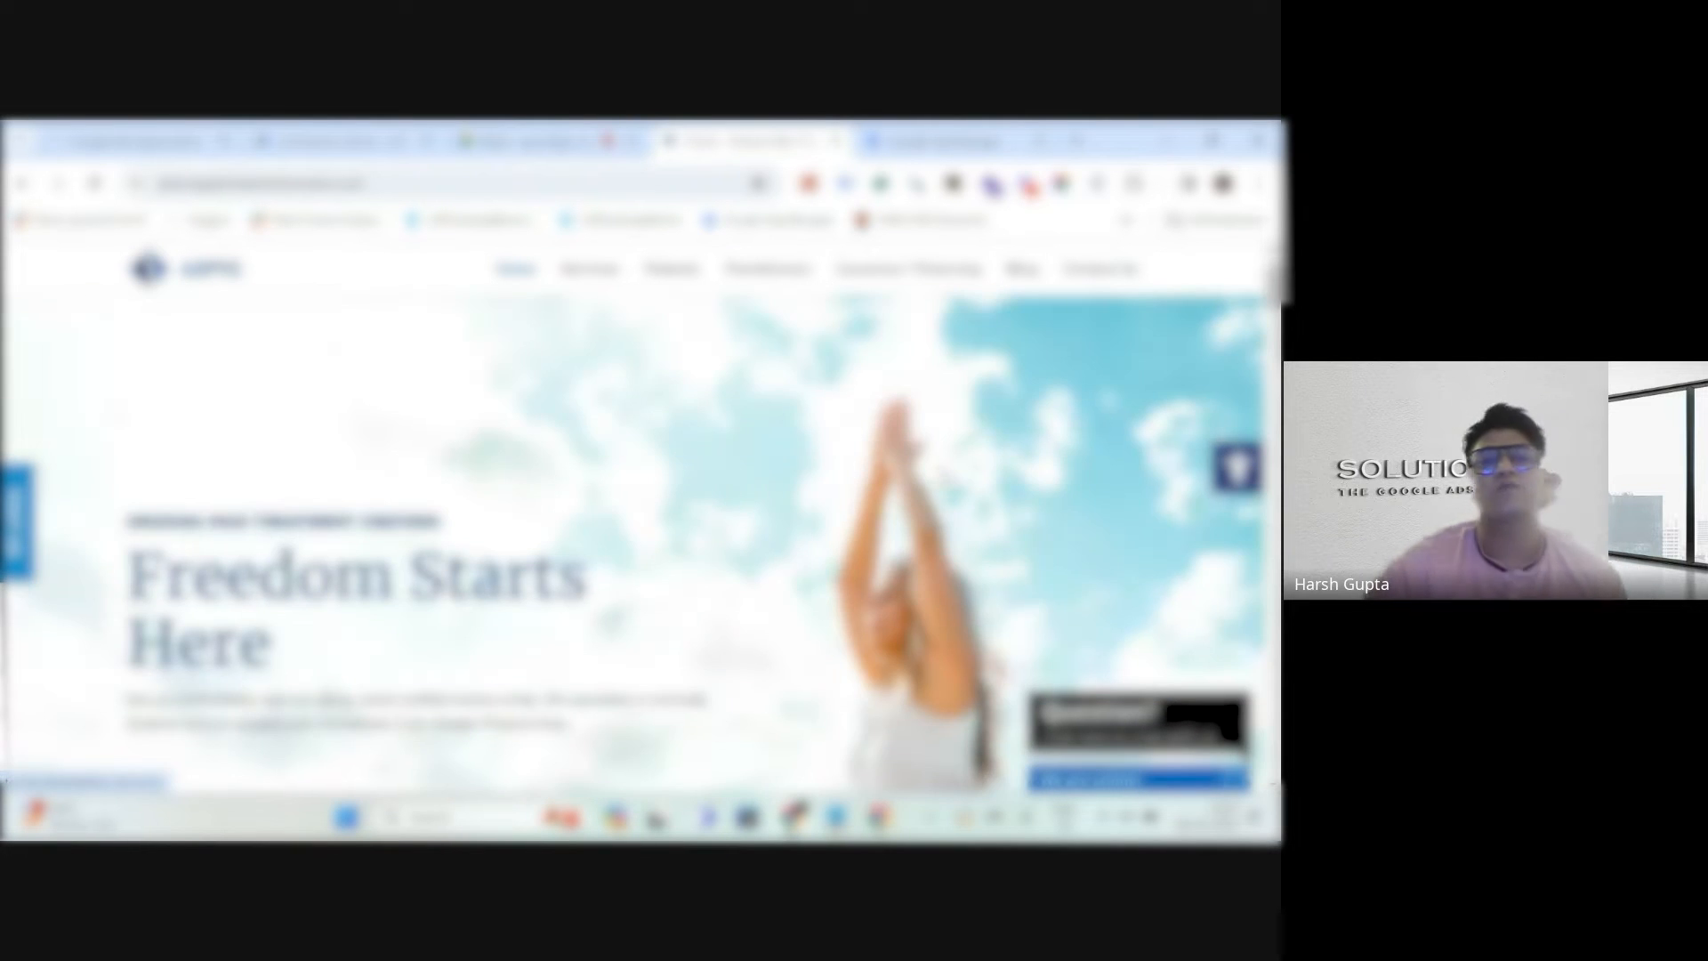
# Examine the clinic's website home page and the tags in its Google Tag Manager workspace.
pyautogui.scroll(-3, 641, 543)
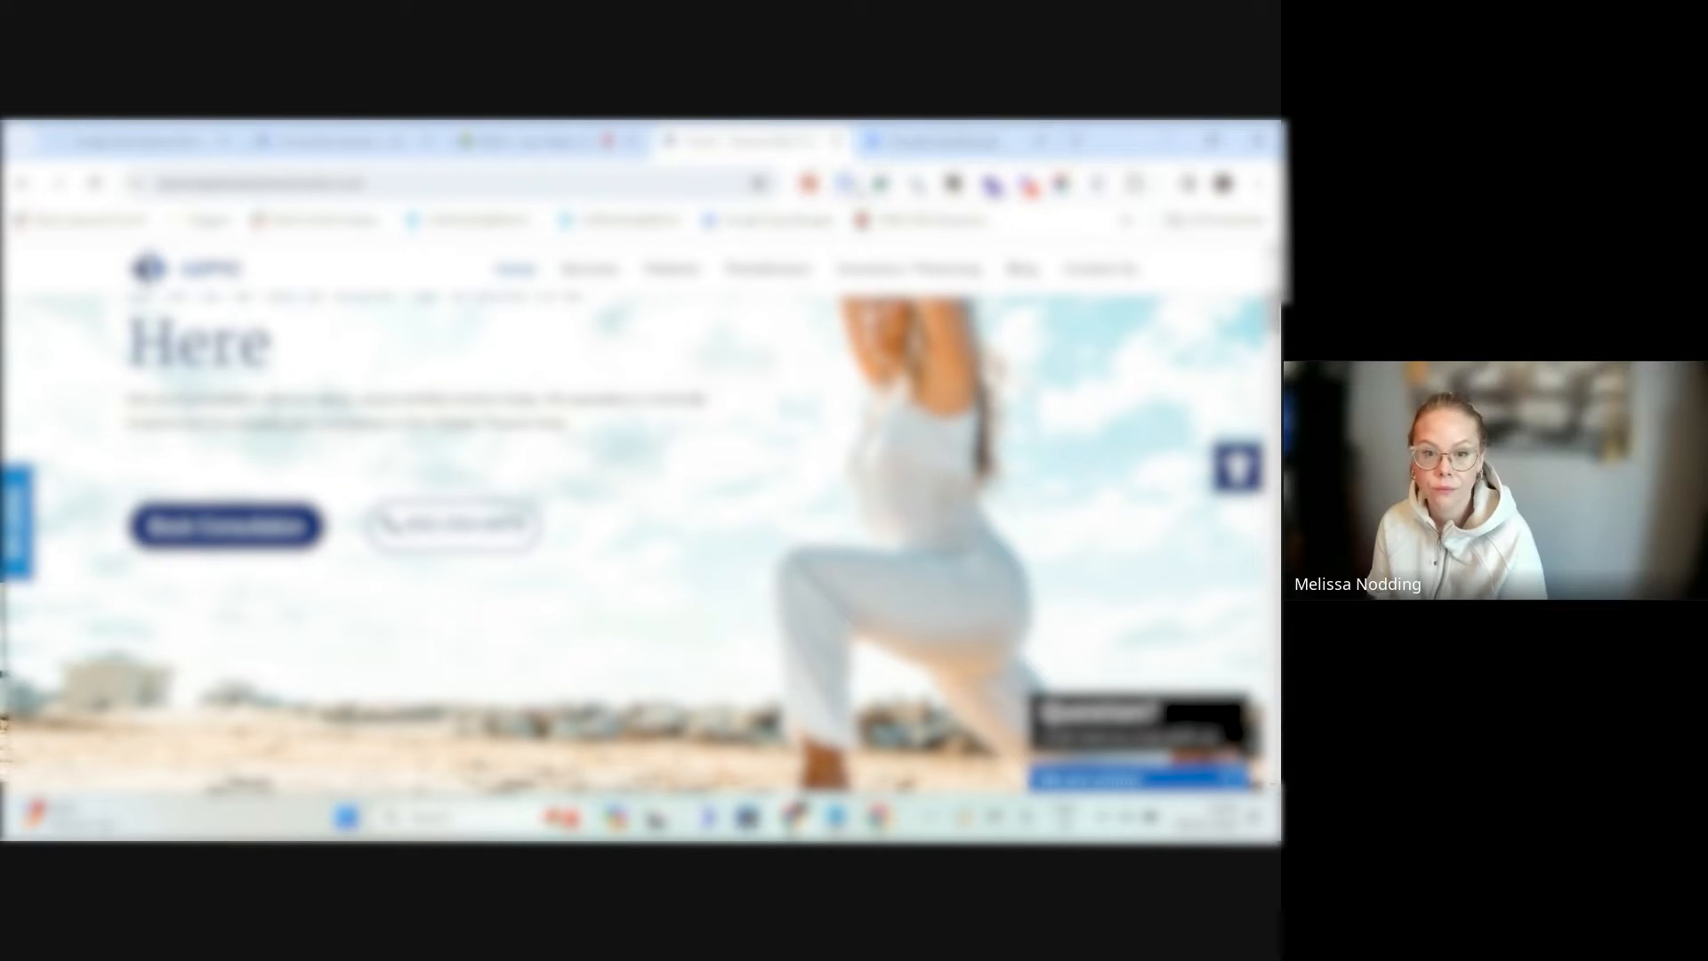
pyautogui.click(844, 184)
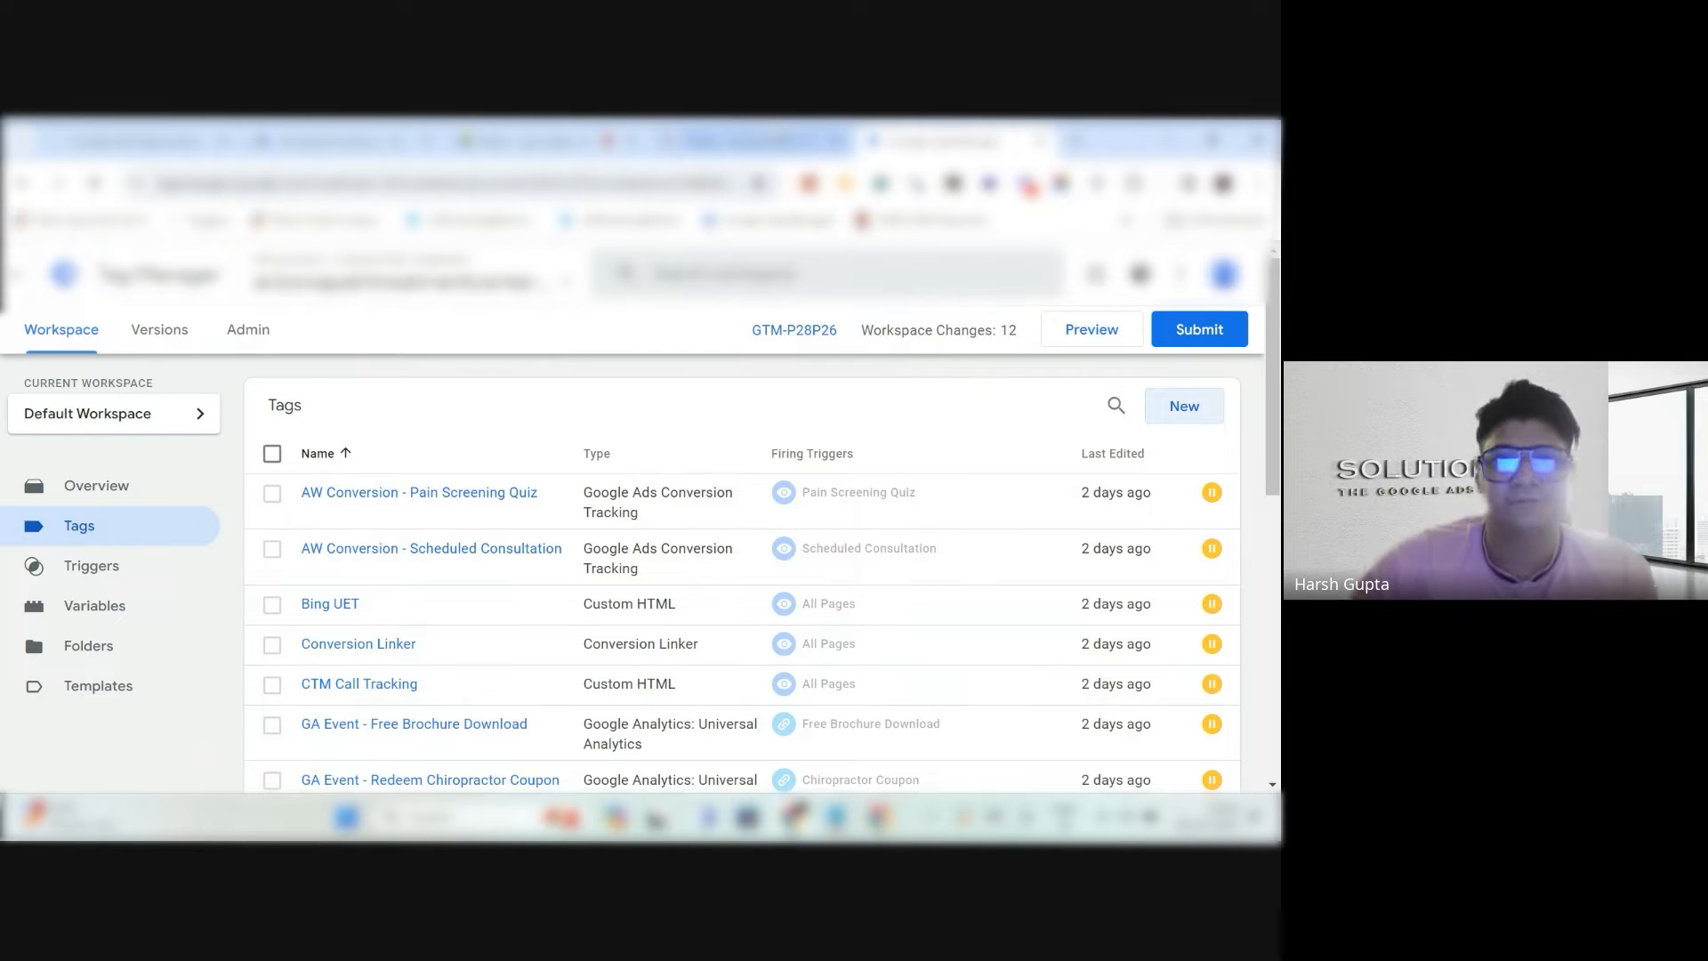
pyautogui.click(752, 140)
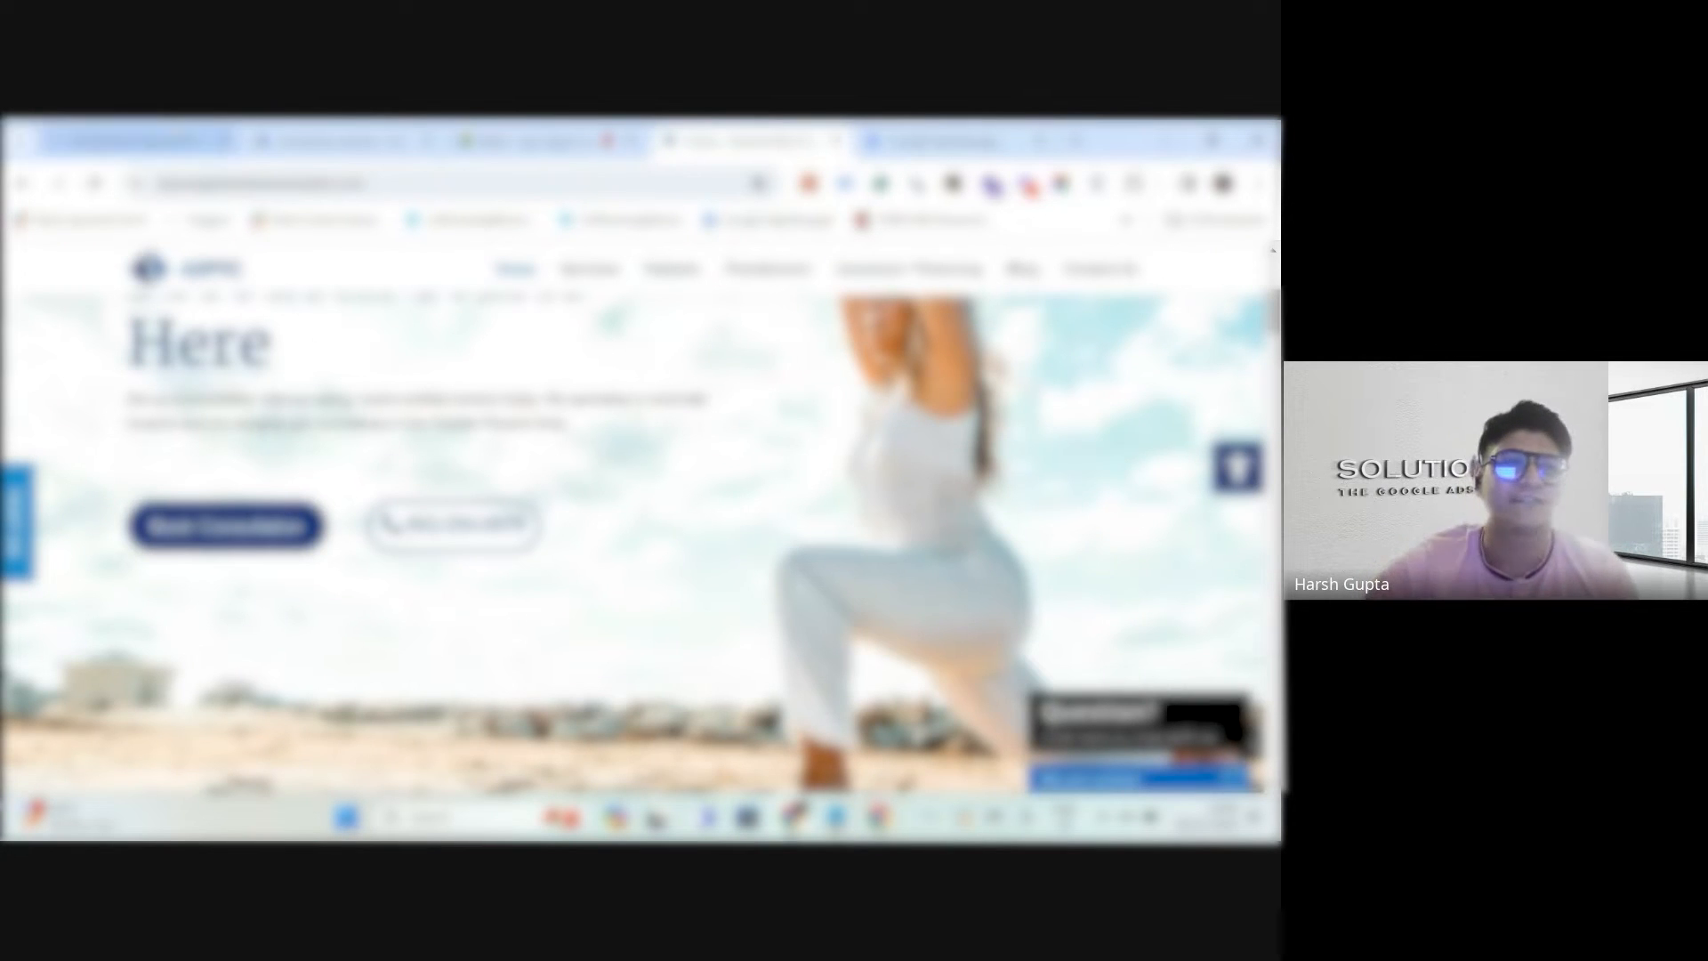
# Switch to the call tracking account and open the page for buying phone numbers.
pyautogui.click(147, 140)
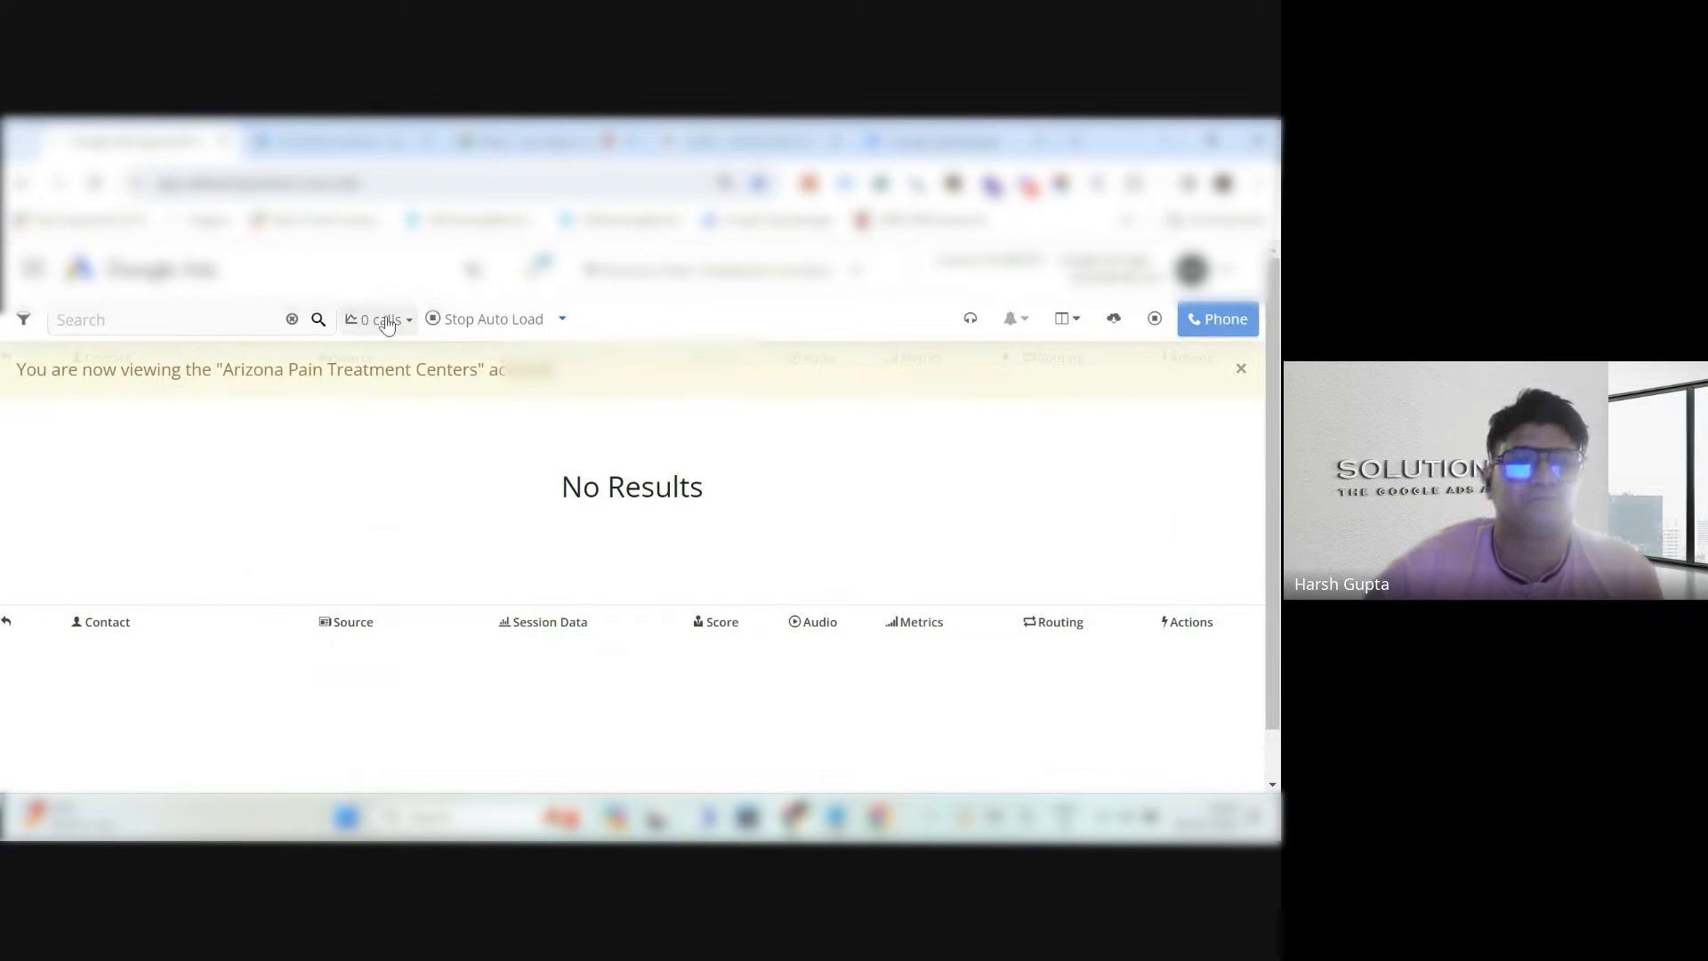
pyautogui.click(33, 269)
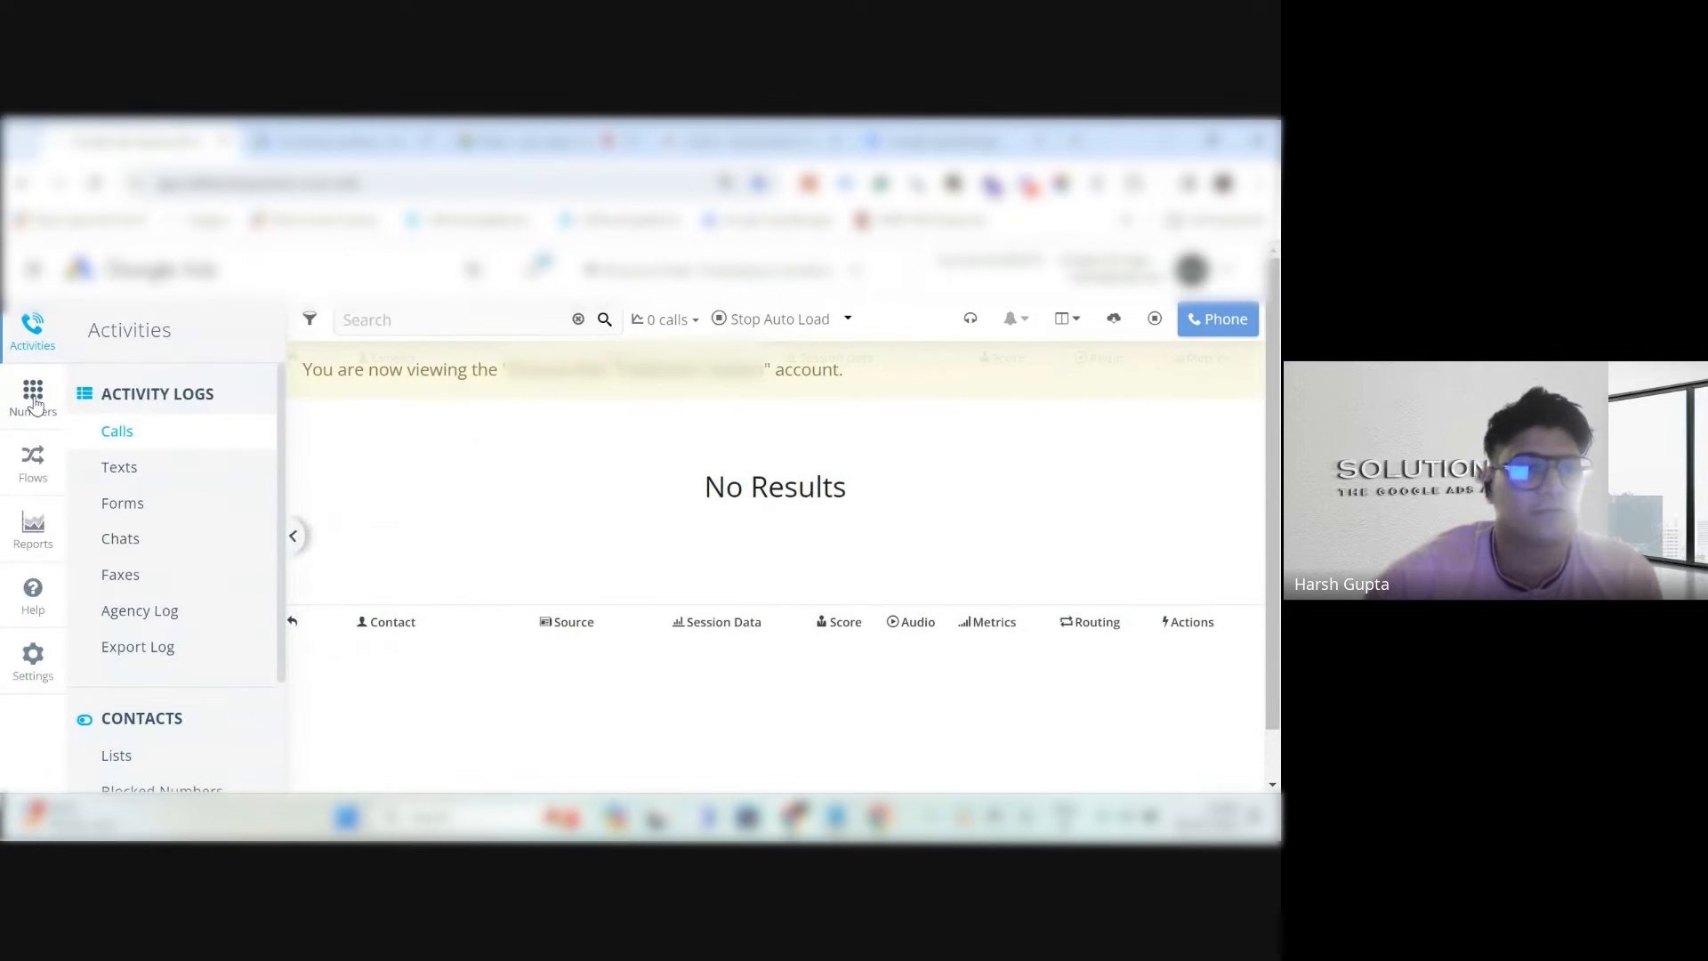
pyautogui.click(34, 394)
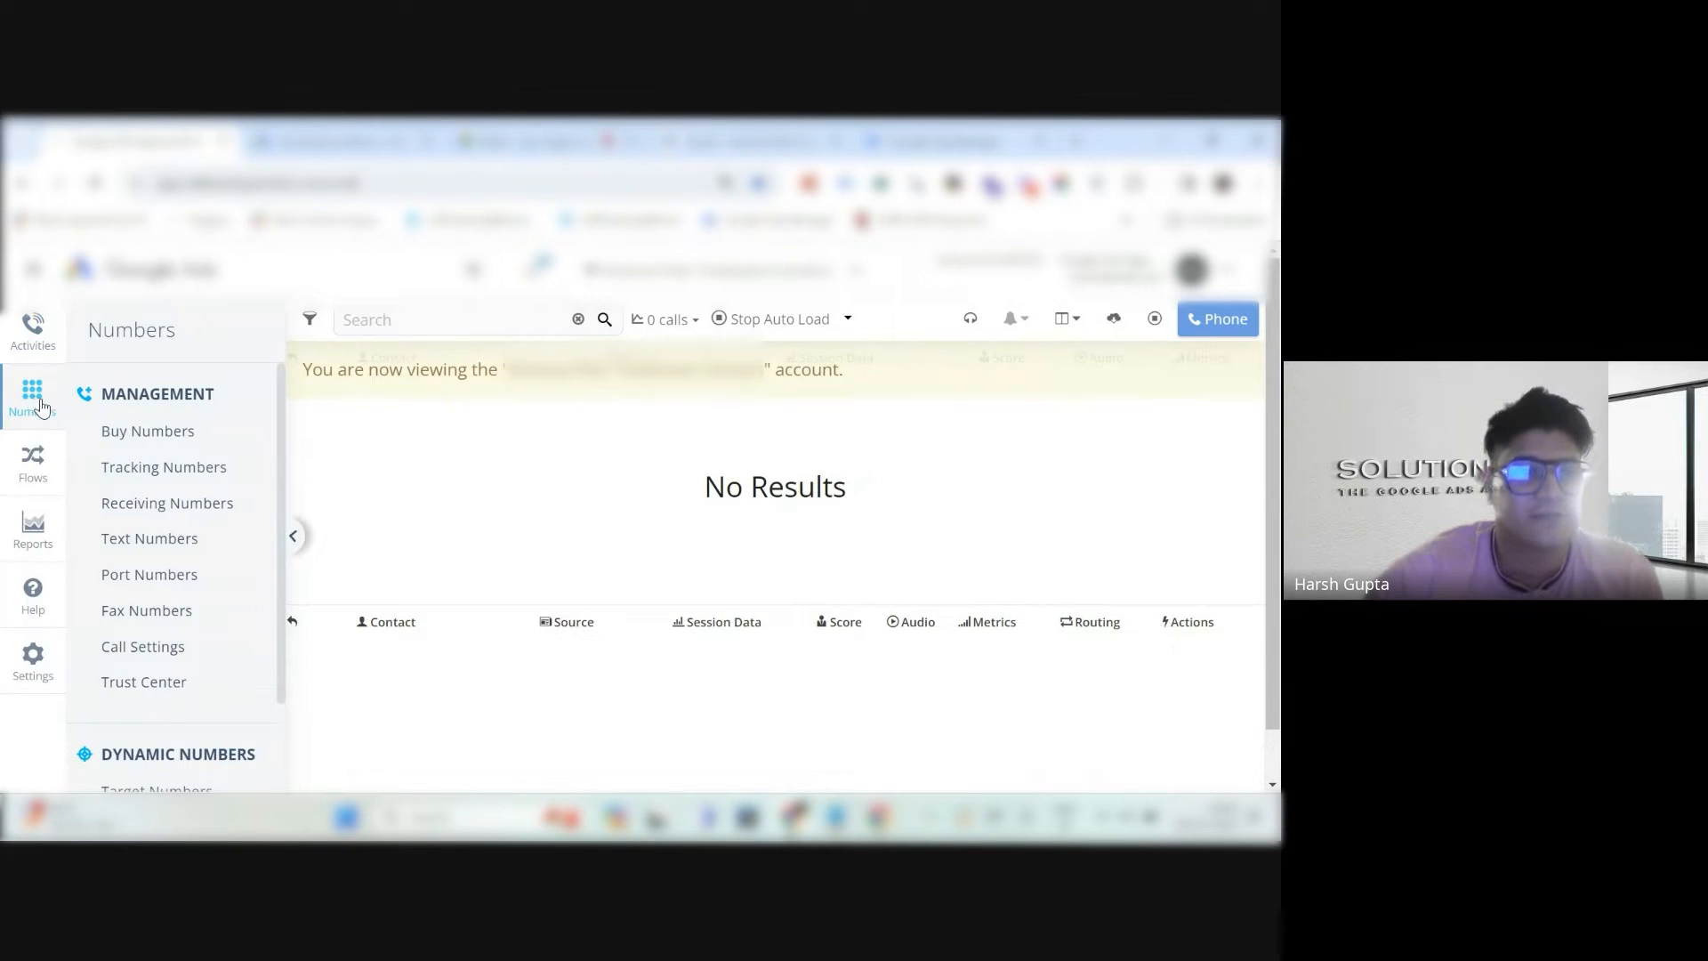
pyautogui.click(117, 432)
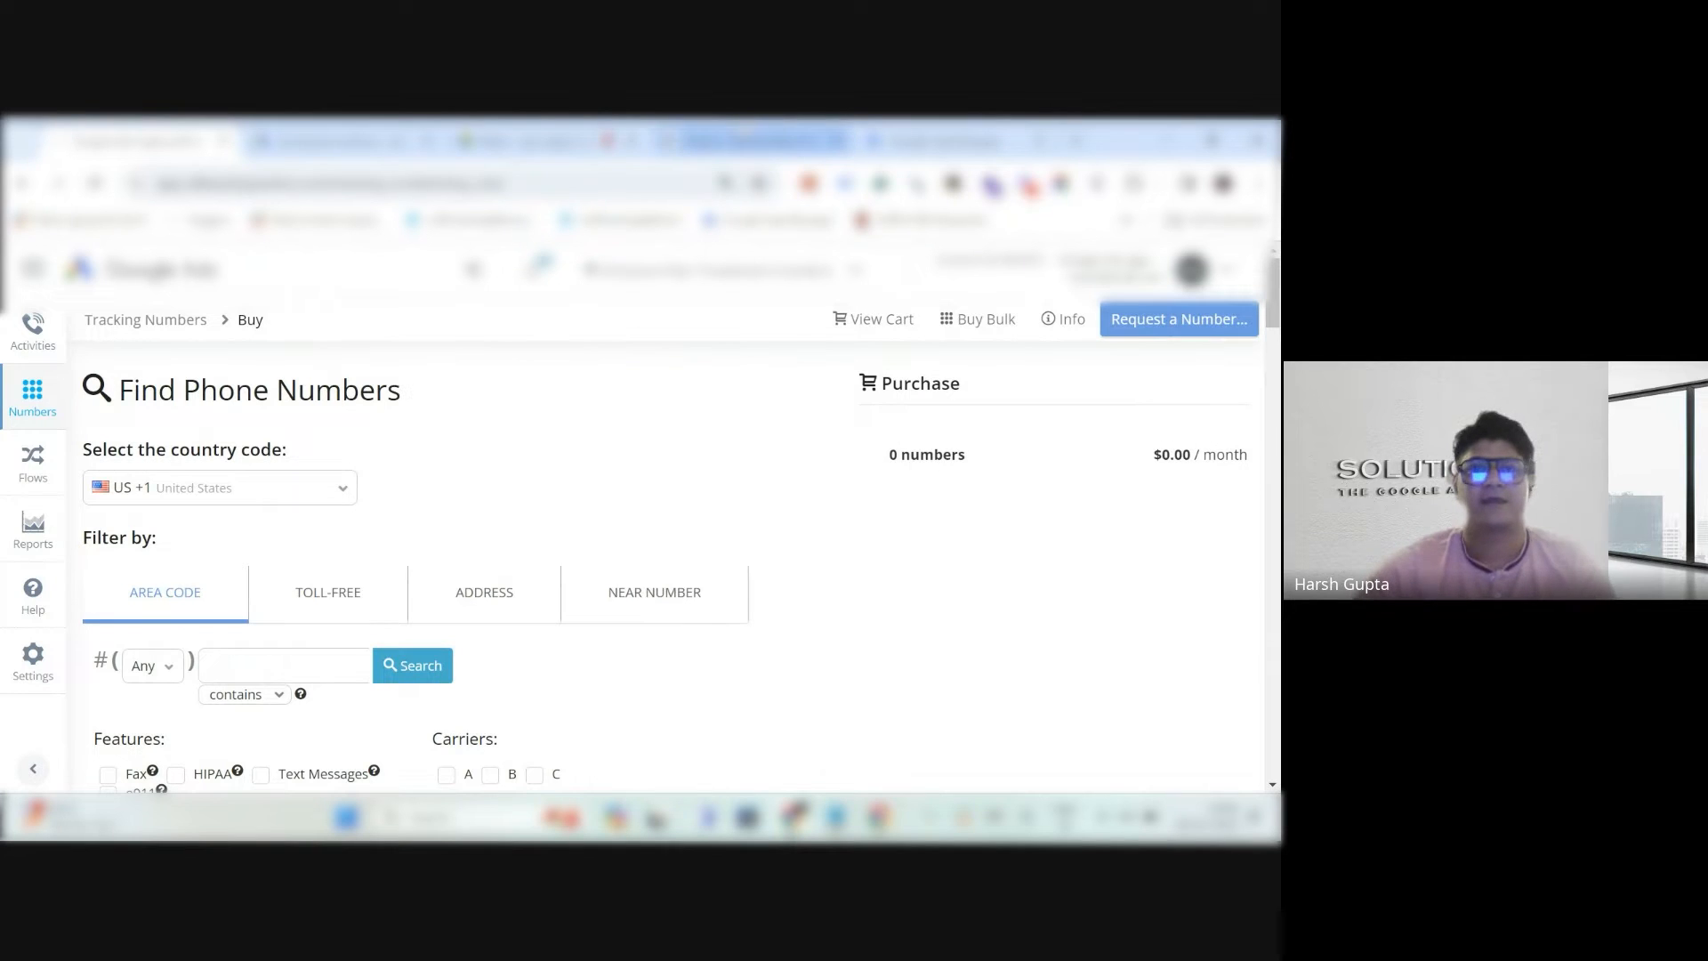
pyautogui.scroll(-1, 480, 503)
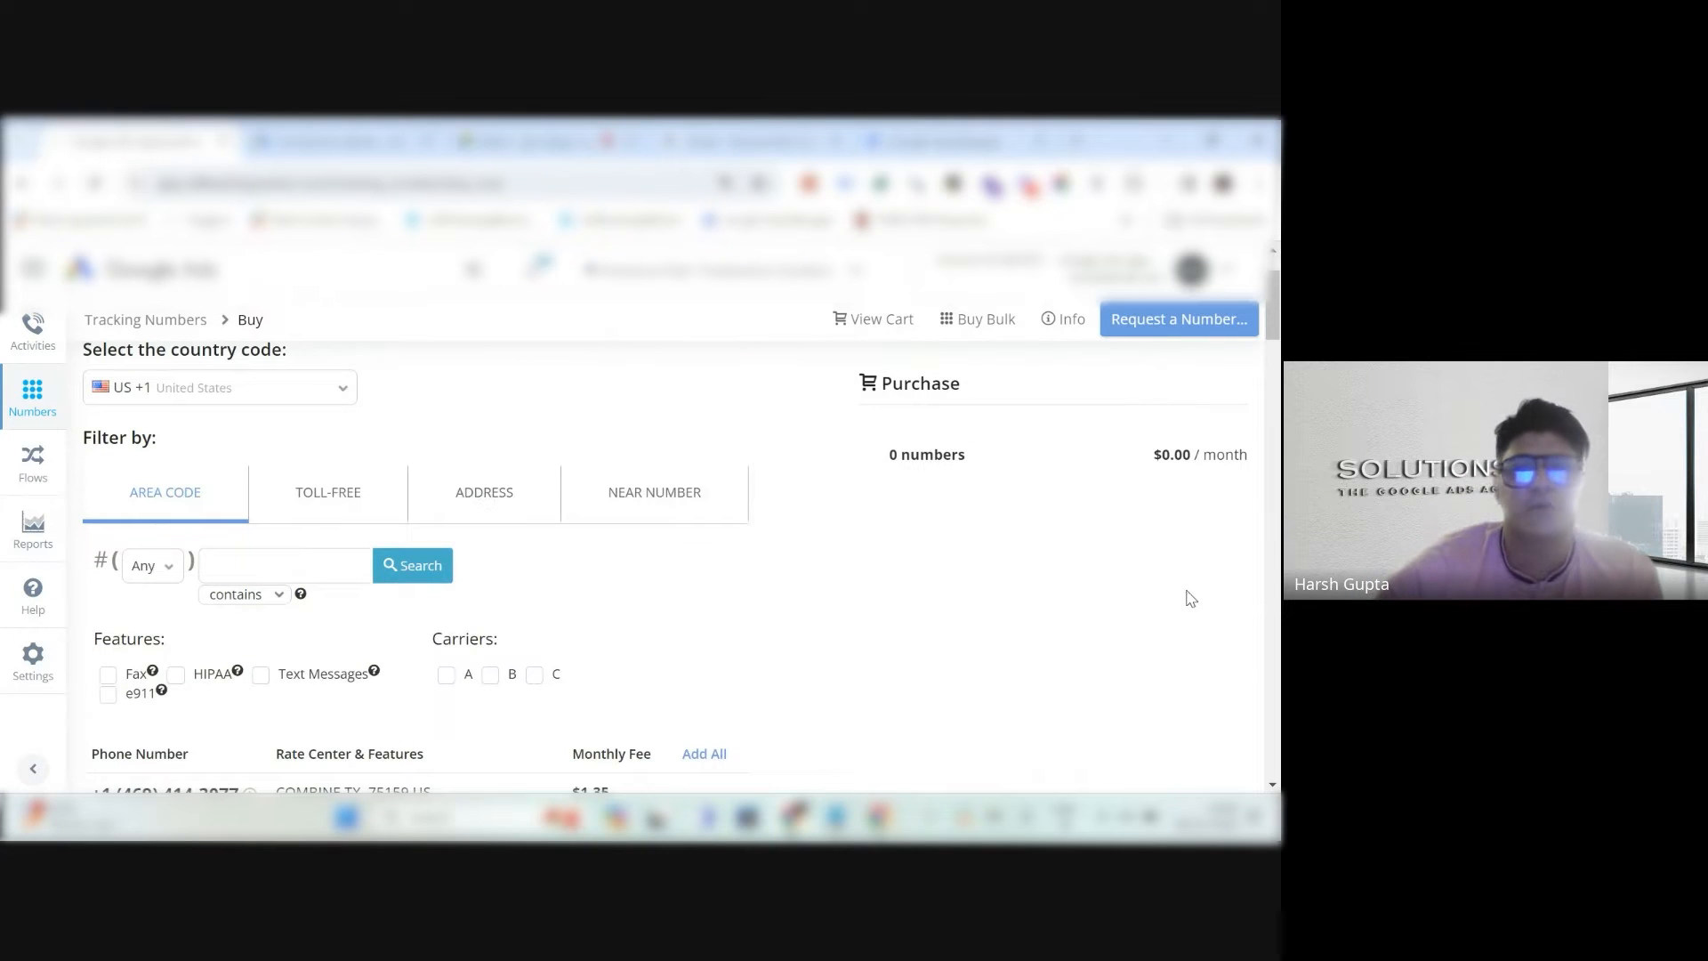
pyautogui.scroll(1, 1174, 594)
pyautogui.scroll(-2, 1175, 595)
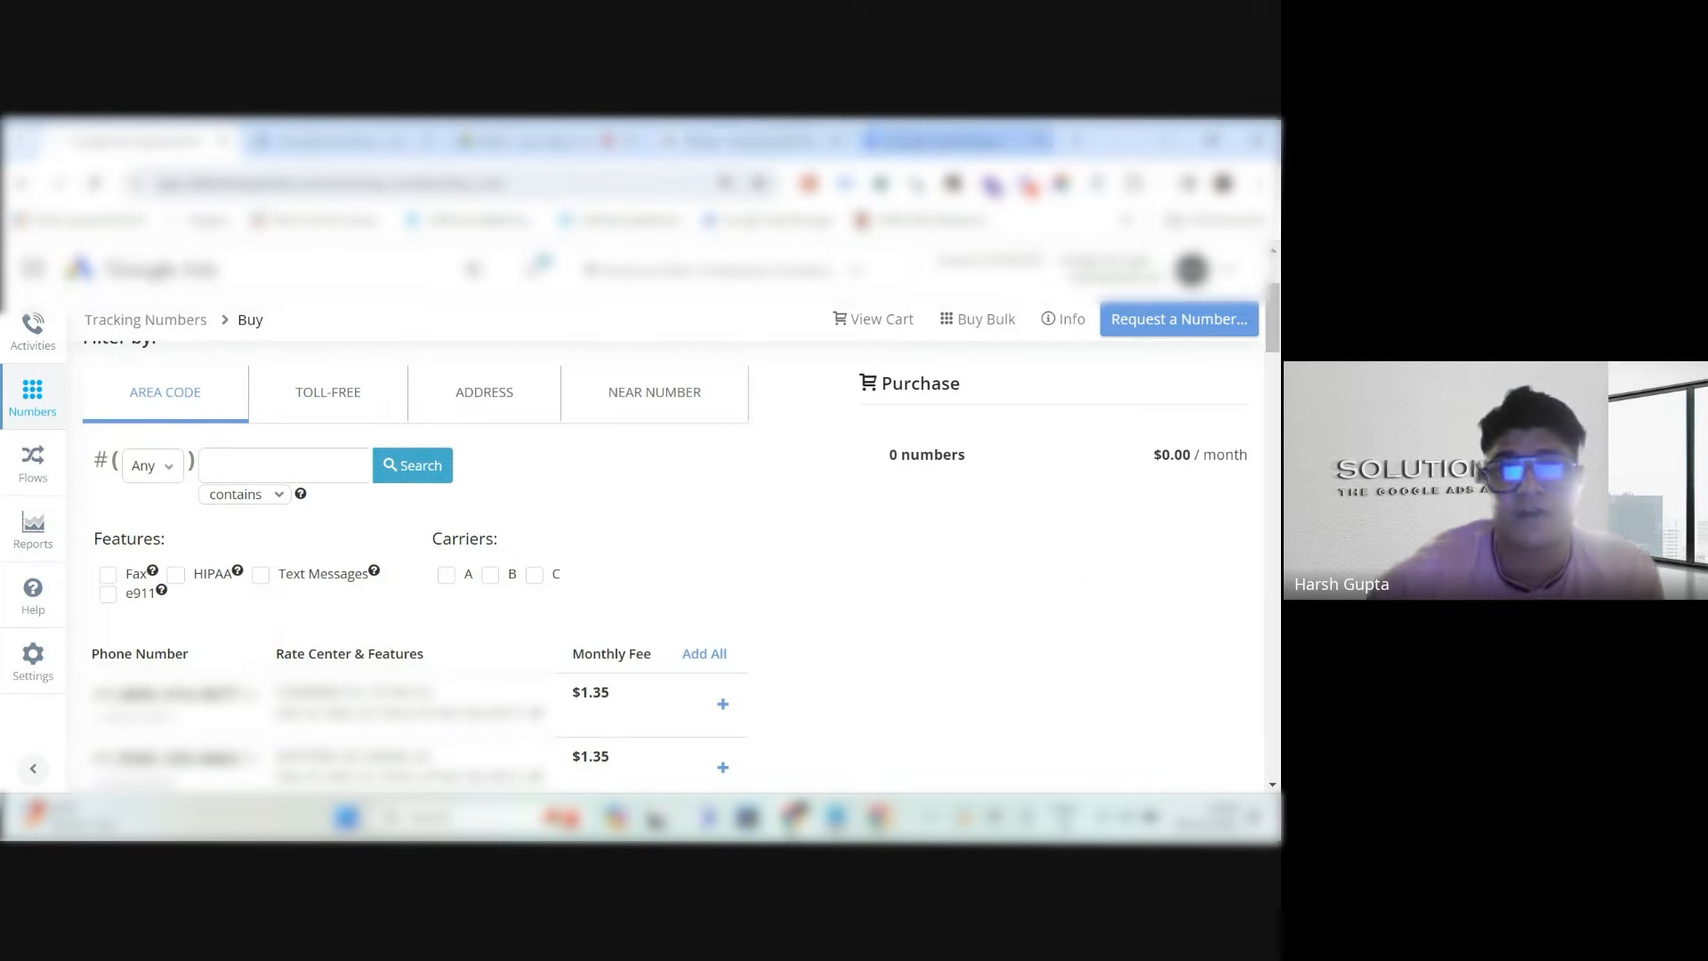
# Check the phone number on the clinic's website home page and return to the number-buying page.
pyautogui.click(747, 141)
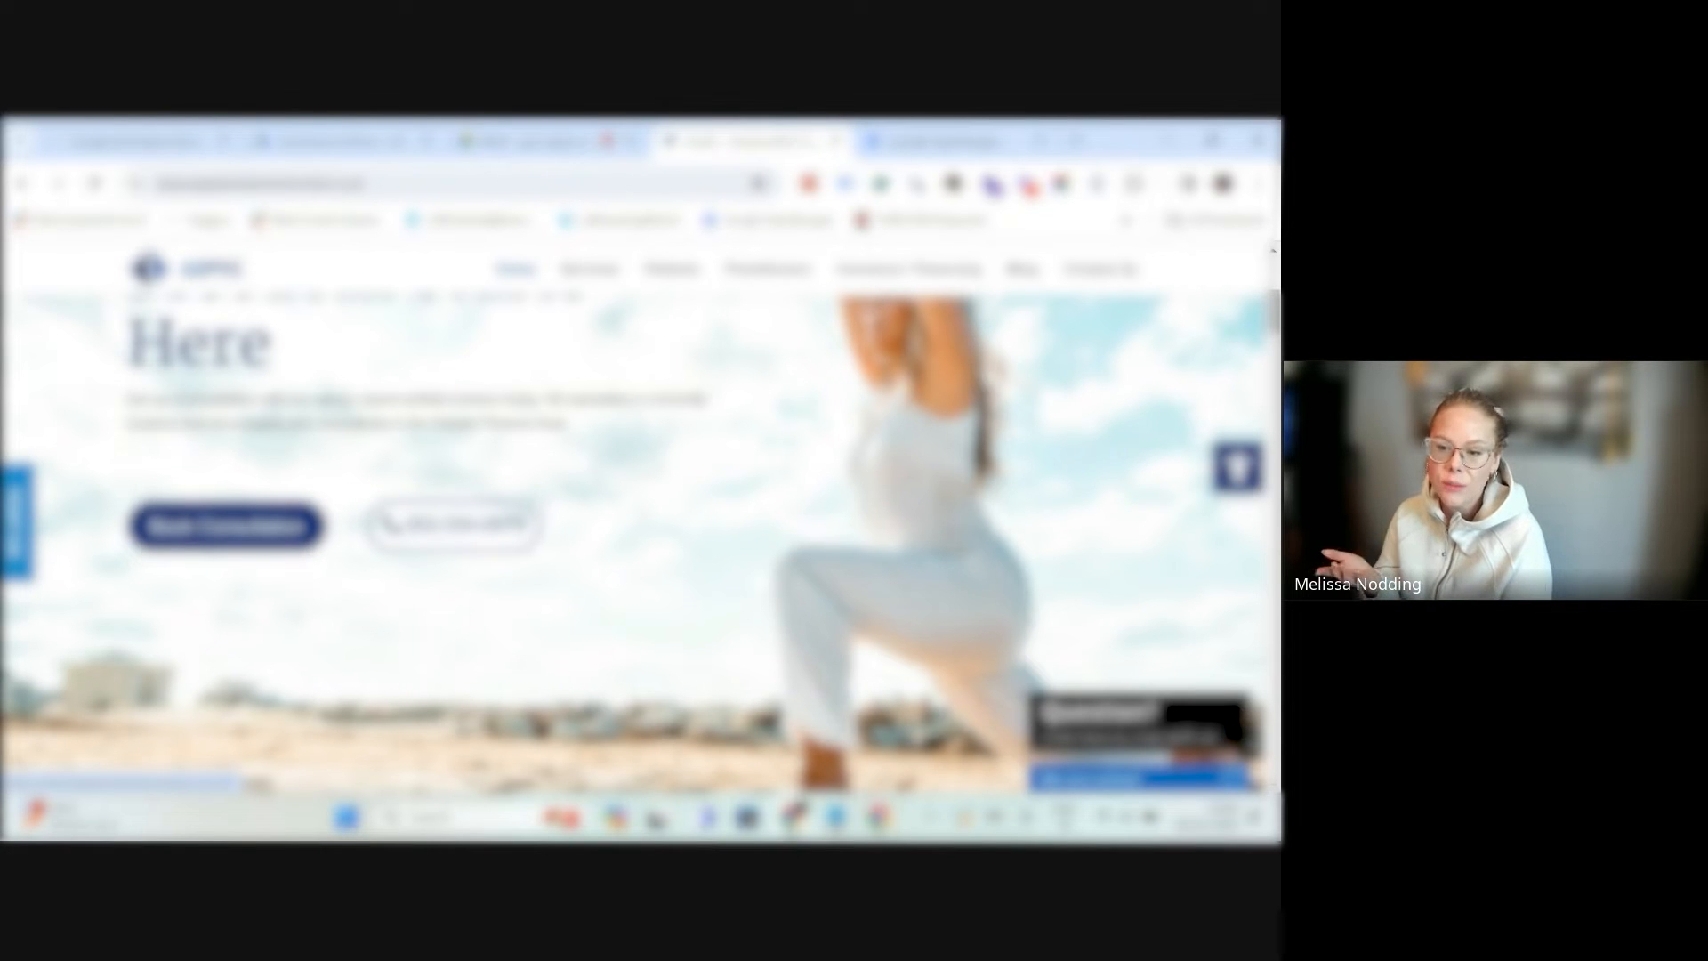
pyautogui.click(111, 143)
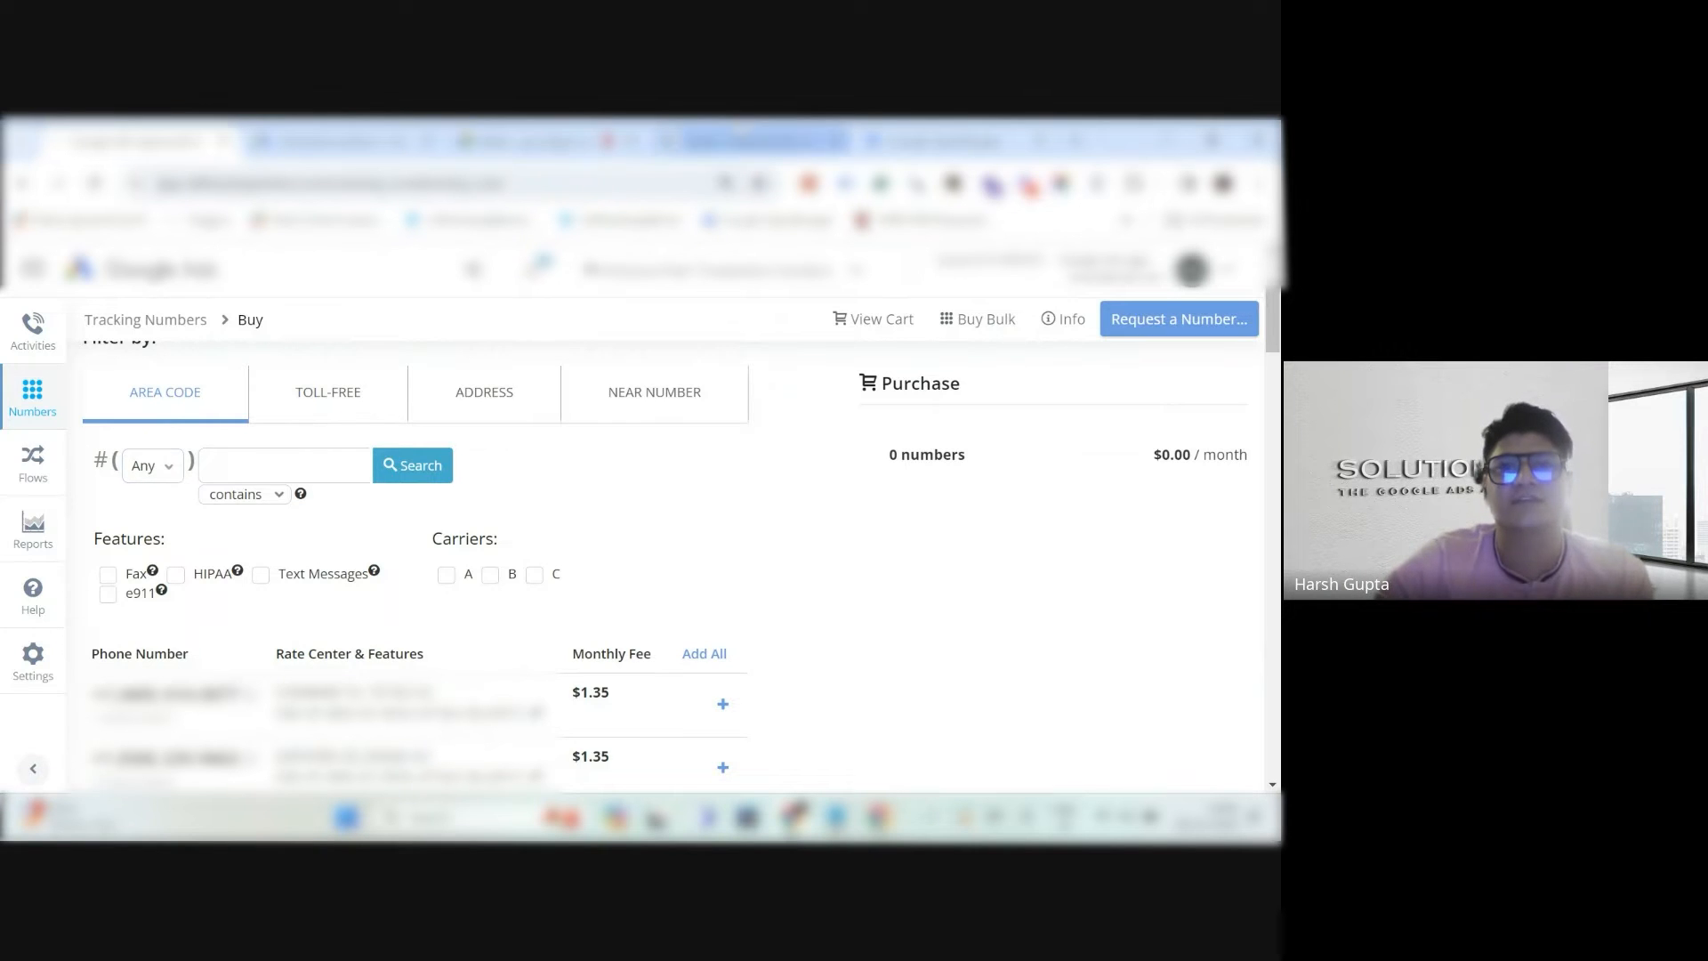
pyautogui.click(752, 141)
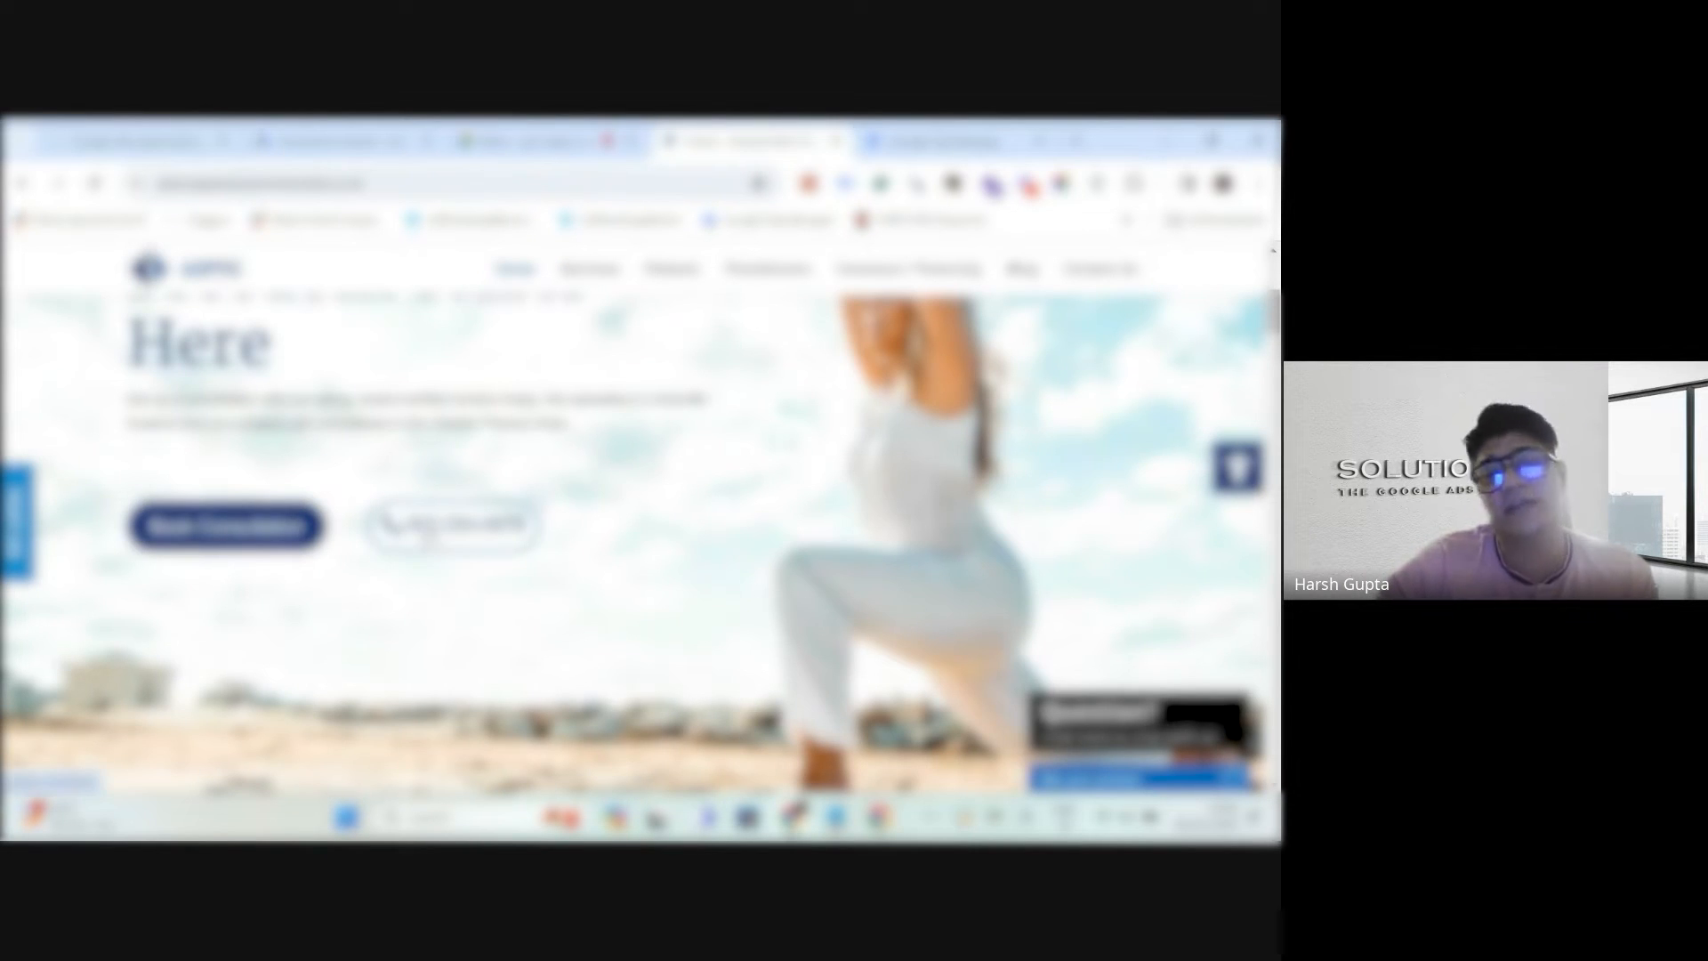
pyautogui.click(139, 140)
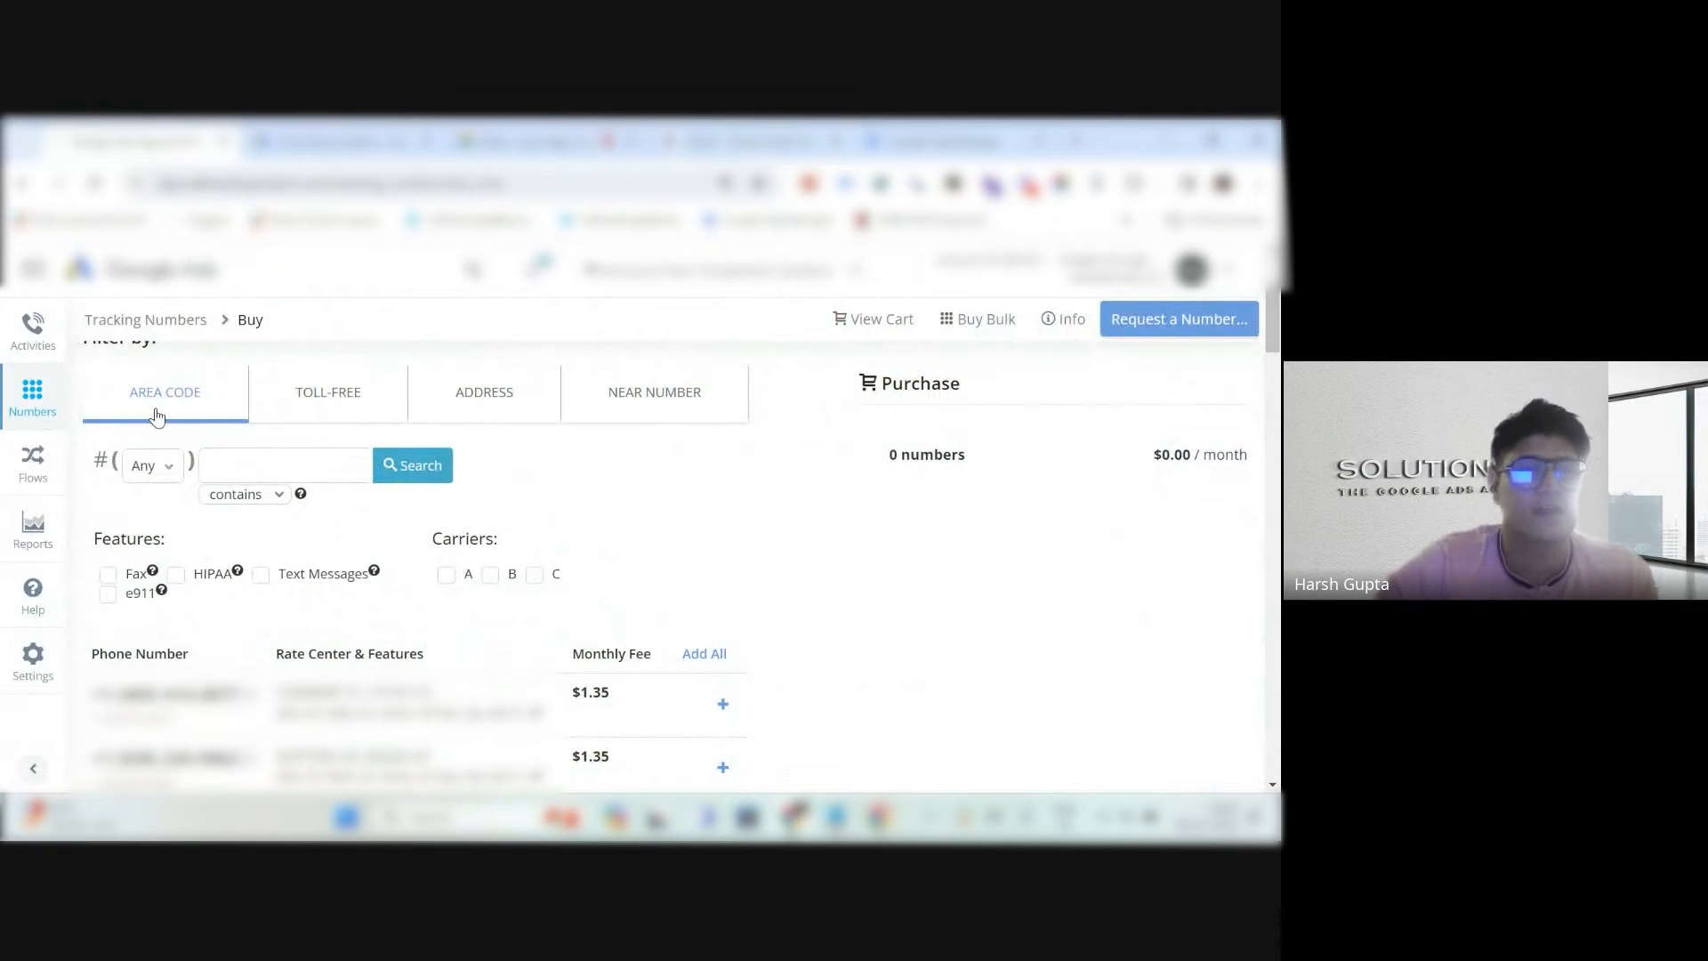
# Search for available phone numbers with the Arizona area code 602.
pyautogui.click(176, 467)
pyautogui.write('602')
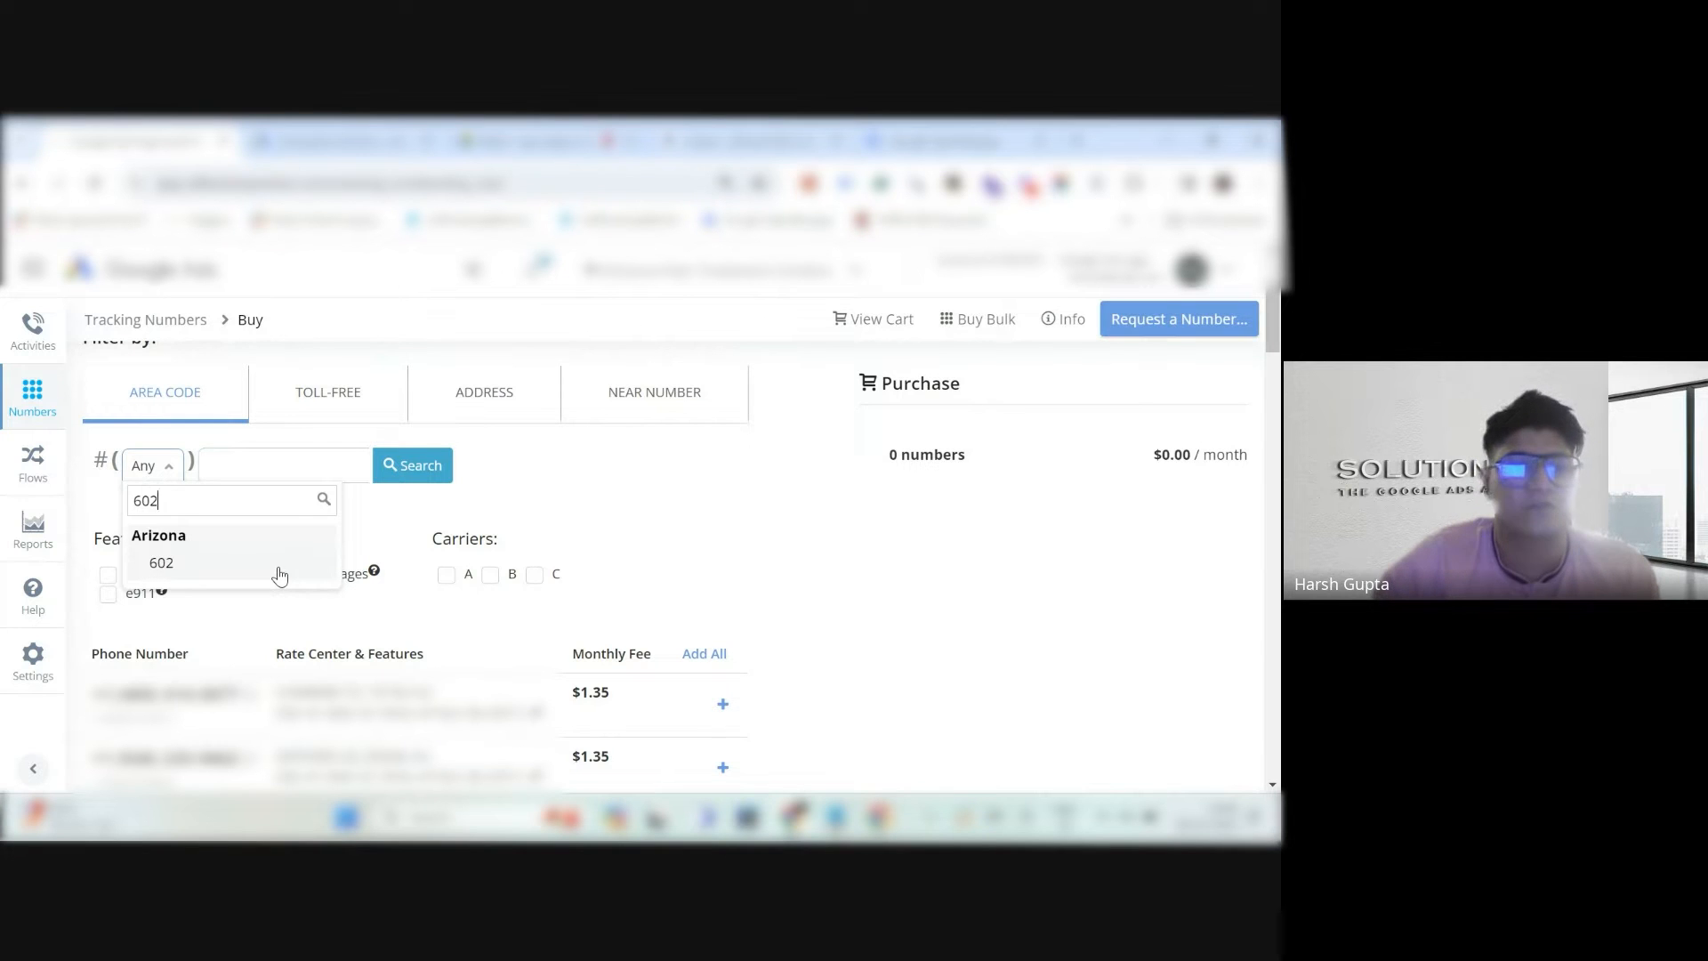
pyautogui.click(280, 576)
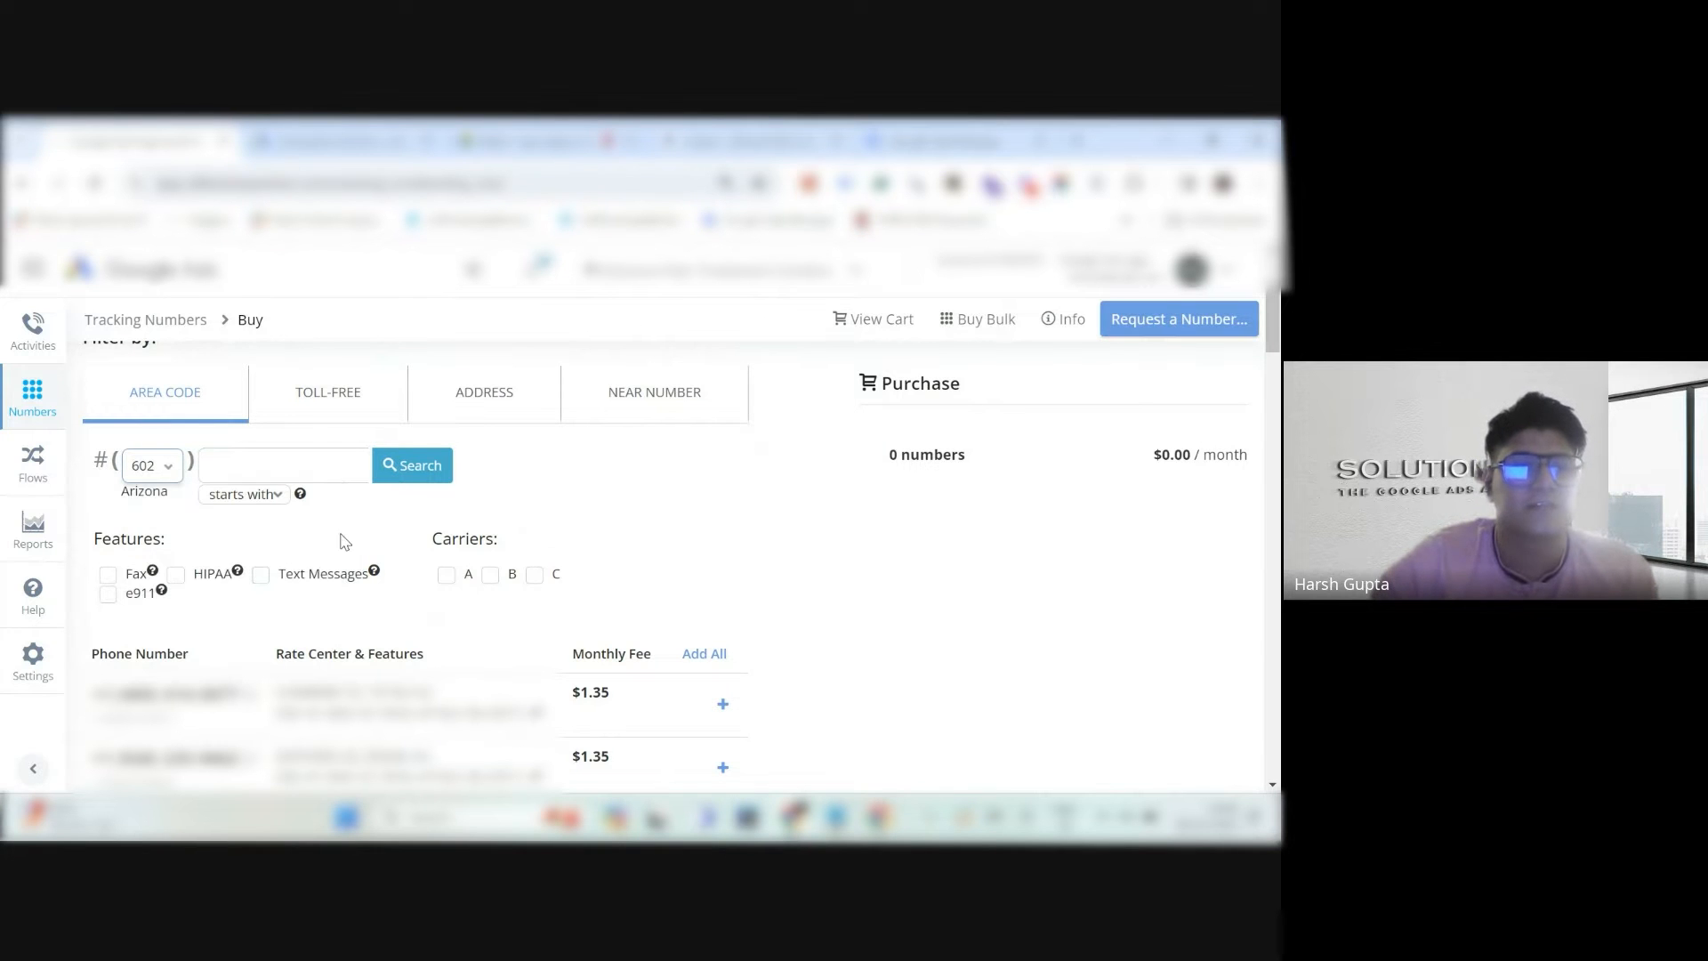
pyautogui.click(396, 469)
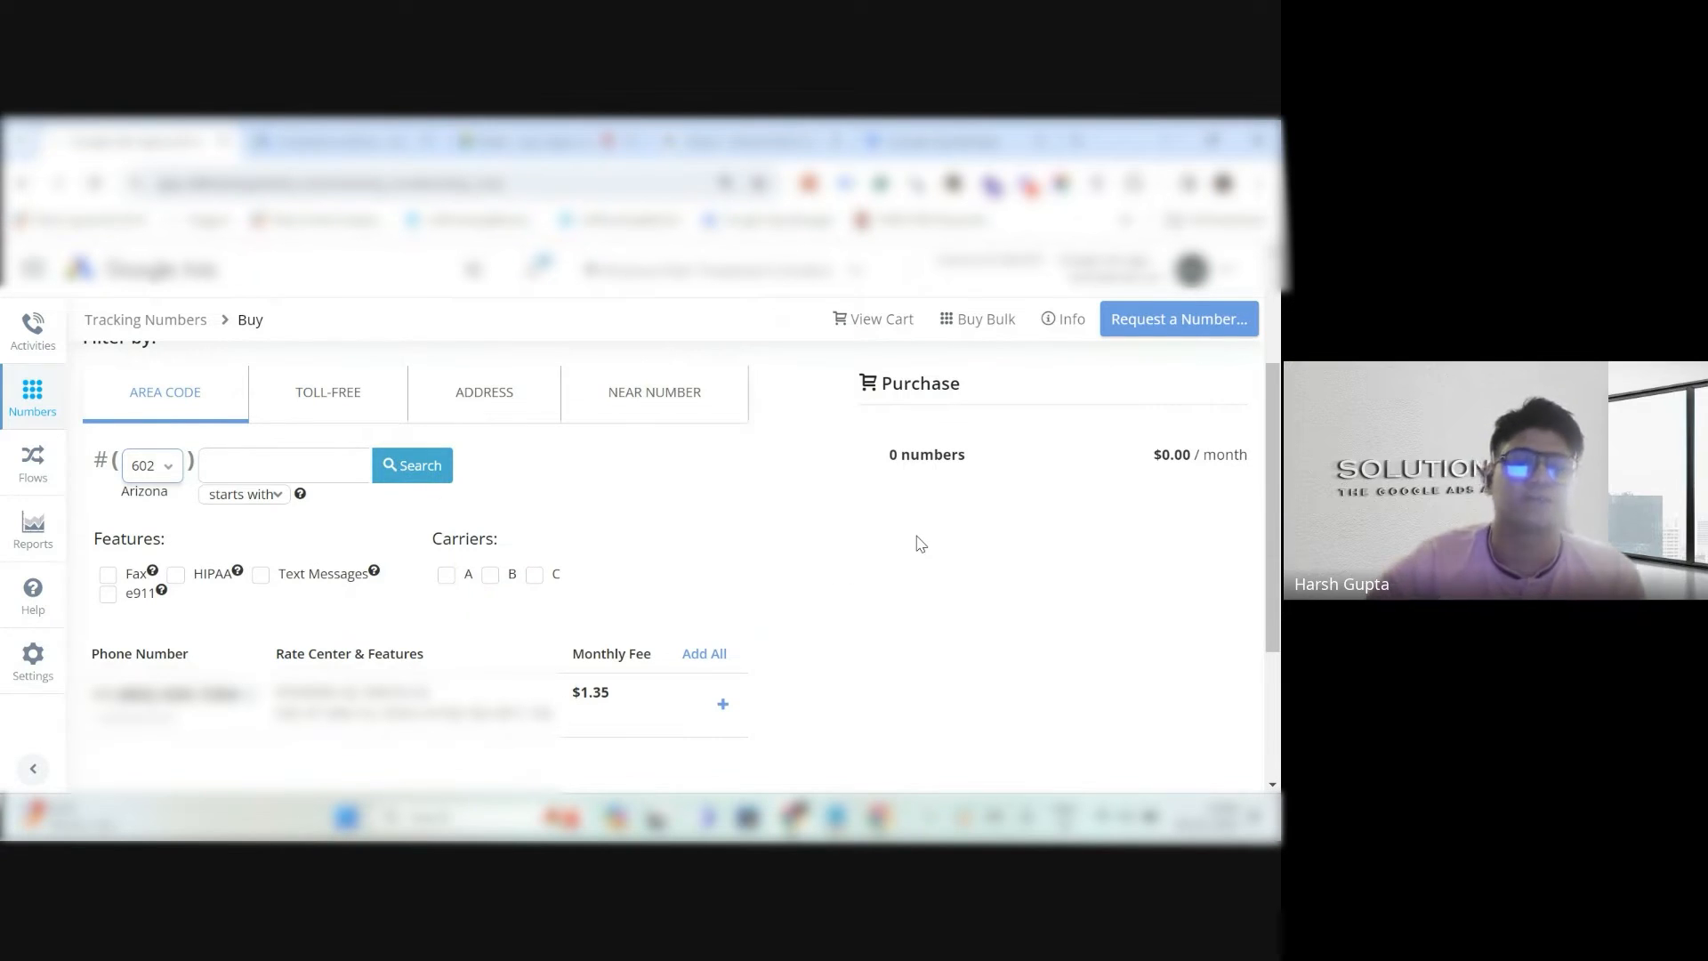
pyautogui.scroll(-2, 921, 544)
pyautogui.scroll(2, 925, 543)
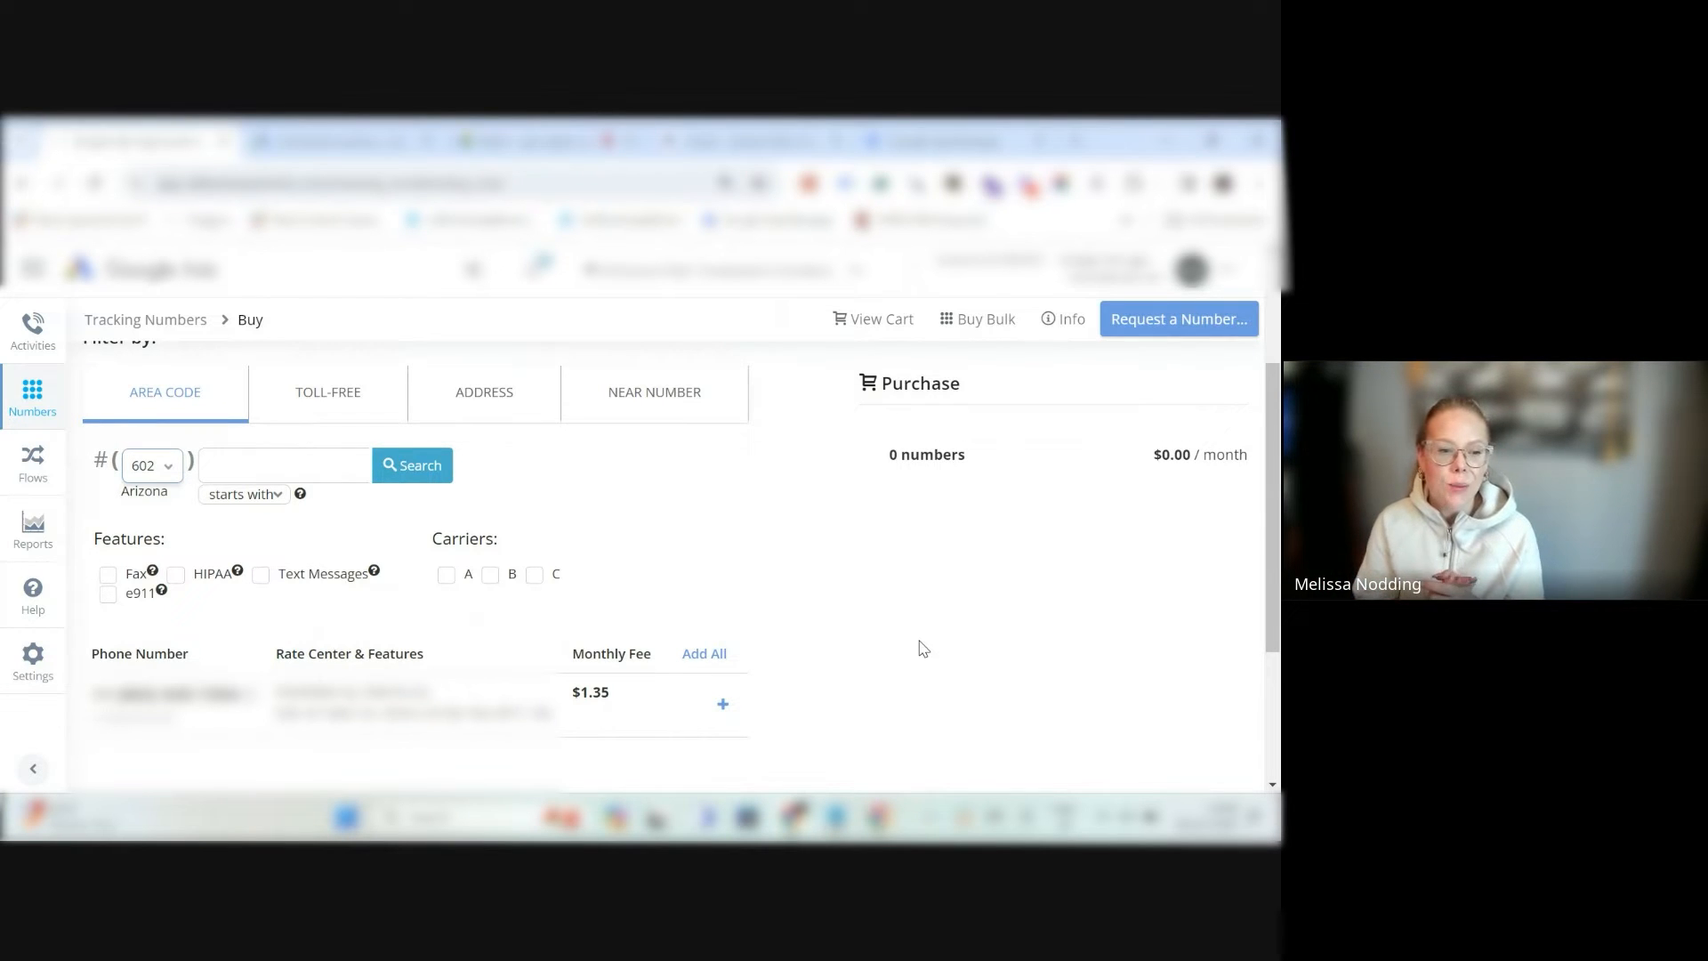
pyautogui.click(436, 467)
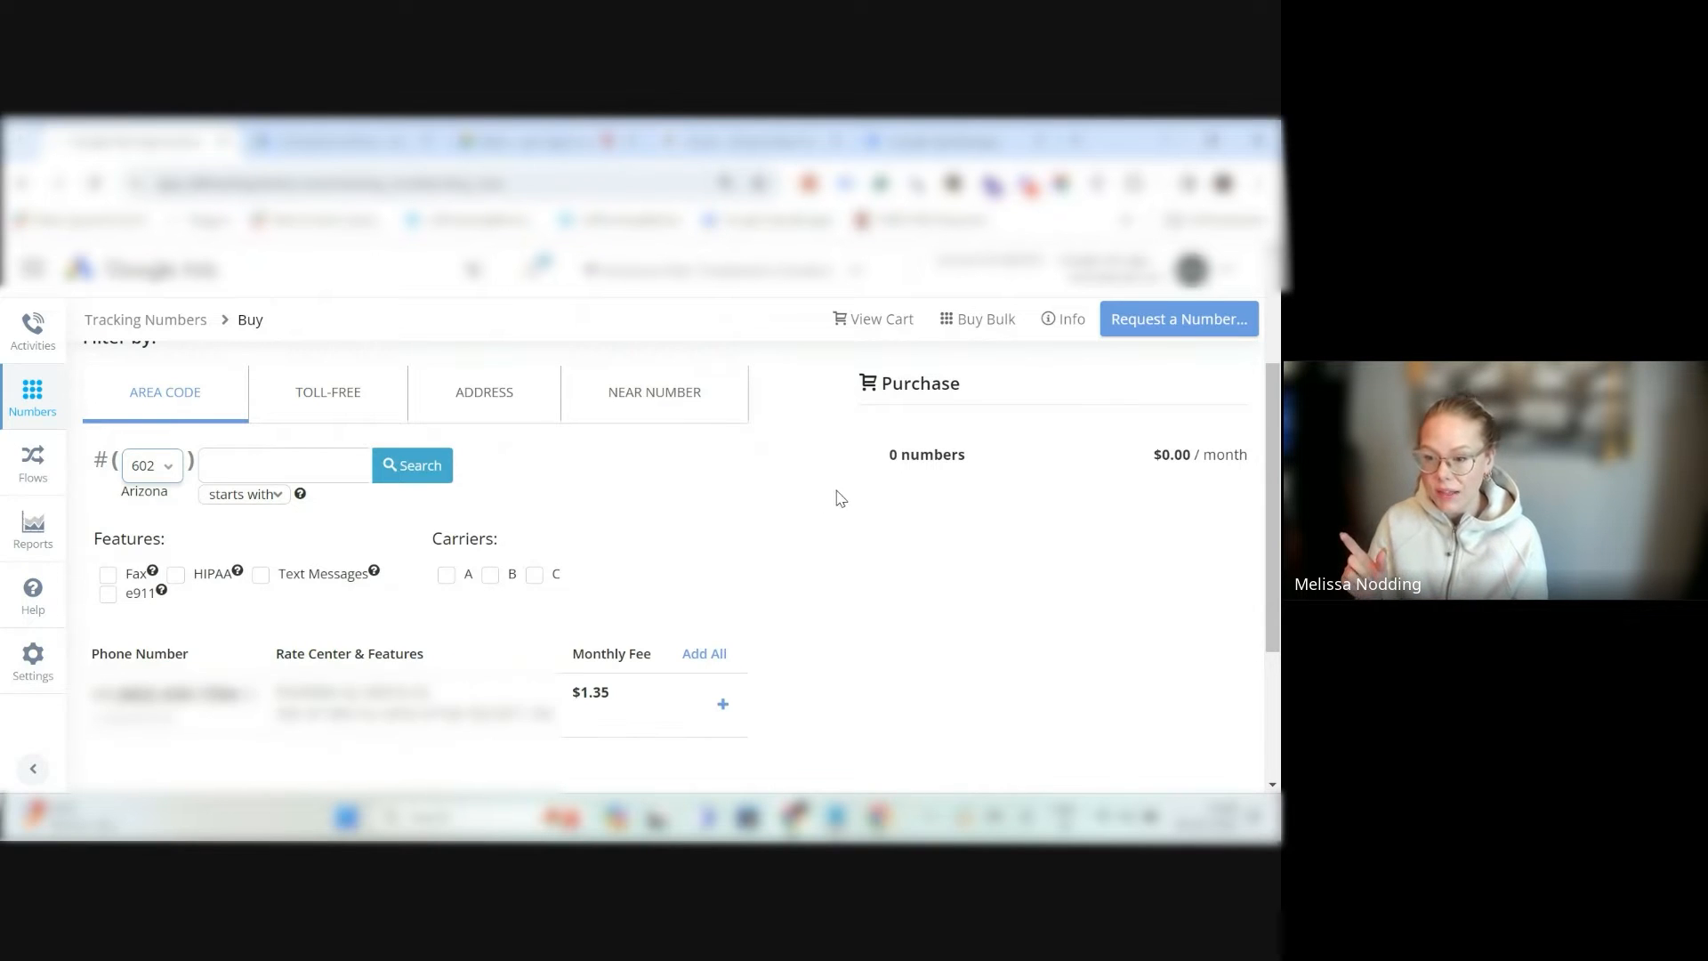
# Add the phone number found for area code 602 to the purchase cart.
pyautogui.scroll(-1, 839, 498)
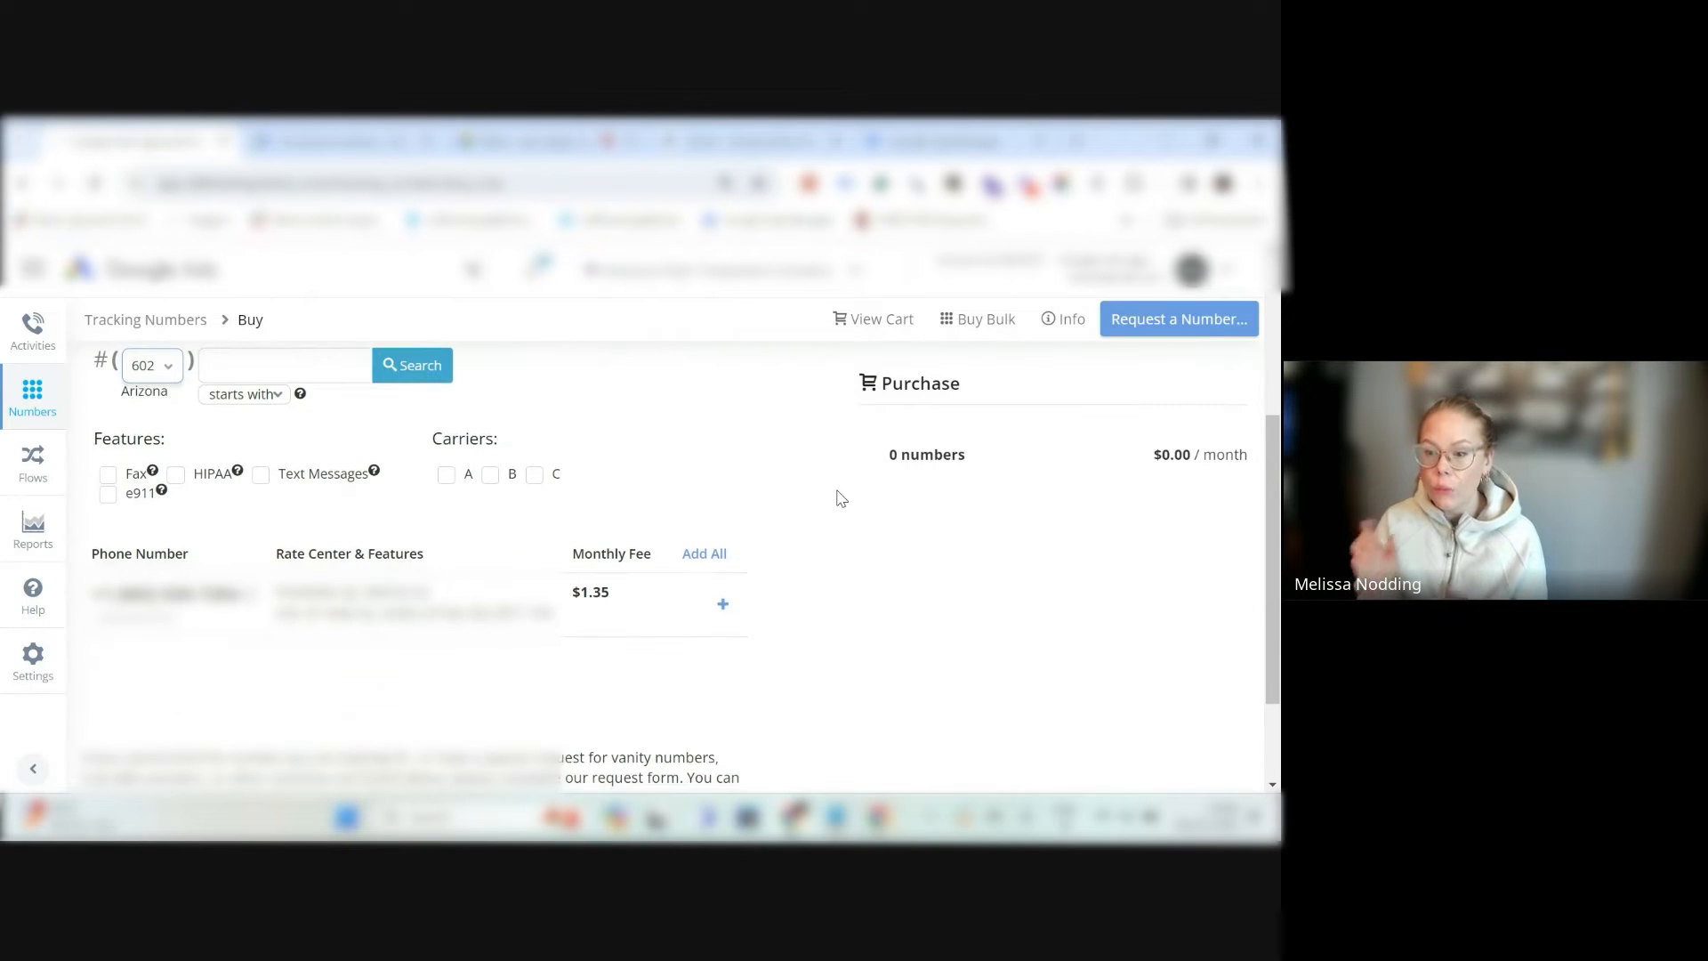
pyautogui.click(722, 605)
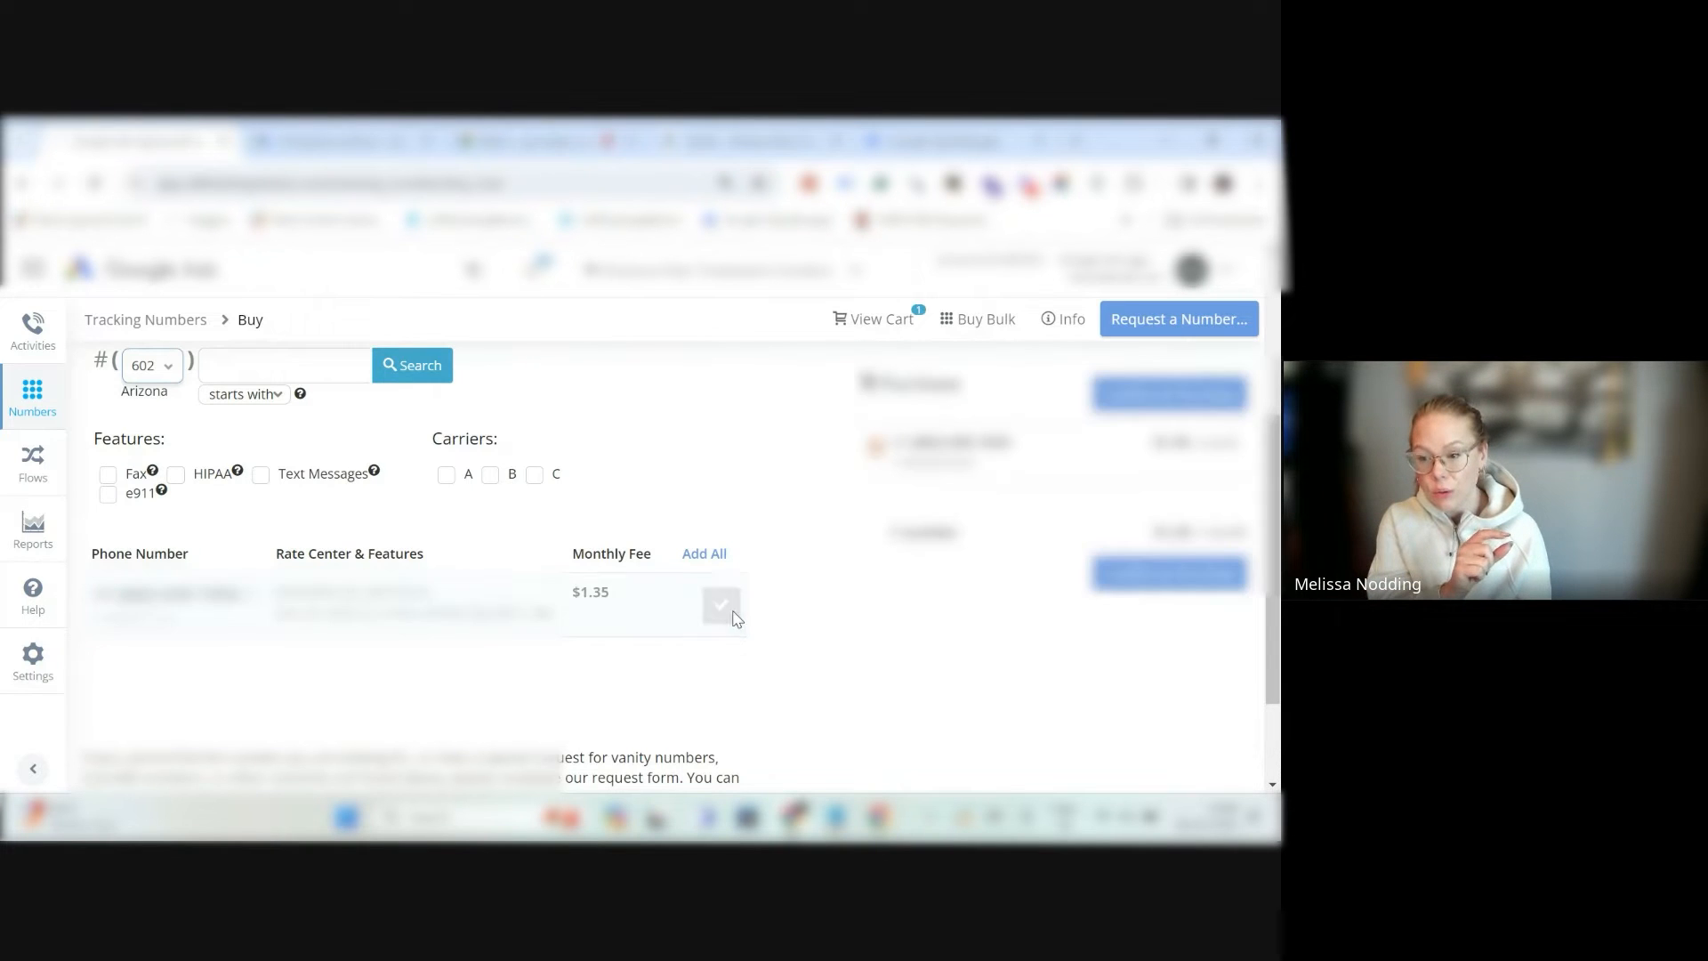
pyautogui.scroll(1, 794, 610)
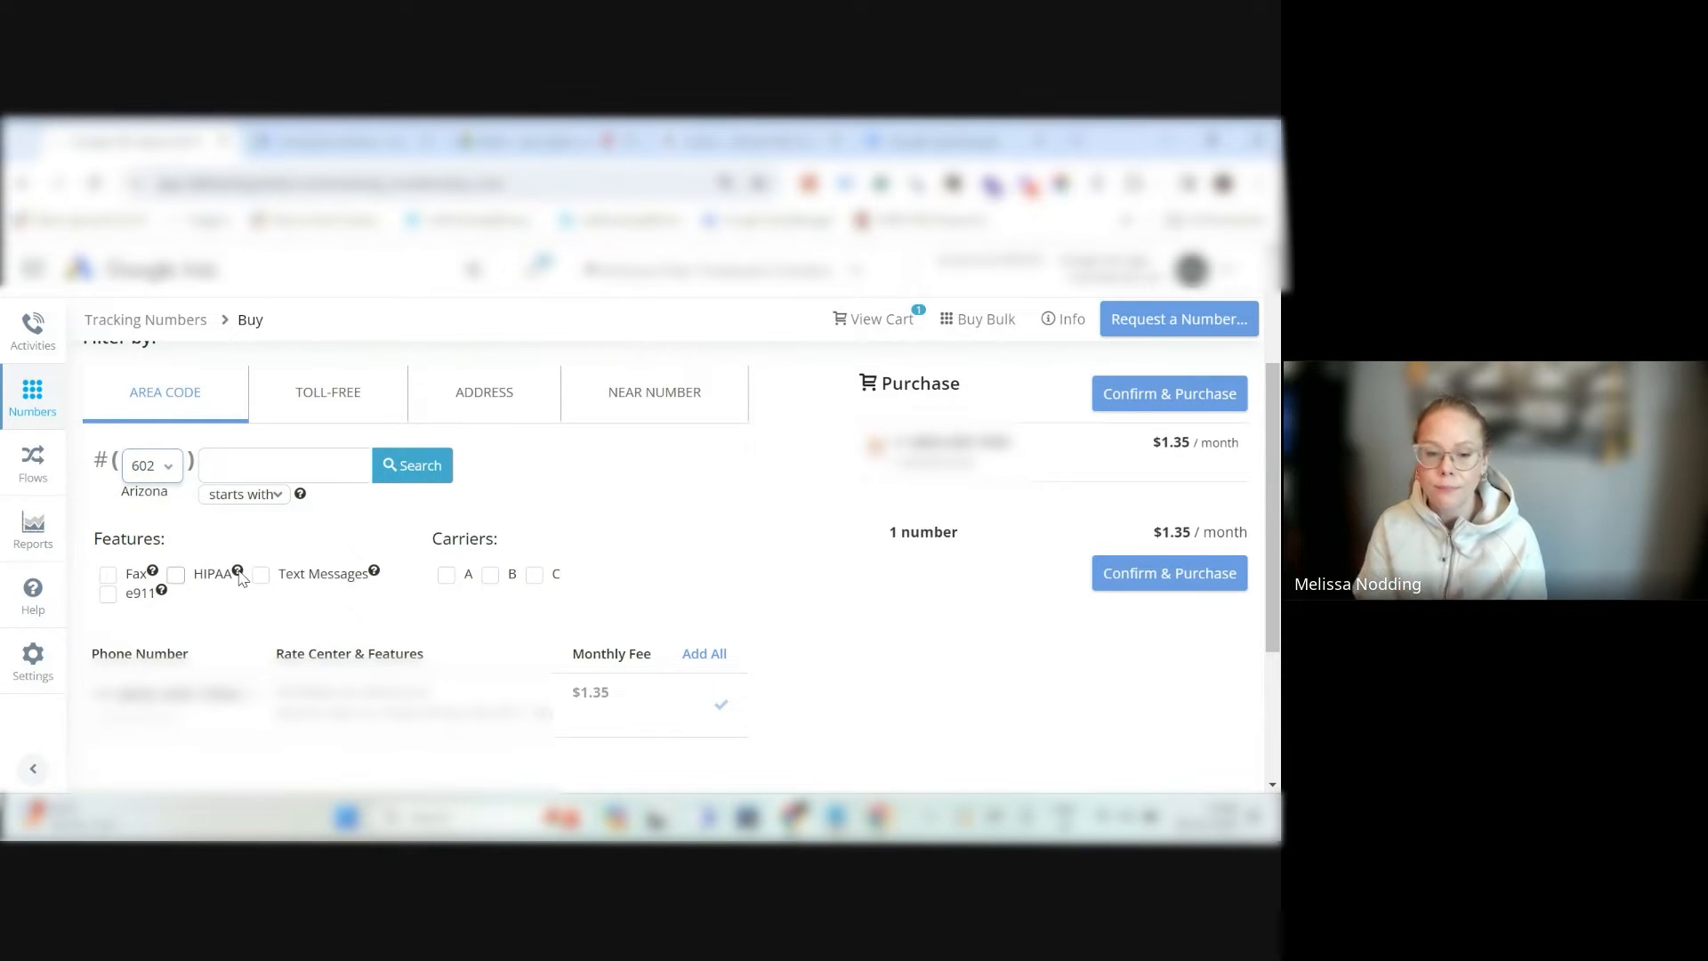
# Check the clinic's website home page and restrict the phone number search to the HIPAA feature.
pyautogui.moveTo(239, 574)
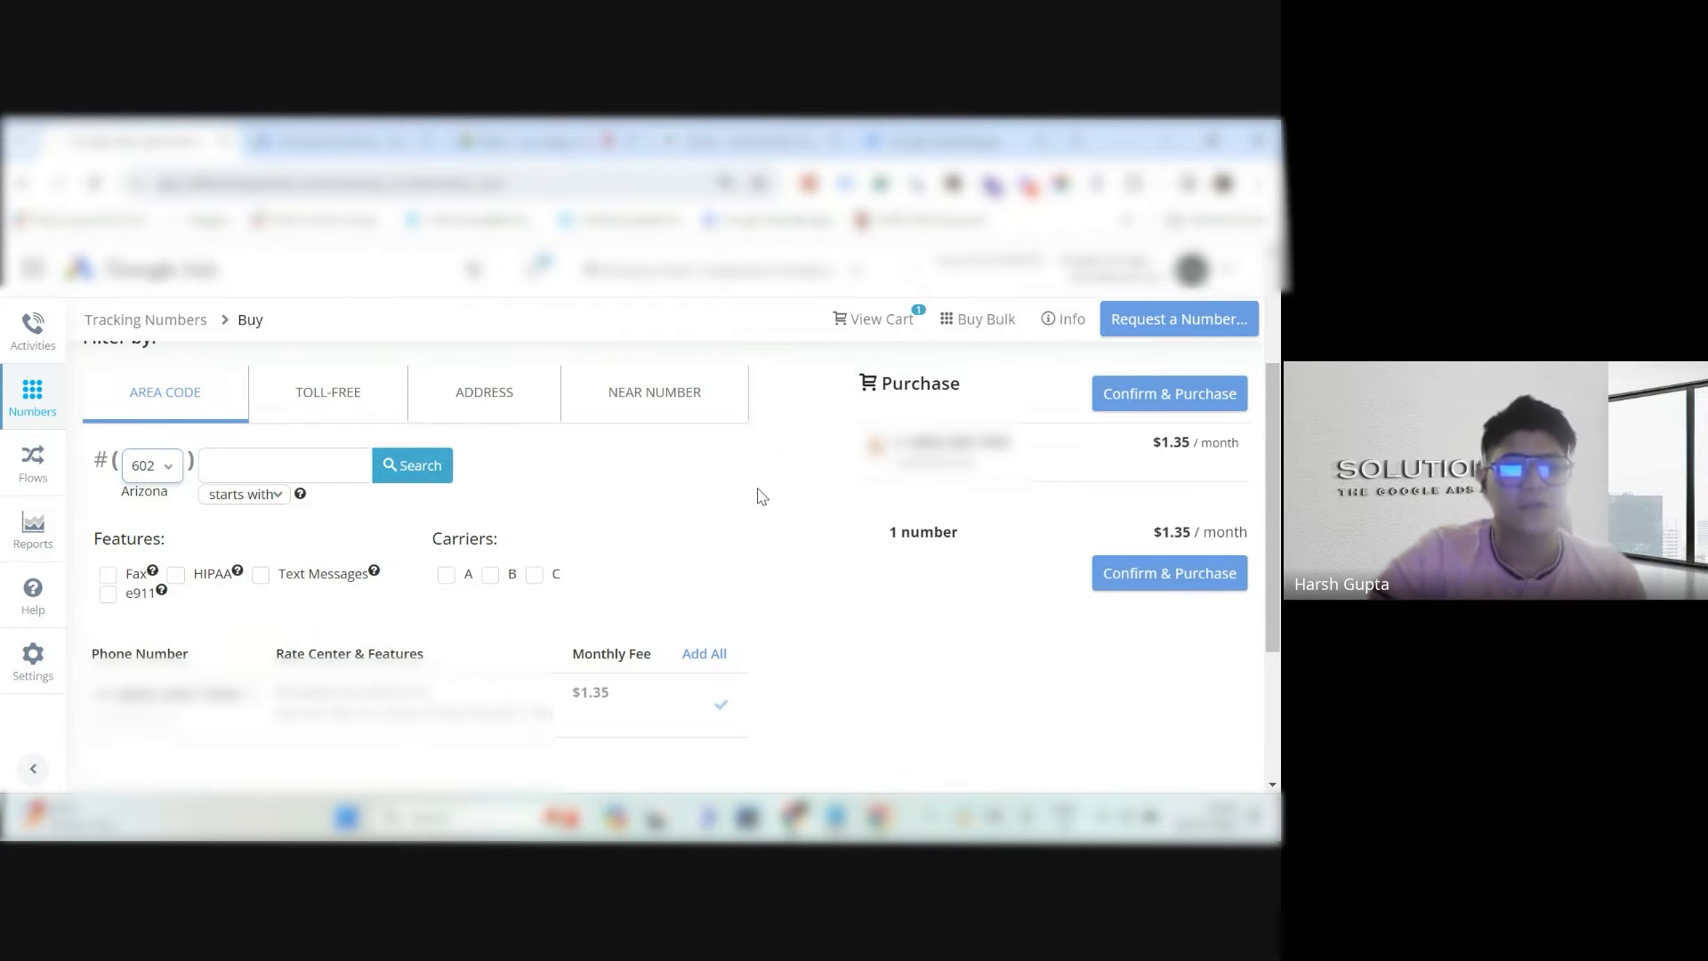
pyautogui.click(752, 141)
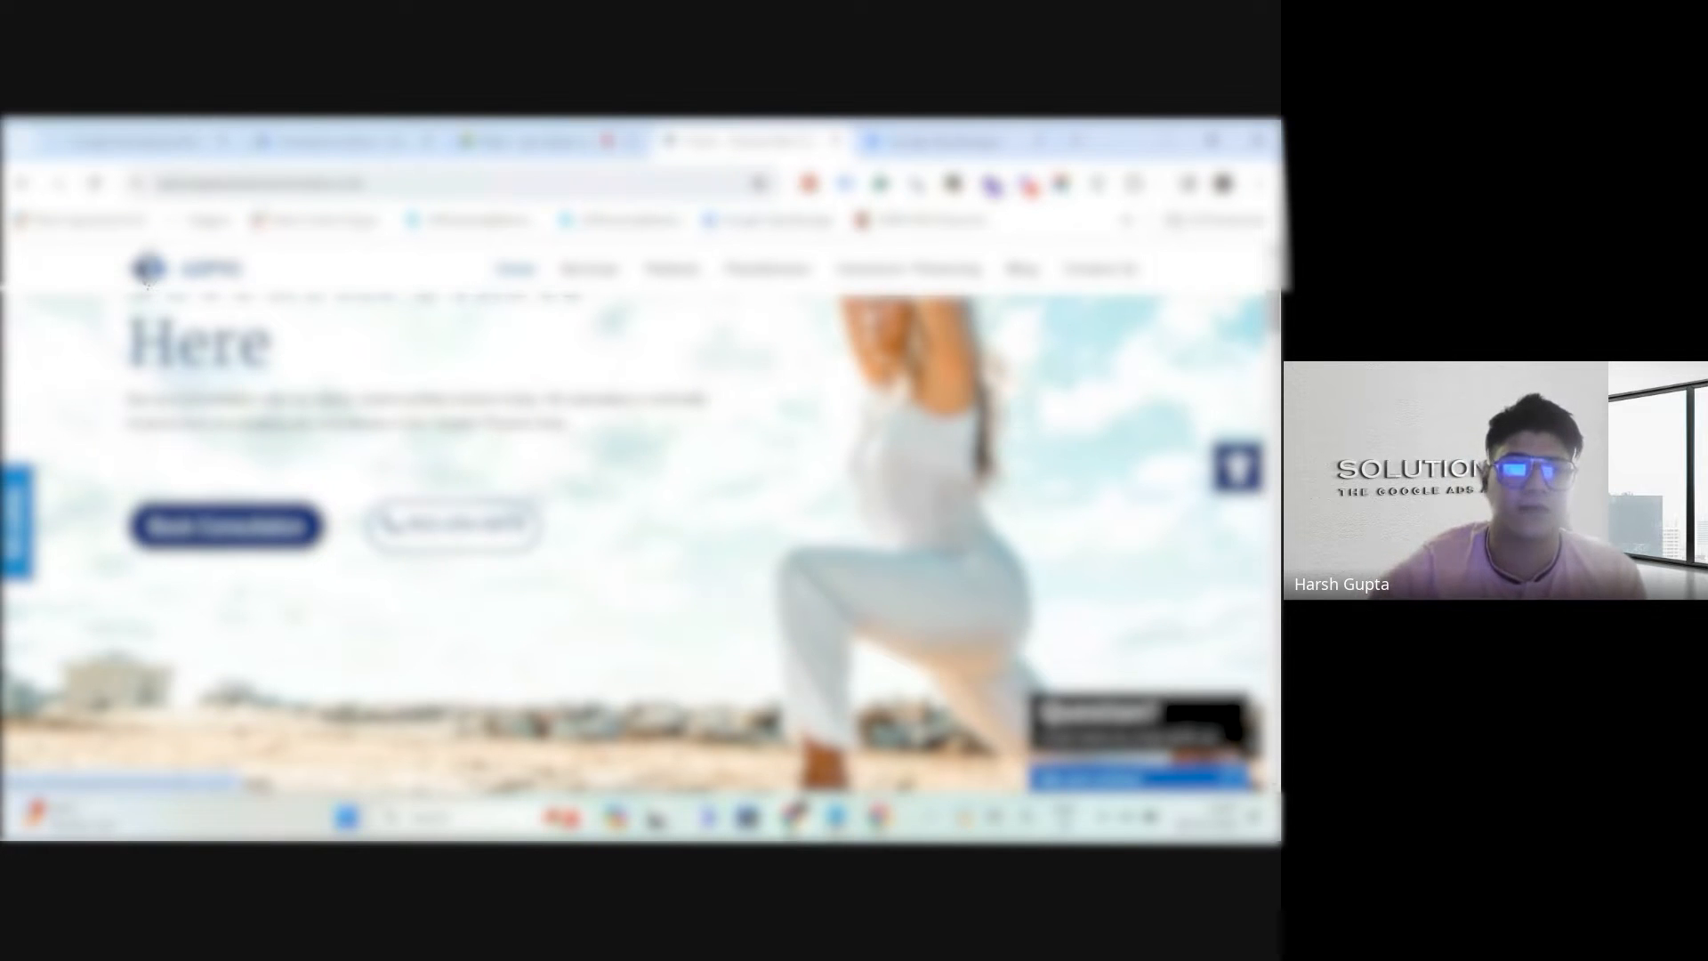
pyautogui.scroll(3, 147, 283)
pyautogui.click(147, 143)
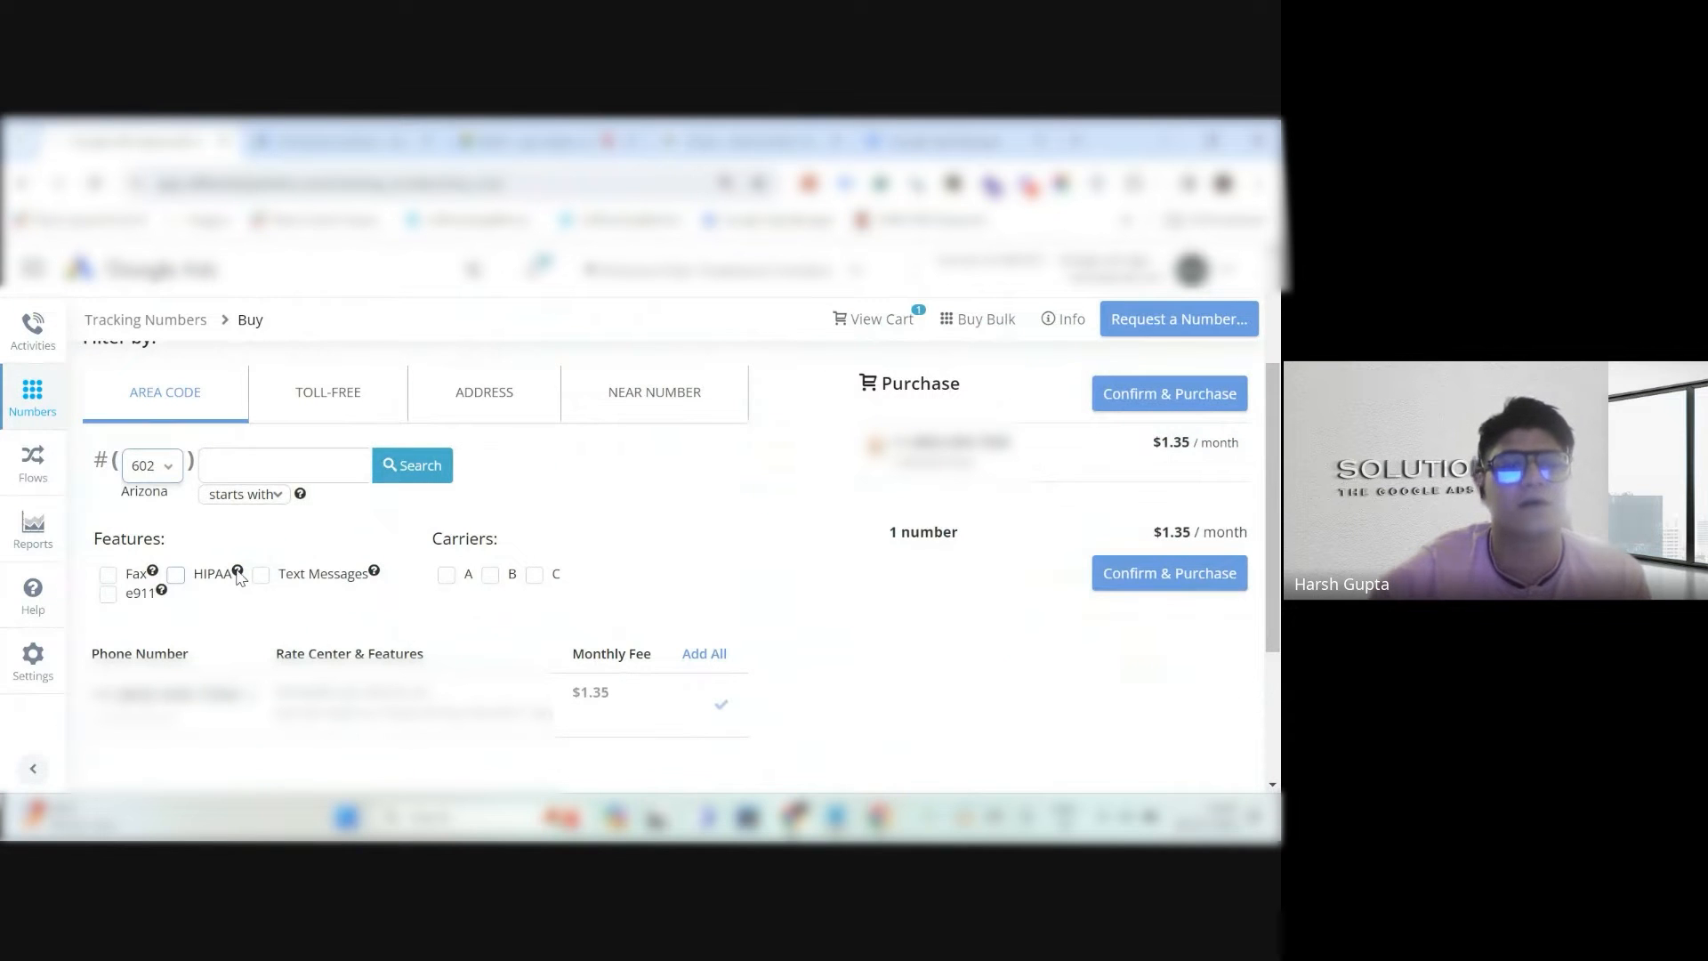
pyautogui.click(175, 575)
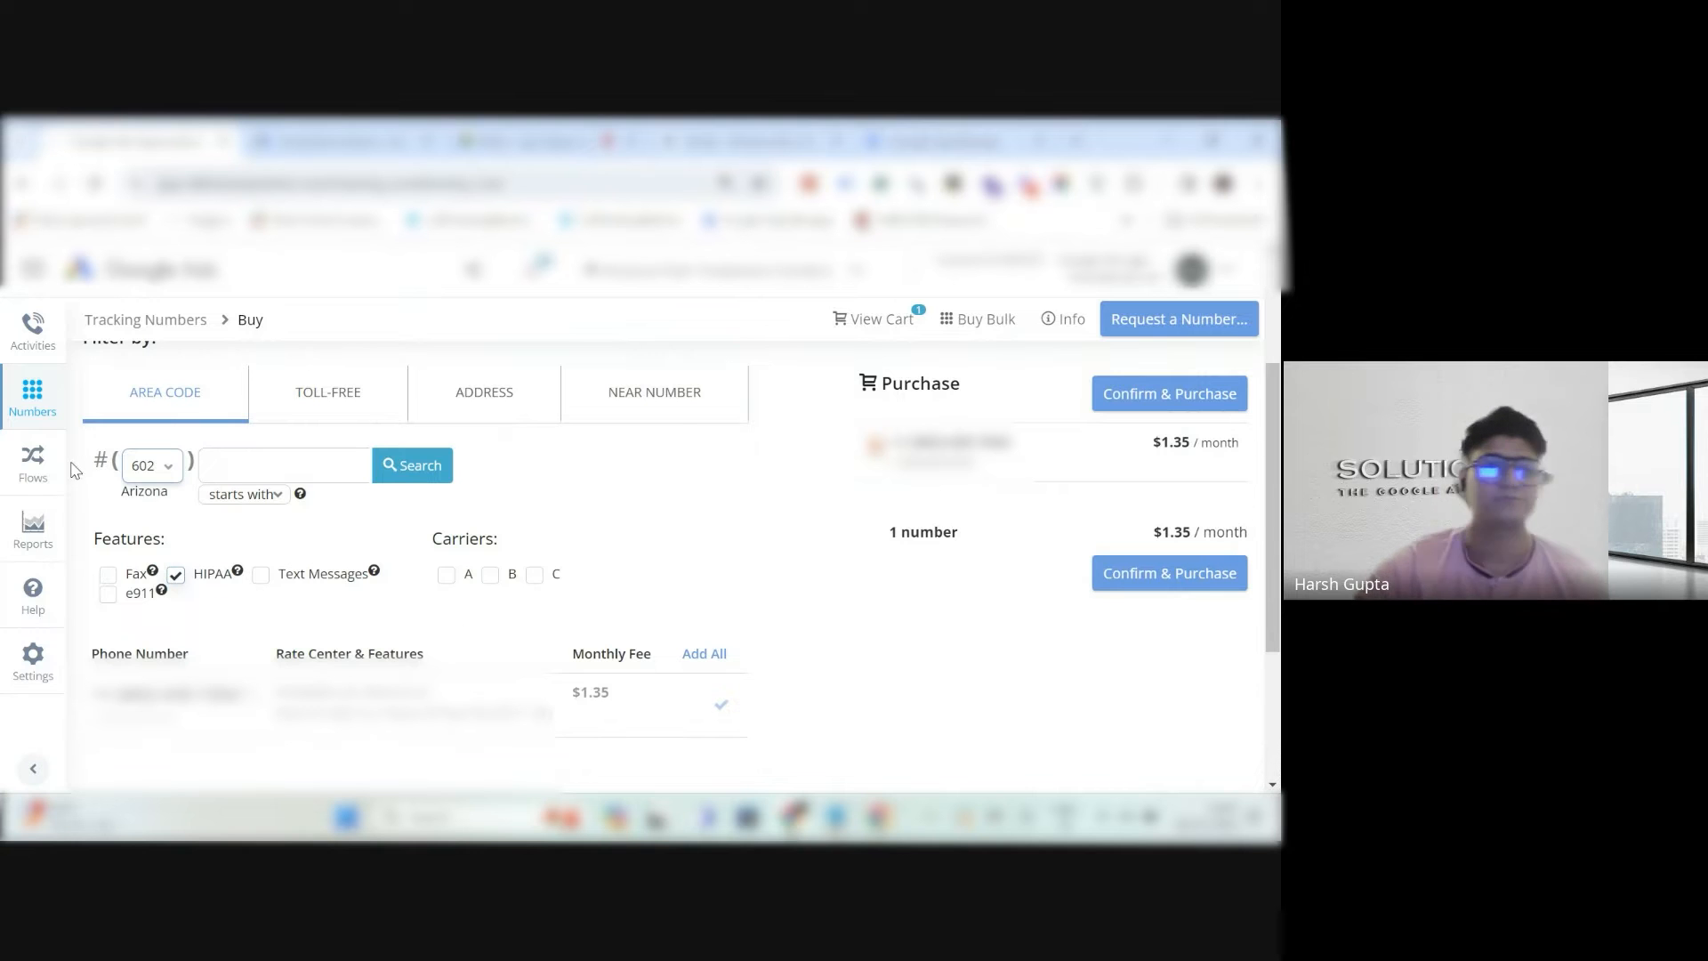
# Discard the pending number purchase by leaving the page, and reopen the page for buying numbers.
pyautogui.scroll(3, 840, 549)
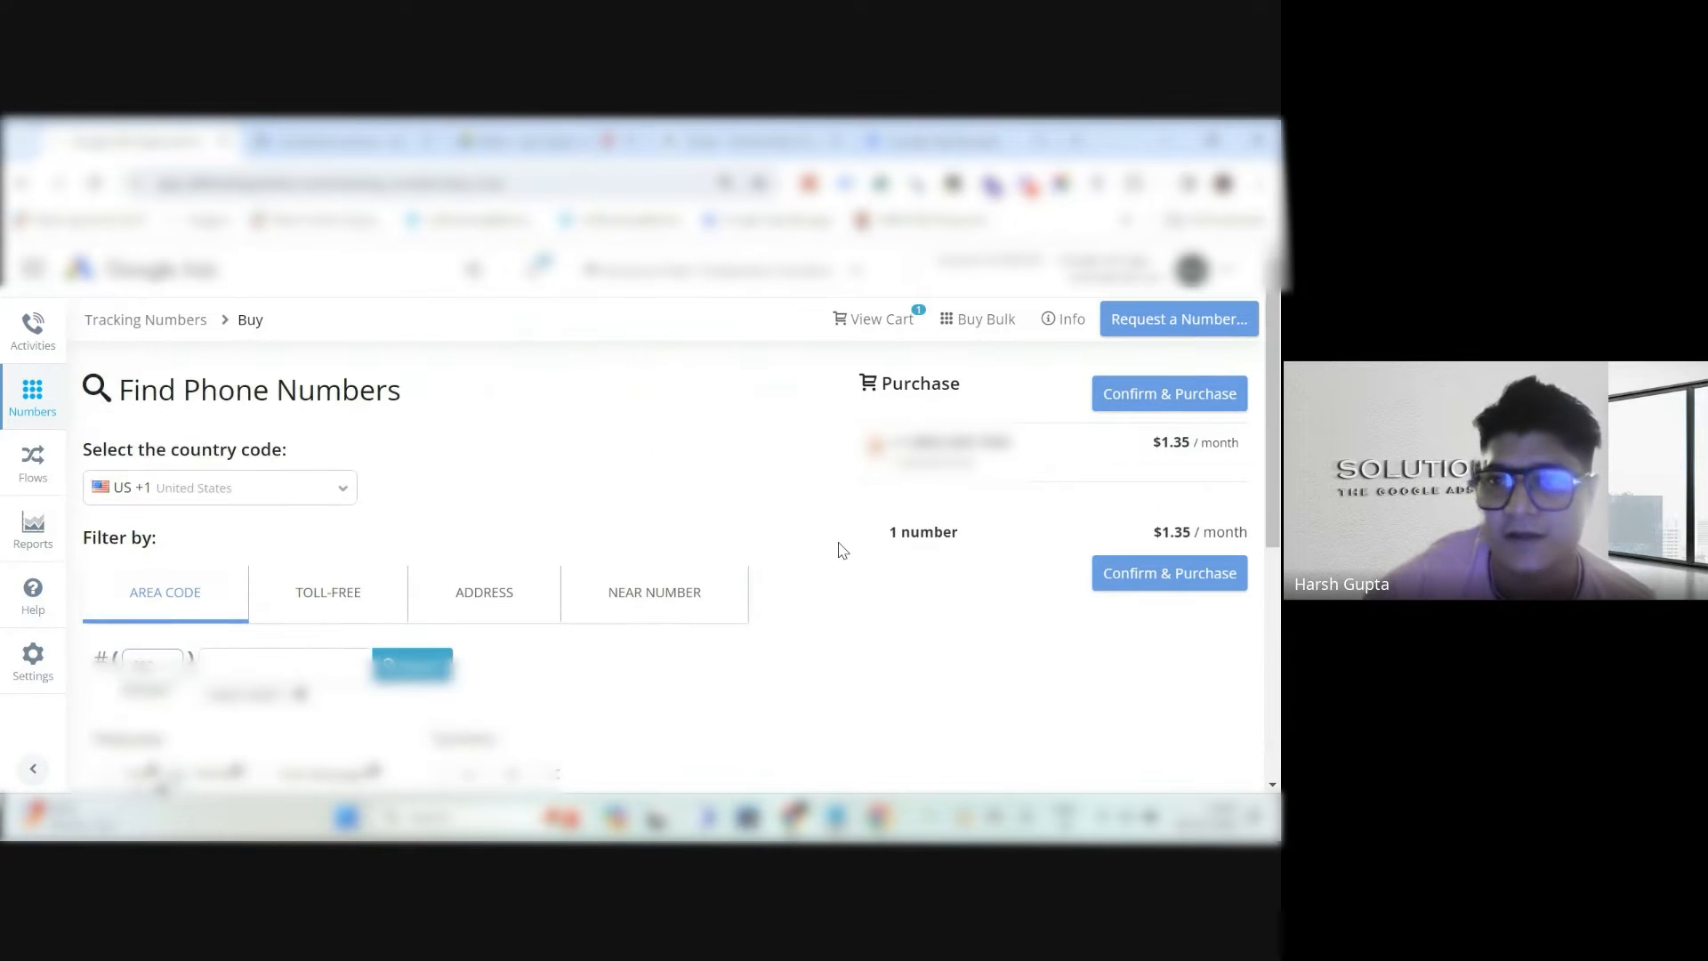
pyautogui.click(21, 184)
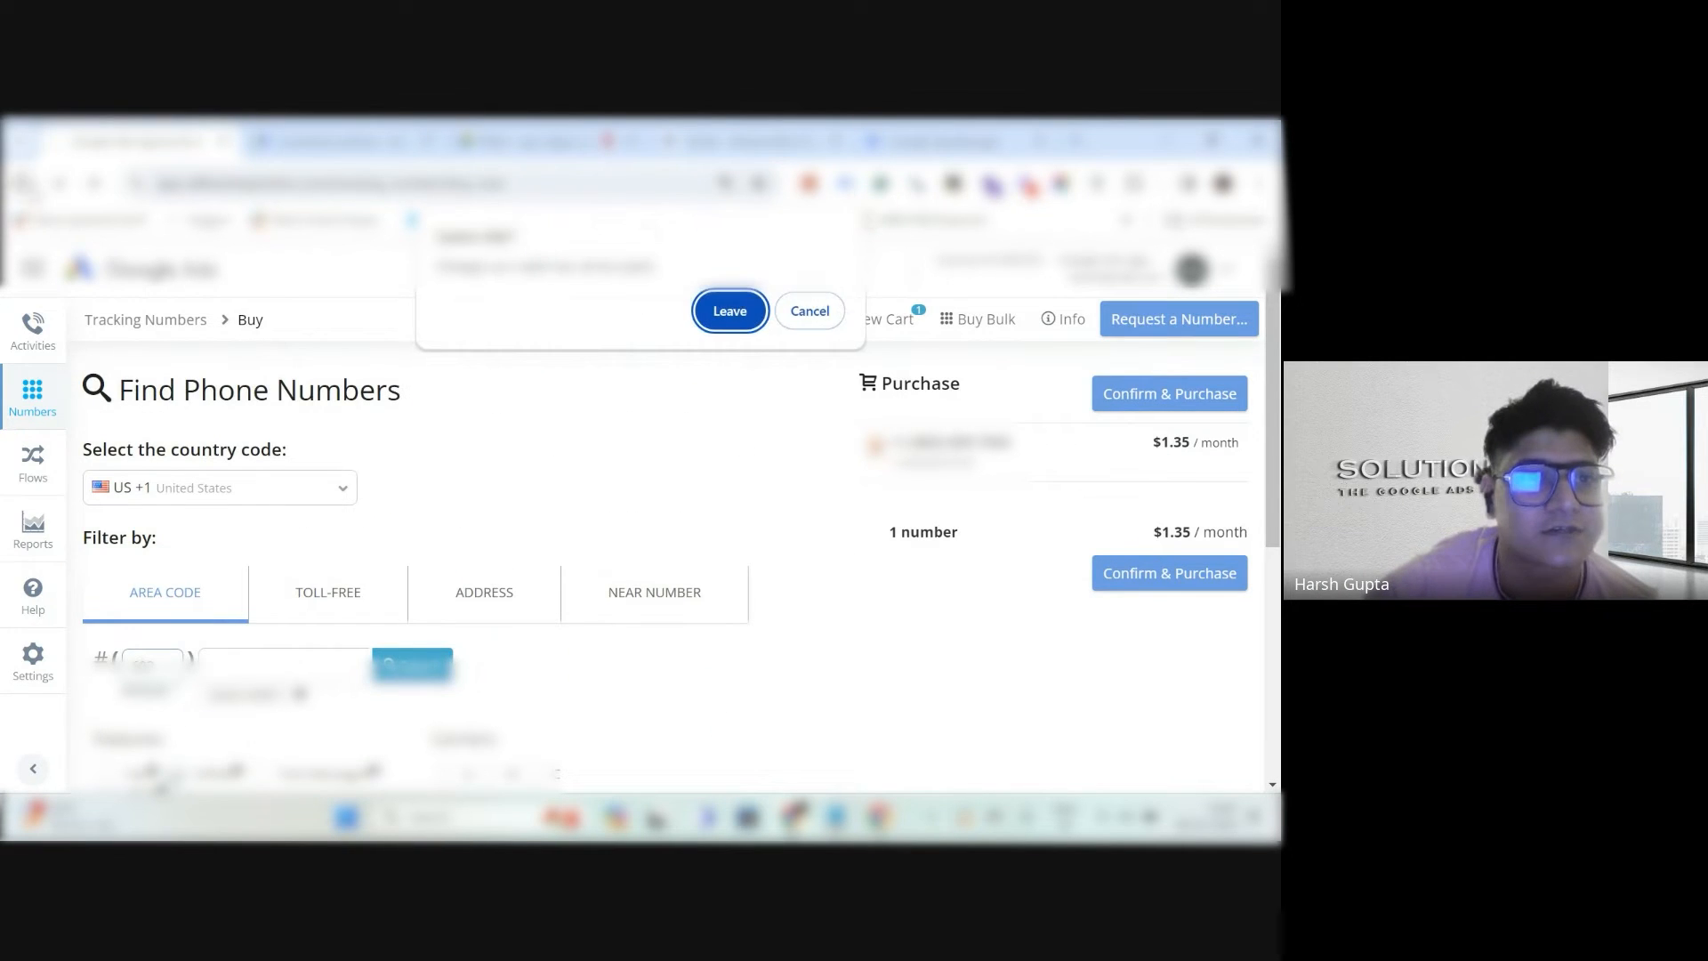
pyautogui.click(726, 309)
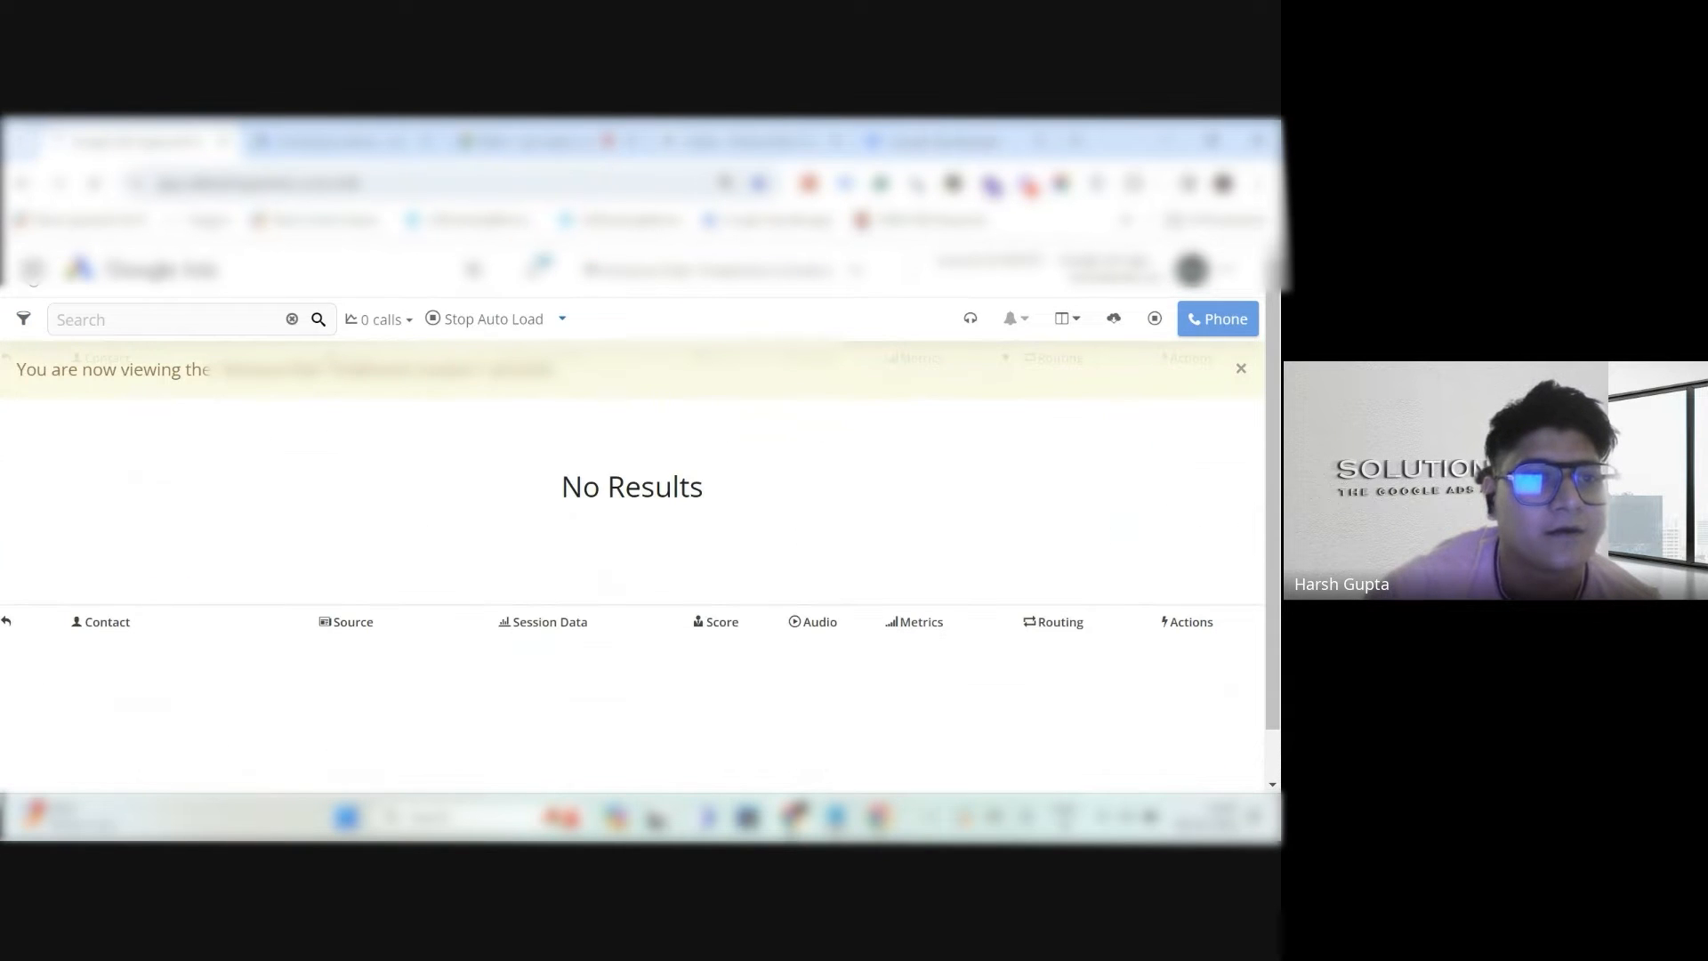
pyautogui.click(33, 270)
pyautogui.click(51, 399)
pyautogui.click(149, 438)
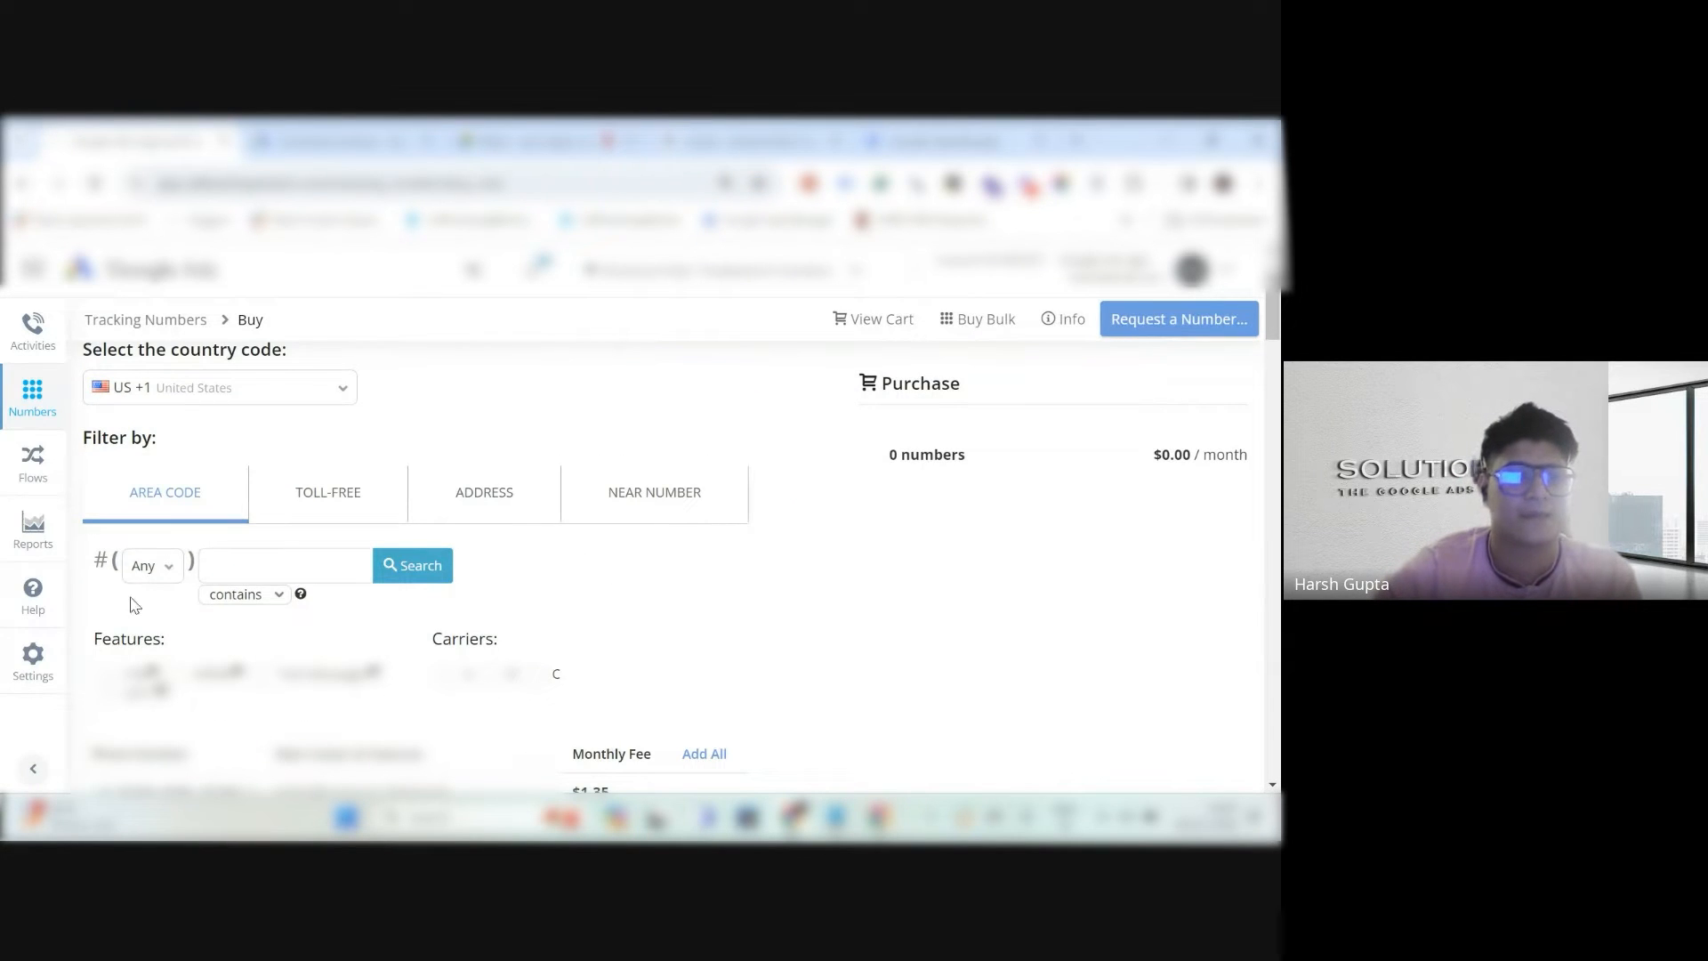
# Filter the available phone numbers to Arizona area code 602 with the HIPAA feature.
pyautogui.click(158, 568)
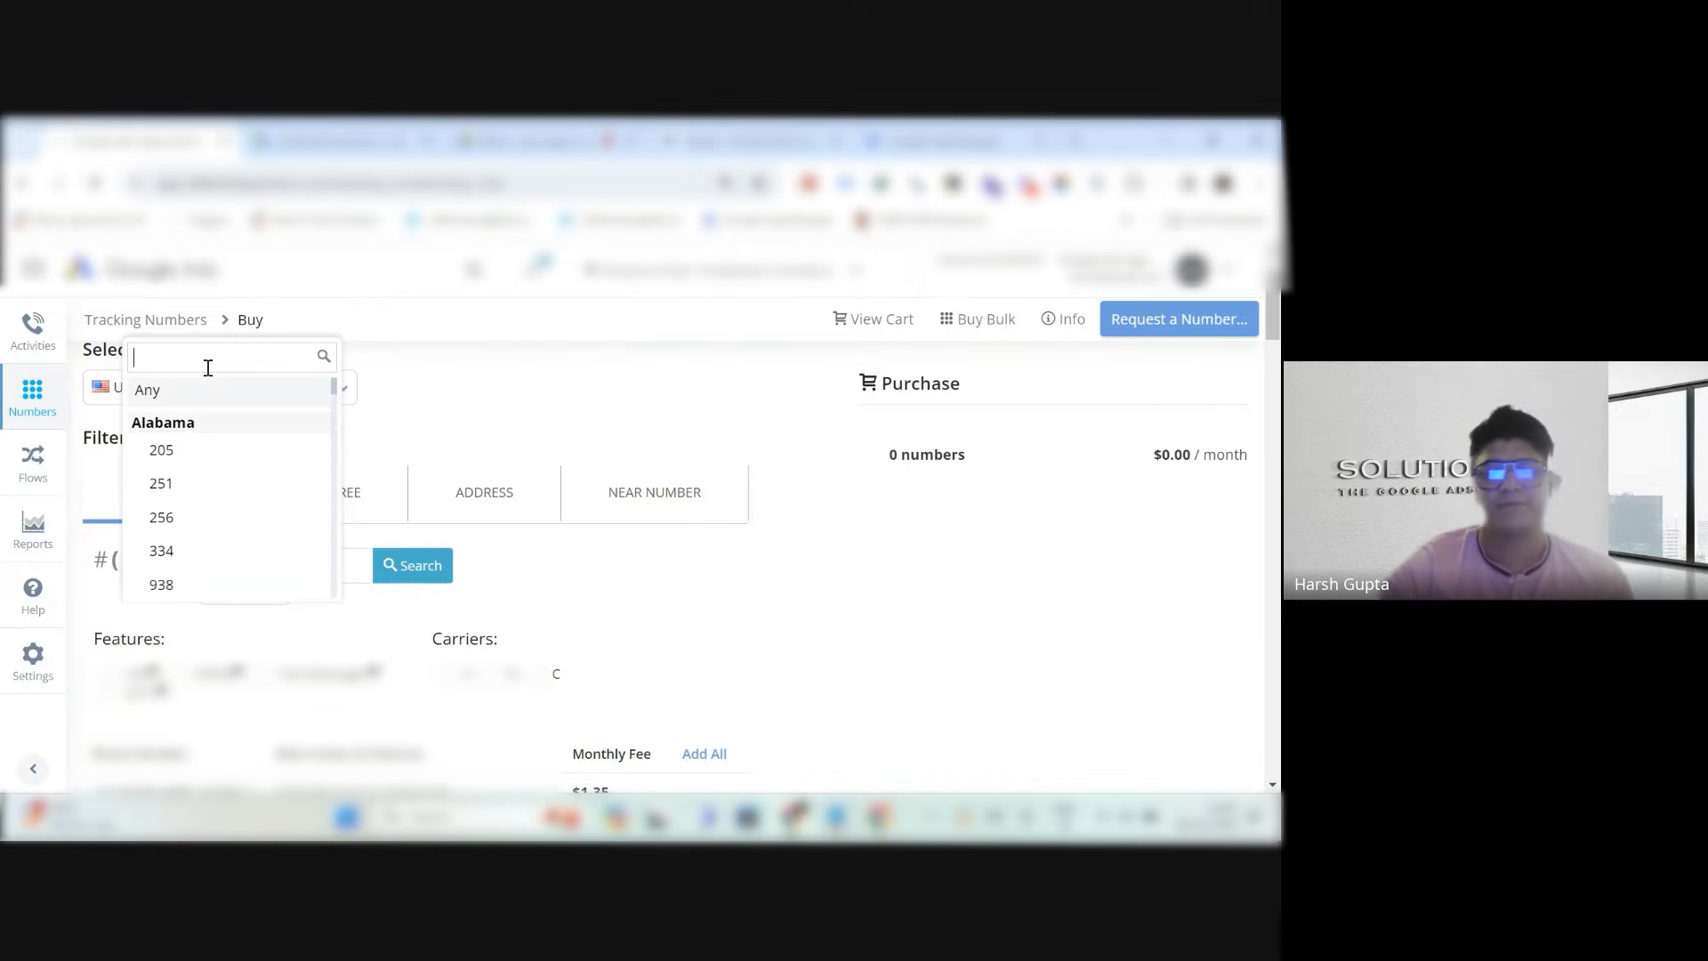
pyautogui.write('602')
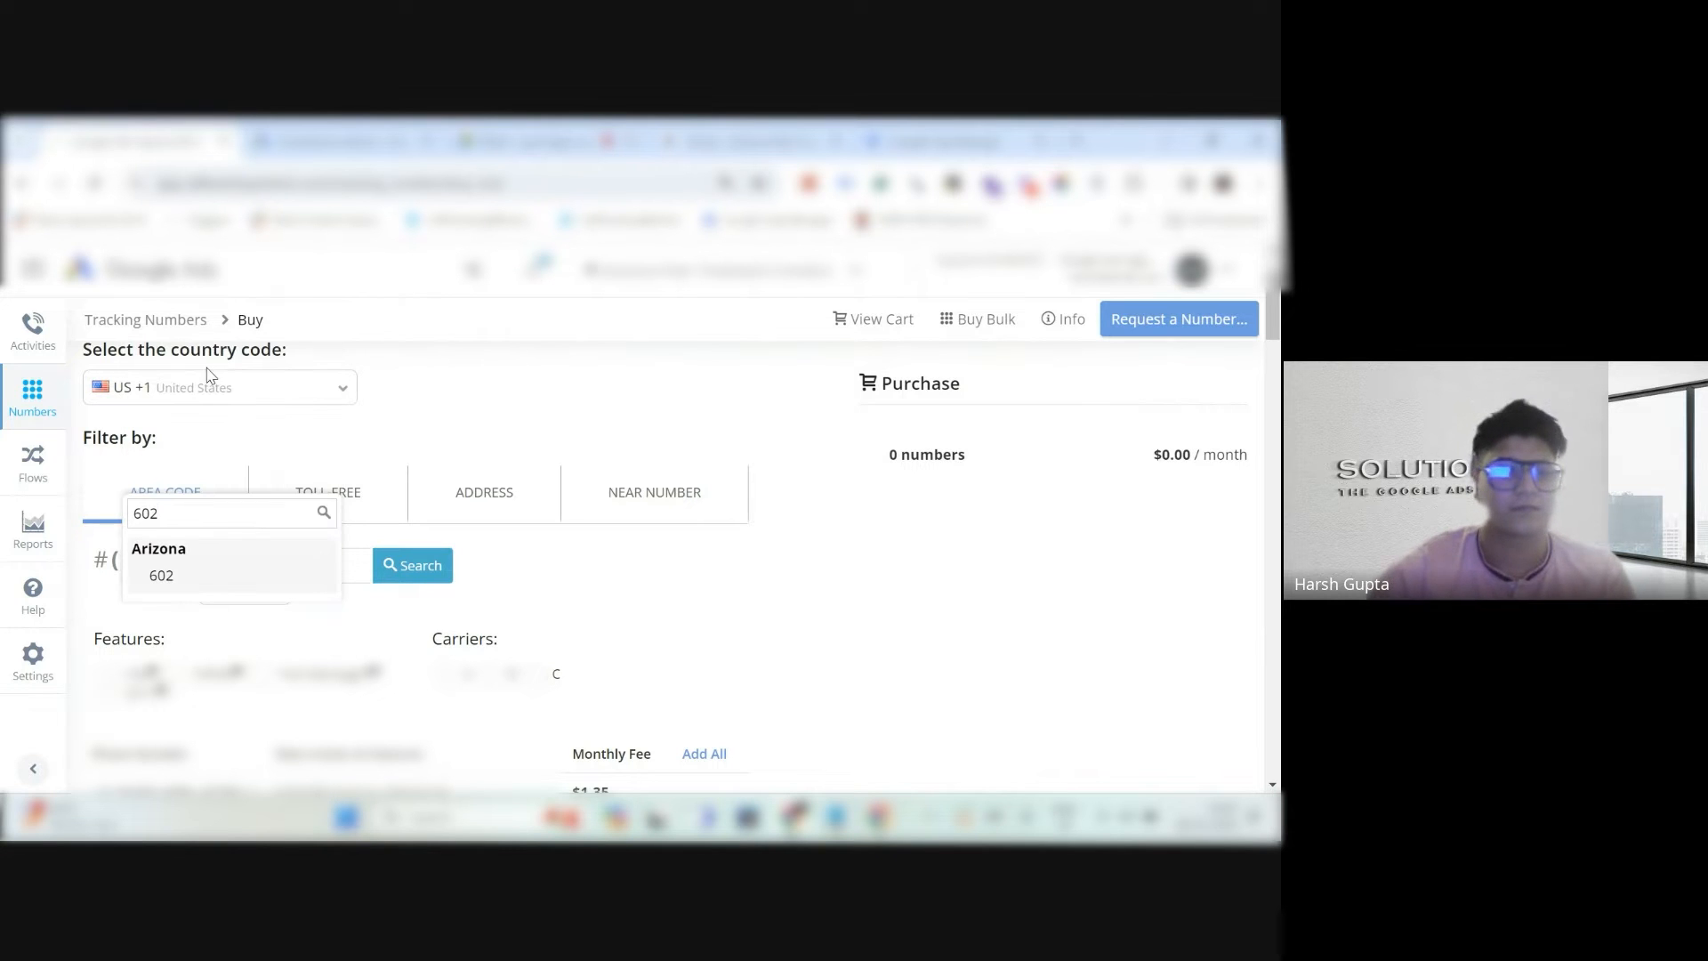
pyautogui.click(207, 583)
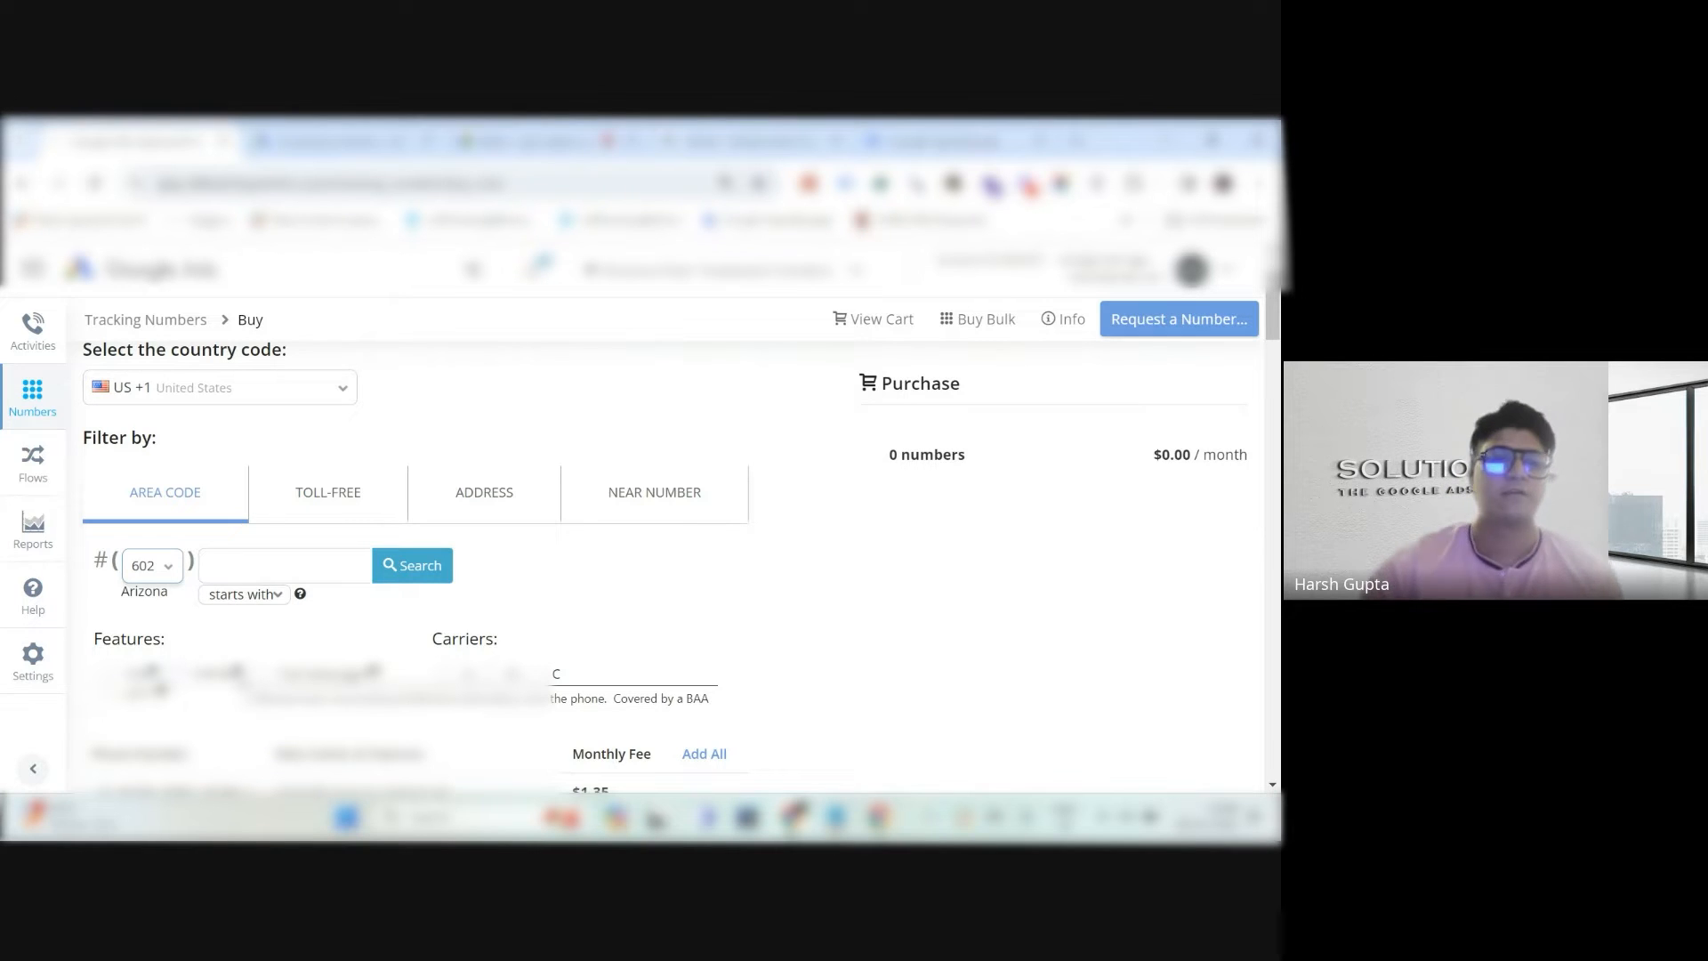
pyautogui.scroll(-1, 637, 637)
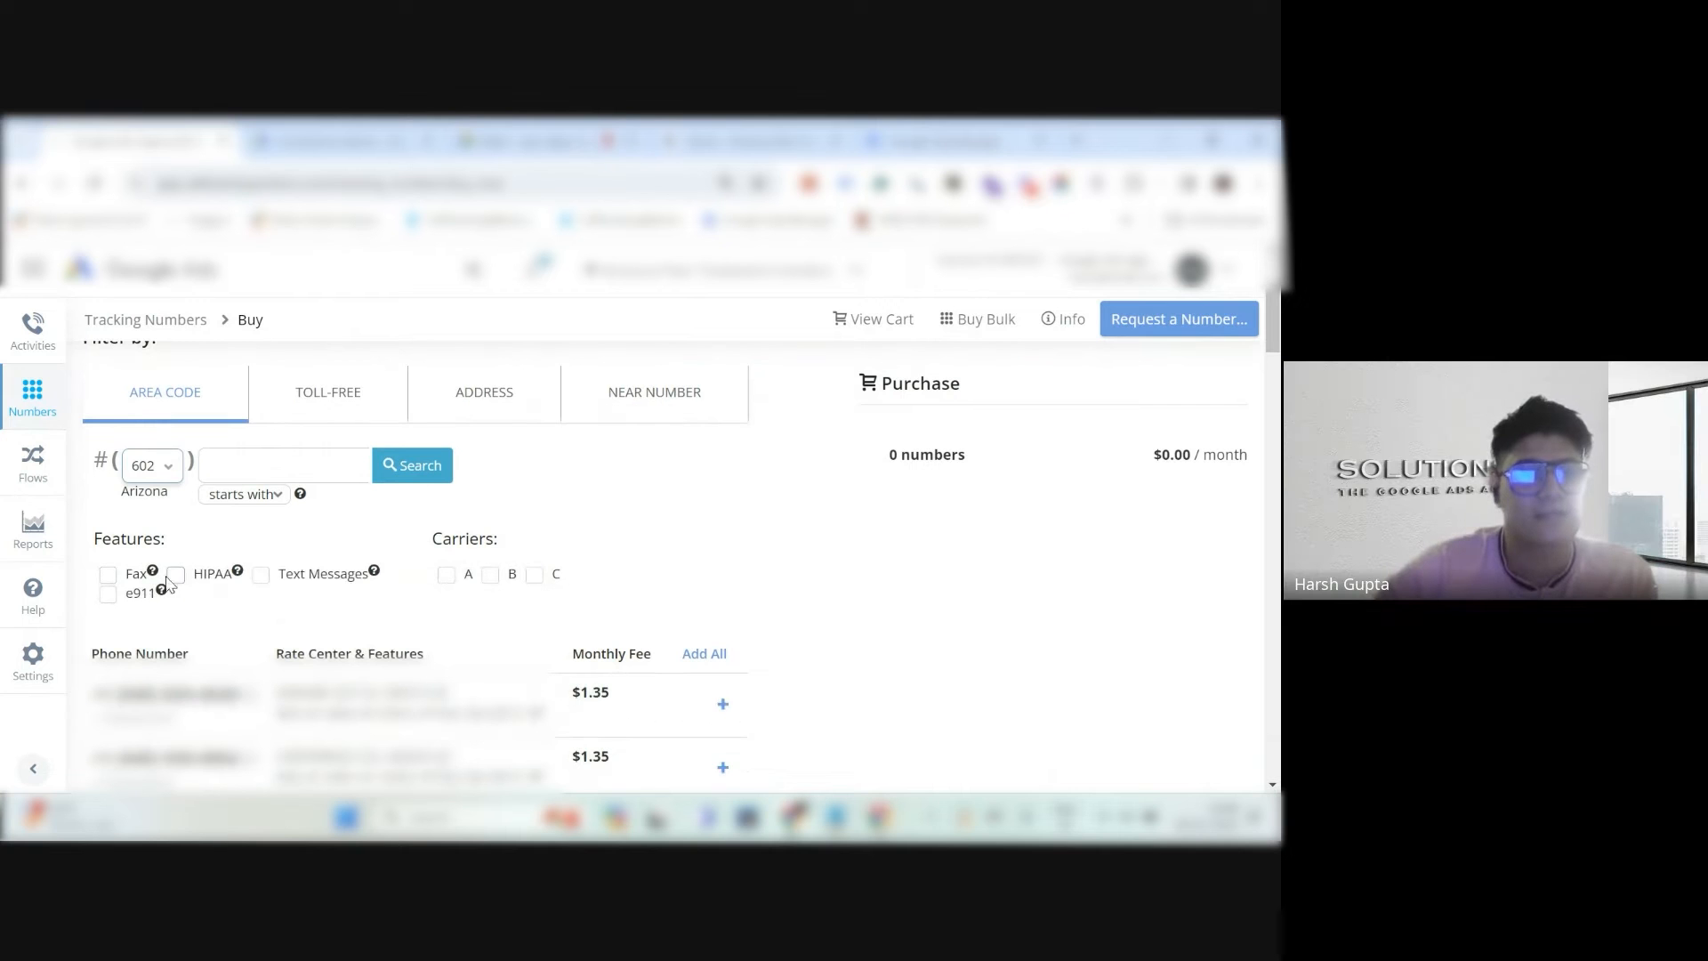
pyautogui.click(175, 578)
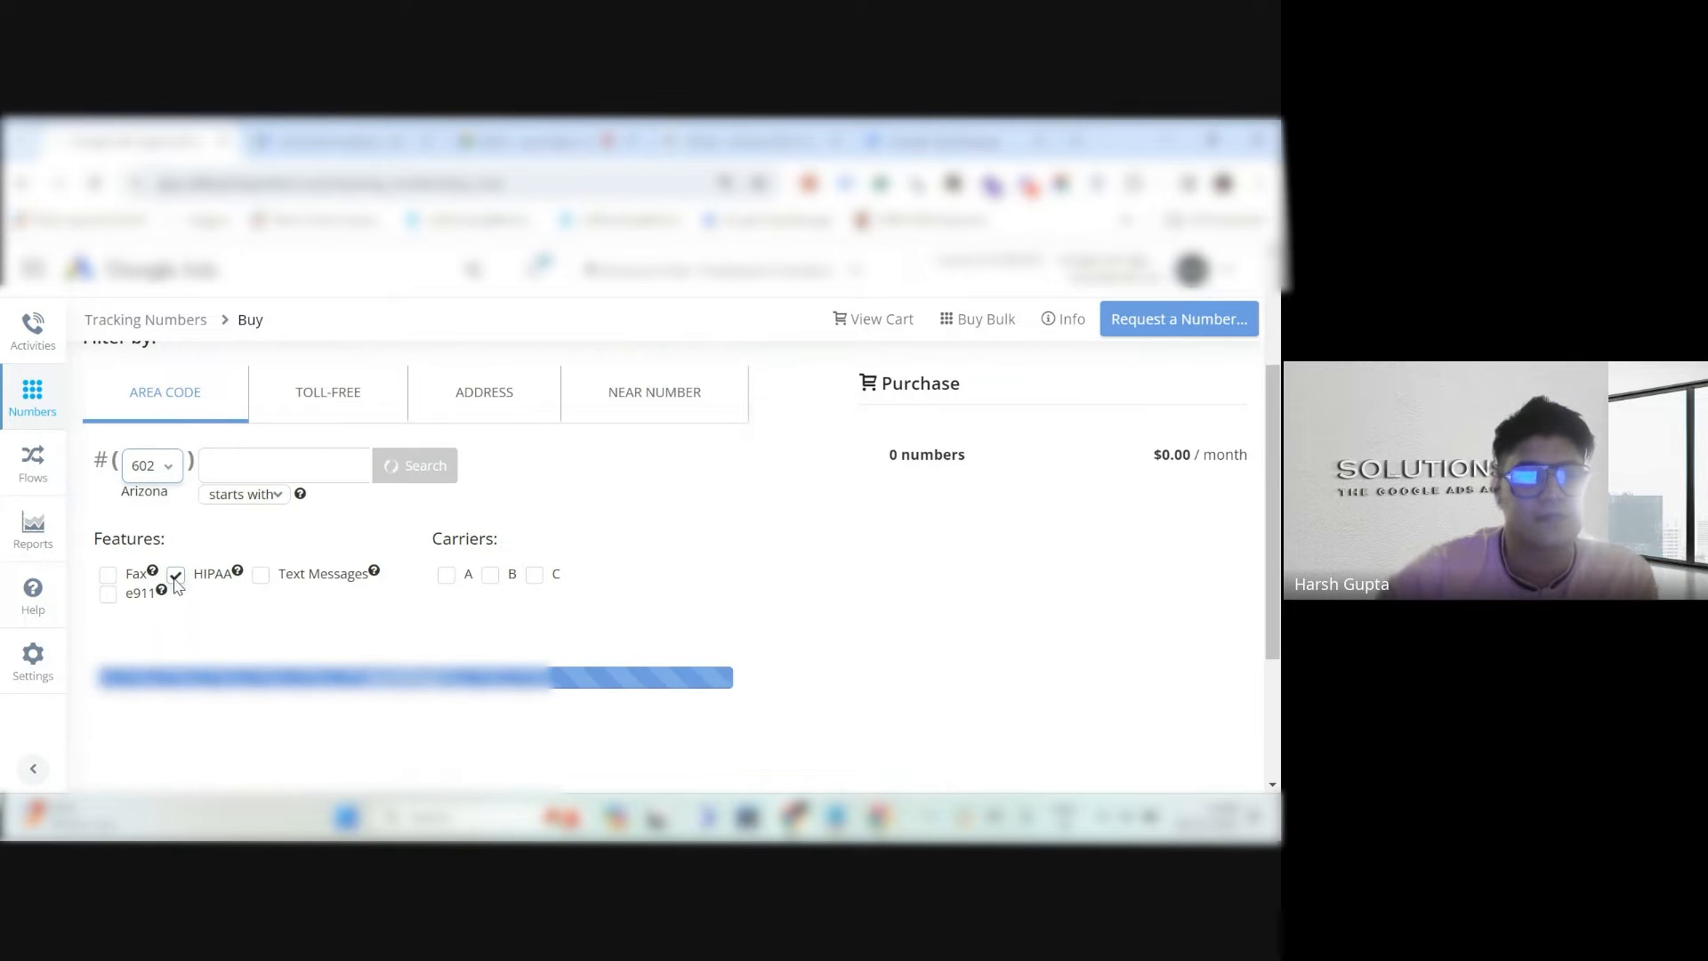
pyautogui.scroll(-1, 925, 576)
pyautogui.scroll(-1, 925, 578)
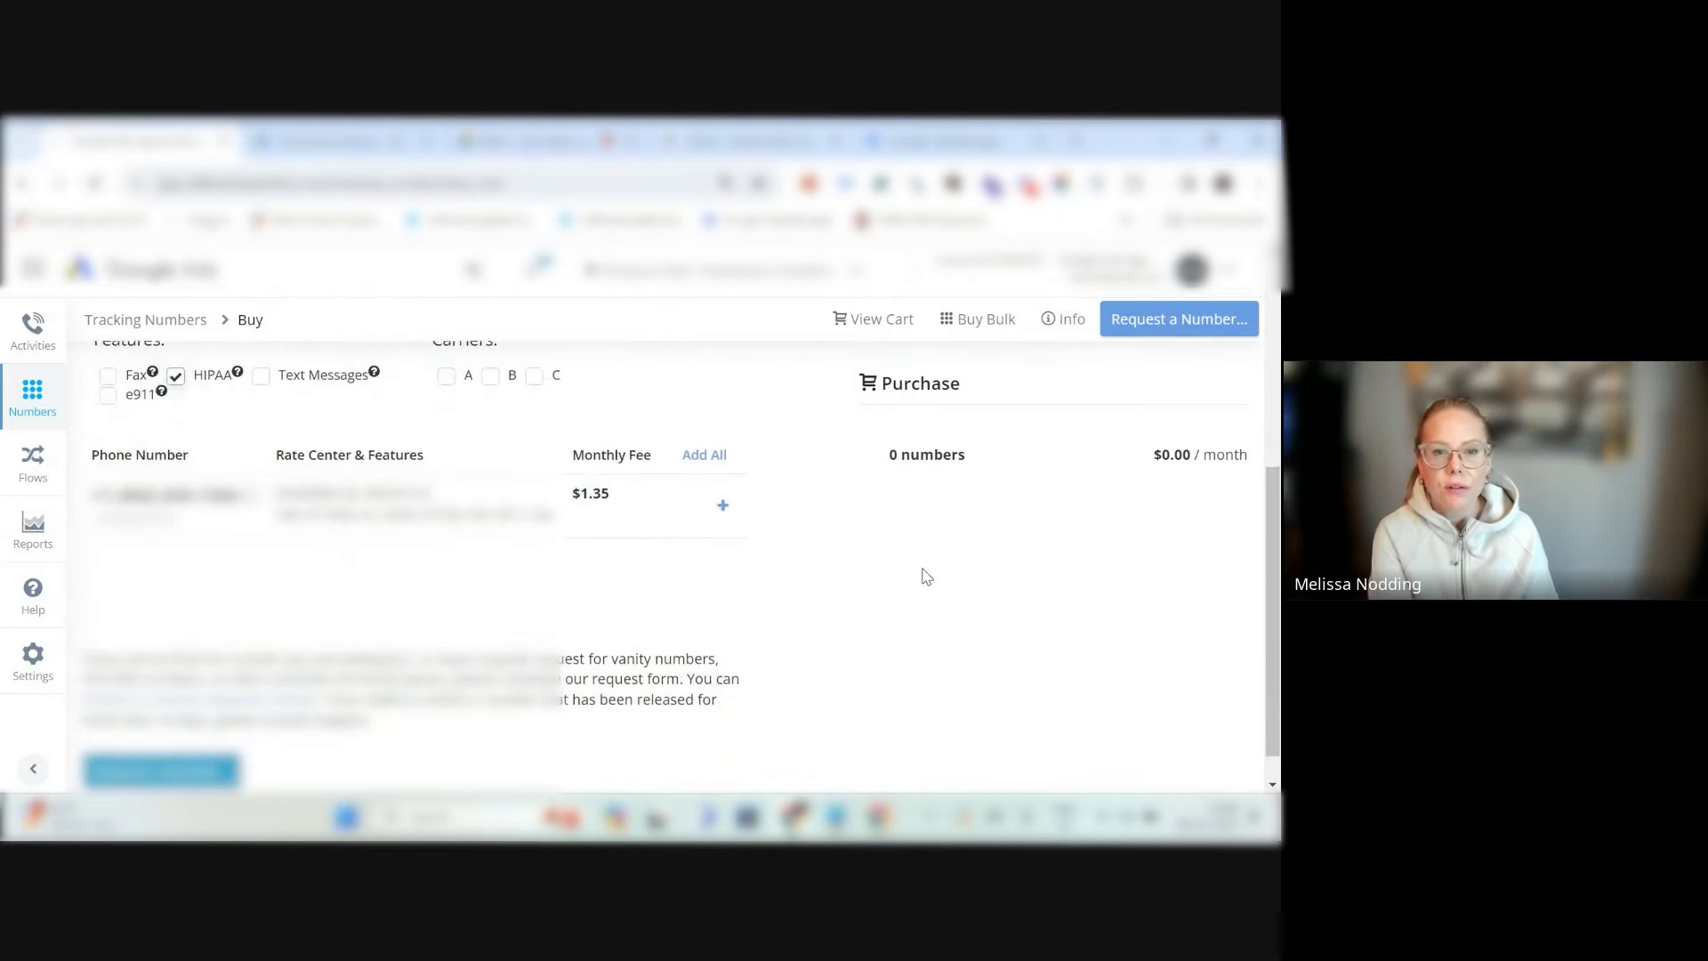
# Search Google for "arizona area codes" in a new browser tab.
pyautogui.scroll(1, 927, 577)
pyautogui.scroll(1, 925, 576)
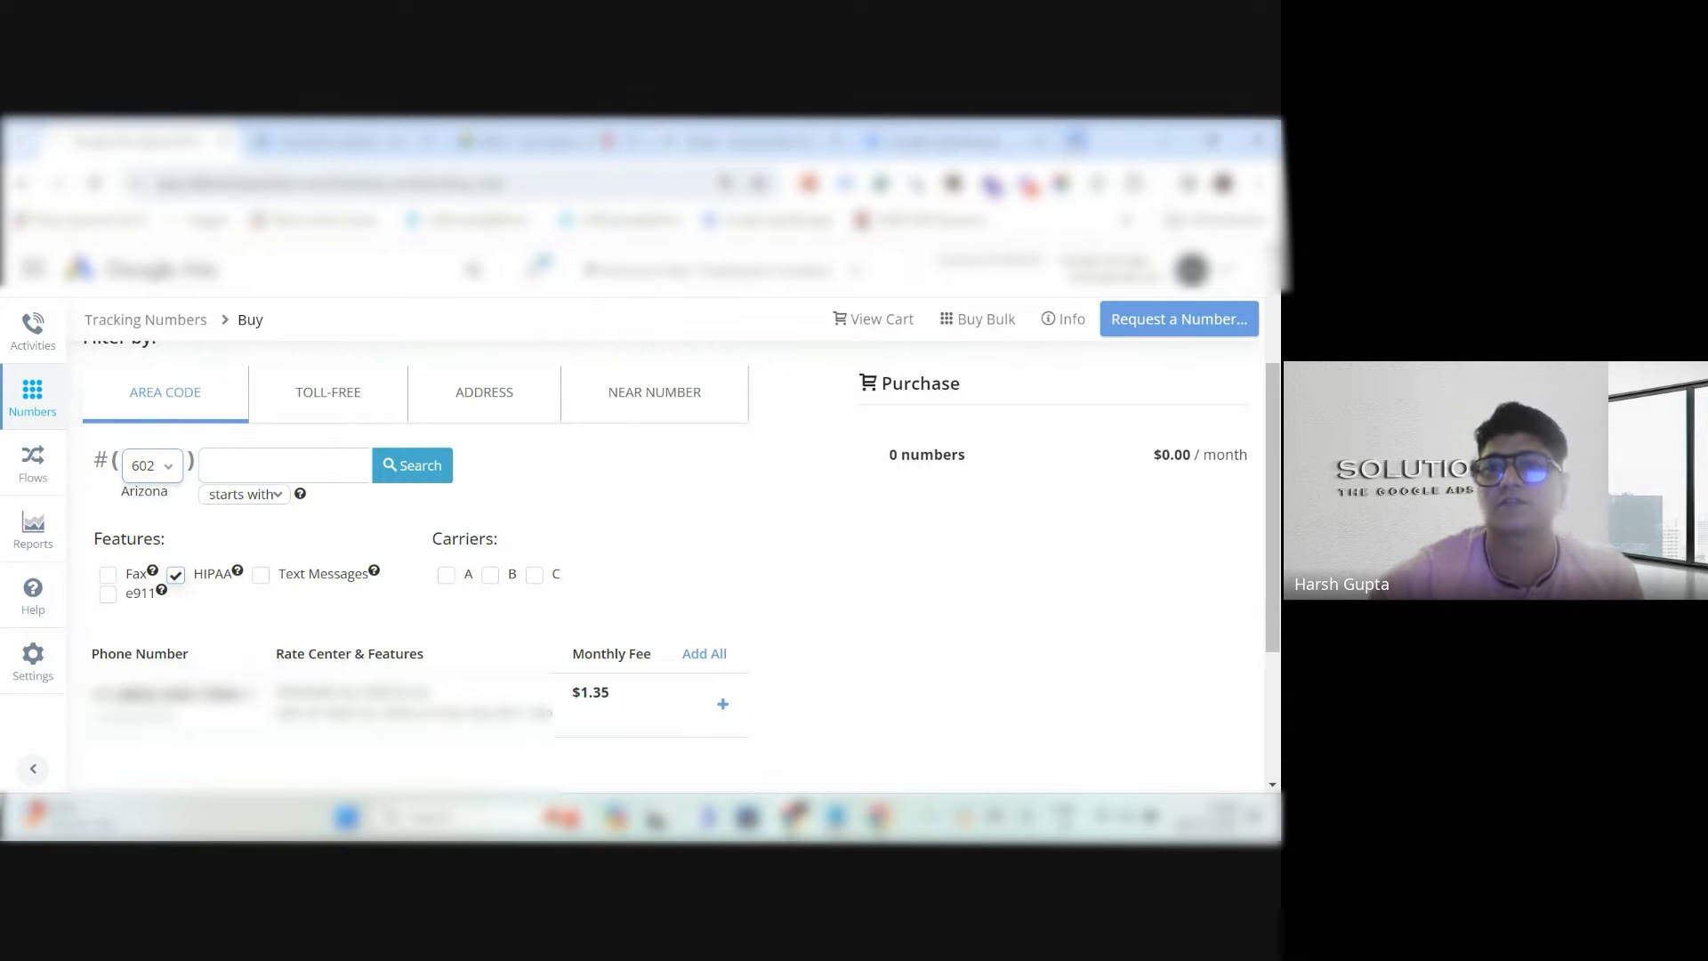
pyautogui.click(1074, 141)
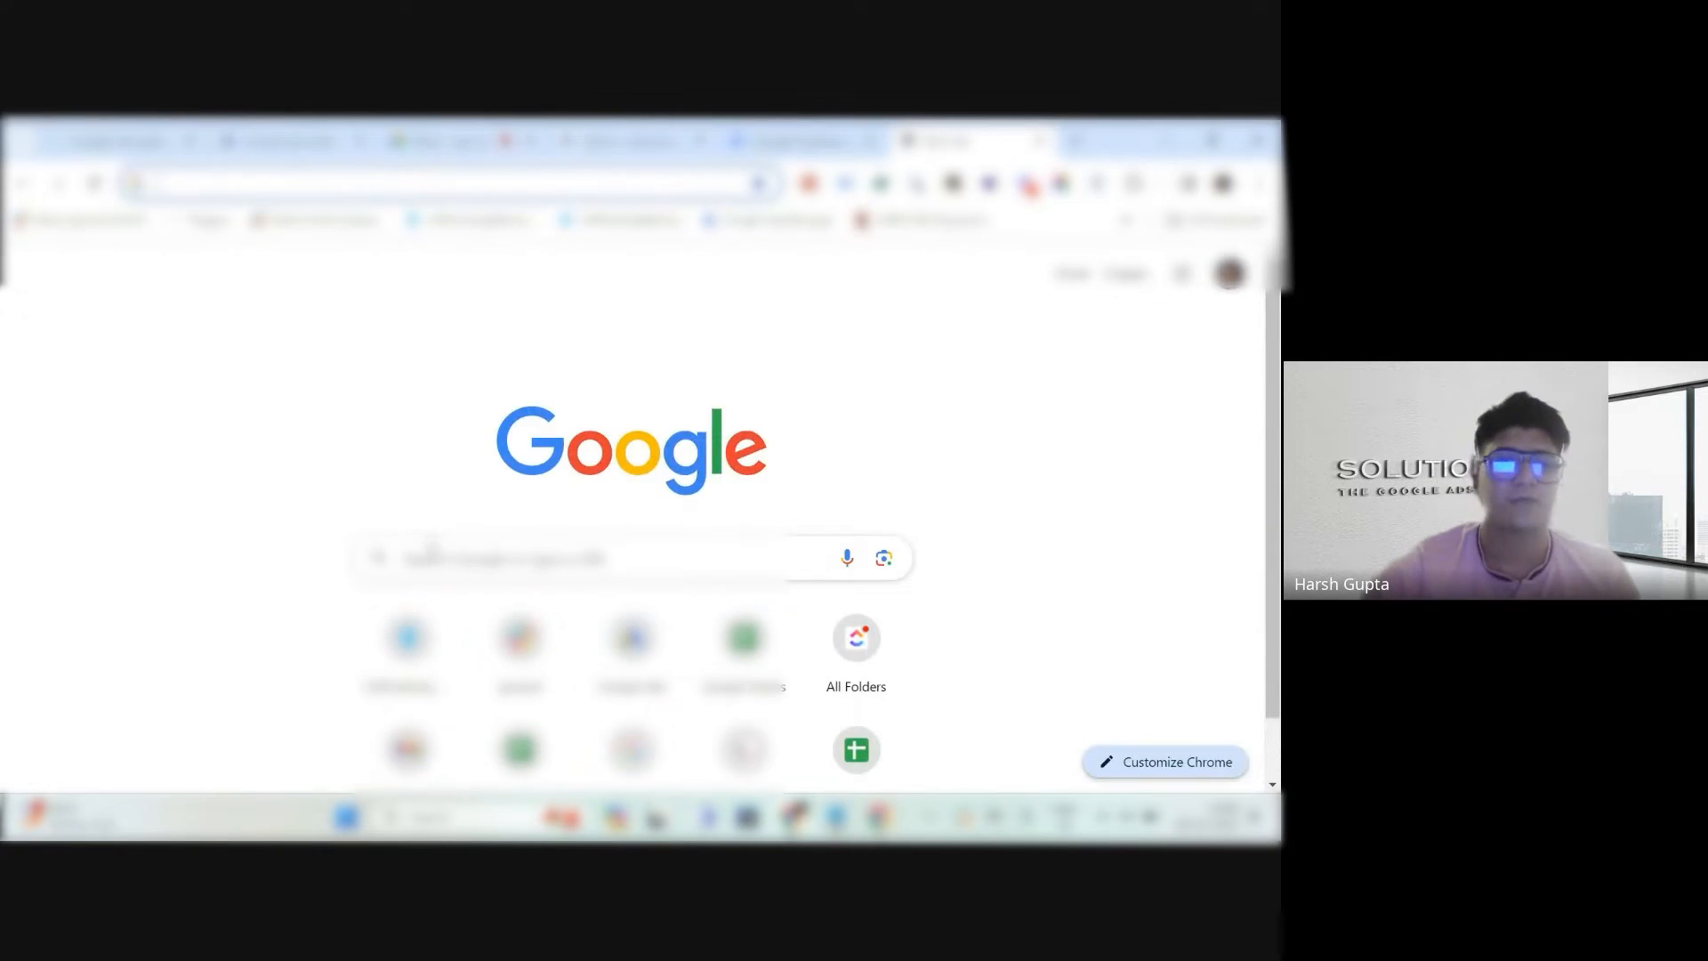
pyautogui.click(430, 557)
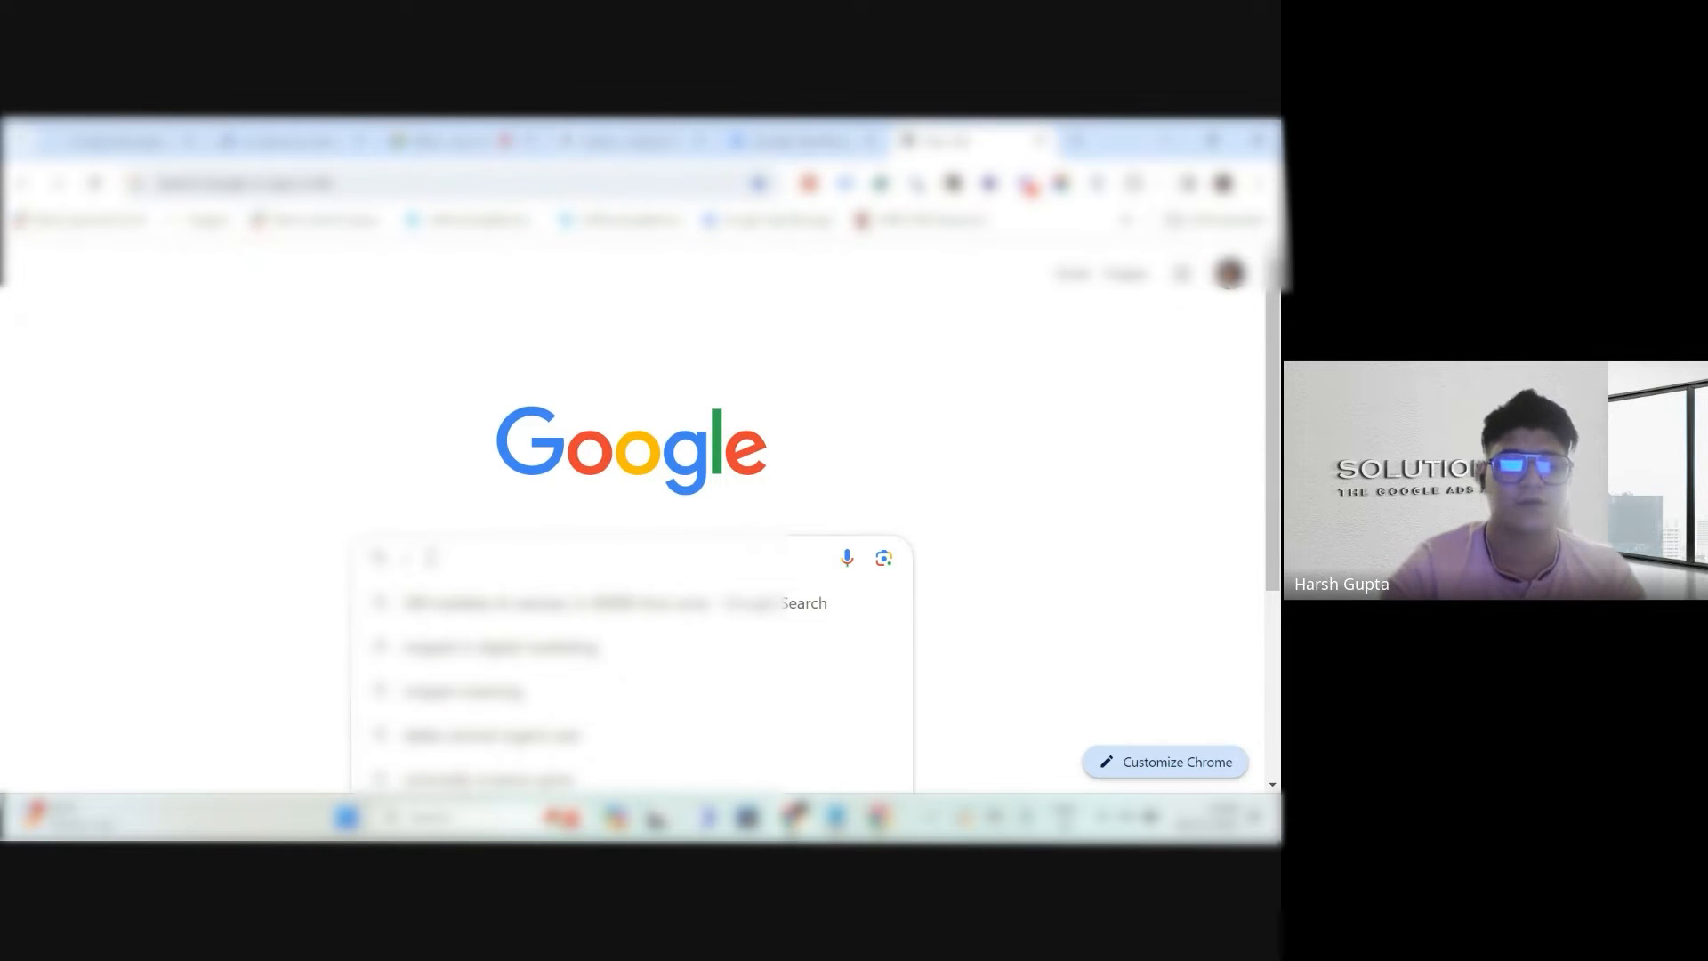
pyautogui.write('arizona')
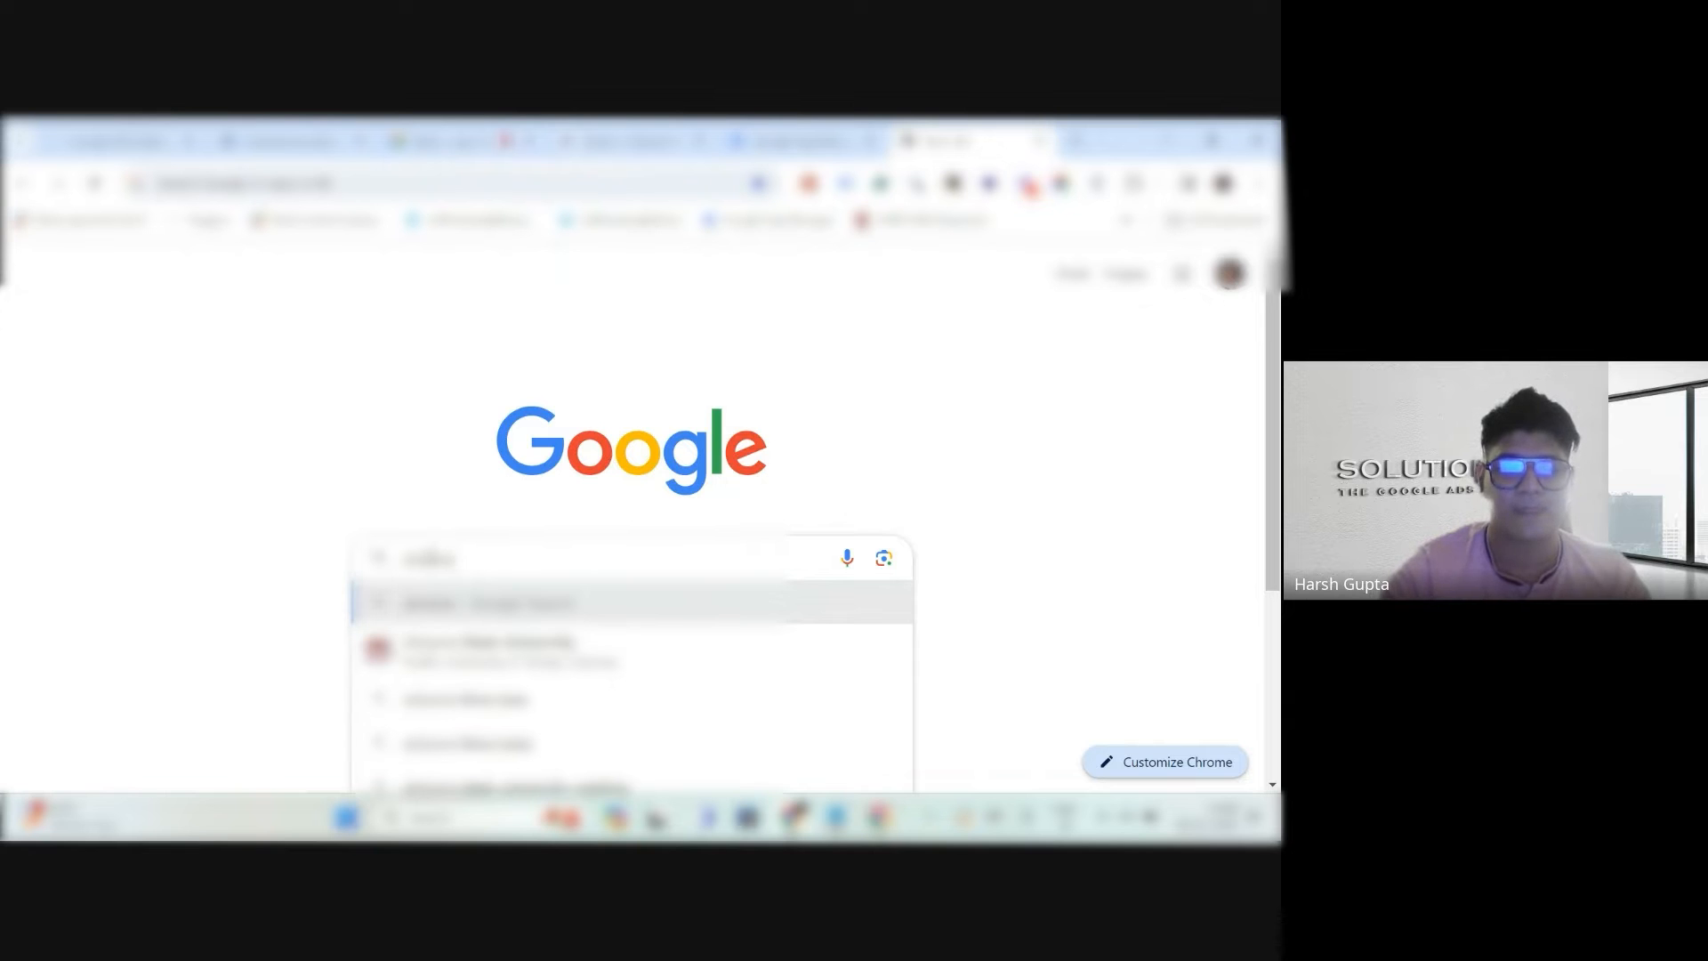
pyautogui.write(' area ')
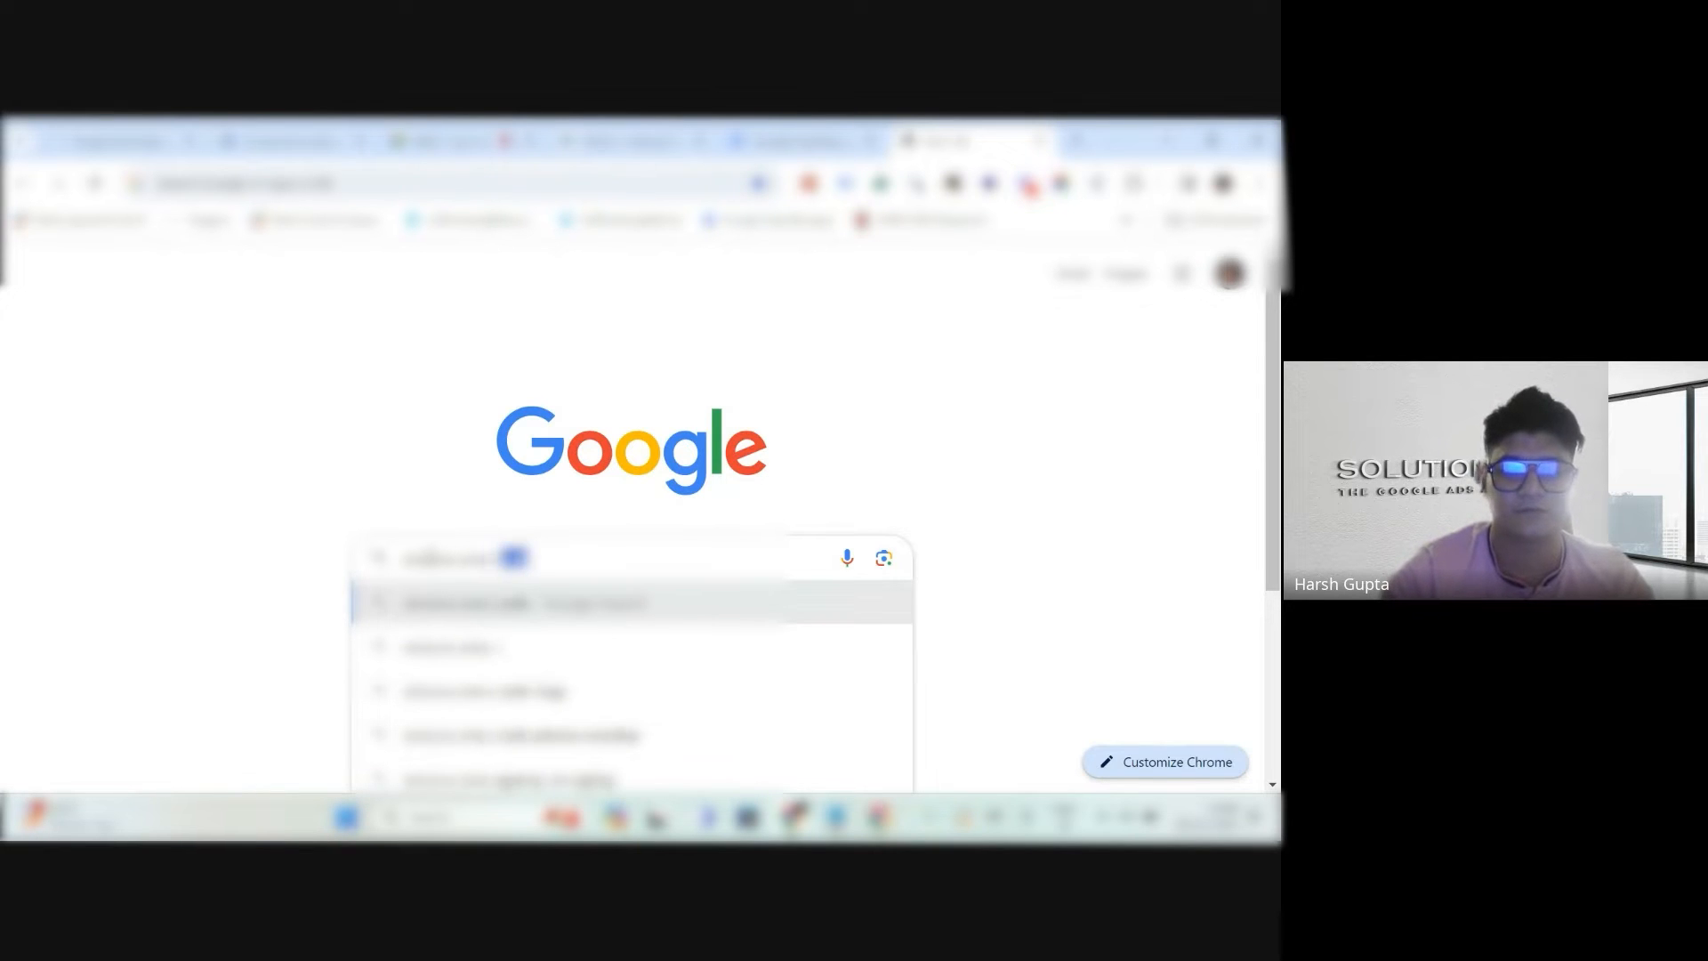
pyautogui.write('codes')
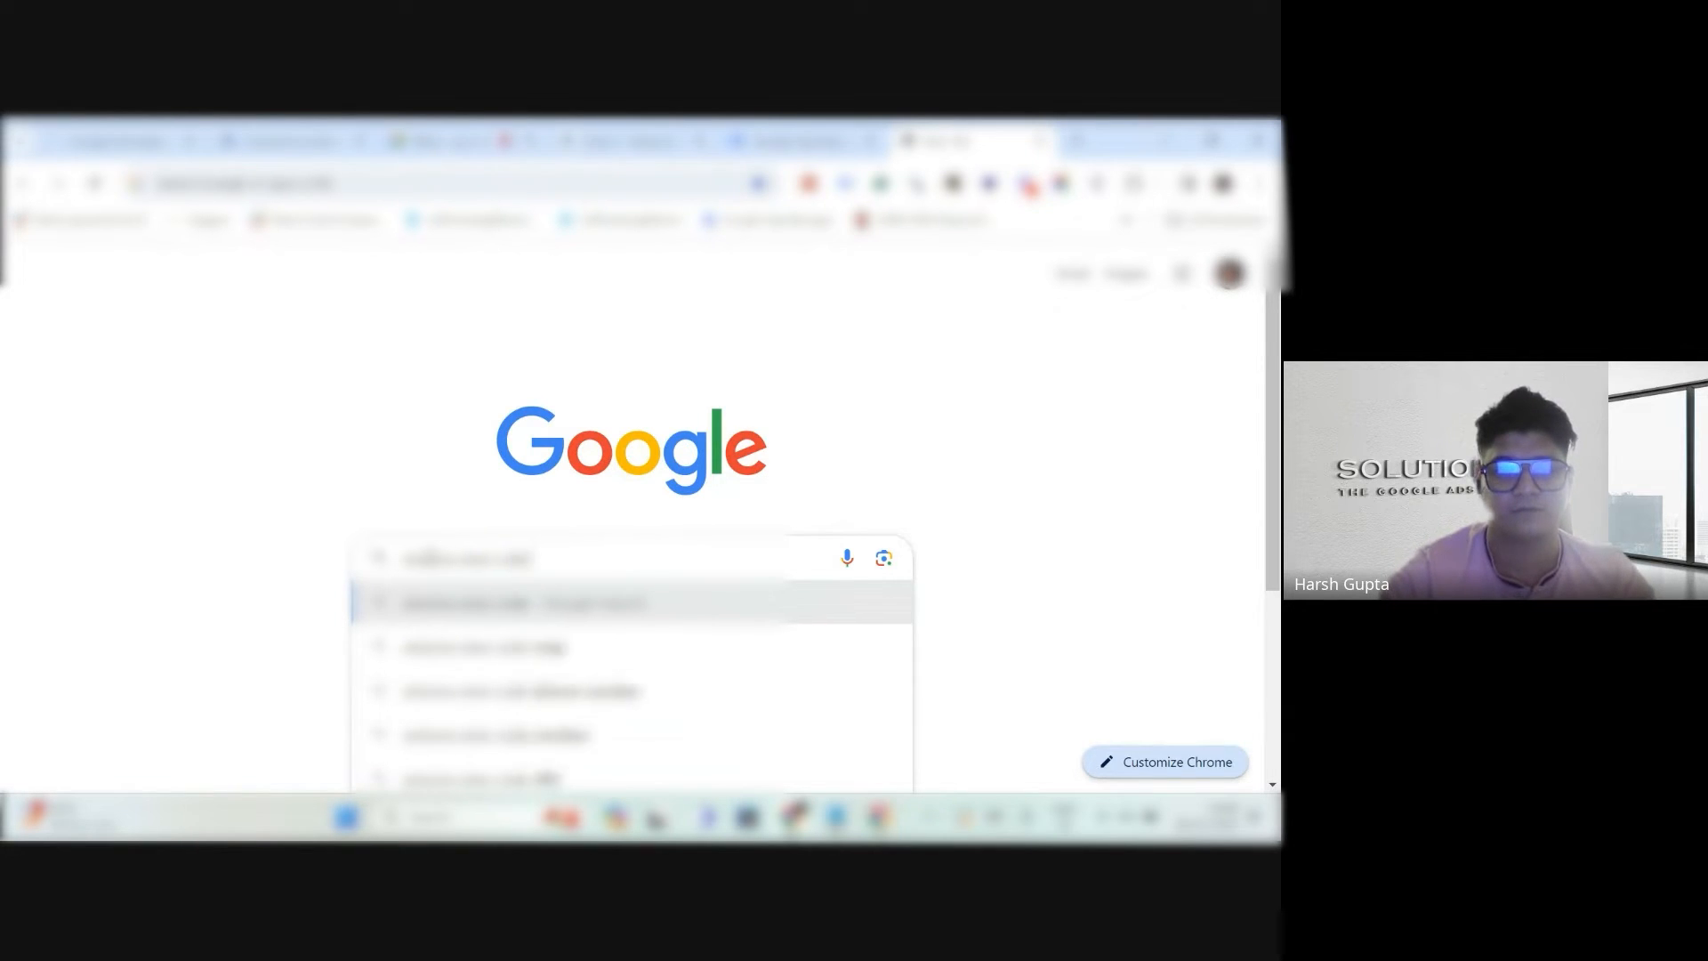
pyautogui.press('Return')
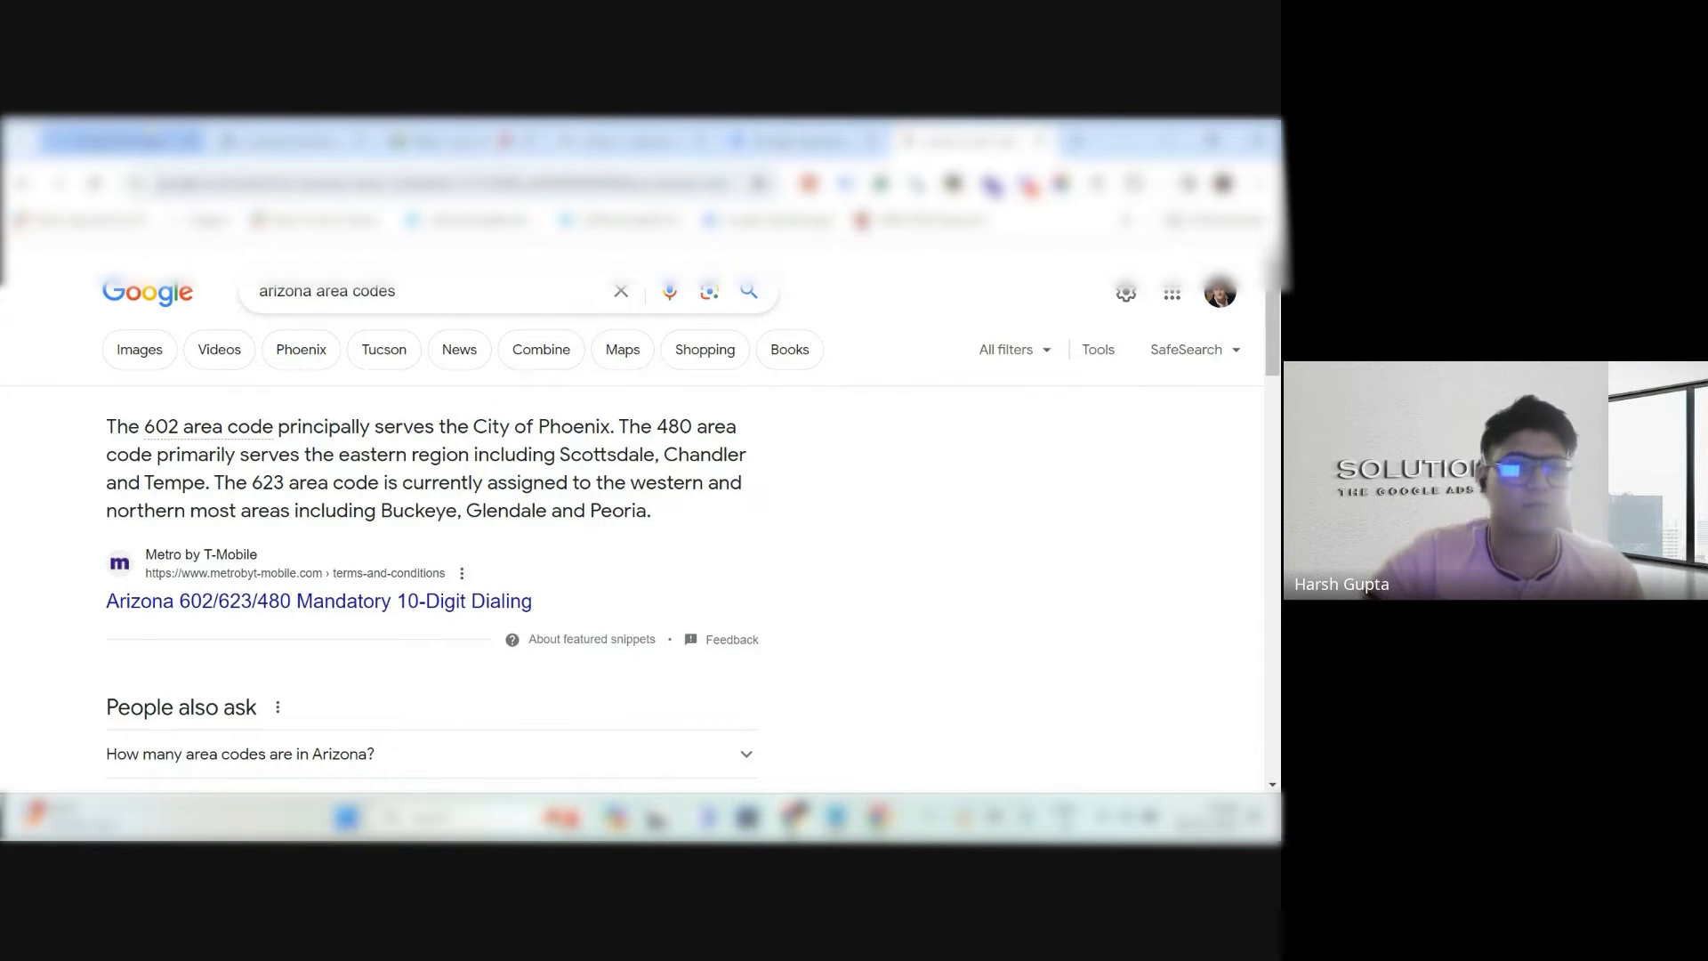
# Return to the number purchase page and search for available HIPAA numbers with Arizona area code 480.
pyautogui.click(124, 141)
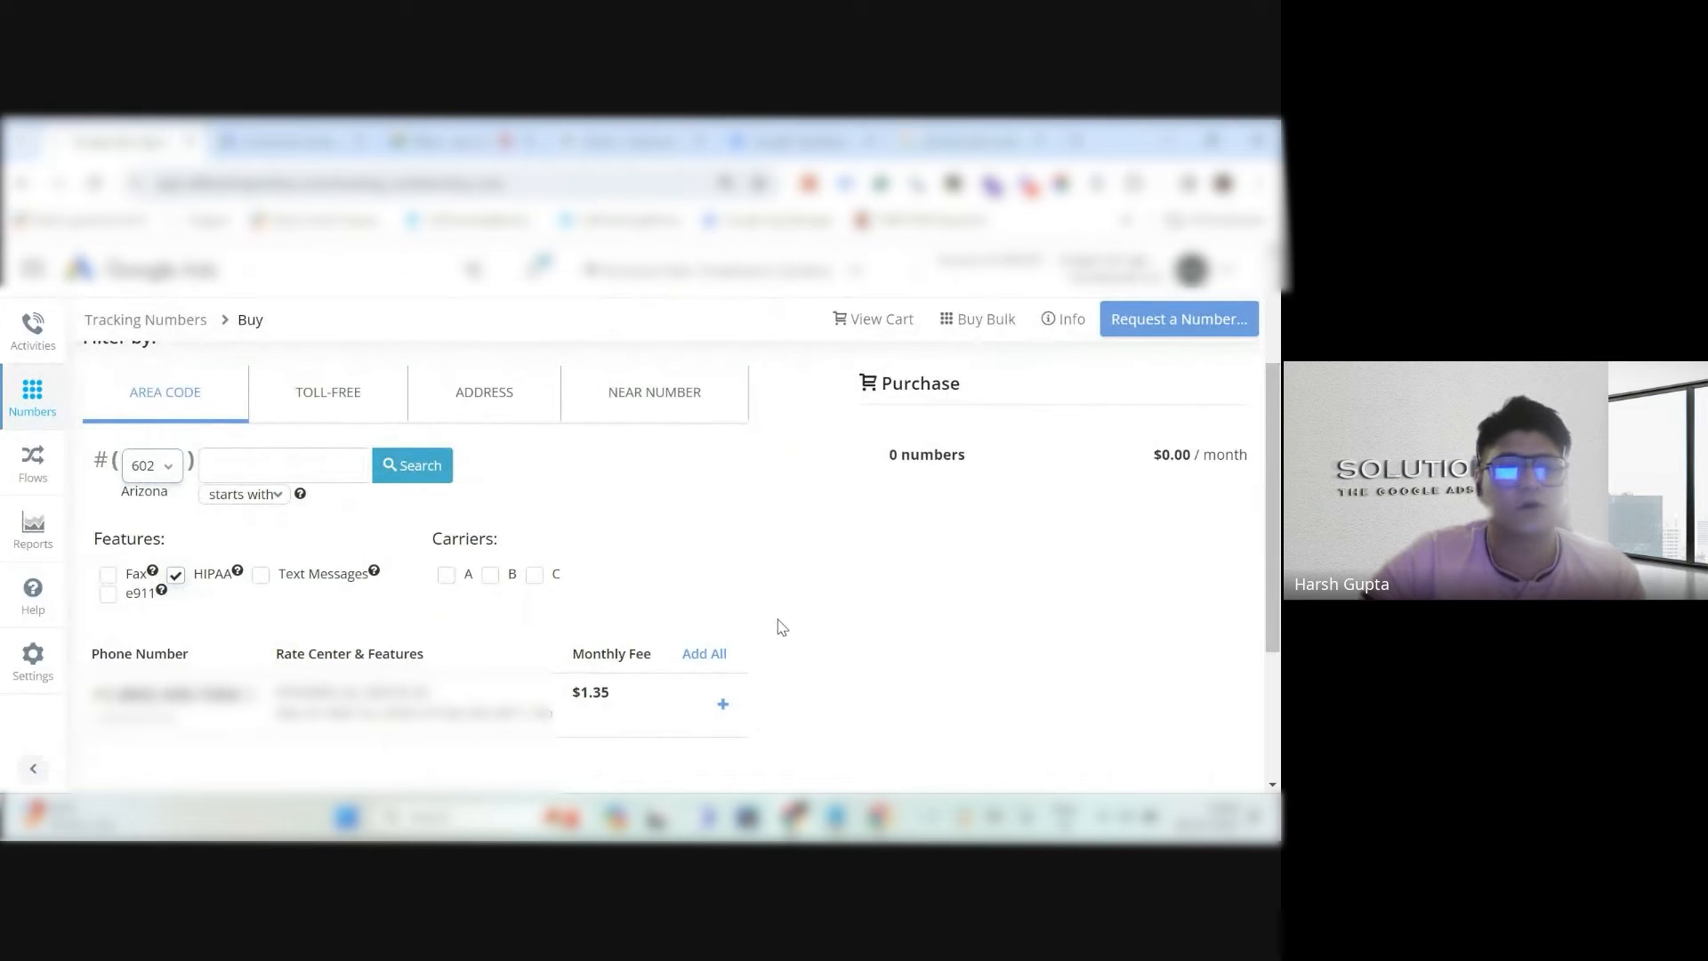
pyautogui.click(185, 474)
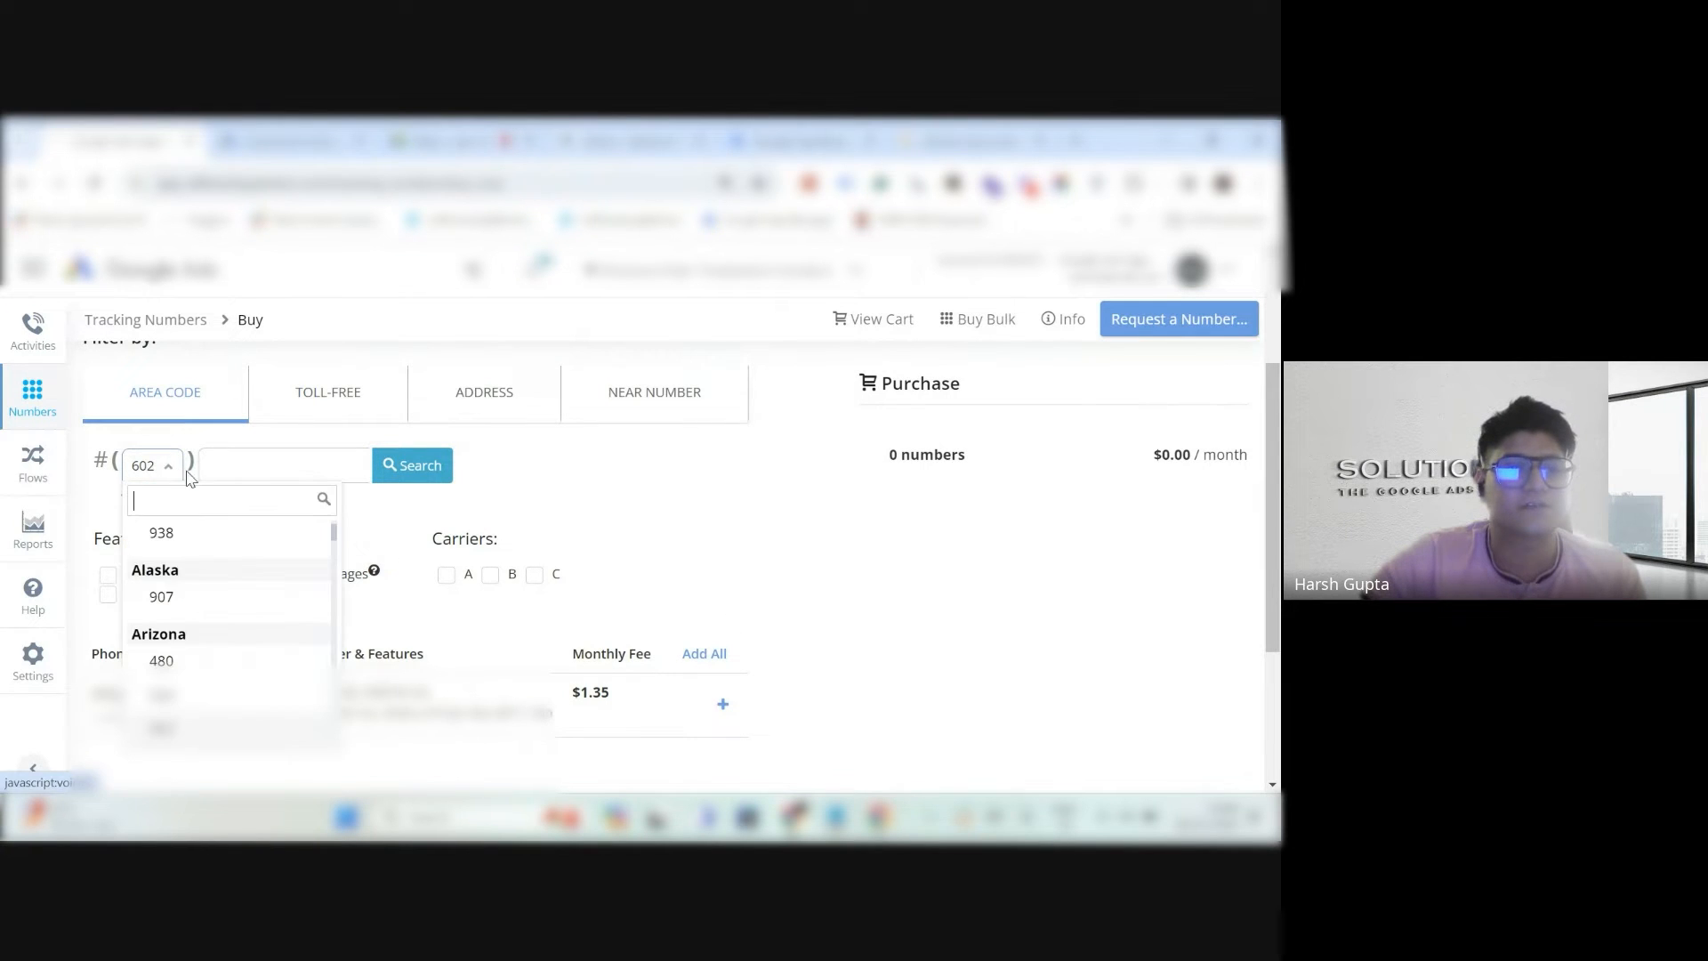
pyautogui.write('4')
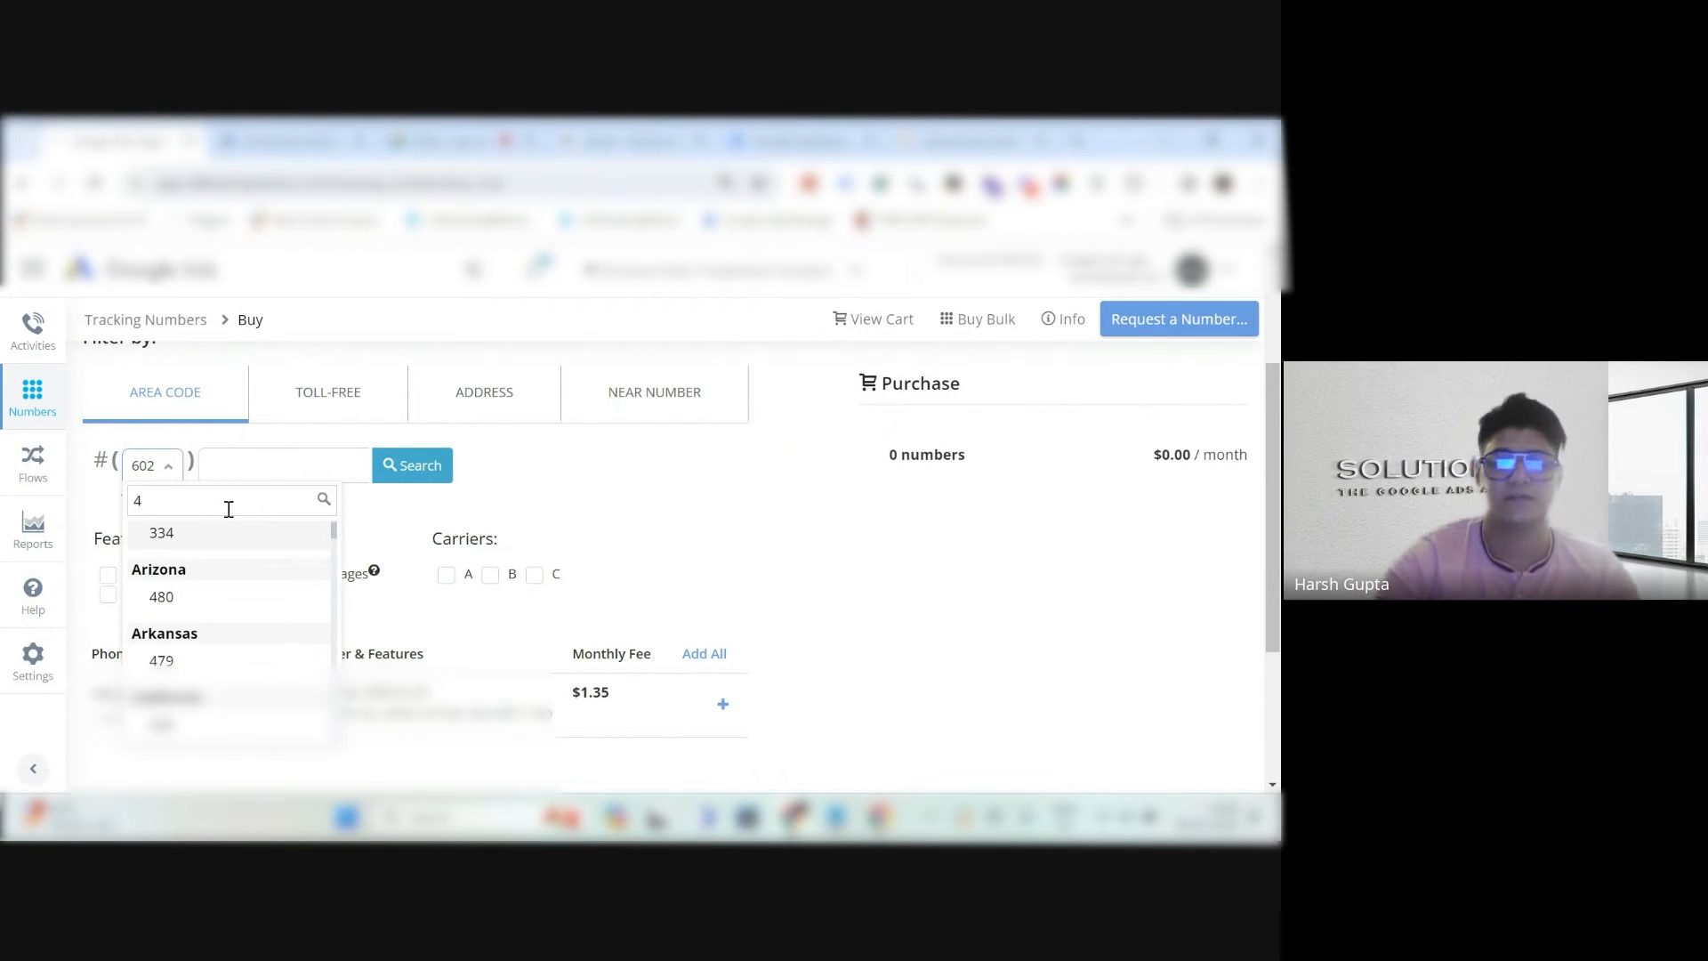
pyautogui.write('80')
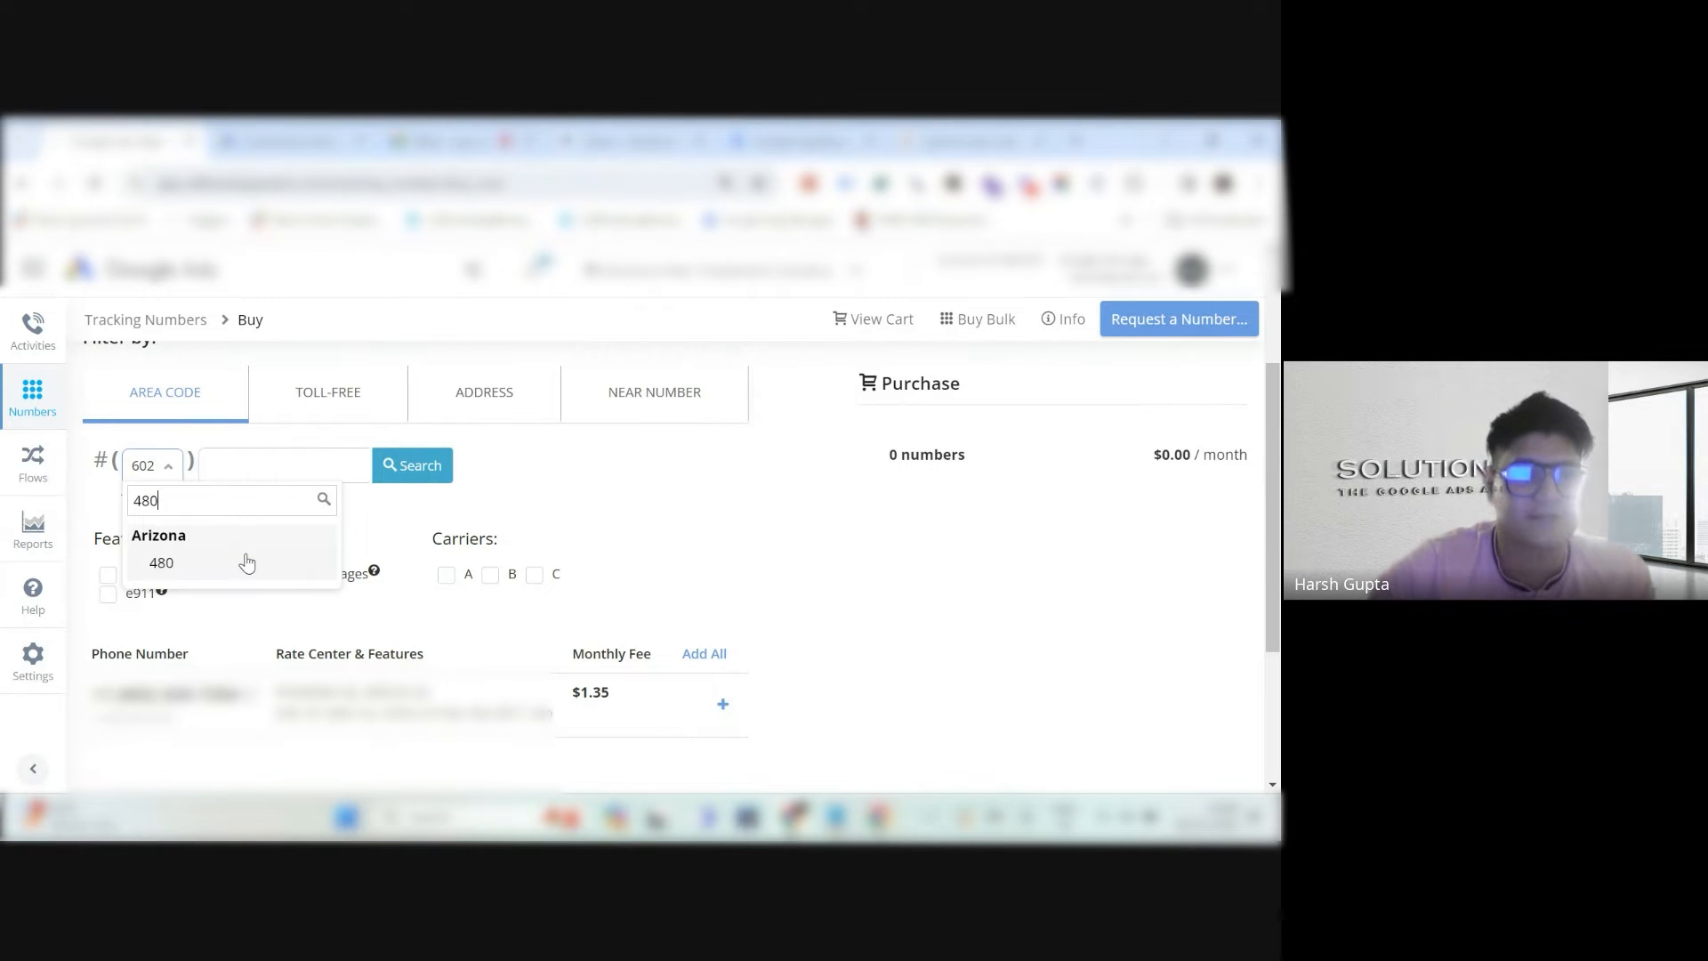
pyautogui.click(246, 561)
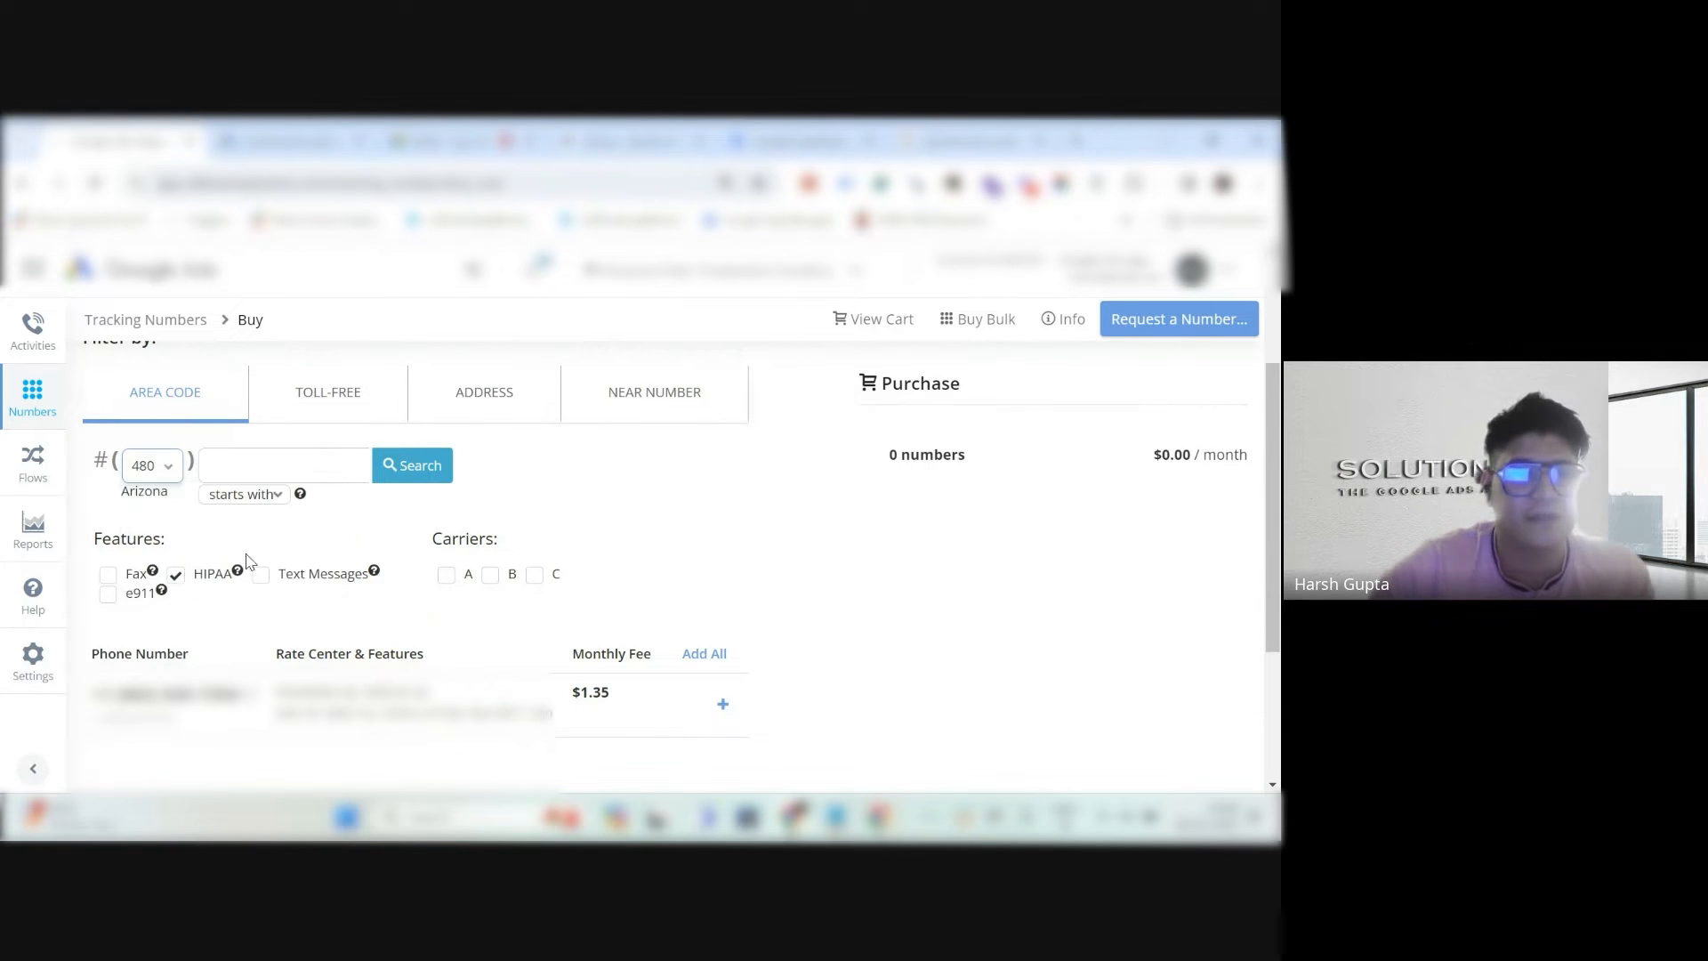
pyautogui.click(421, 478)
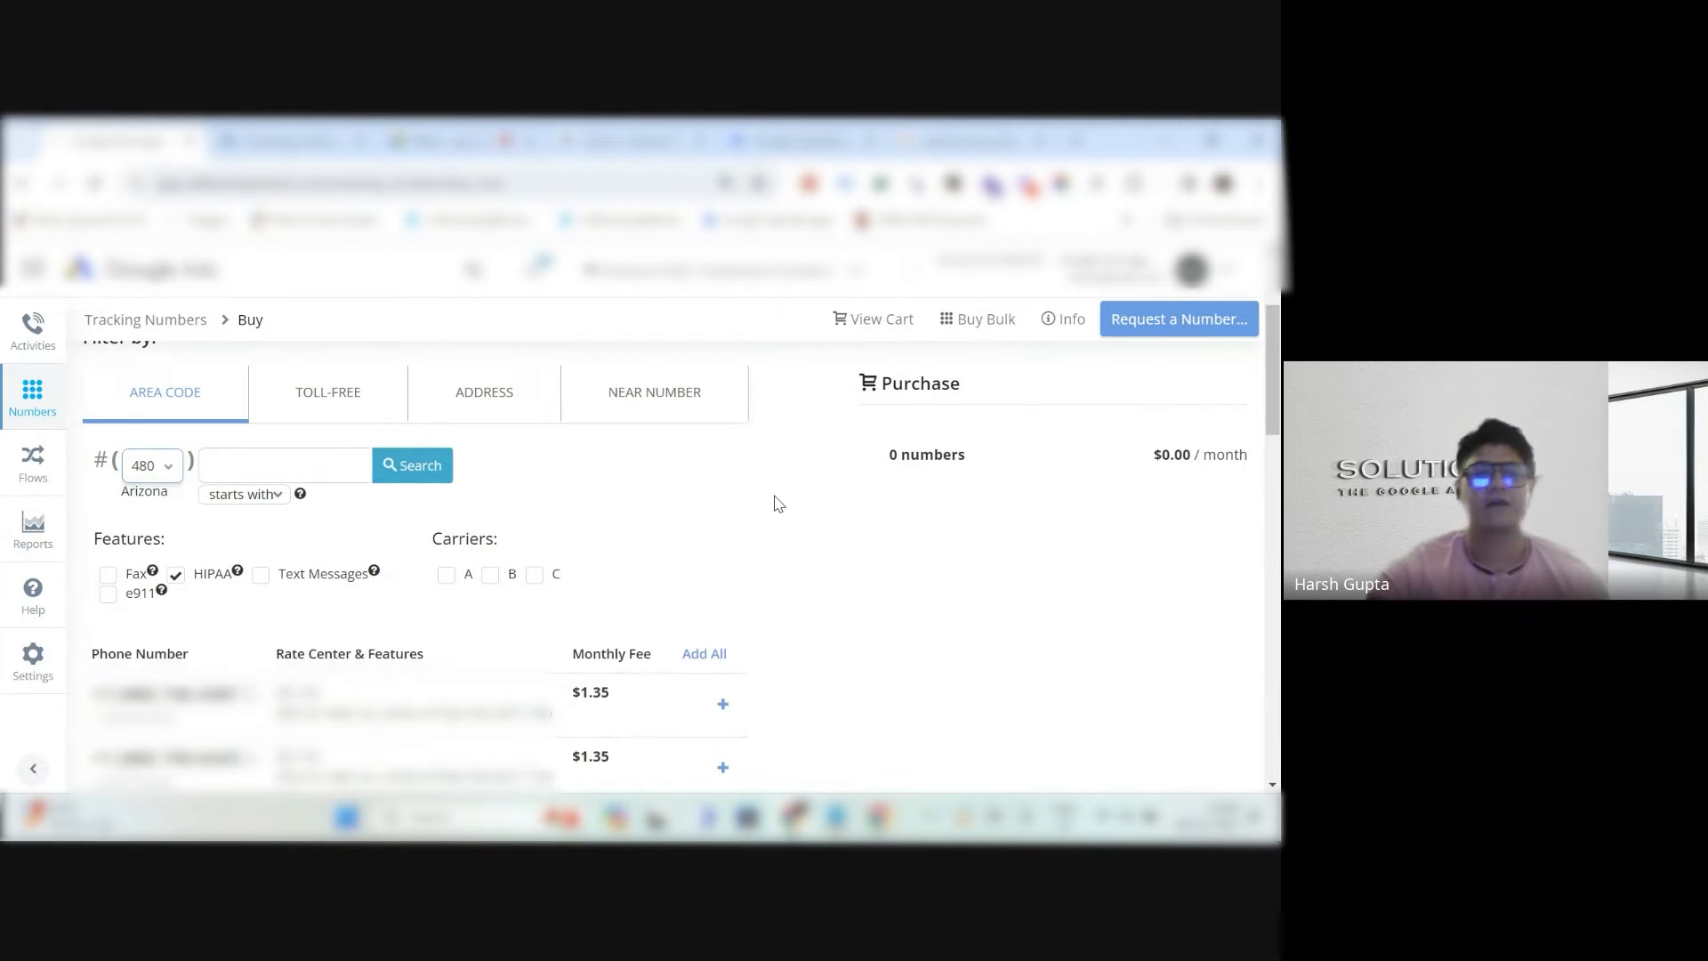
# Add the first two available phone numbers with area code 480 to the purchase cart.
pyautogui.scroll(-2, 774, 500)
pyautogui.scroll(2, 869, 602)
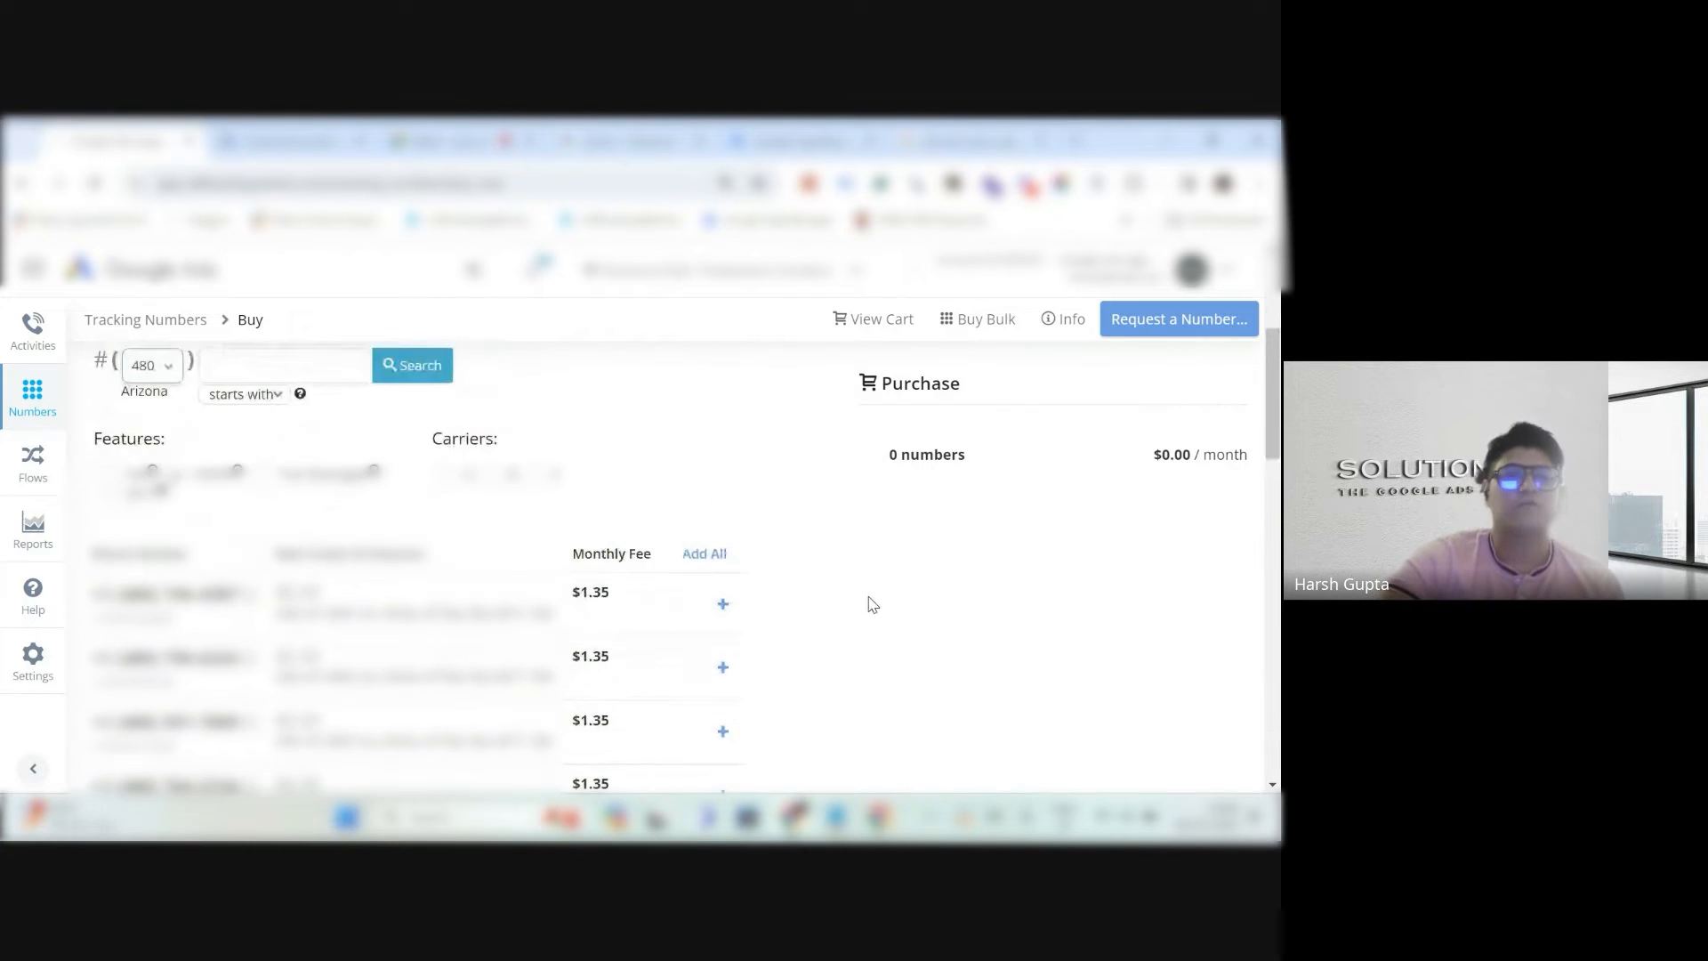
pyautogui.scroll(1, 872, 599)
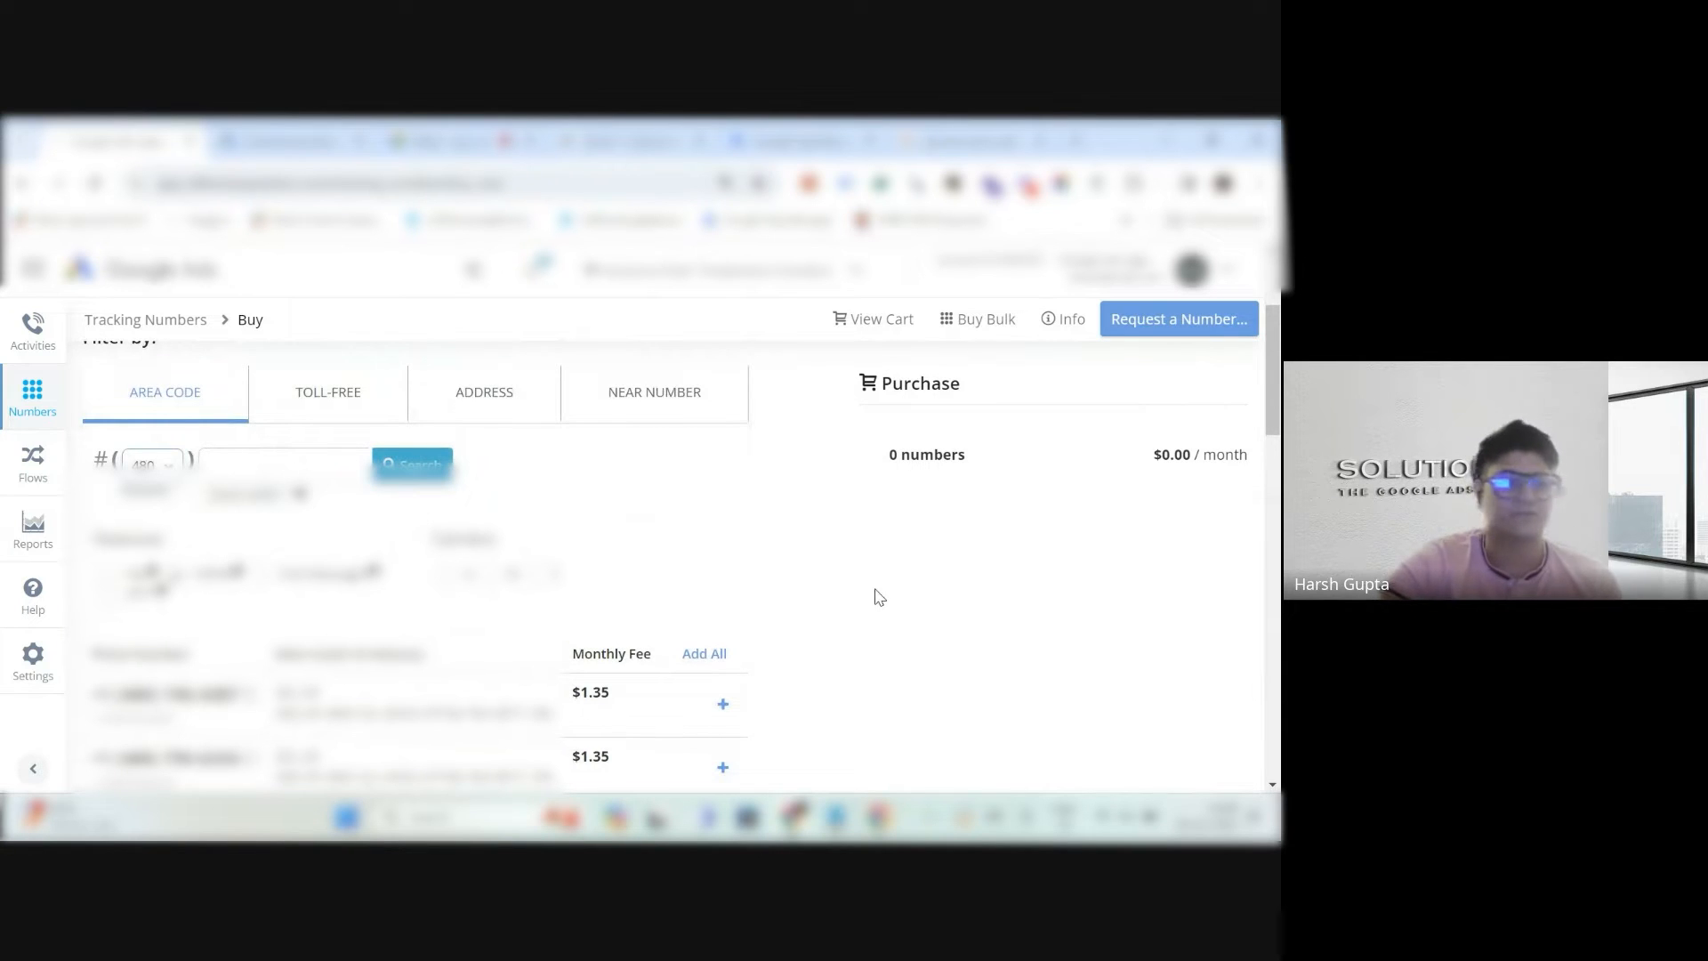
pyautogui.scroll(-1, 879, 592)
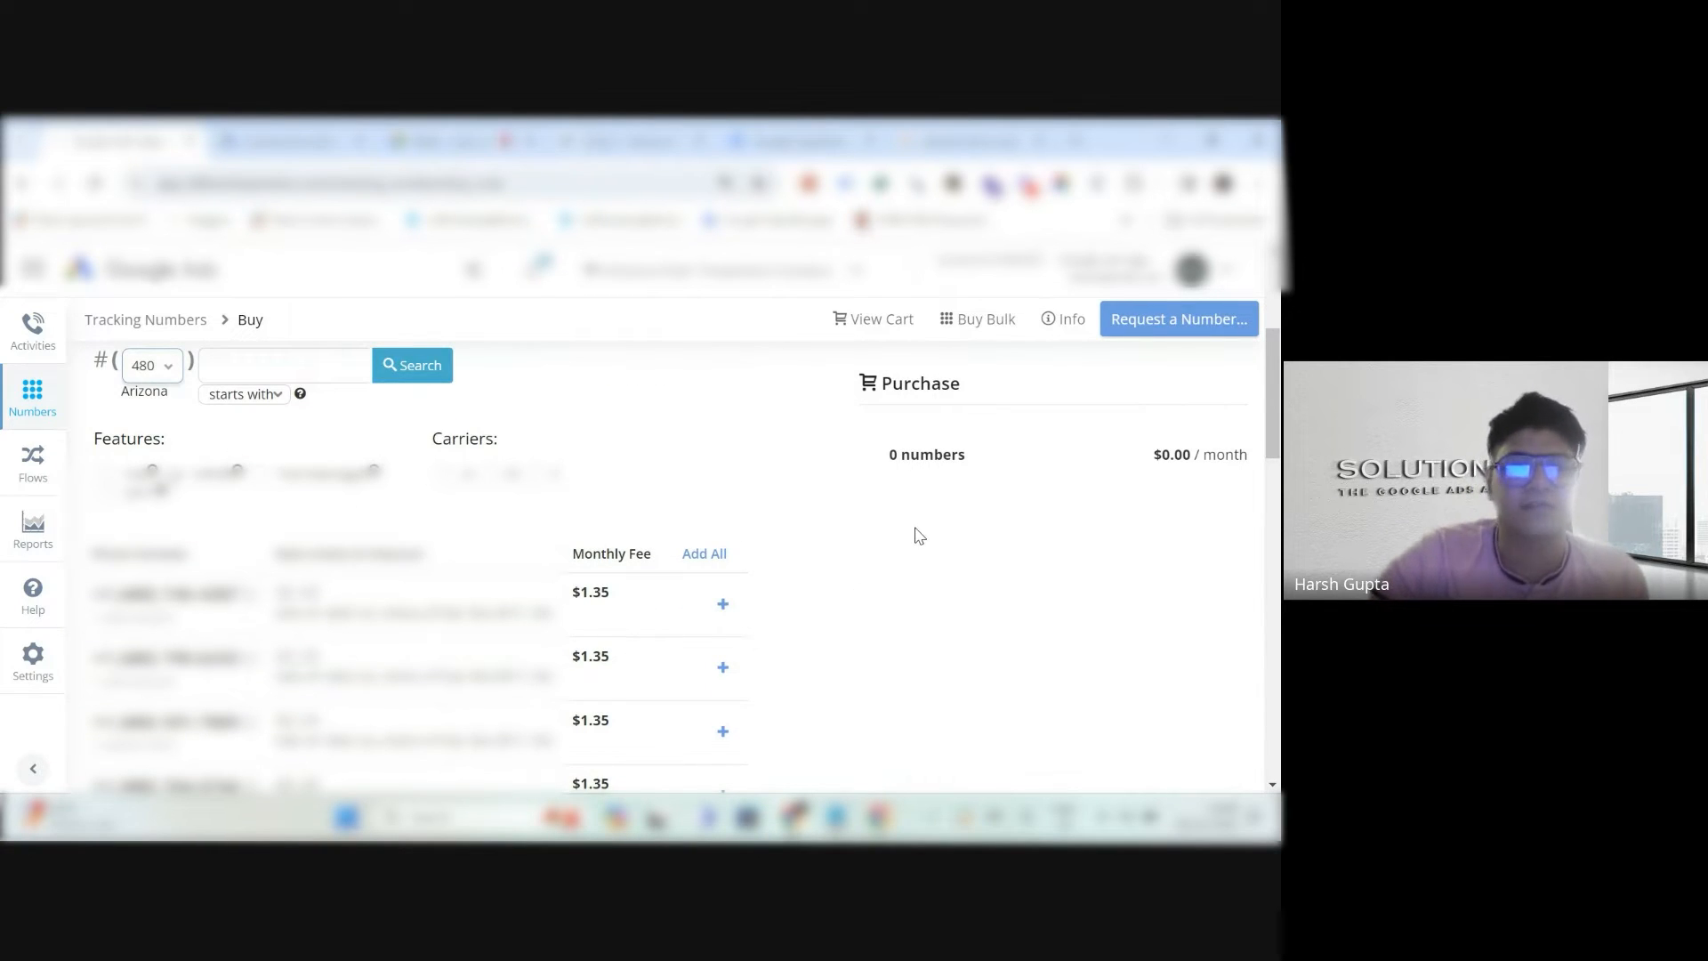
pyautogui.scroll(-1, 921, 534)
pyautogui.scroll(-1, 921, 533)
pyautogui.scroll(2, 921, 534)
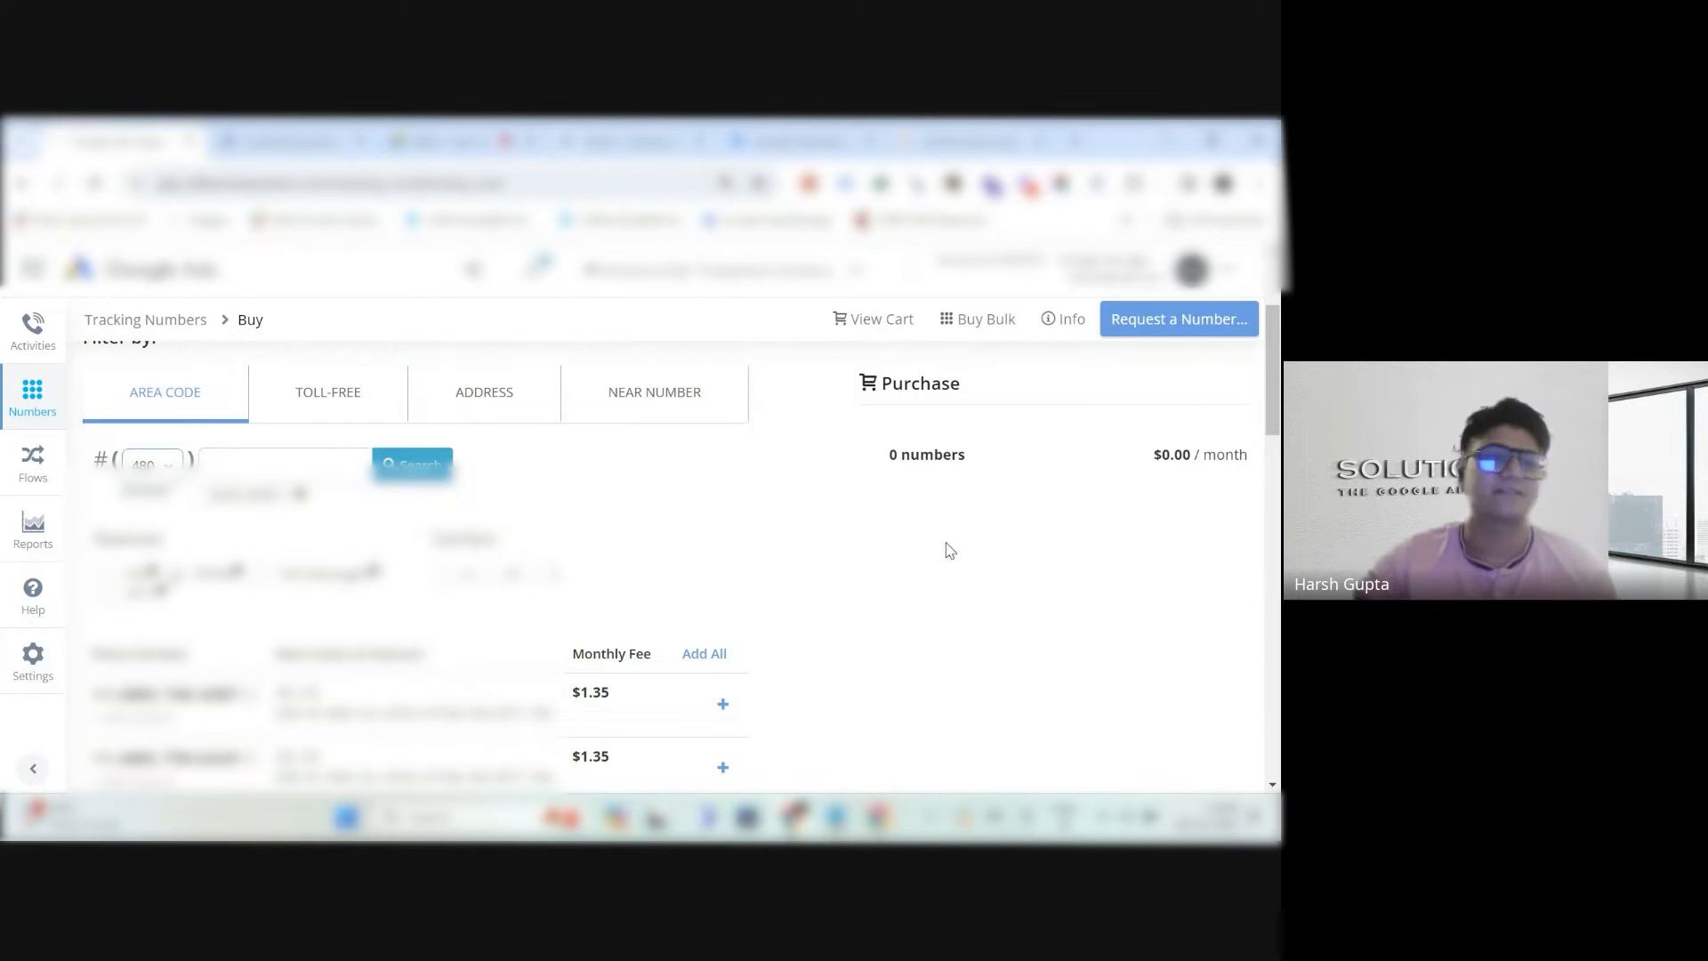
pyautogui.scroll(-2, 1085, 578)
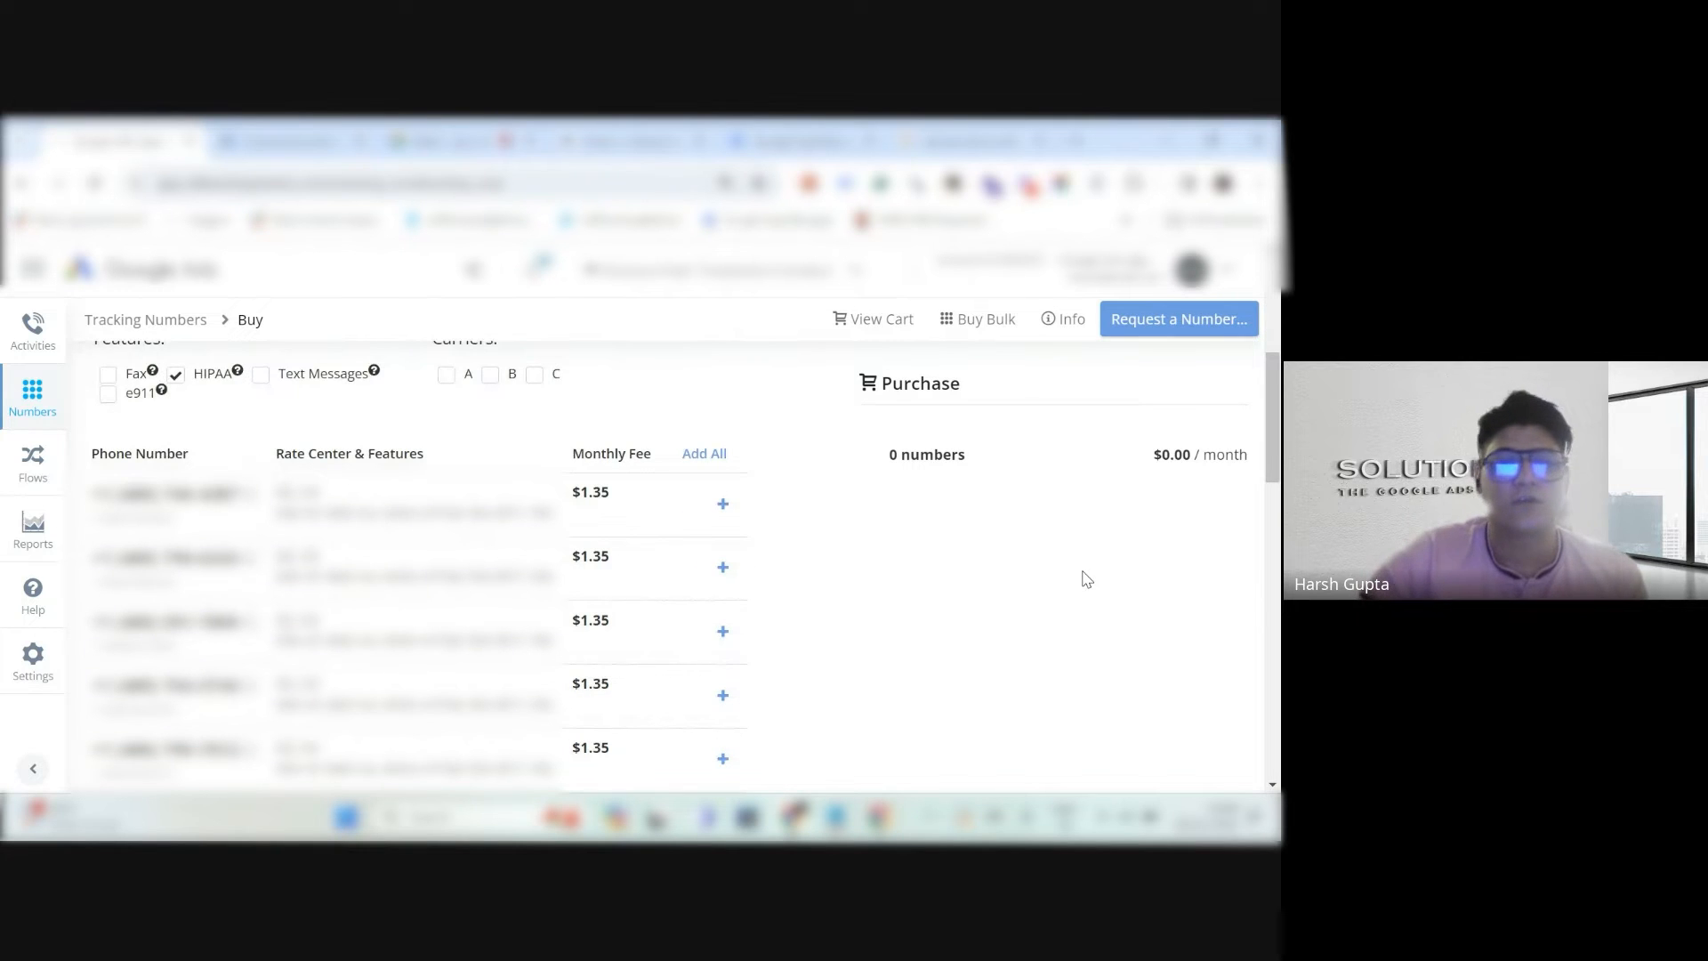
pyautogui.click(721, 504)
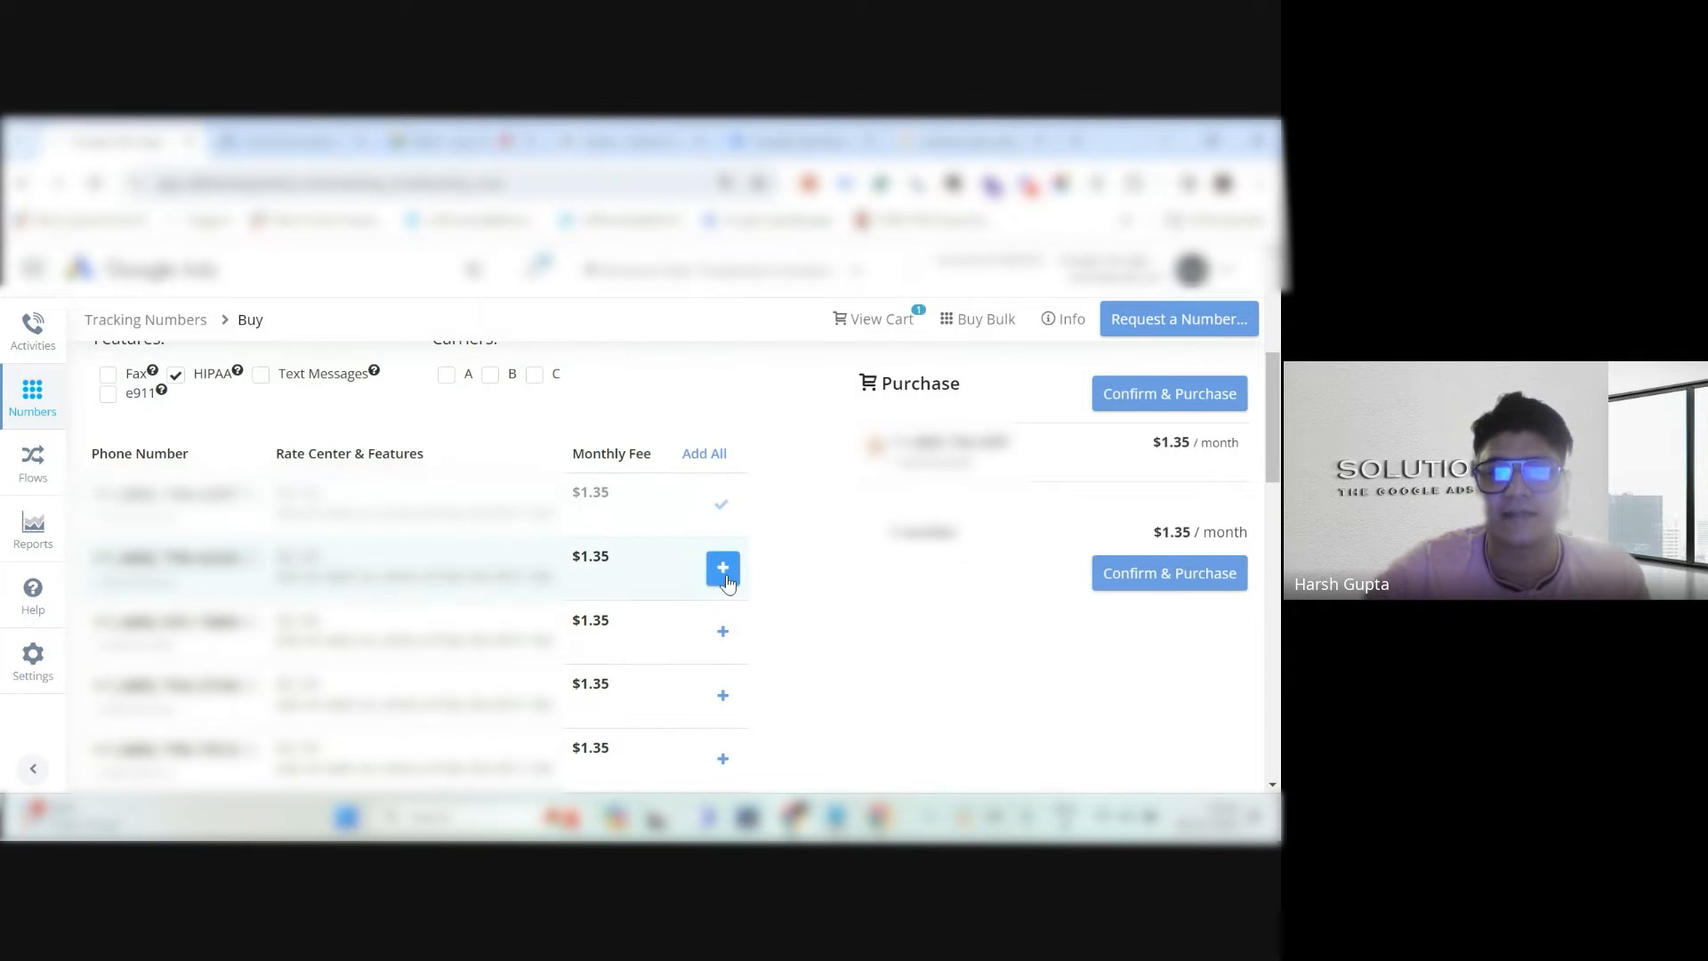
pyautogui.click(723, 567)
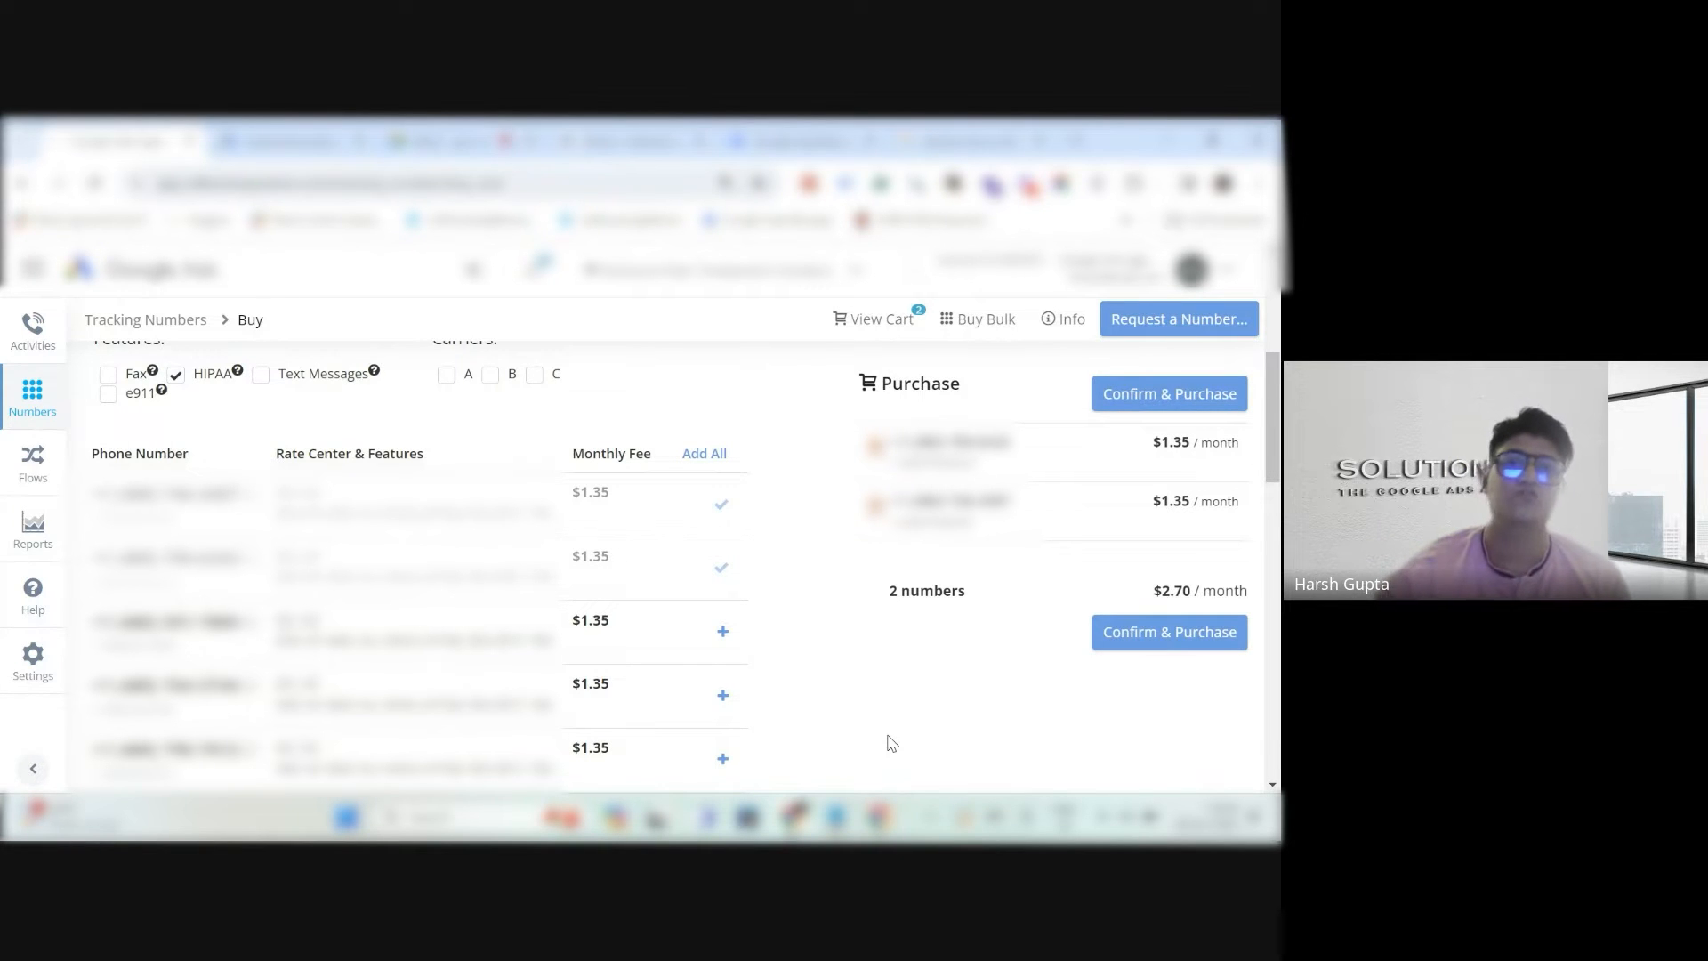
# Check the clinic's website briefly, and complete the order for the two tracking numbers in the cart.
pyautogui.click(634, 140)
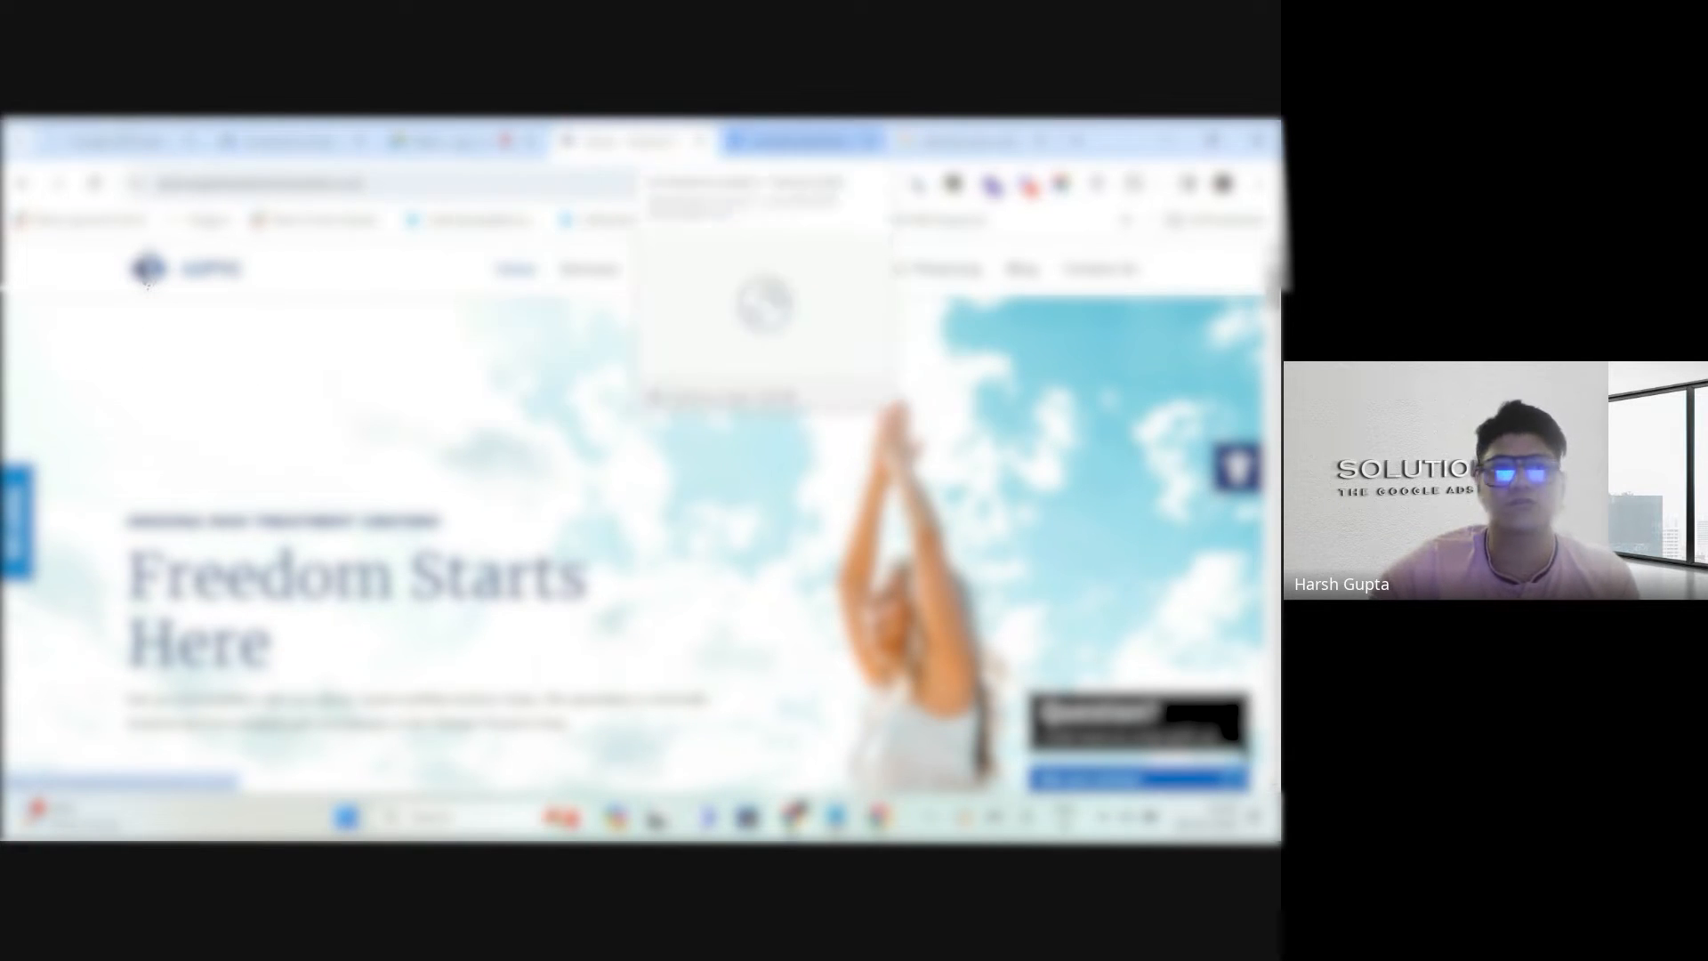
pyautogui.click(129, 140)
pyautogui.click(1218, 644)
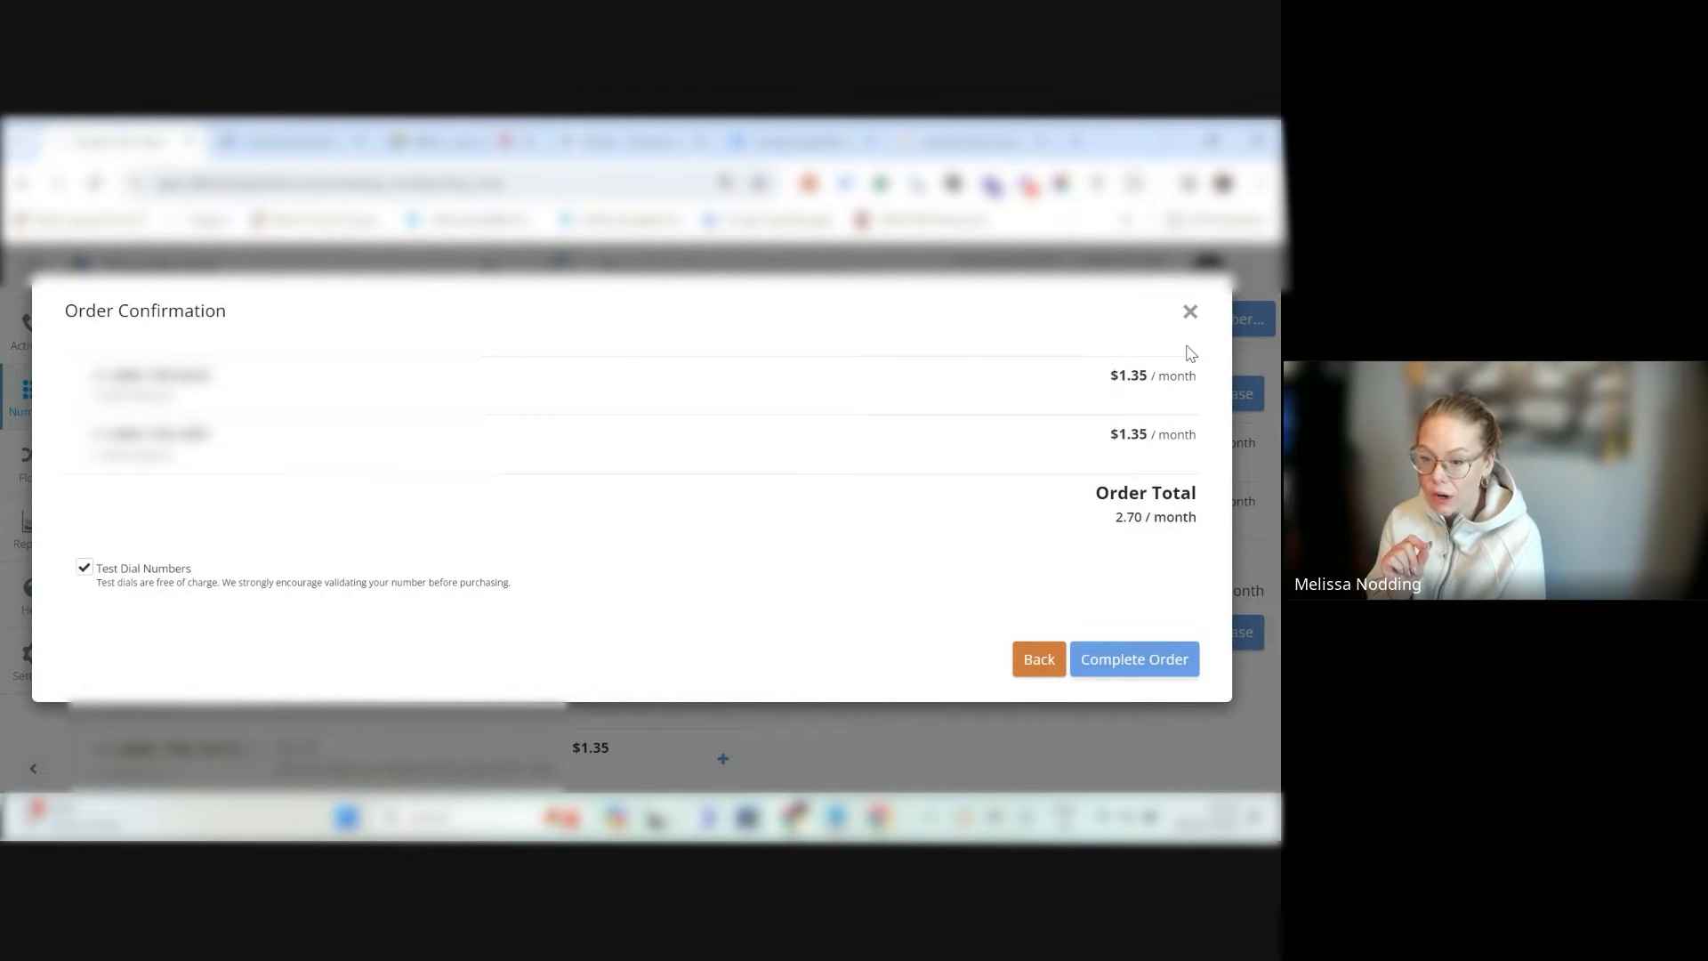
pyautogui.click(1191, 313)
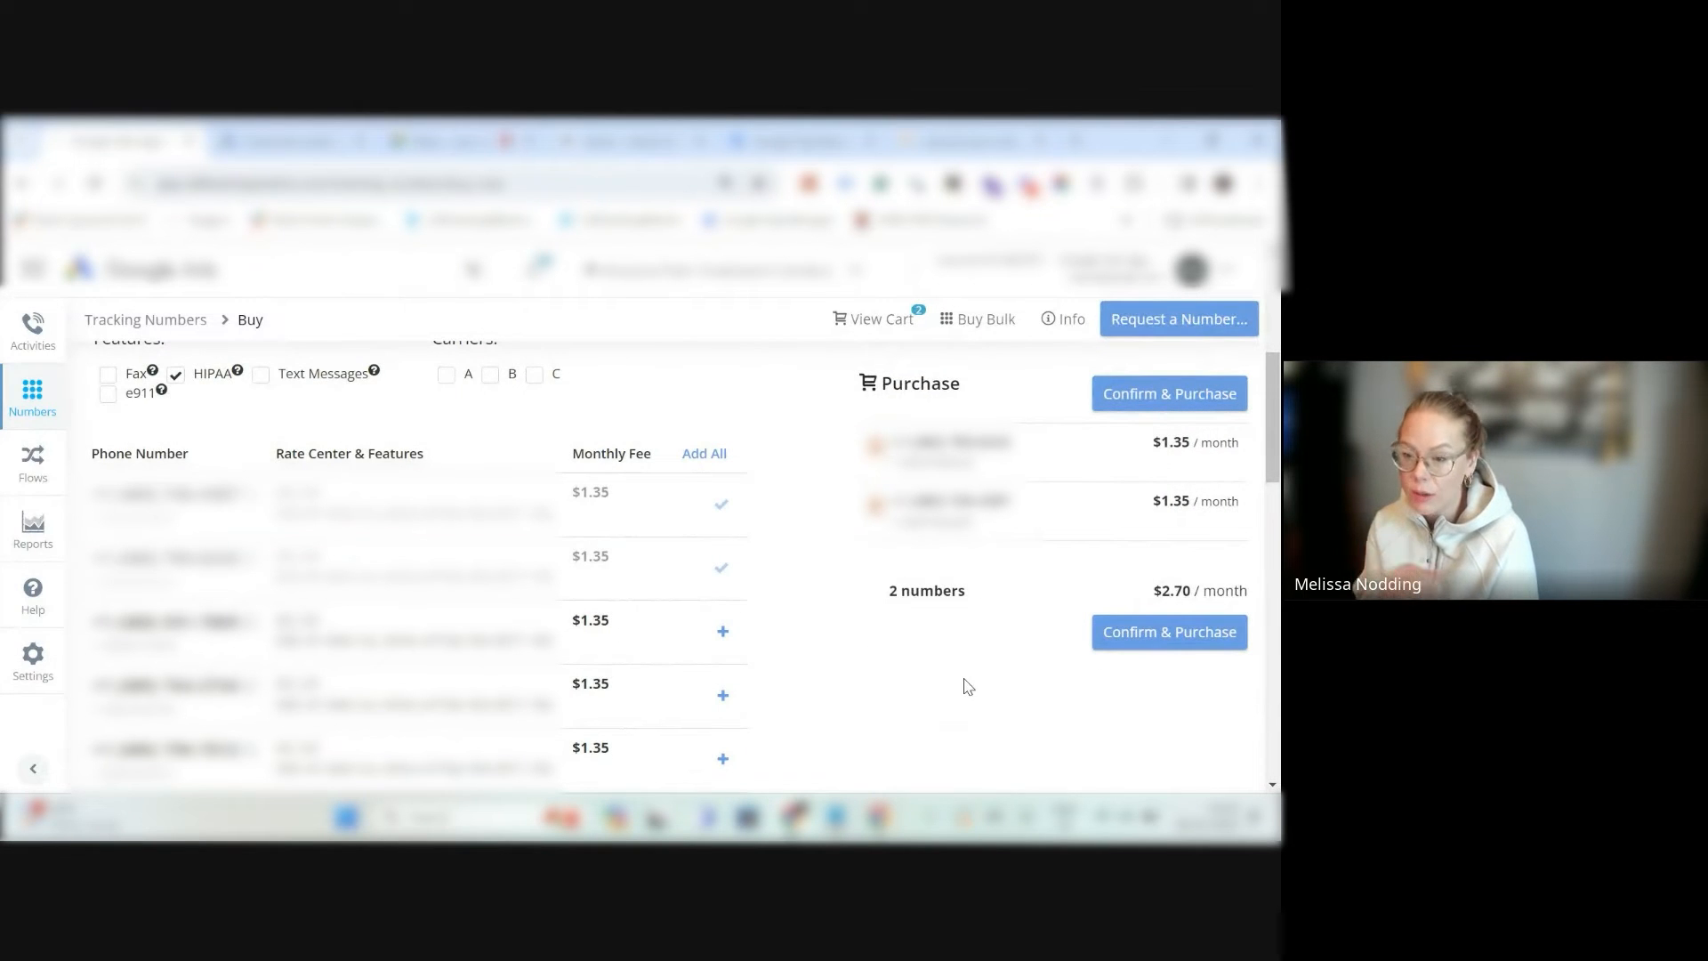
pyautogui.click(1164, 648)
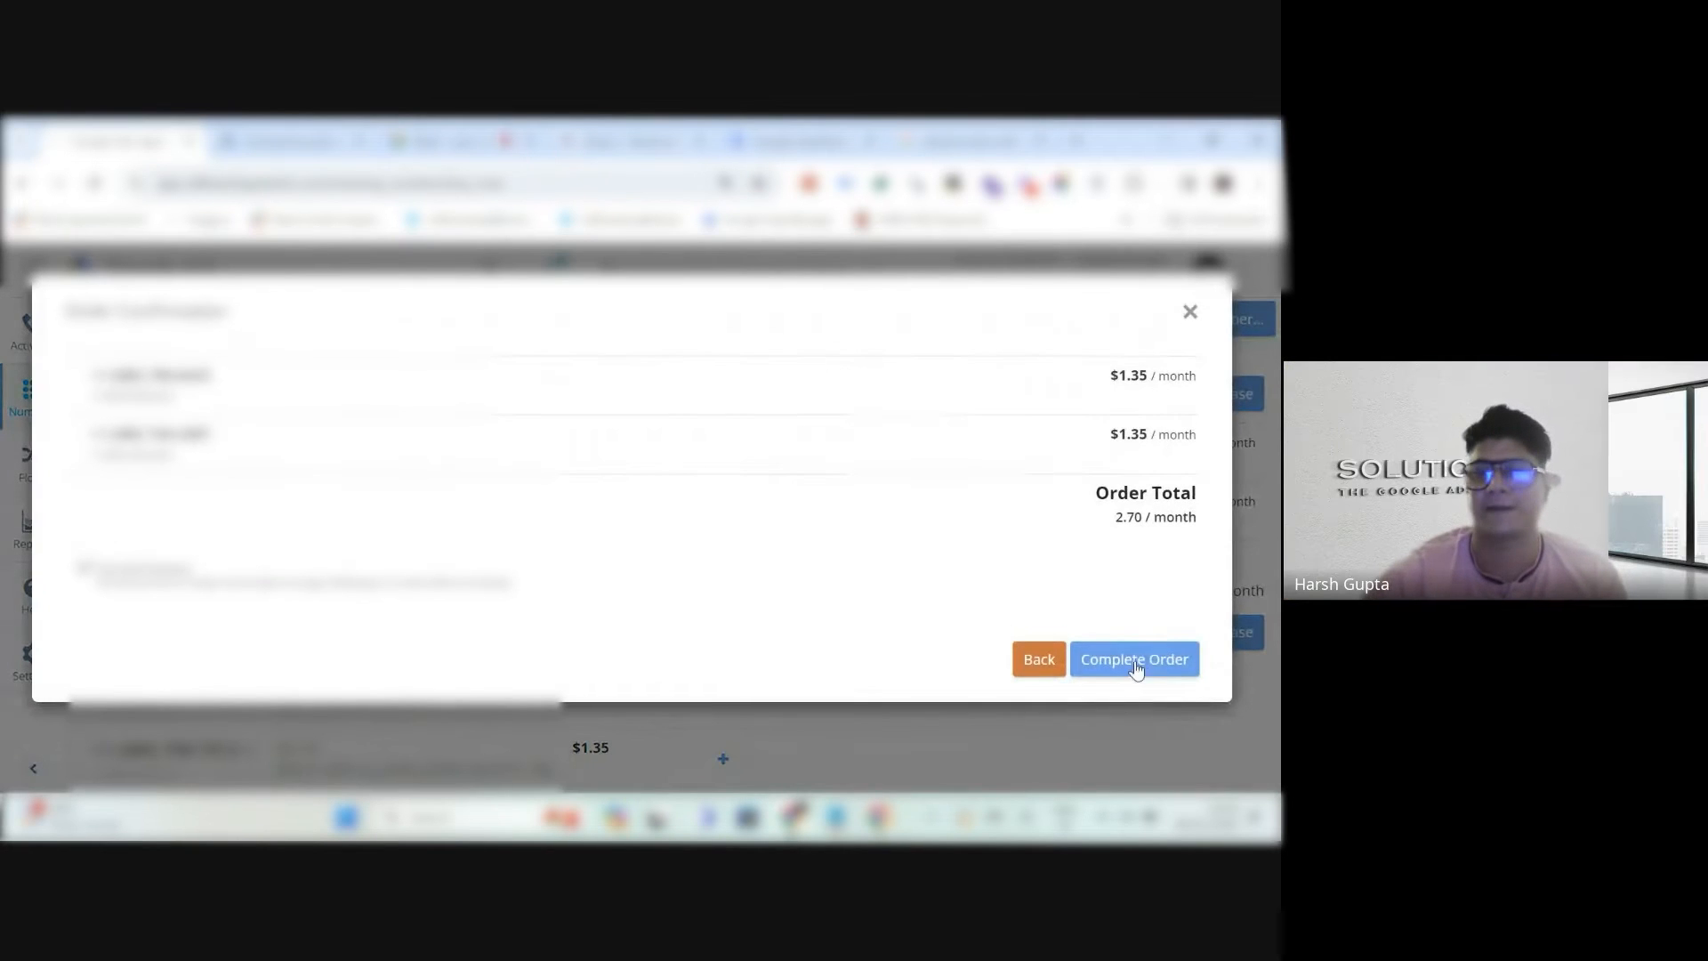
pyautogui.click(1135, 663)
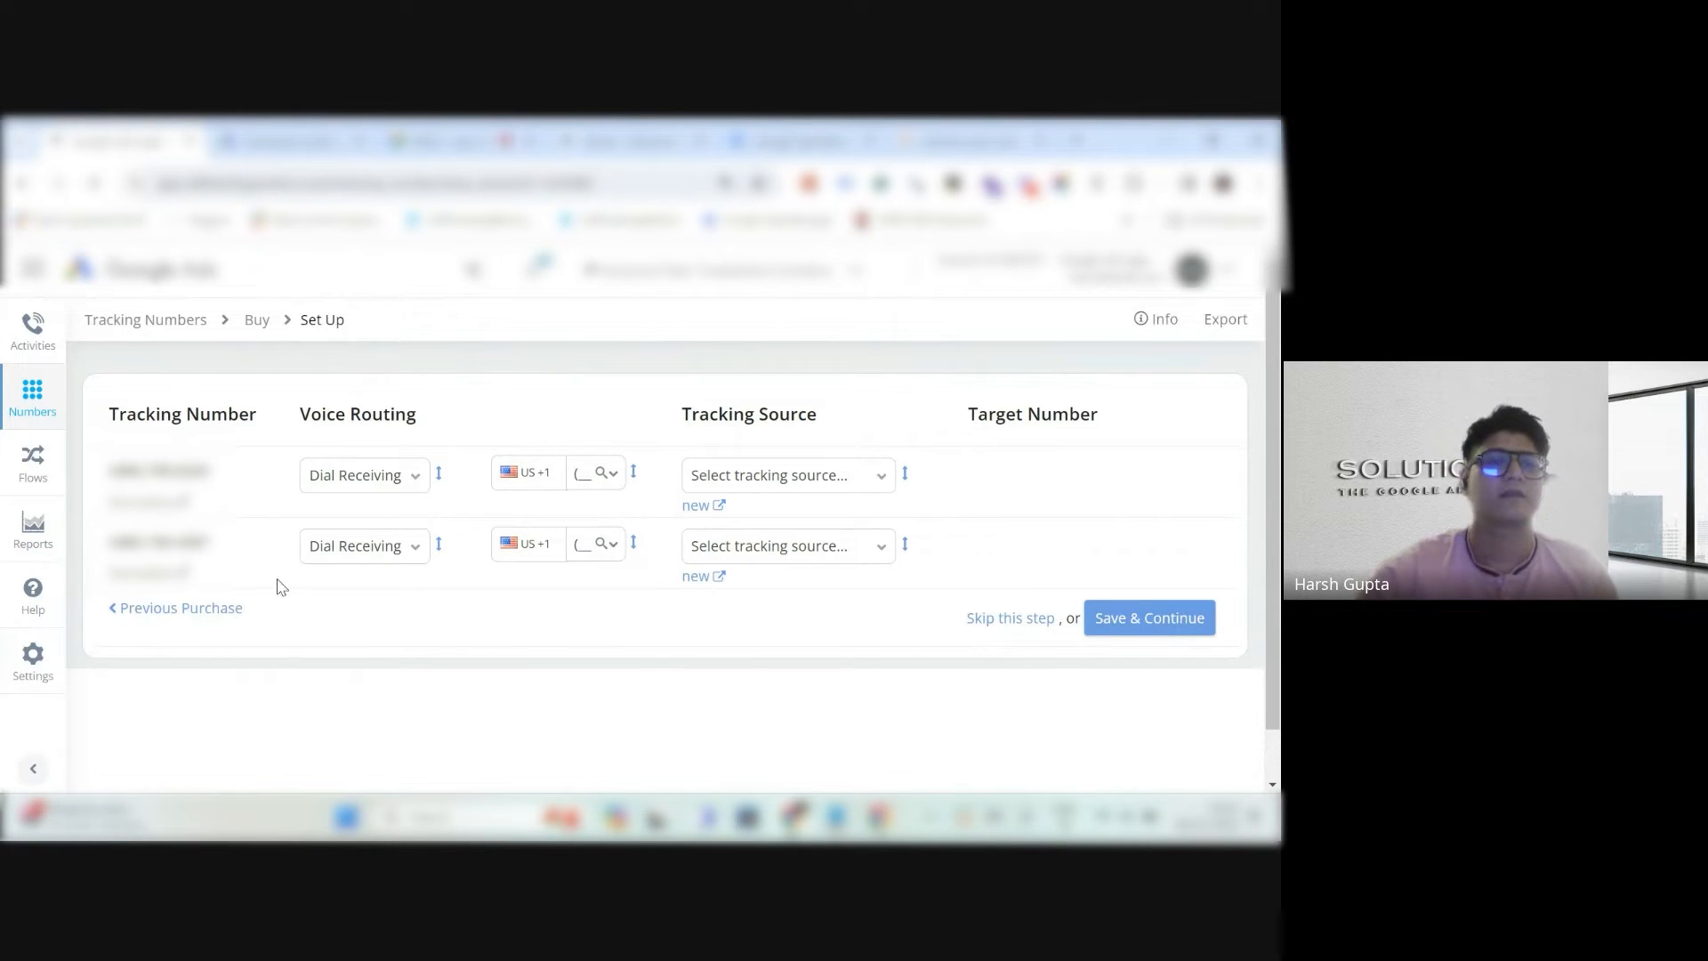
# Name the first purchased tracking number "Google Ad" on the set-up page.
pyautogui.click(185, 503)
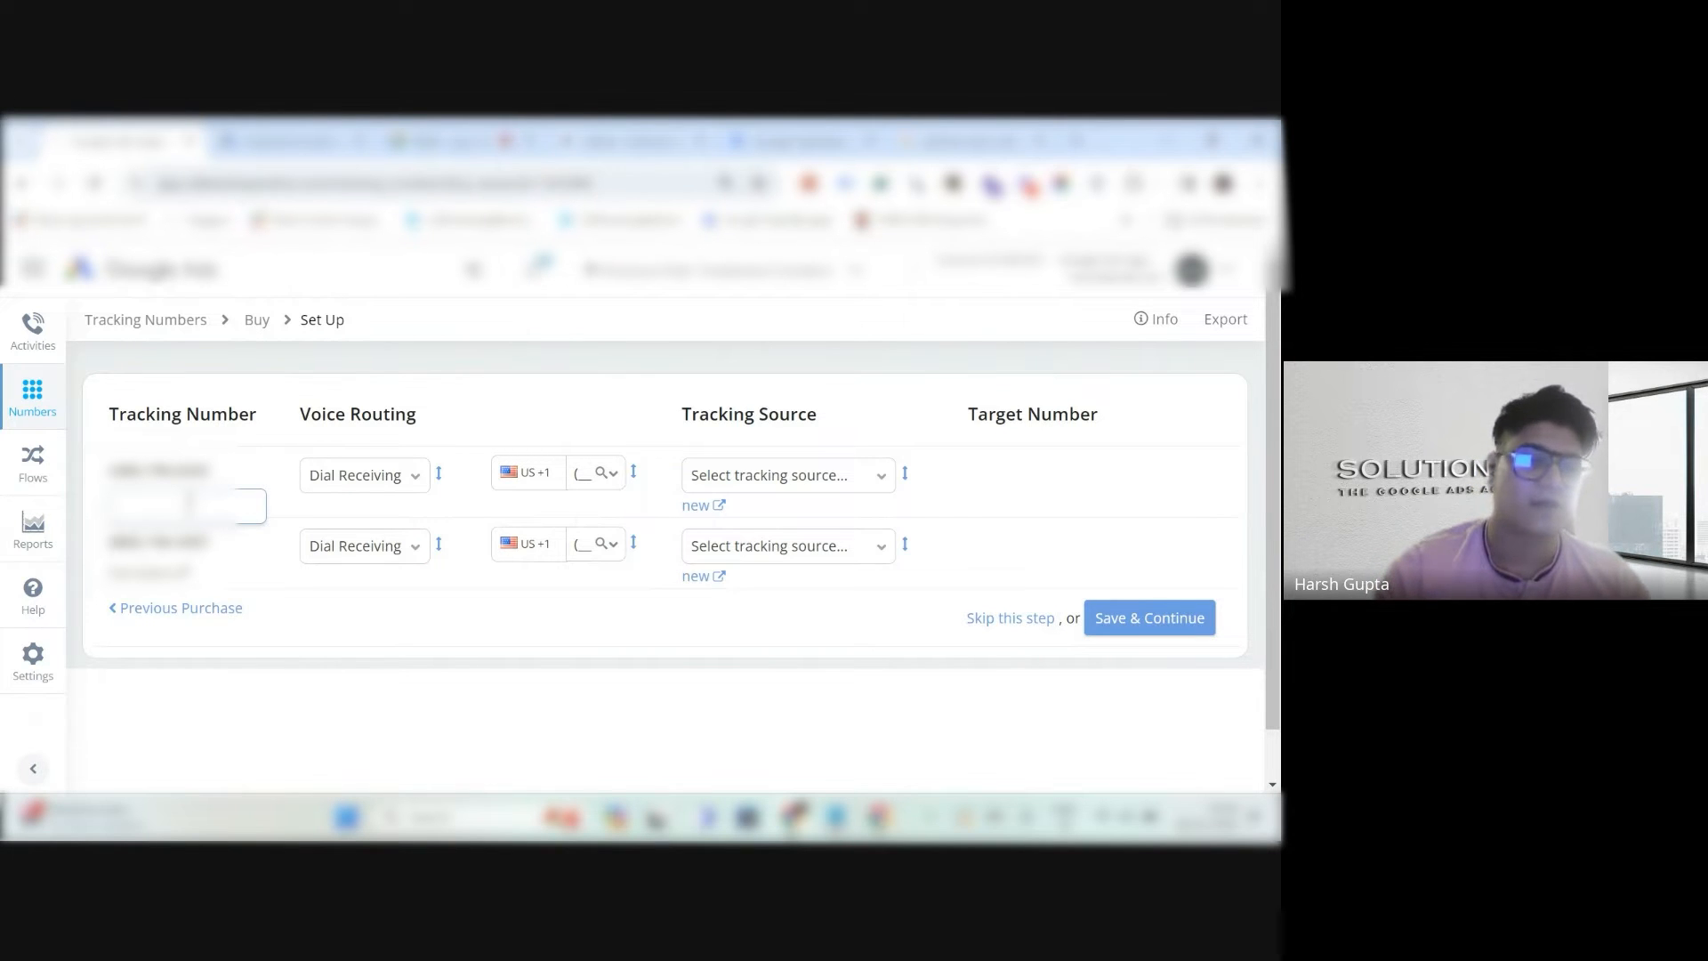
pyautogui.press('capslock')
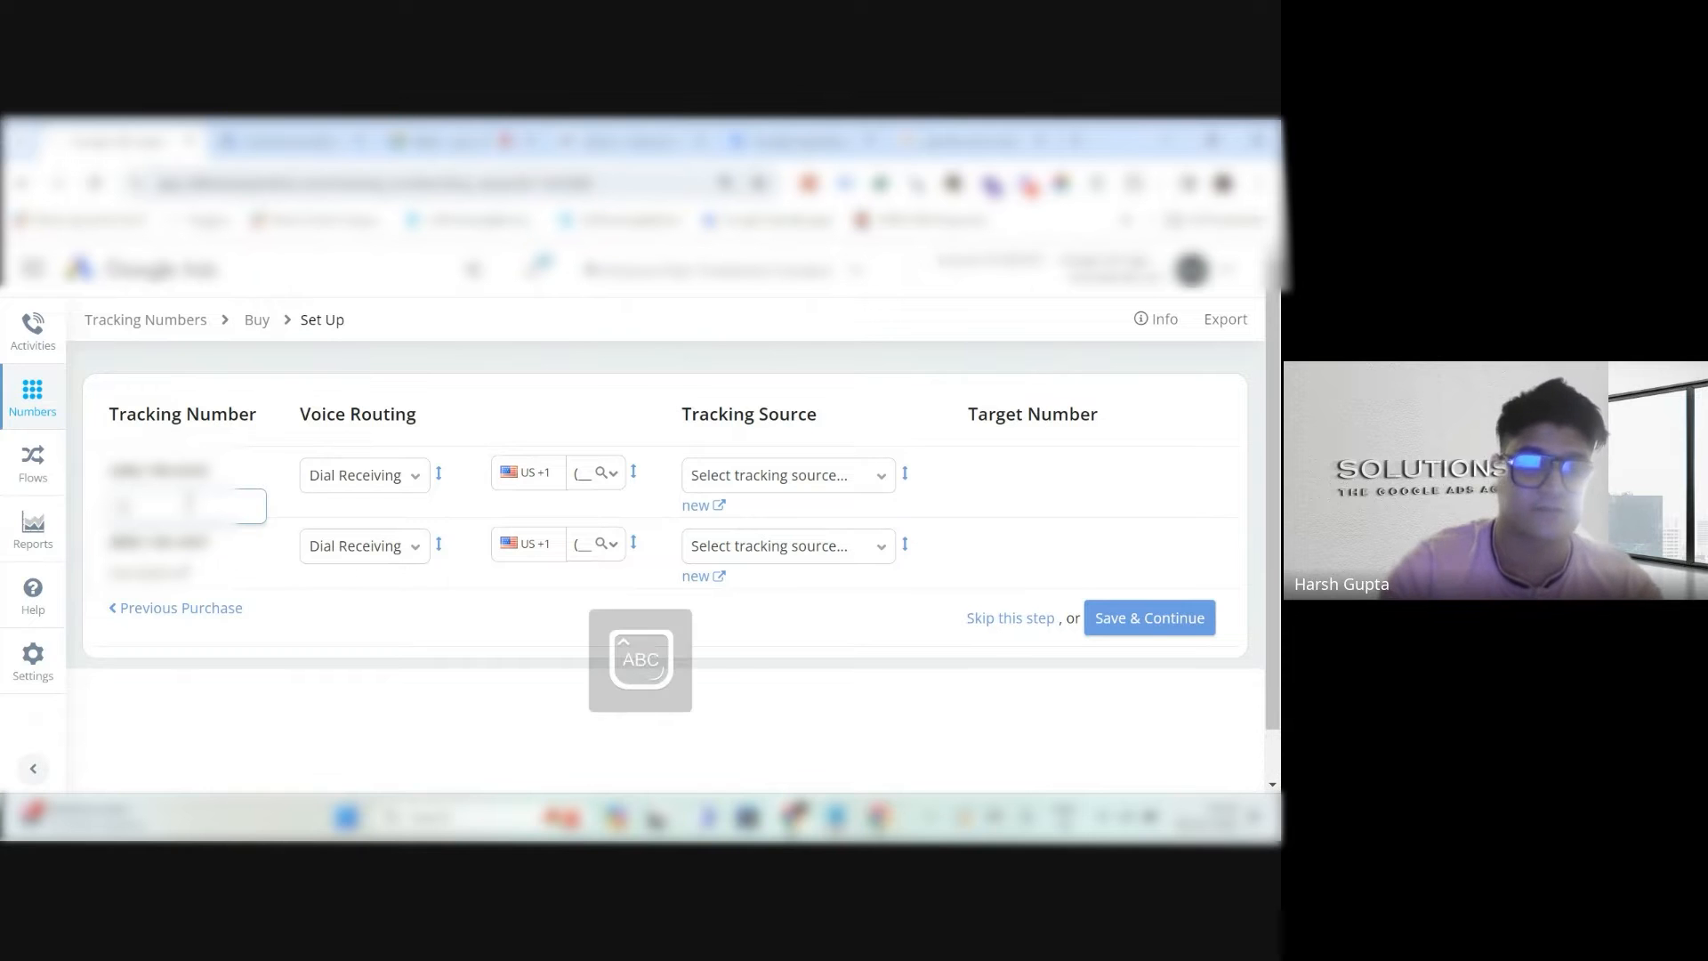
pyautogui.write('Google')
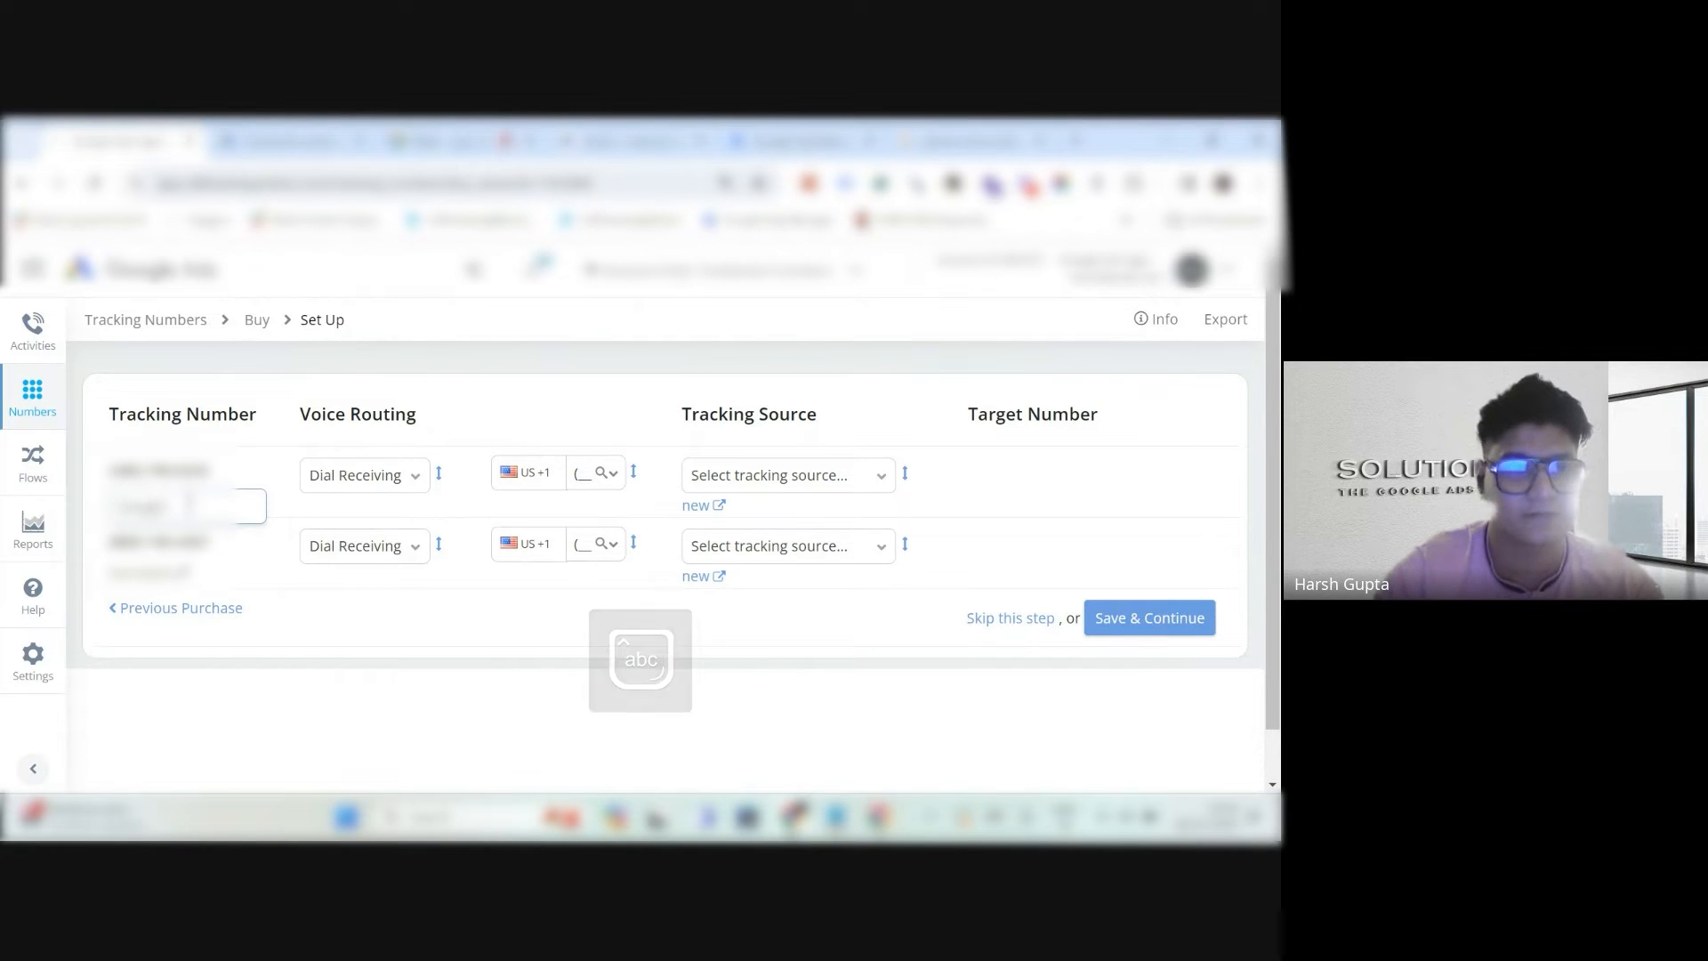
pyautogui.press('capslock')
pyautogui.write('A')
pyautogui.press('capslock')
pyautogui.write('d')
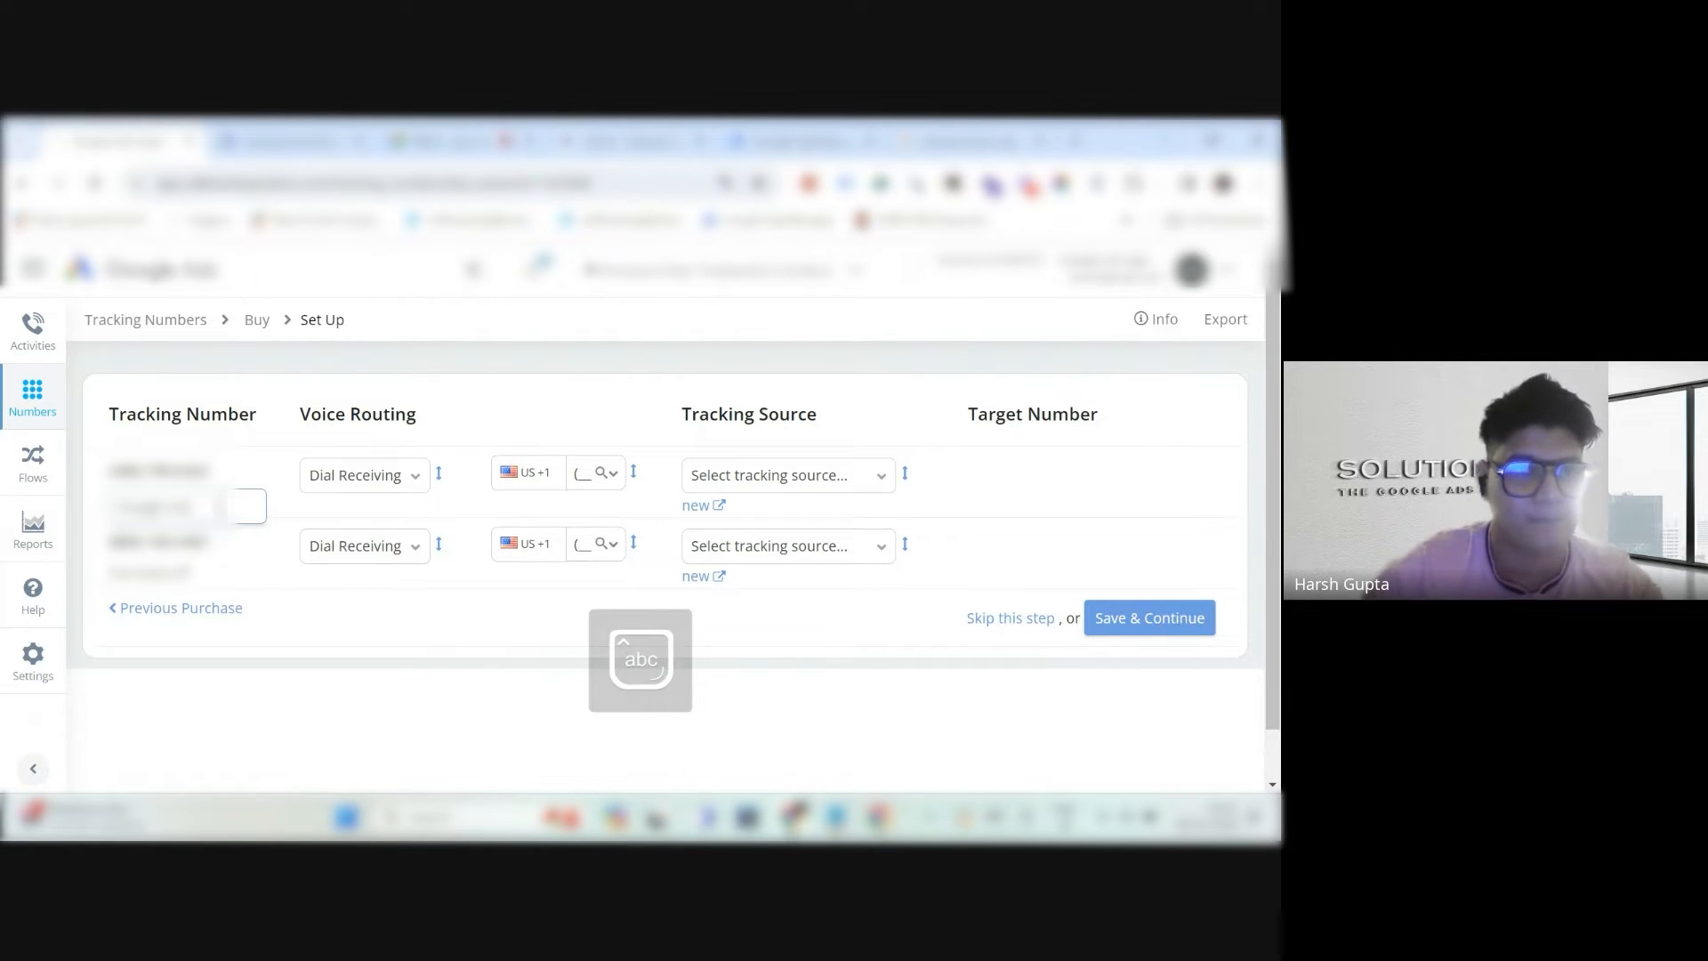
# Give the second purchased tracking number a name identifying it as the extension number.
pyautogui.click(187, 591)
pyautogui.click(185, 578)
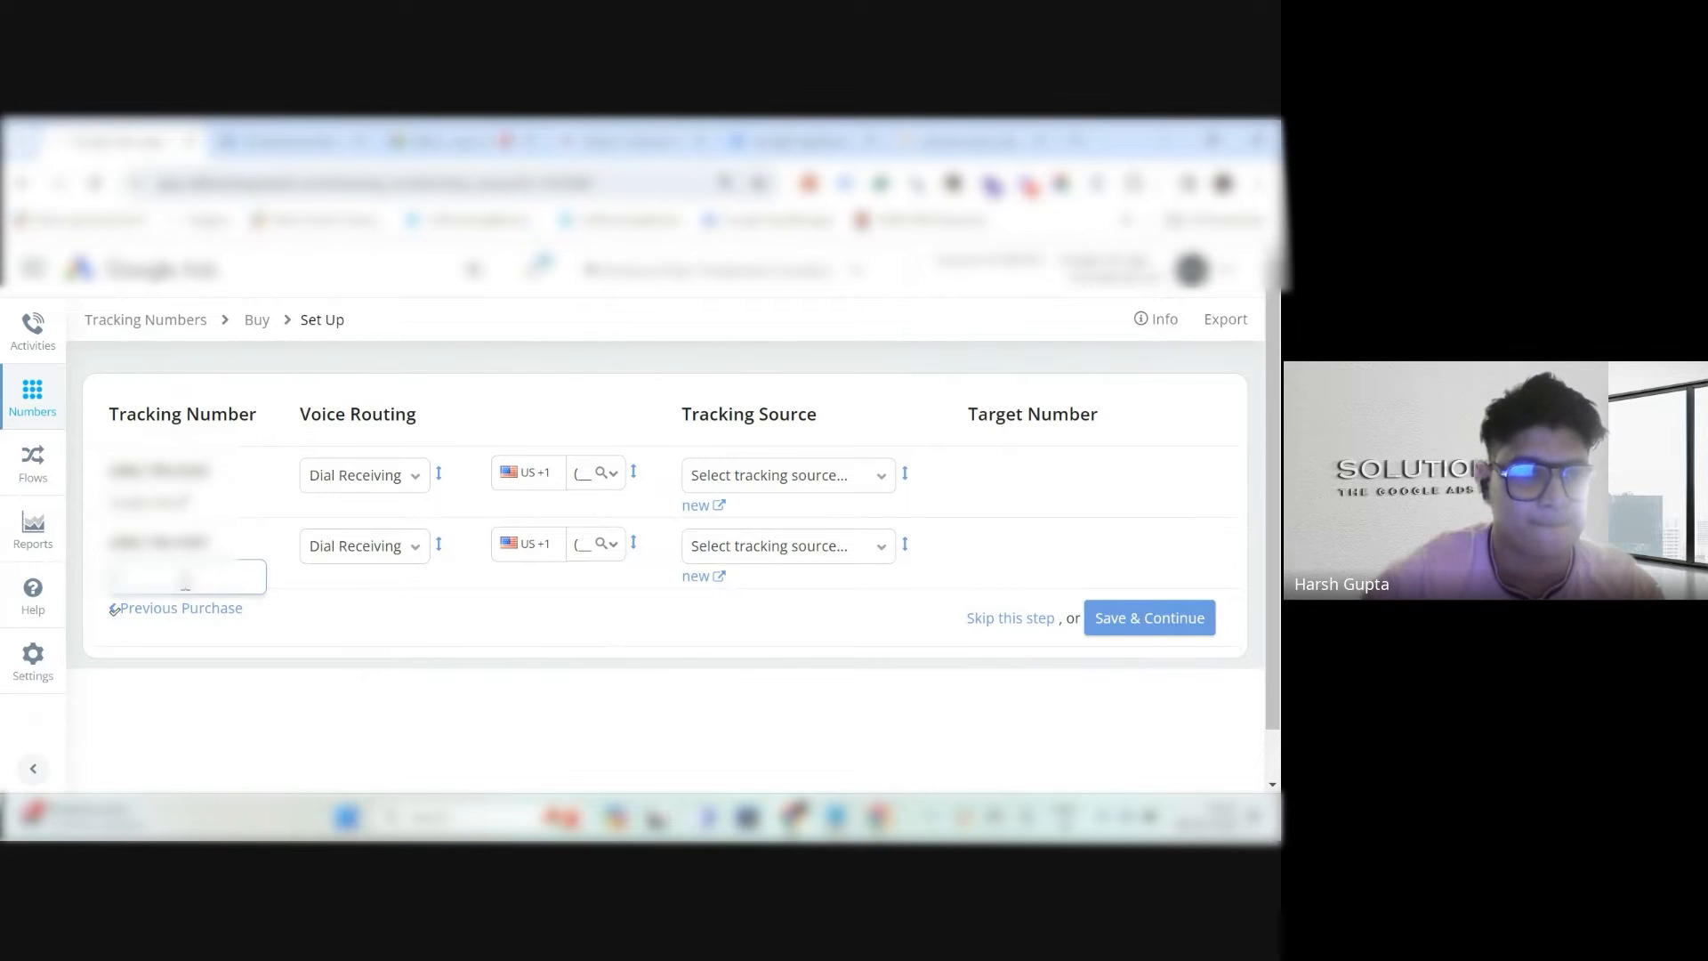
pyautogui.press('capslock')
pyautogui.write('G')
pyautogui.press('capslock')
pyautogui.write('o')
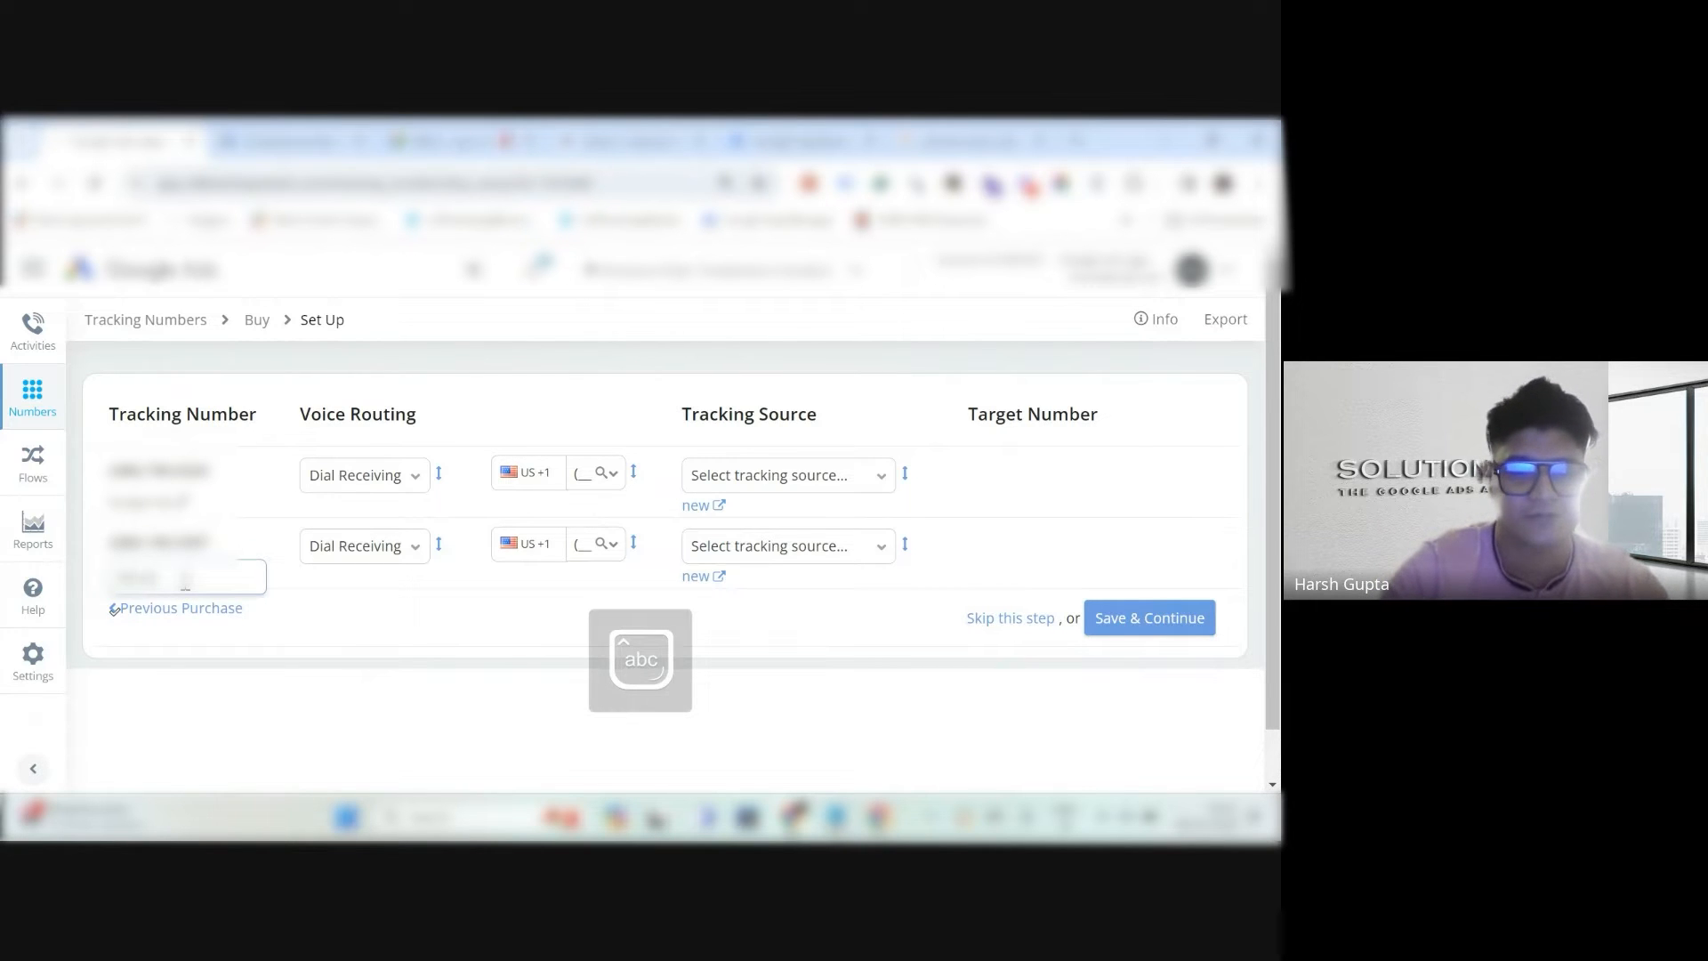
pyautogui.write('xtension')
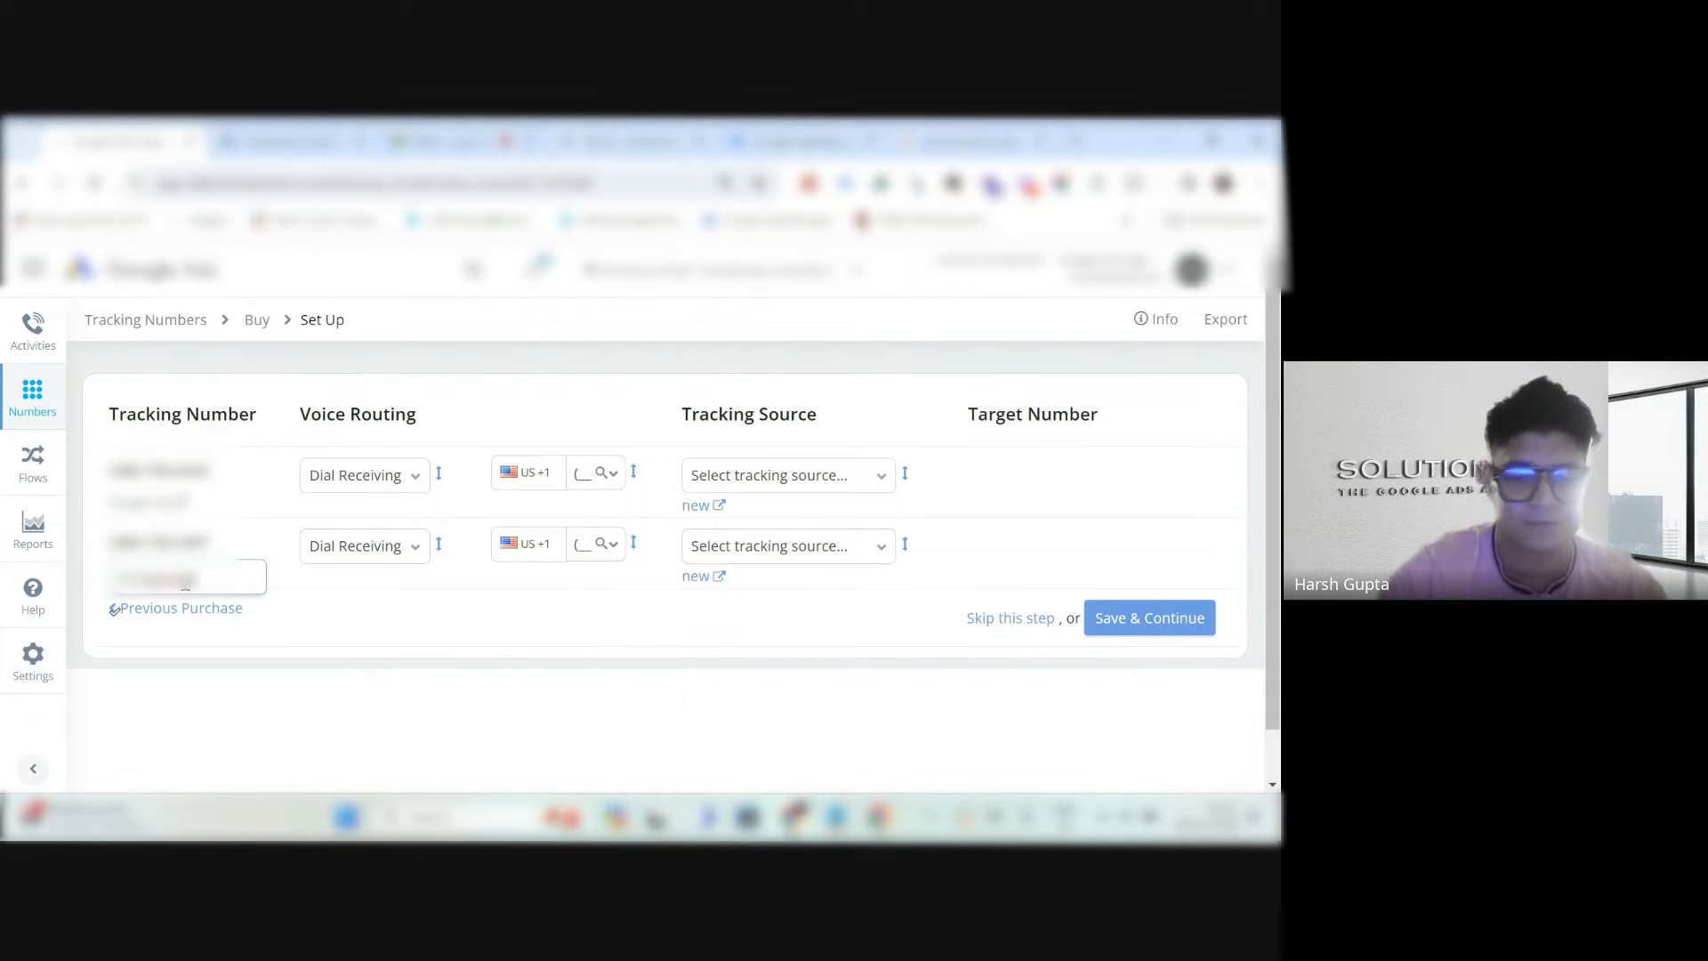
pyautogui.click(314, 634)
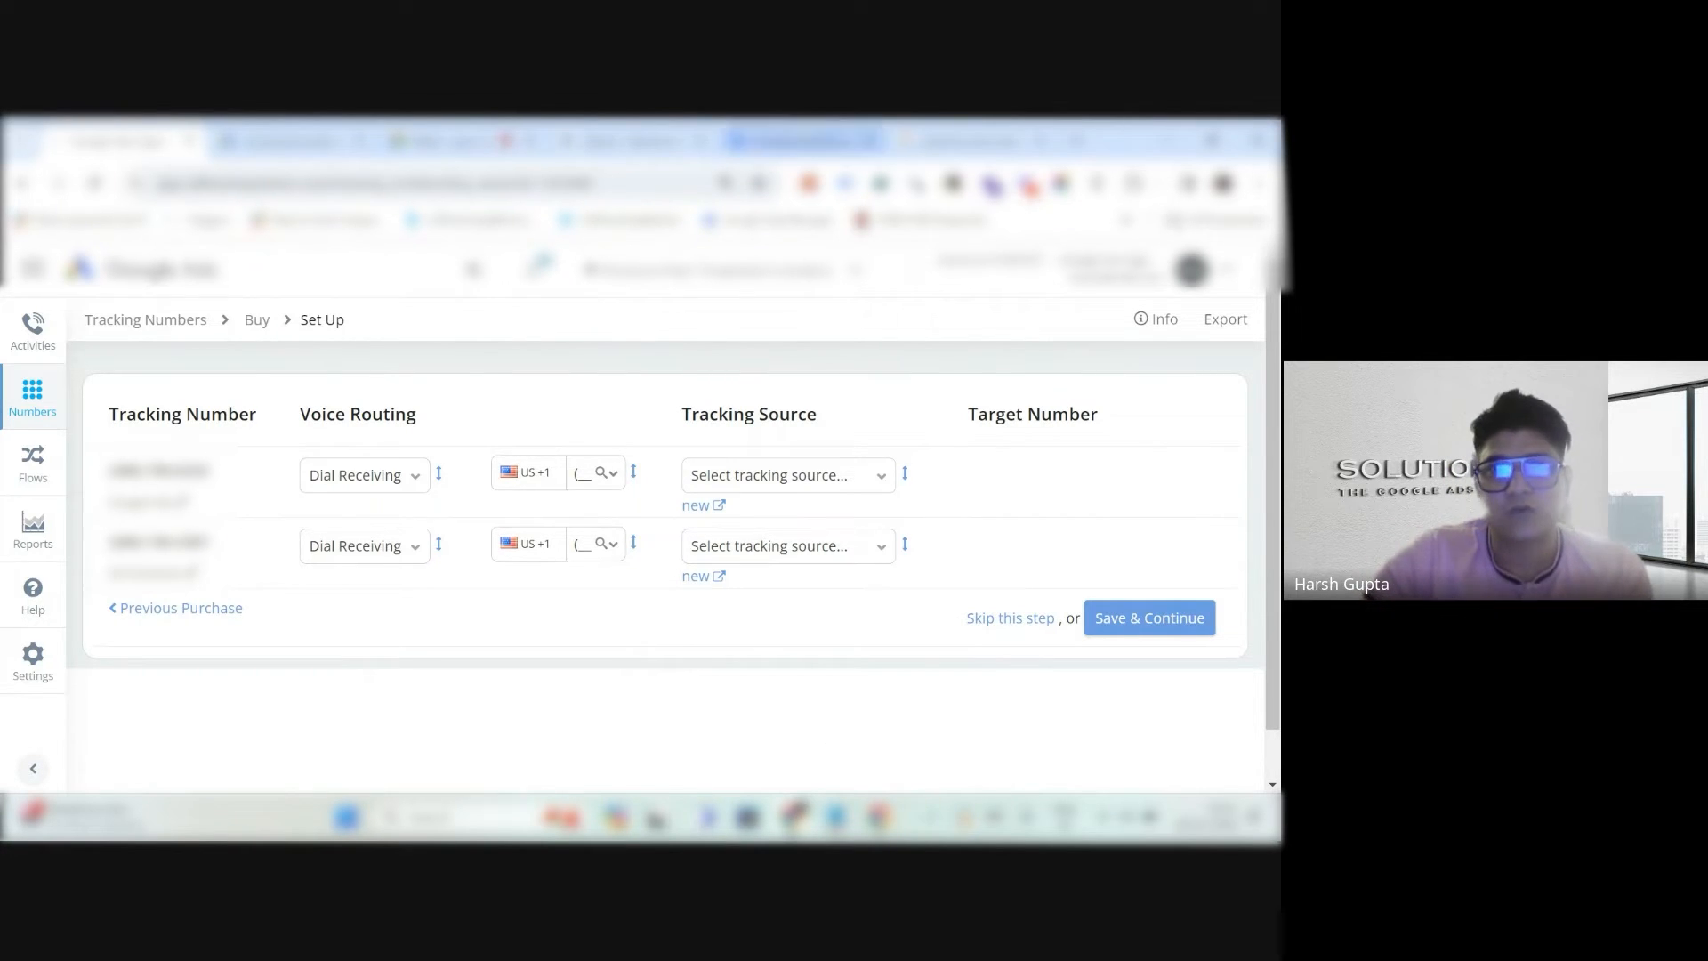
# Switch to the clinic's website and copy its phone number from the hero section.
pyautogui.click(635, 140)
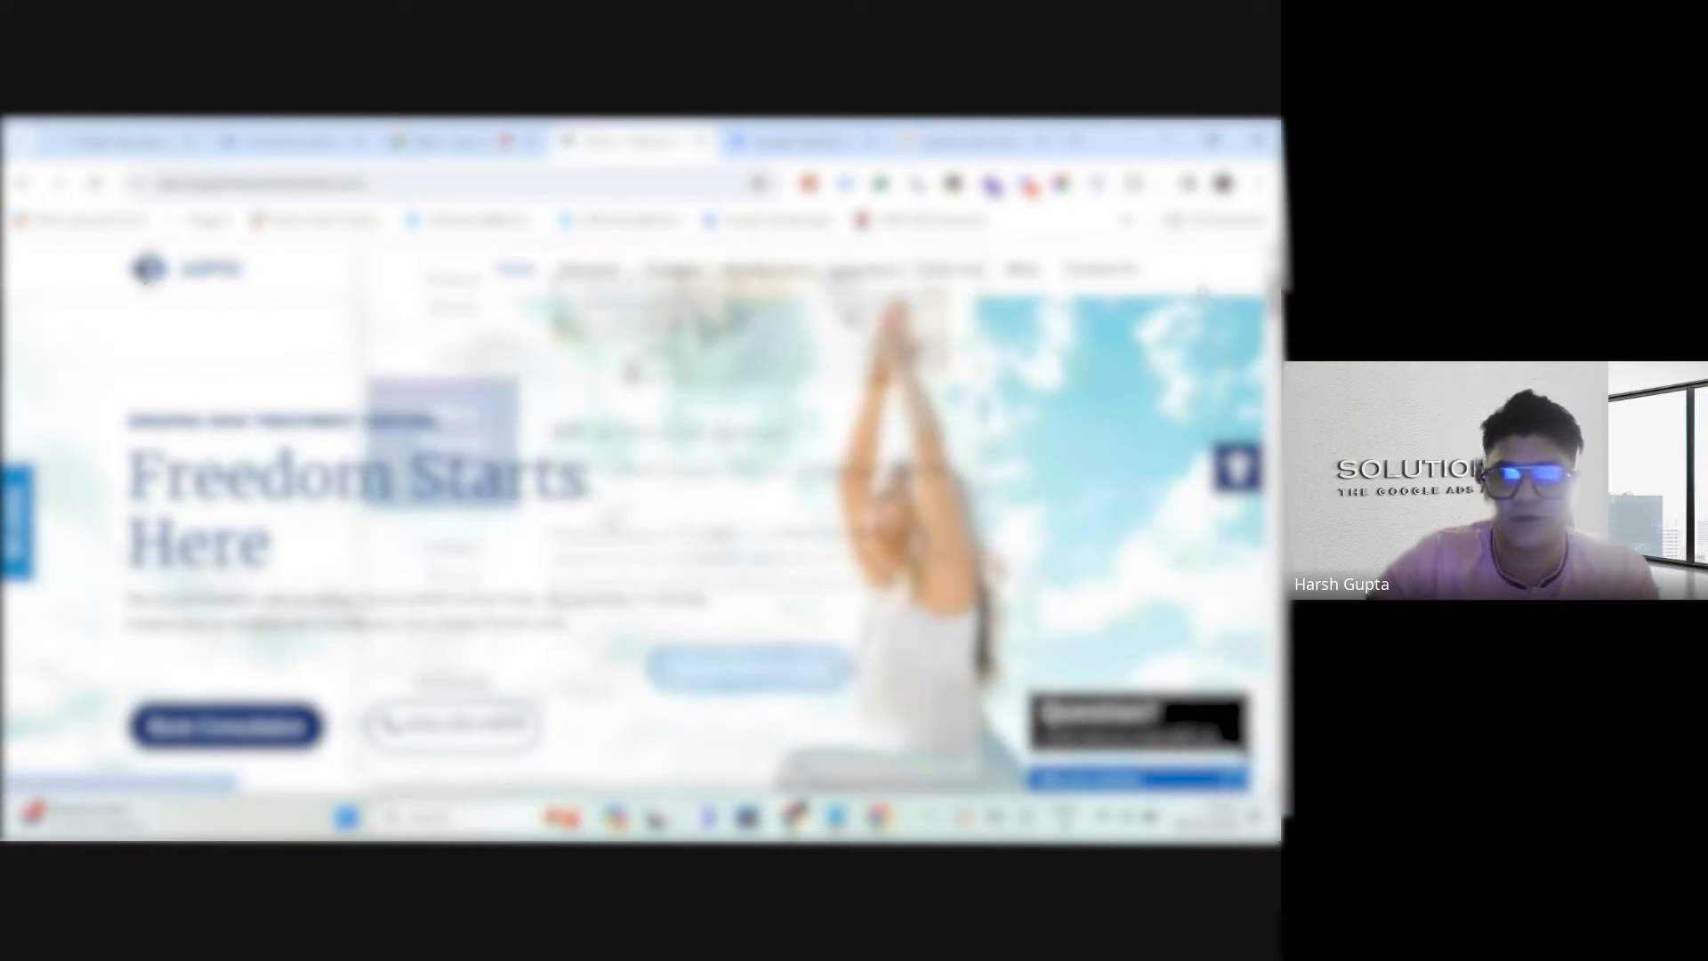
pyautogui.scroll(-3, 547, 441)
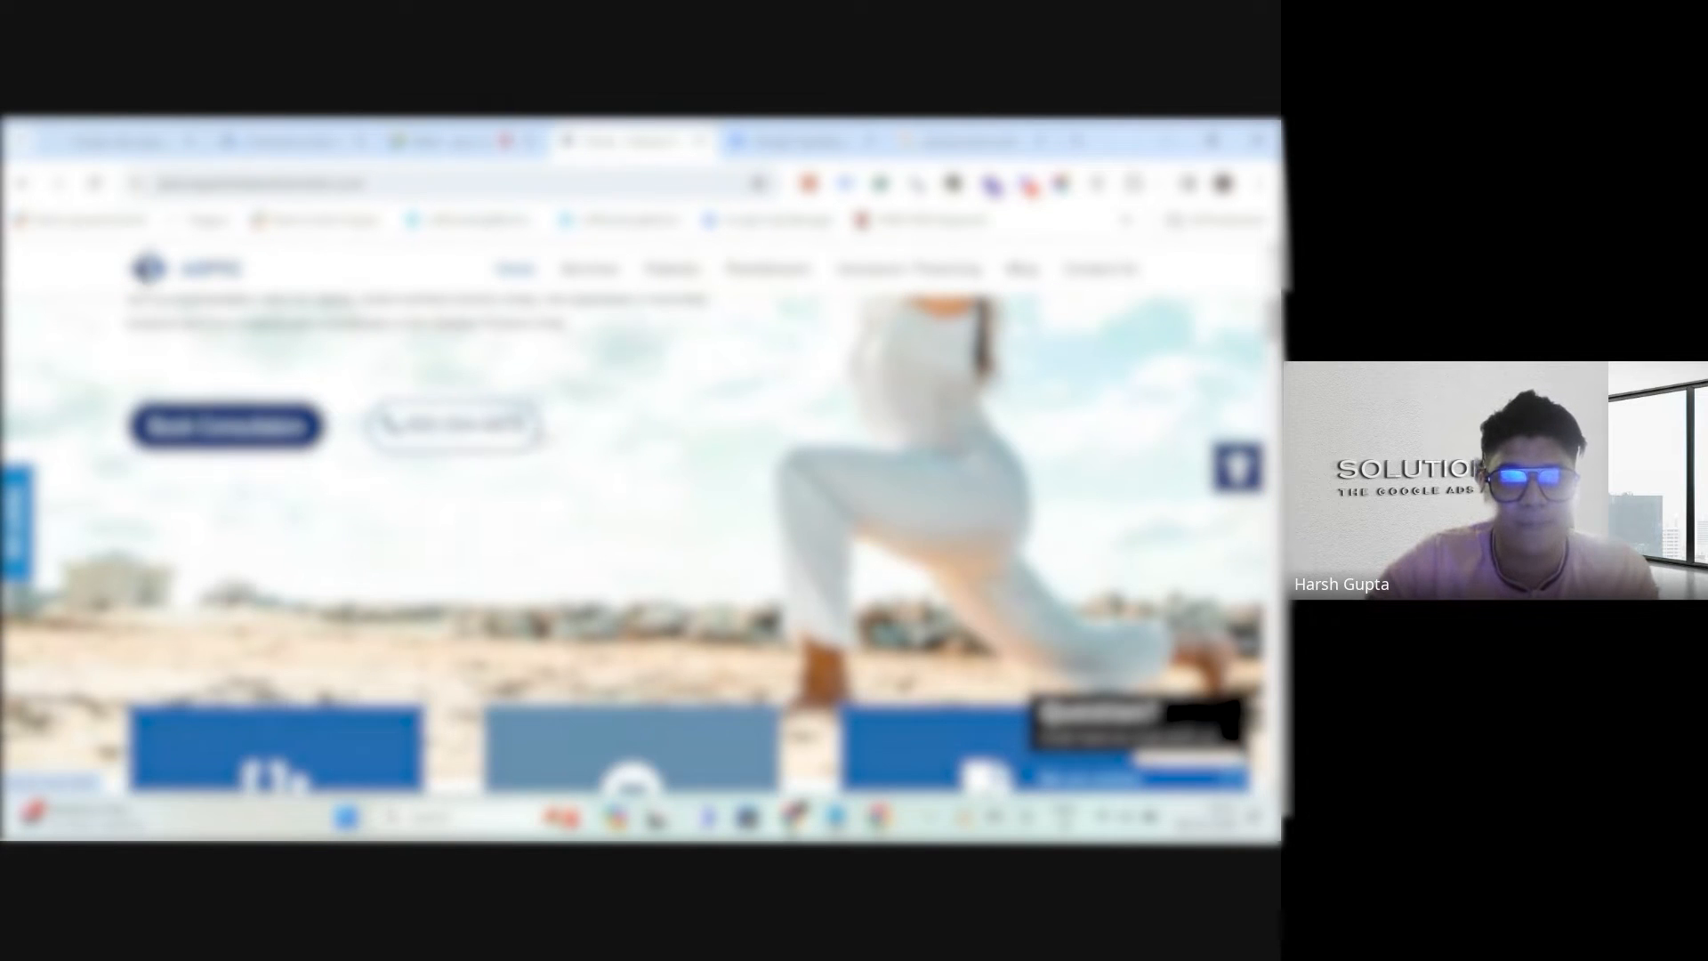
pyautogui.moveTo(528, 429); pyautogui.dragTo(406, 428)
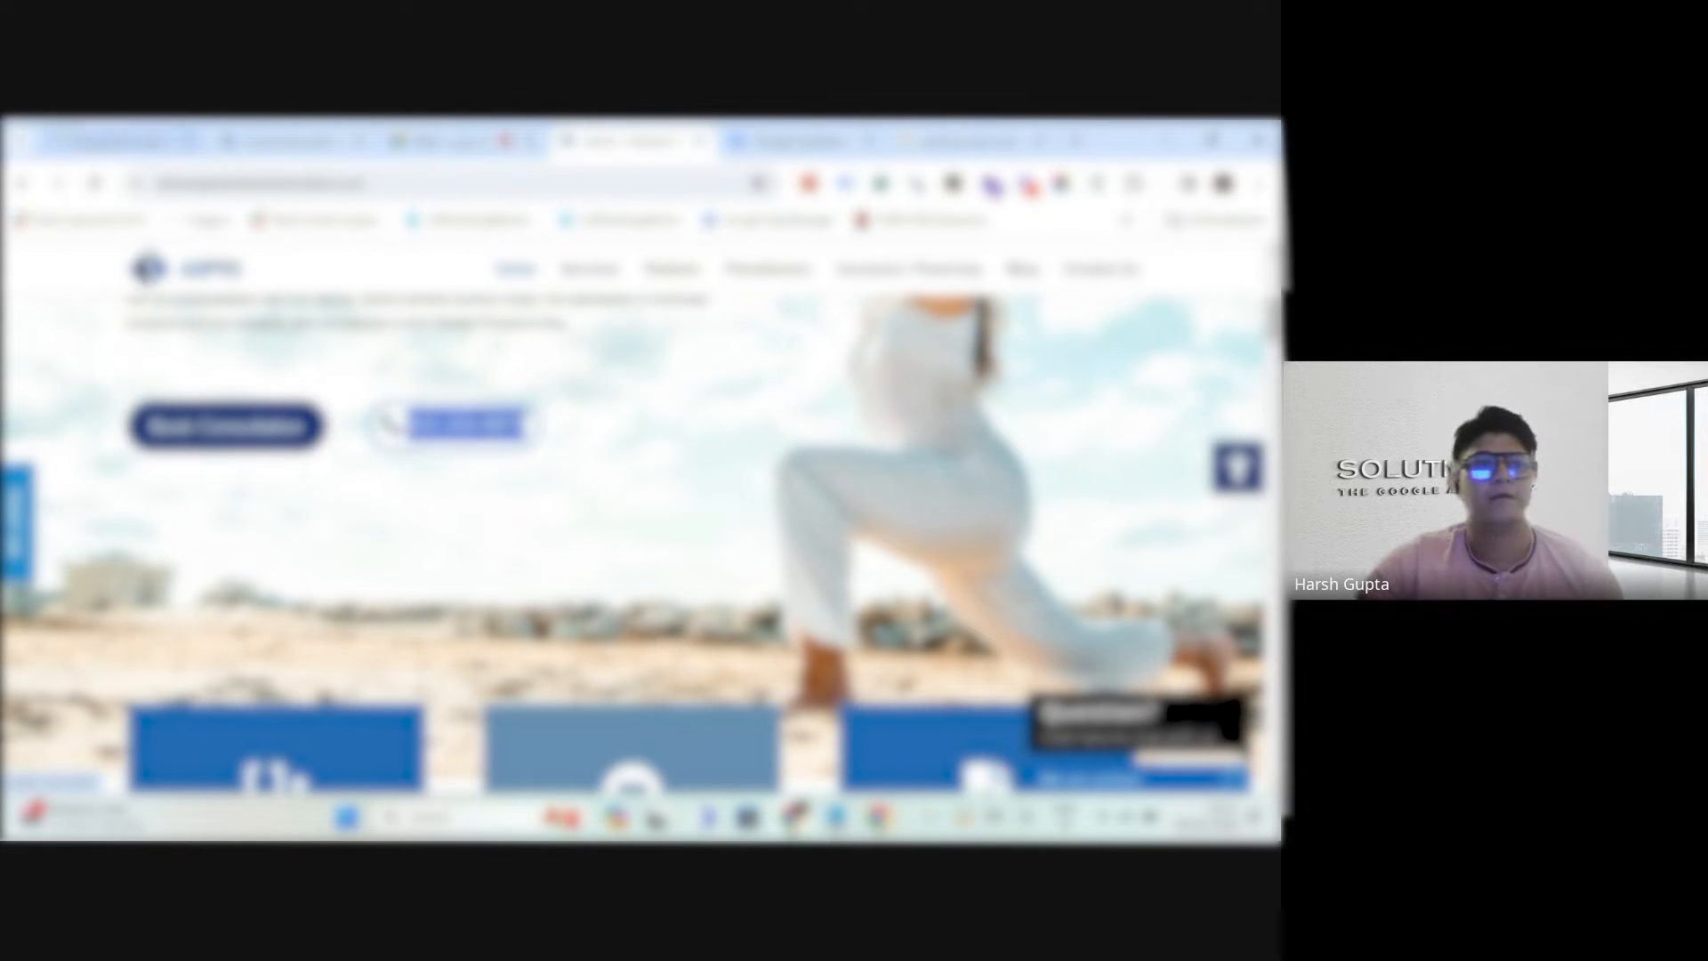
# Return to the tracking number set-up page and enter the copied clinic phone number as the receiving number for both tracking numbers.
pyautogui.click(71, 140)
pyautogui.click(598, 478)
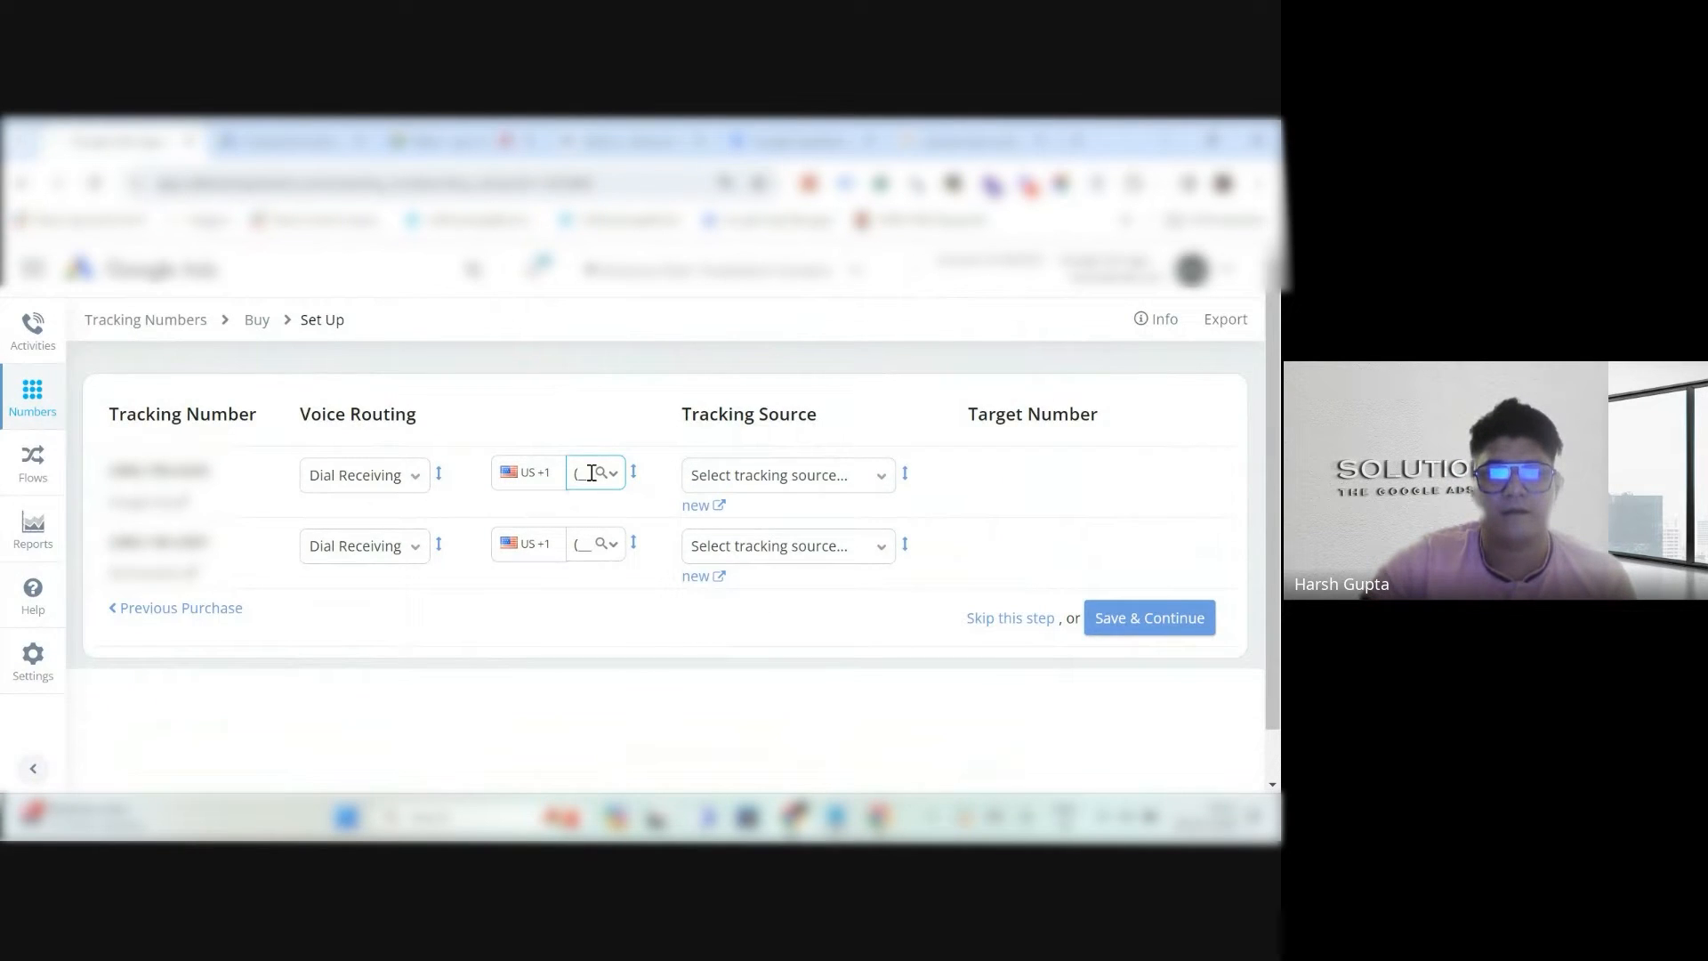
pyautogui.hotkey('ctrl', 'v')
pyautogui.click(587, 543)
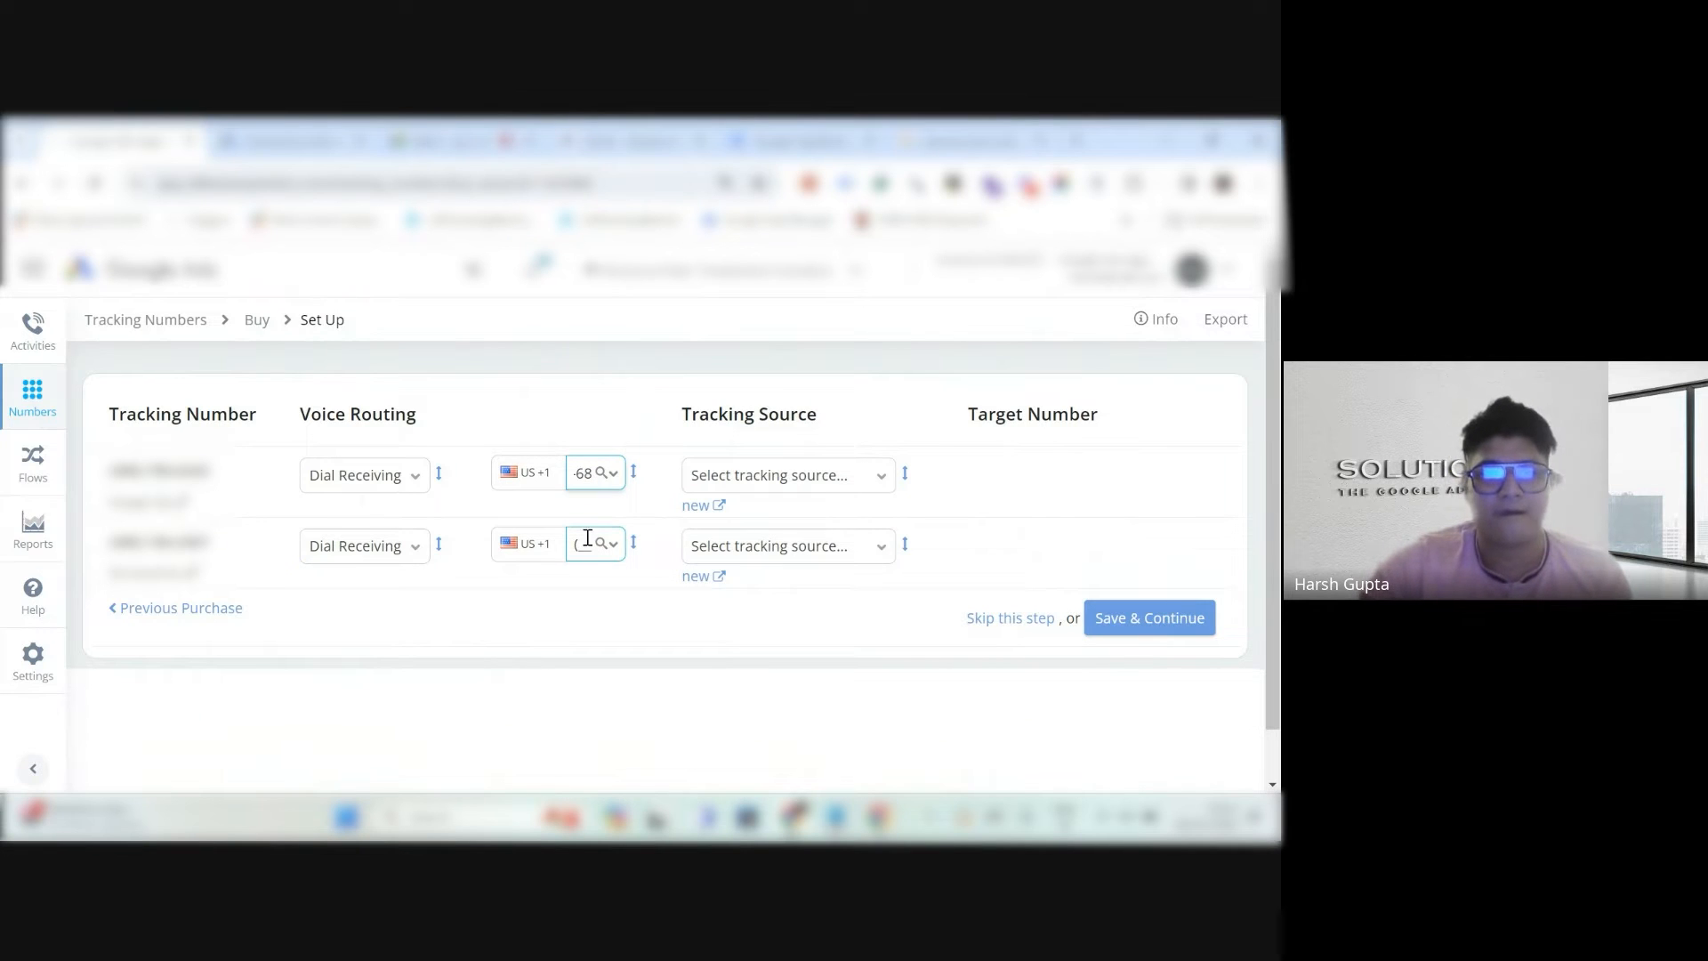
pyautogui.hotkey('ctrl', 'v')
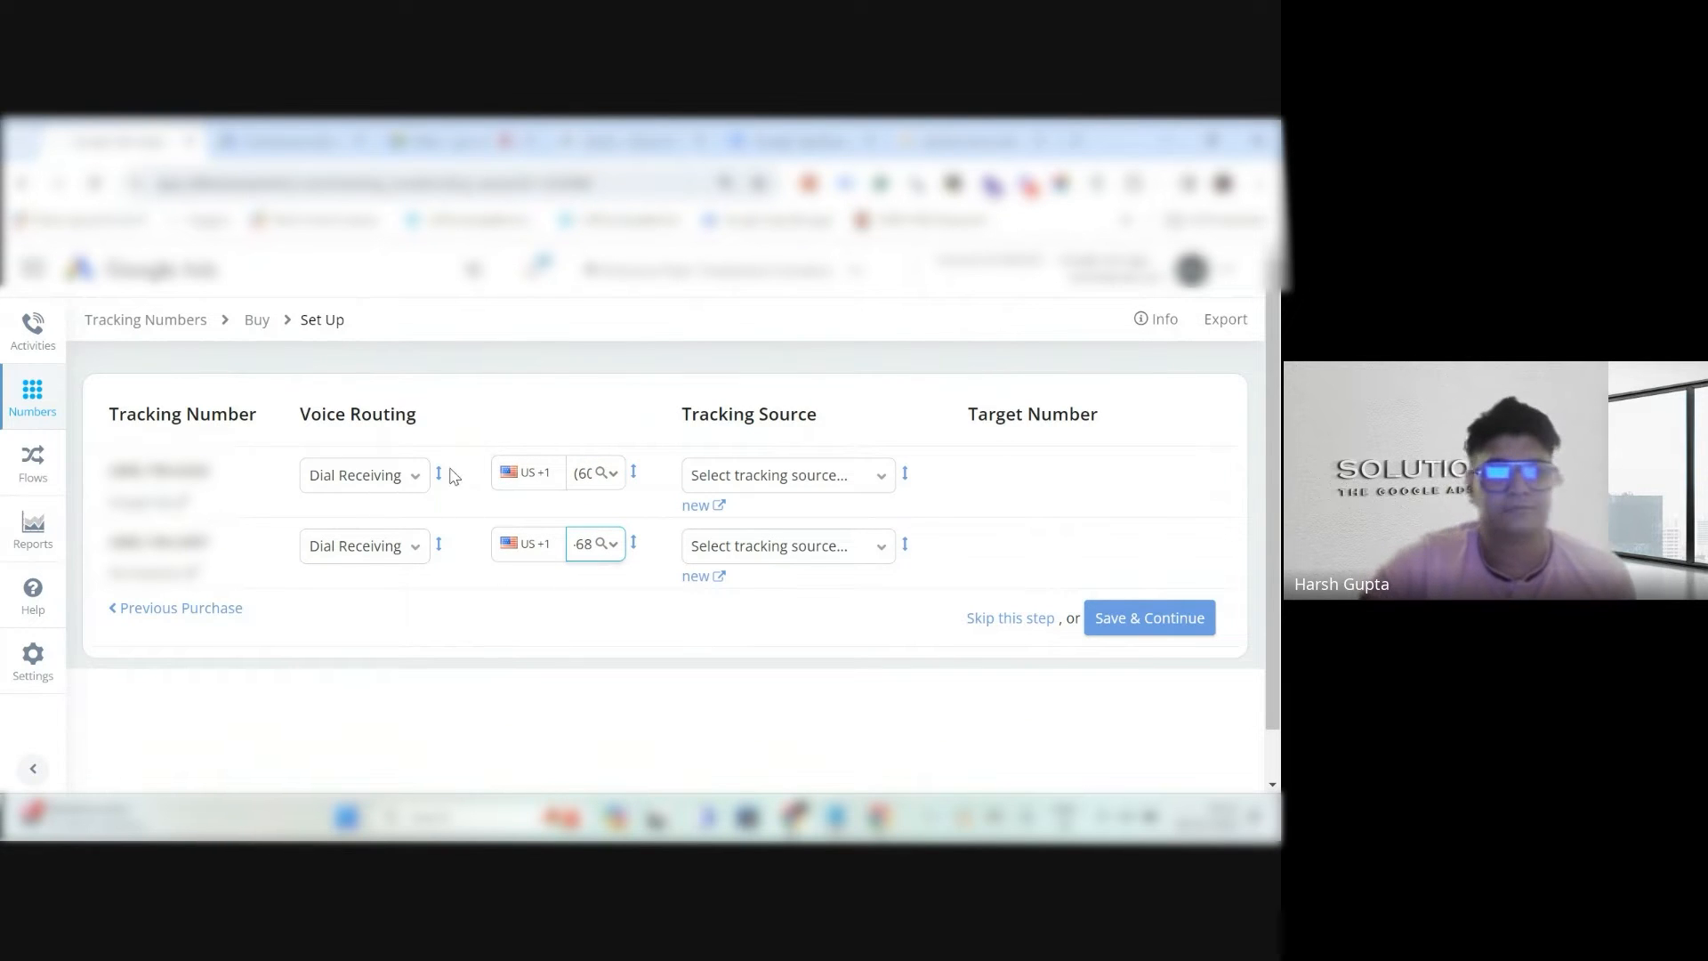
# Check the first number's voice routing options, and set its tracking source to Google Ads.
pyautogui.click(412, 478)
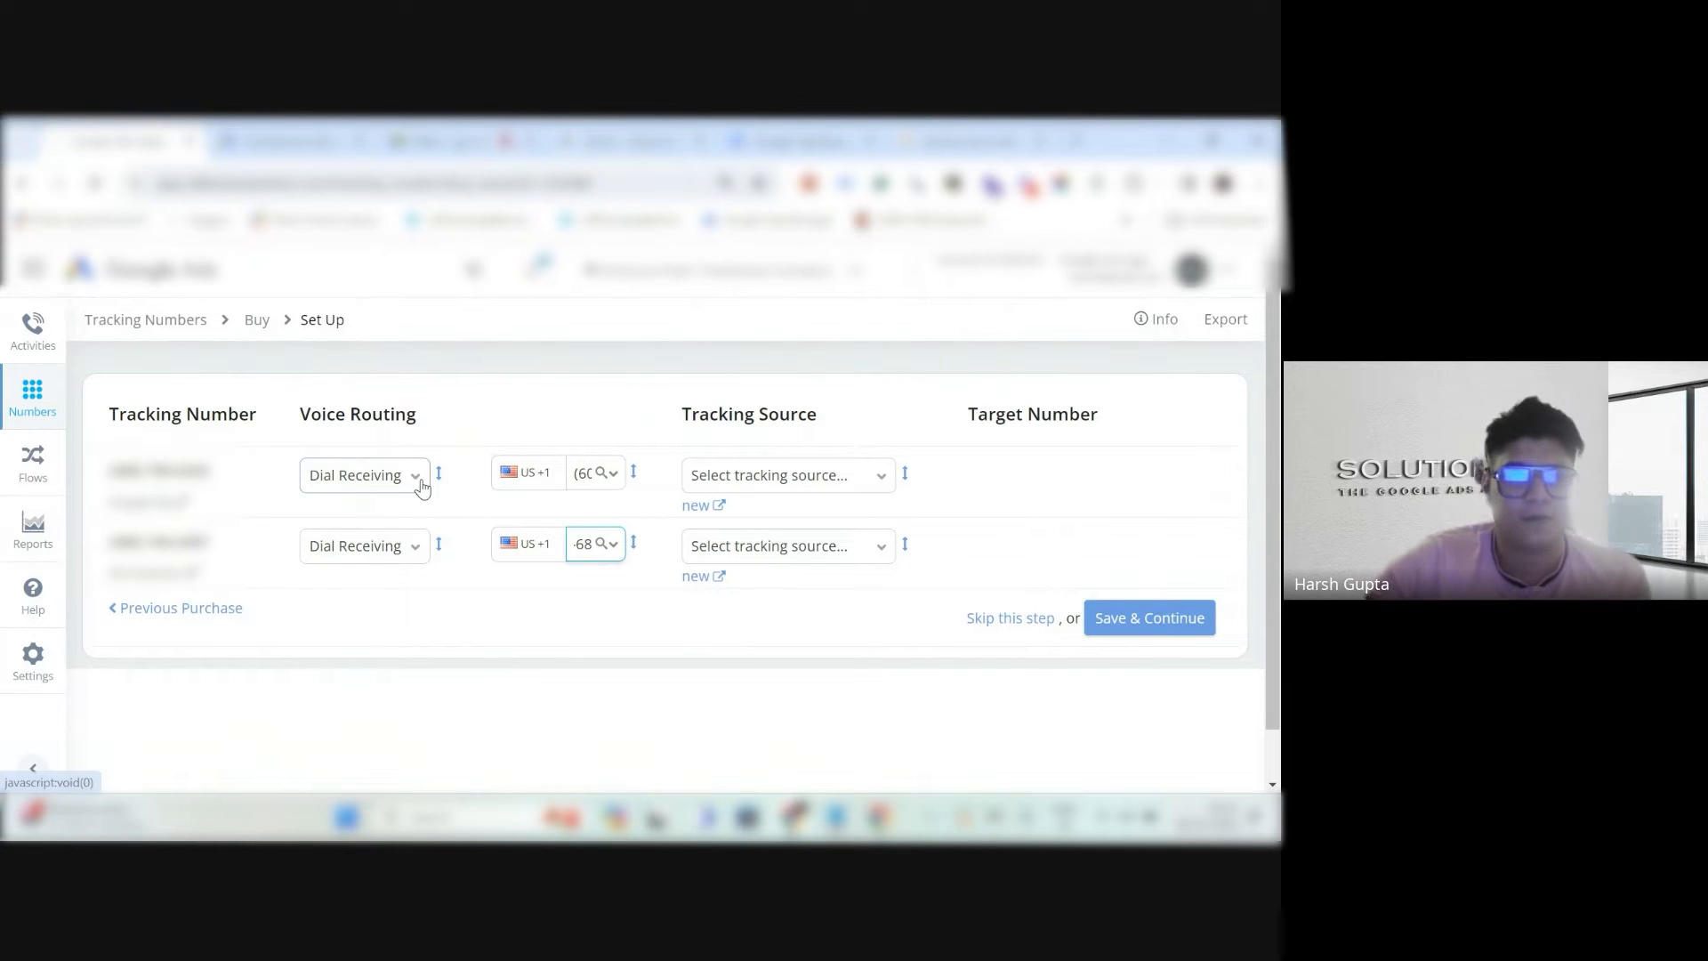
pyautogui.click(504, 420)
pyautogui.click(869, 487)
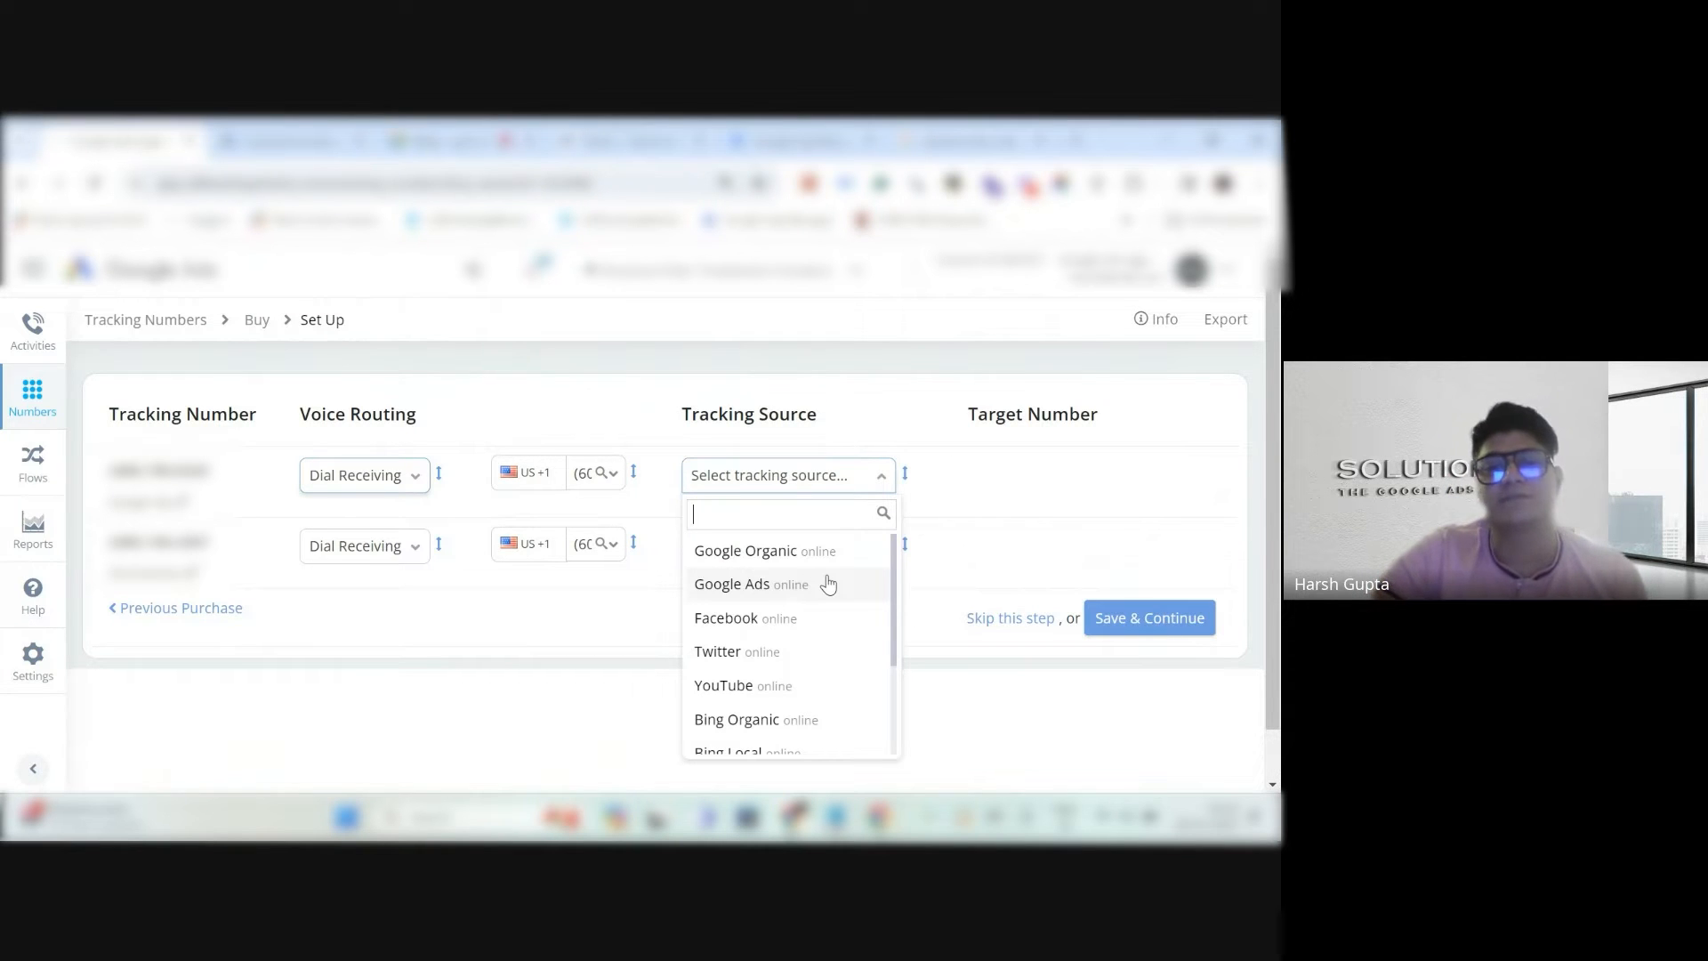
pyautogui.click(746, 587)
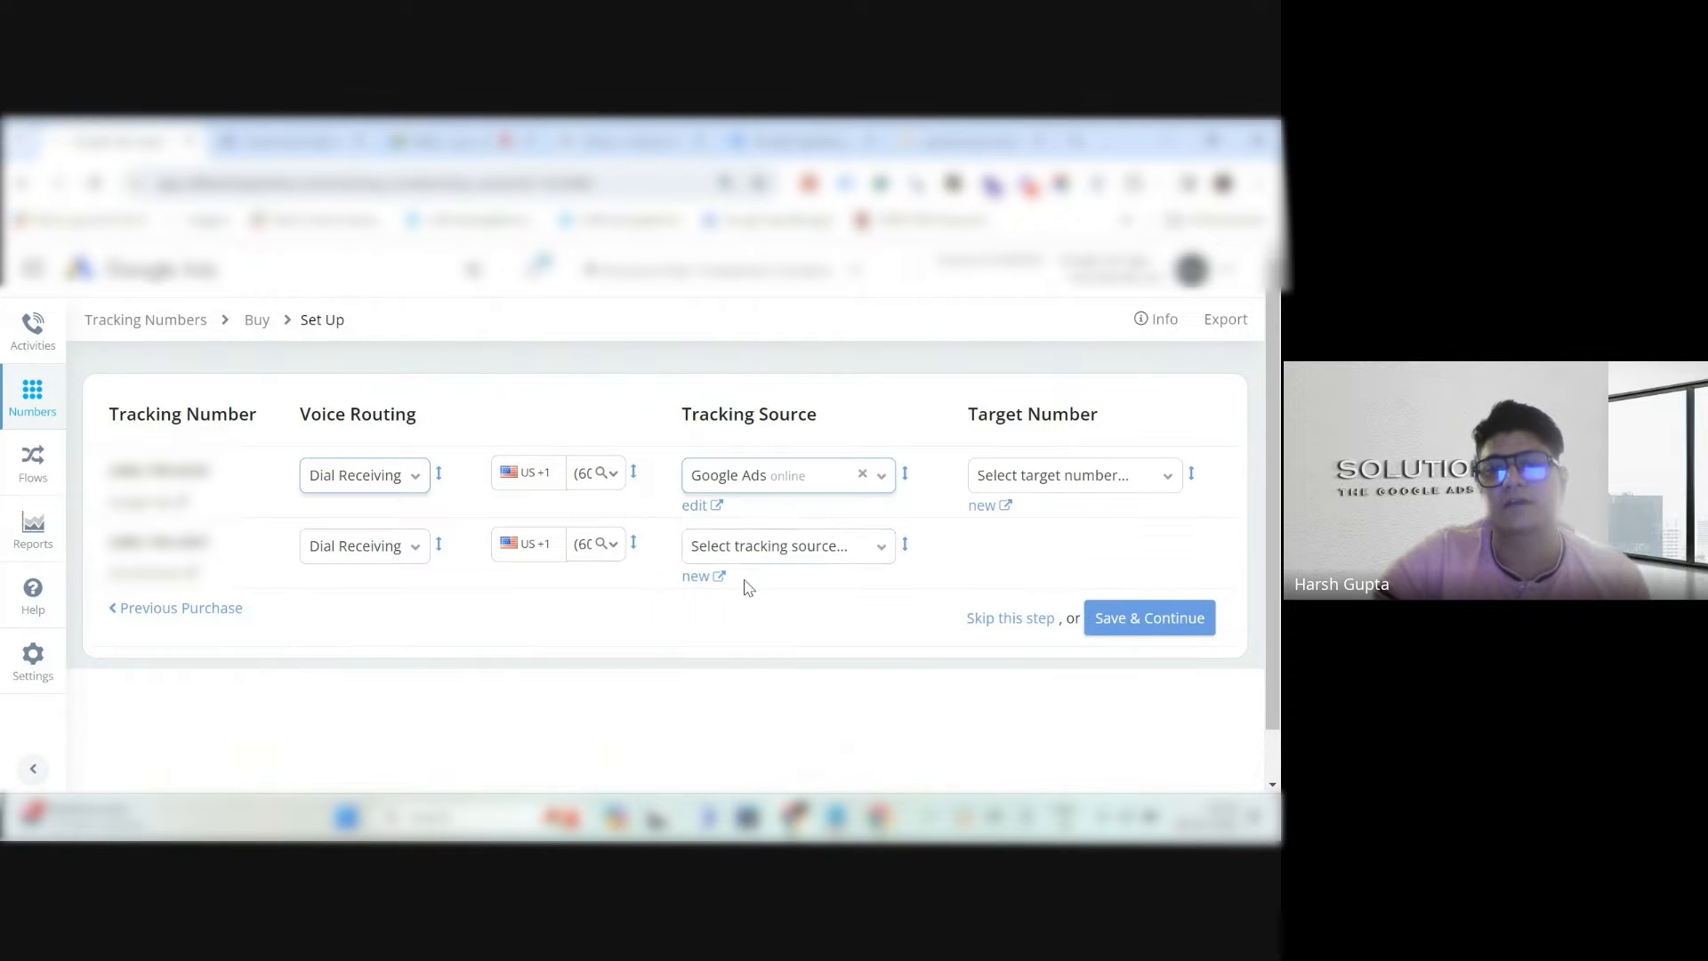
# Find the Ad Extension source and assign it as the second number's tracking source.
pyautogui.click(881, 548)
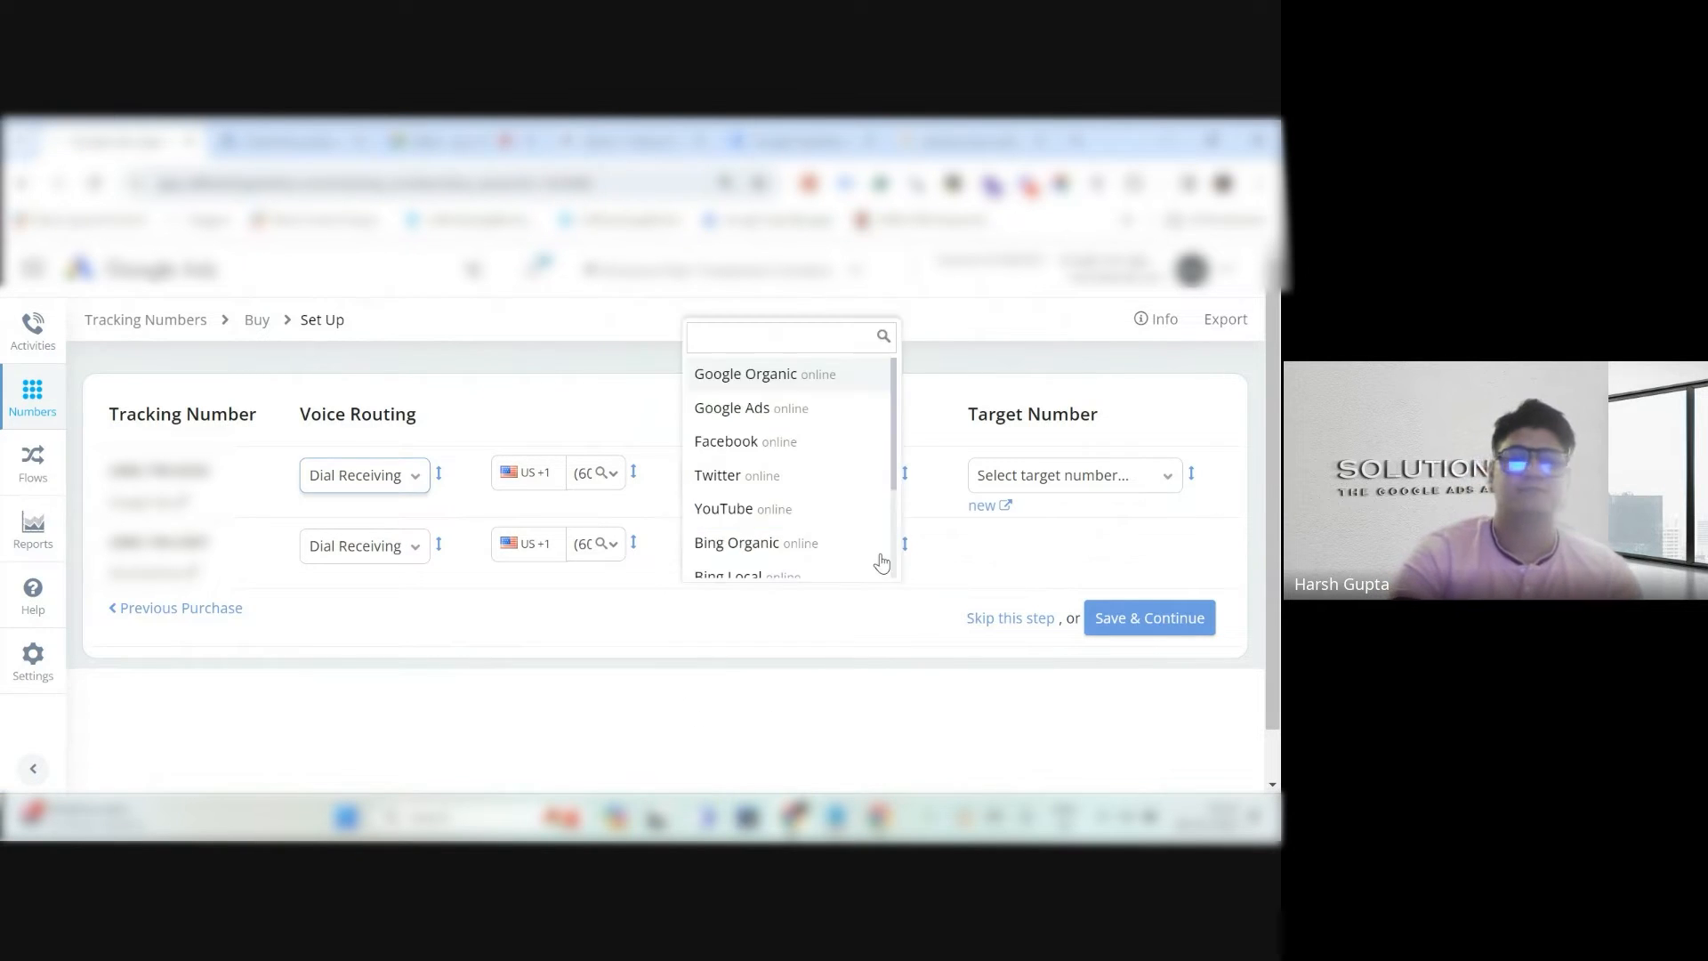
pyautogui.press('capslock')
pyautogui.write('Ad')
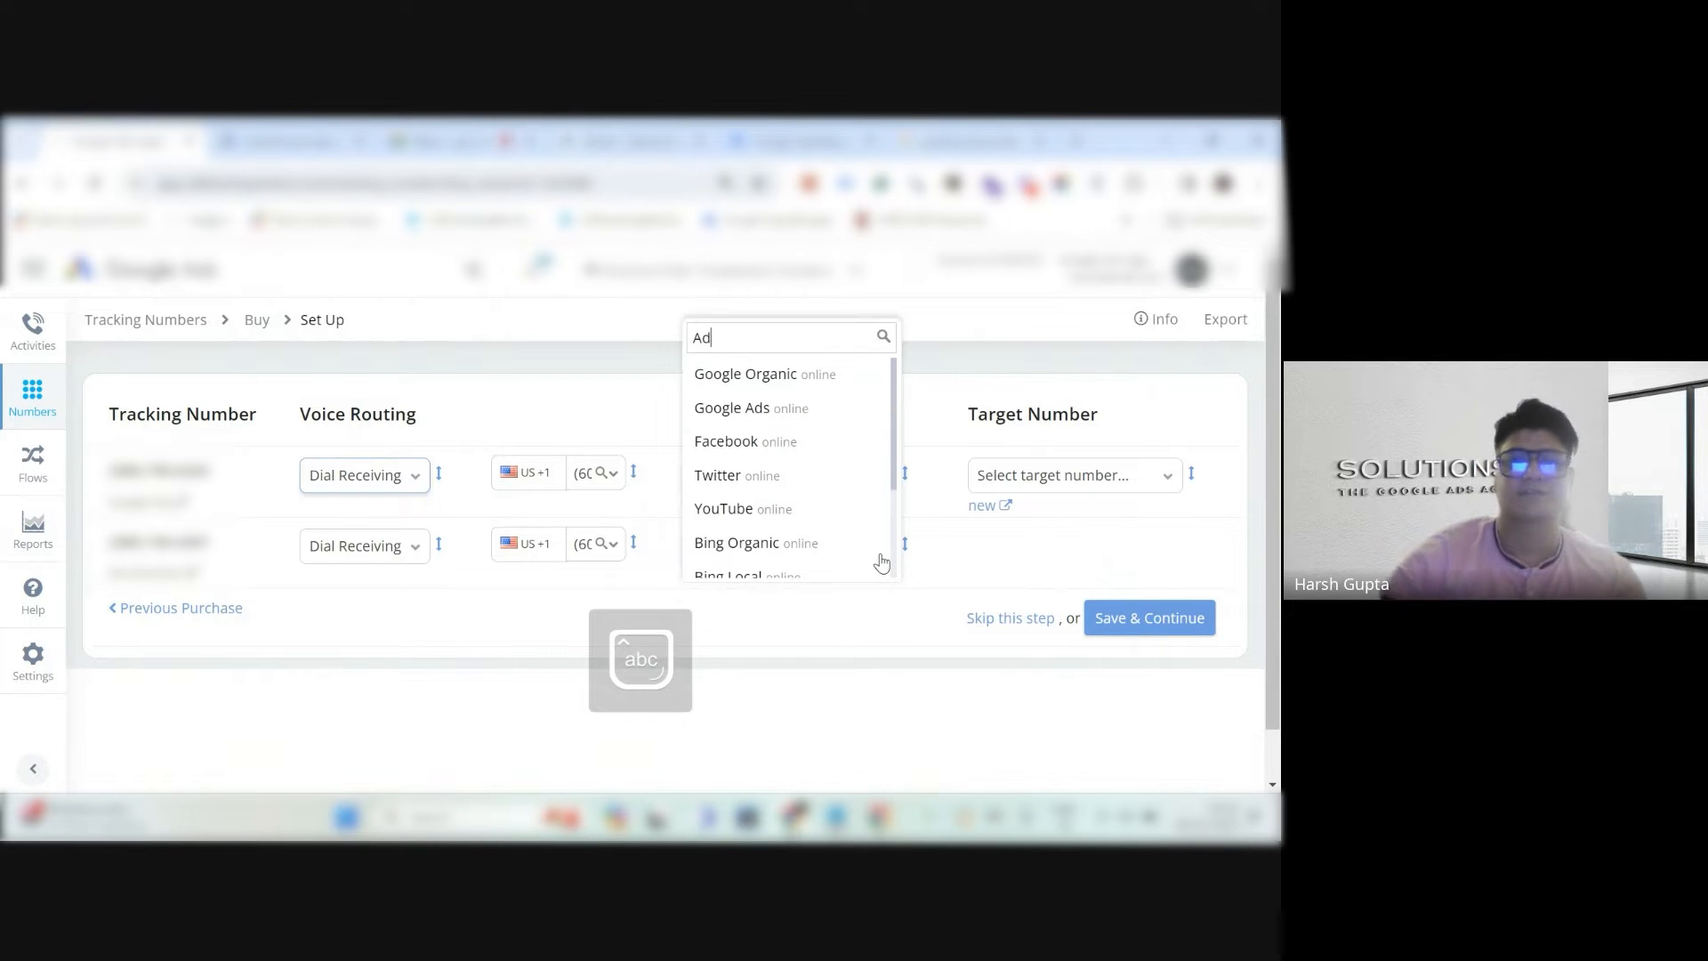
pyautogui.write(' ex')
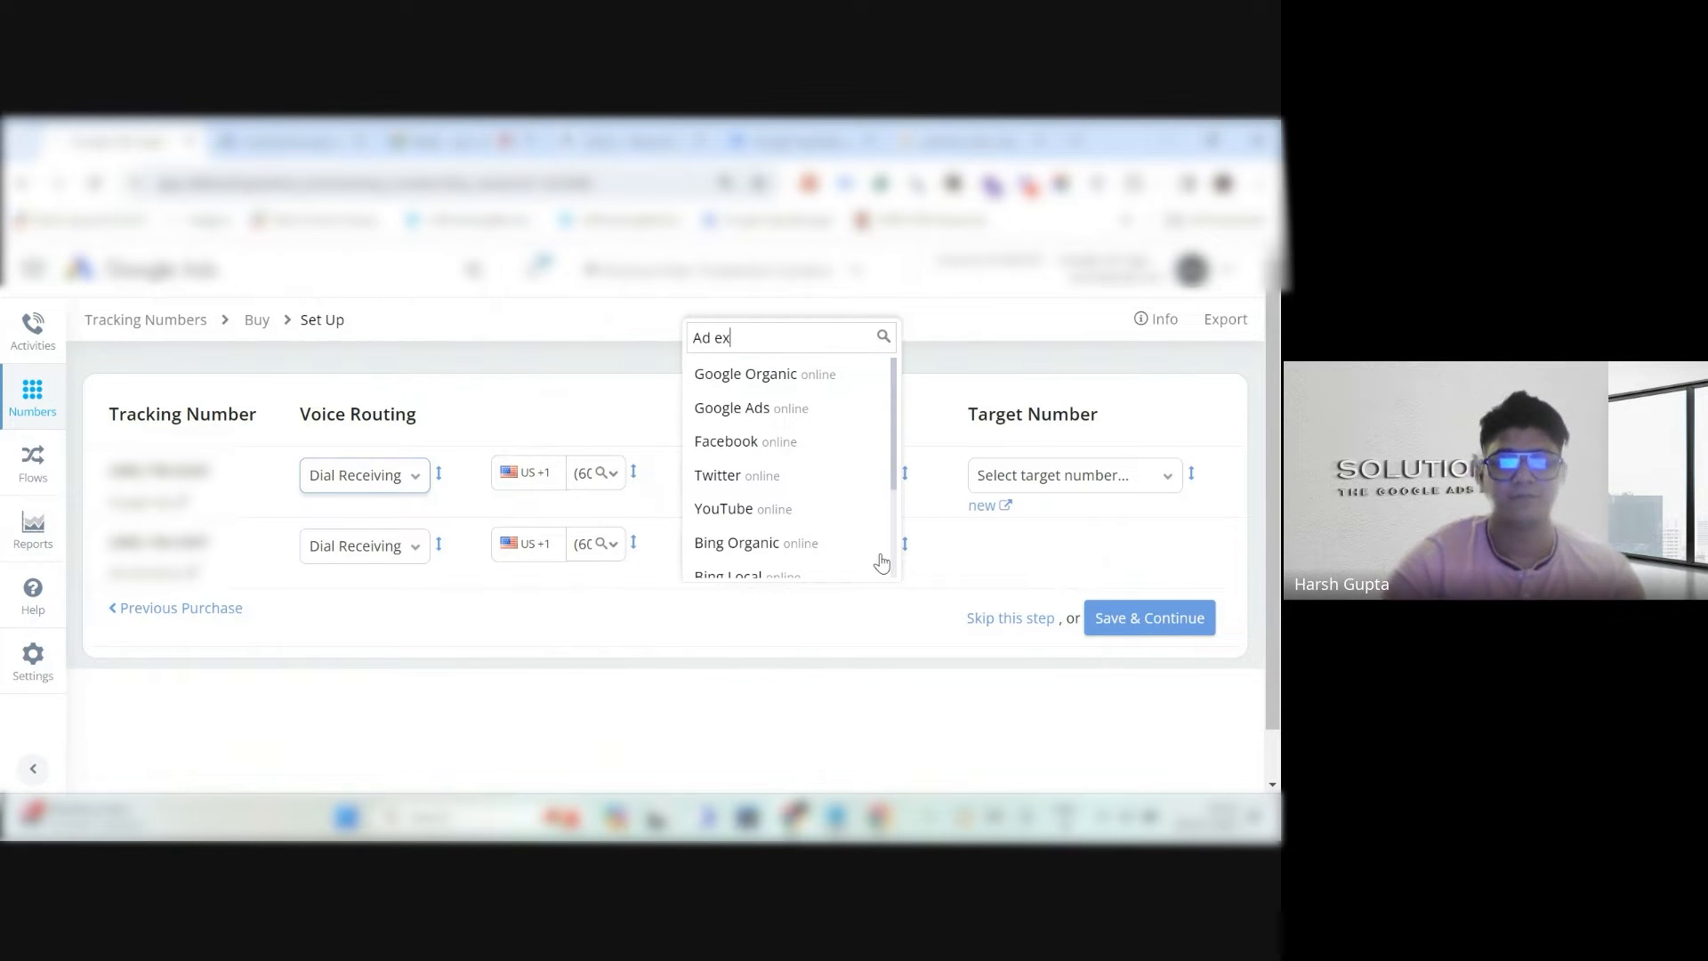
pyautogui.click(835, 414)
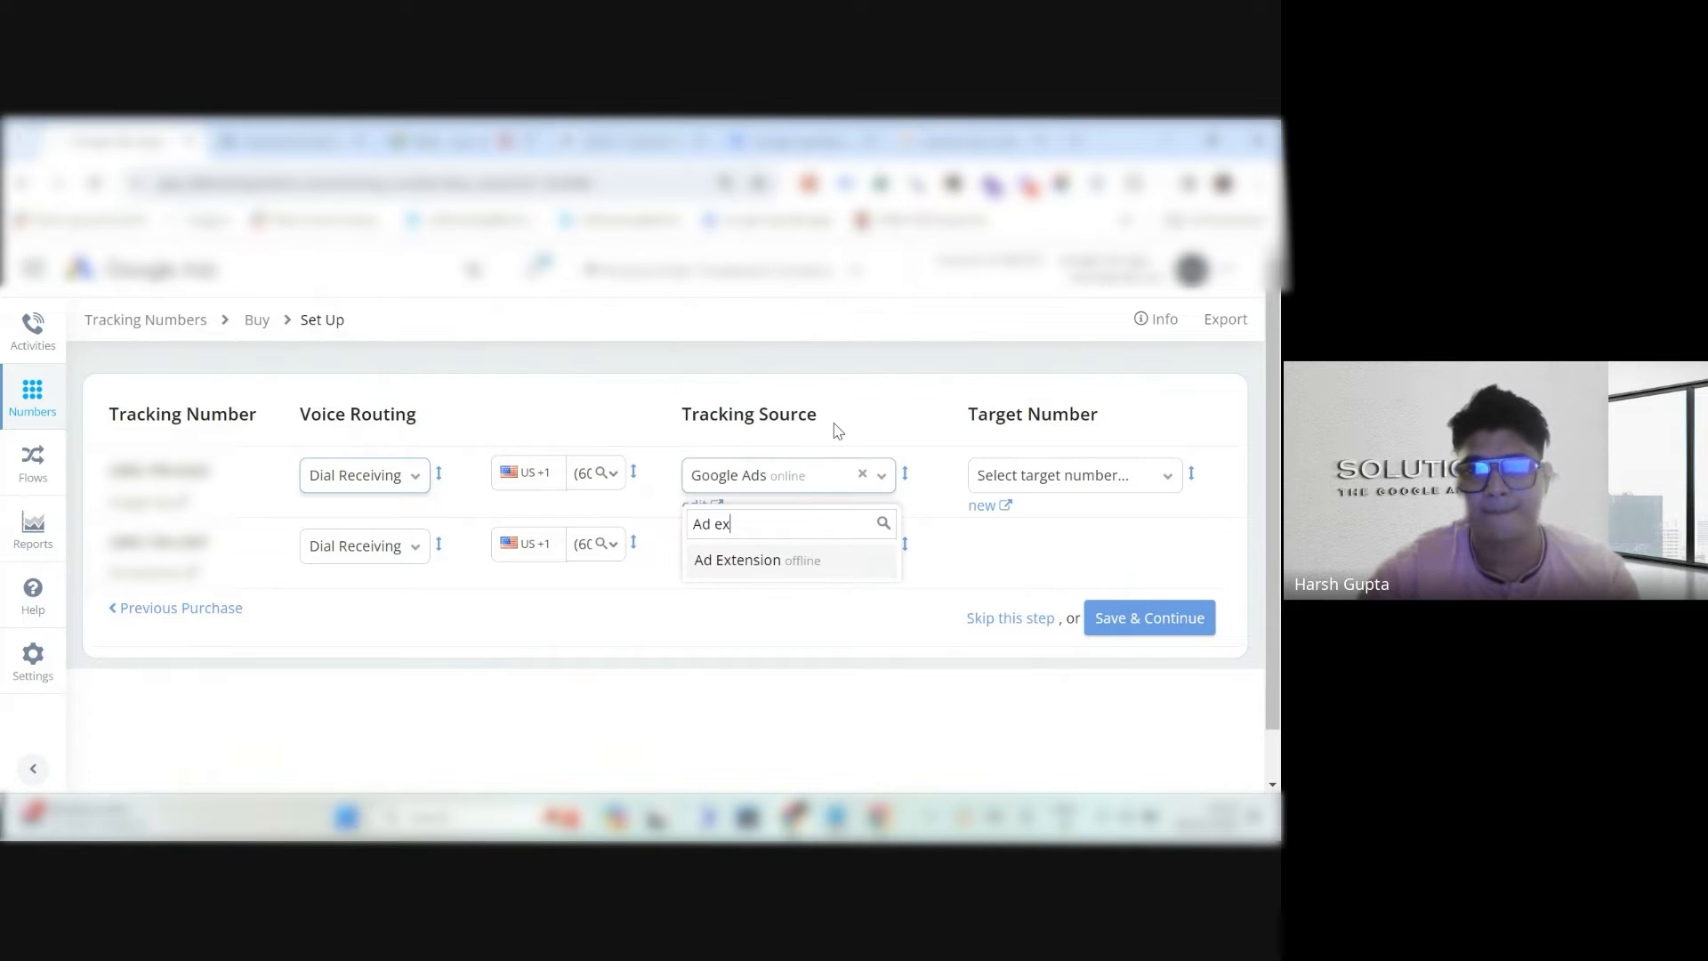
pyautogui.click(786, 571)
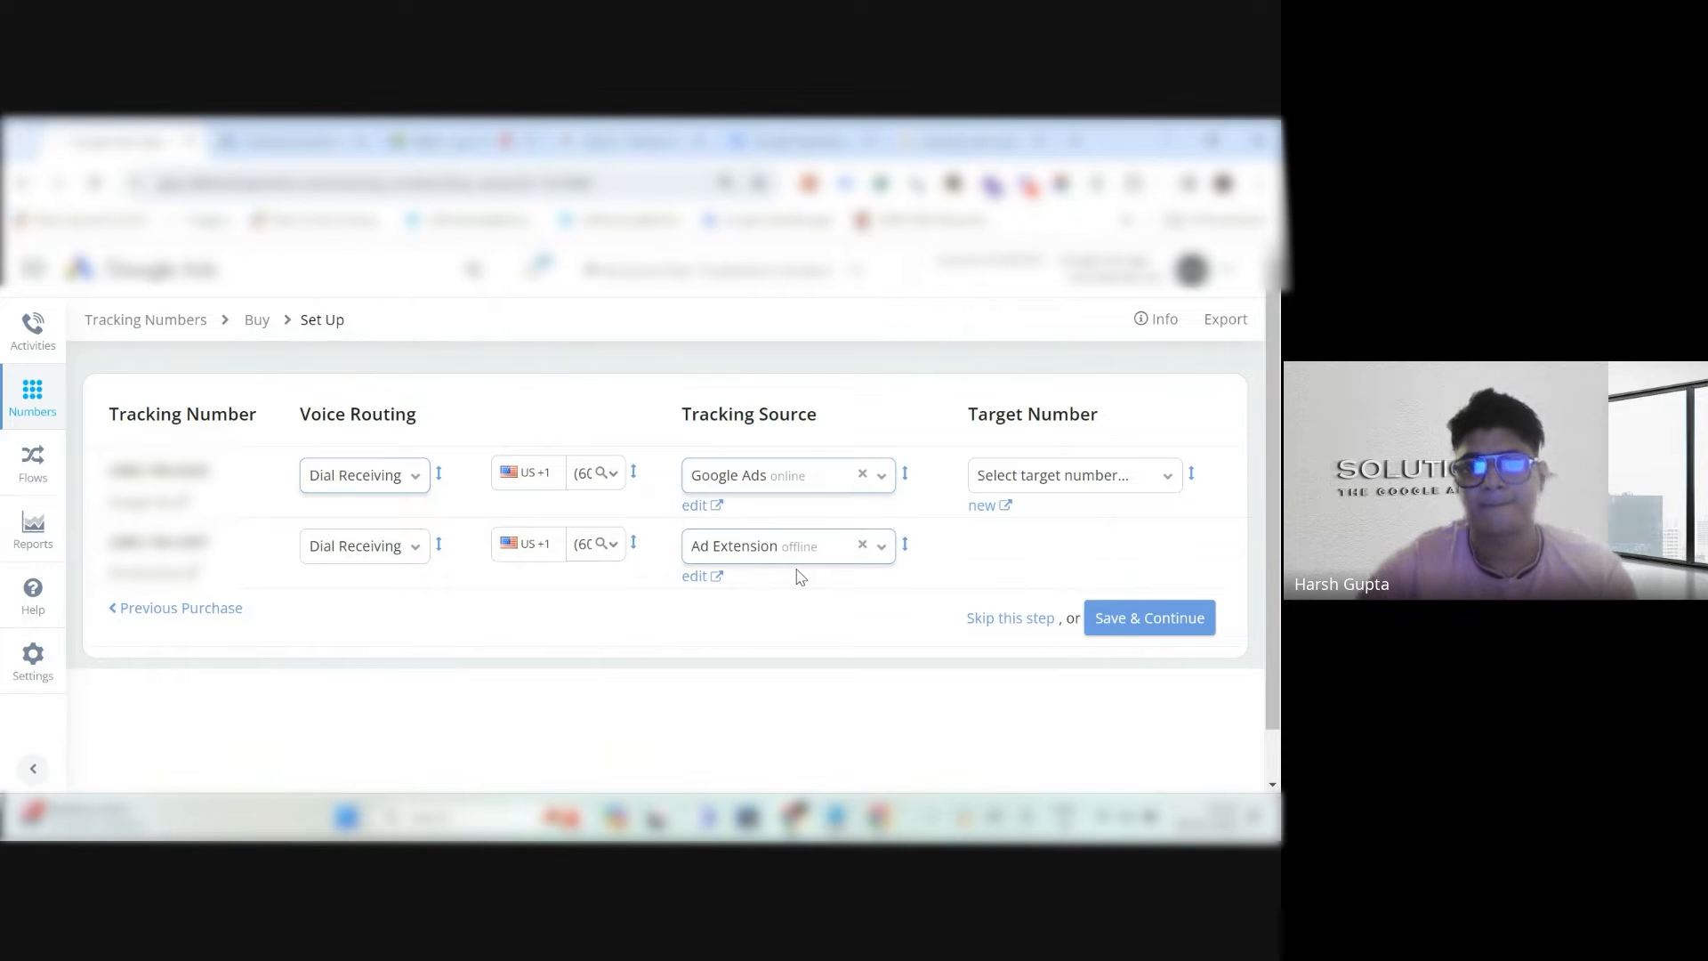
# Start a new target number for the Google Ads tracking number and enter the clinic's phone number as the target.
pyautogui.click(1156, 489)
pyautogui.click(1060, 539)
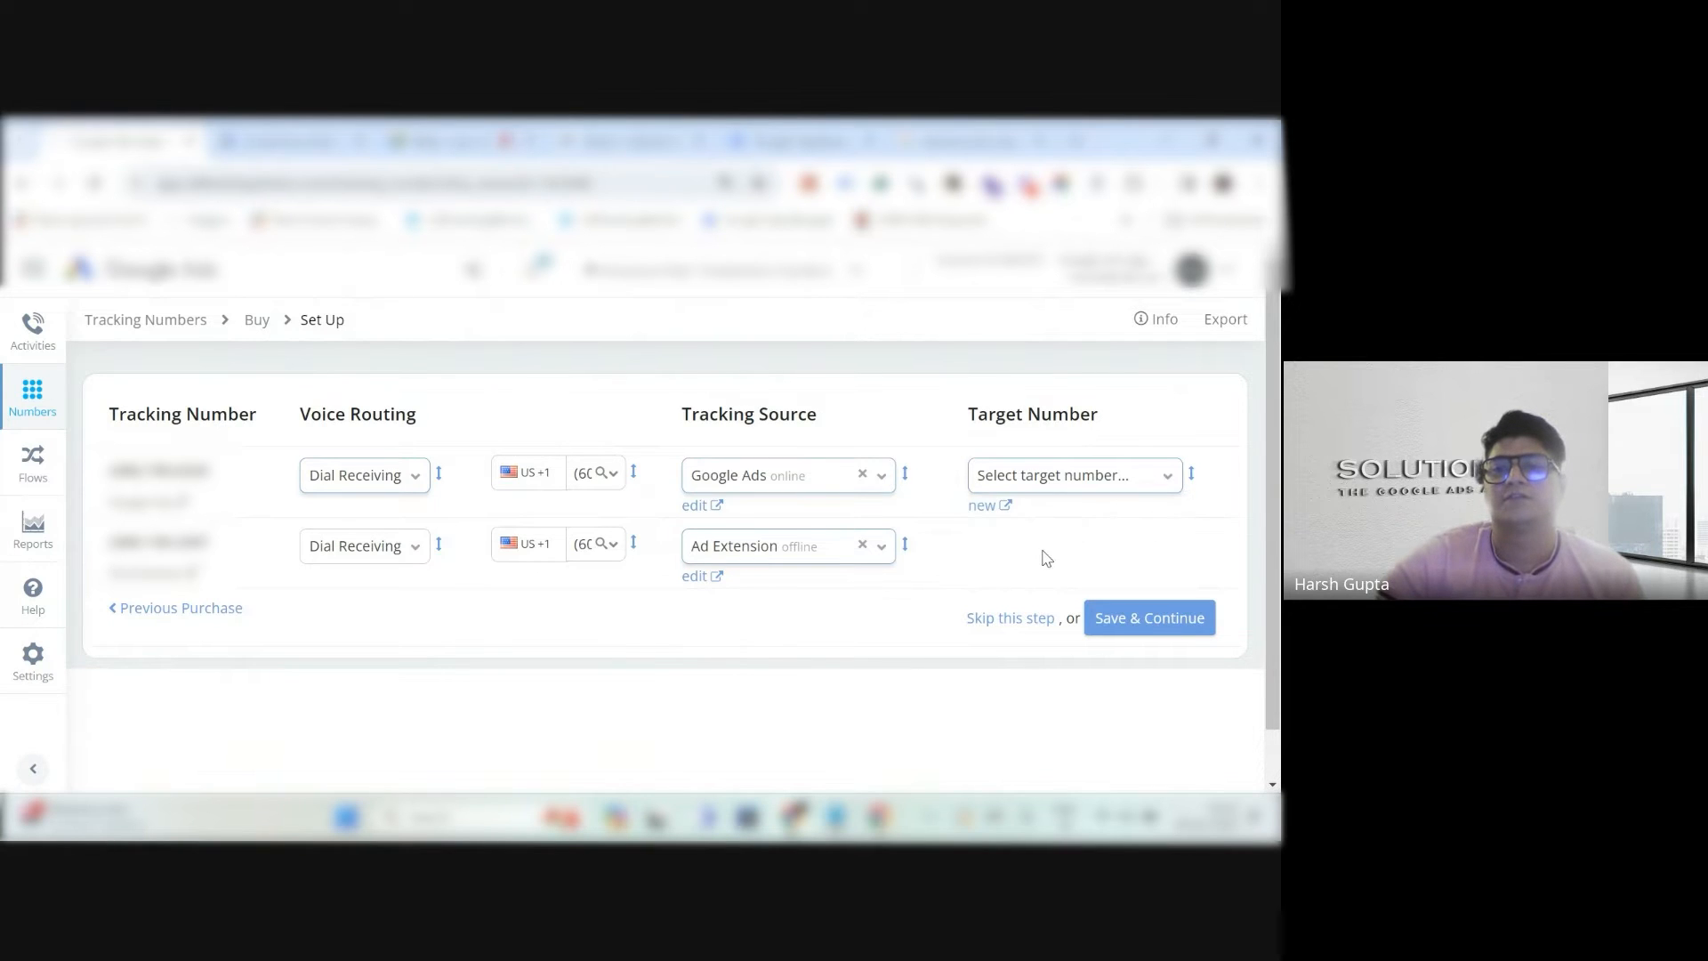
pyautogui.click(993, 505)
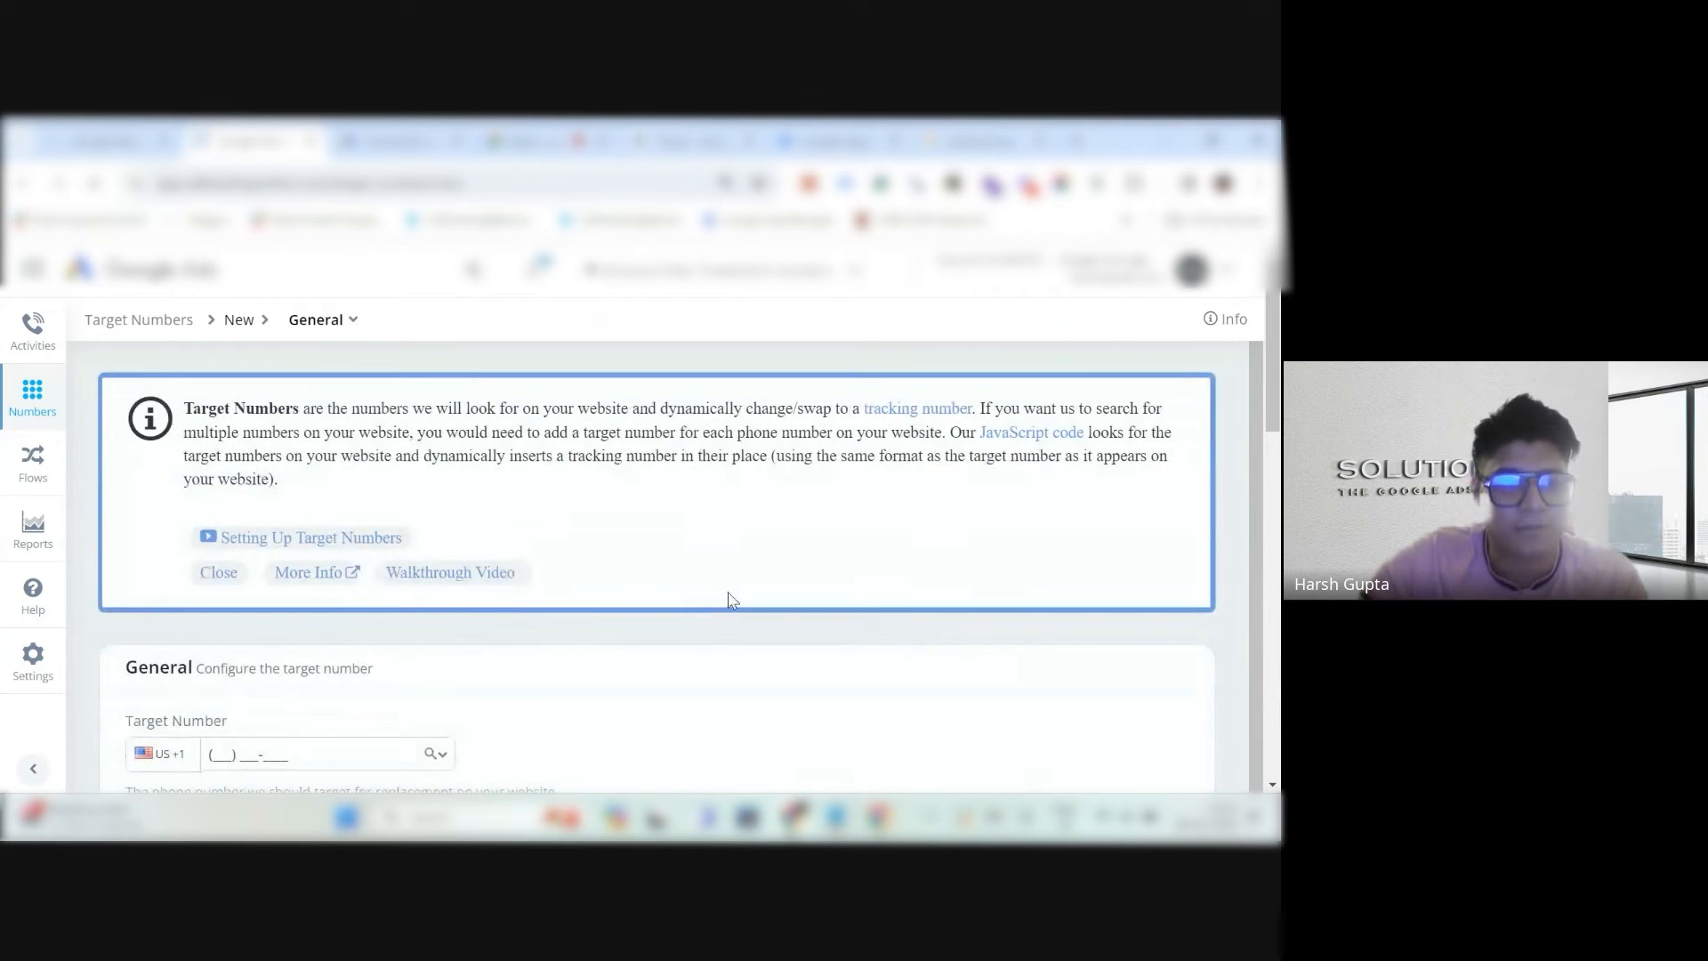
pyautogui.scroll(-1, 733, 599)
pyautogui.scroll(-2, 299, 658)
pyautogui.scroll(-1, 300, 658)
pyautogui.click(312, 528)
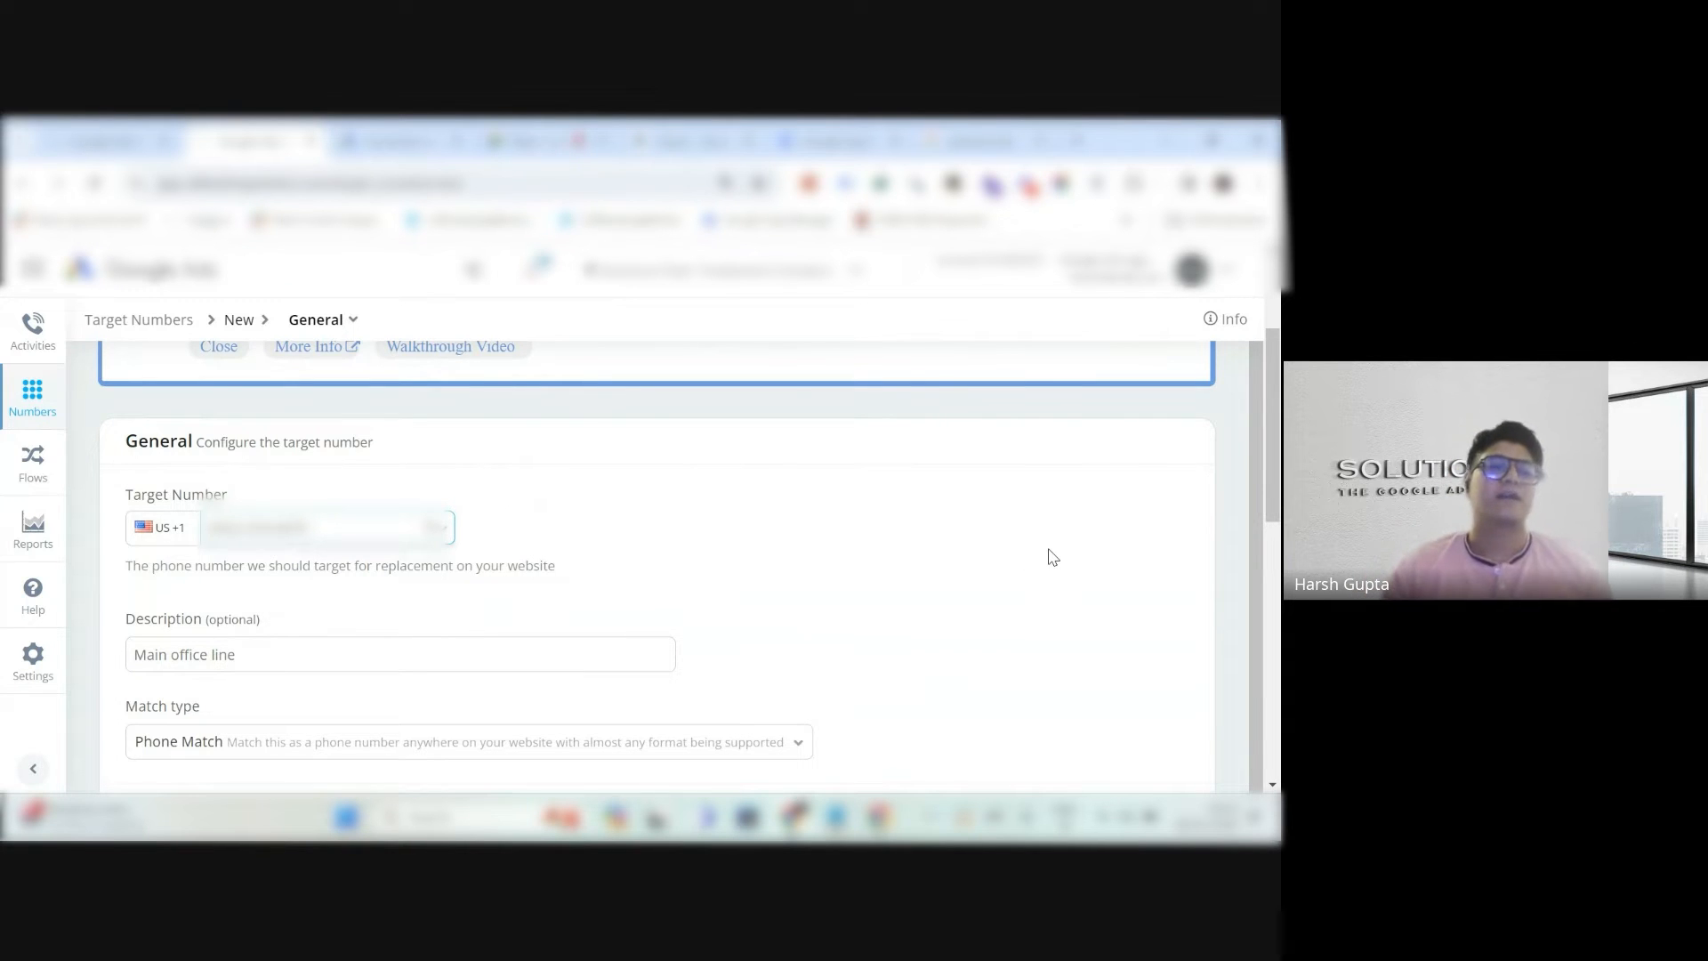
# Assign both purchased tracking numbers to the new target number and save it.
pyautogui.scroll(-4, 1048, 565)
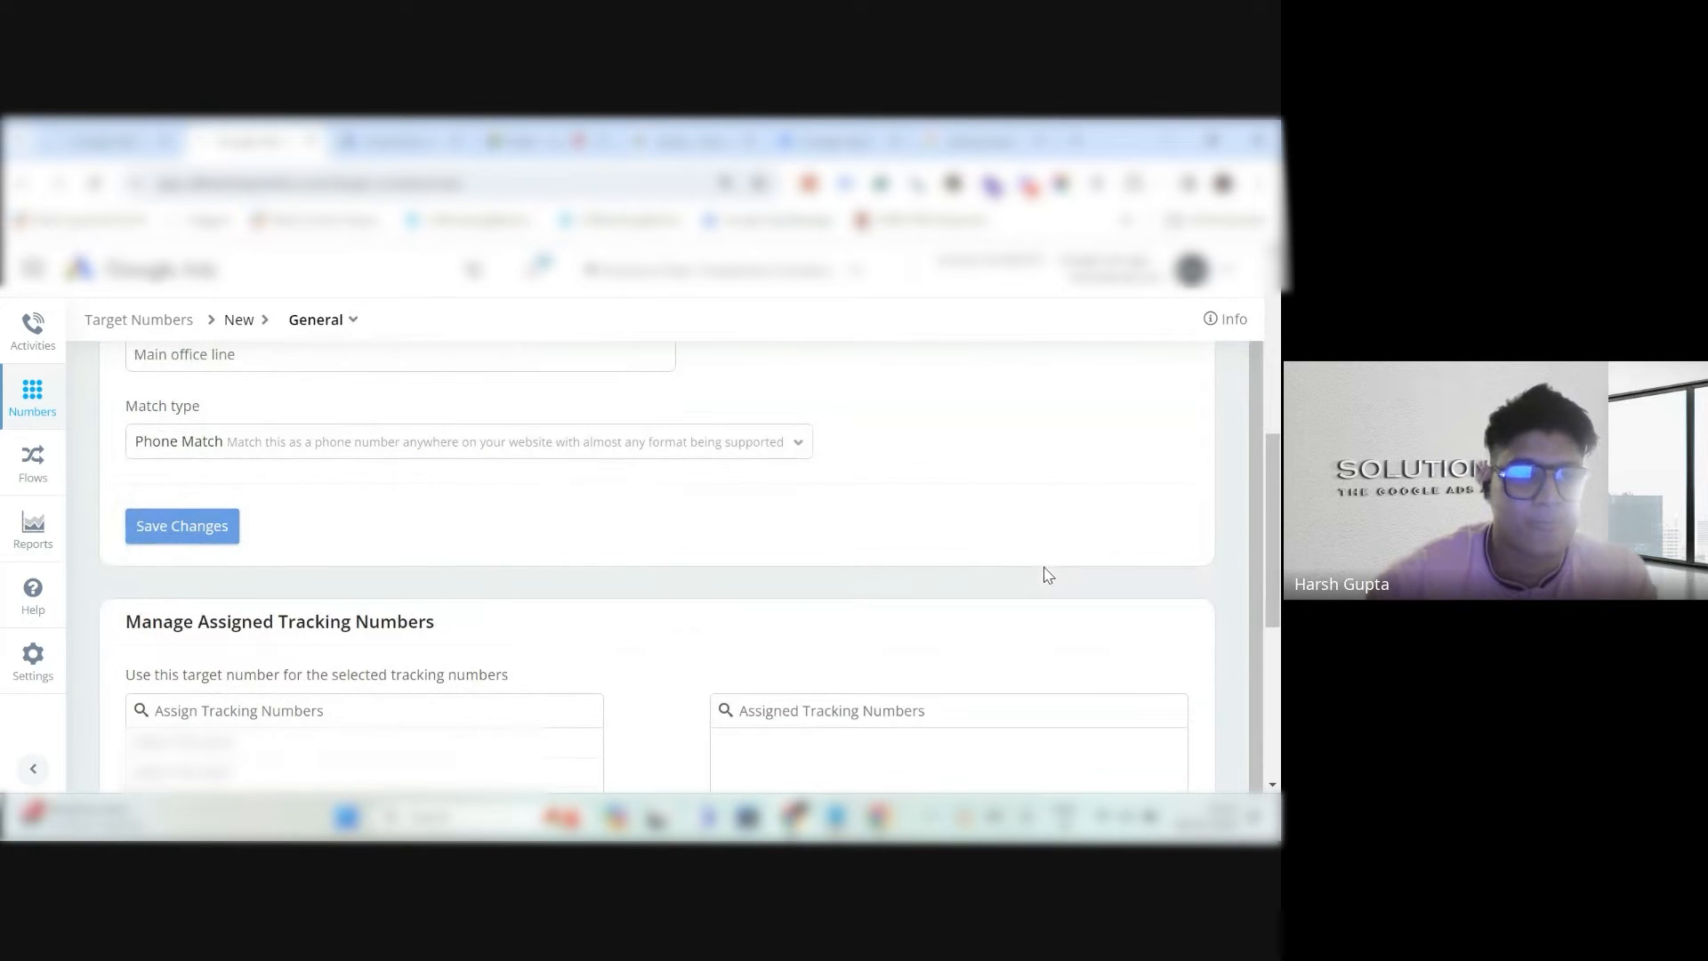
pyautogui.scroll(-2, 229, 566)
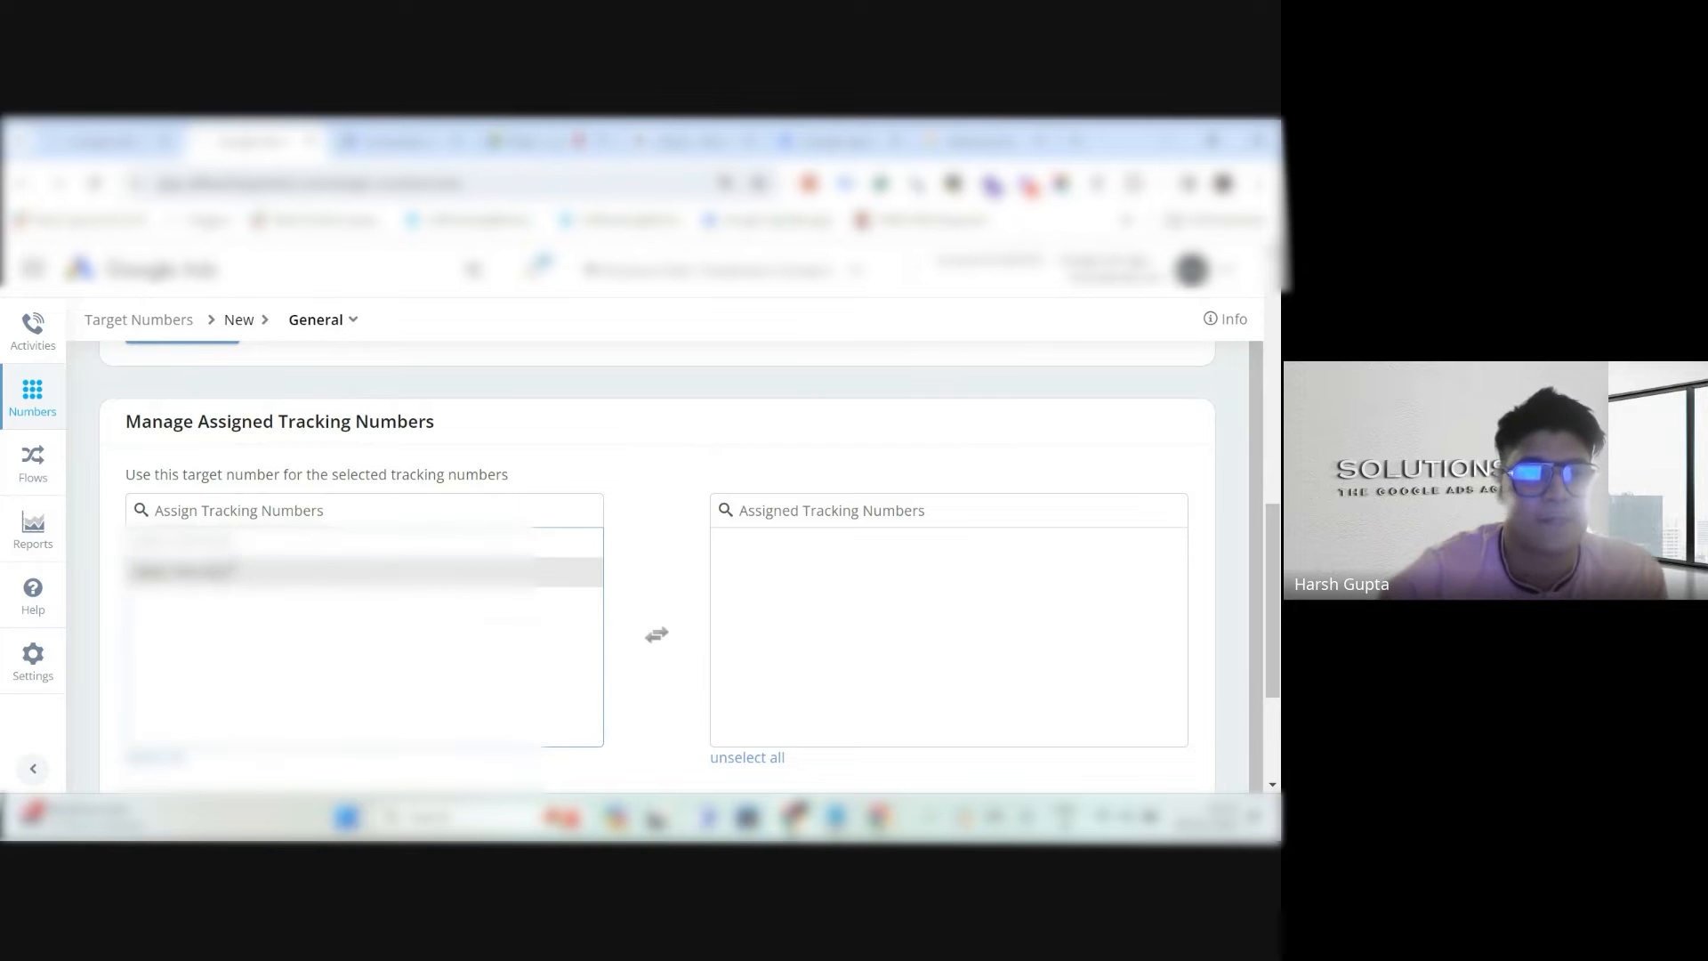
pyautogui.click(223, 567)
pyautogui.click(427, 543)
pyautogui.scroll(-3, 496, 526)
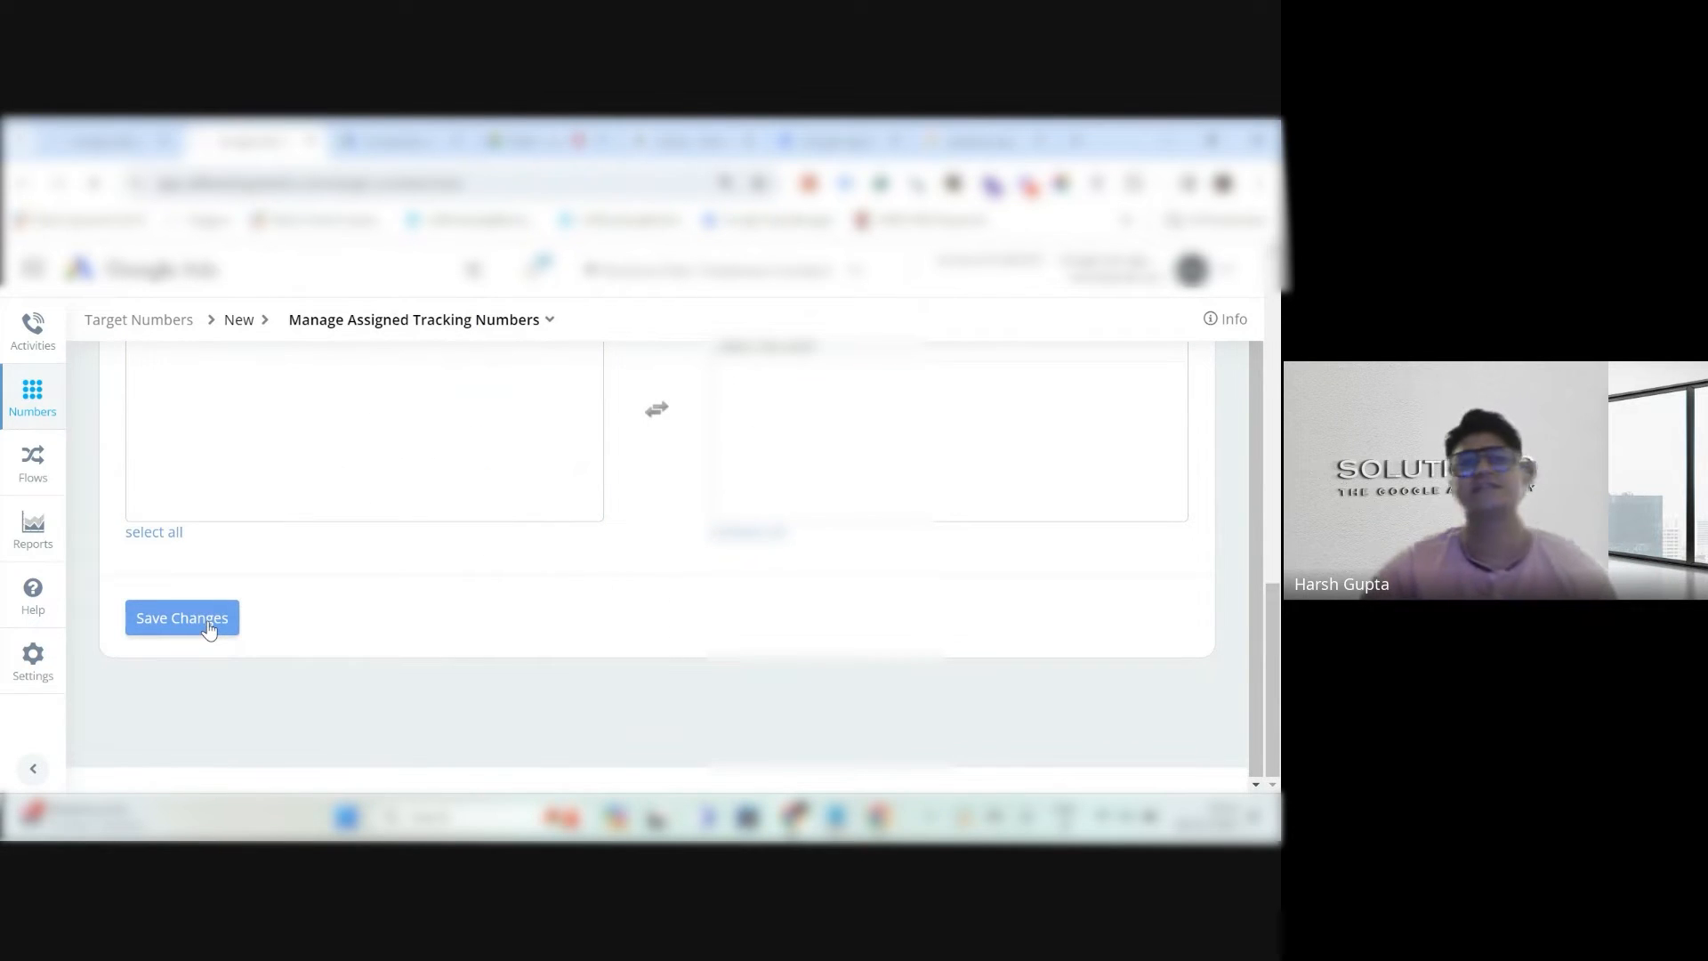
pyautogui.click(184, 618)
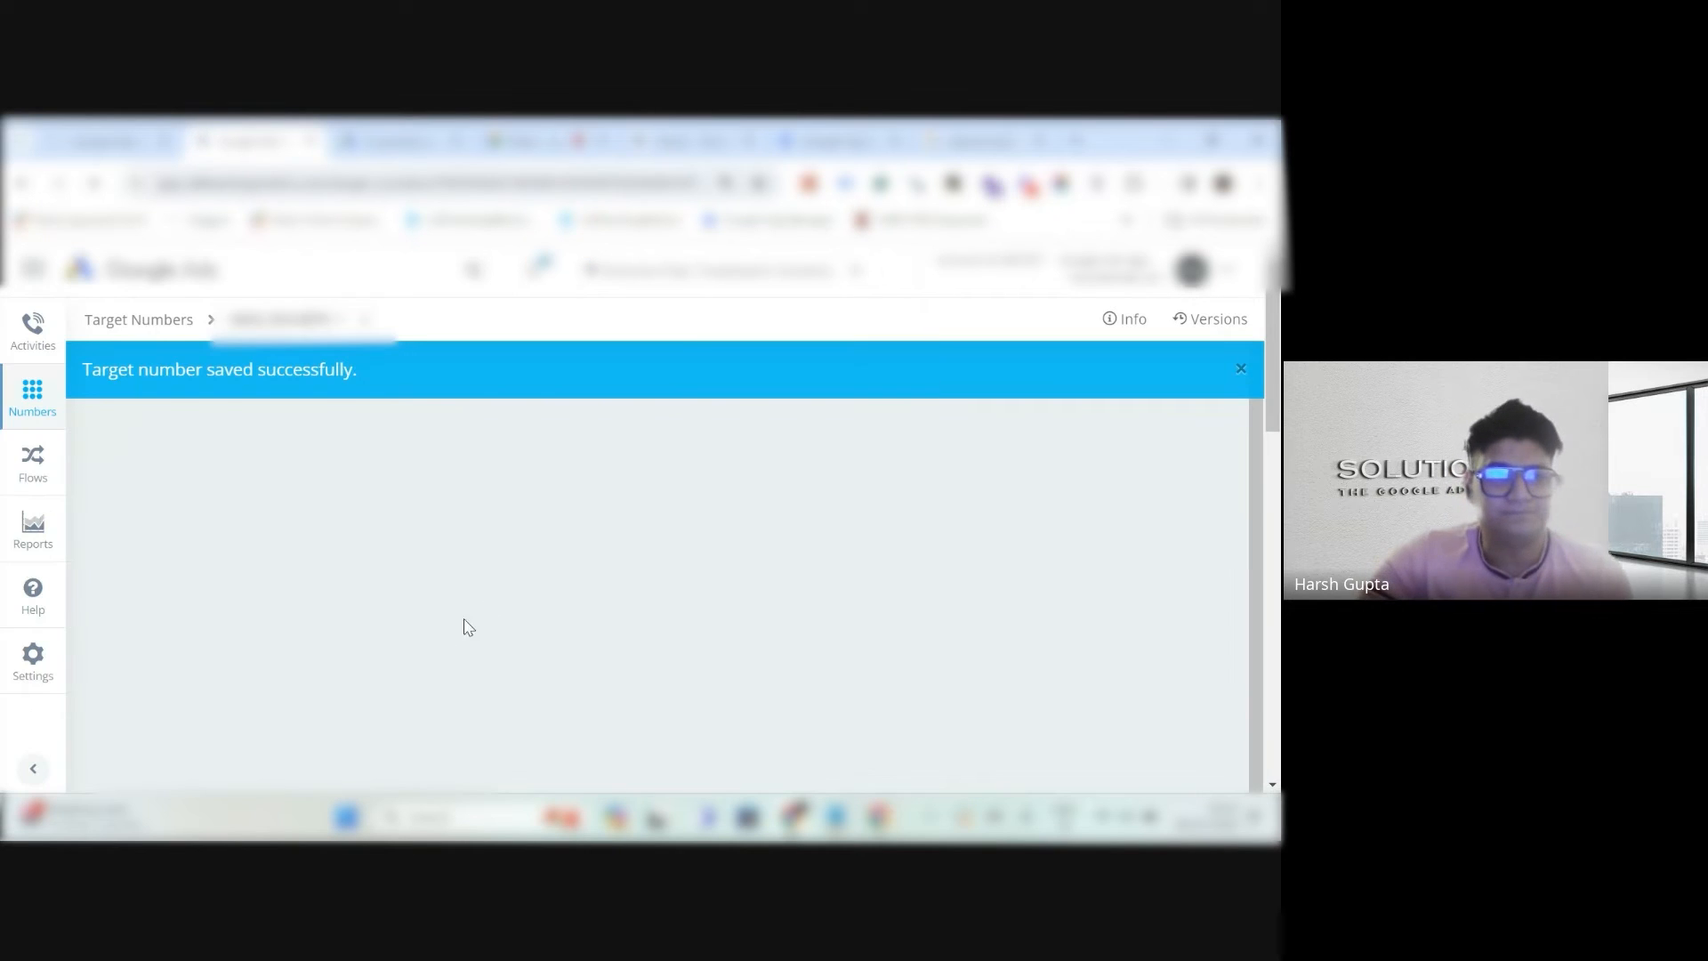
# Go back to the tracking numbers list and reopen the incomplete number setup for the purchased numbers.
pyautogui.scroll(-5, 700, 594)
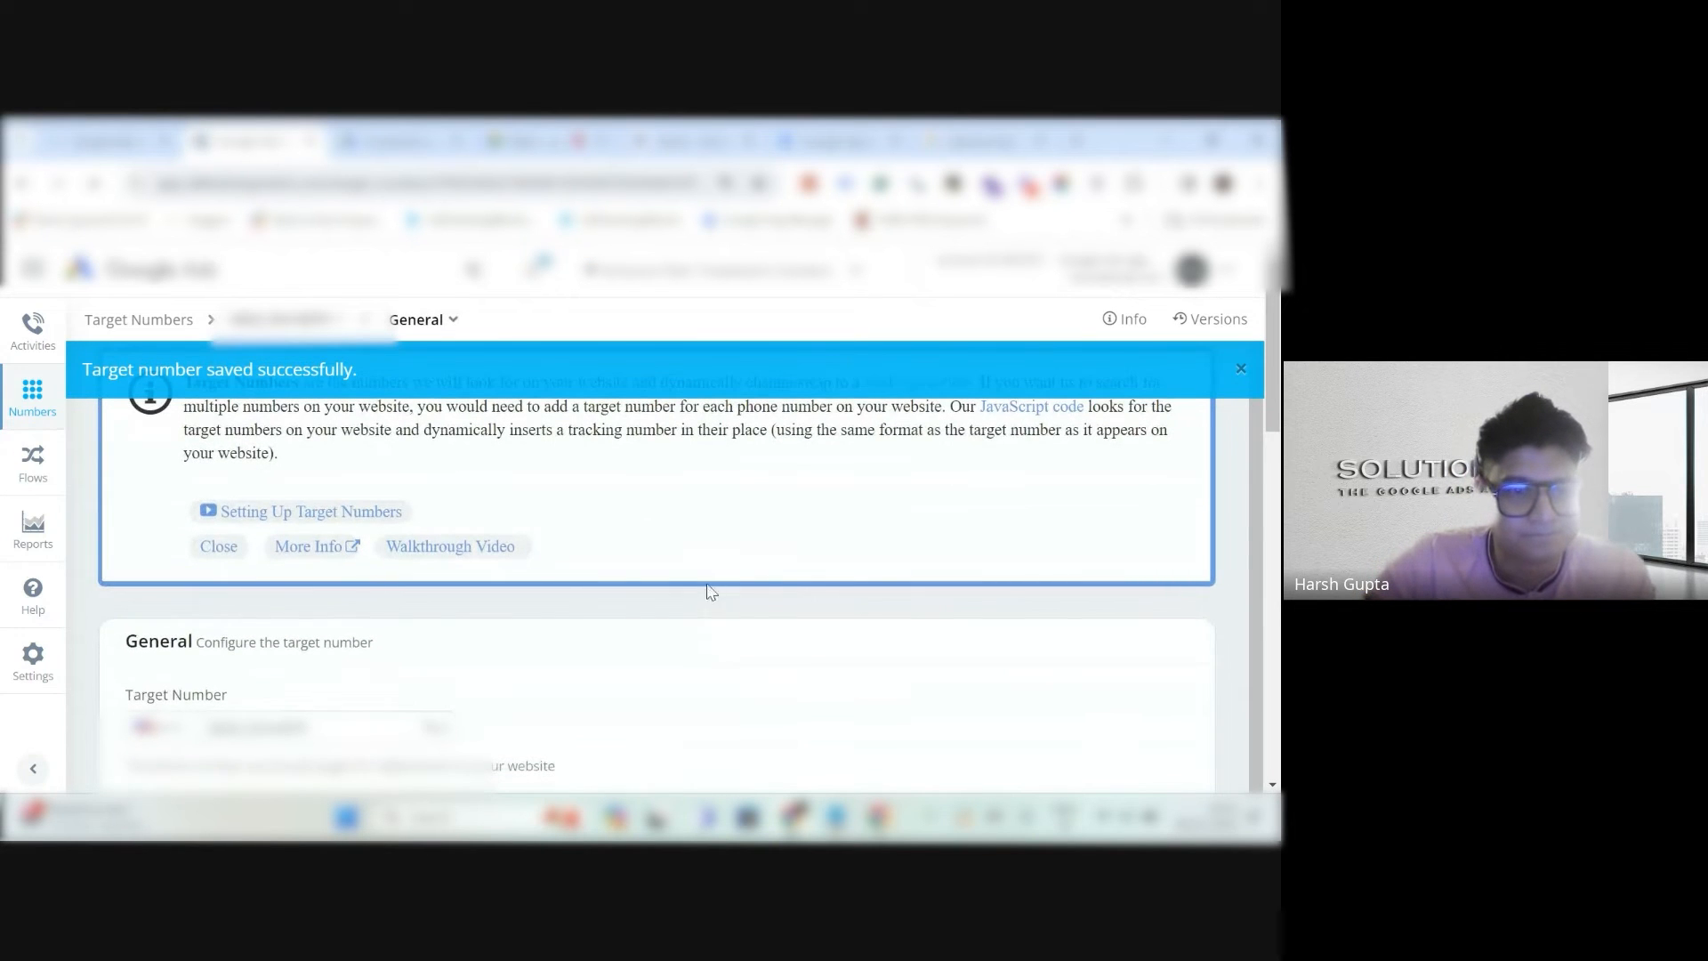
pyautogui.scroll(-5, 745, 568)
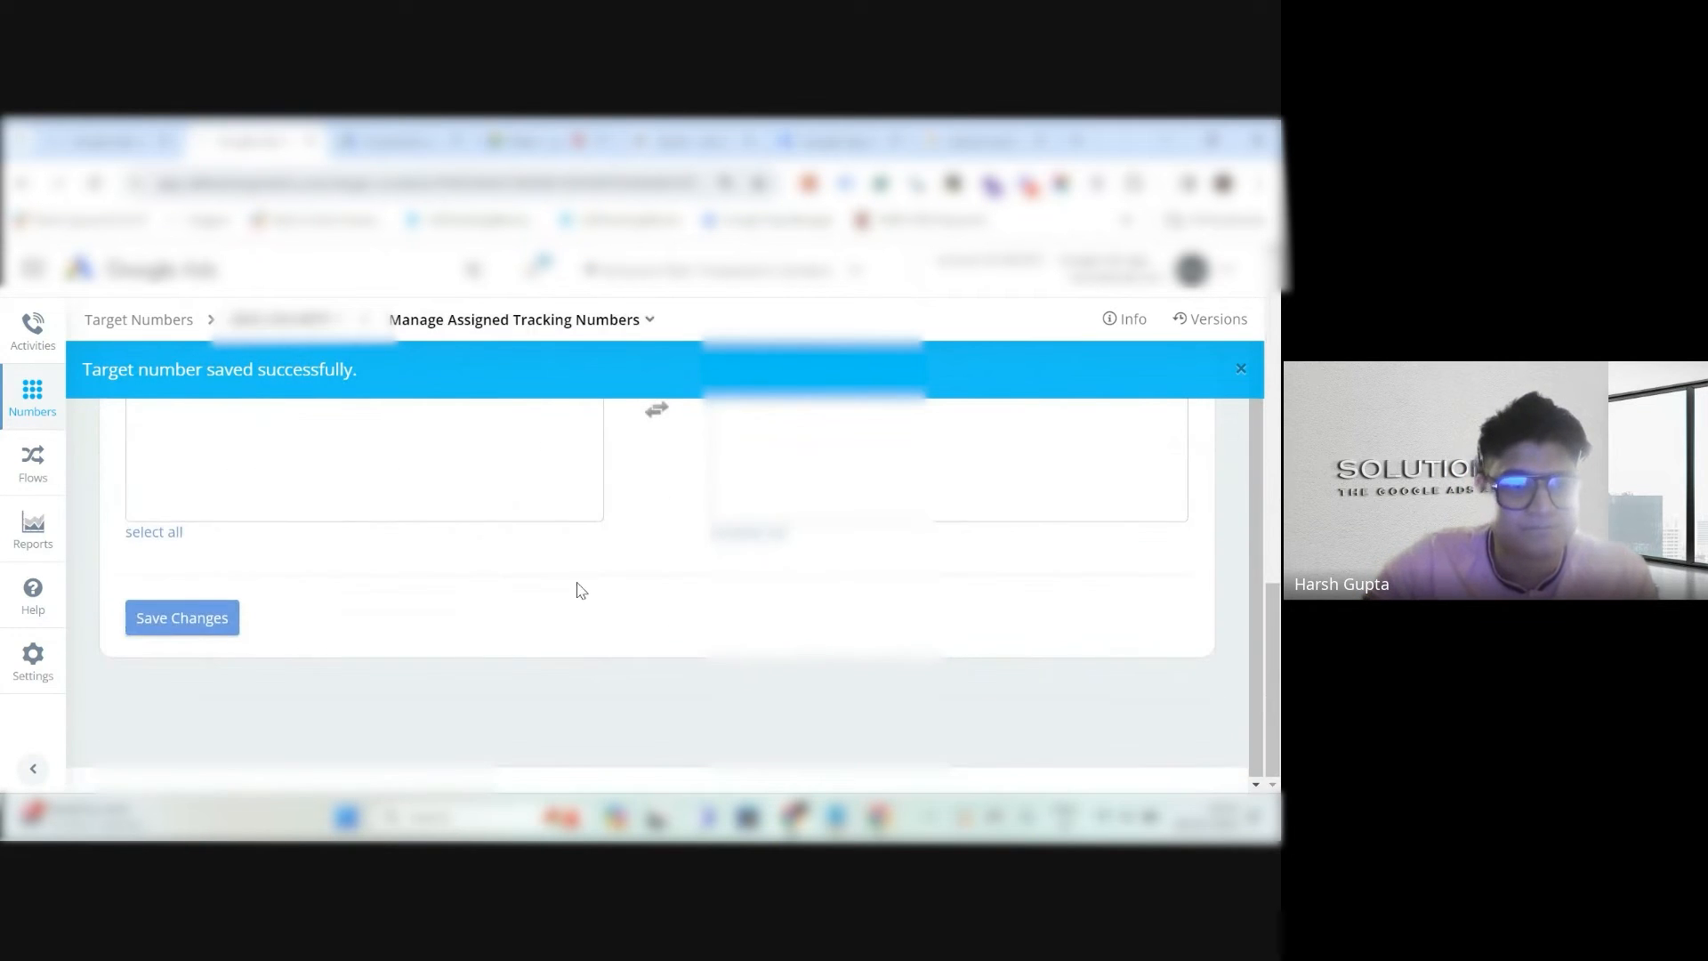
pyautogui.click(32, 411)
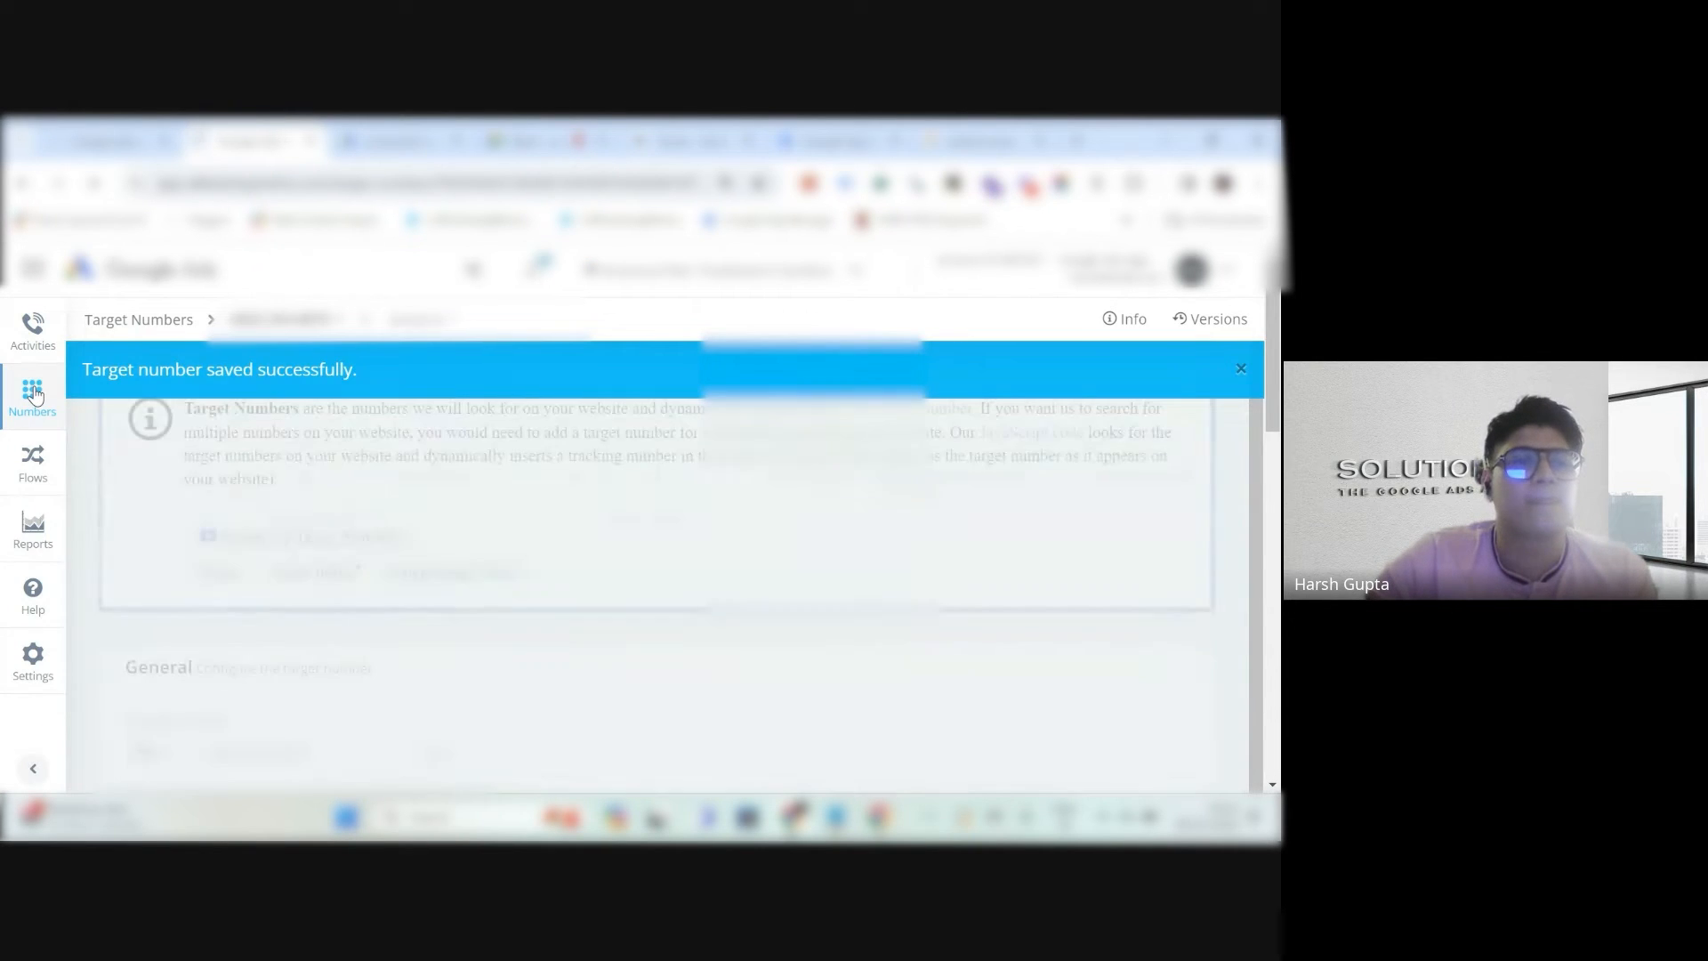
pyautogui.click(33, 396)
pyautogui.click(192, 482)
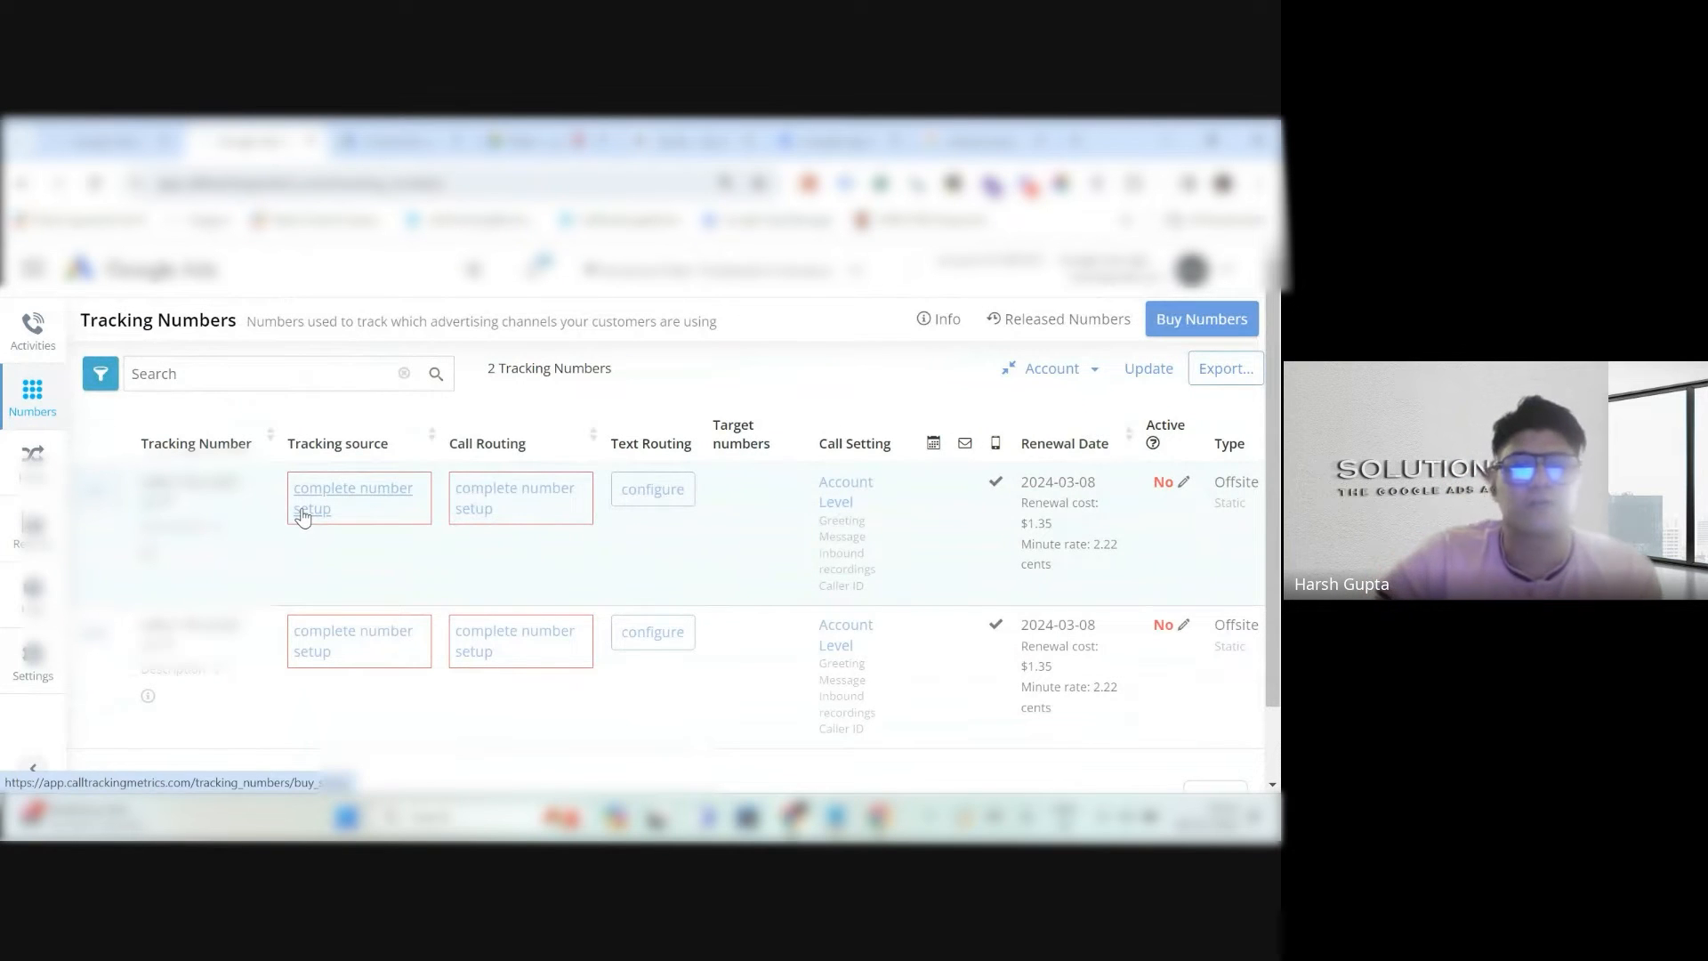
pyautogui.click(302, 514)
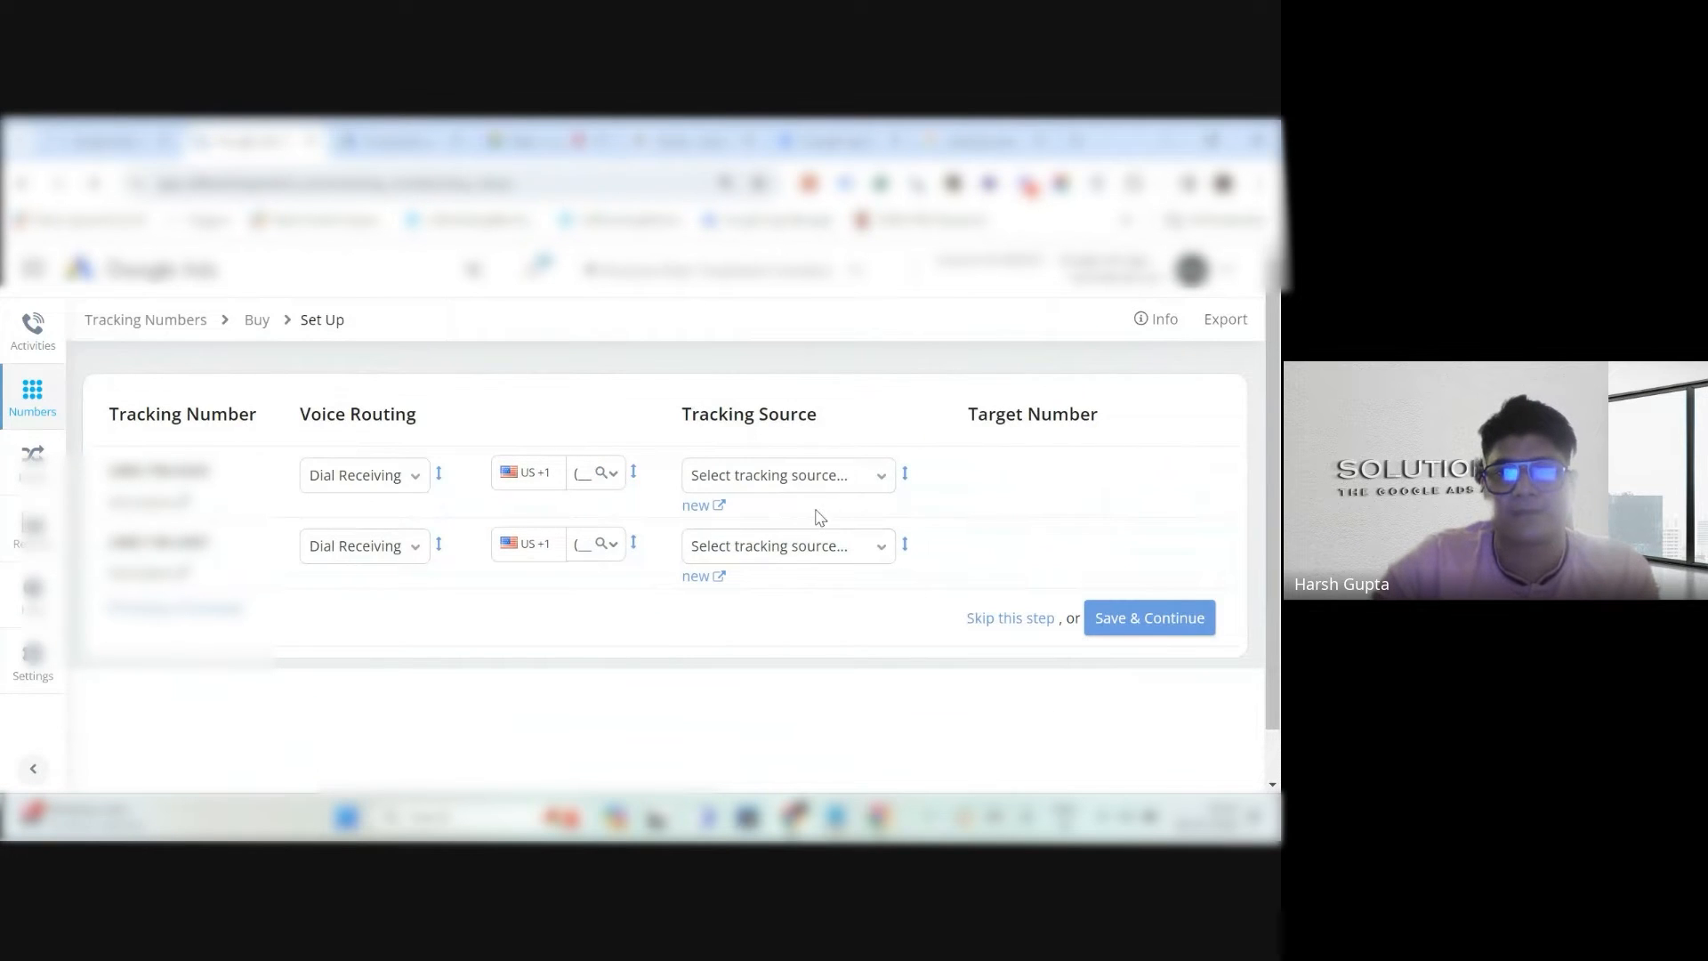
# Paste the clinic's phone number as the dial receiving number for both tracking numbers.
pyautogui.click(588, 472)
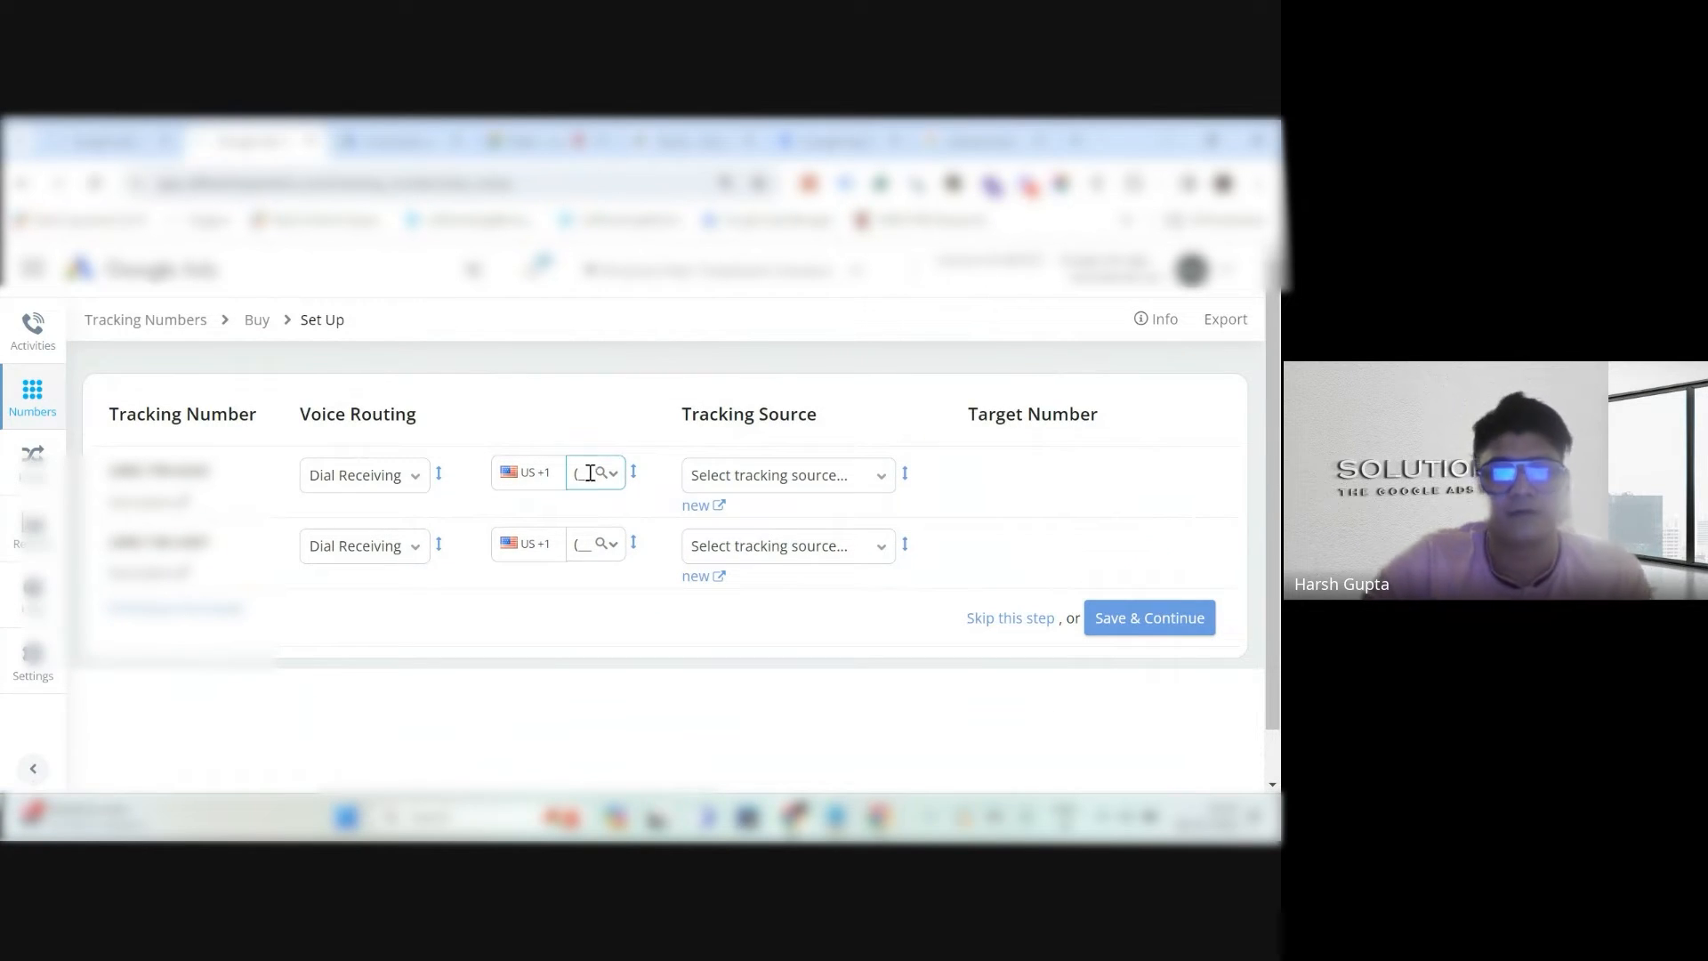
pyautogui.hotkey('ctrl', 'v')
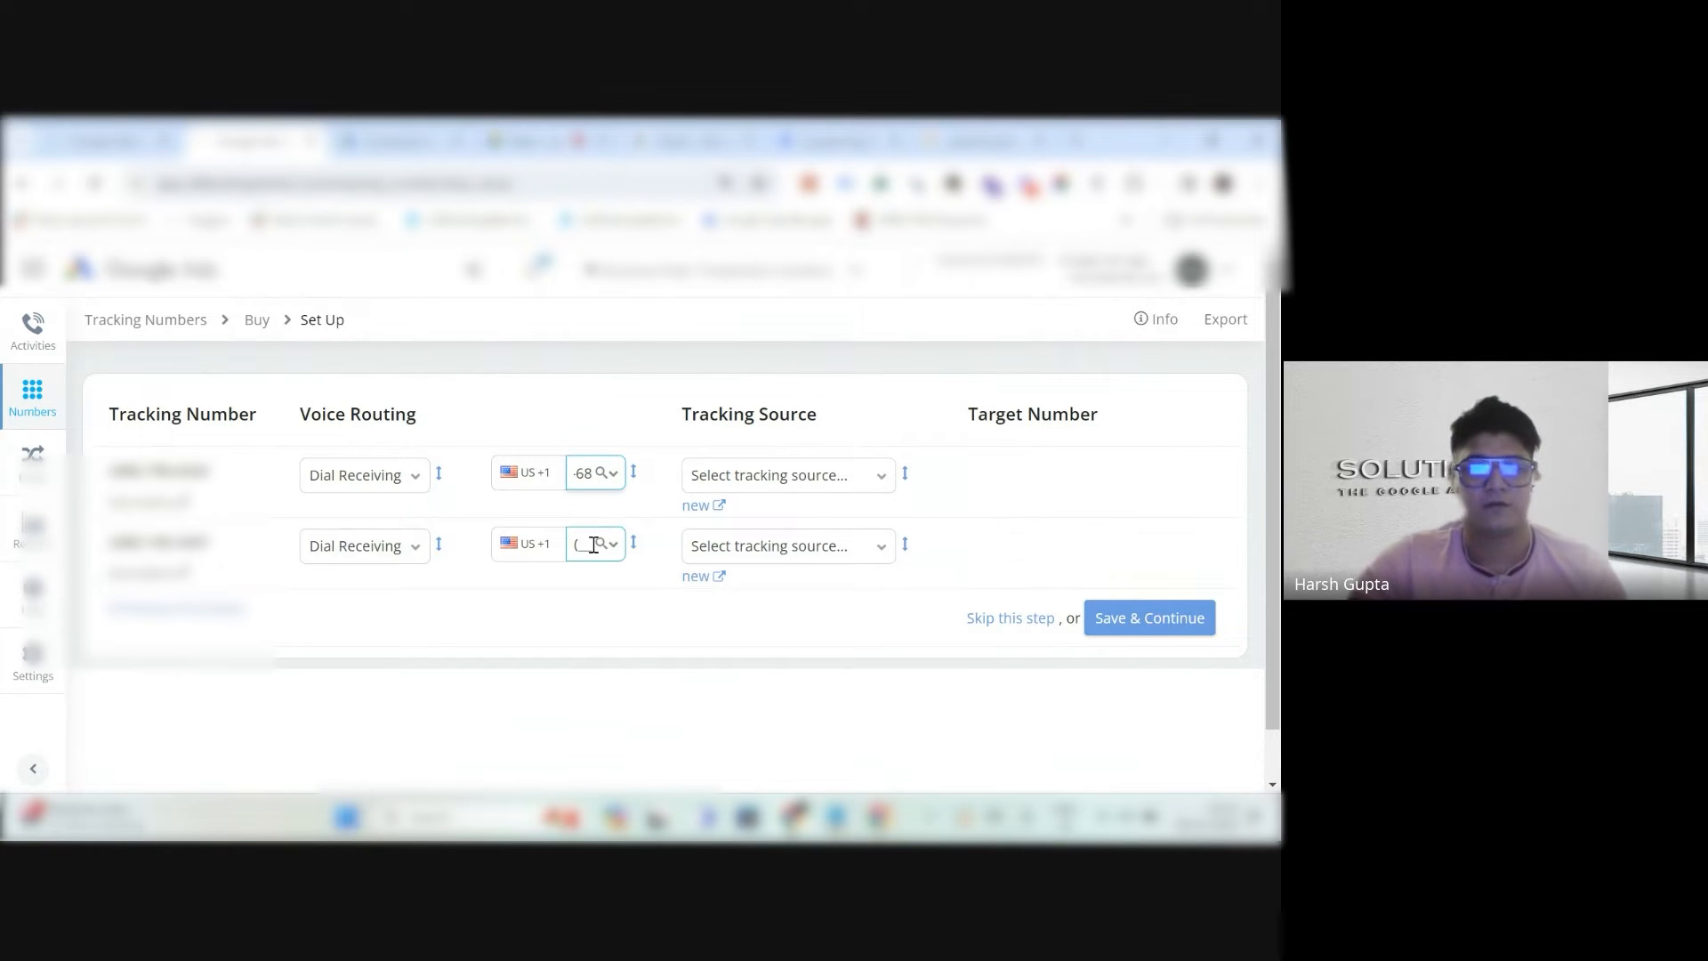
pyautogui.click(592, 545)
pyautogui.hotkey('ctrl', 'v')
# Set the tracking source to Google Ads for the first number and Ad Extension for the second.
pyautogui.click(850, 492)
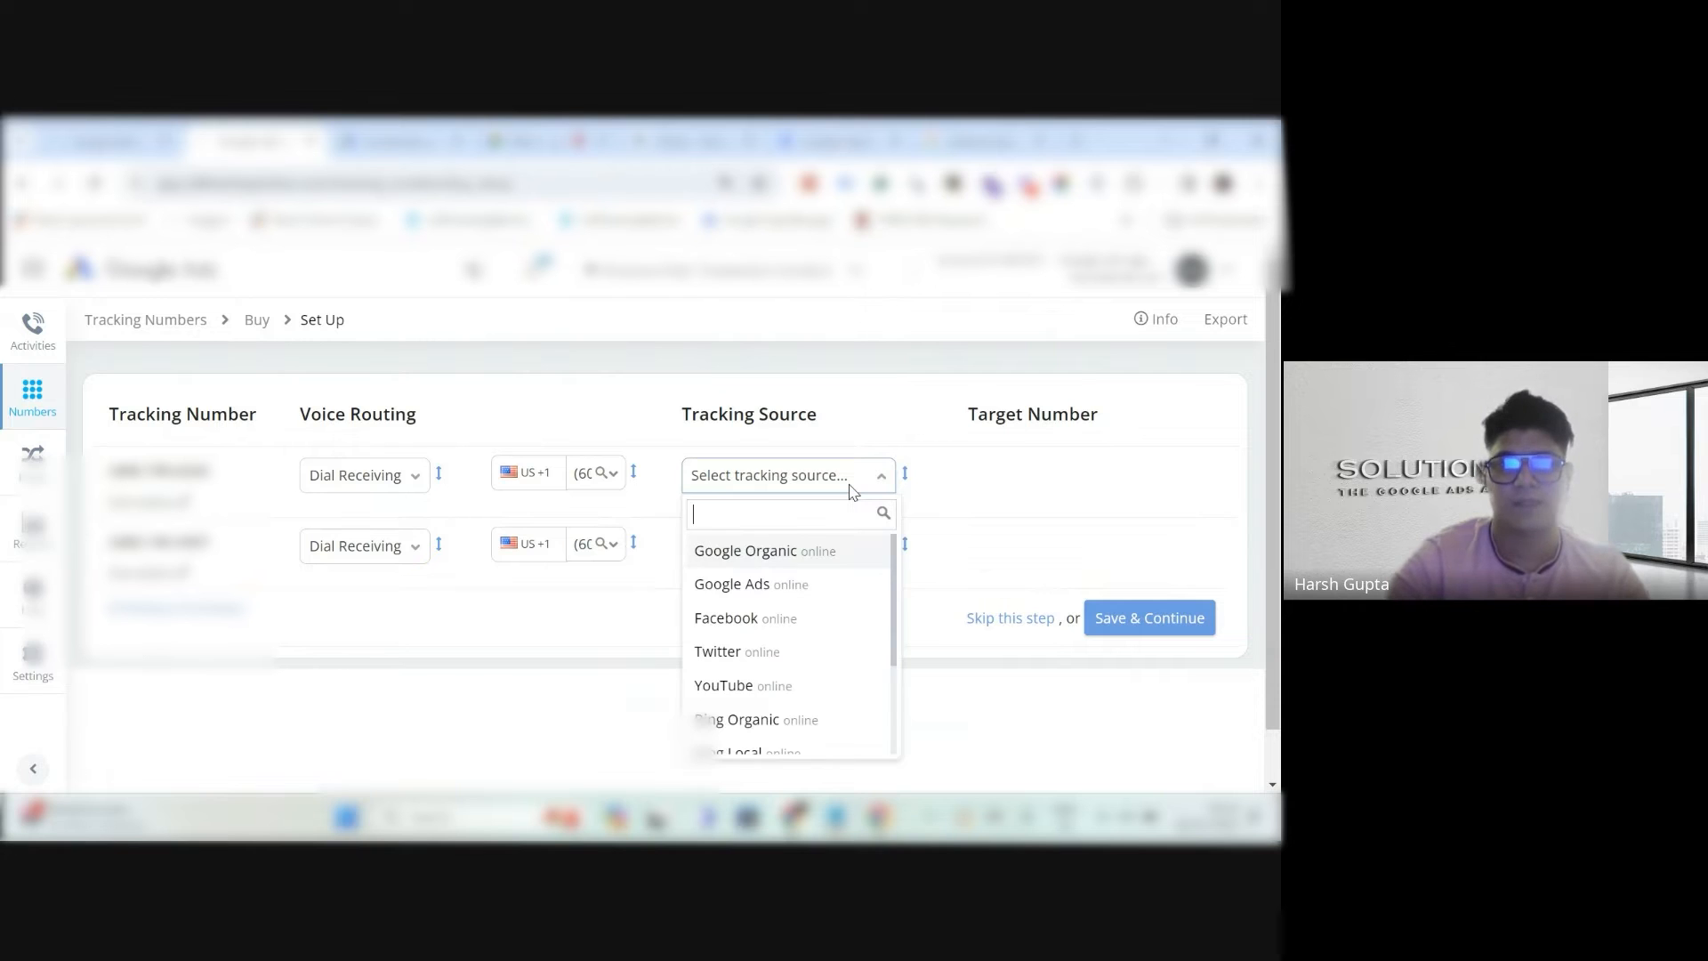
pyautogui.click(792, 581)
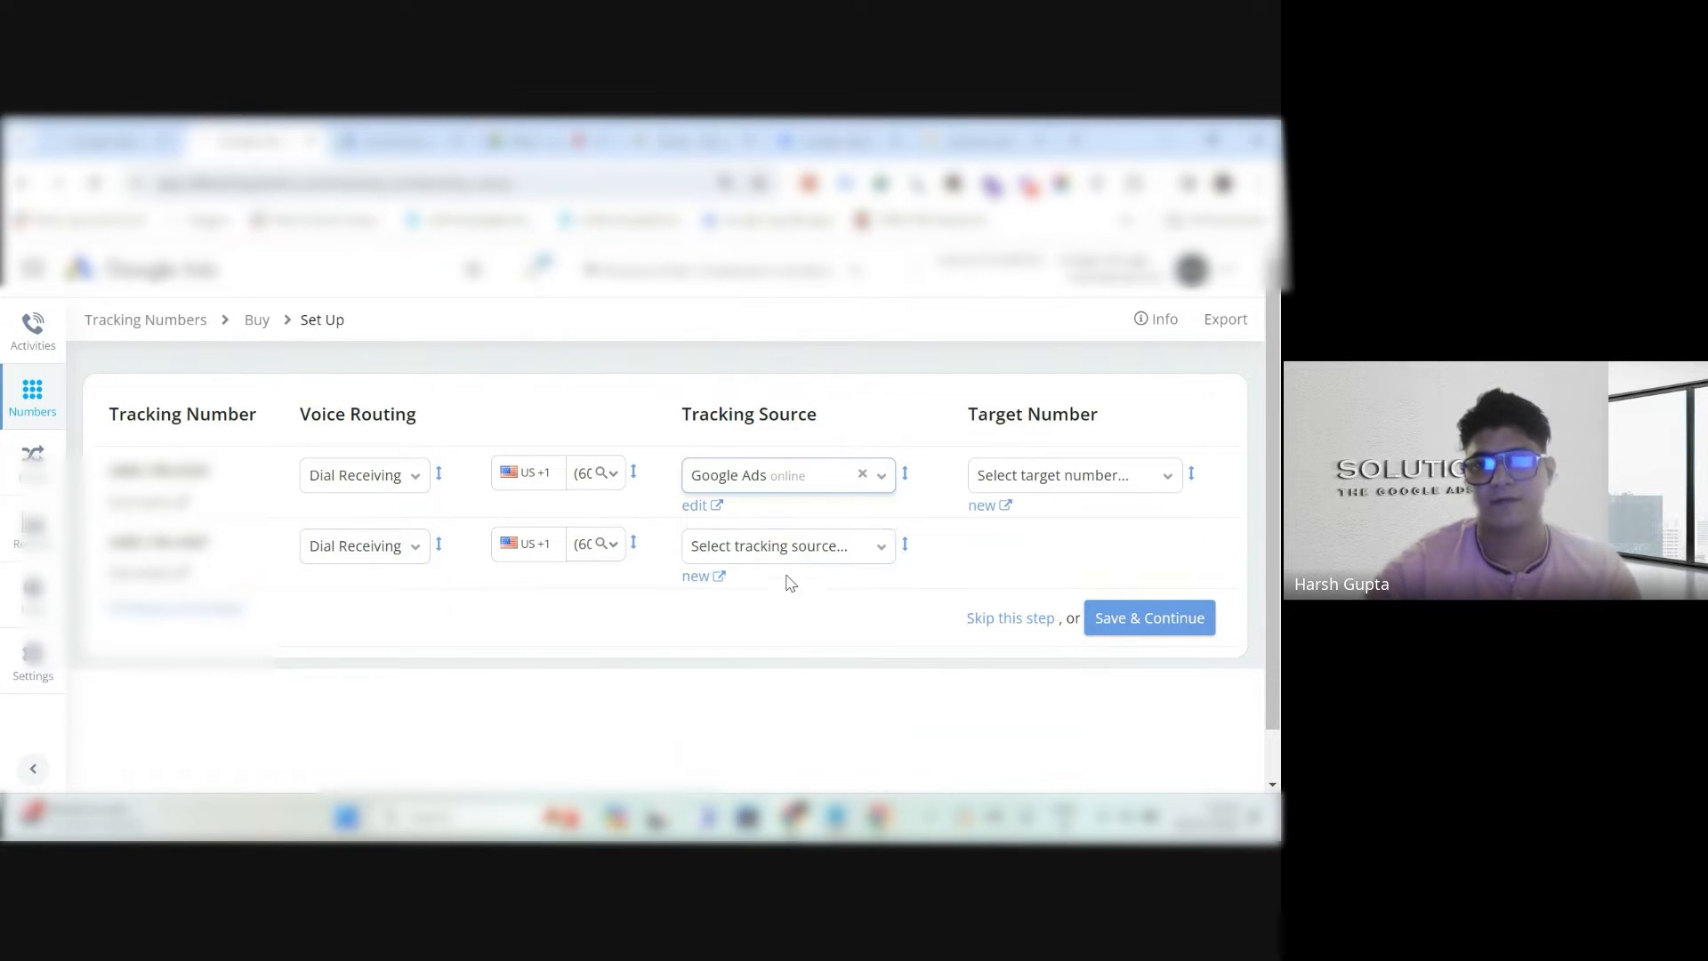
pyautogui.click(770, 549)
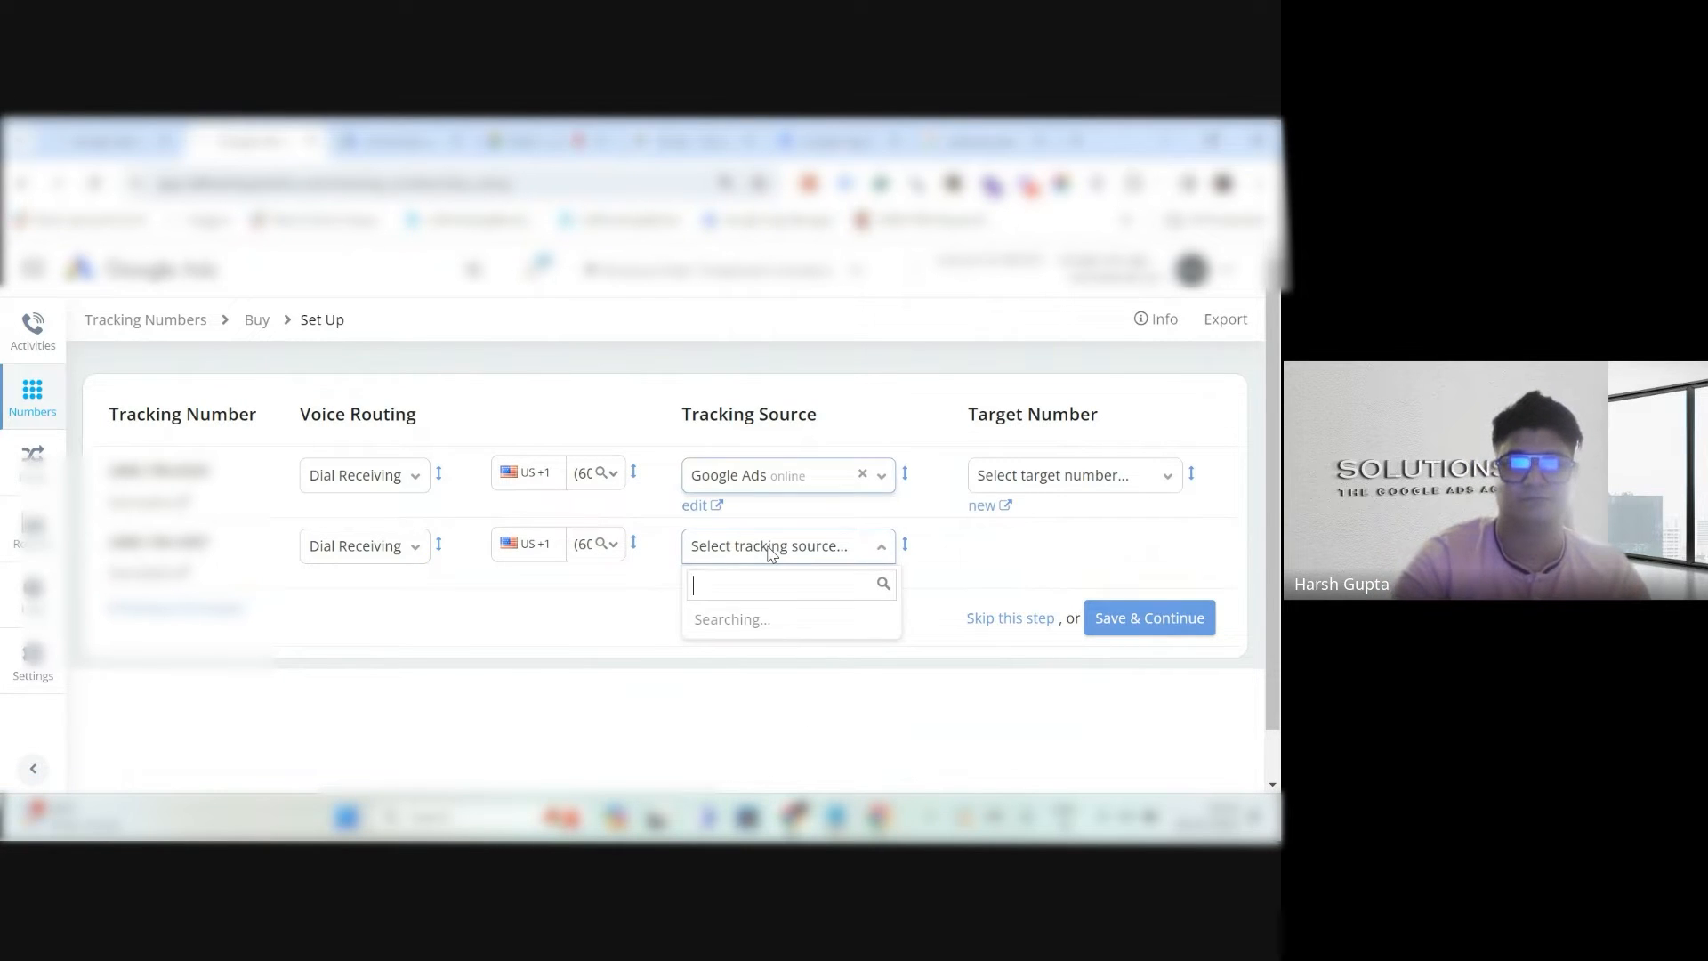
pyautogui.write('Ad')
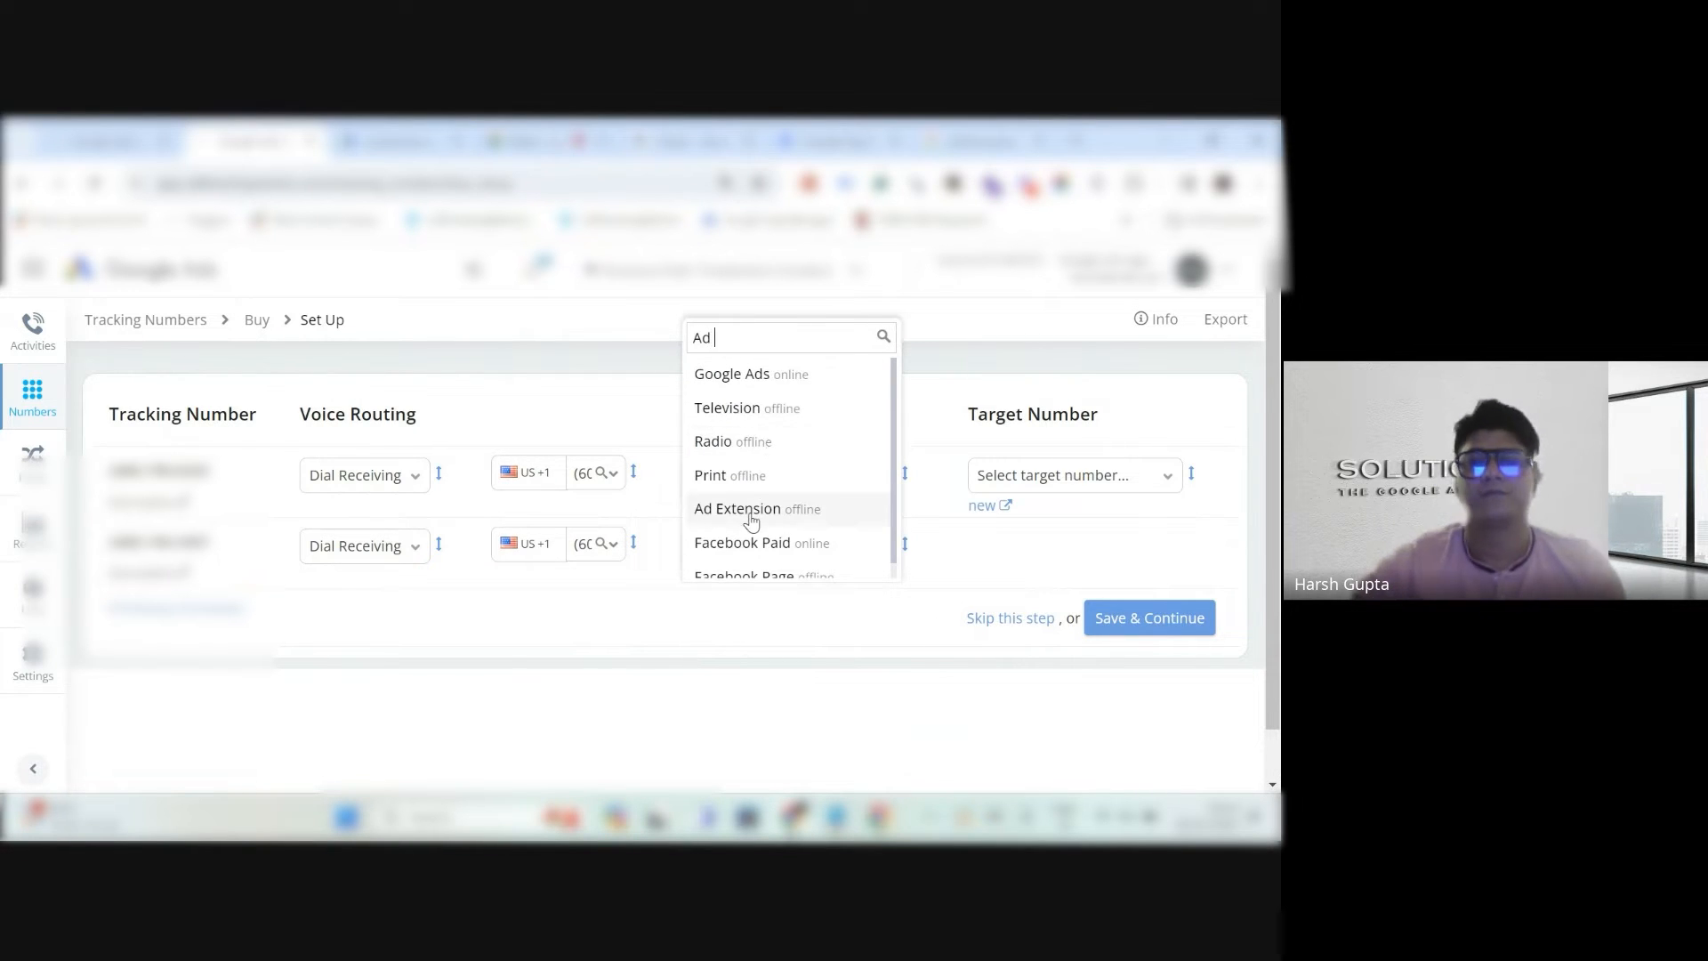
pyautogui.click(752, 506)
# Select the clinic's phone number as the Google Ads number's target number, and save the set-up.
pyautogui.click(1164, 478)
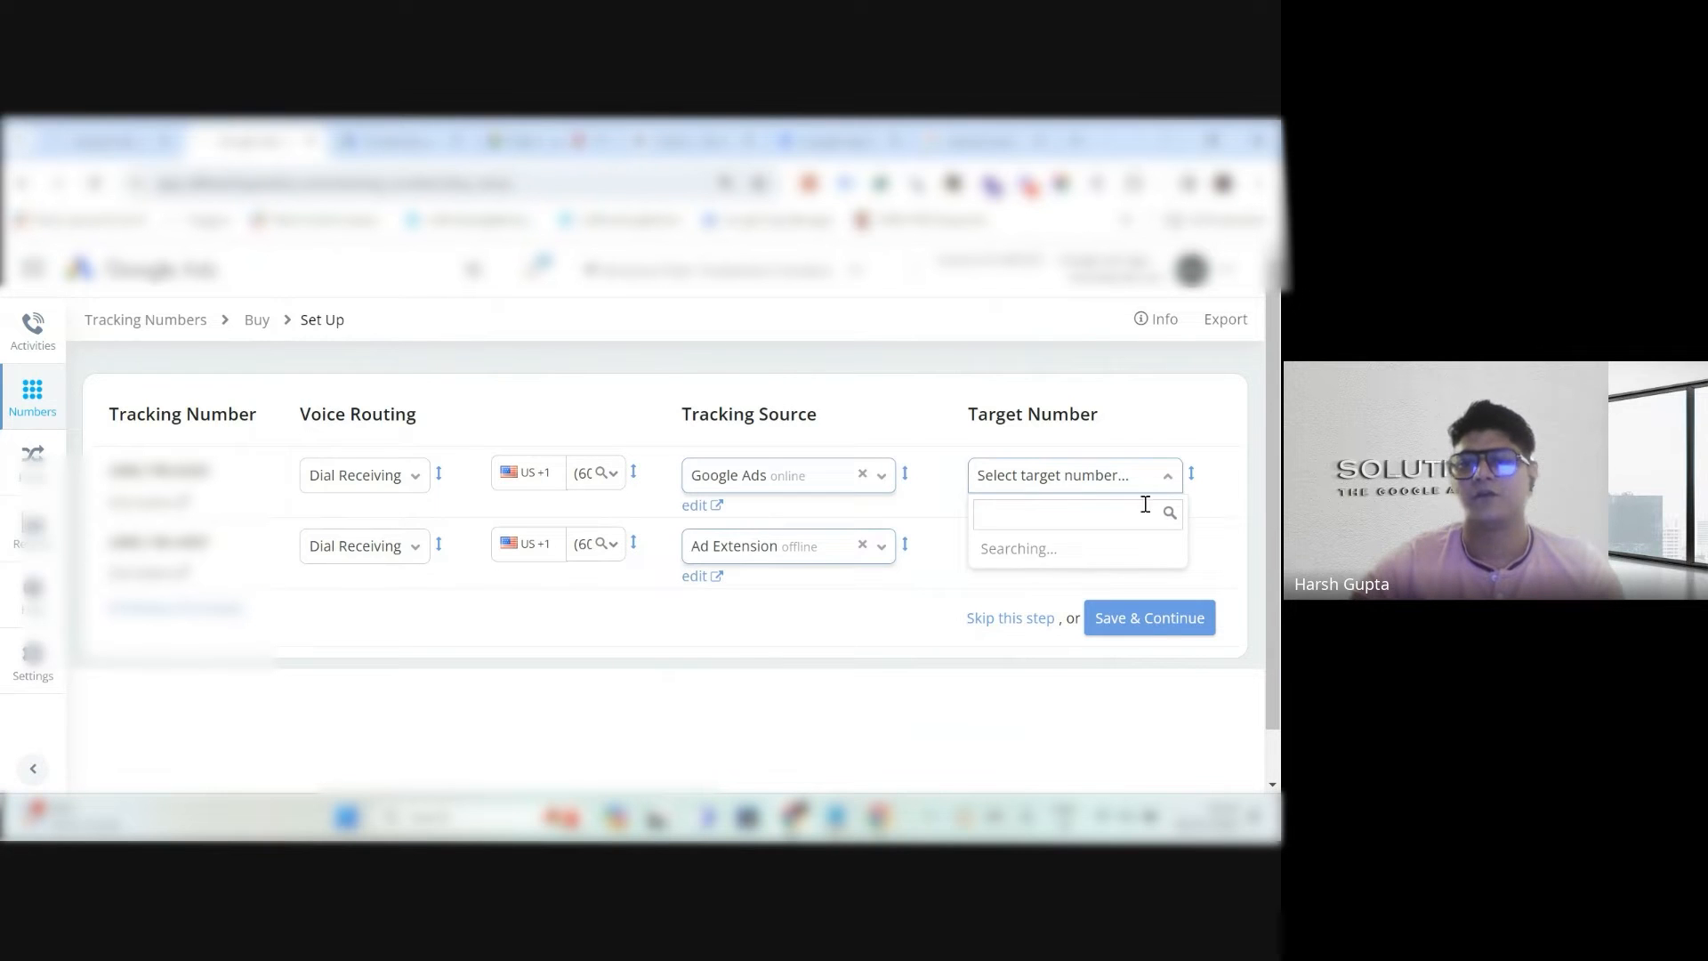
pyautogui.click(1090, 564)
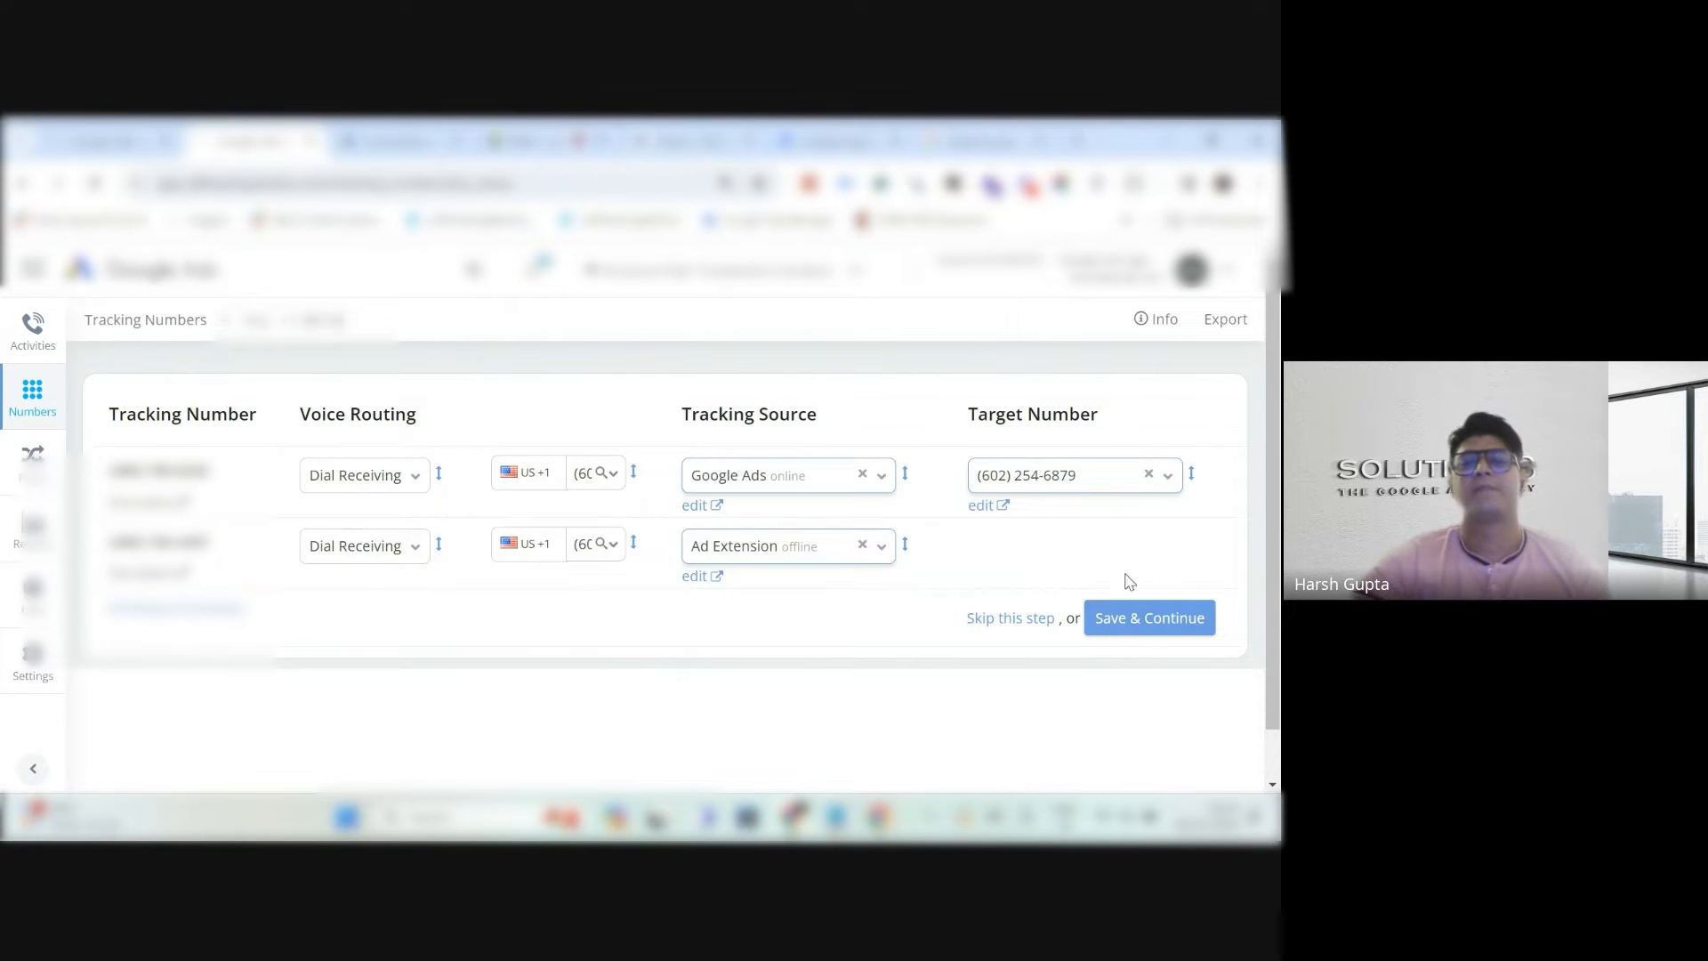
pyautogui.click(1136, 628)
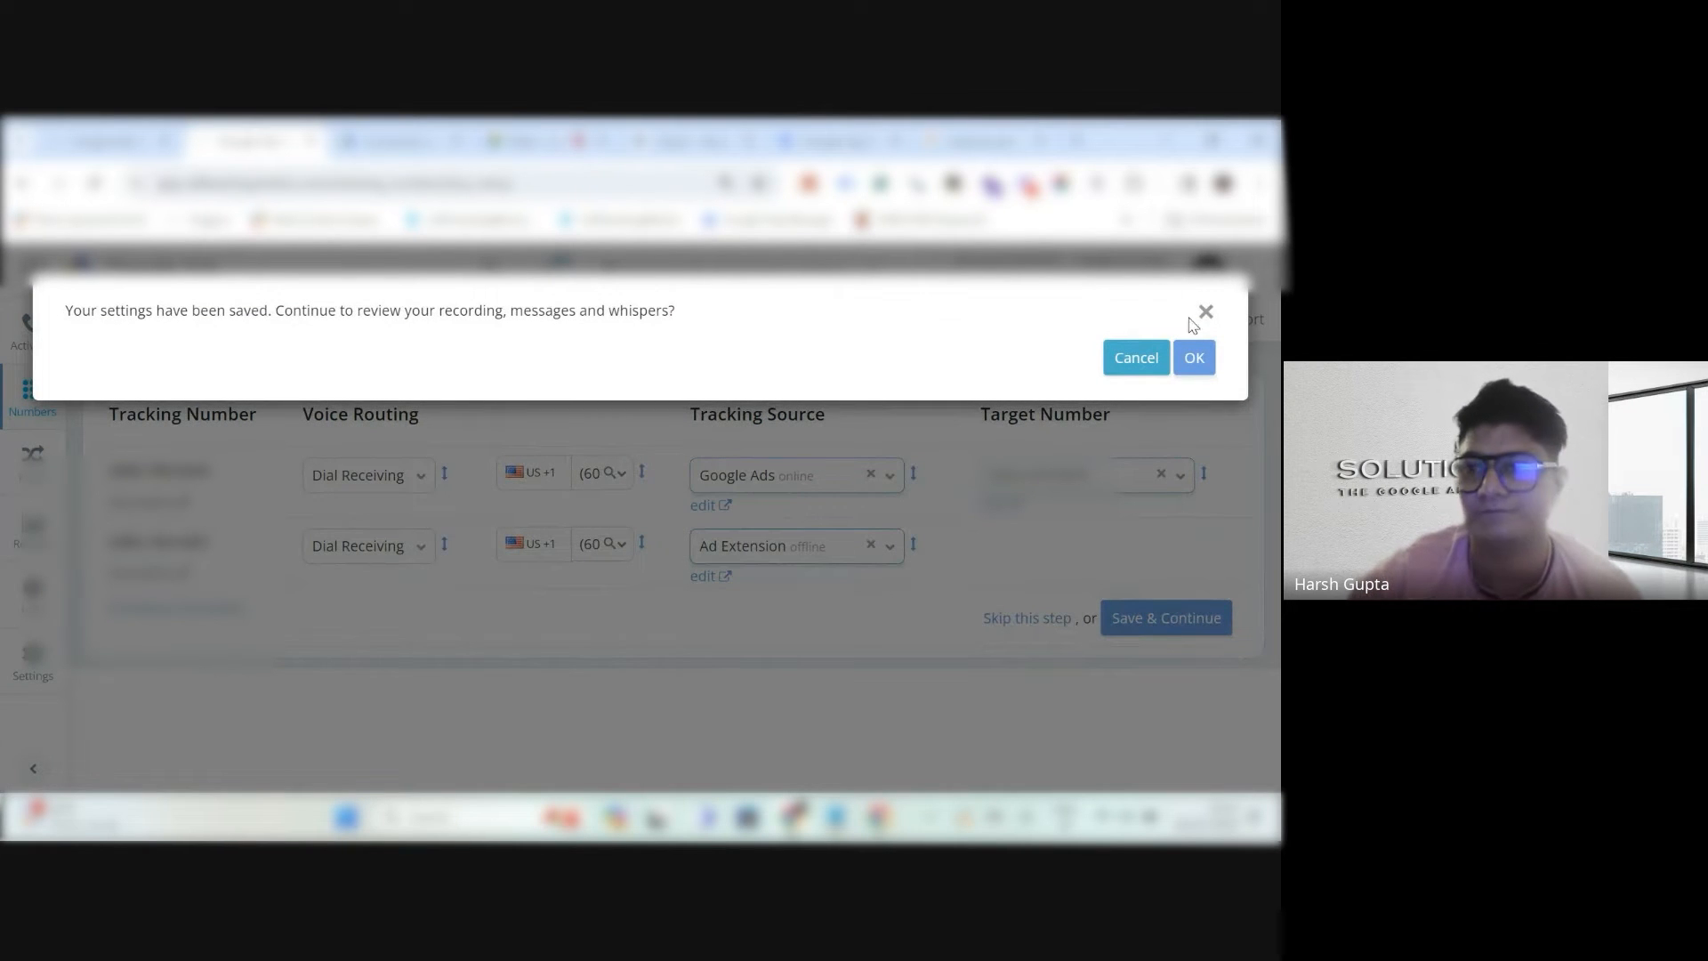
# Continue to the account-level call settings and examine the recording, transcription, caller ID, spam, whisper and tracking number sections.
pyautogui.click(1201, 357)
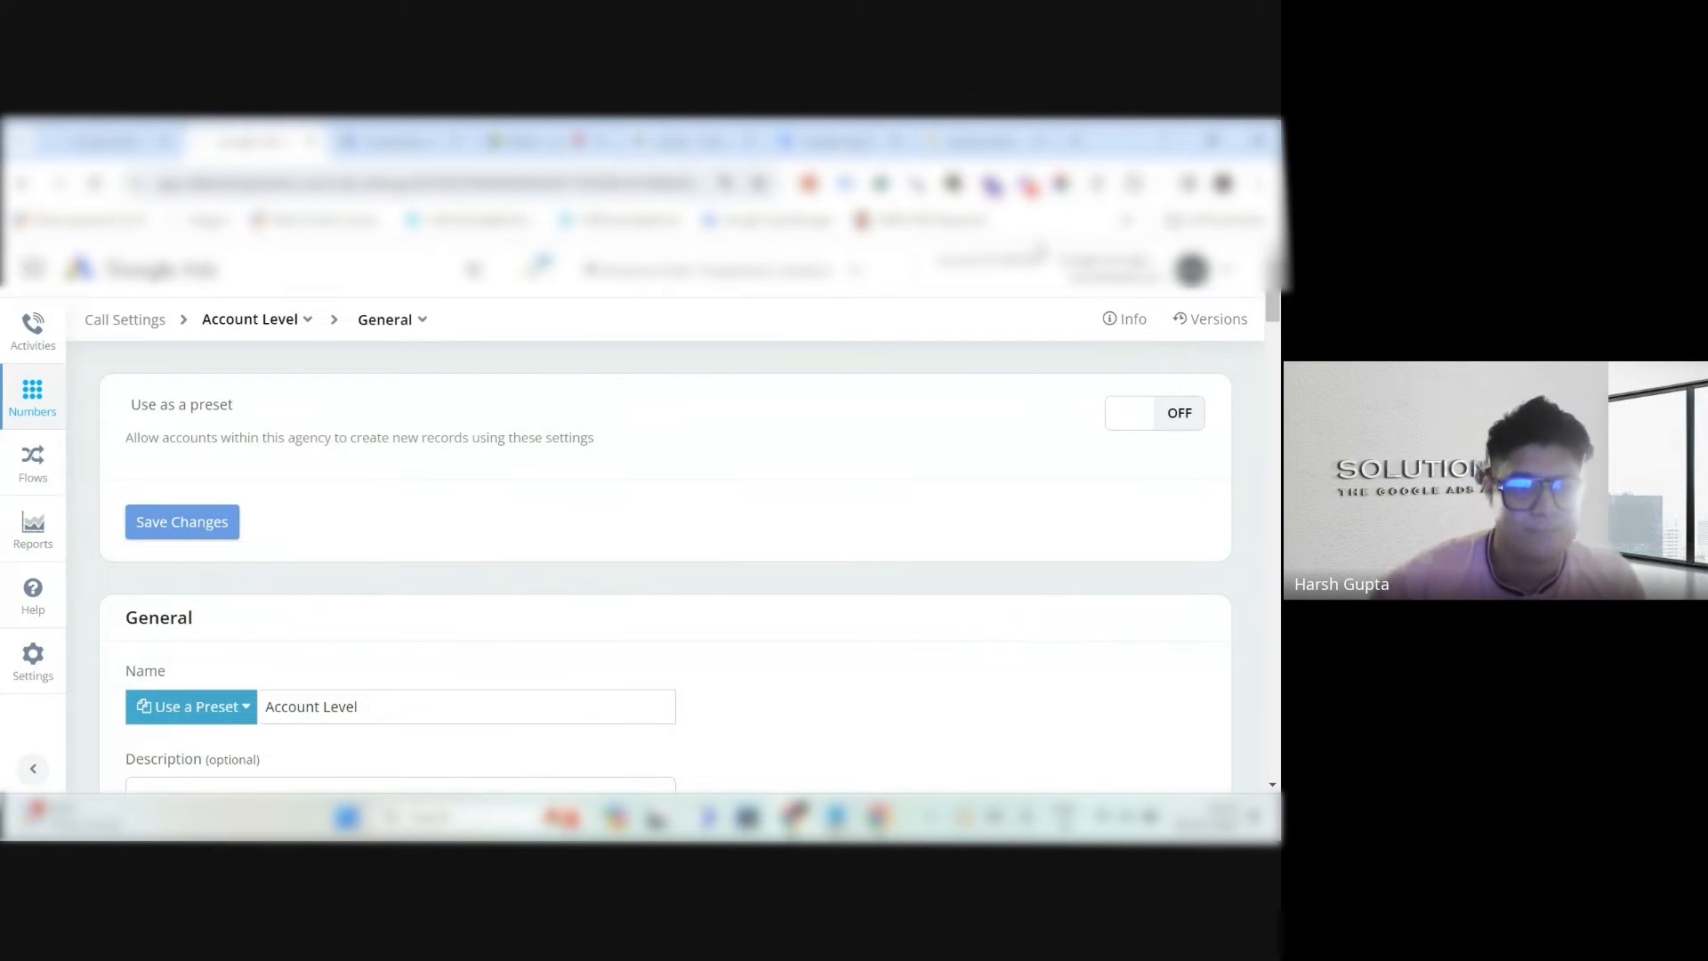
pyautogui.scroll(-8, 1032, 284)
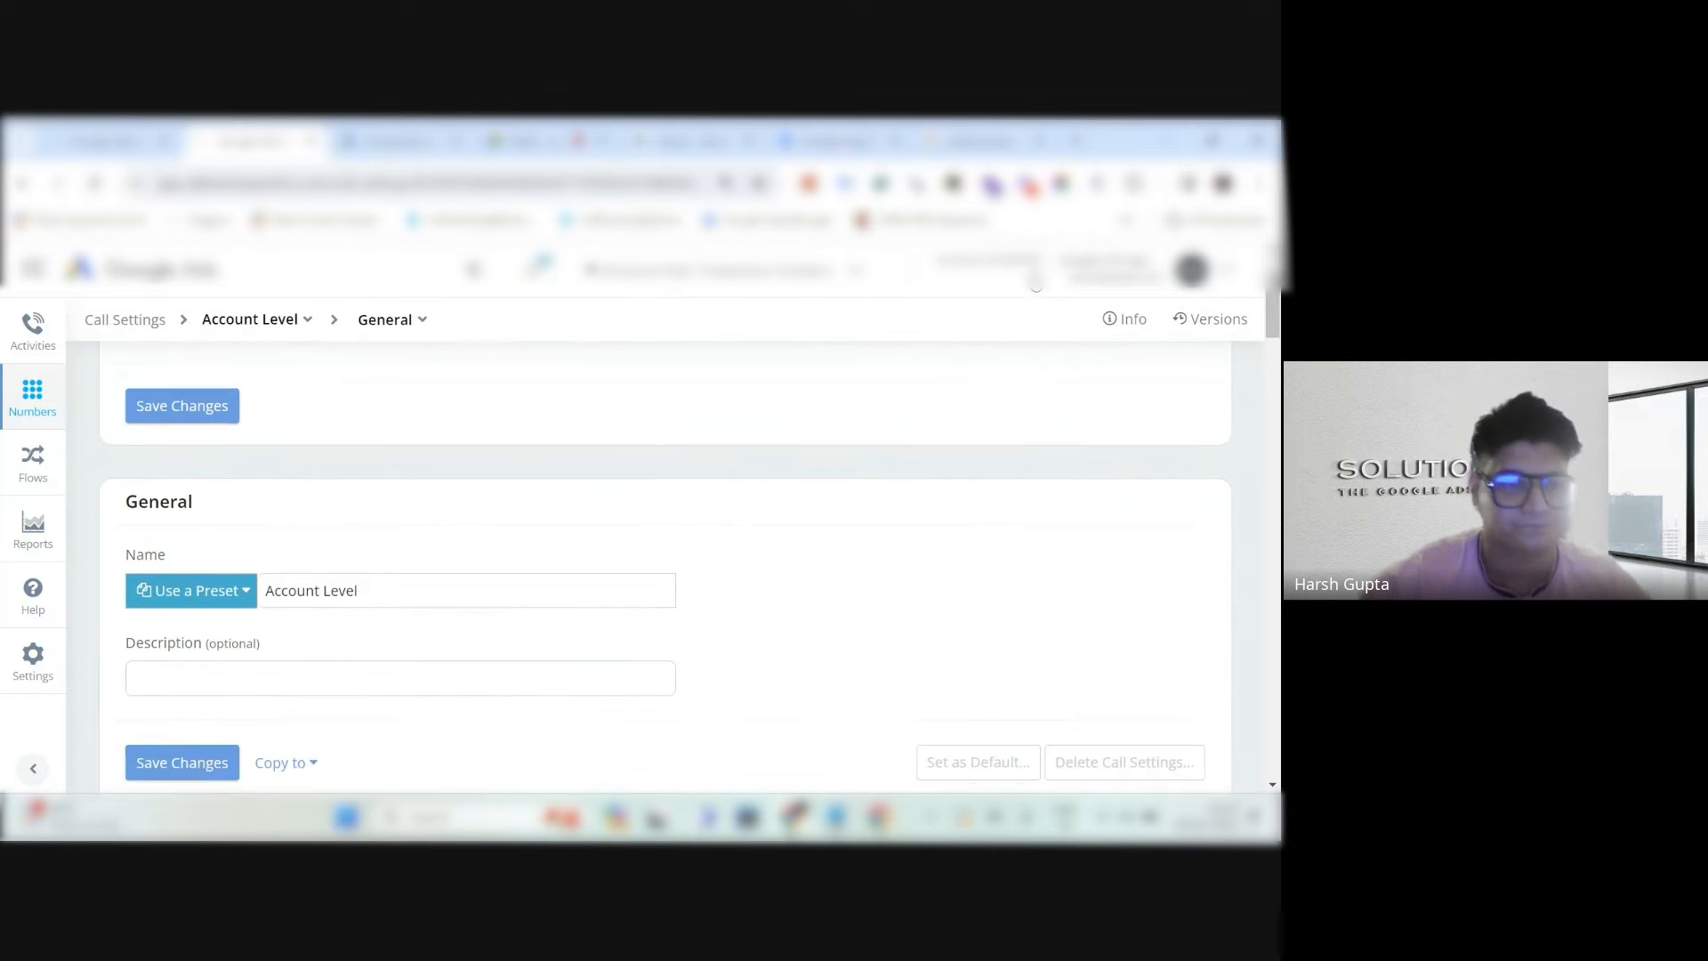
pyautogui.scroll(-7, 1032, 285)
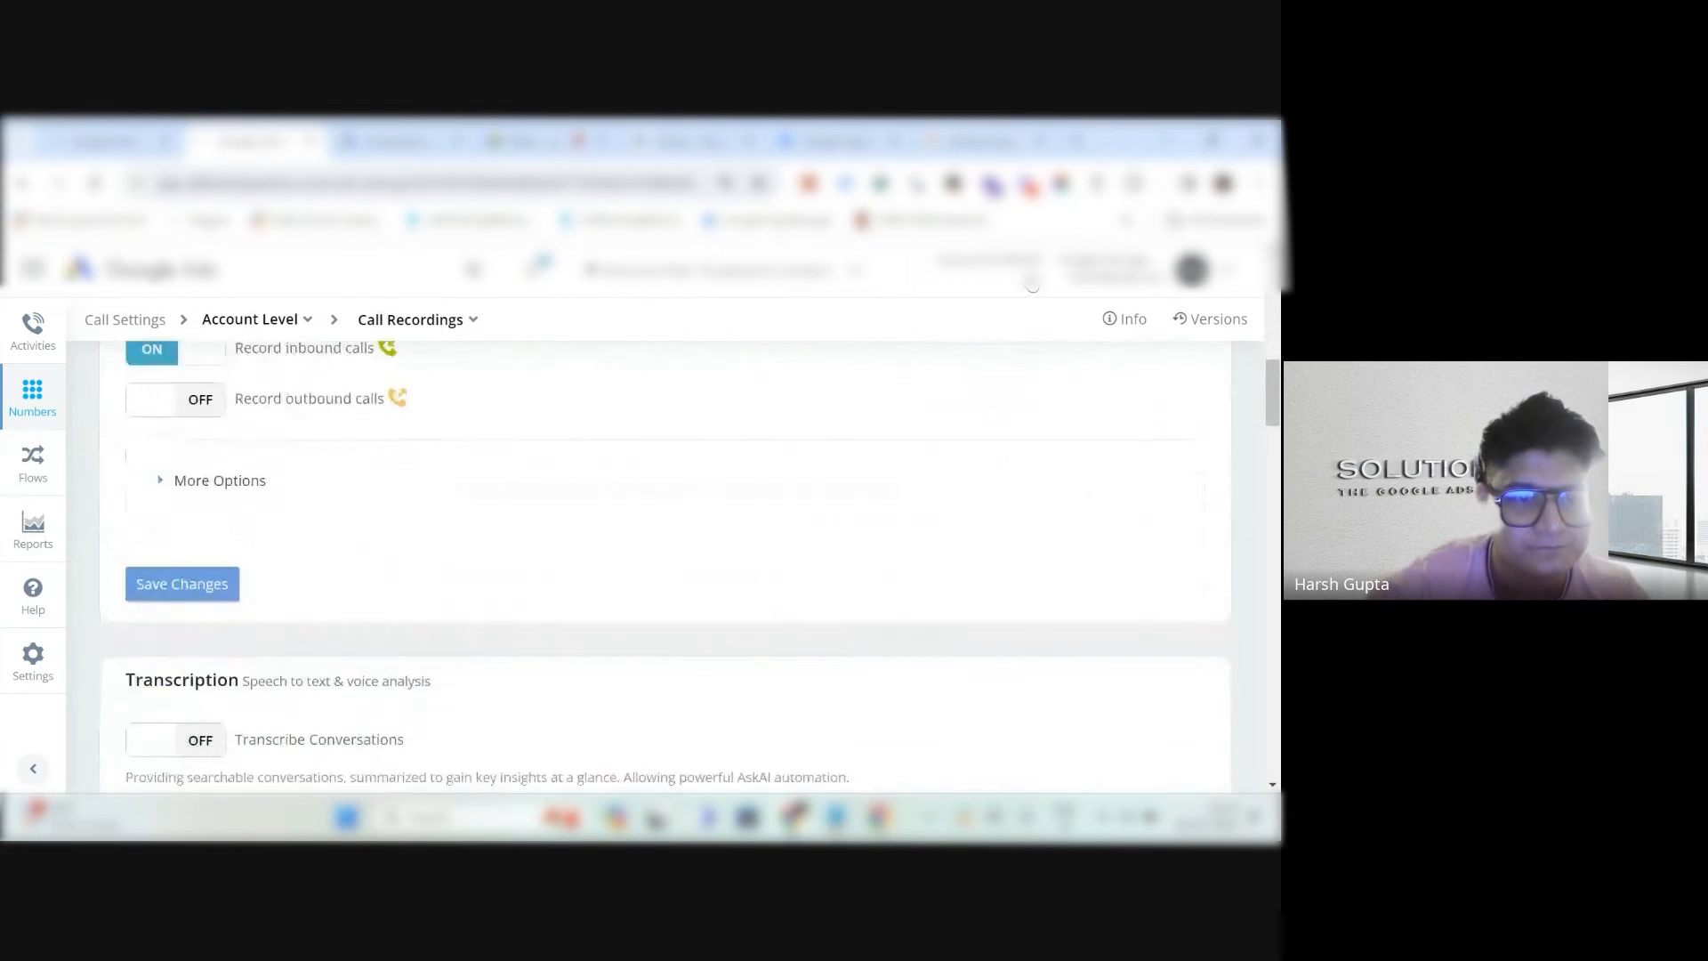
pyautogui.scroll(-4, 1032, 285)
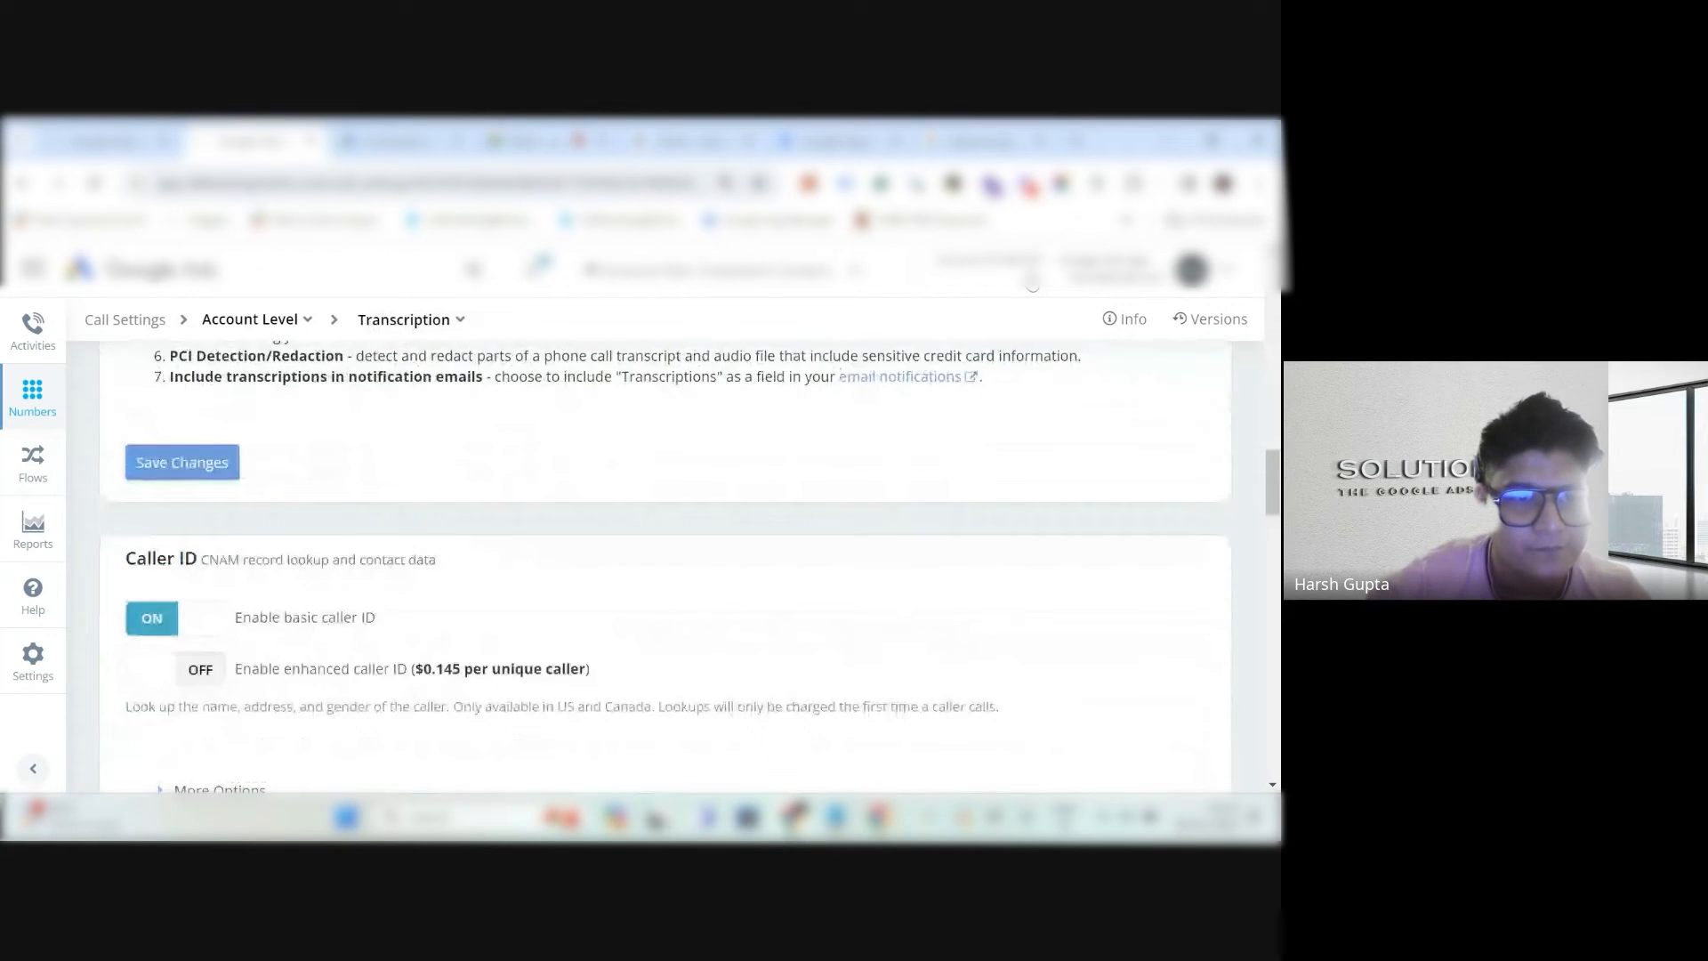
pyautogui.scroll(8, 1032, 284)
pyautogui.scroll(2, 284, 669)
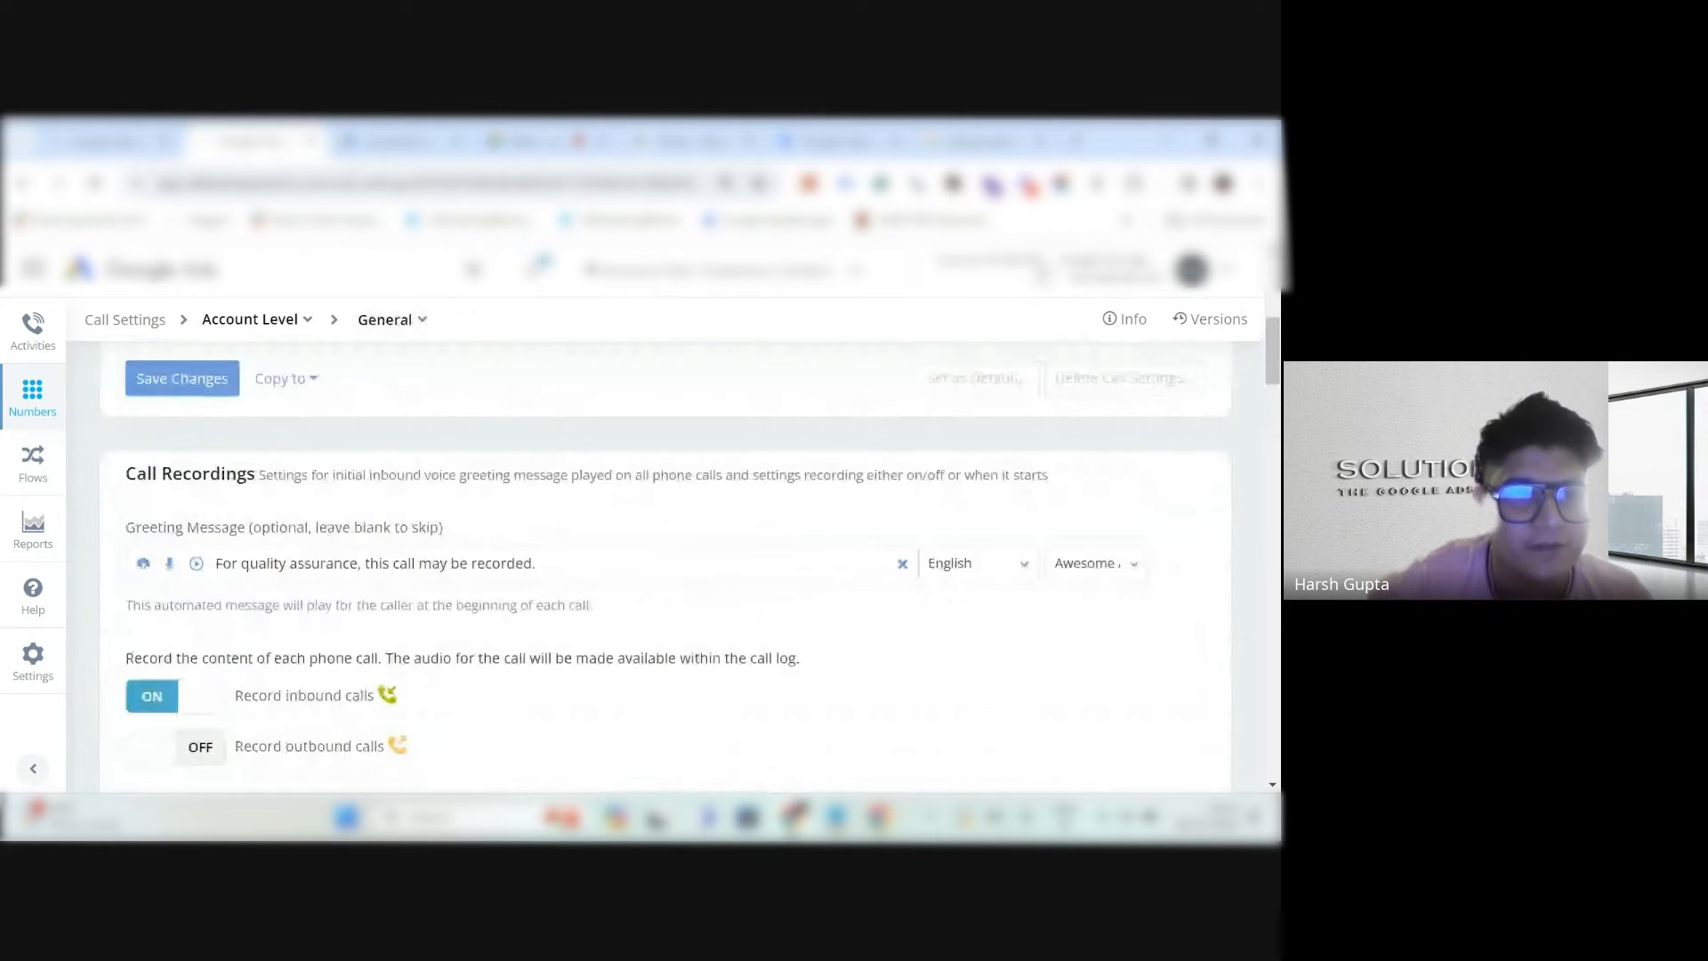
pyautogui.scroll(-3, 285, 669)
pyautogui.scroll(2, 285, 669)
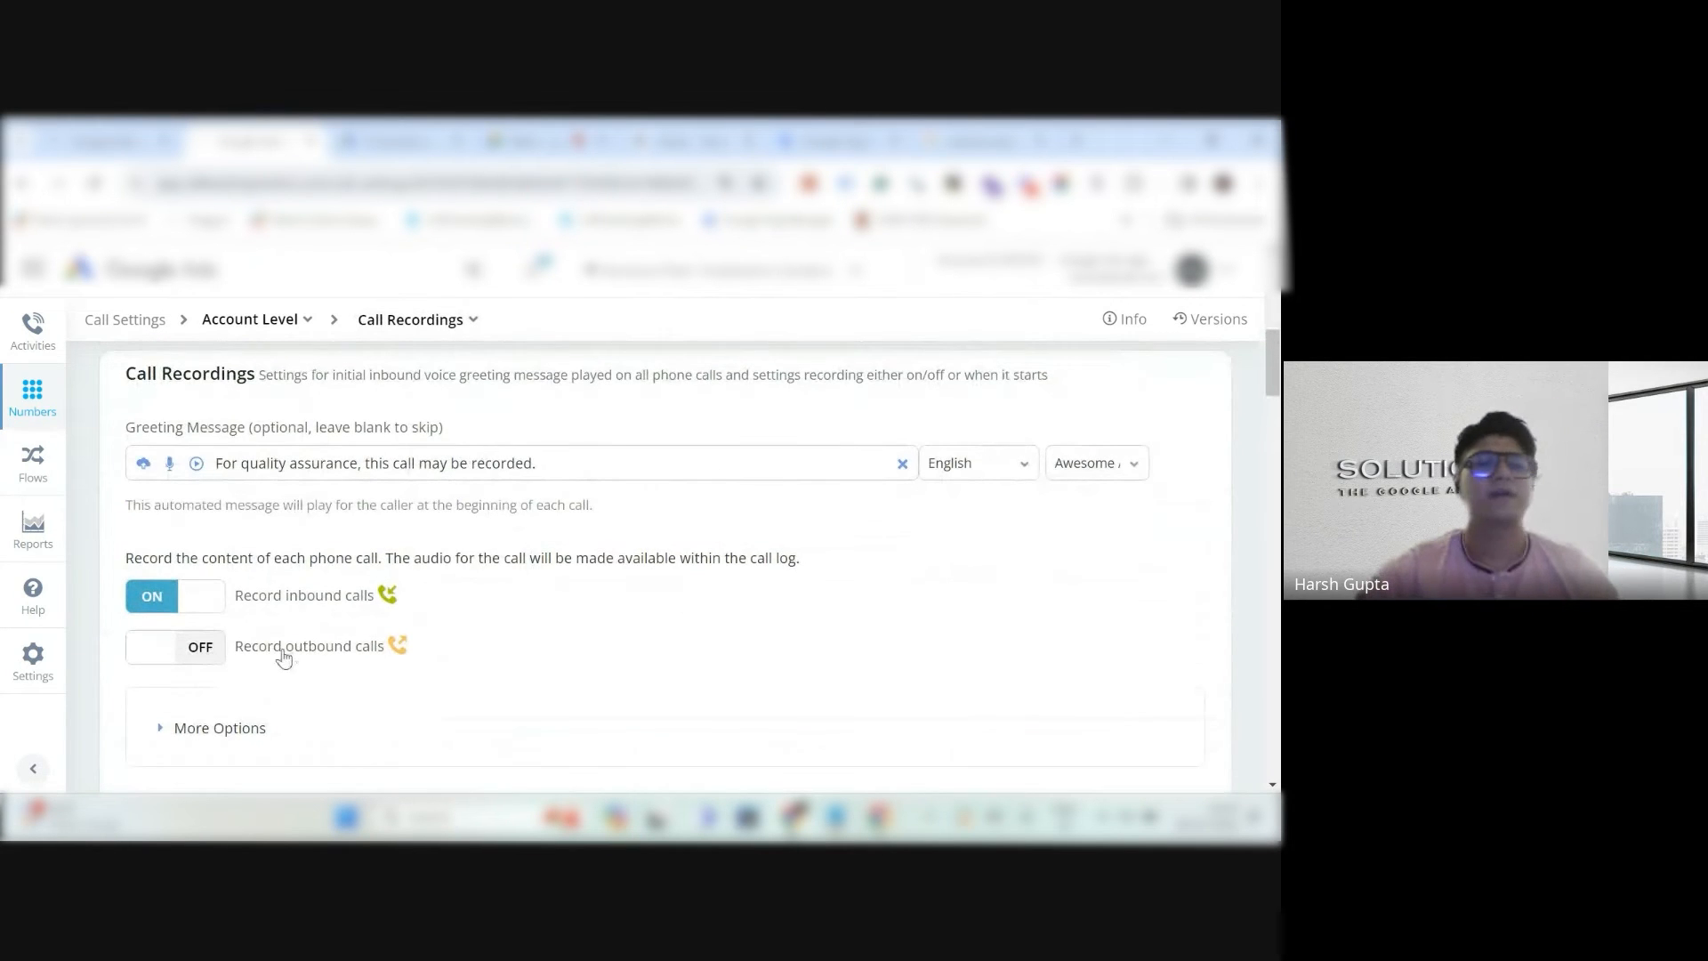
pyautogui.scroll(-2, 525, 609)
pyautogui.scroll(1, 523, 607)
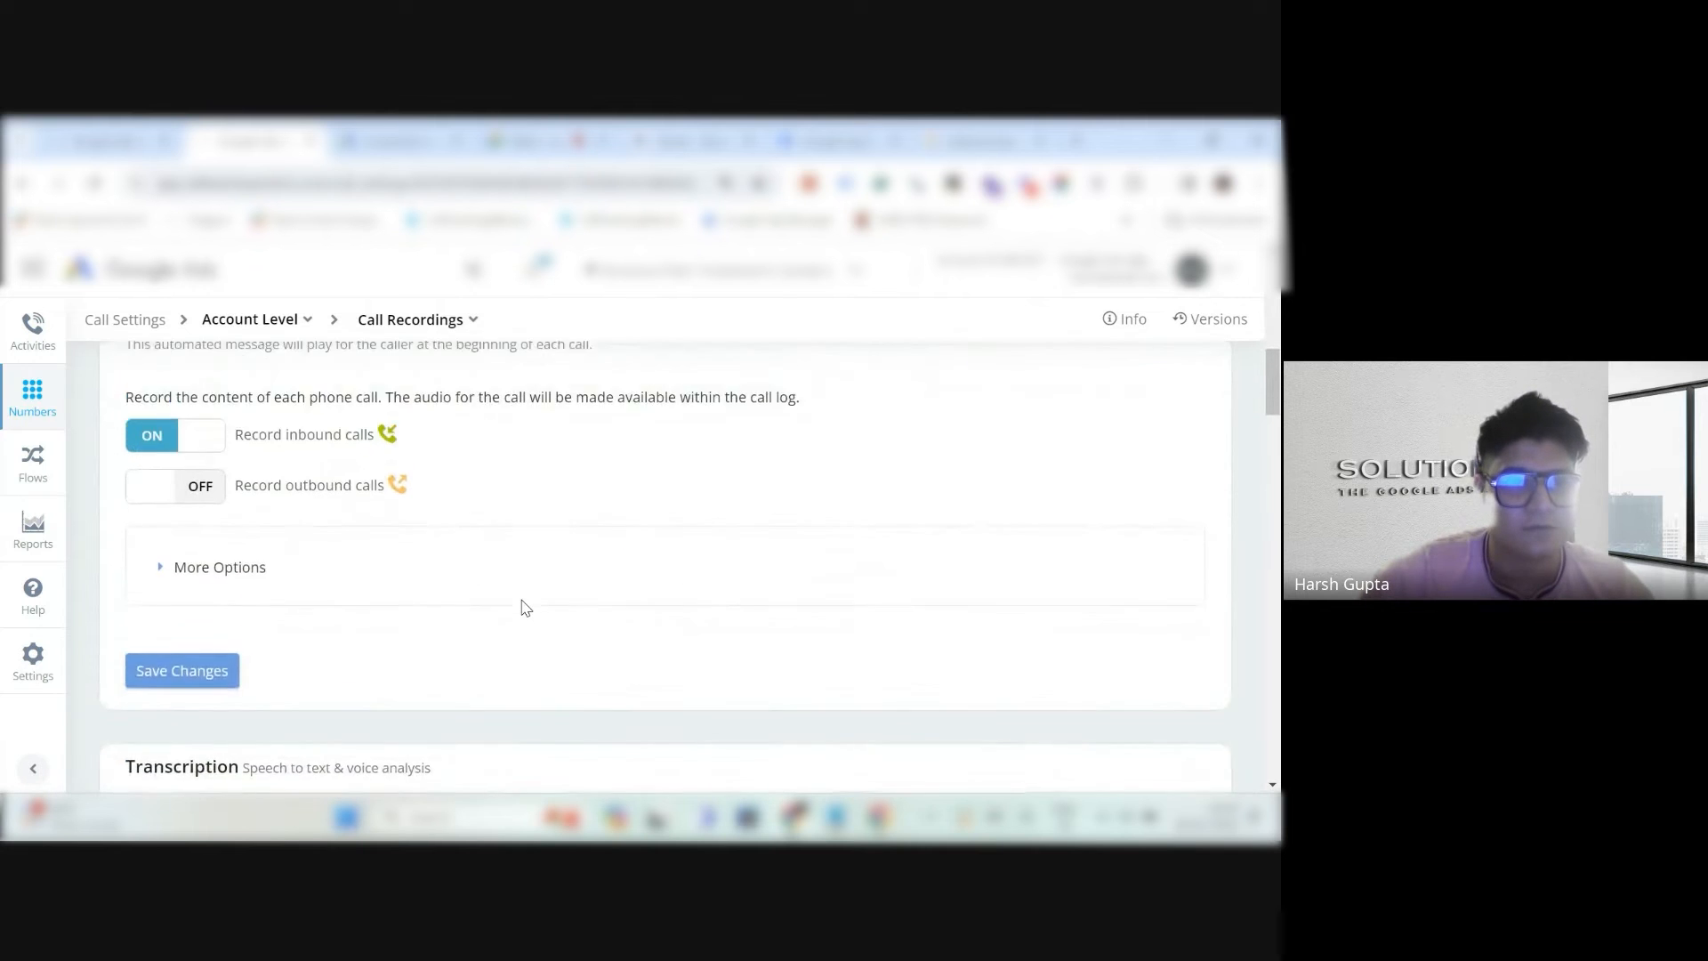
pyautogui.scroll(-2, 778, 586)
pyautogui.scroll(-9, 778, 585)
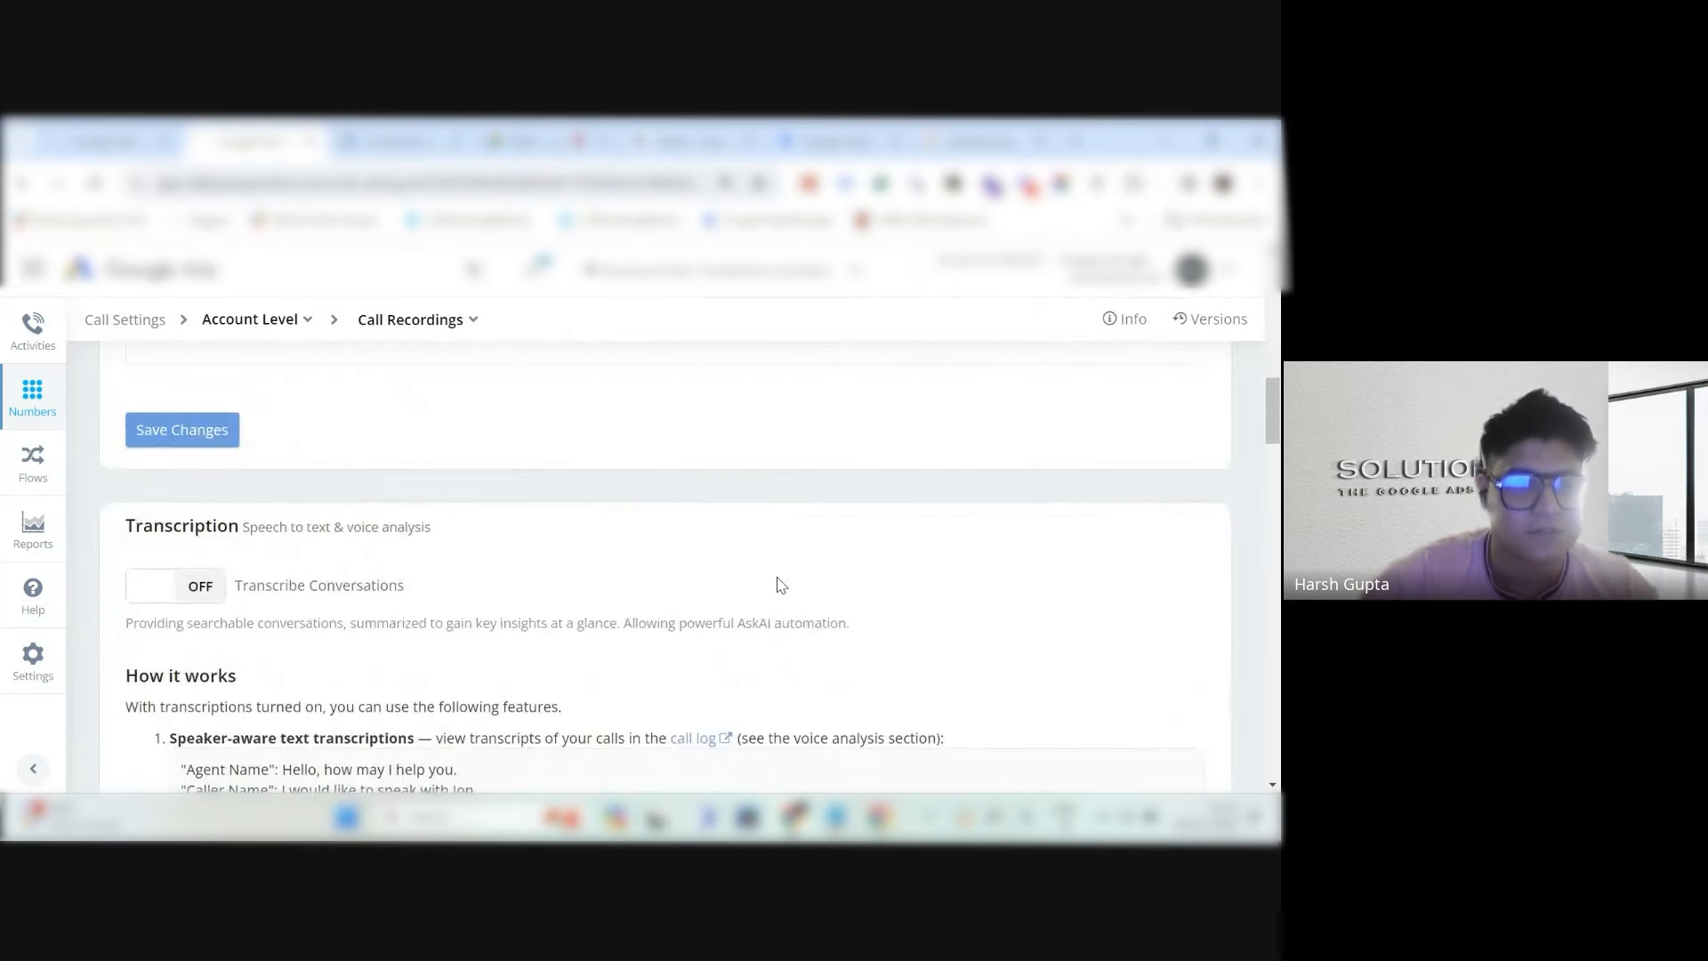
pyautogui.scroll(-10, 780, 585)
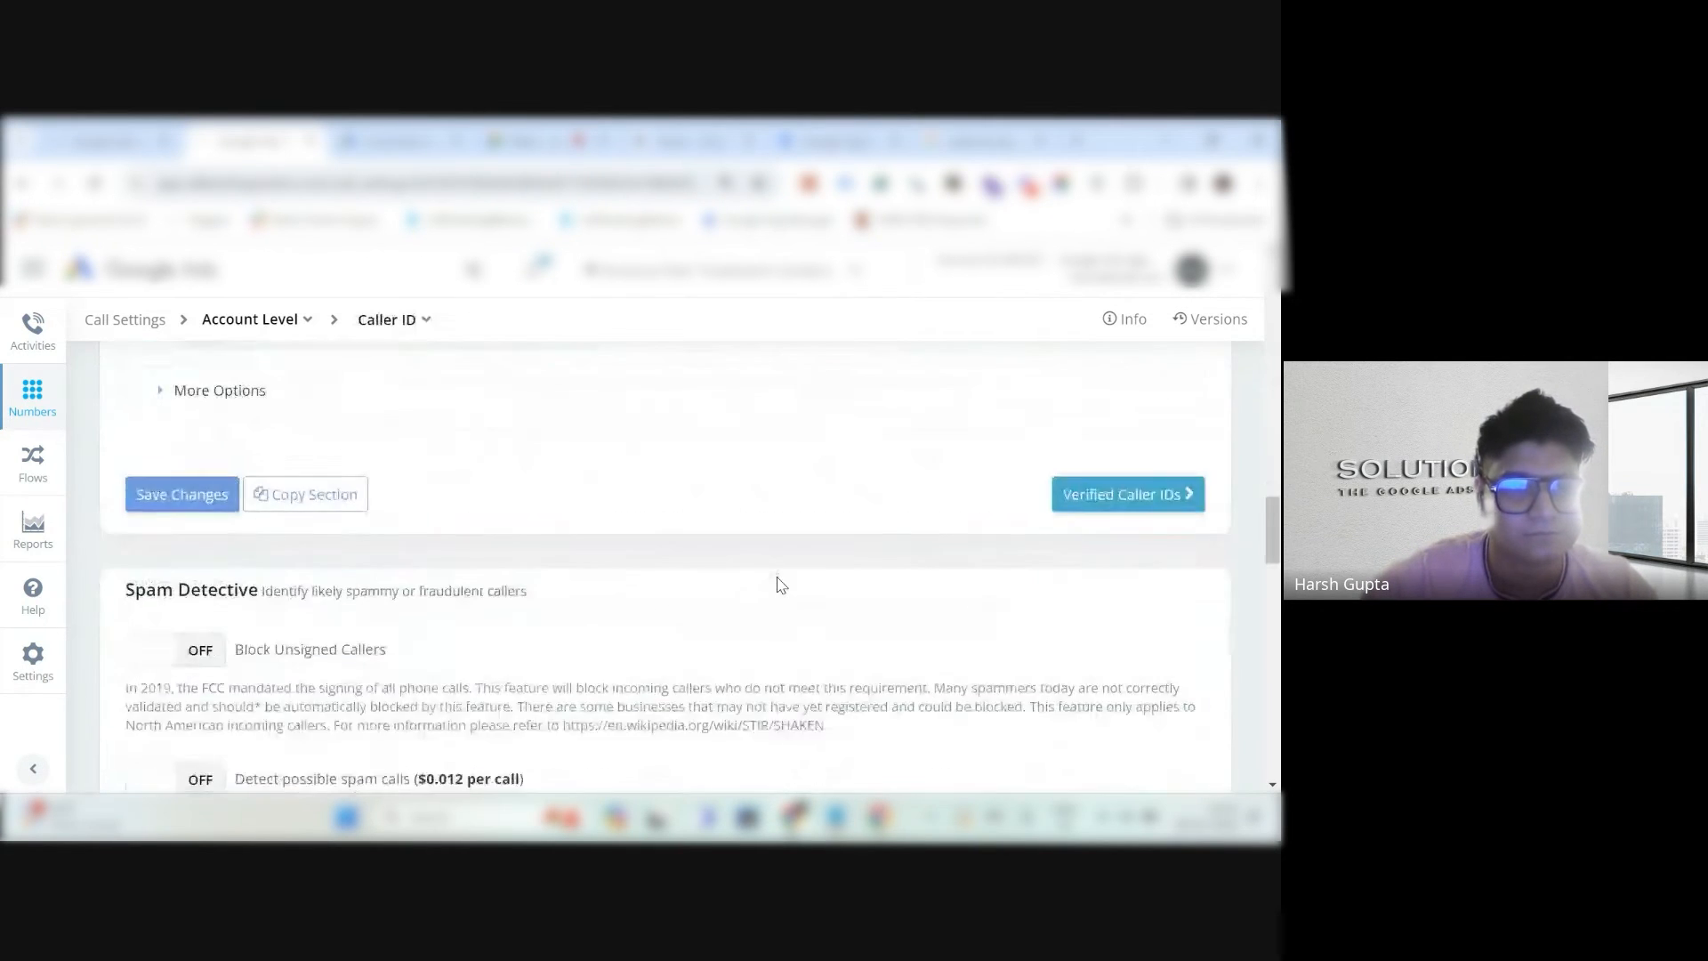
pyautogui.scroll(-10, 780, 584)
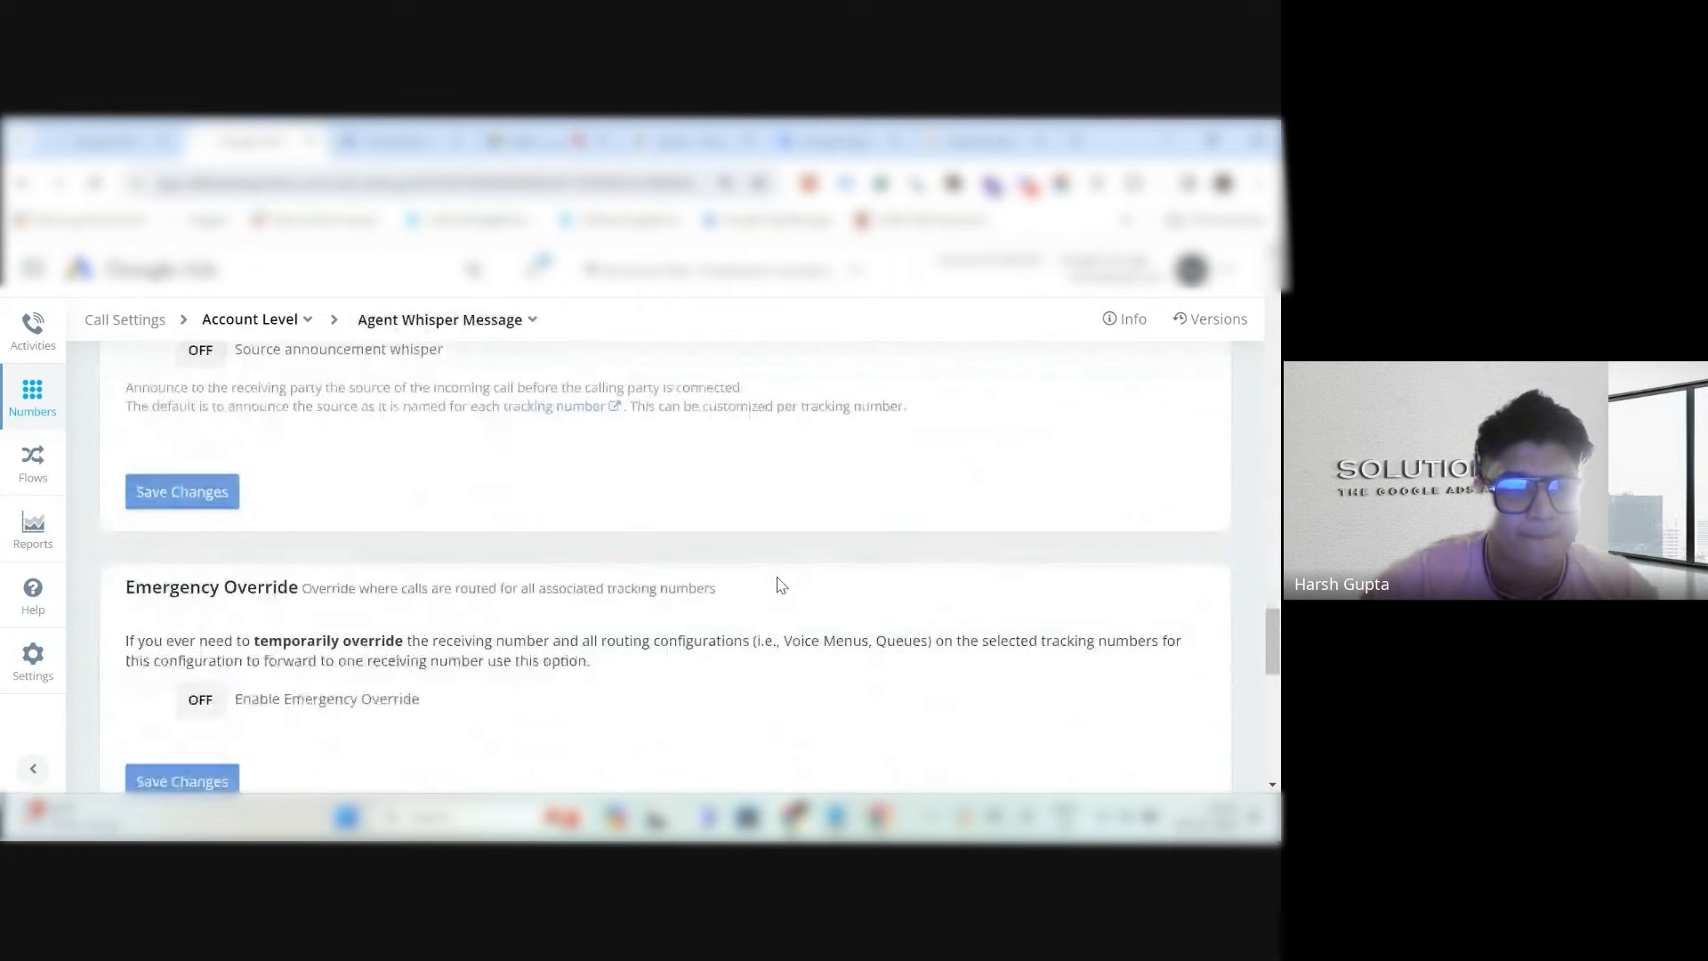
pyautogui.scroll(-1, 780, 585)
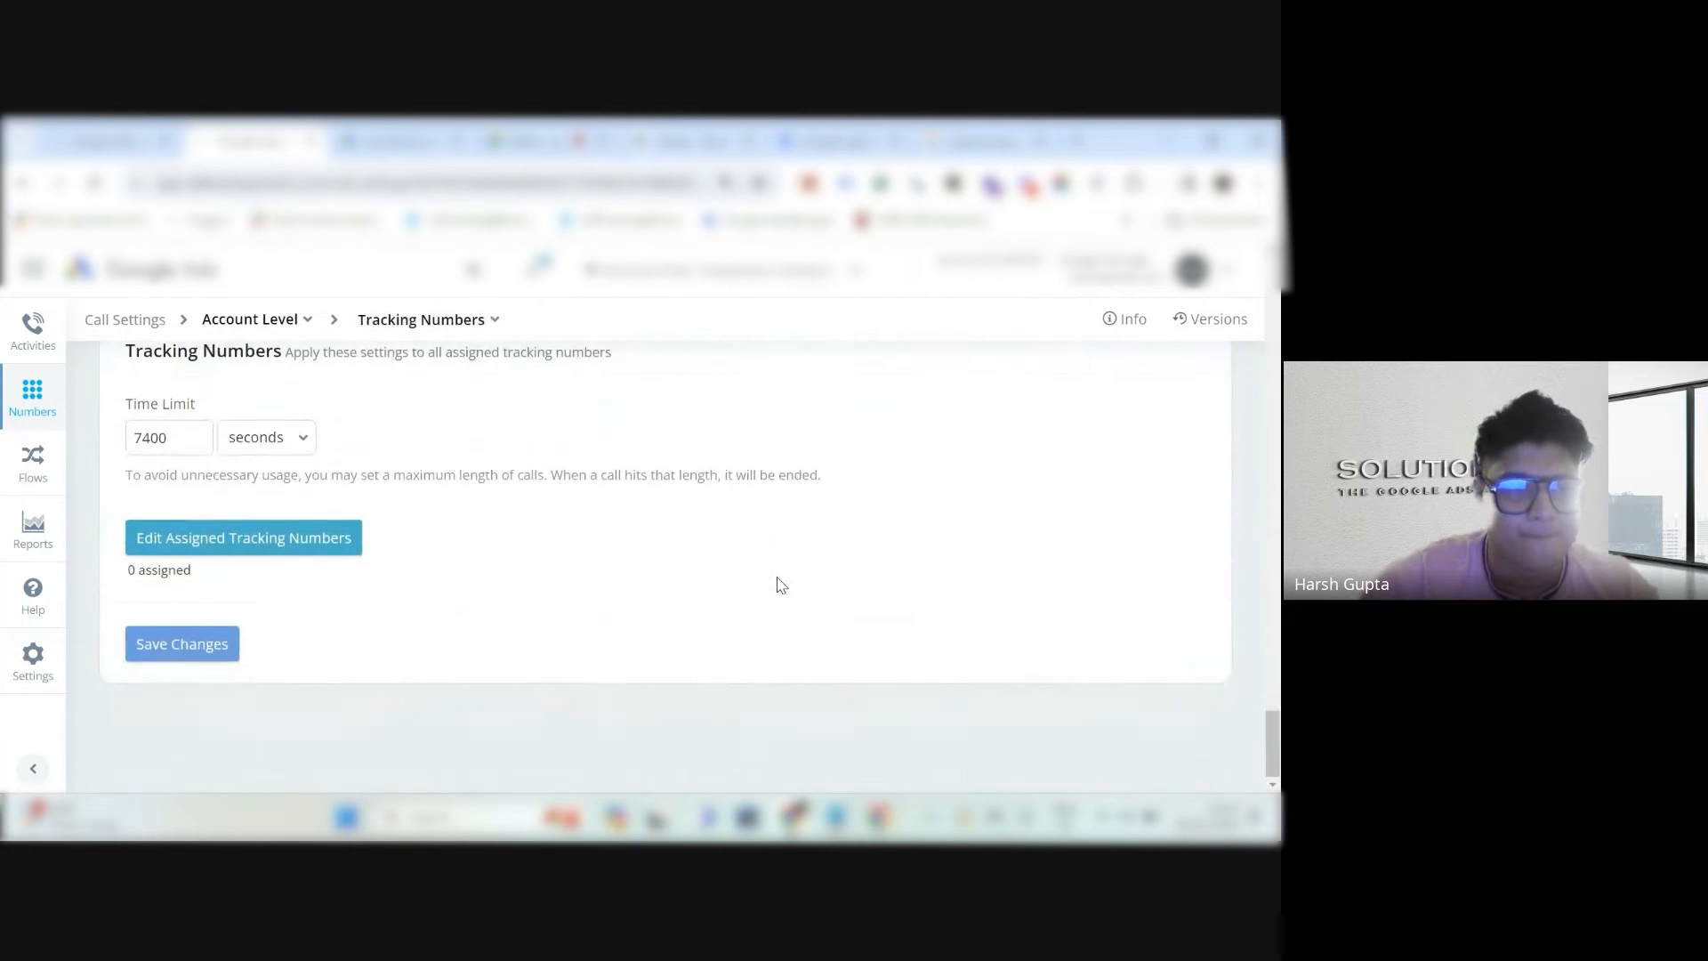
pyautogui.scroll(3, 780, 585)
pyautogui.scroll(10, 780, 585)
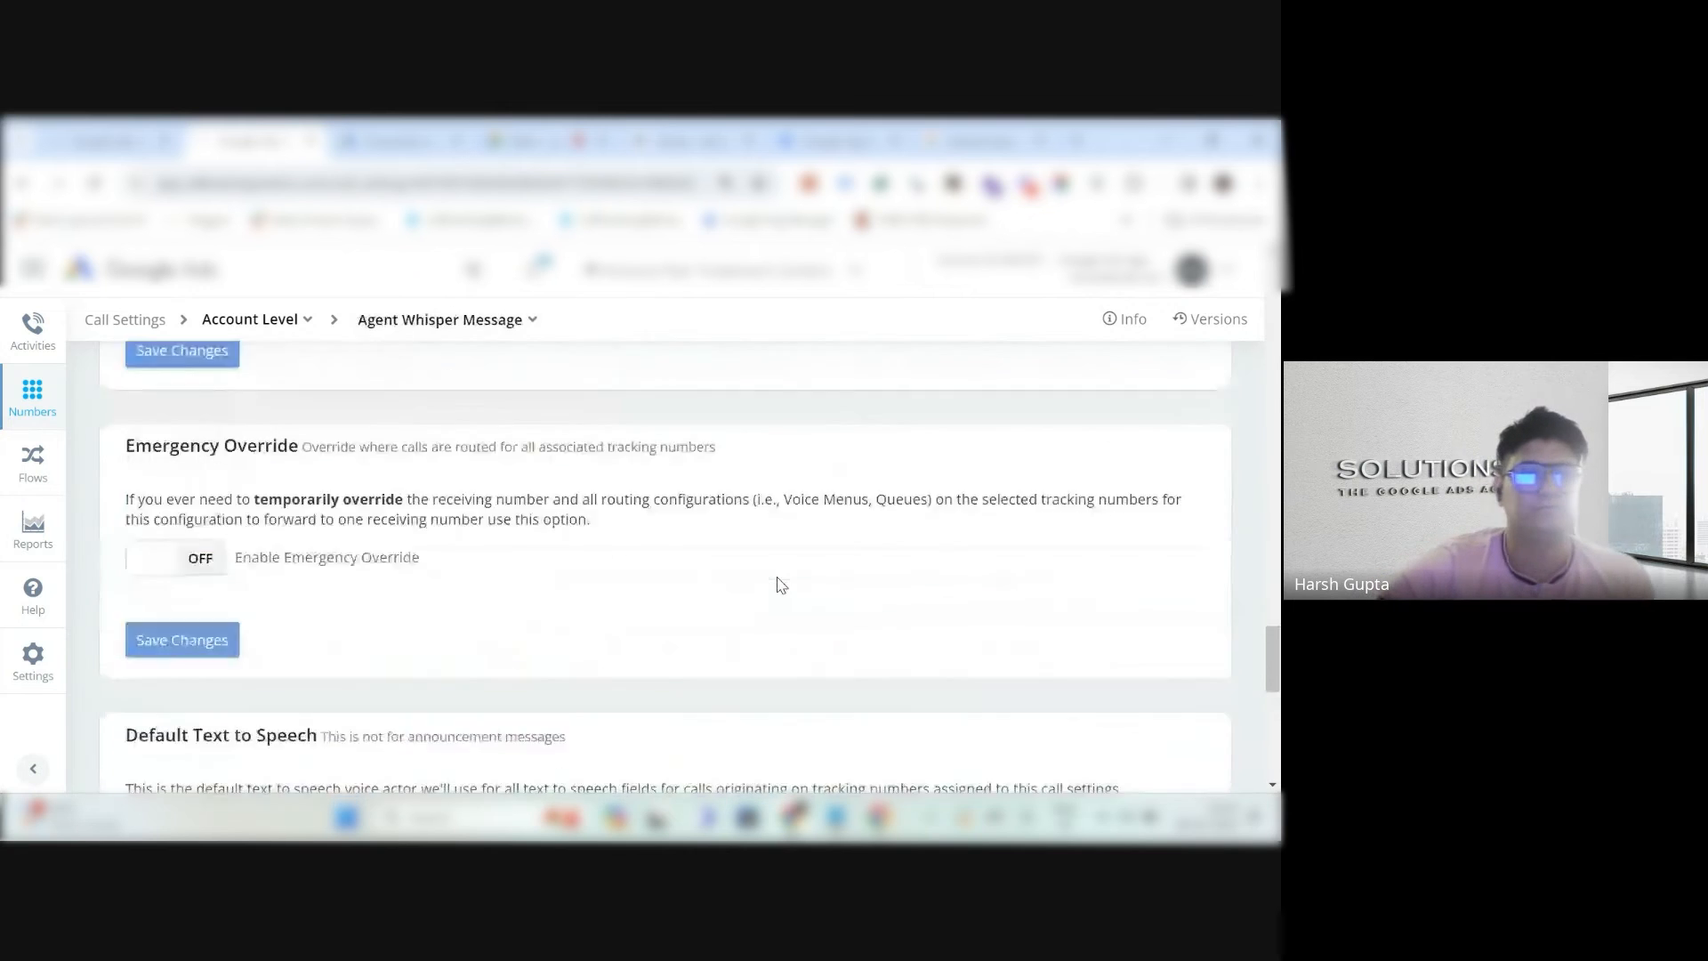
pyautogui.scroll(10, 780, 585)
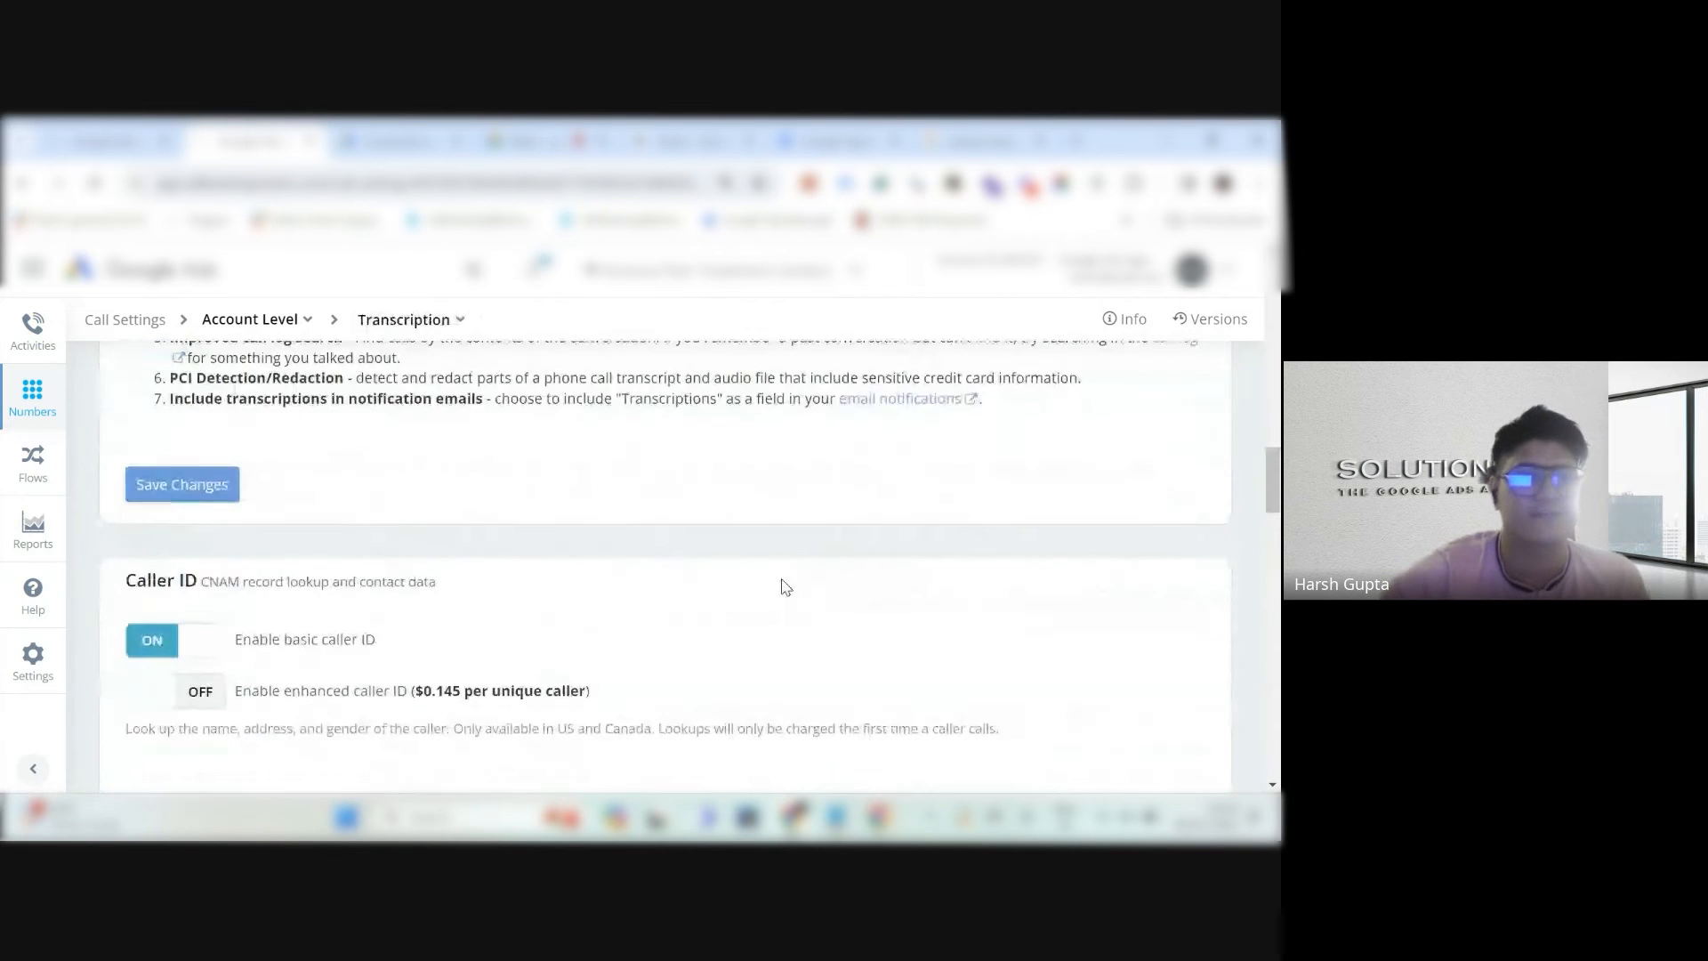
pyautogui.scroll(1, 852, 554)
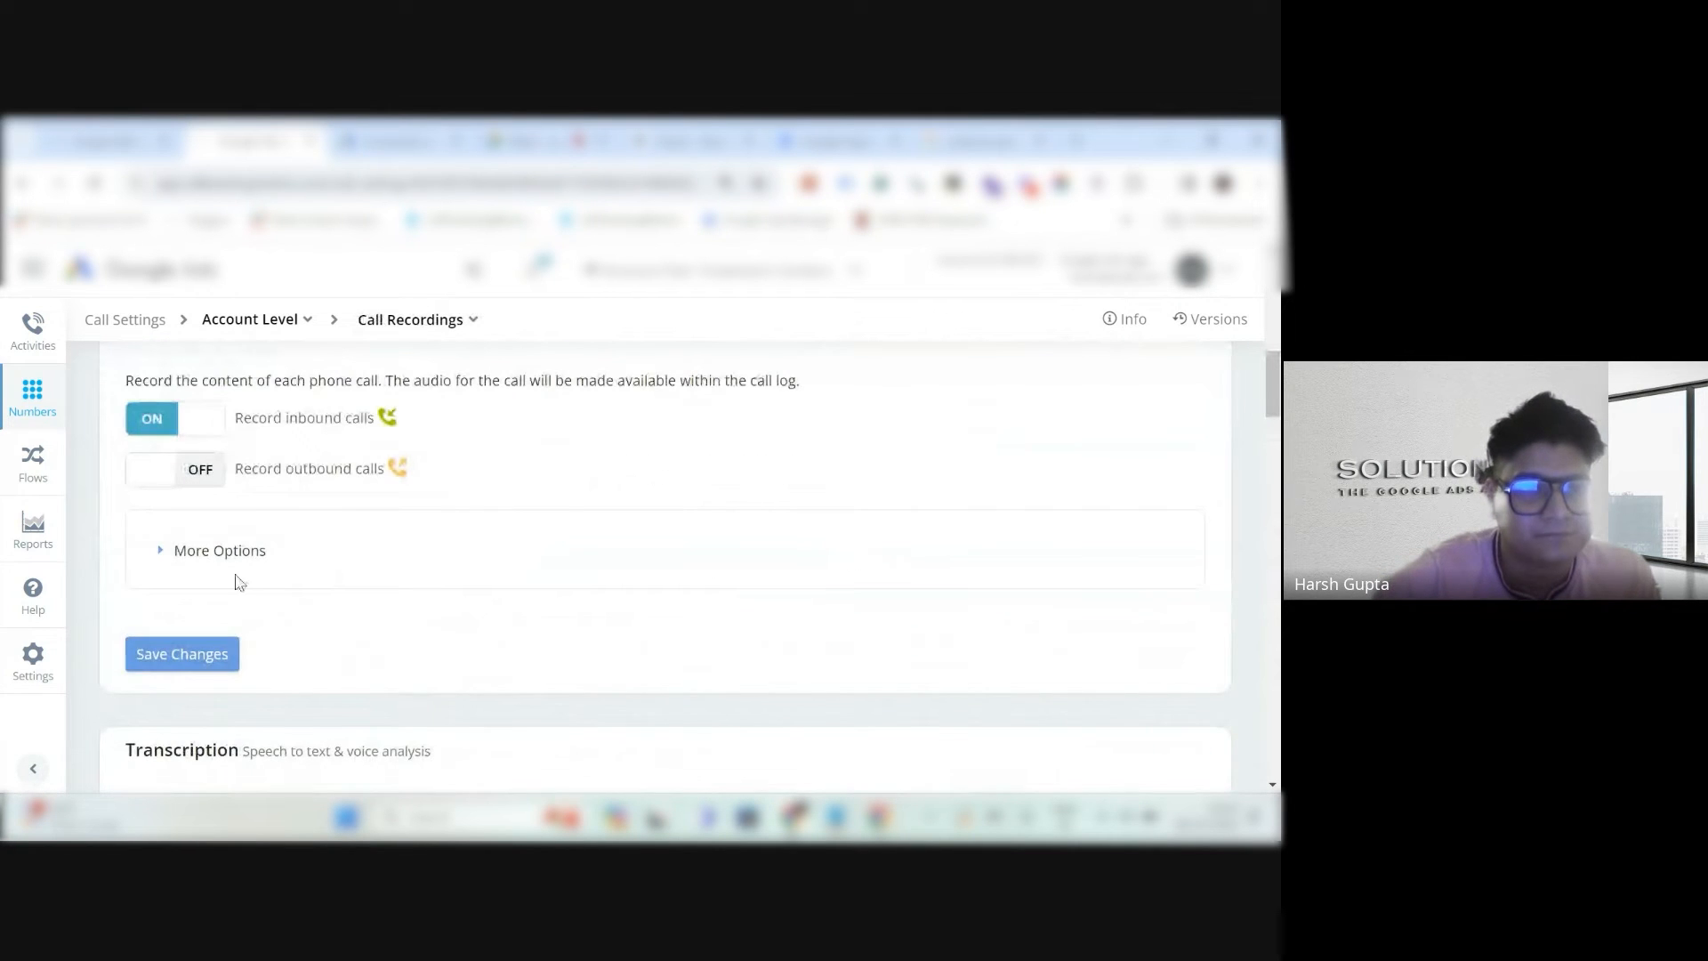
# Save the account-level call recording settings and return to the tracking numbers list.
pyautogui.click(177, 658)
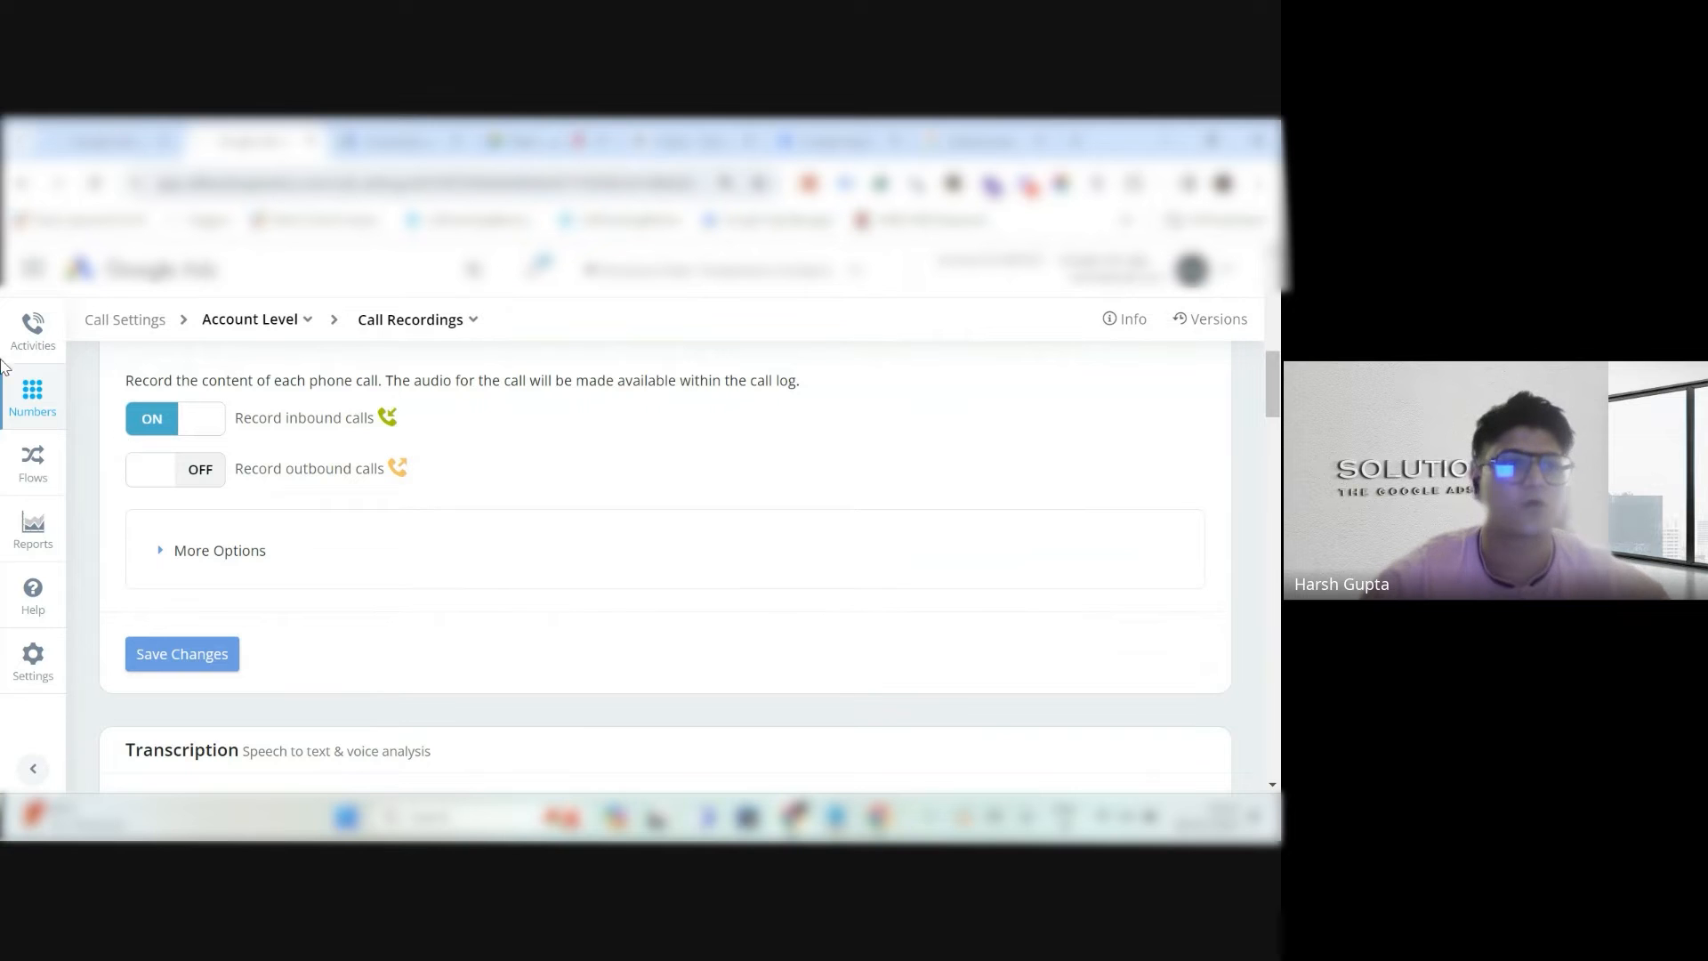
pyautogui.click(32, 396)
pyautogui.click(132, 468)
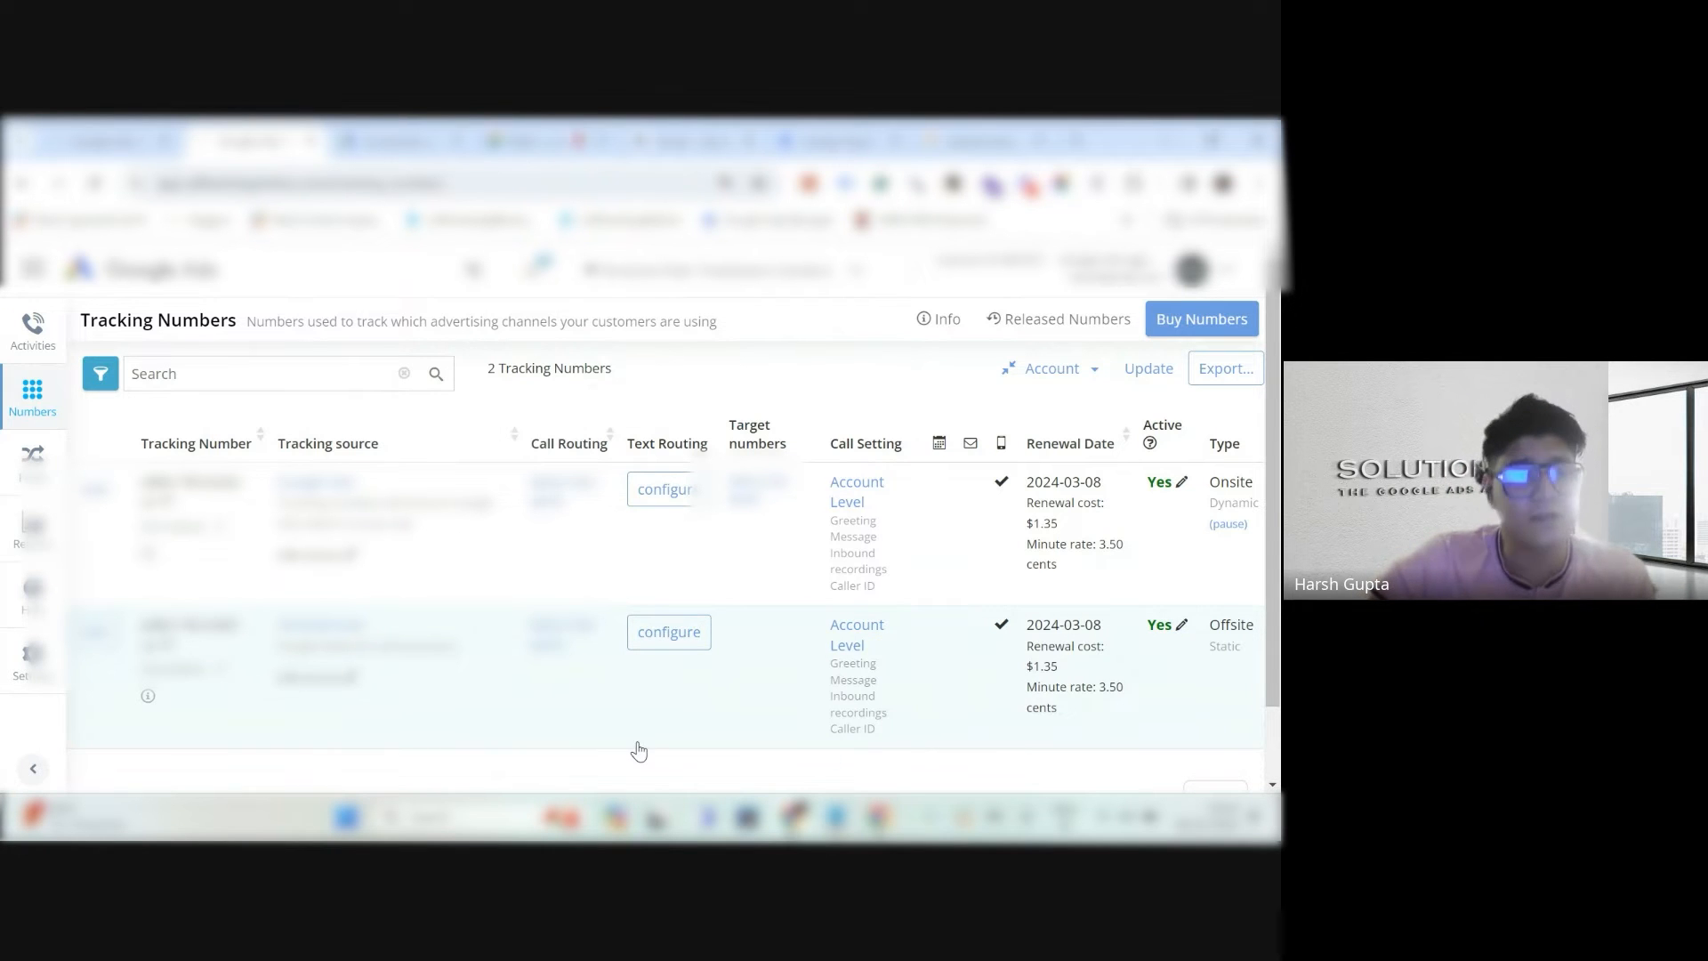
# Open the tracking code page for dynamic numbers and copy the full website script snippet.
pyautogui.click(25, 405)
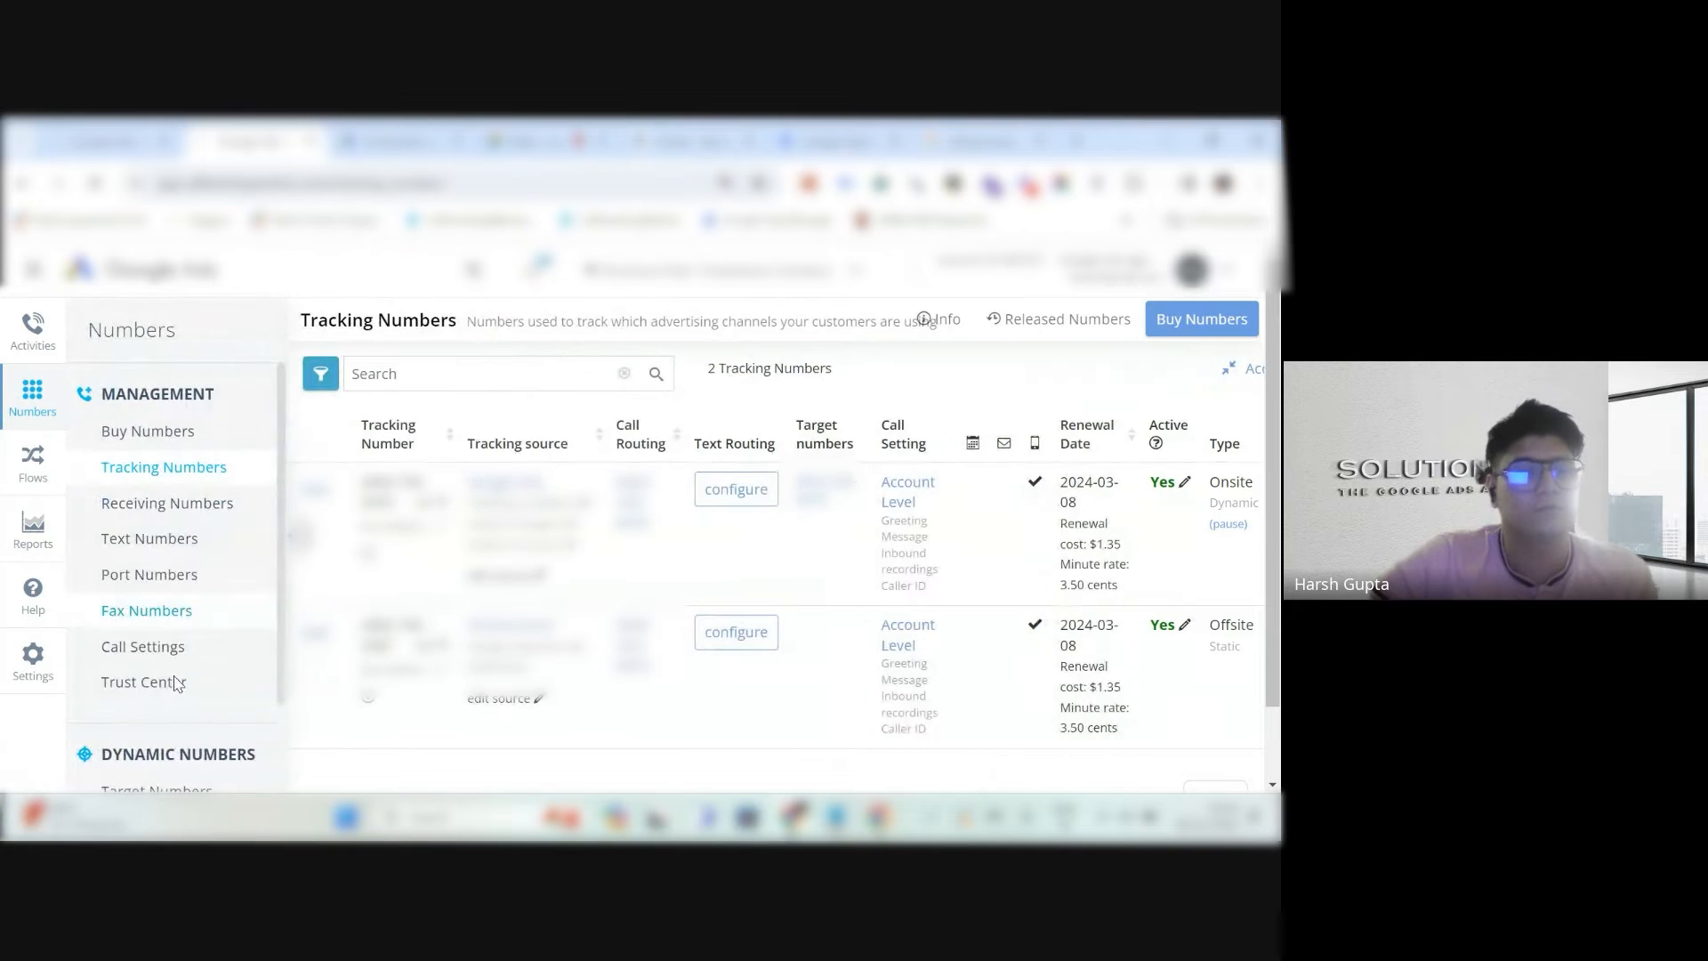
pyautogui.scroll(-2, 134, 729)
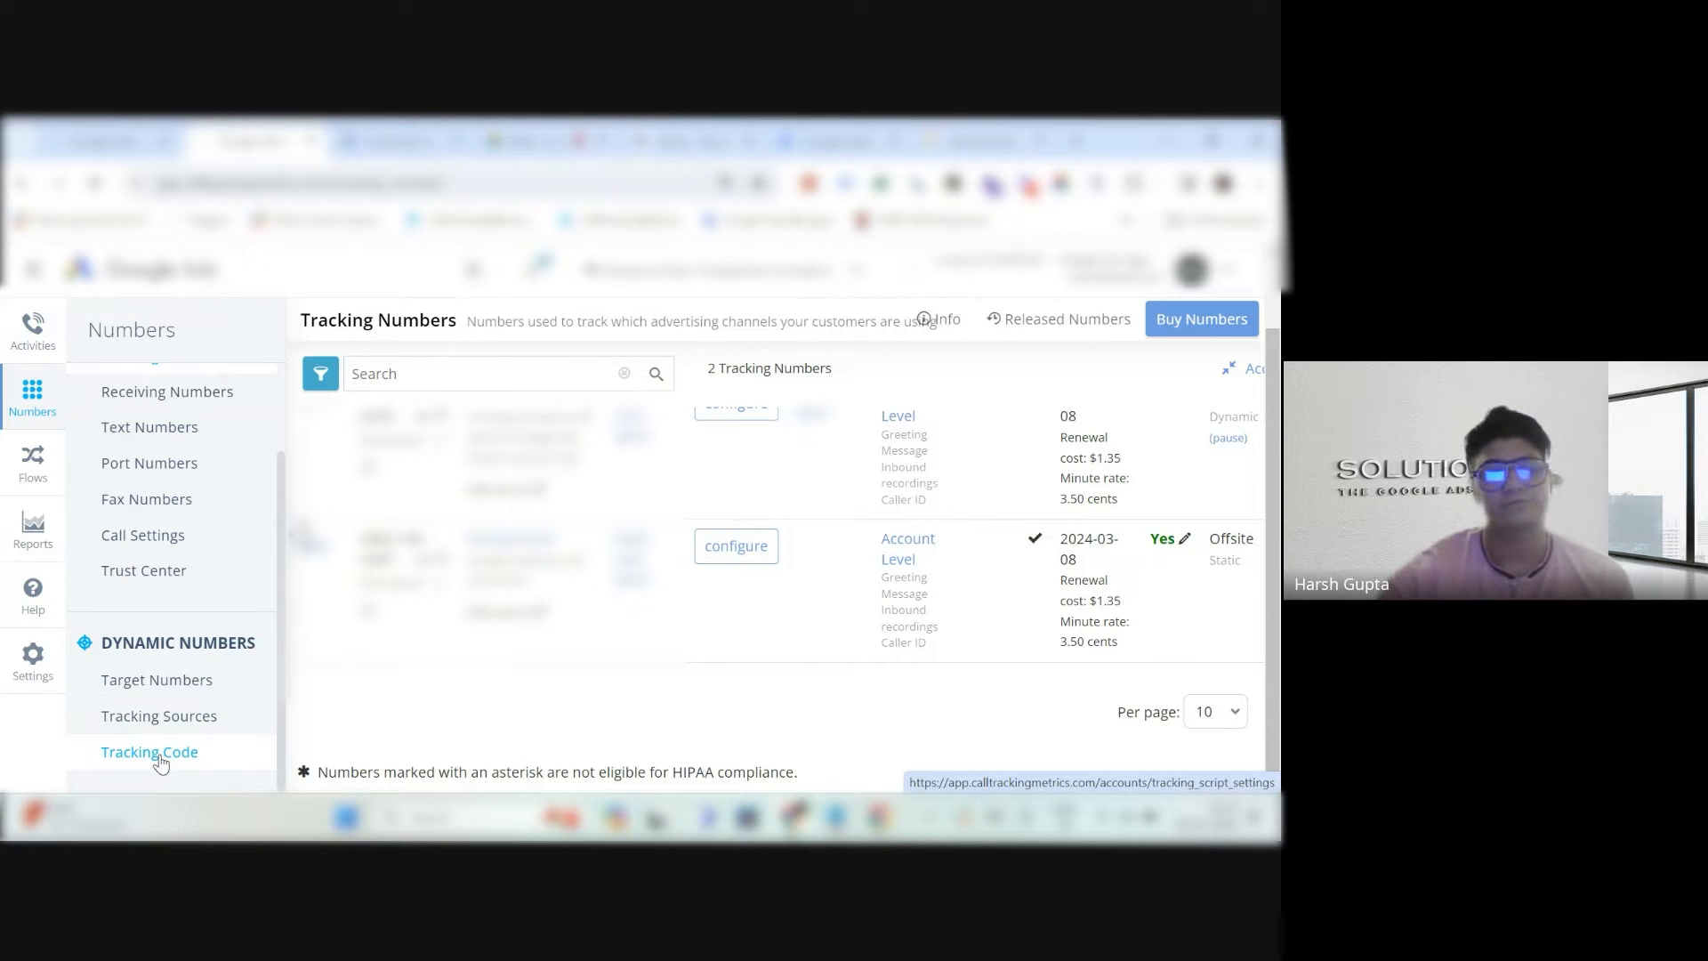
pyautogui.click(149, 752)
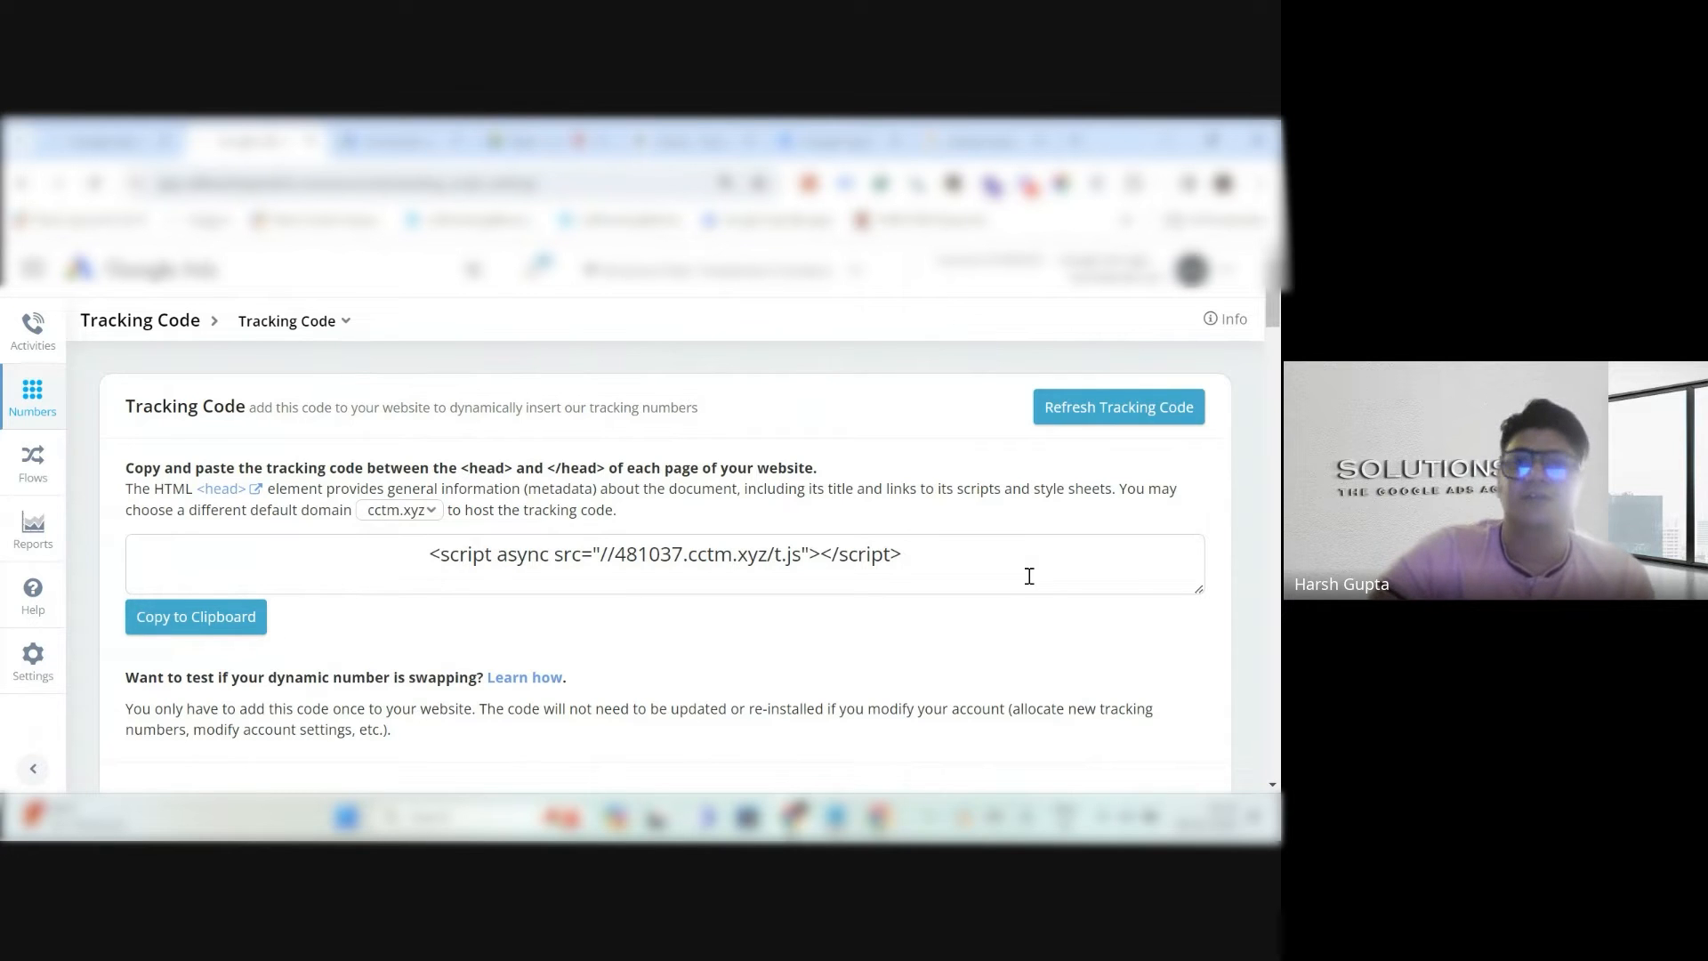
pyautogui.moveTo(1017, 576); pyautogui.dragTo(420, 586)
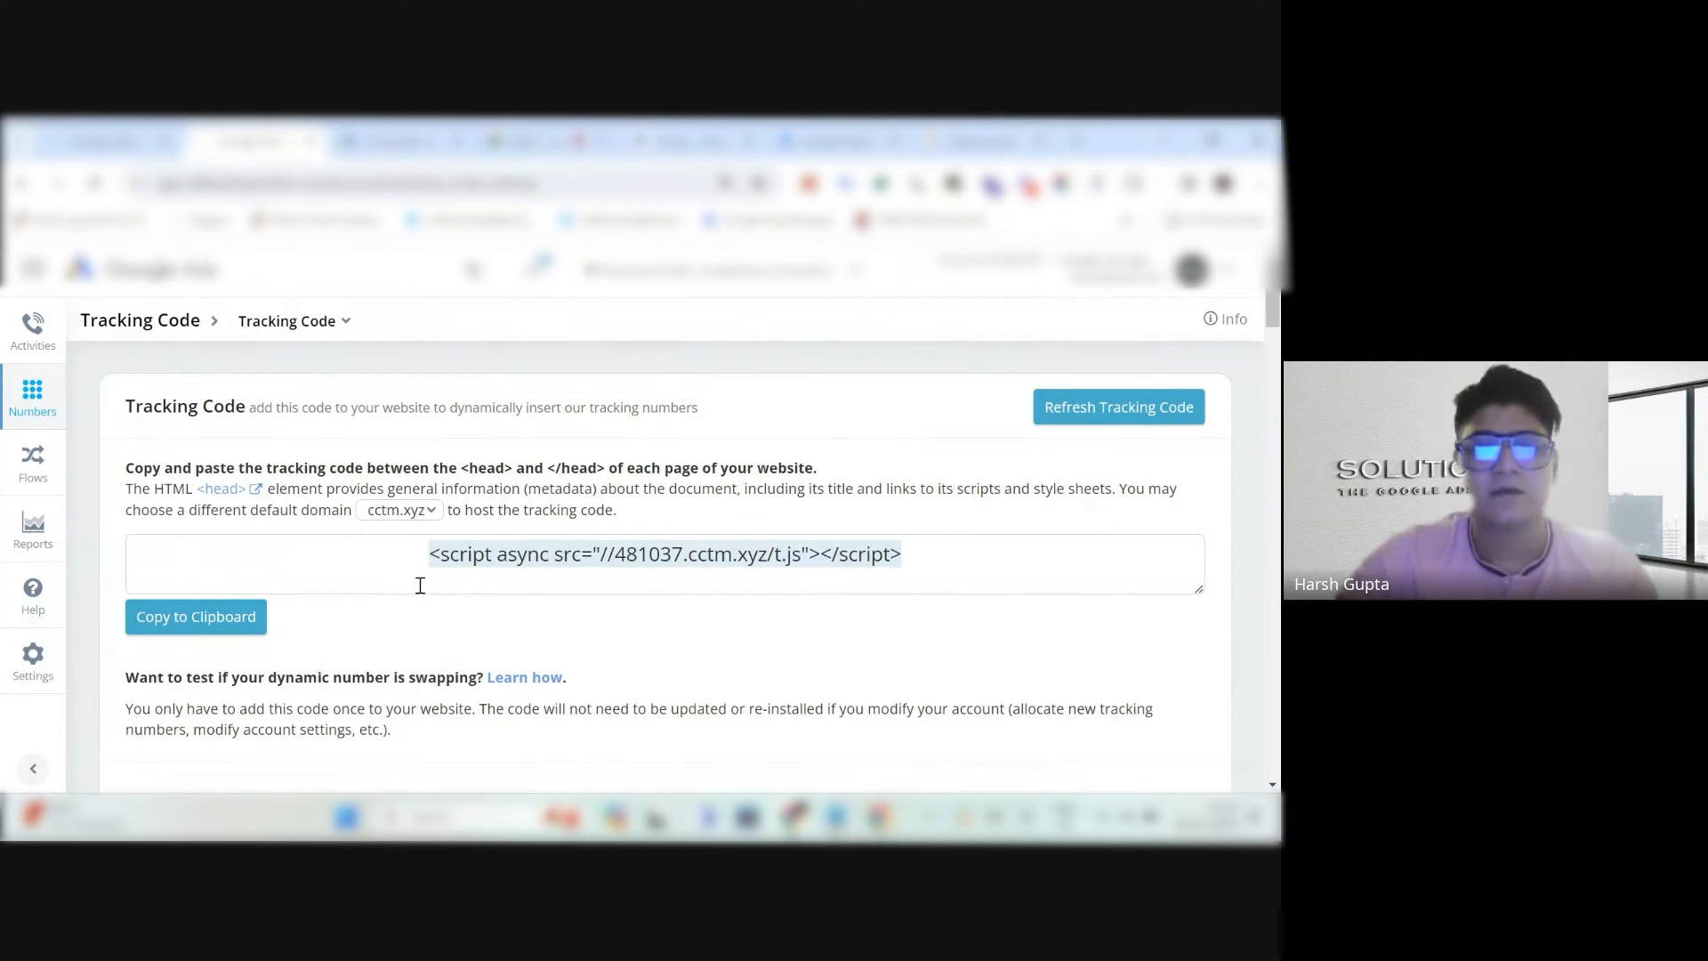
# Switch to Google Tag Manager, create a new tag in the default workspace and name it CTM Script.
pyautogui.click(836, 141)
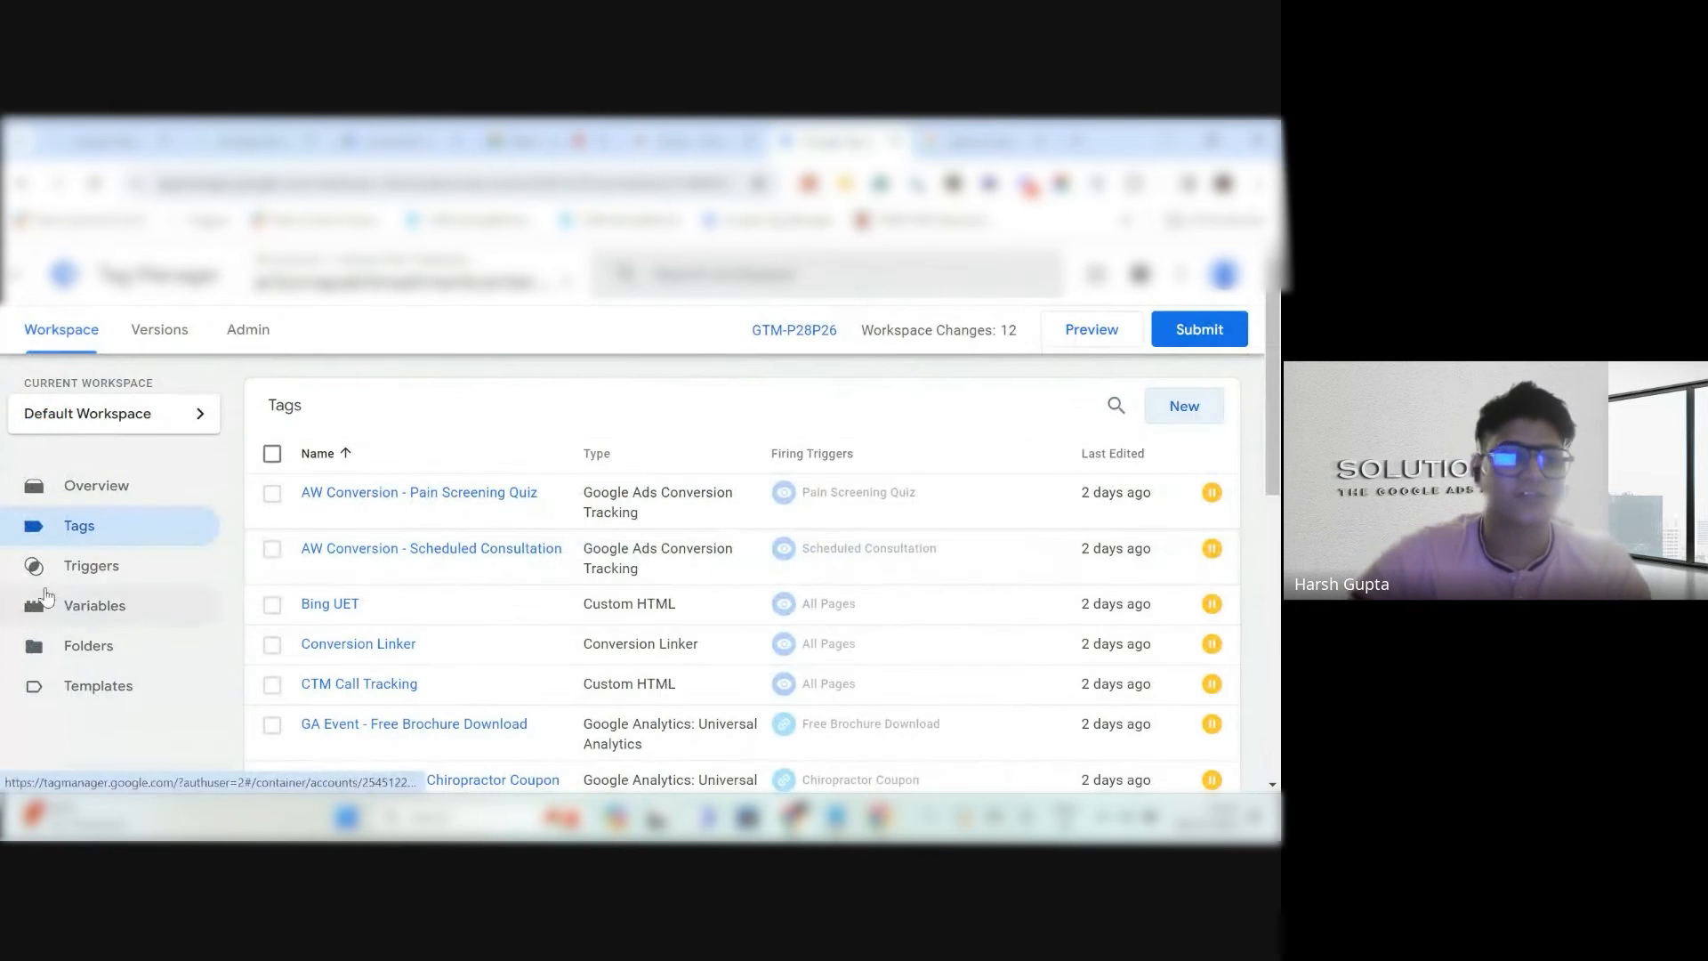
pyautogui.click(1195, 416)
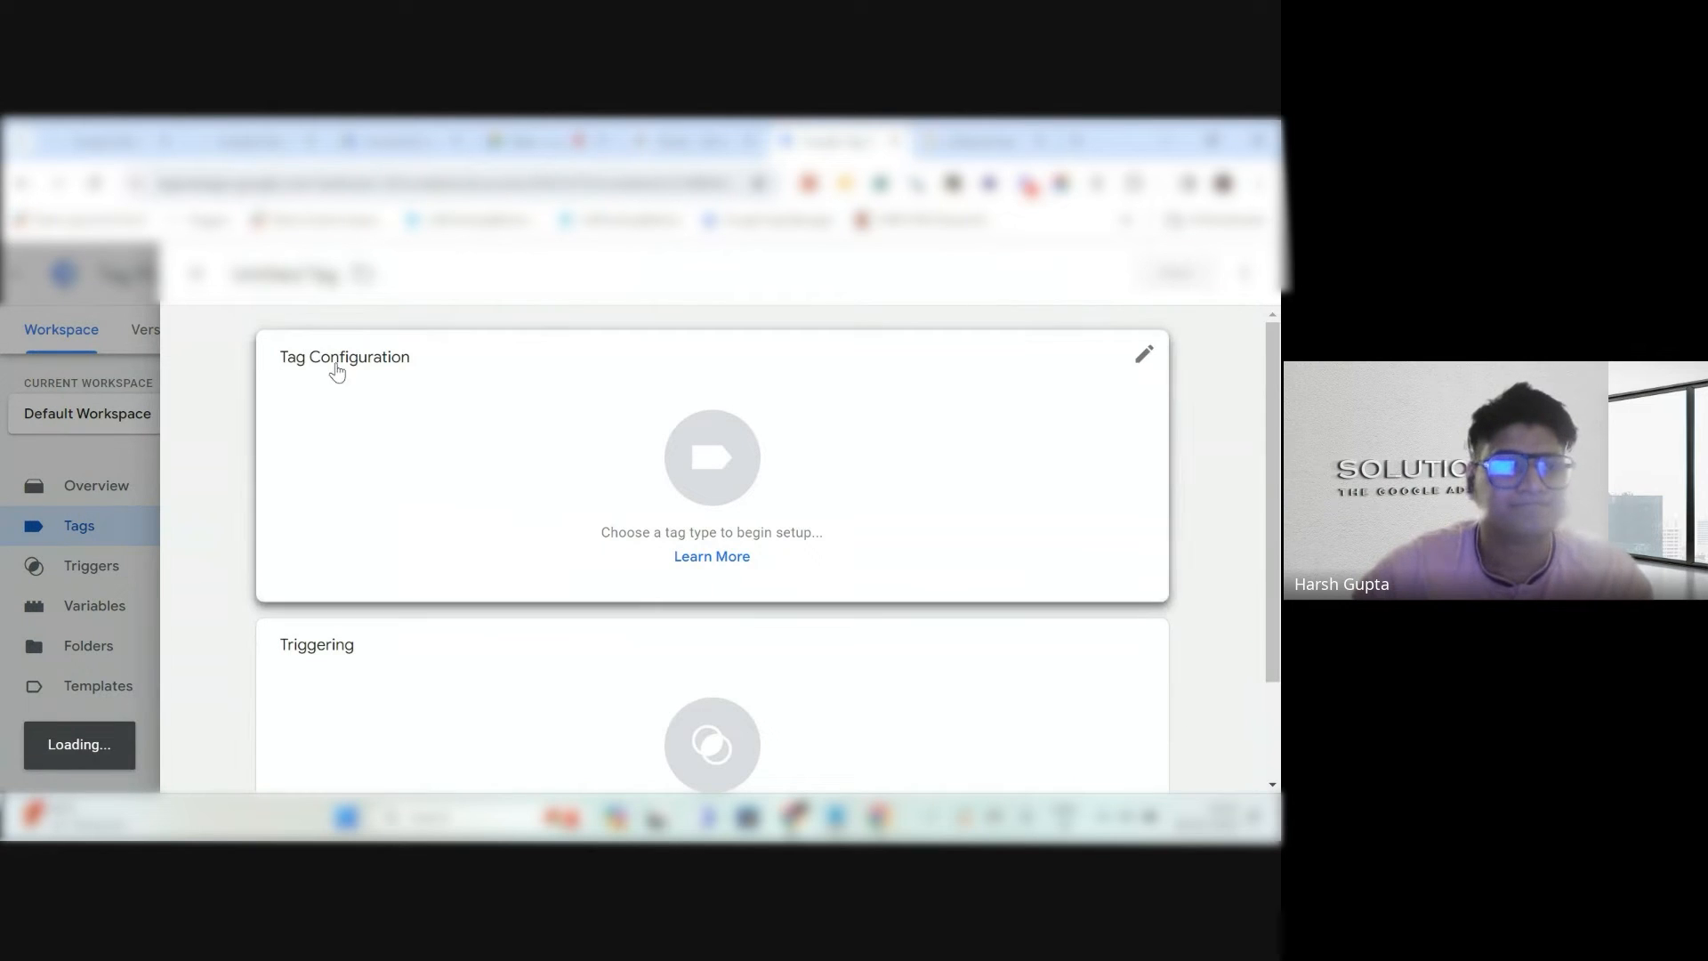
pyautogui.click(338, 278)
pyautogui.press('BackSpace')
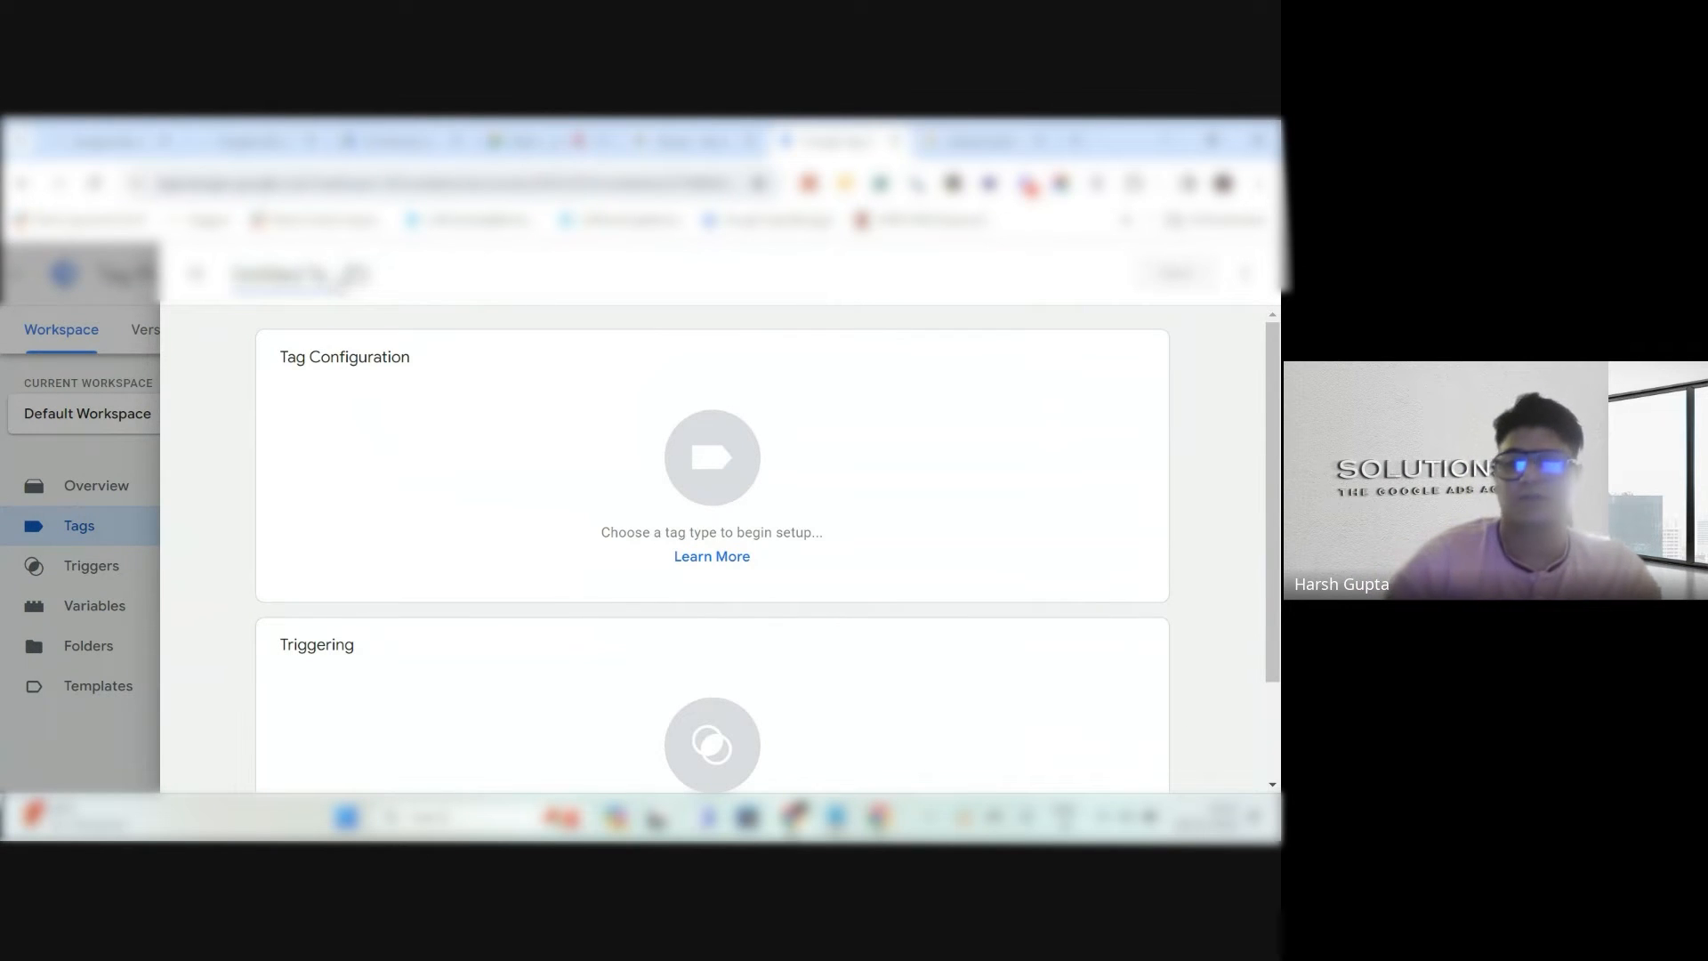
pyautogui.press('BackSpace')
pyautogui.press('BackSpace')
pyautogui.press('BackSpace')
pyautogui.press('BackSpace')
pyautogui.press('BackSpace')
pyautogui.press('BackSpace')
pyautogui.press('BackSpace')
pyautogui.press('BackSpace')
pyautogui.press('BackSpace')
pyautogui.press('BackSpace')
pyautogui.press('BackSpace')
pyautogui.press('capslock')
pyautogui.write('GA')
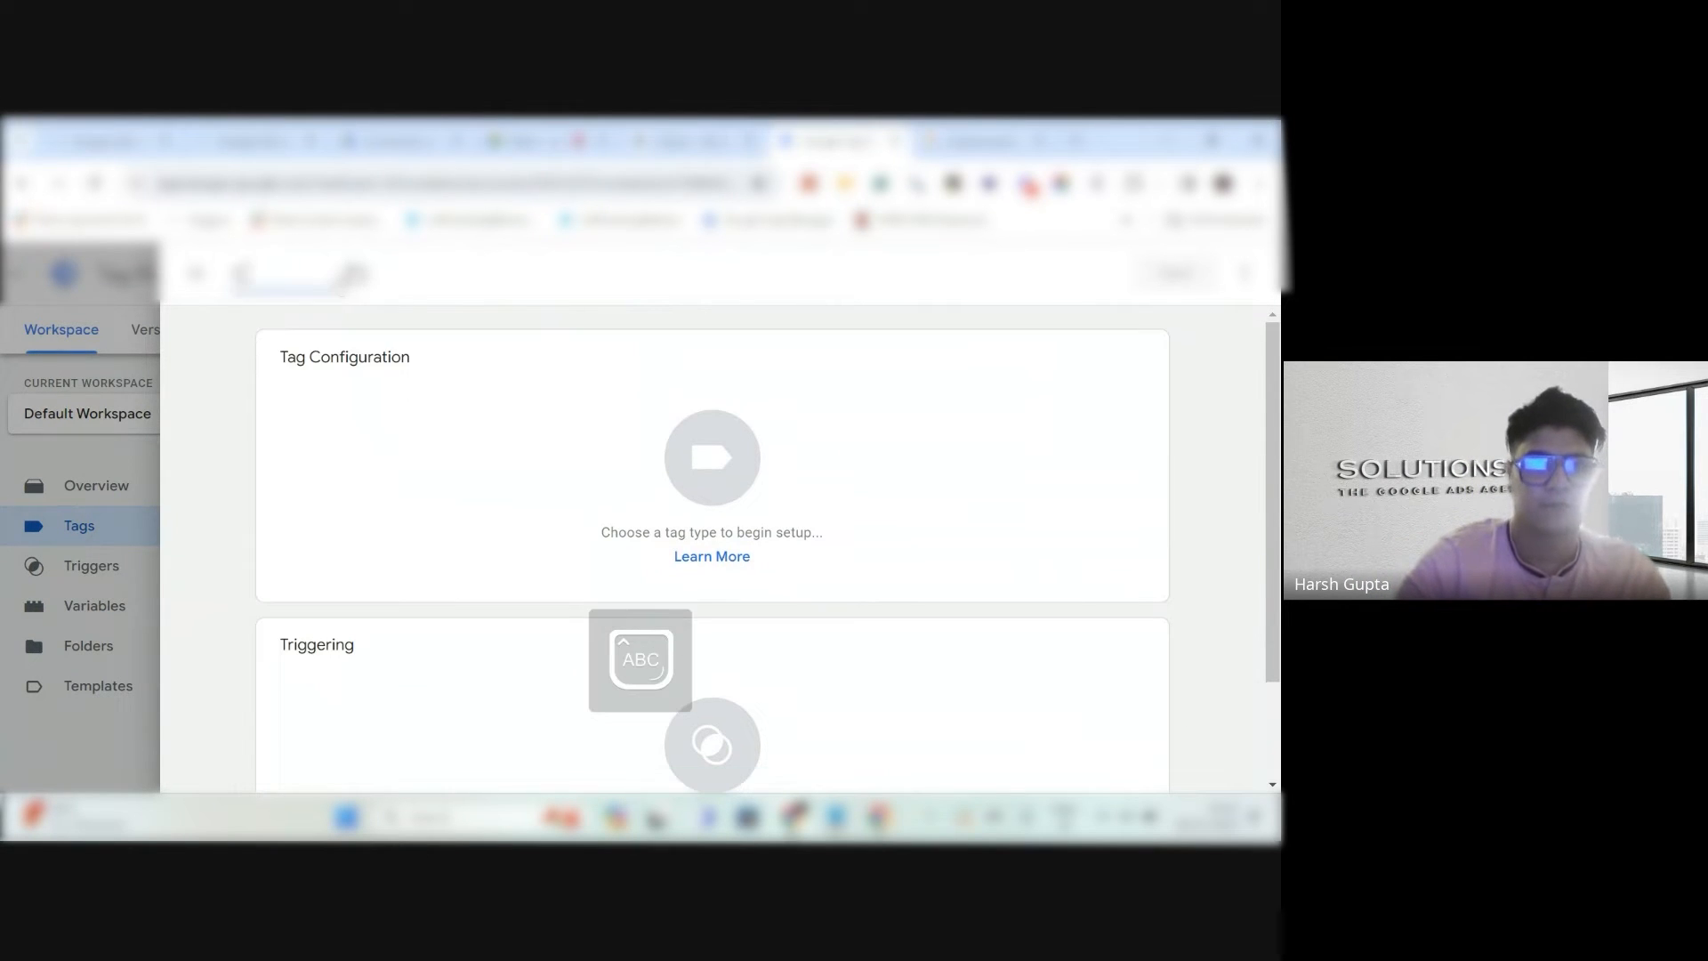
pyautogui.write('4 E')
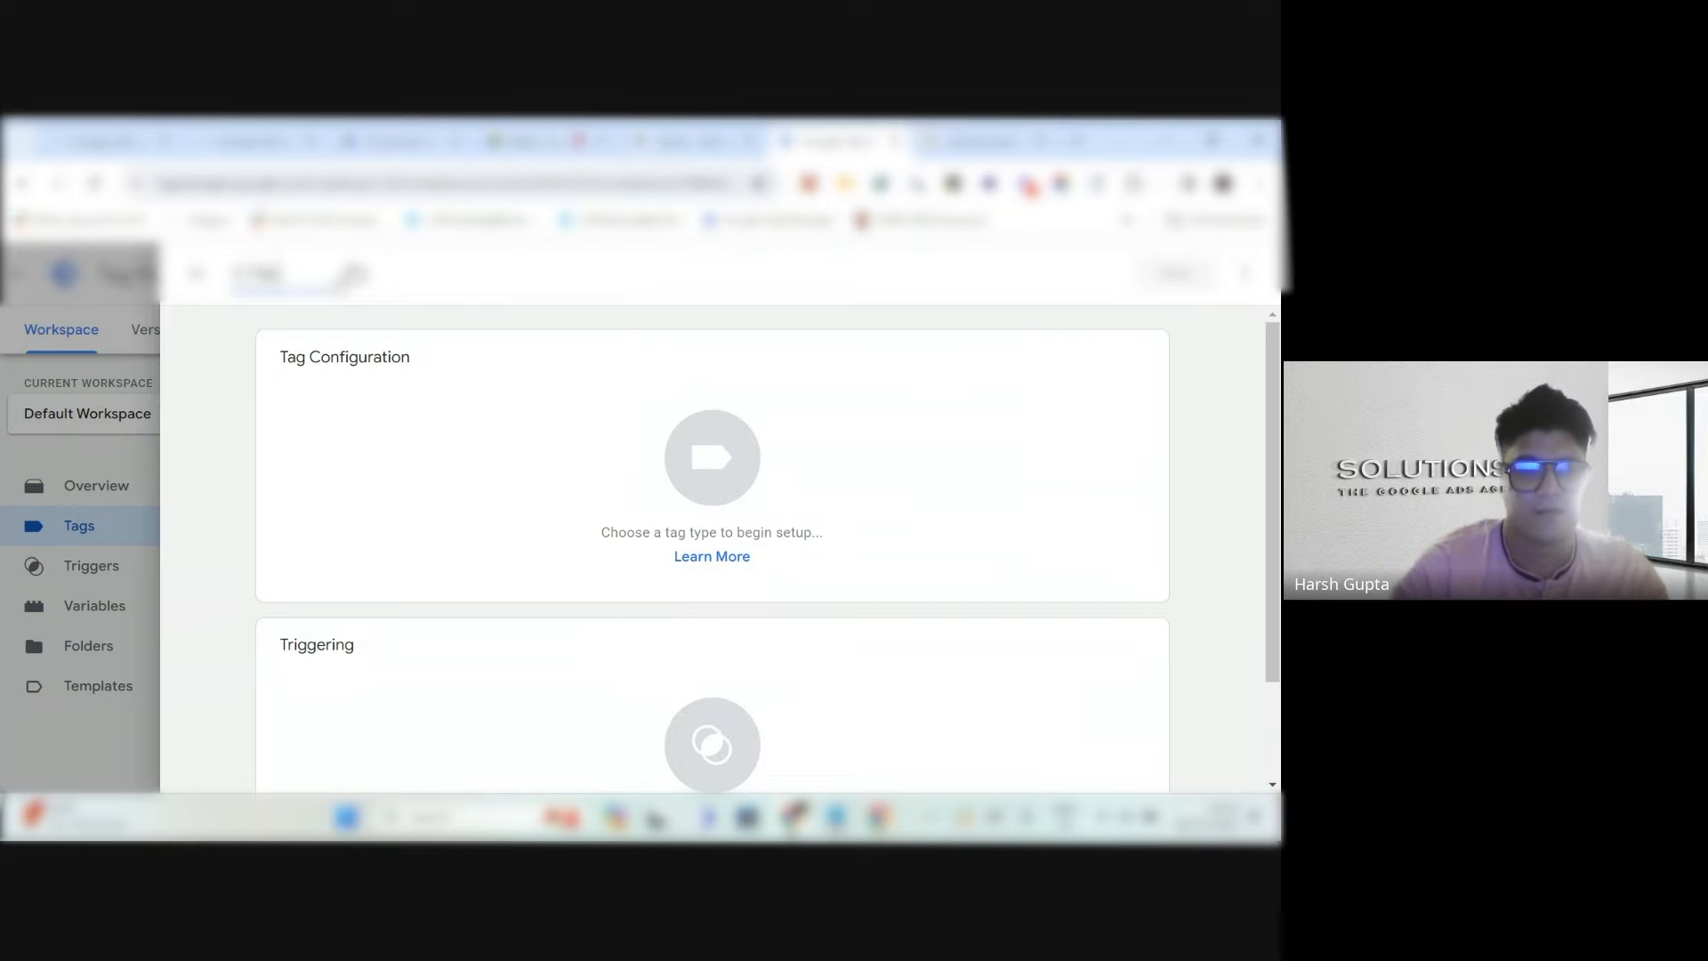
pyautogui.press('capslock')
pyautogui.write('ven')
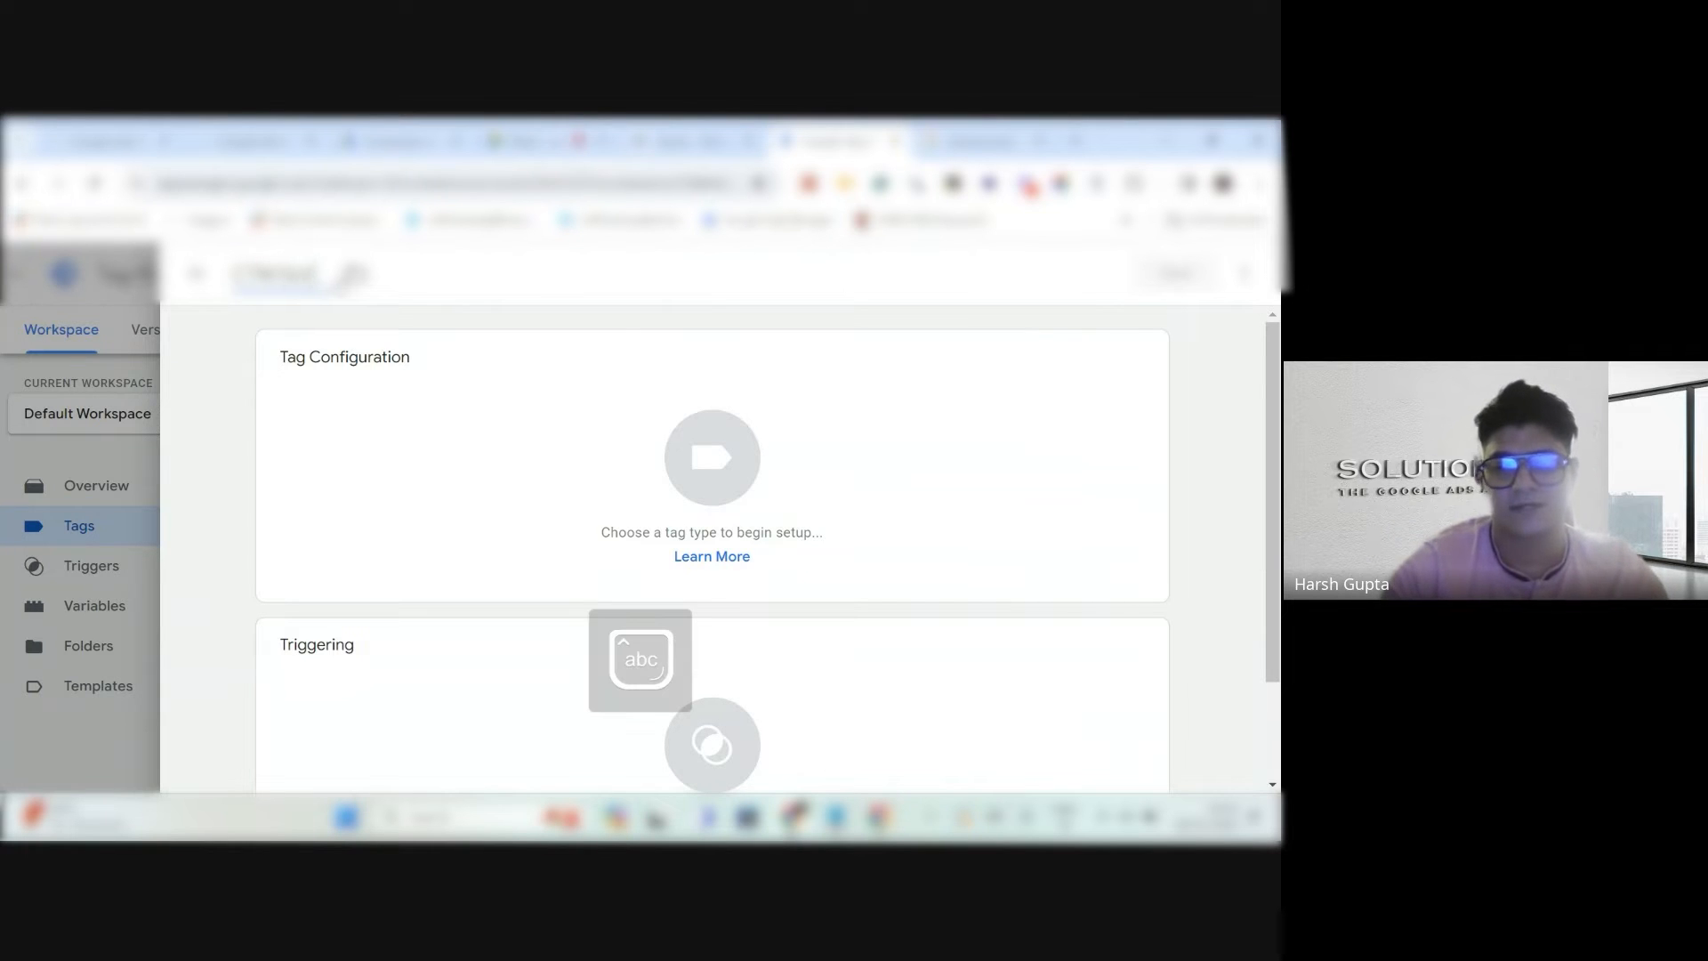
pyautogui.write('t')
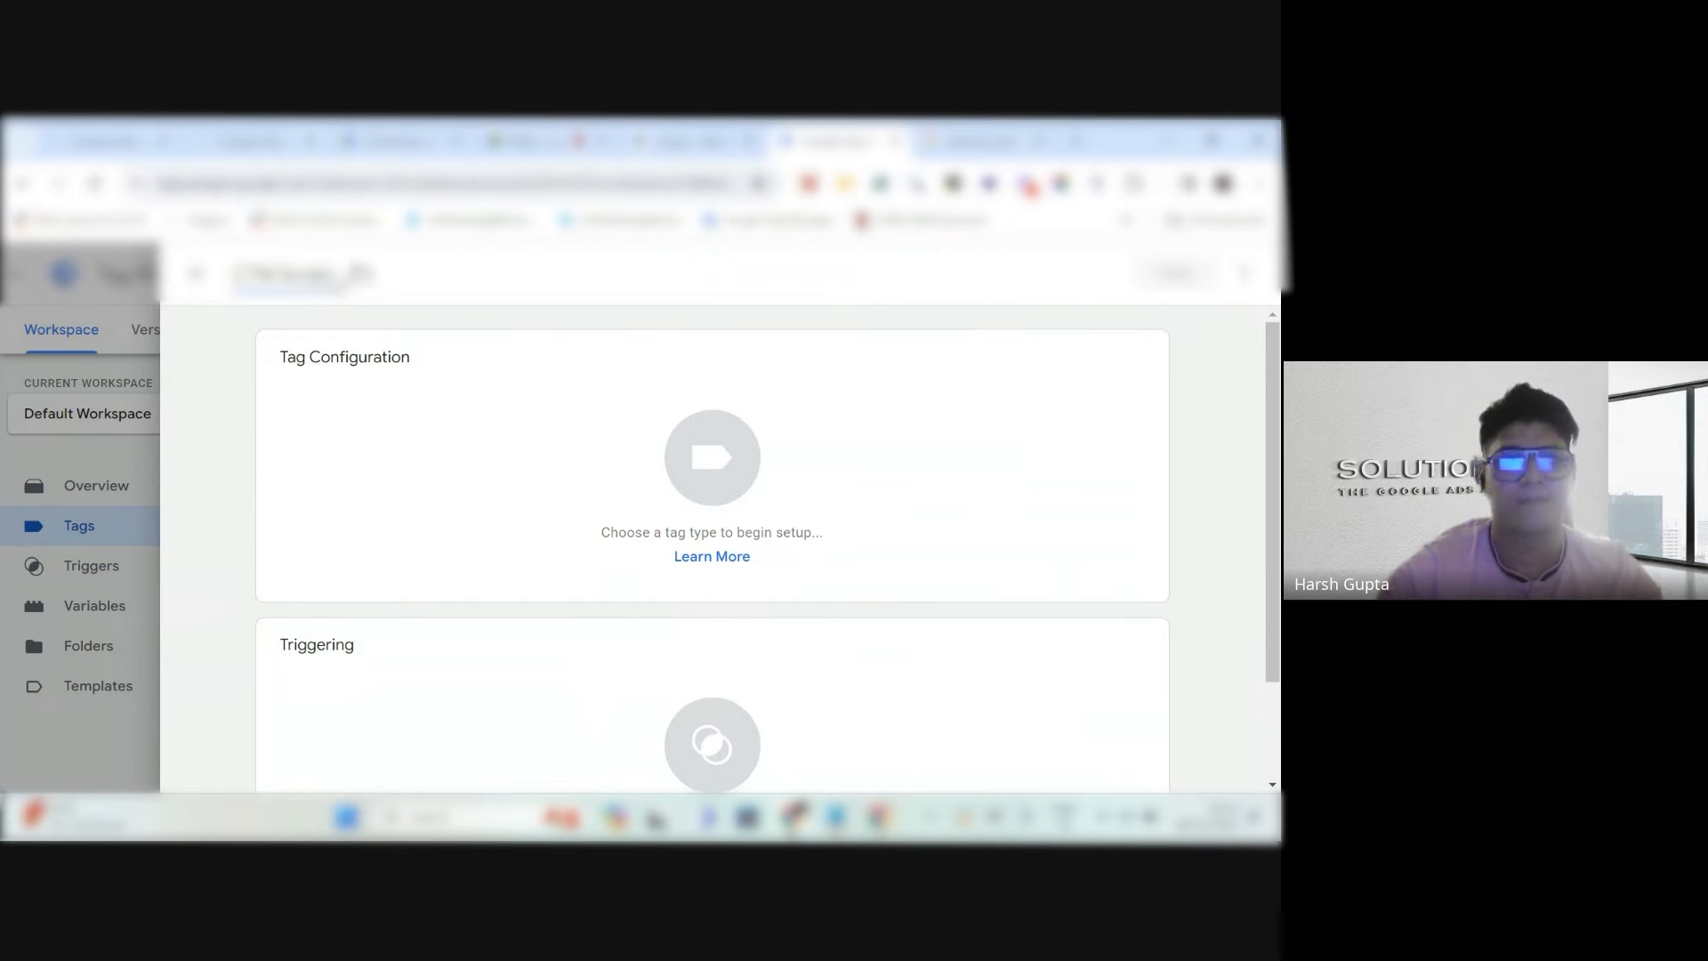
# Set the new tag's type to Custom HTML and paste the copied call tracking script as its HTML.
pyautogui.click(1139, 356)
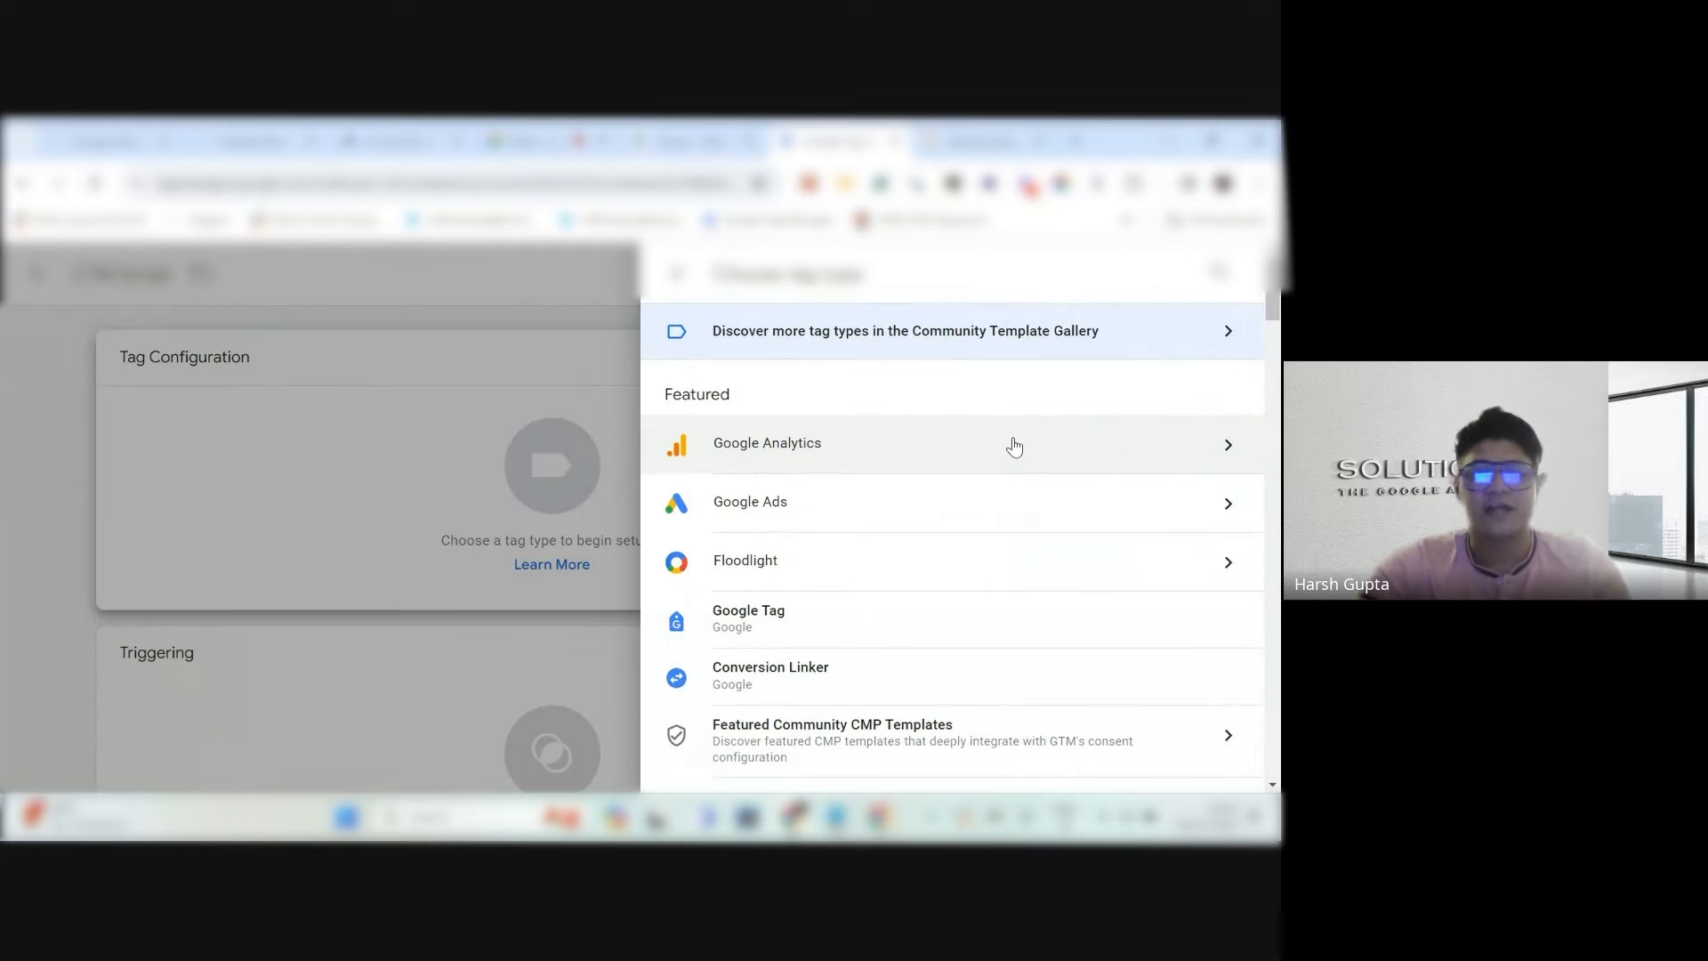
pyautogui.scroll(-1, 1014, 445)
pyautogui.scroll(-1, 978, 490)
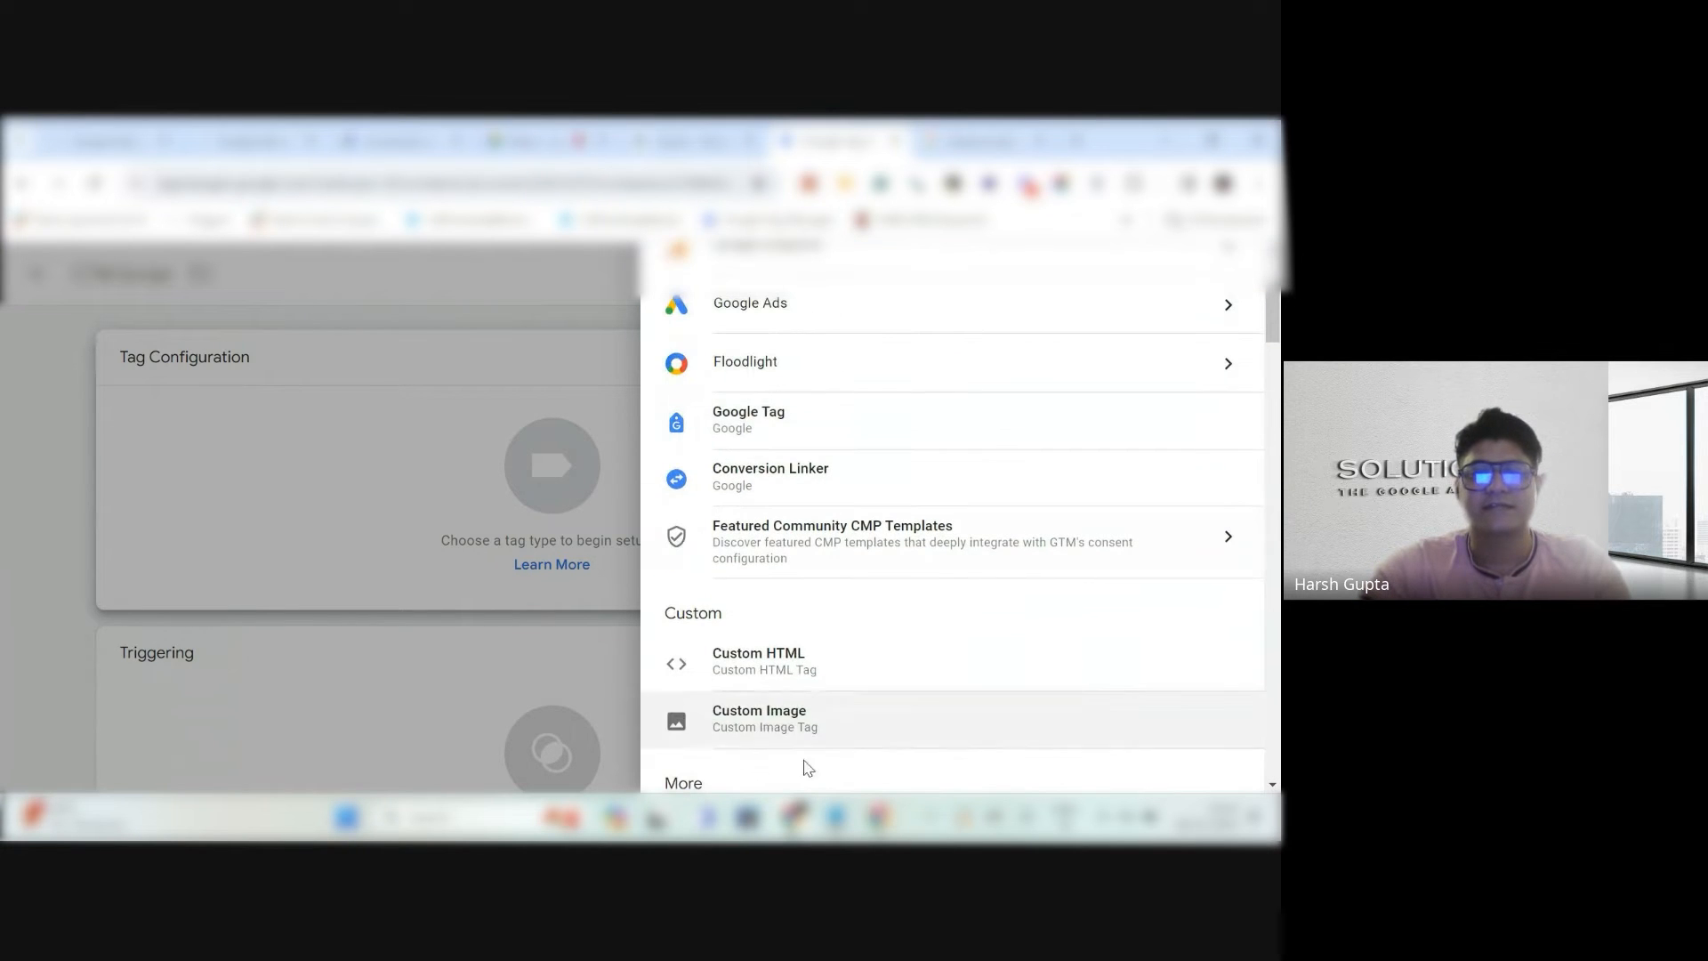
pyautogui.click(809, 671)
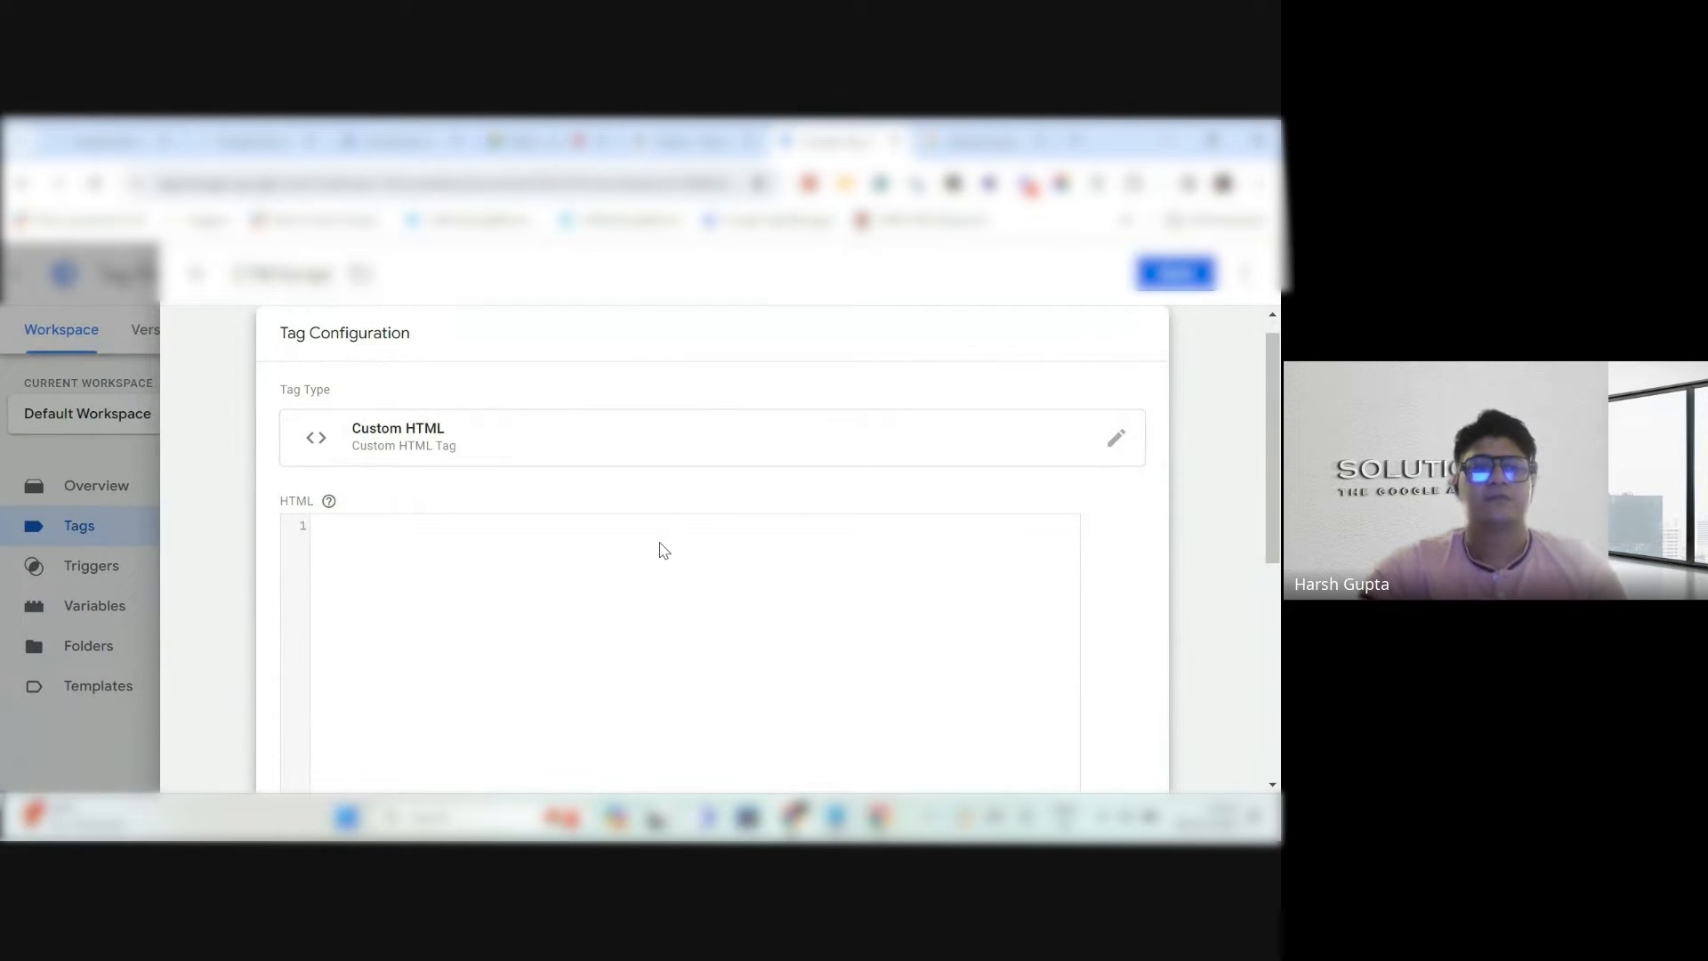
pyautogui.click(662, 550)
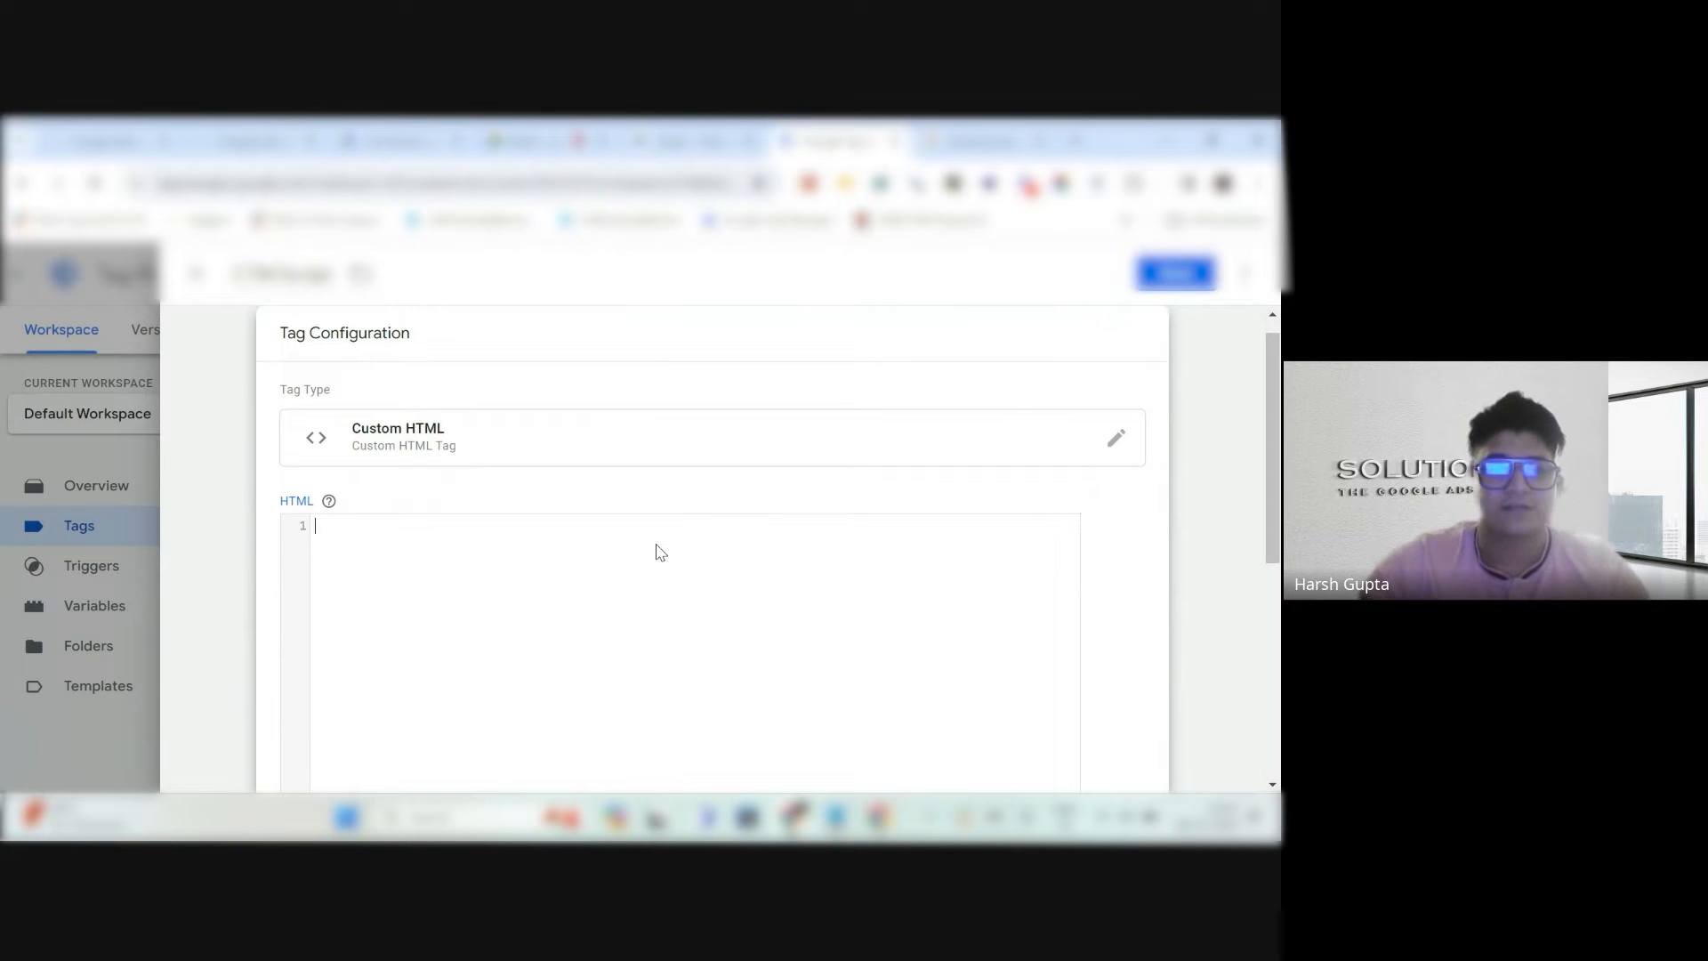
pyautogui.write('<script async src="//481037.cctm.xyz/t.js"></script>')
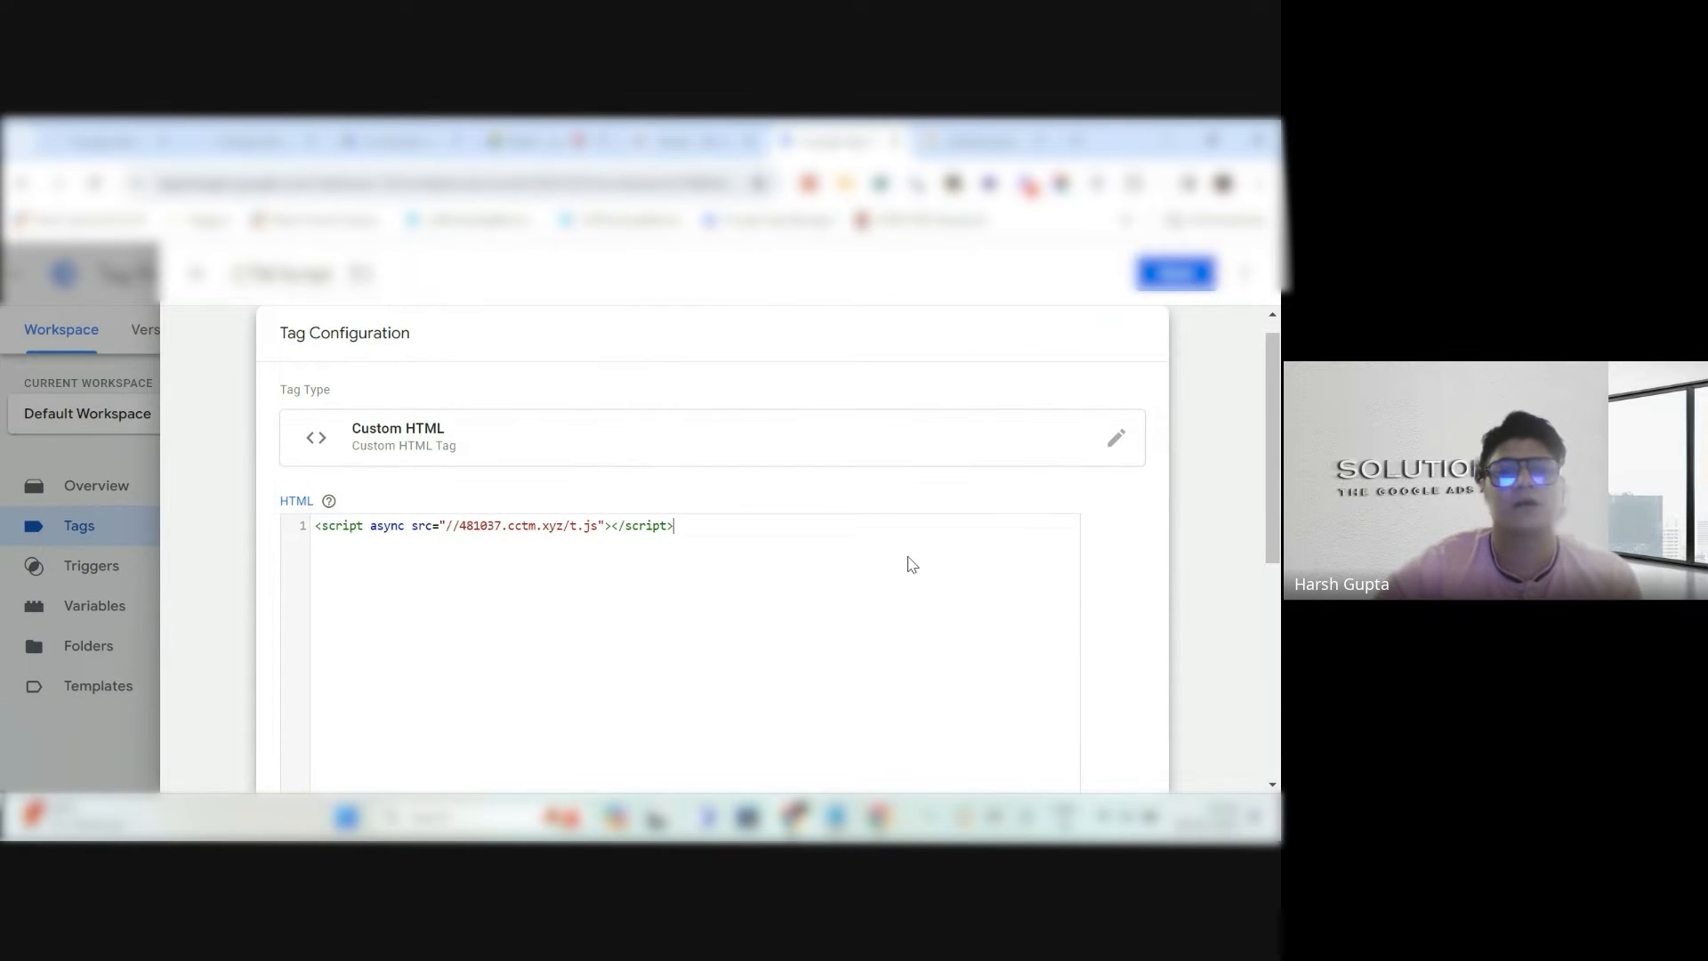
# Reopen the tag type choices for the CTM Script tag and select Custom HTML again.
pyautogui.moveTo(674, 526); pyautogui.dragTo(327, 525)
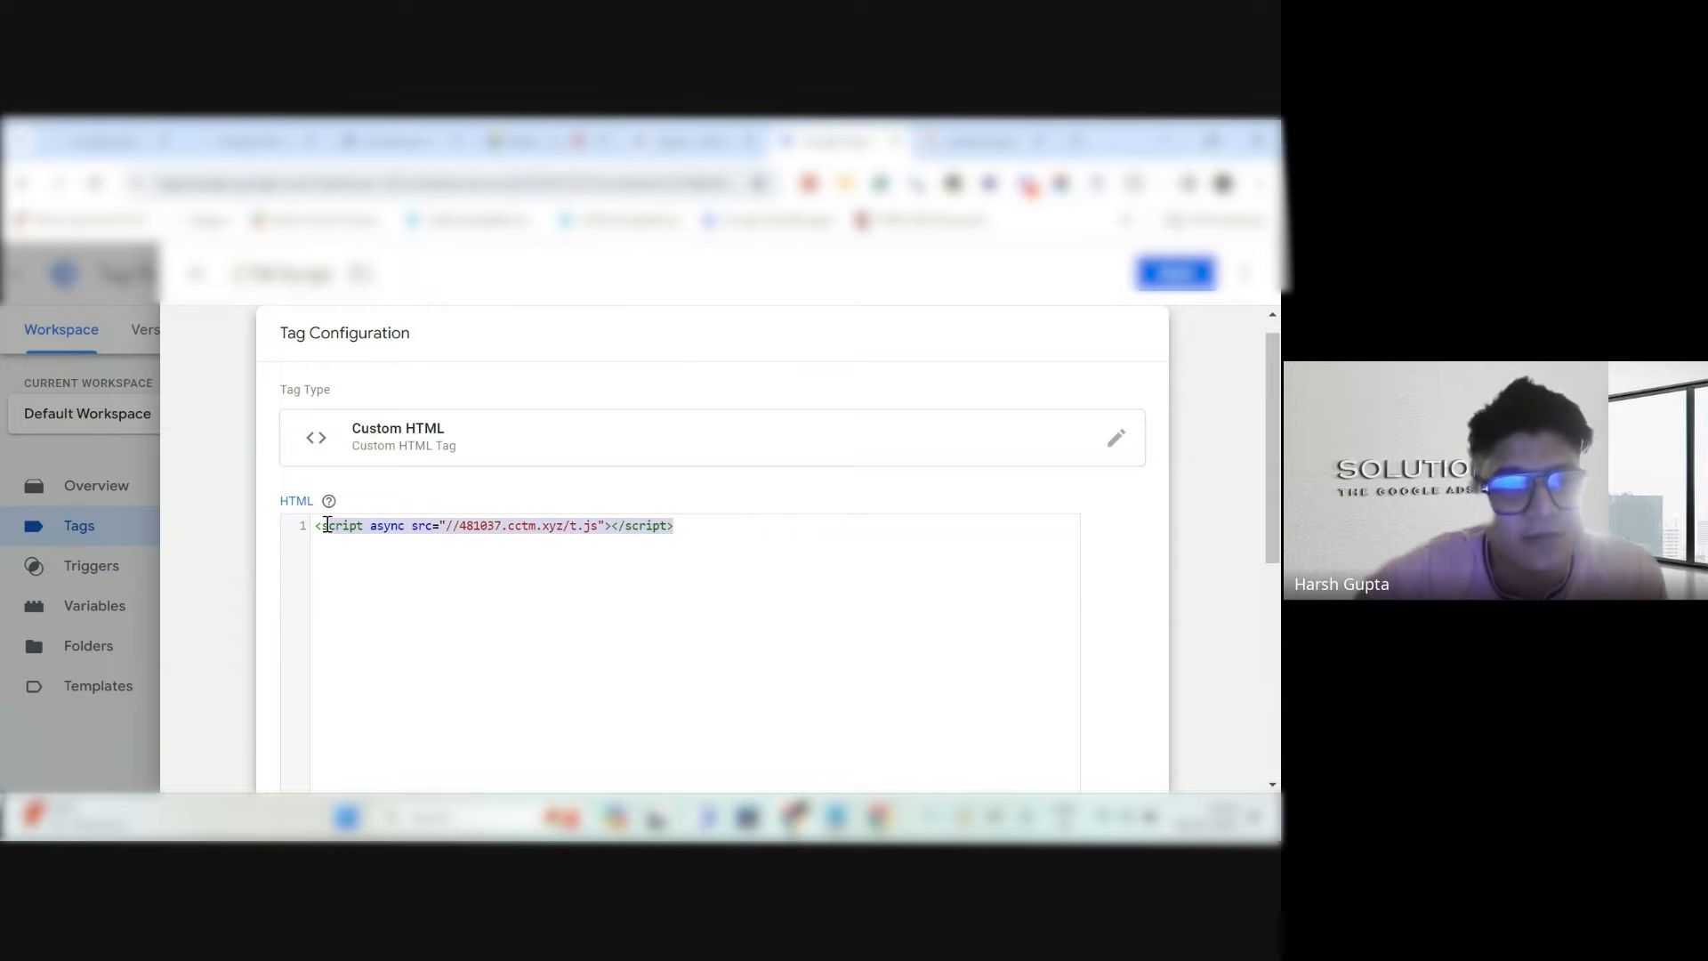
pyautogui.click(1117, 438)
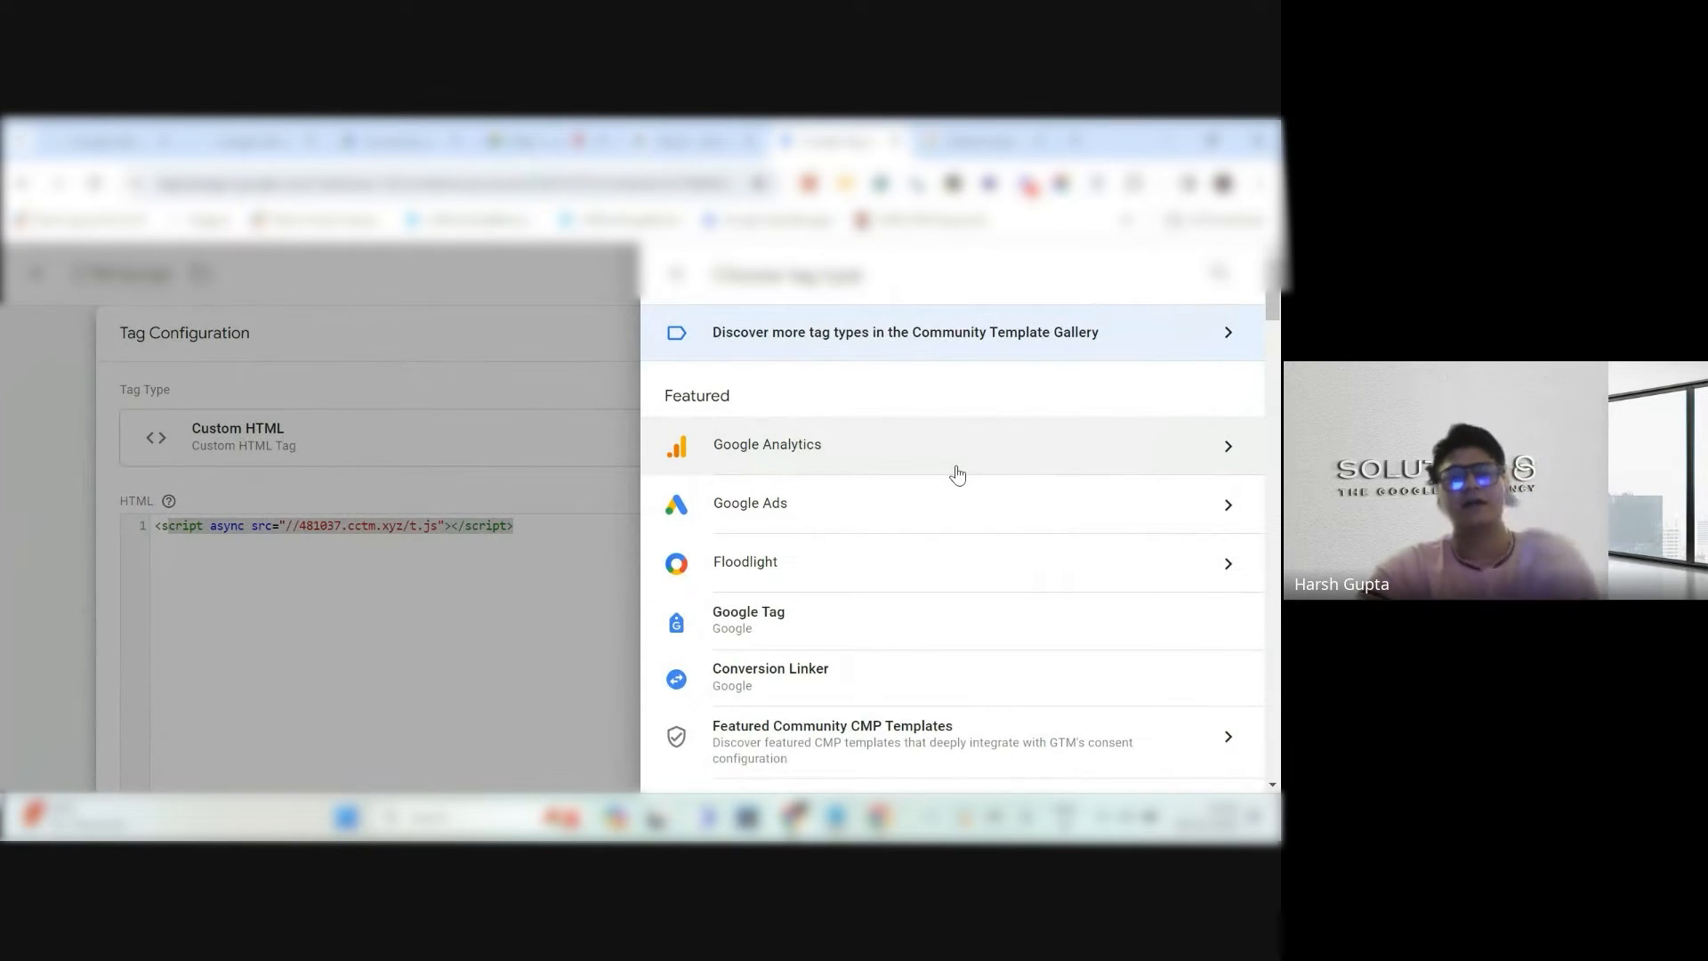
pyautogui.scroll(-5, 957, 474)
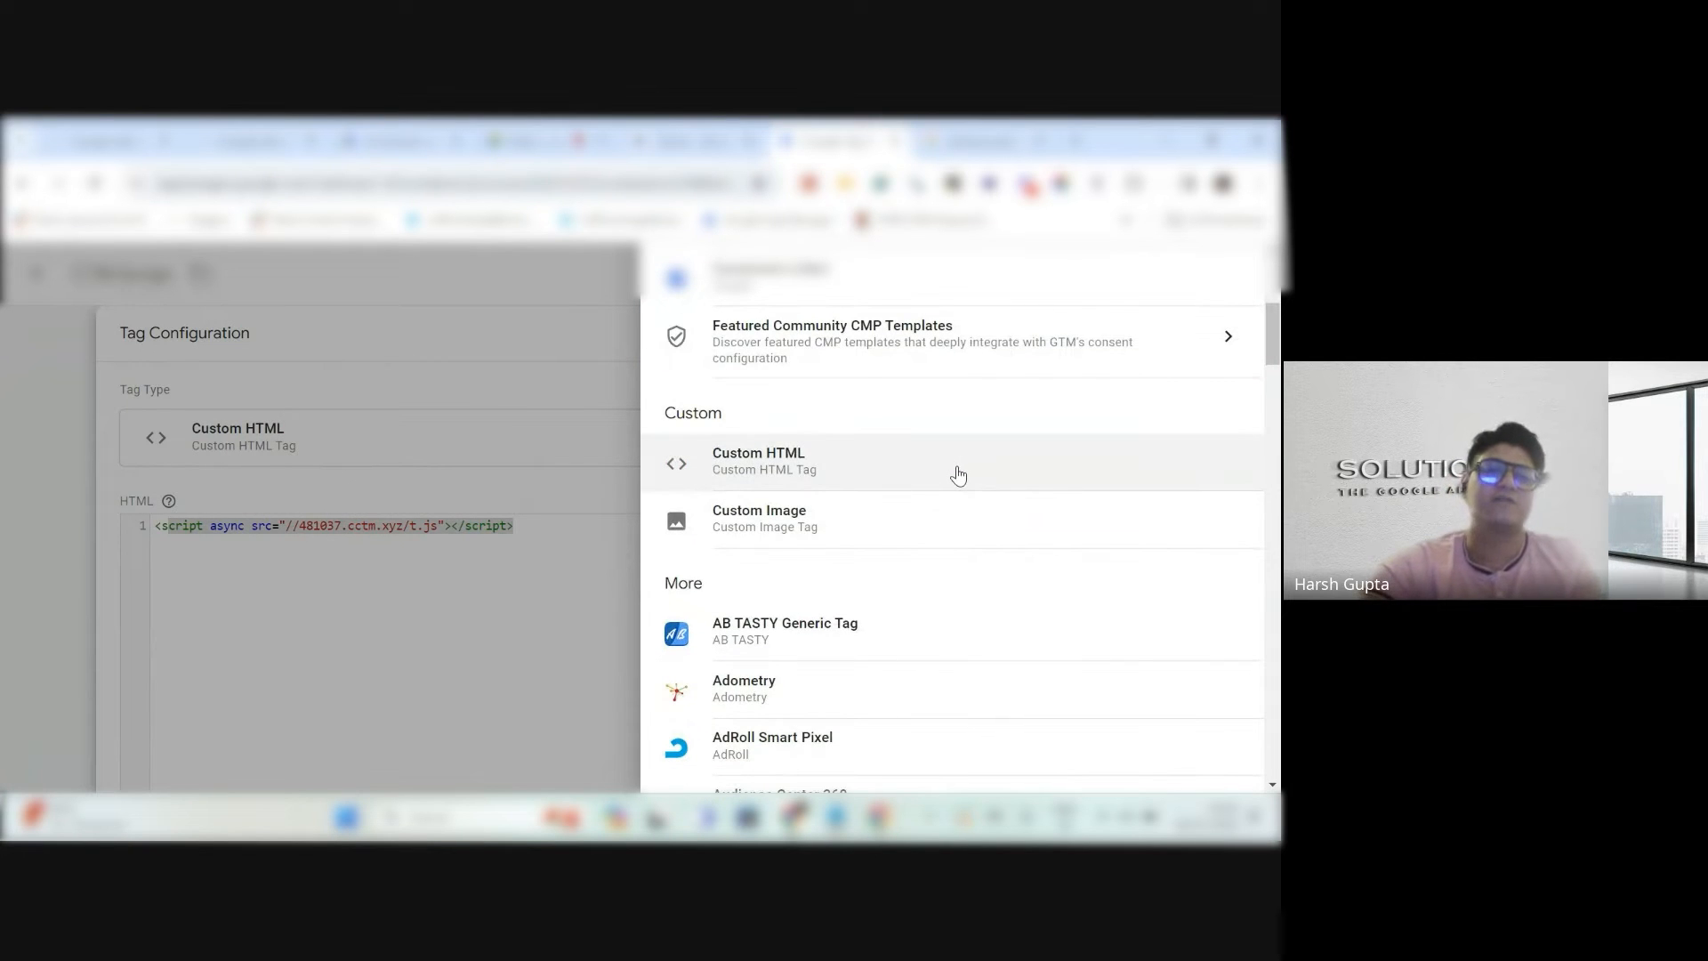
pyautogui.click(958, 474)
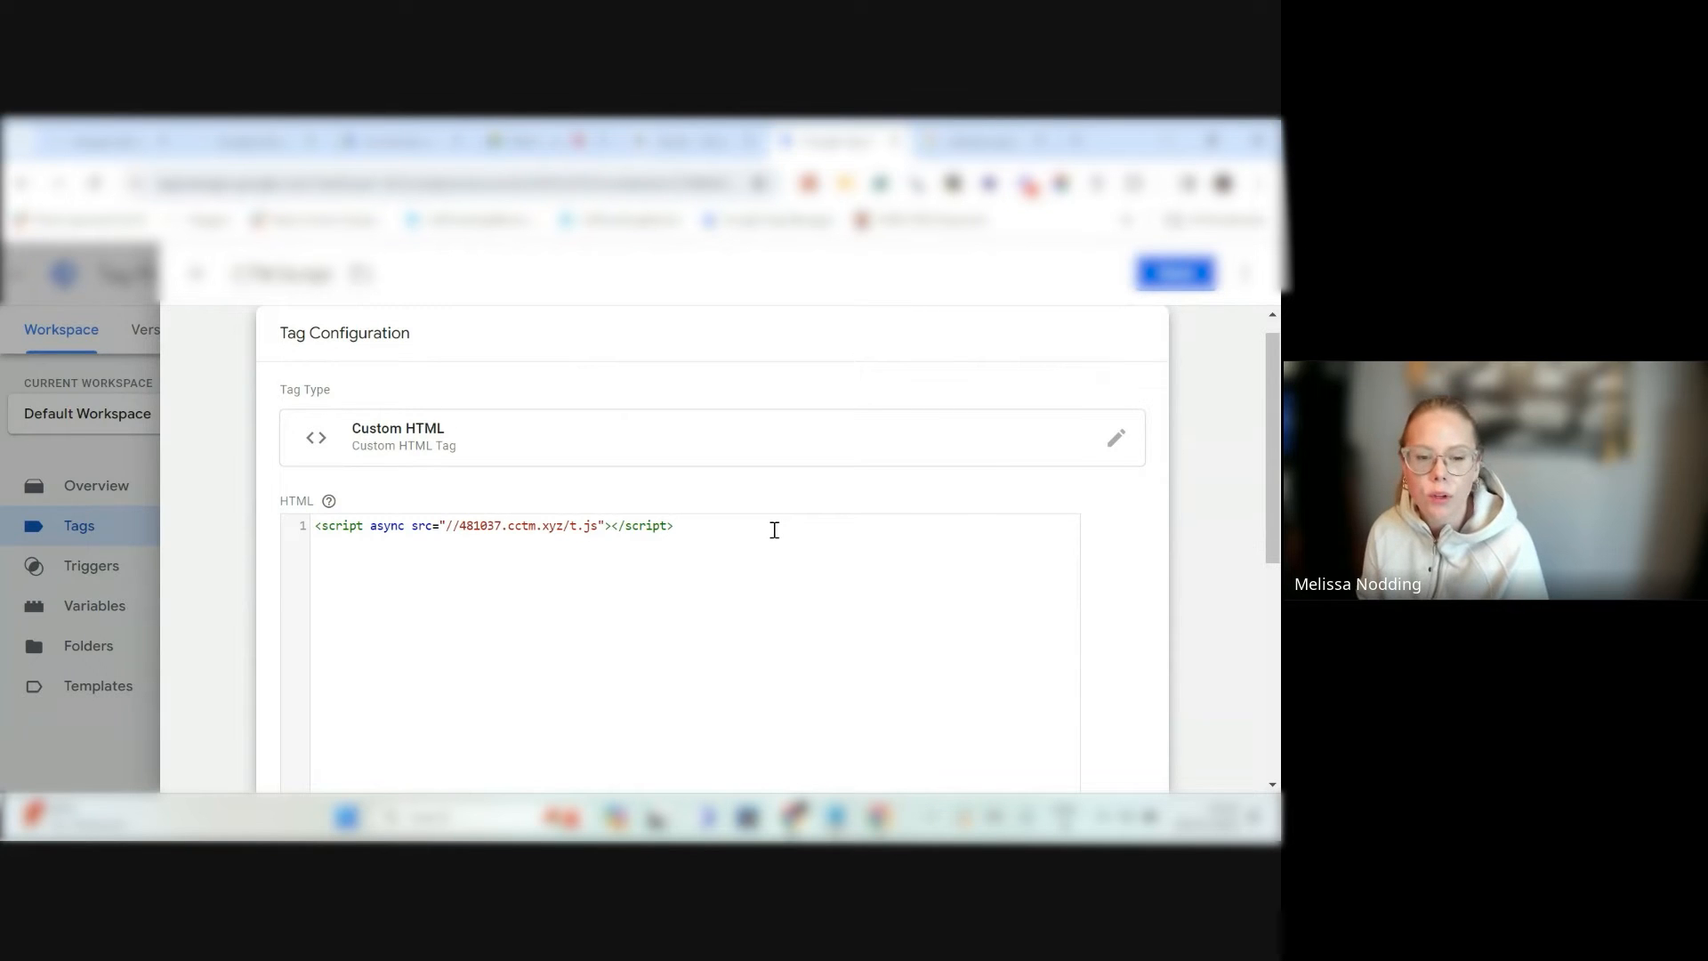
# Add the All Pages page view trigger as the firing trigger of the CTM Script tag.
pyautogui.scroll(-3, 779, 529)
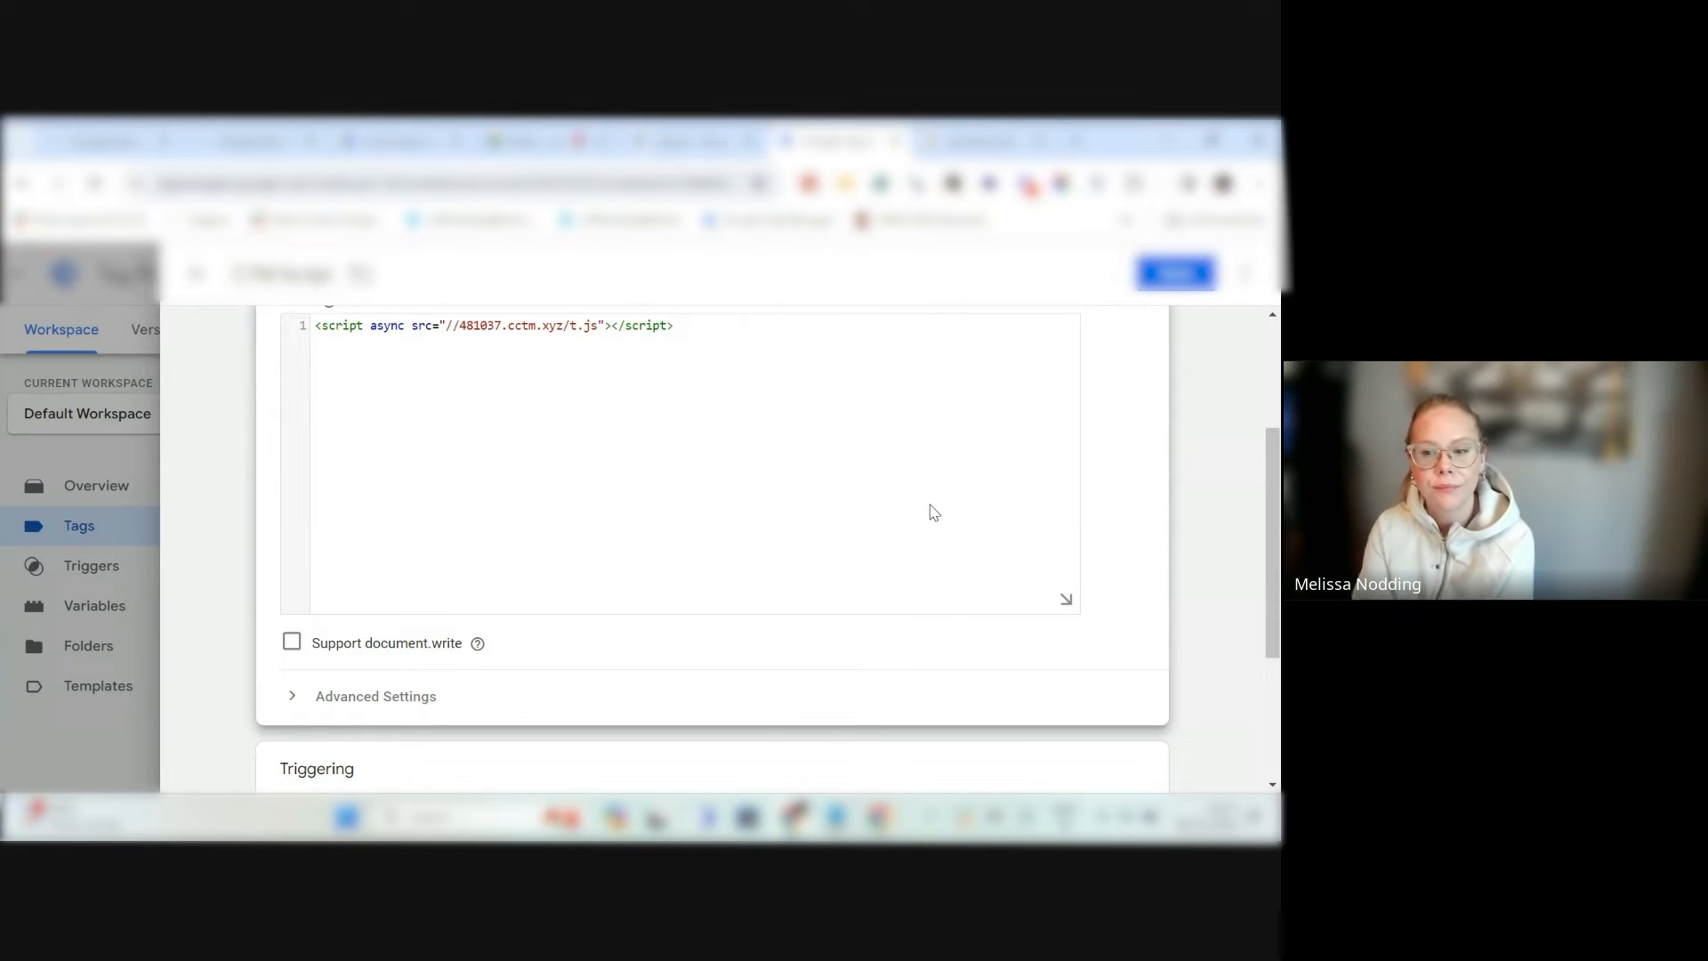
pyautogui.scroll(-3, 933, 513)
pyautogui.scroll(4, 919, 507)
pyautogui.scroll(-4, 702, 557)
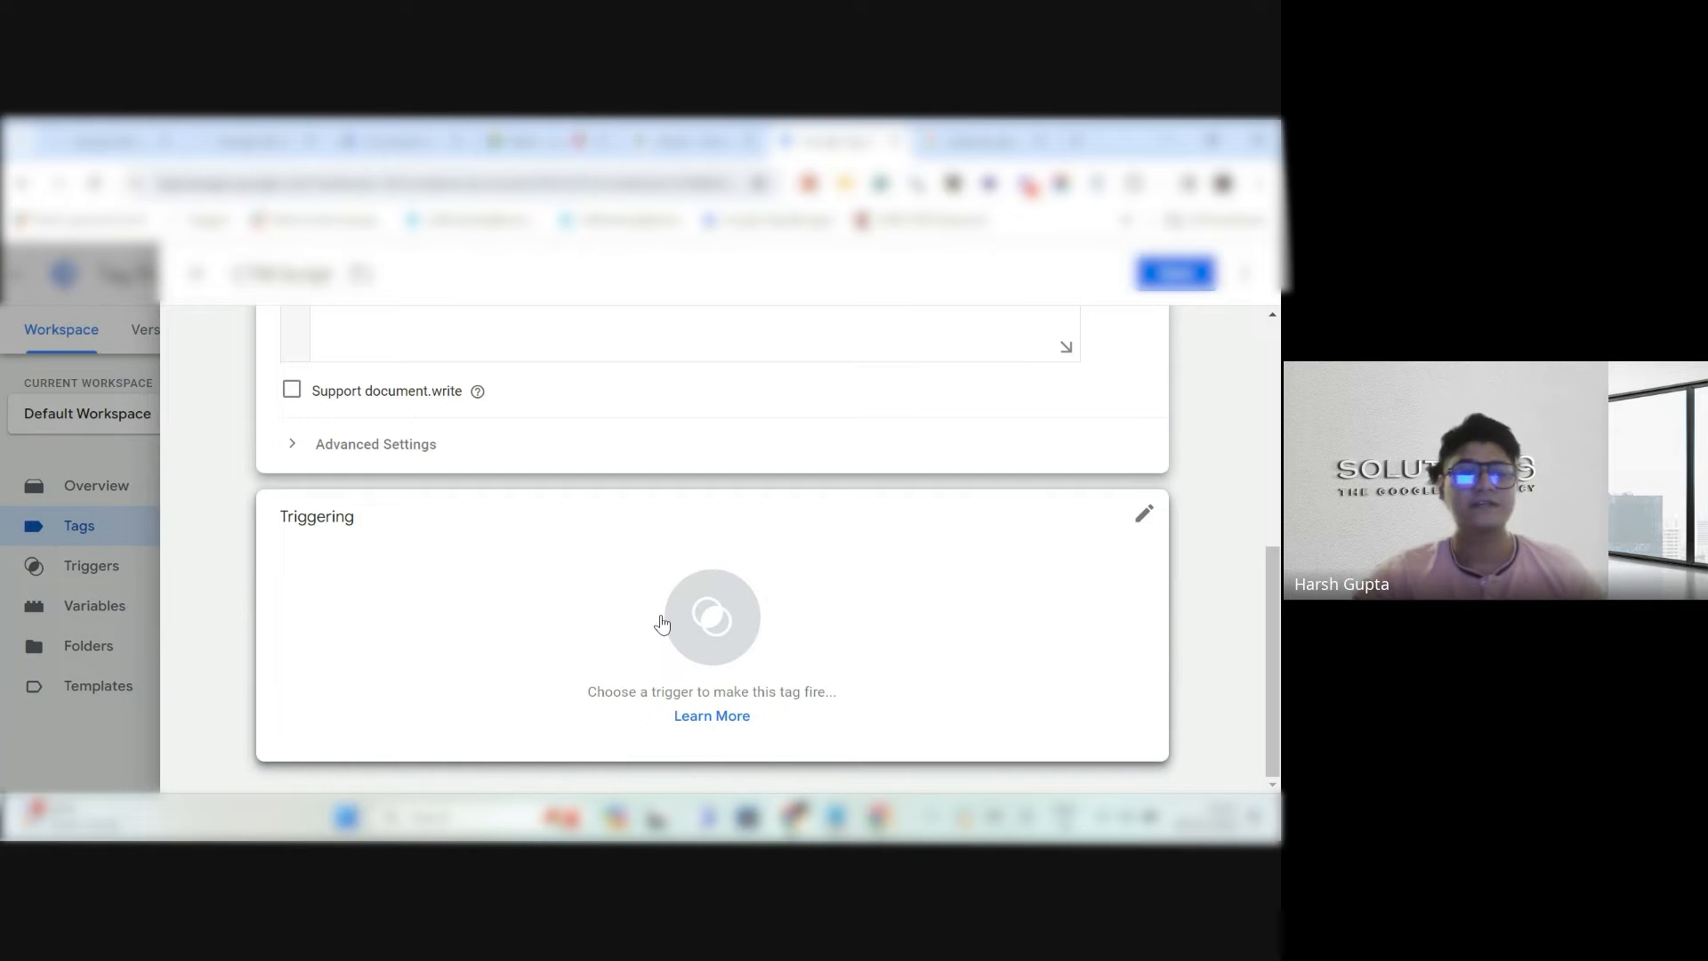
pyautogui.click(1145, 518)
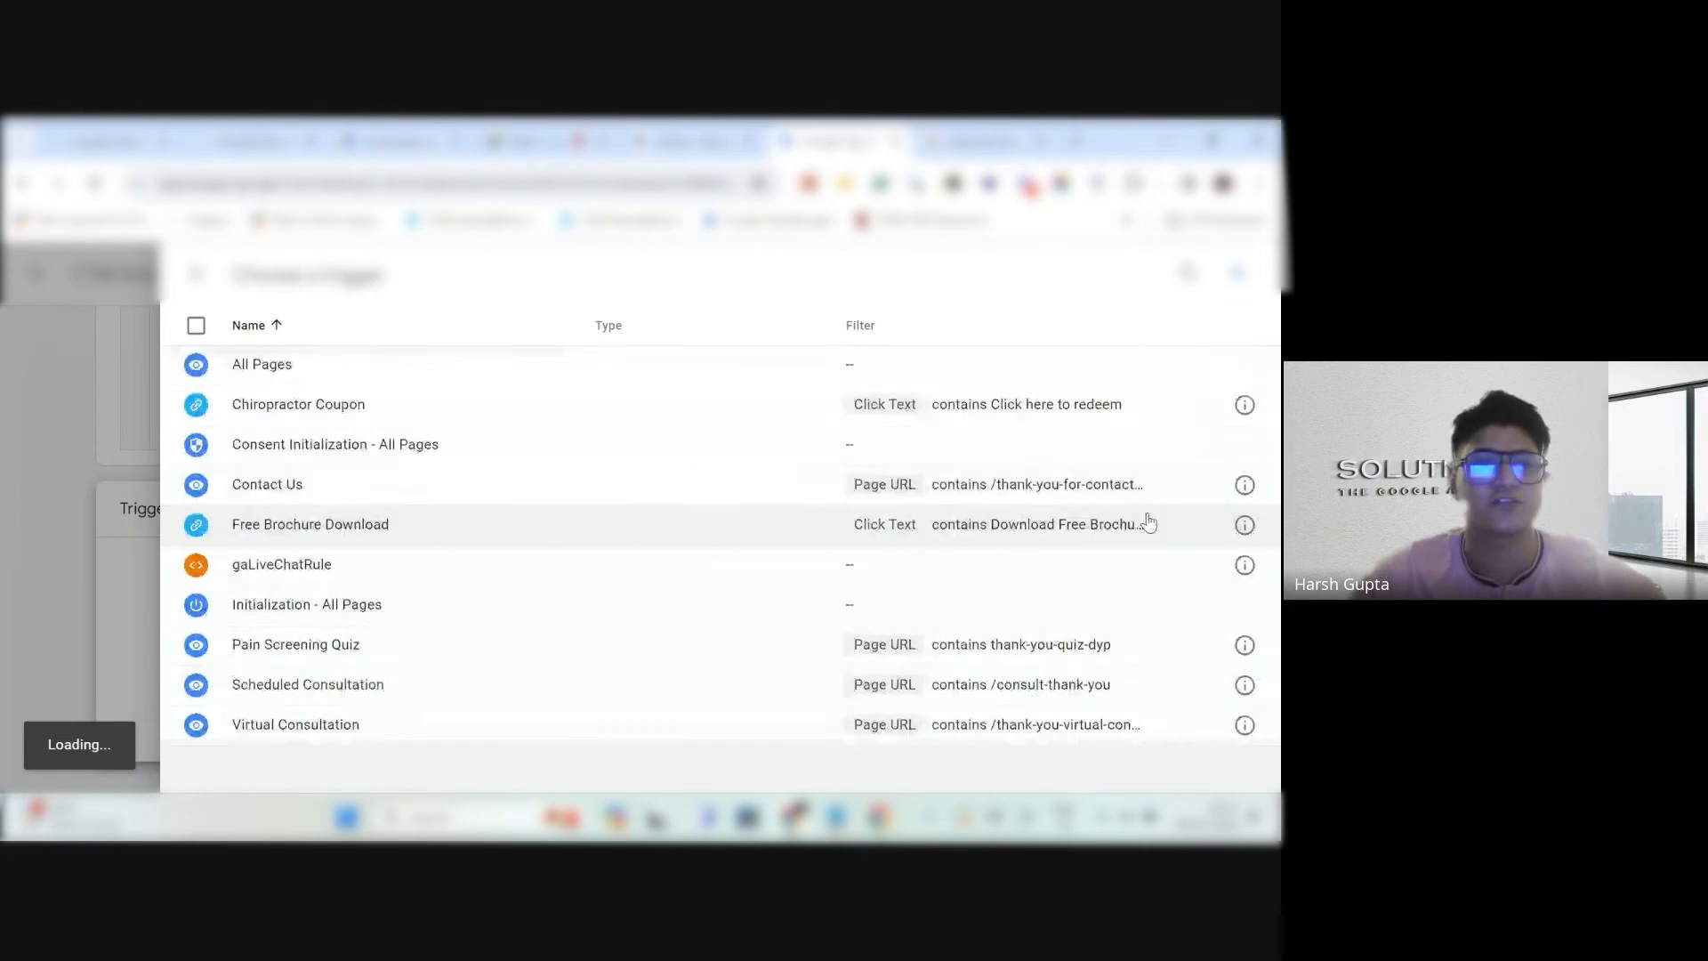
pyautogui.click(309, 368)
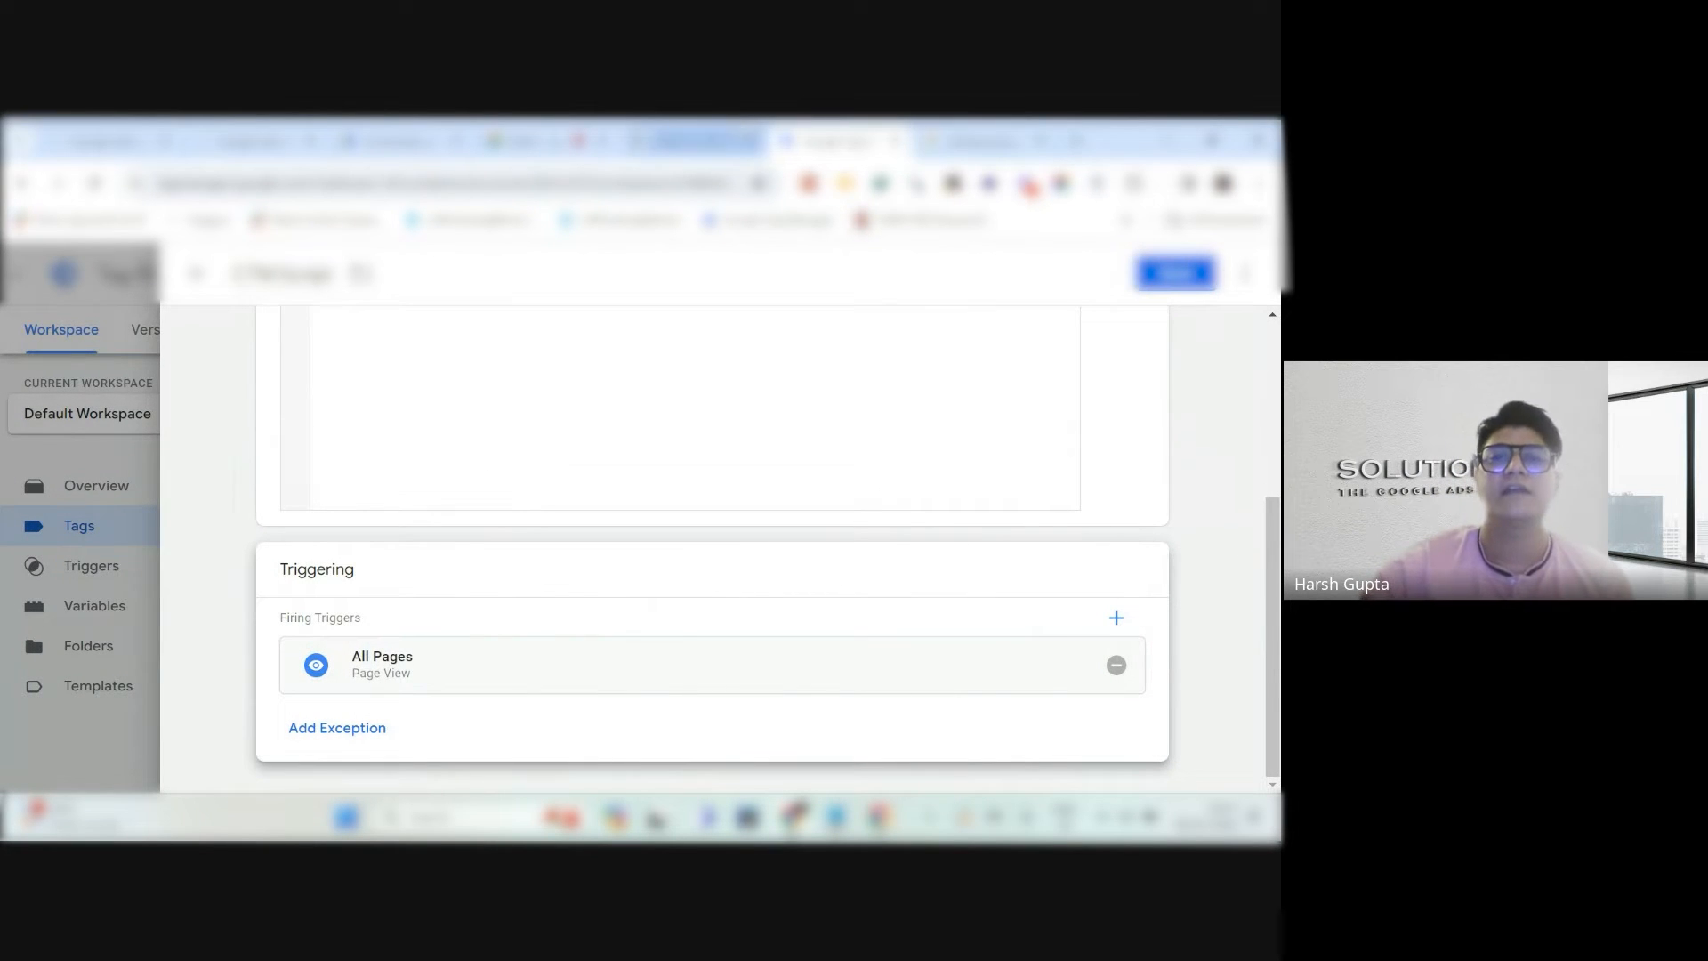
# Check the clinic website and the tracking code page, return to the CTM Script tag and save it.
pyautogui.click(694, 141)
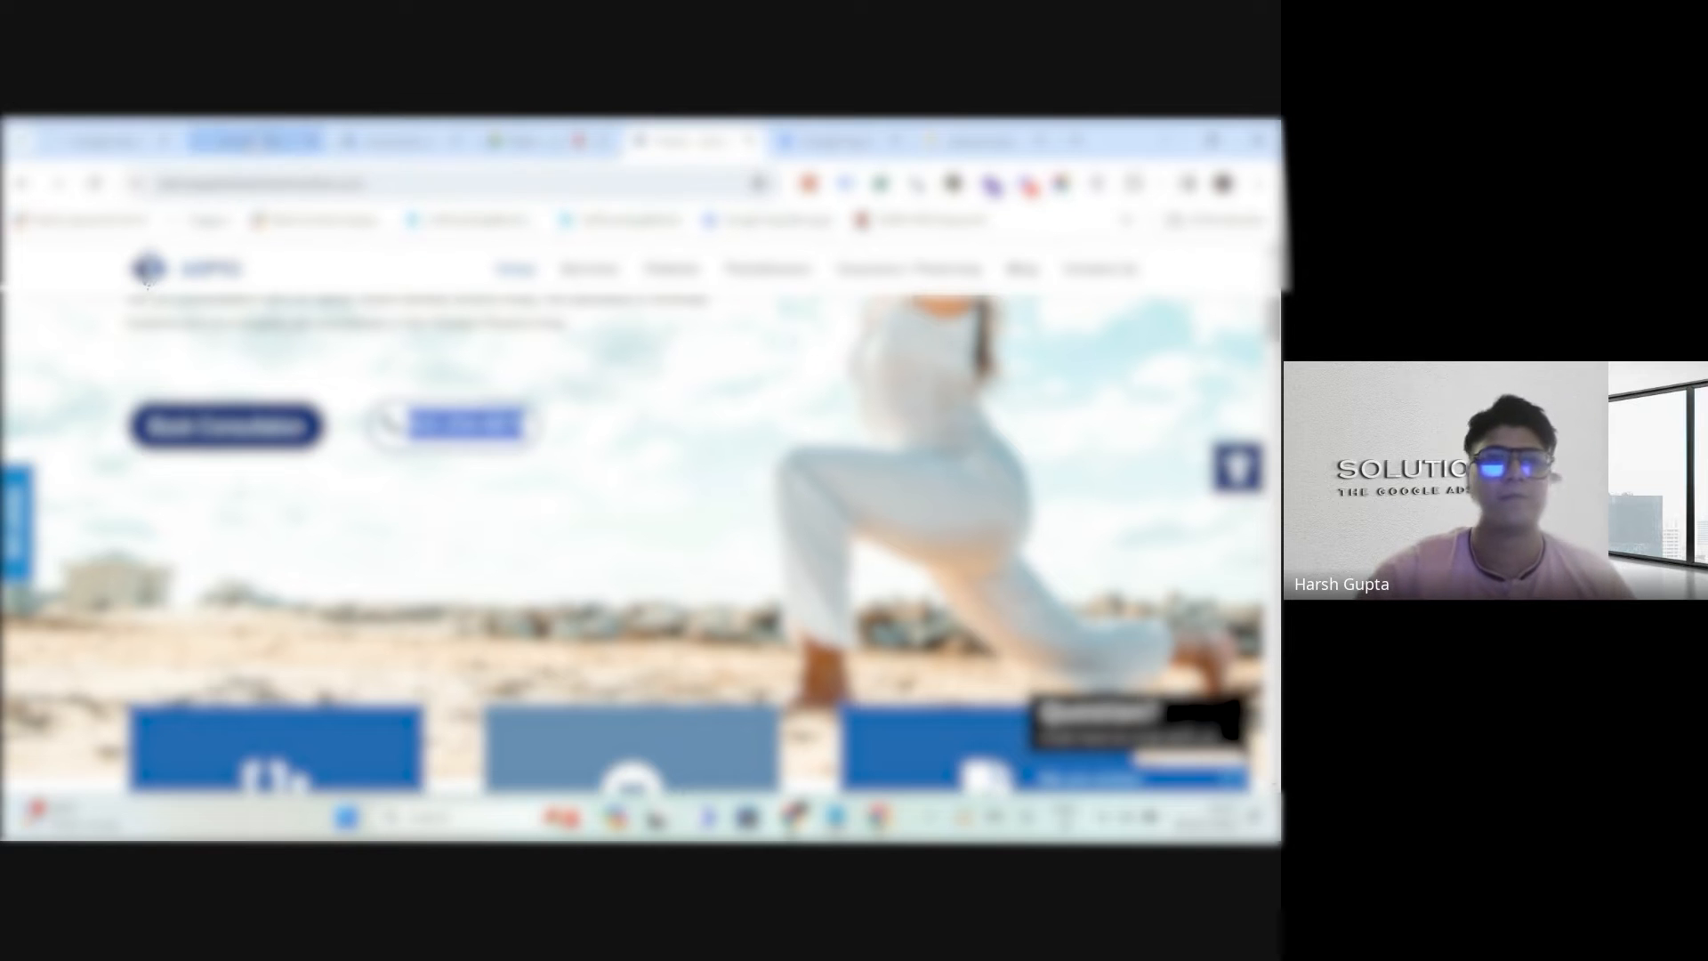
pyautogui.click(257, 140)
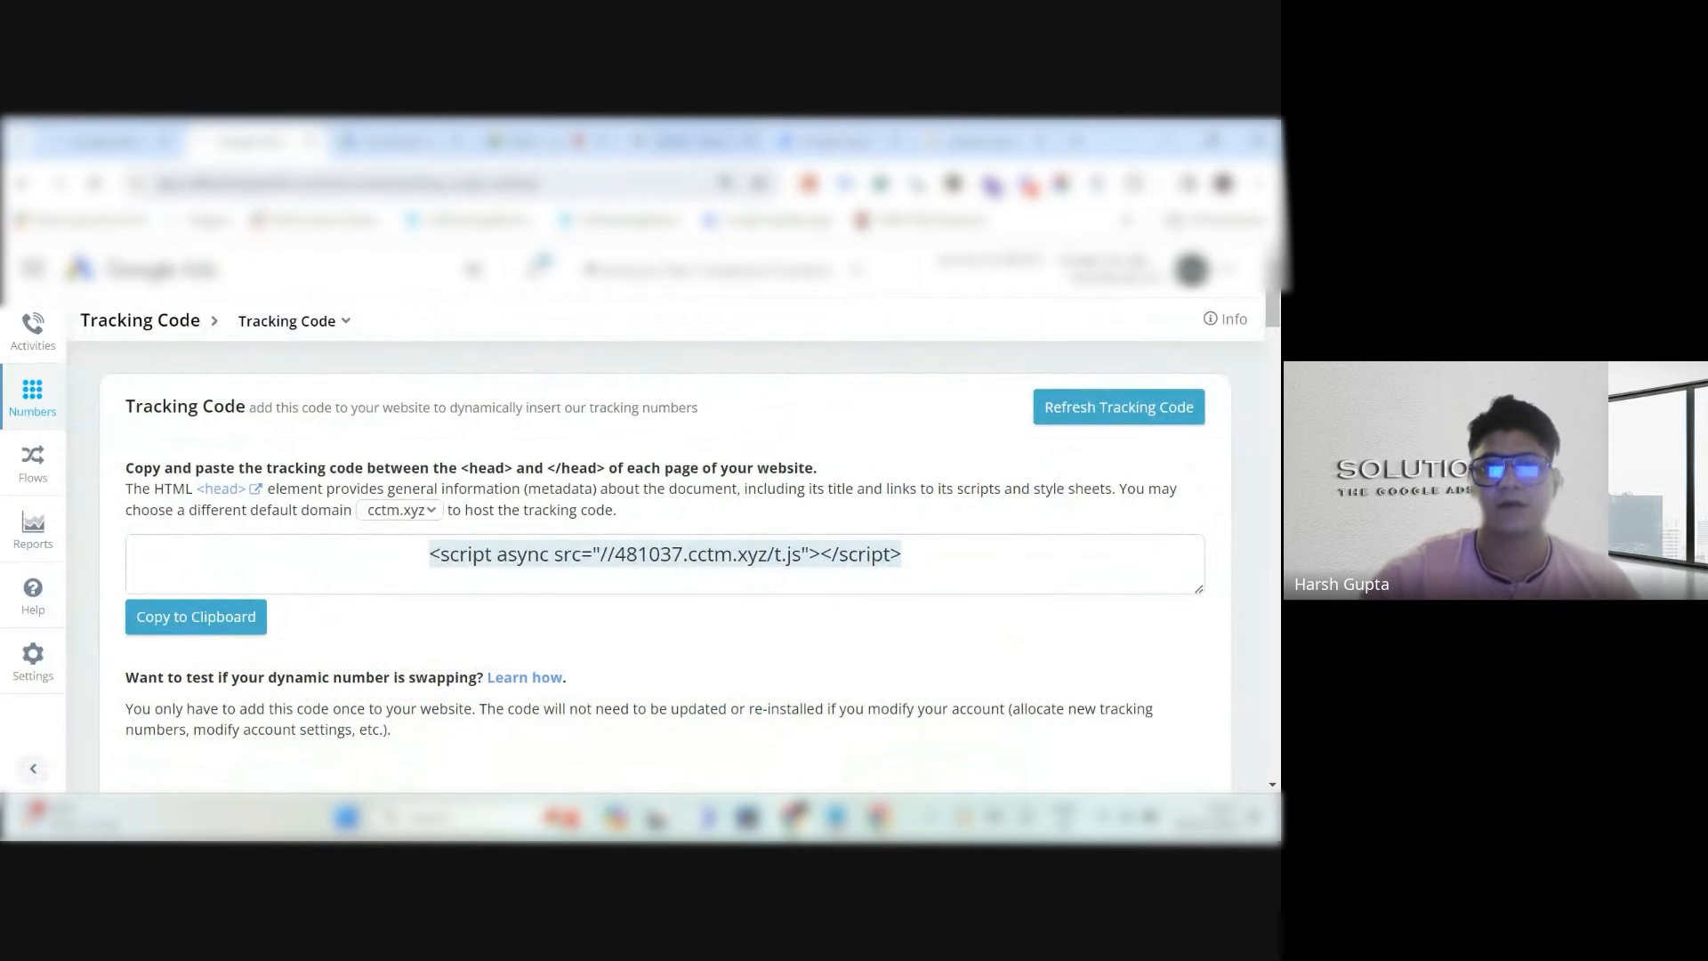
pyautogui.click(836, 141)
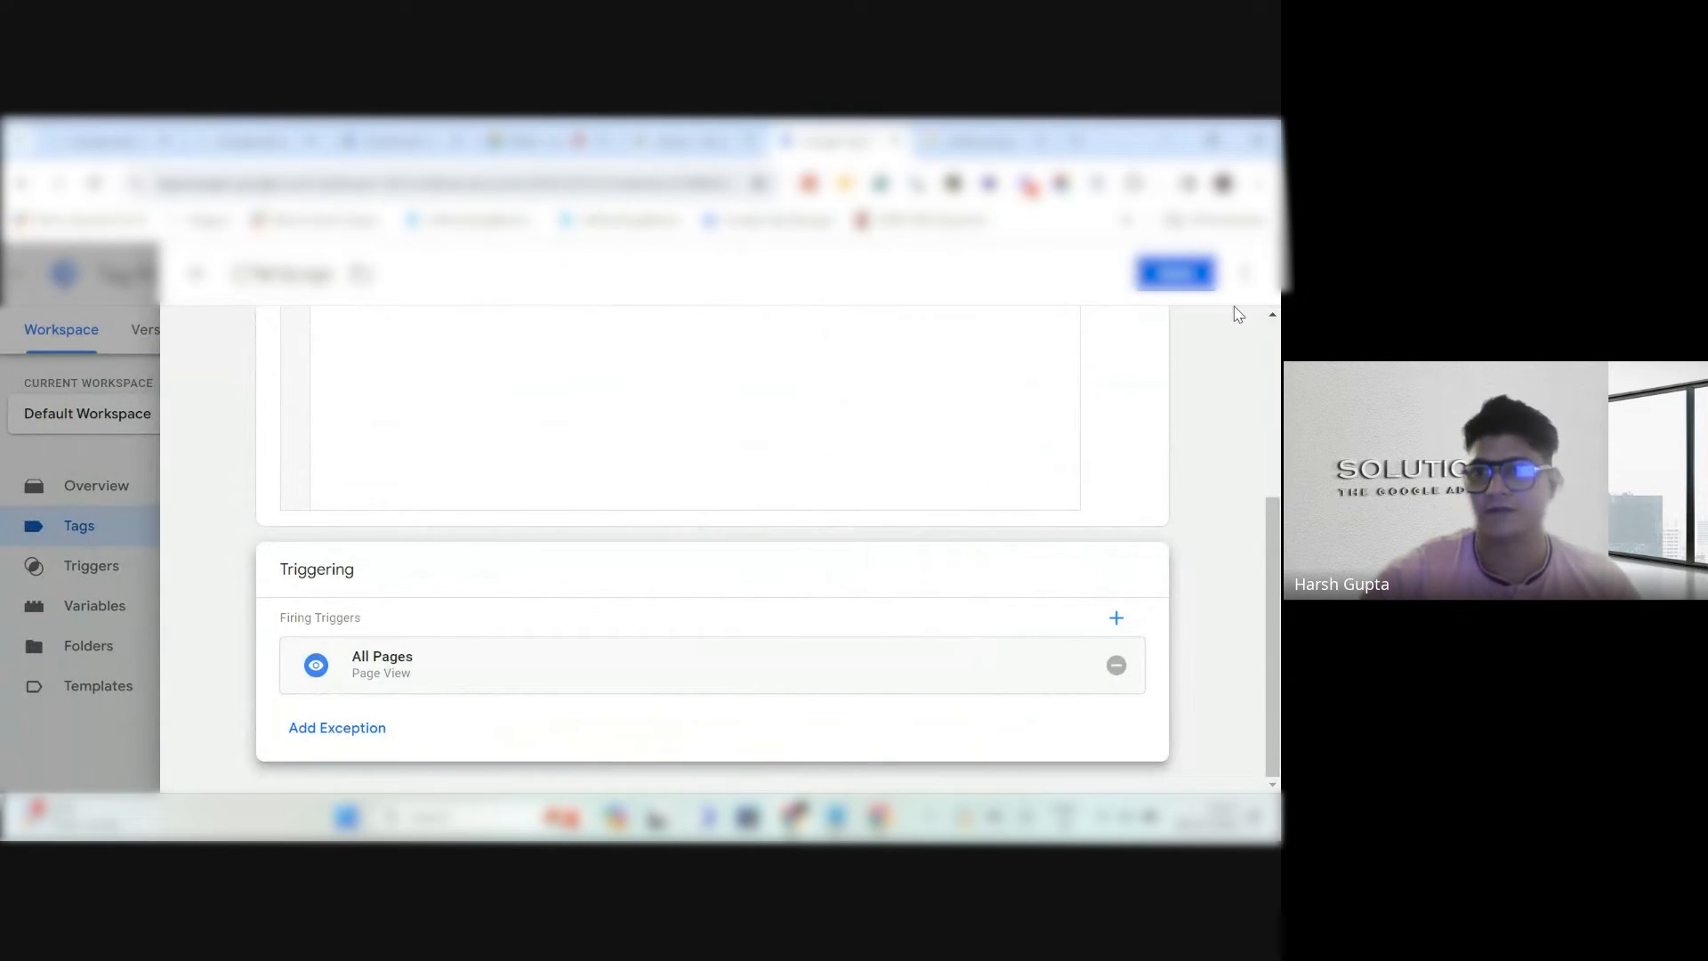
pyautogui.click(1174, 273)
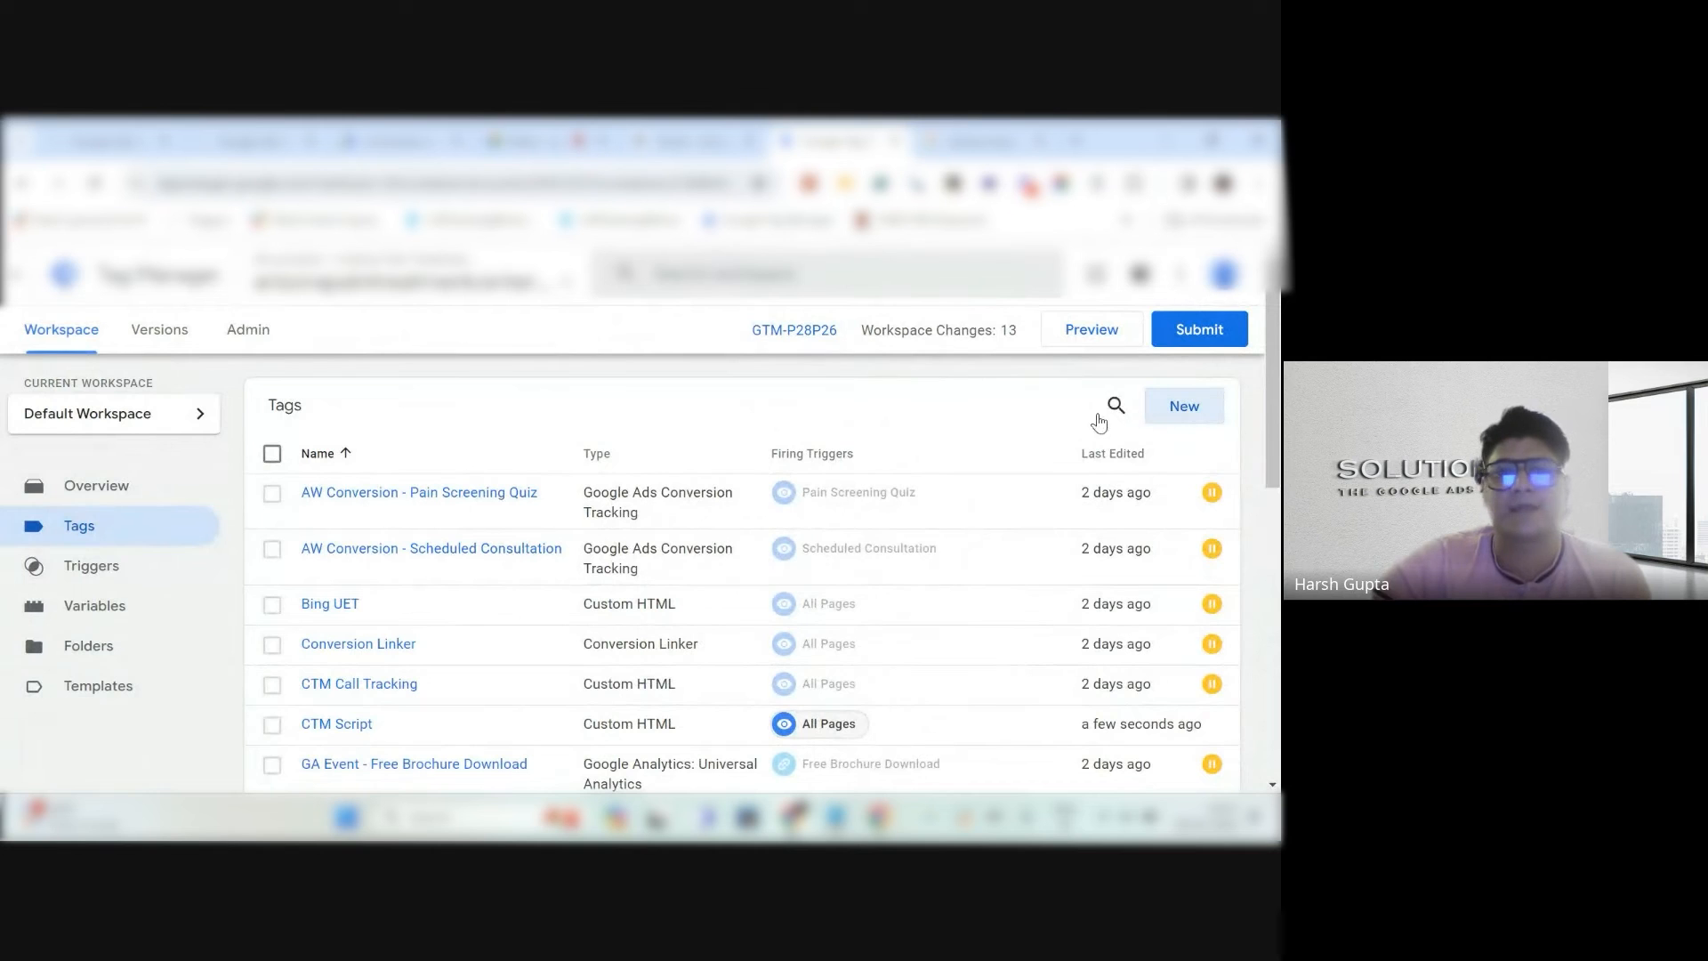
# Start a Tag Manager preview and connect Tag Assistant to the clinic's website using its copied URL.
pyautogui.scroll(-3, 1069, 406)
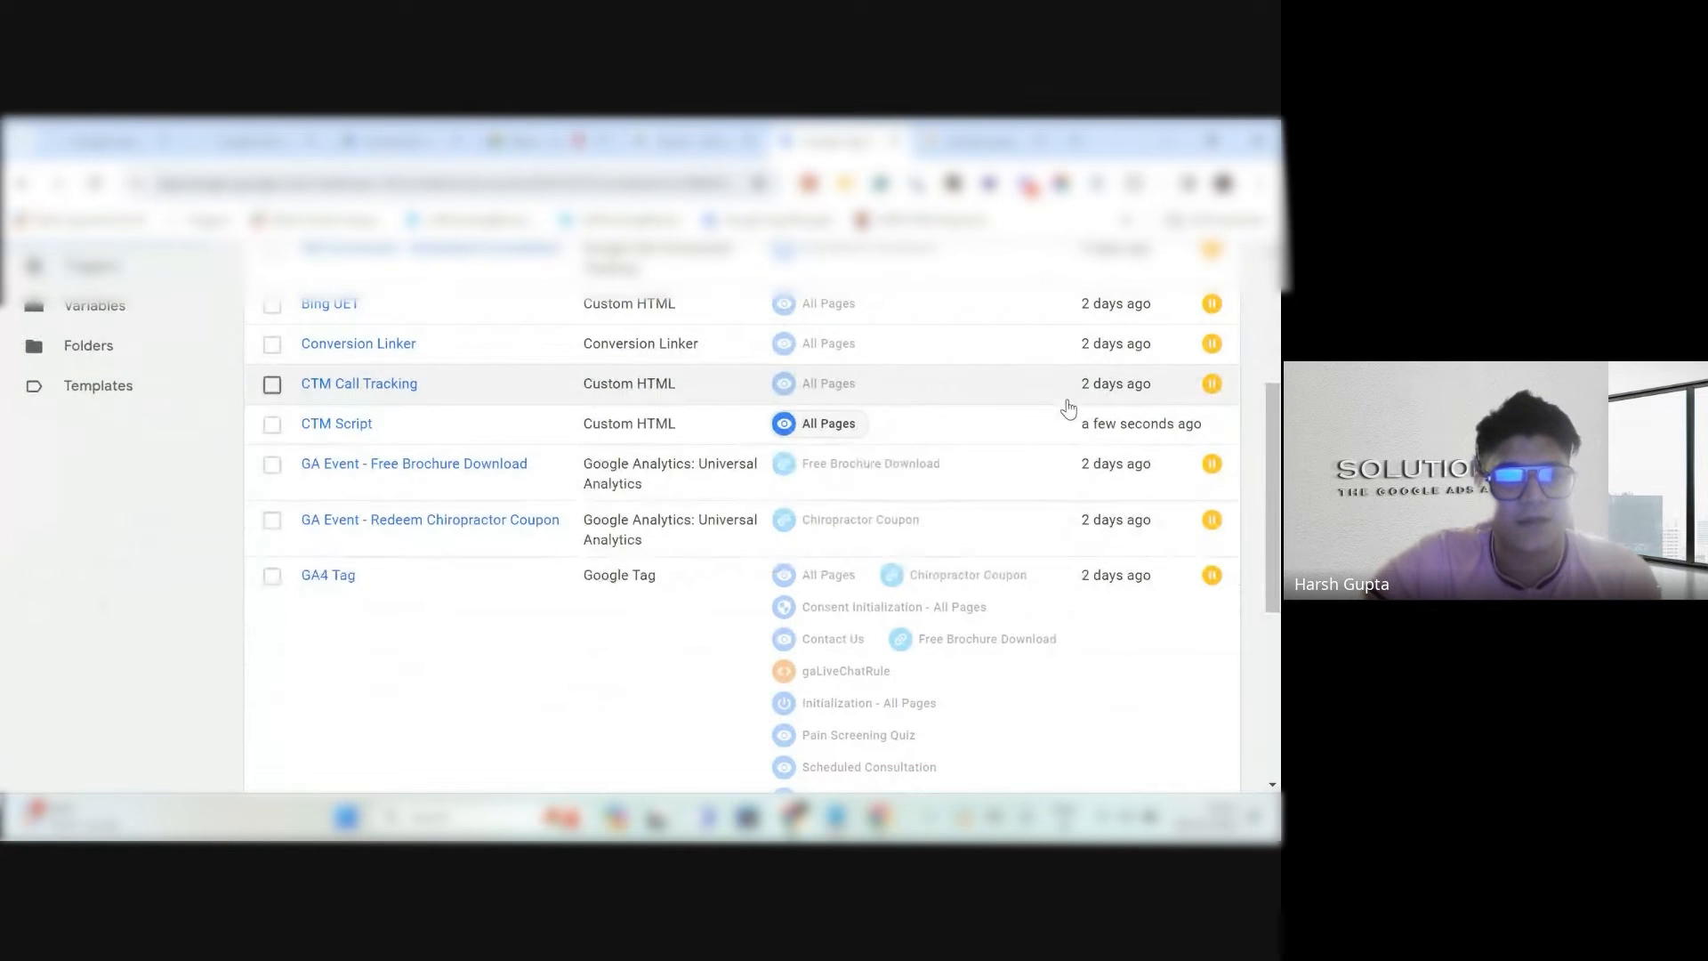
pyautogui.scroll(3, 970, 418)
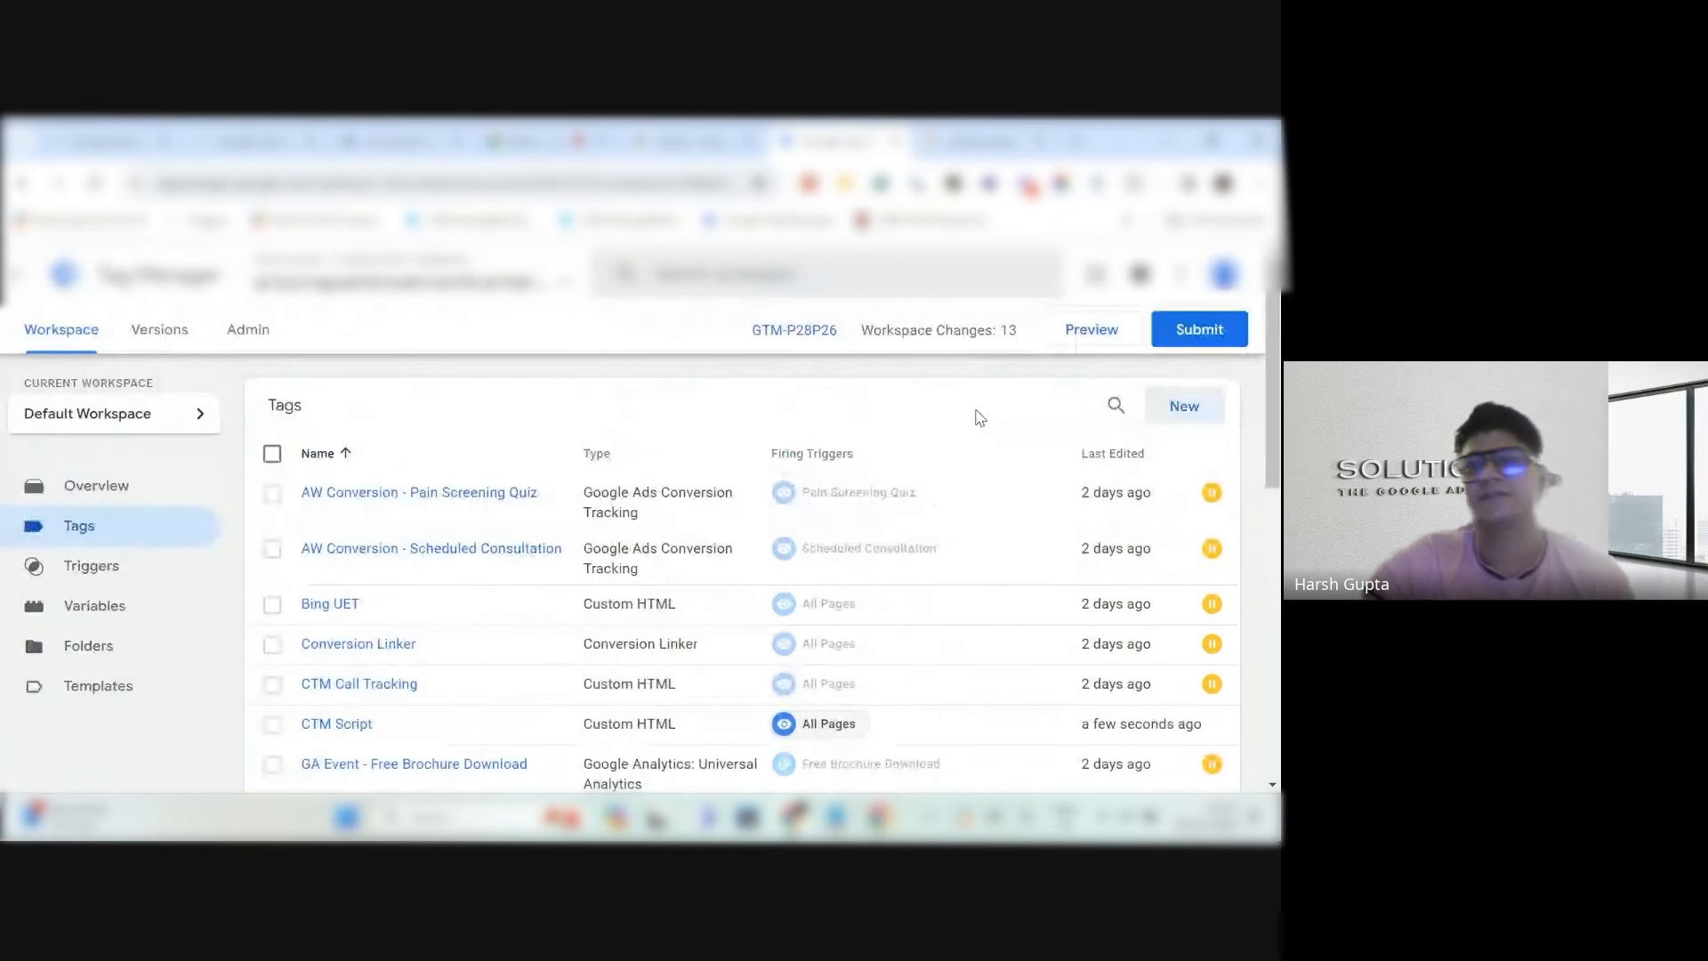
pyautogui.click(1074, 339)
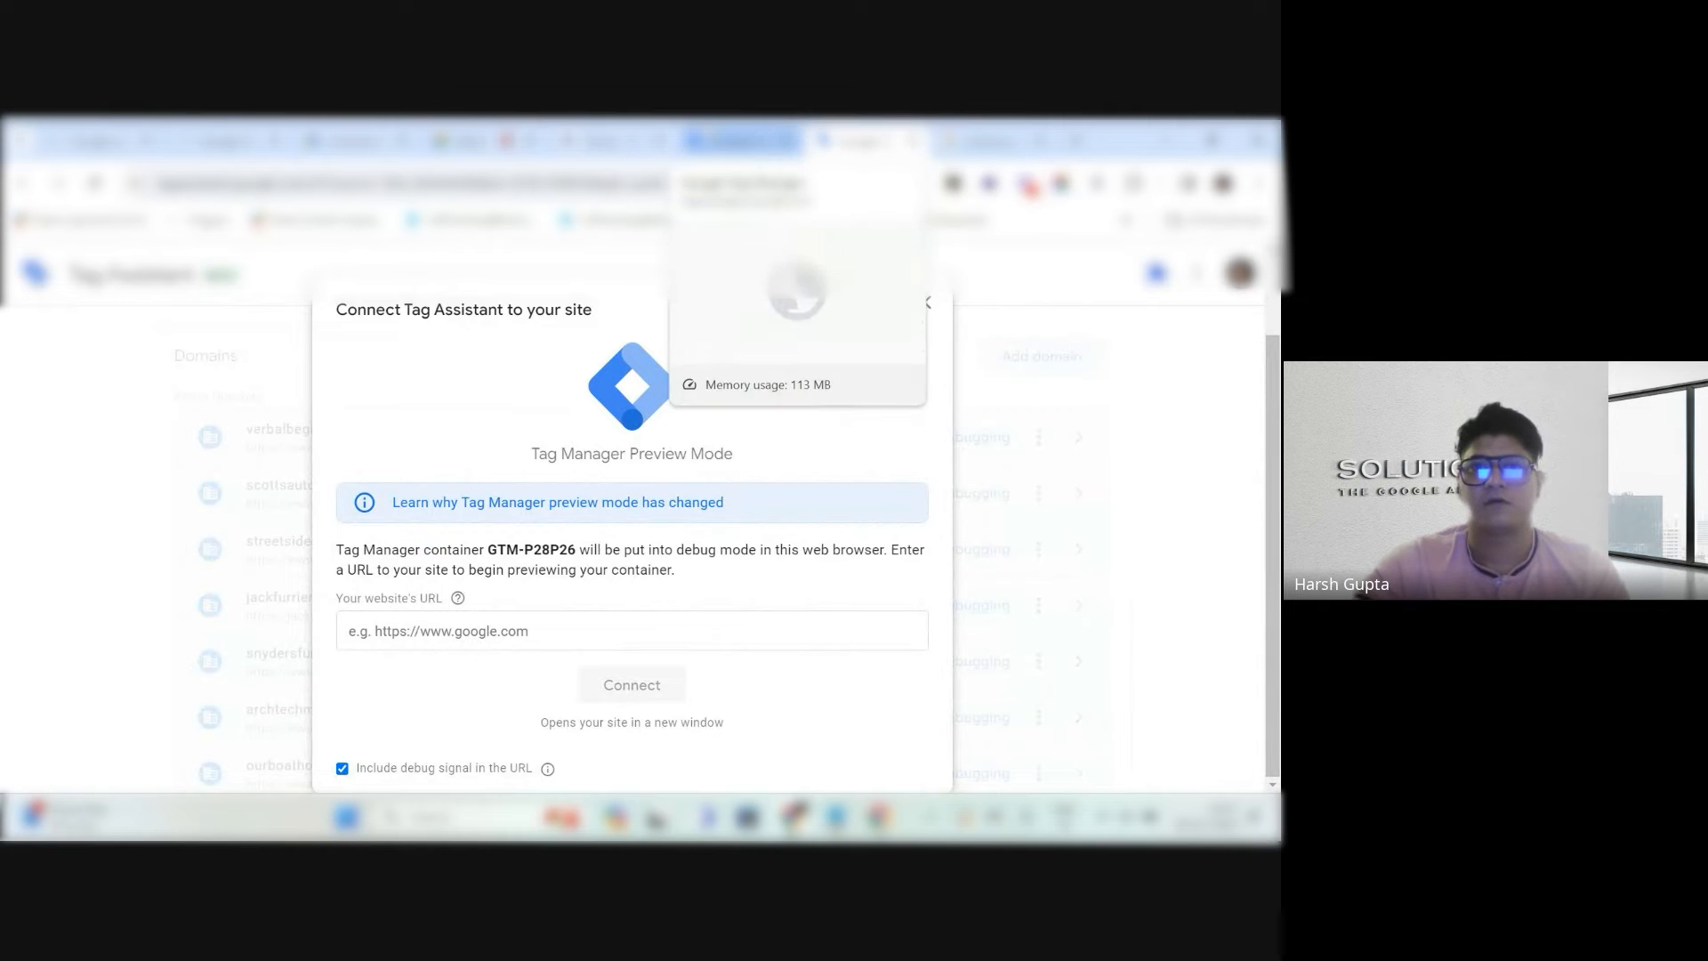
pyautogui.click(605, 140)
pyautogui.click(417, 183)
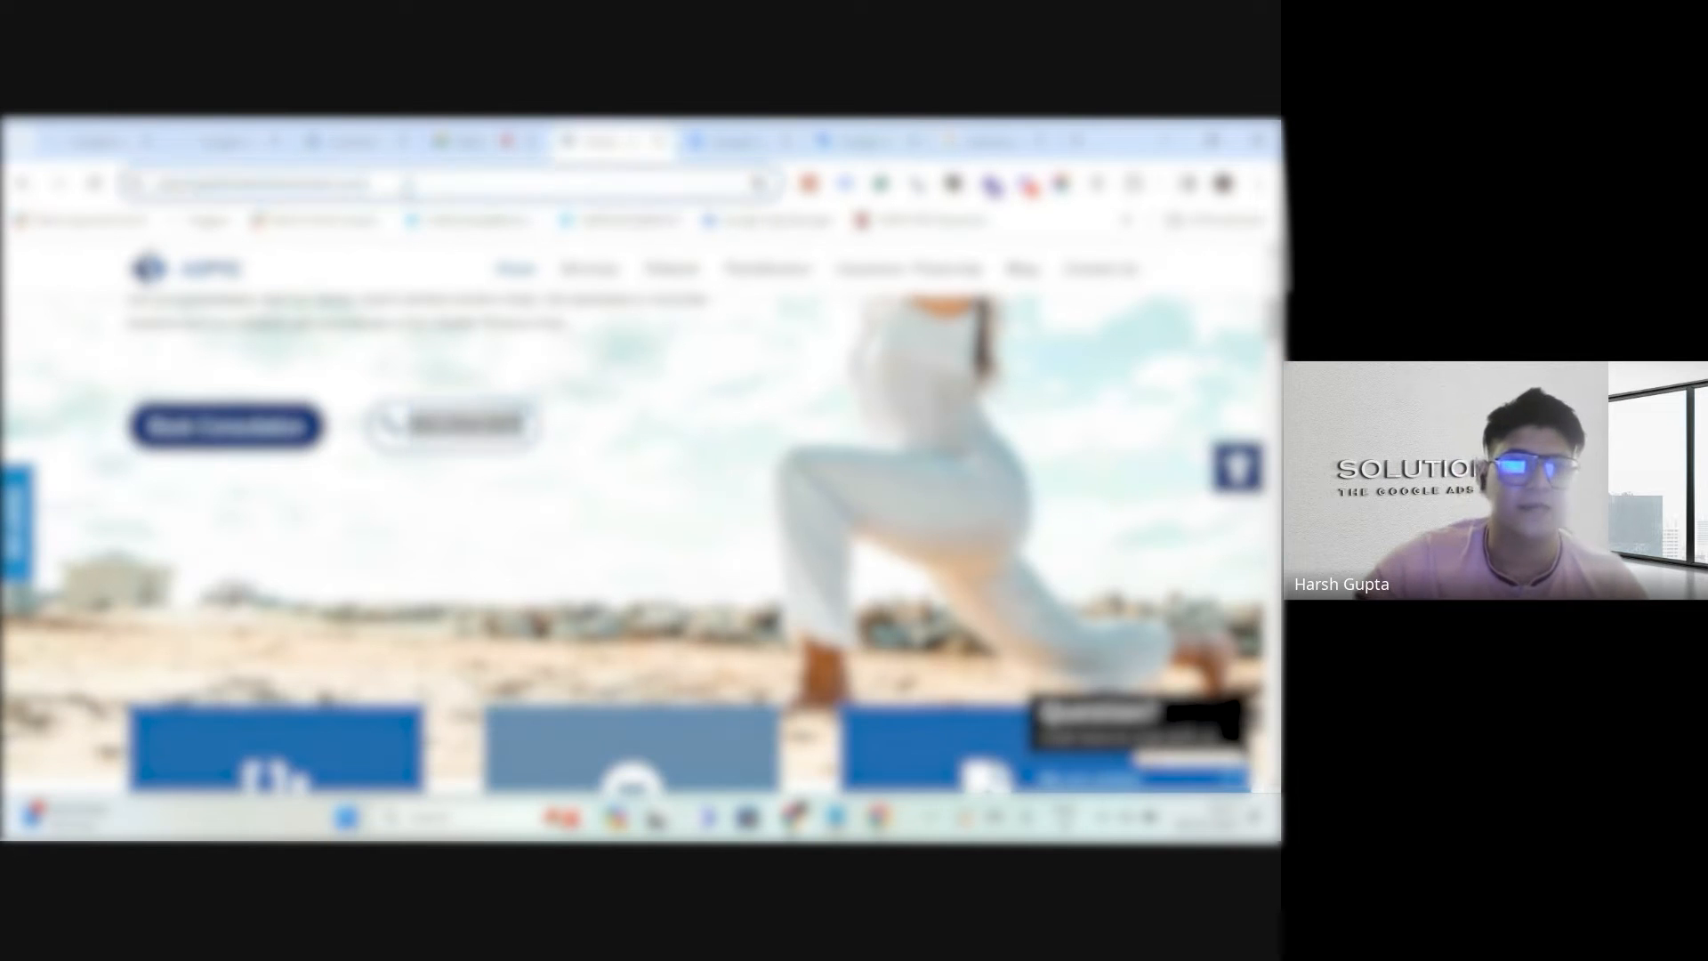
pyautogui.click(859, 141)
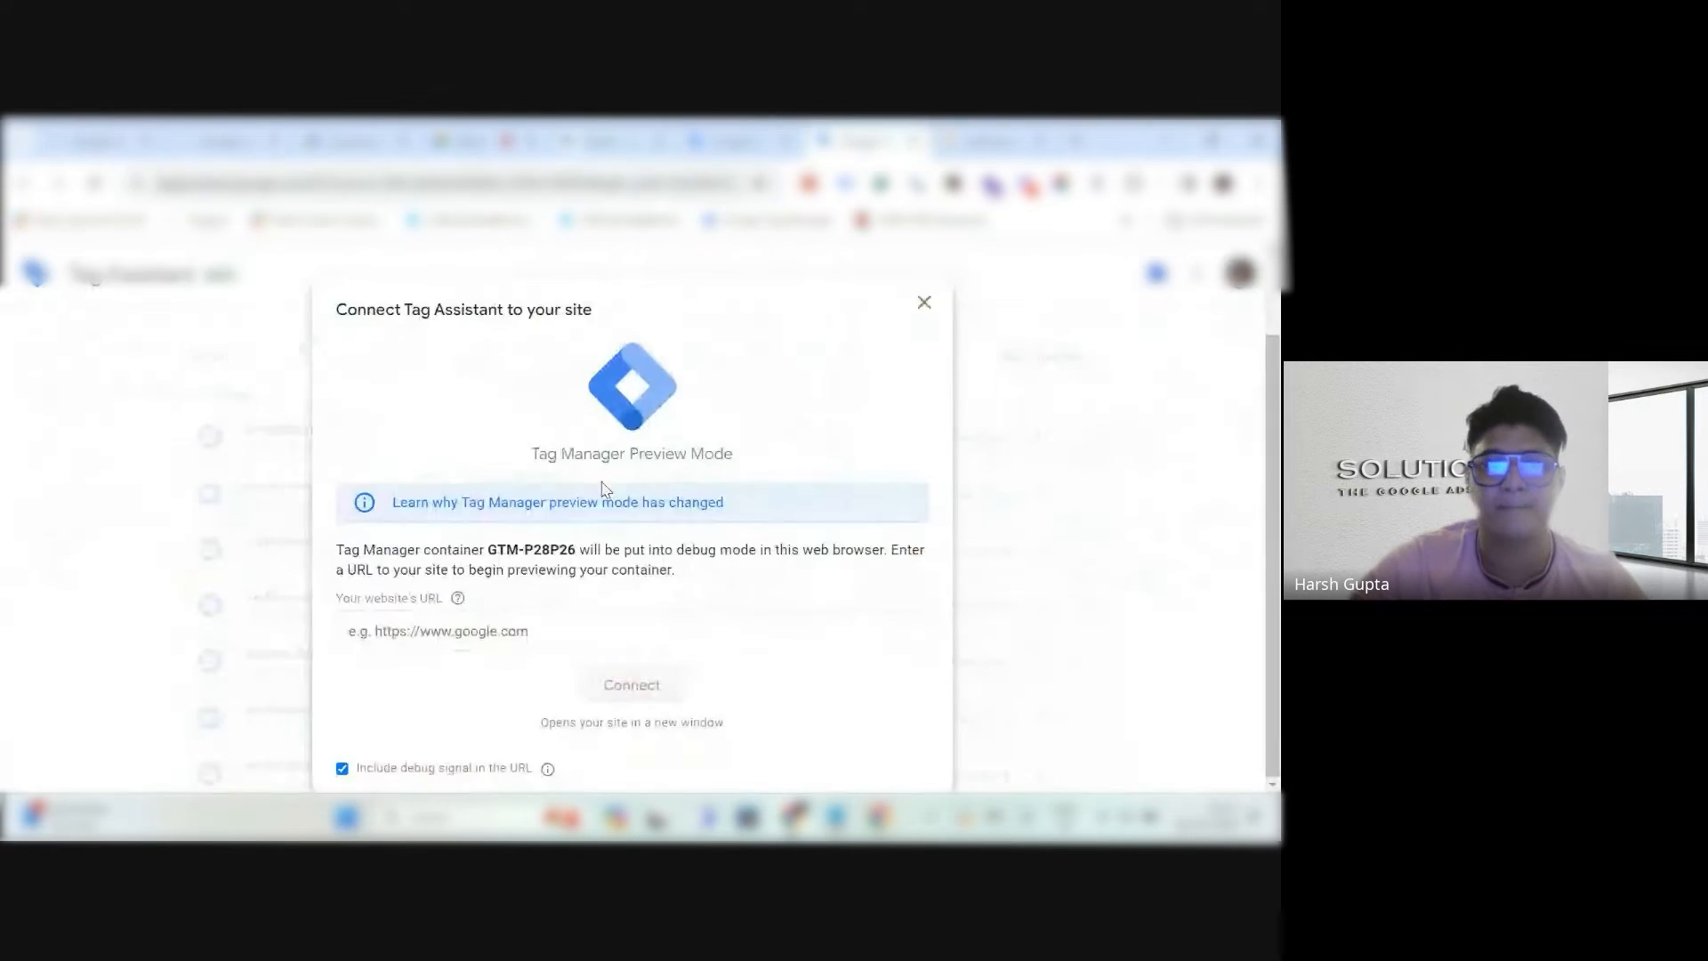
pyautogui.click(472, 629)
pyautogui.hotkey('ctrl', 'v')
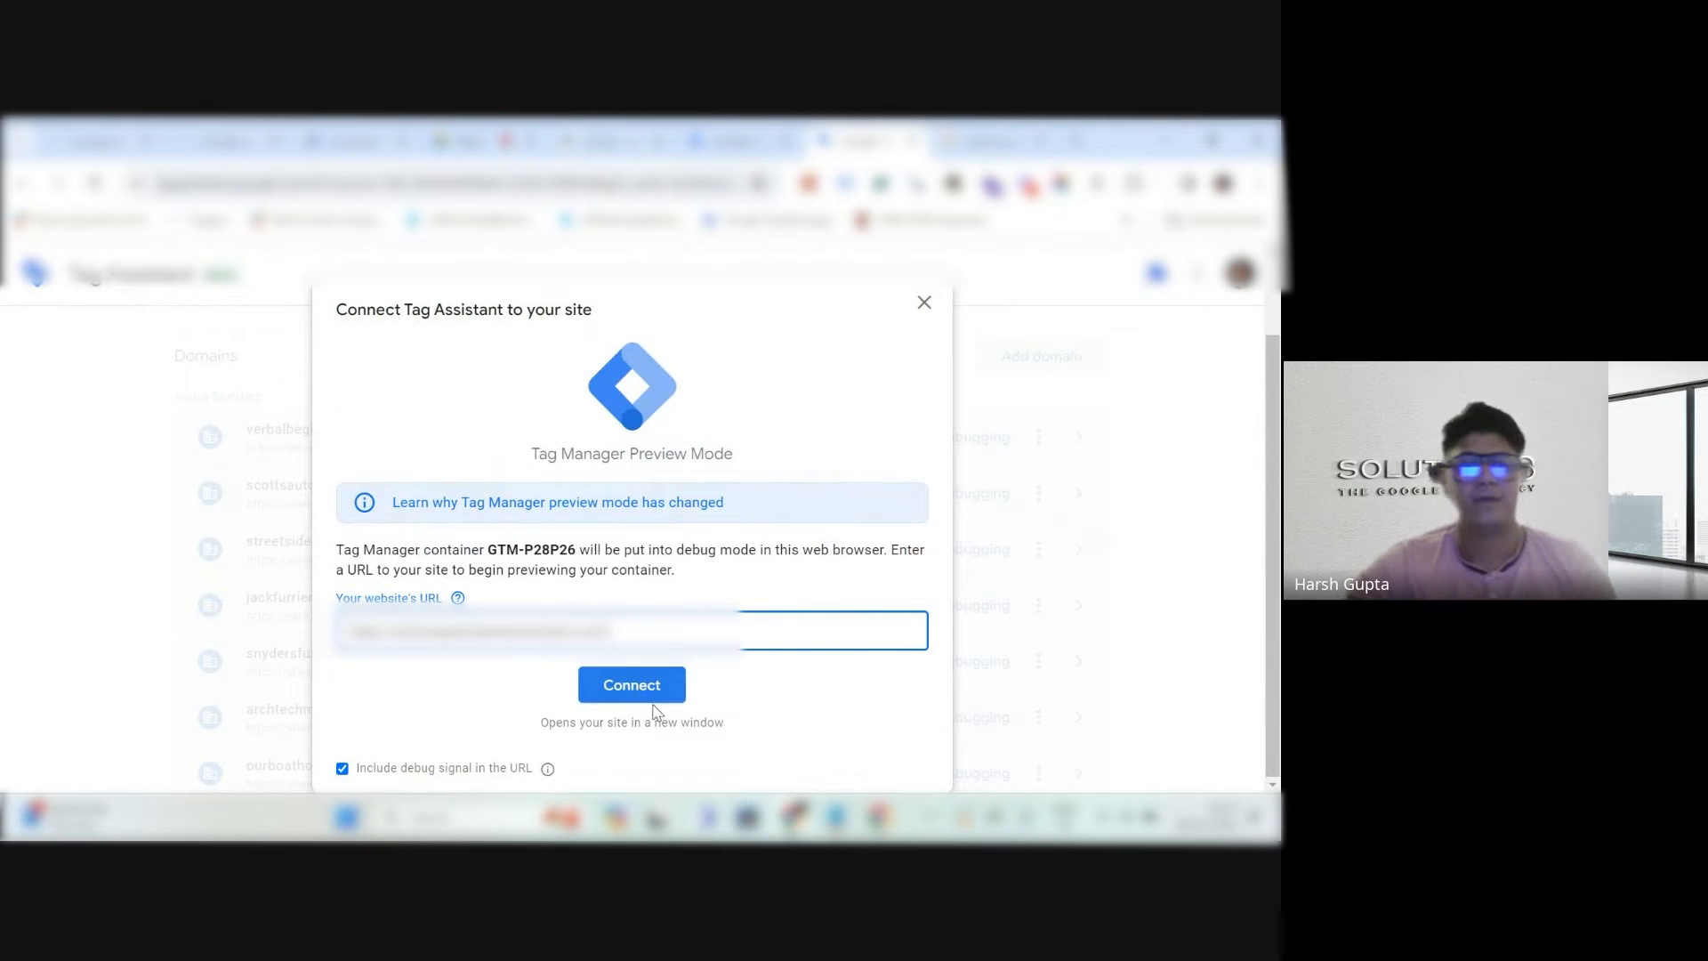
pyautogui.click(637, 685)
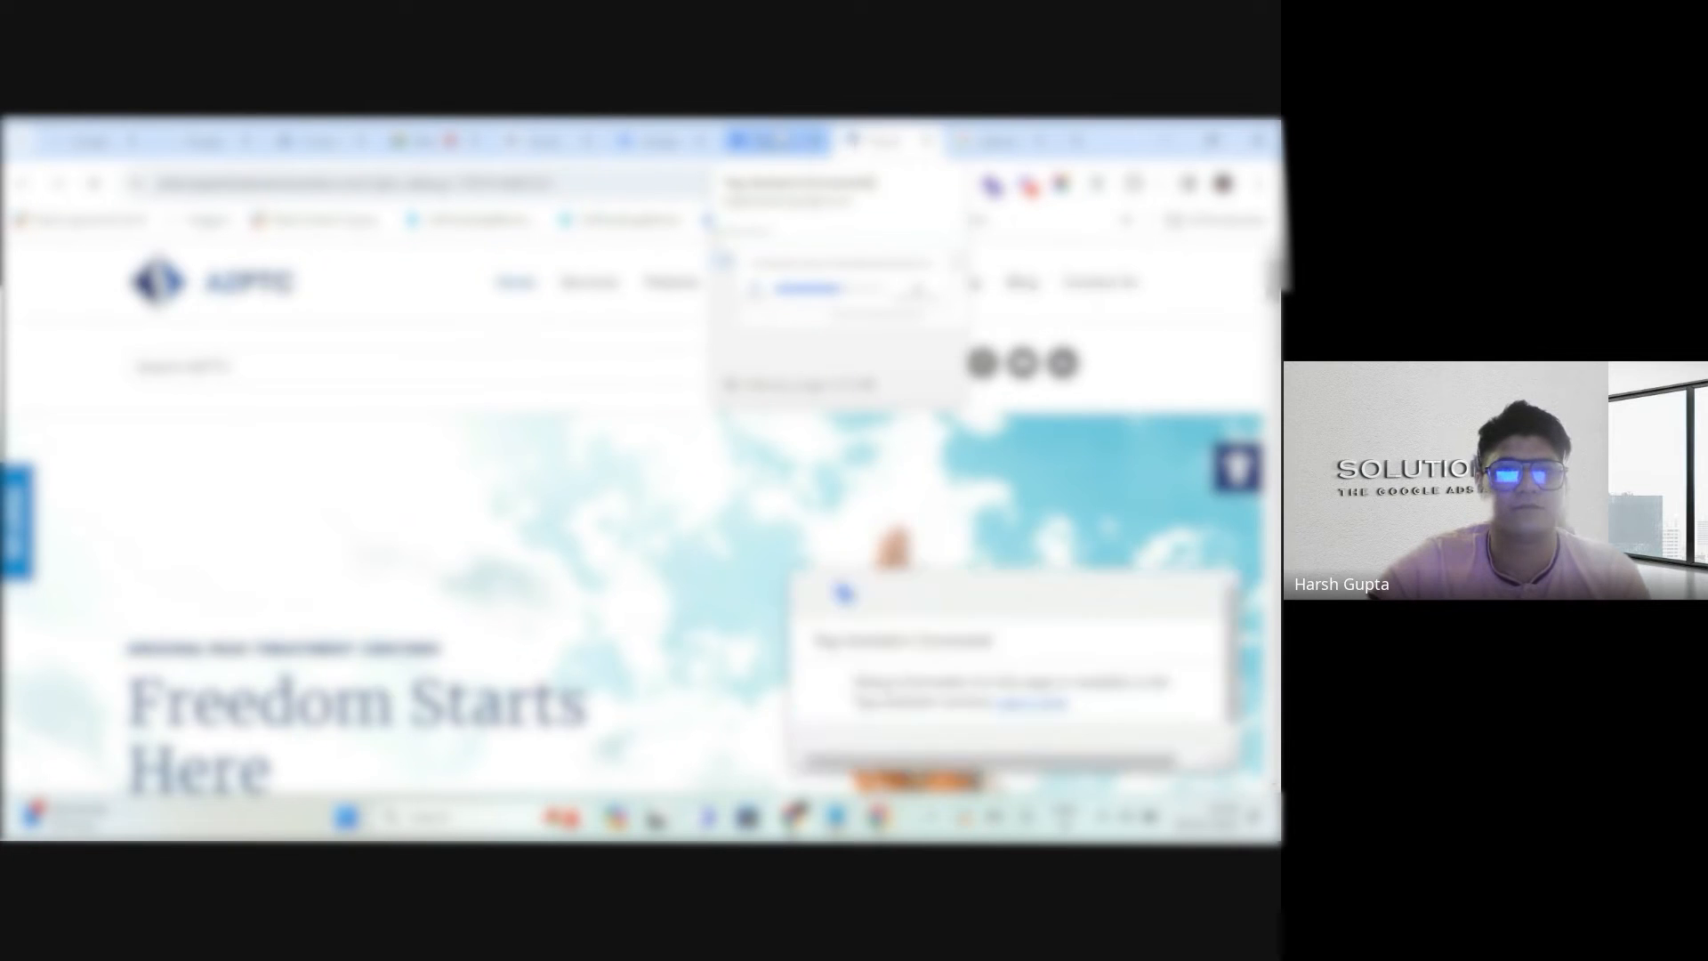
# Return to Tag Assistant and examine in the container summary which tags fired on the site.
pyautogui.click(783, 138)
pyautogui.click(658, 637)
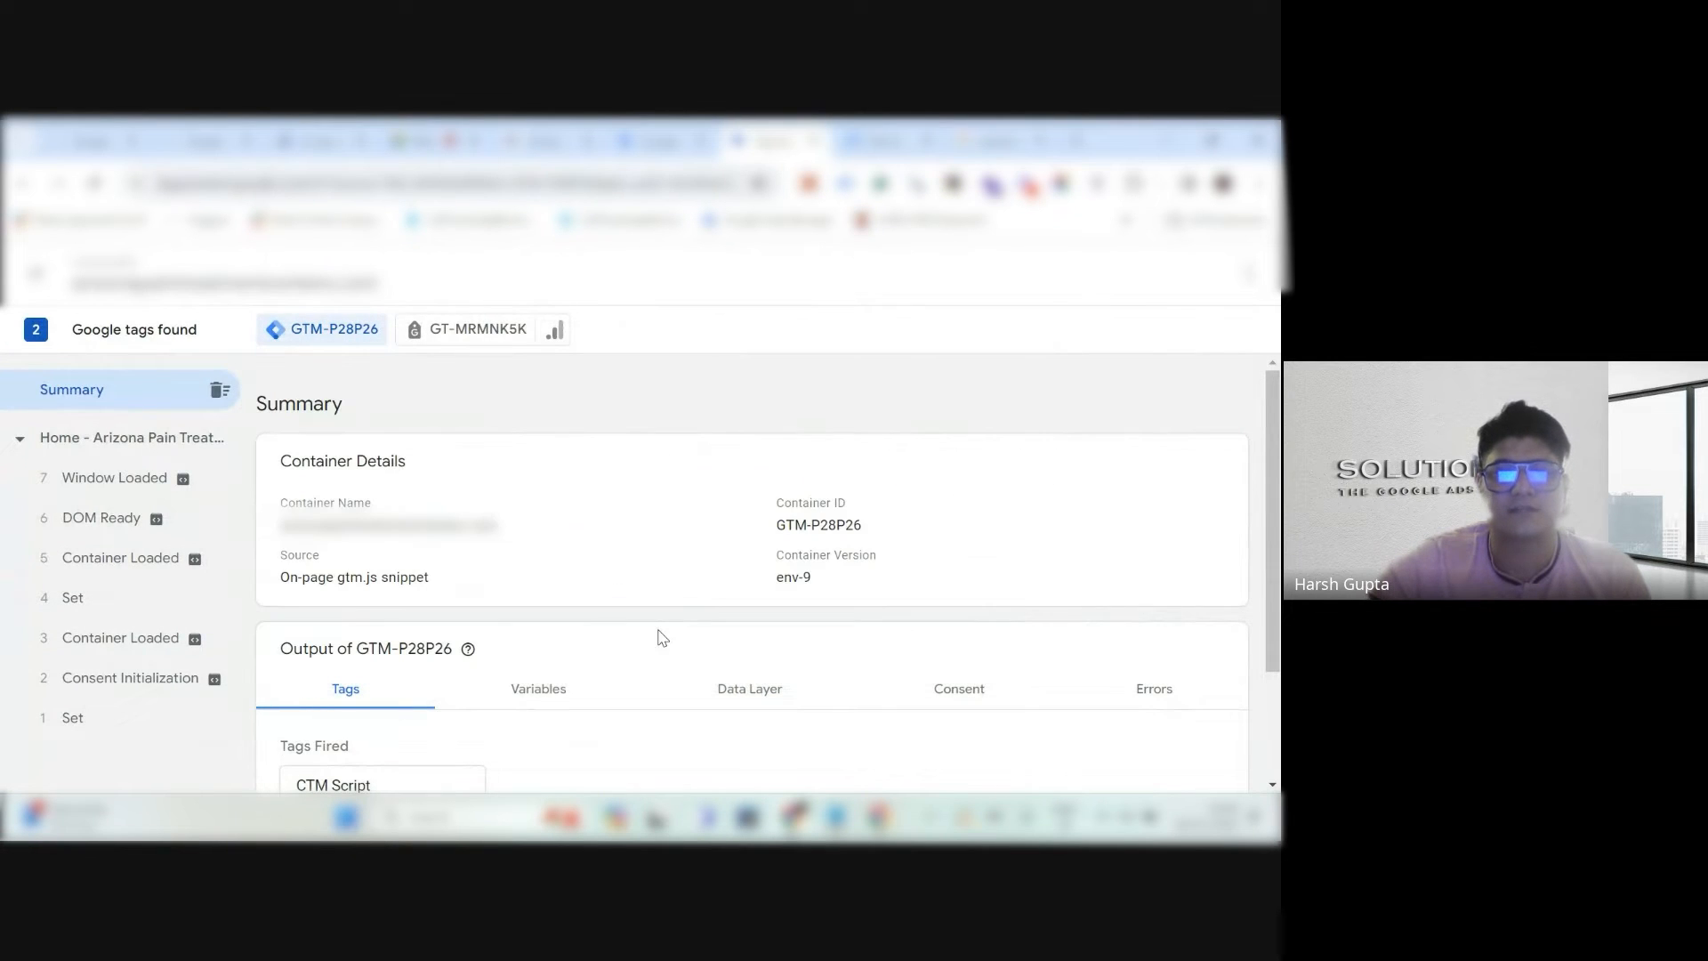
pyautogui.scroll(-2, 709, 611)
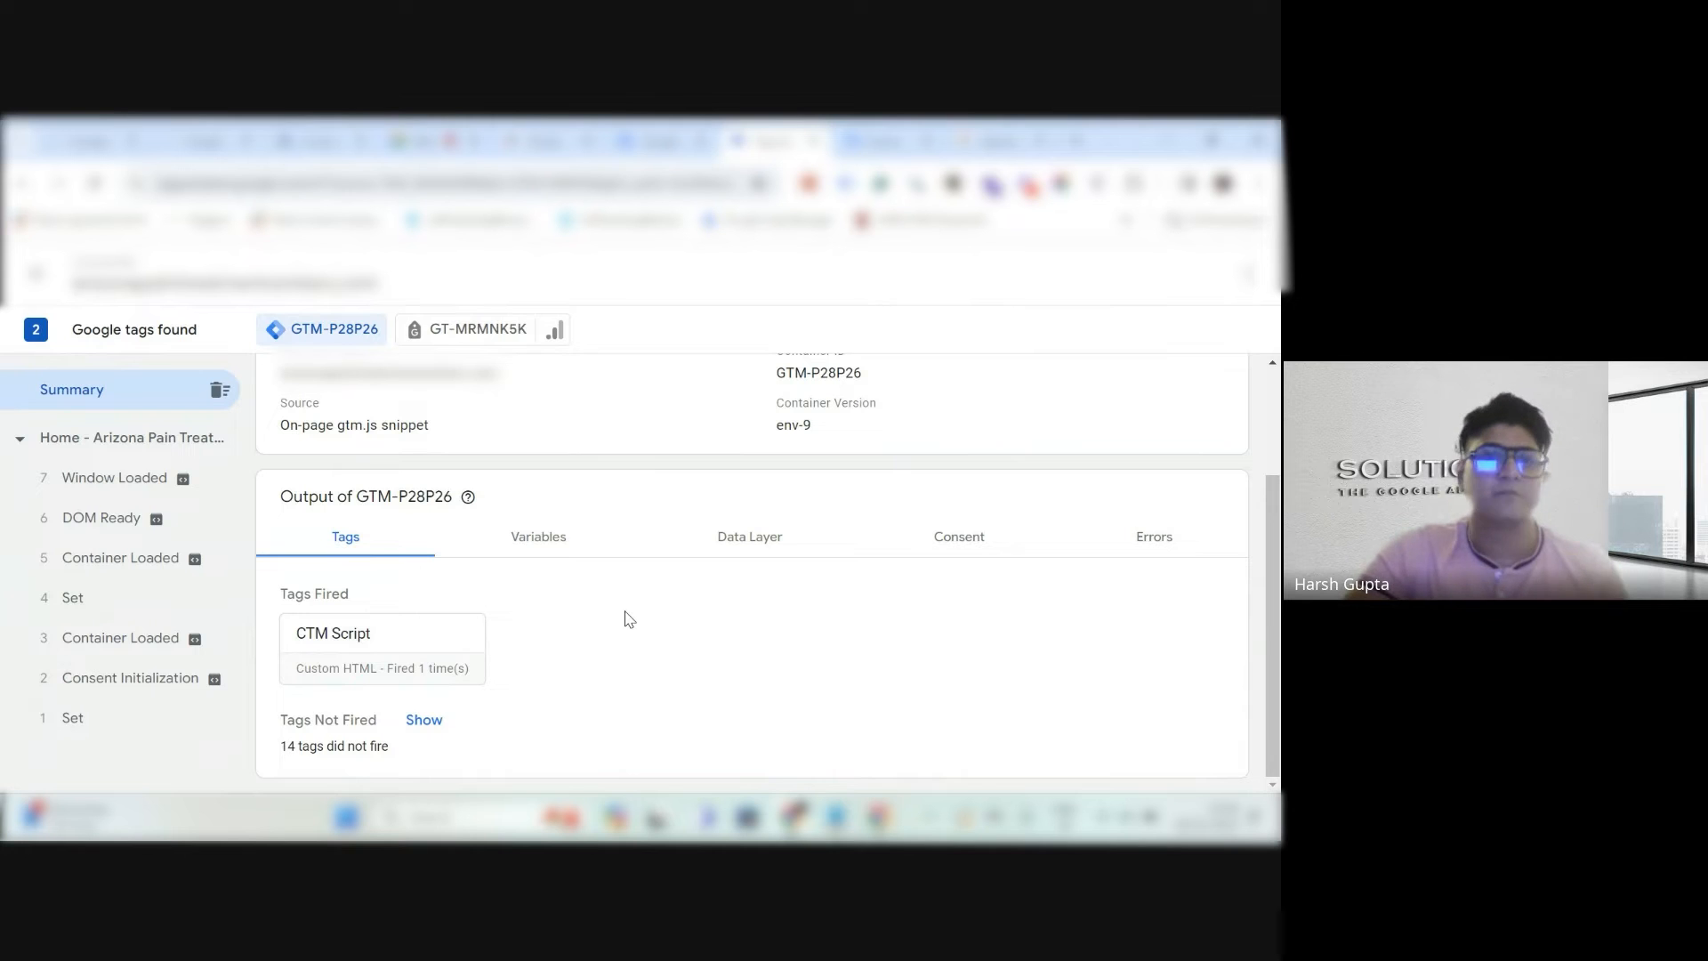
# Submit and publish the Tag Manager workspace changes without a version name or description, and close the version summary.
pyautogui.click(662, 140)
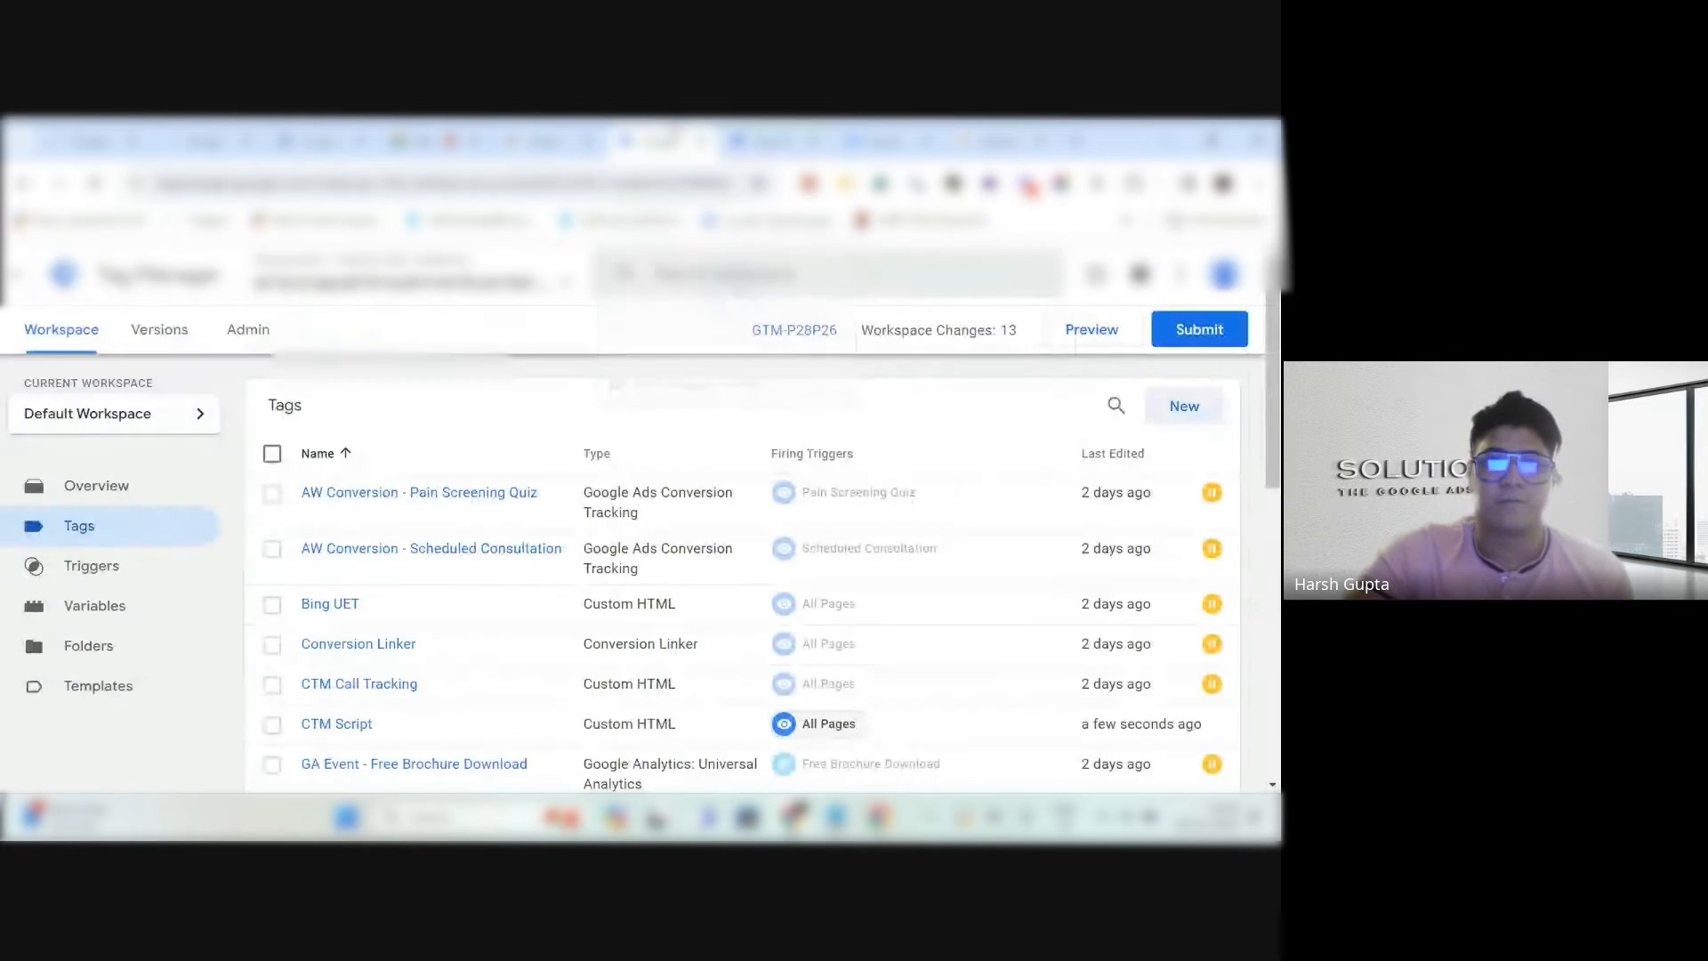
pyautogui.scroll(-3, 928, 456)
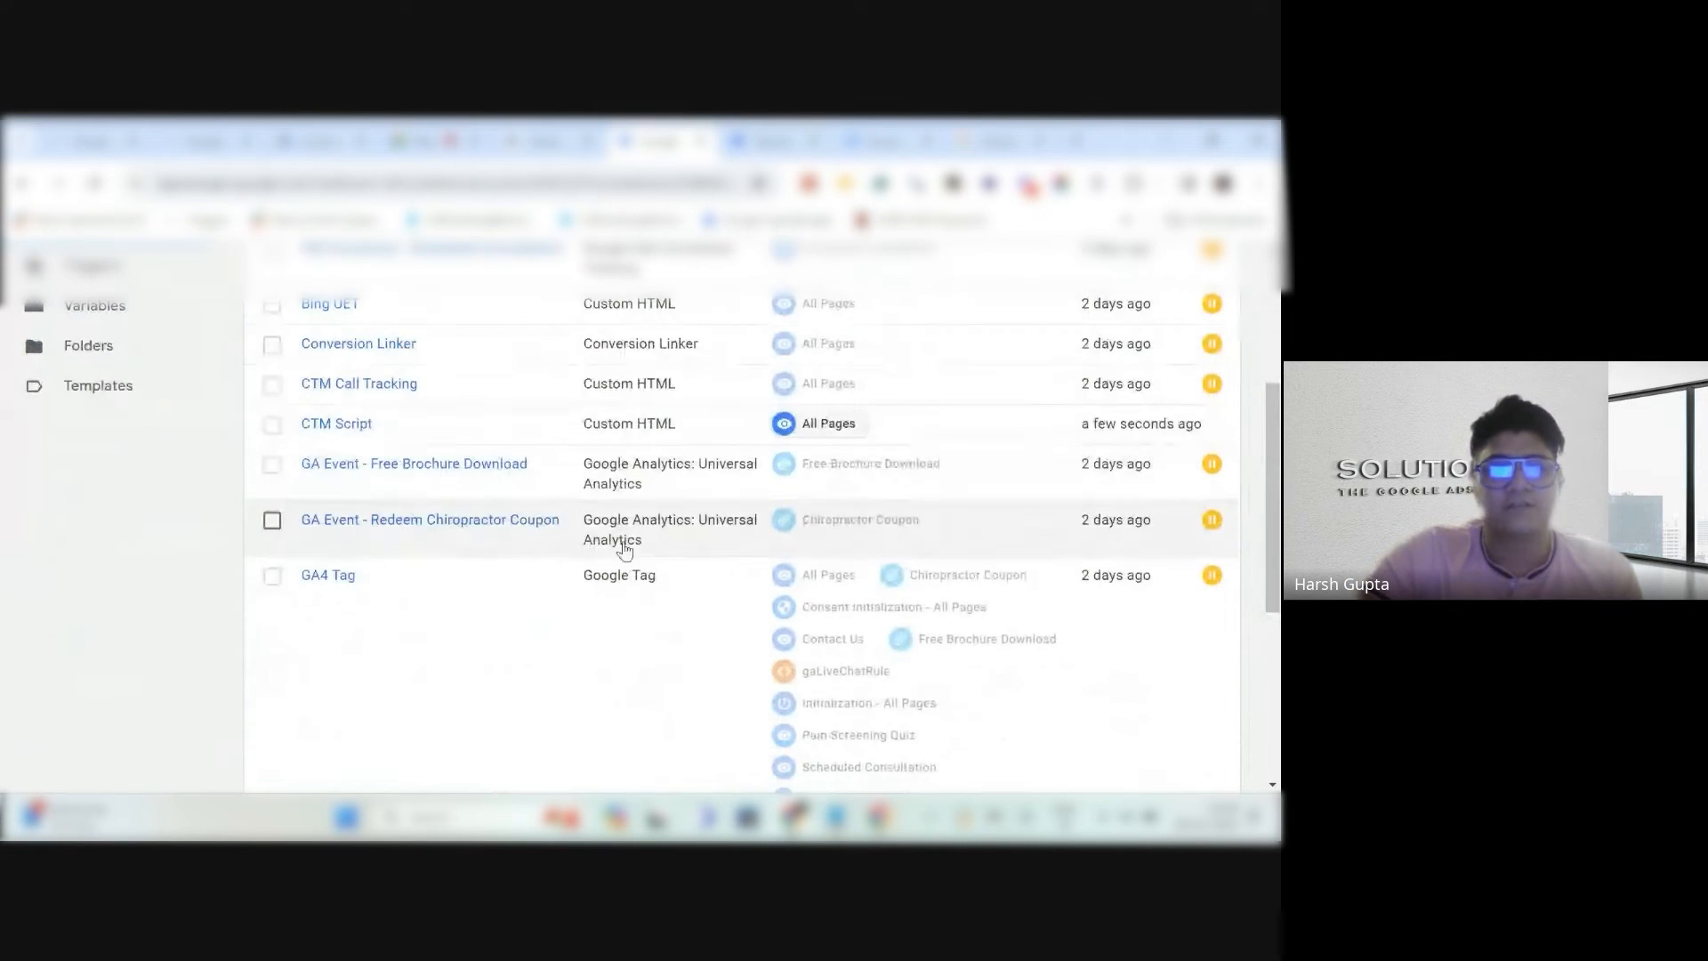
pyautogui.scroll(3, 810, 477)
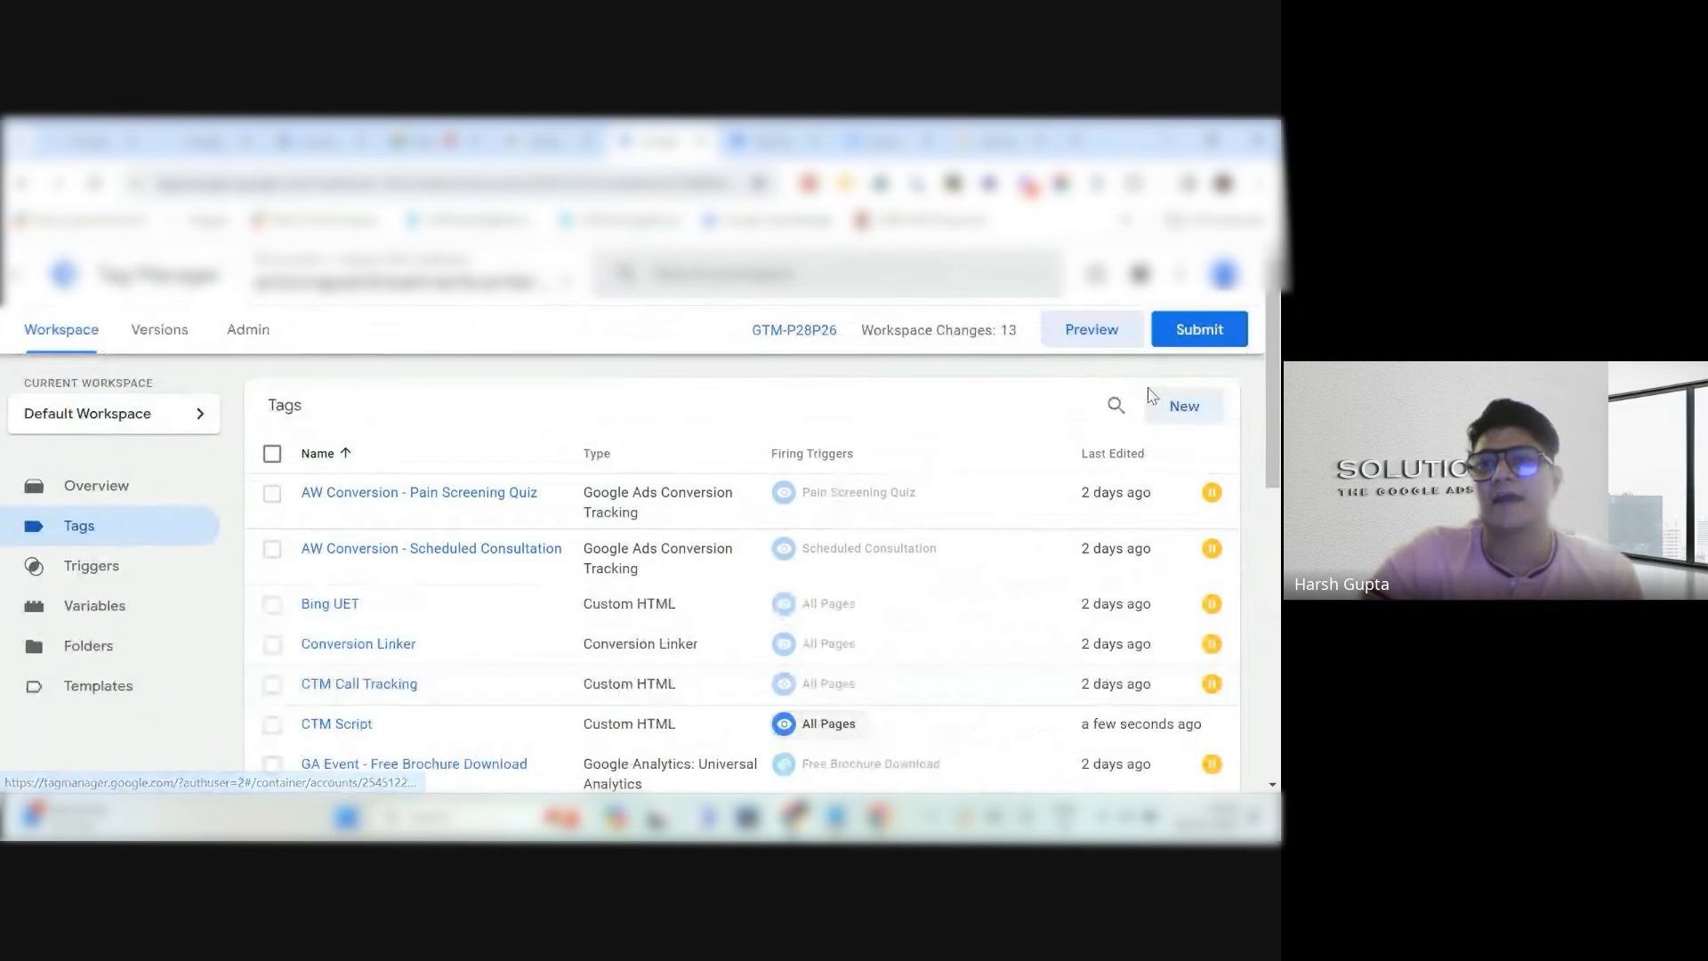
pyautogui.click(1199, 329)
pyautogui.click(1207, 273)
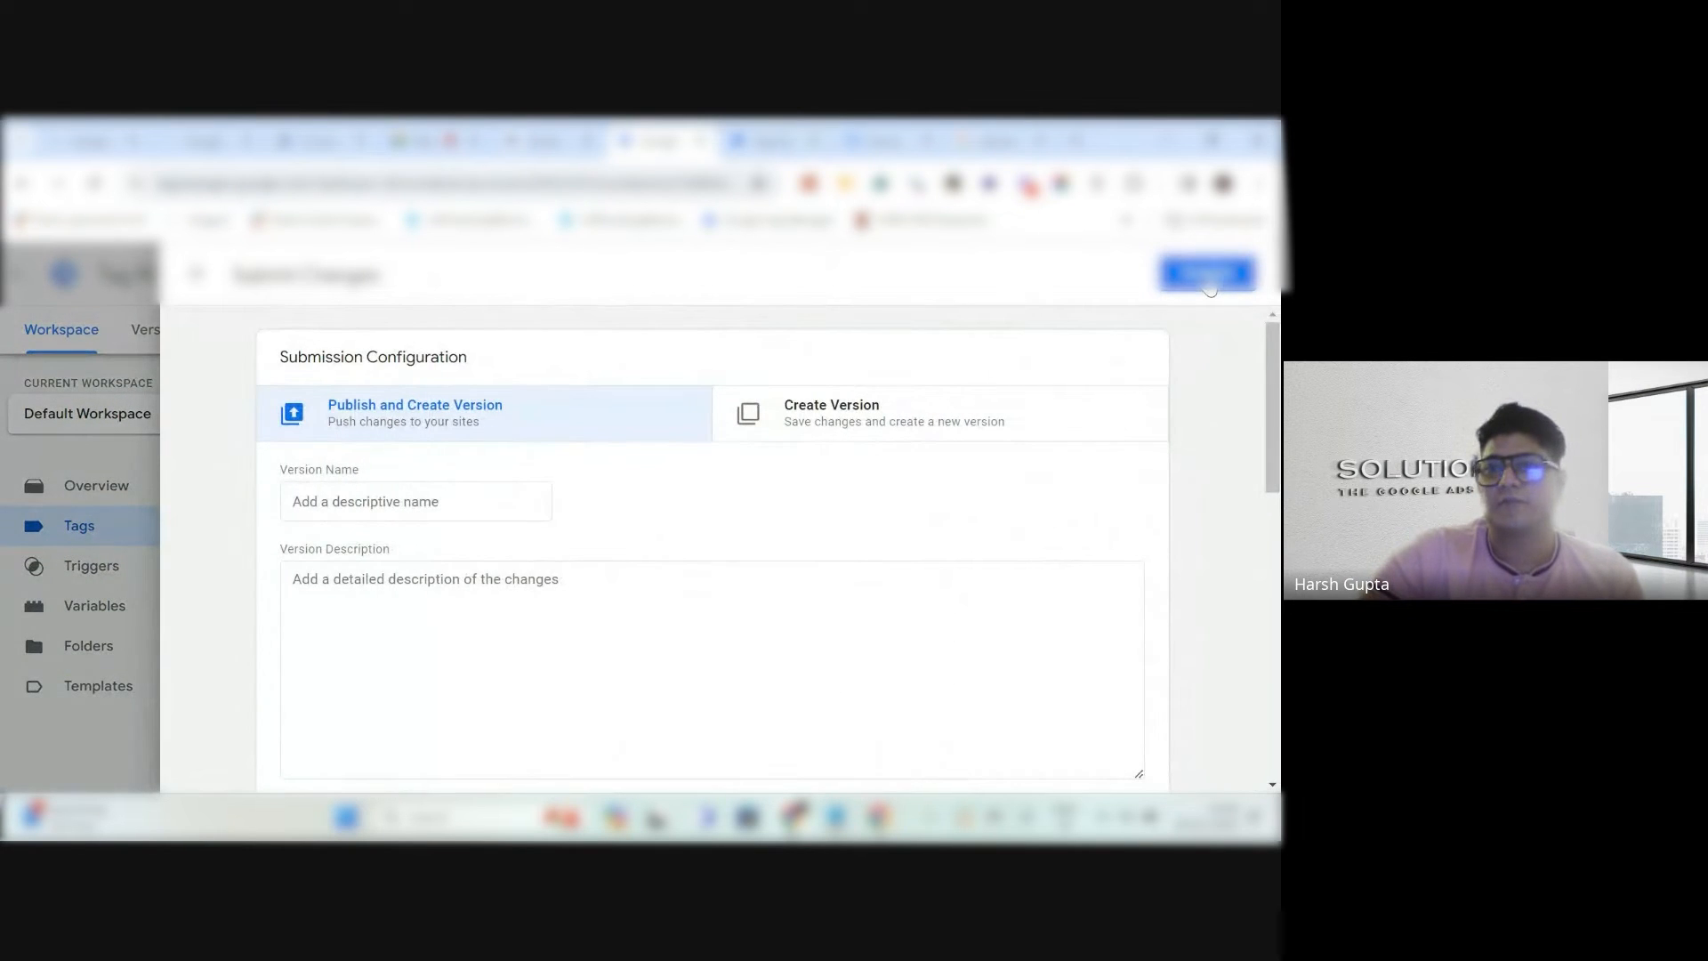
pyautogui.click(928, 739)
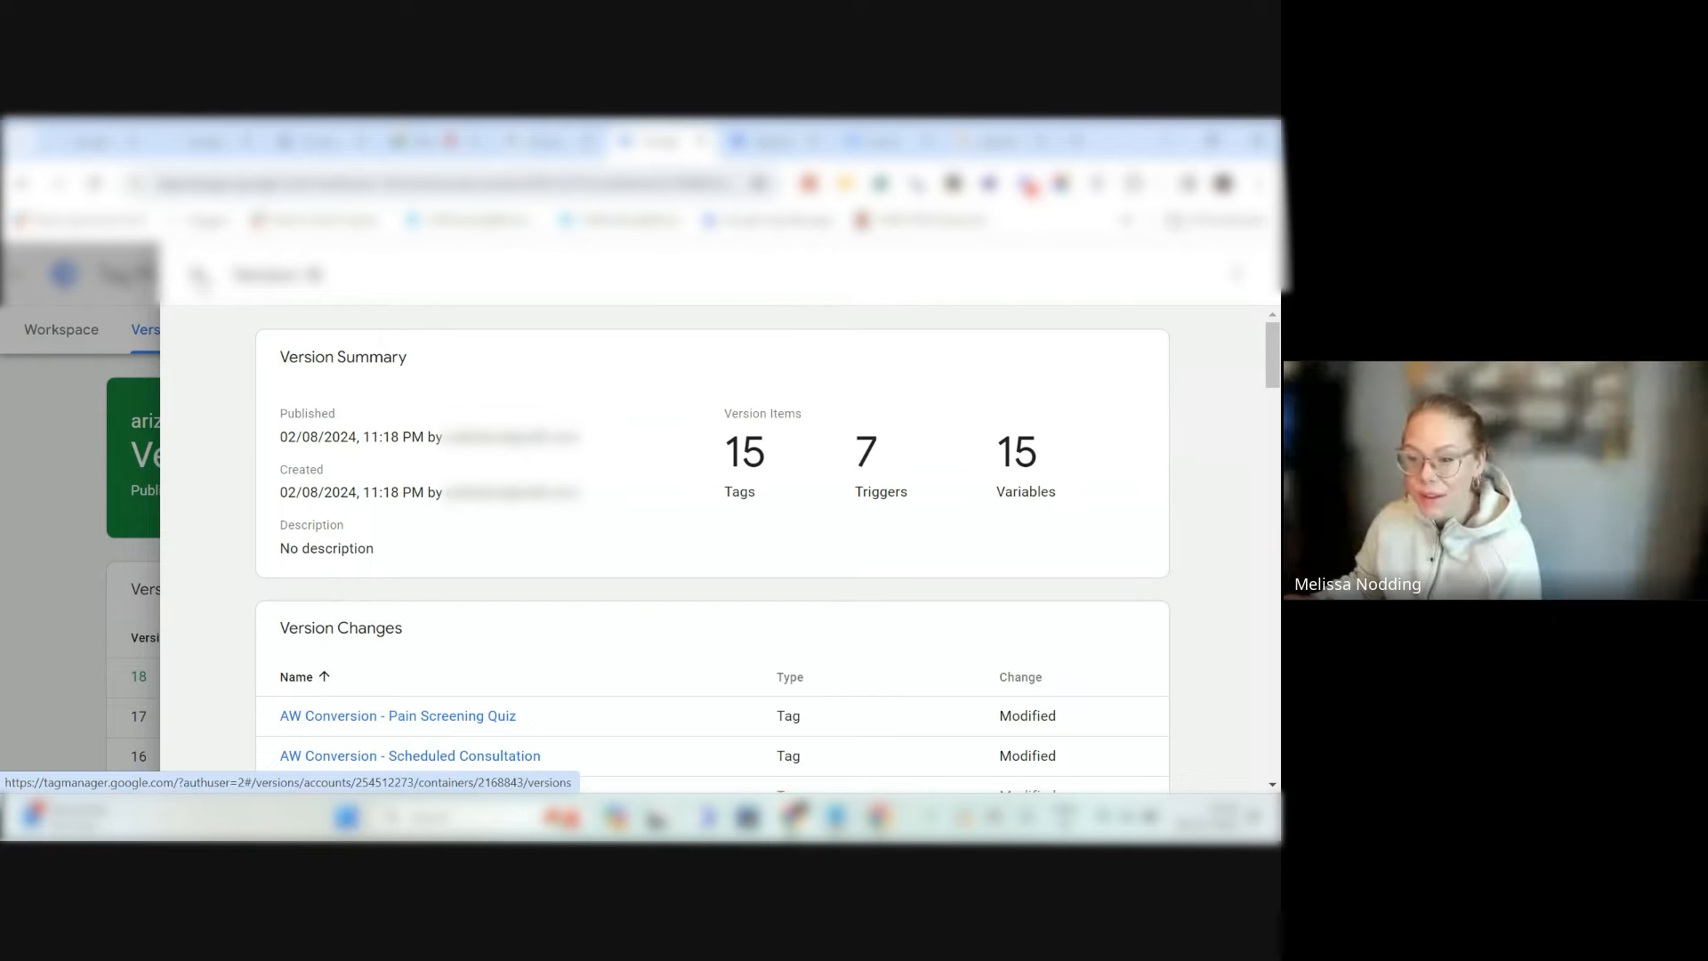
pyautogui.click(198, 276)
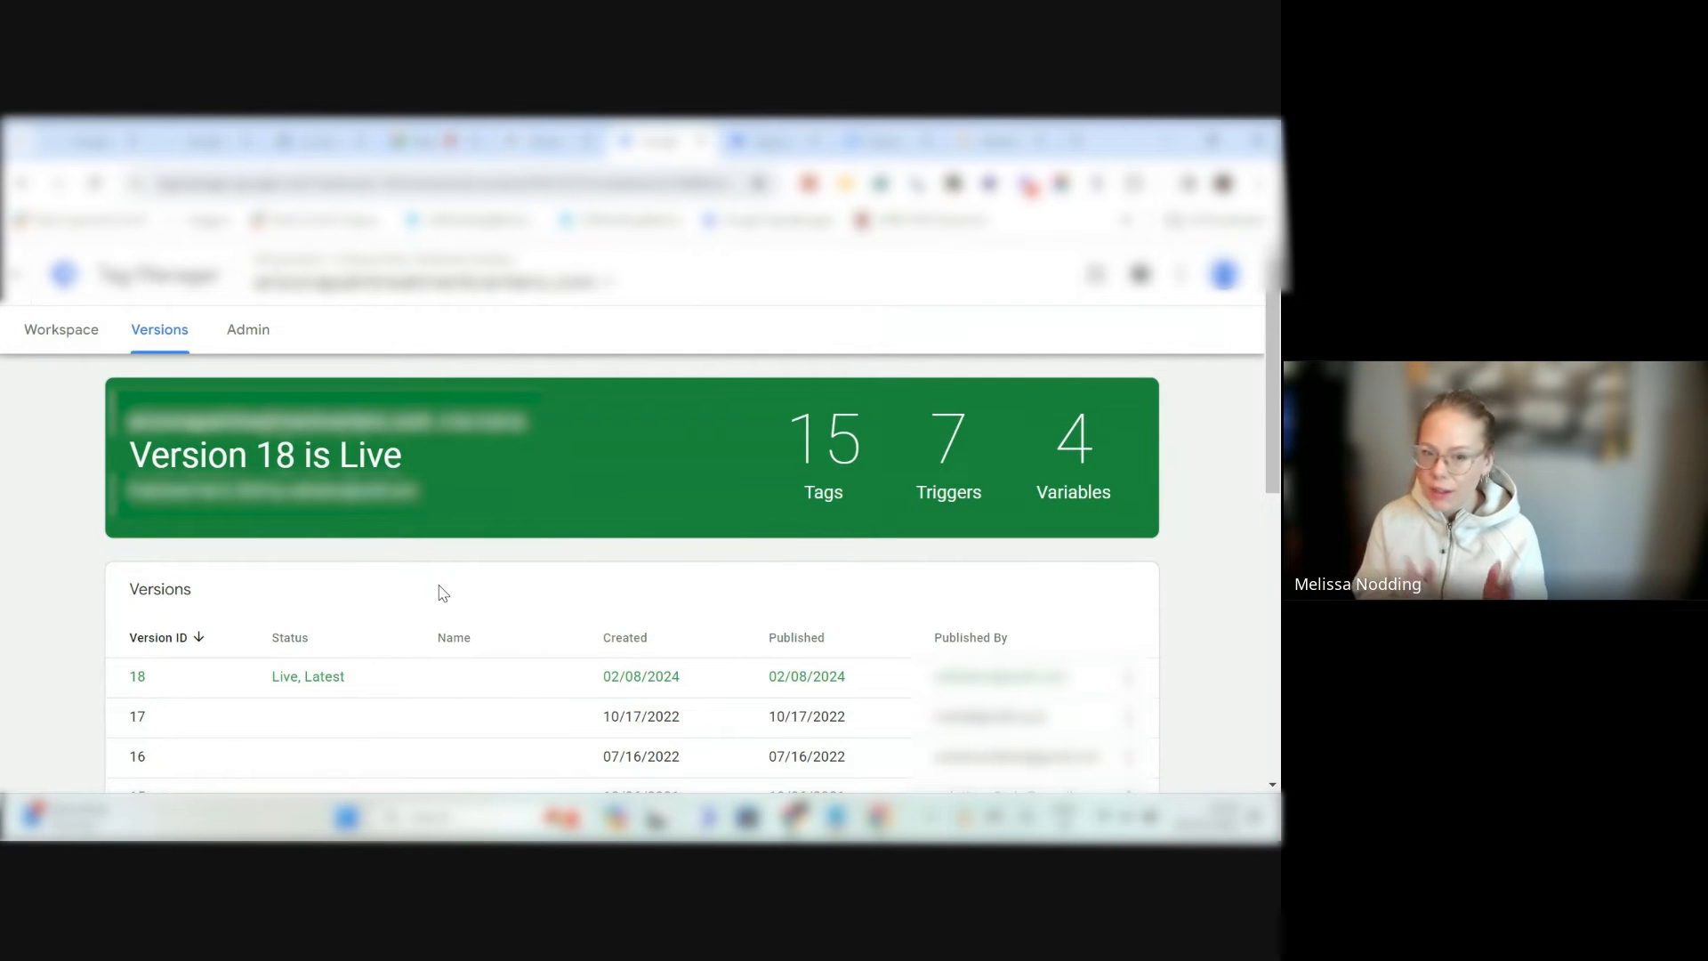
# Close the leftover browser tabs opened beyond Tag Manager, keeping the container's version list open.
pyautogui.scroll(-3, 439, 591)
pyautogui.scroll(3, 444, 590)
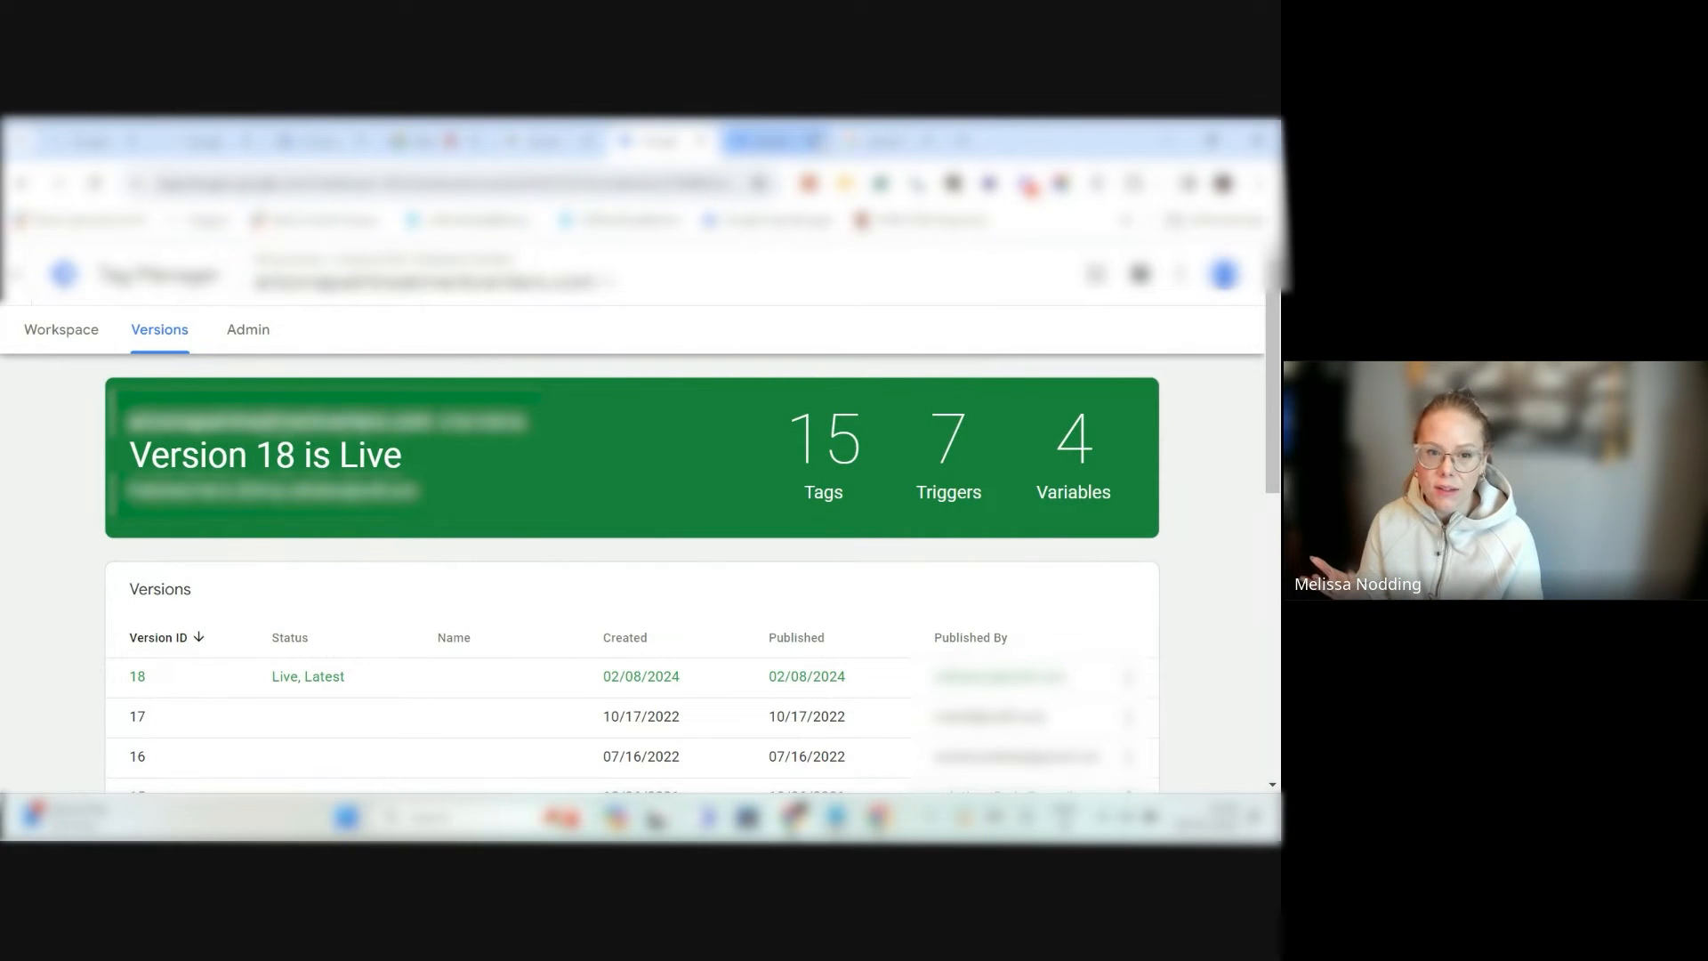
pyautogui.click(814, 140)
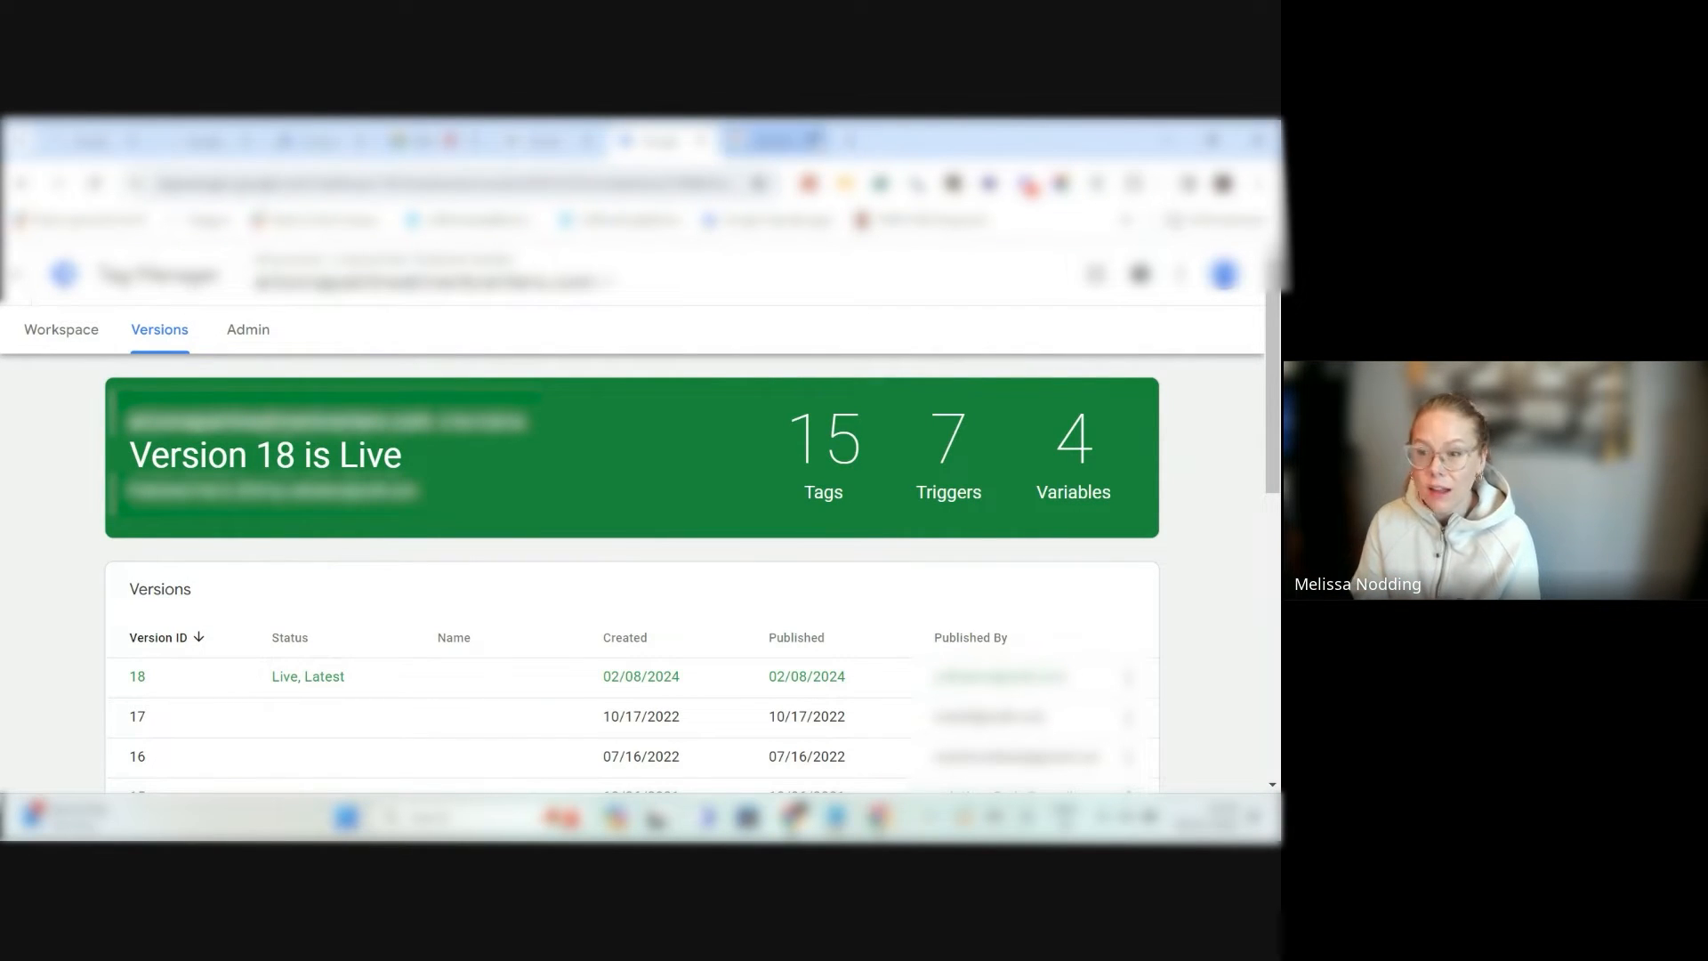
pyautogui.click(814, 140)
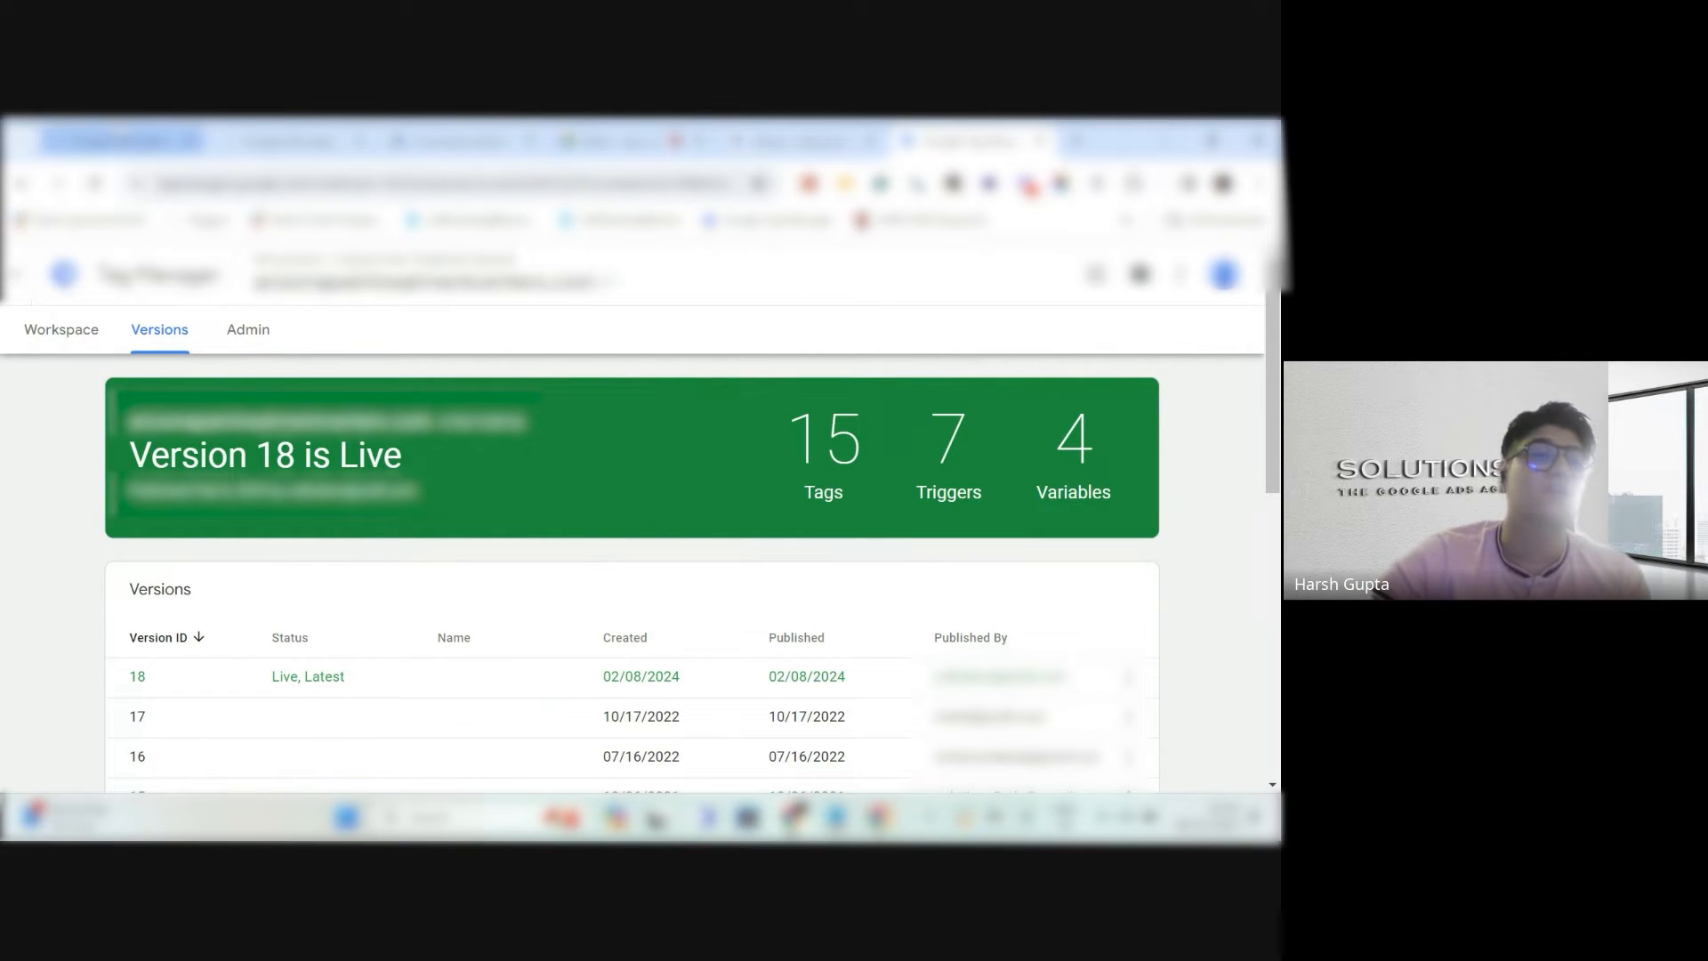
# Switch to the call tracking account and view its calls activity log and the tracking numbers list.
pyautogui.click(120, 141)
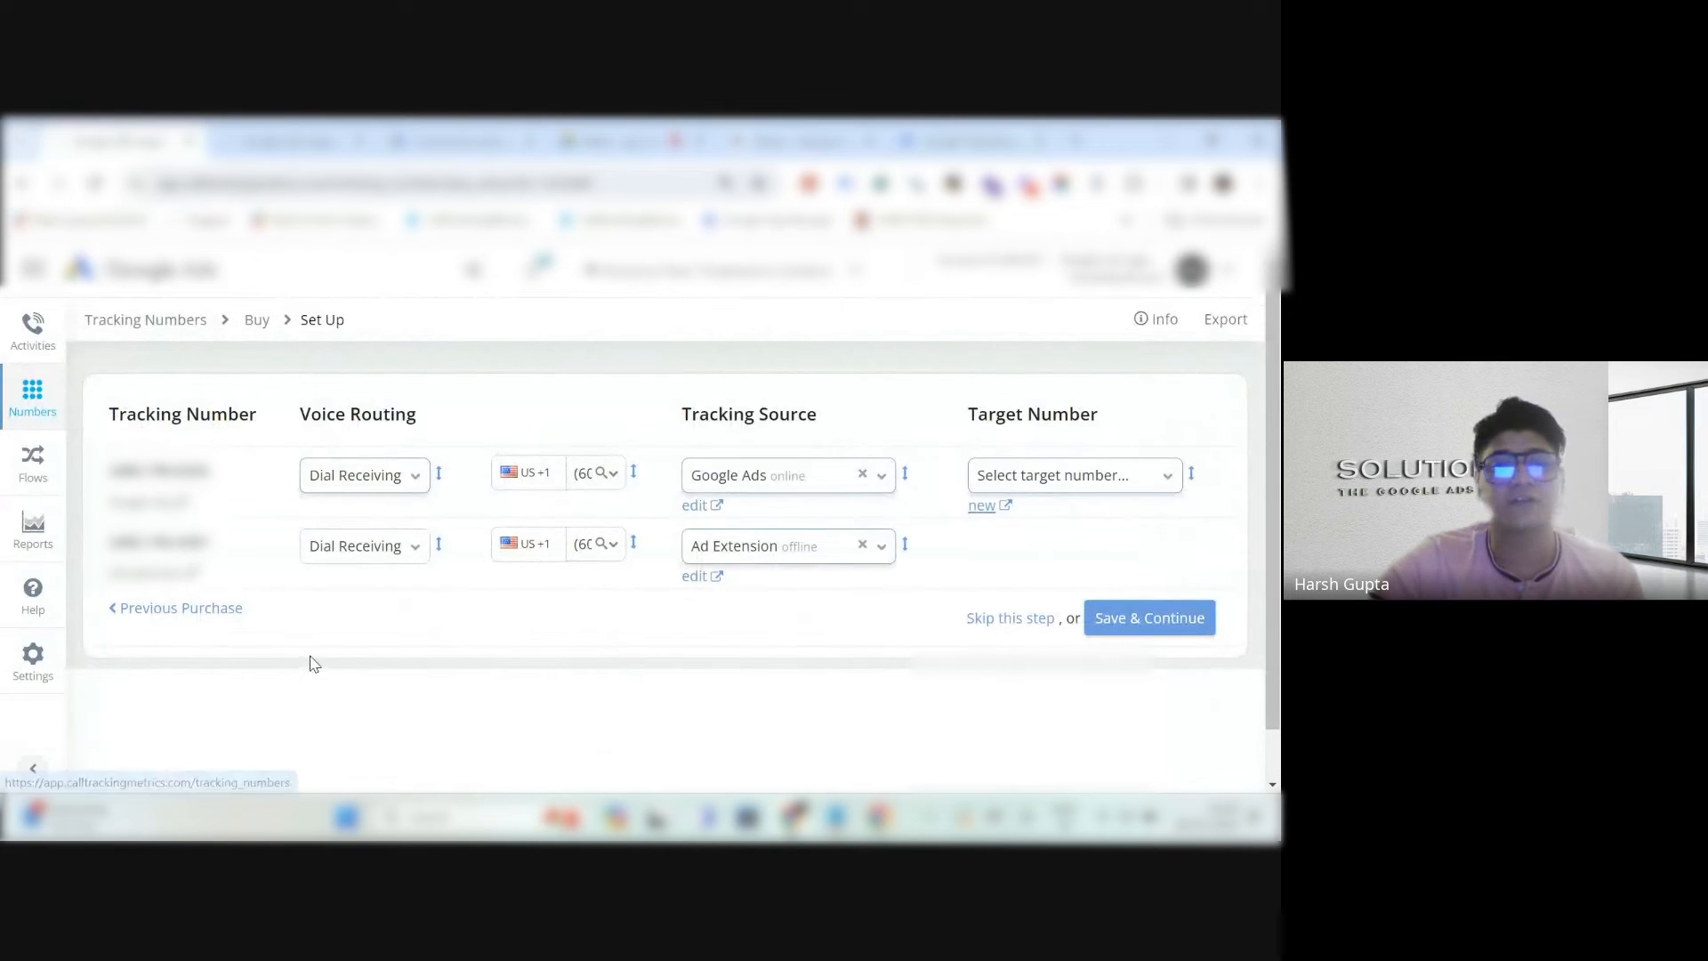
pyautogui.moveTo(33, 331)
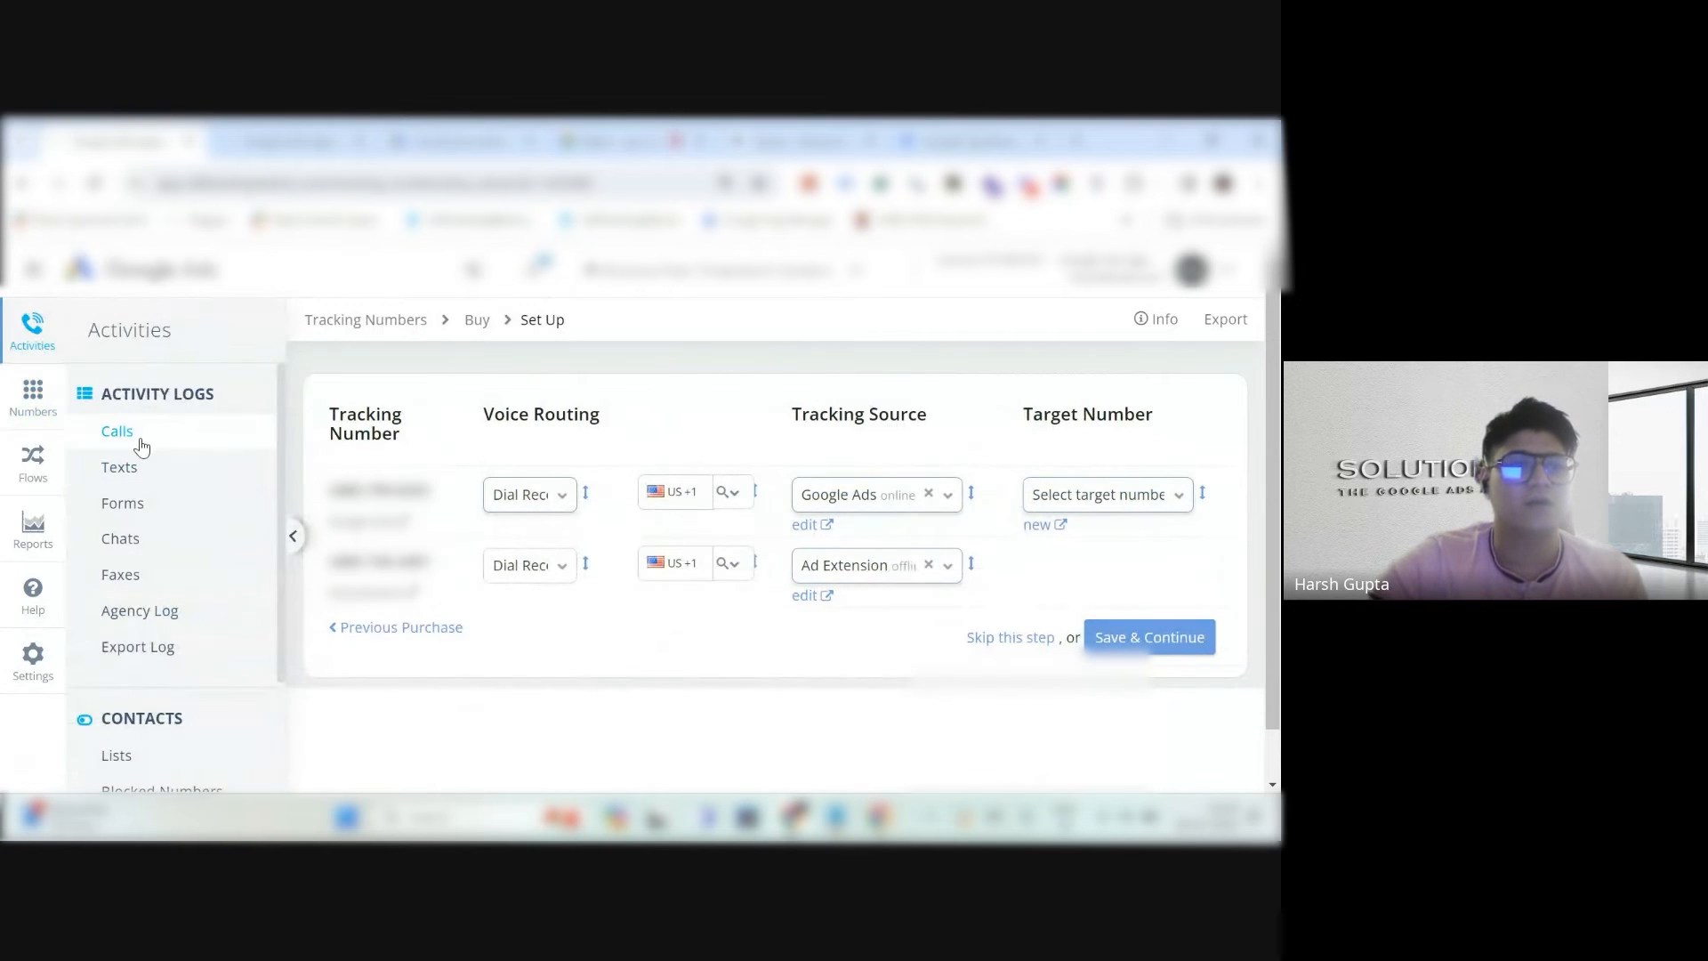
pyautogui.click(116, 431)
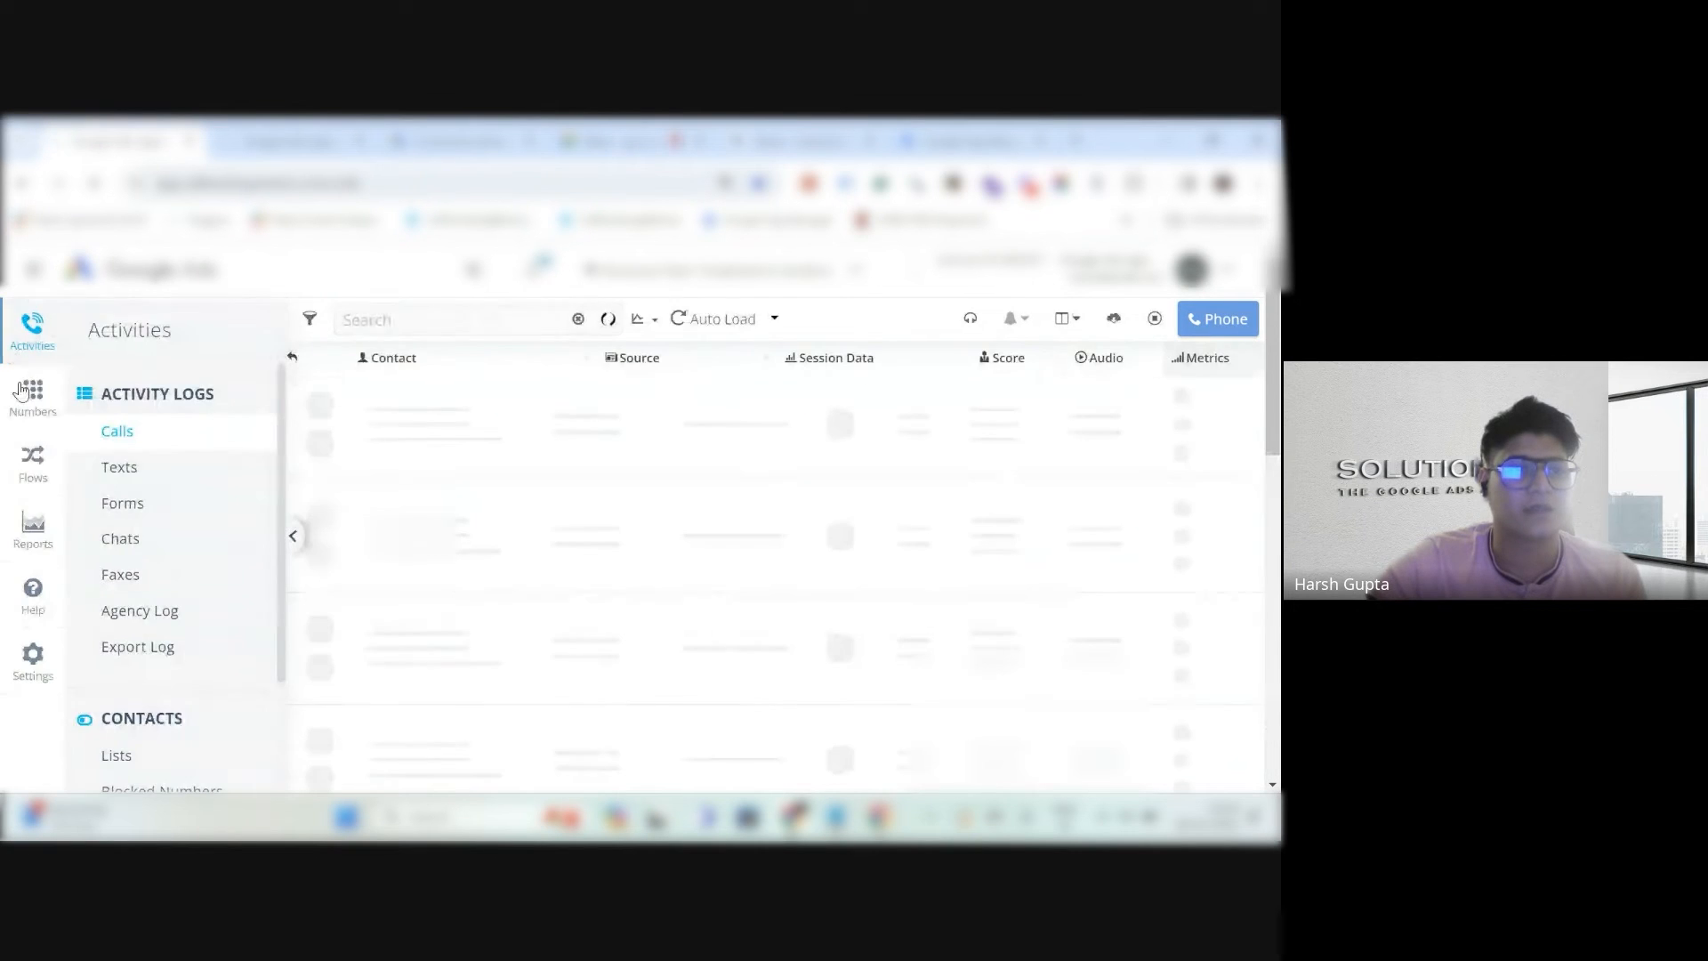
pyautogui.moveTo(32, 397)
pyautogui.click(208, 474)
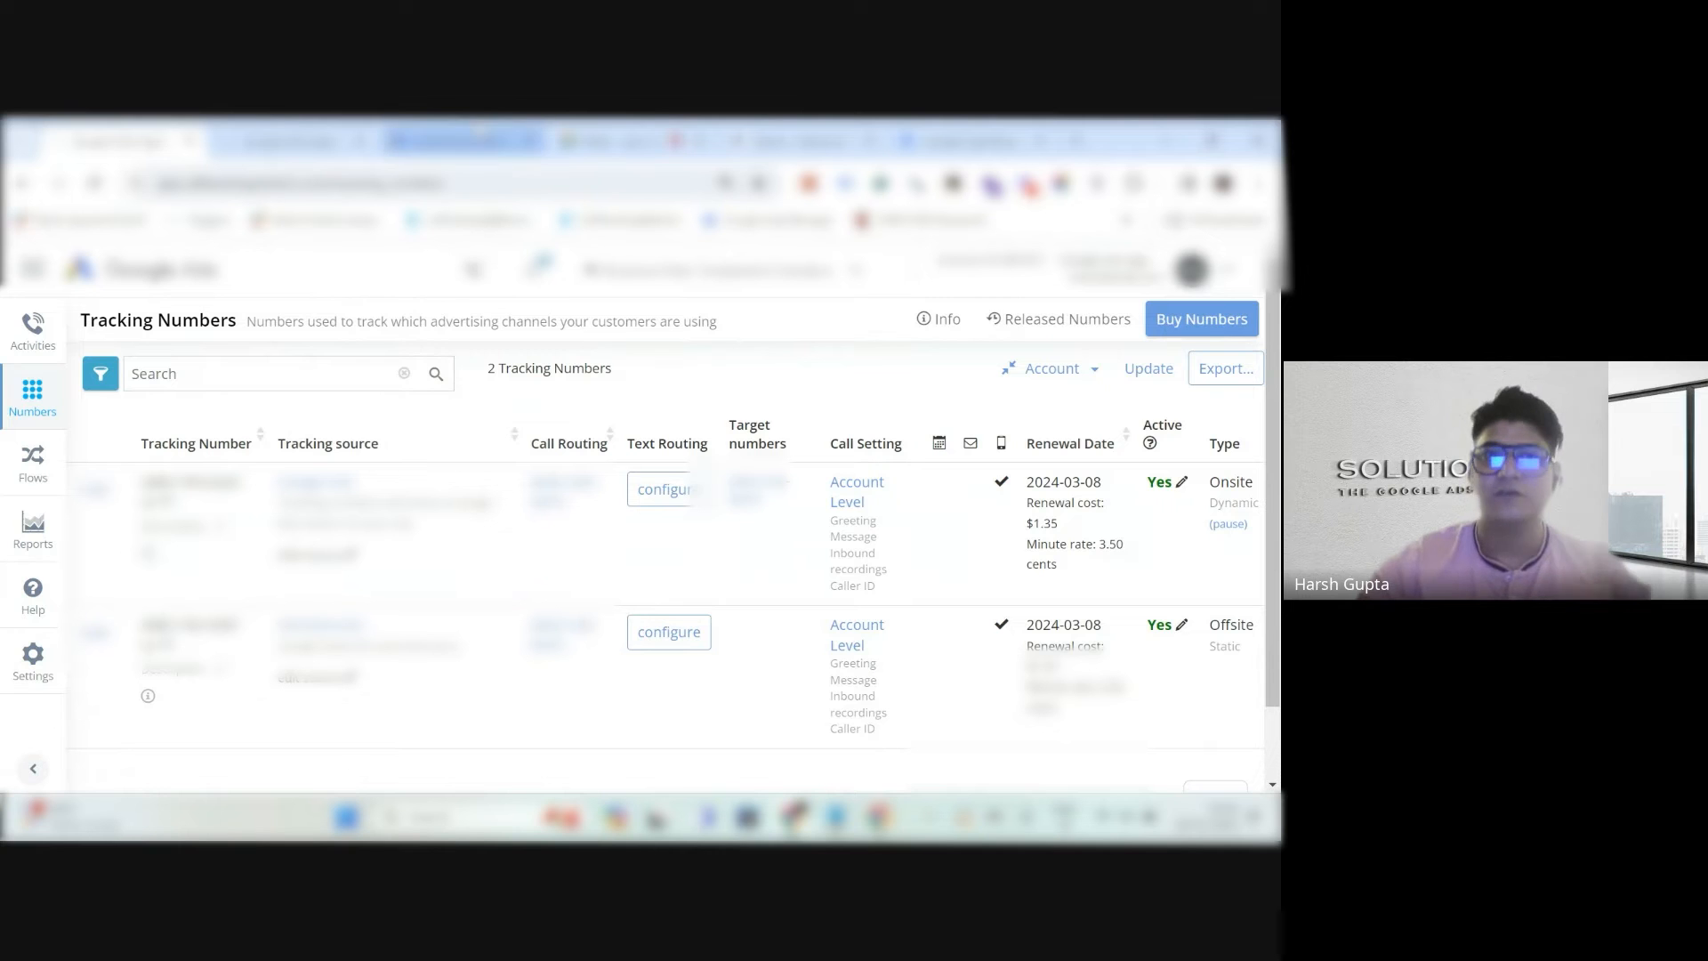
# Switch to the Google Ads conversions summary and start a new conversion action of the Import kind.
pyautogui.click(458, 141)
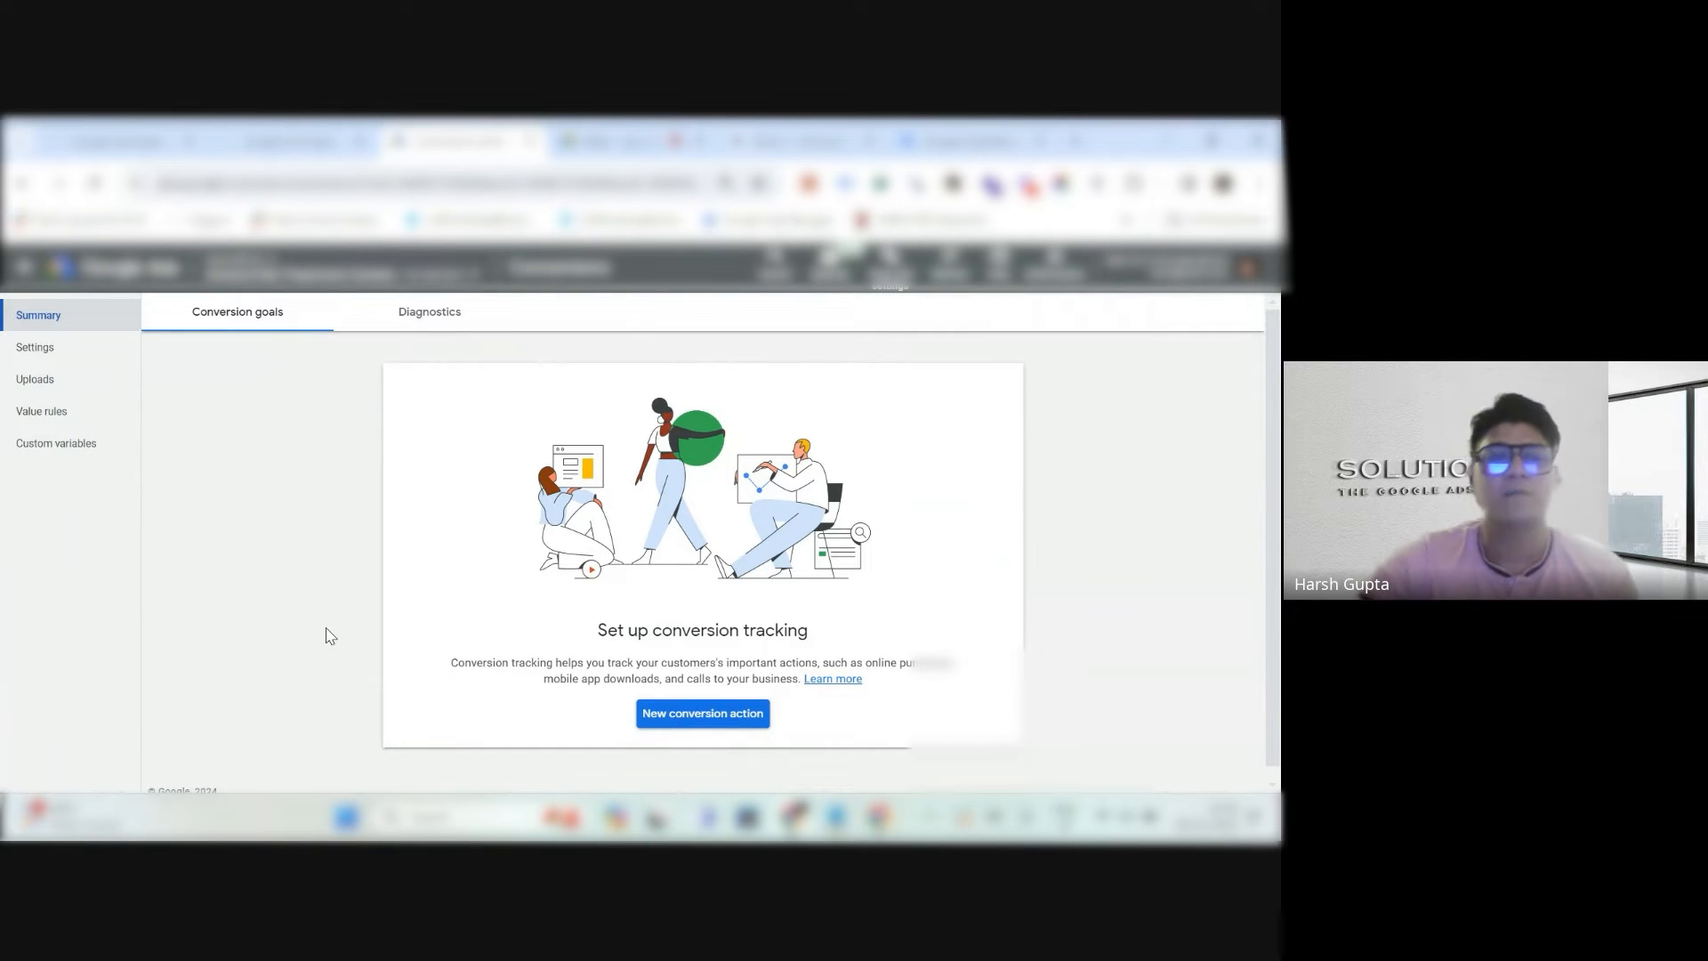
pyautogui.click(681, 722)
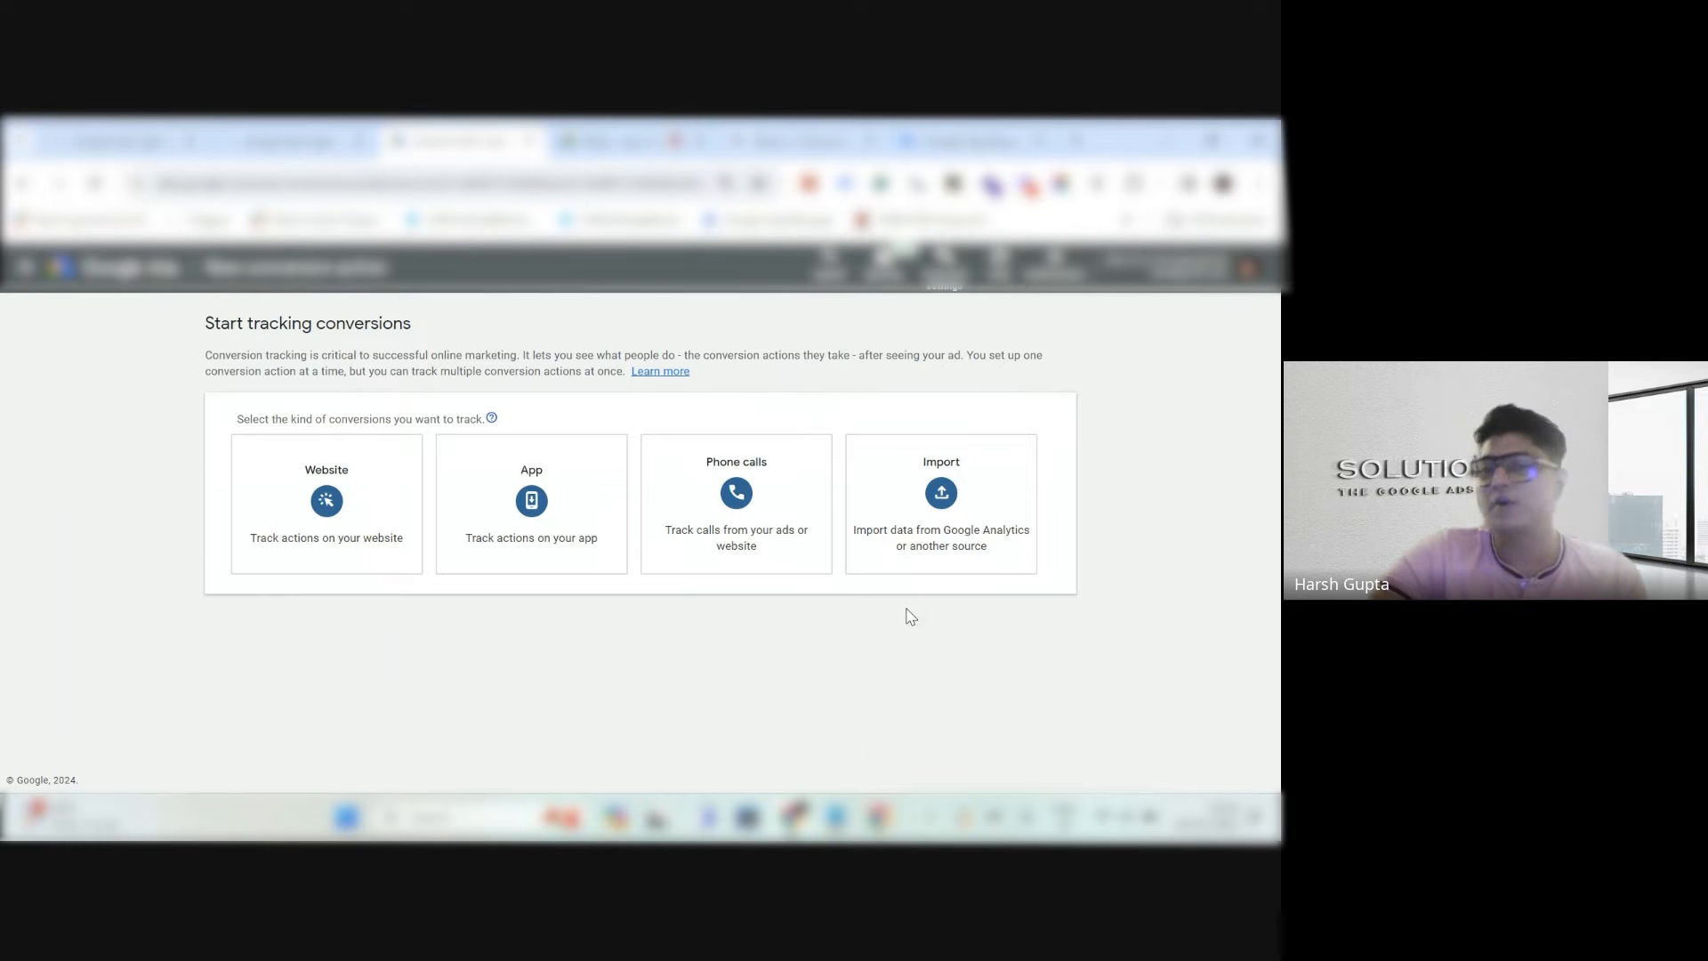
pyautogui.click(933, 507)
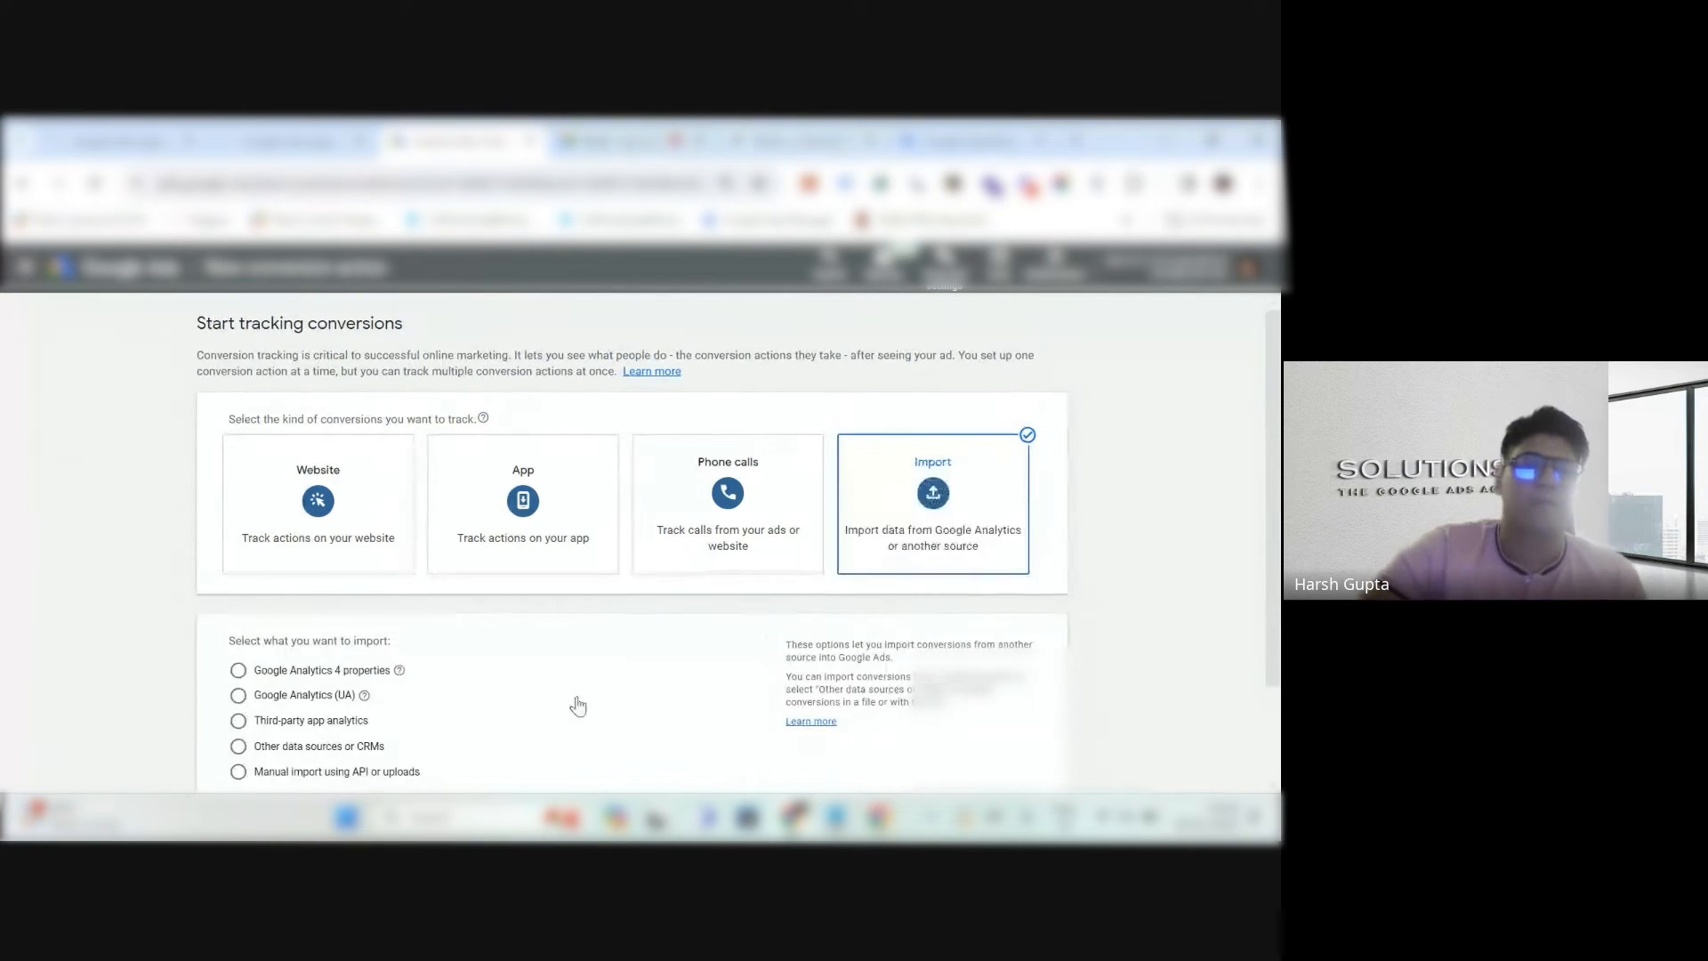
pyautogui.scroll(-2, 587, 685)
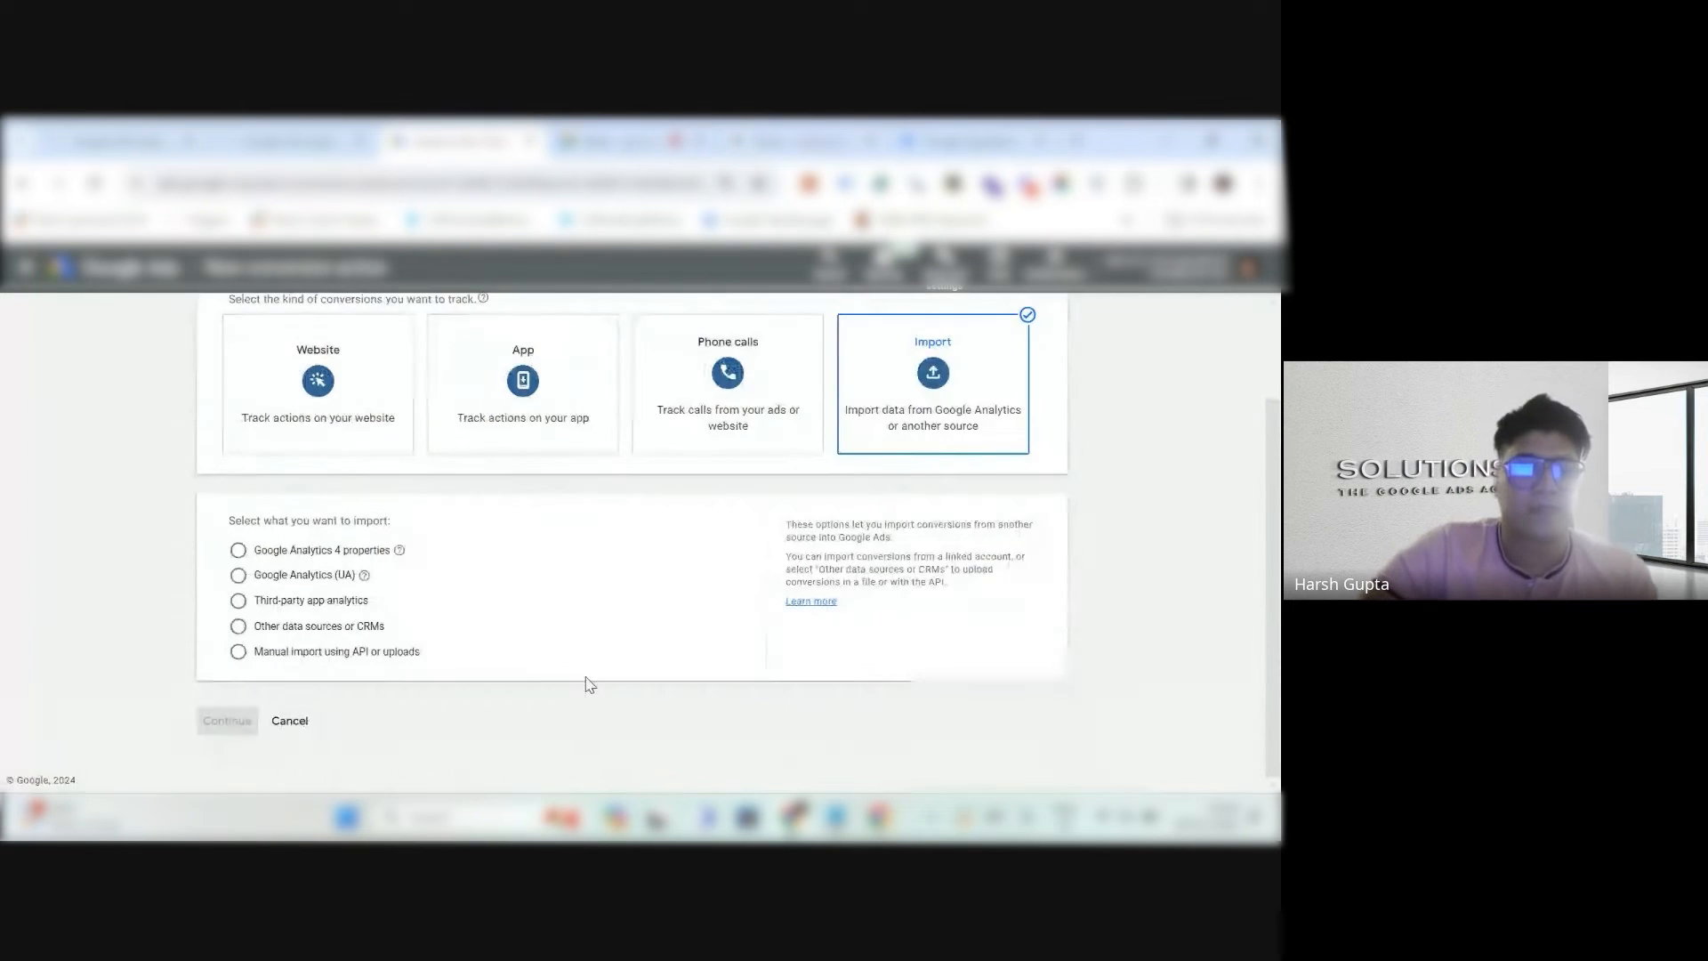
# Choose manual import using API or uploads with conversions tracked from clicks, and continue to the action's settings.
pyautogui.click(239, 626)
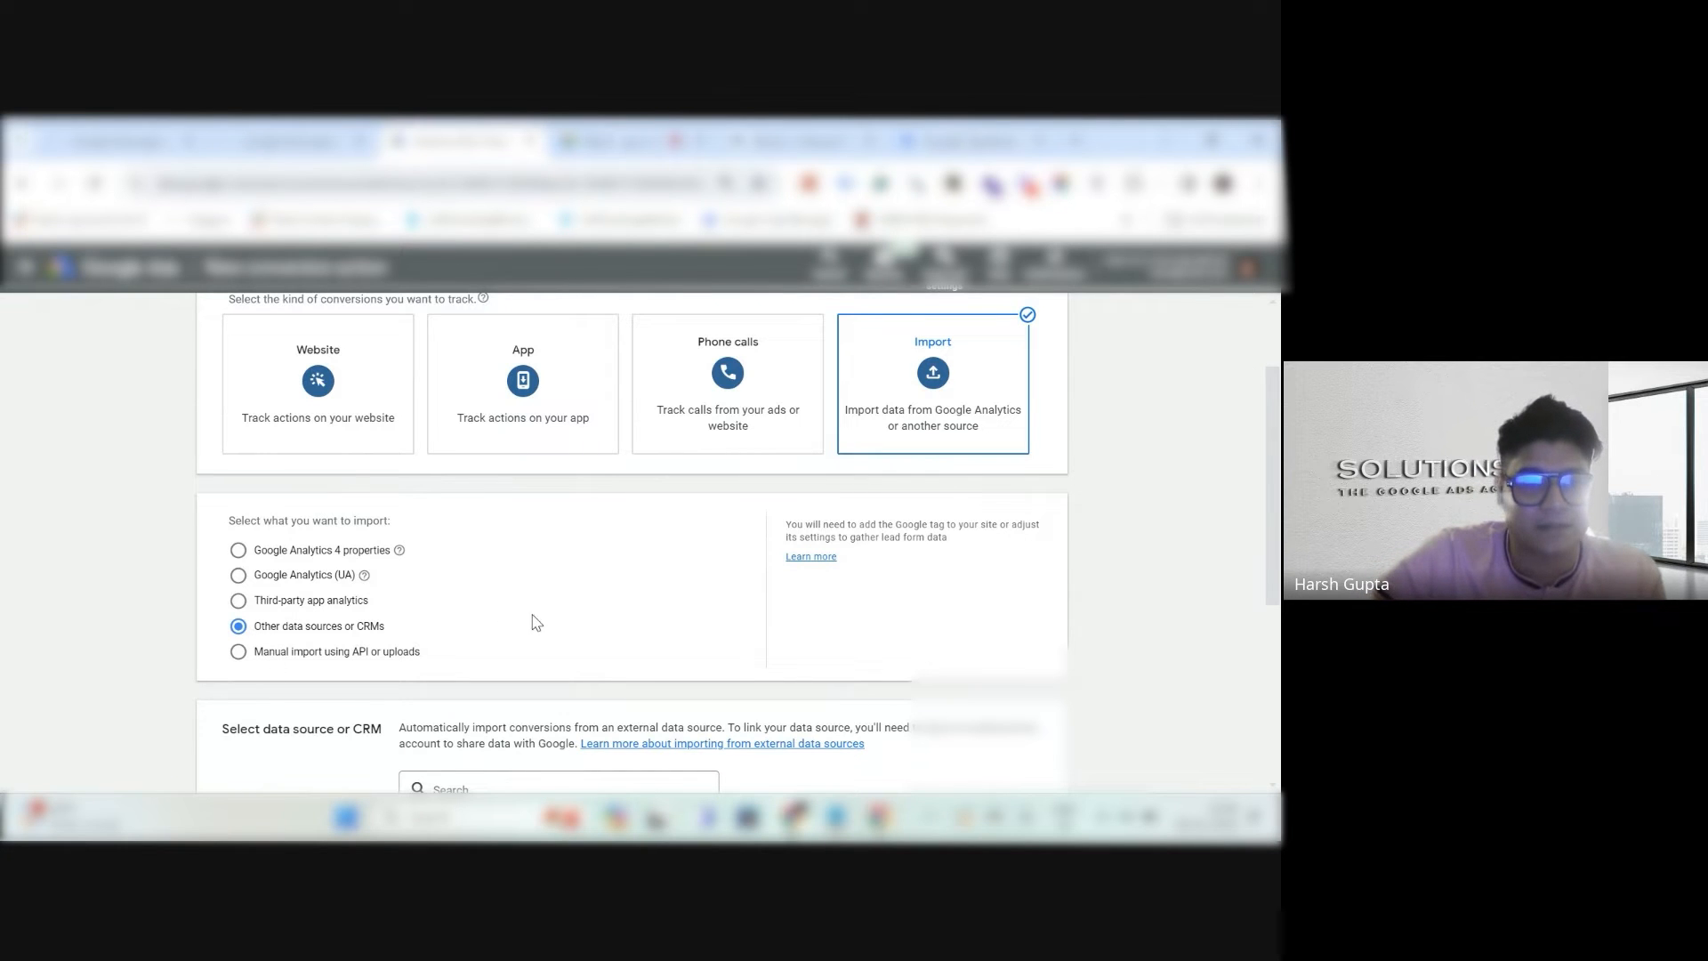
pyautogui.scroll(-3, 667, 580)
pyautogui.scroll(2, 665, 578)
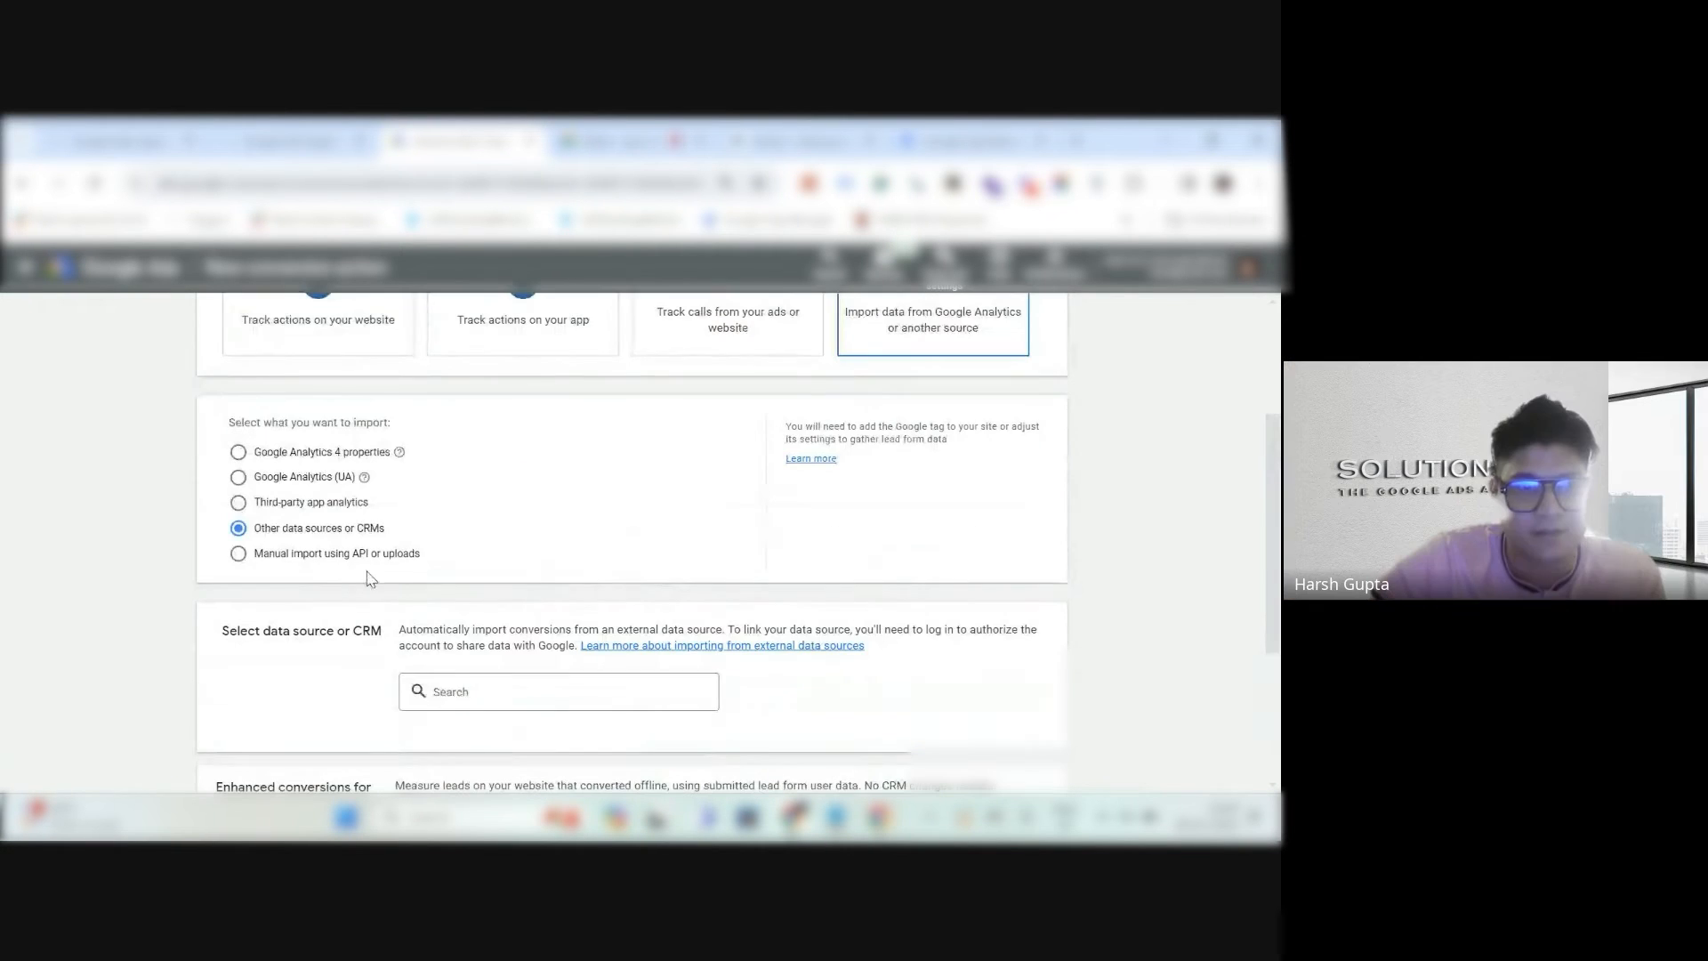
pyautogui.click(238, 555)
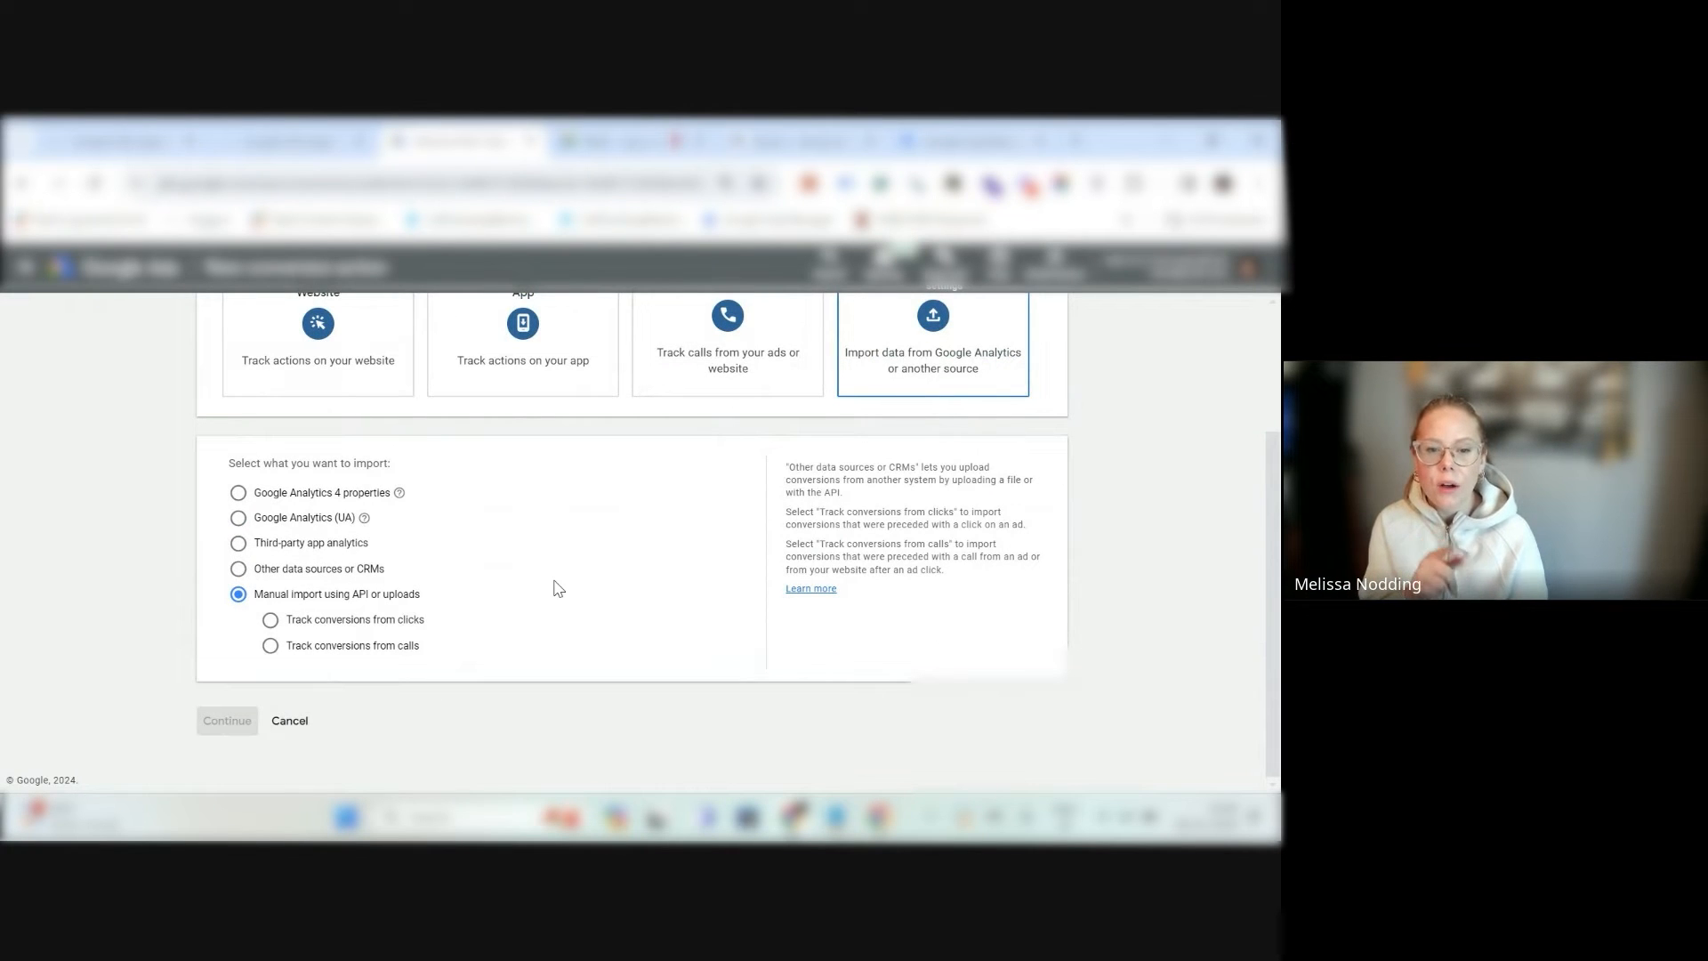
pyautogui.scroll(1, 559, 589)
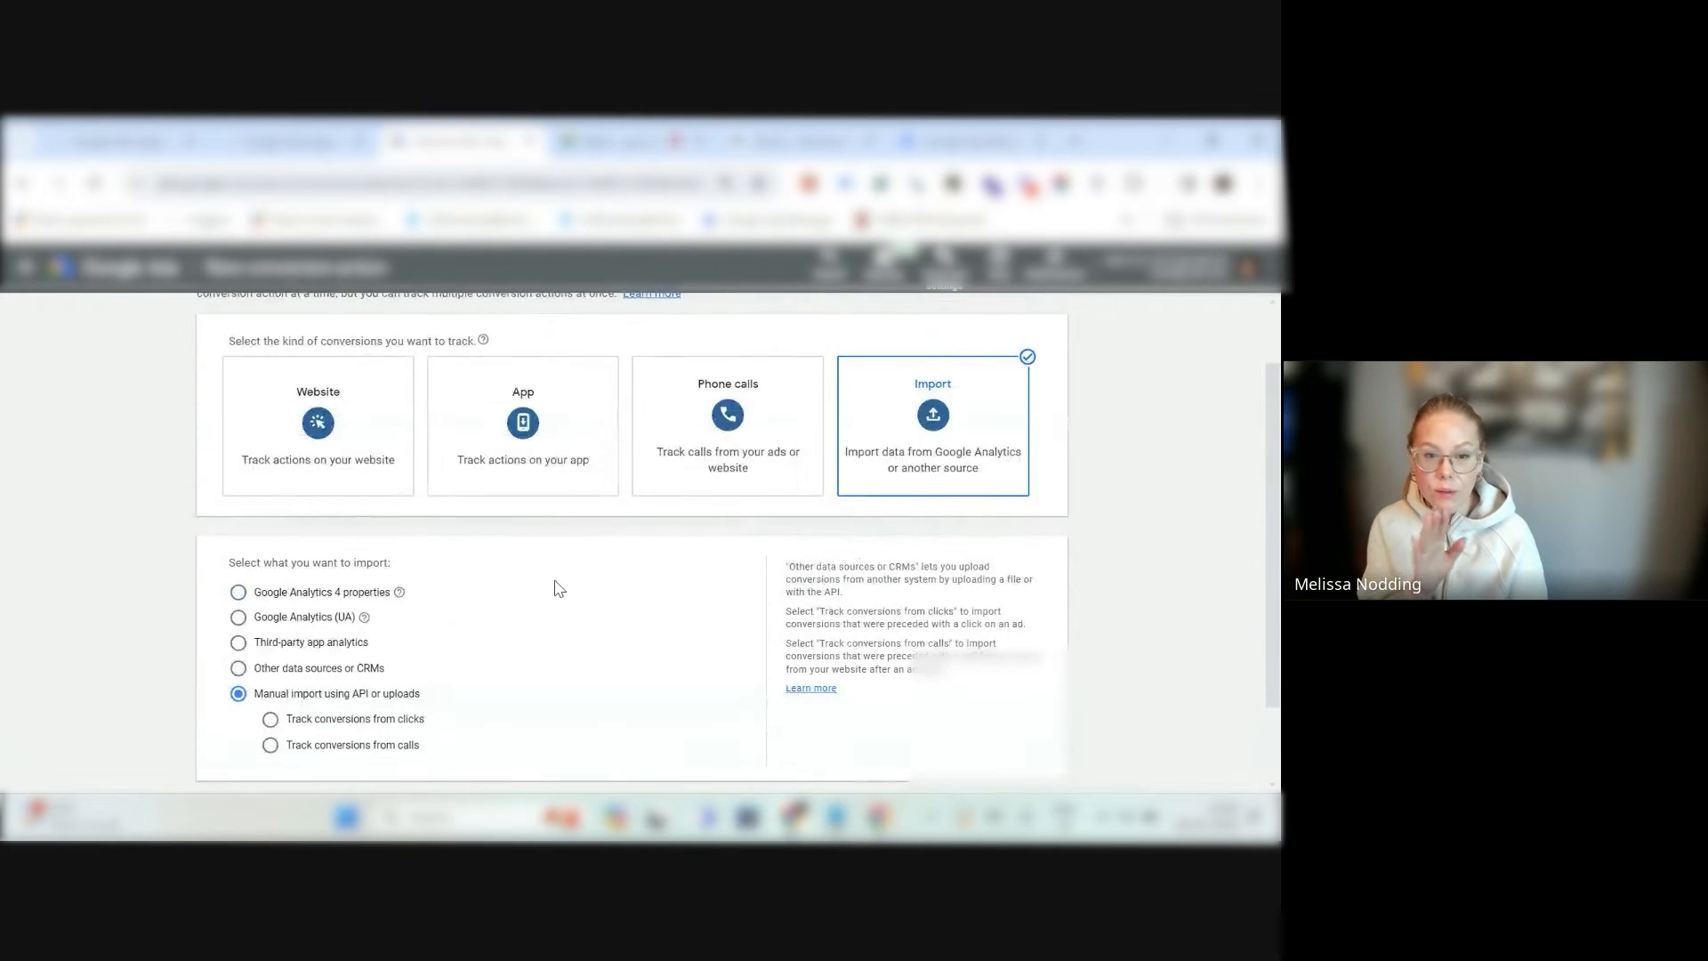
pyautogui.scroll(-1, 588, 627)
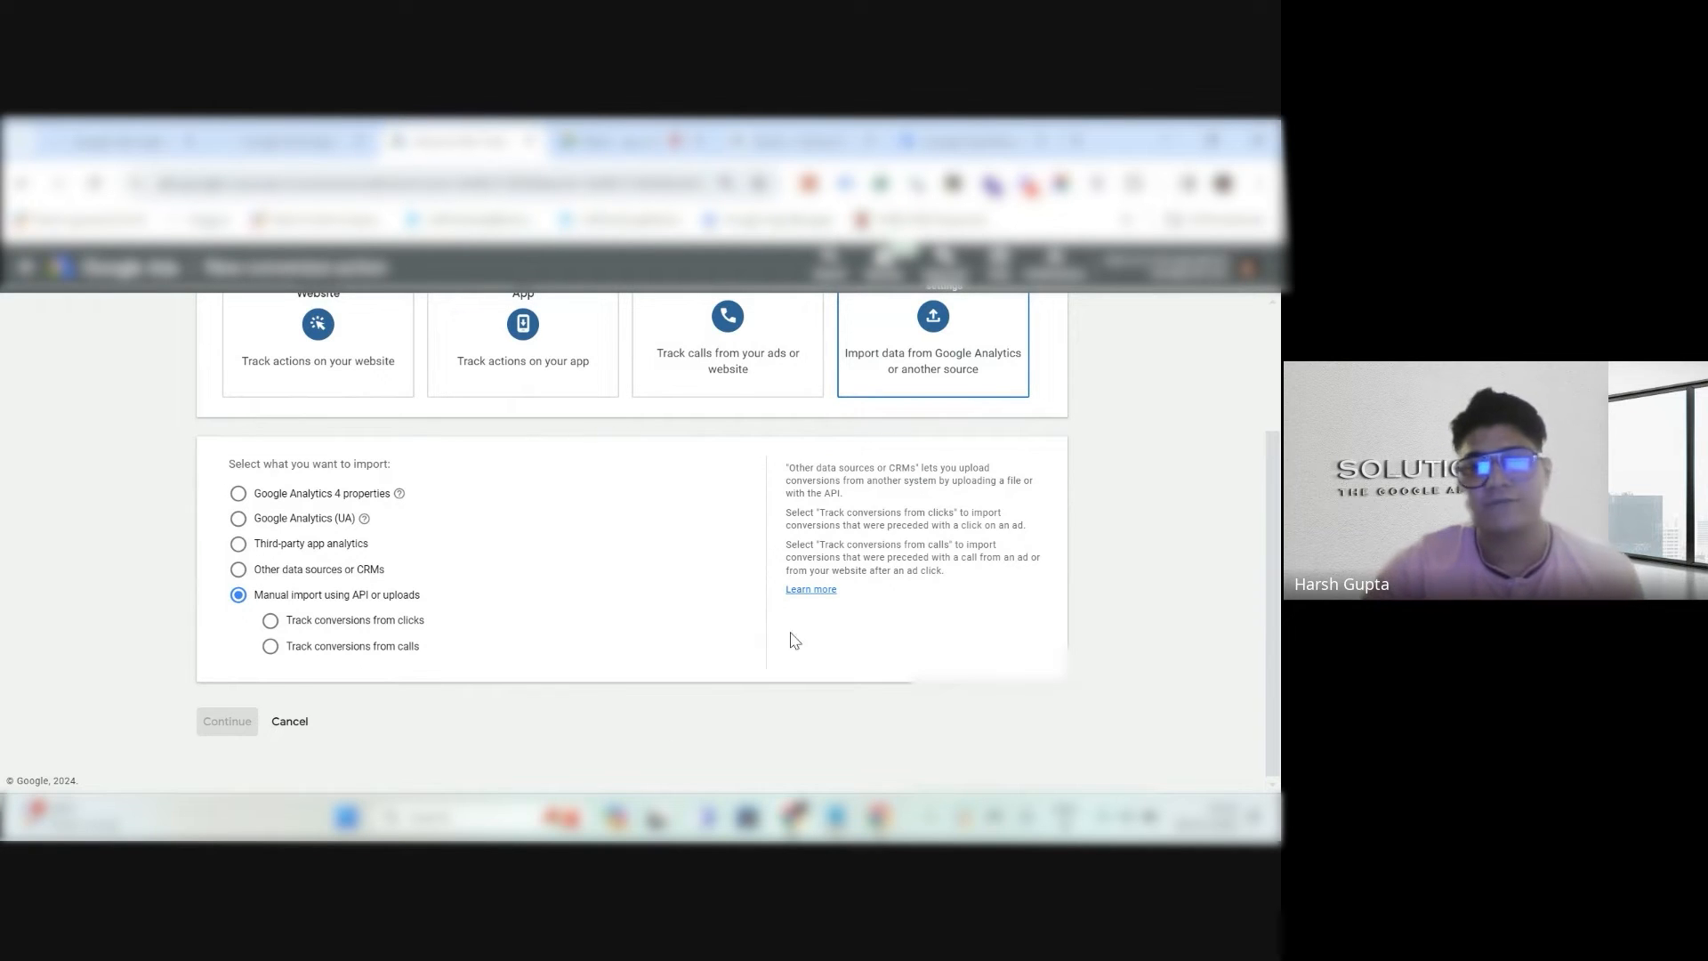
pyautogui.click(271, 622)
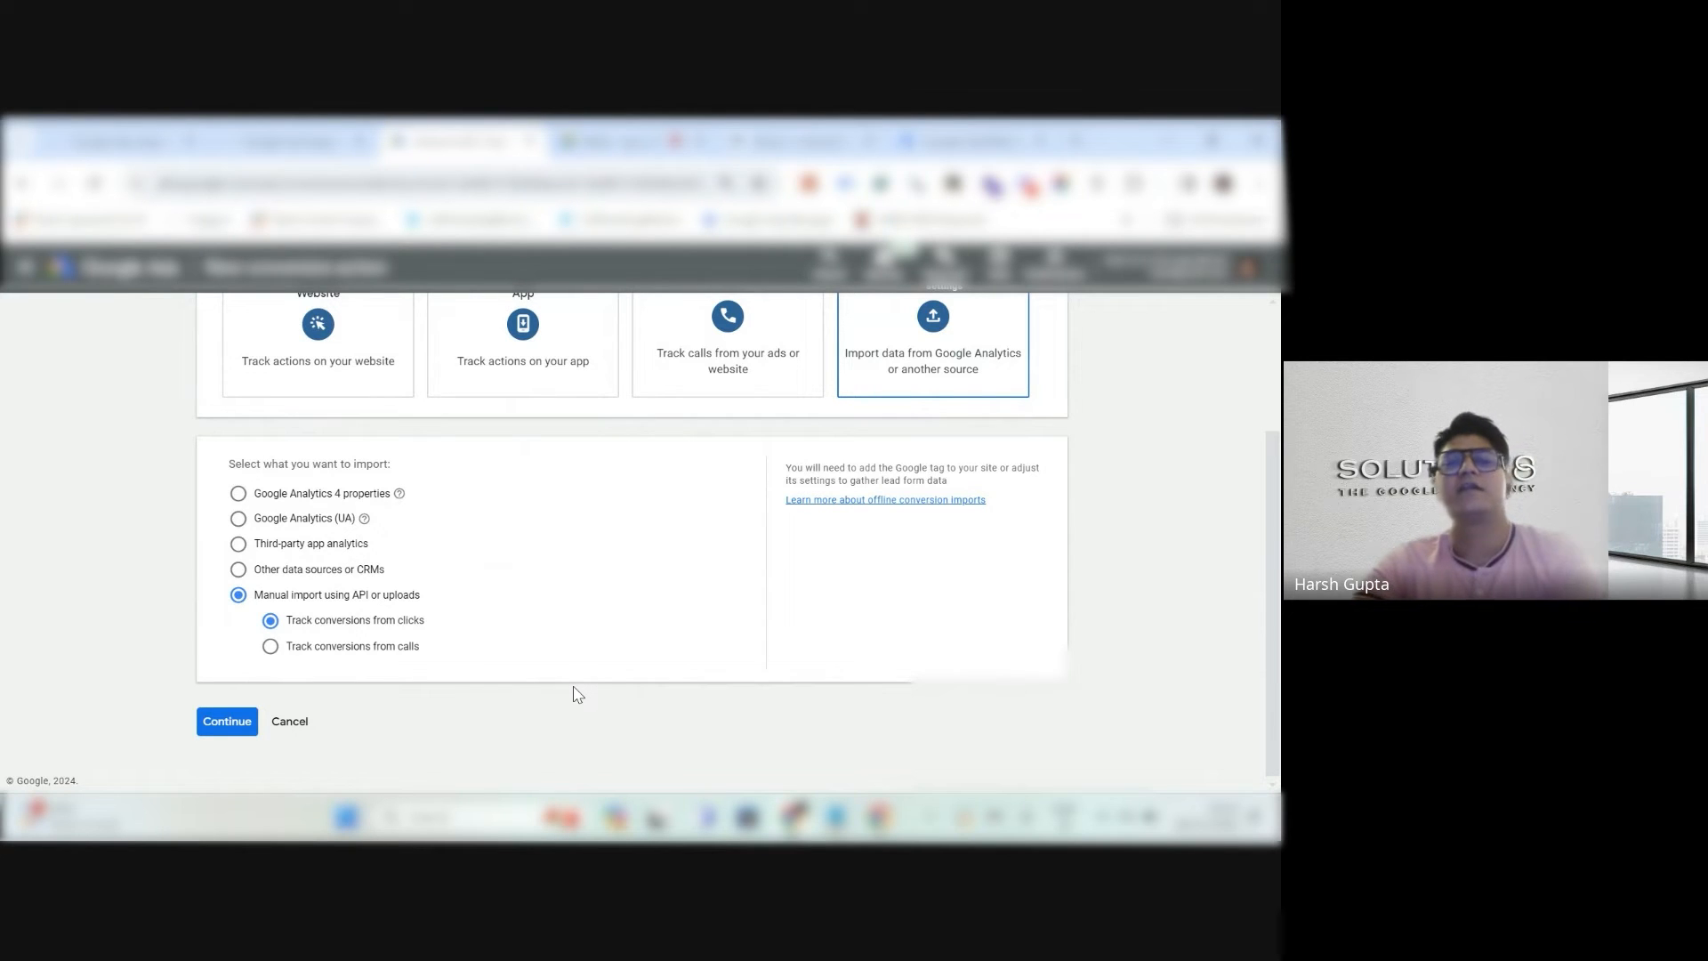
pyautogui.click(226, 722)
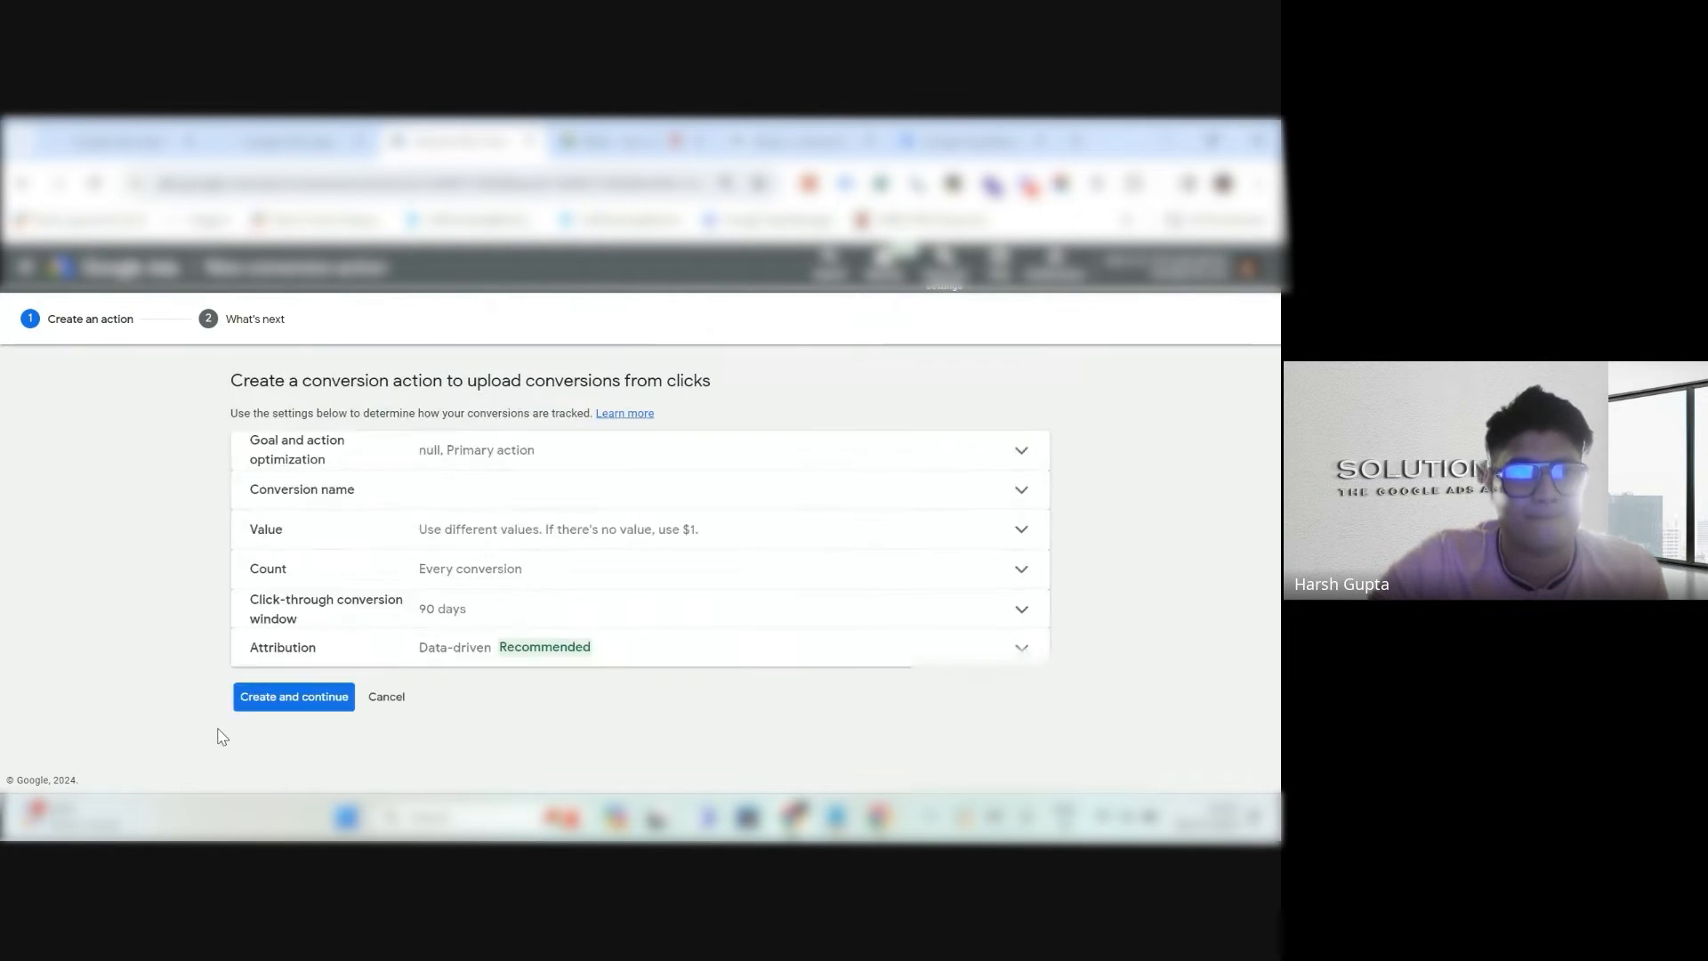
# Set the goal category of the click-upload conversion action to Other.
pyautogui.click(528, 508)
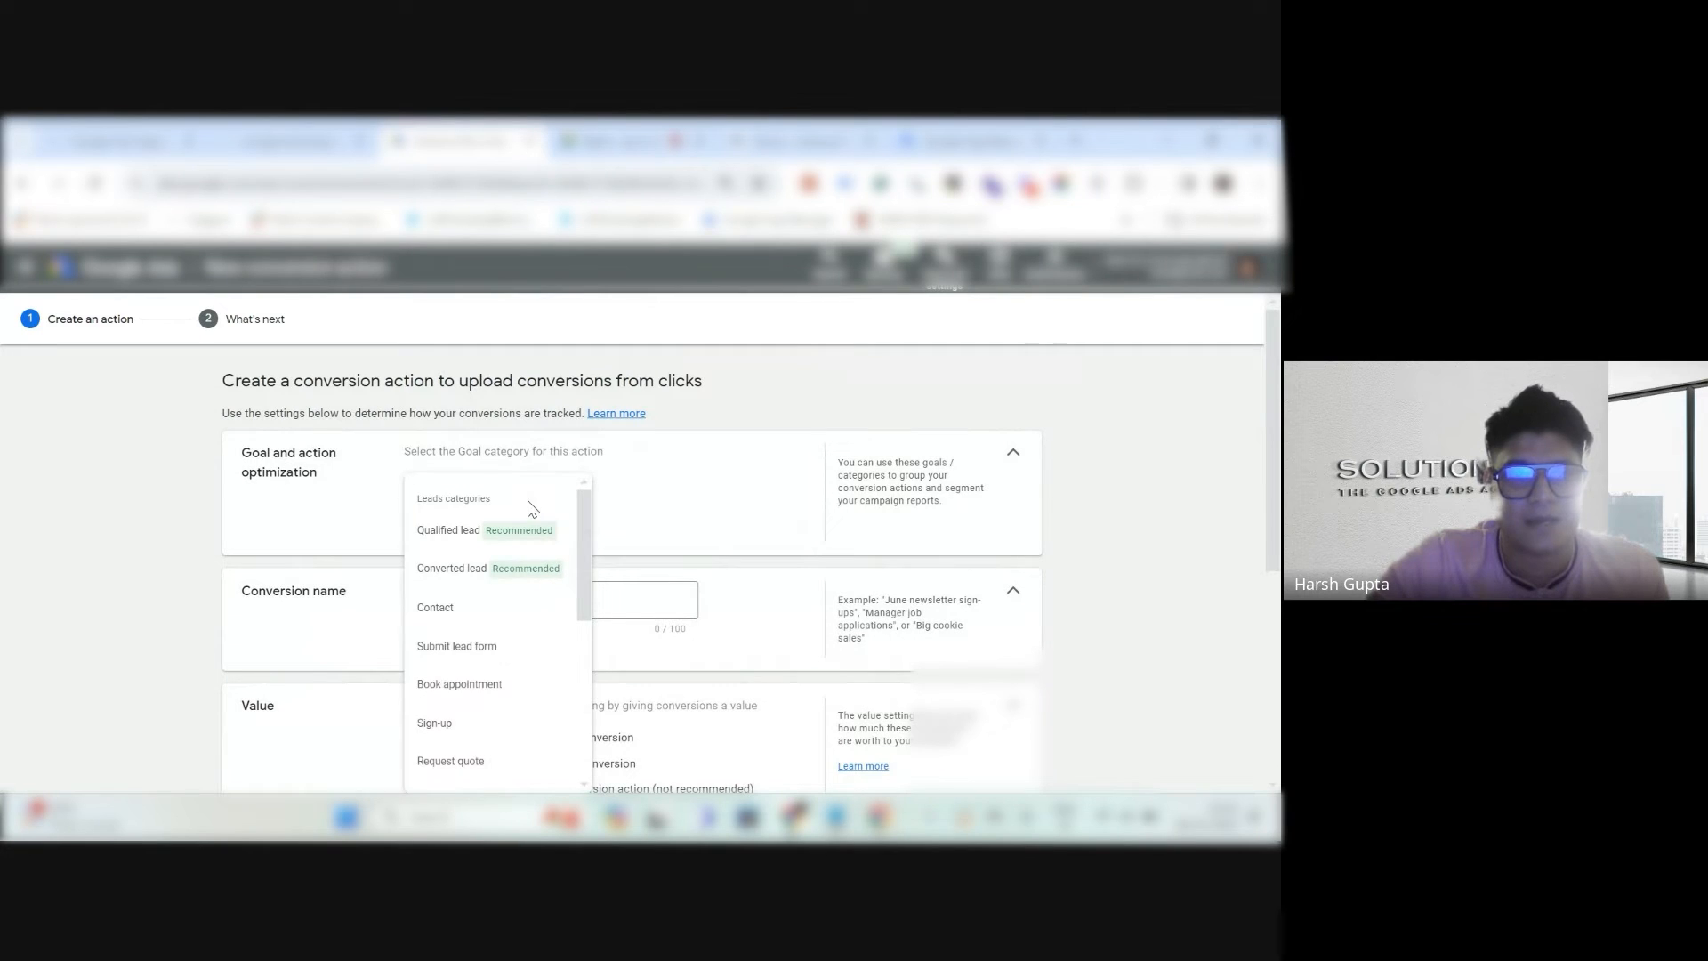
pyautogui.scroll(-3, 498, 641)
pyautogui.scroll(-2, 485, 676)
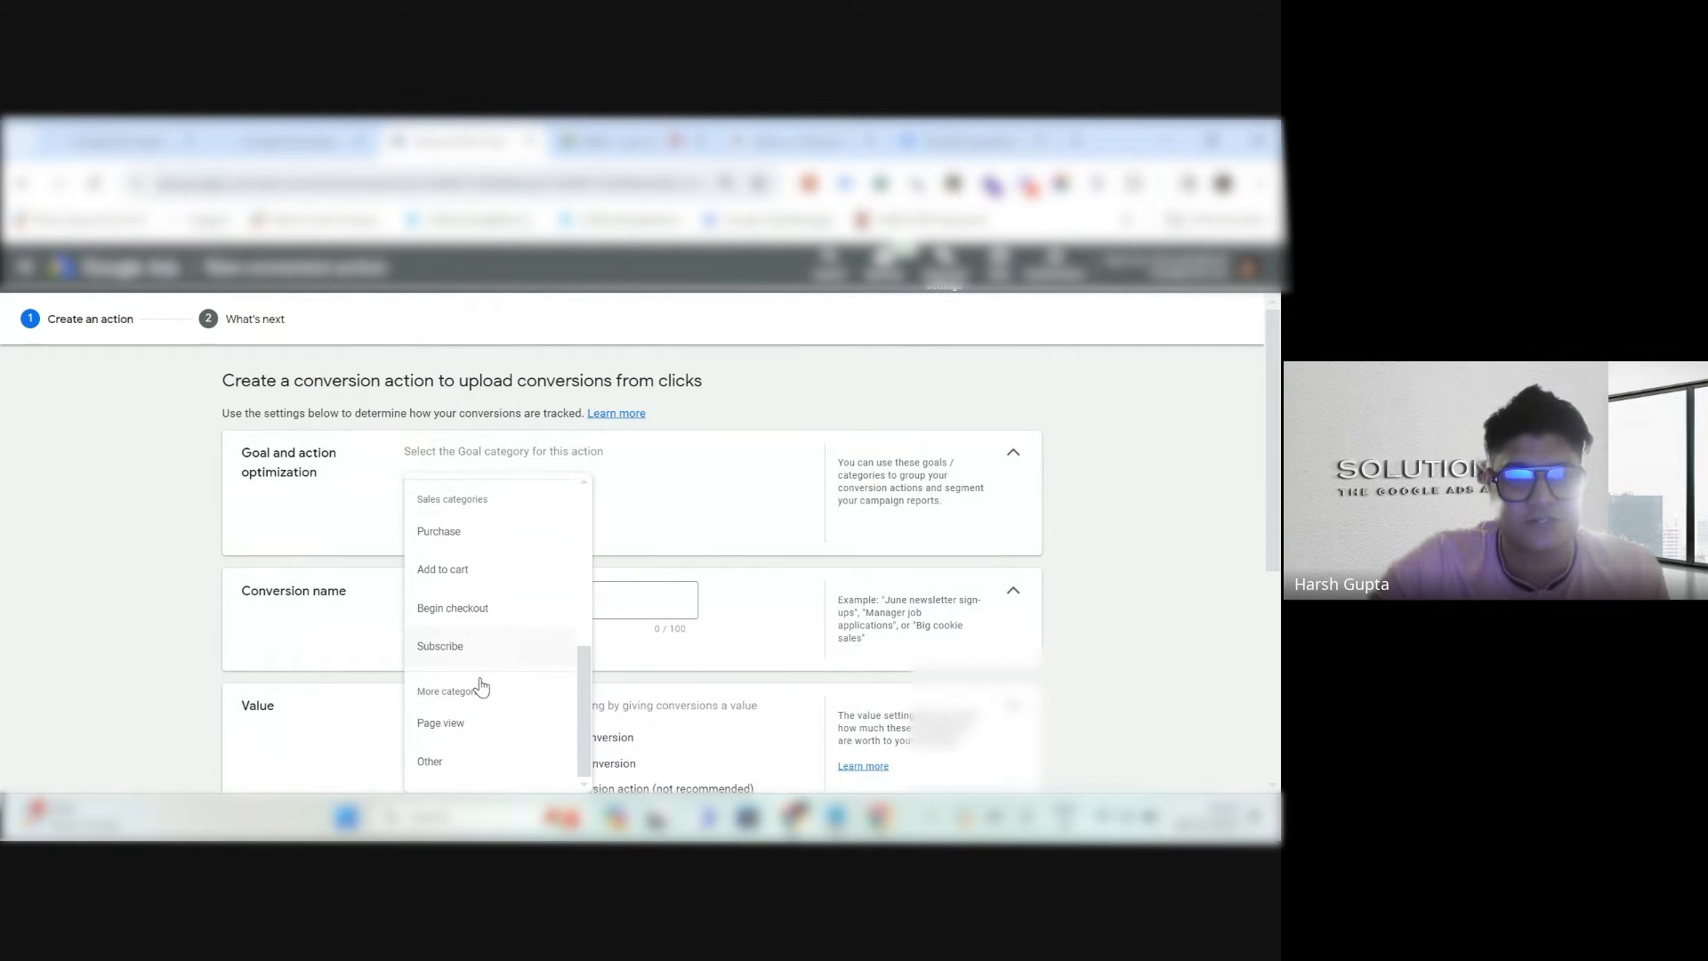
pyautogui.click(454, 763)
# Name the click-upload conversion action "Online Call Tracking - CTM".
pyautogui.scroll(-2, 543, 512)
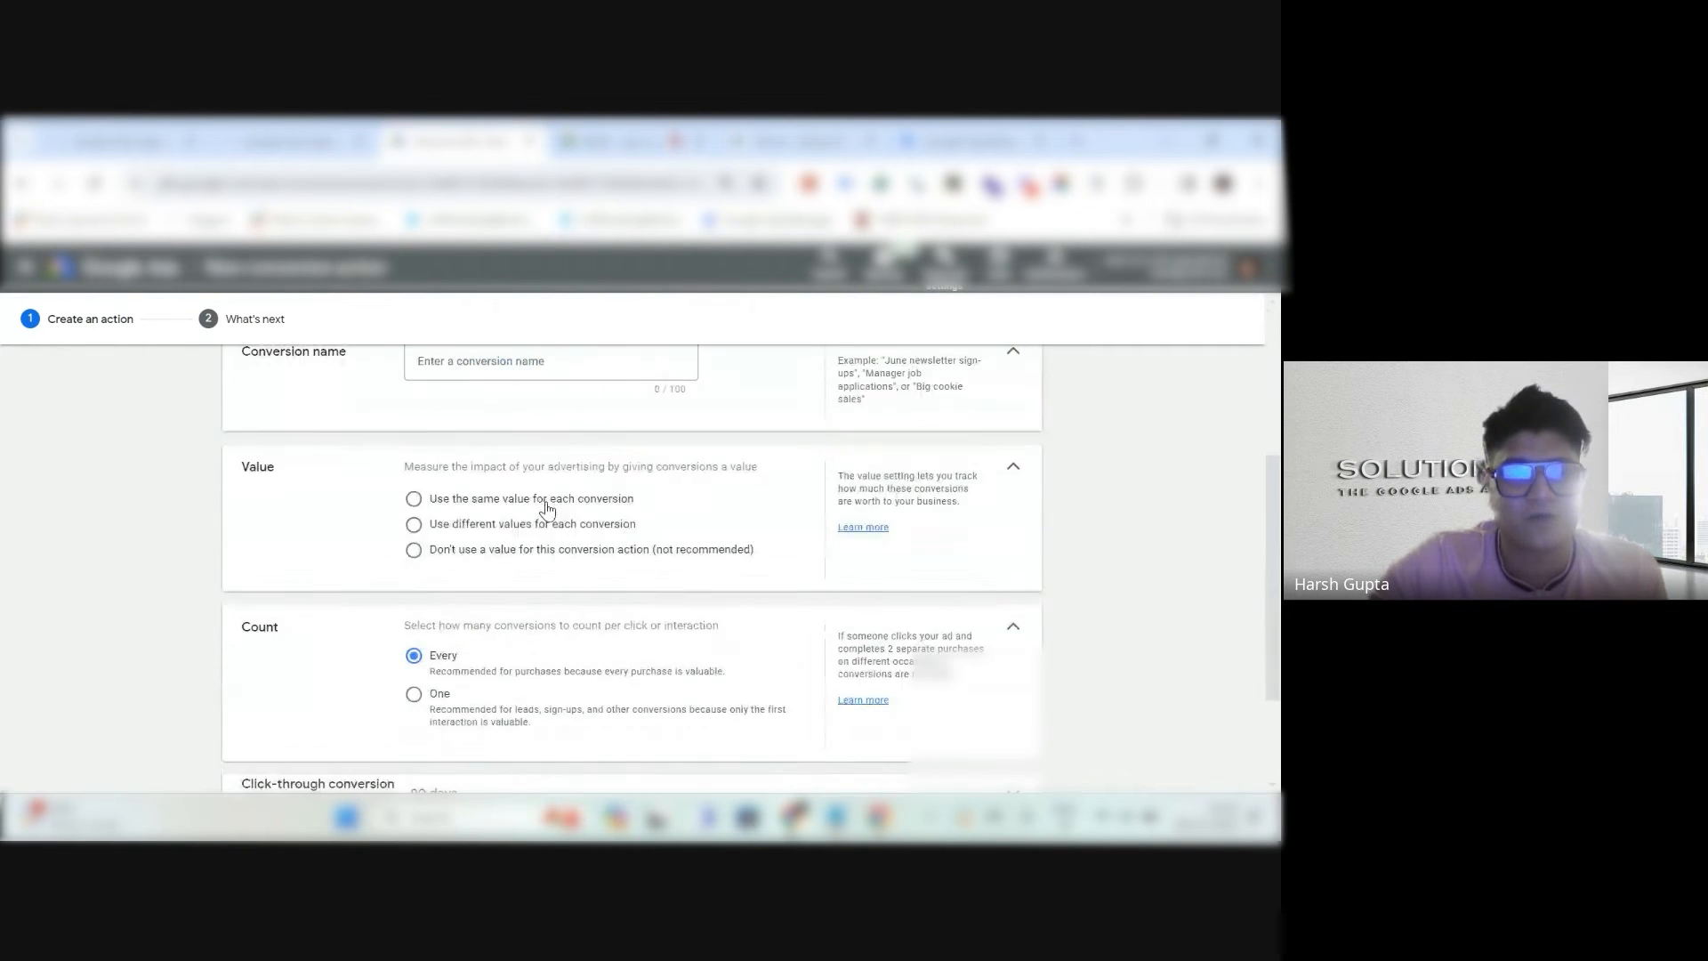
pyautogui.click(524, 476)
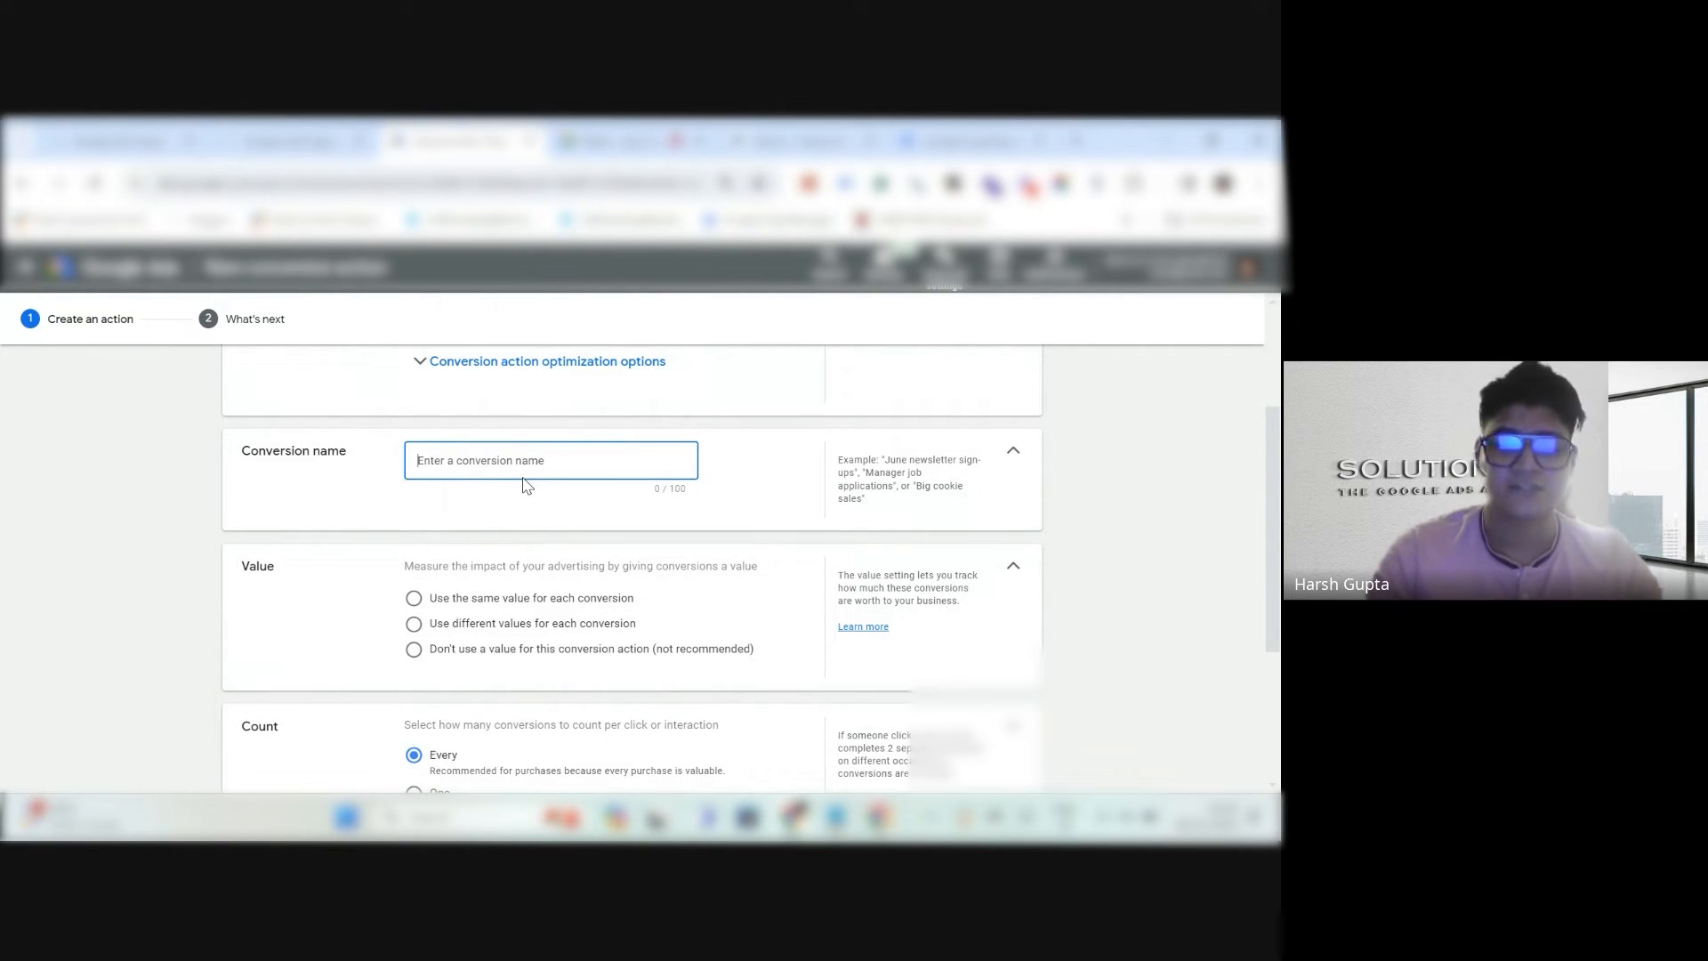
pyautogui.write('Onli')
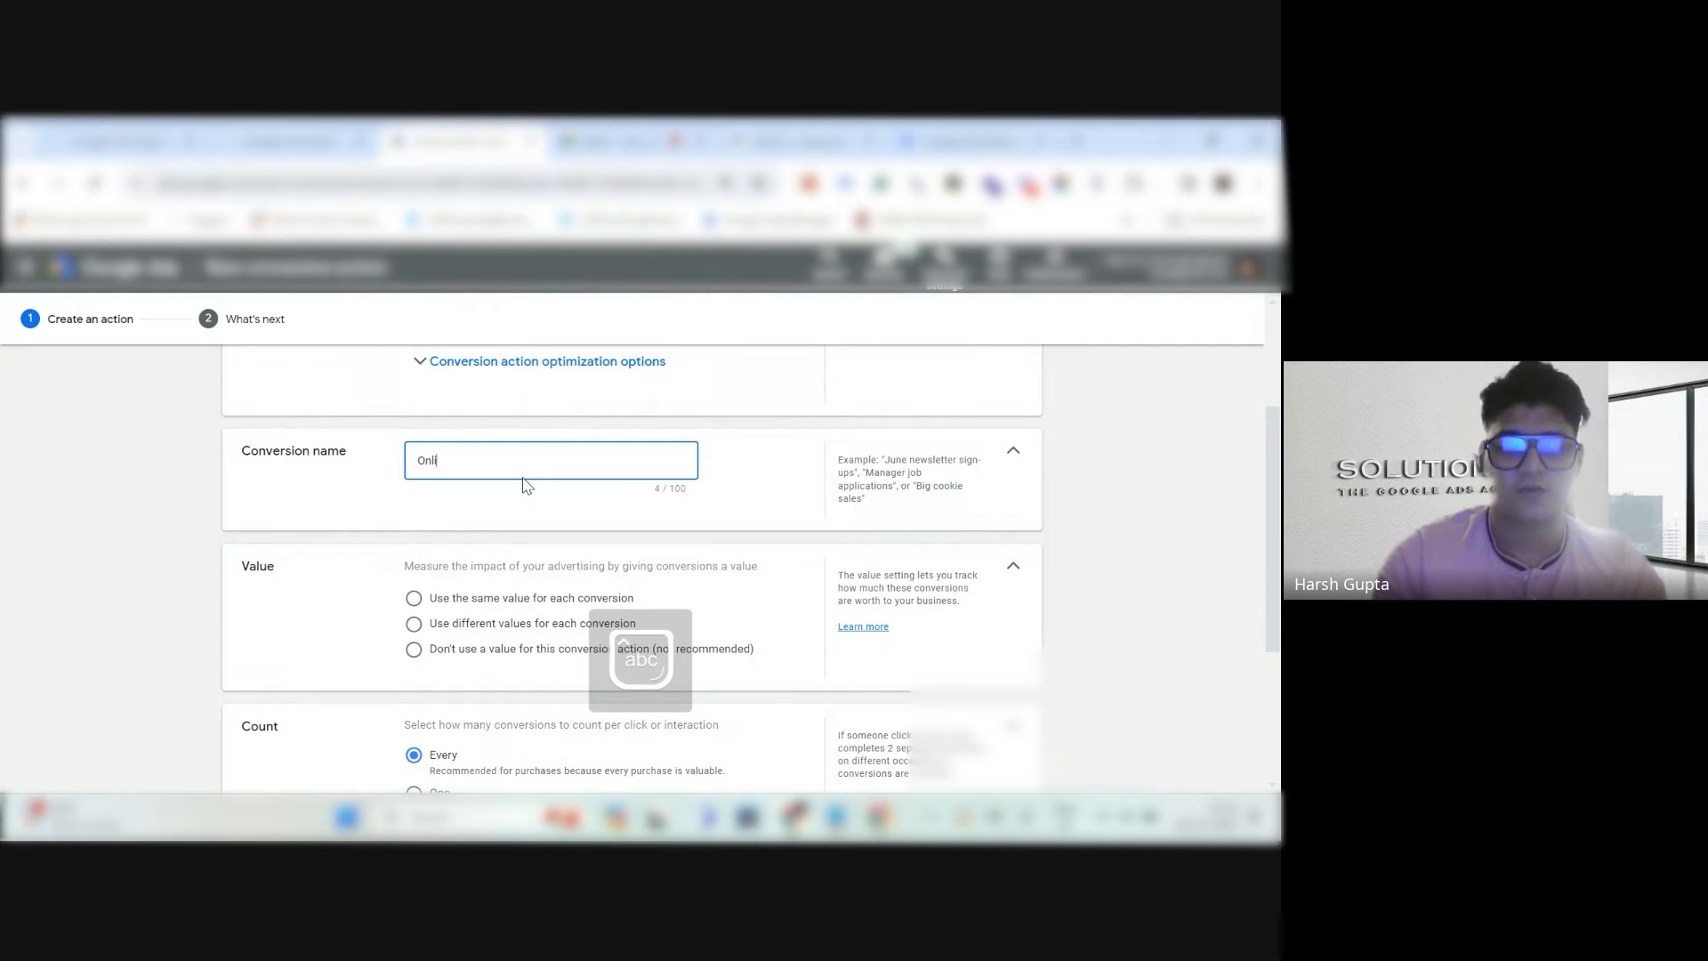
pyautogui.write('ne Call ')
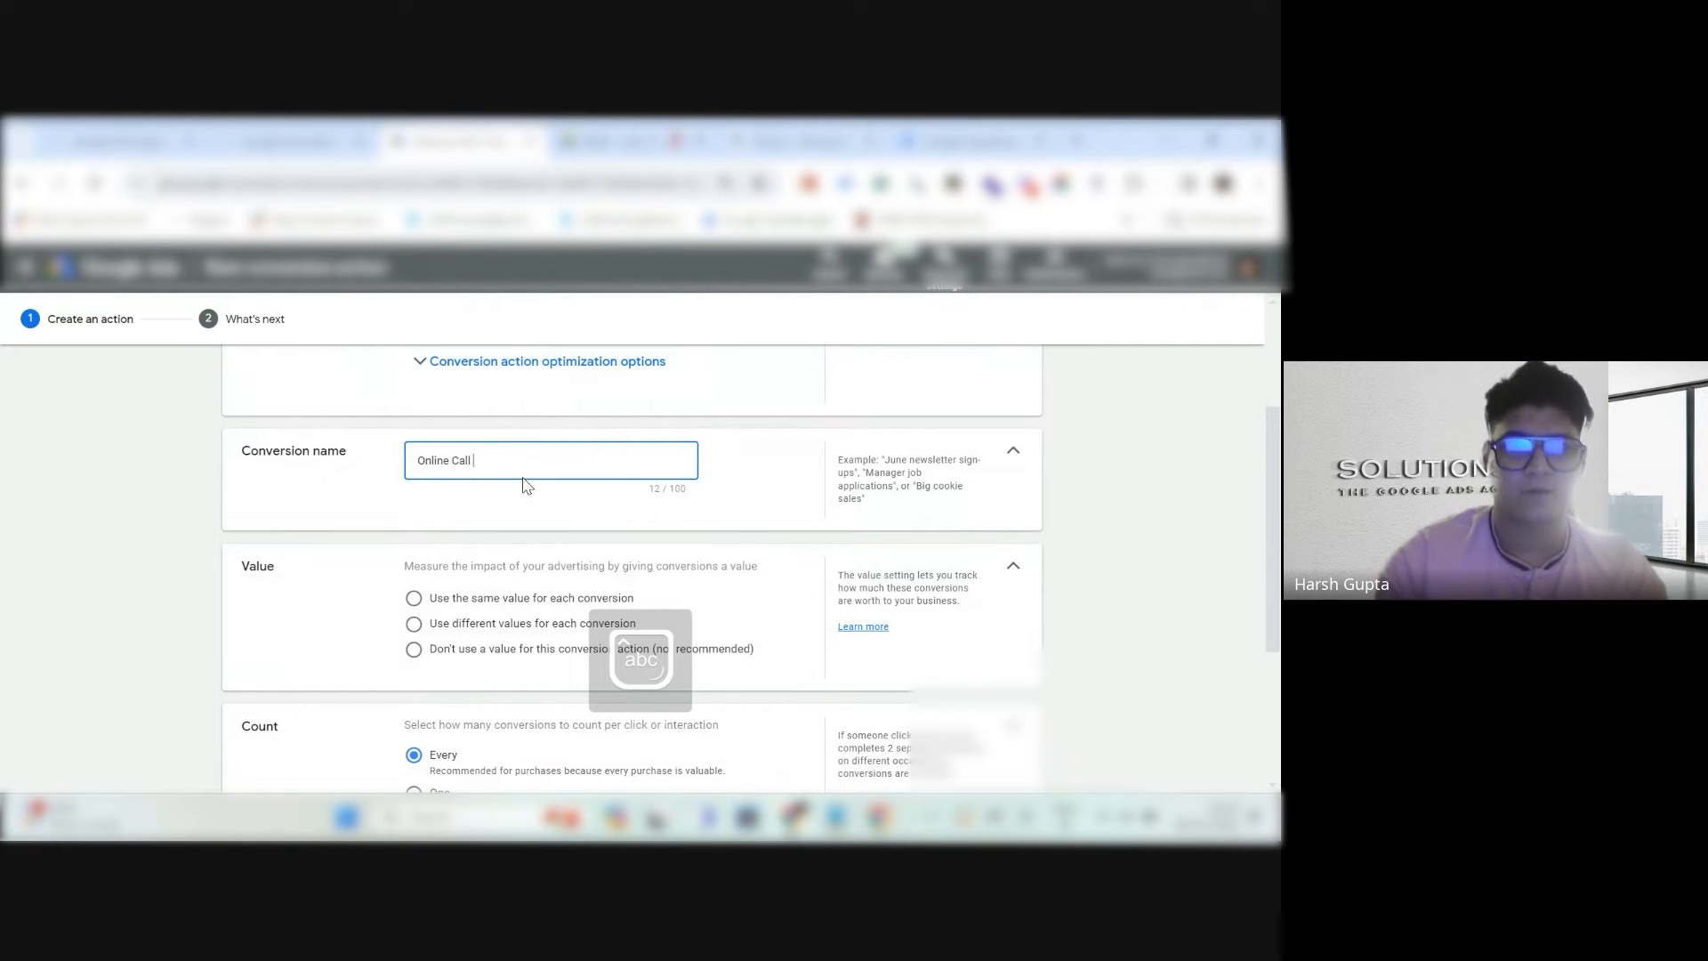
pyautogui.write('Track')
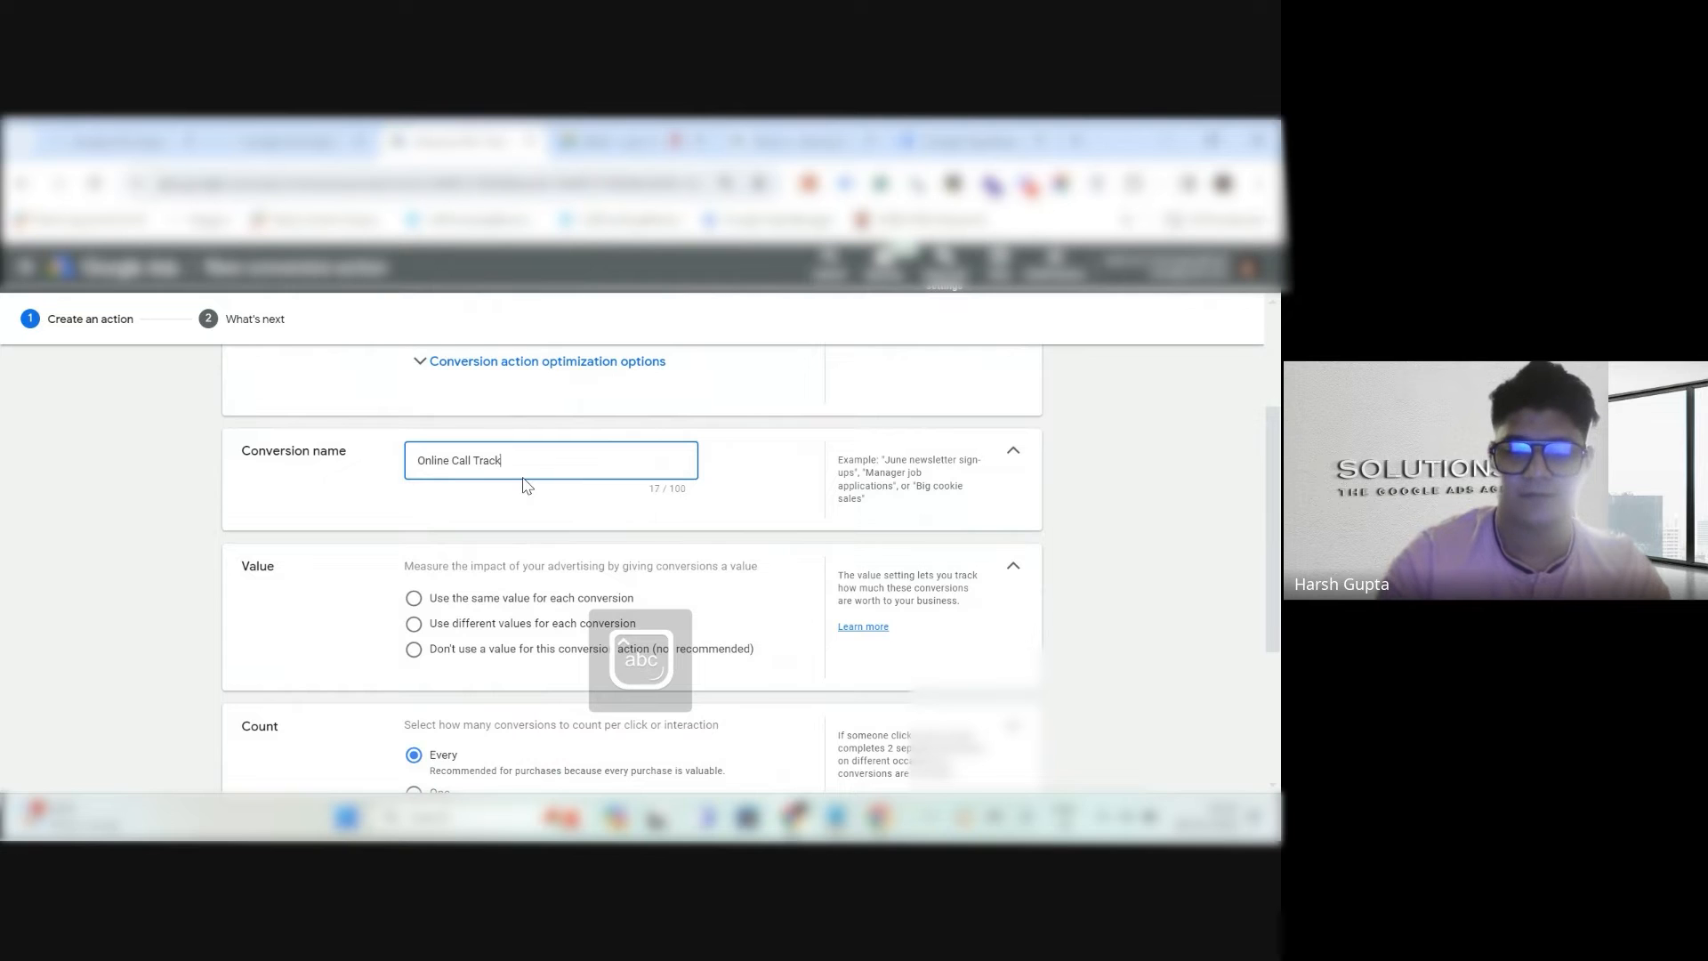
pyautogui.write('ing ')
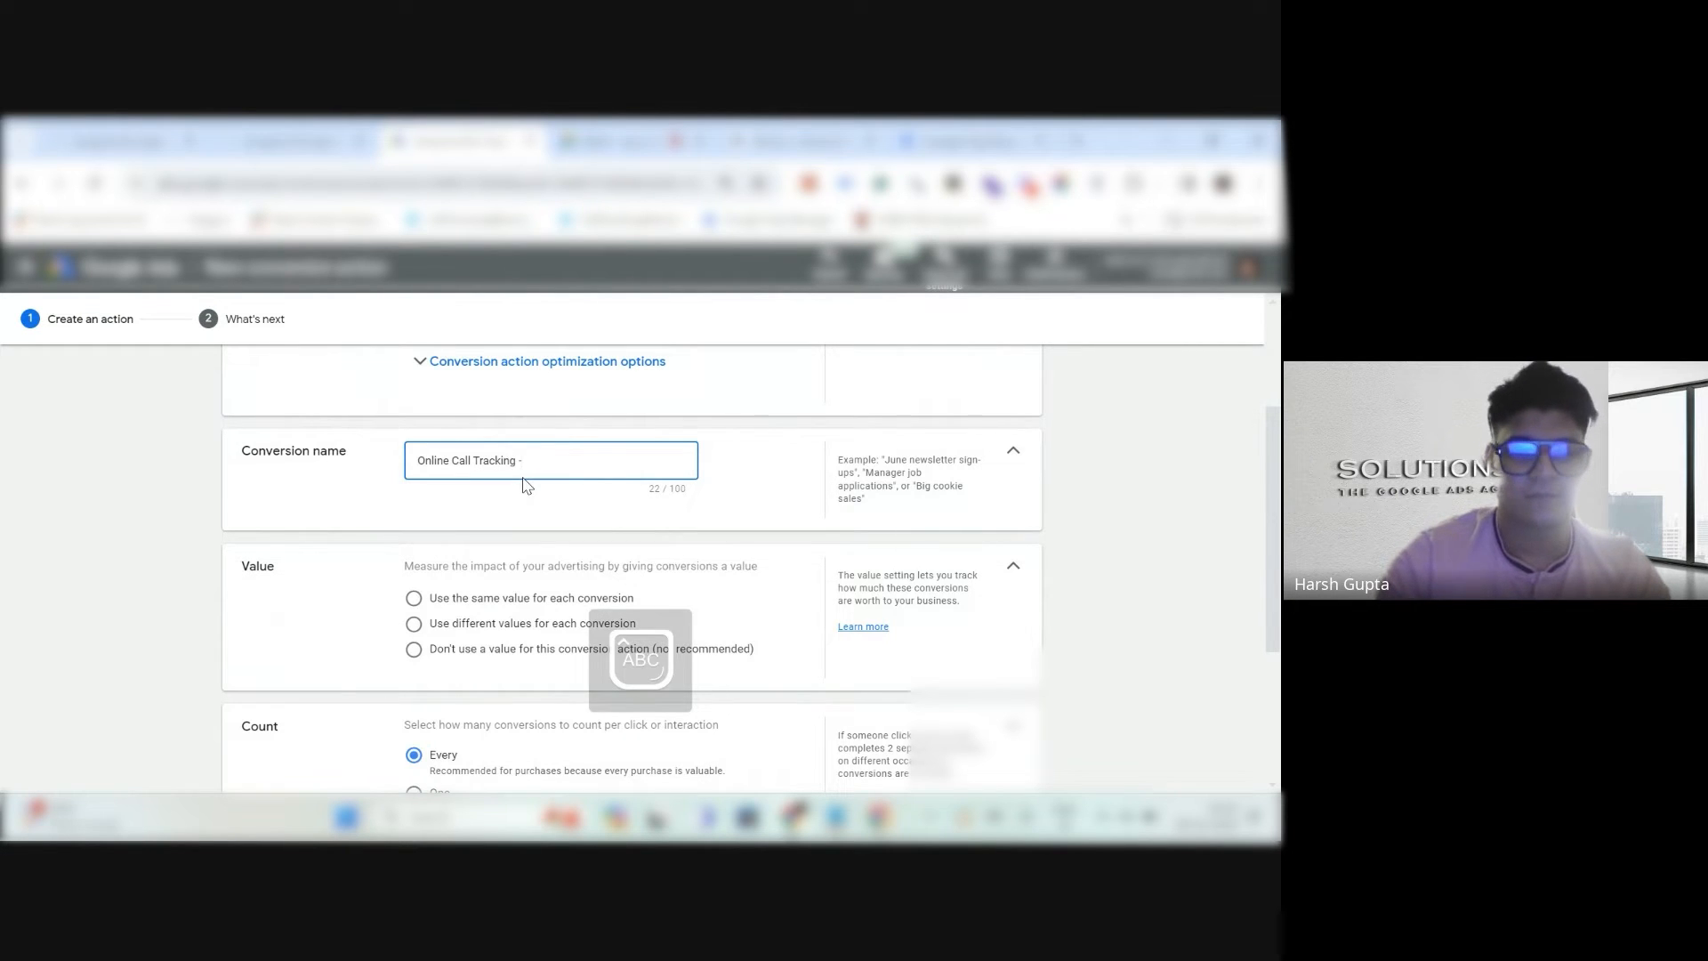
pyautogui.write('- C')
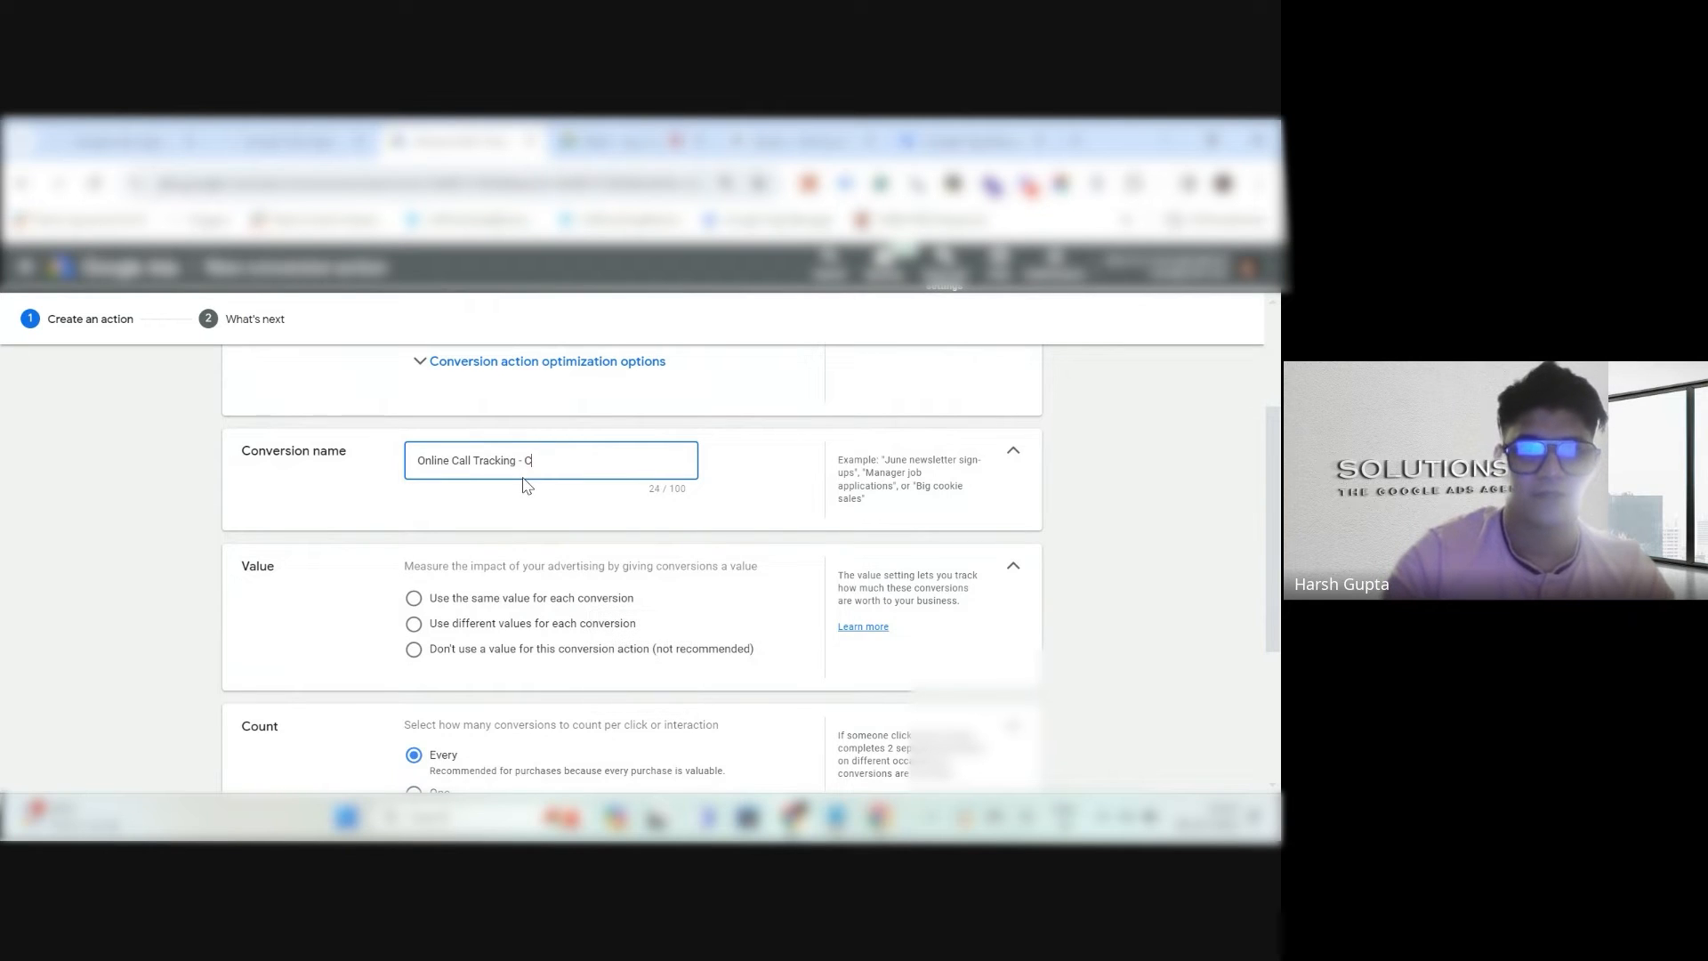
pyautogui.write('TM')
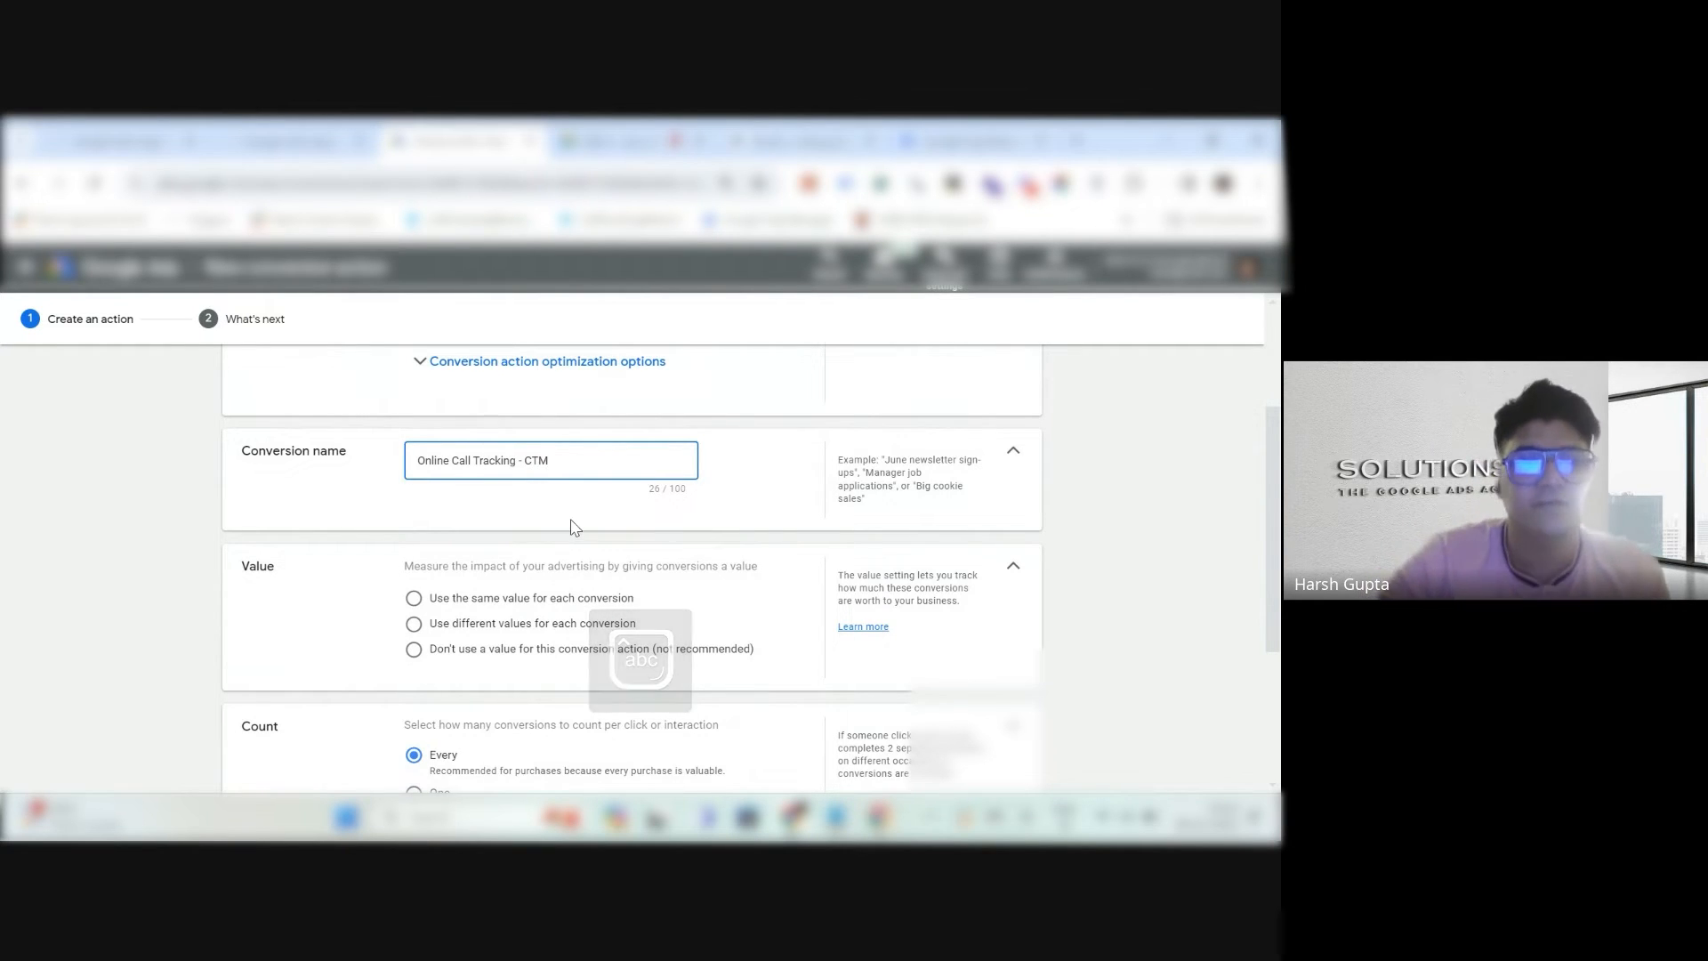
# Use different values for each conversion, create the conversion action, and continue with Google click identifiers.
pyautogui.scroll(-2, 574, 525)
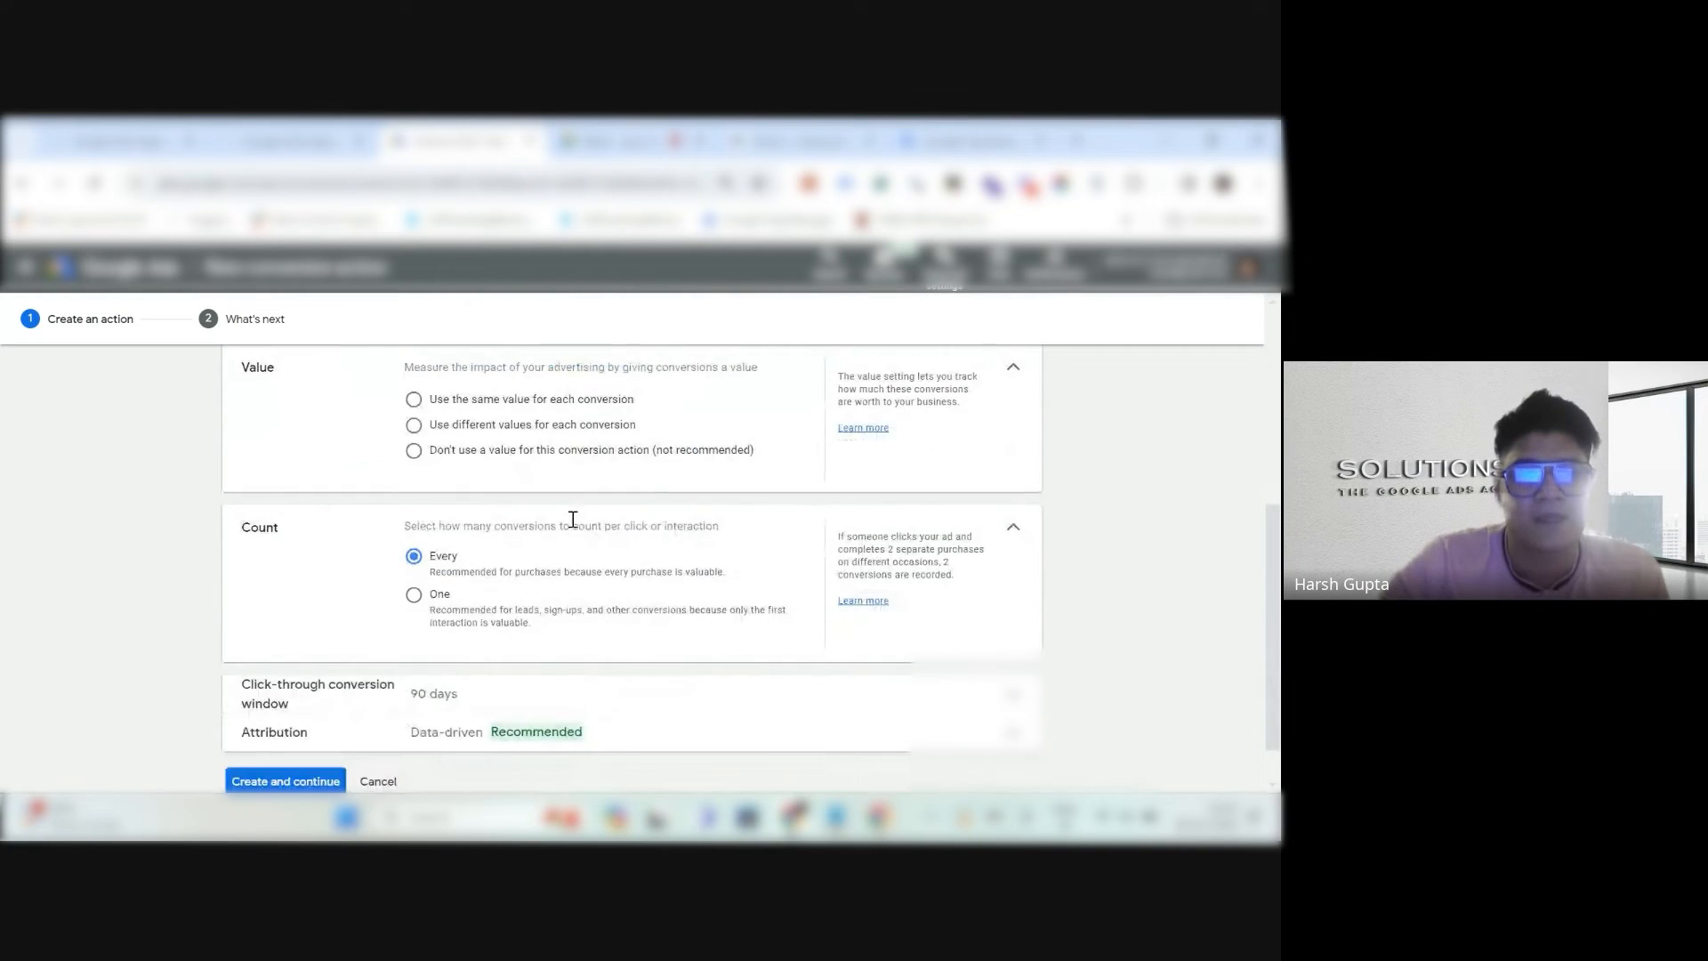
pyautogui.click(414, 426)
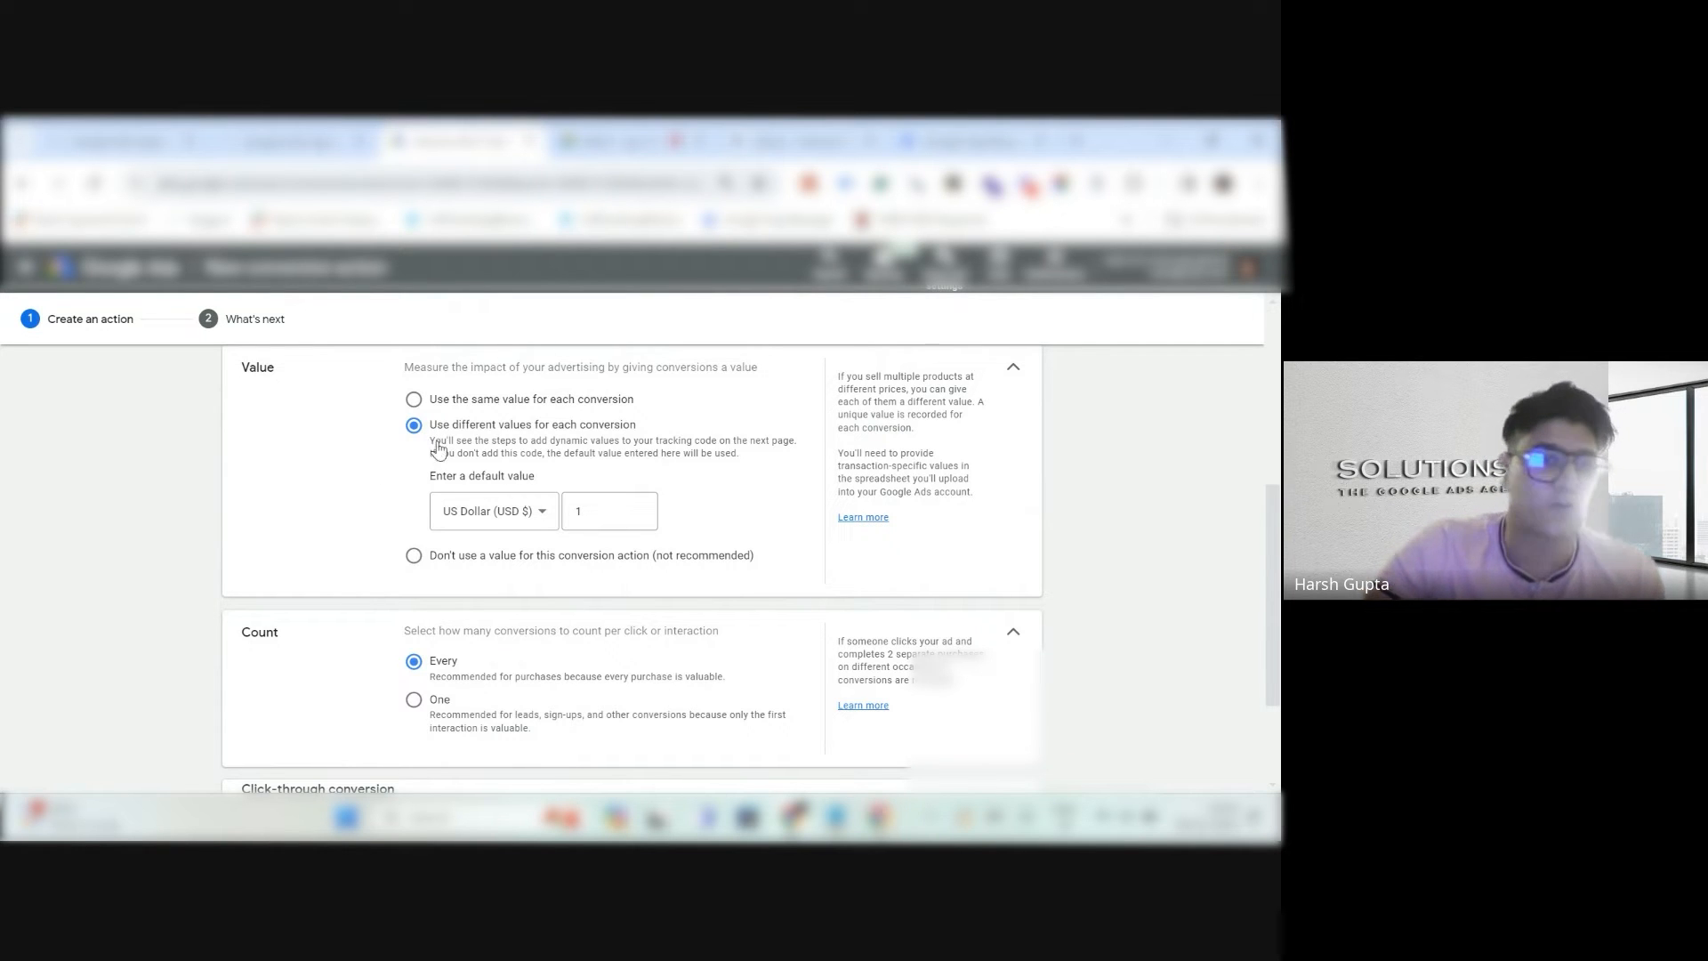
pyautogui.scroll(-1, 388, 509)
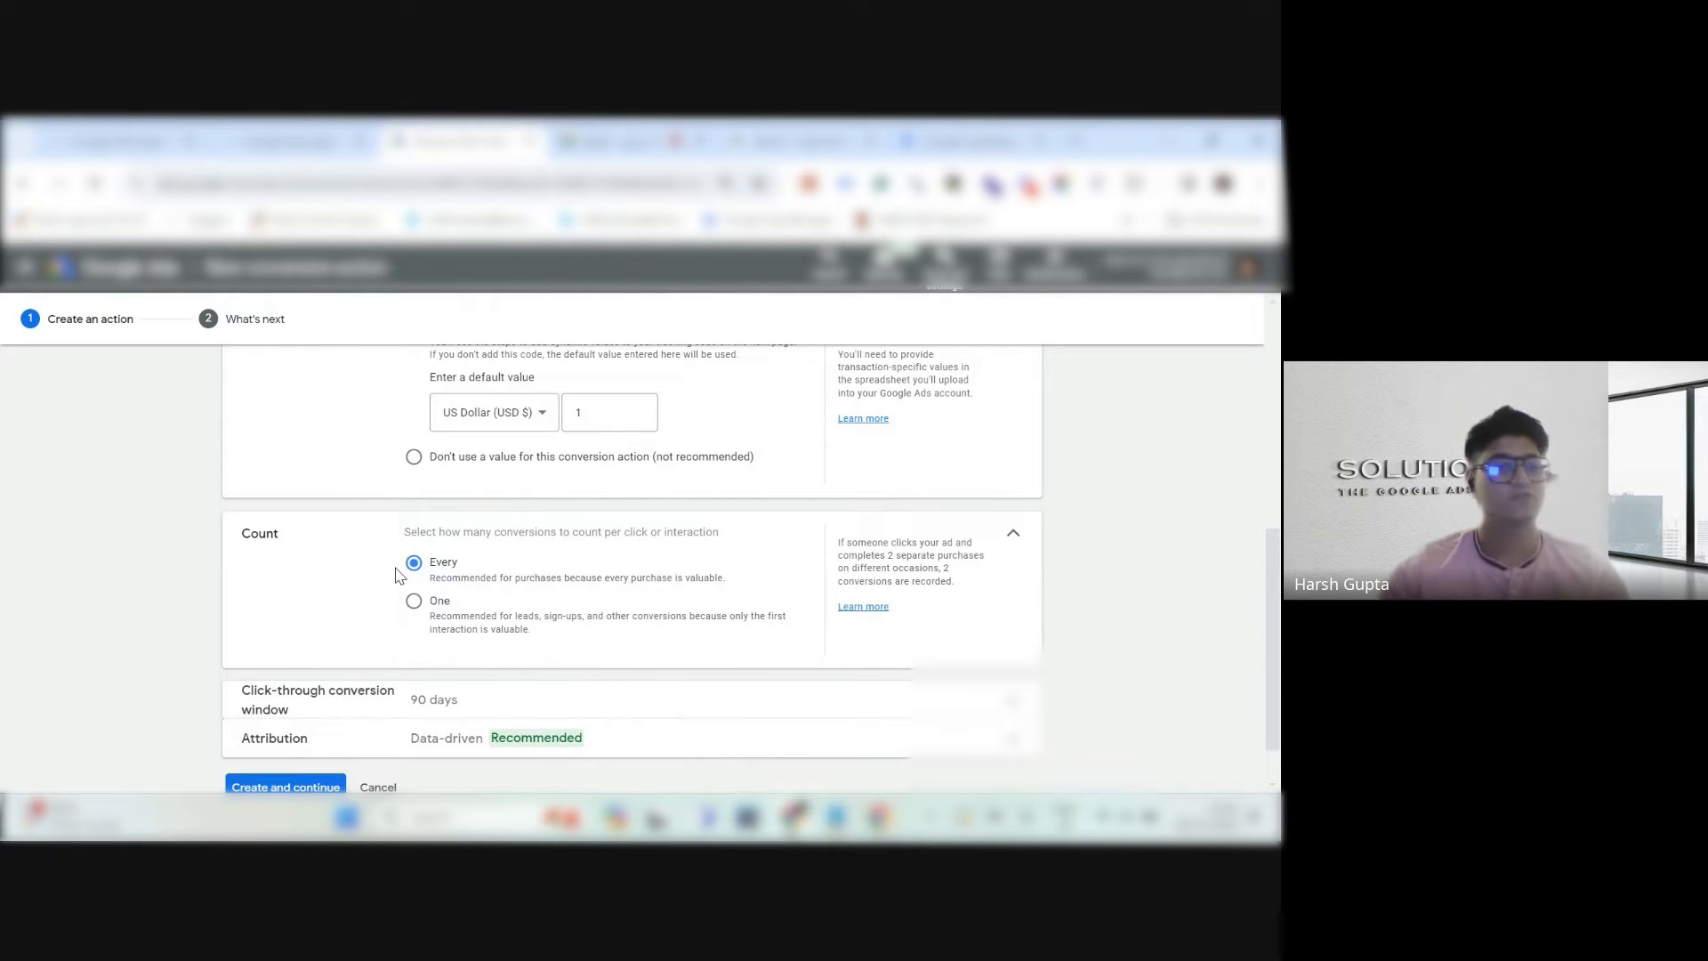
pyautogui.scroll(-1, 570, 765)
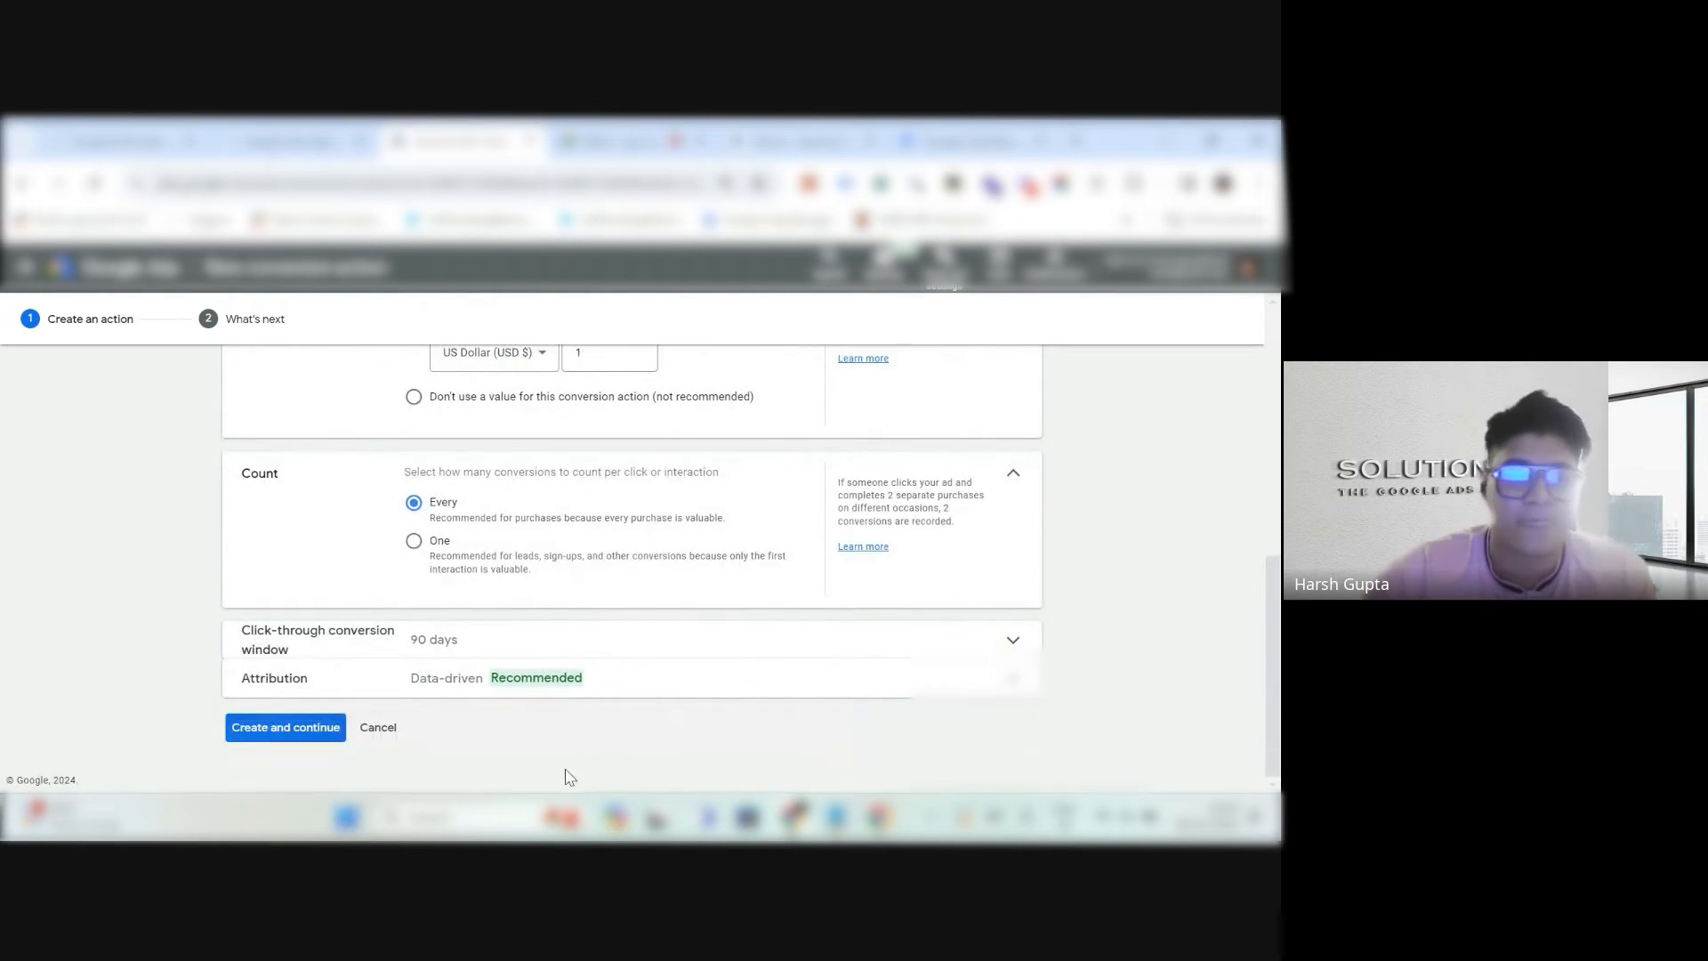
pyautogui.click(304, 730)
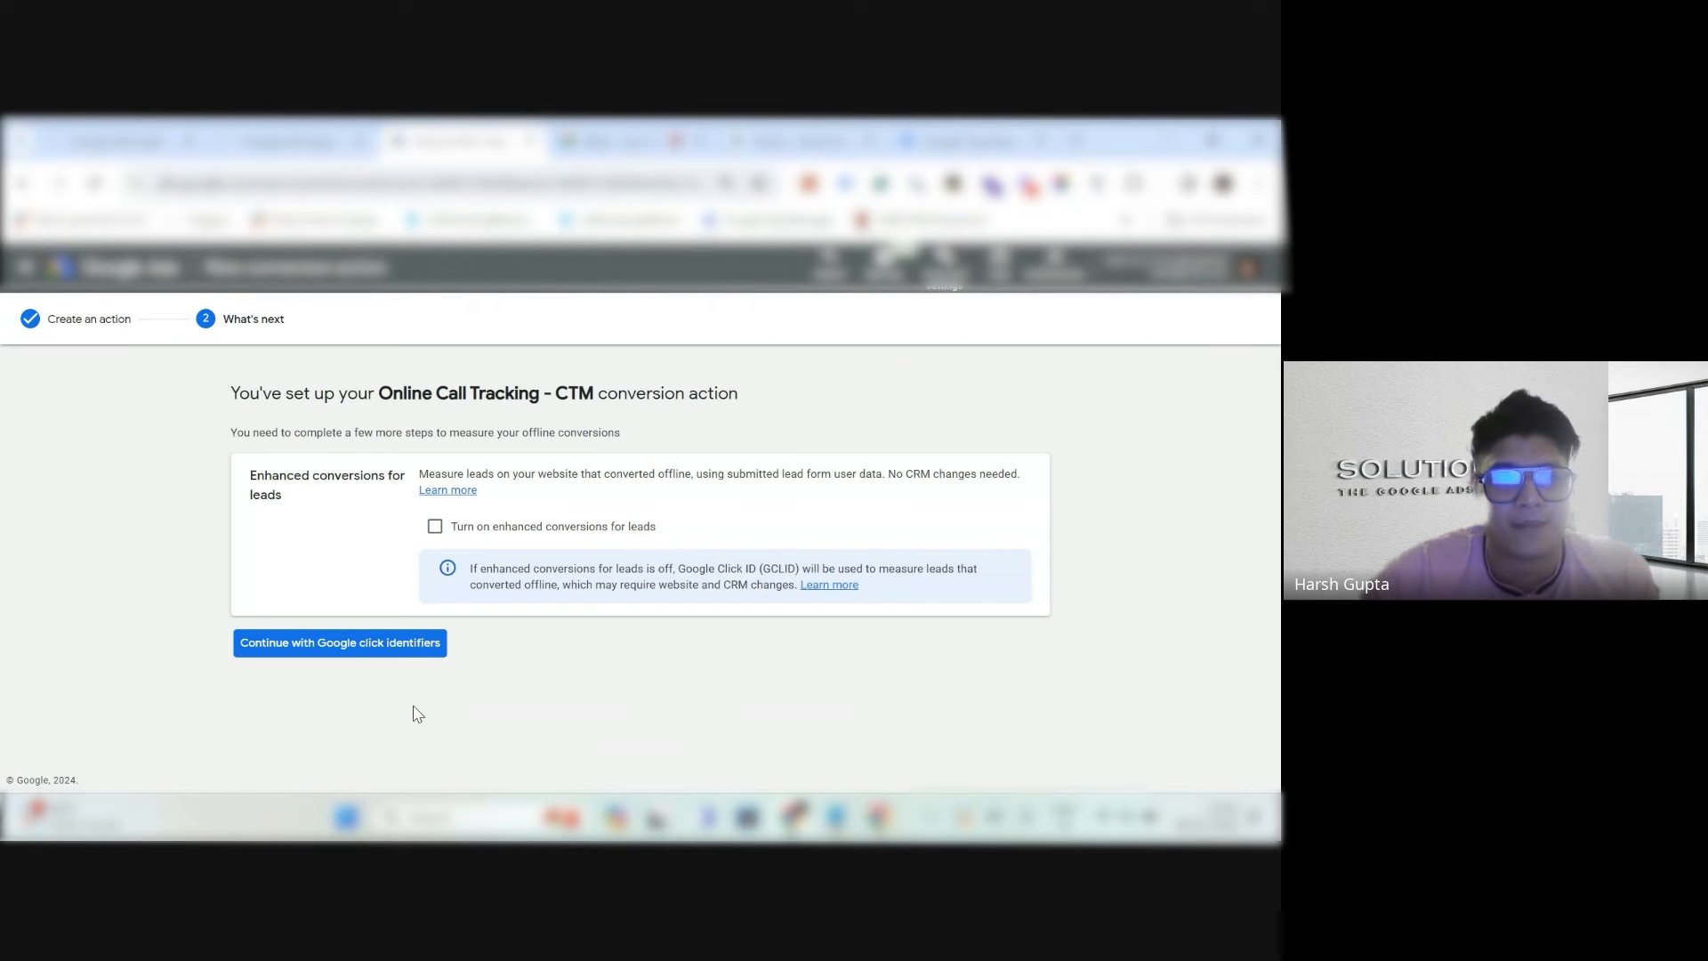
pyautogui.click(396, 650)
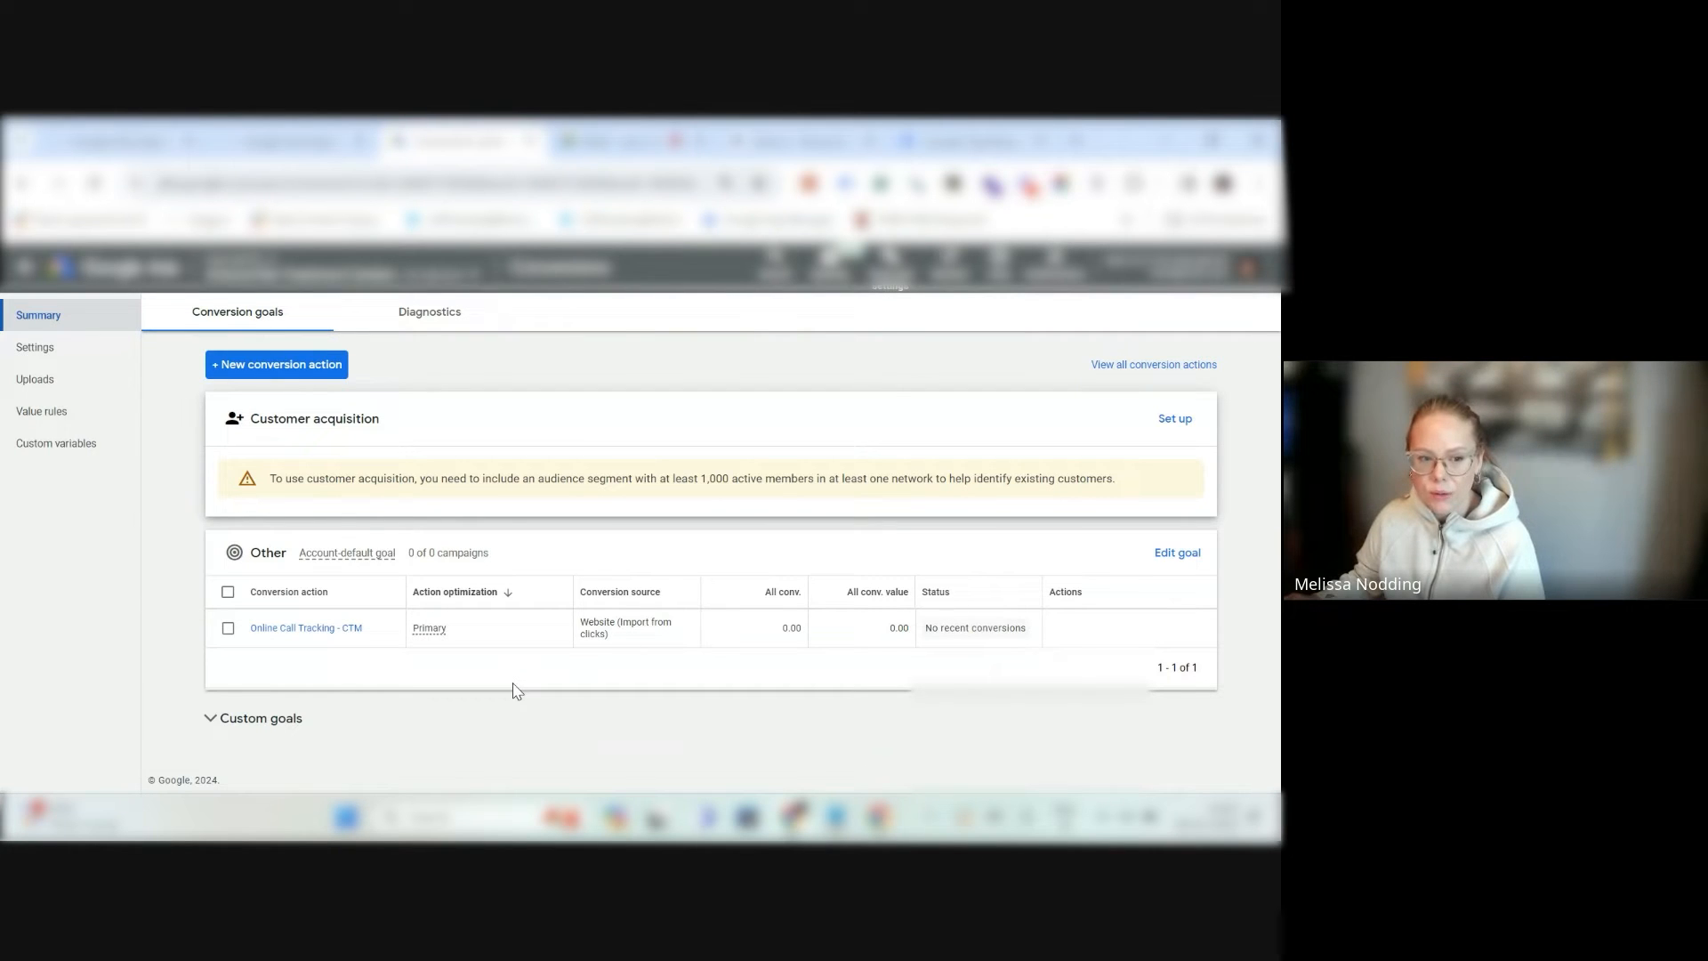
# Start another Import conversion action using manual API or upload import with conversions tracked from calls, and continue to its settings.
pyautogui.click(264, 366)
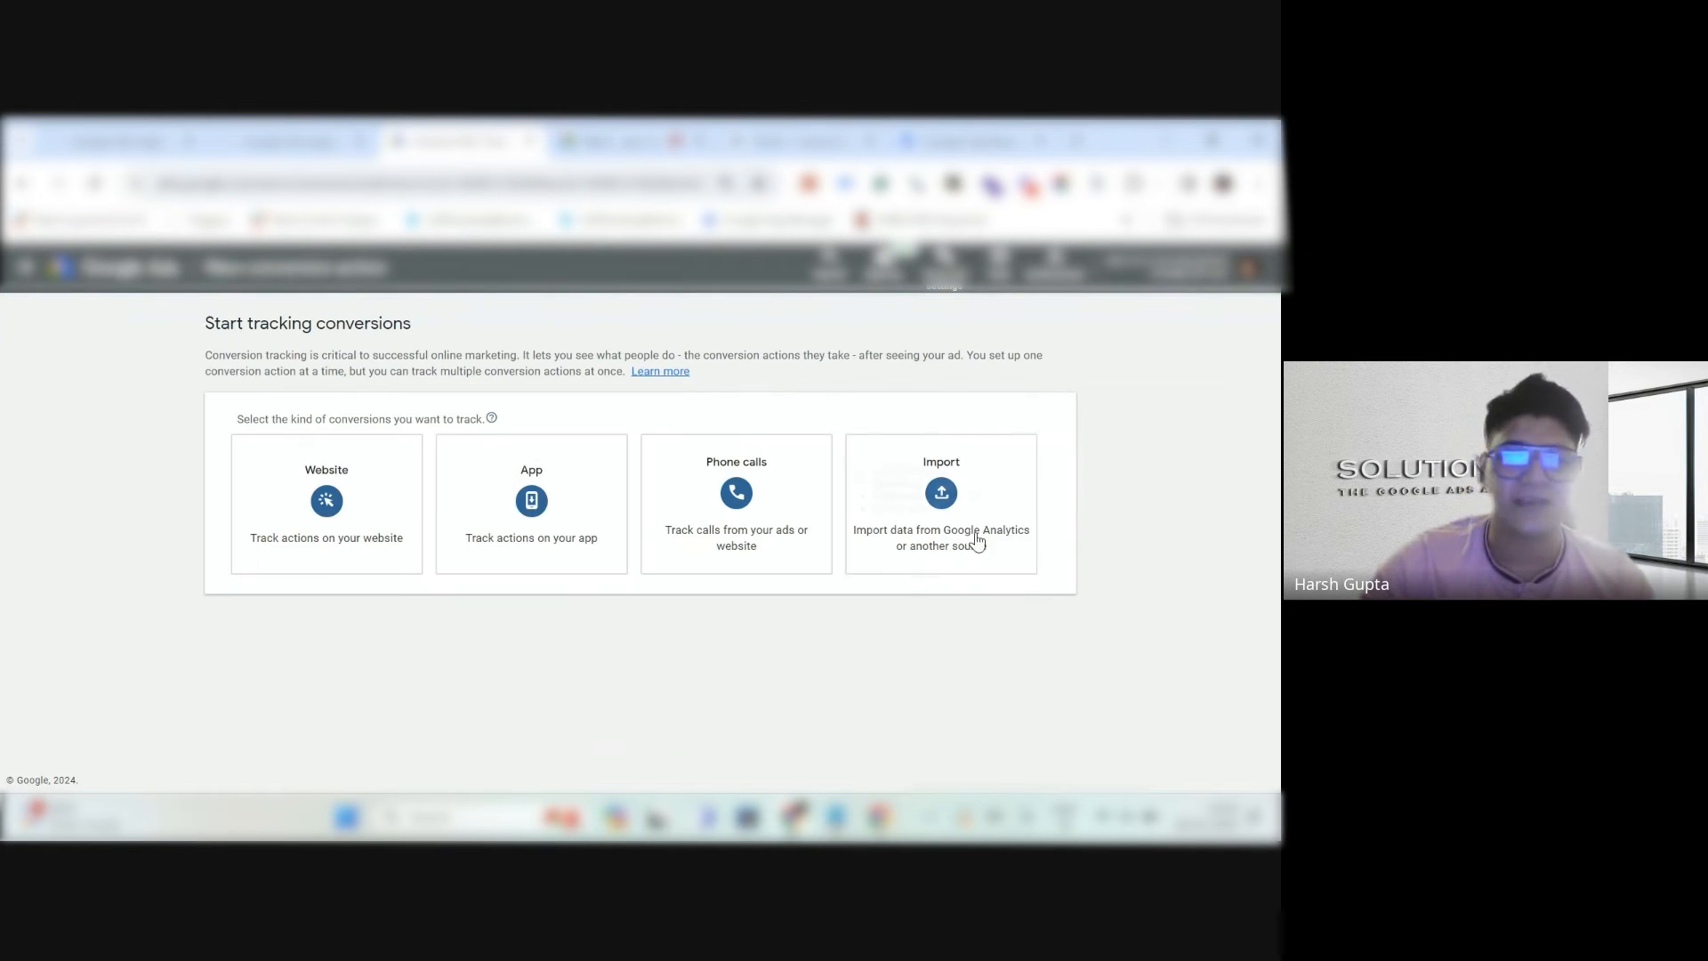
pyautogui.click(954, 513)
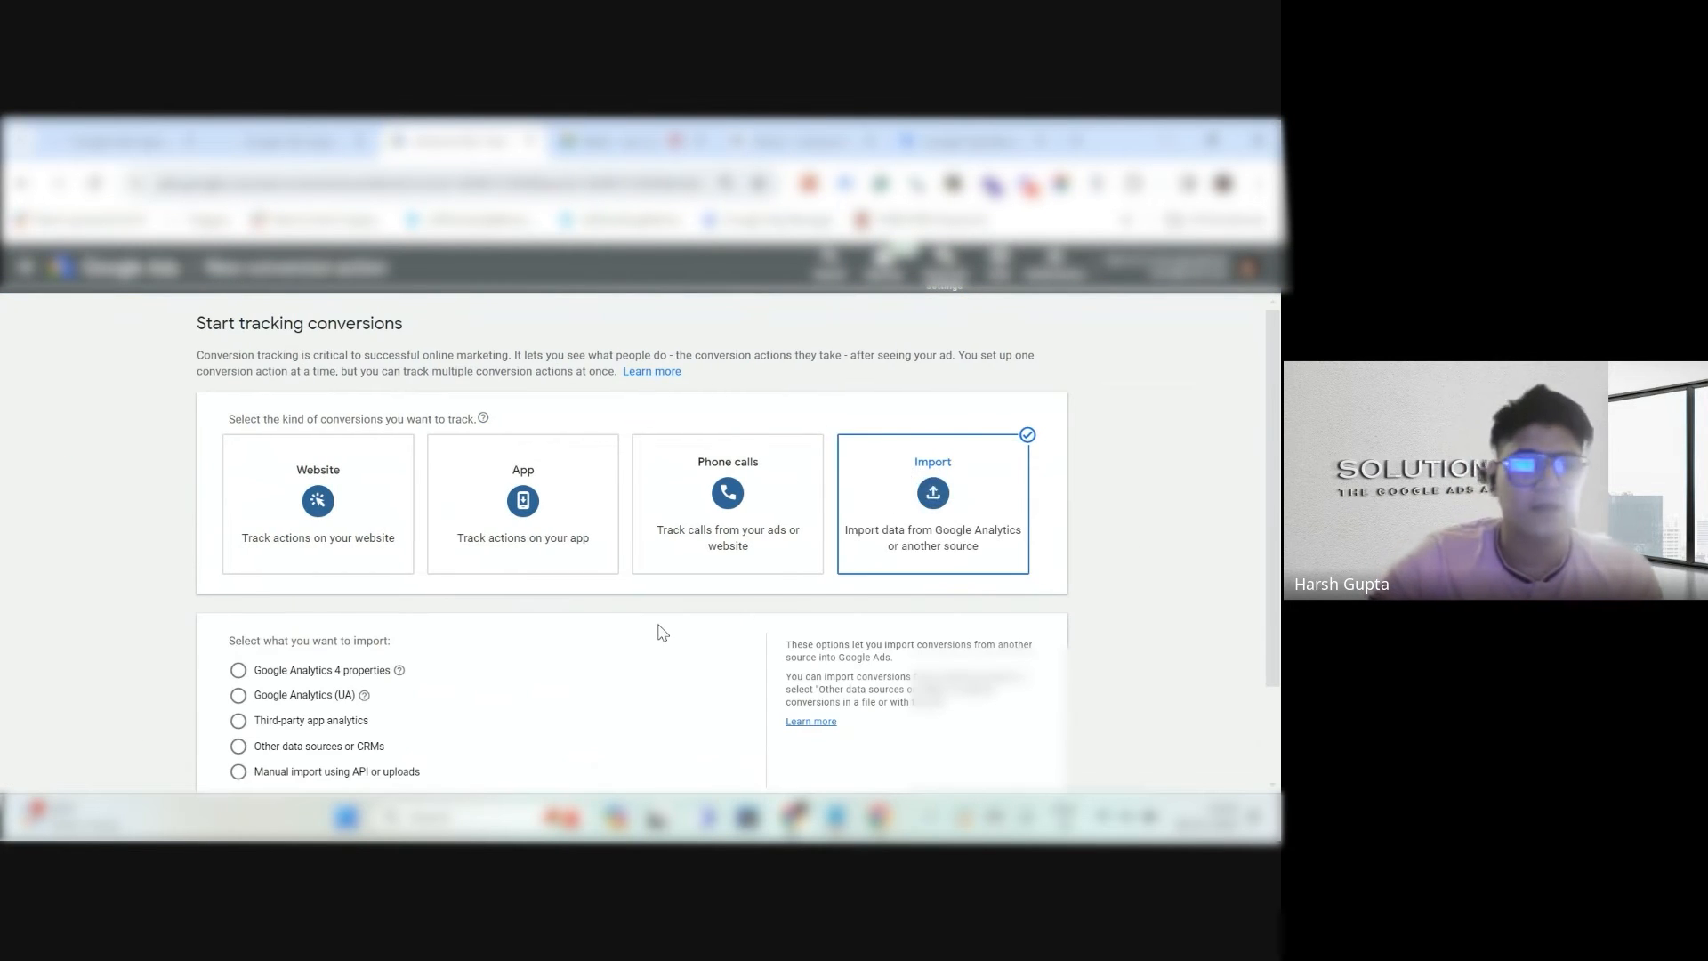
pyautogui.scroll(-2, 660, 629)
pyautogui.click(239, 653)
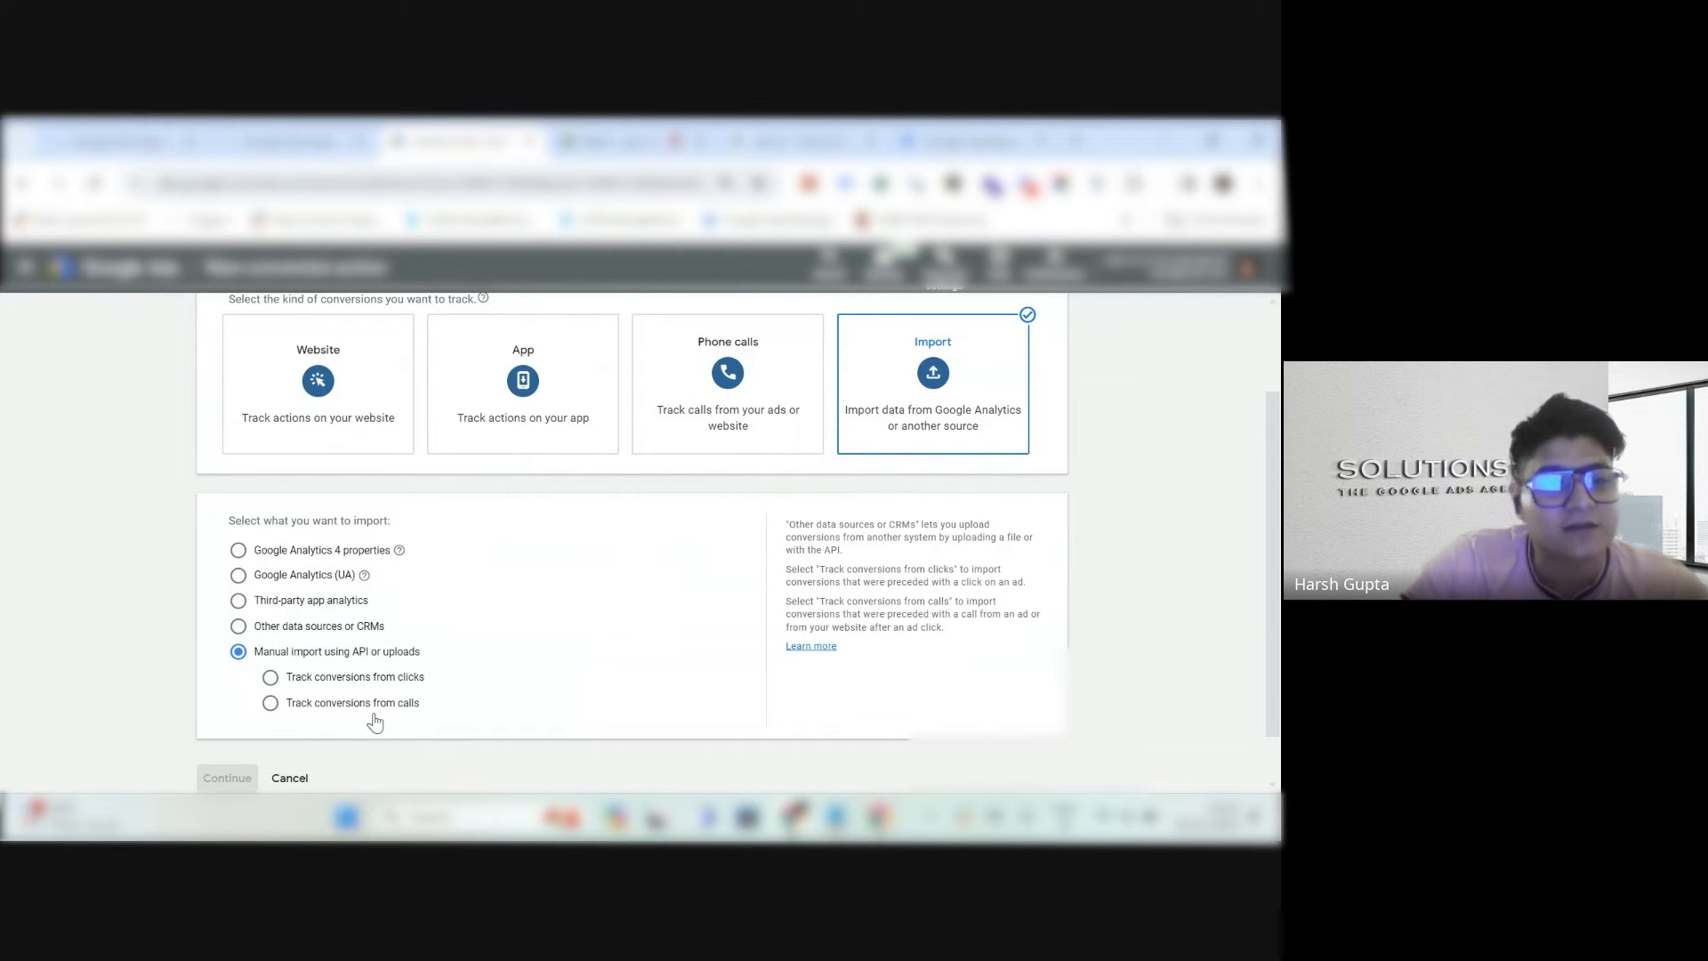
pyautogui.click(269, 703)
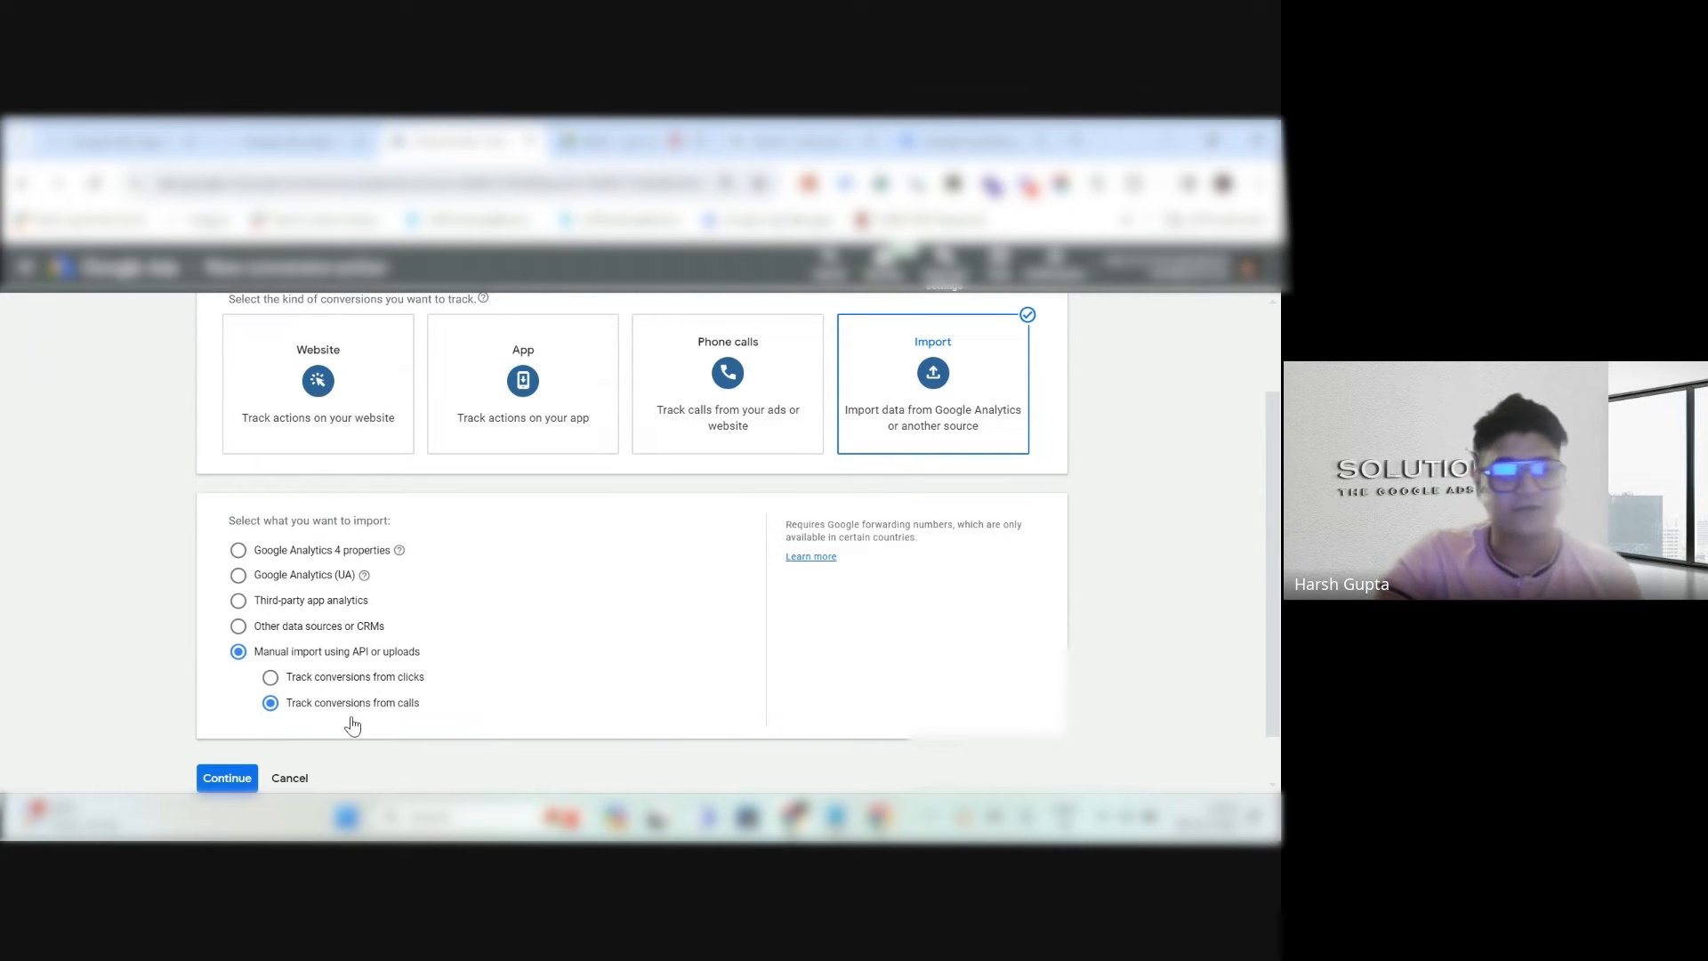
pyautogui.scroll(-1, 353, 722)
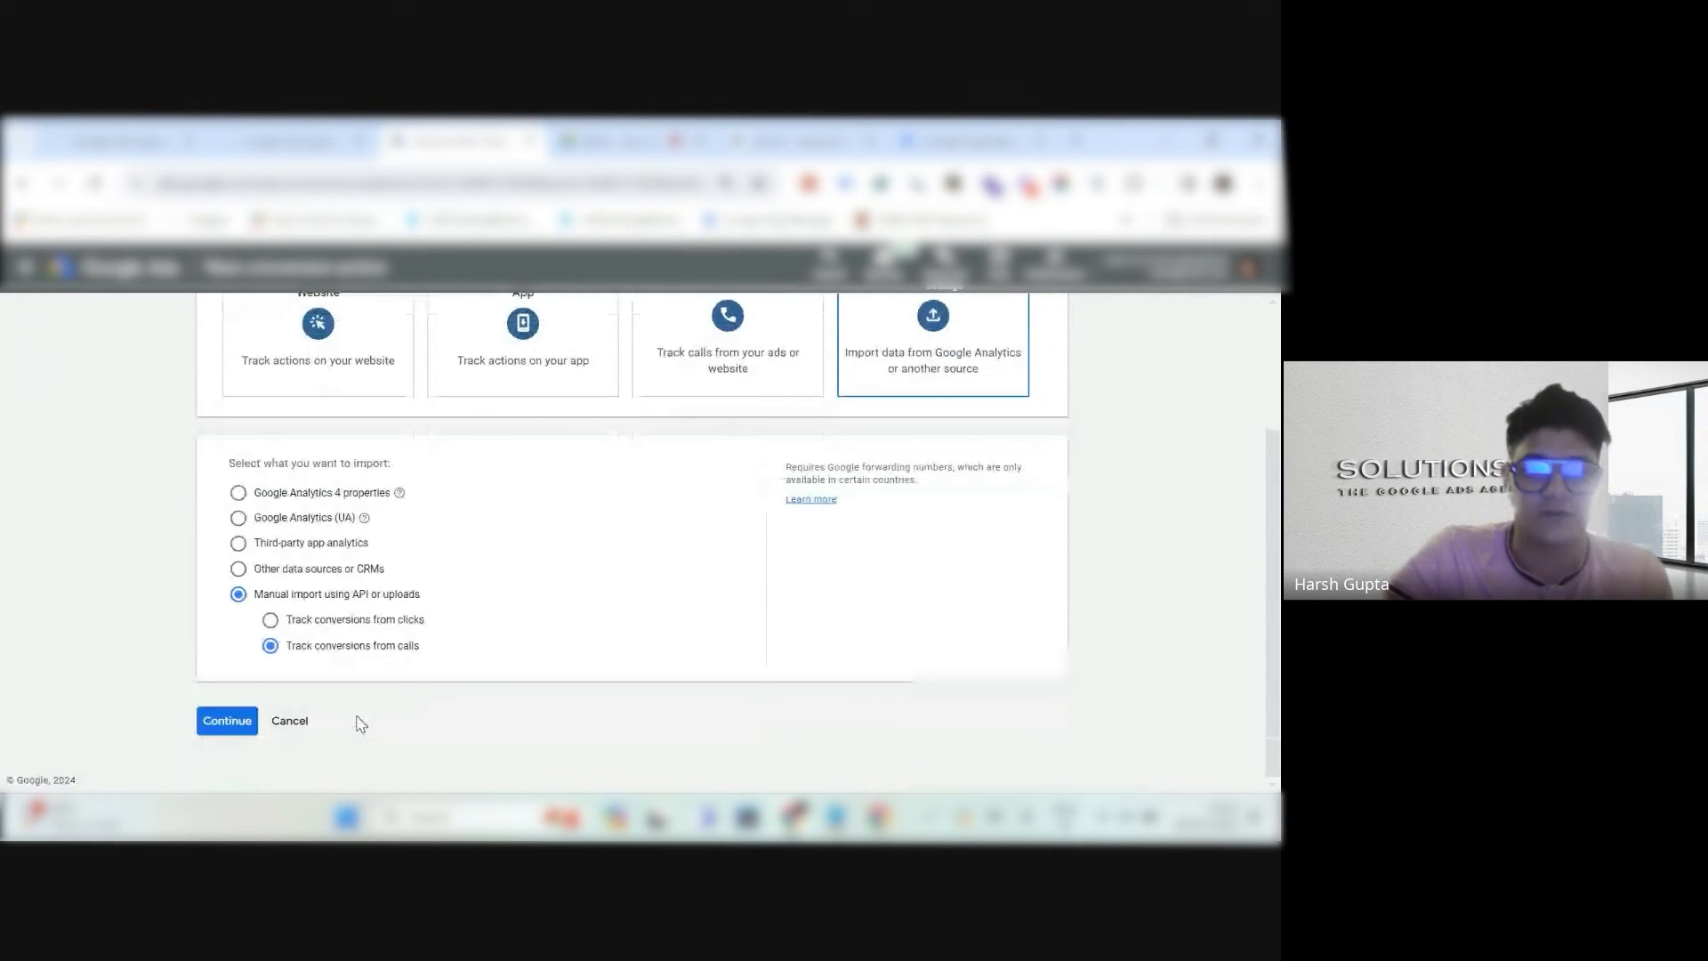
pyautogui.click(220, 722)
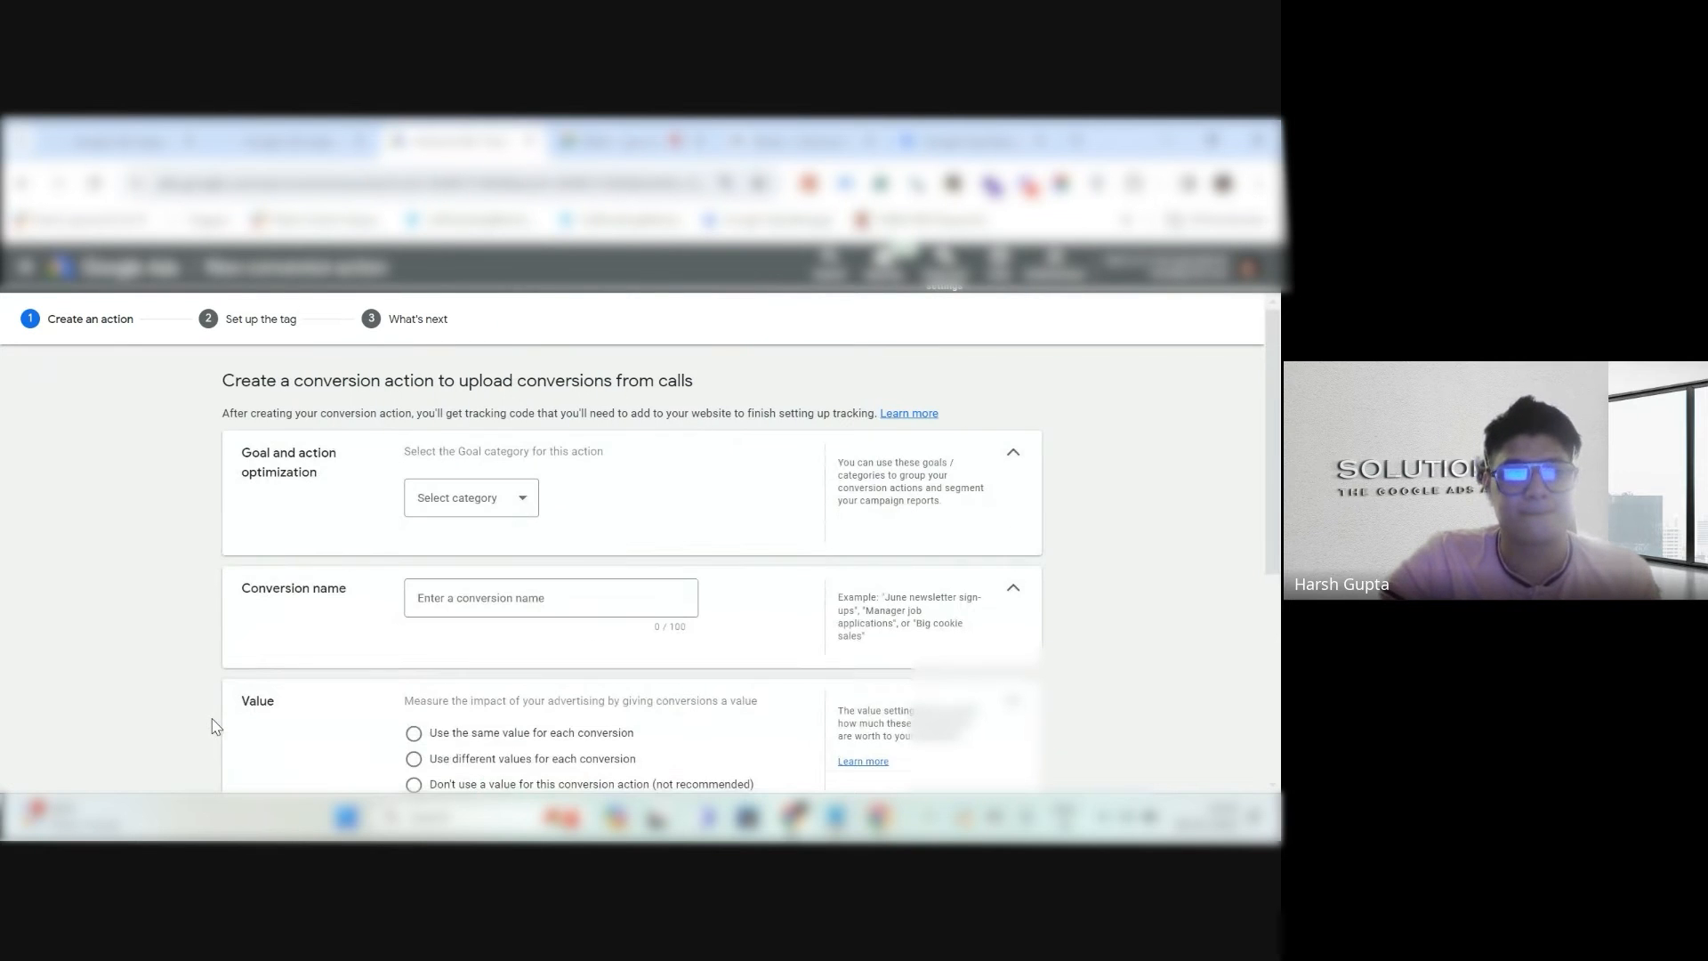
# Set the goal category of the call-upload conversion action to Other.
pyautogui.click(525, 507)
pyautogui.scroll(-2, 546, 632)
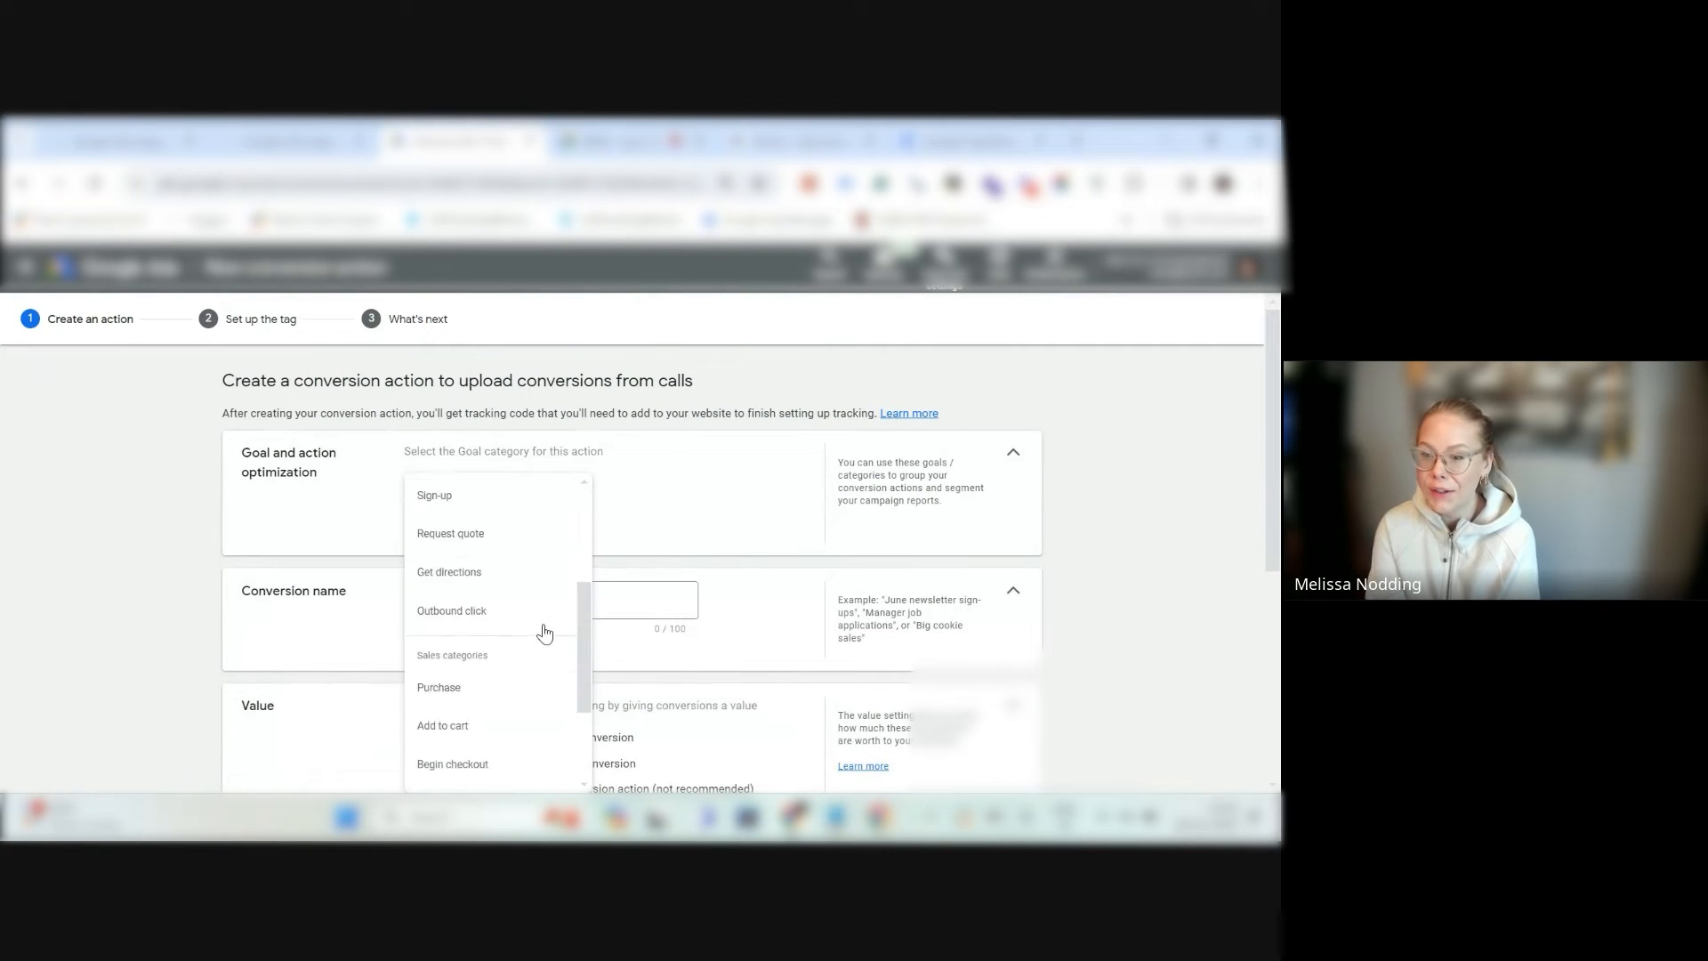
pyautogui.scroll(-2, 546, 632)
pyautogui.click(446, 773)
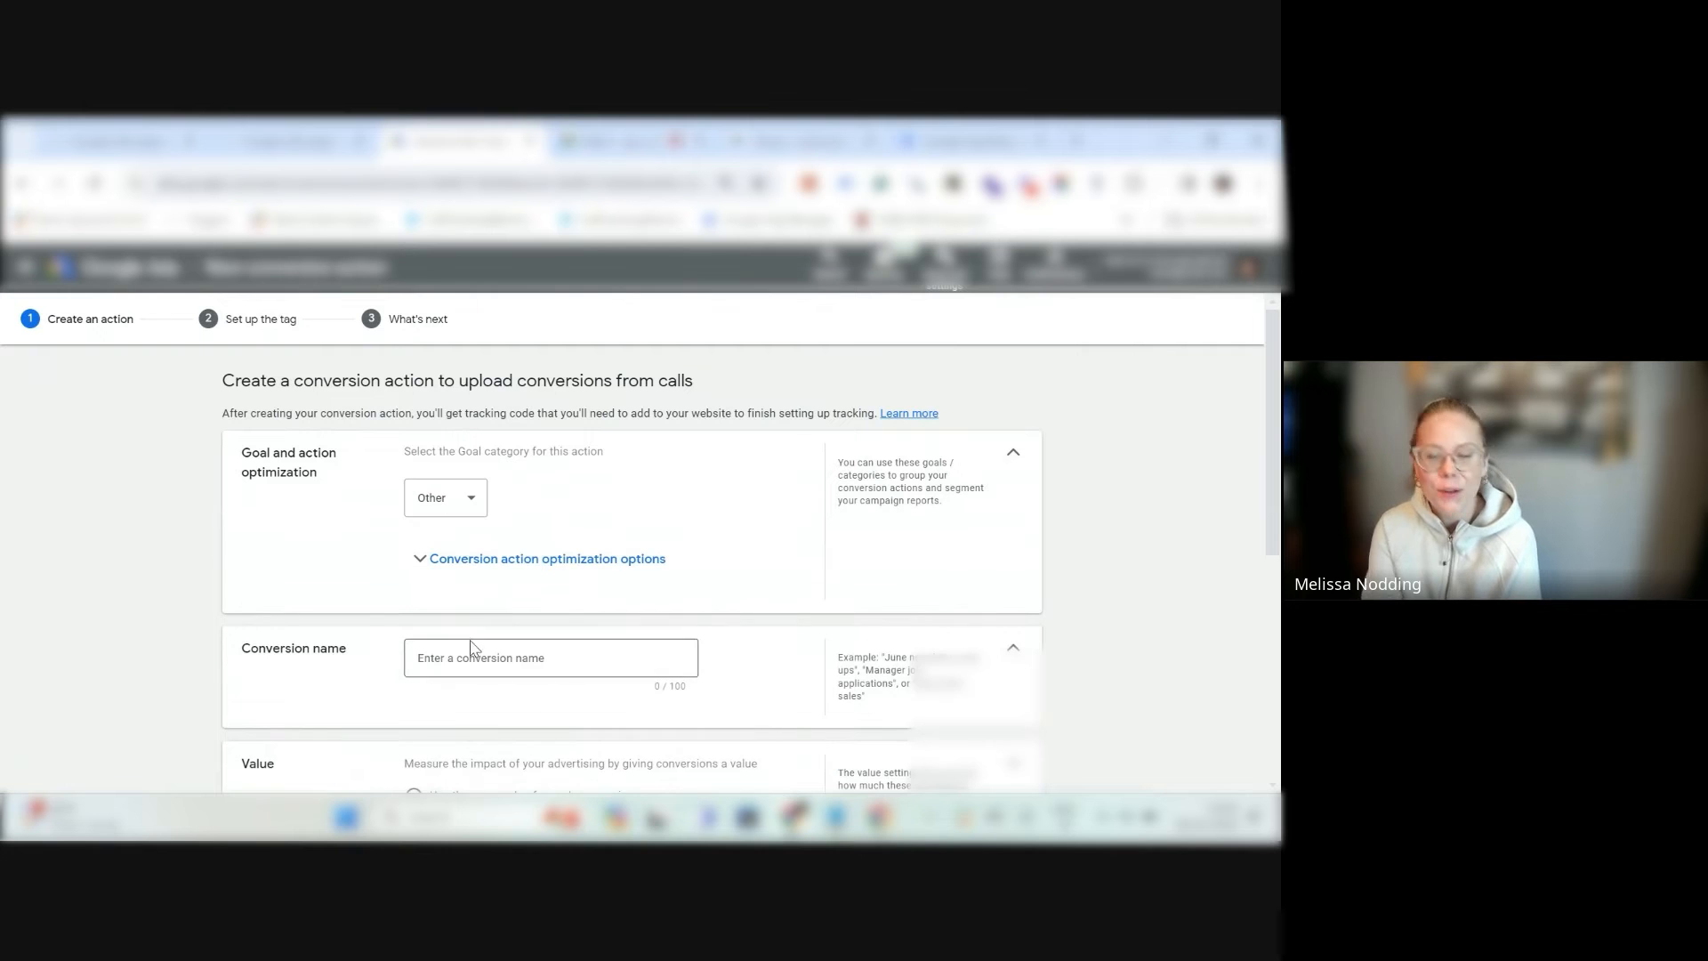
# Name the call-upload conversion action "Call Only Call Tracking - CTM".
pyautogui.click(476, 657)
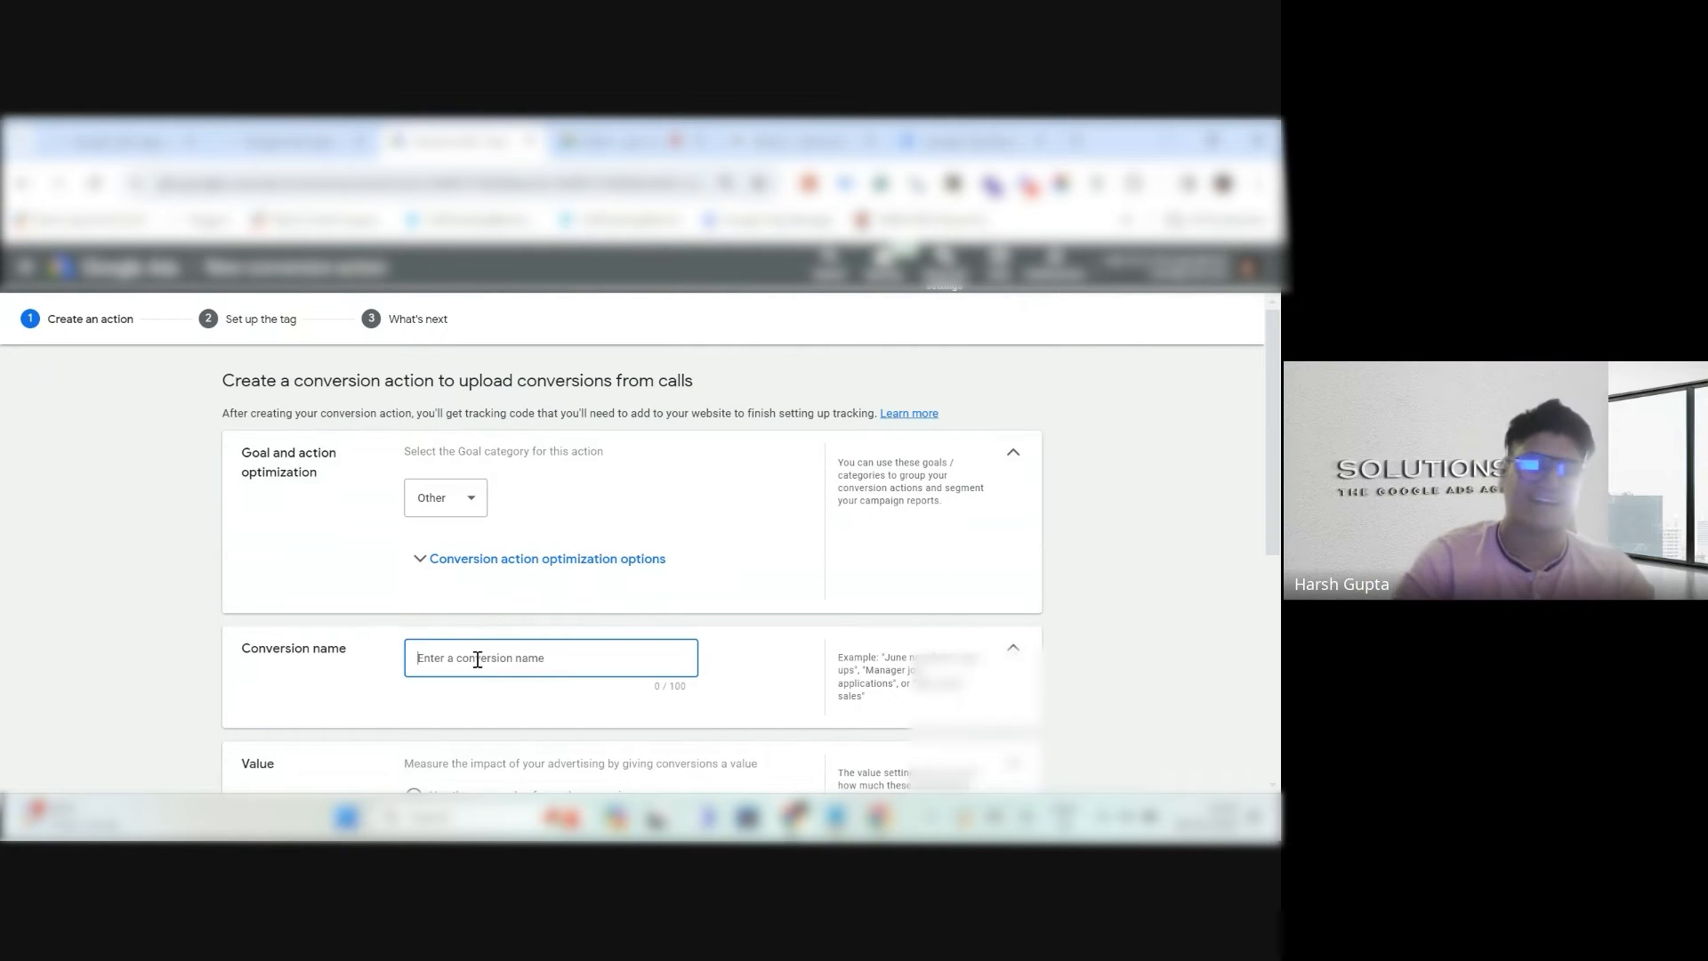
pyautogui.write('ca')
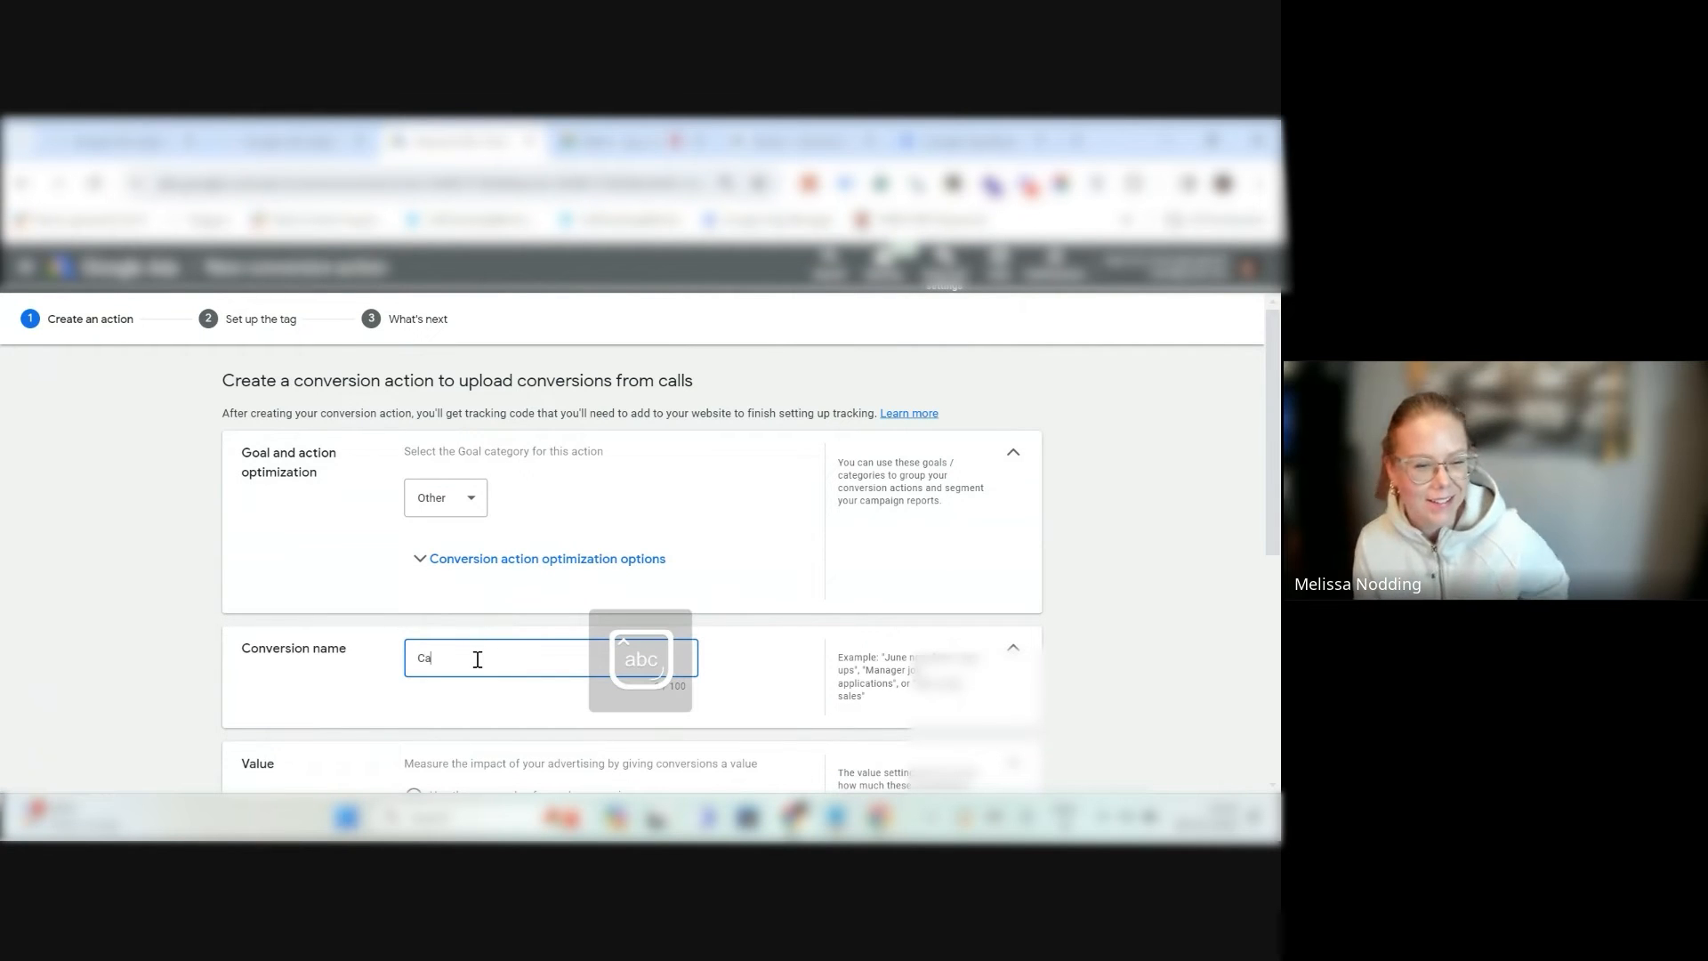
pyautogui.write('ll Onl')
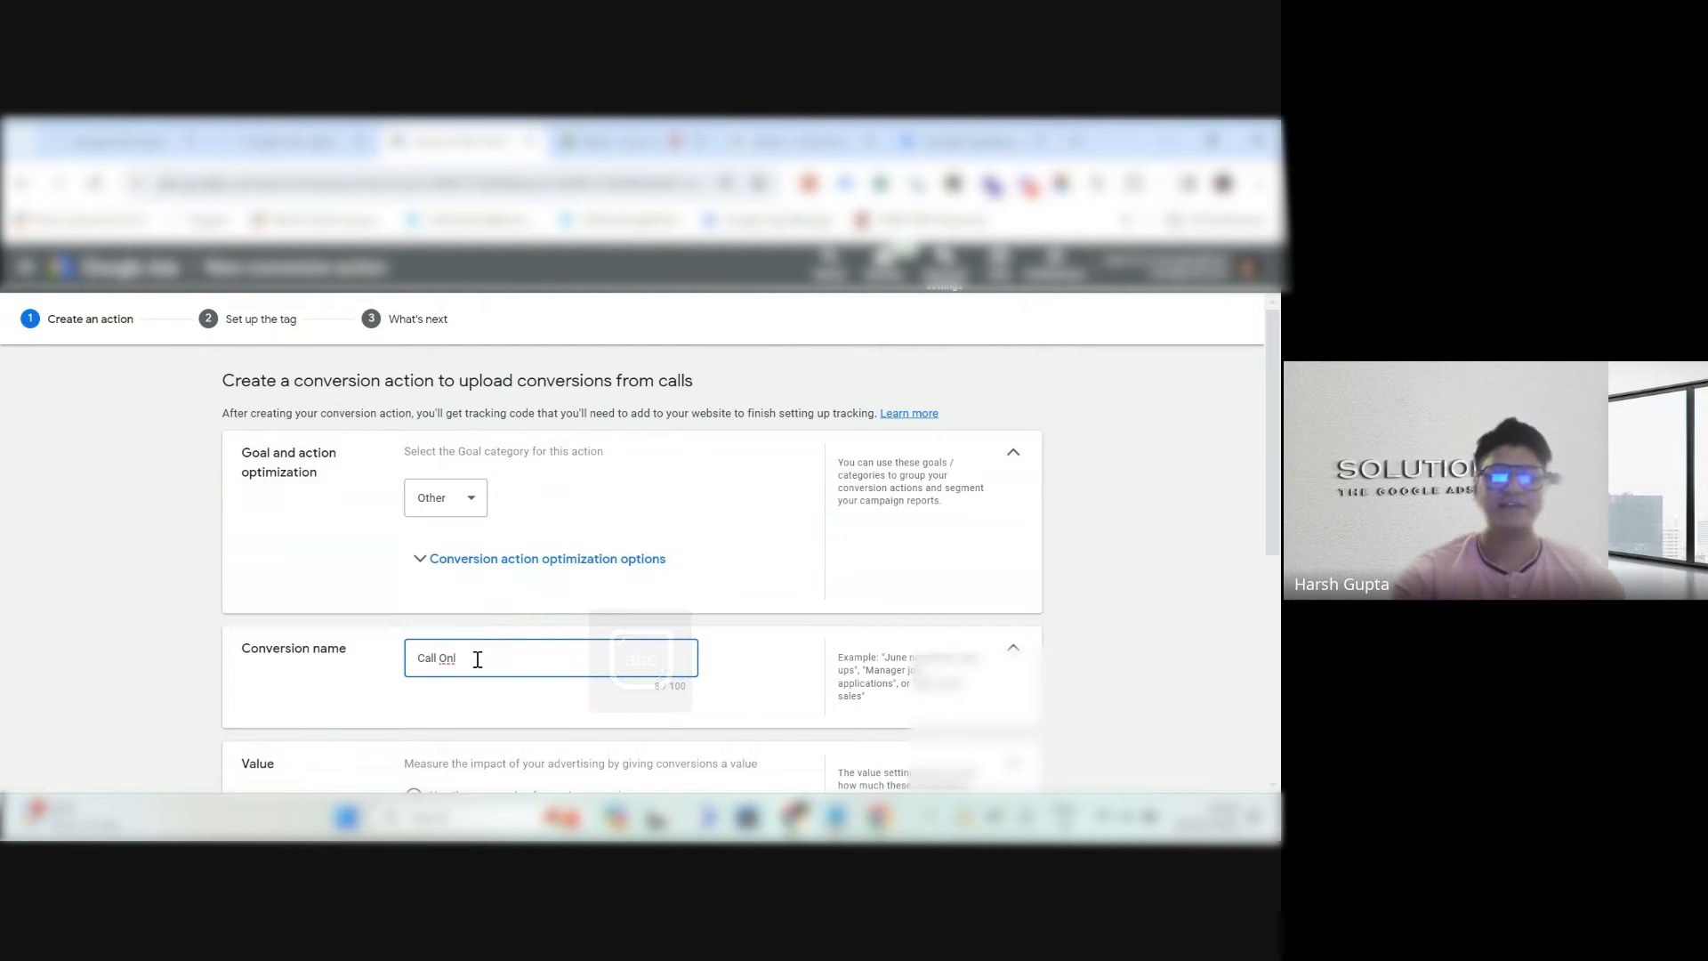
pyautogui.write('y')
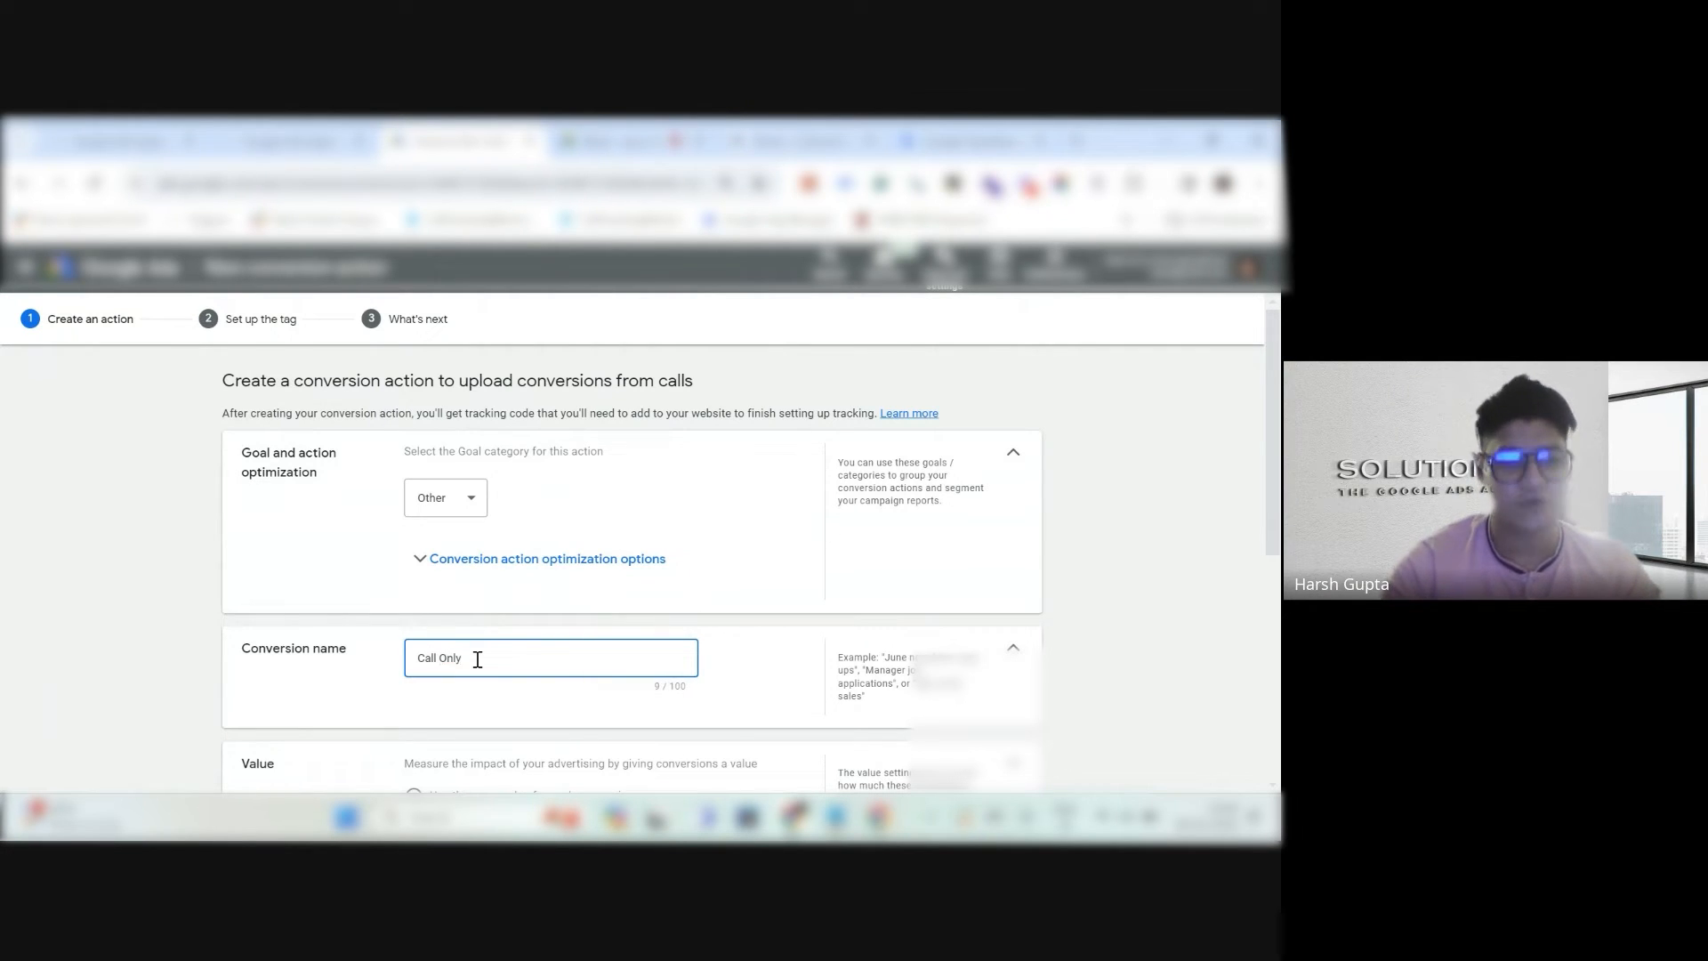
pyautogui.write(' Ca')
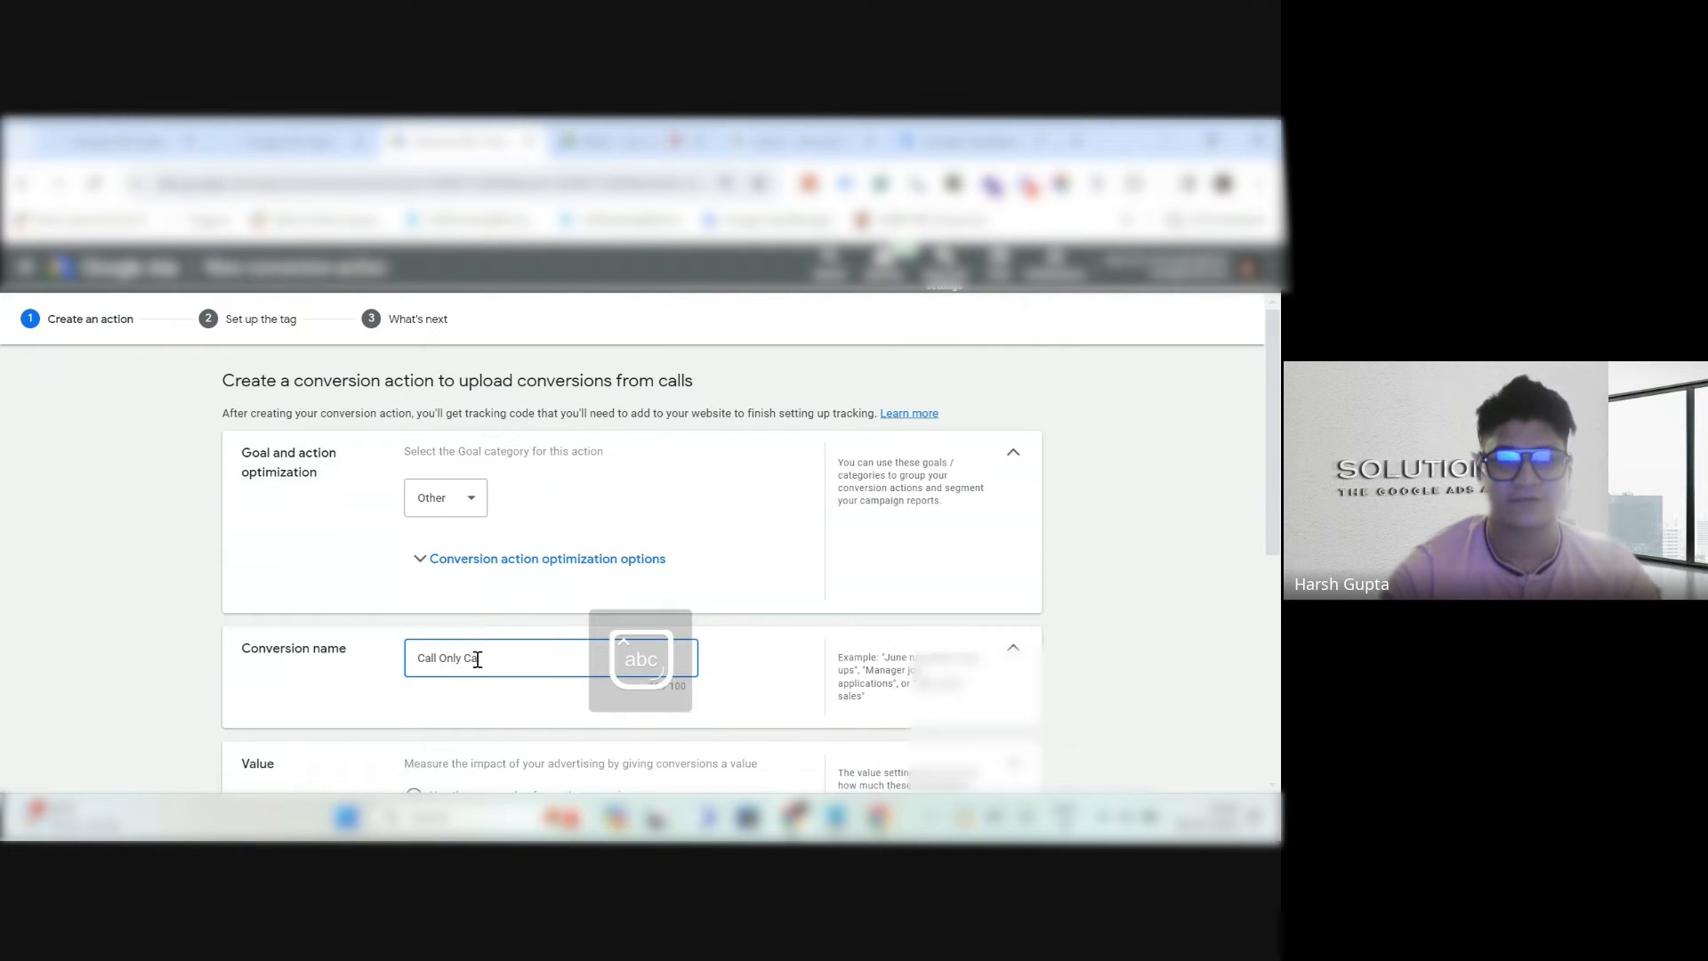
pyautogui.write('ll T')
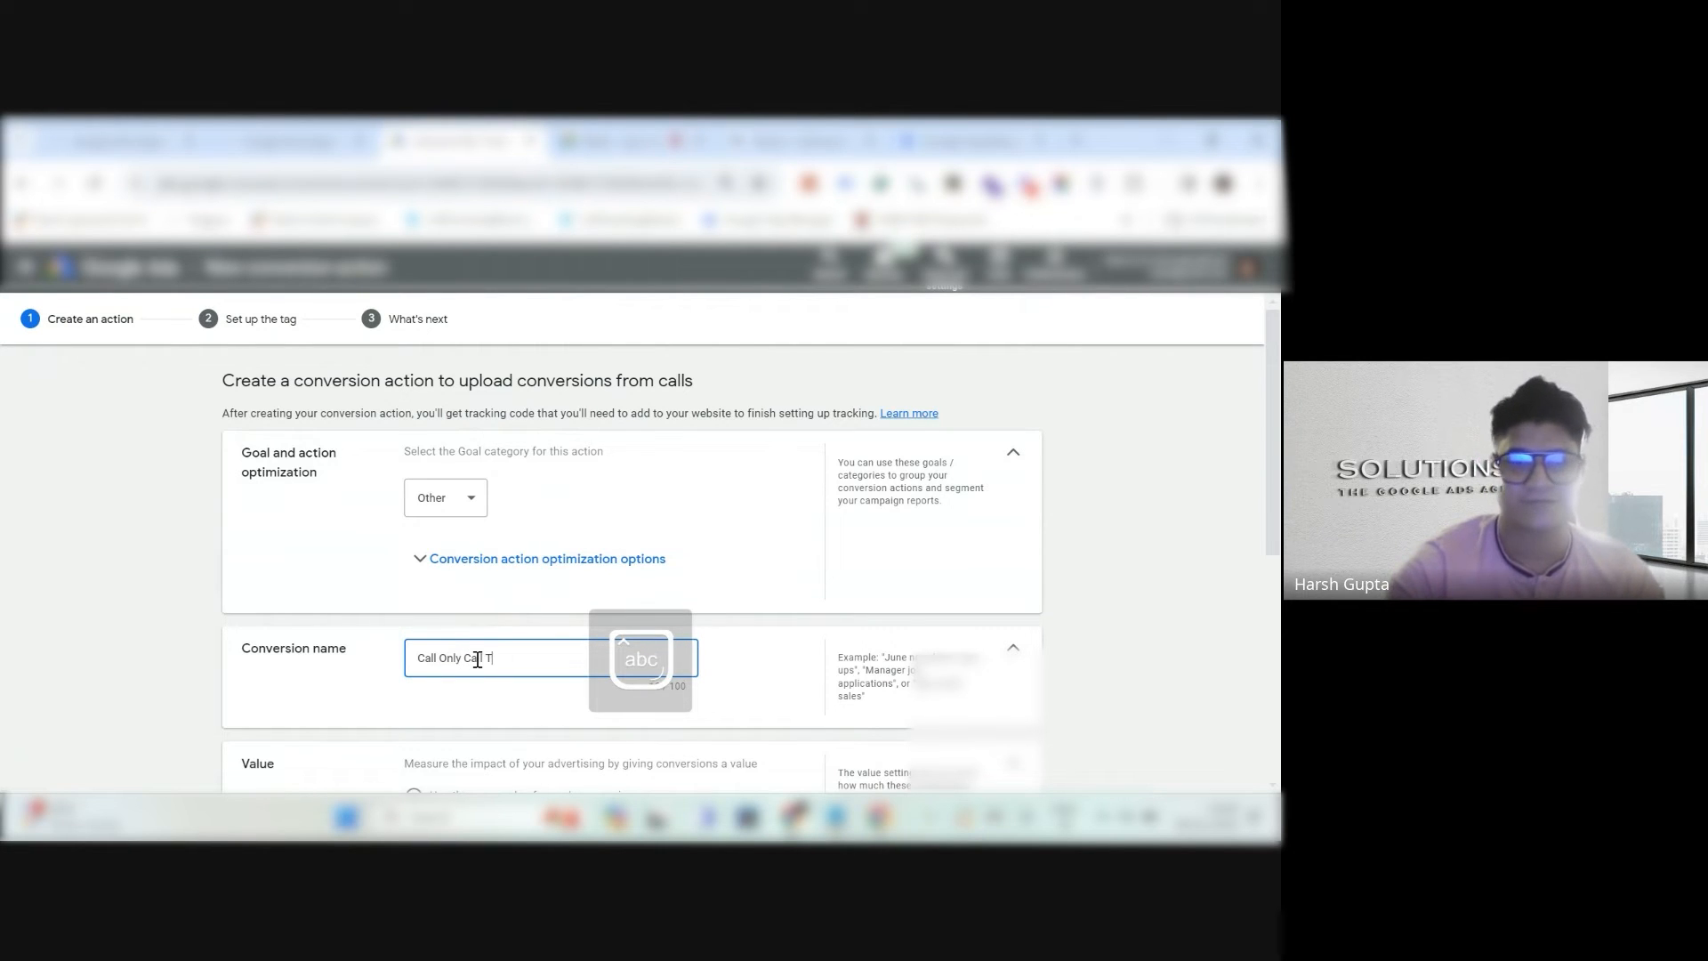
pyautogui.write('racking ')
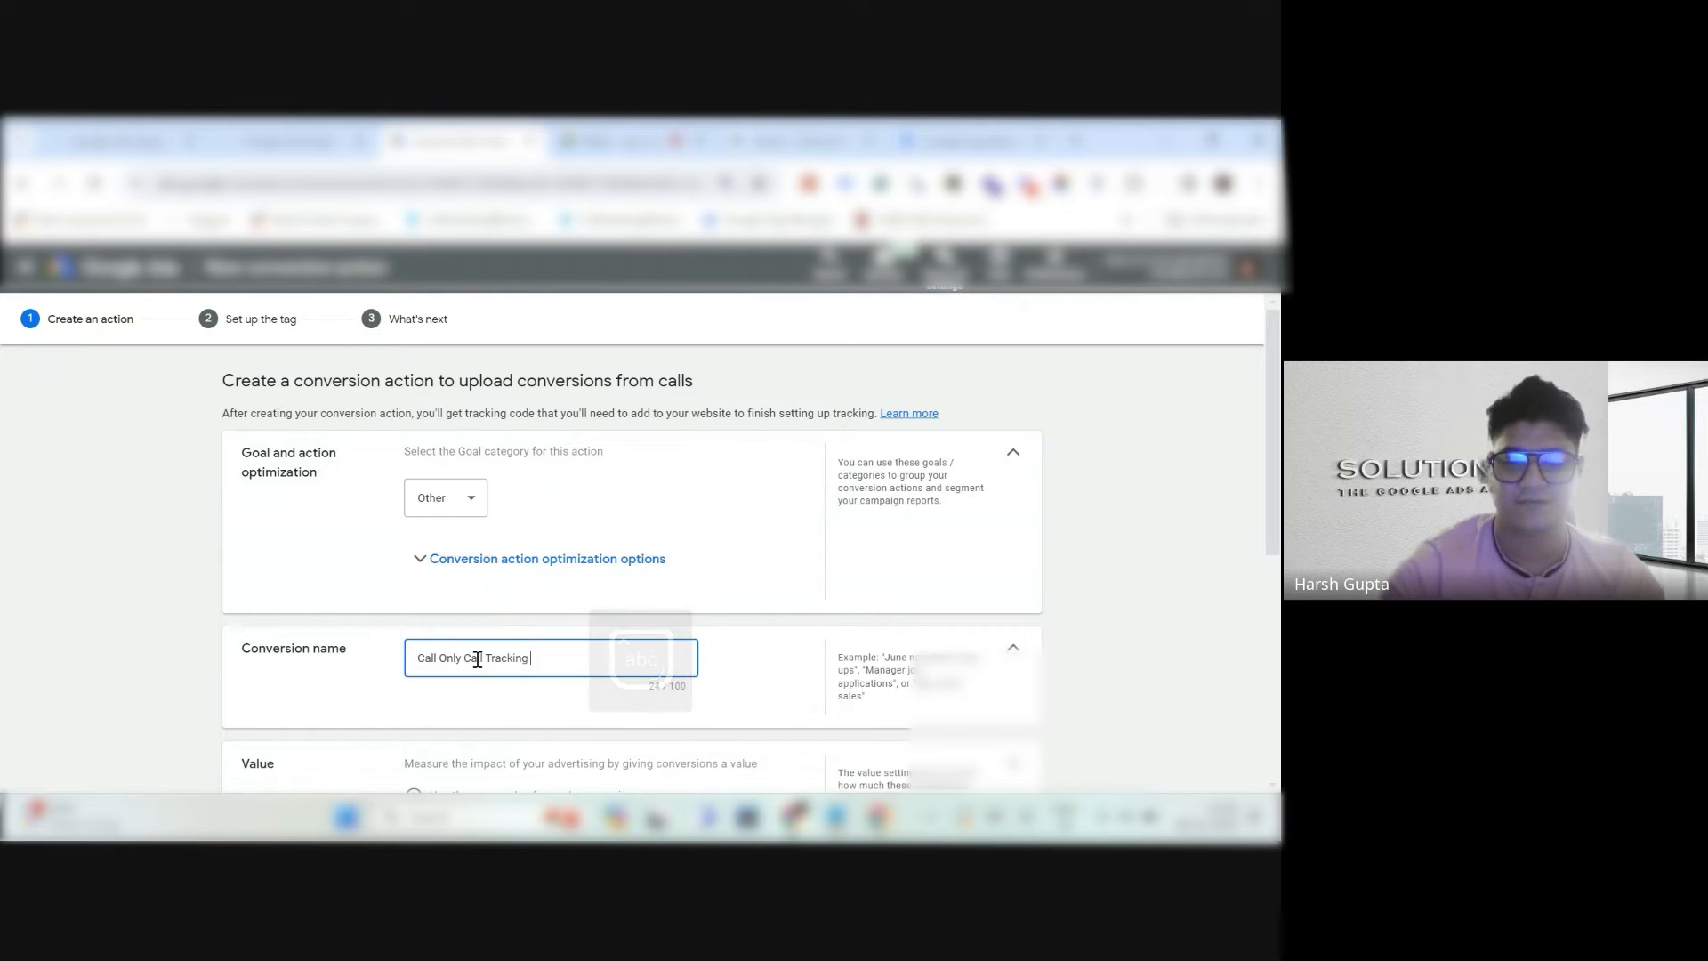
pyautogui.write('- CTM')
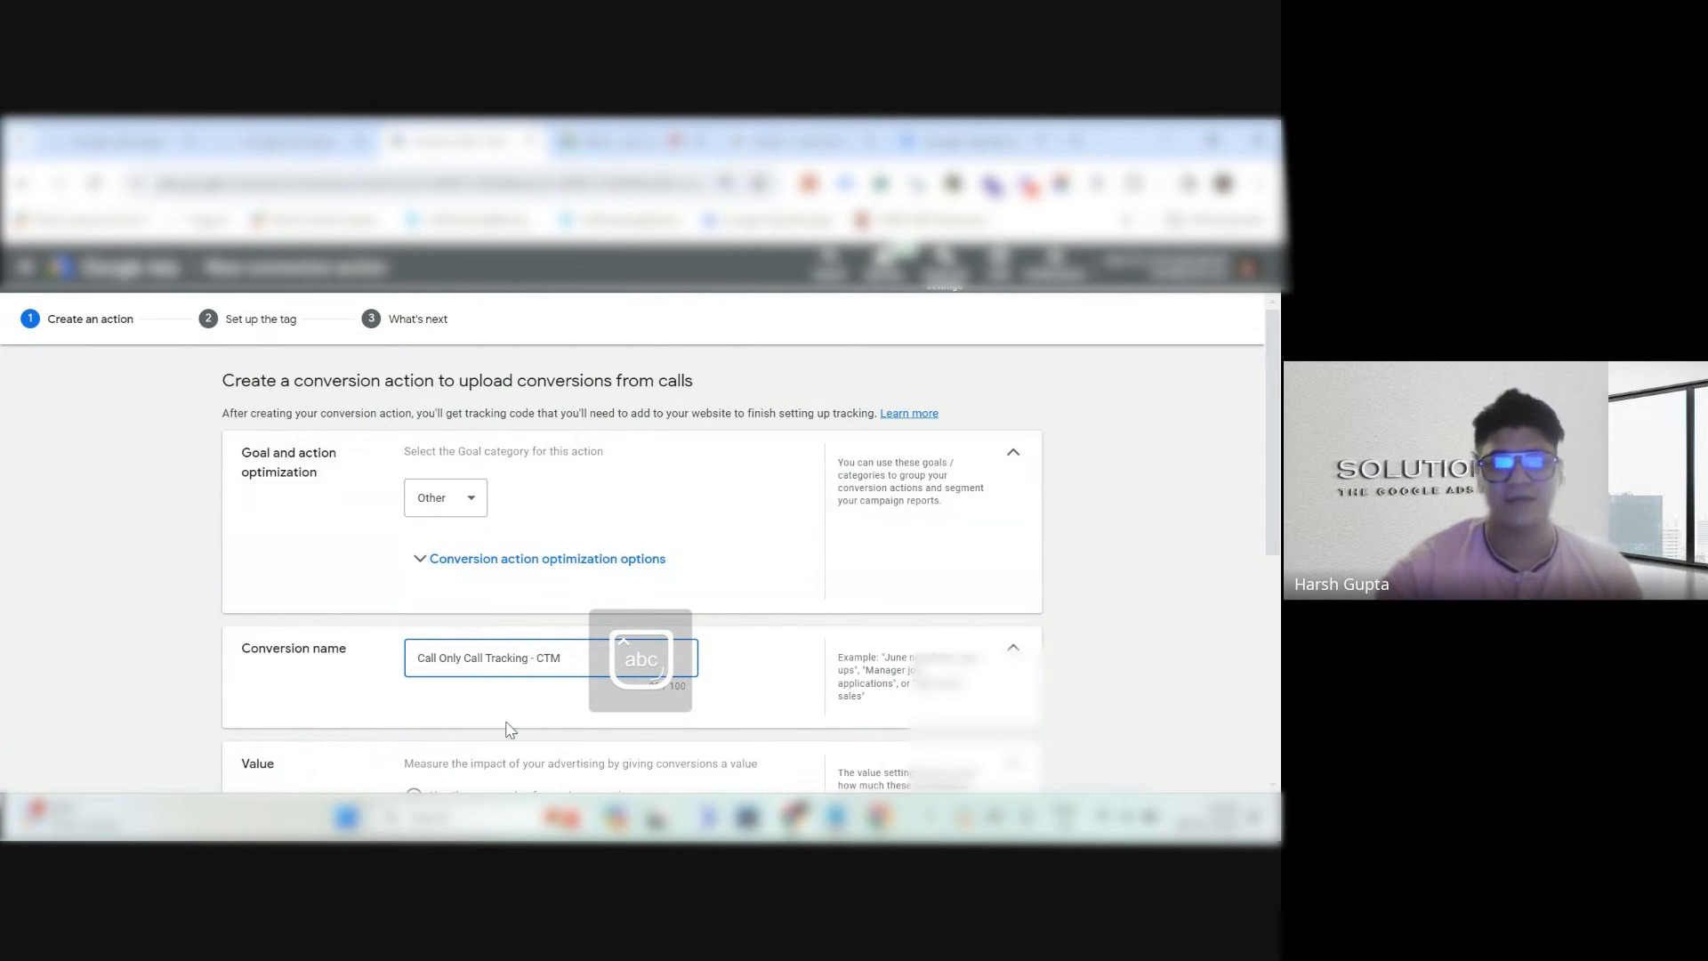
# Use different values for each call conversion, create the conversion action, skip its tag setup and finish.
pyautogui.scroll(-2, 508, 724)
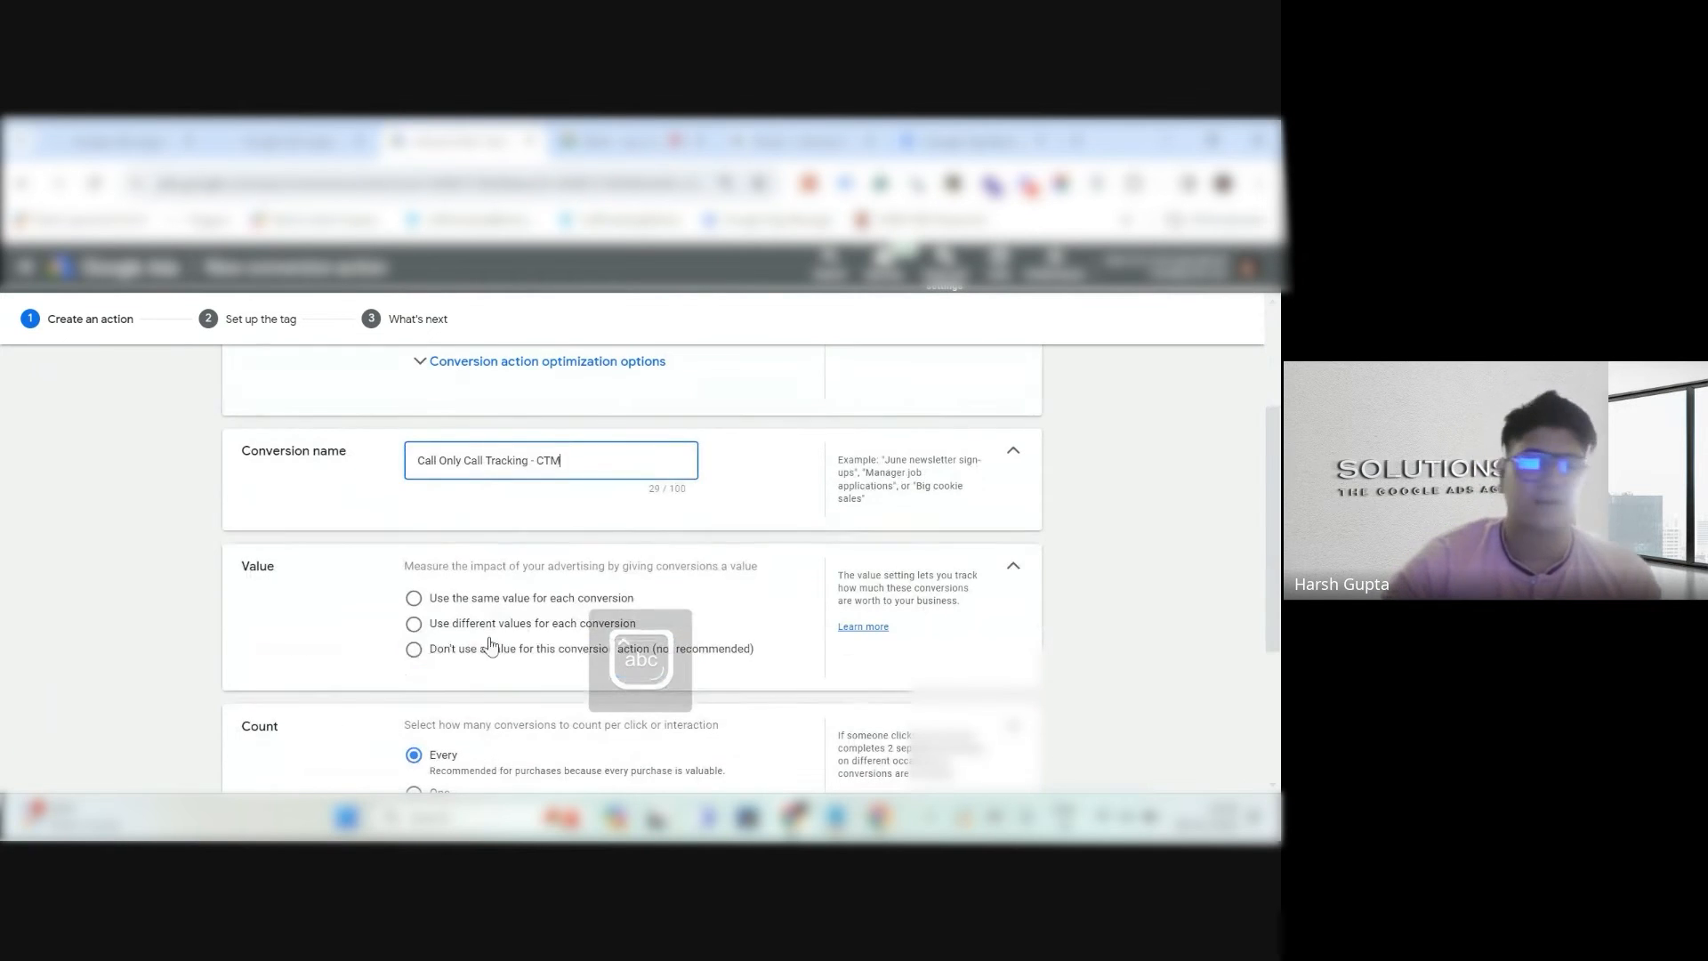
pyautogui.click(433, 630)
pyautogui.scroll(-4, 436, 627)
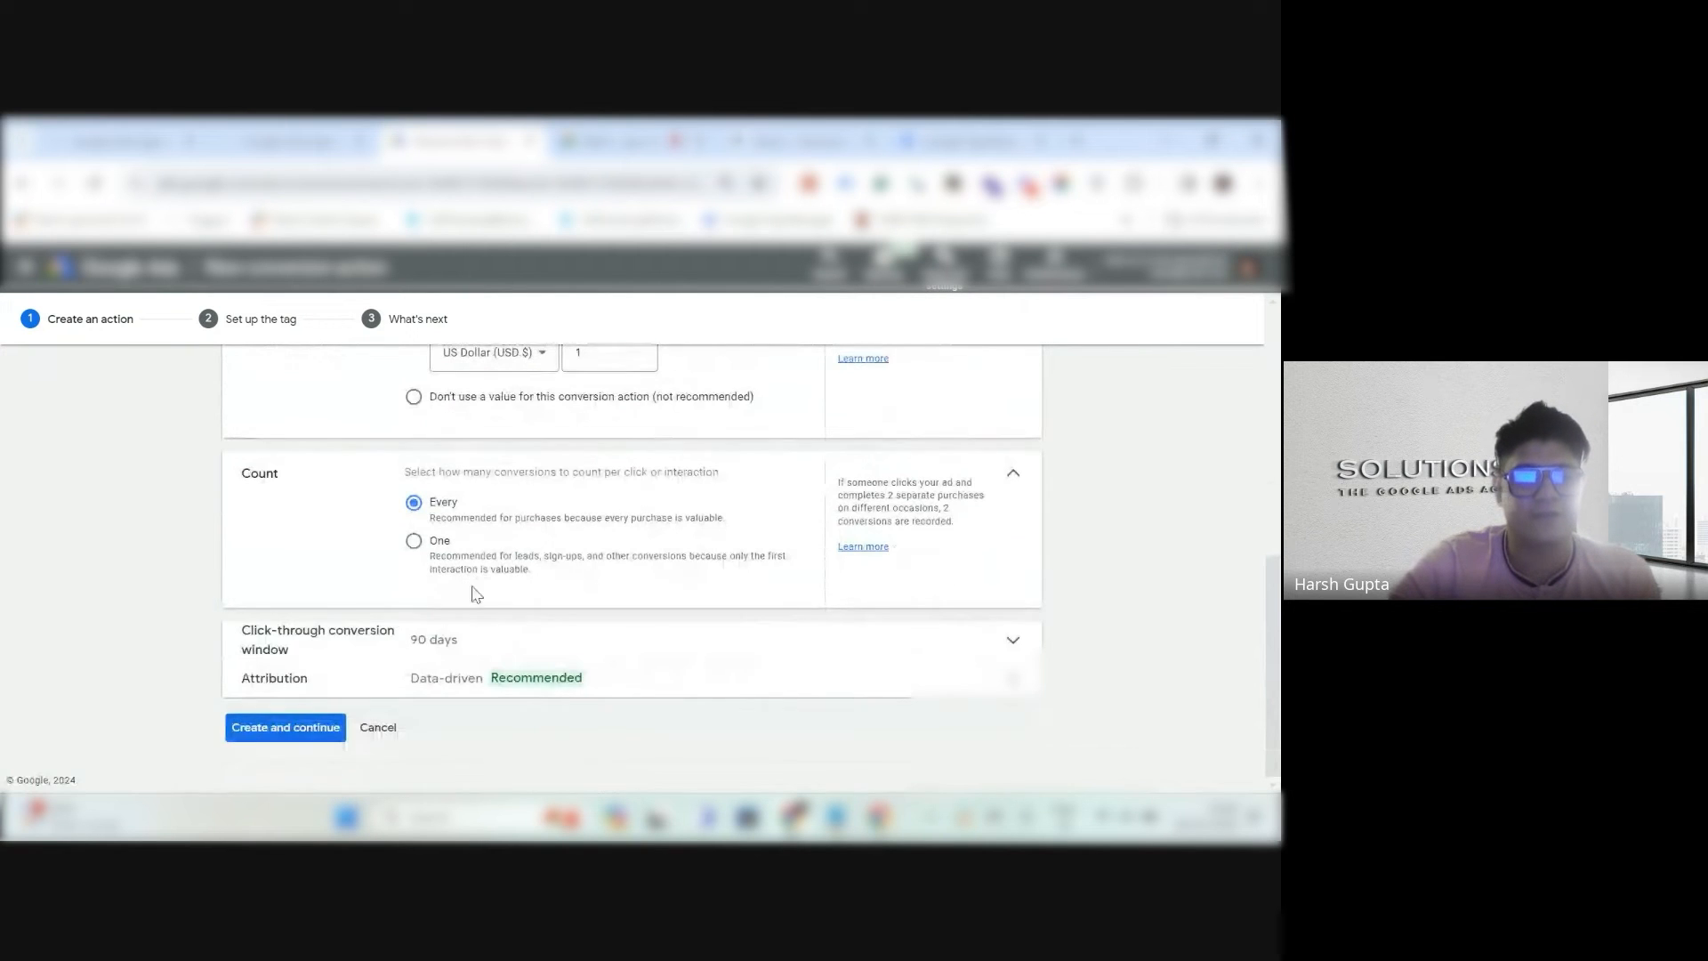
pyautogui.click(311, 736)
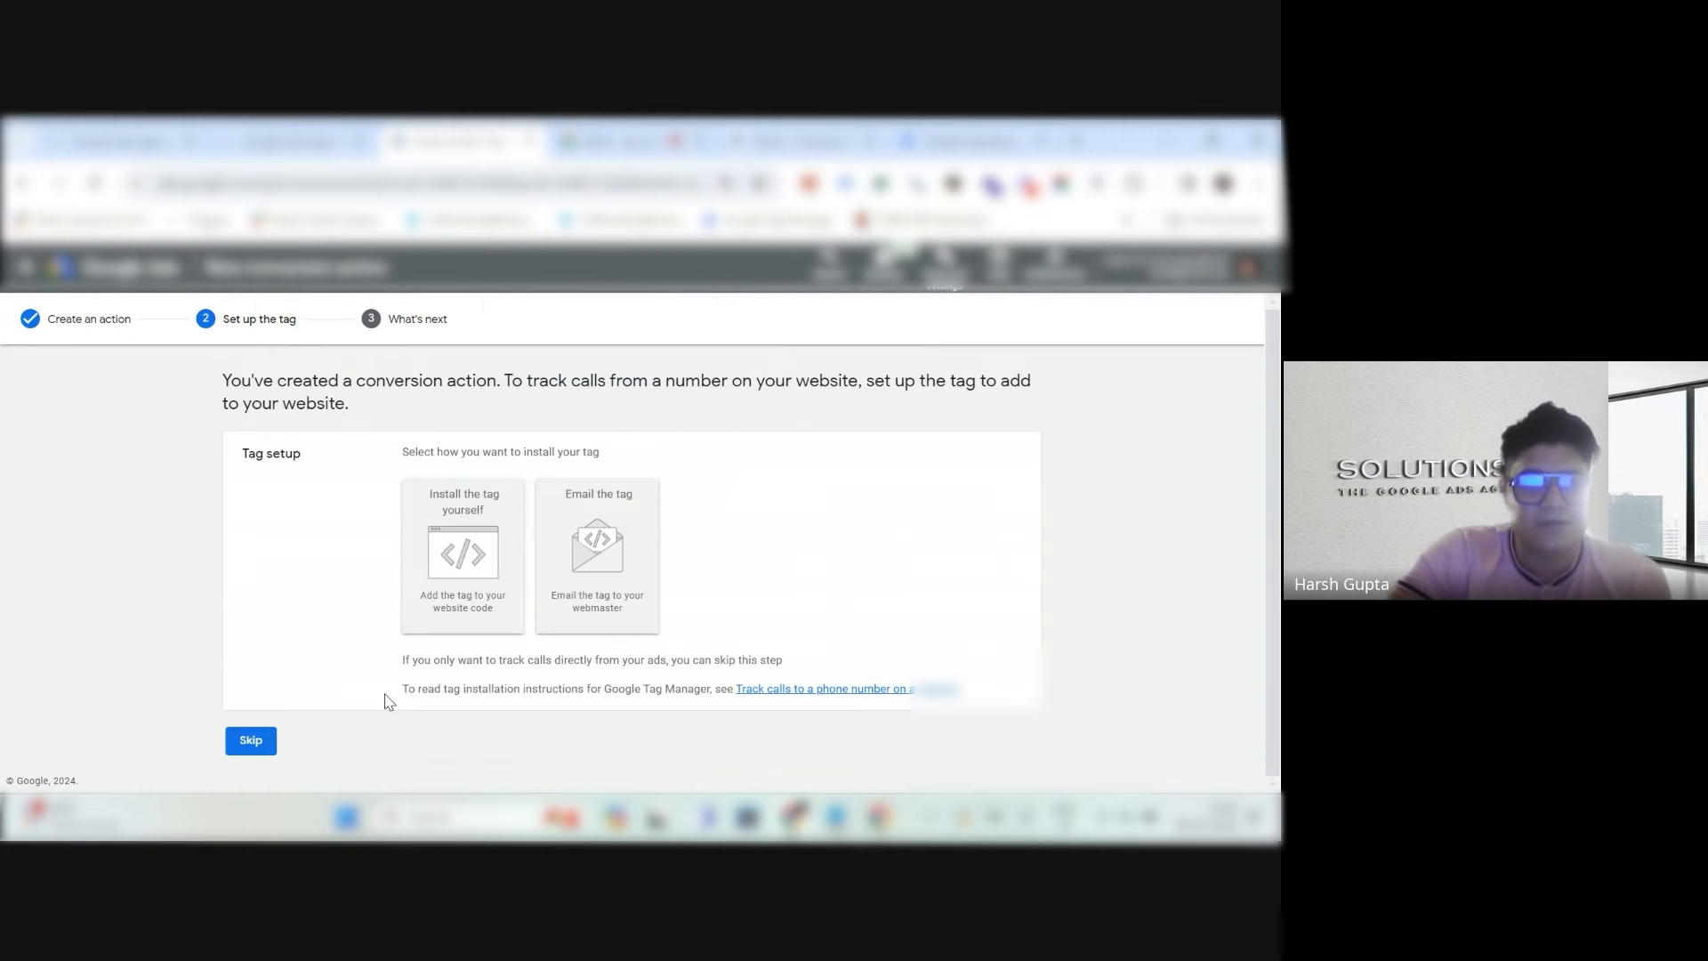
pyautogui.click(252, 741)
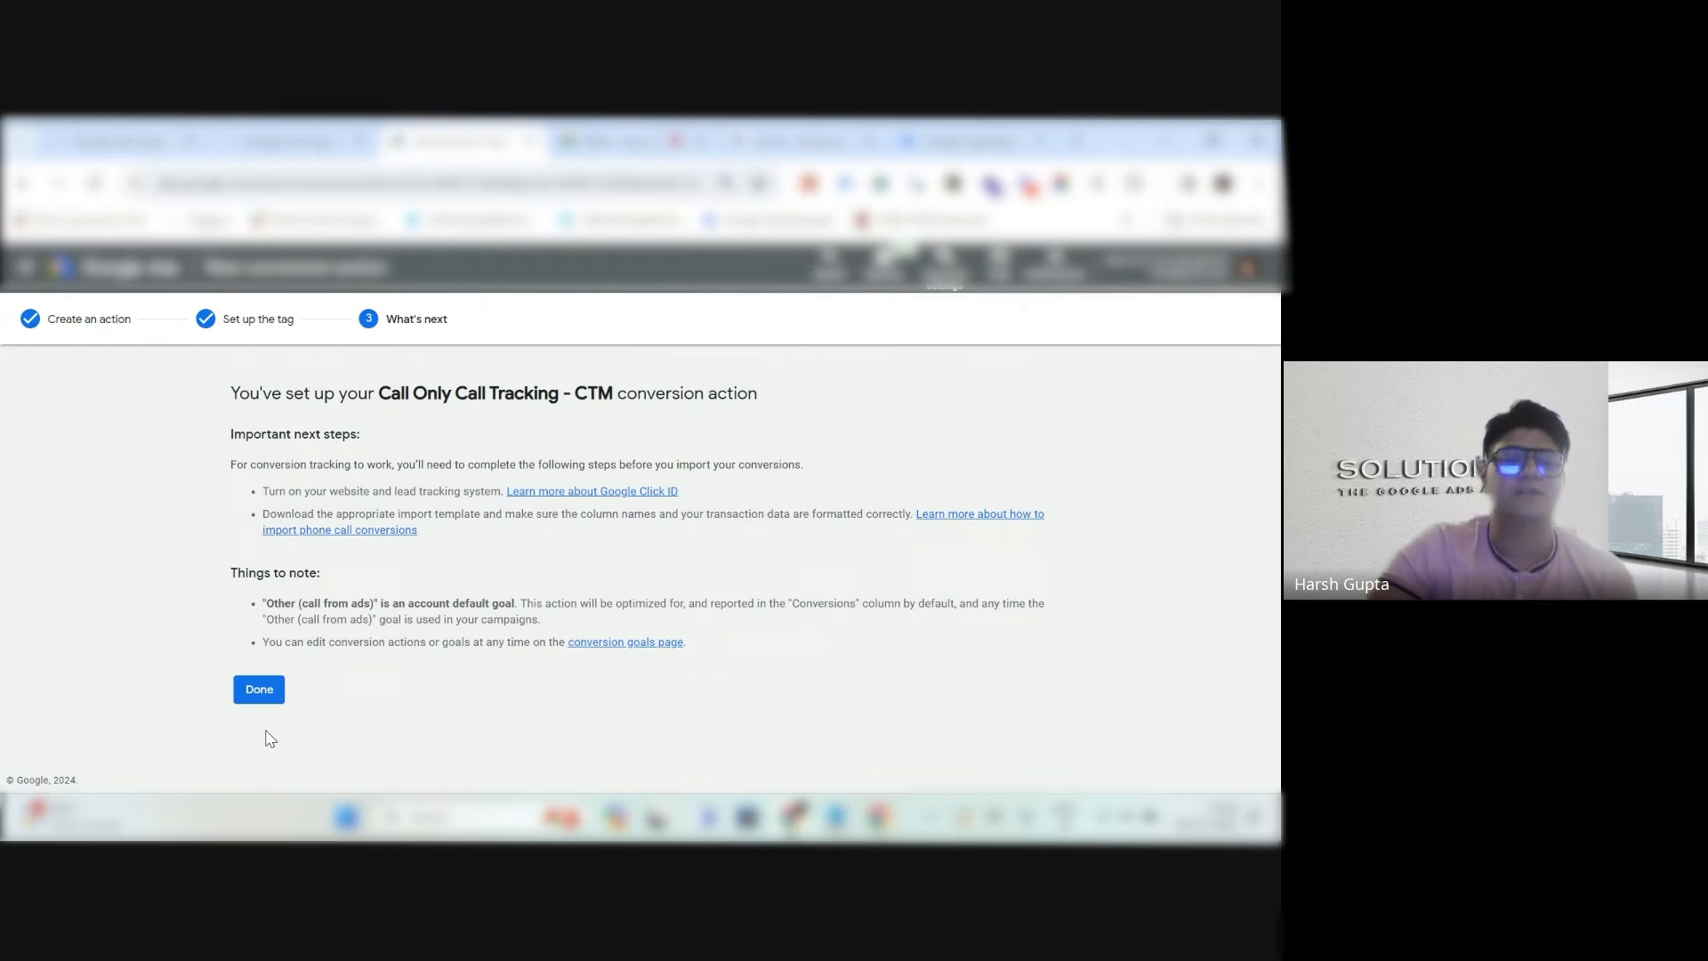
pyautogui.click(267, 698)
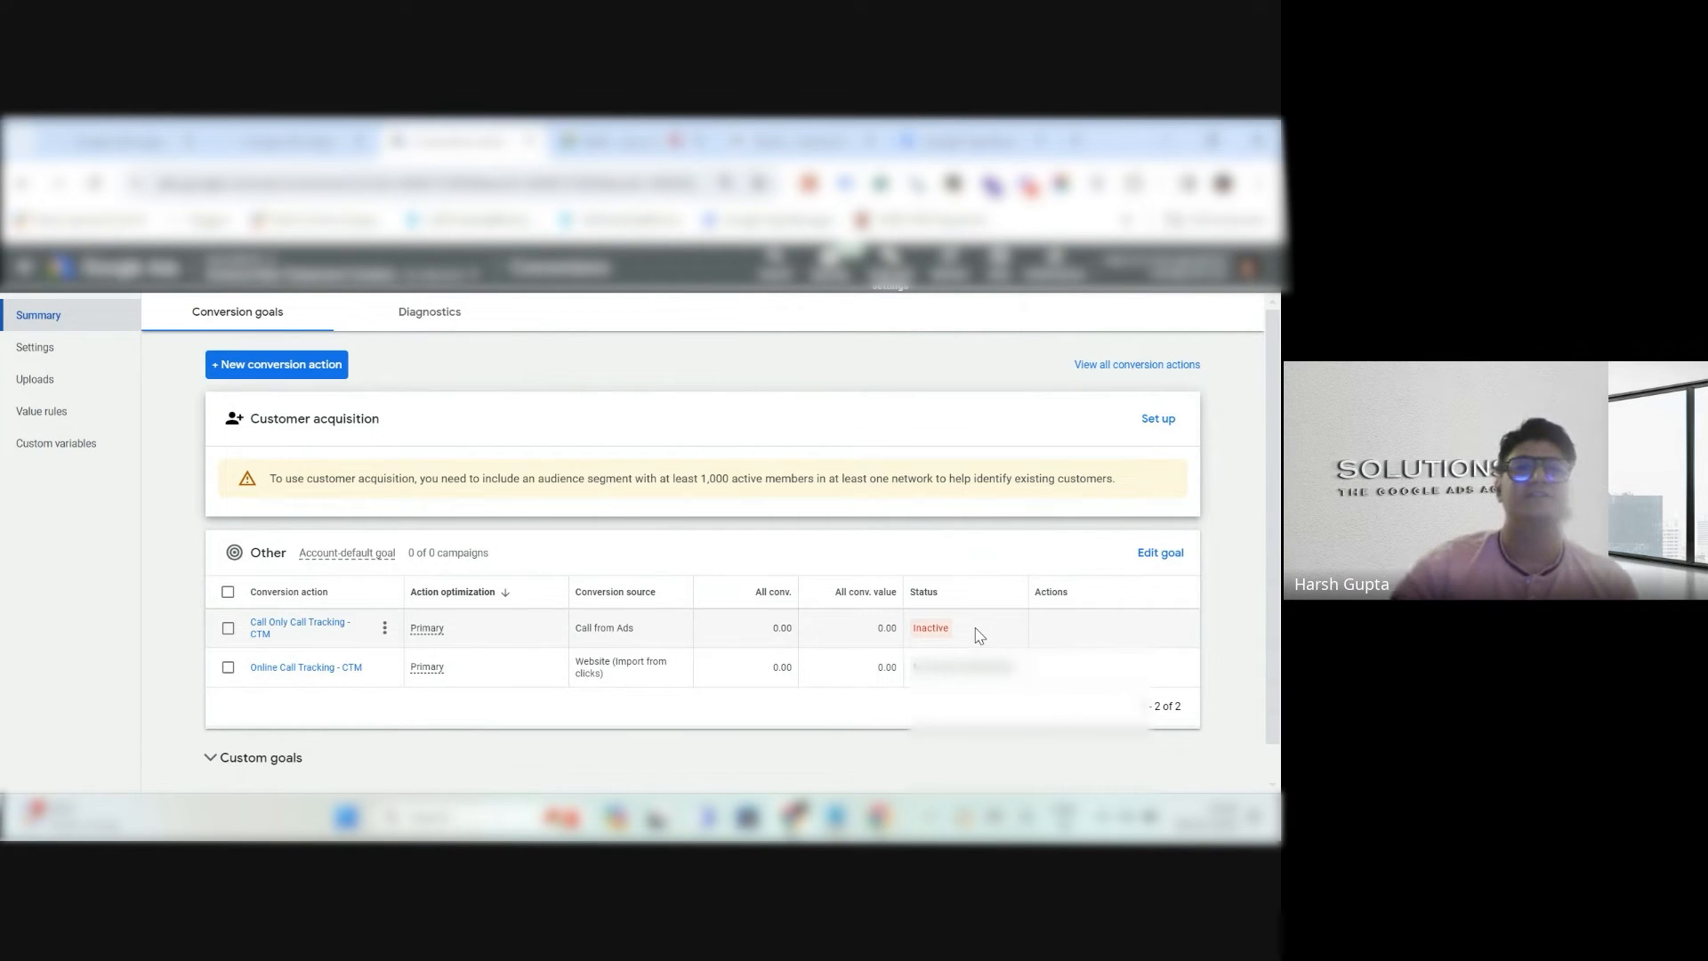
# Switch to CallTrackingMetrics, change to the wine academy client's account and open its call activity log.
pyautogui.click(116, 141)
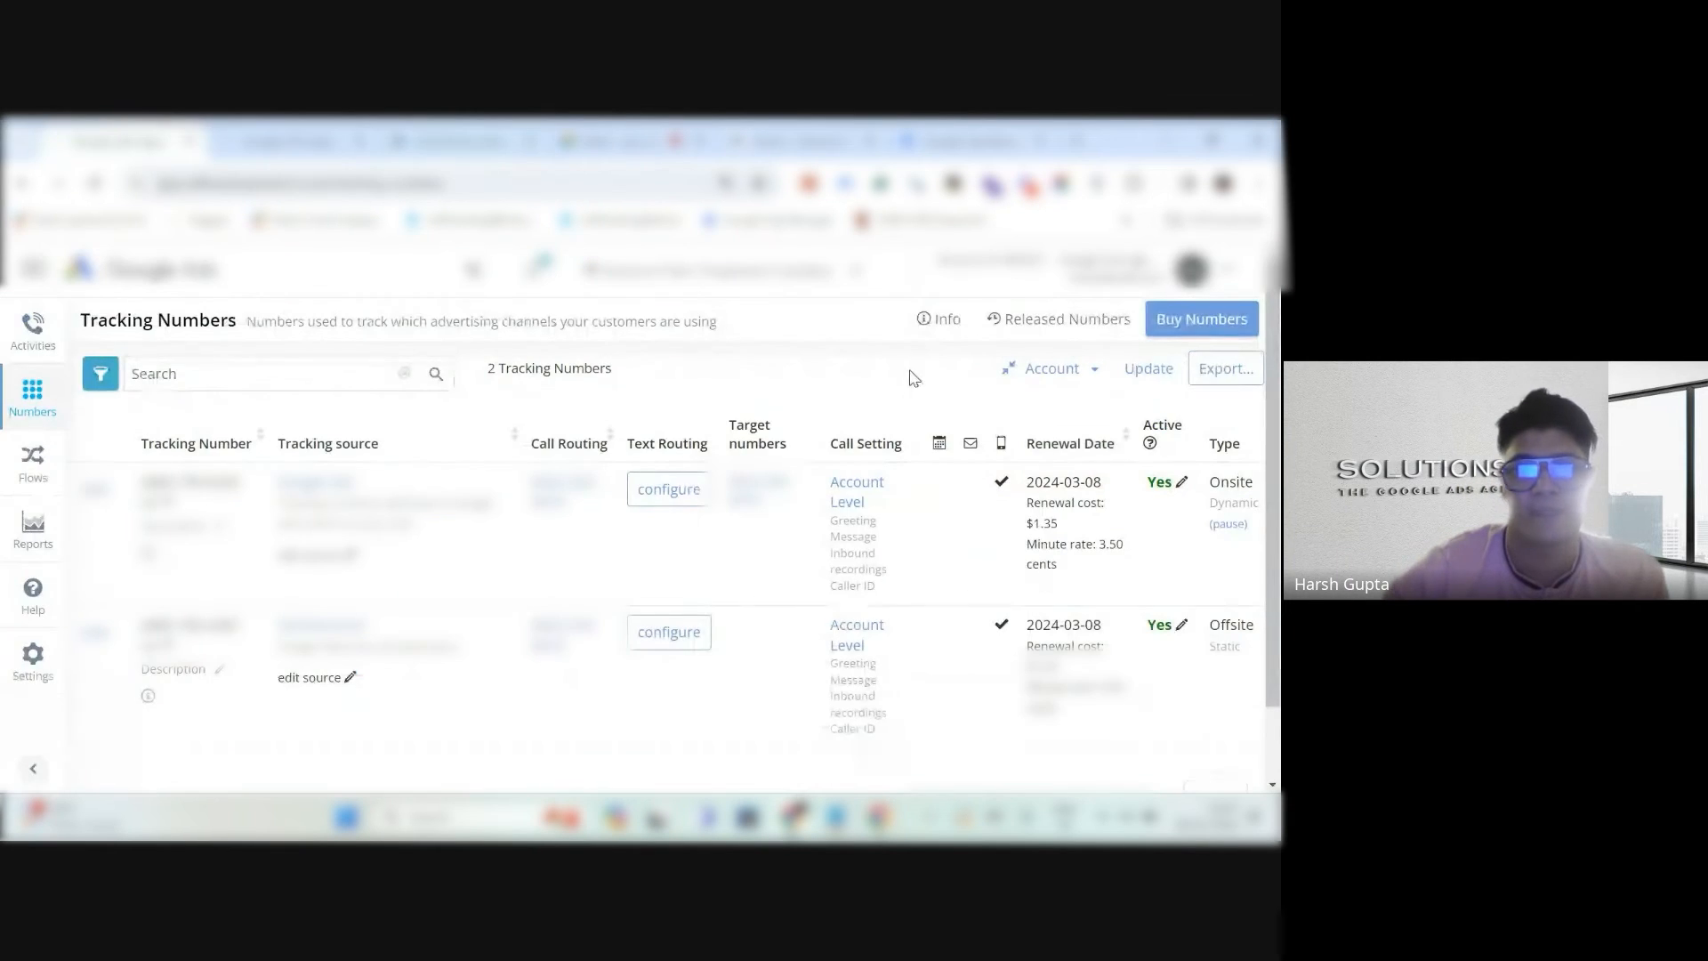
pyautogui.click(679, 280)
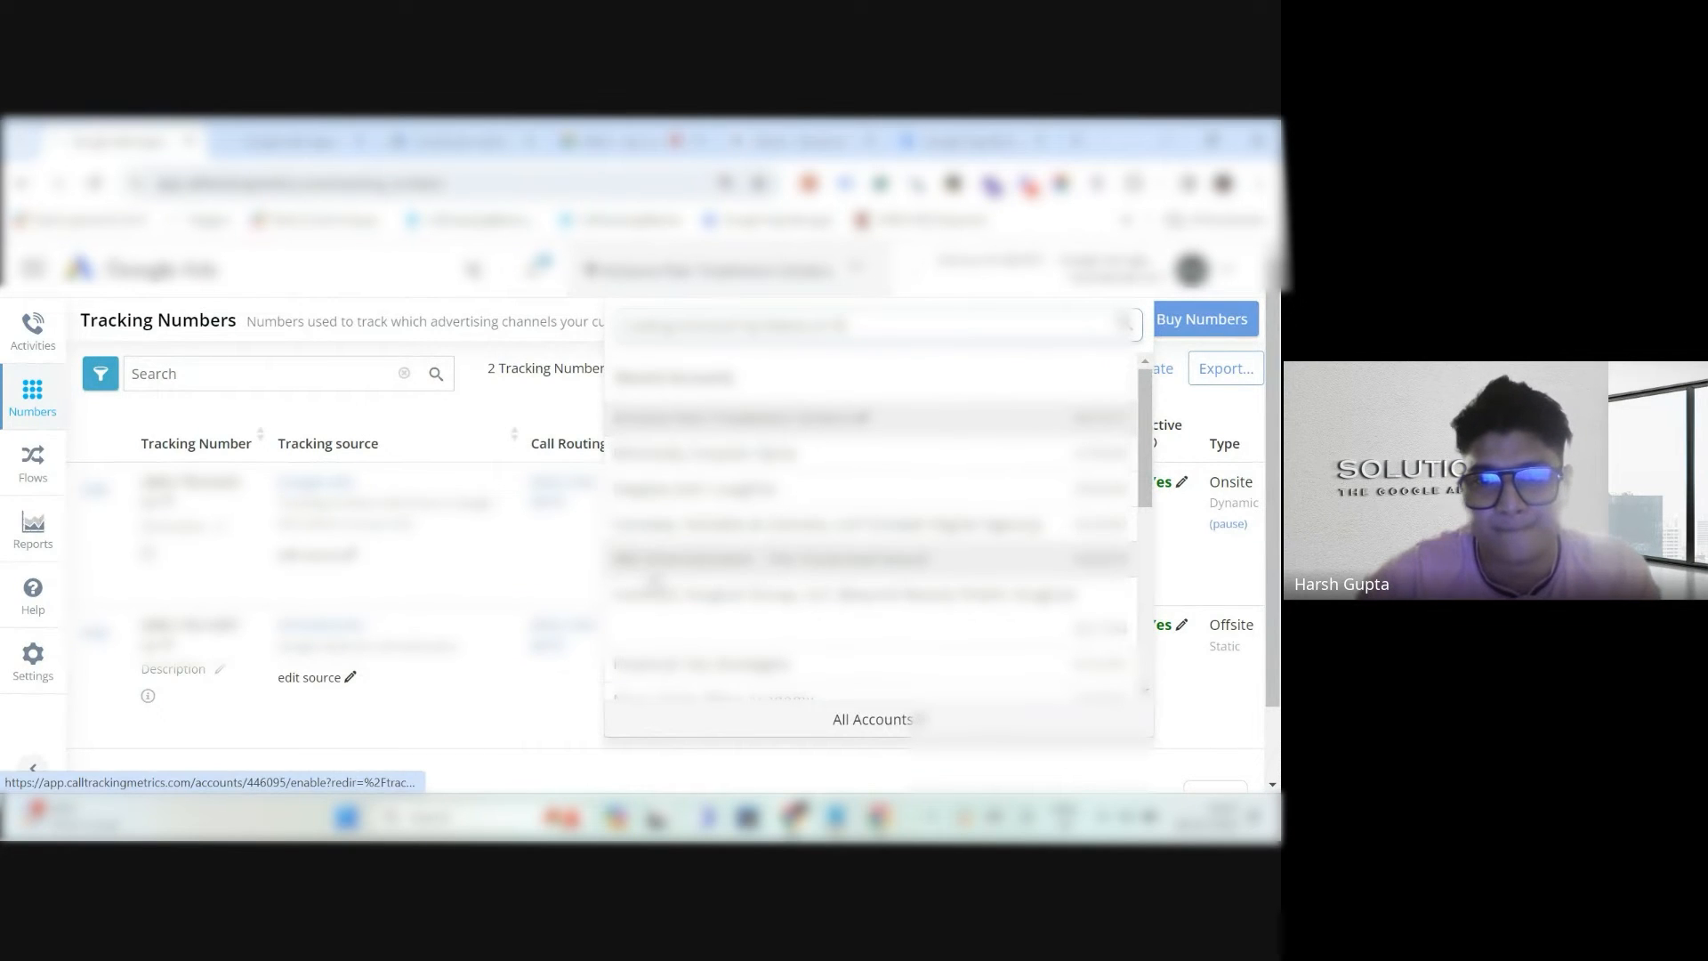
pyautogui.scroll(-3, 656, 547)
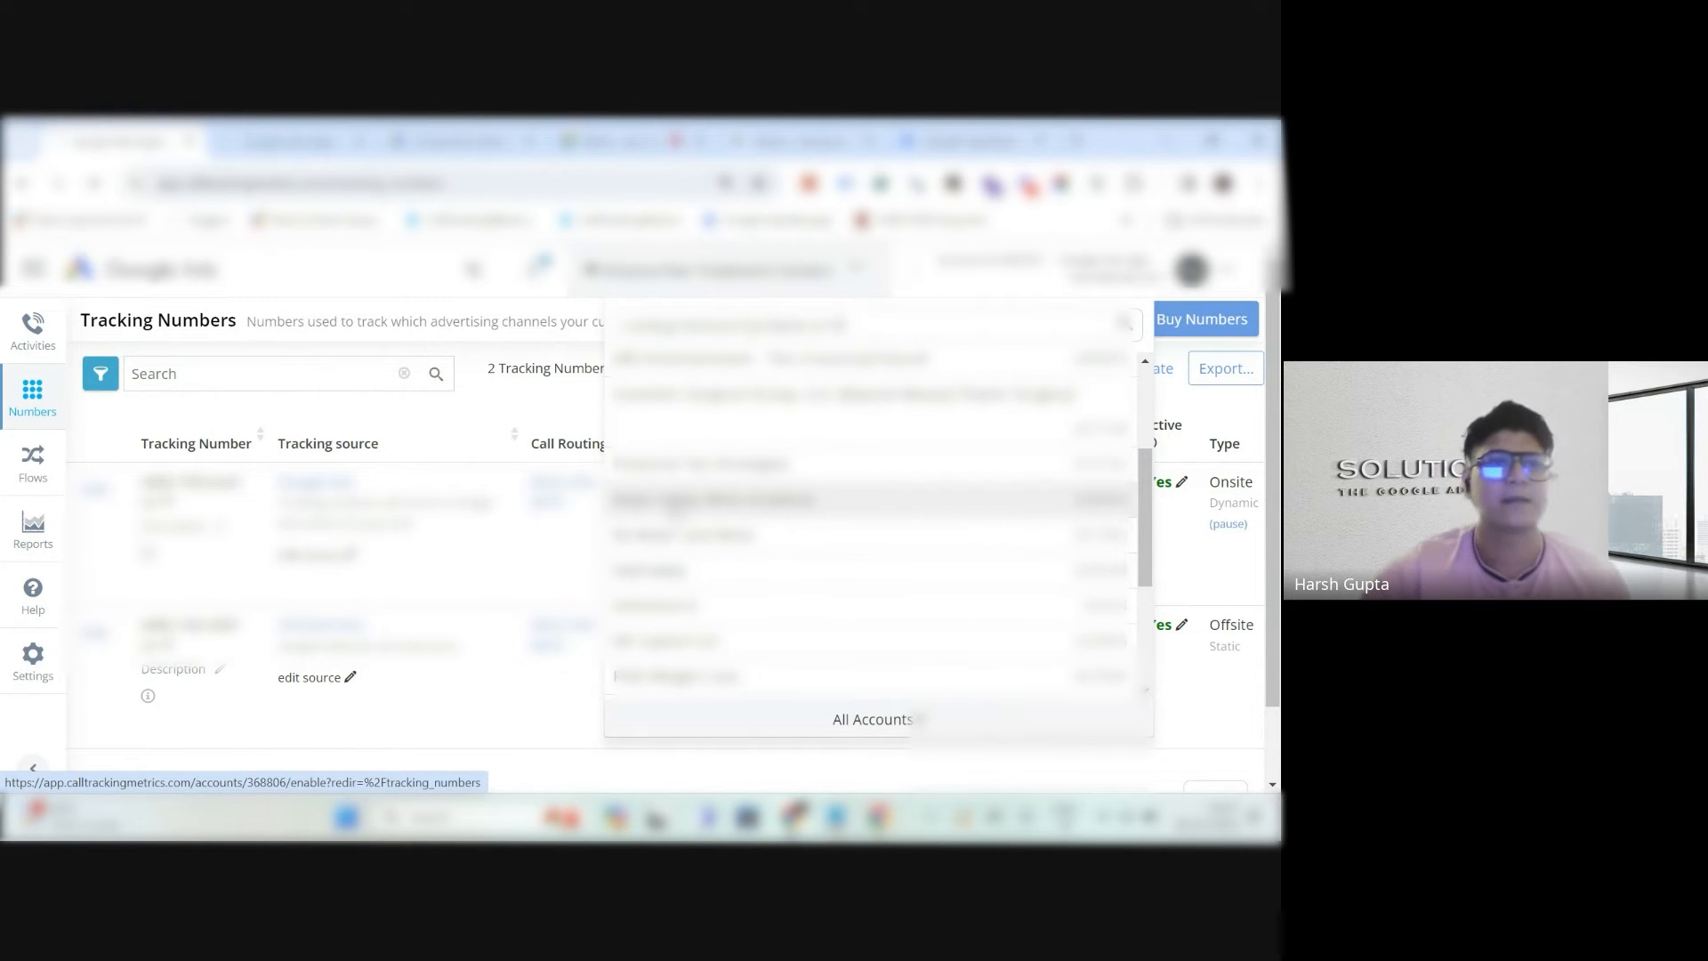
pyautogui.click(676, 500)
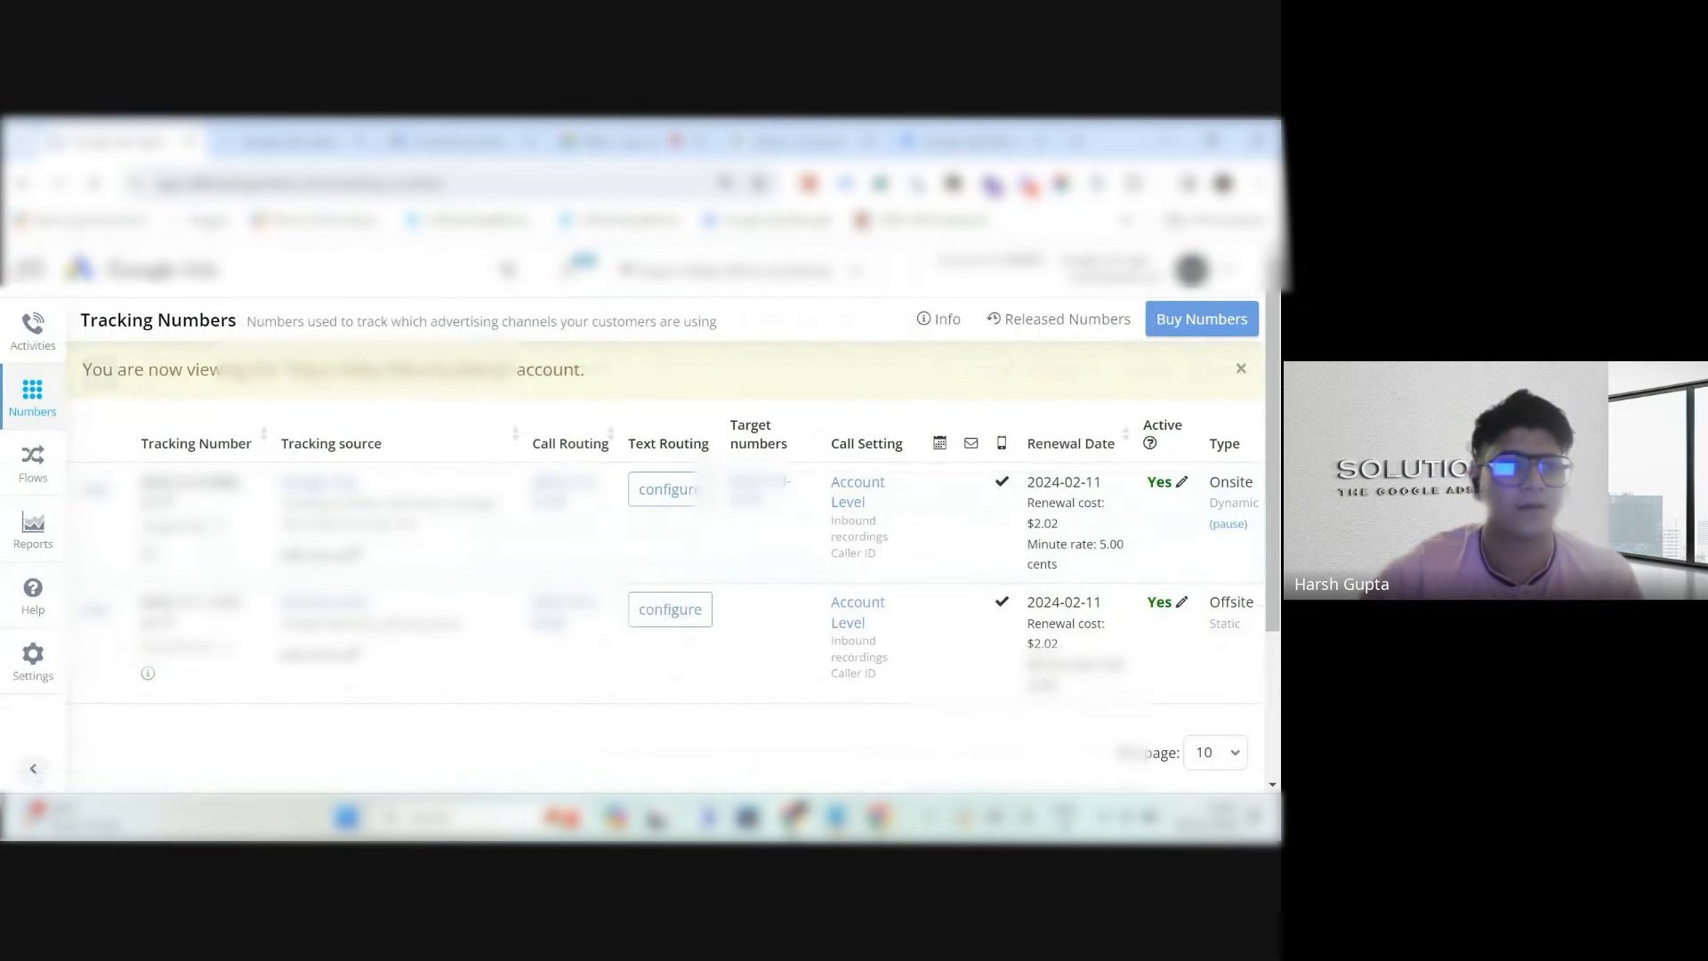
pyautogui.moveTo(33, 331)
pyautogui.click(153, 436)
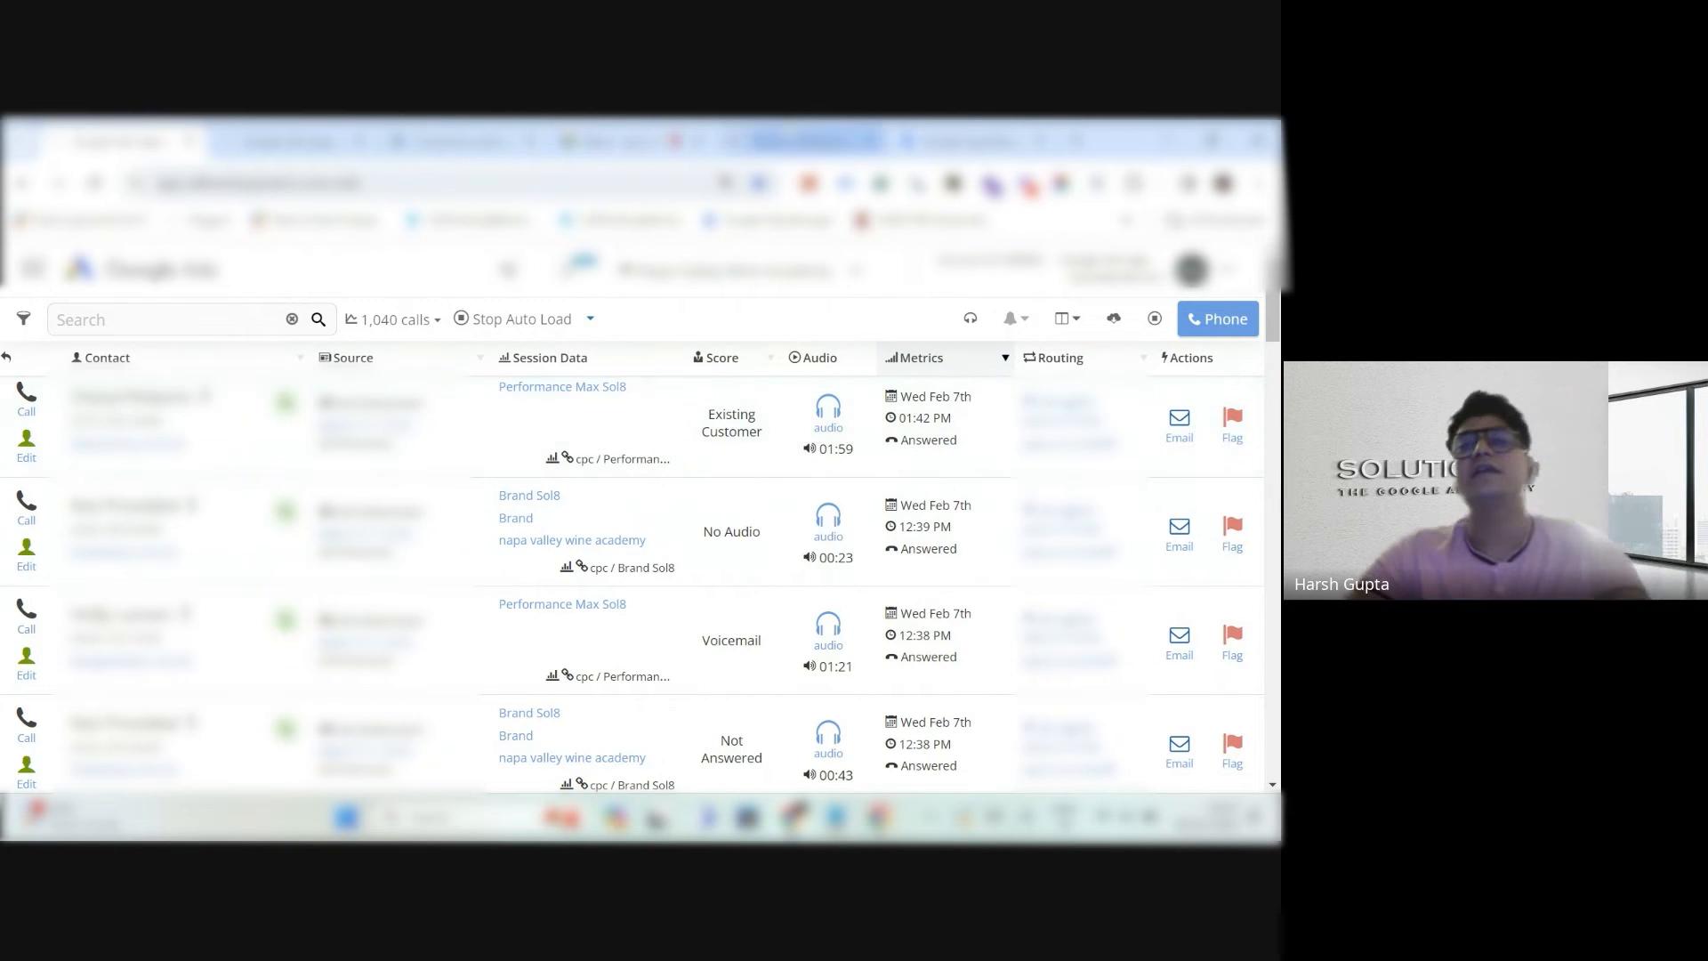
# Review the status of the two CTM conversion actions in Google Ads against the wine academy's call log in CallTrackingMetrics.
pyautogui.click(464, 141)
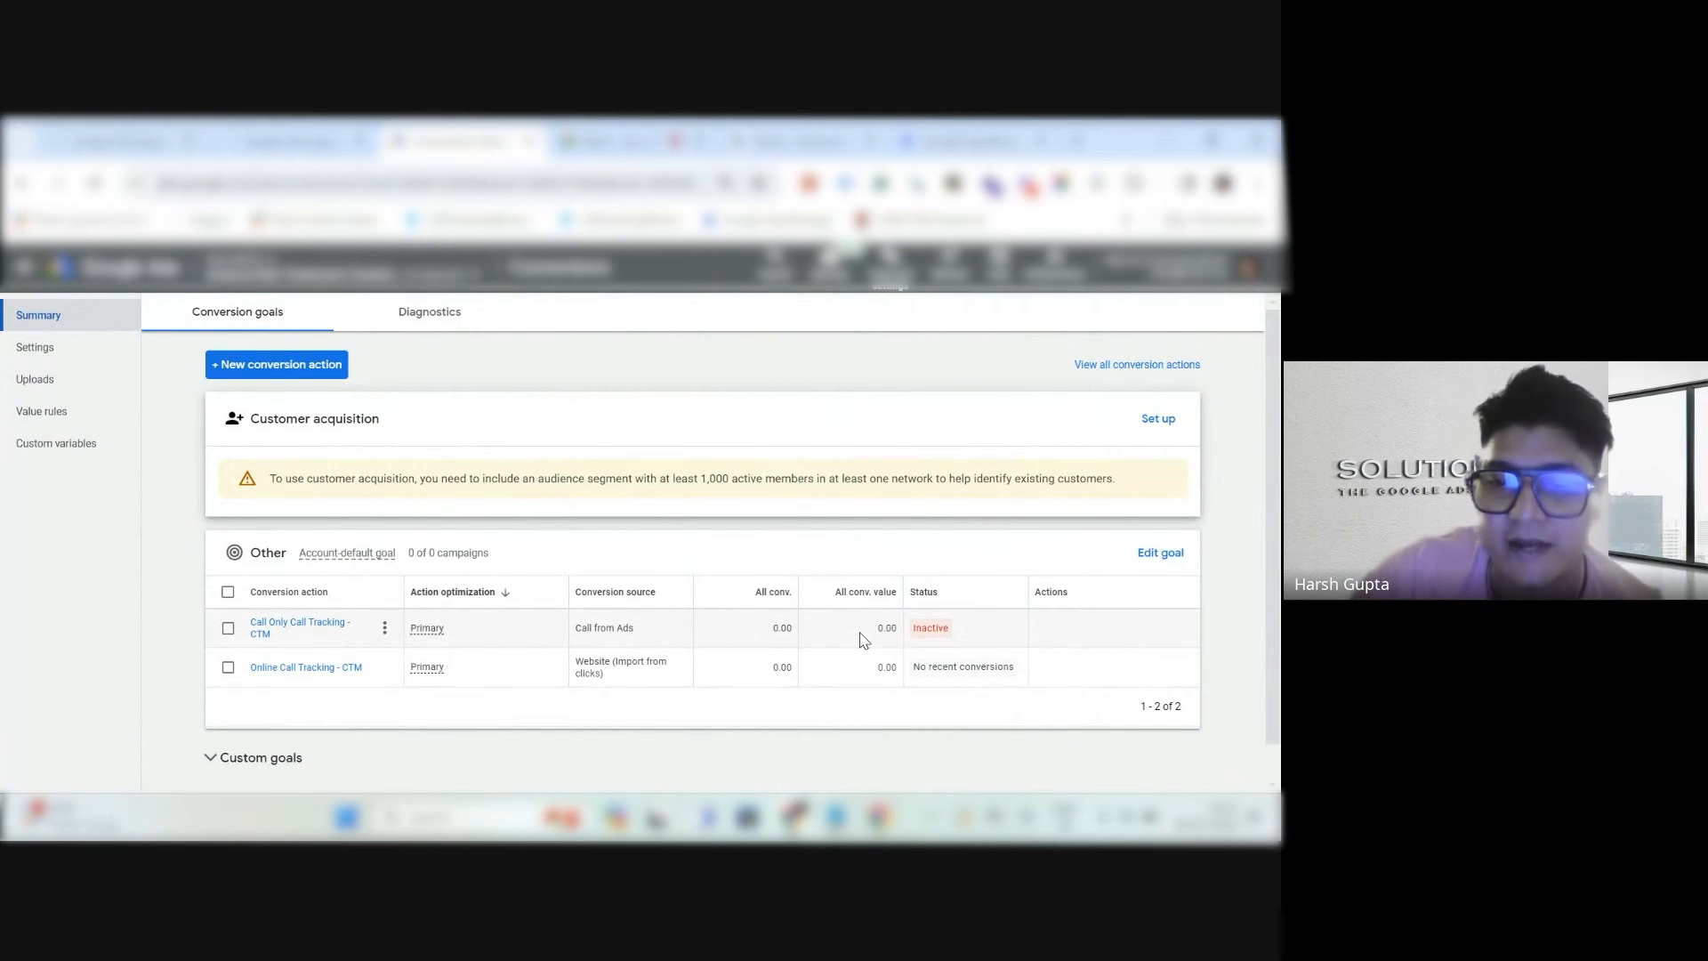
pyautogui.moveTo(918, 638)
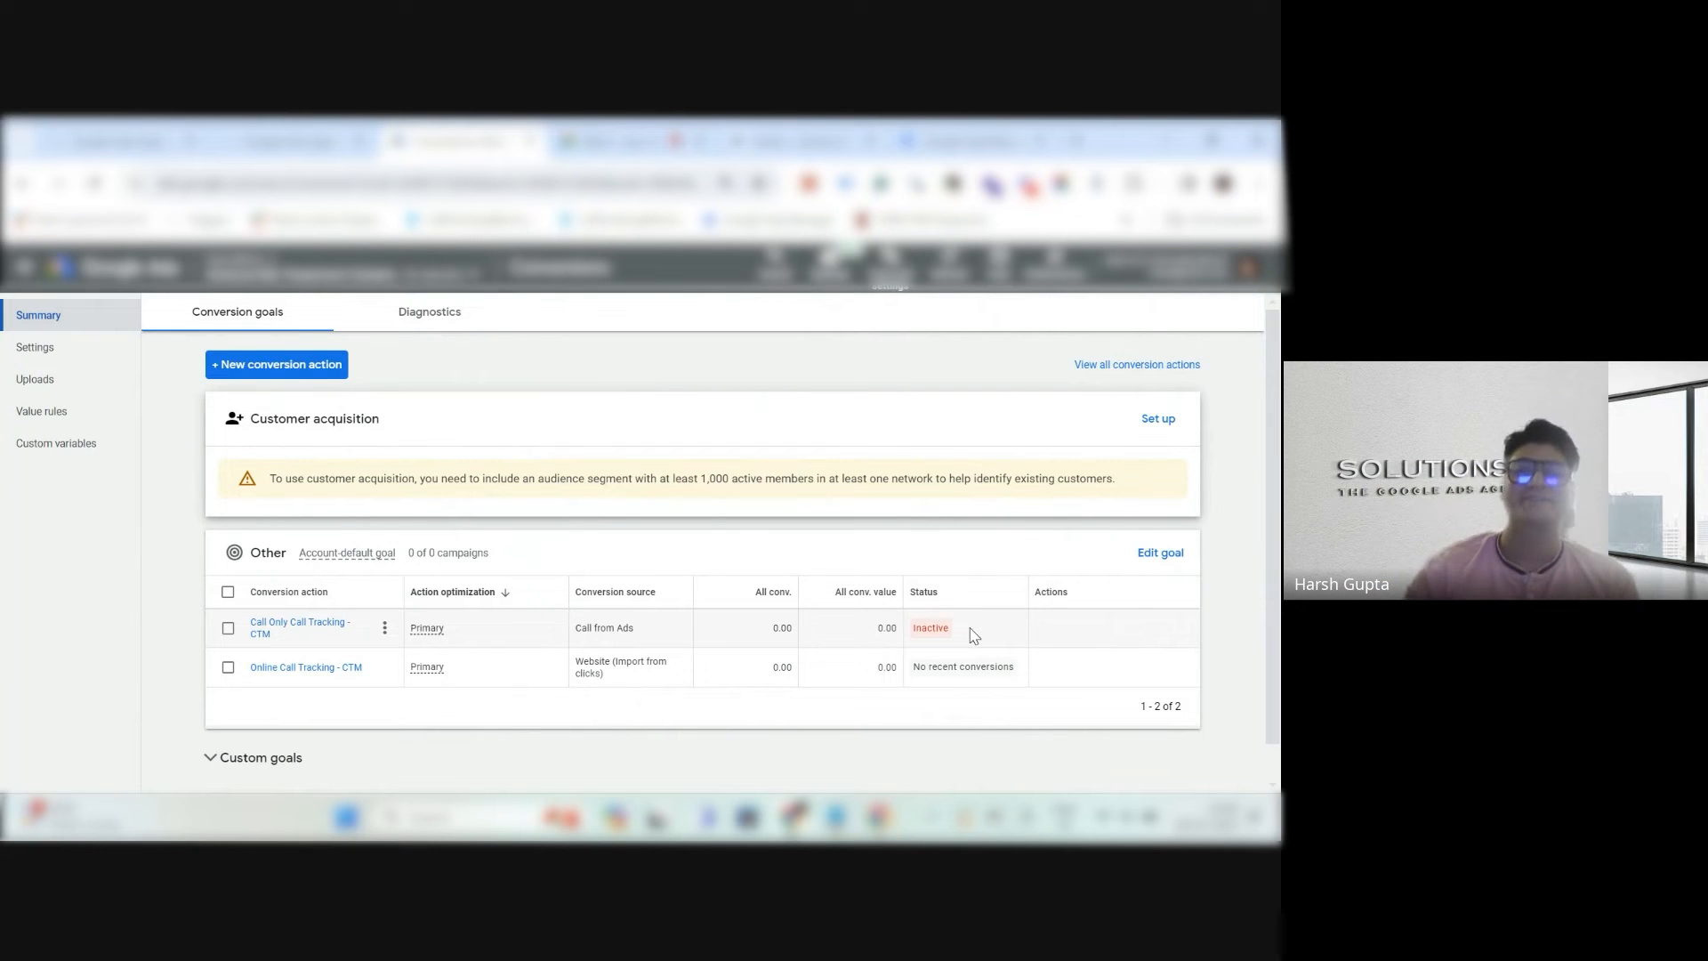
pyautogui.click(289, 141)
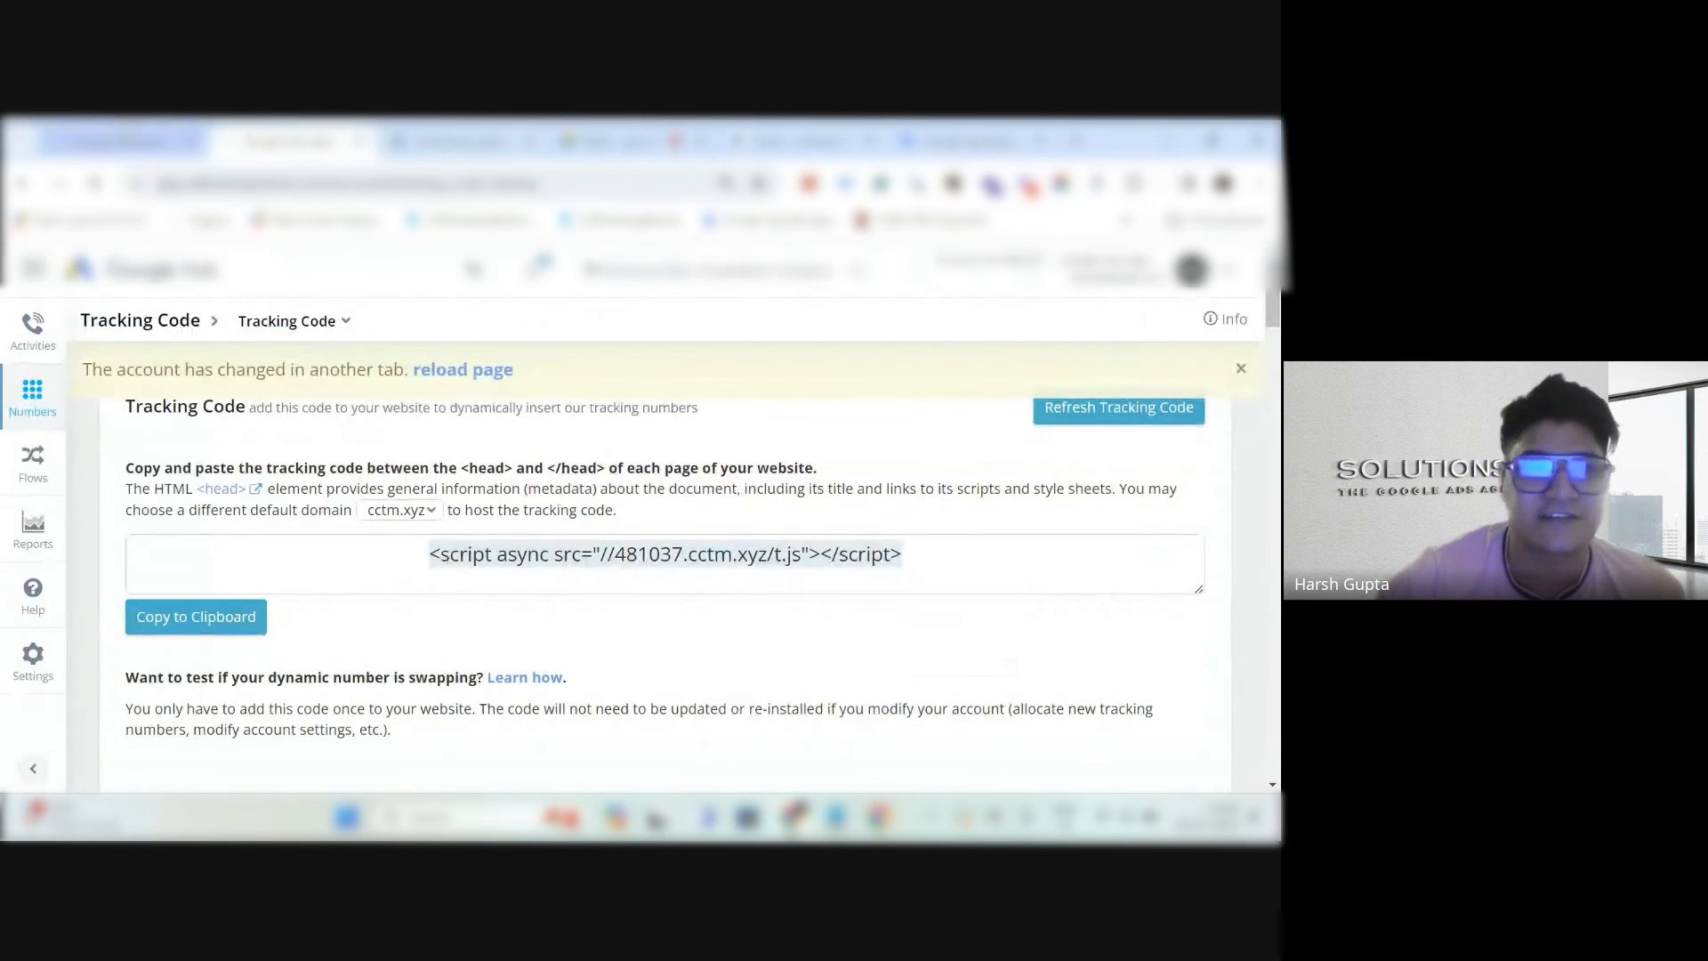
pyautogui.click(120, 141)
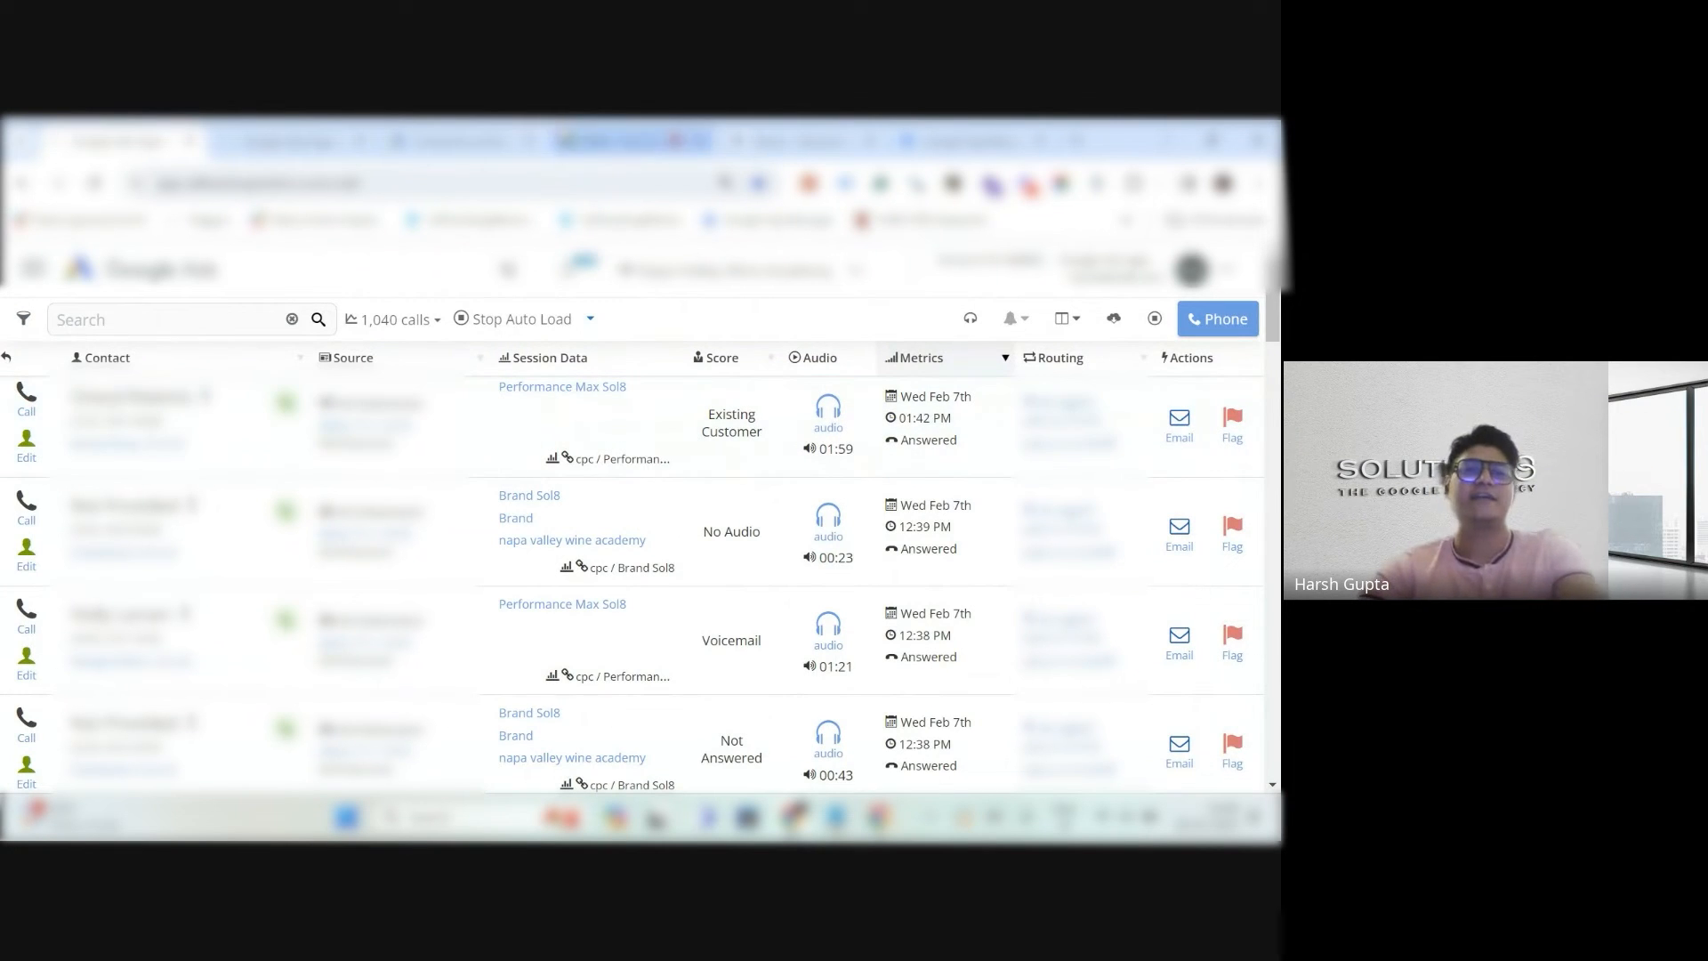
pyautogui.click(462, 141)
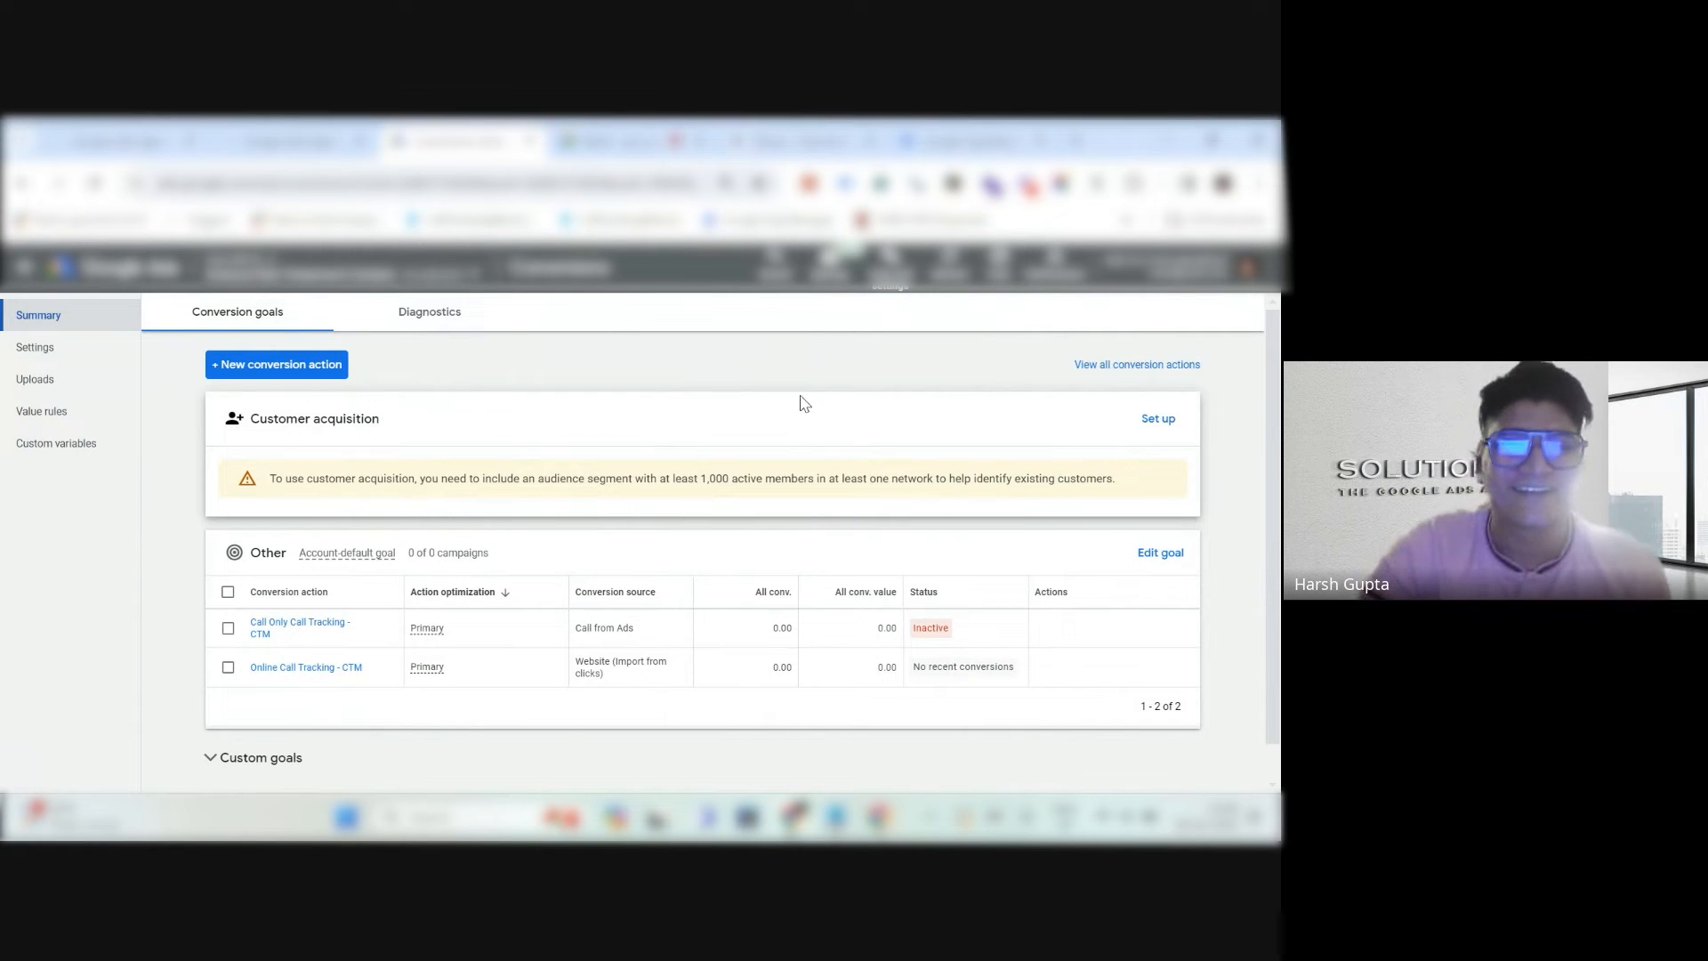
pyautogui.click(346, 134)
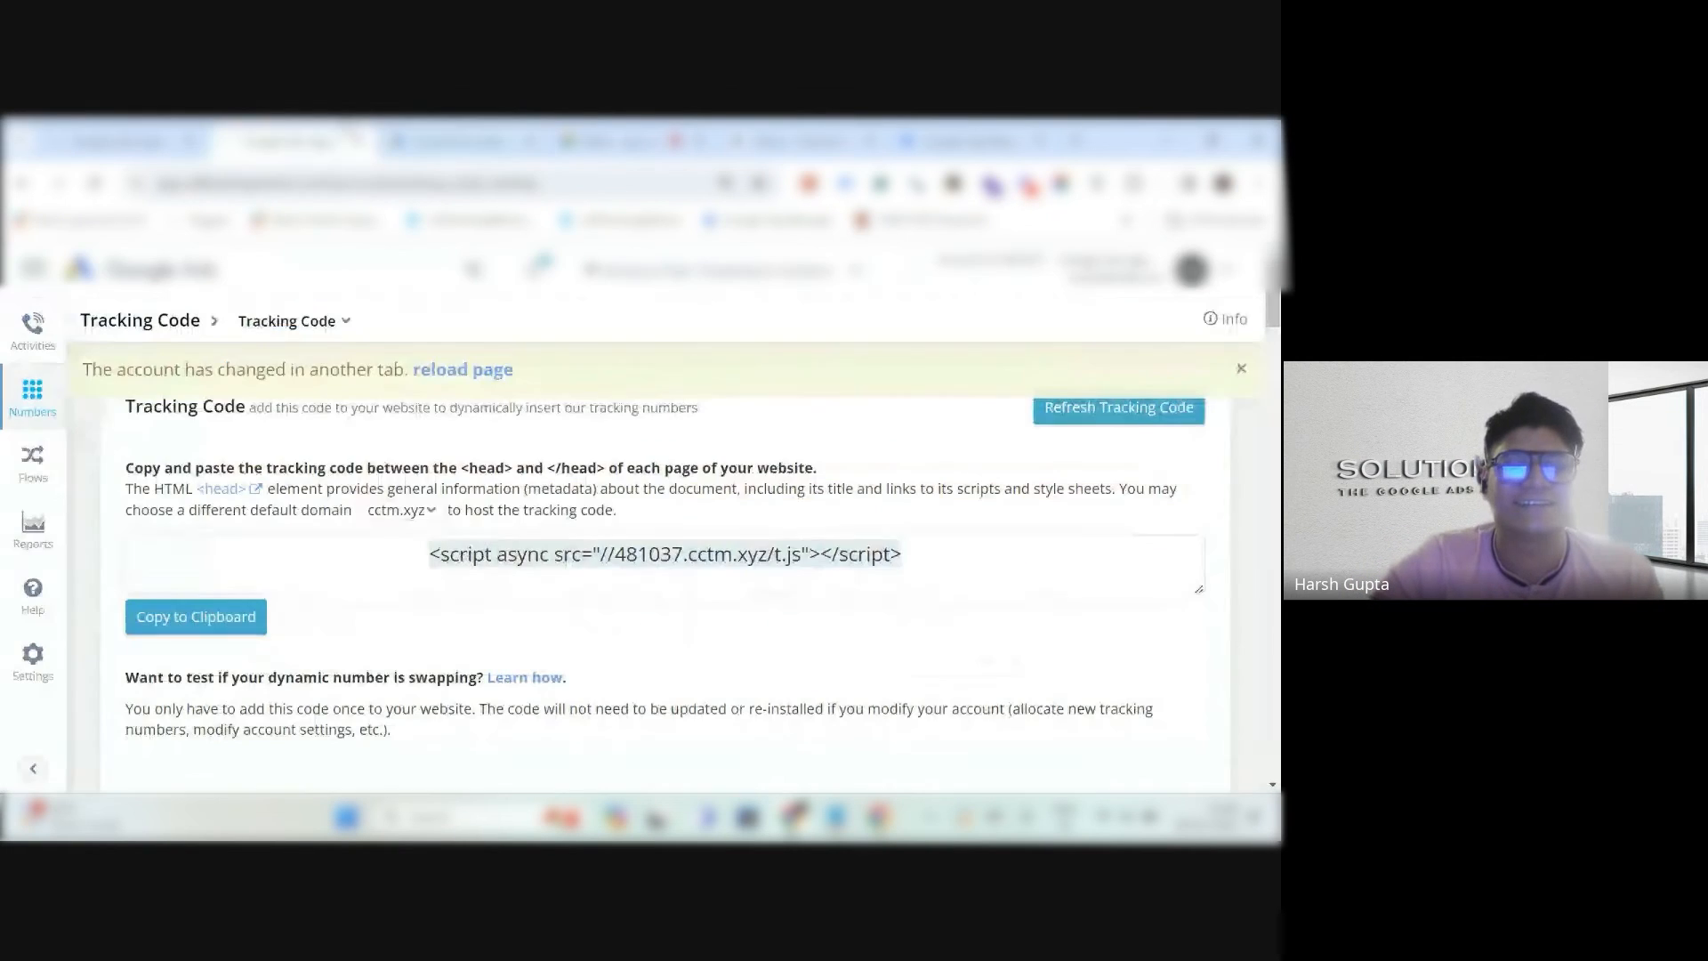
pyautogui.click(132, 131)
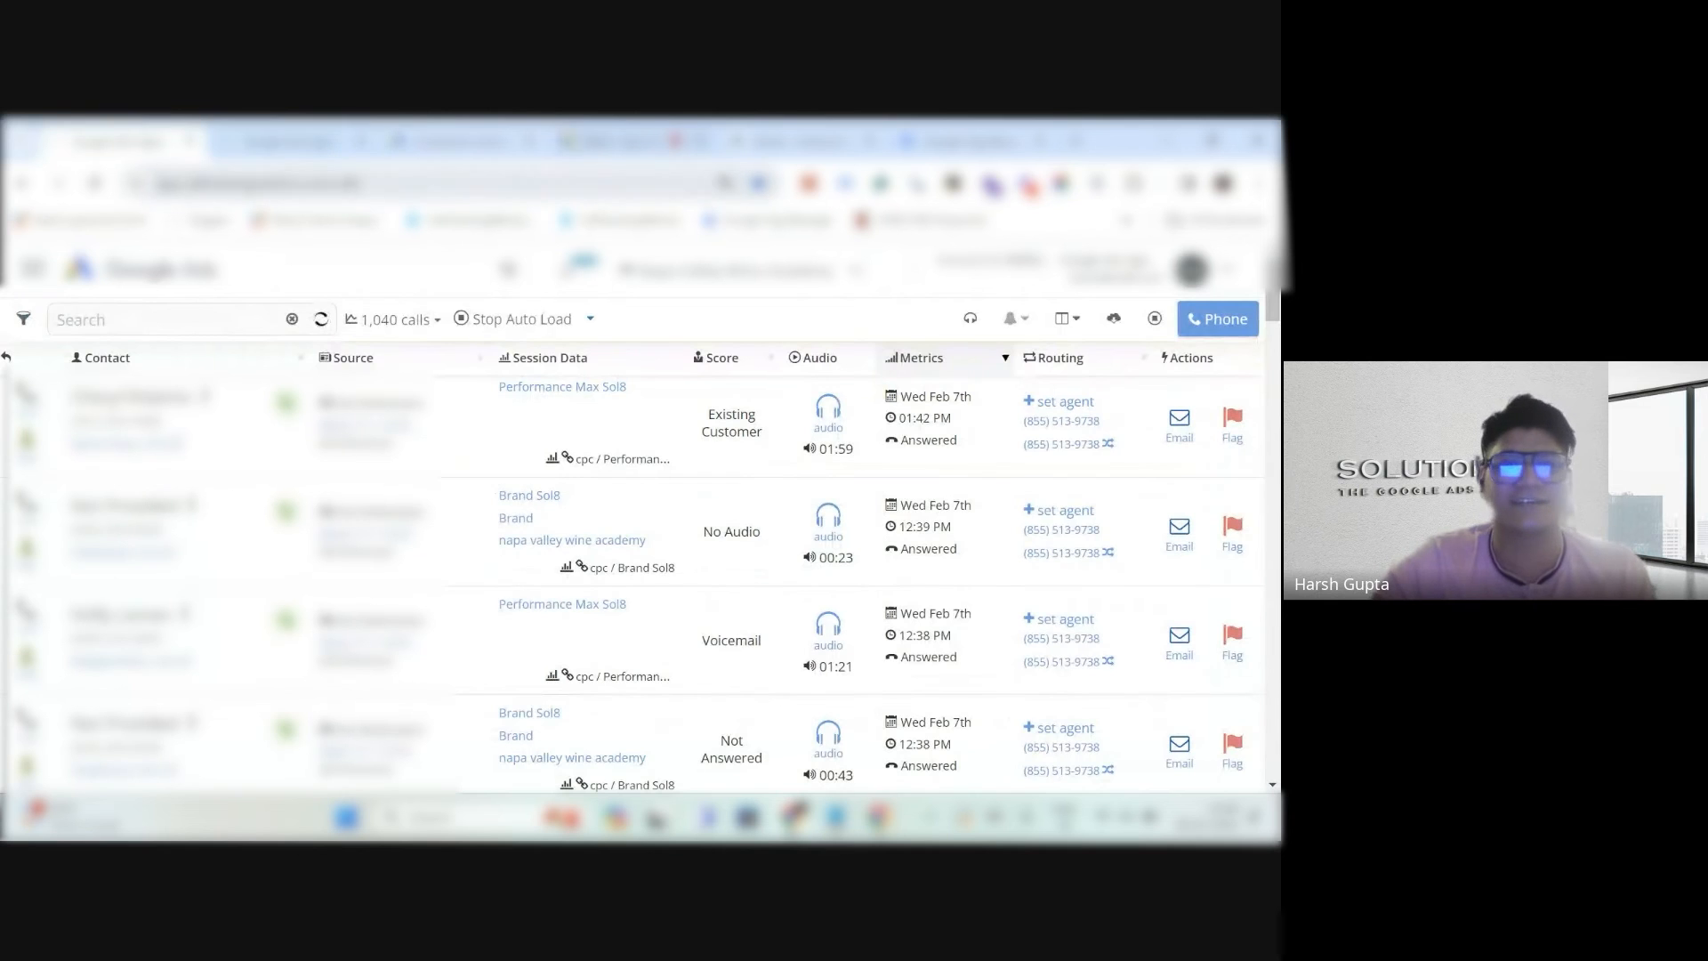
pyautogui.click(458, 141)
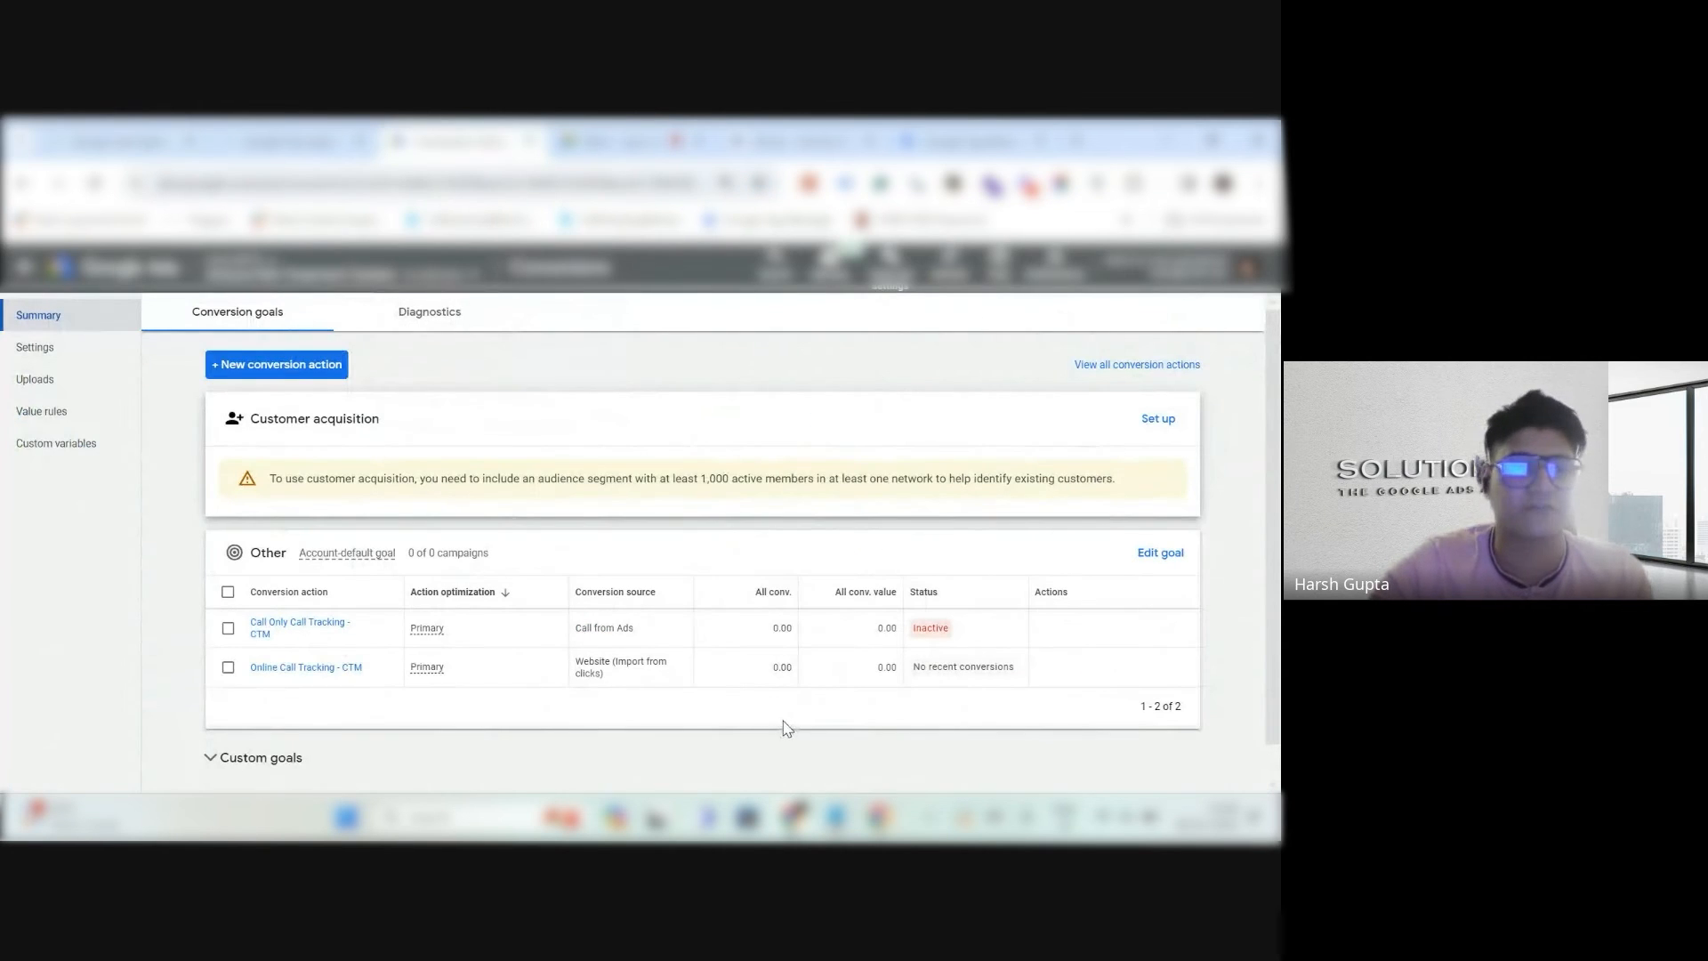
# Return to CallTrackingMetrics and change to the weight loss client's account to view its scored calls.
pyautogui.click(116, 141)
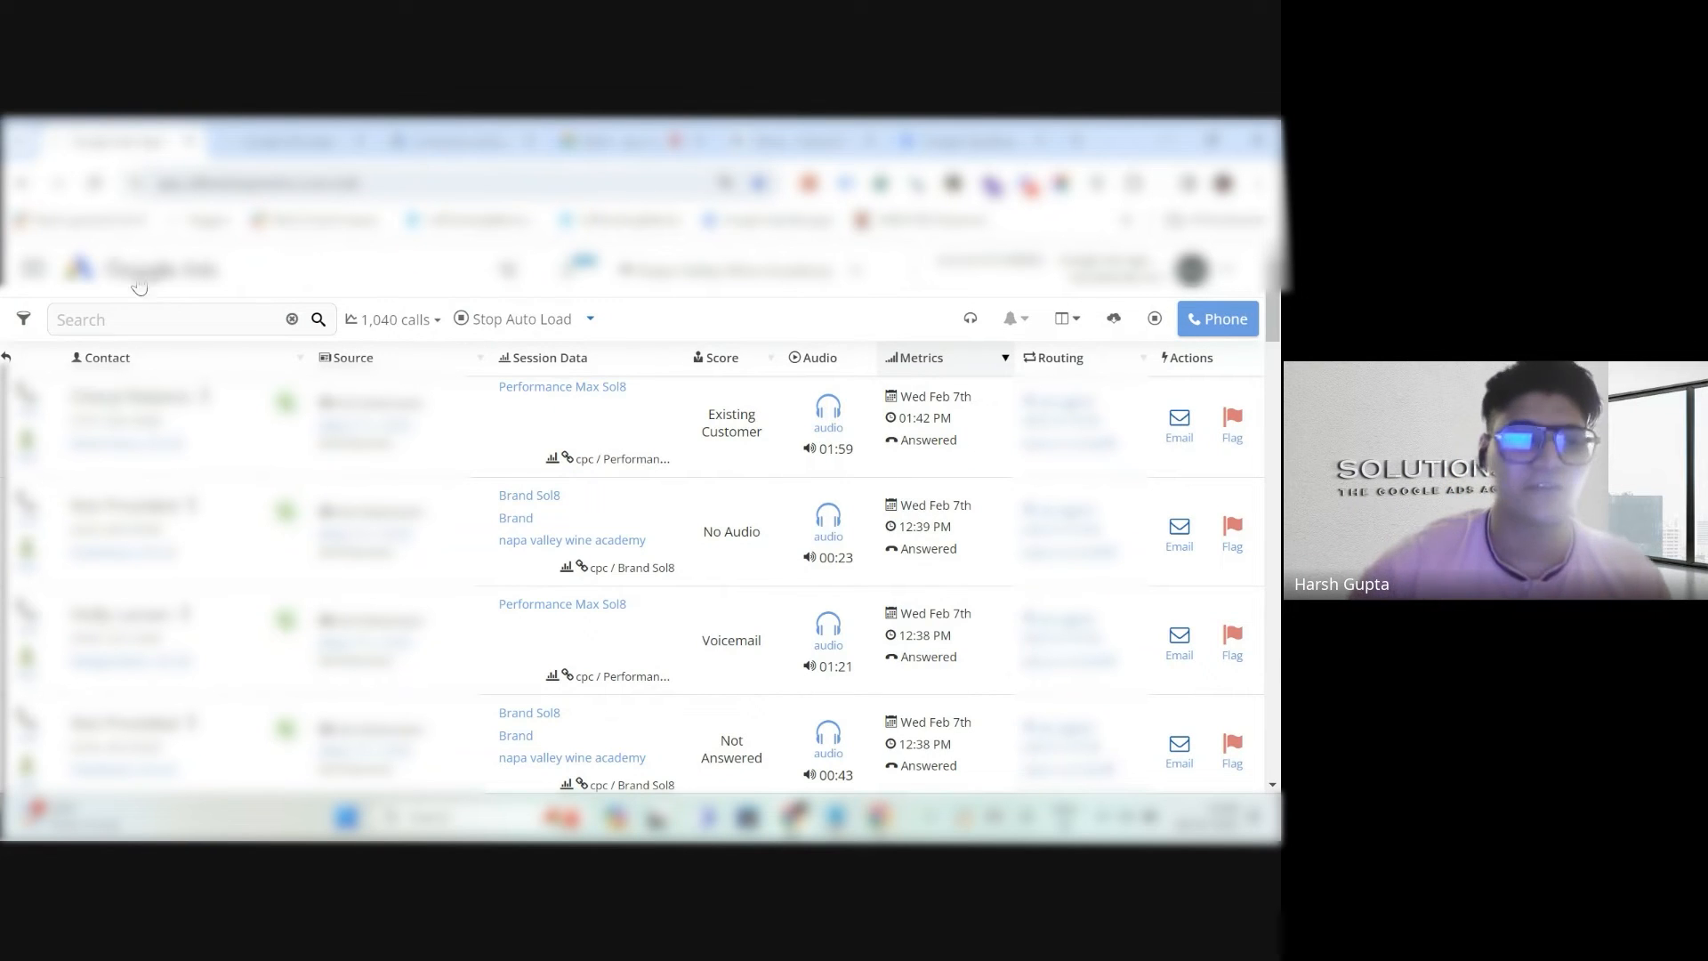
pyautogui.click(32, 276)
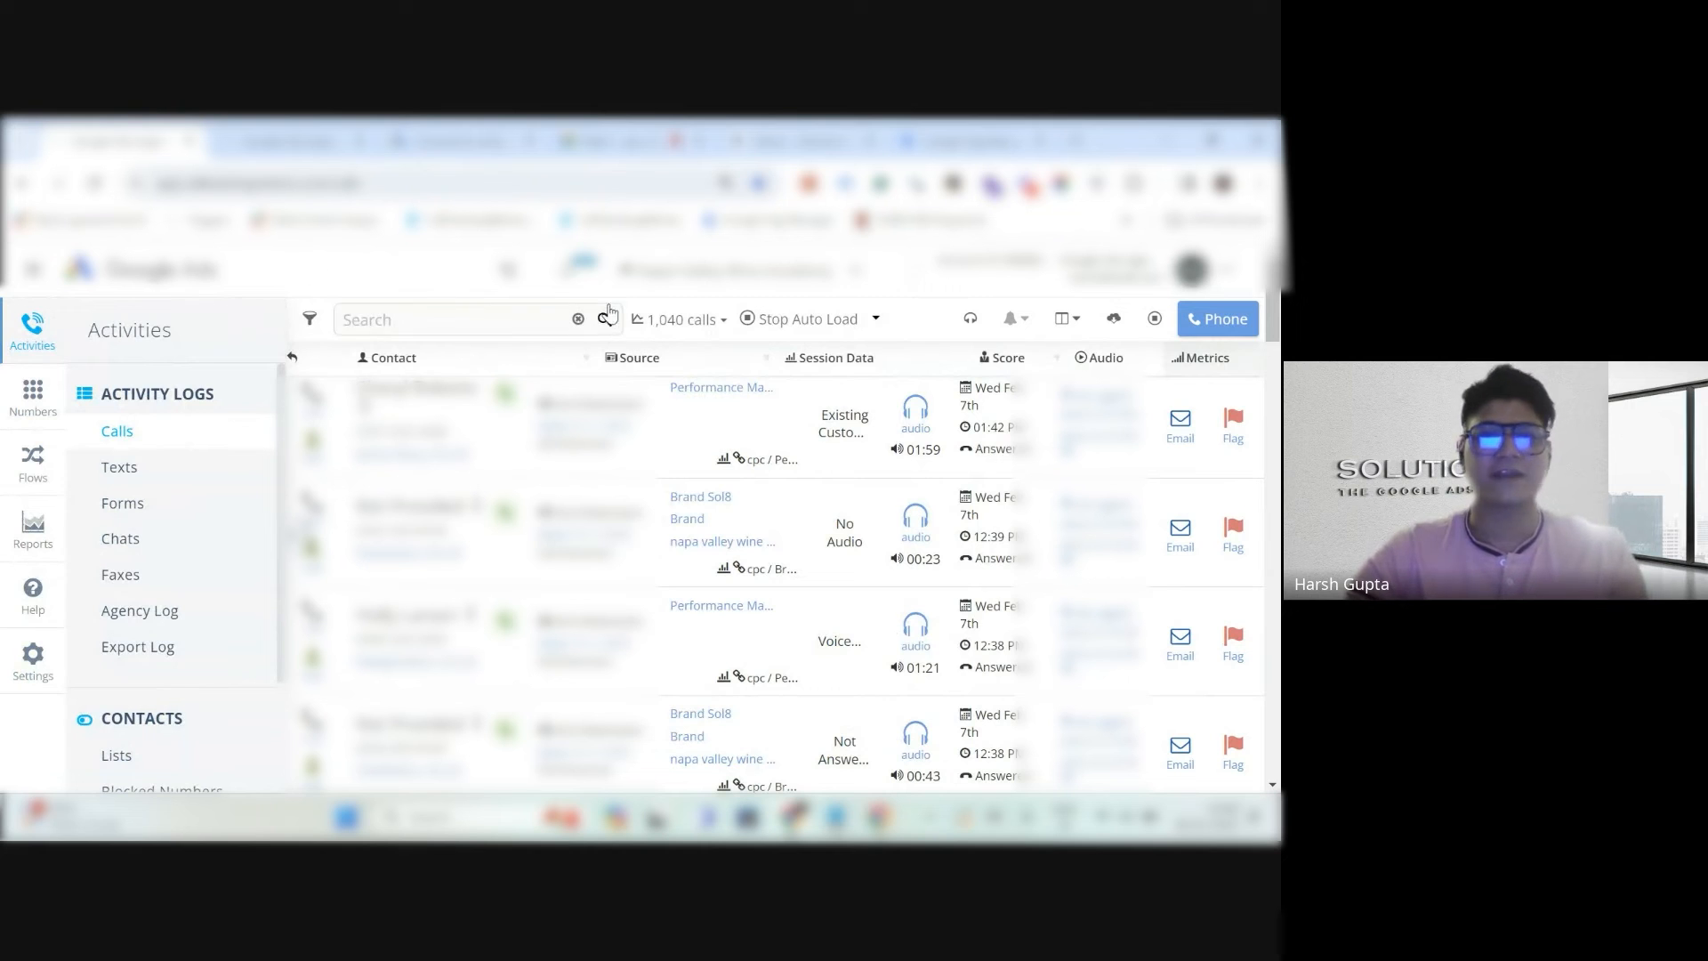
pyautogui.click(28, 278)
pyautogui.click(692, 286)
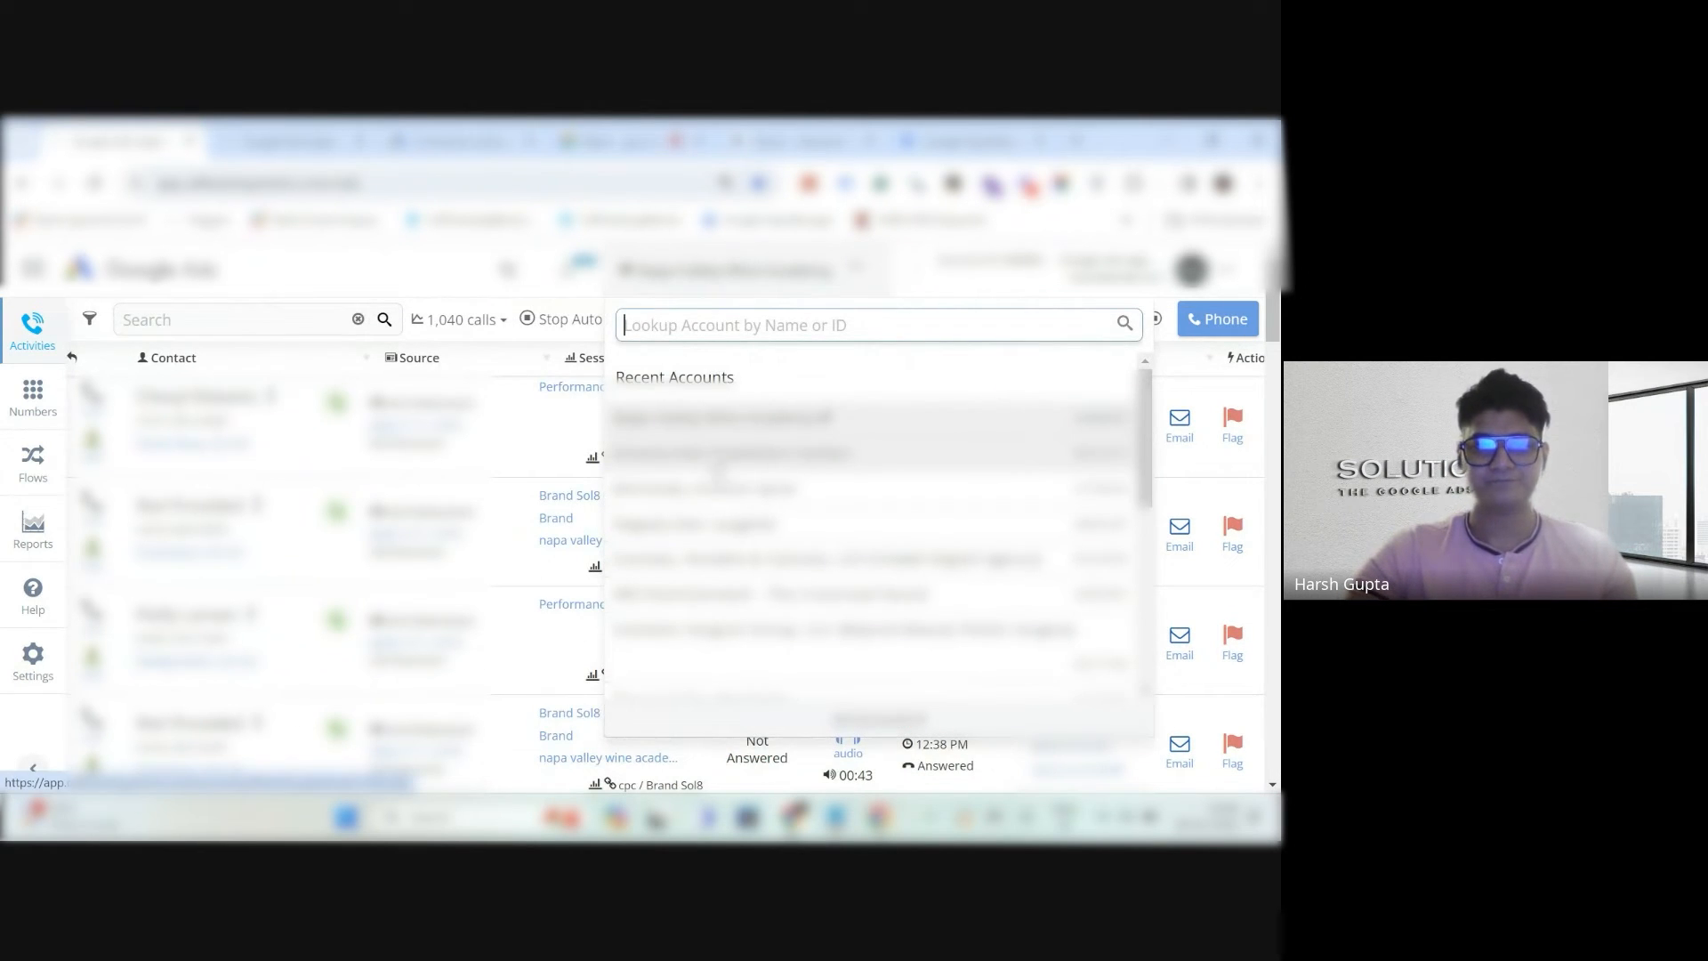
pyautogui.scroll(-5, 718, 471)
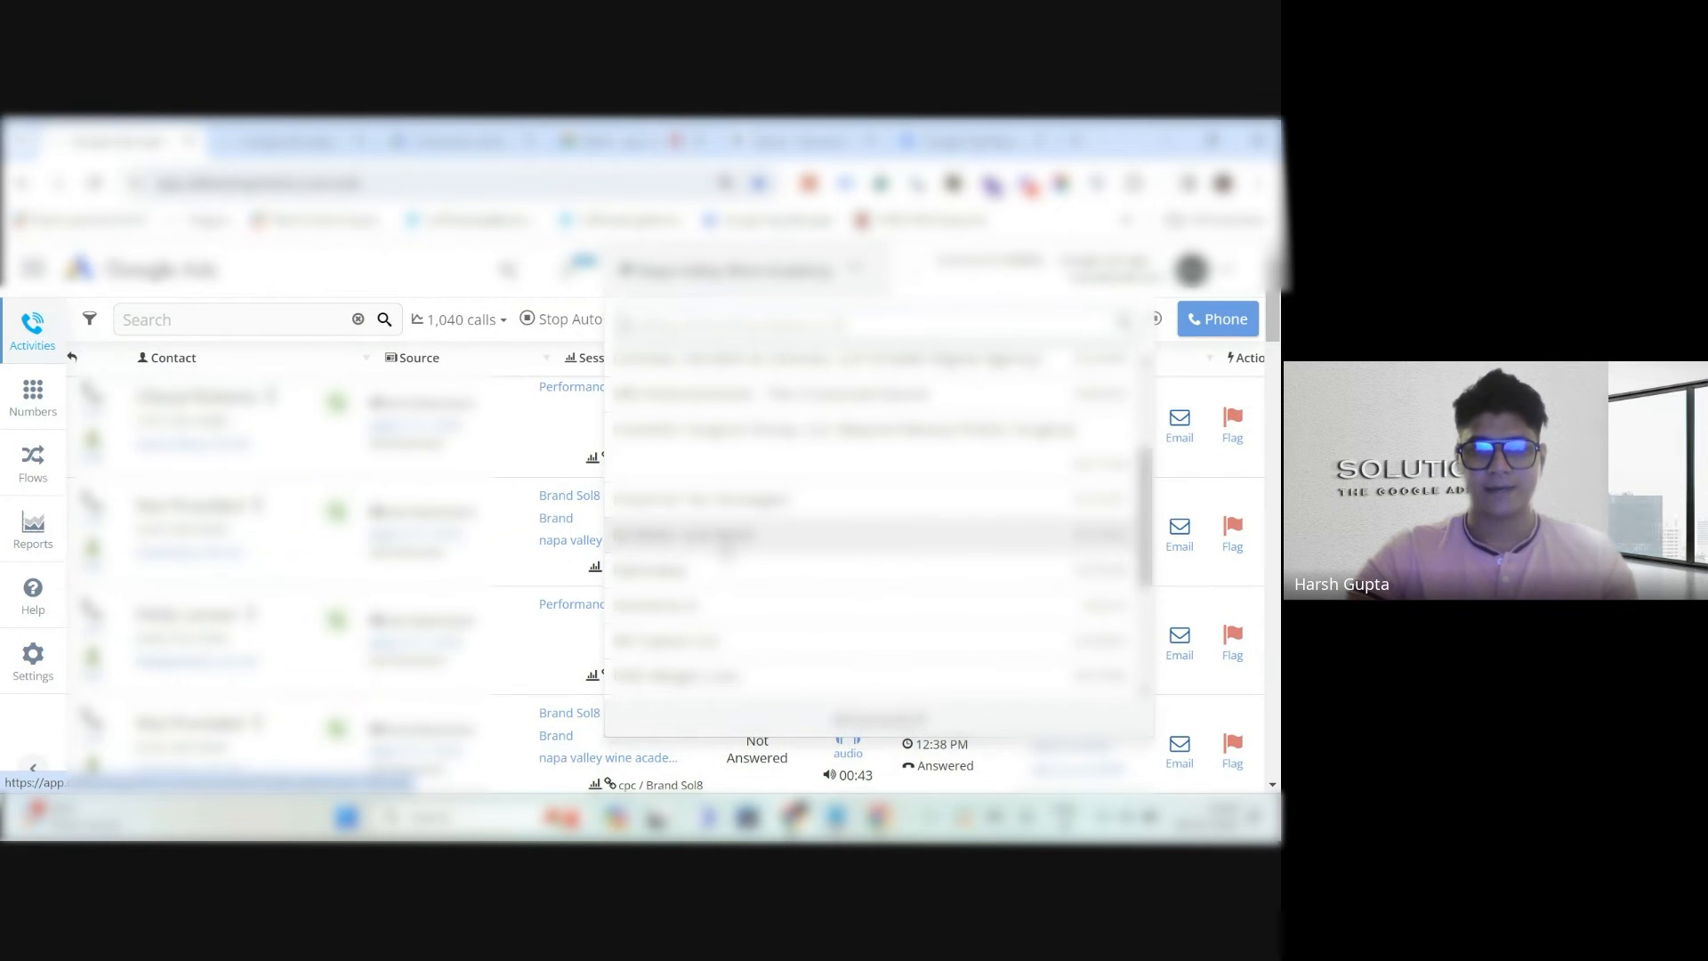
pyautogui.scroll(-3, 728, 551)
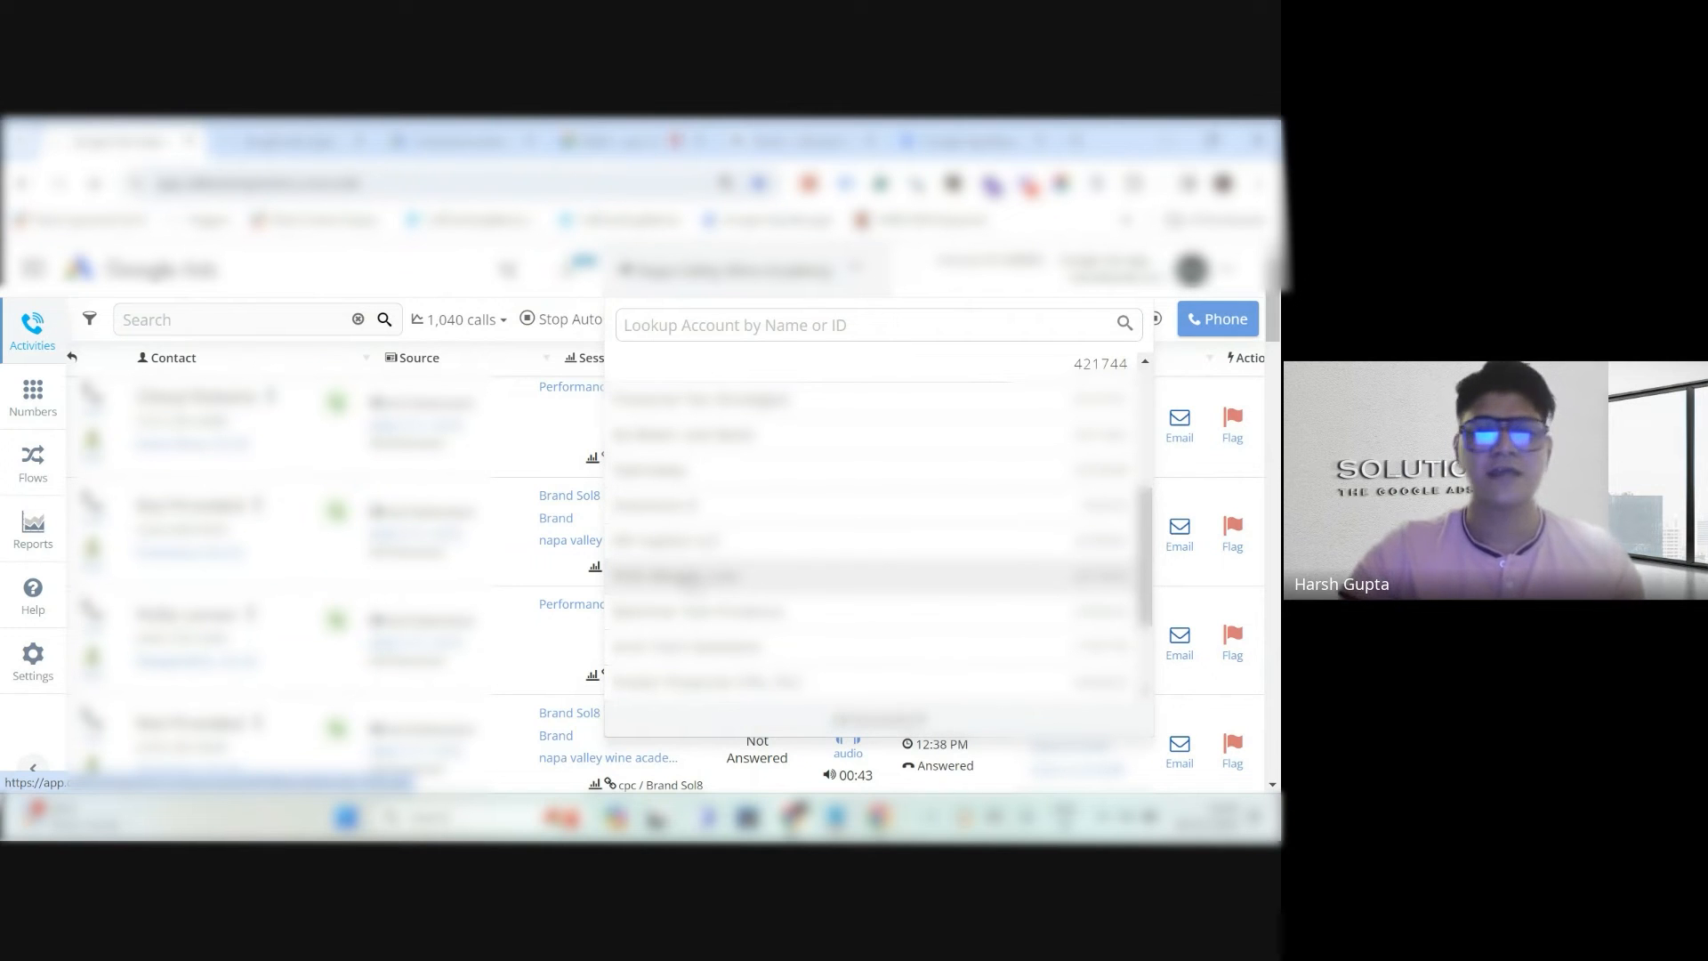
pyautogui.click(698, 580)
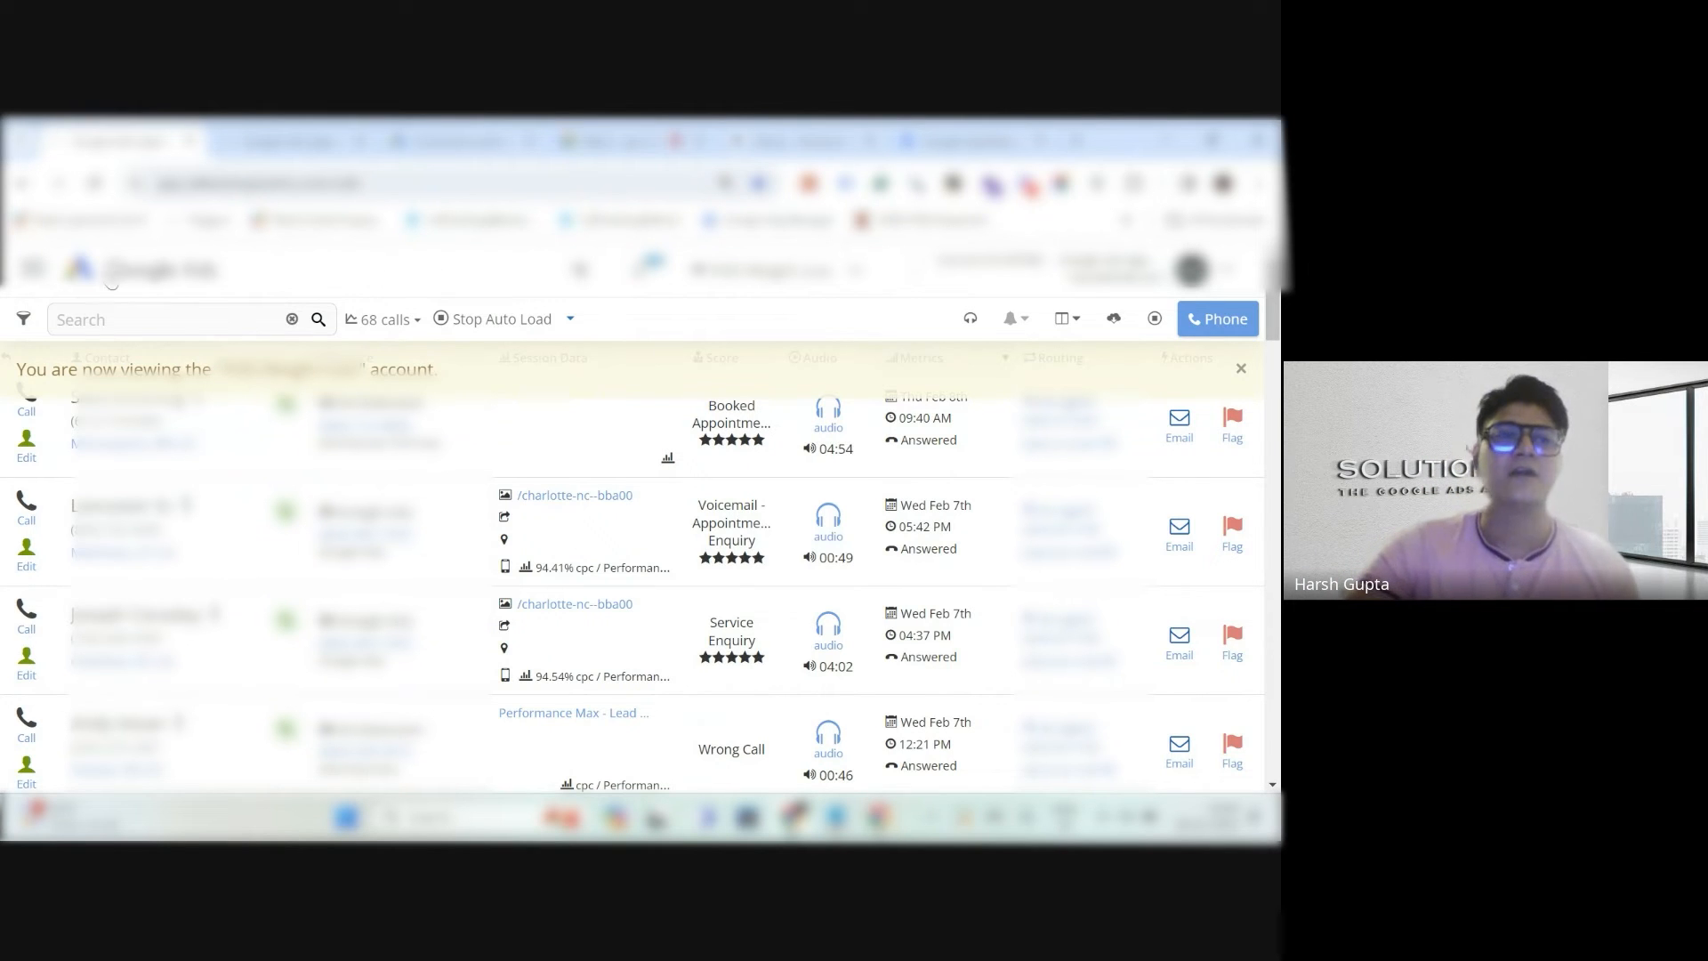
# Open the automation triggers of the weight loss client's account.
pyautogui.click(32, 270)
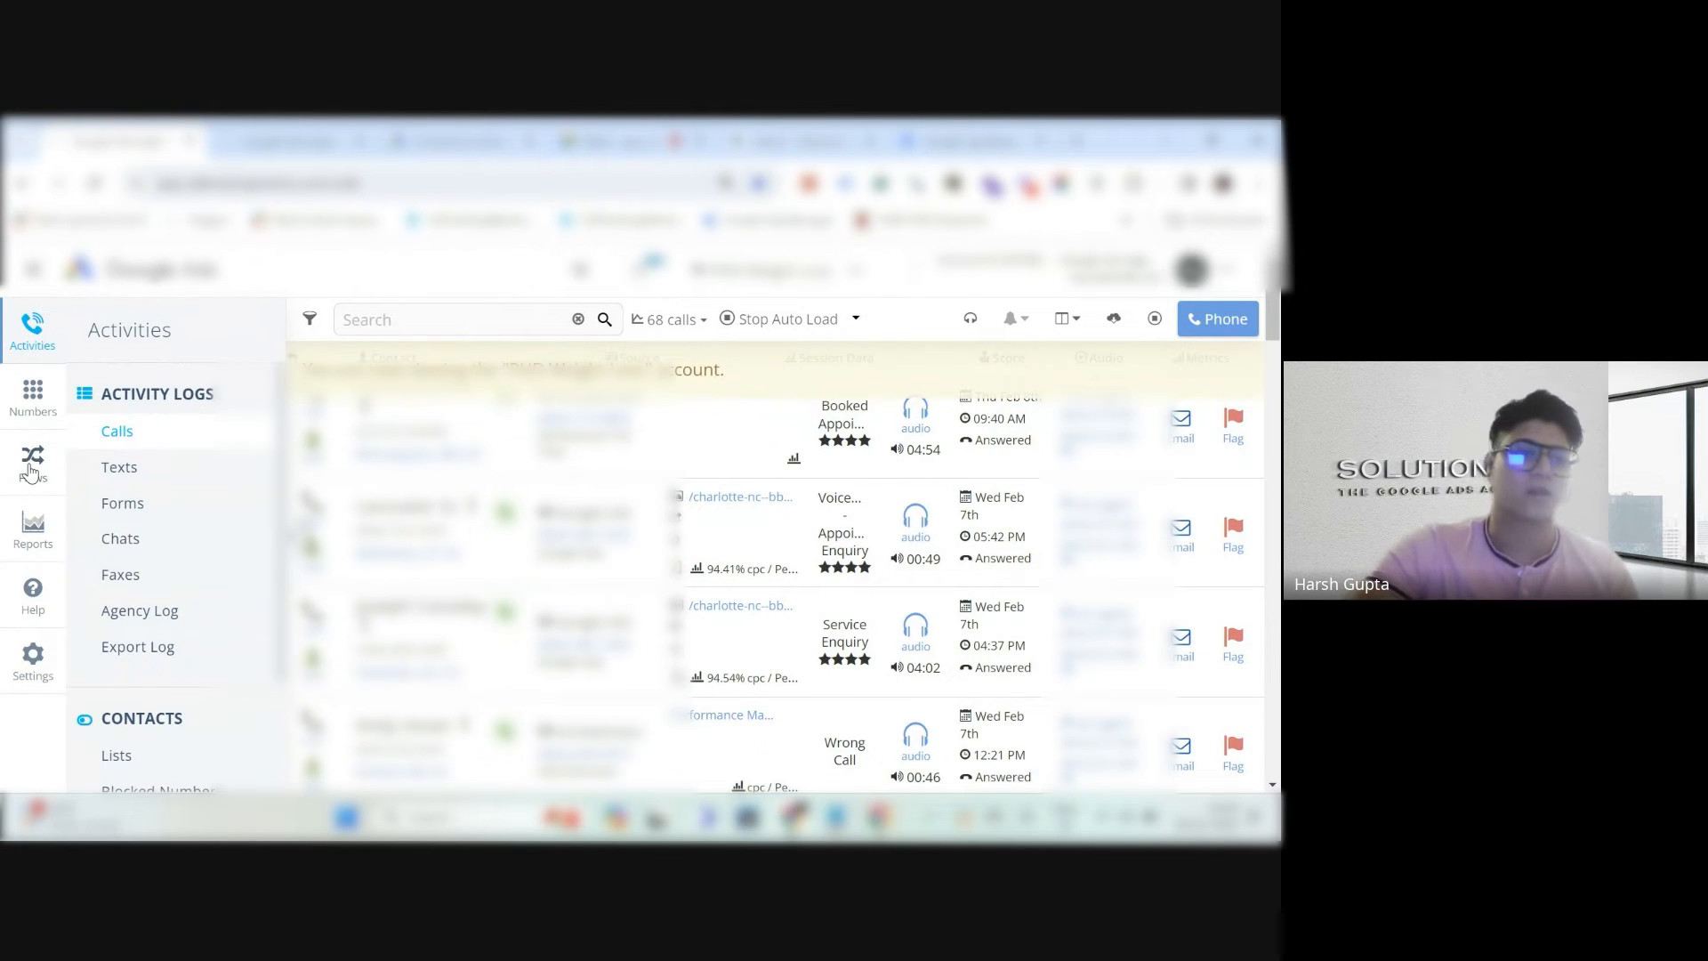
pyautogui.click(31, 462)
pyautogui.scroll(-2, 141, 574)
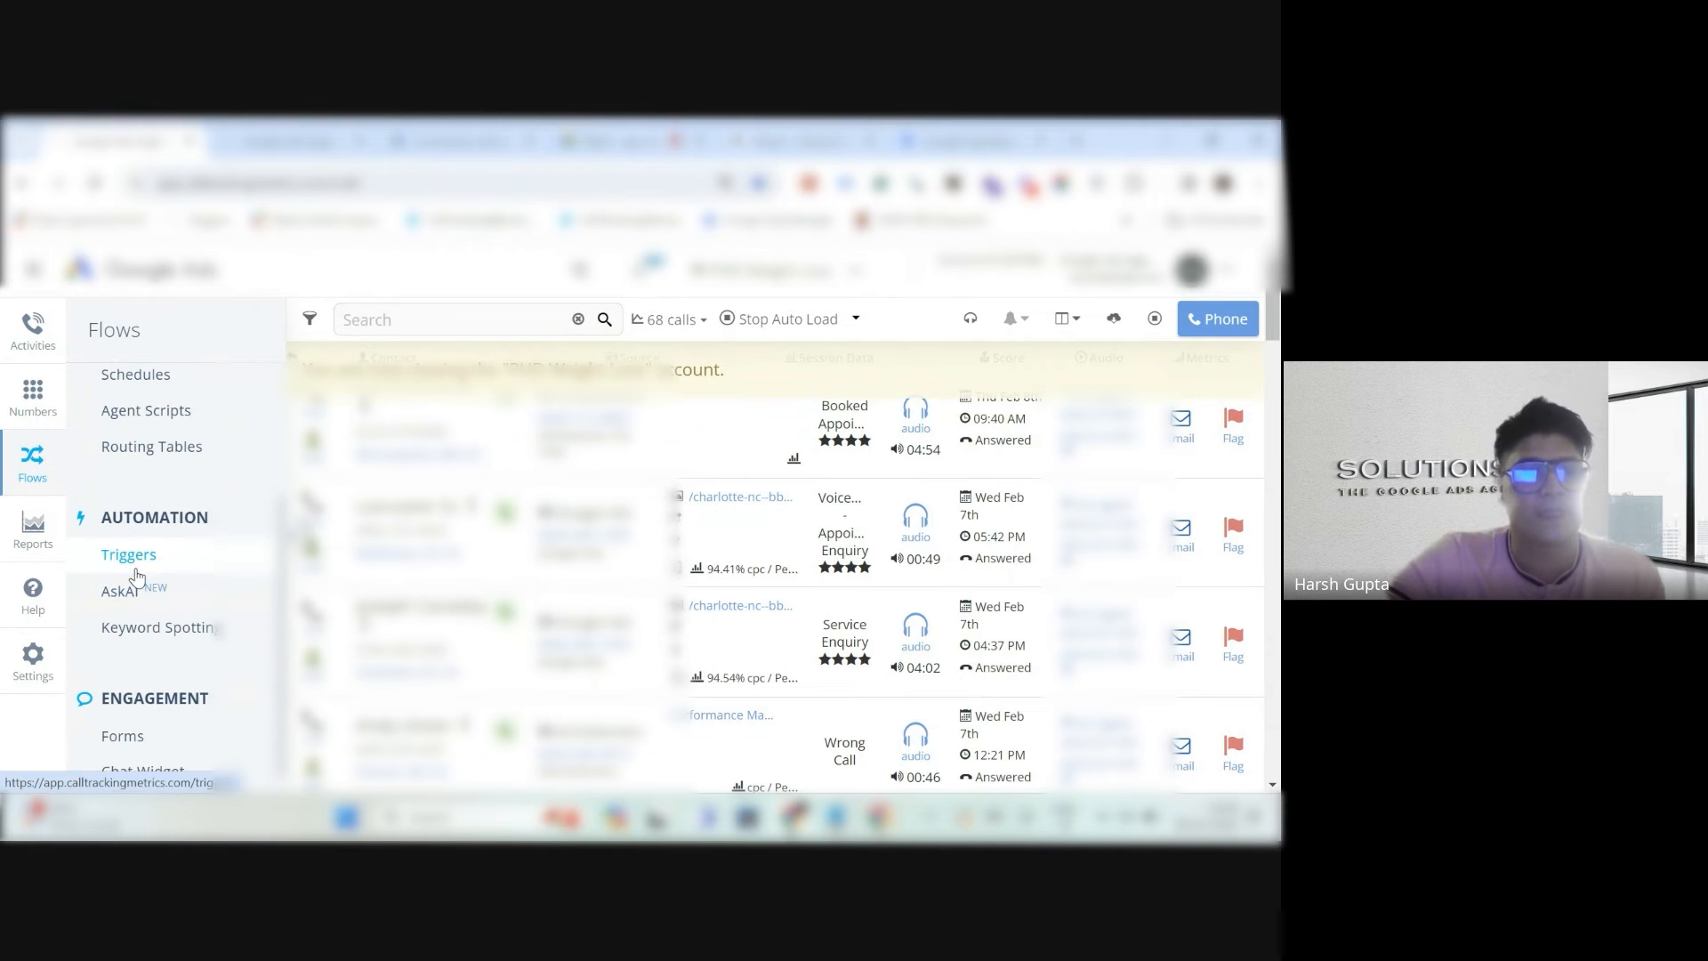
pyautogui.click(138, 568)
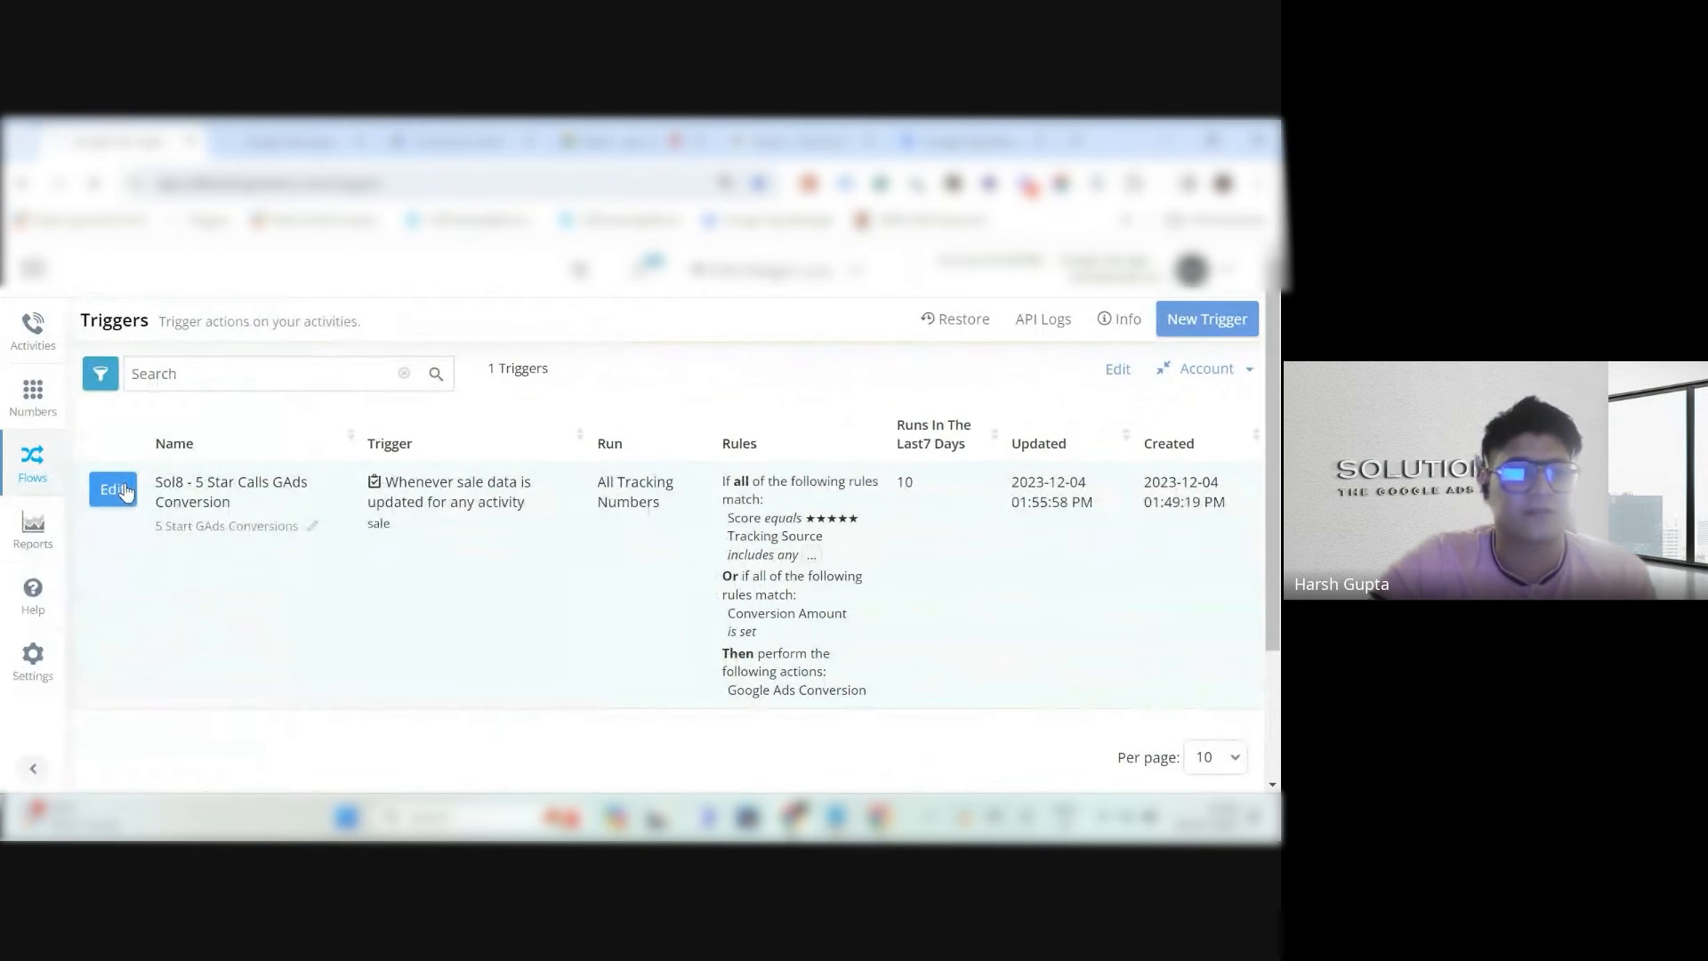
# Open the "Sol8 - 5 Star Calls GAds Conversion" trigger for editing and examine its general settings and workflow rules.
pyautogui.click(123, 489)
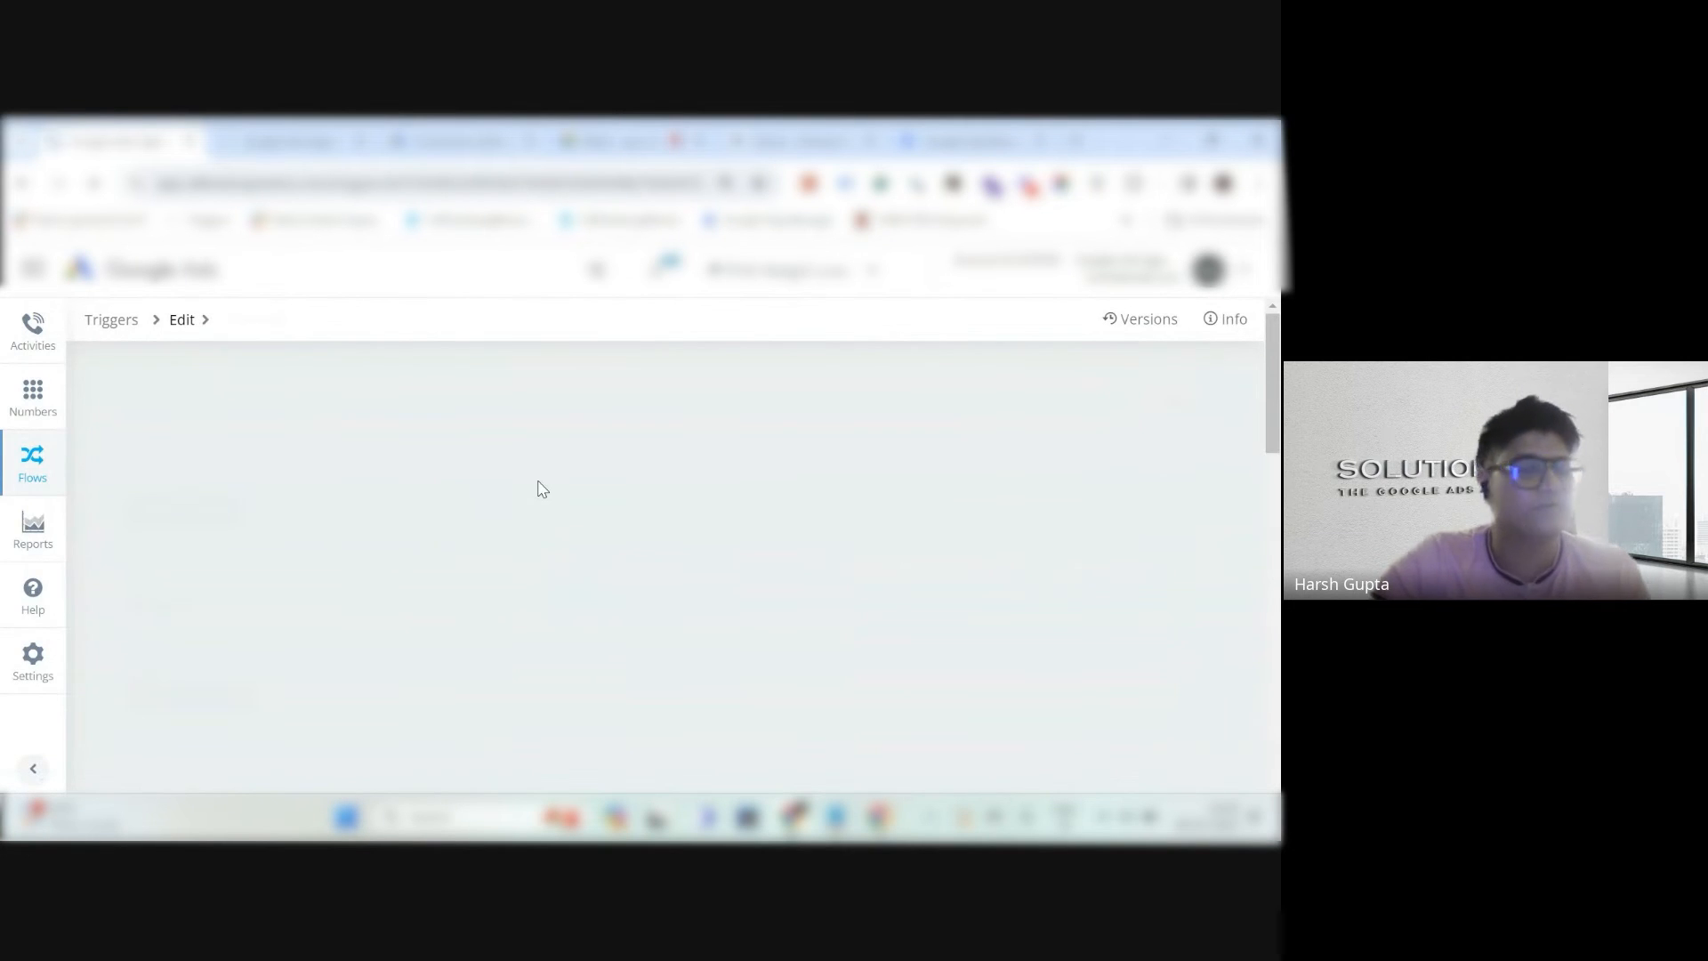
pyautogui.scroll(-7, 686, 502)
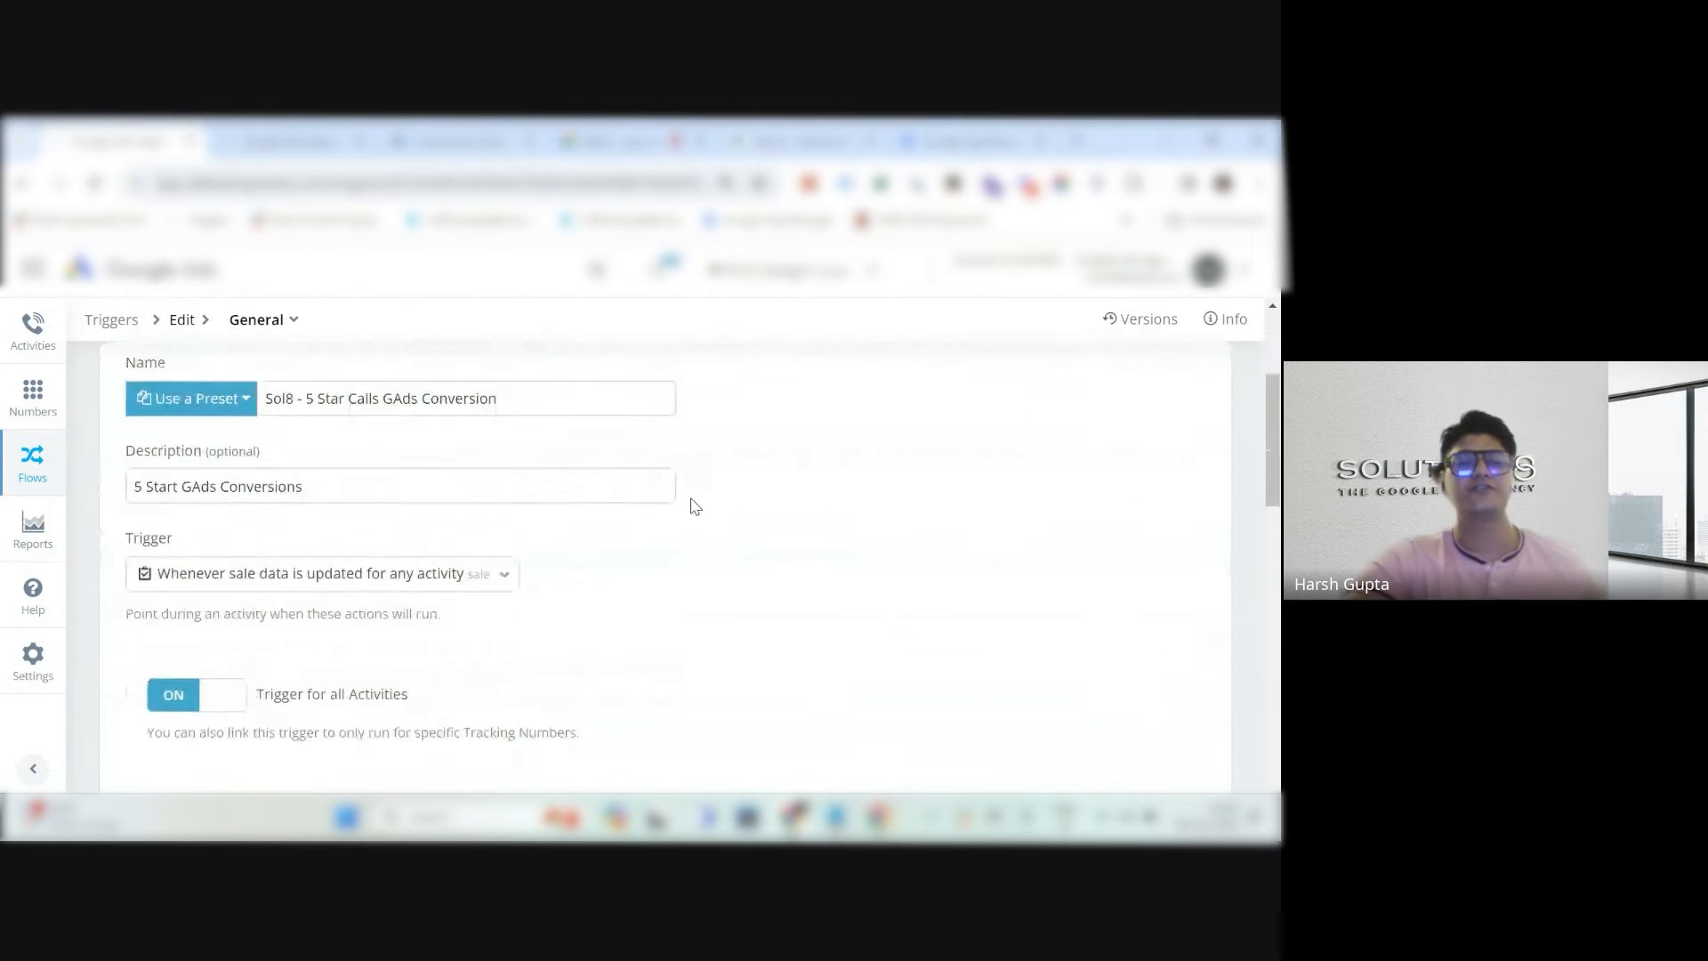
pyautogui.scroll(-2, 730, 484)
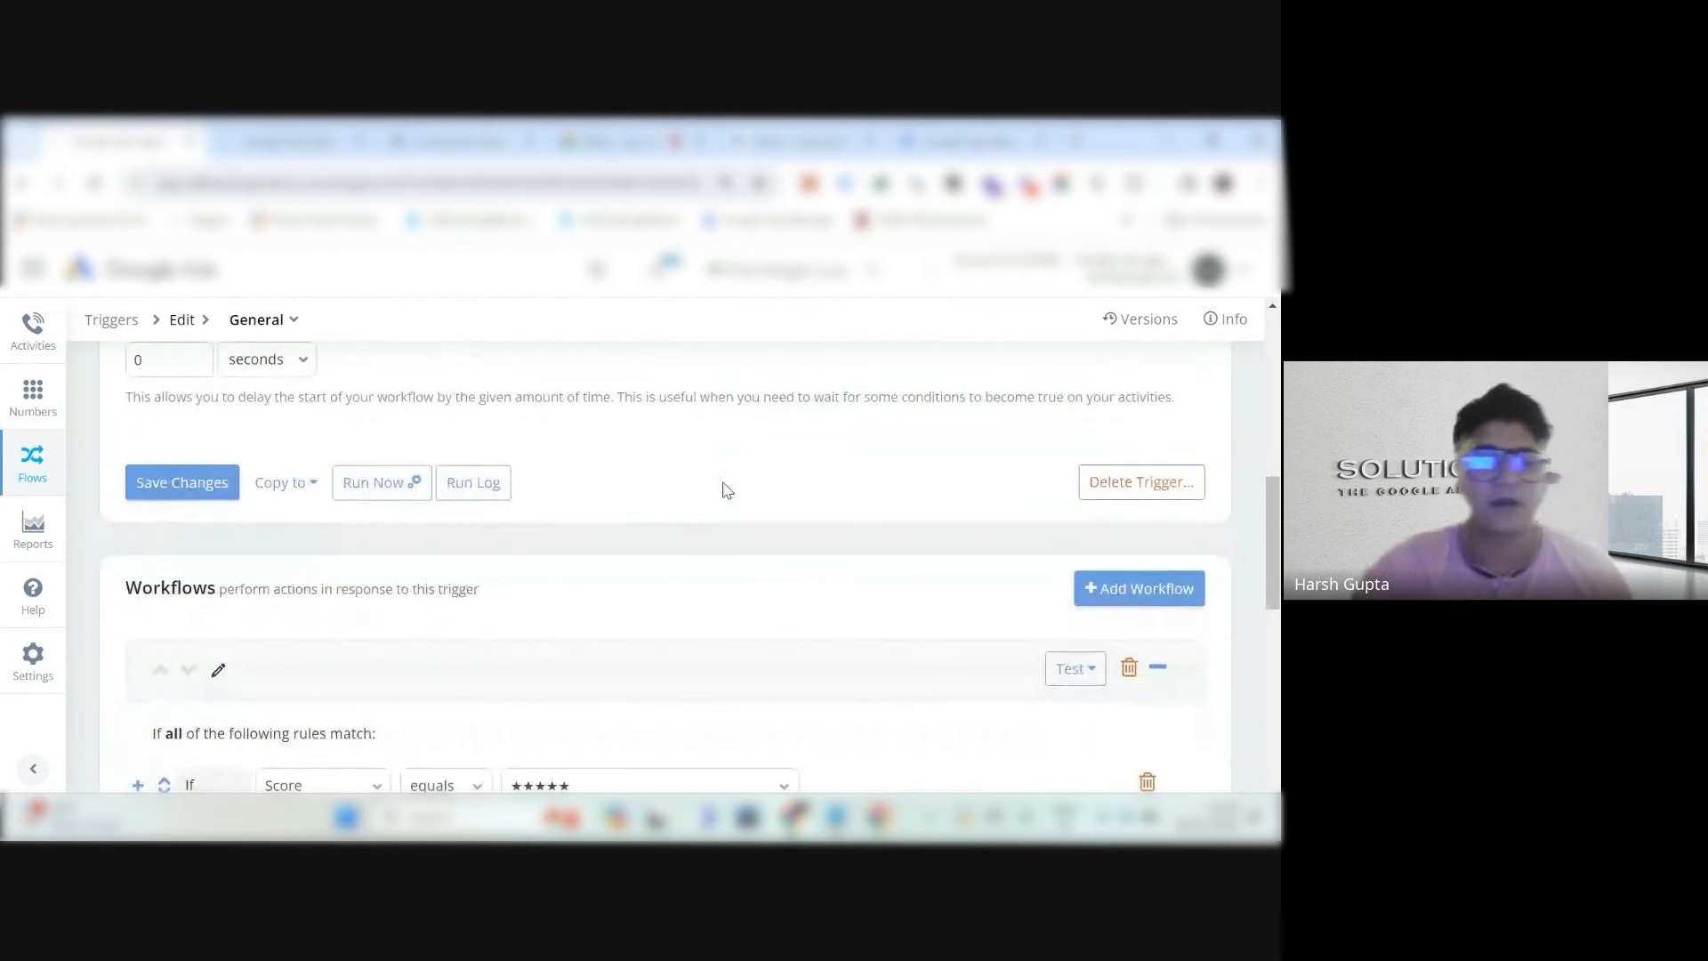
pyautogui.scroll(-2, 728, 485)
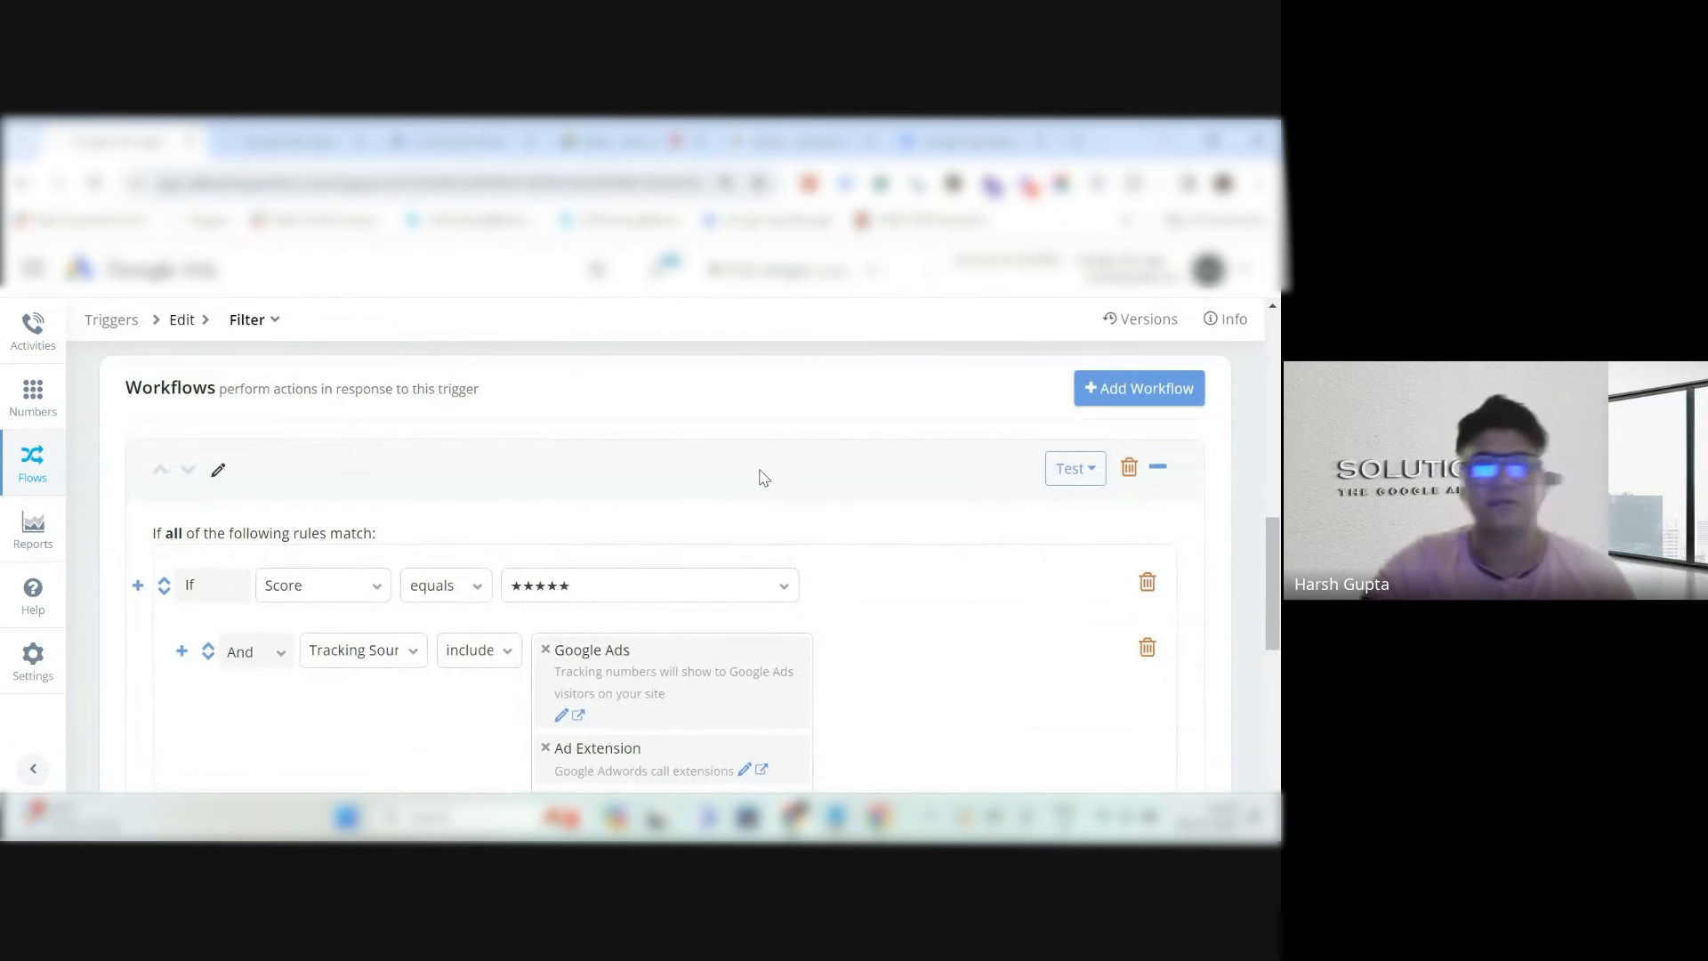
pyautogui.scroll(-2, 917, 505)
pyautogui.scroll(3, 930, 502)
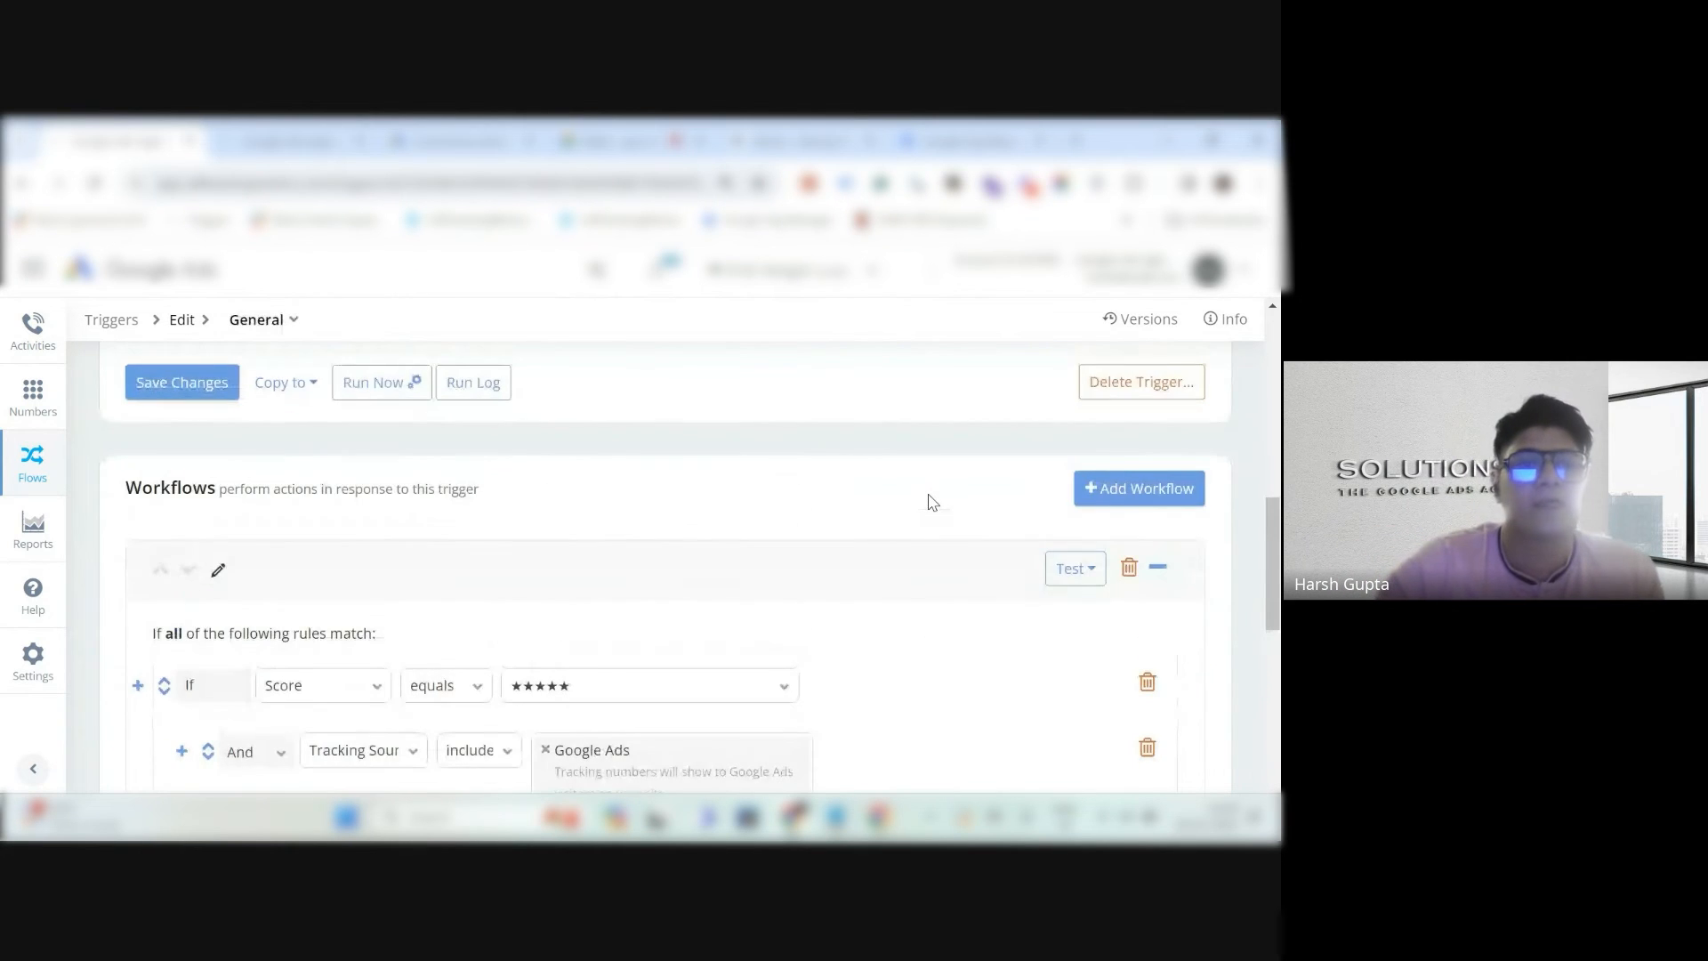
pyautogui.scroll(-1, 928, 500)
pyautogui.scroll(3, 927, 500)
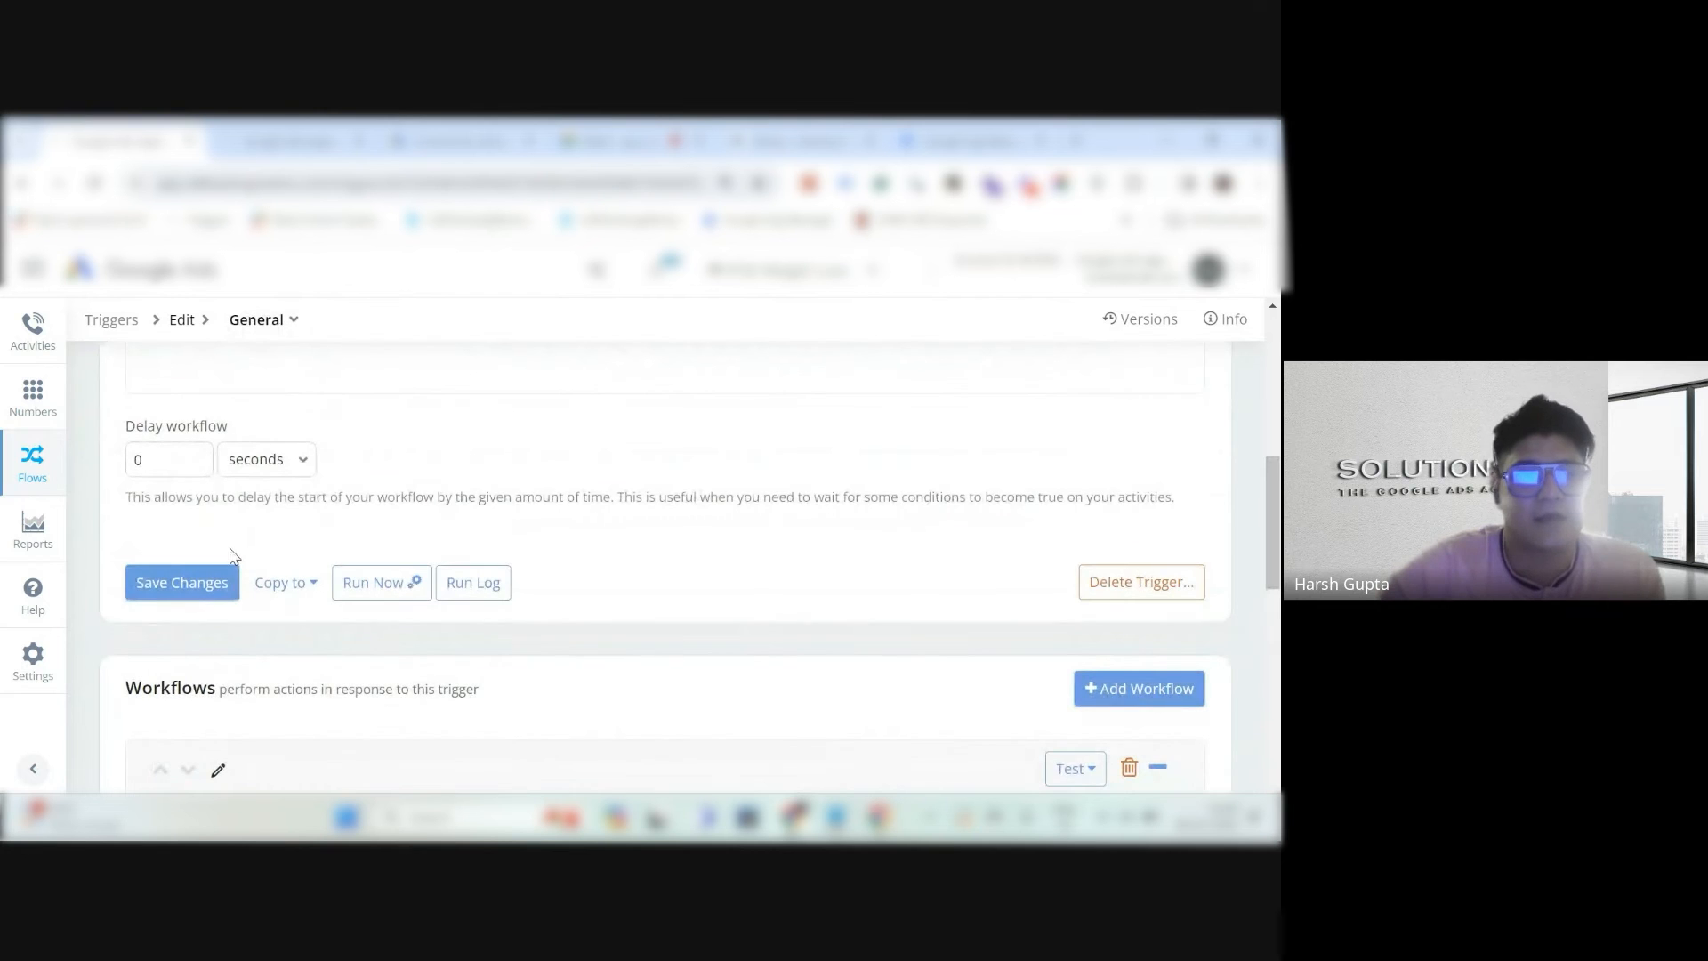
pyautogui.scroll(-4, 906, 495)
pyautogui.scroll(6, 904, 490)
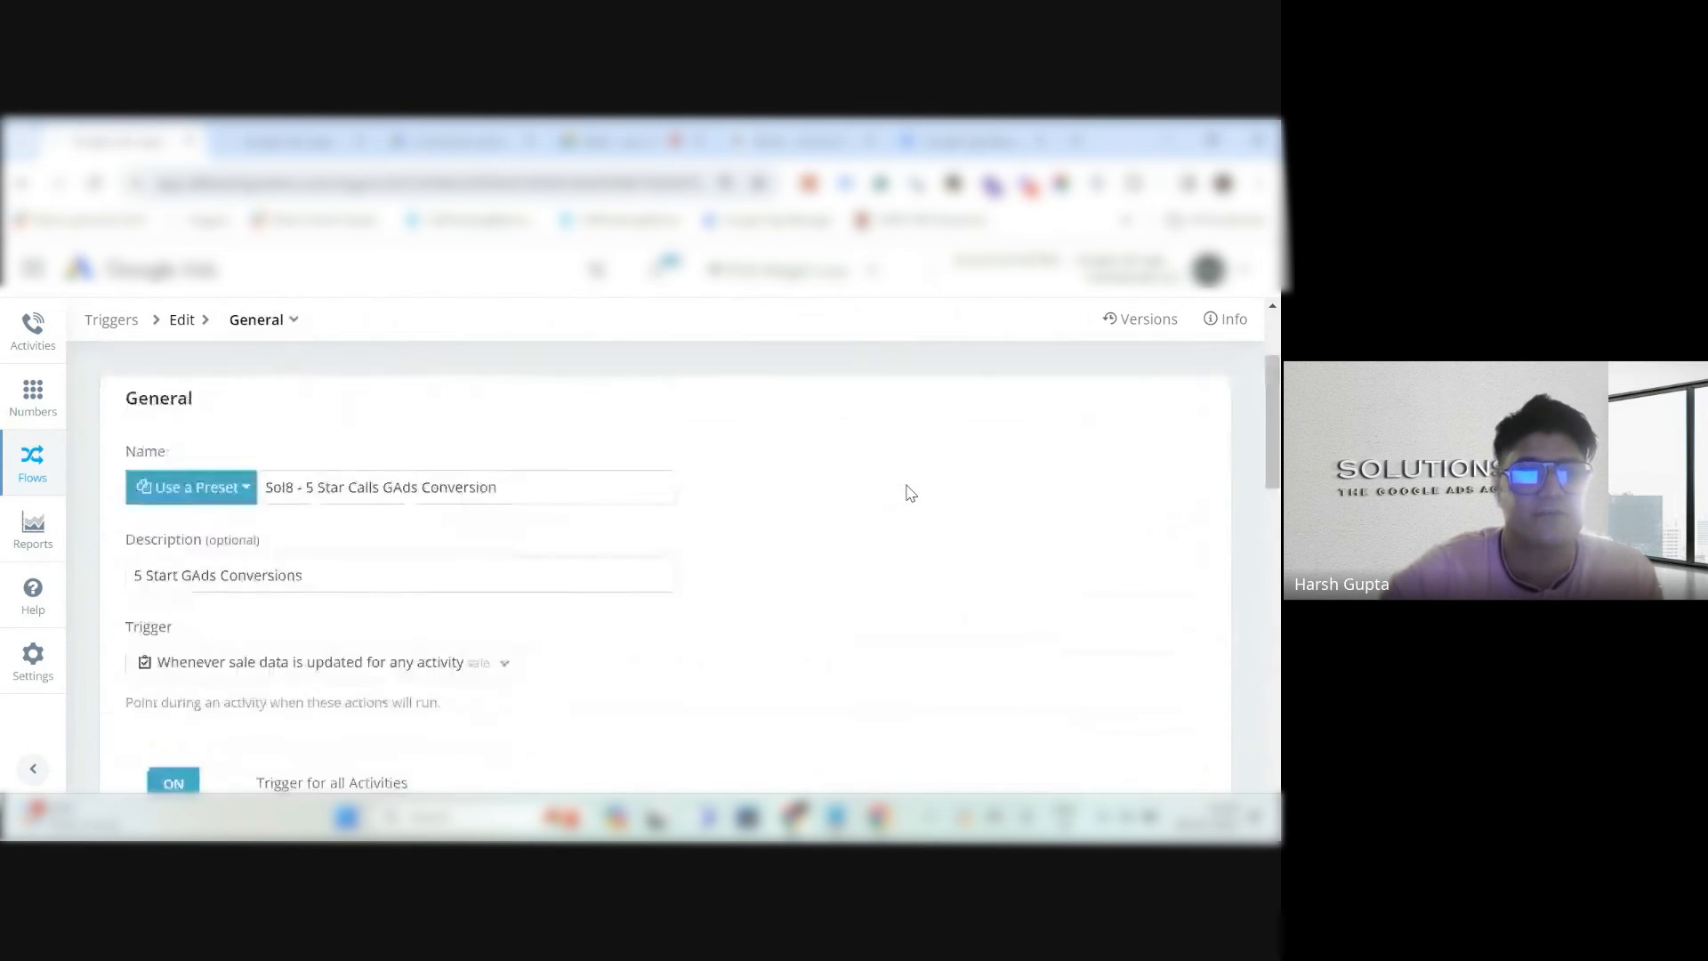
pyautogui.scroll(-2, 908, 496)
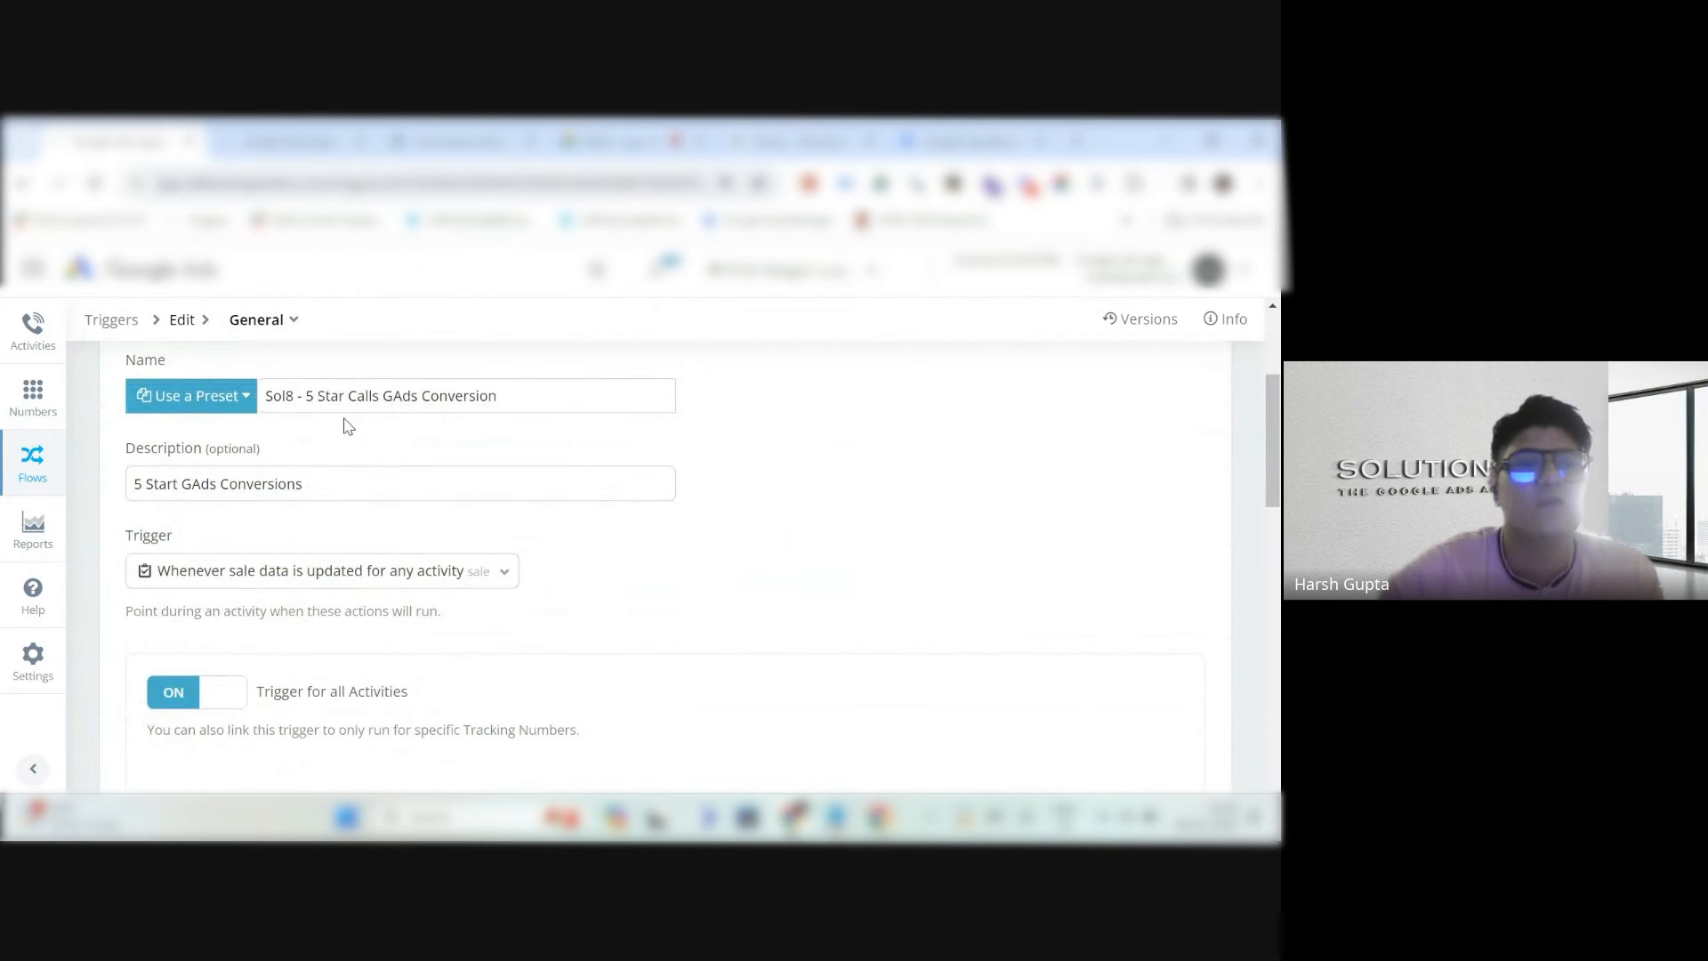
pyautogui.scroll(-3, 594, 439)
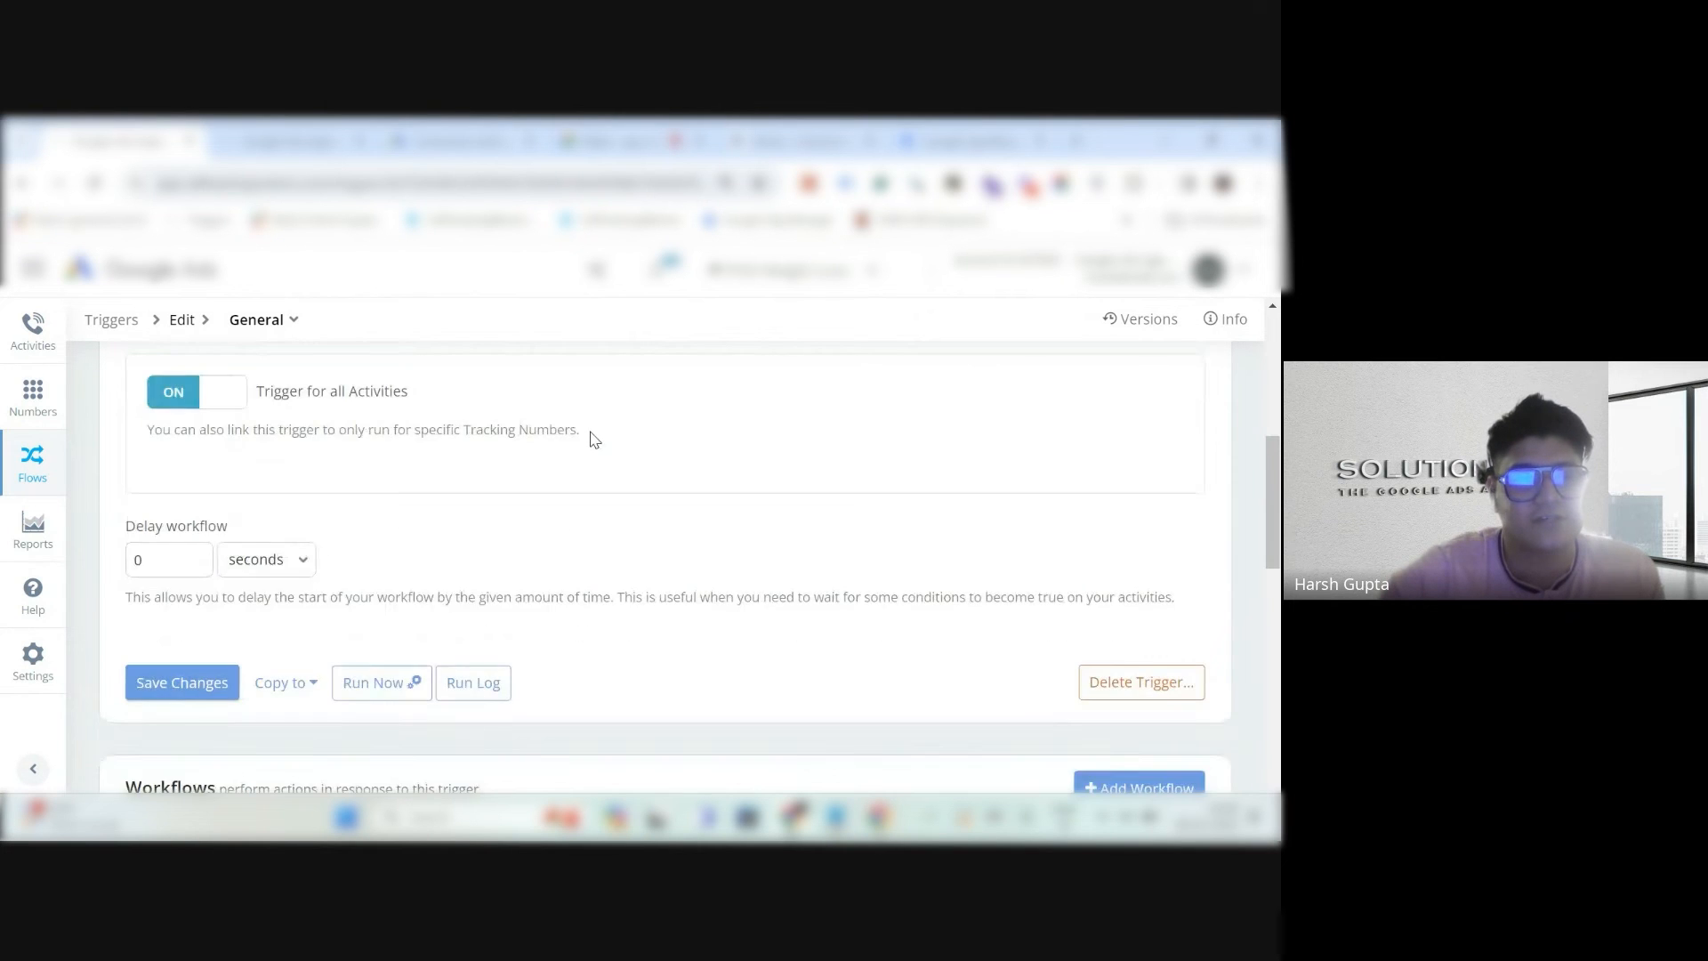
pyautogui.scroll(4, 591, 439)
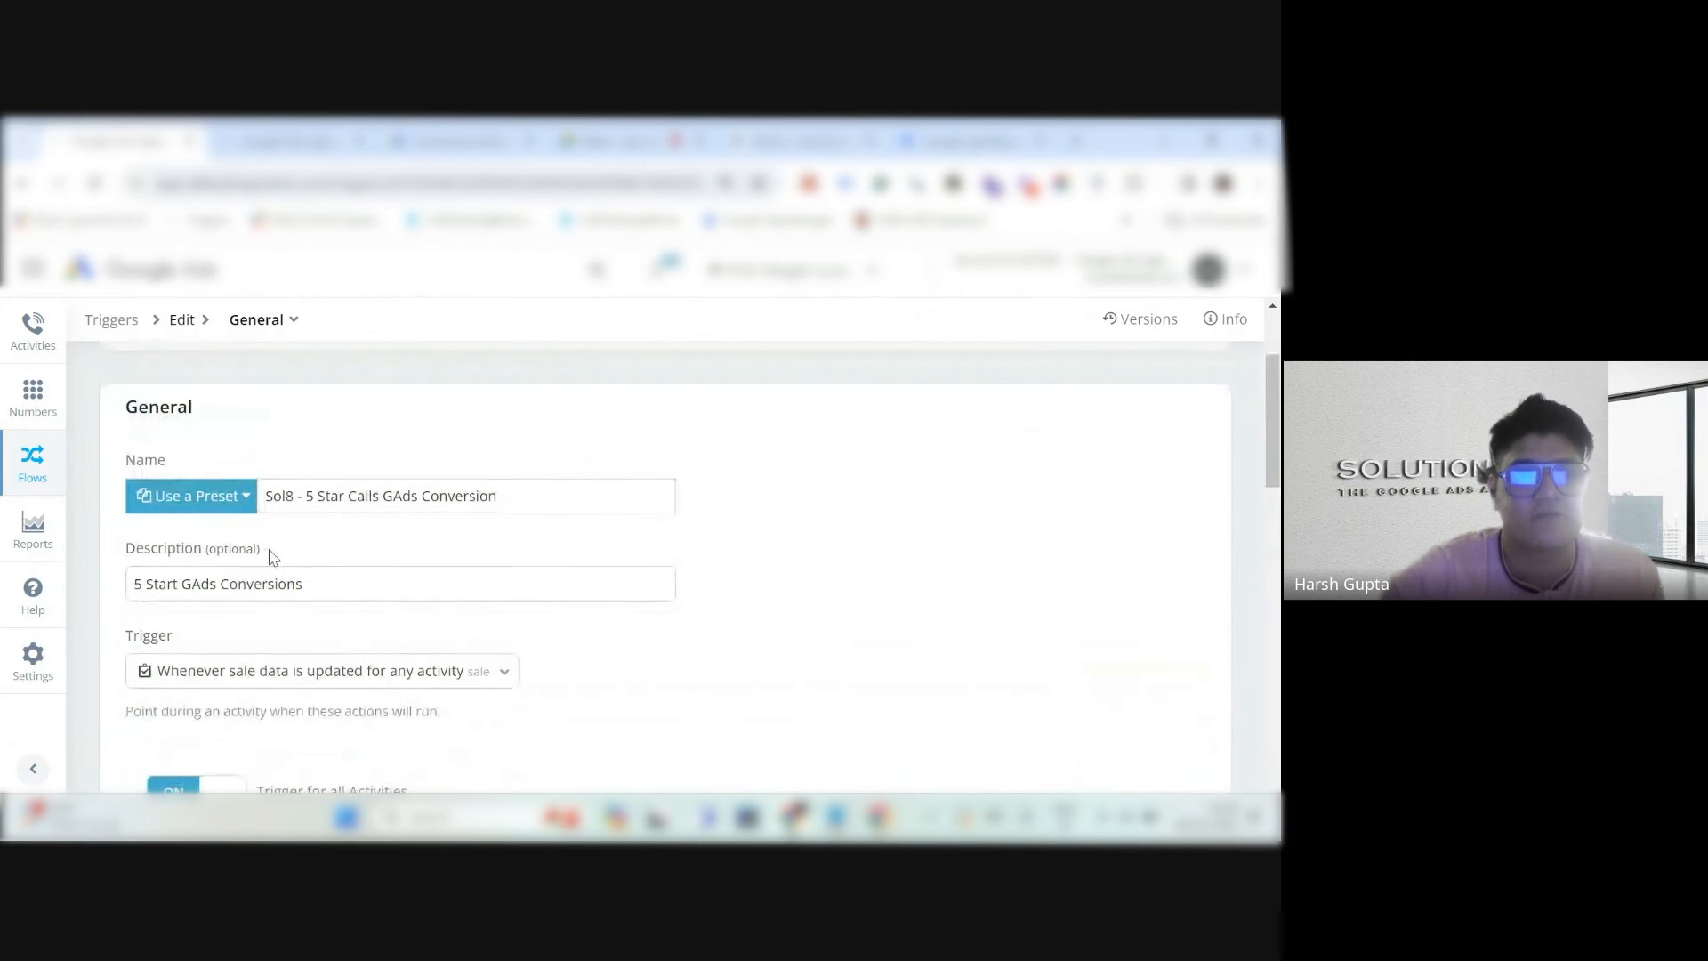
pyautogui.click(207, 498)
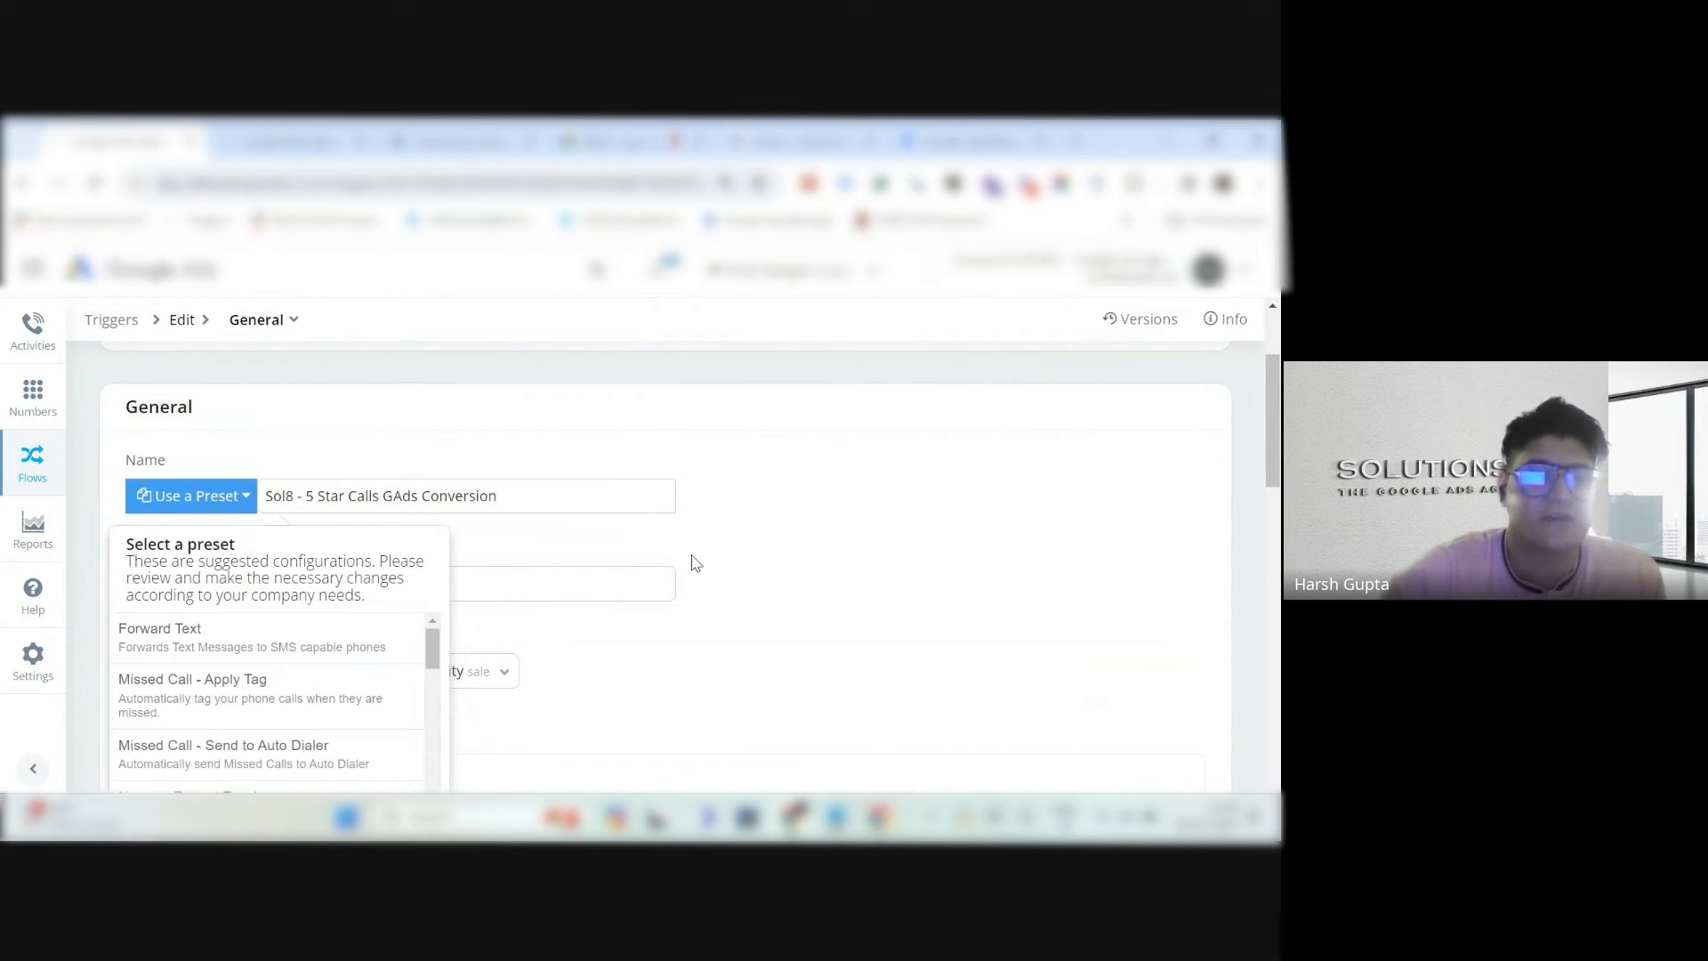
pyautogui.scroll(-2, 343, 656)
pyautogui.click(871, 562)
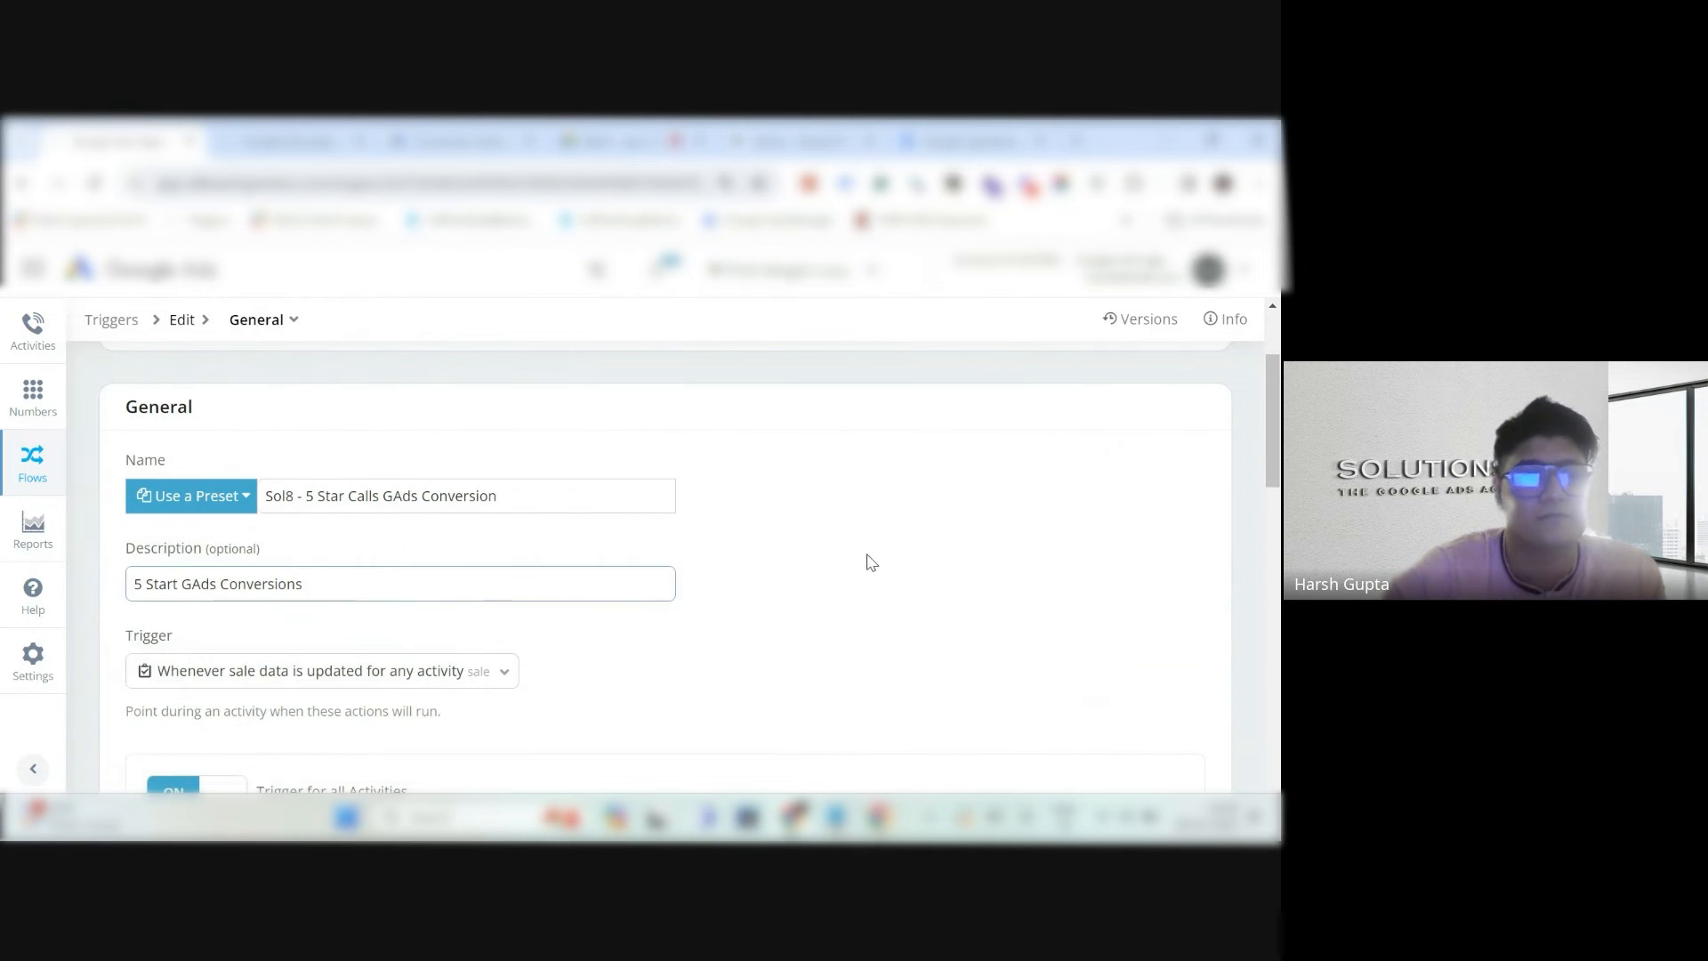
# Copy the five-star calls Google Ads conversion trigger to the Arizona pain clinic's account.
pyautogui.scroll(-6, 863, 561)
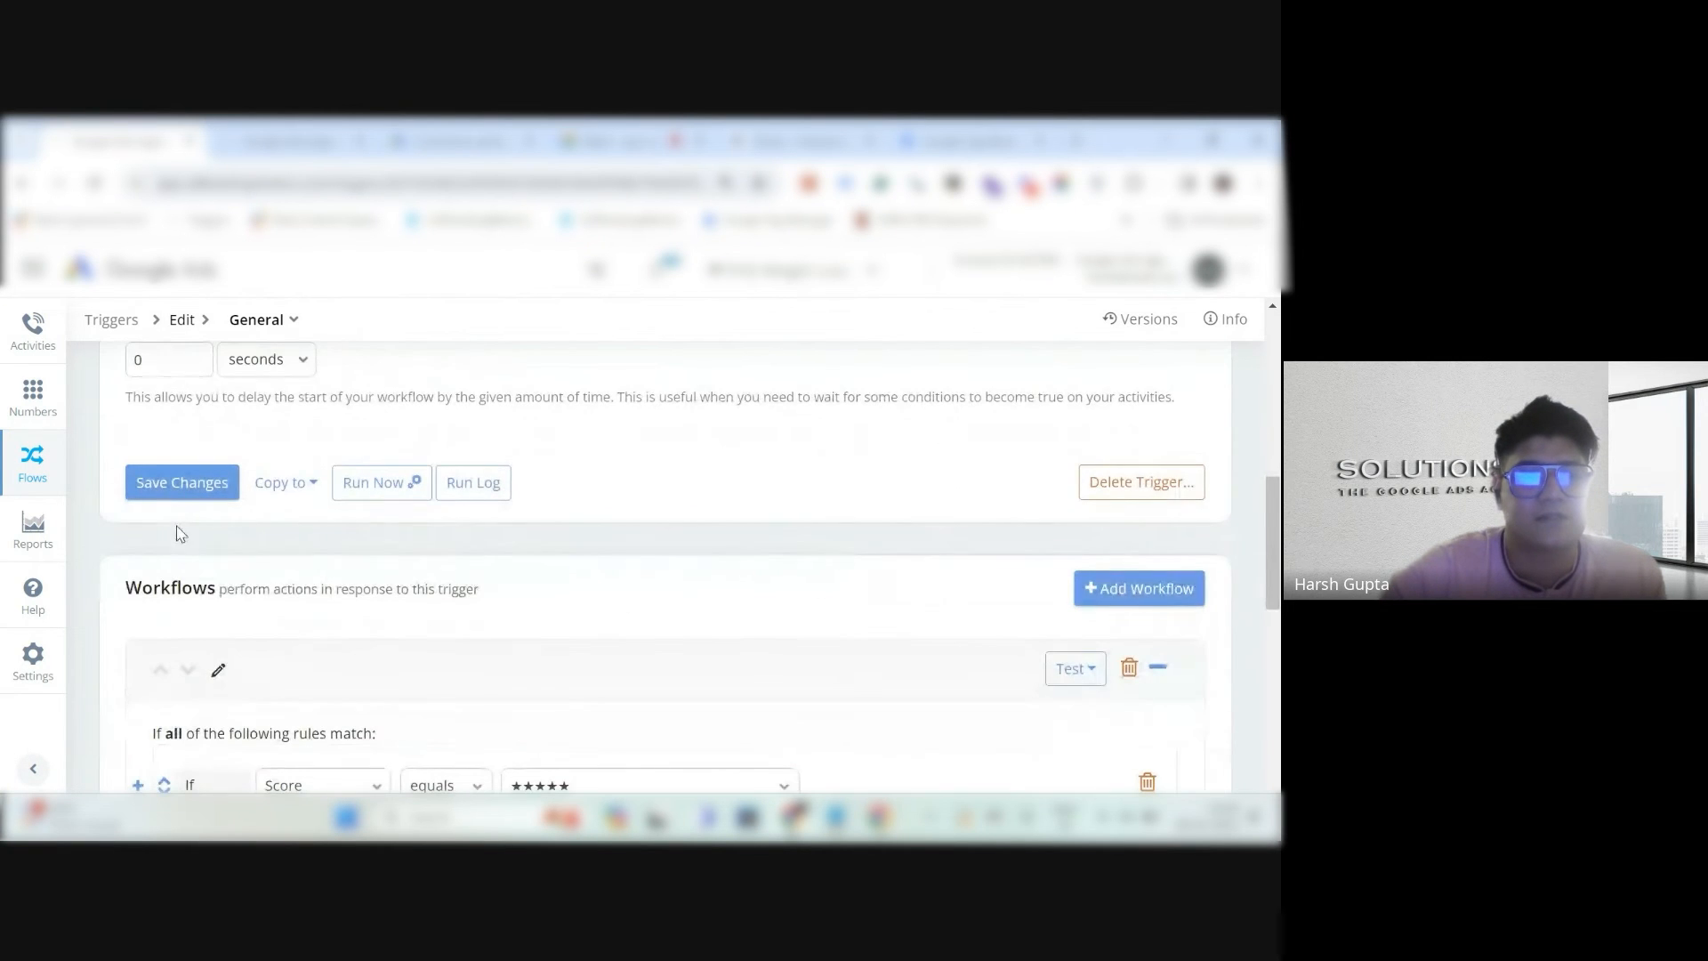
pyautogui.click(263, 492)
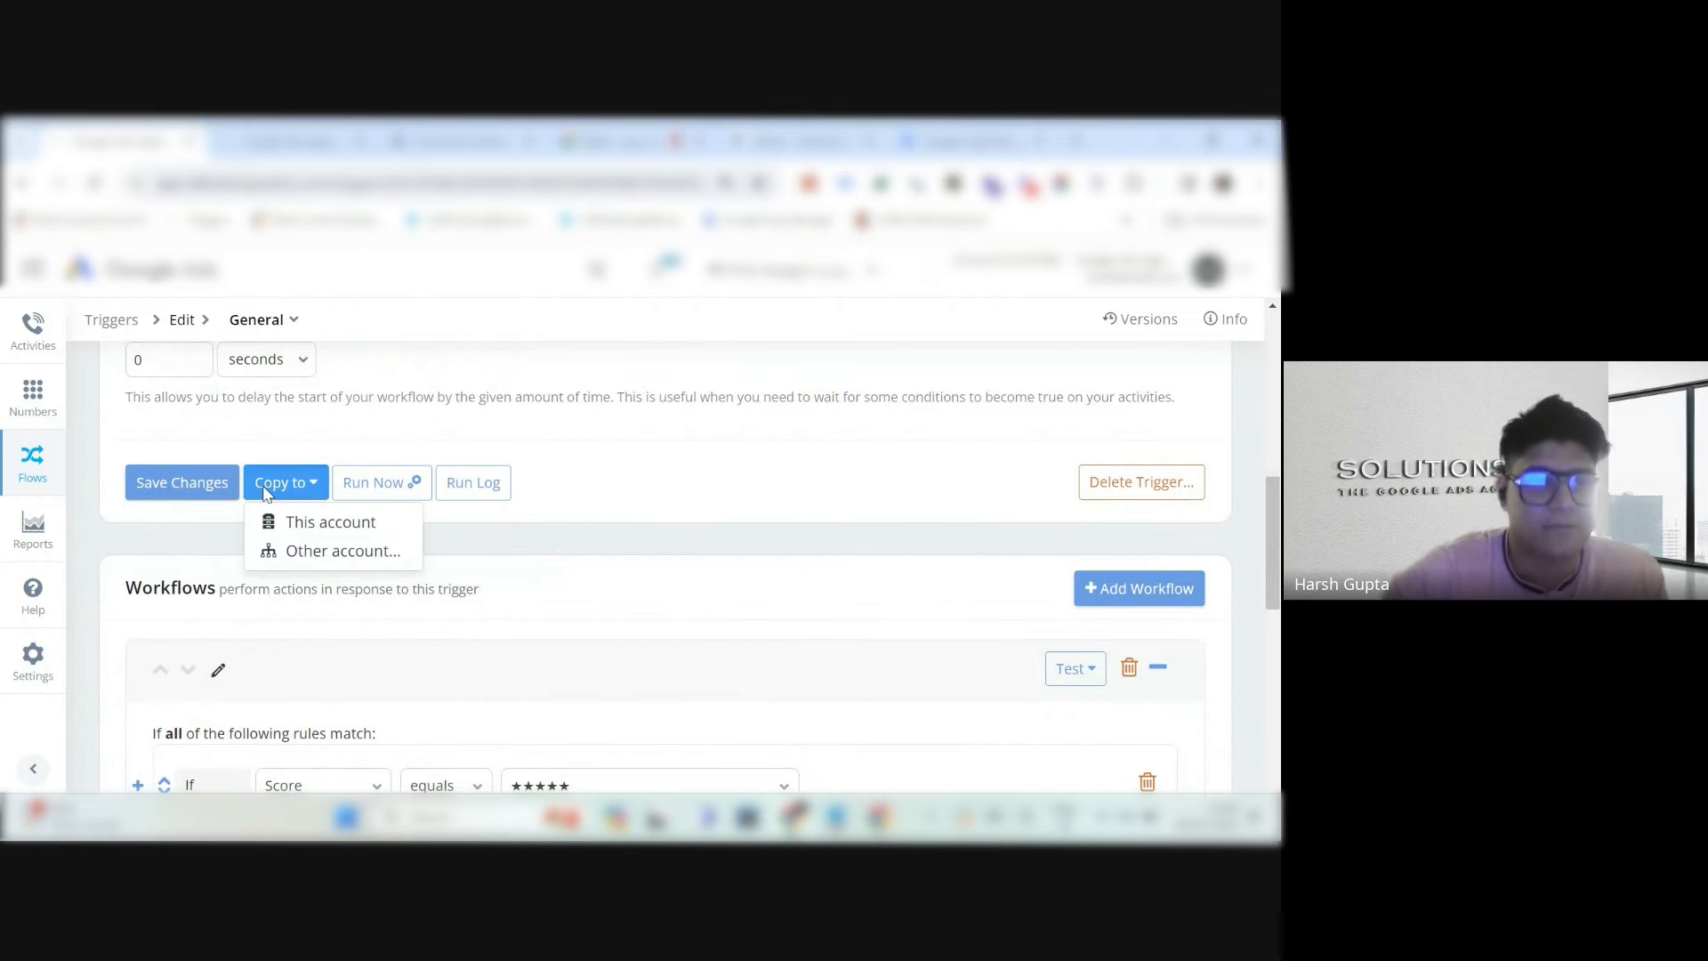
pyautogui.click(343, 552)
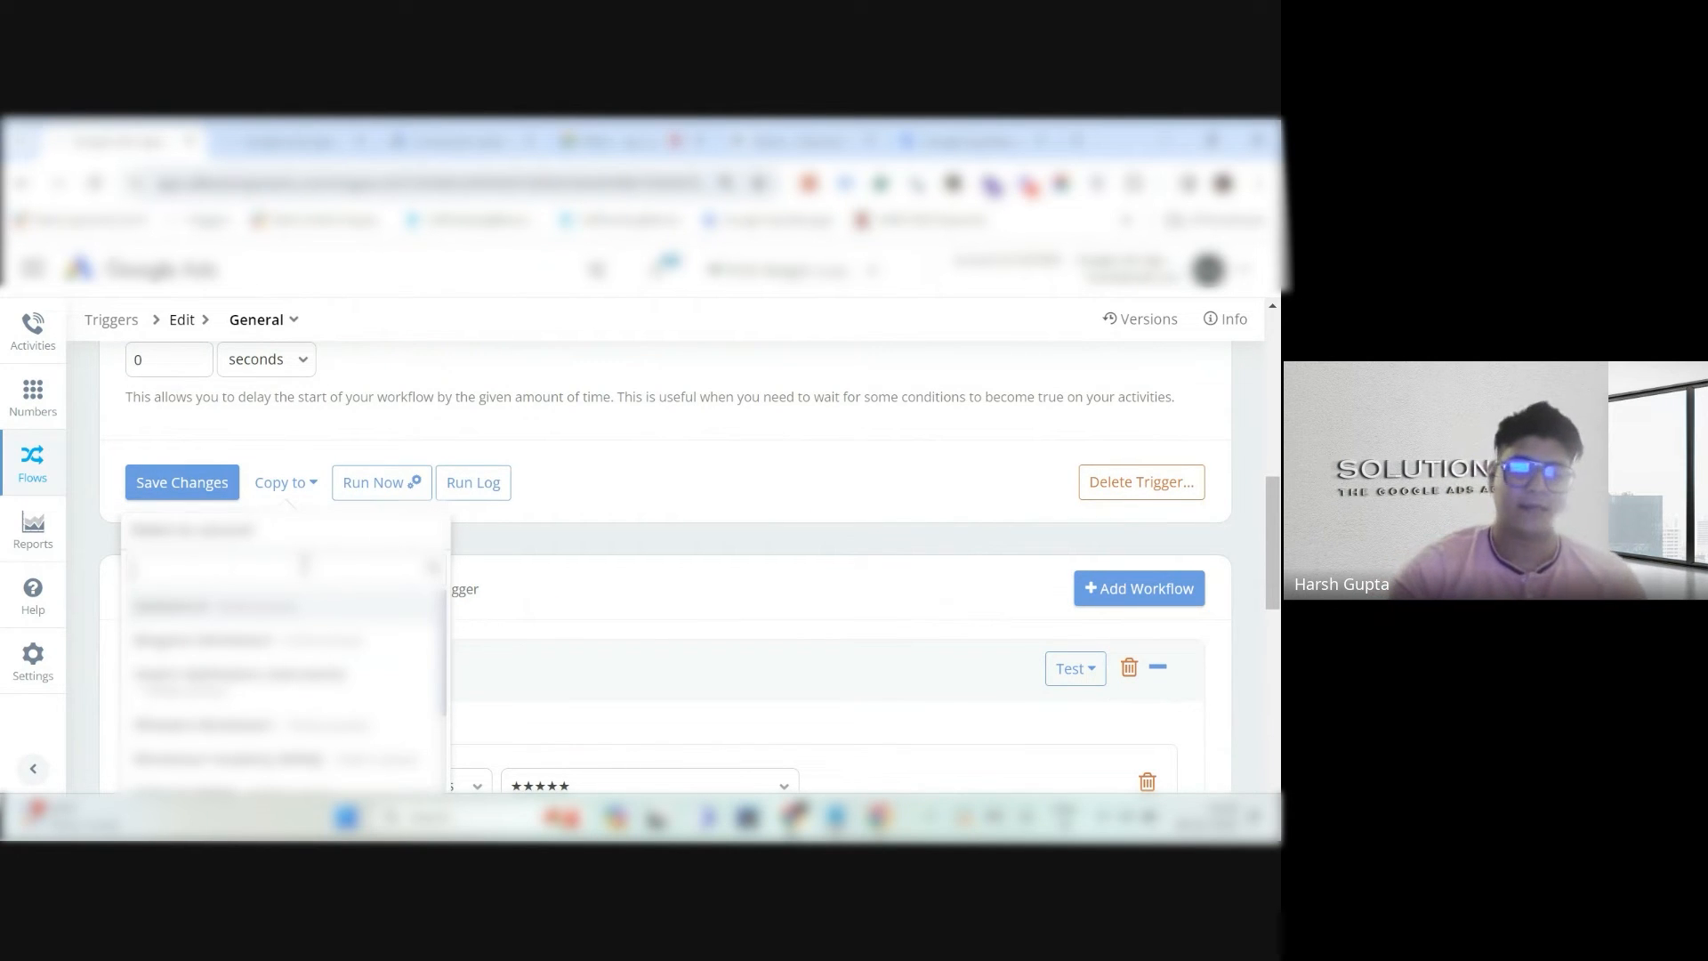
pyautogui.write('syn')
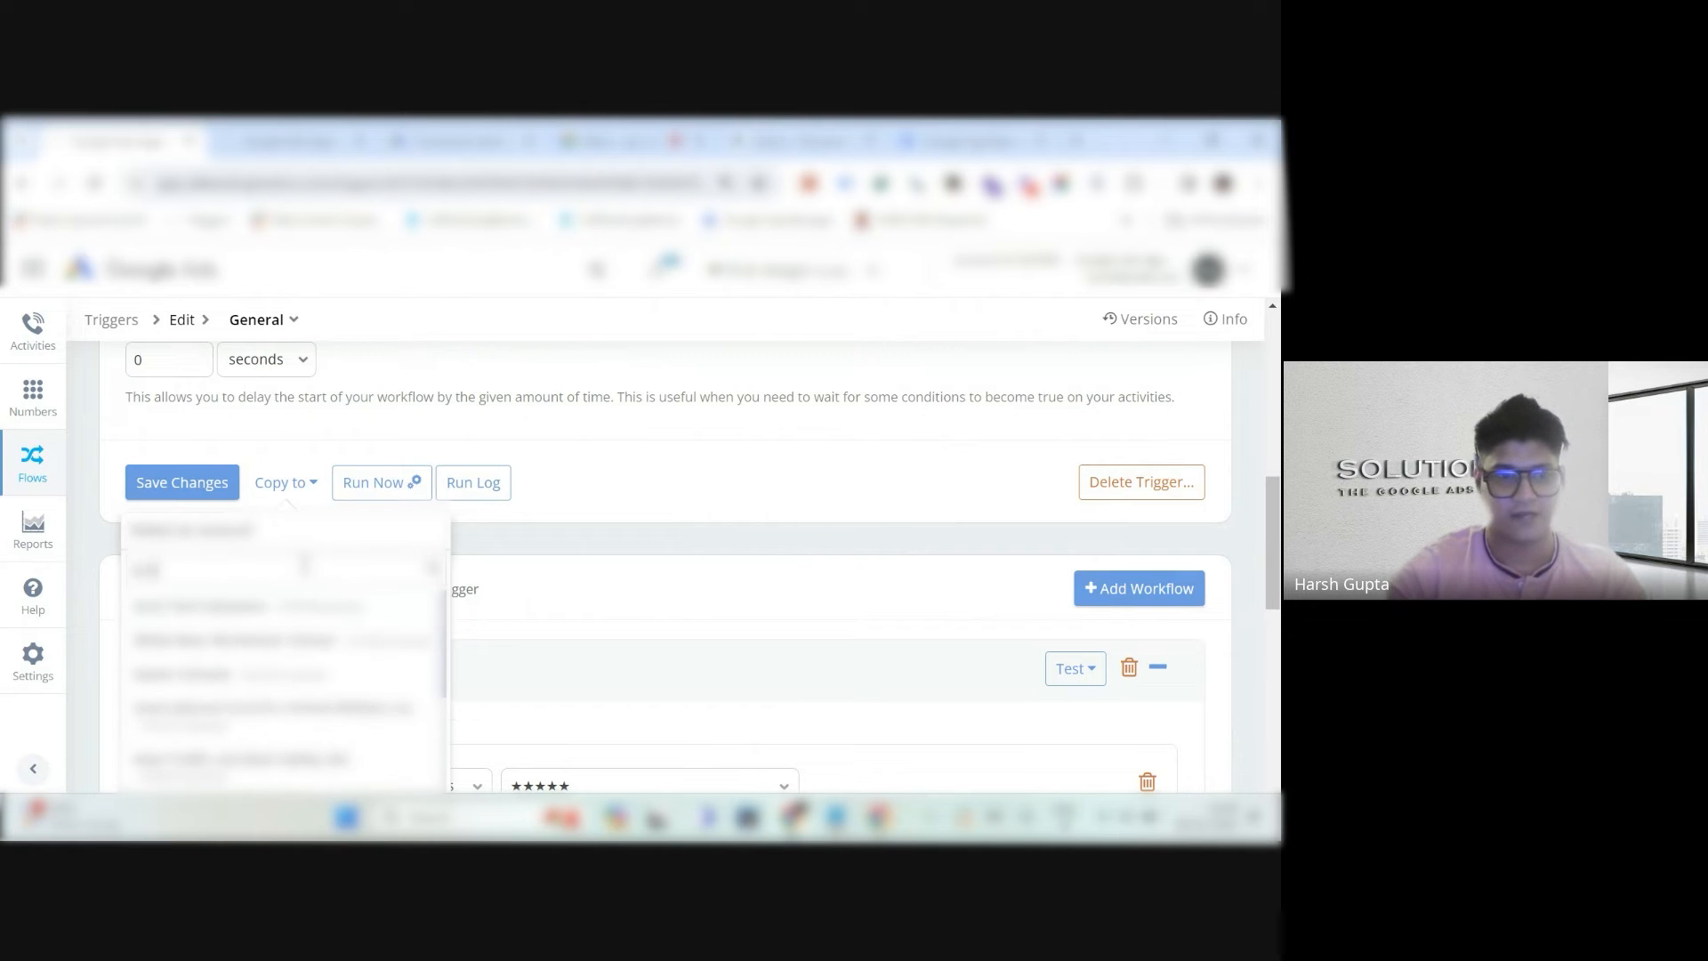
pyautogui.click(296, 612)
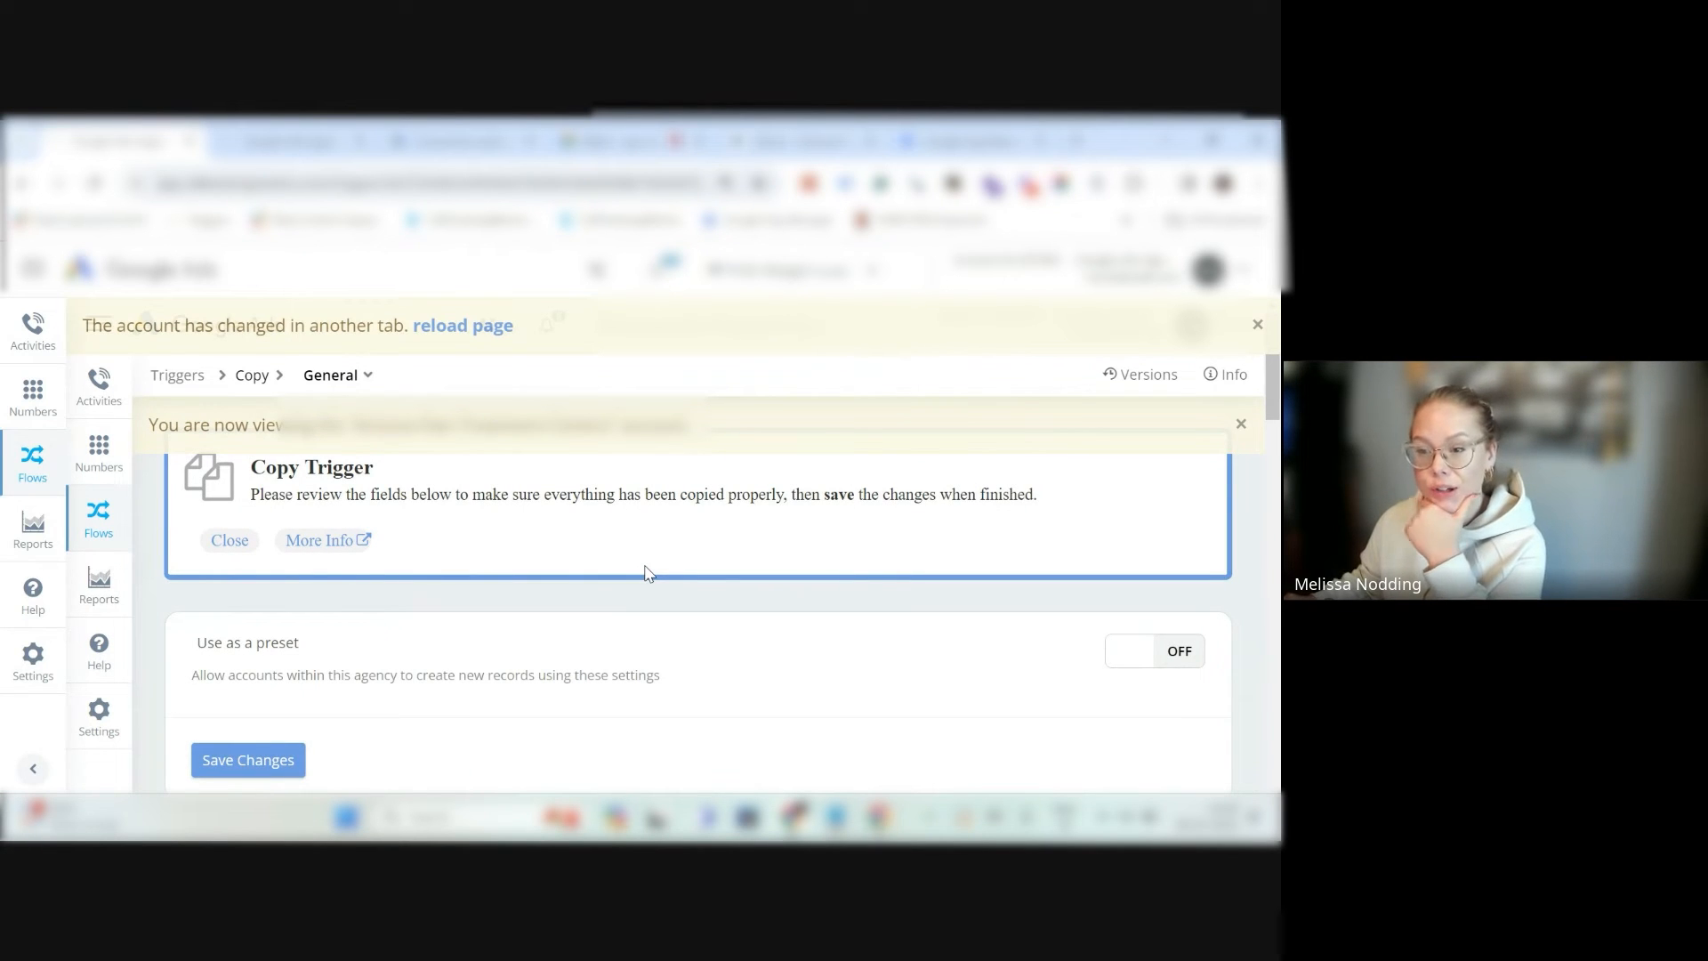
# Review the general fields of the copied trigger "Sol8 - 5 Star Calls GAds Conversion" and save the copy.
pyautogui.click(1242, 427)
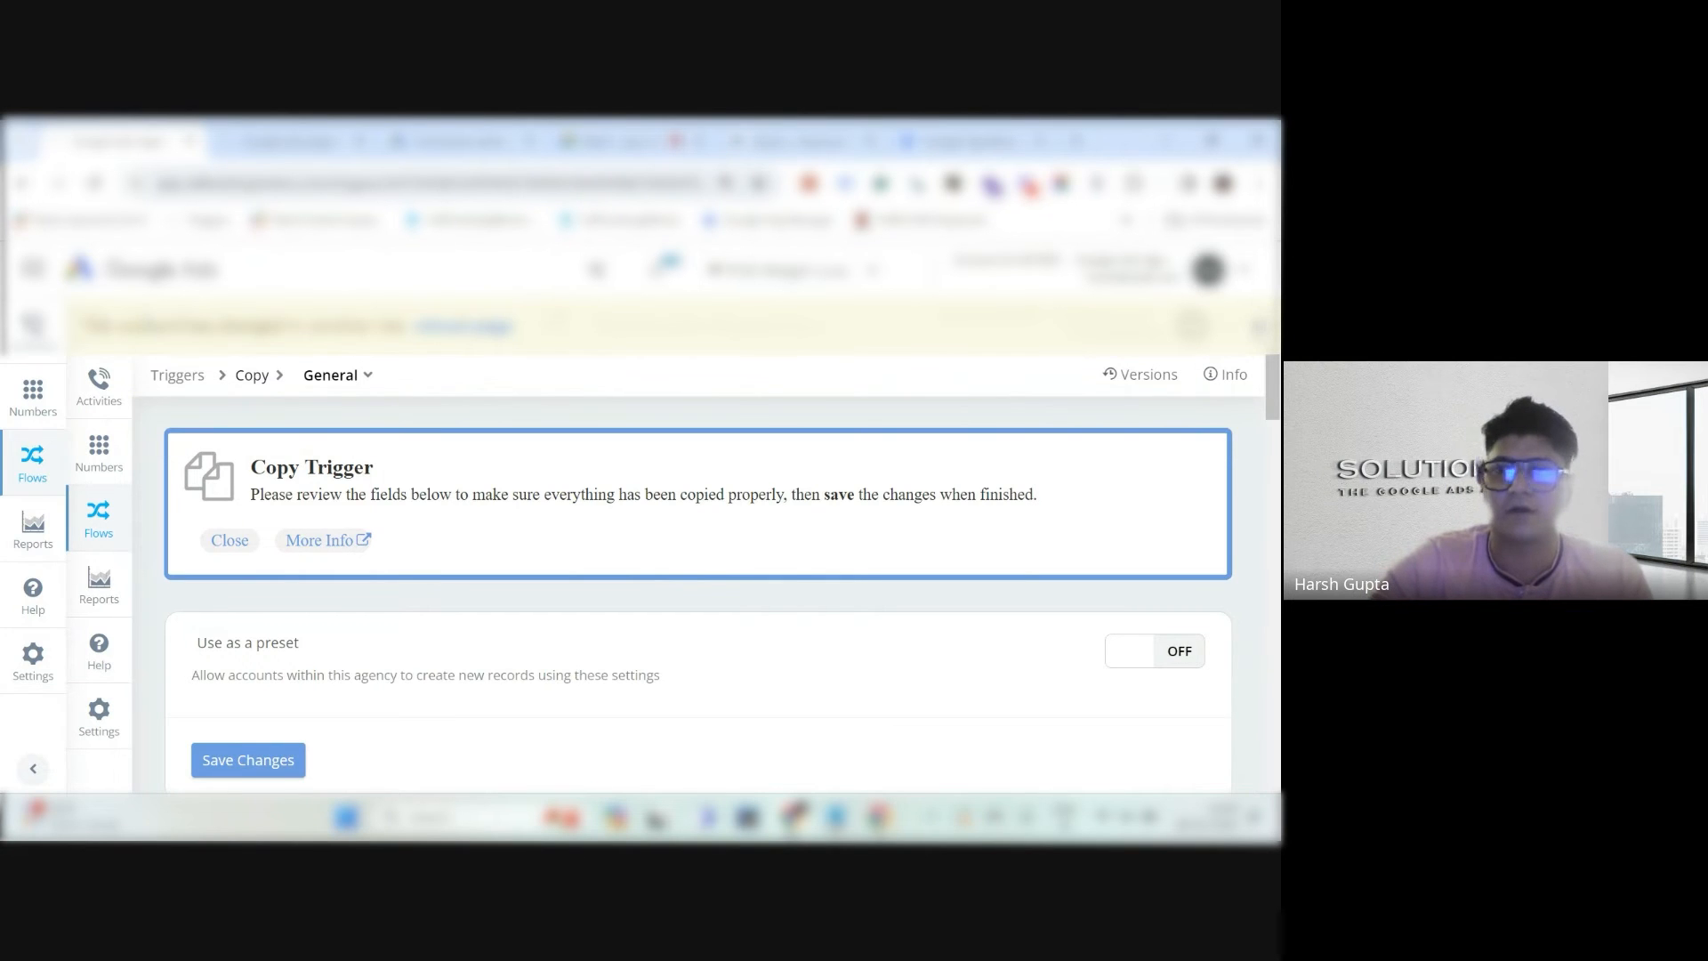
pyautogui.scroll(-5, 1081, 428)
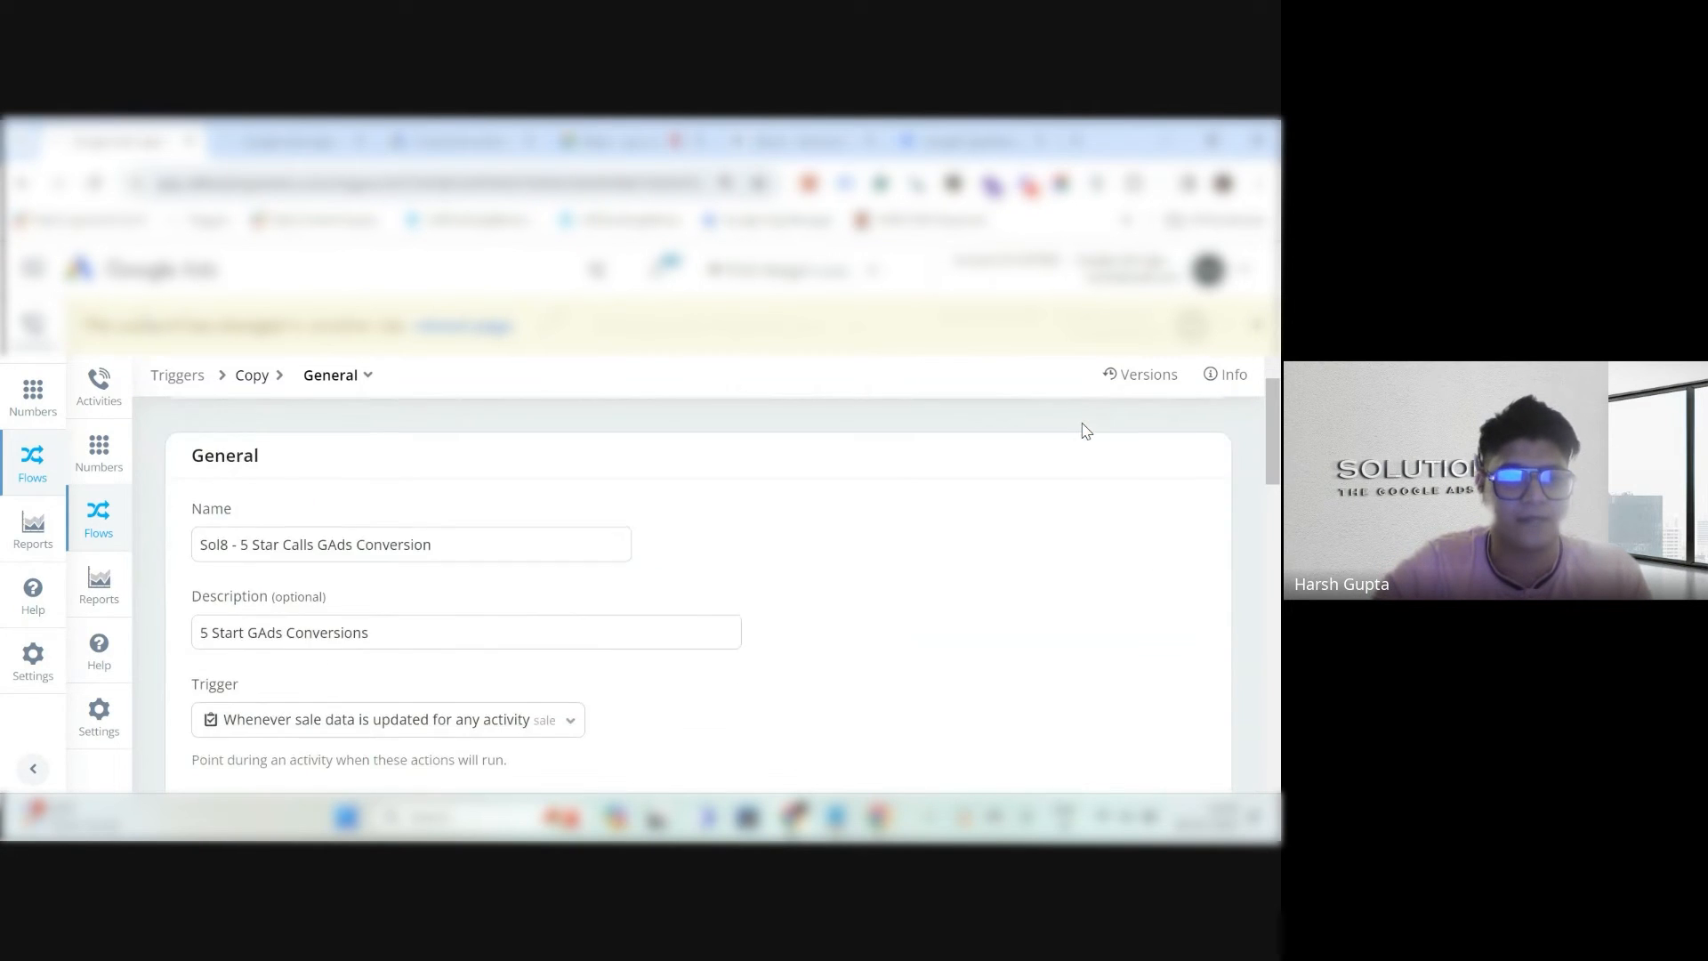
pyautogui.scroll(-3, 1077, 424)
pyautogui.scroll(8, 1076, 422)
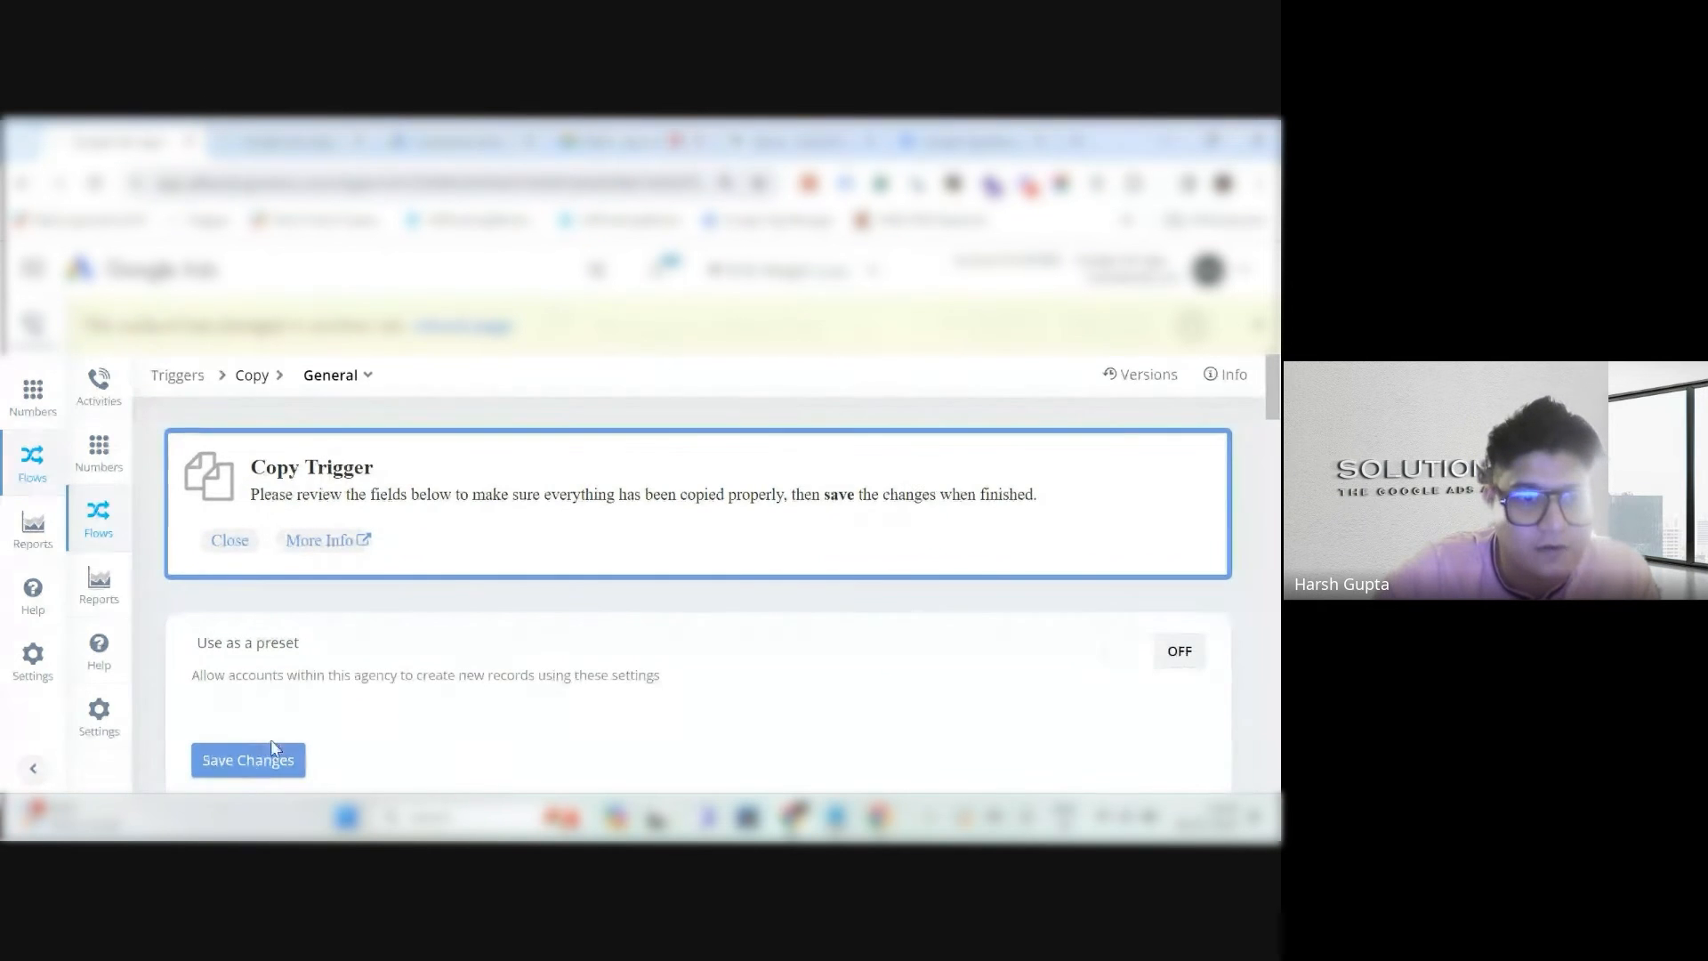
pyautogui.click(271, 752)
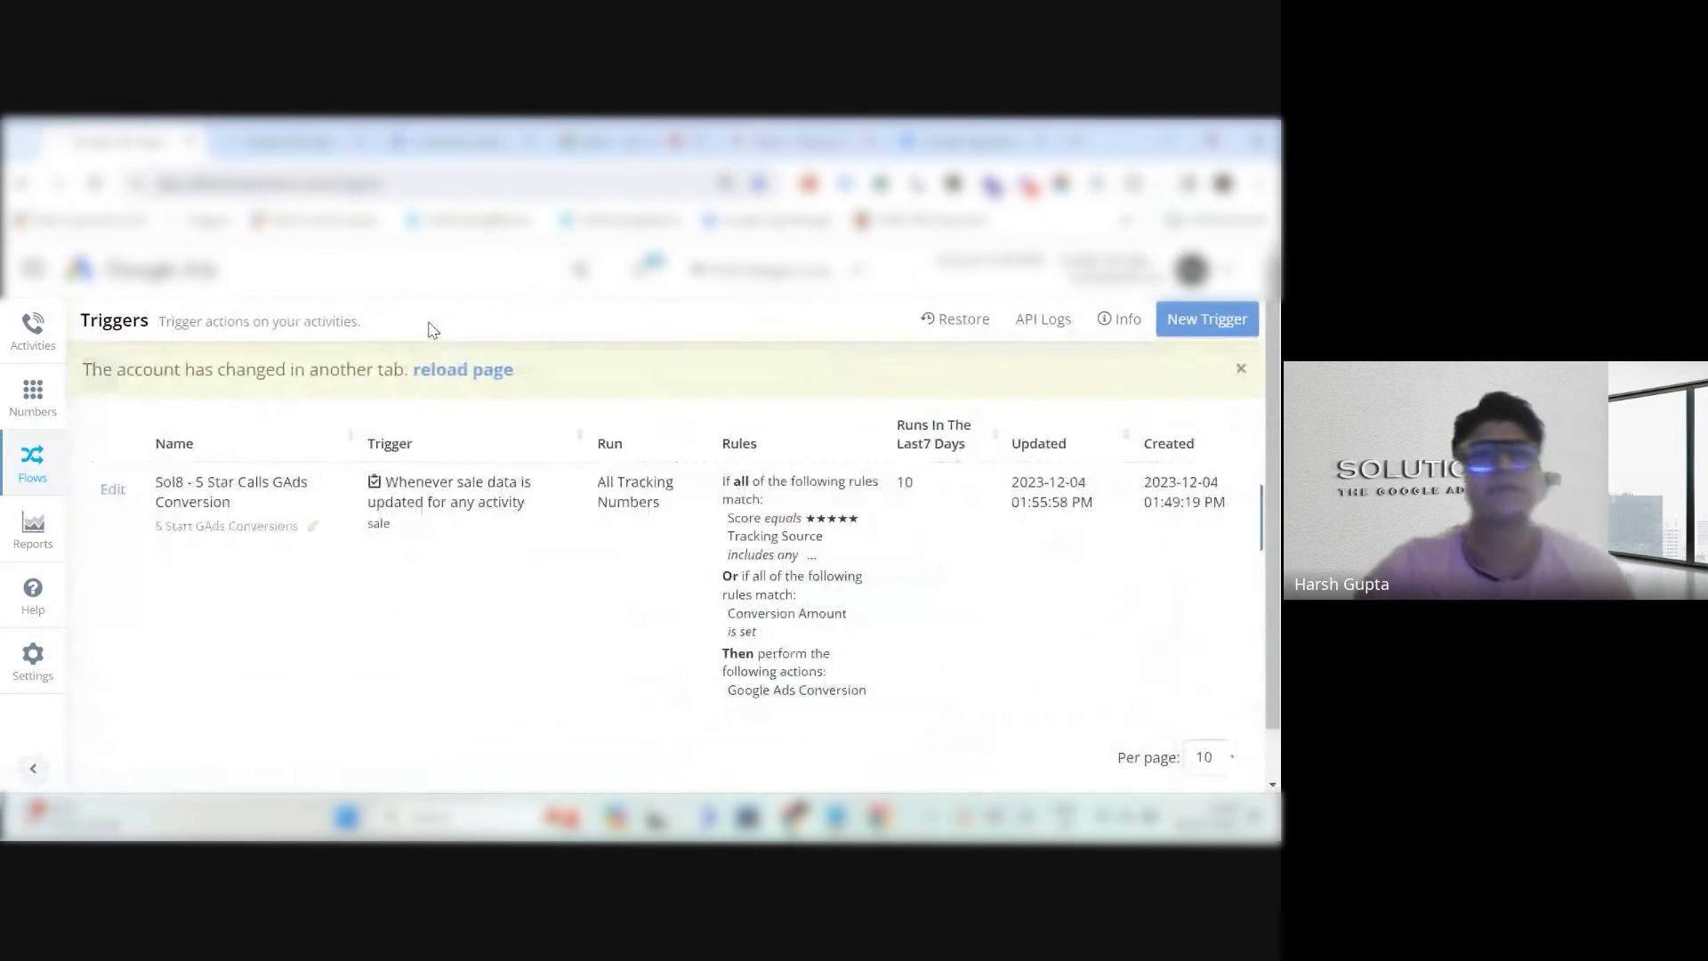
# Switch to the other client account and open its "Sol8 - 5 Star Calls GAds Conversion" trigger for editing.
pyautogui.click(845, 272)
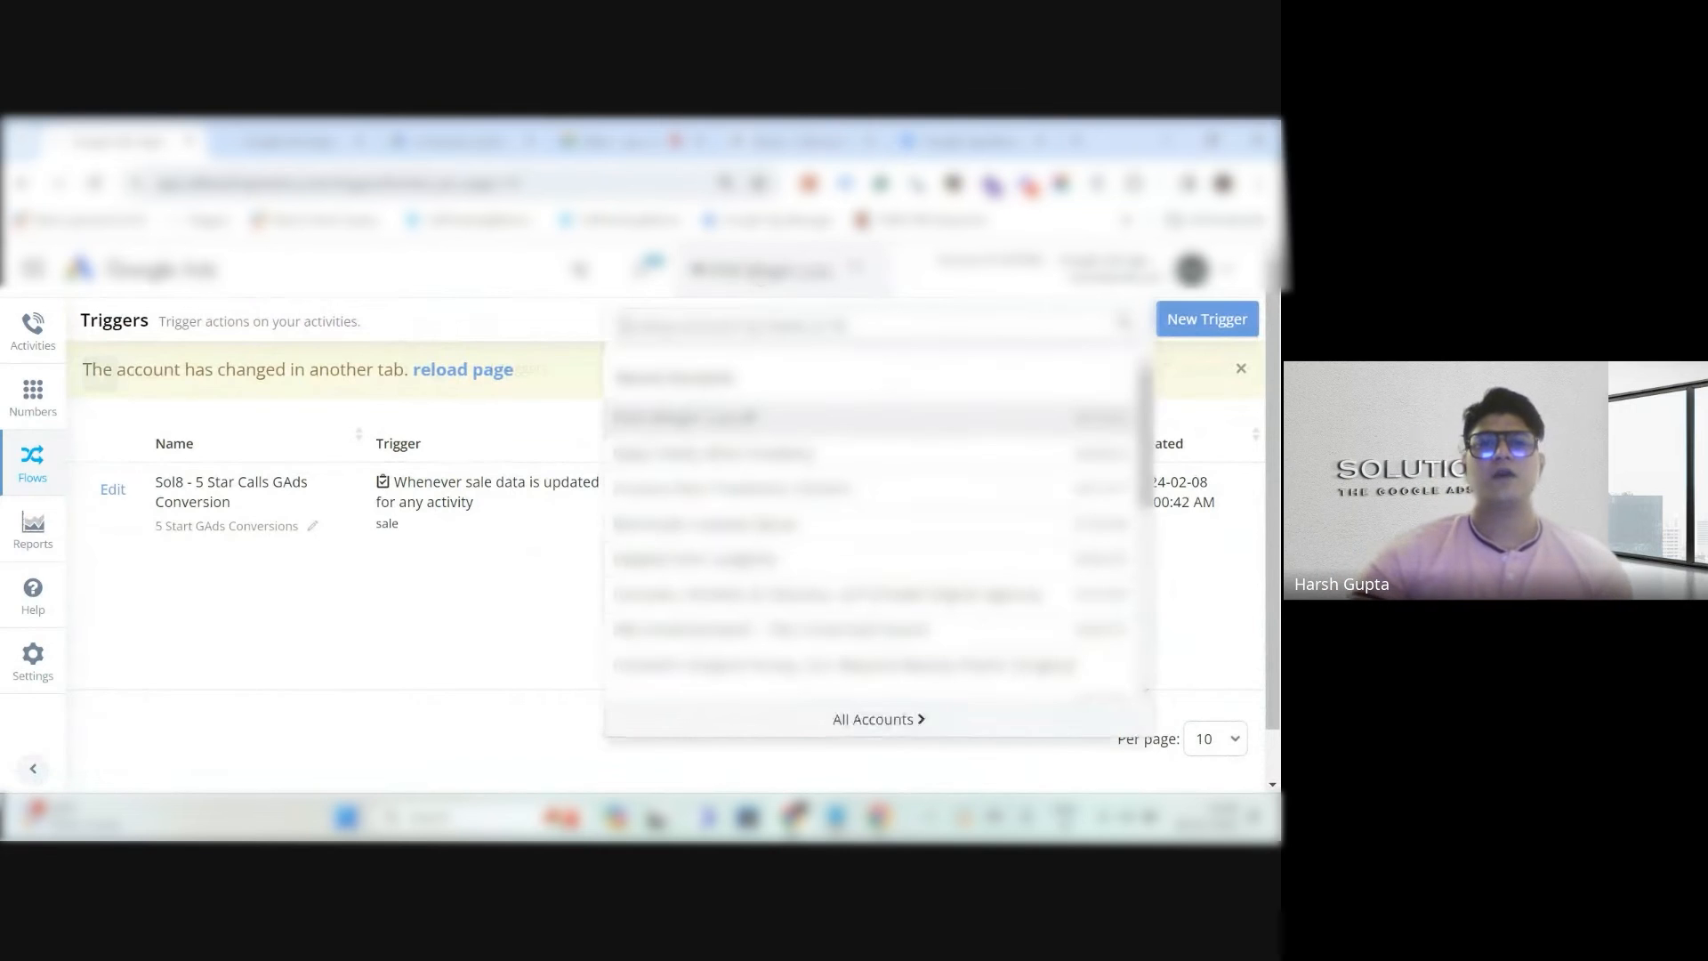
pyautogui.write('so')
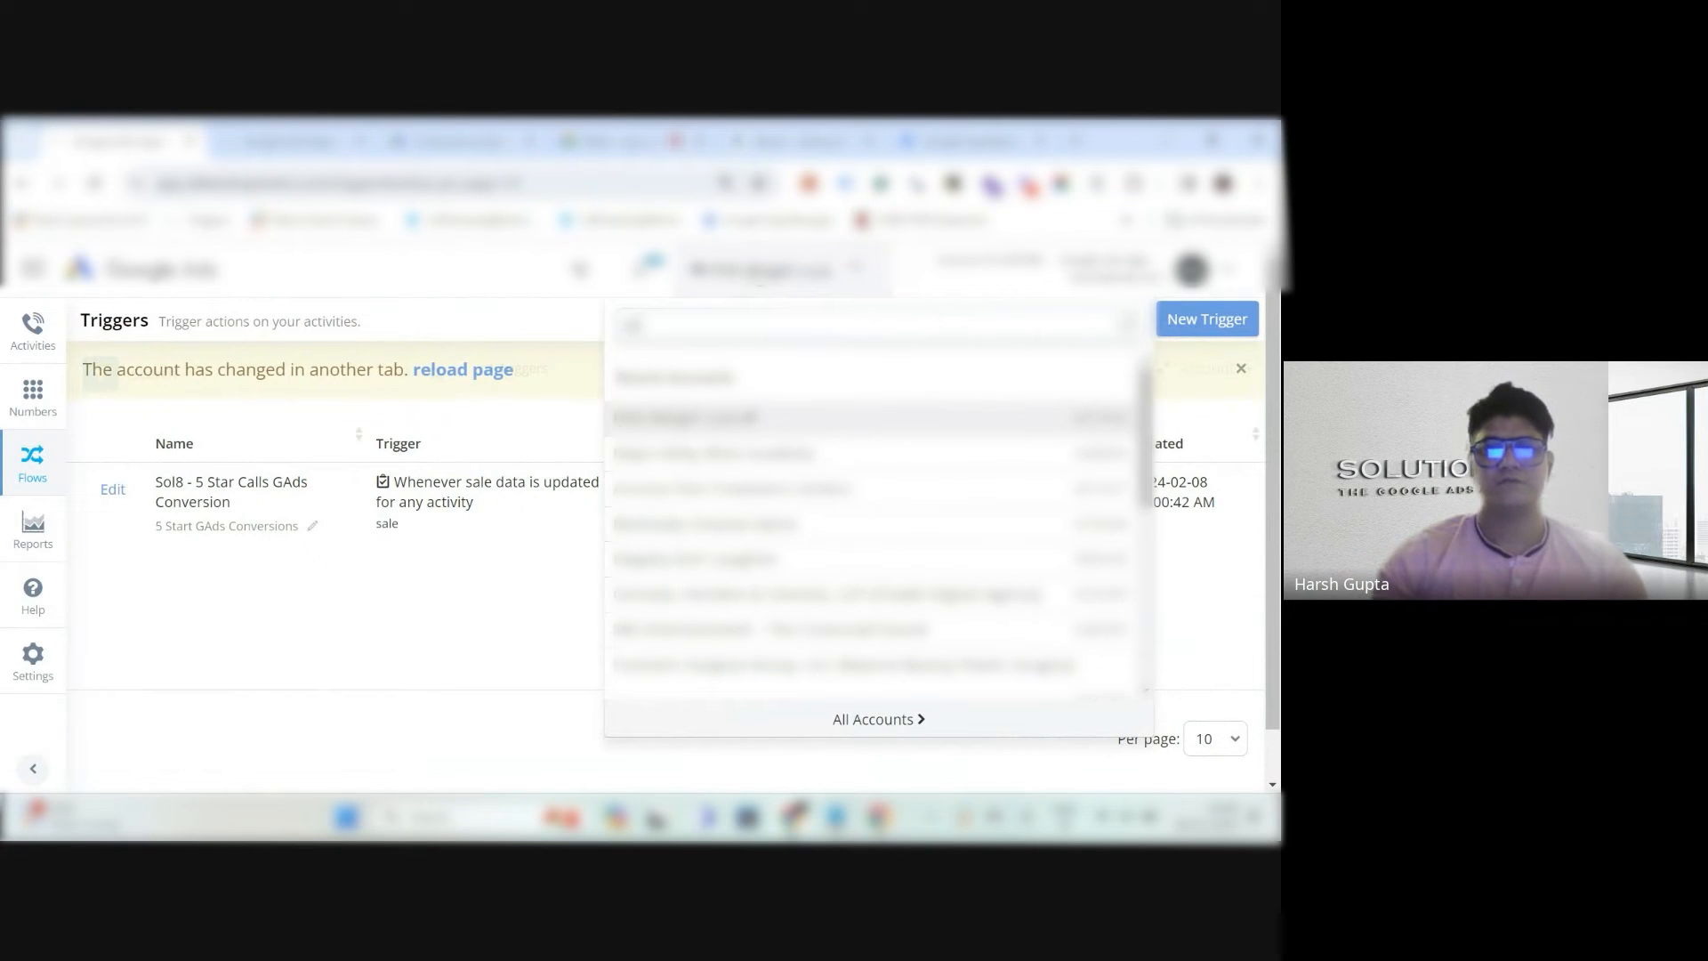
pyautogui.click(765, 455)
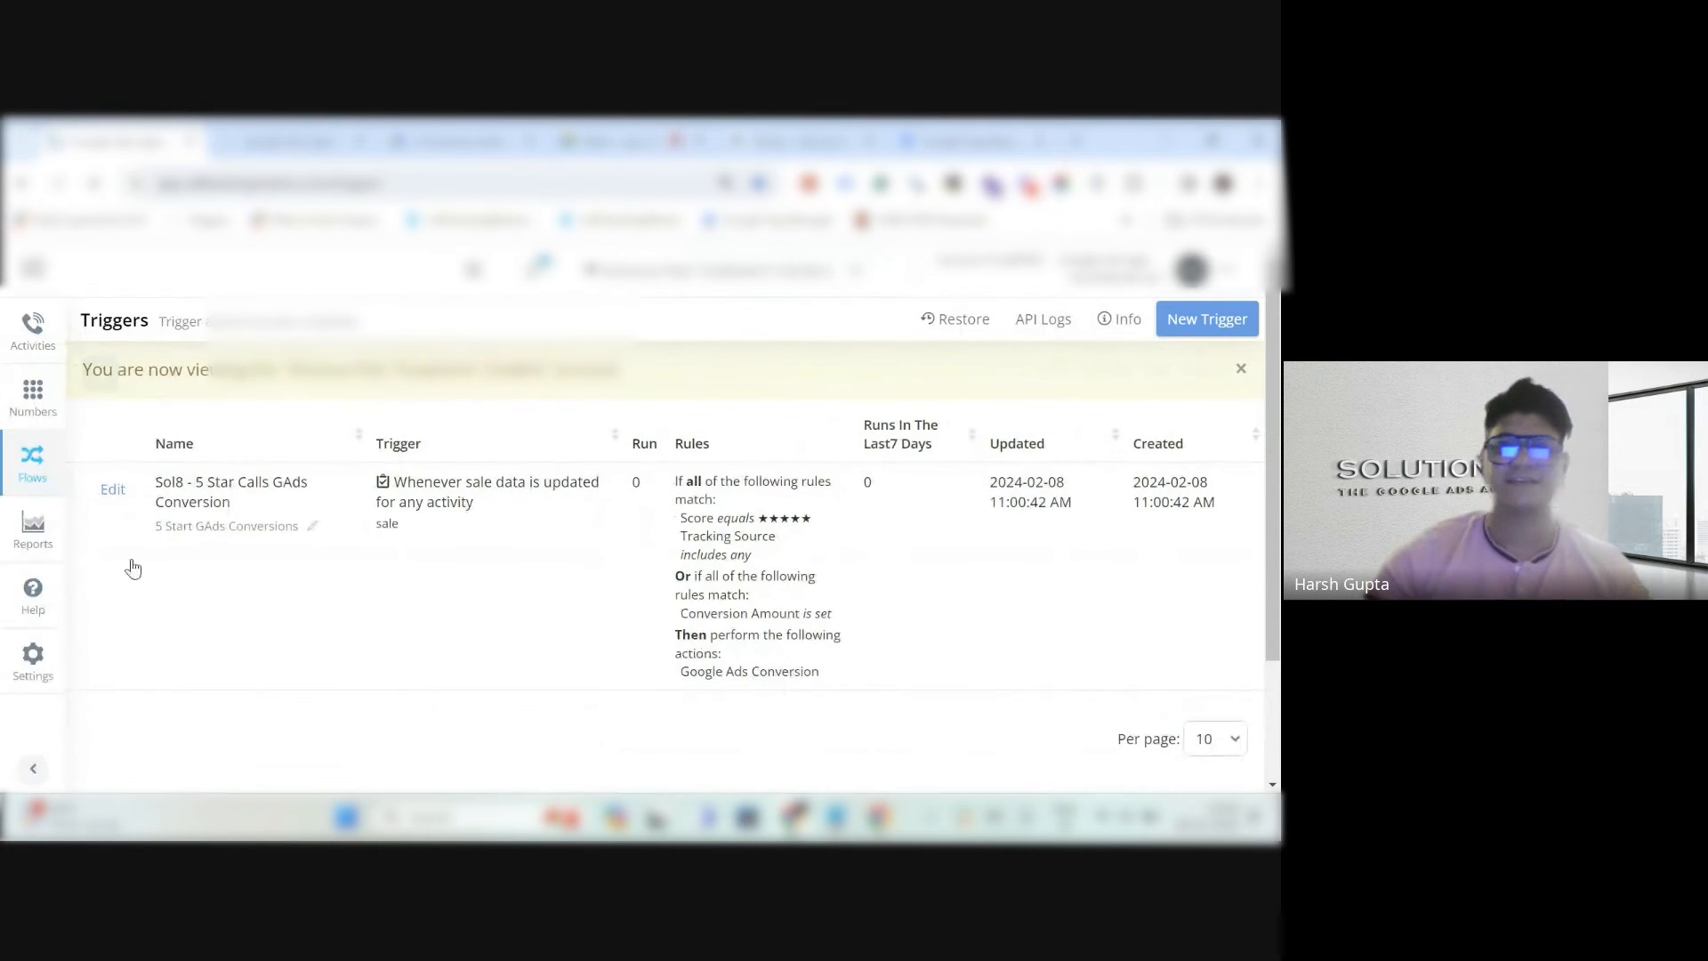
pyautogui.click(112, 488)
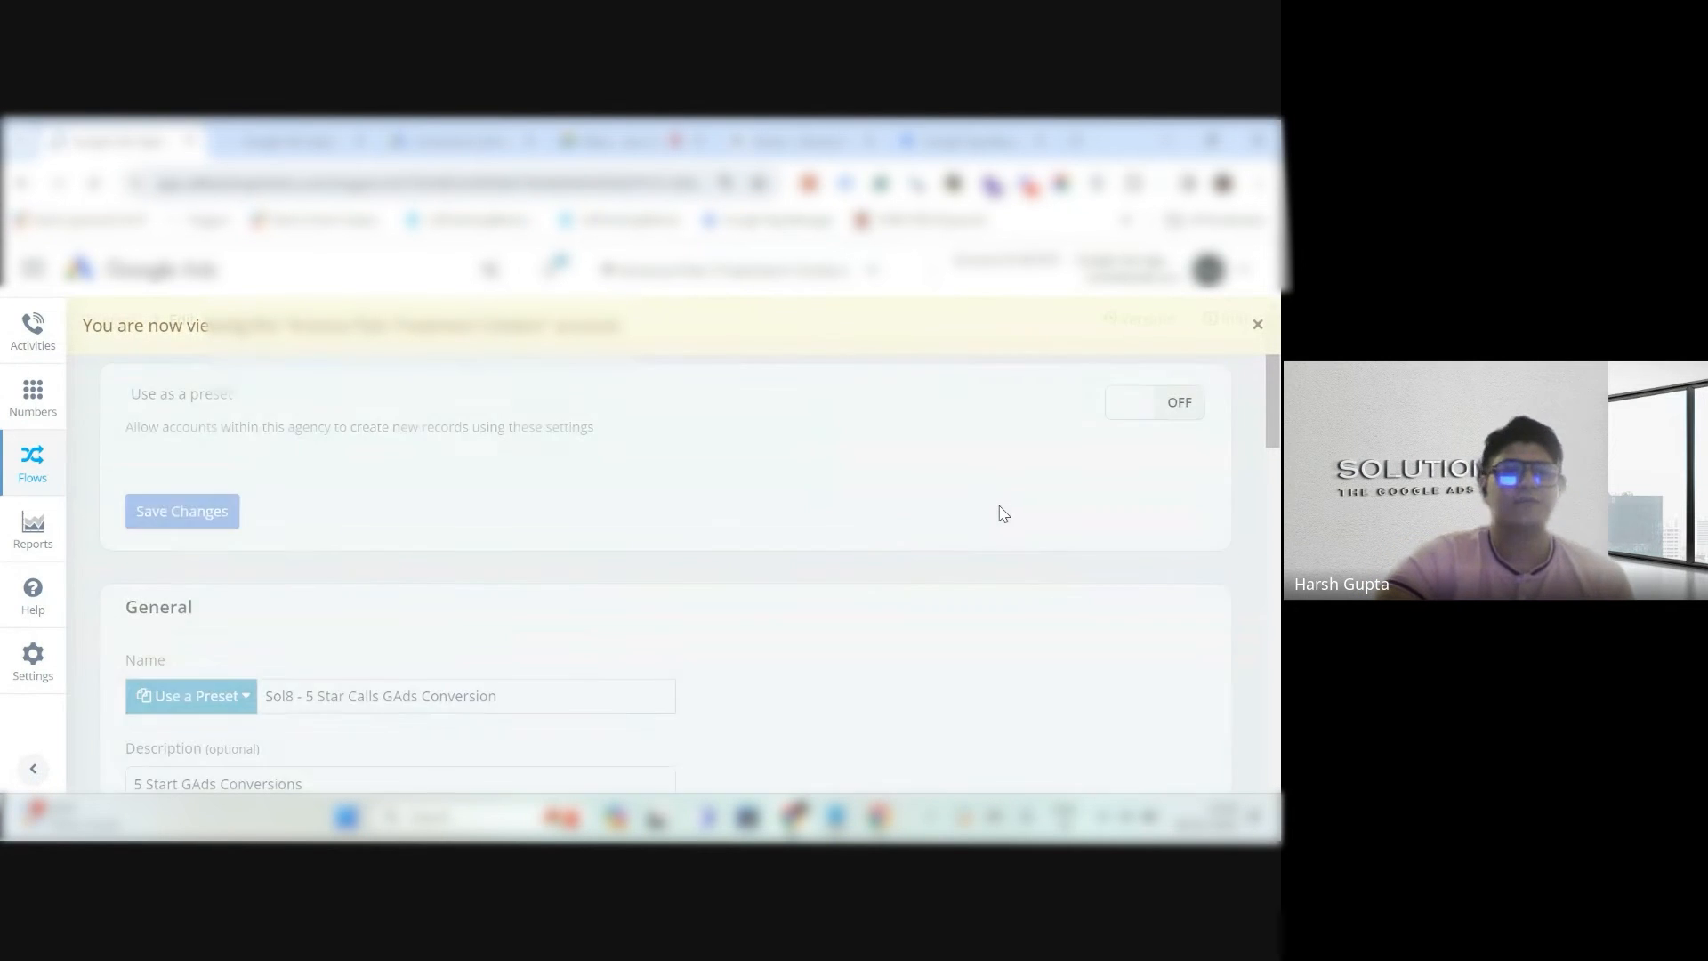
pyautogui.click(1259, 324)
# Examine the trigger's general settings, including its name, description, triggering event and assigned tracking numbers.
pyautogui.scroll(-4, 1014, 461)
pyautogui.scroll(1, 1015, 461)
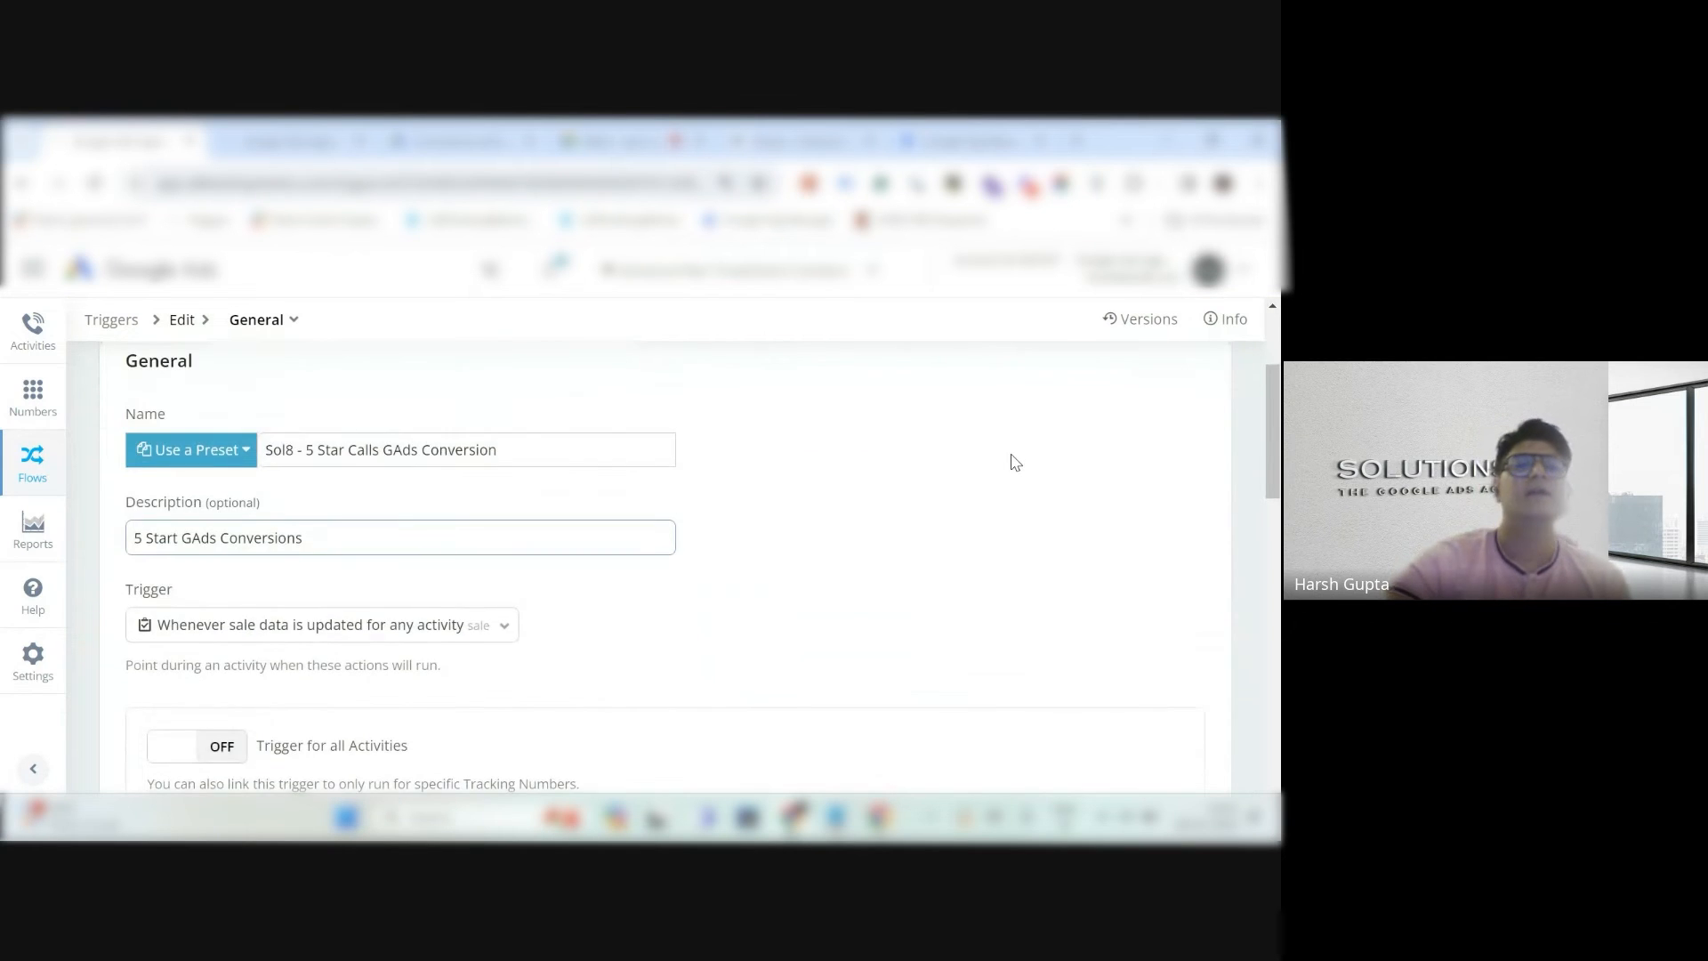
pyautogui.scroll(1, 1015, 462)
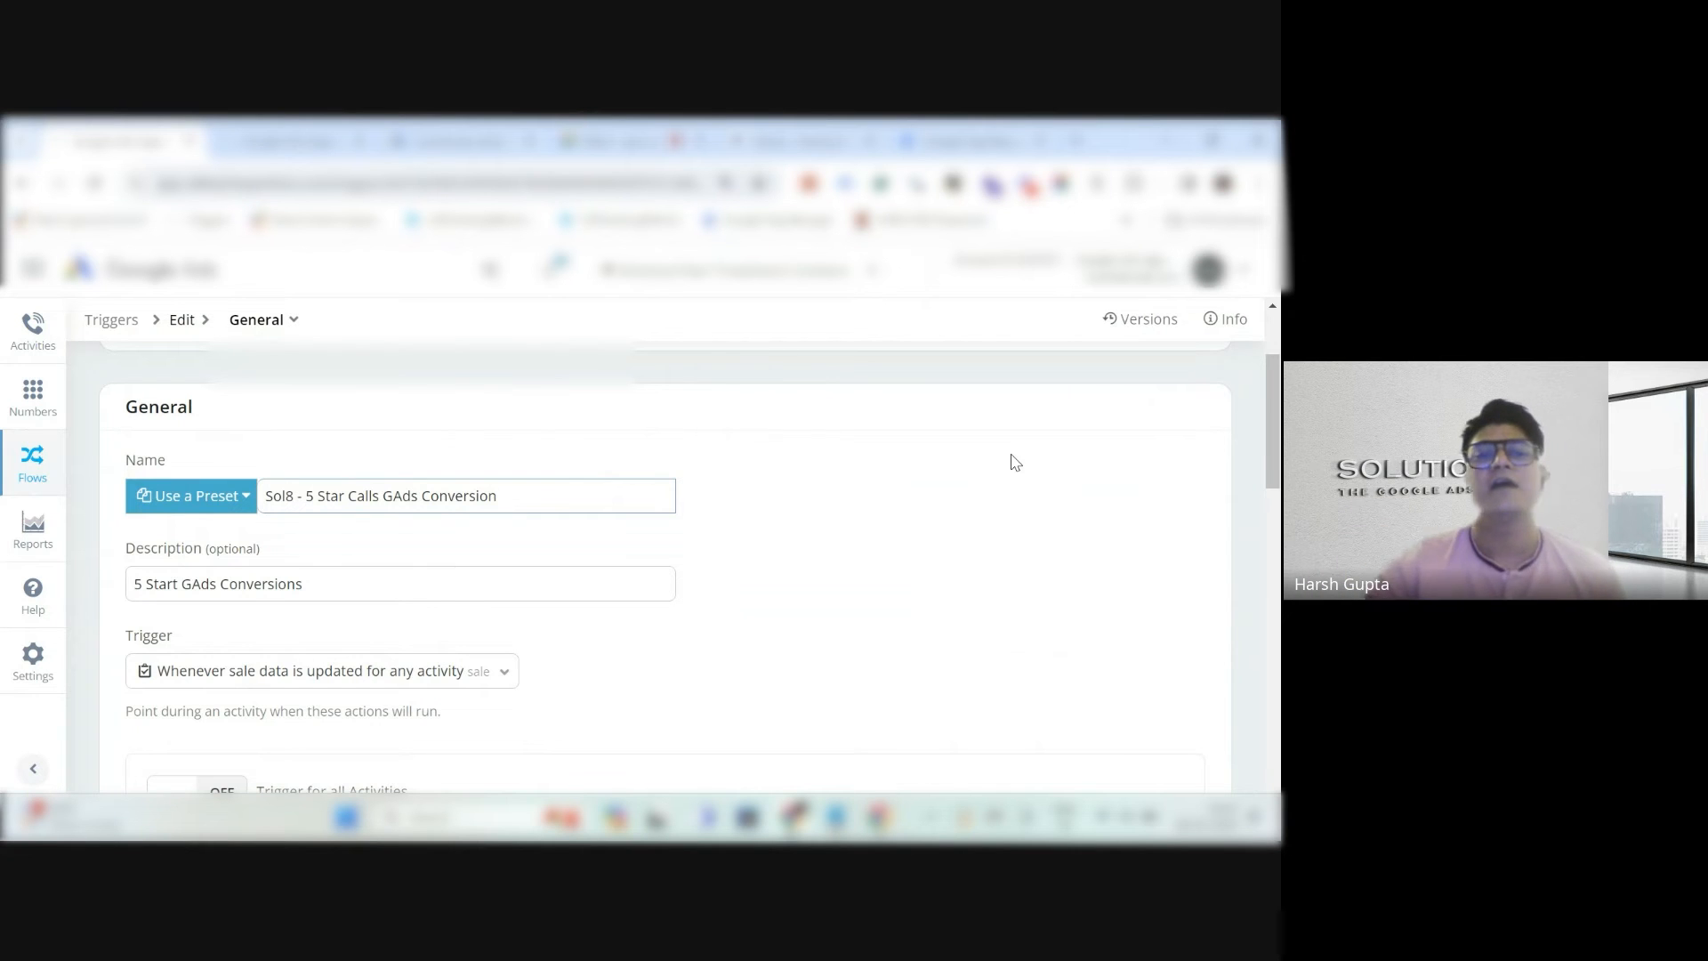
pyautogui.scroll(-2, 1010, 463)
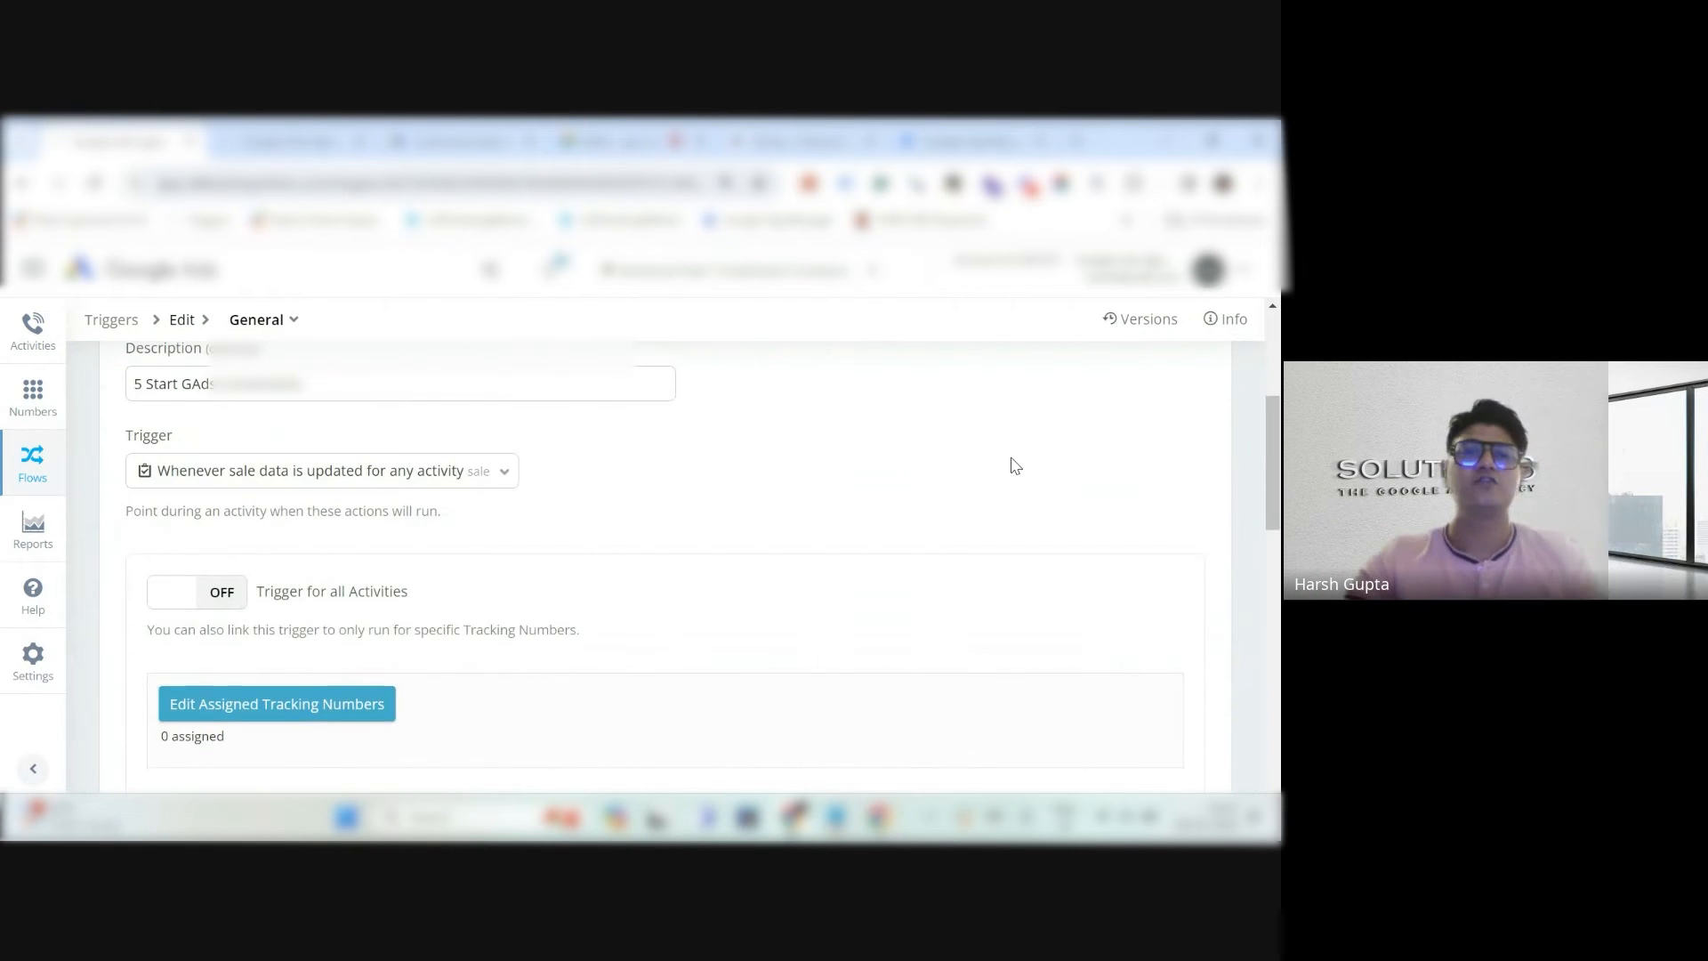
pyautogui.scroll(-2, 1012, 464)
pyautogui.scroll(2, 1013, 464)
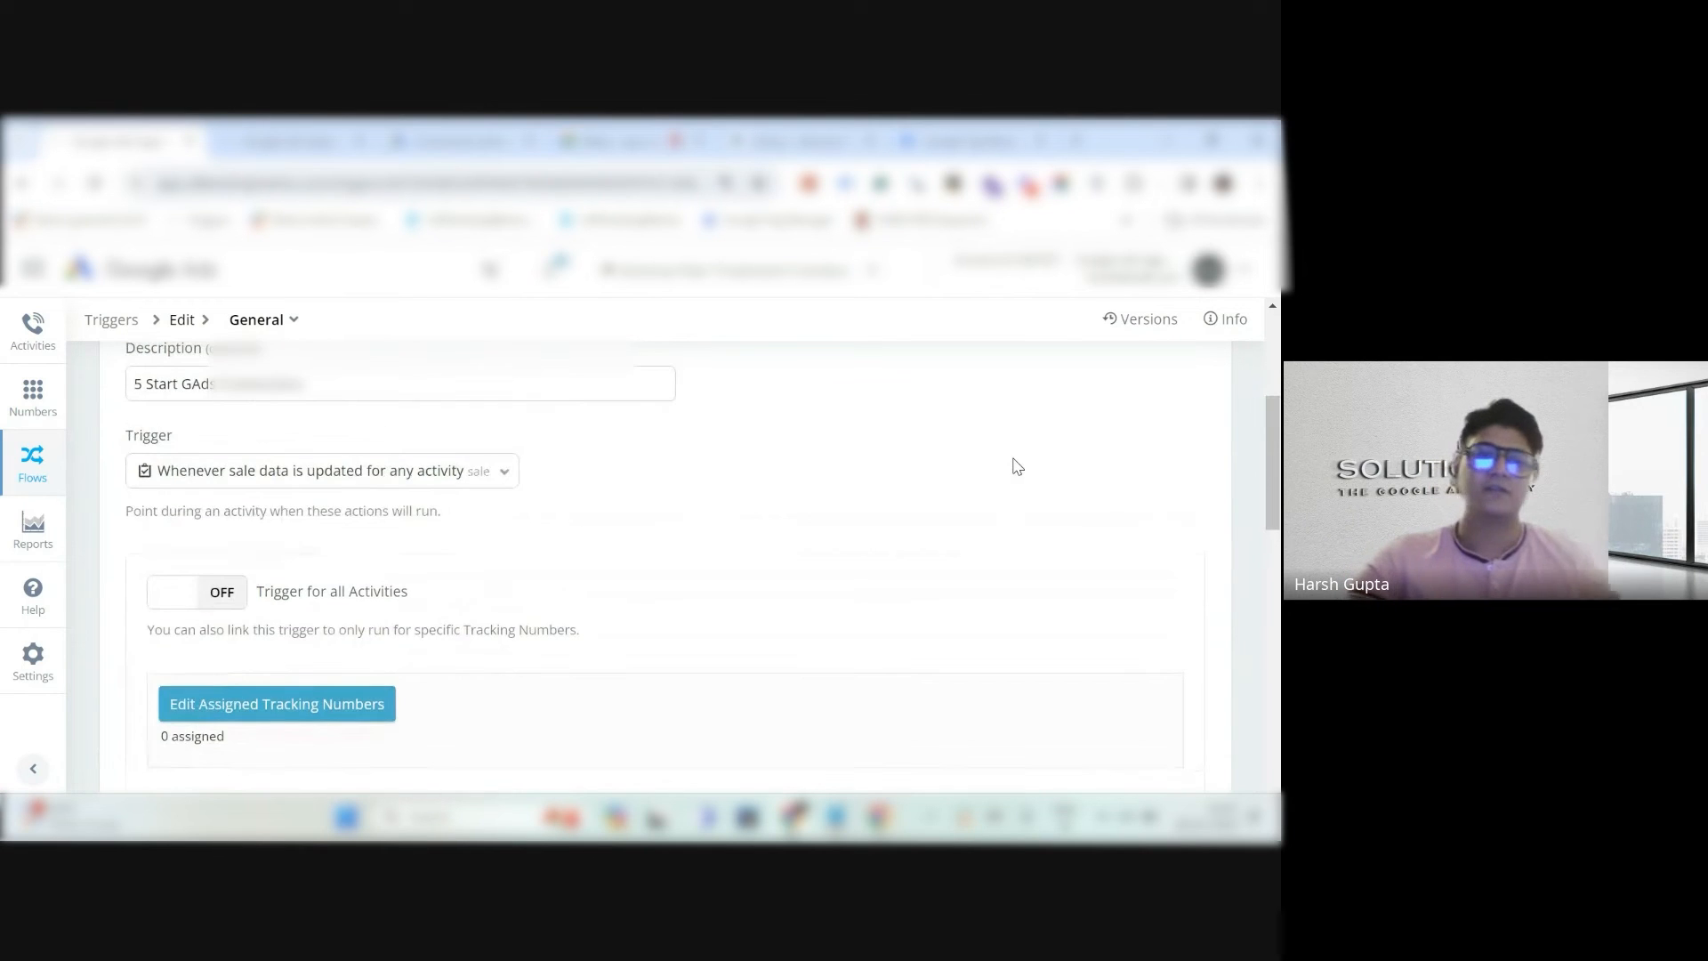
pyautogui.scroll(1, 1012, 465)
pyautogui.scroll(2, 1023, 467)
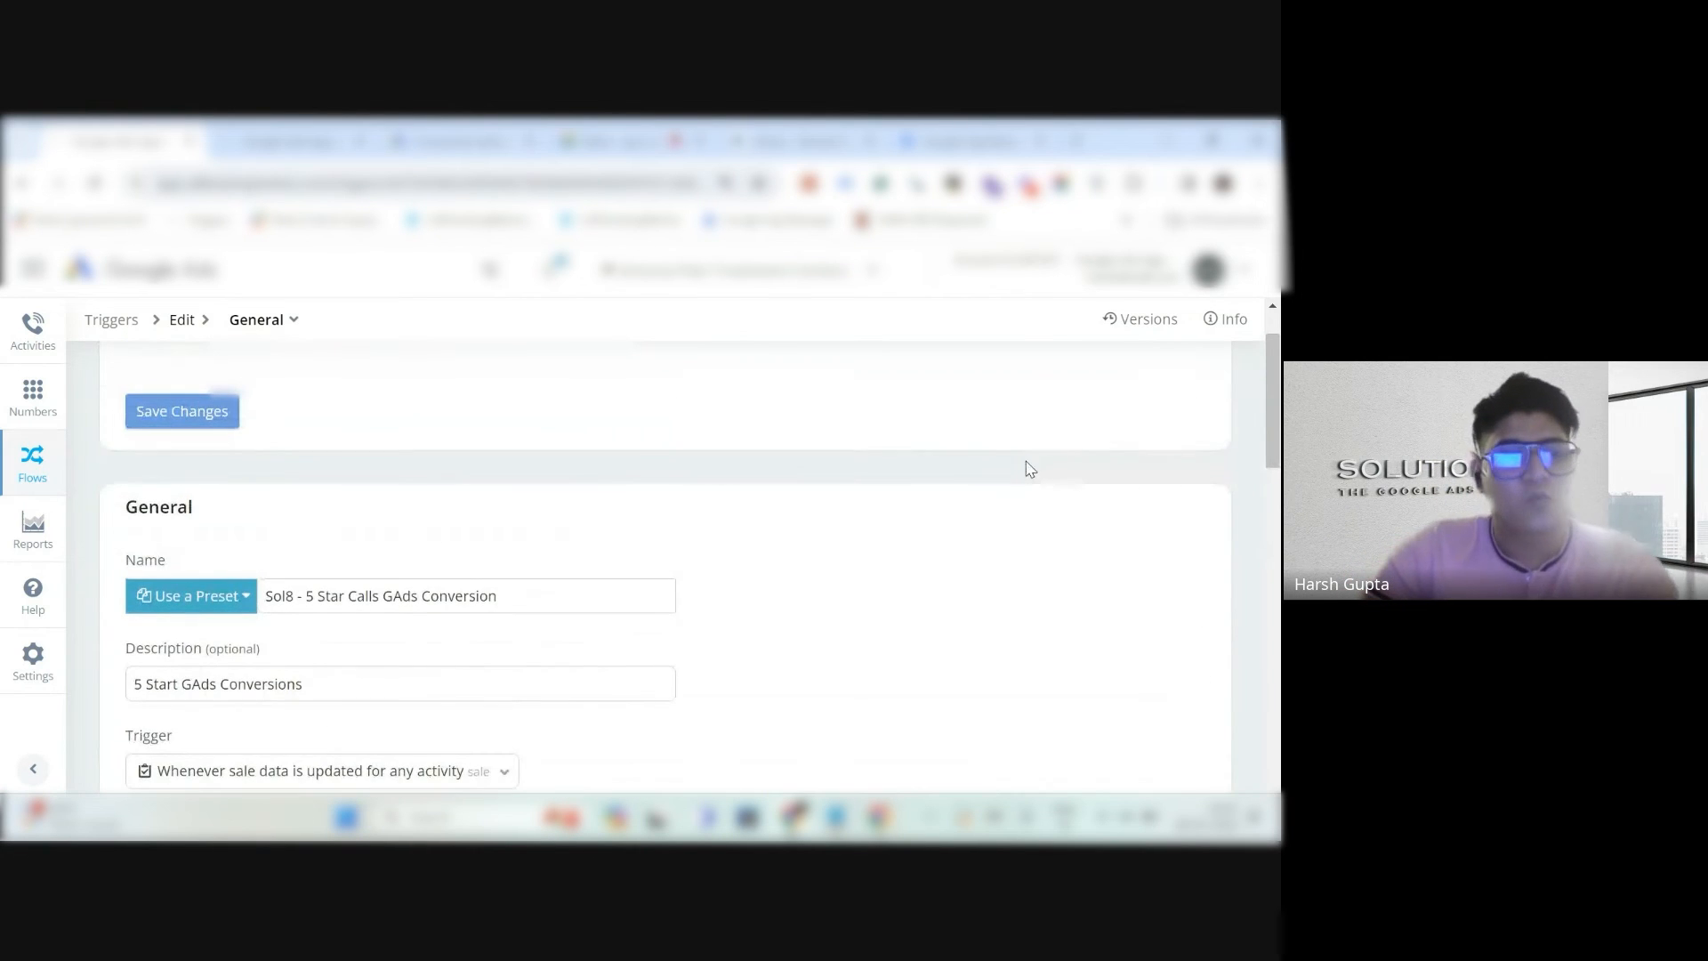
pyautogui.scroll(1, 1038, 466)
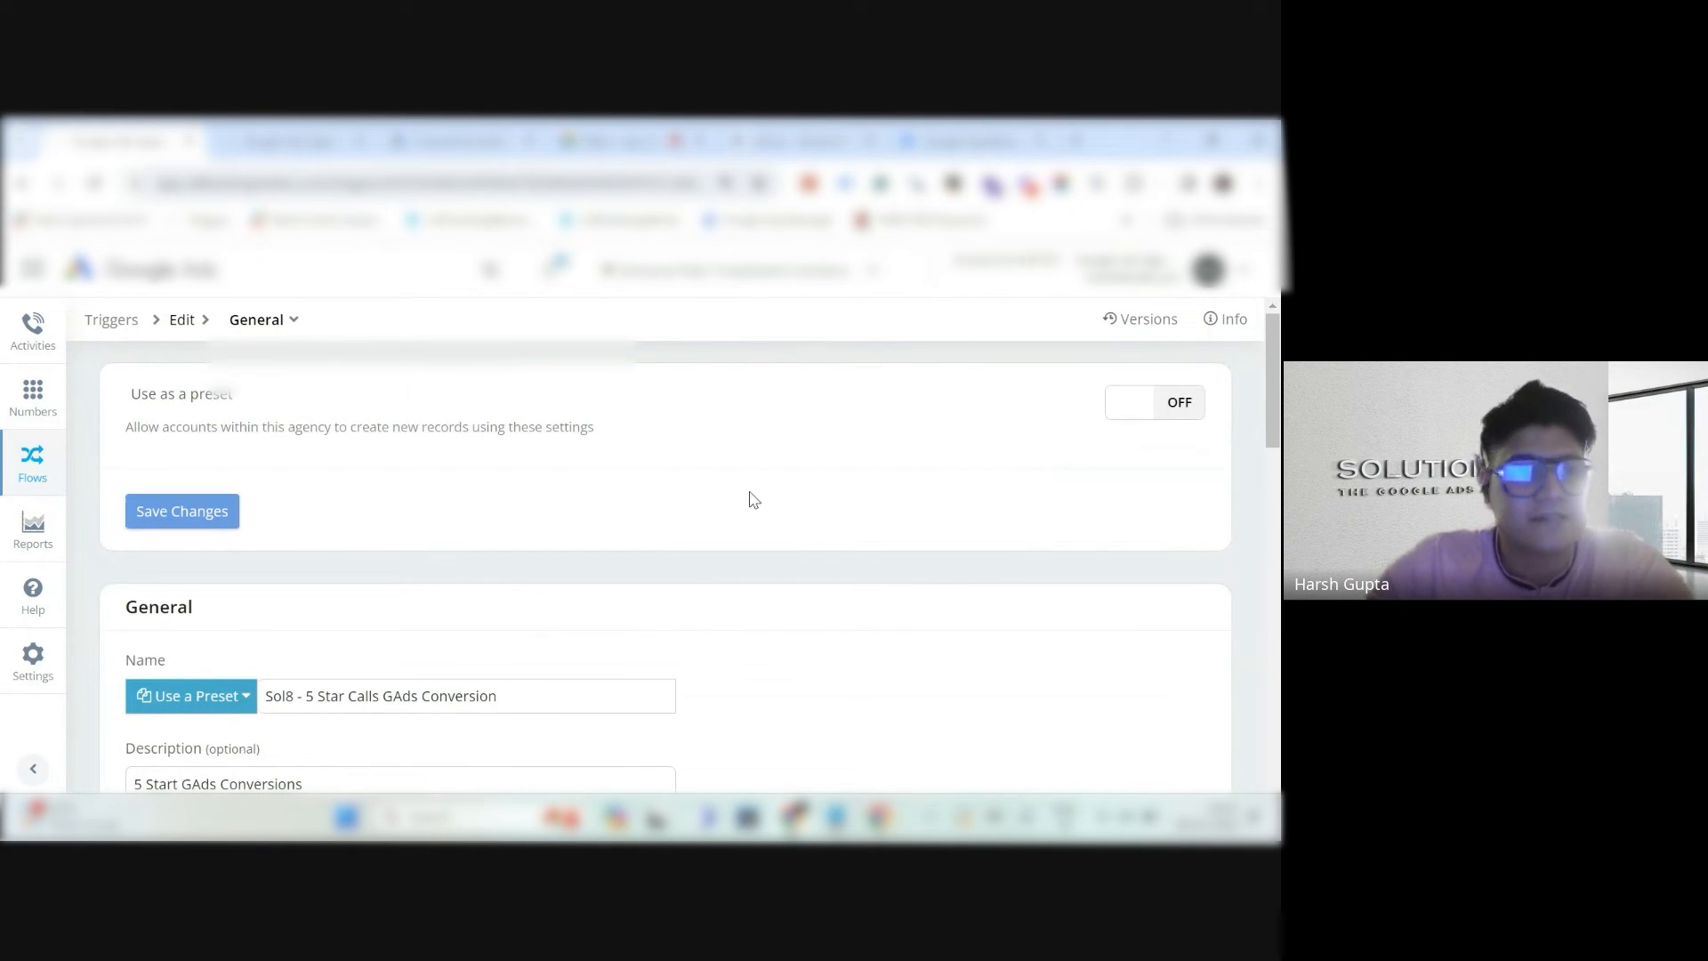
pyautogui.scroll(-2, 496, 518)
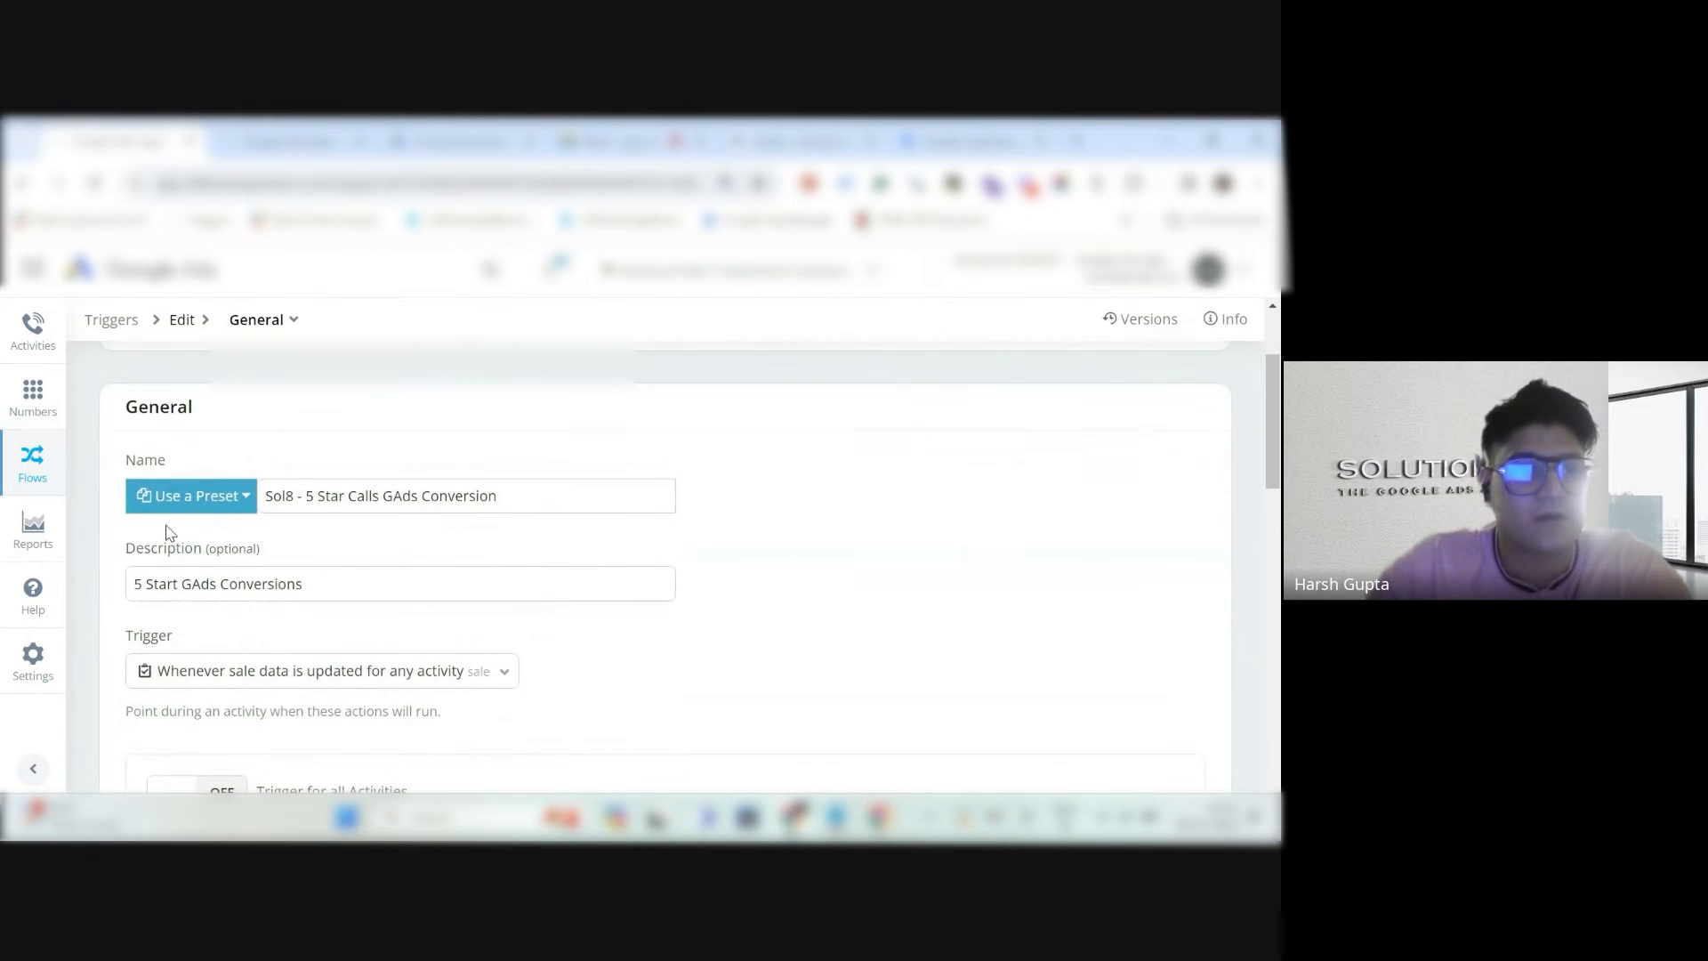
pyautogui.click(515, 495)
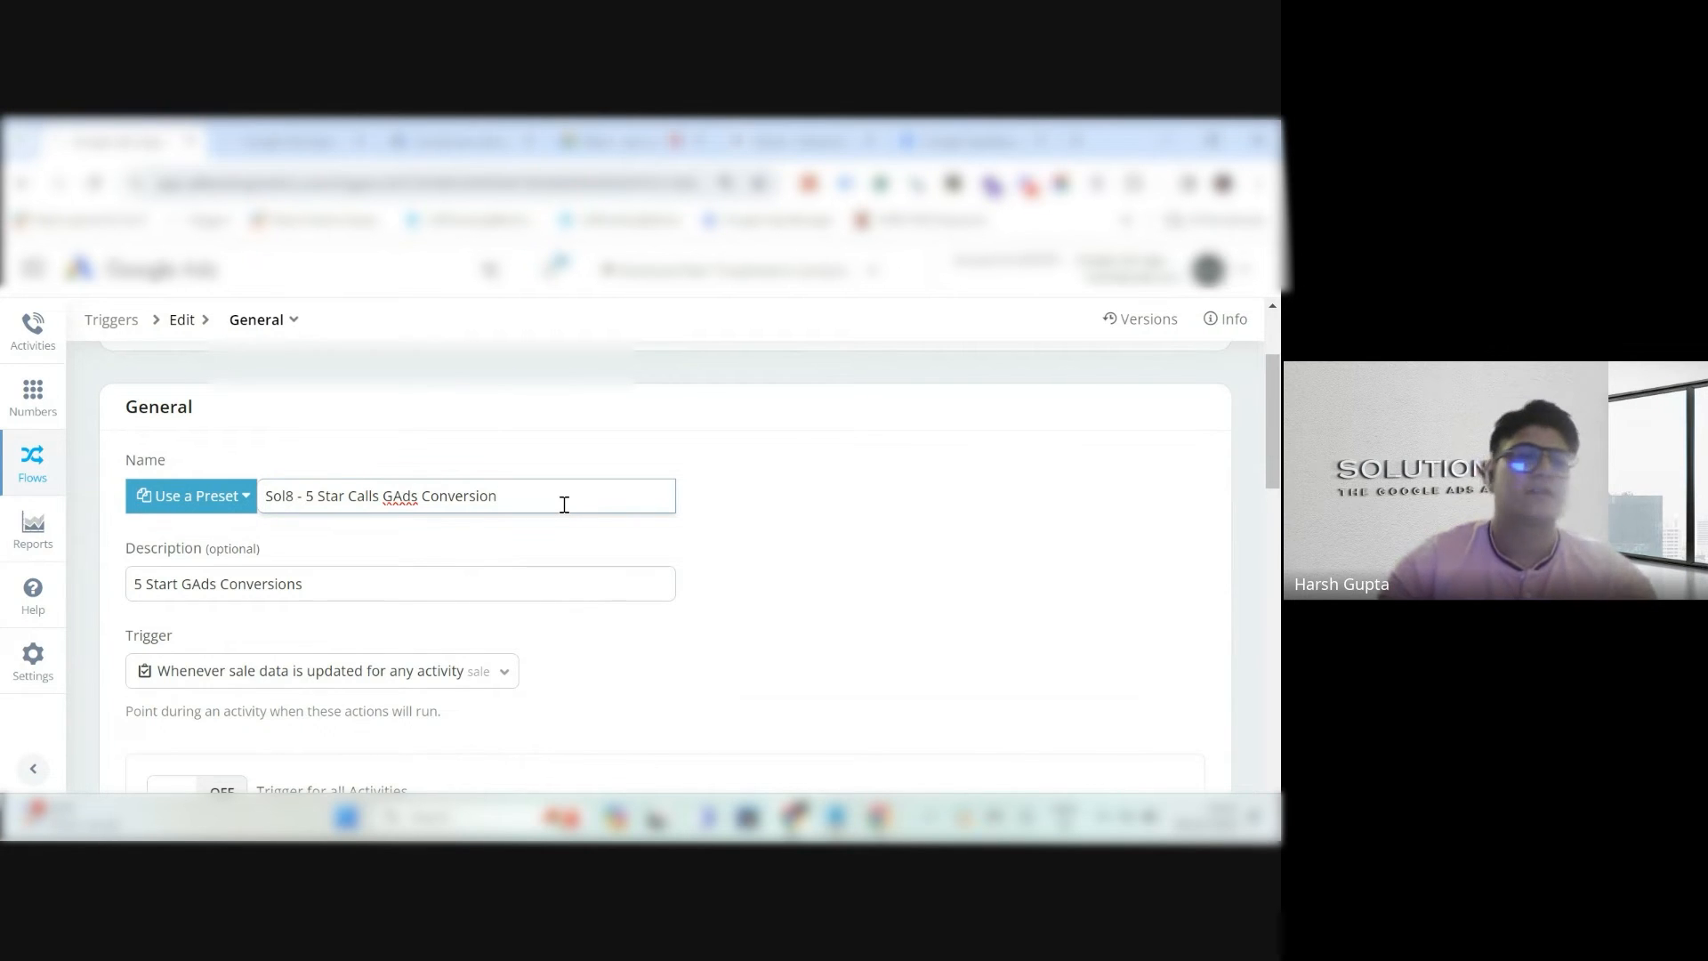
pyautogui.scroll(-3, 623, 541)
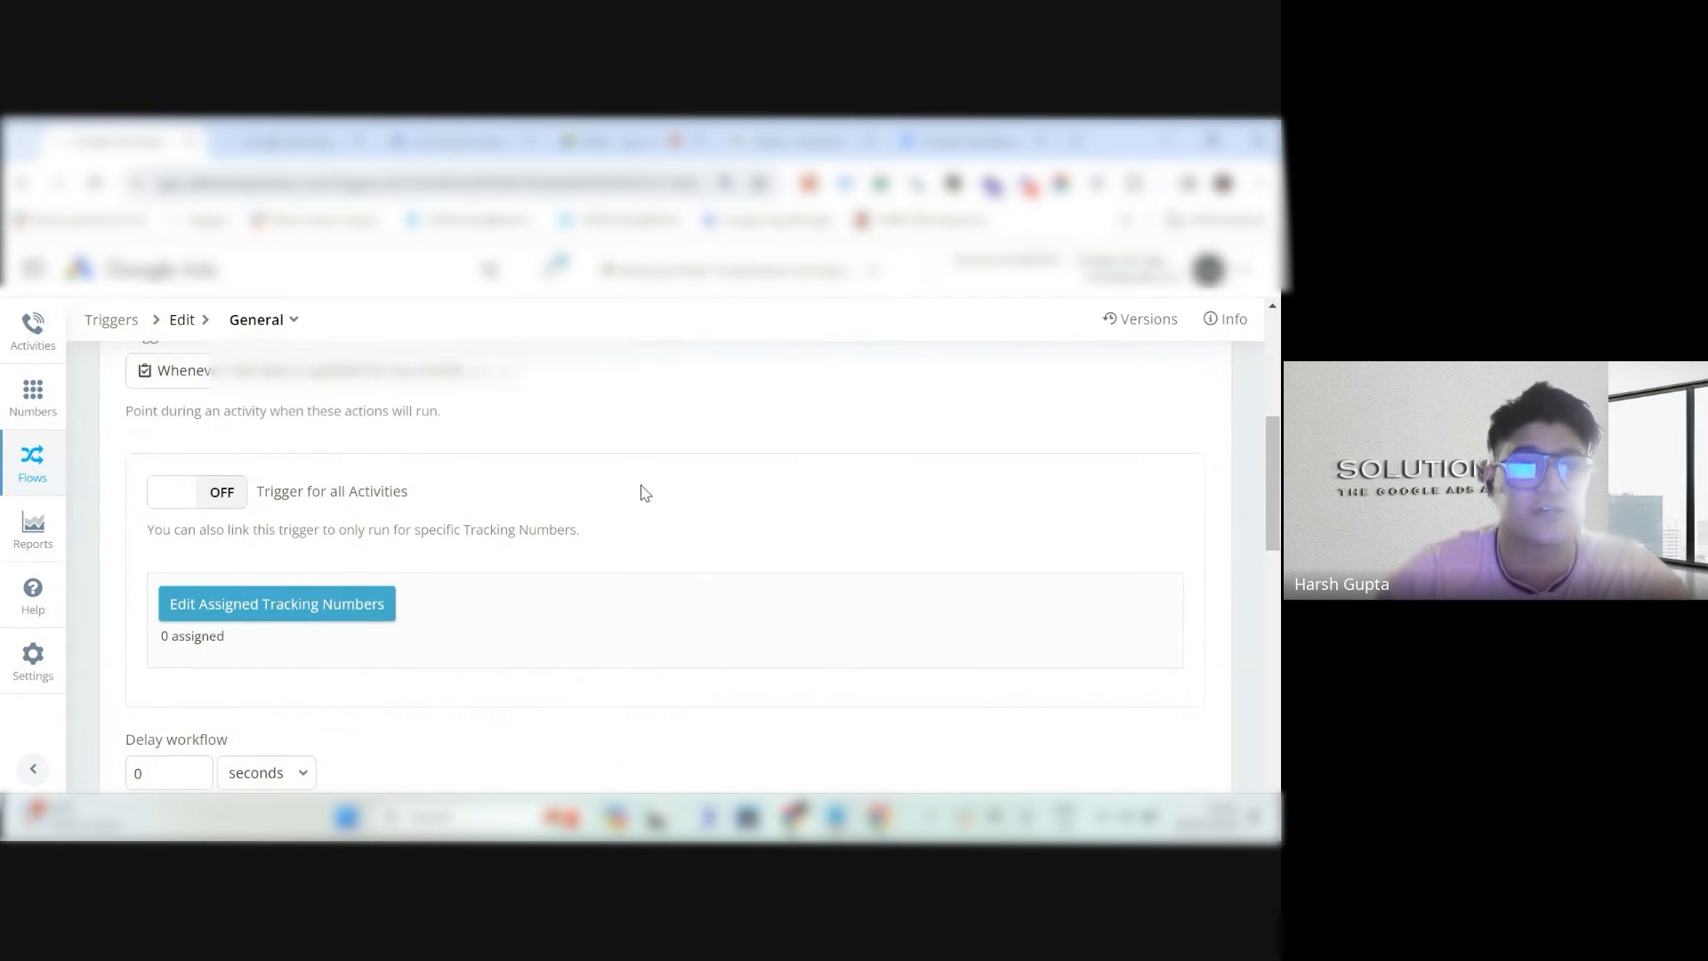
pyautogui.scroll(3, 645, 493)
pyautogui.scroll(-1, 526, 591)
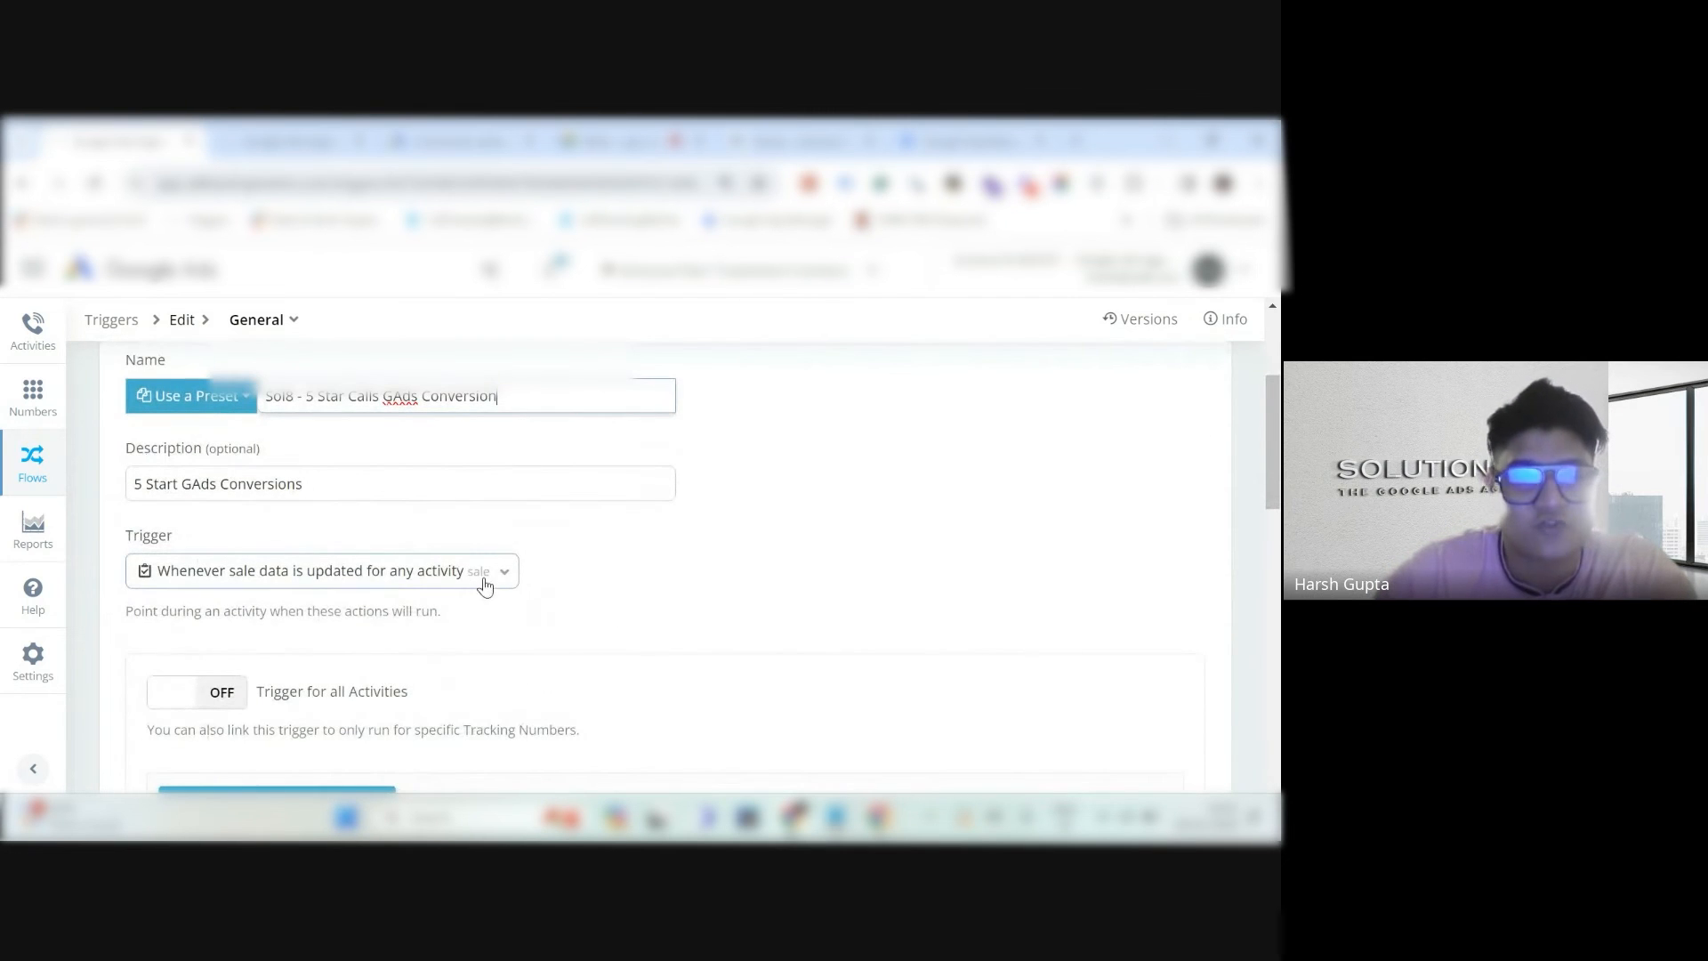
# Browse the available triggering events, from call-end and sale-data options through to transcription options, without choosing a different one.
pyautogui.click(500, 575)
pyautogui.scroll(-2, 620, 582)
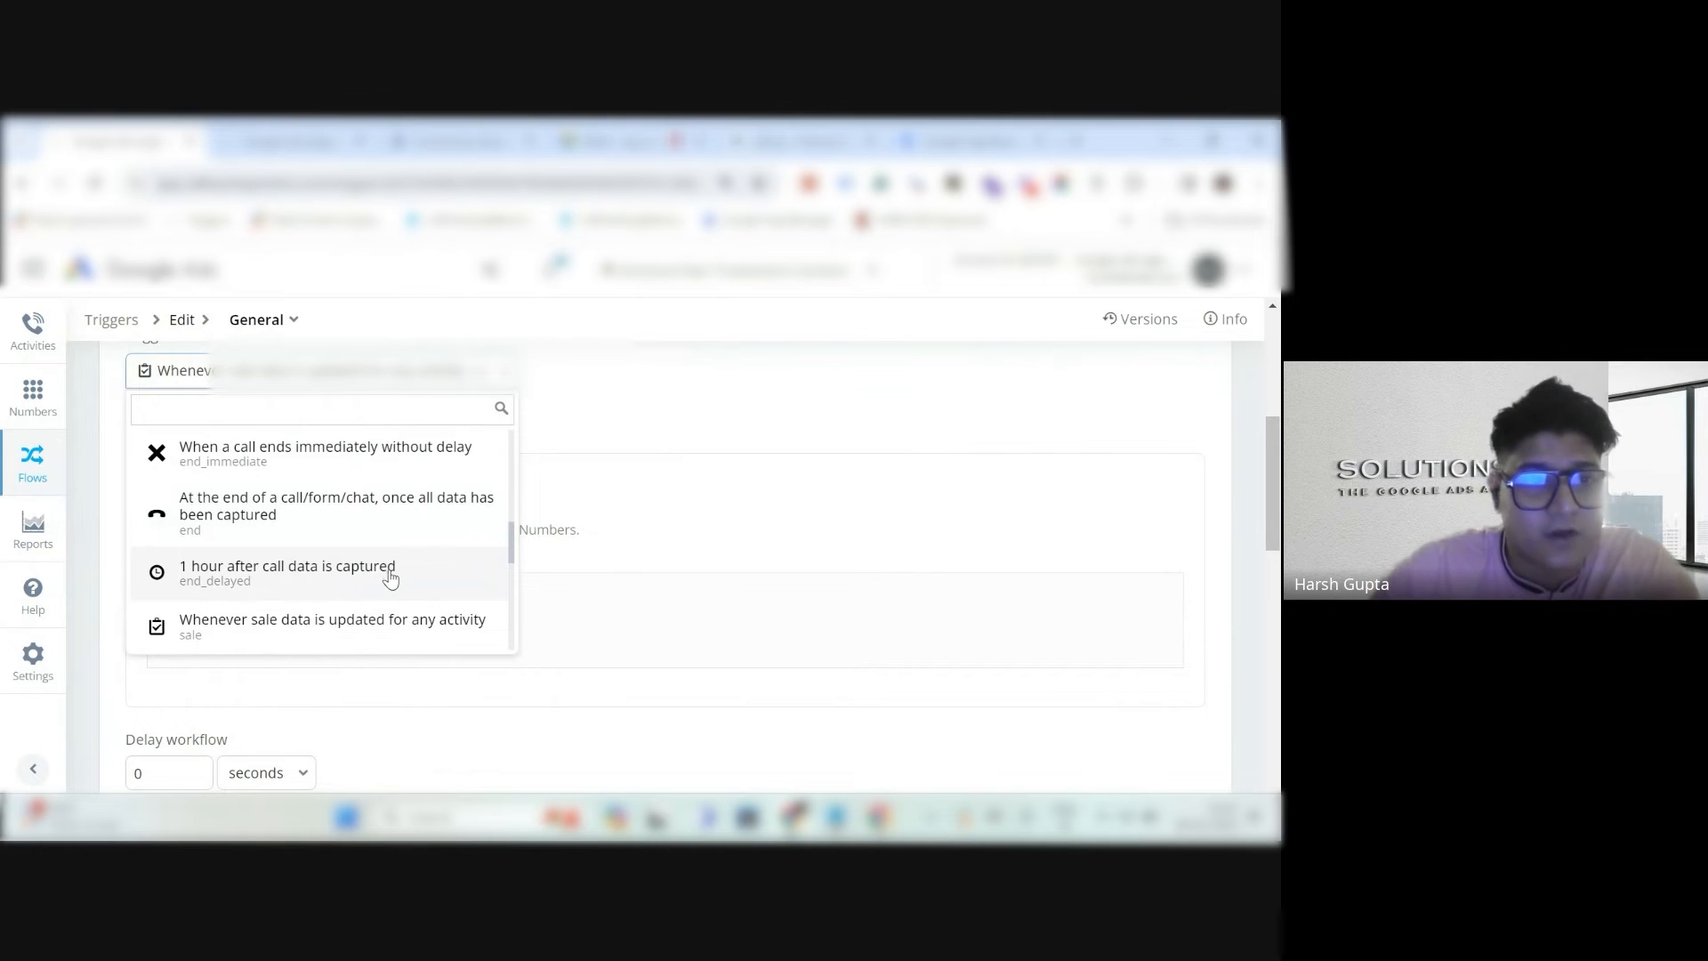
pyautogui.click(694, 445)
pyautogui.scroll(2, 694, 461)
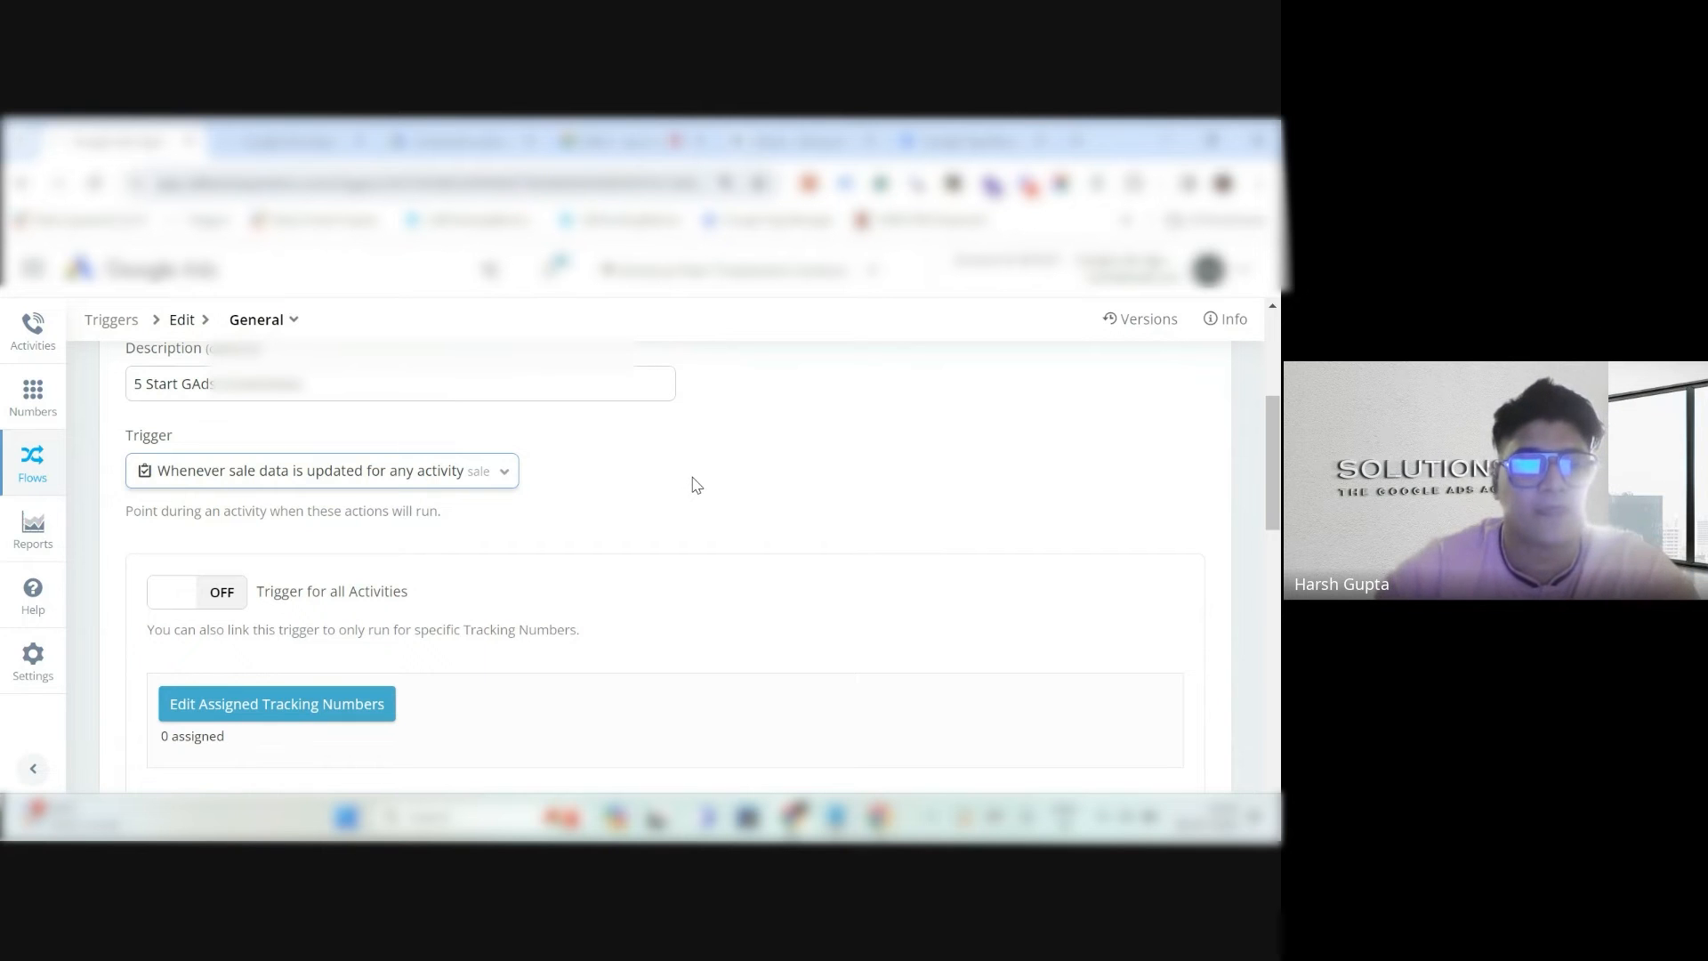
pyautogui.scroll(-2, 694, 484)
pyautogui.scroll(2, 694, 484)
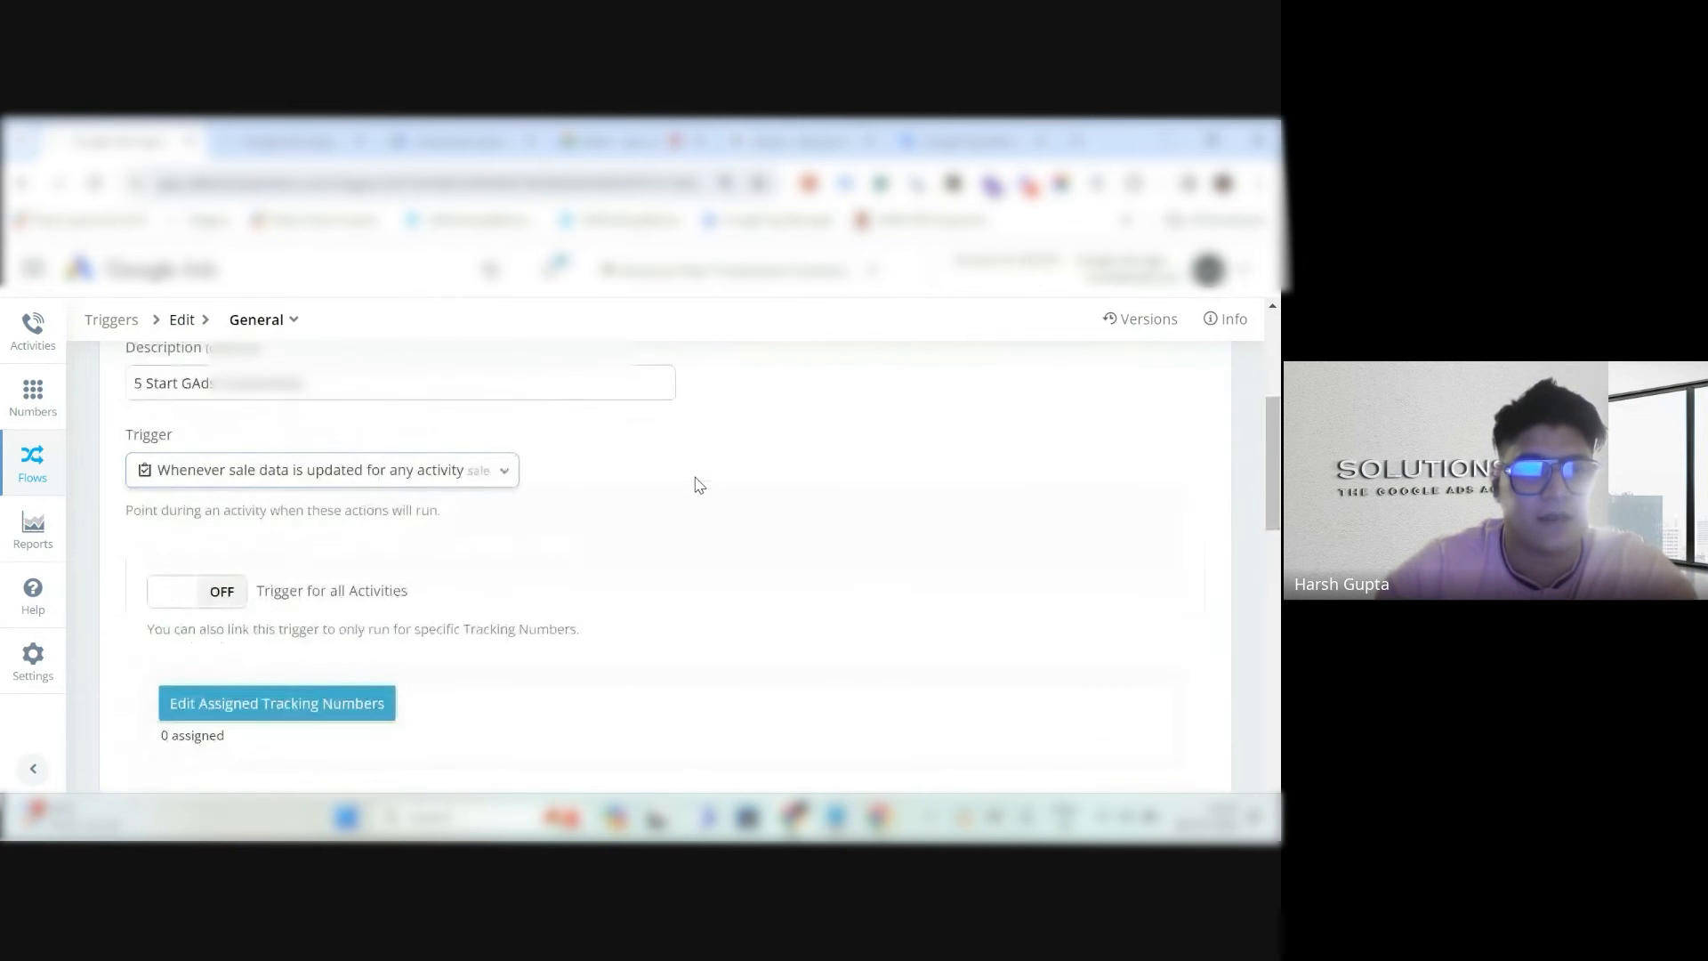
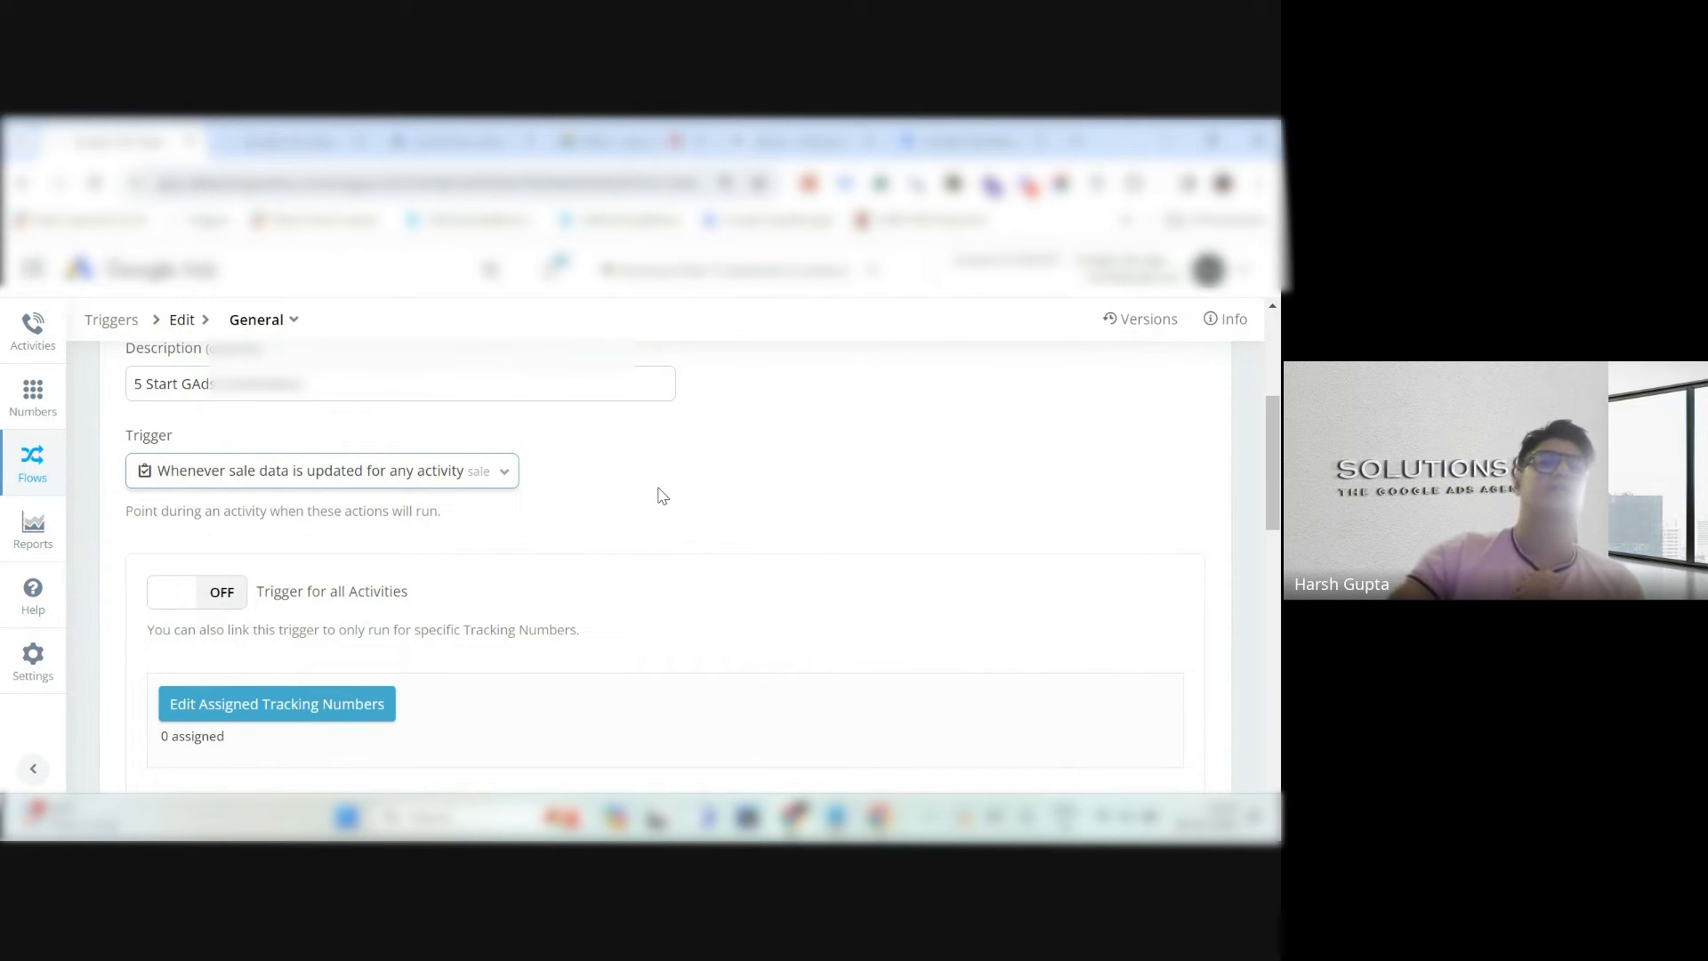
pyautogui.click(507, 481)
pyautogui.scroll(-10, 318, 600)
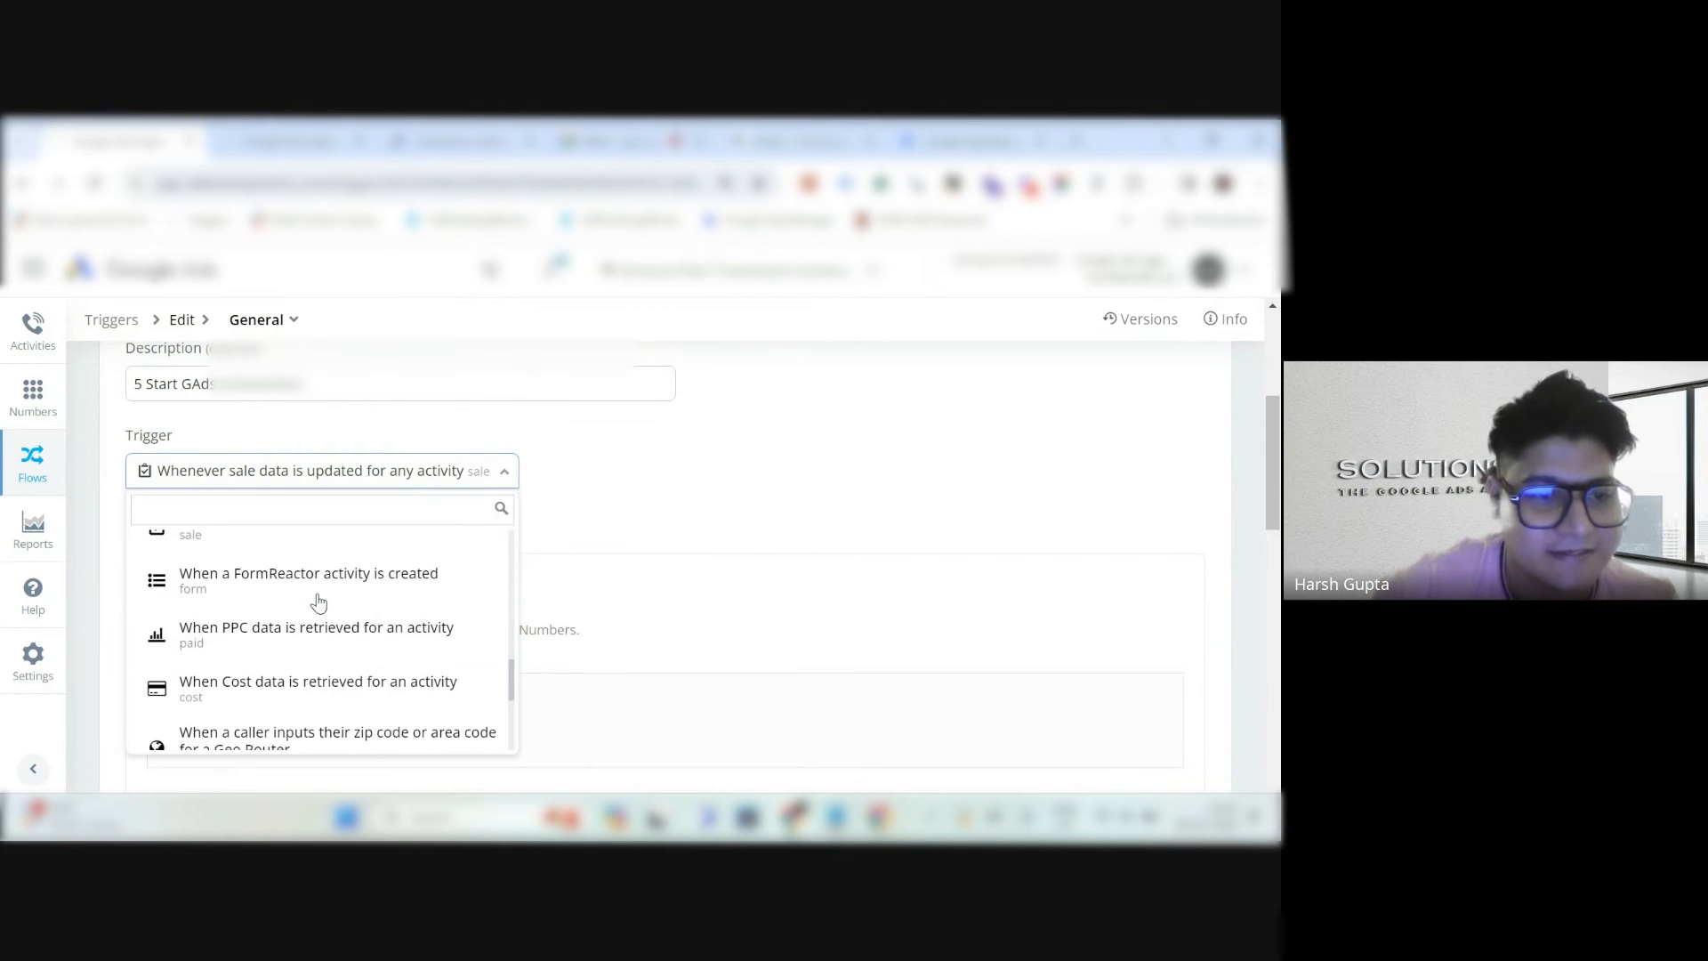
pyautogui.scroll(-1, 318, 602)
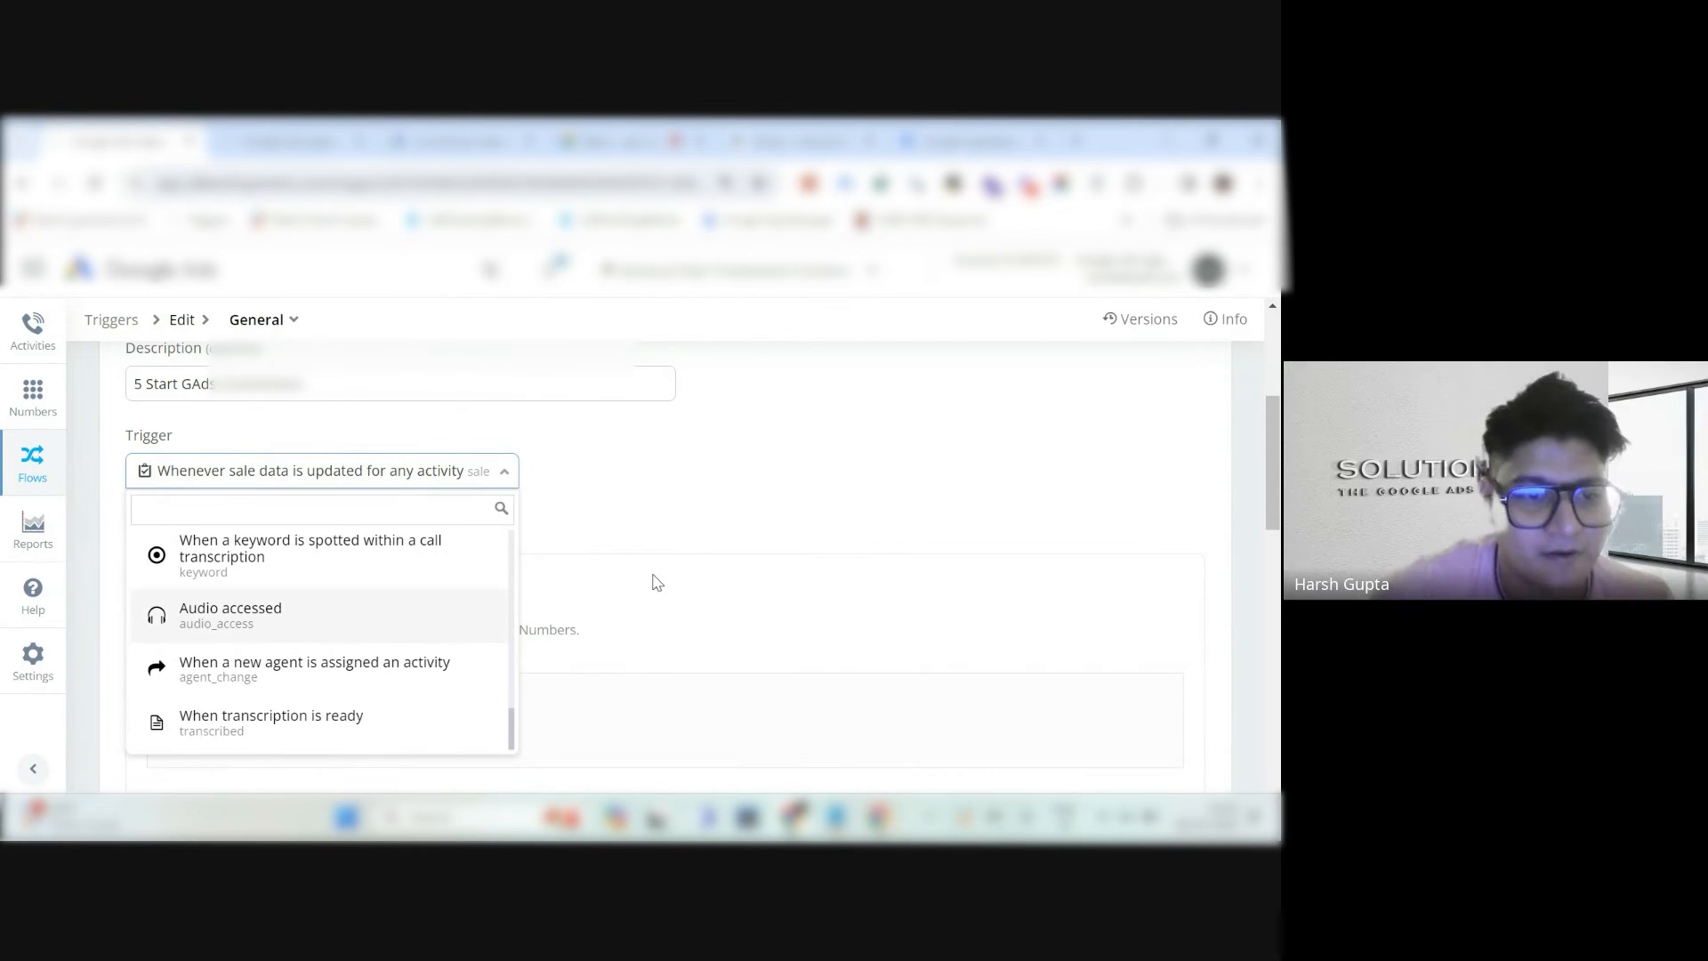
pyautogui.click(727, 515)
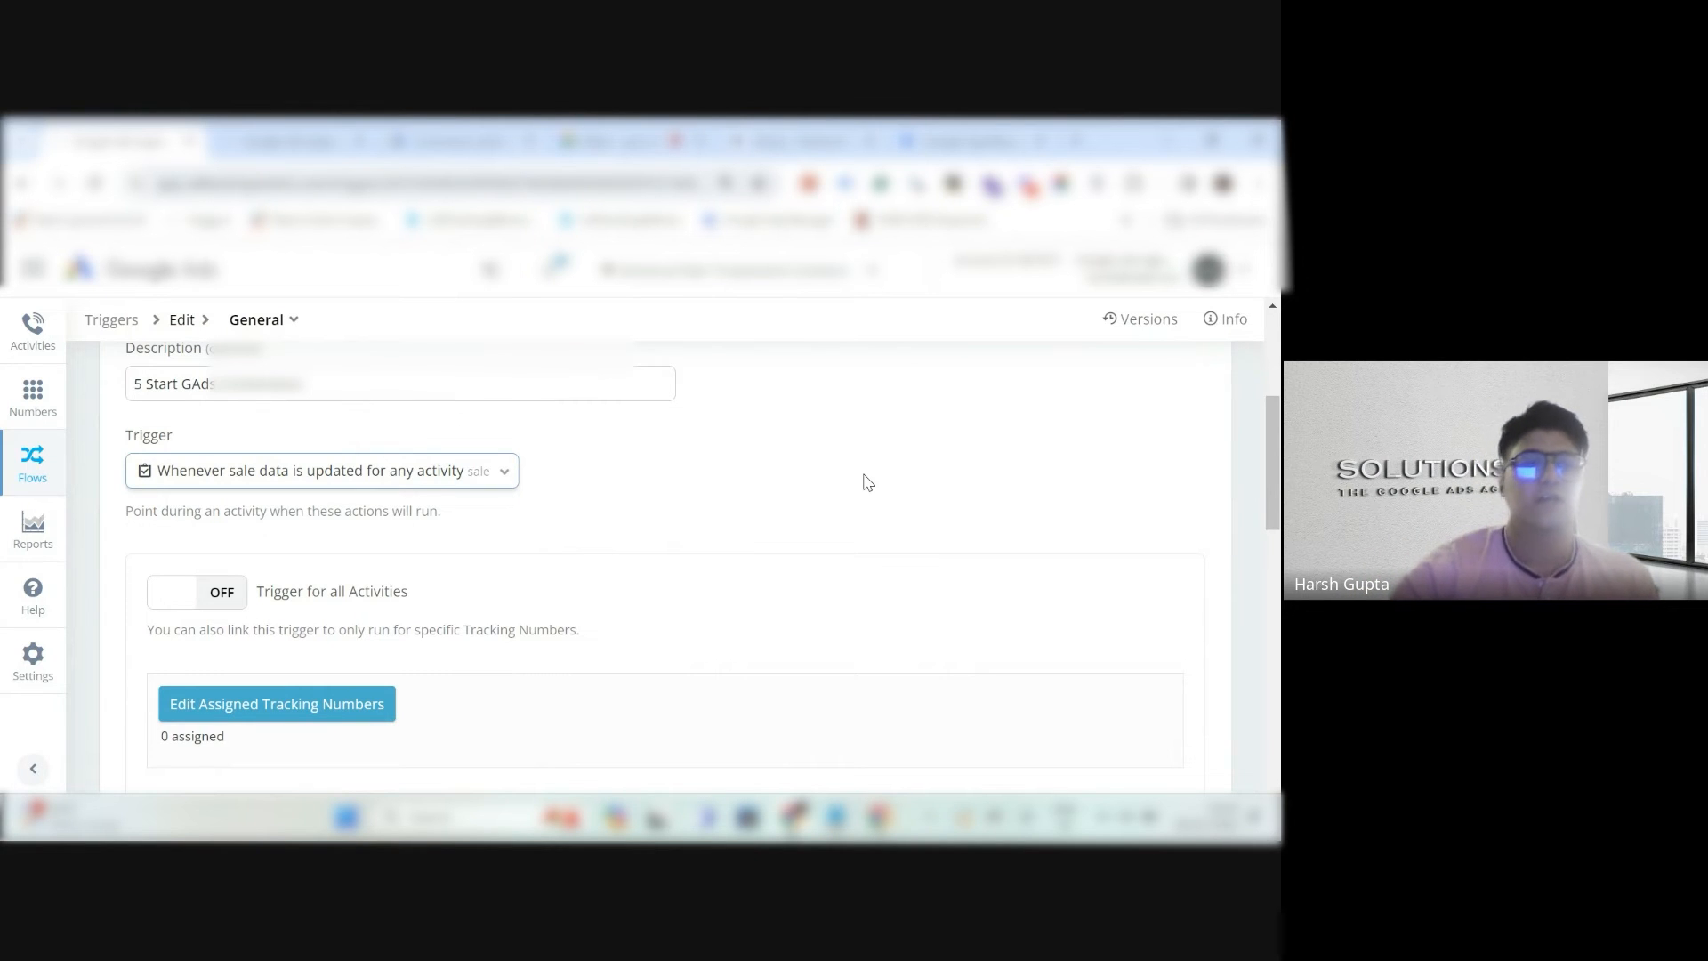
# Make the trigger run for all activities instead of only specific tracking numbers.
pyautogui.scroll(-1, 592, 485)
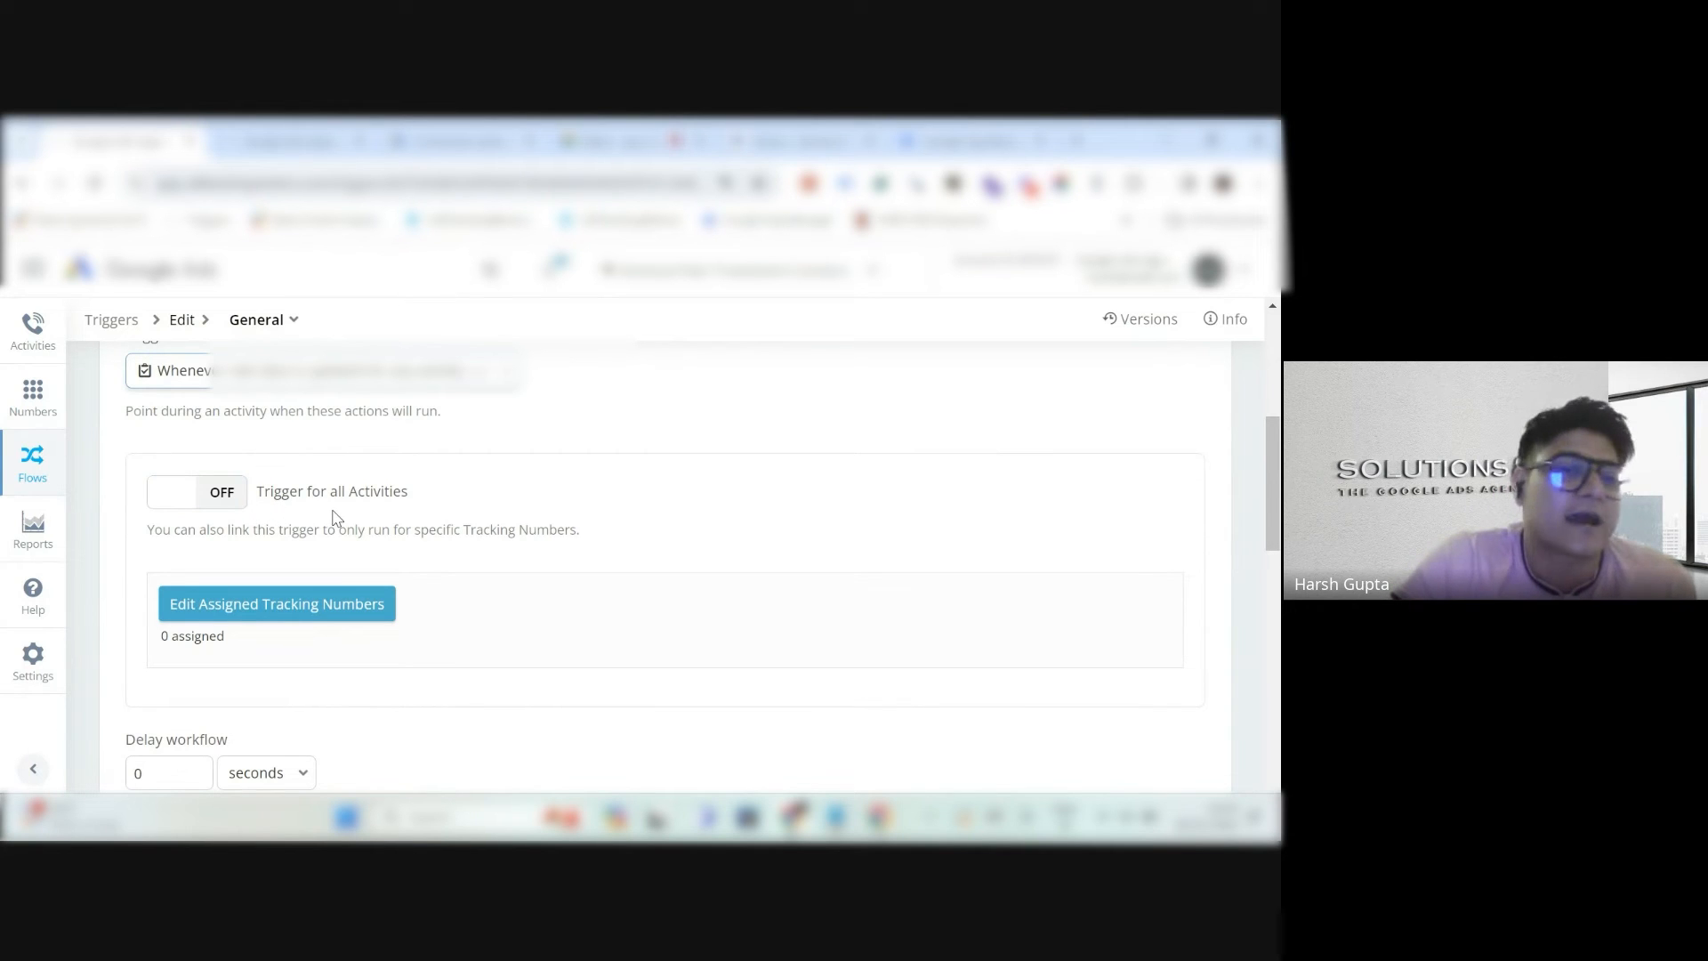
pyautogui.click(224, 494)
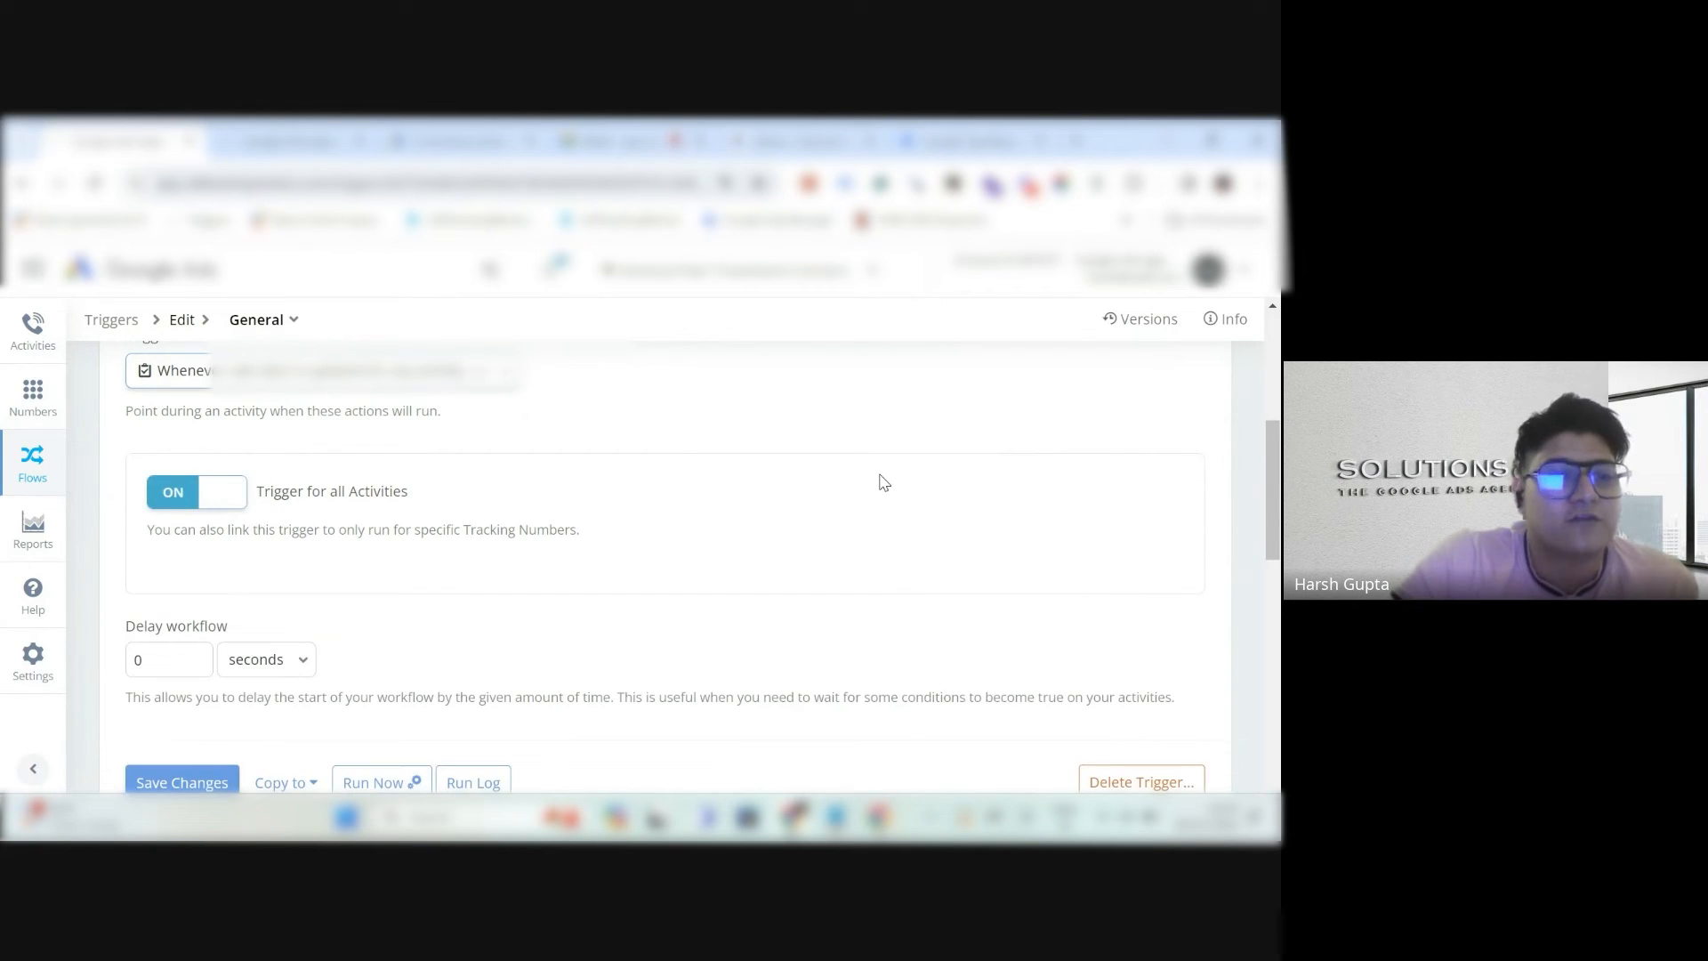
# Add a new workflow to the trigger after the existing five-star score workflow.
pyautogui.scroll(-3, 801, 458)
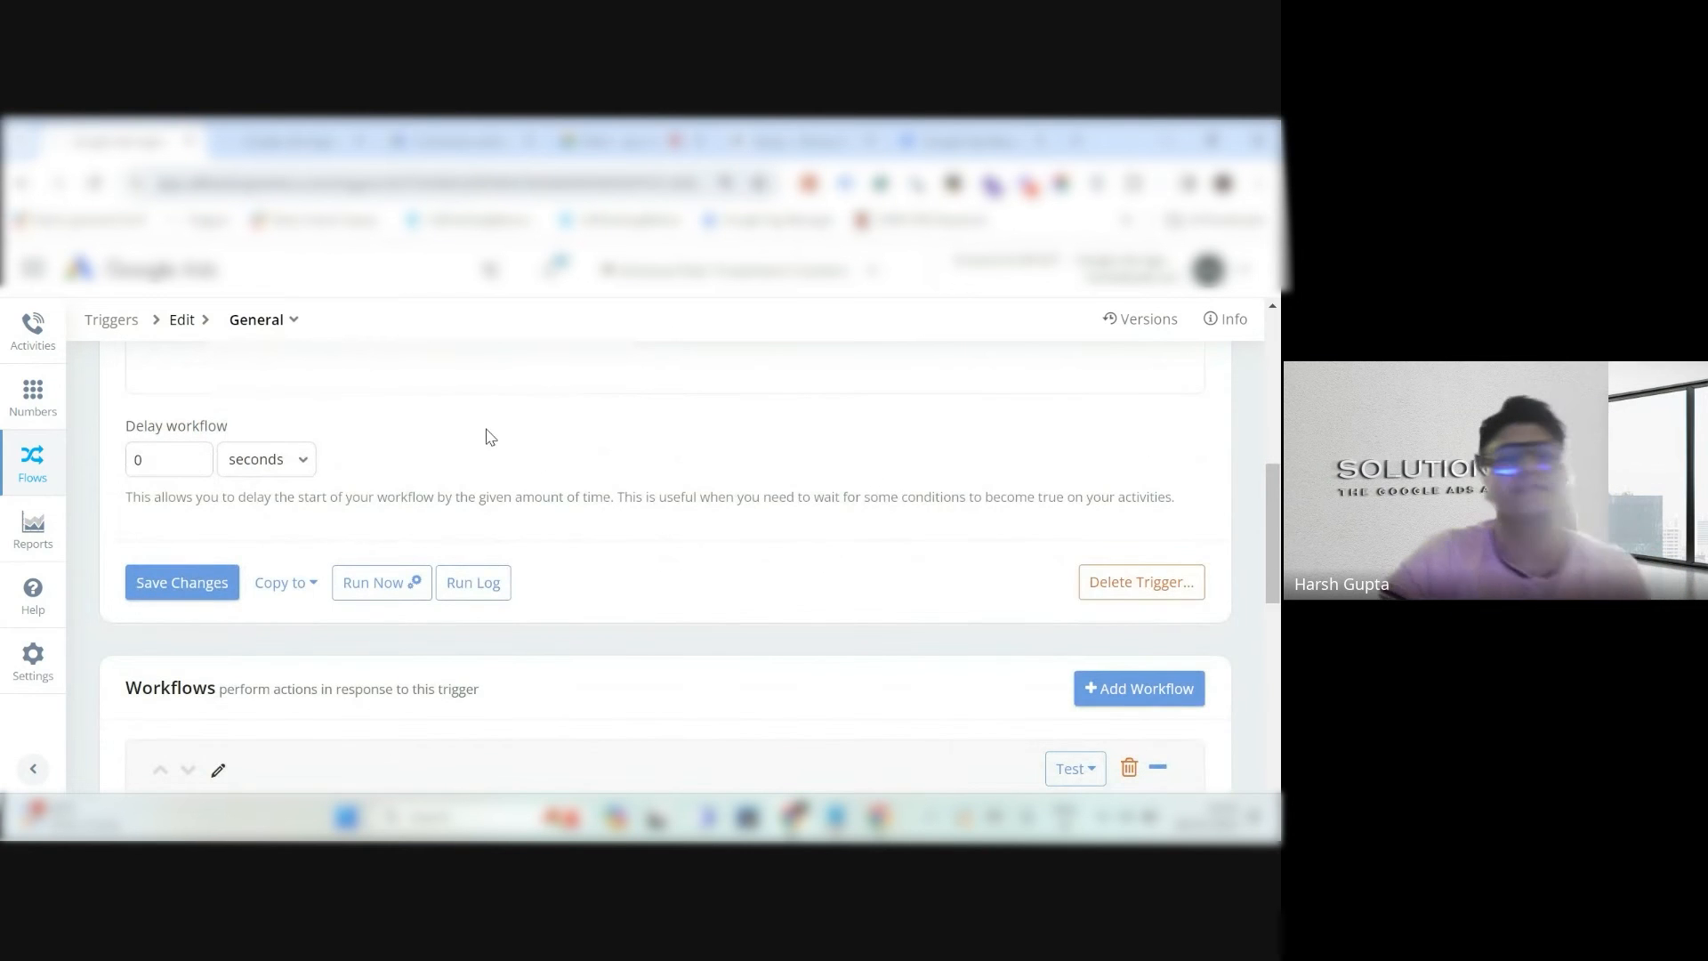
pyautogui.scroll(-3, 516, 411)
pyautogui.scroll(2, 516, 411)
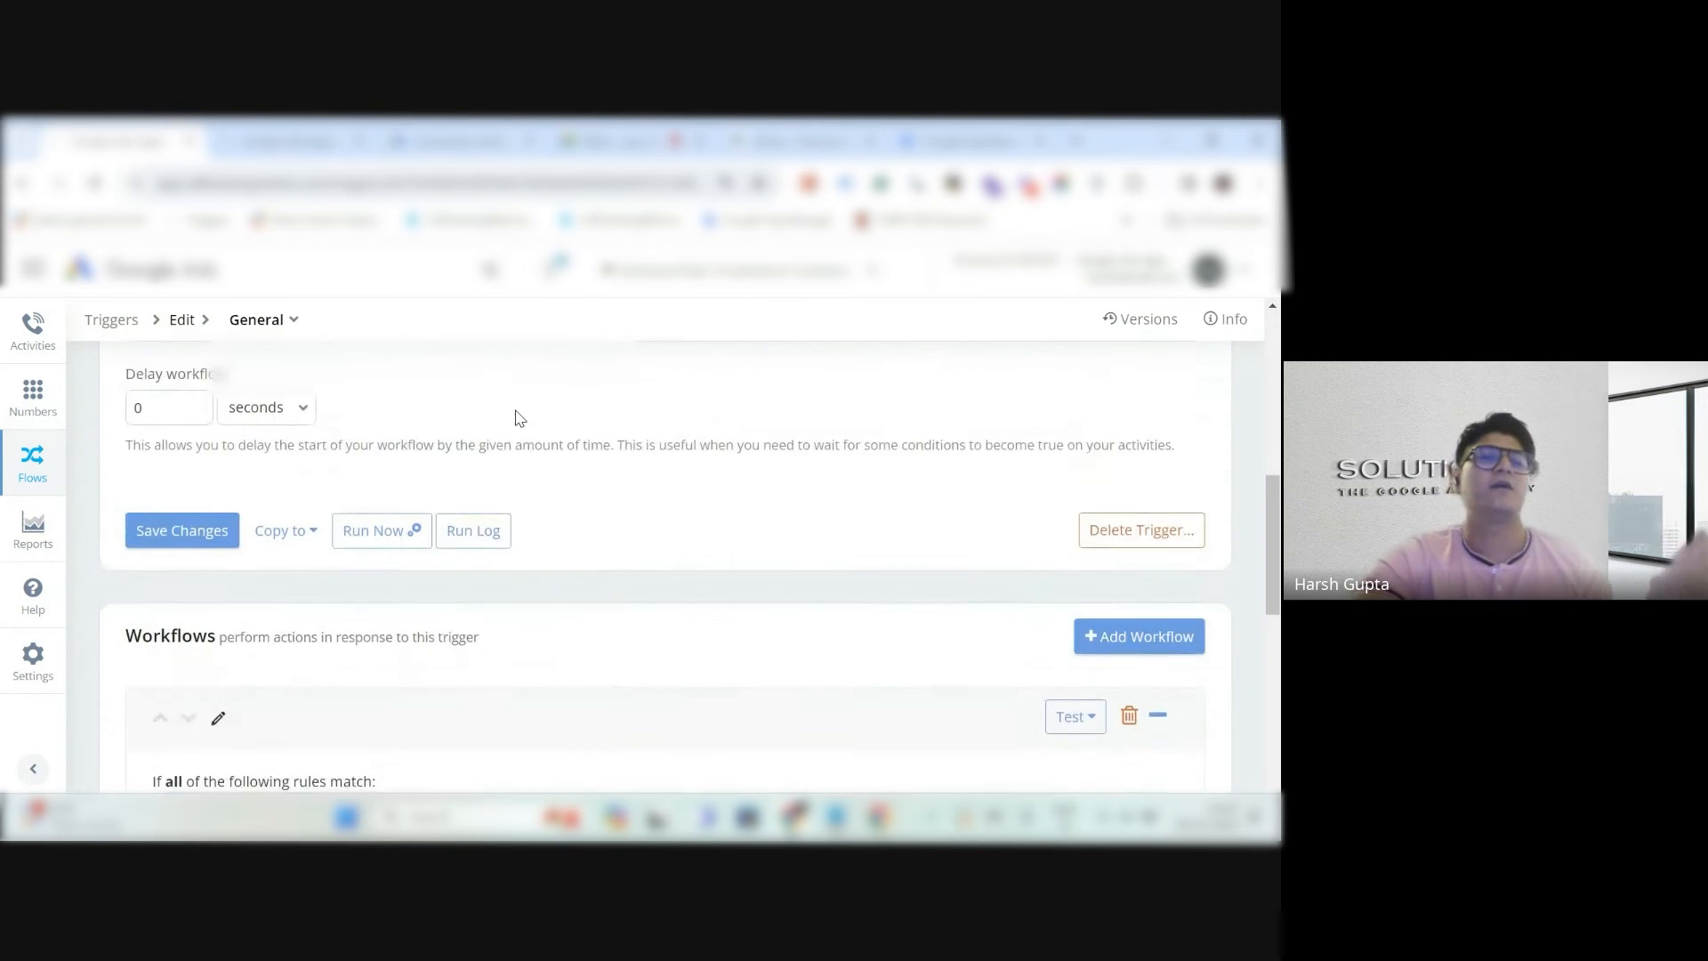
pyautogui.scroll(9, 551, 414)
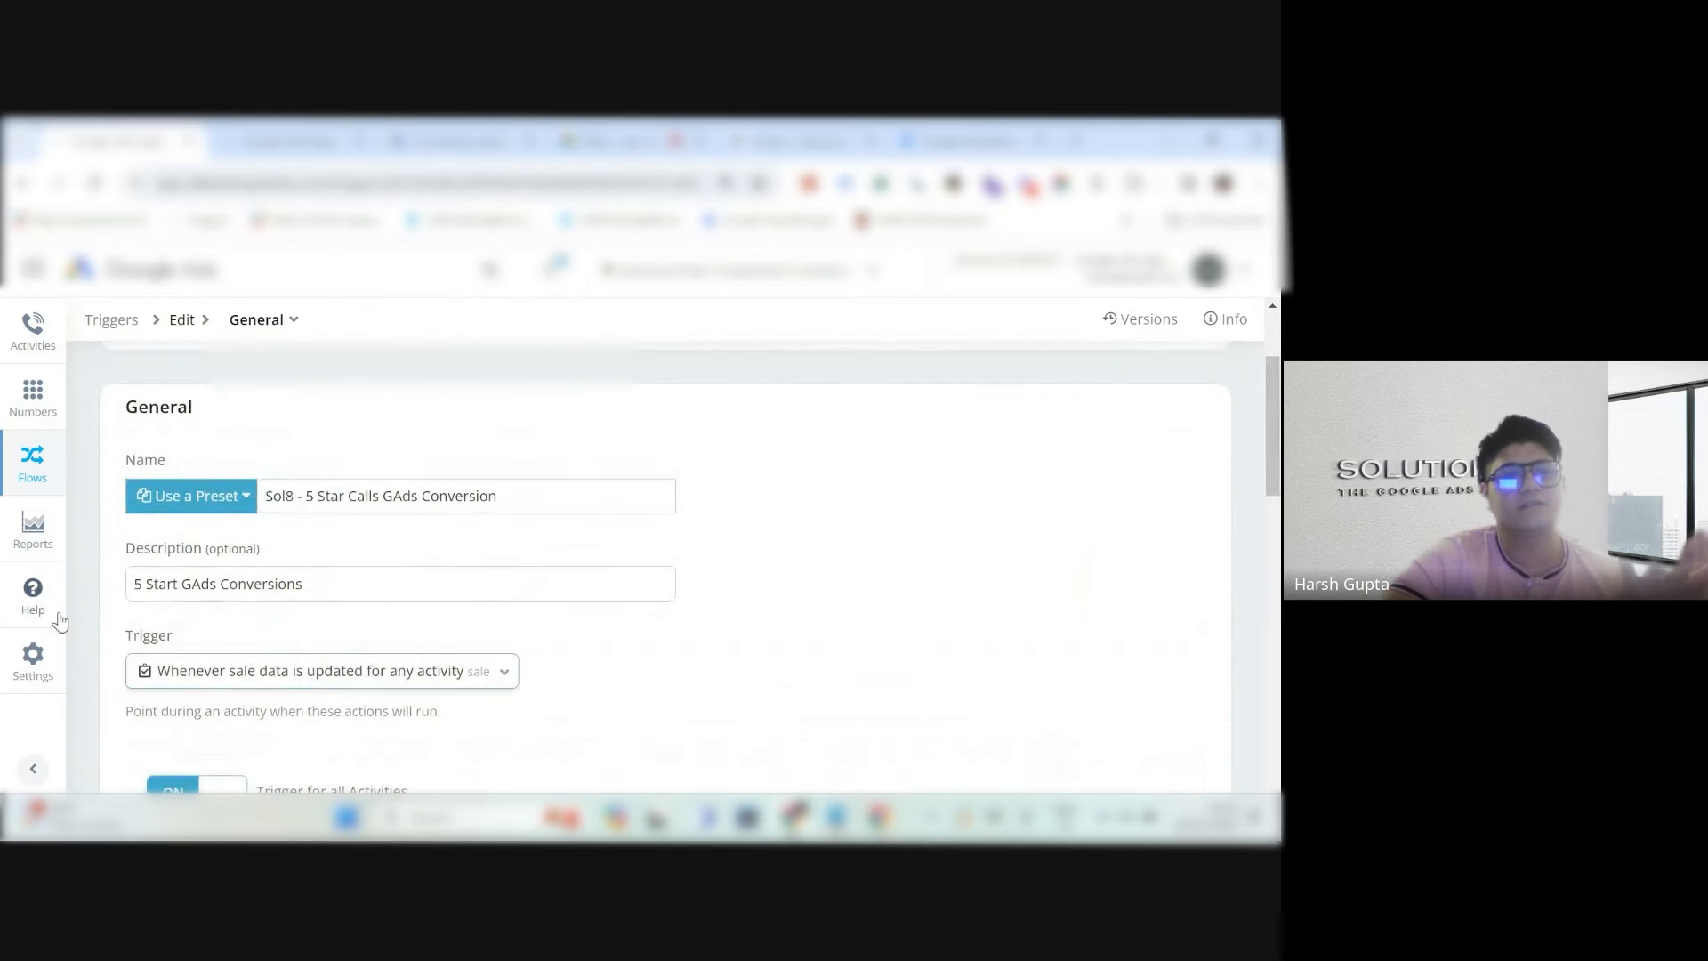
pyautogui.scroll(-7, 294, 610)
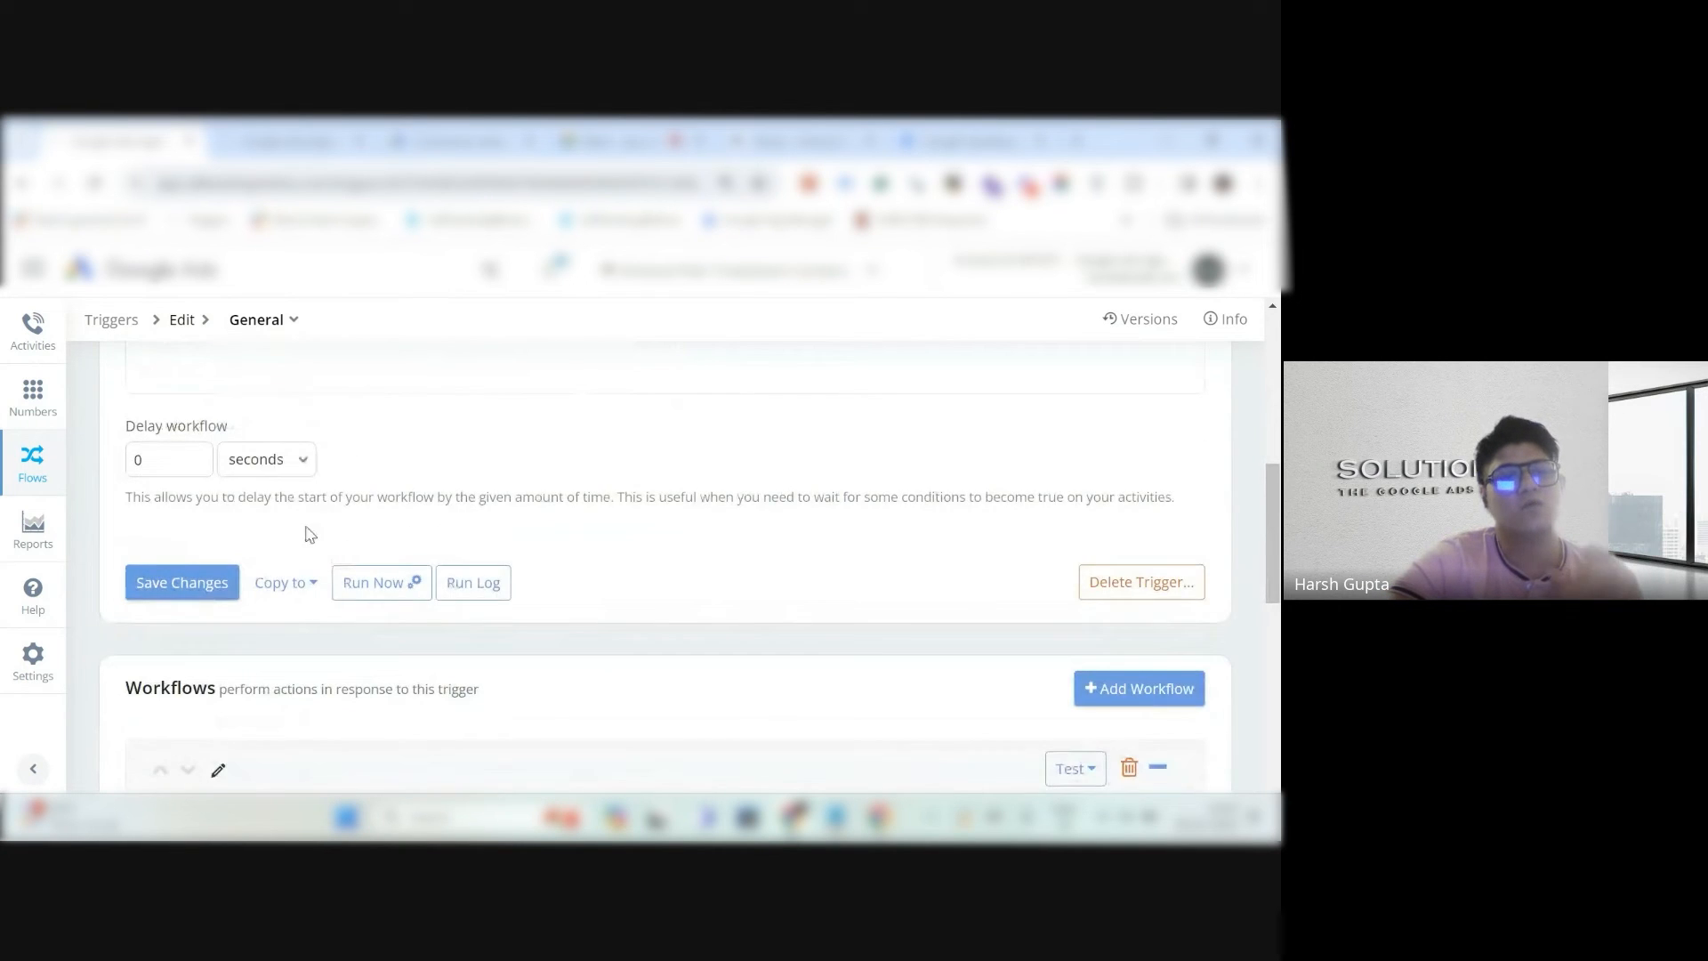
pyautogui.scroll(-3, 433, 492)
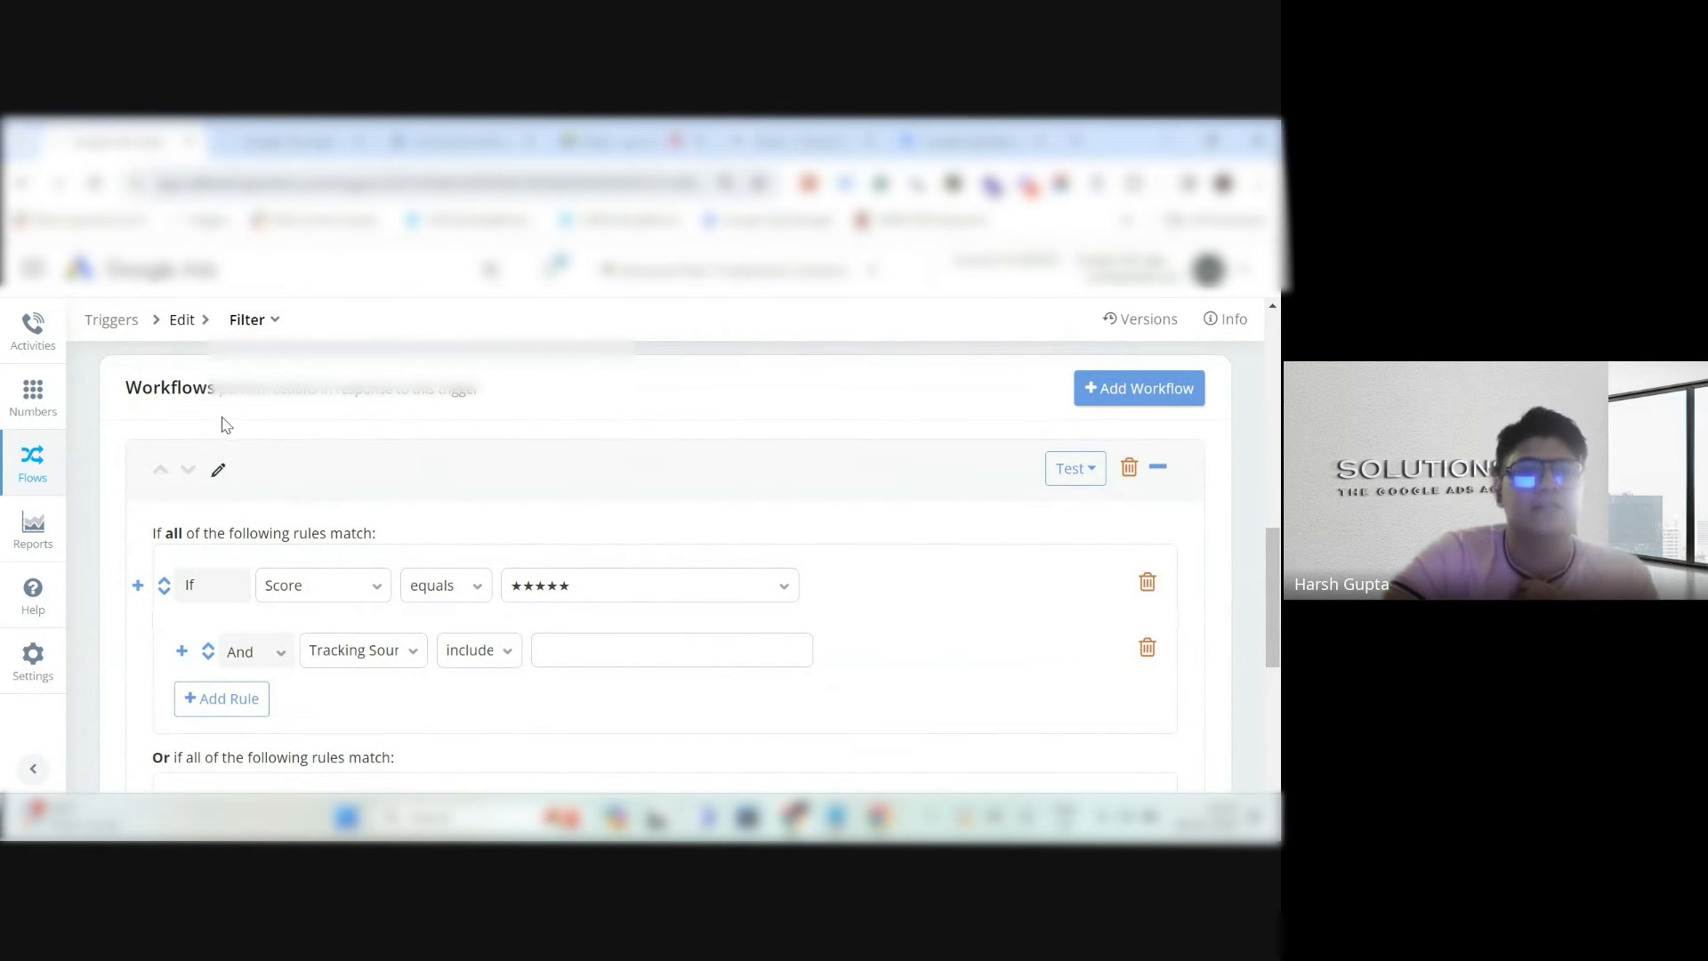
pyautogui.click(1112, 397)
pyautogui.scroll(3, 801, 561)
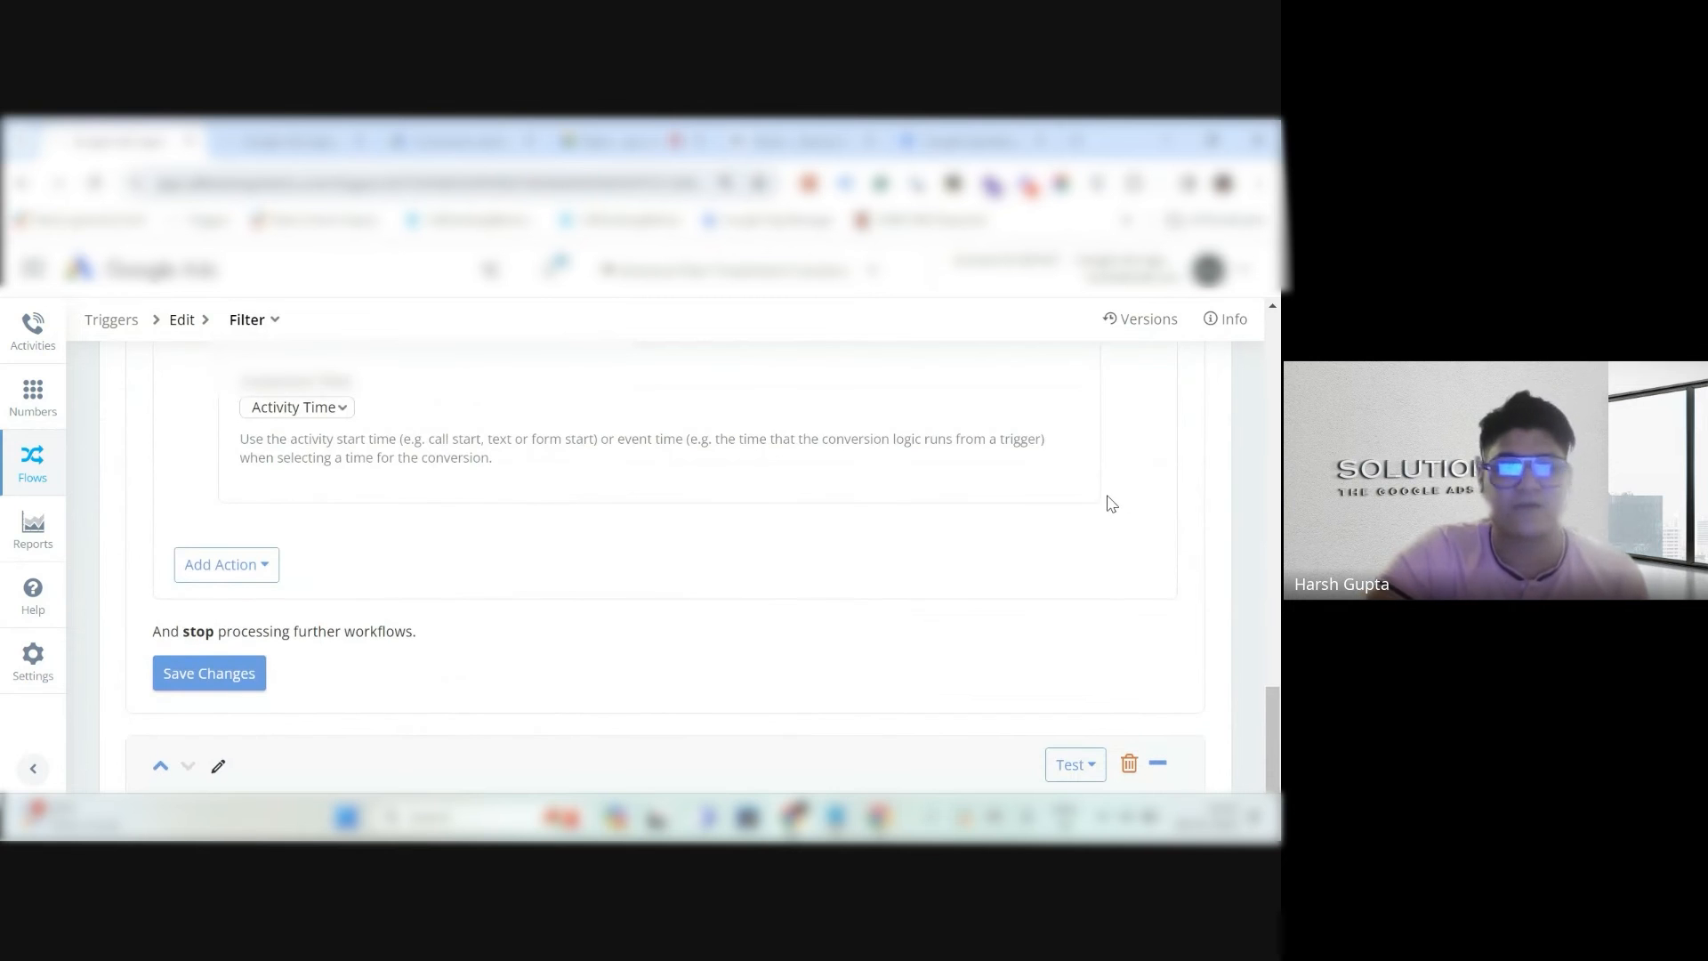
pyautogui.scroll(-5, 1109, 499)
pyautogui.scroll(2, 995, 517)
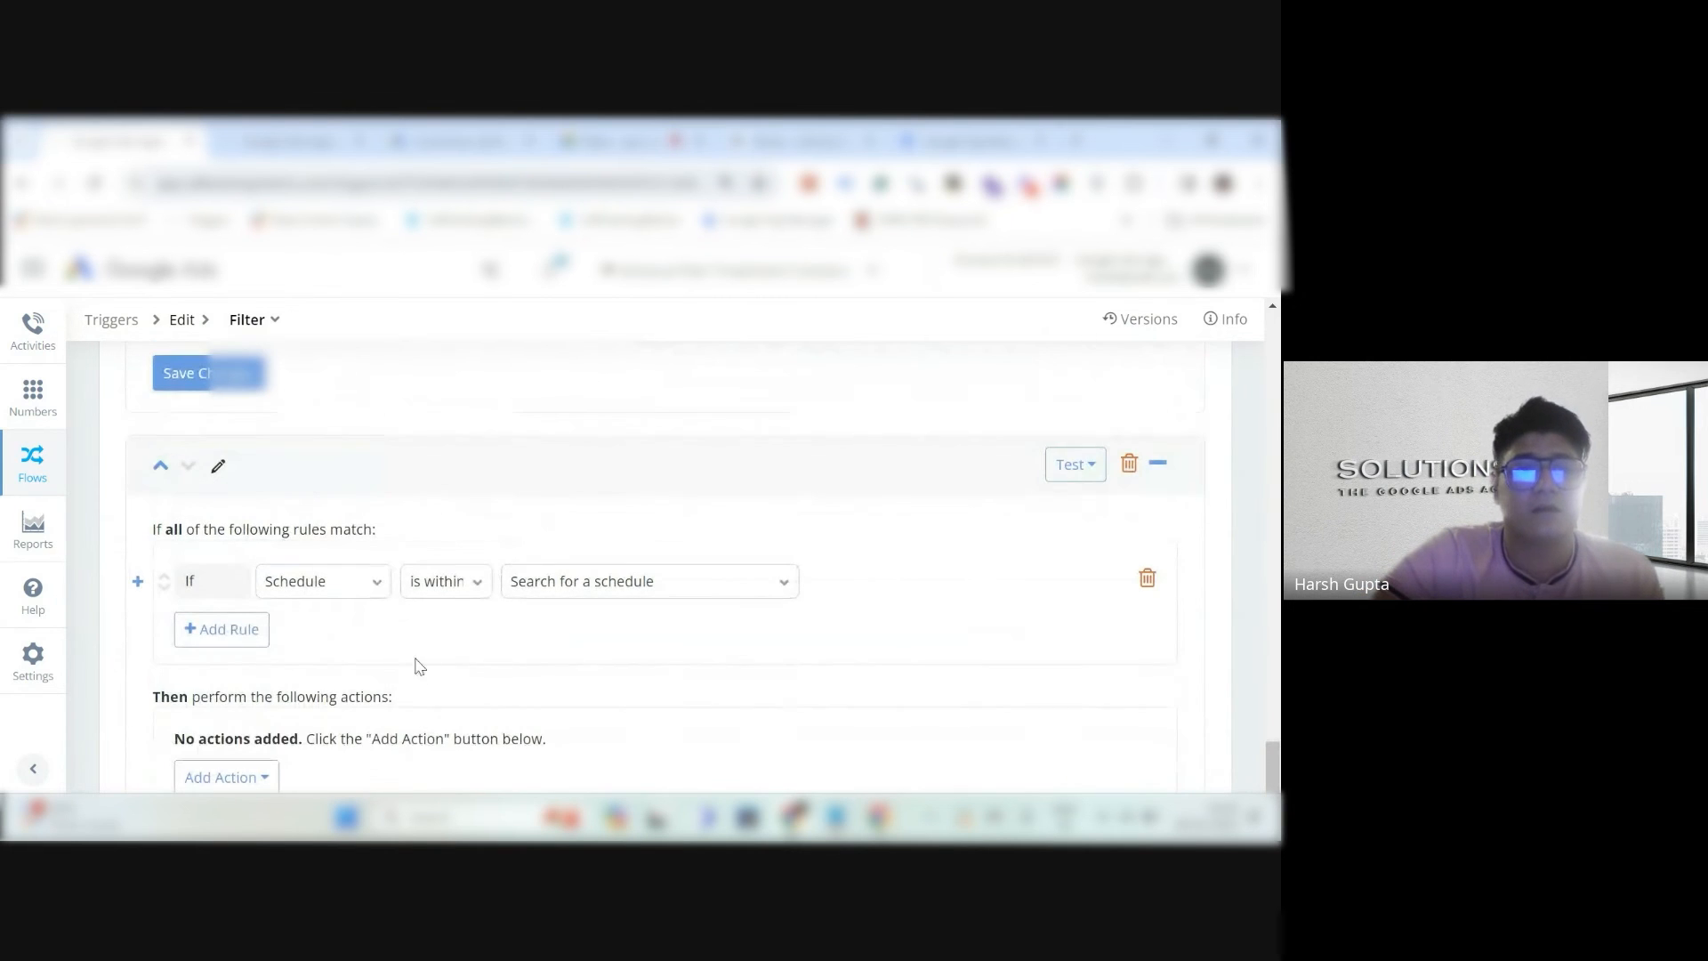
# Set the new workflow's rule to the Date criterion with the "is on" condition.
pyautogui.click(370, 589)
pyautogui.scroll(-1, 399, 667)
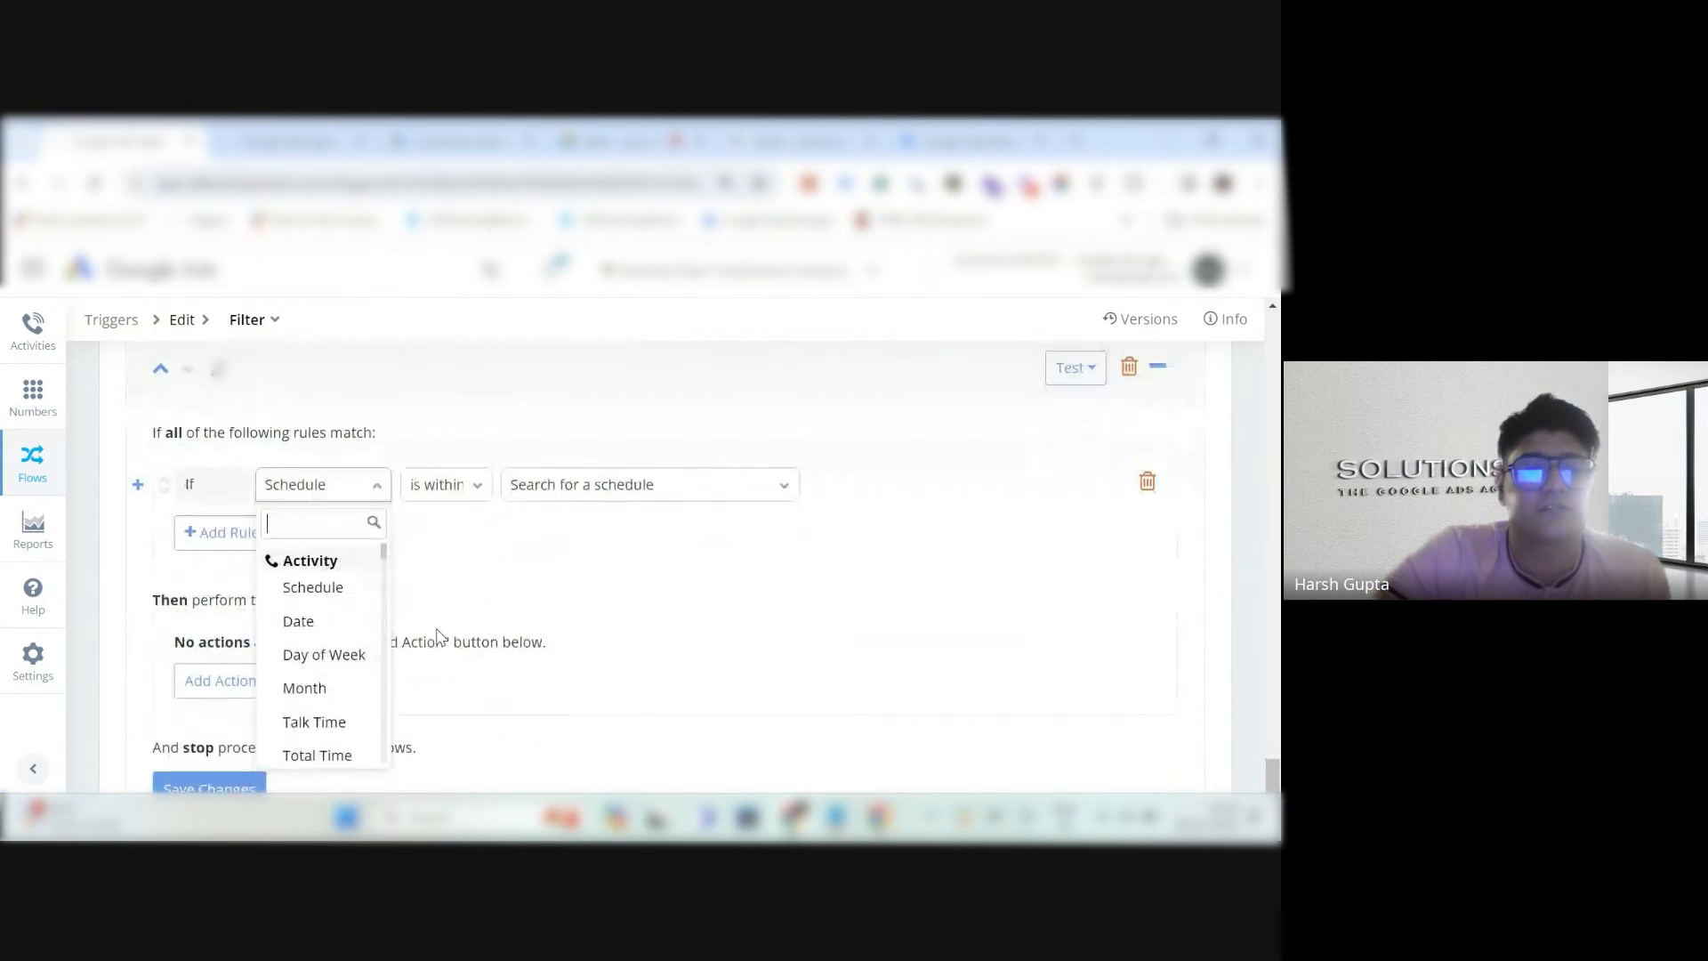
pyautogui.click(322, 616)
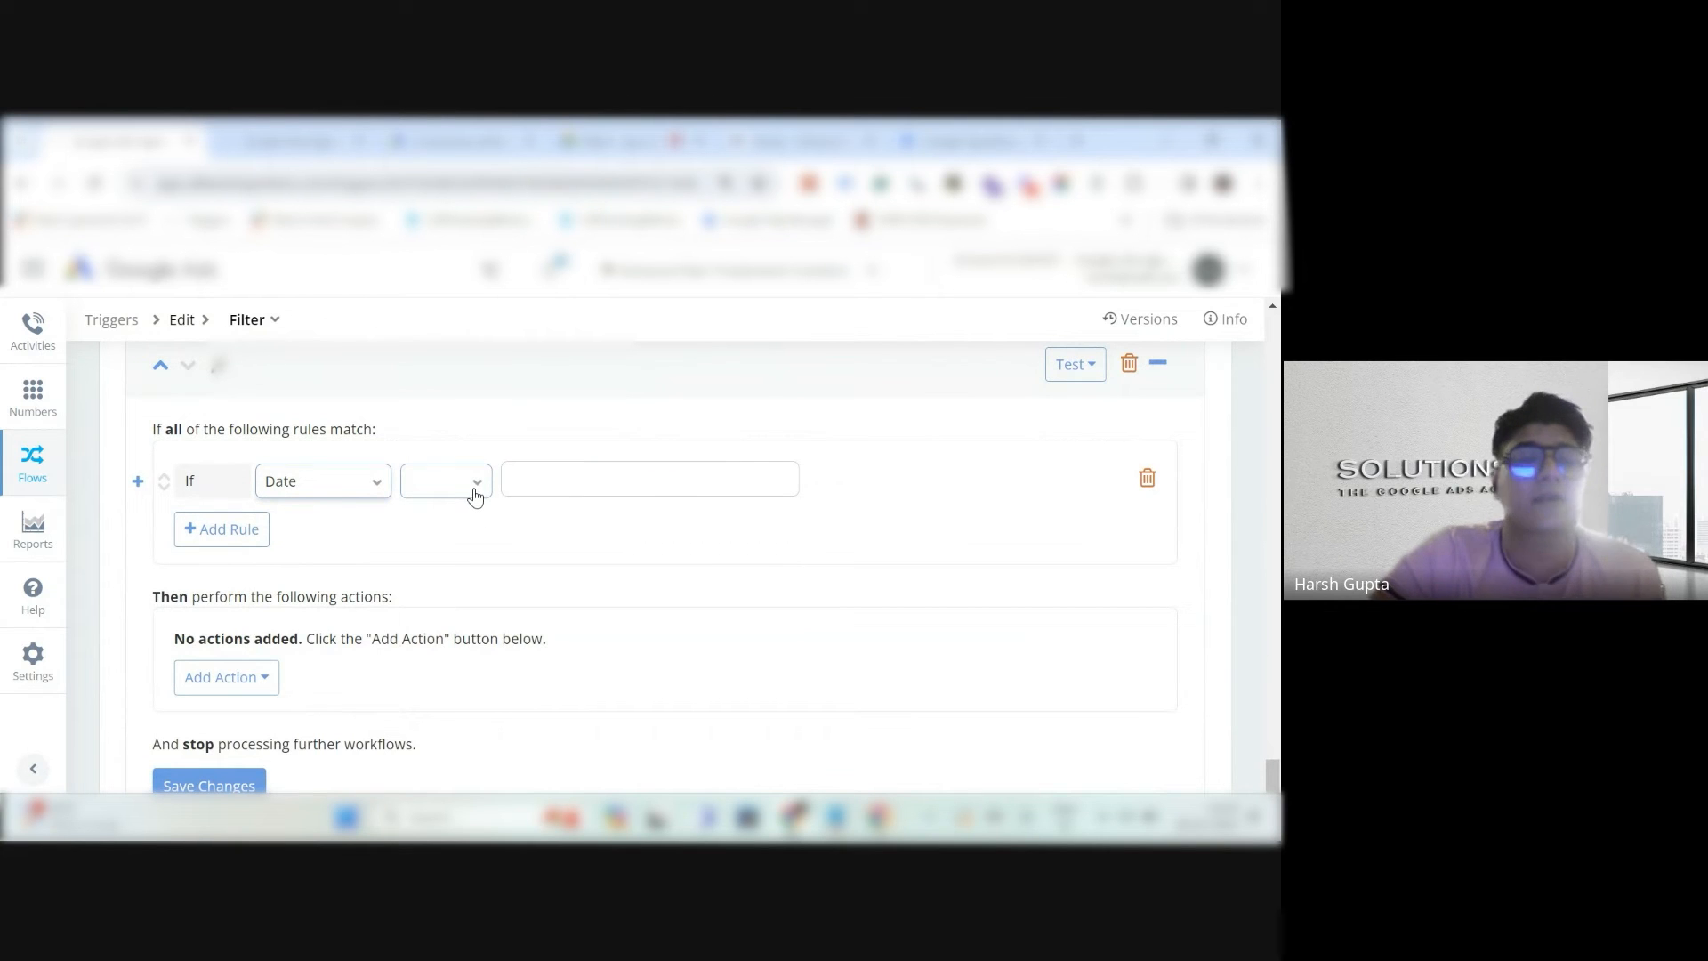
pyautogui.click(476, 495)
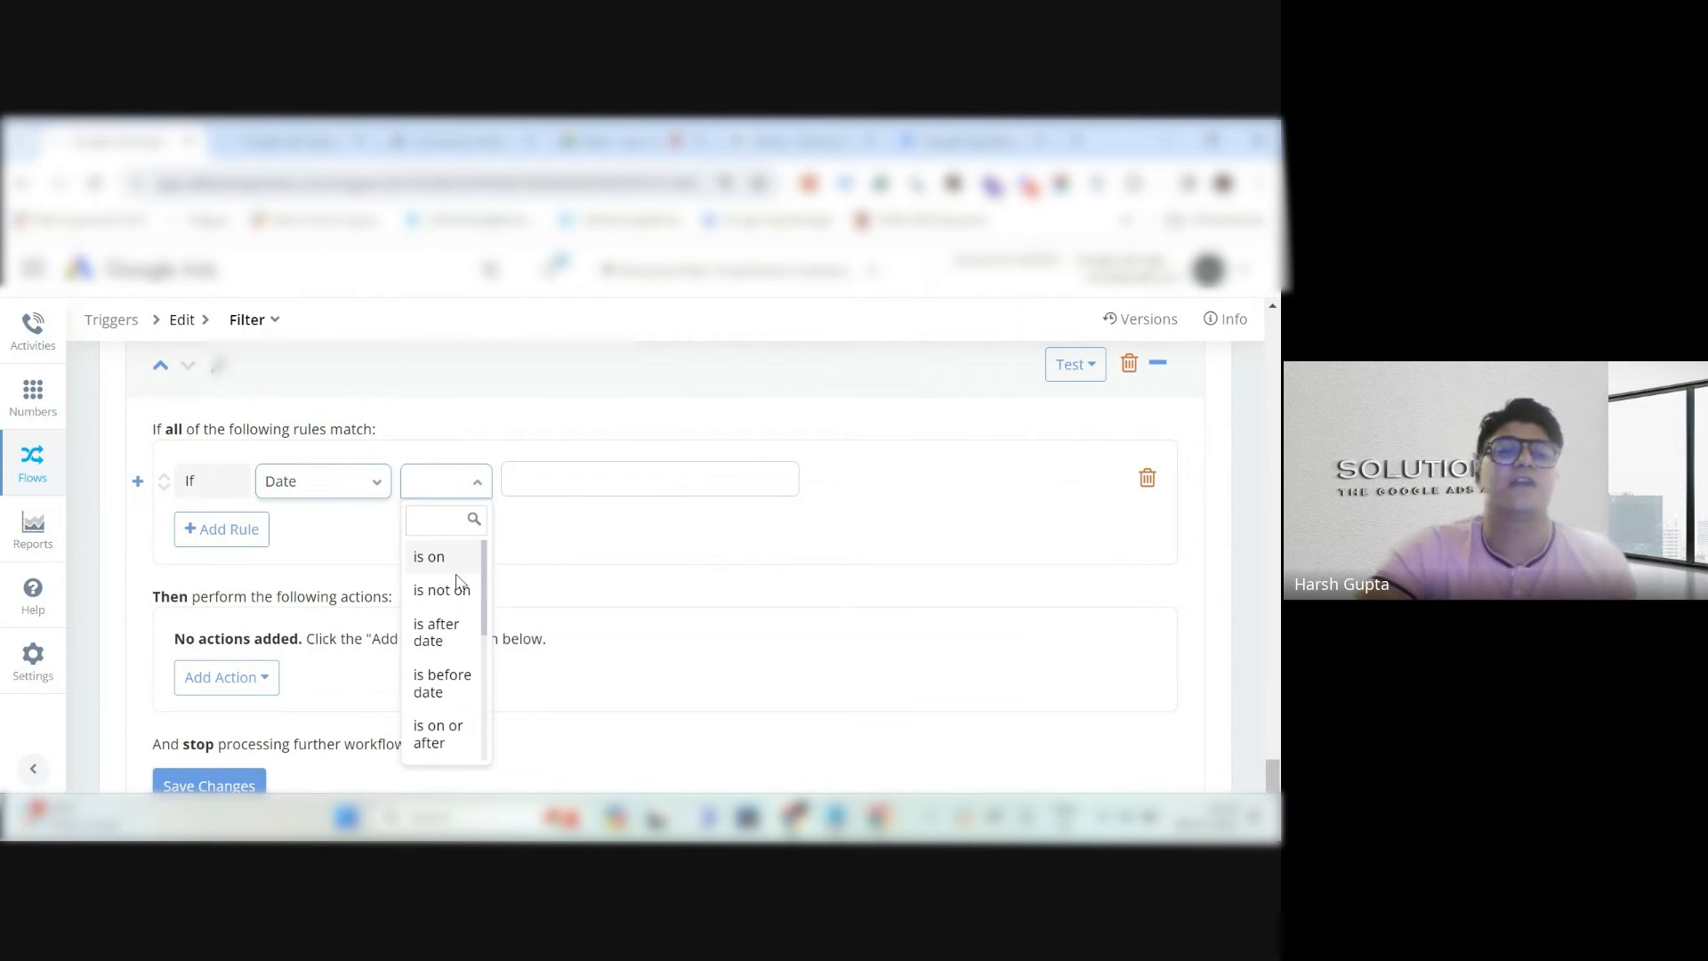
pyautogui.click(433, 557)
# Change the new workflow's rule so that it matches when Talk Time equals 60.
pyautogui.click(369, 485)
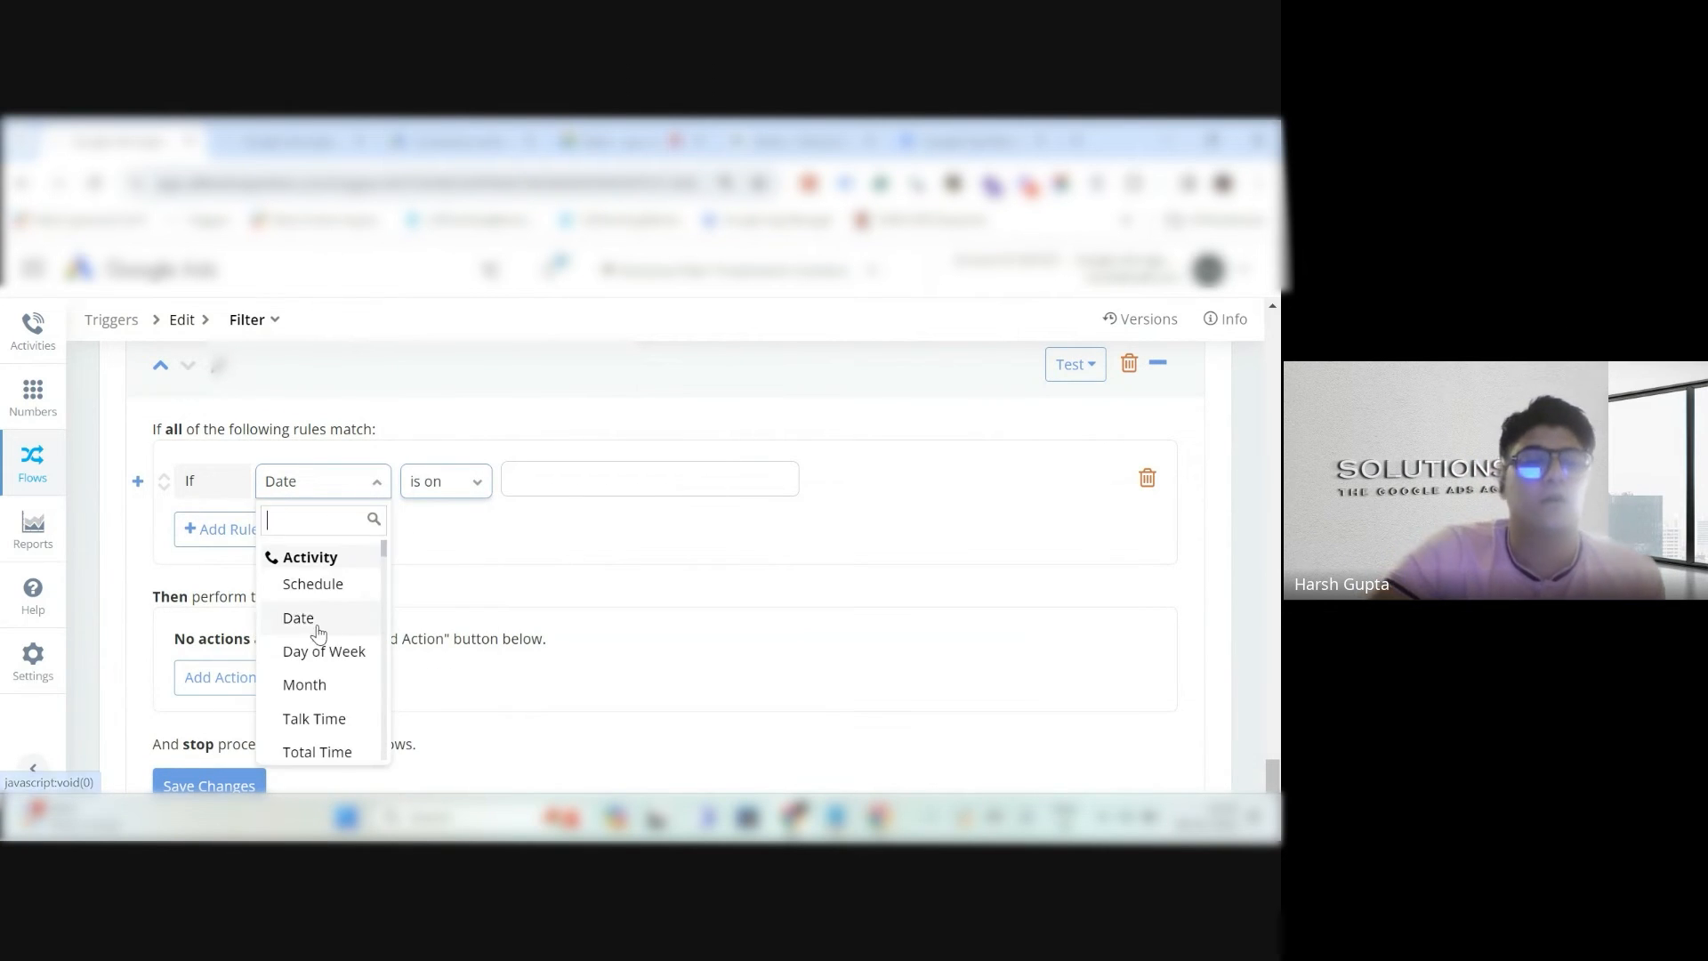
pyautogui.scroll(-5, 320, 641)
pyautogui.scroll(4, 342, 627)
pyautogui.click(313, 613)
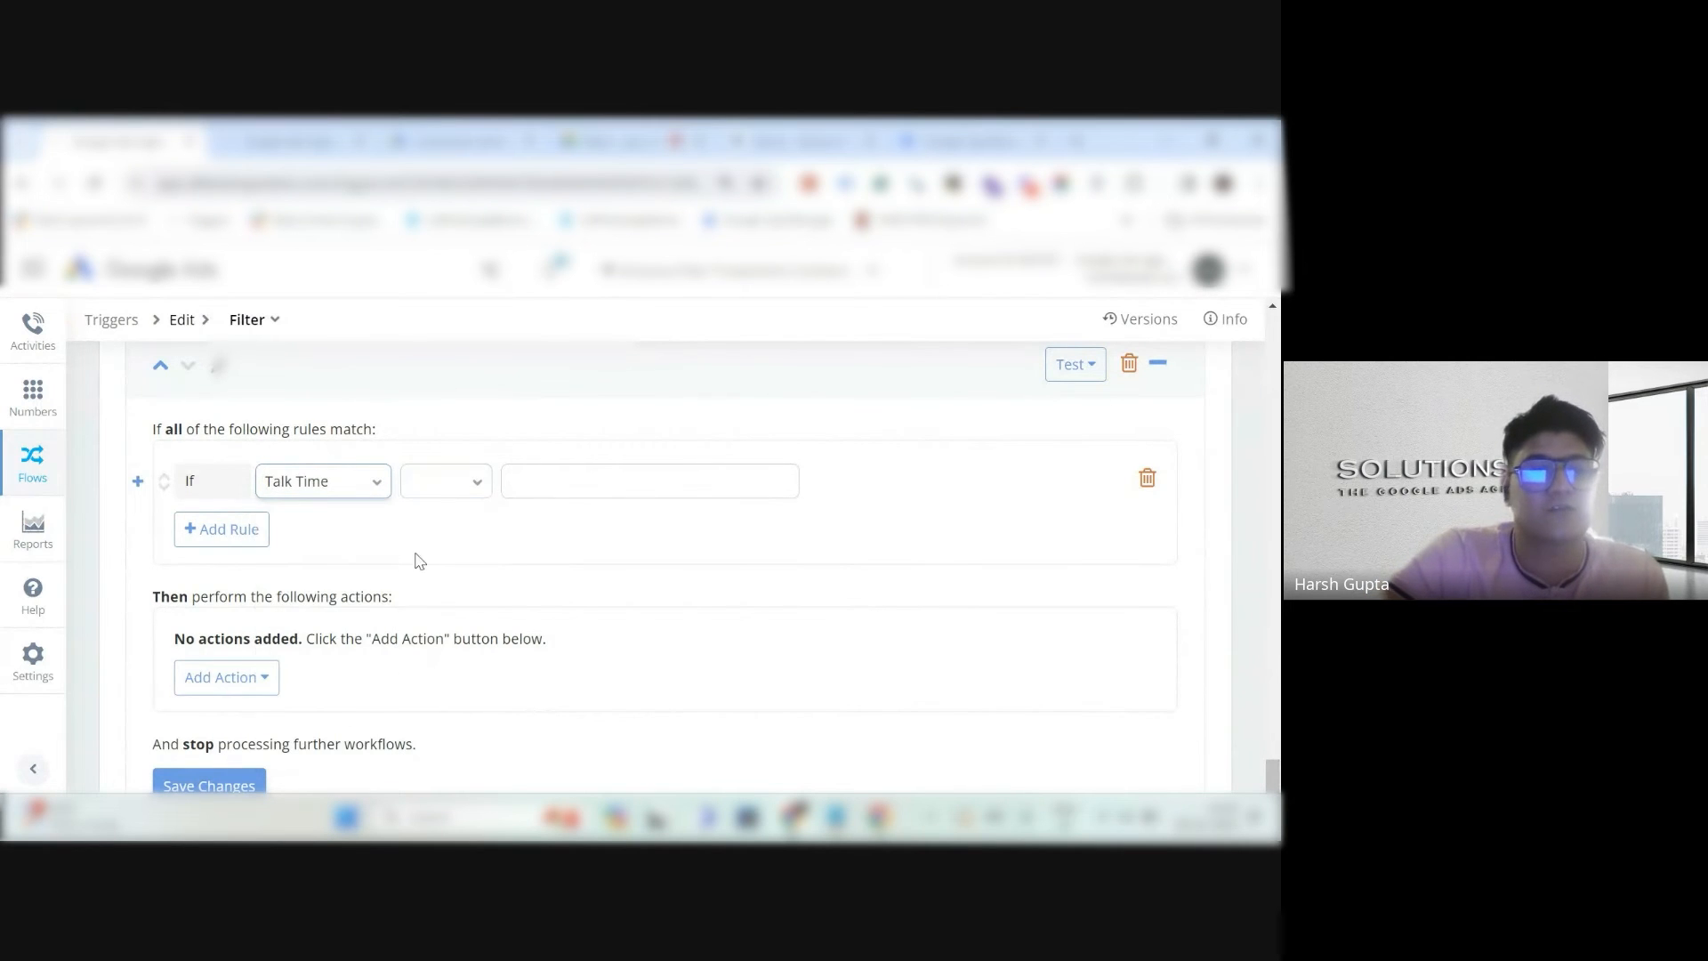
pyautogui.click(476, 485)
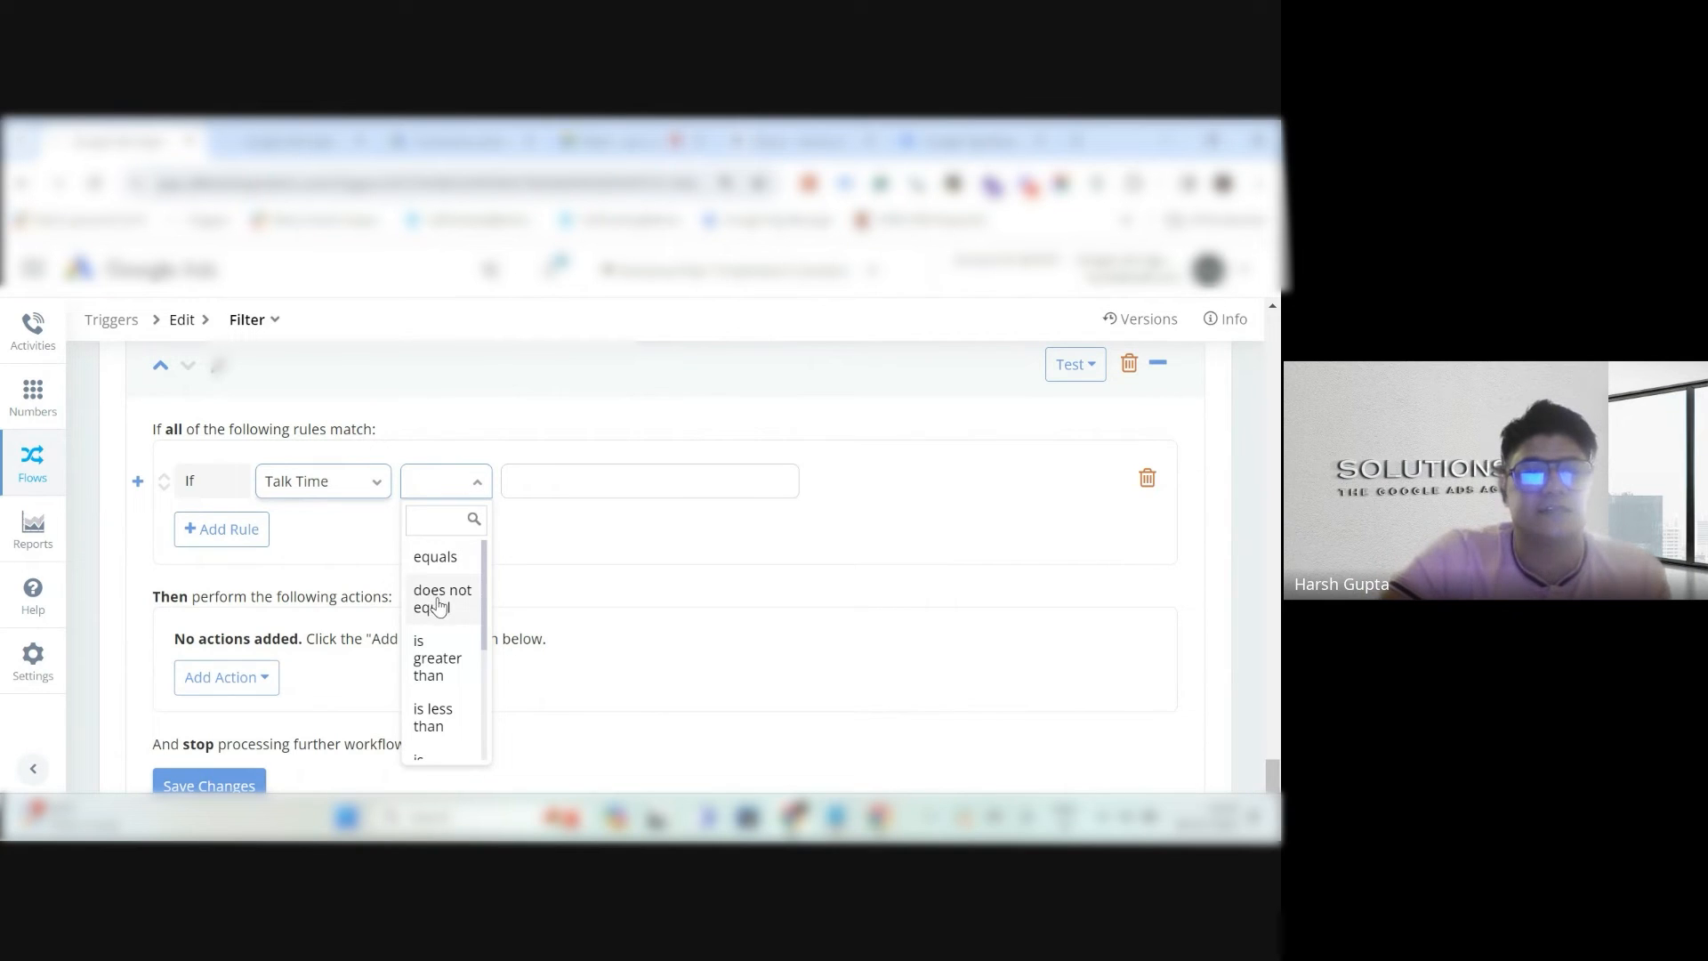
pyautogui.click(431, 558)
pyautogui.click(603, 480)
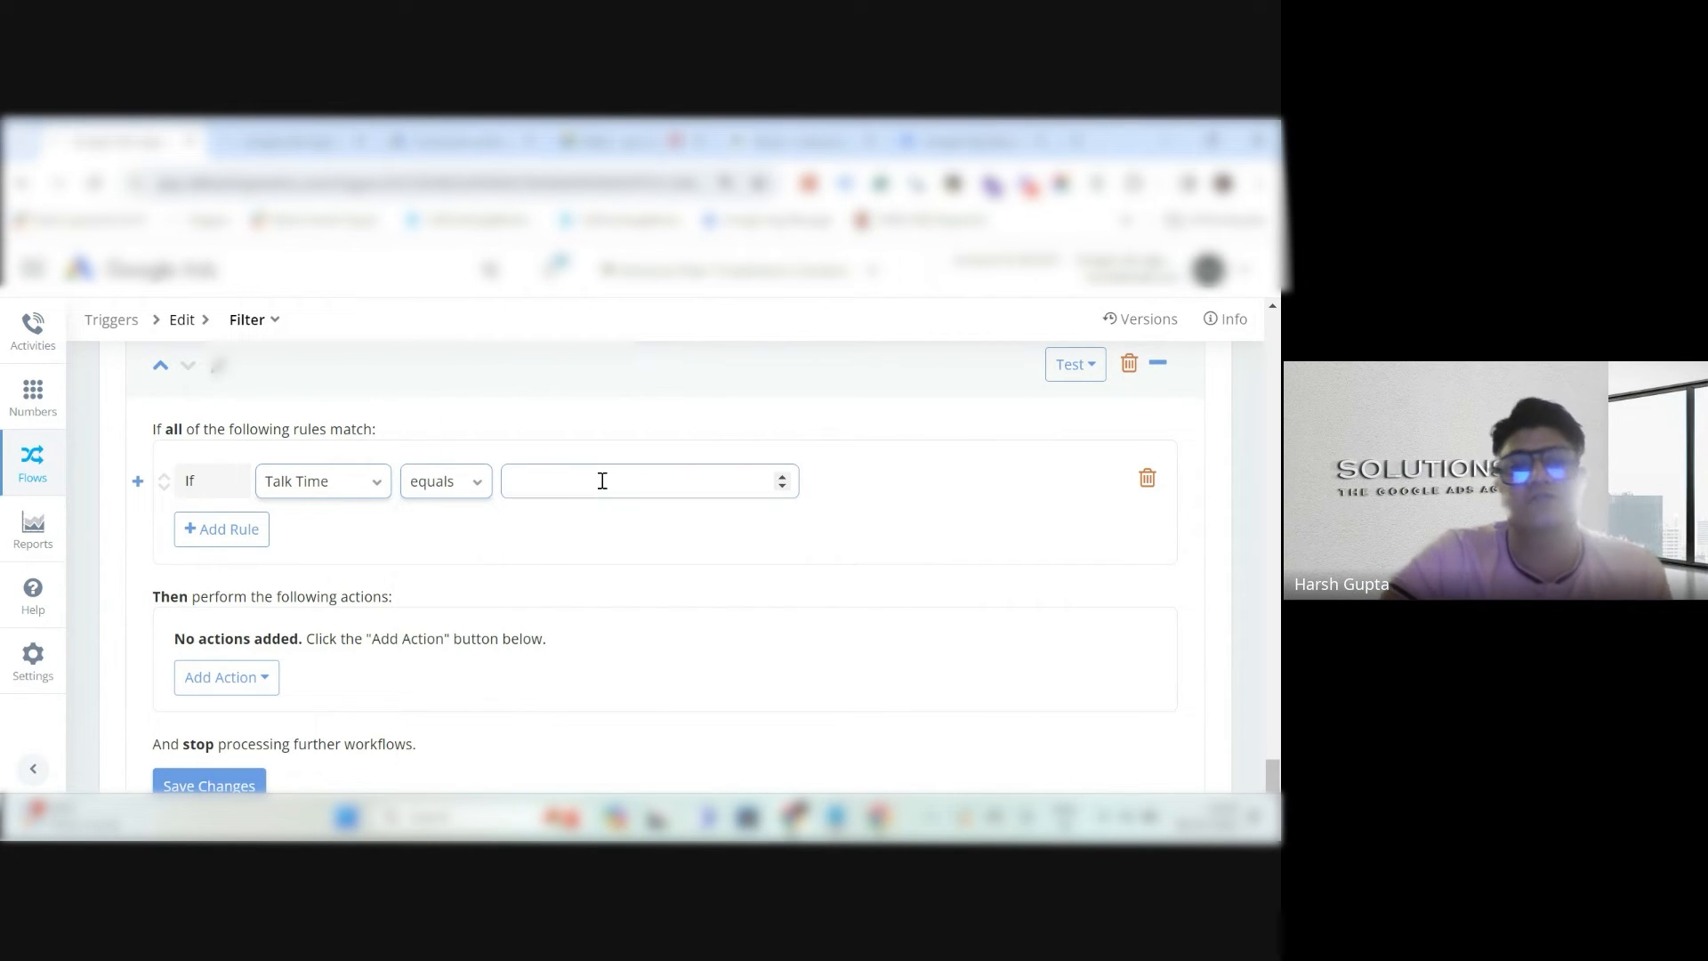
pyautogui.write('60')
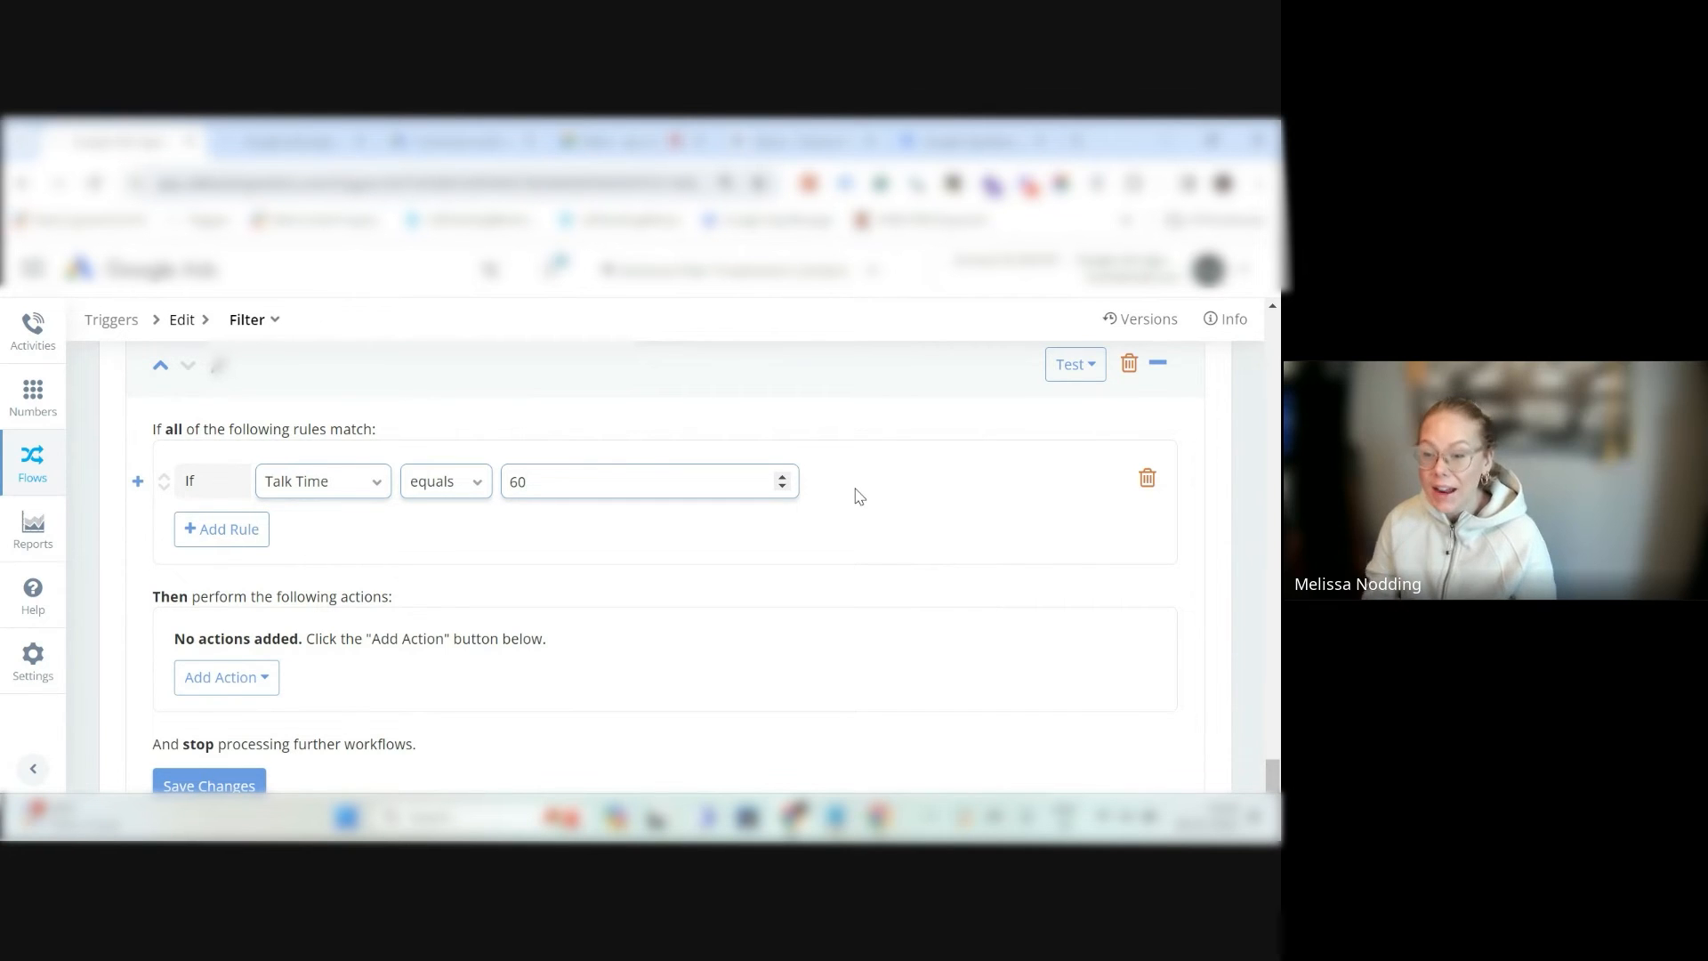
# Browse the comparison conditions for Talk Time and the other criteria available for the rule, without choosing a different one.
pyautogui.click(471, 501)
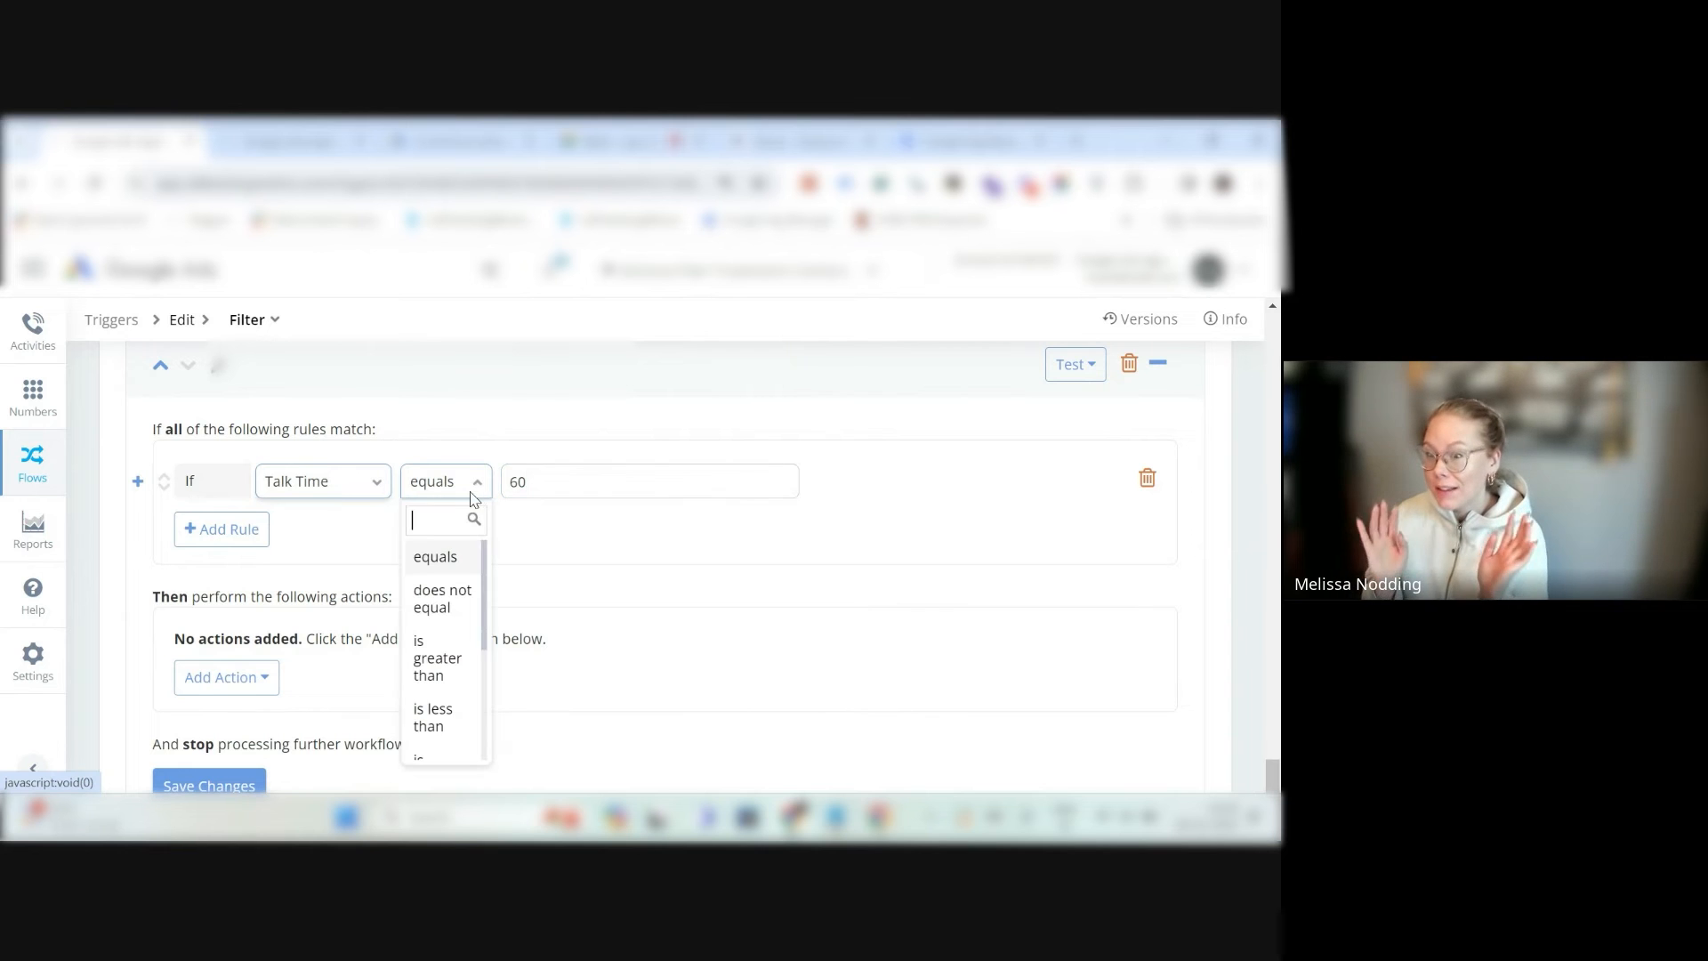
pyautogui.click(911, 520)
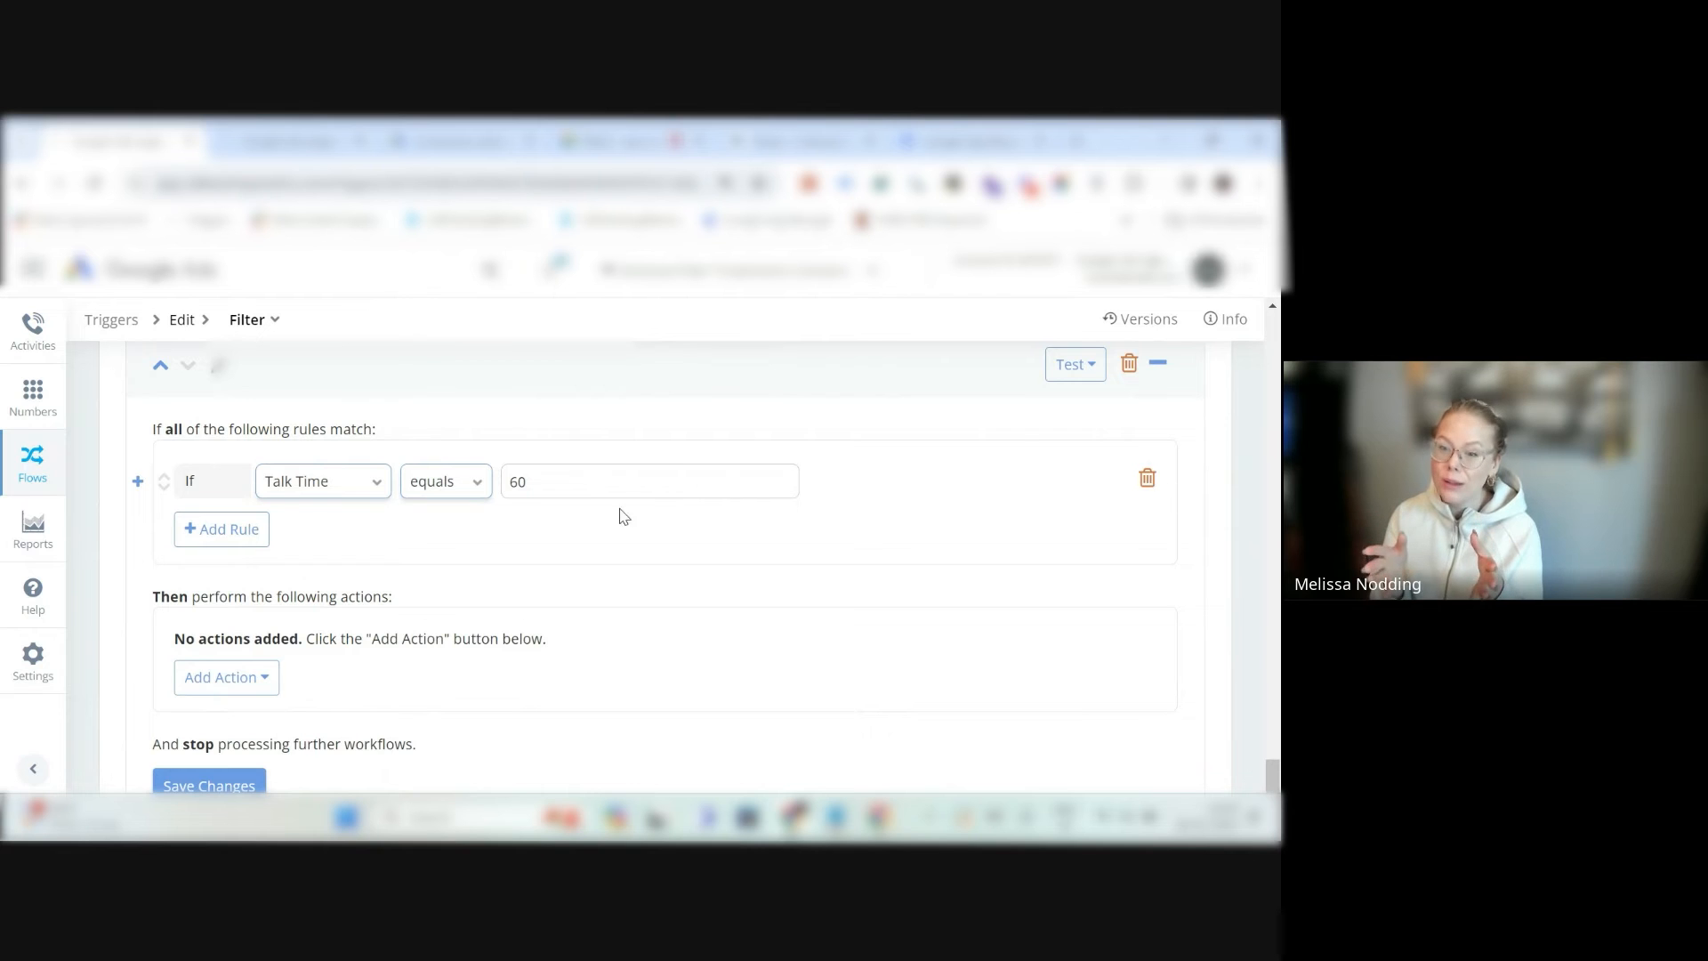
pyautogui.click(379, 488)
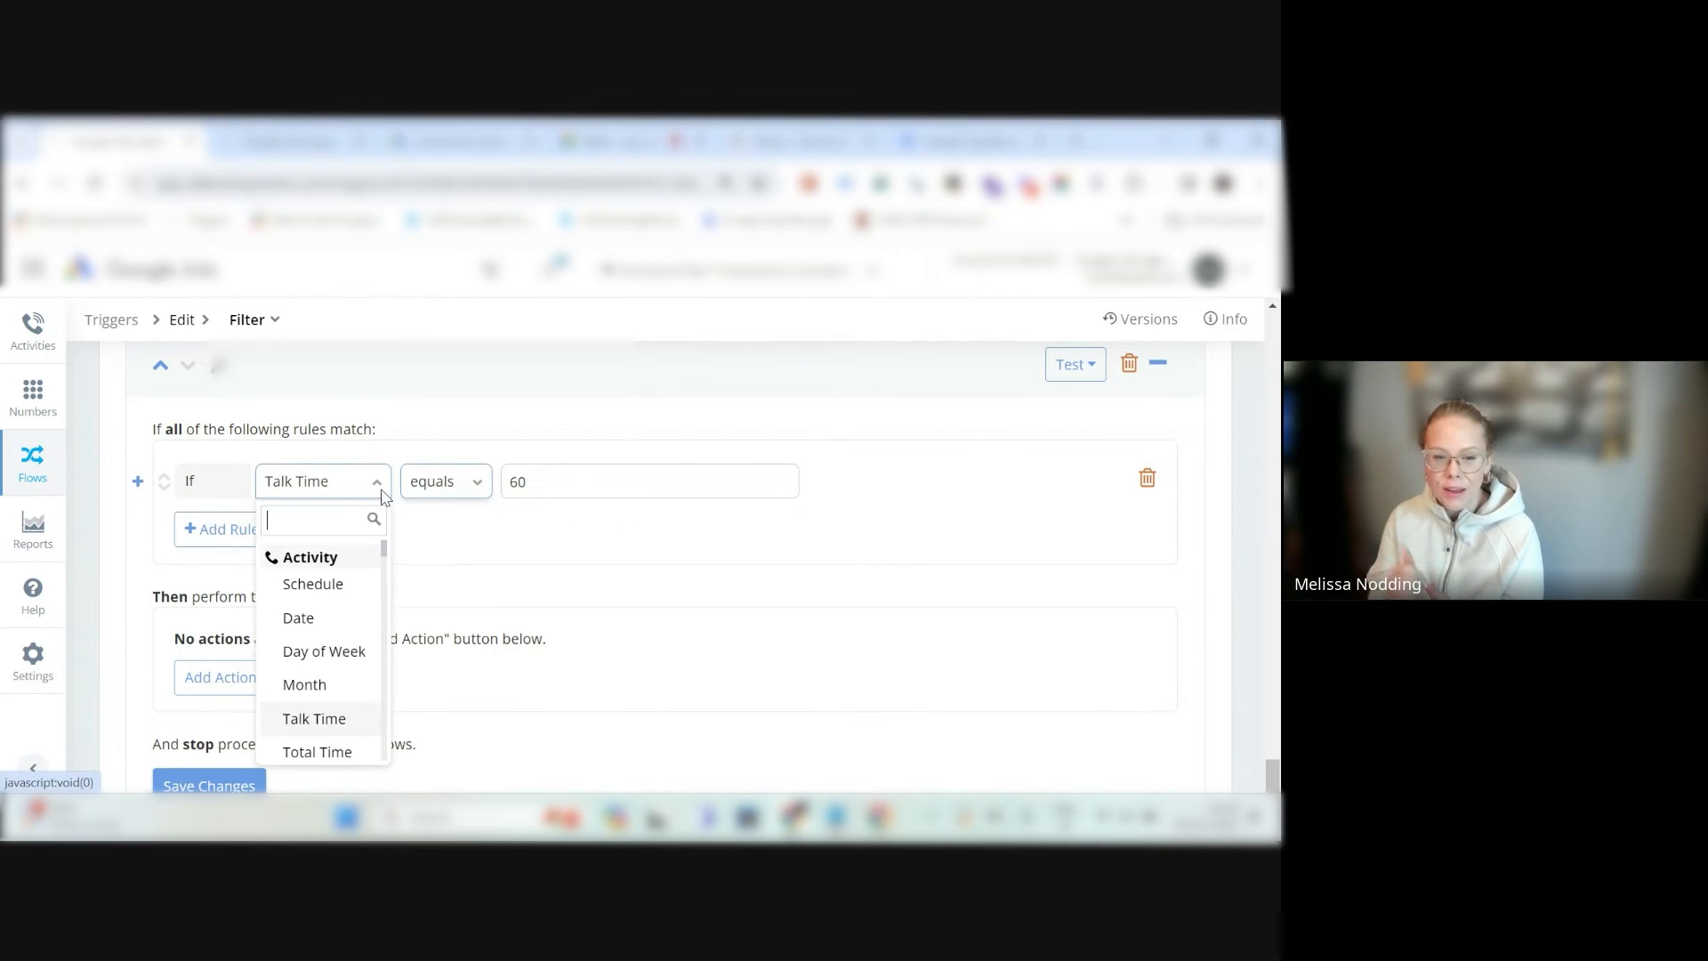
pyautogui.scroll(-3, 343, 605)
pyautogui.scroll(-6, 342, 608)
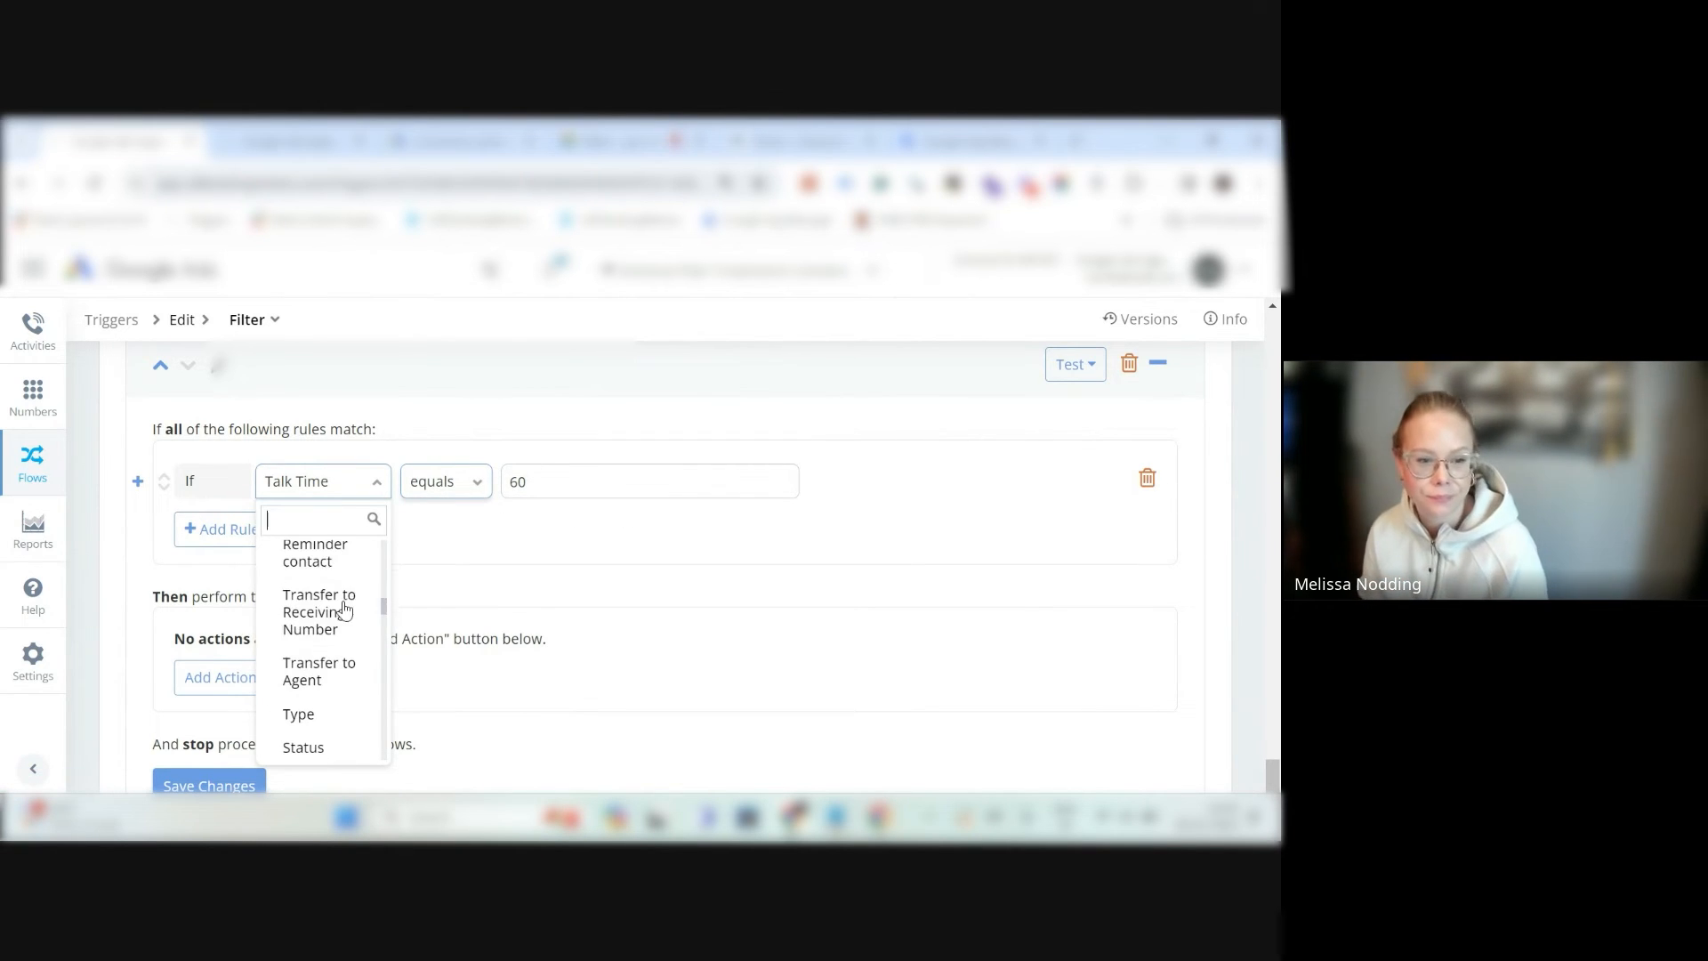
pyautogui.click(1114, 494)
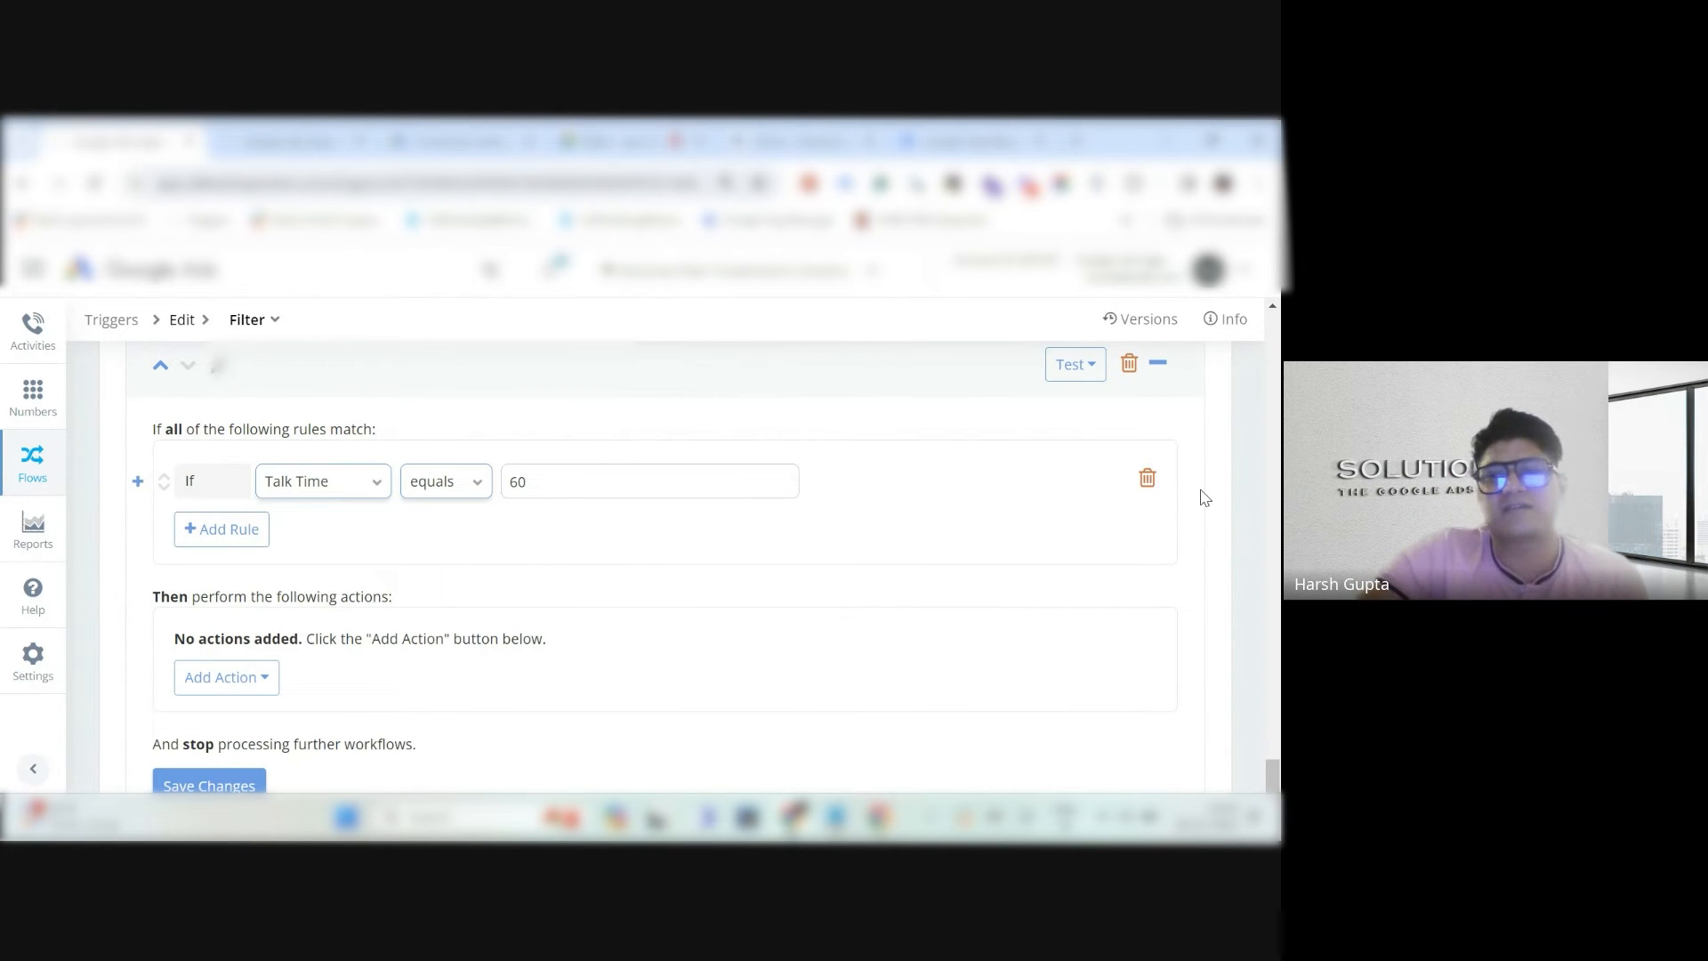
# Delete the Talk Time rule from the newly added workflow.
pyautogui.click(1147, 480)
pyautogui.scroll(-10, 1103, 623)
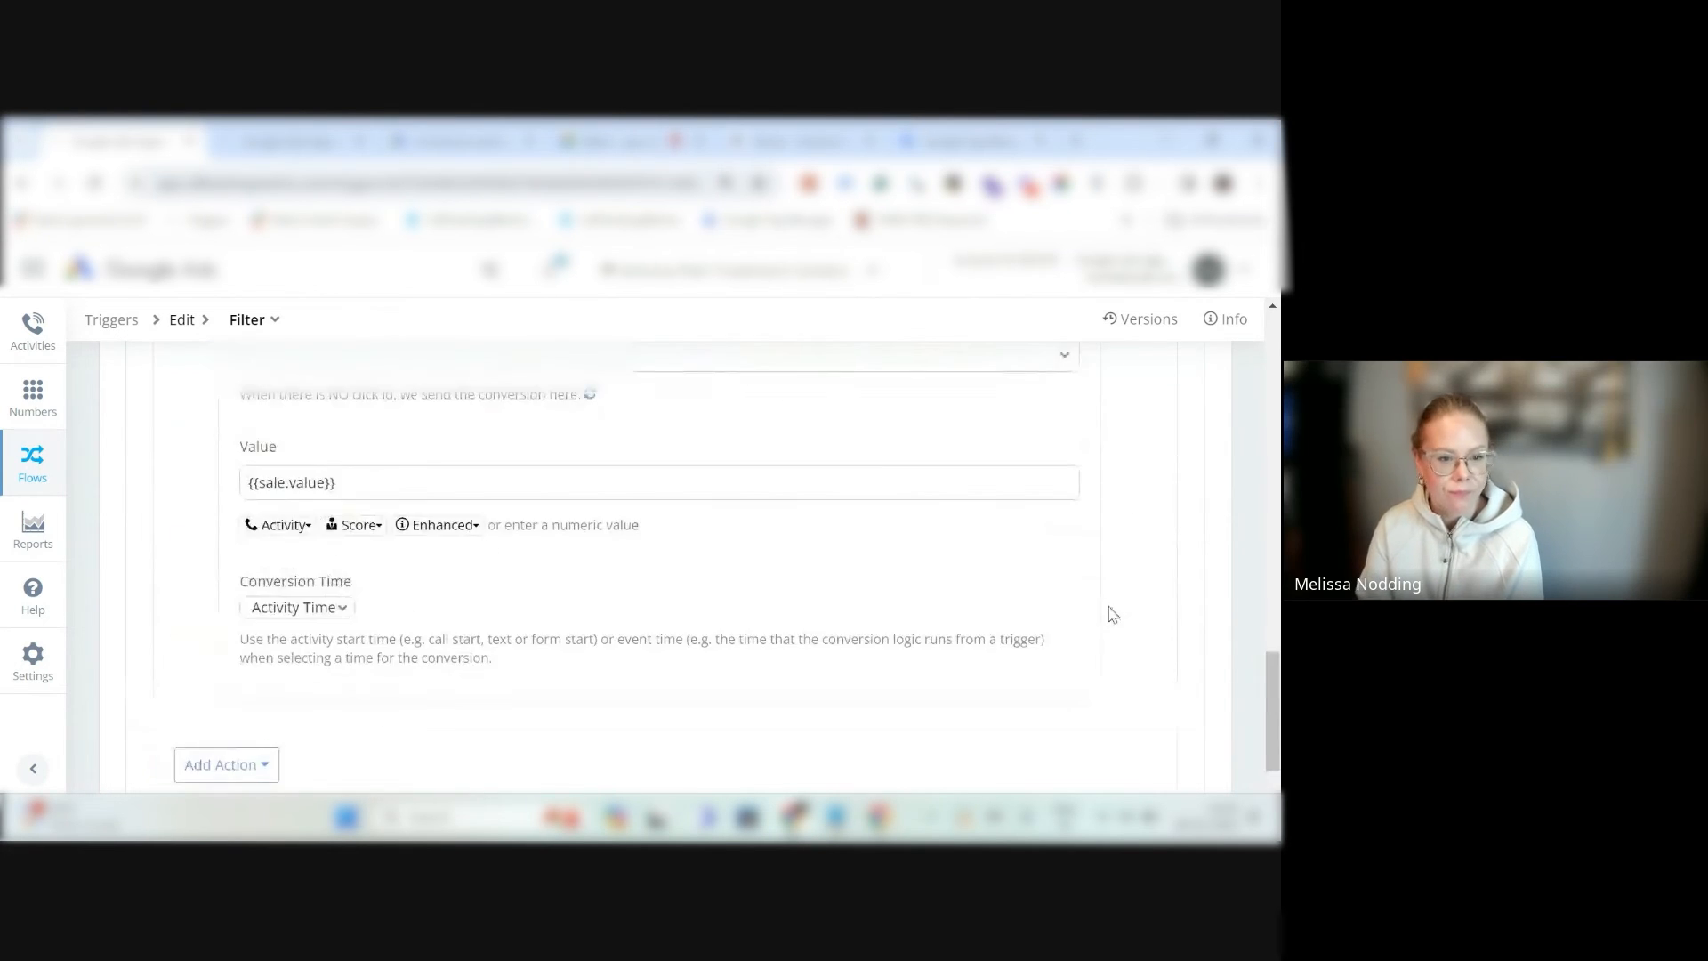
pyautogui.scroll(-4, 1114, 615)
pyautogui.scroll(7, 1116, 605)
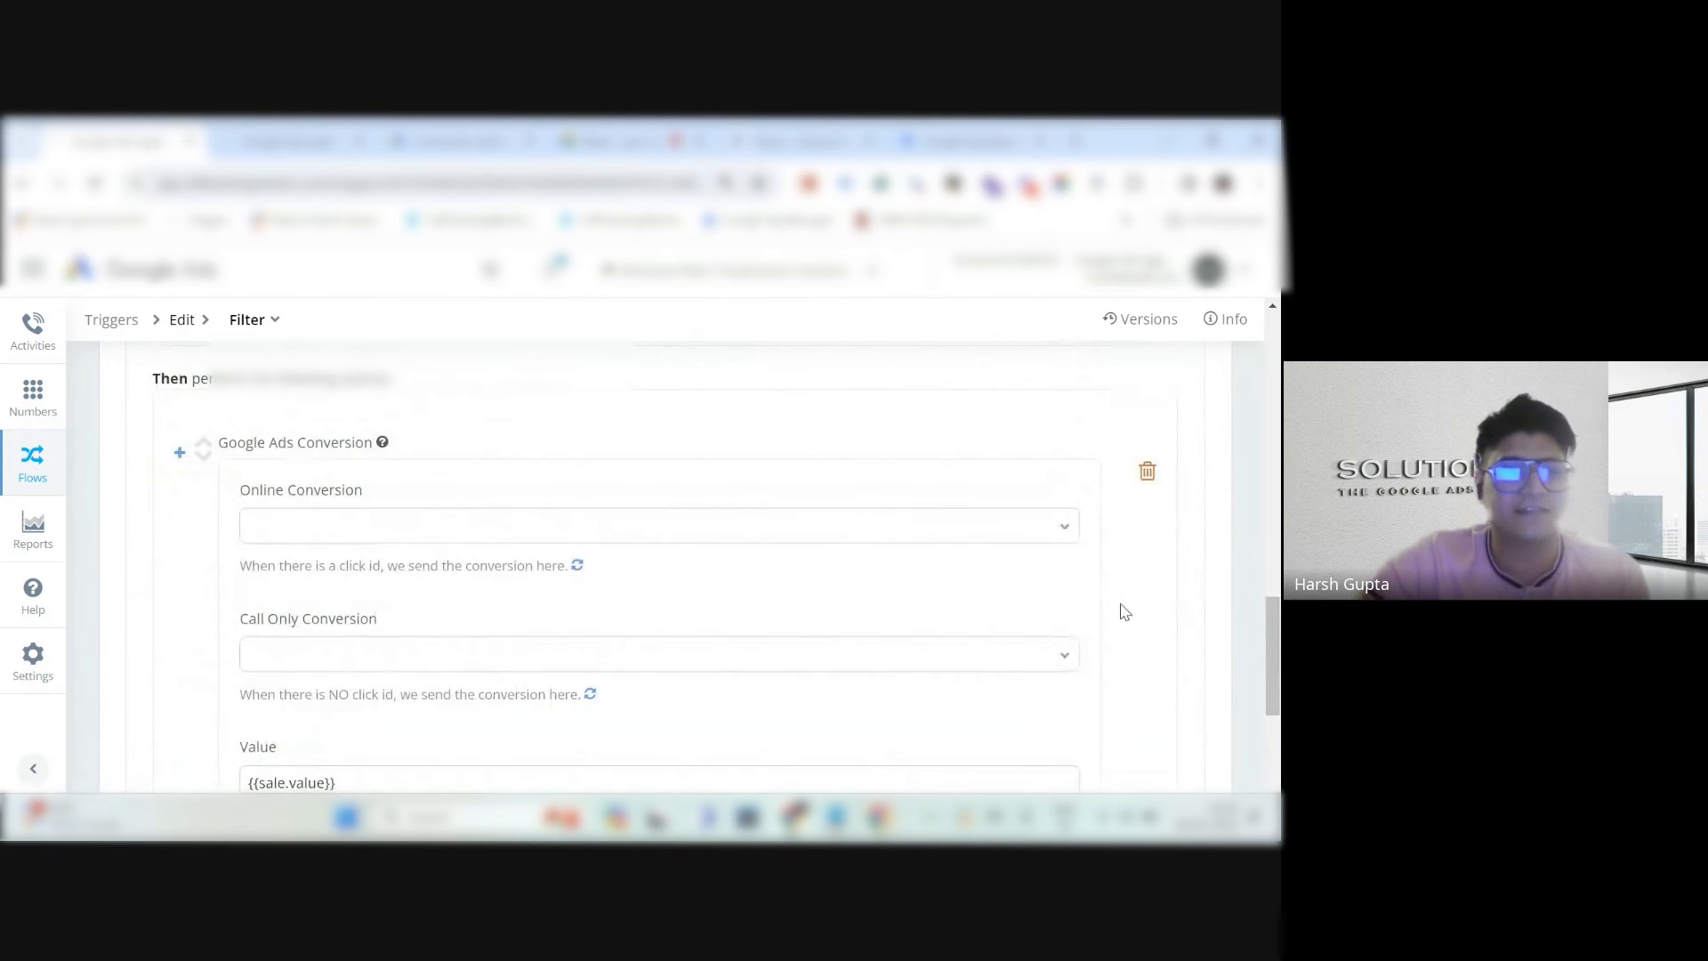
# In the five-star score workflow, include Google Ads and Ad Extension as the tracking sources of the second rule.
pyautogui.scroll(12, 1126, 612)
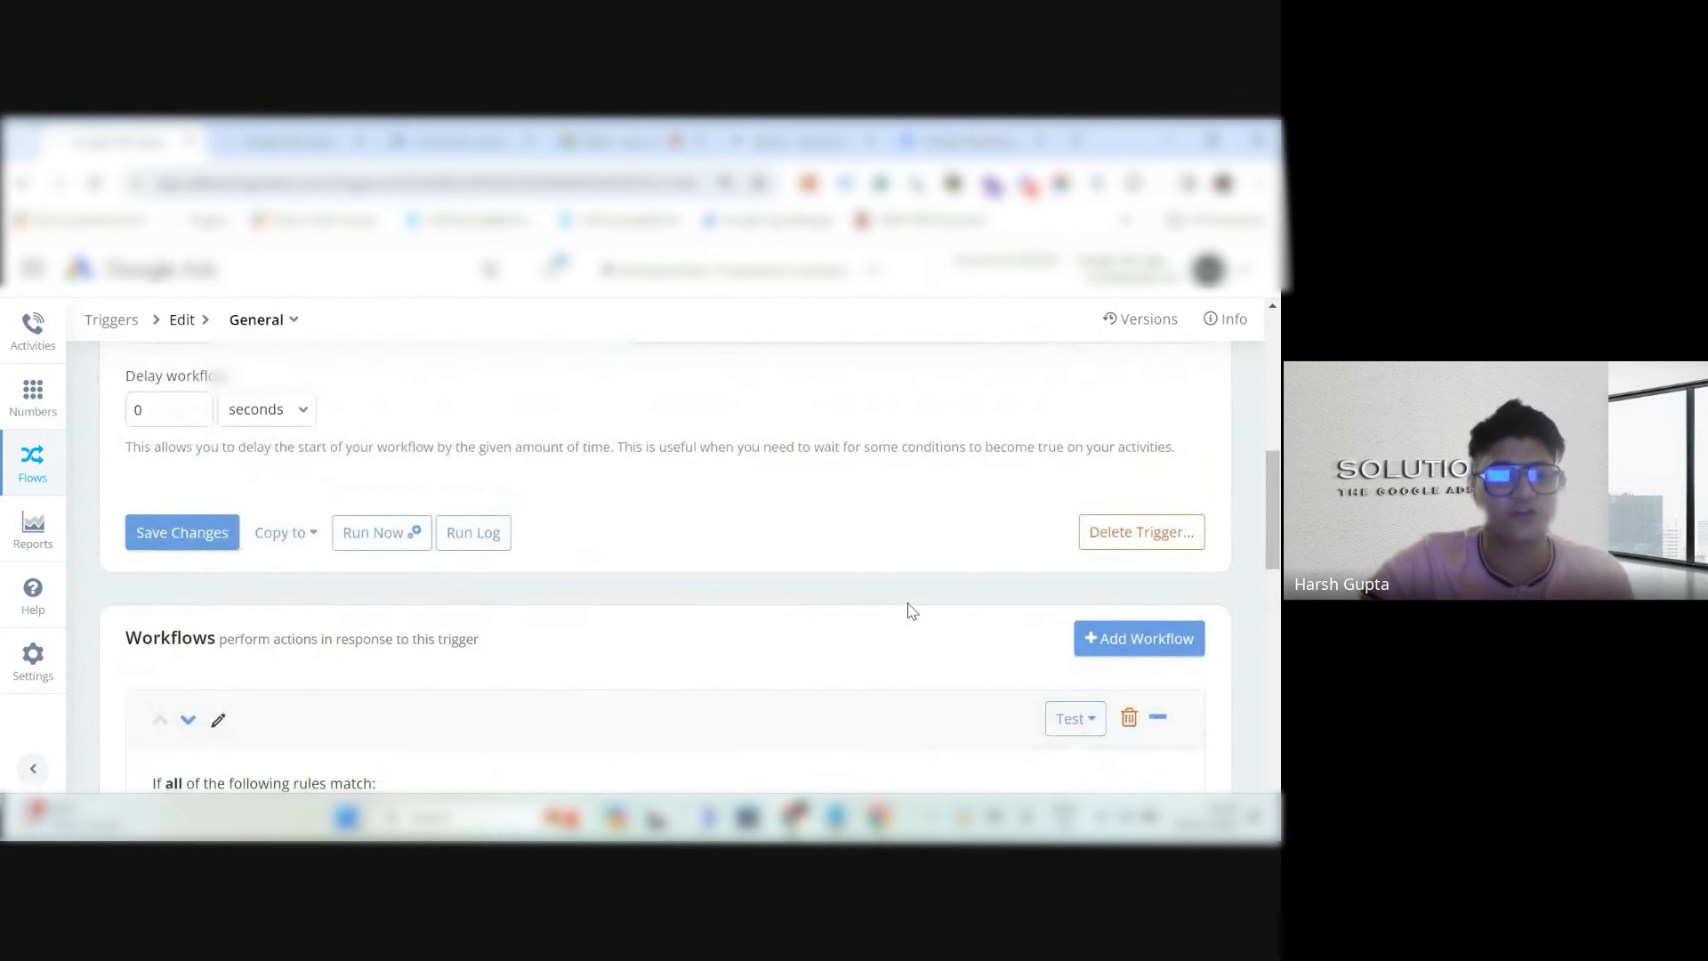
pyautogui.scroll(-2, 912, 611)
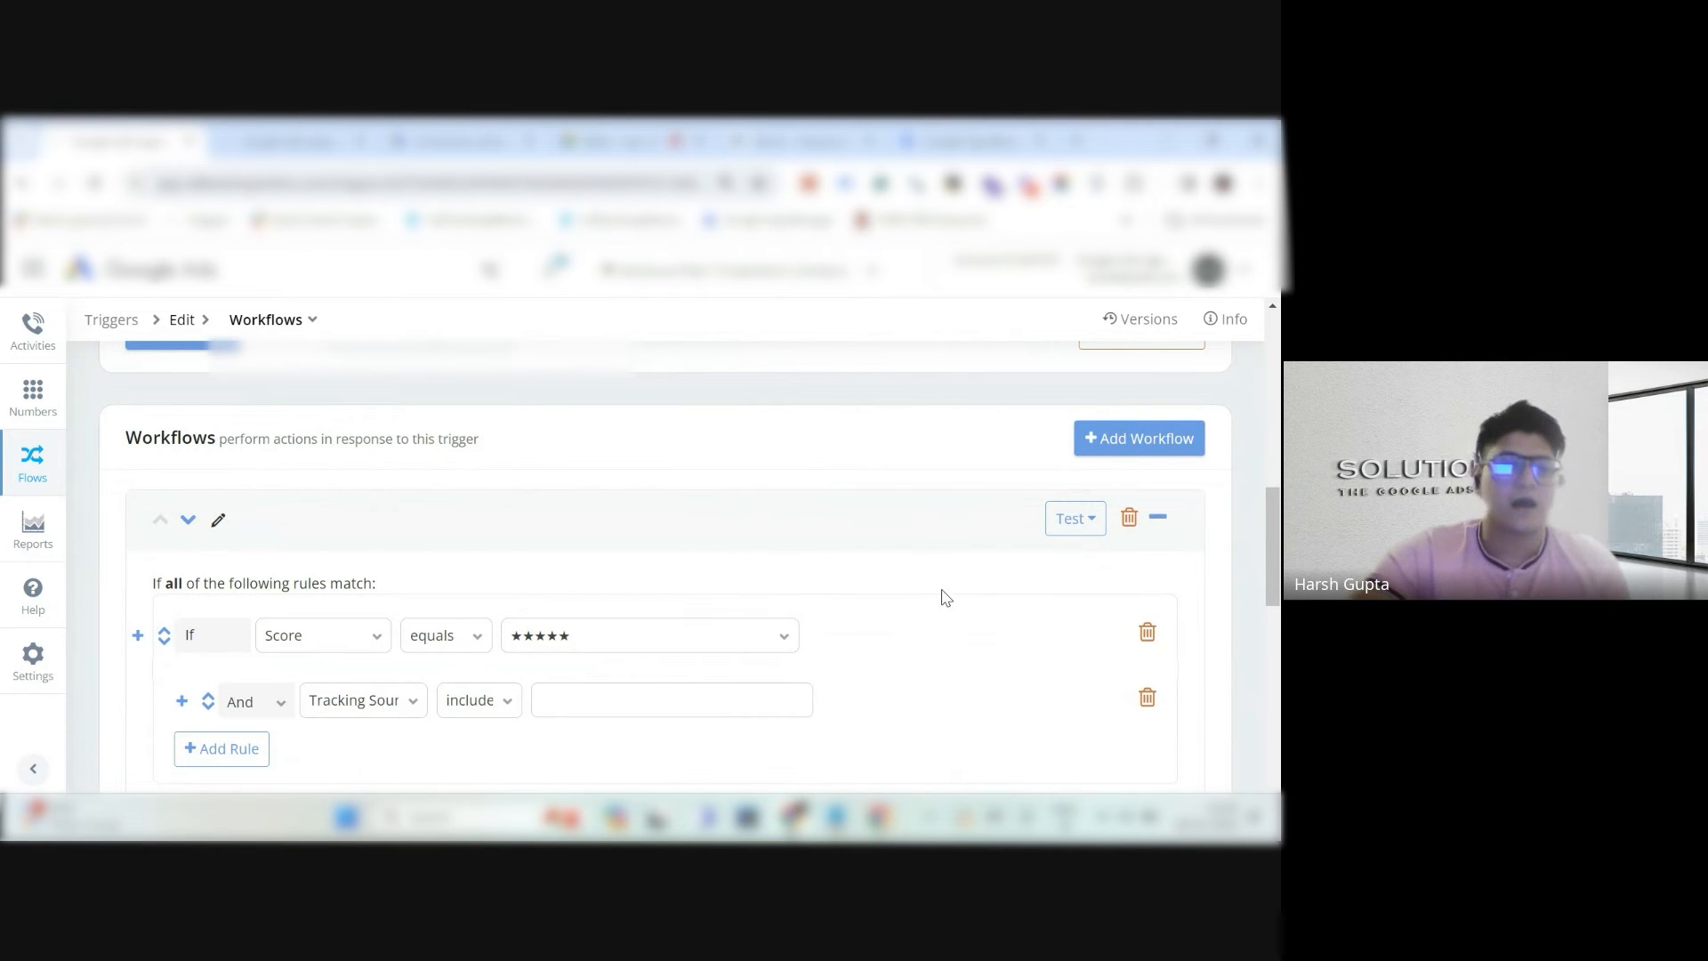
pyautogui.scroll(-2, 959, 588)
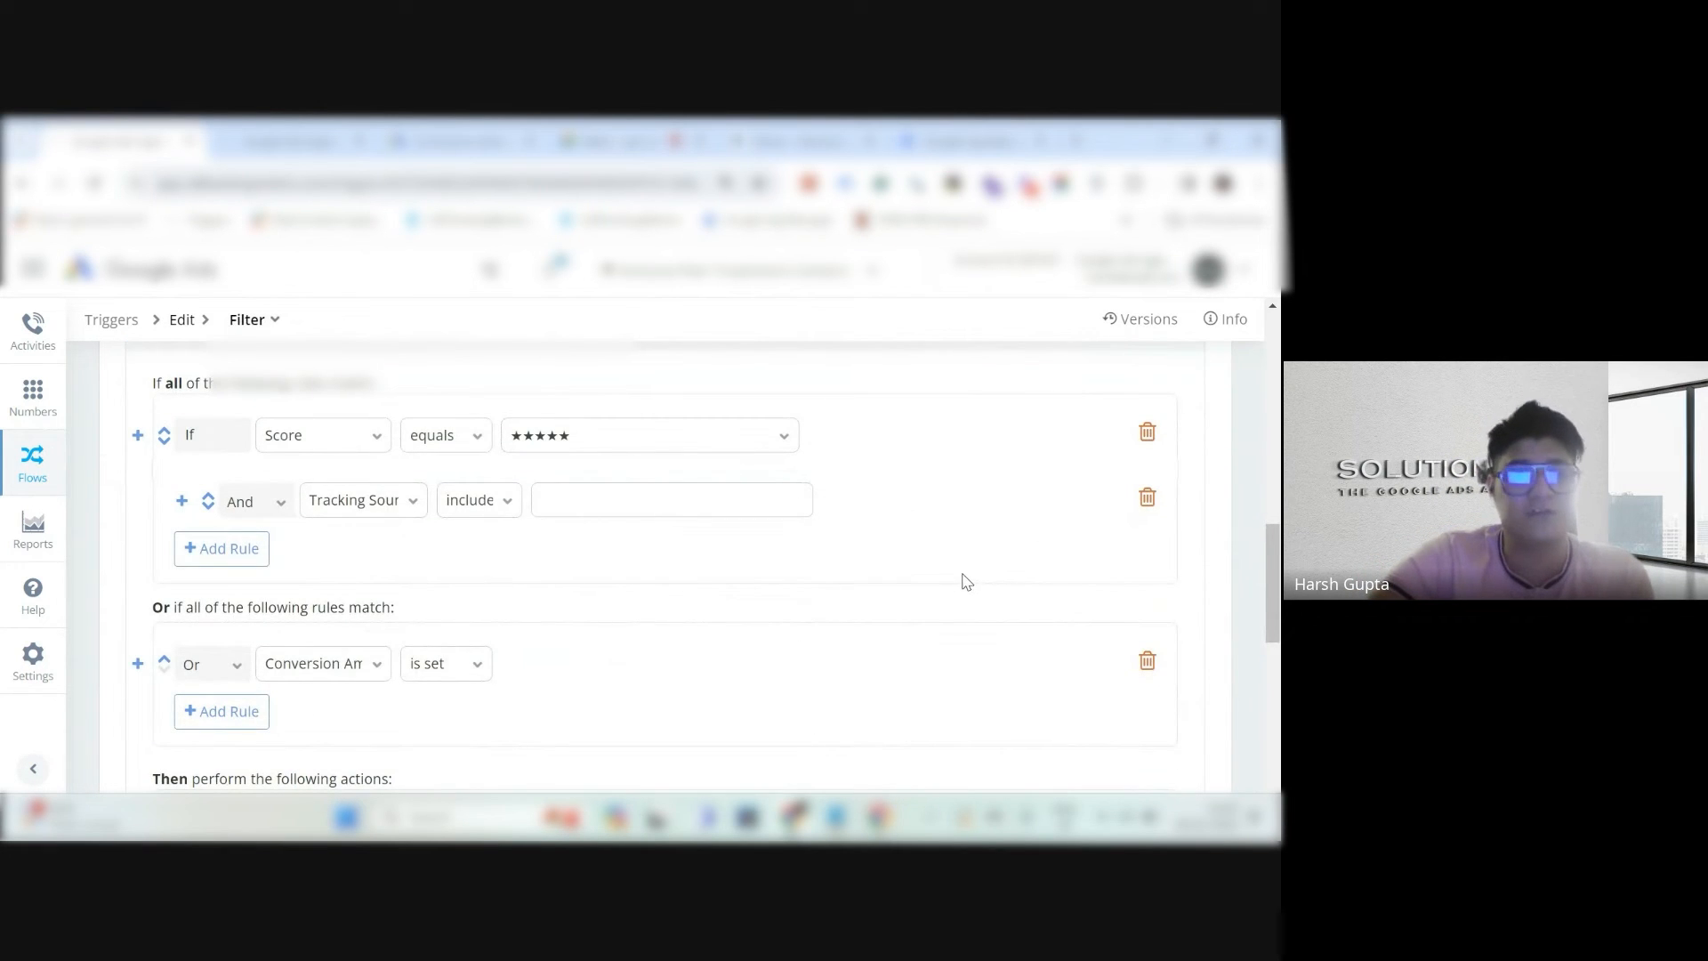
pyautogui.click(311, 440)
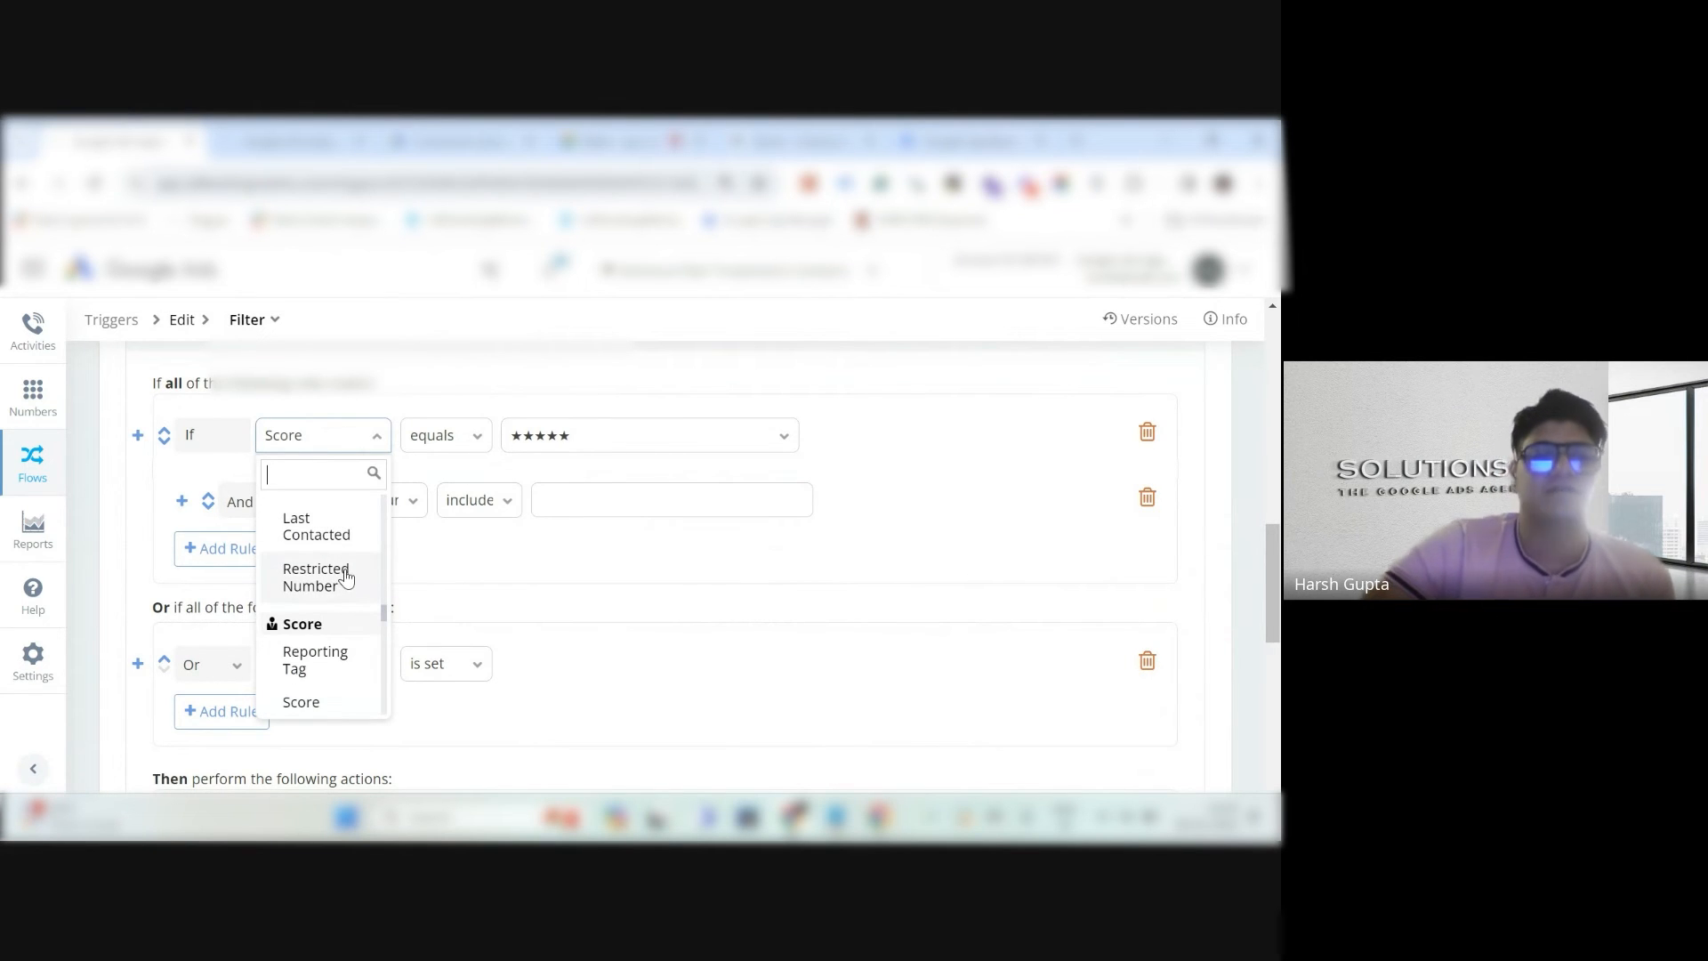
pyautogui.click(623, 553)
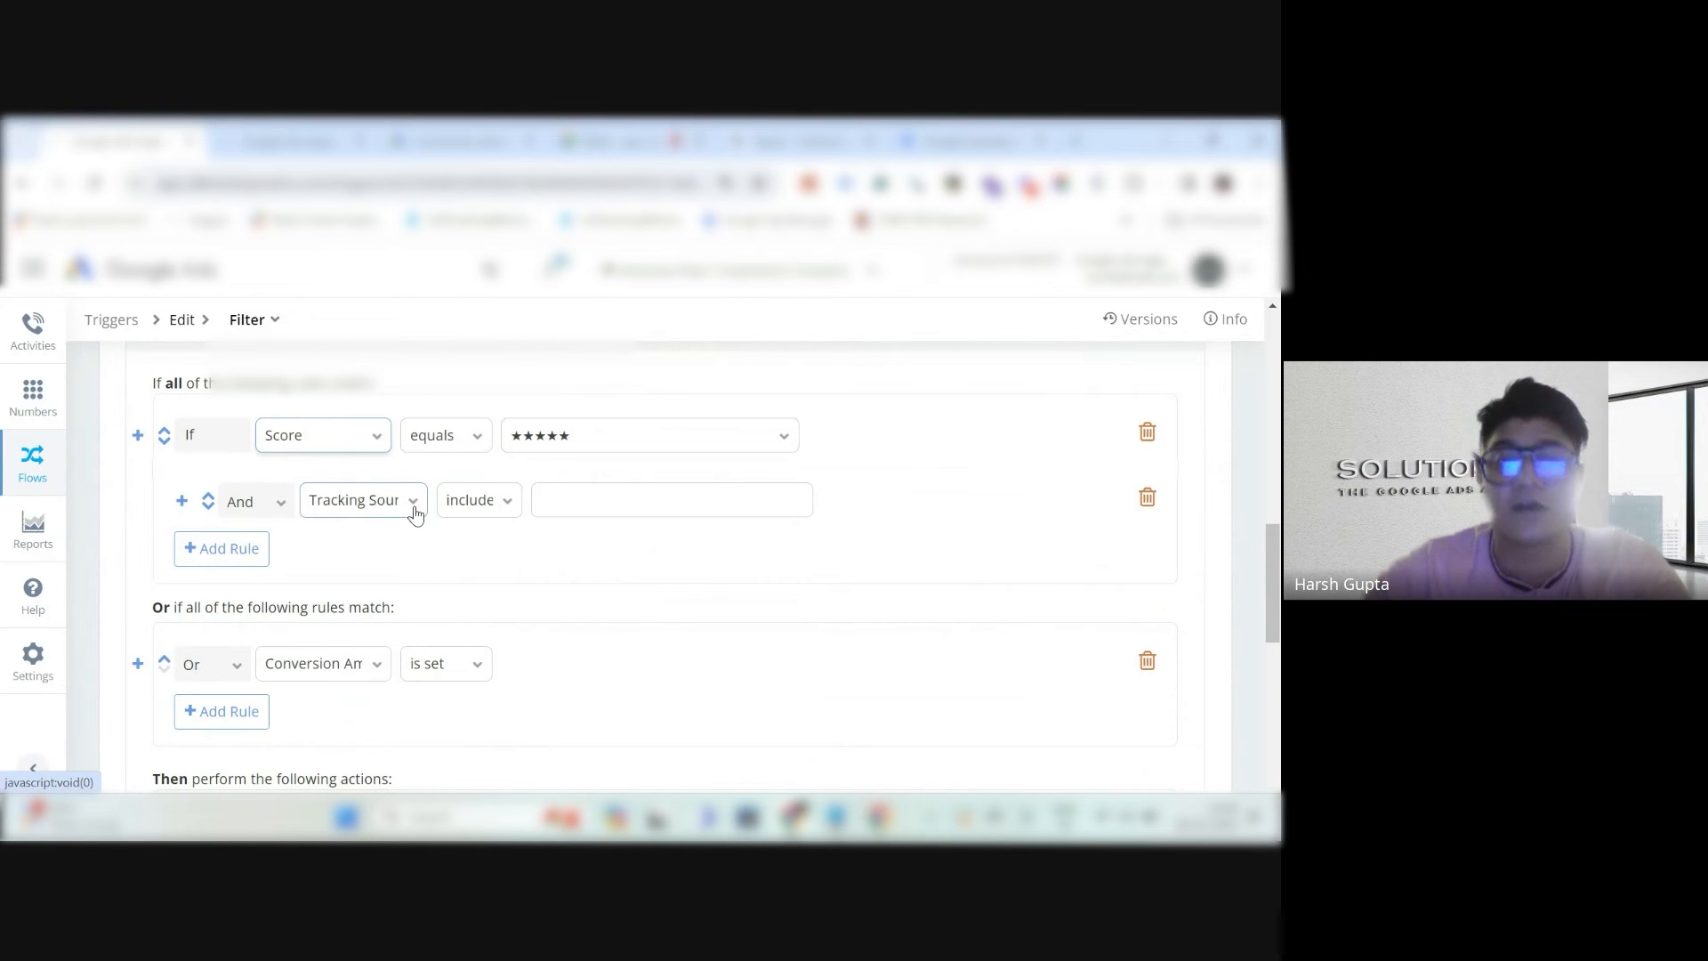
pyautogui.click(573, 505)
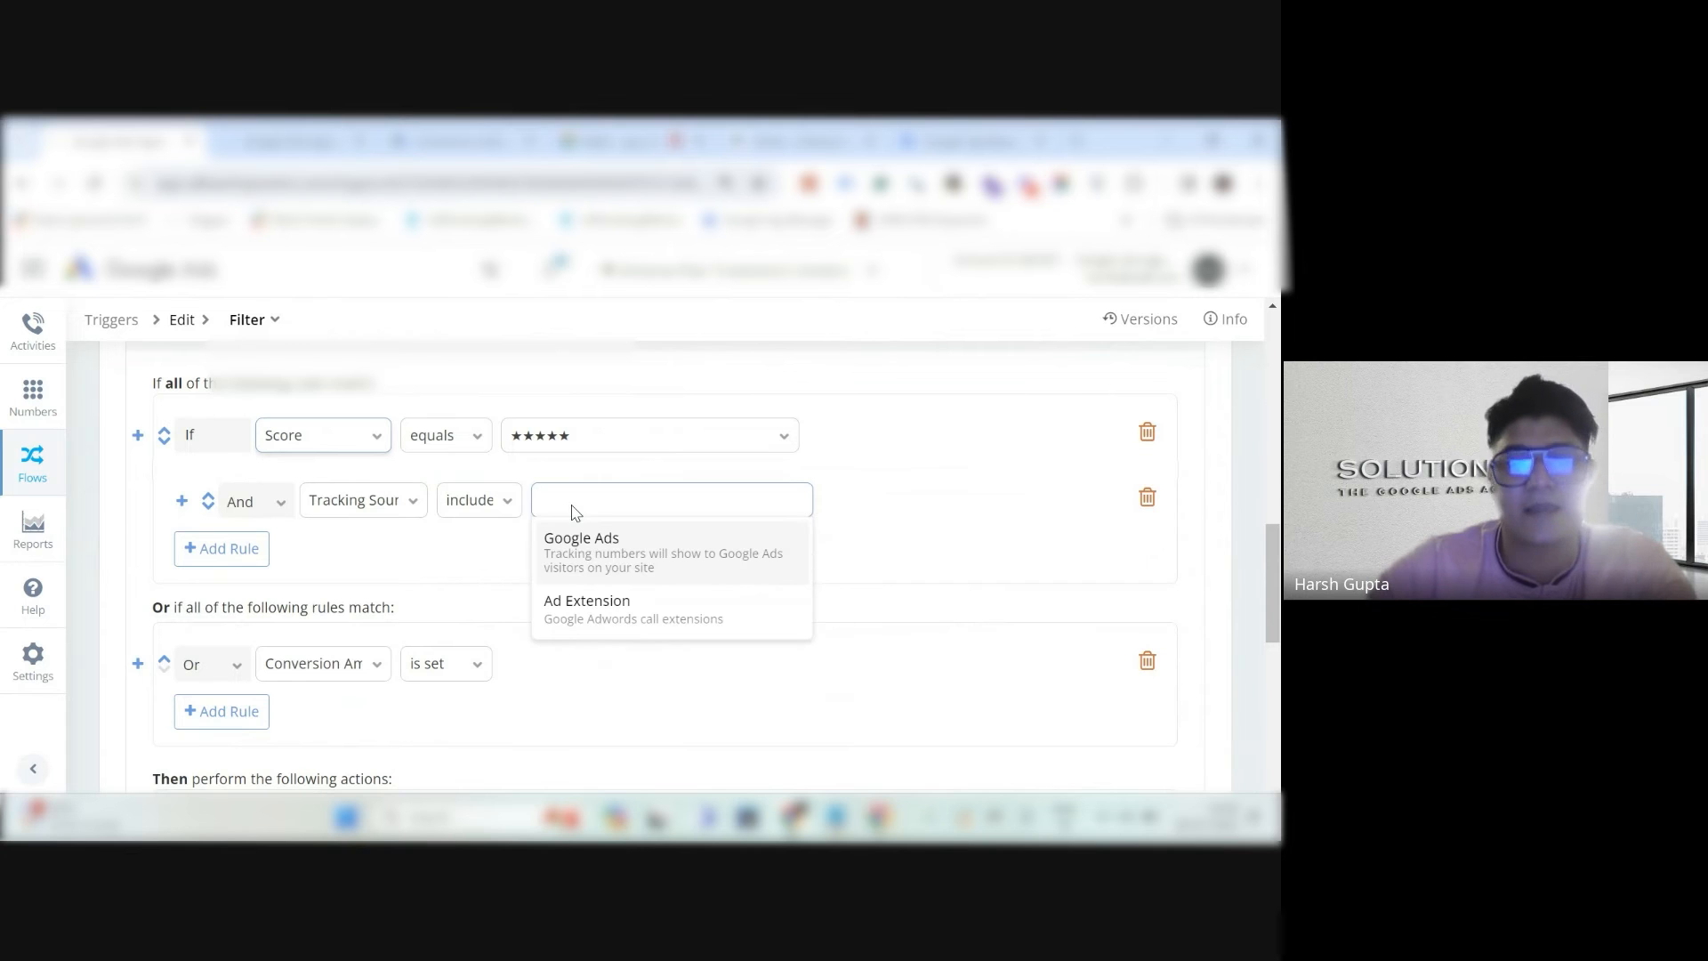
pyautogui.click(583, 562)
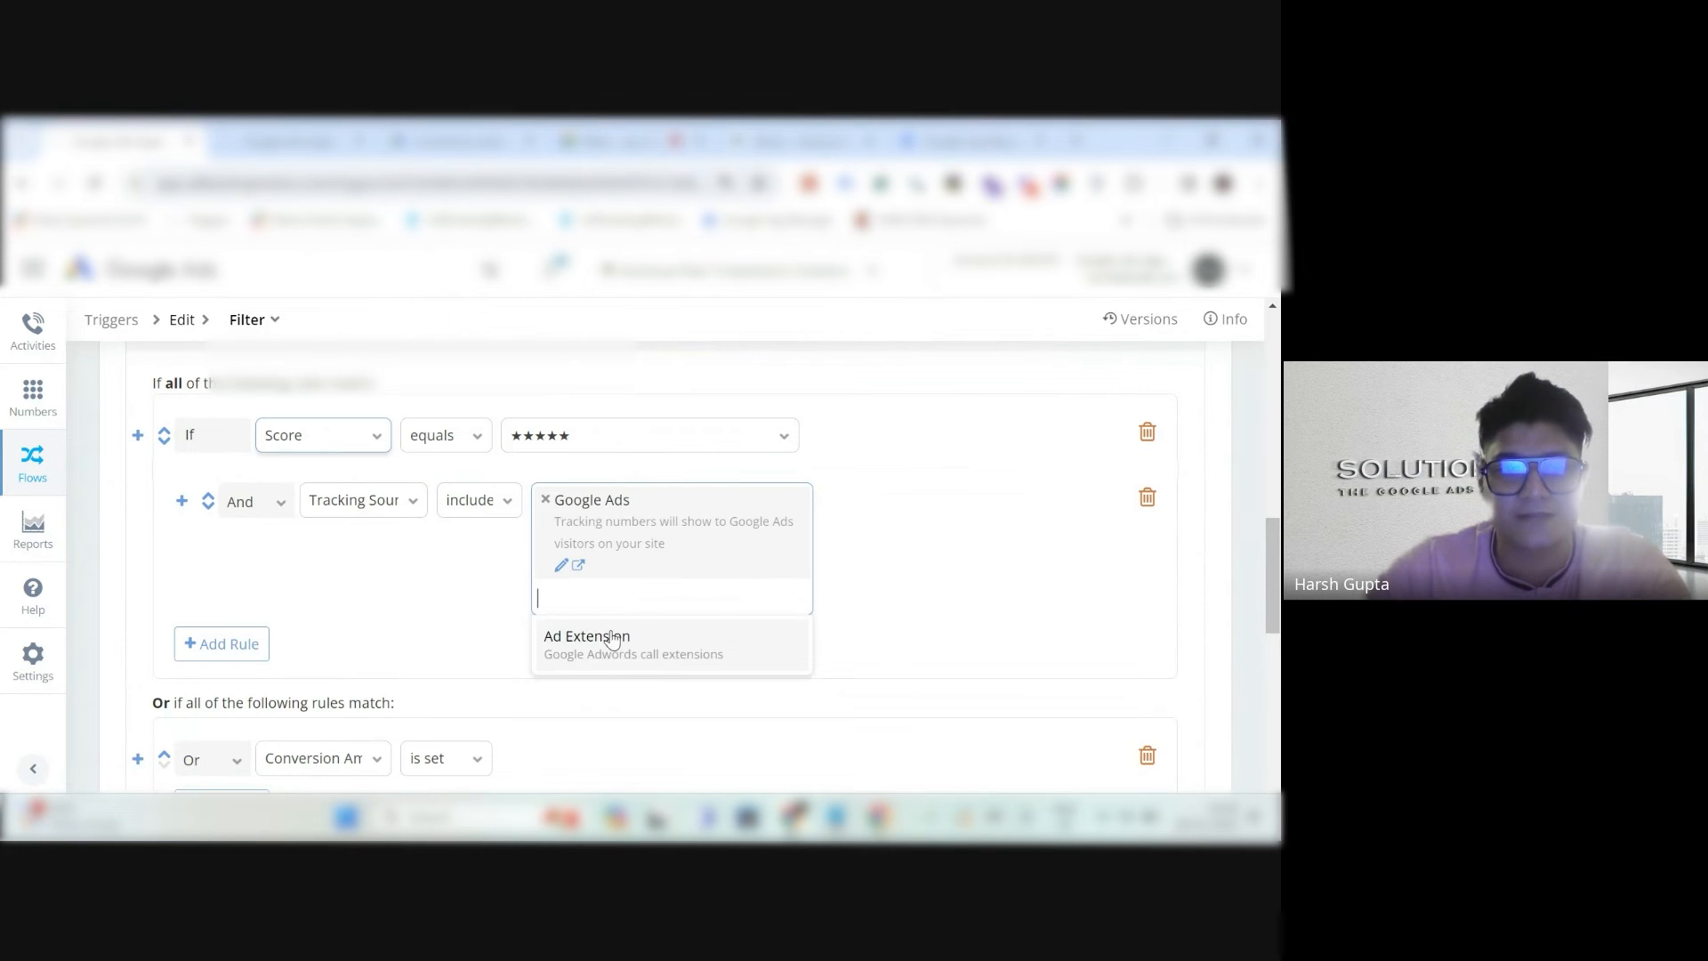
pyautogui.click(611, 637)
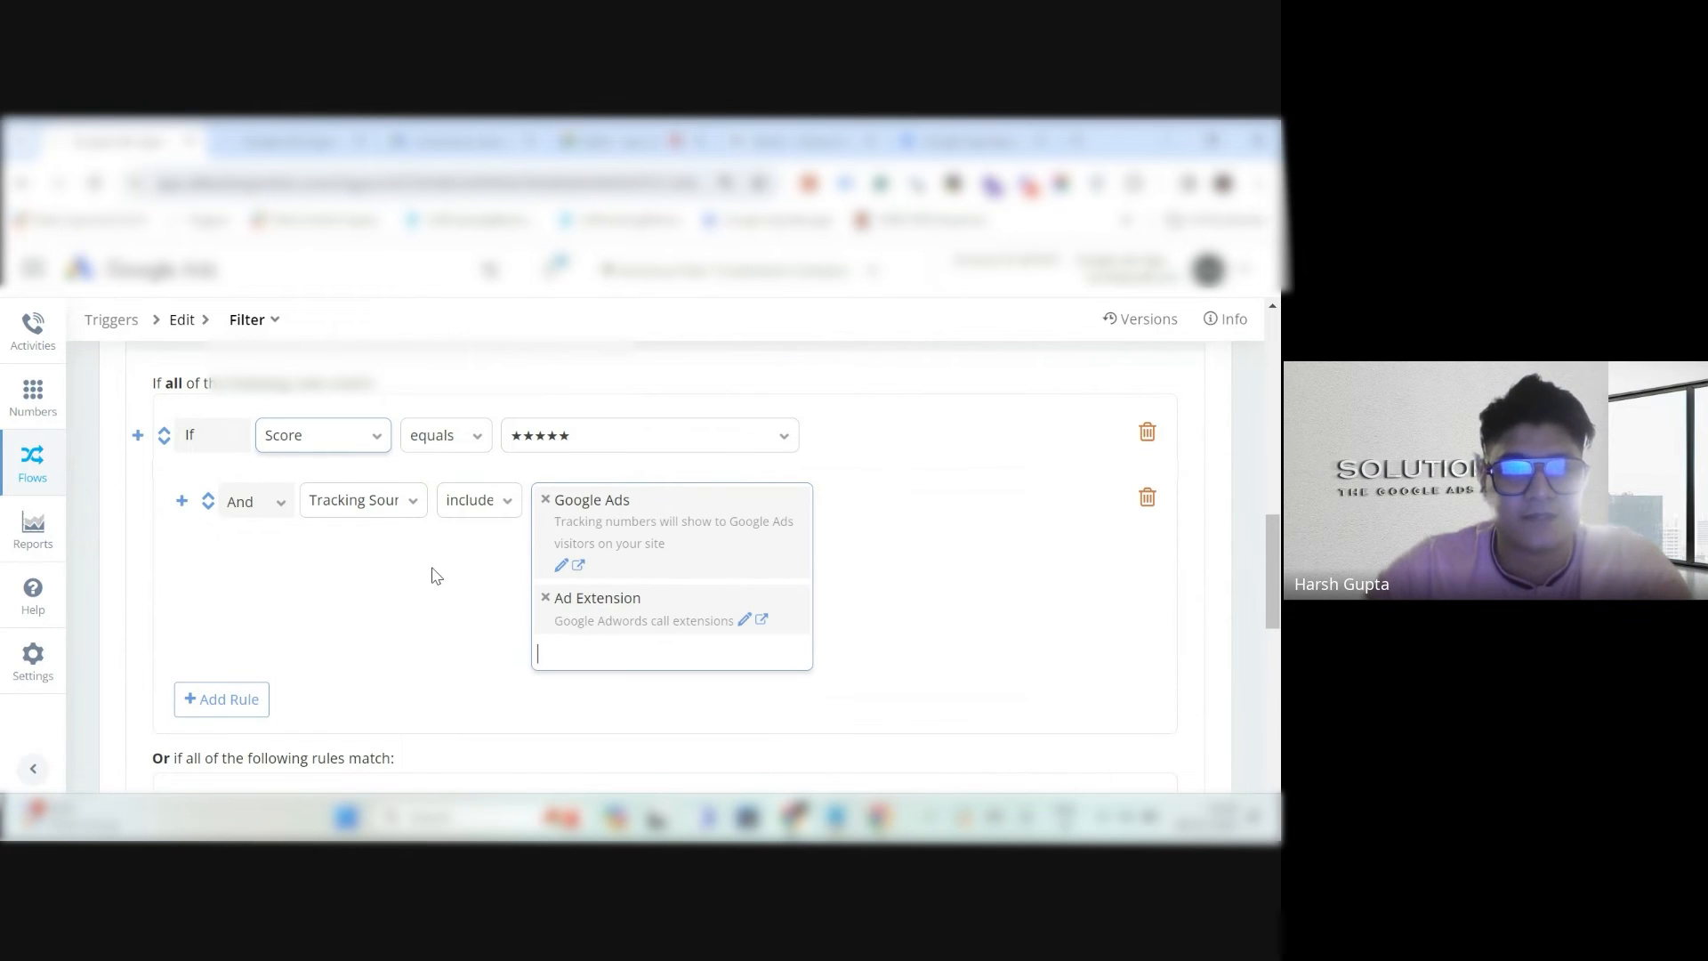
# Review the five-star workflow's score and tracking source rules, its alternative conversion rule and the Google Ads Conversion action's settings.
pyautogui.scroll(-1, 433, 576)
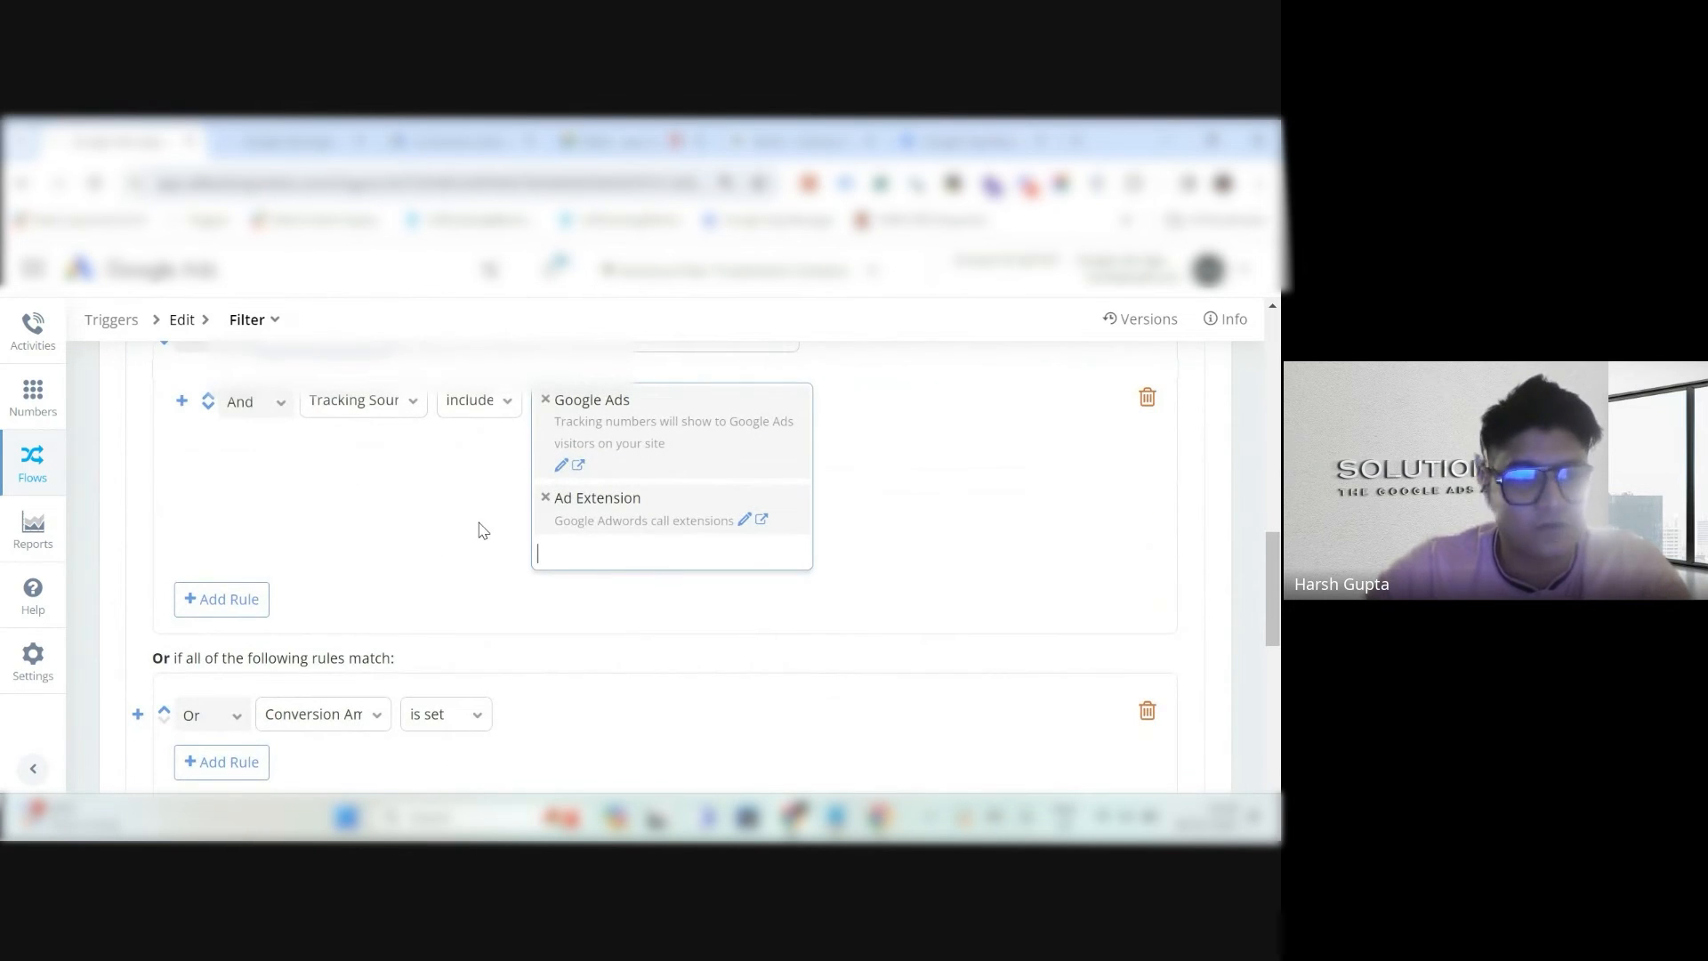
pyautogui.scroll(-1, 442, 496)
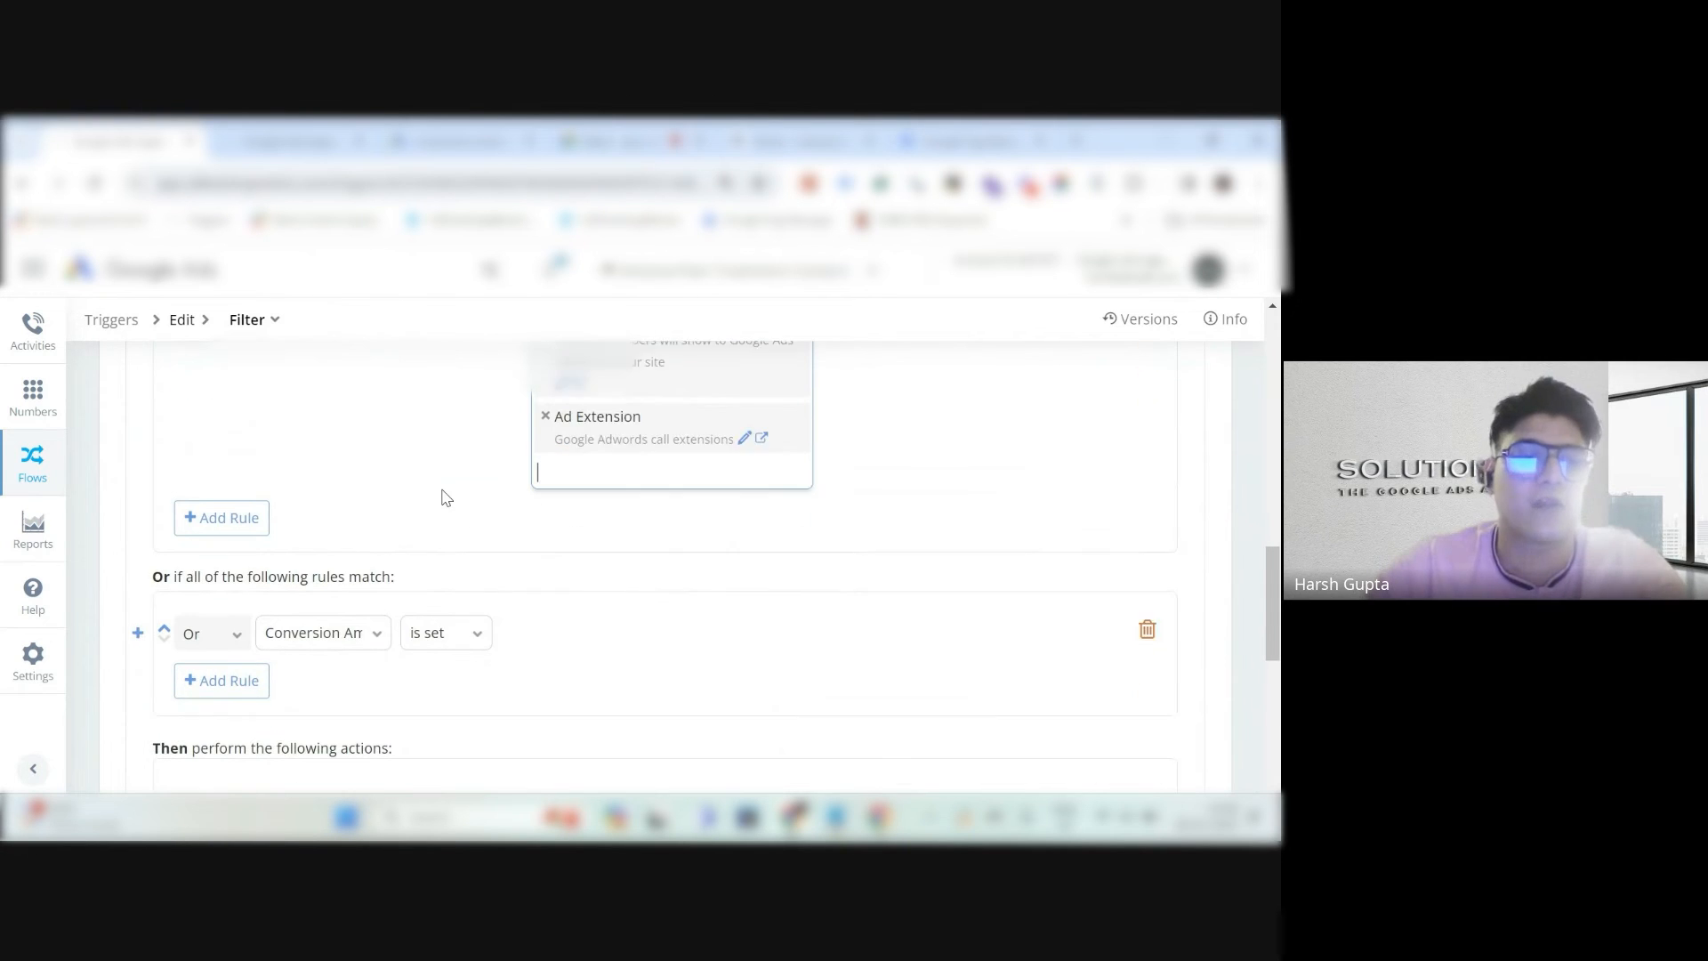
pyautogui.scroll(2, 686, 572)
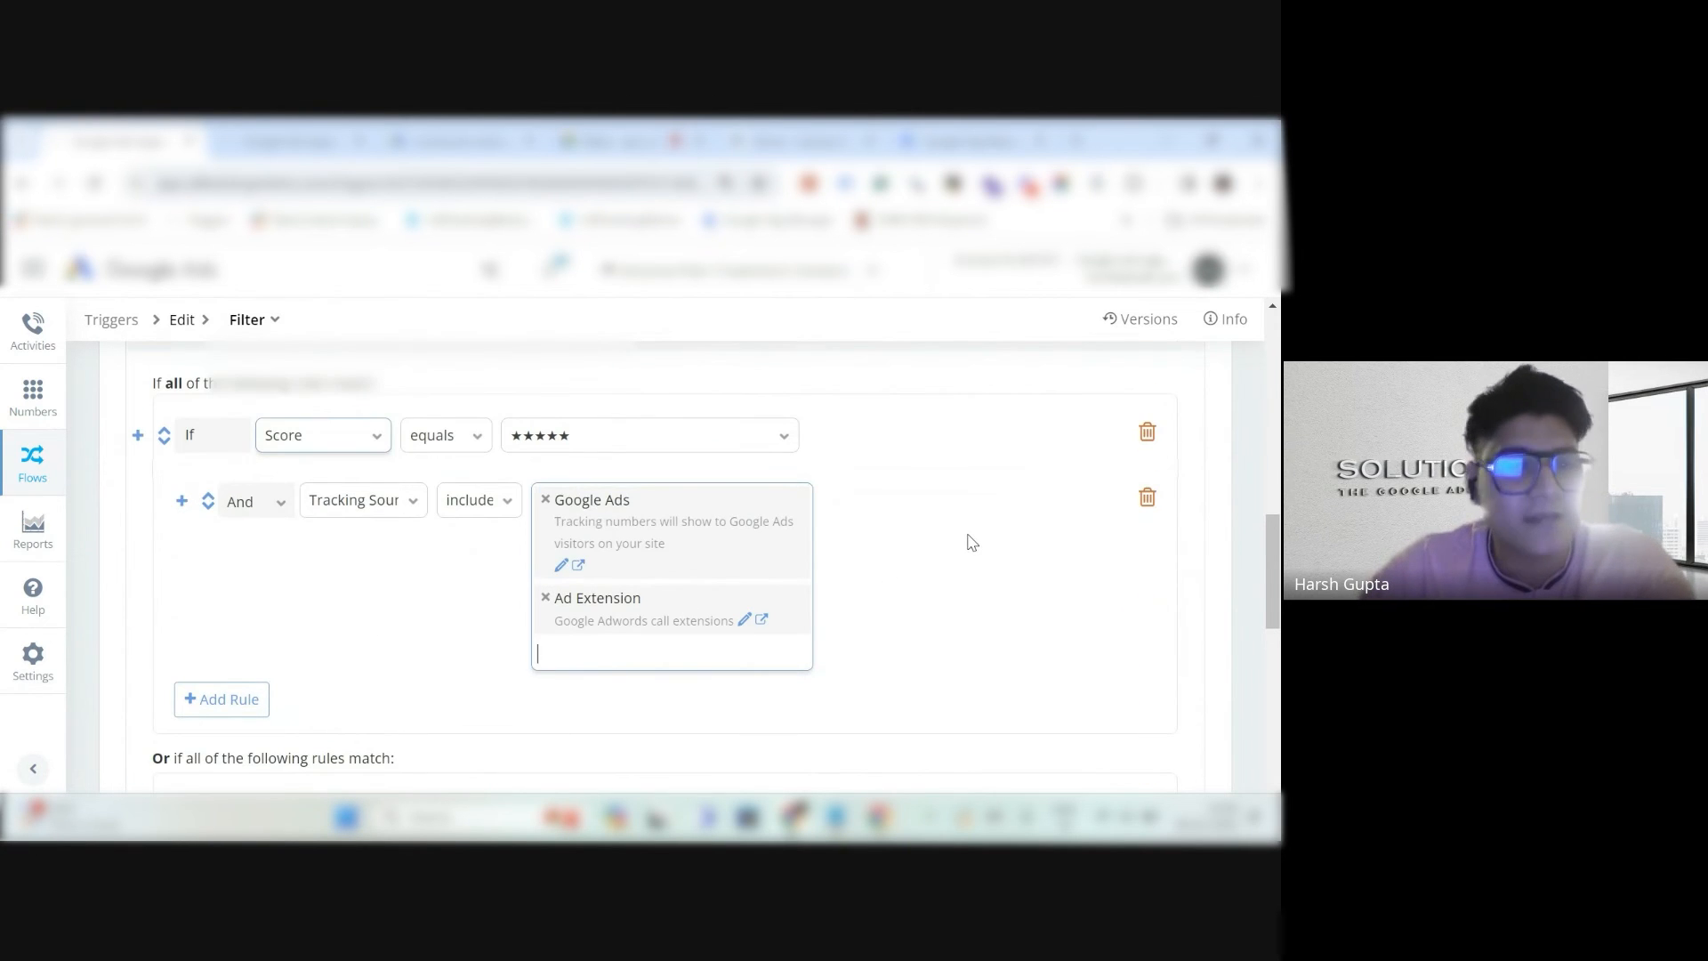
pyautogui.scroll(-2, 970, 545)
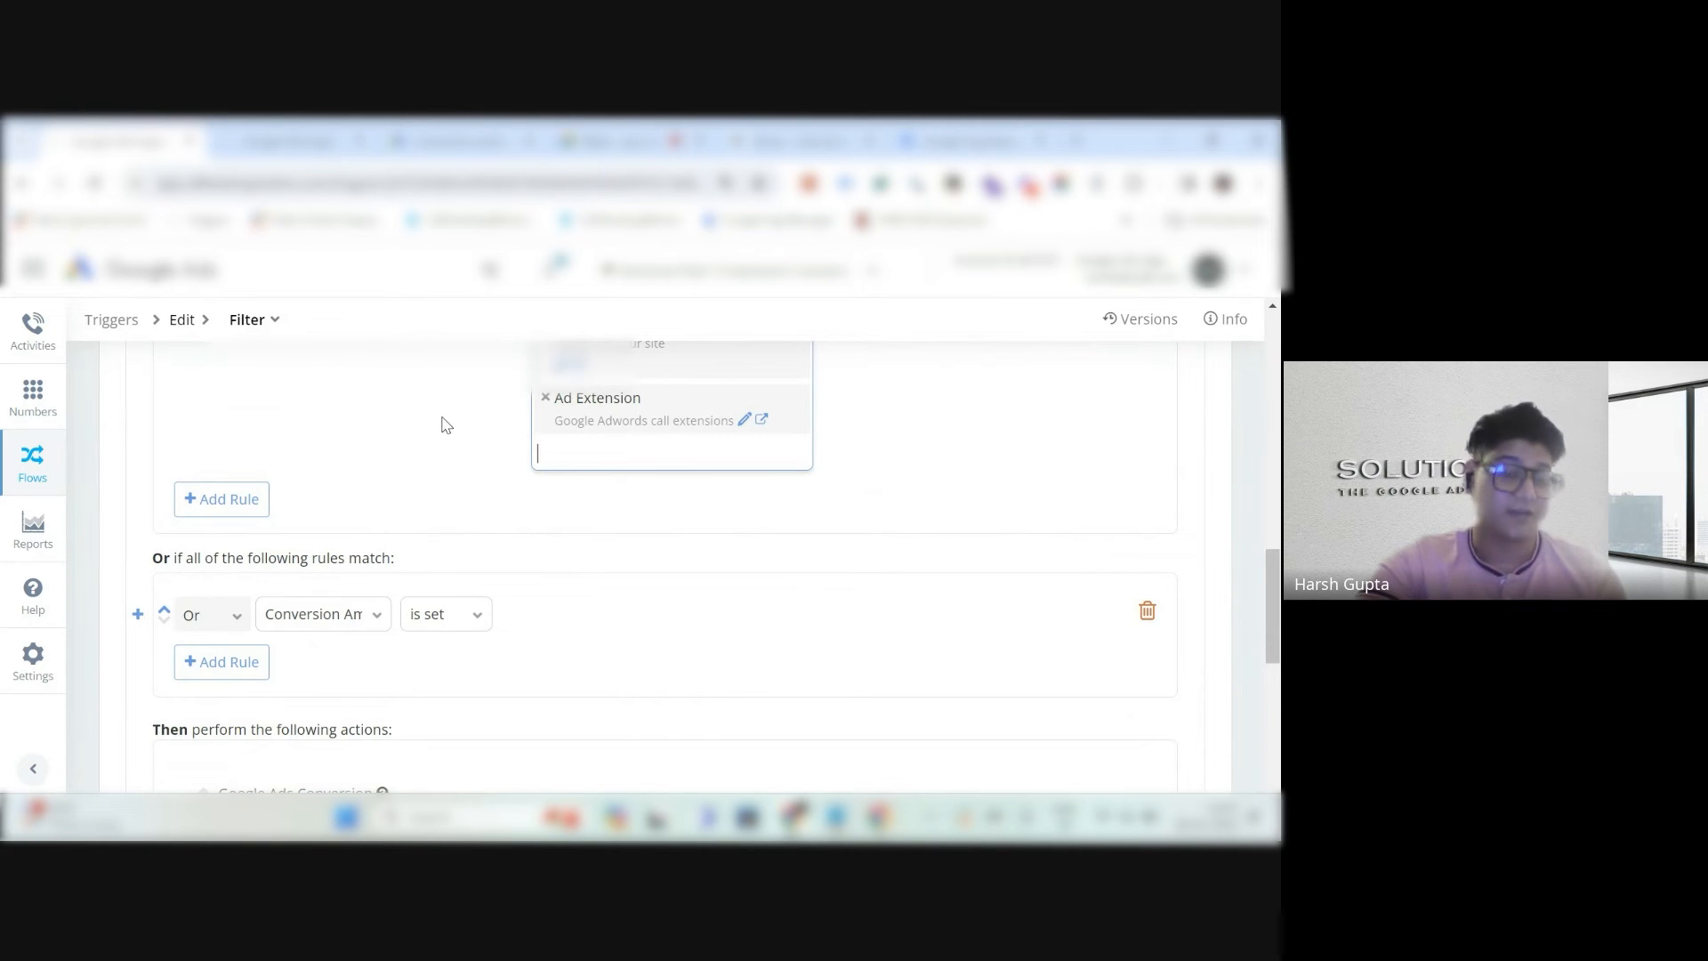
pyautogui.scroll(-2, 444, 427)
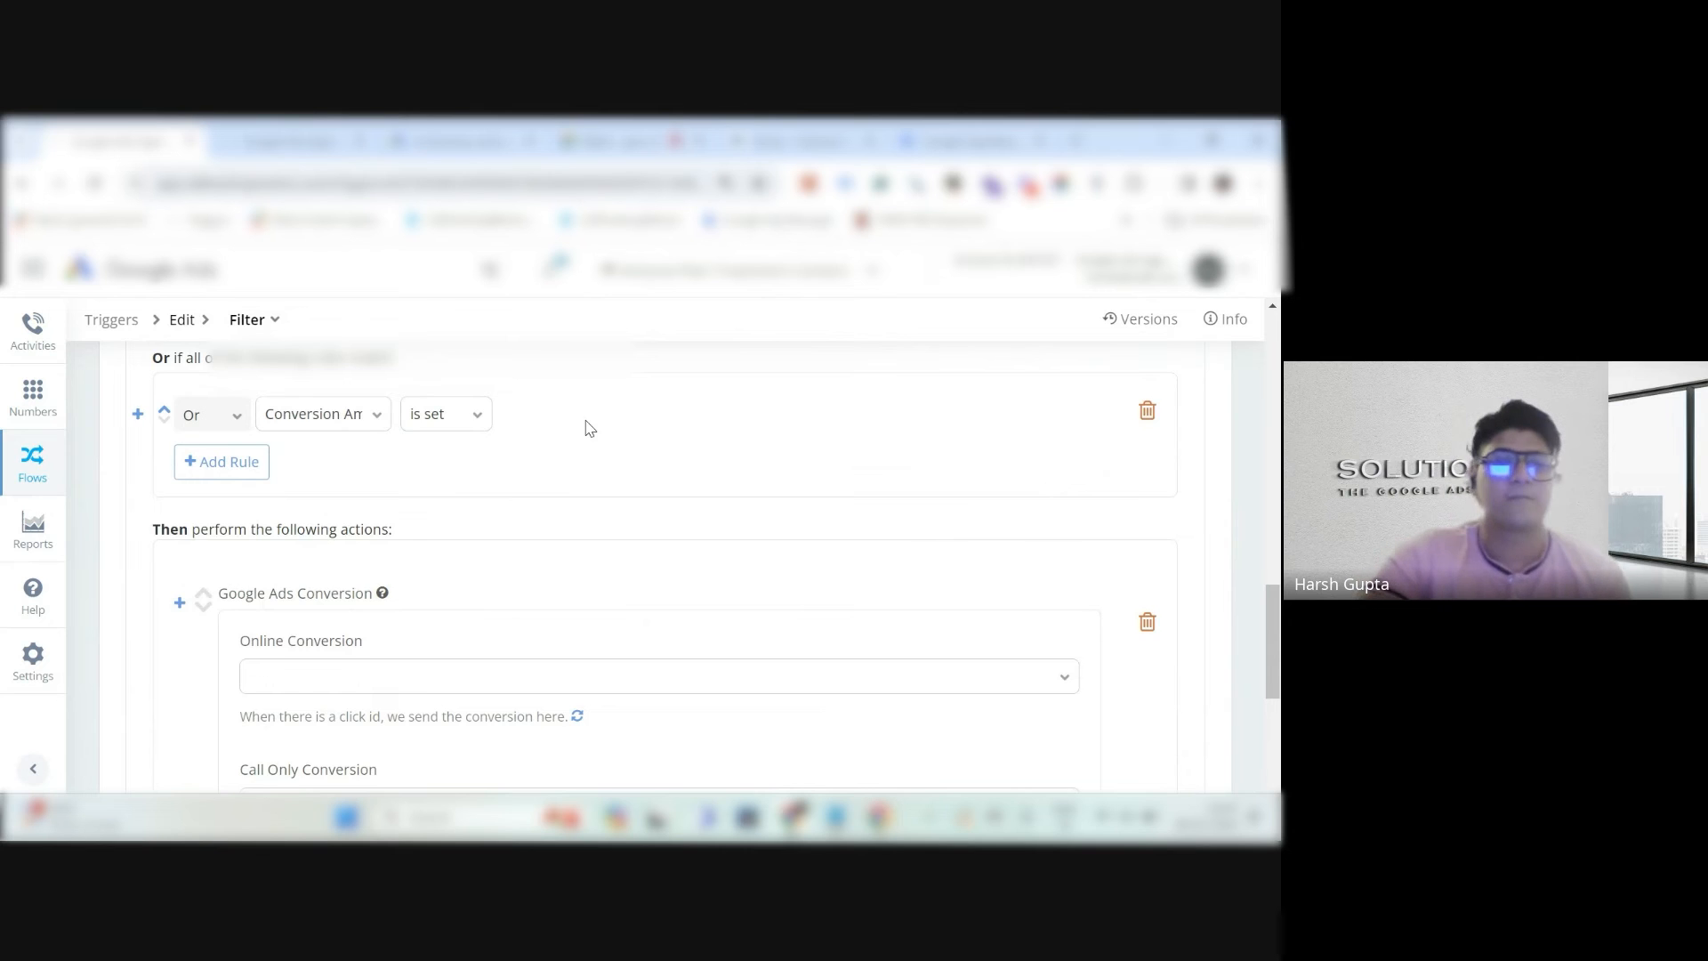
pyautogui.scroll(2, 623, 471)
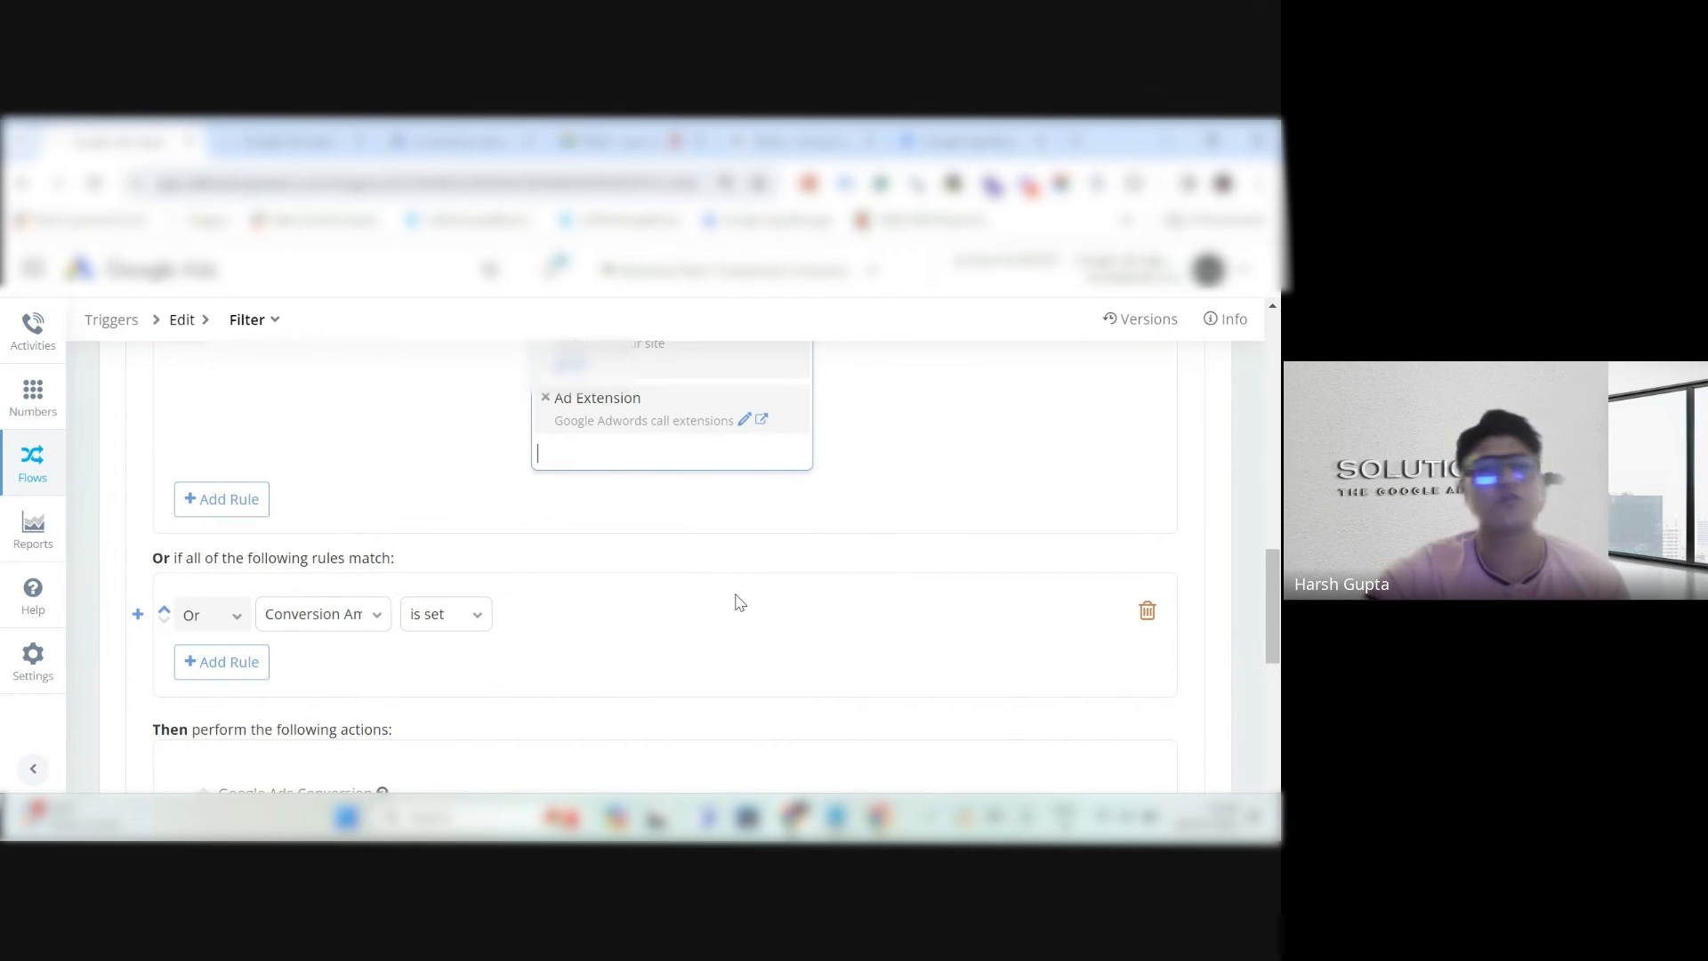
pyautogui.scroll(2, 734, 602)
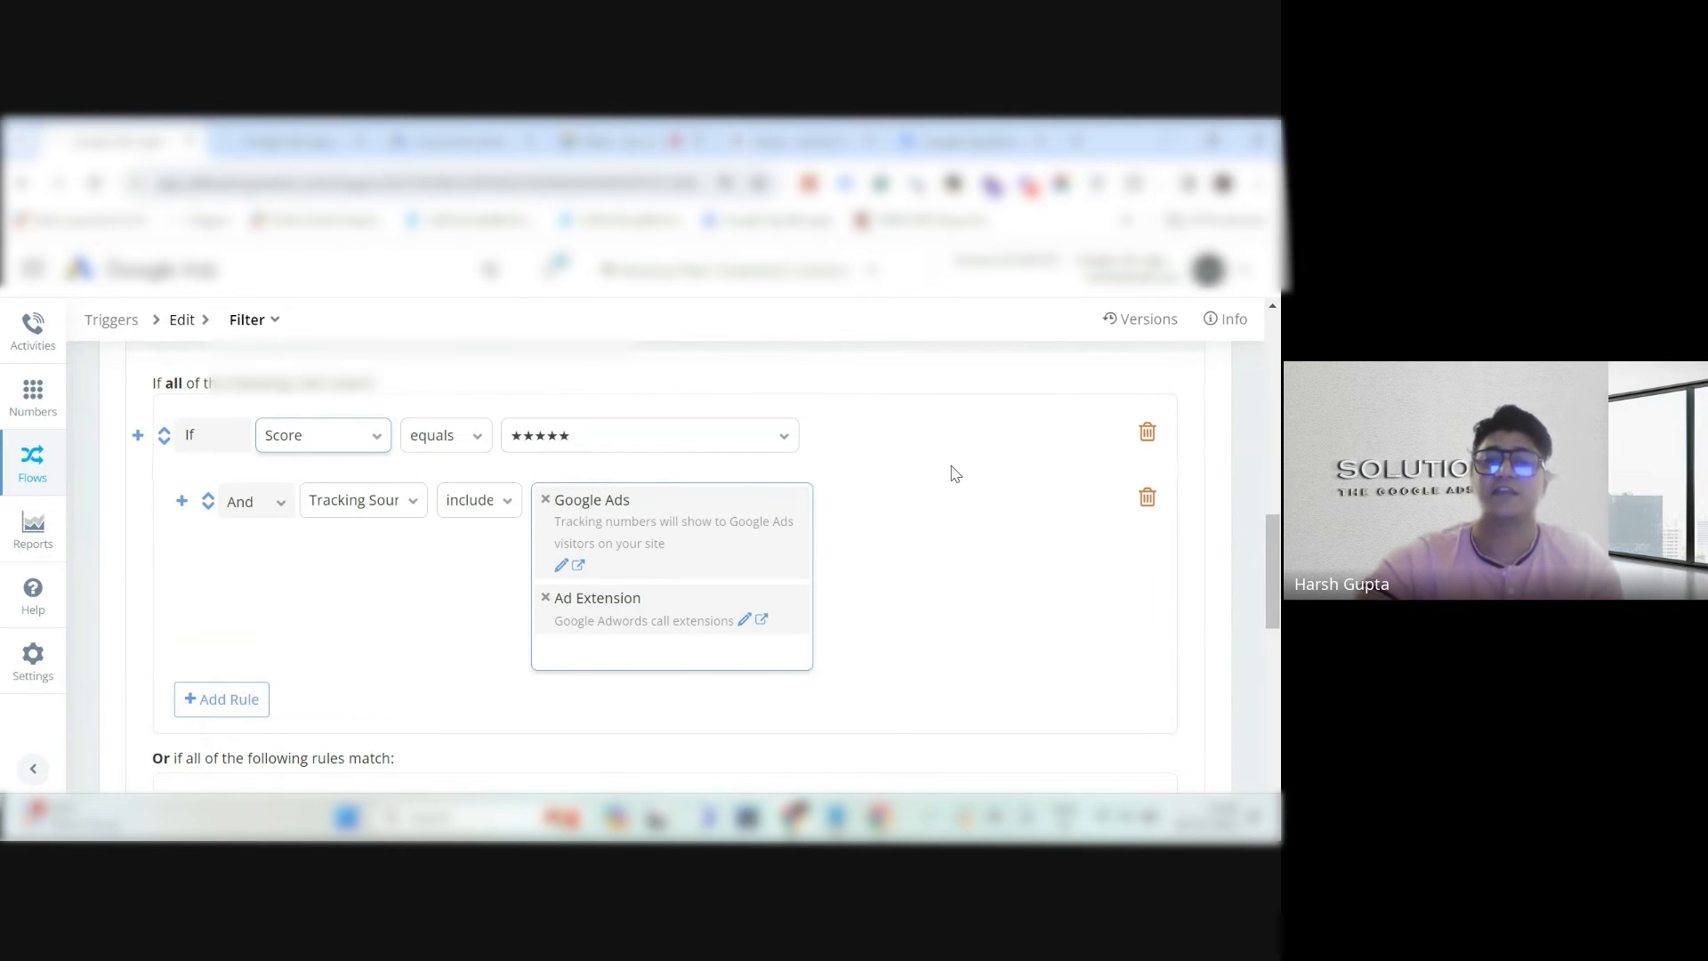
pyautogui.scroll(-2, 961, 463)
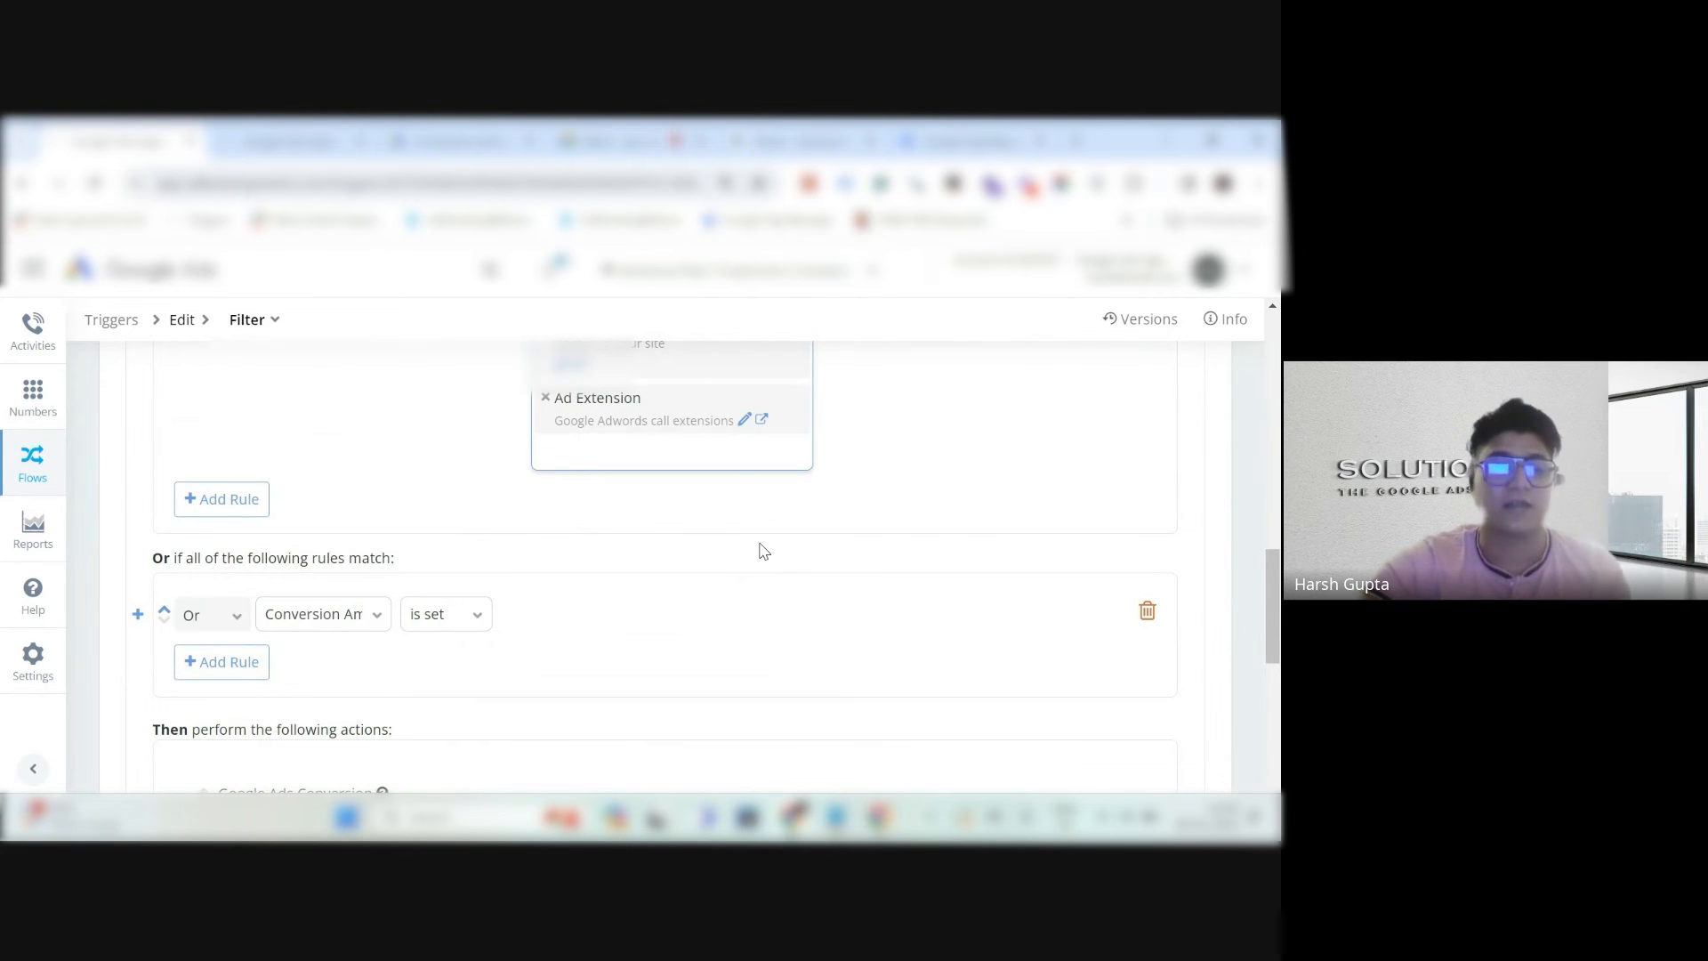
pyautogui.scroll(-1, 759, 551)
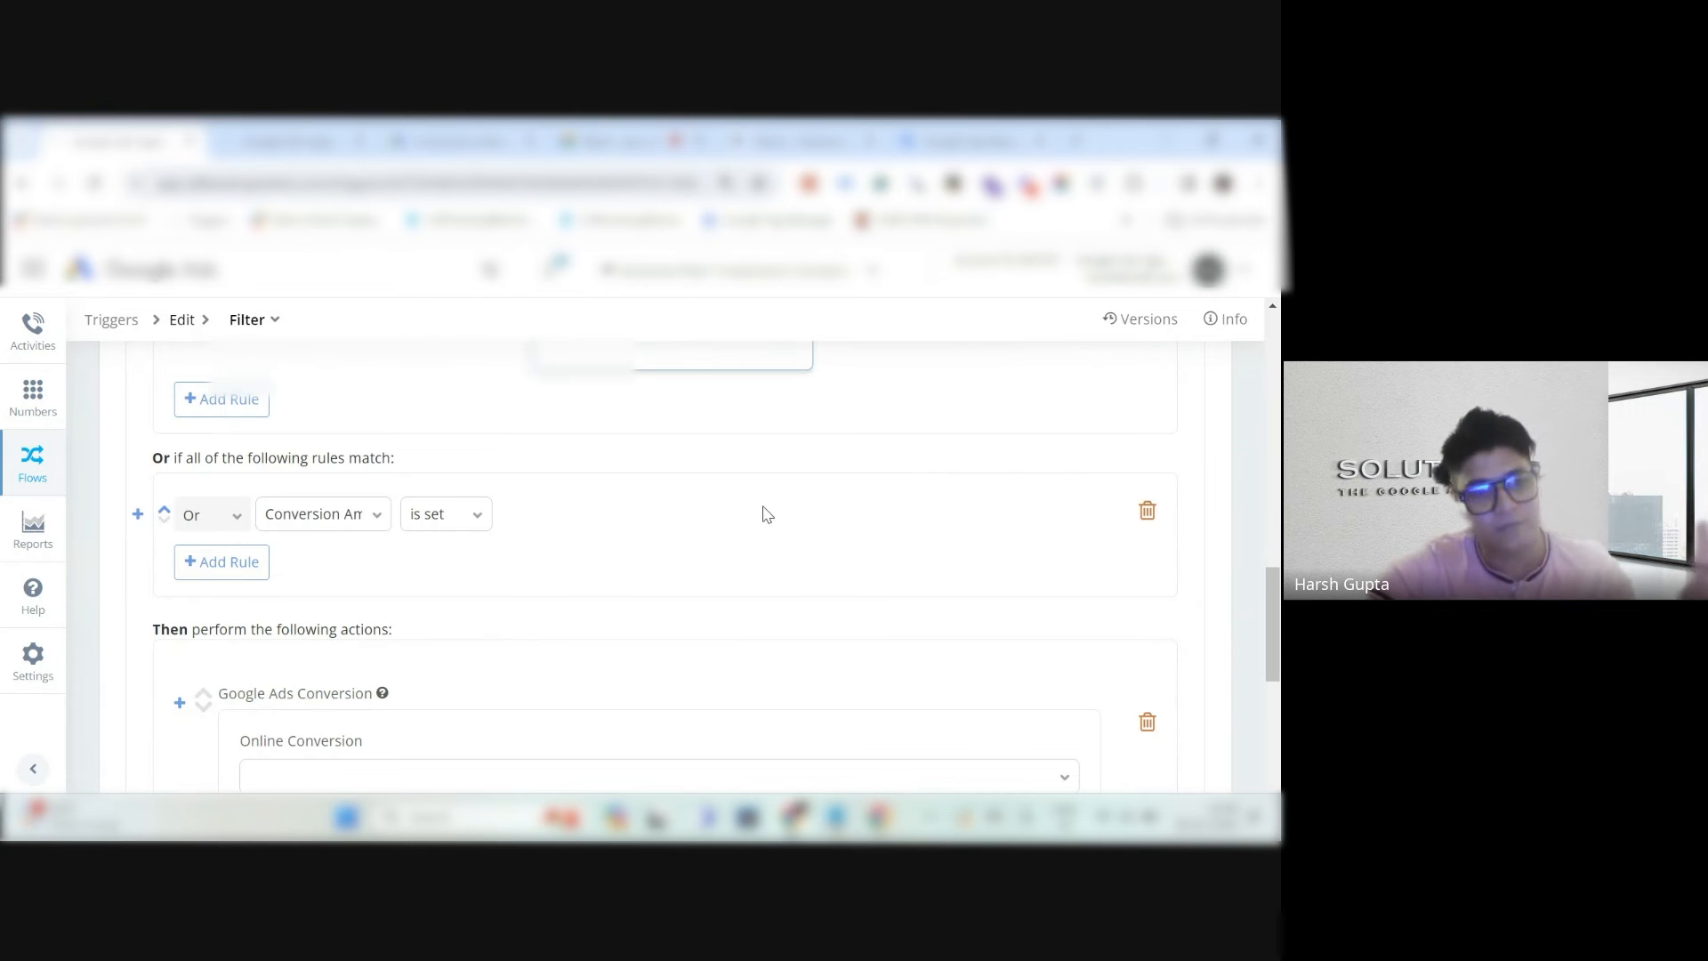
pyautogui.scroll(-3, 772, 510)
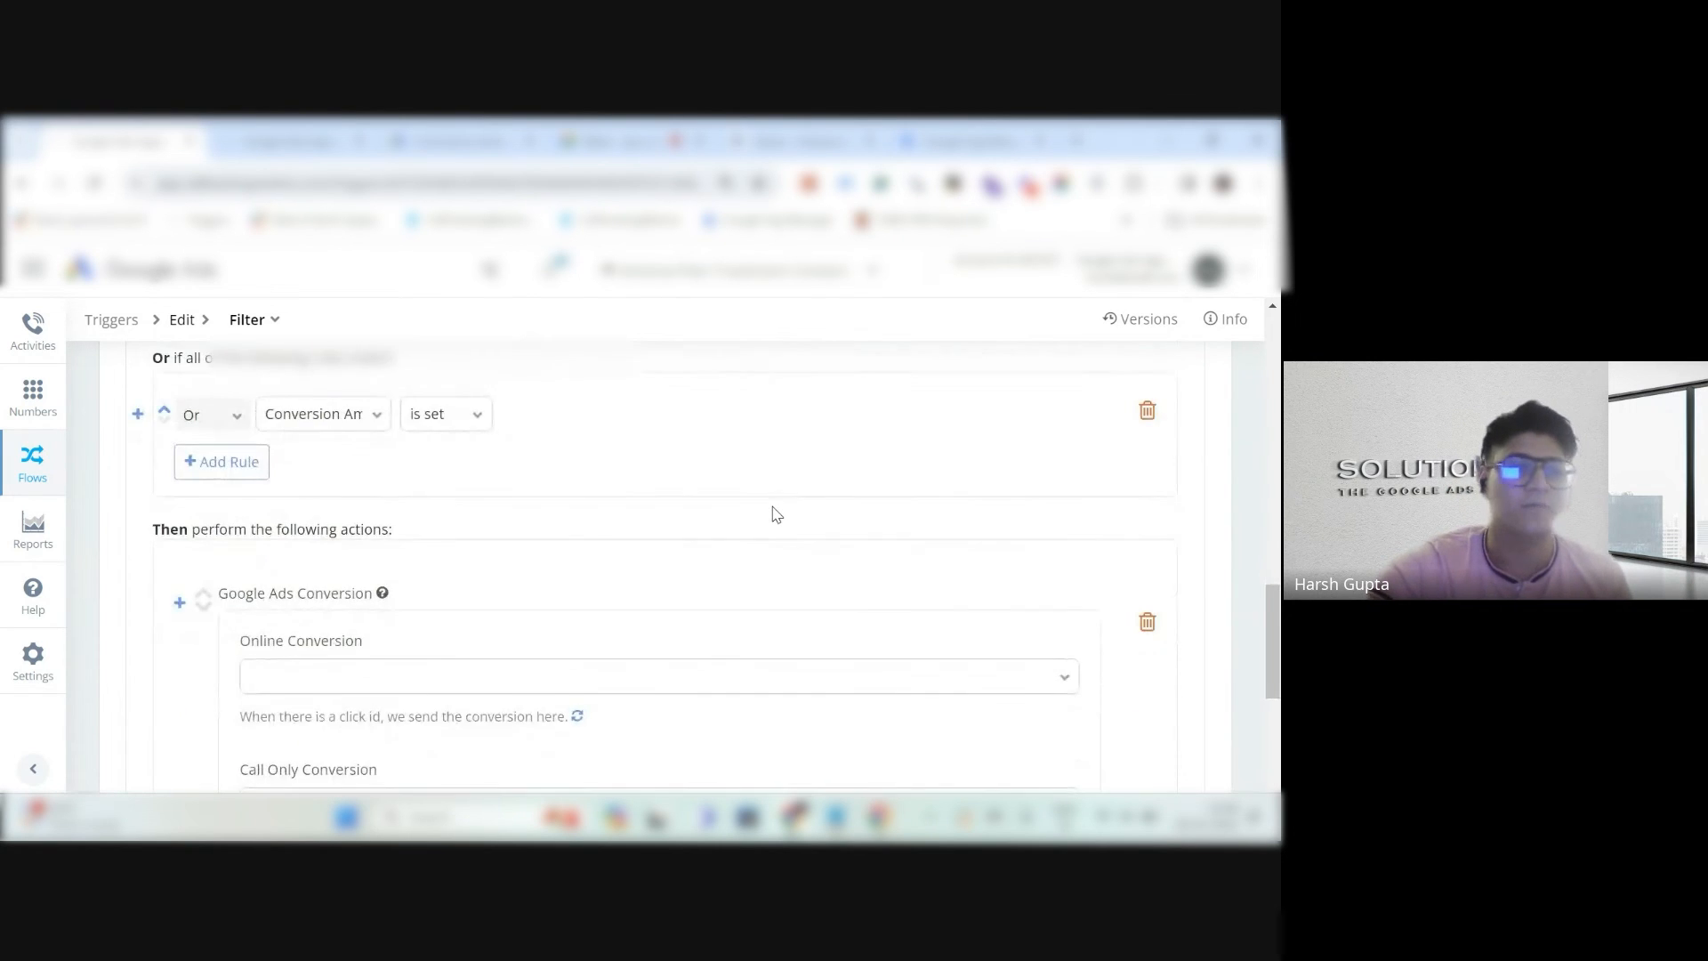
pyautogui.scroll(2, 774, 514)
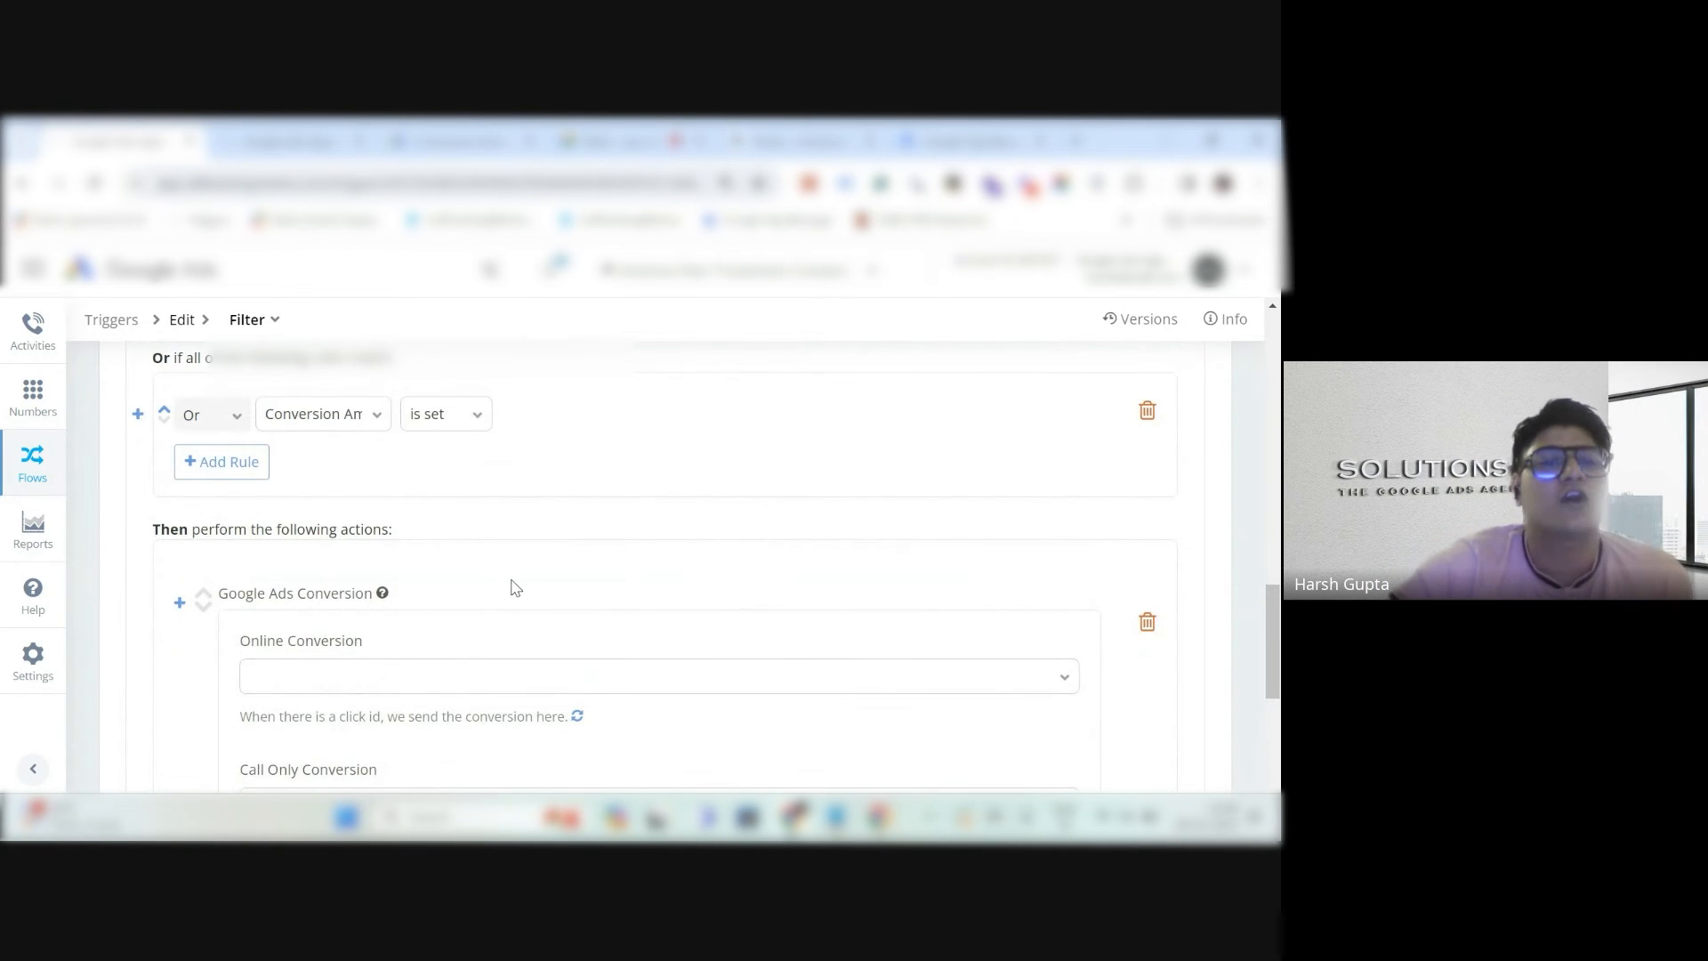
pyautogui.scroll(-2, 538, 579)
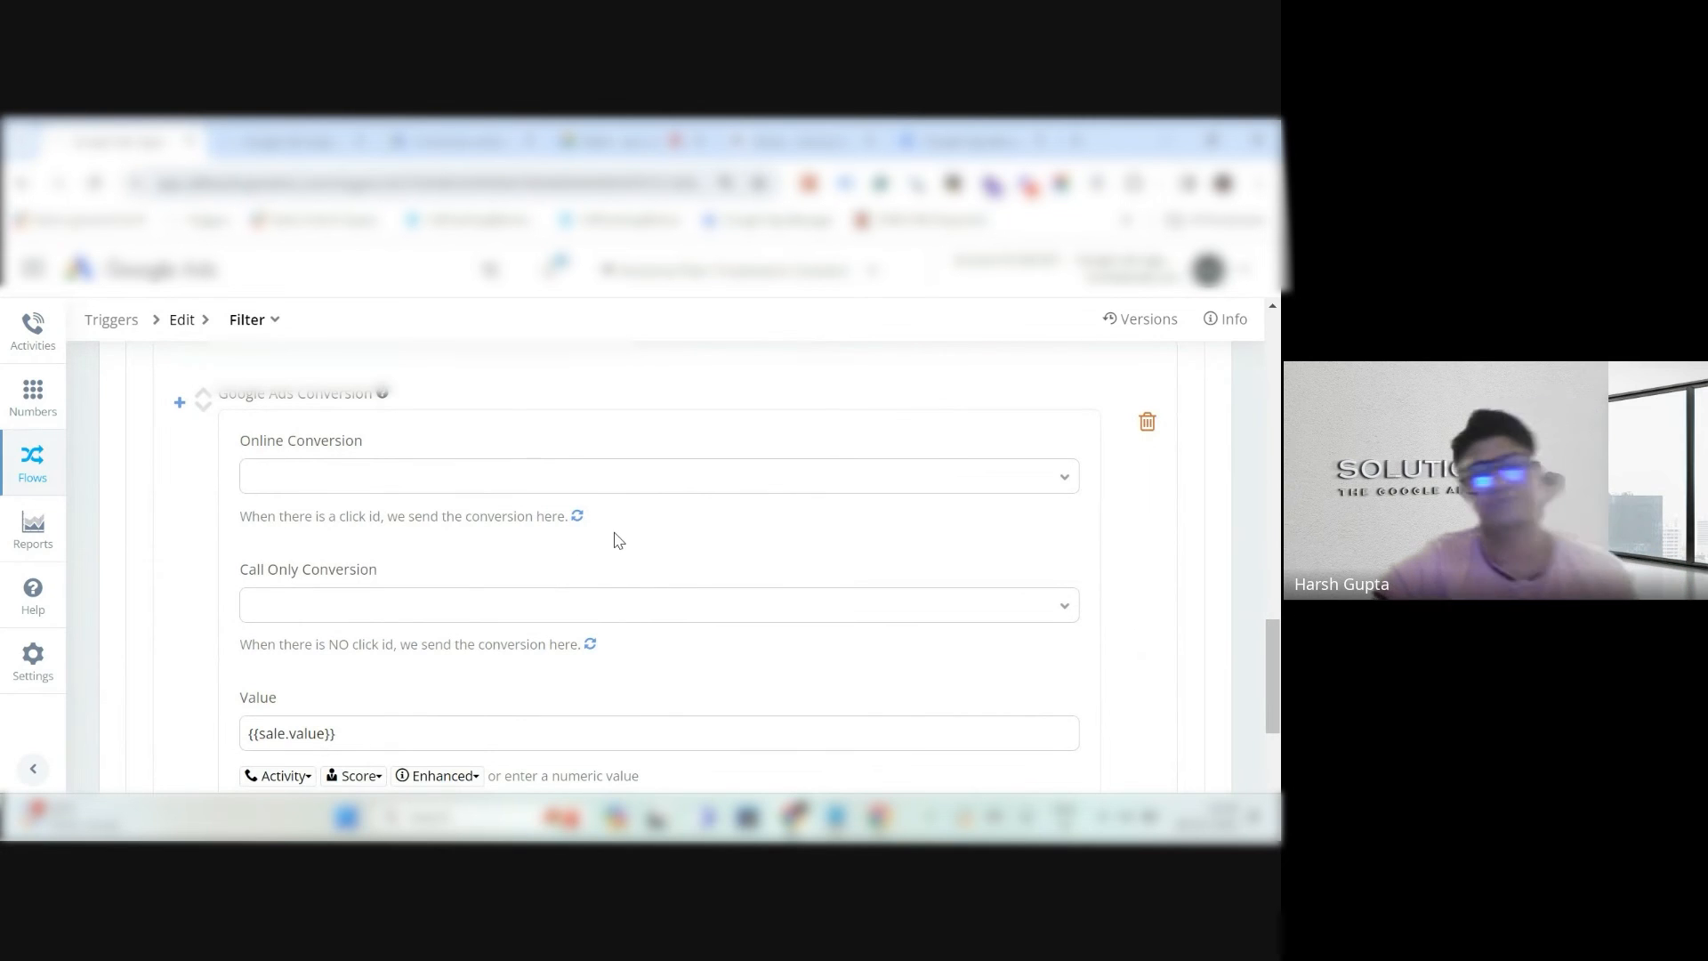
# Check the Online Conversion options and review the Google Ads Conversion action's fields against the alternative conversion rule.
pyautogui.click(666, 481)
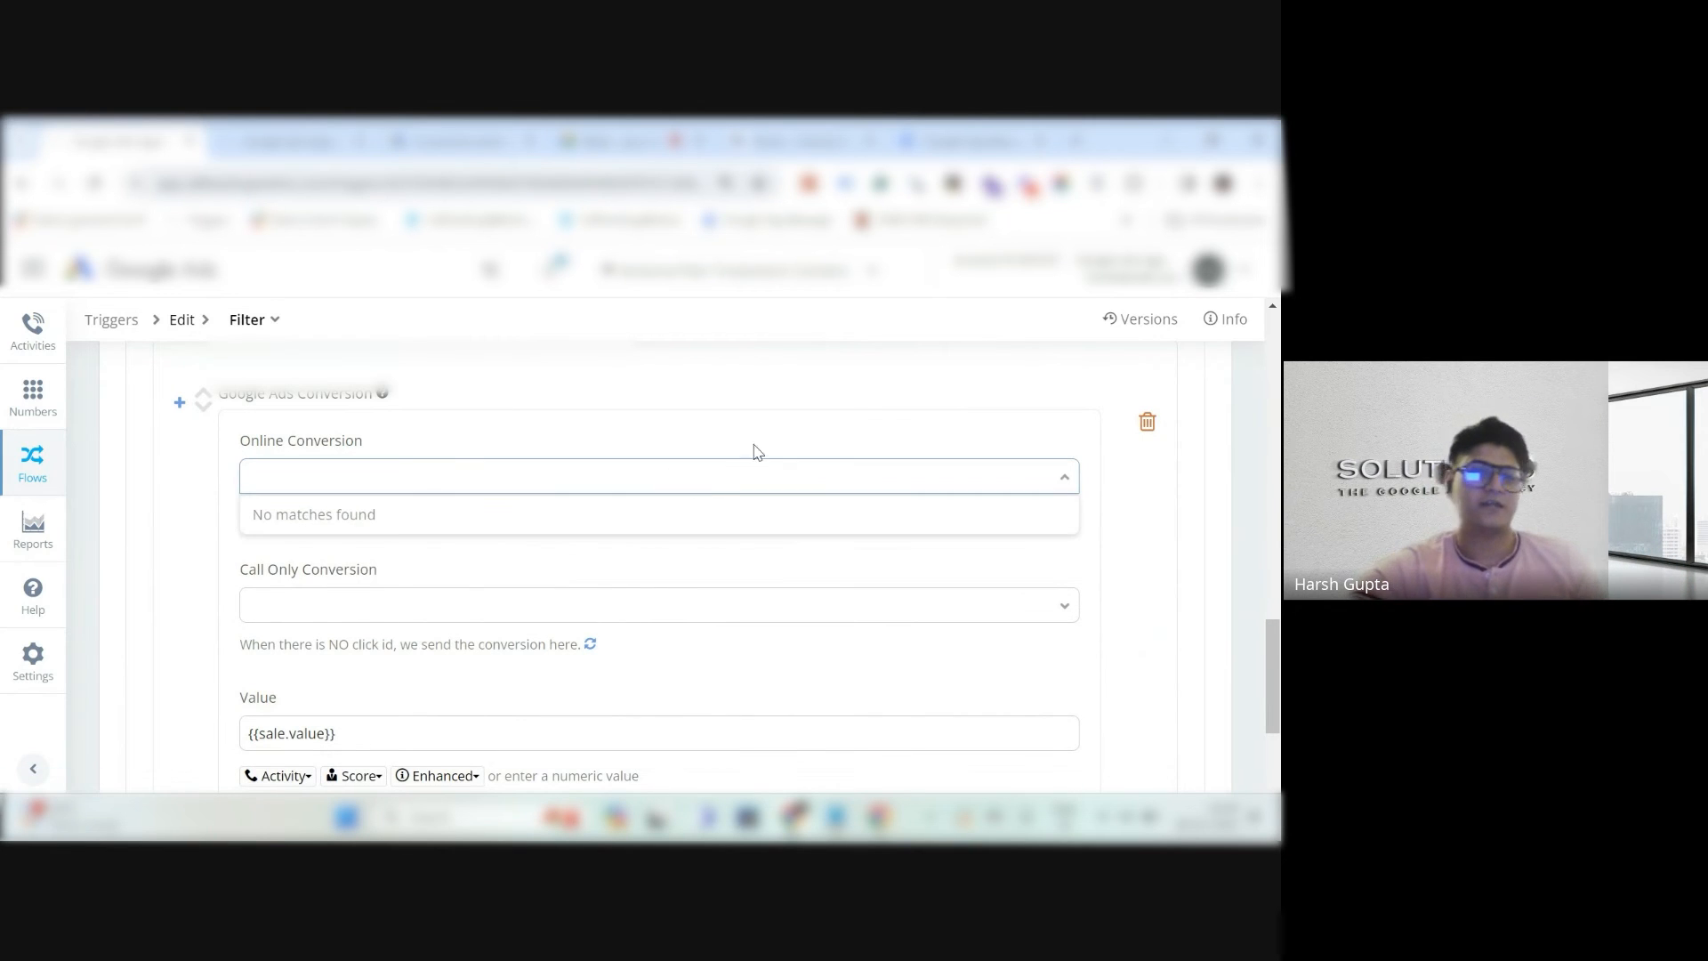
pyautogui.click(778, 424)
pyautogui.scroll(-1, 704, 516)
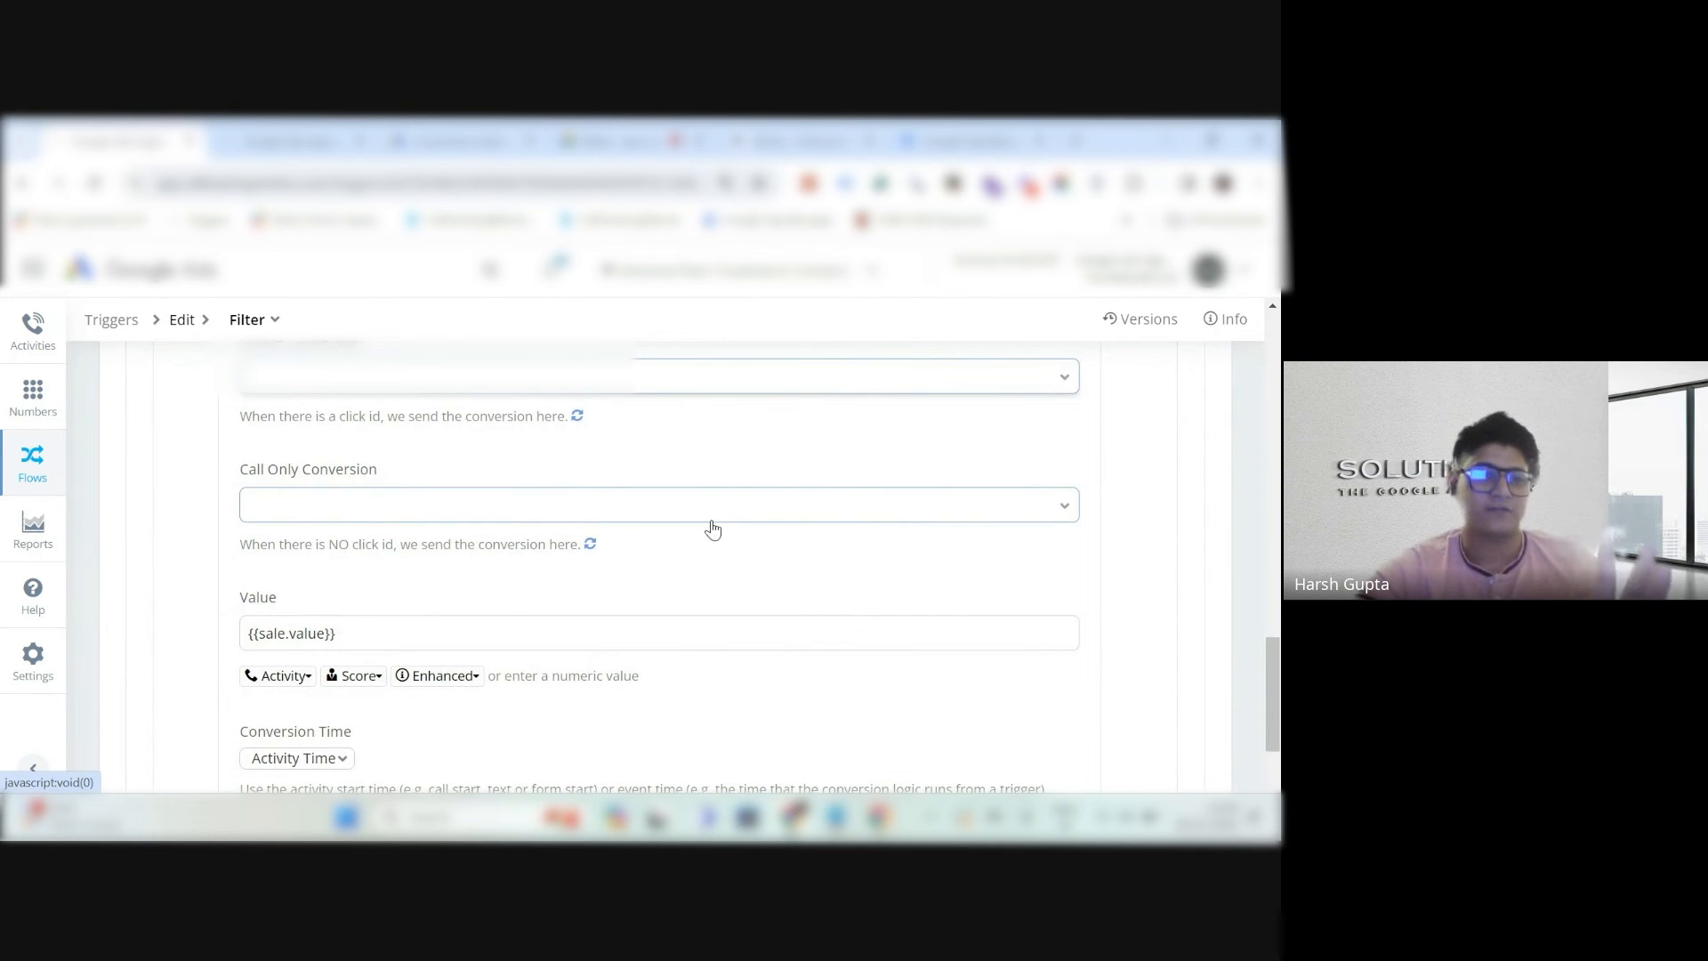
pyautogui.scroll(-2, 710, 531)
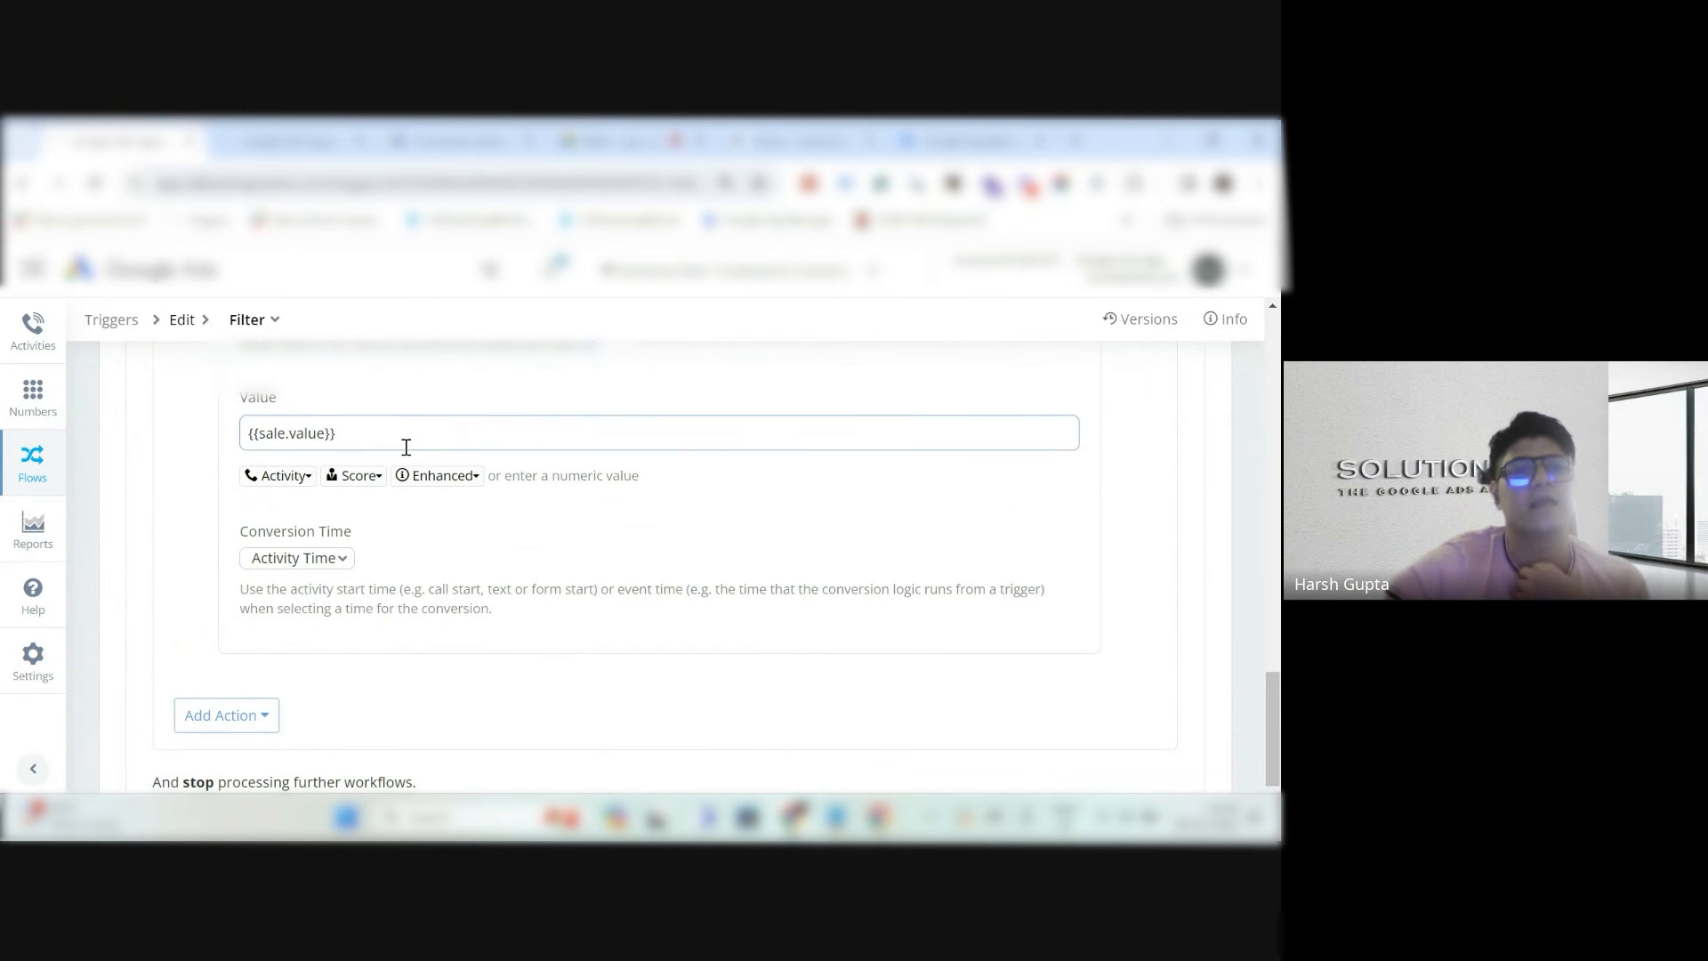
pyautogui.scroll(5, 407, 447)
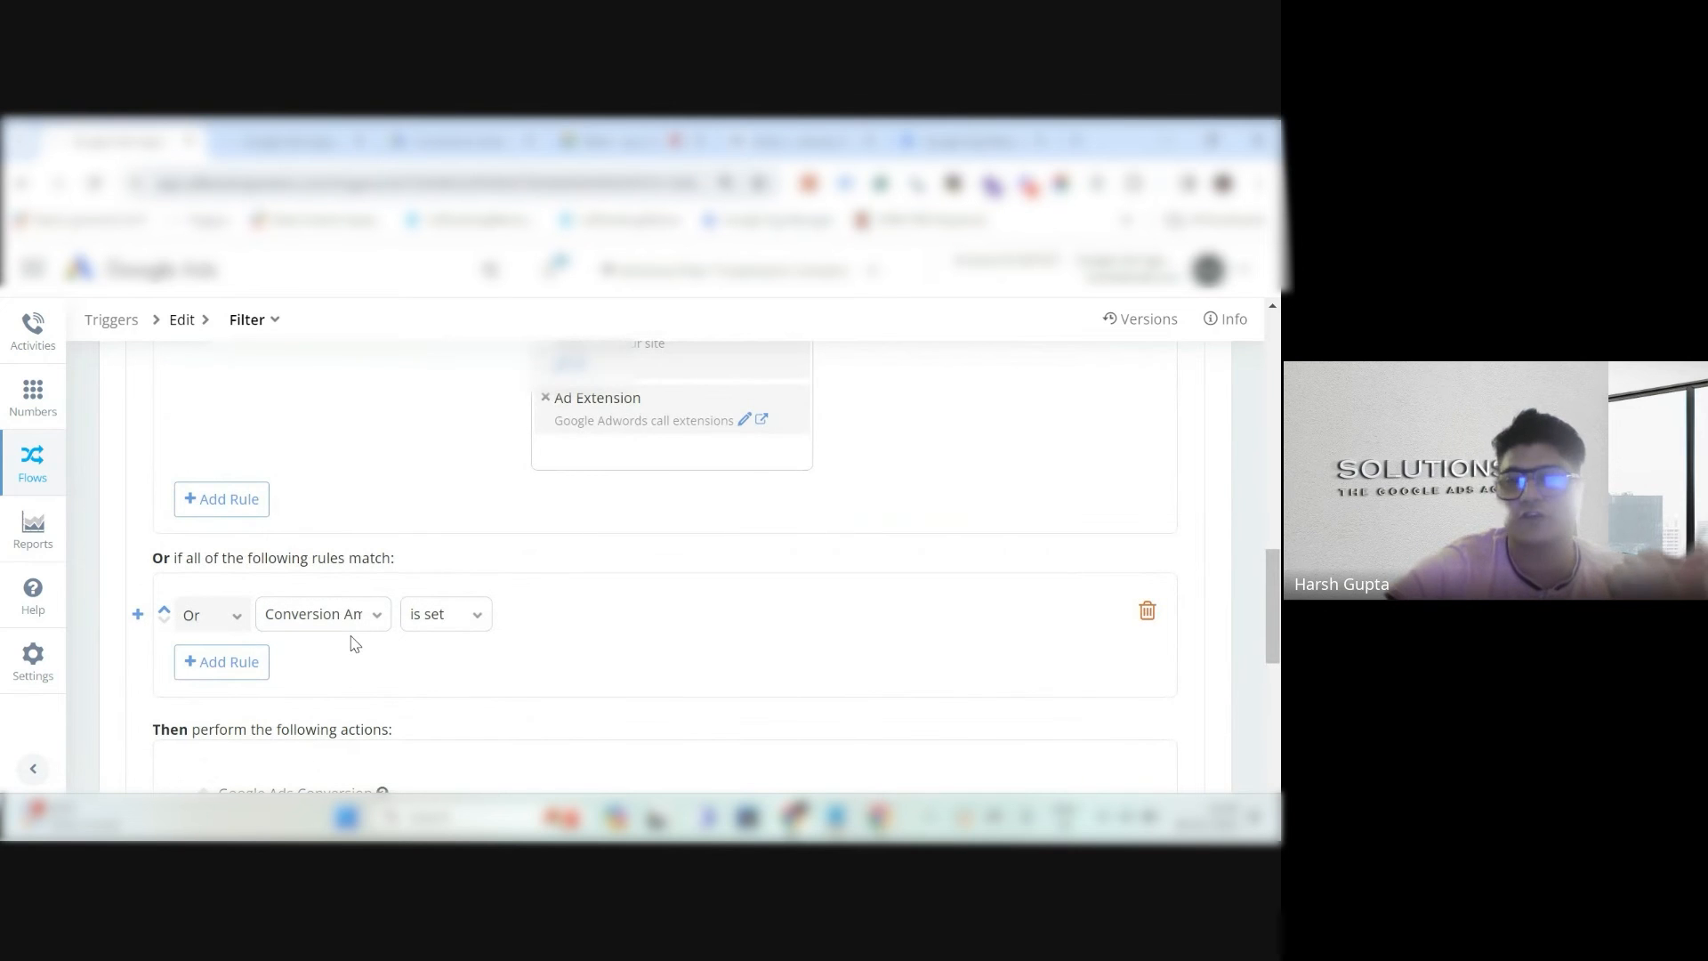
pyautogui.scroll(-6, 358, 637)
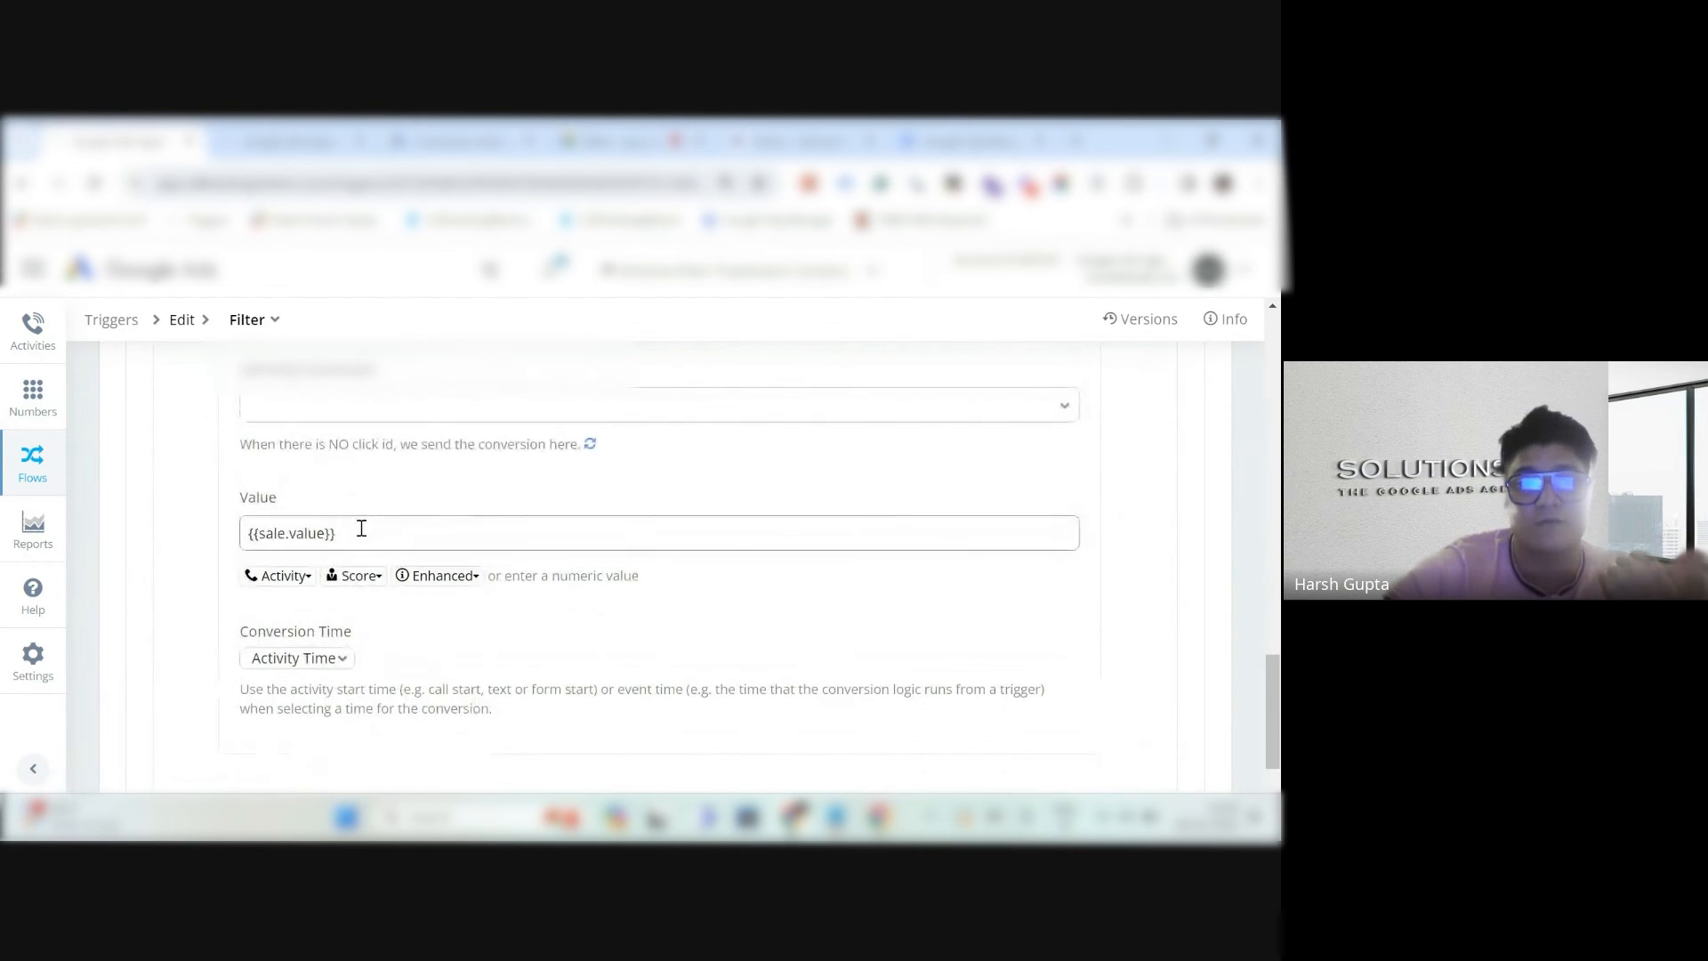
# Choose Conversion Amount from the score variables as the Google Ads conversion's value, {{sale.value}}.
pyautogui.click(361, 528)
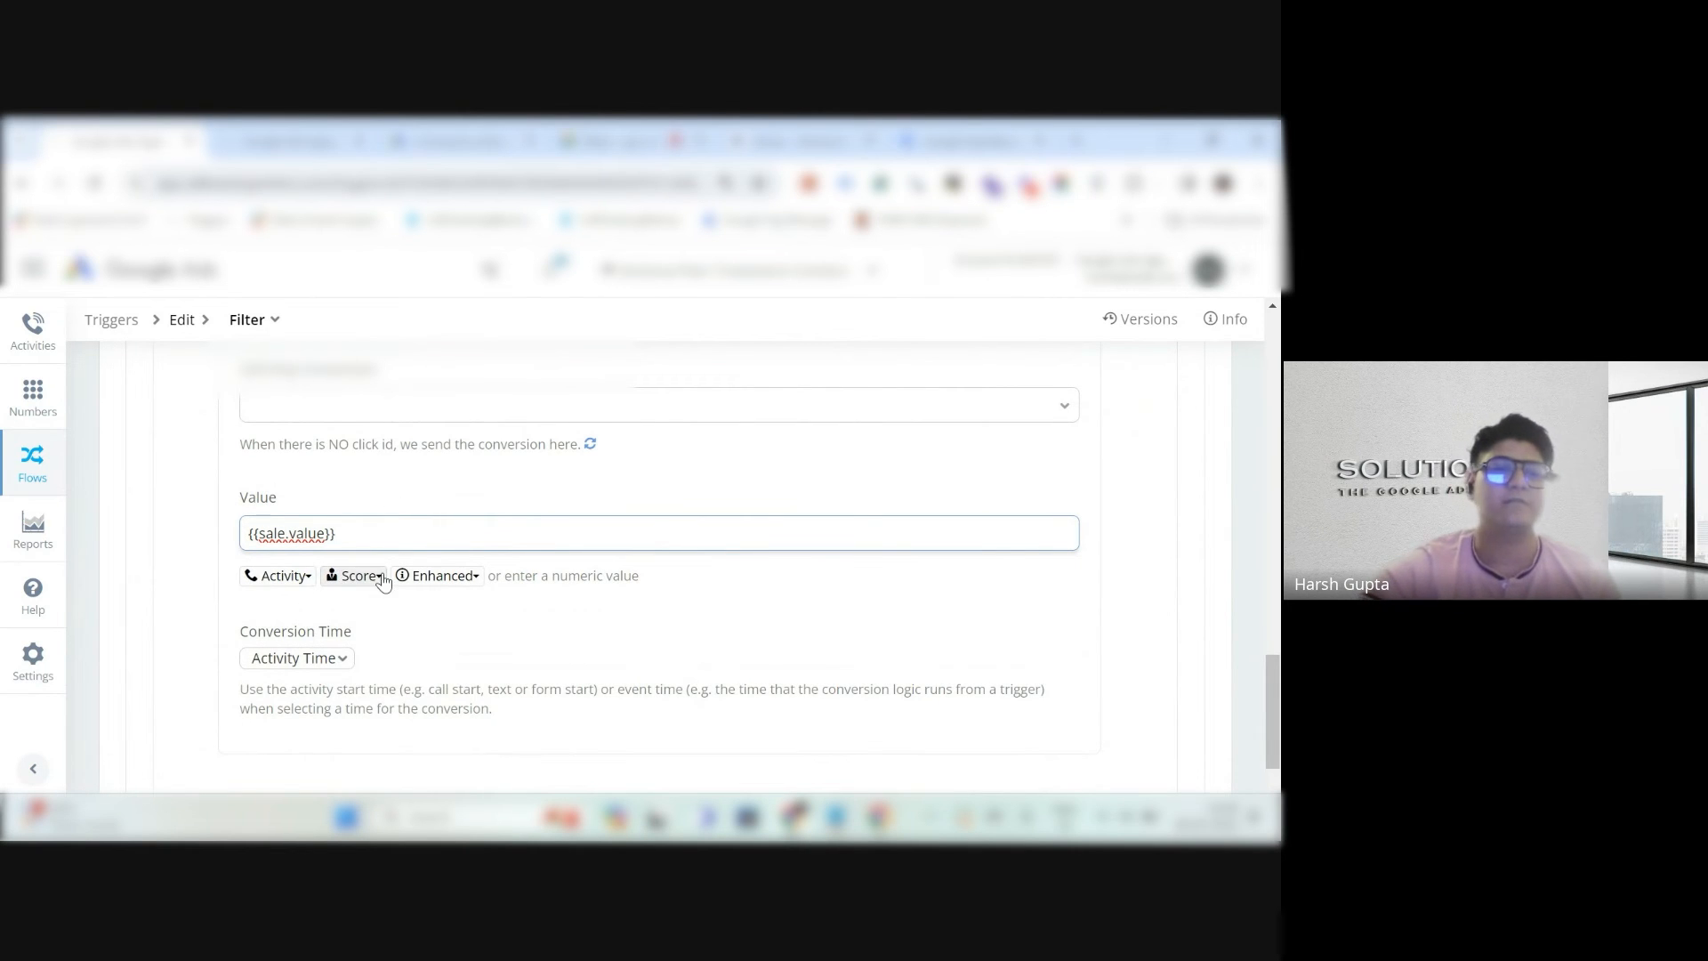
pyautogui.click(286, 585)
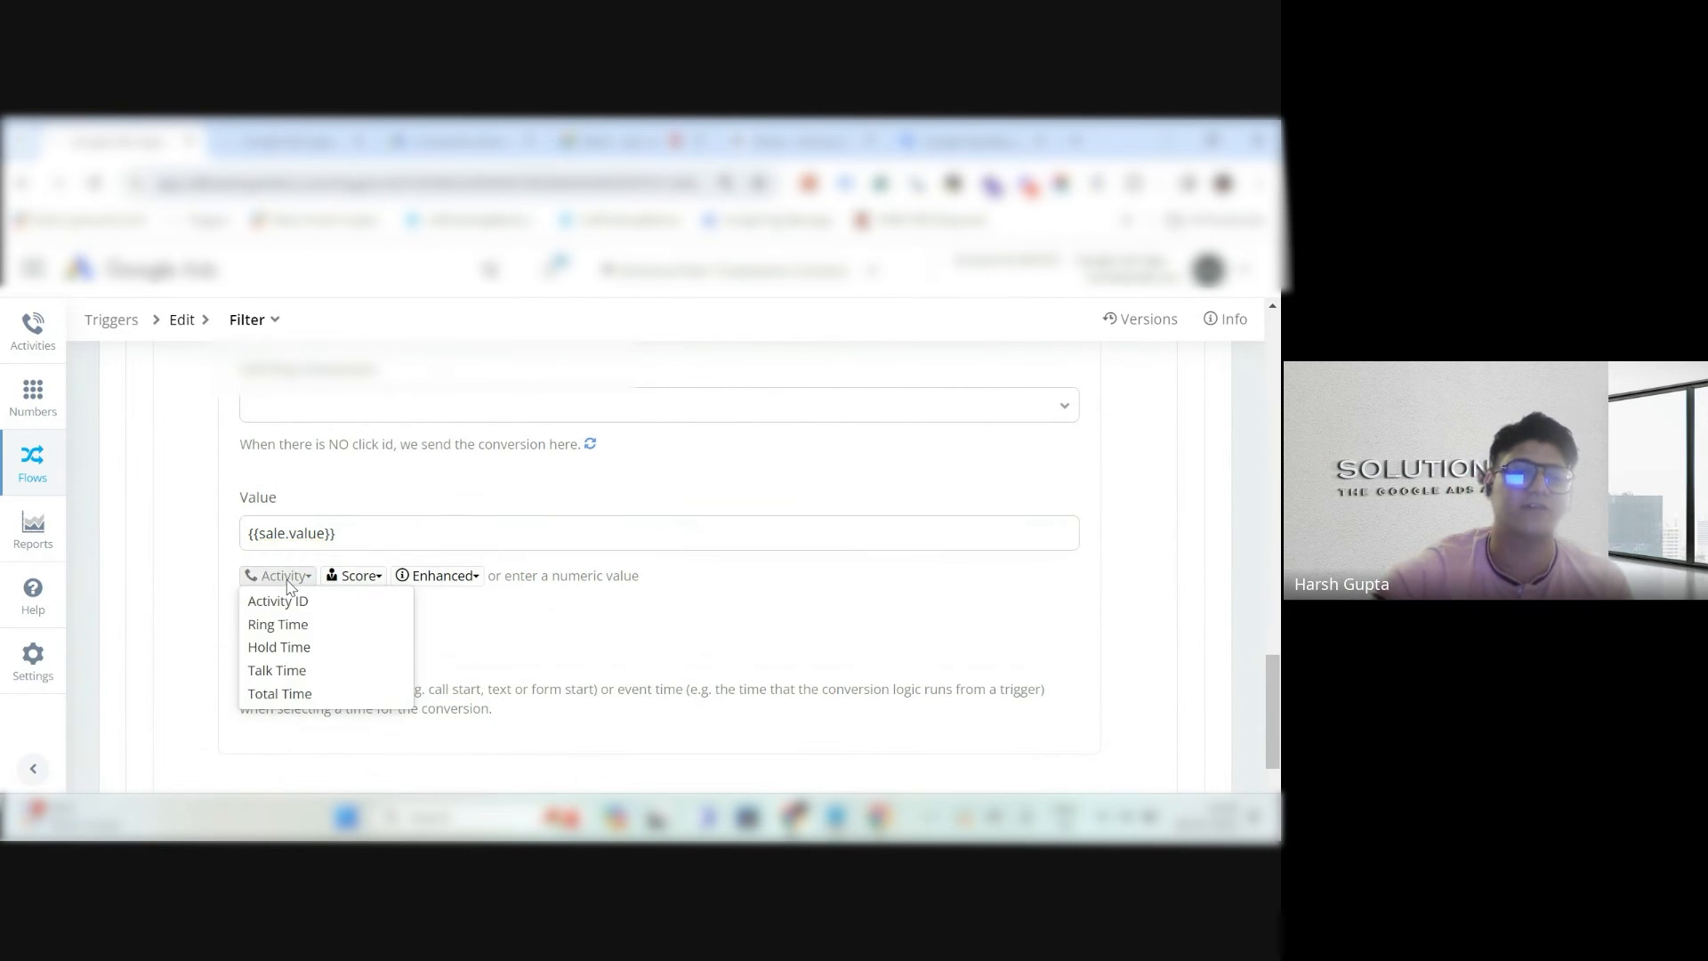
pyautogui.click(353, 578)
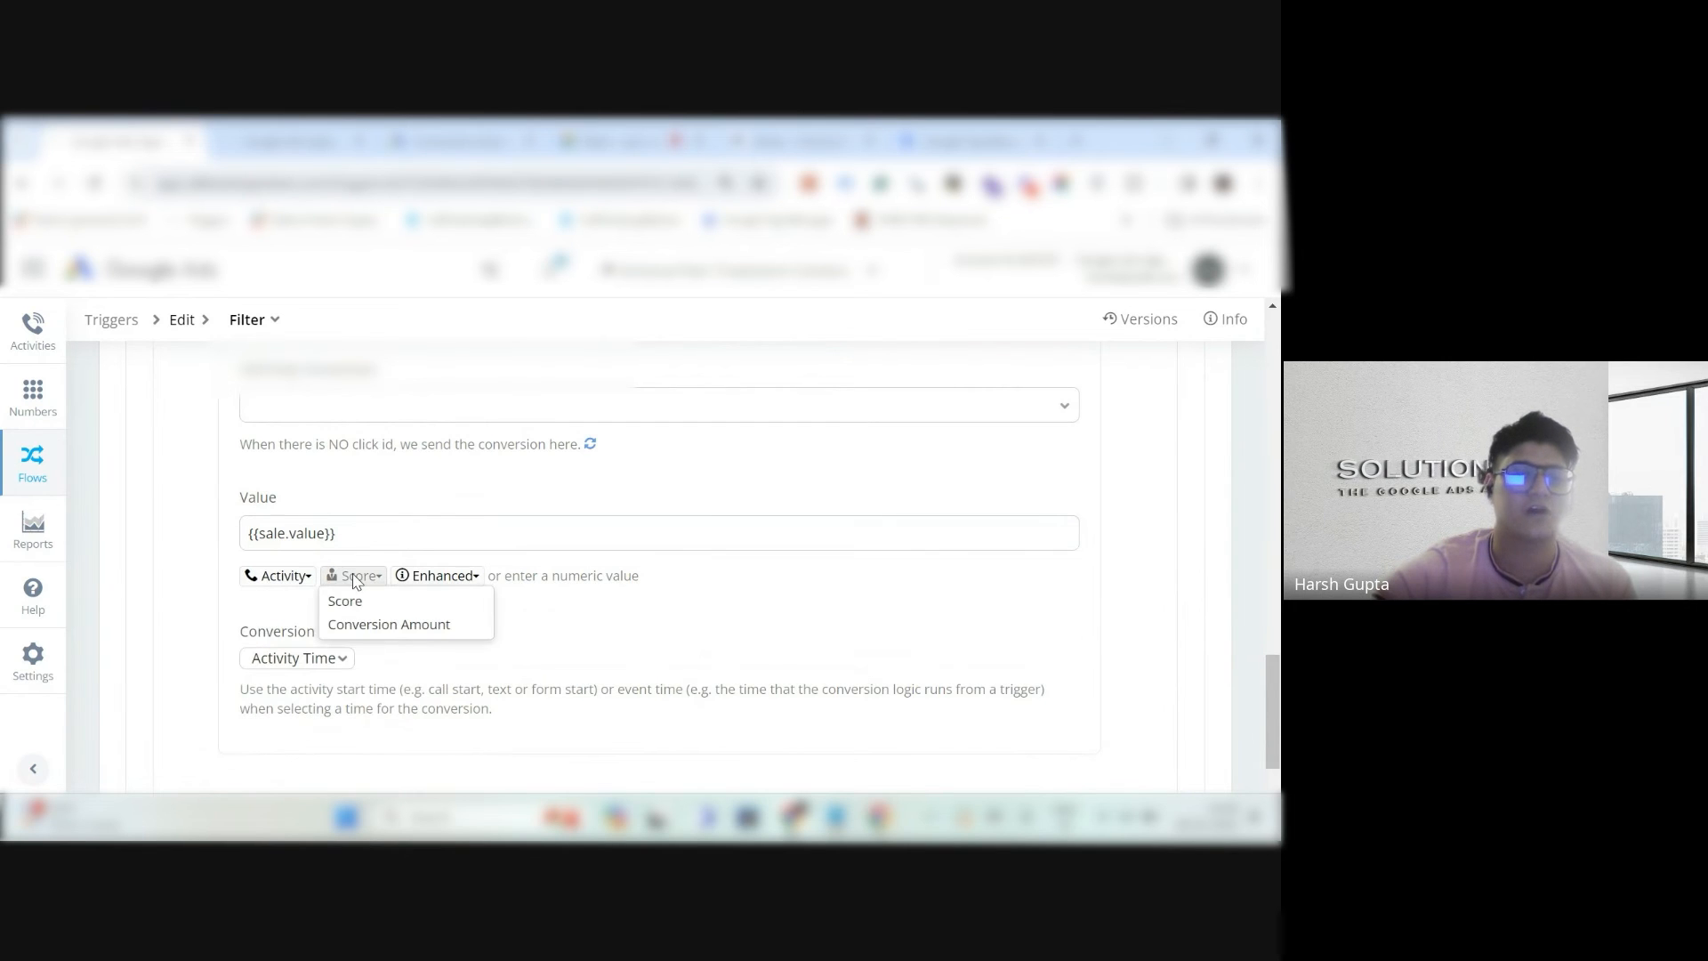
pyautogui.click(445, 576)
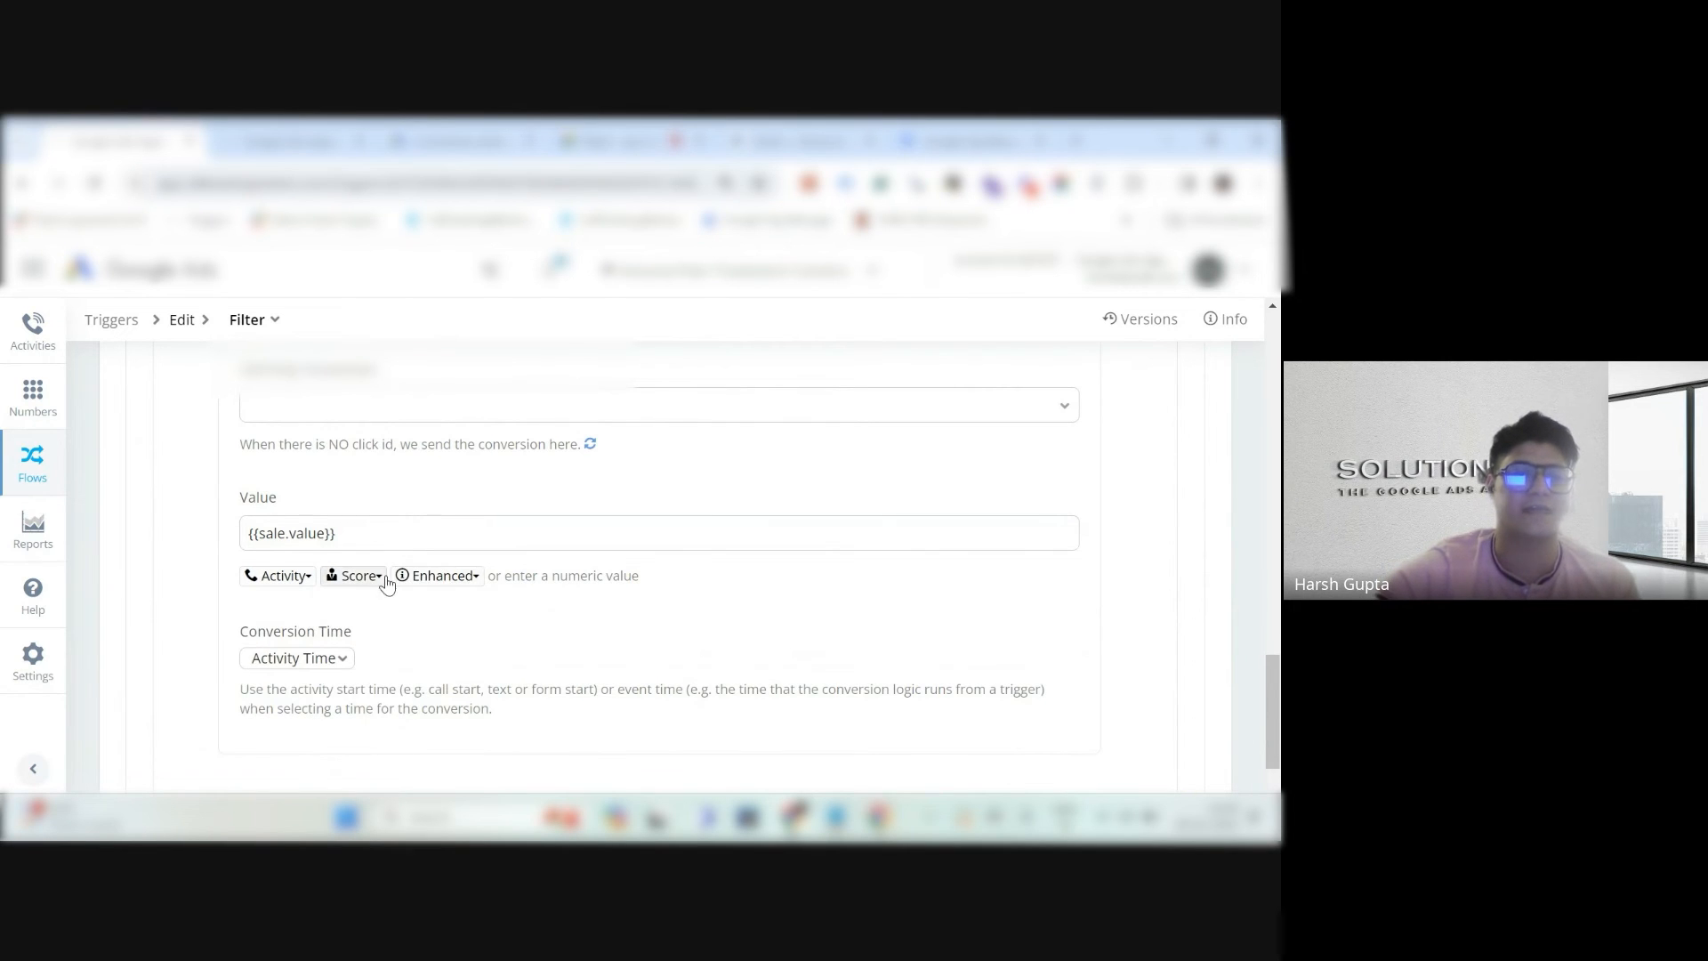
pyautogui.click(369, 579)
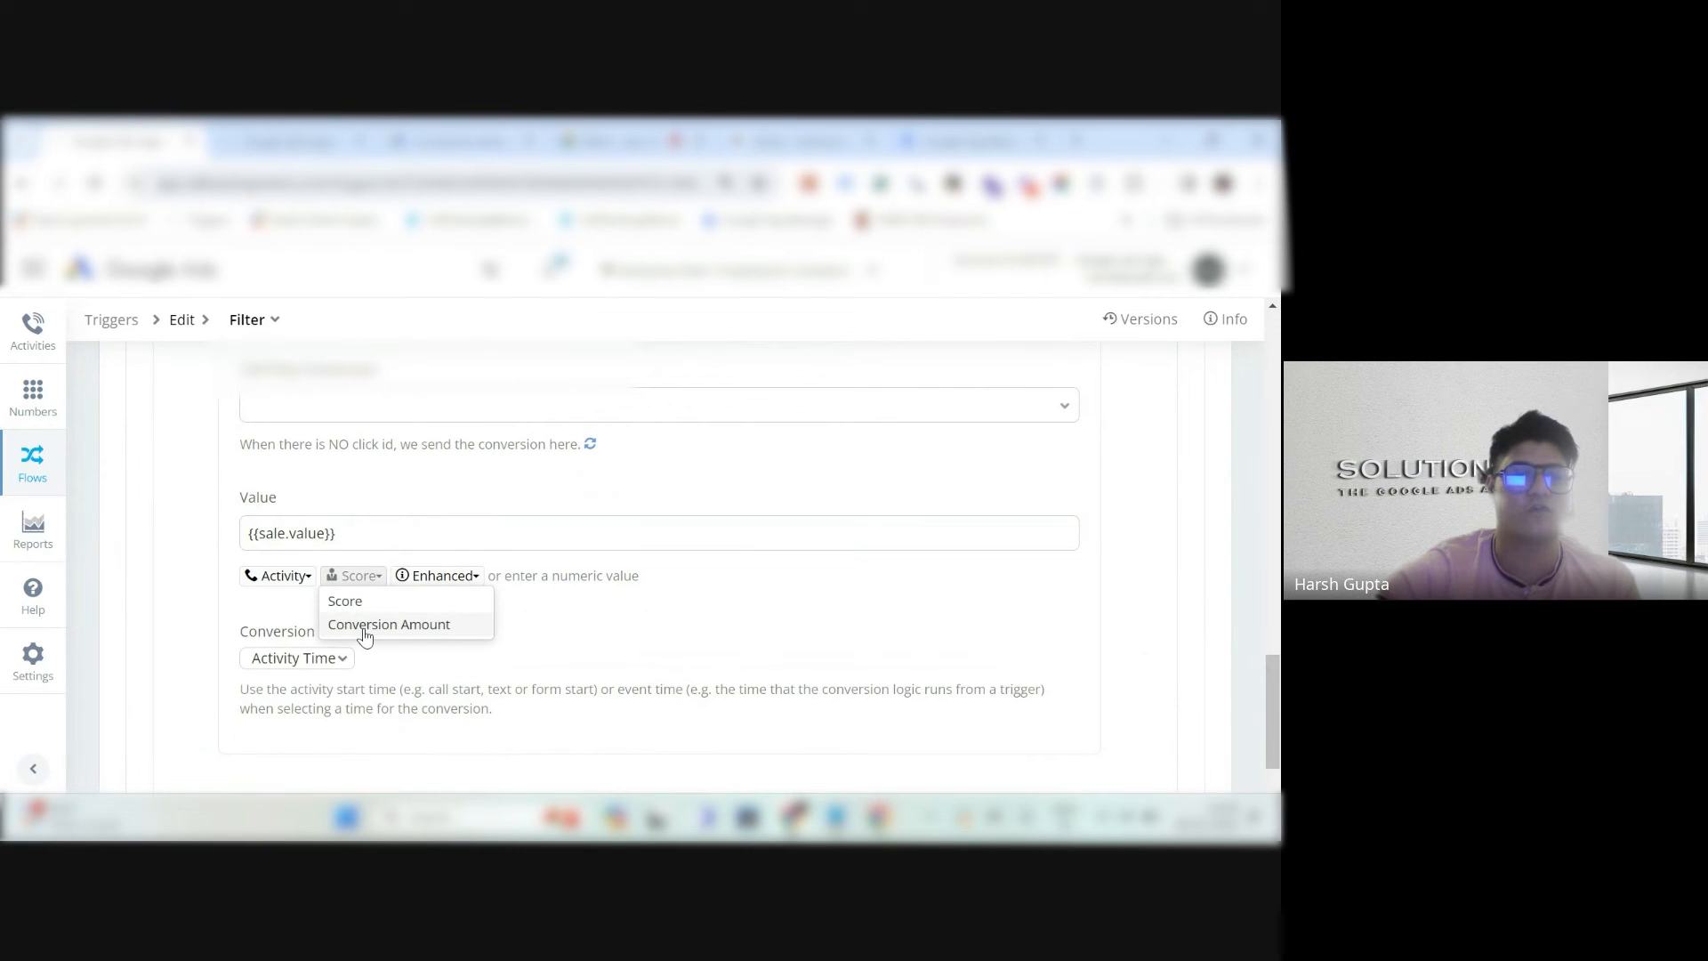
pyautogui.click(365, 627)
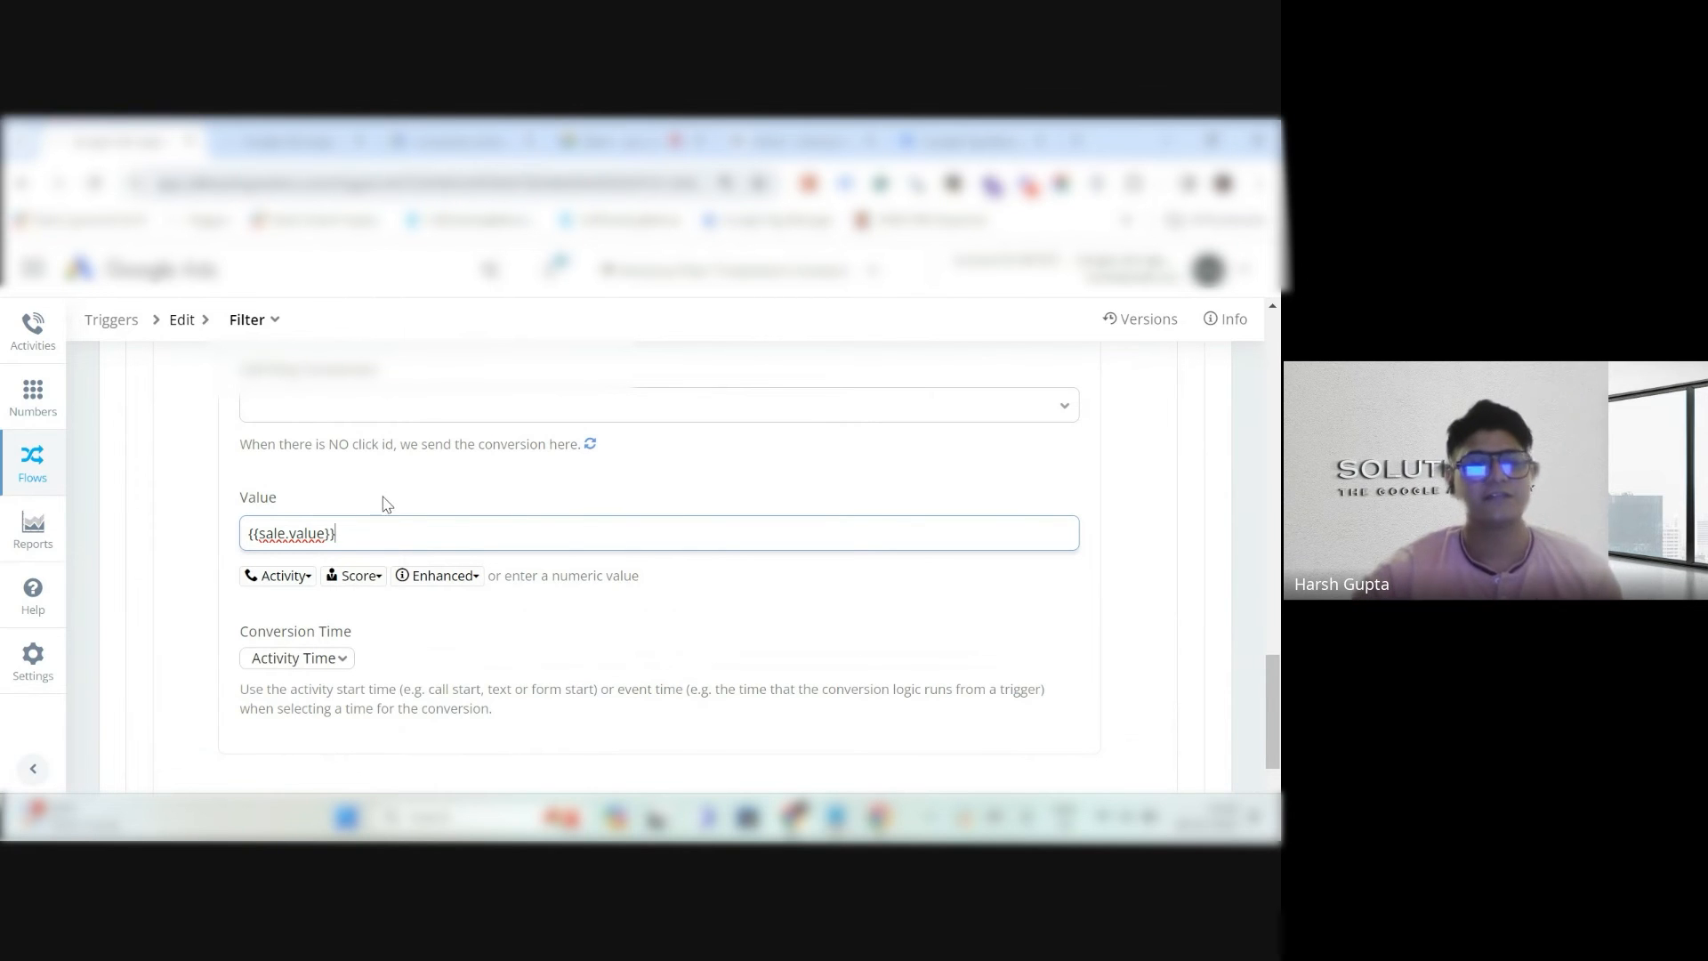
# Set the conversion time of the Google Ads Conversion action to Activity Time.
pyautogui.scroll(-1, 383, 502)
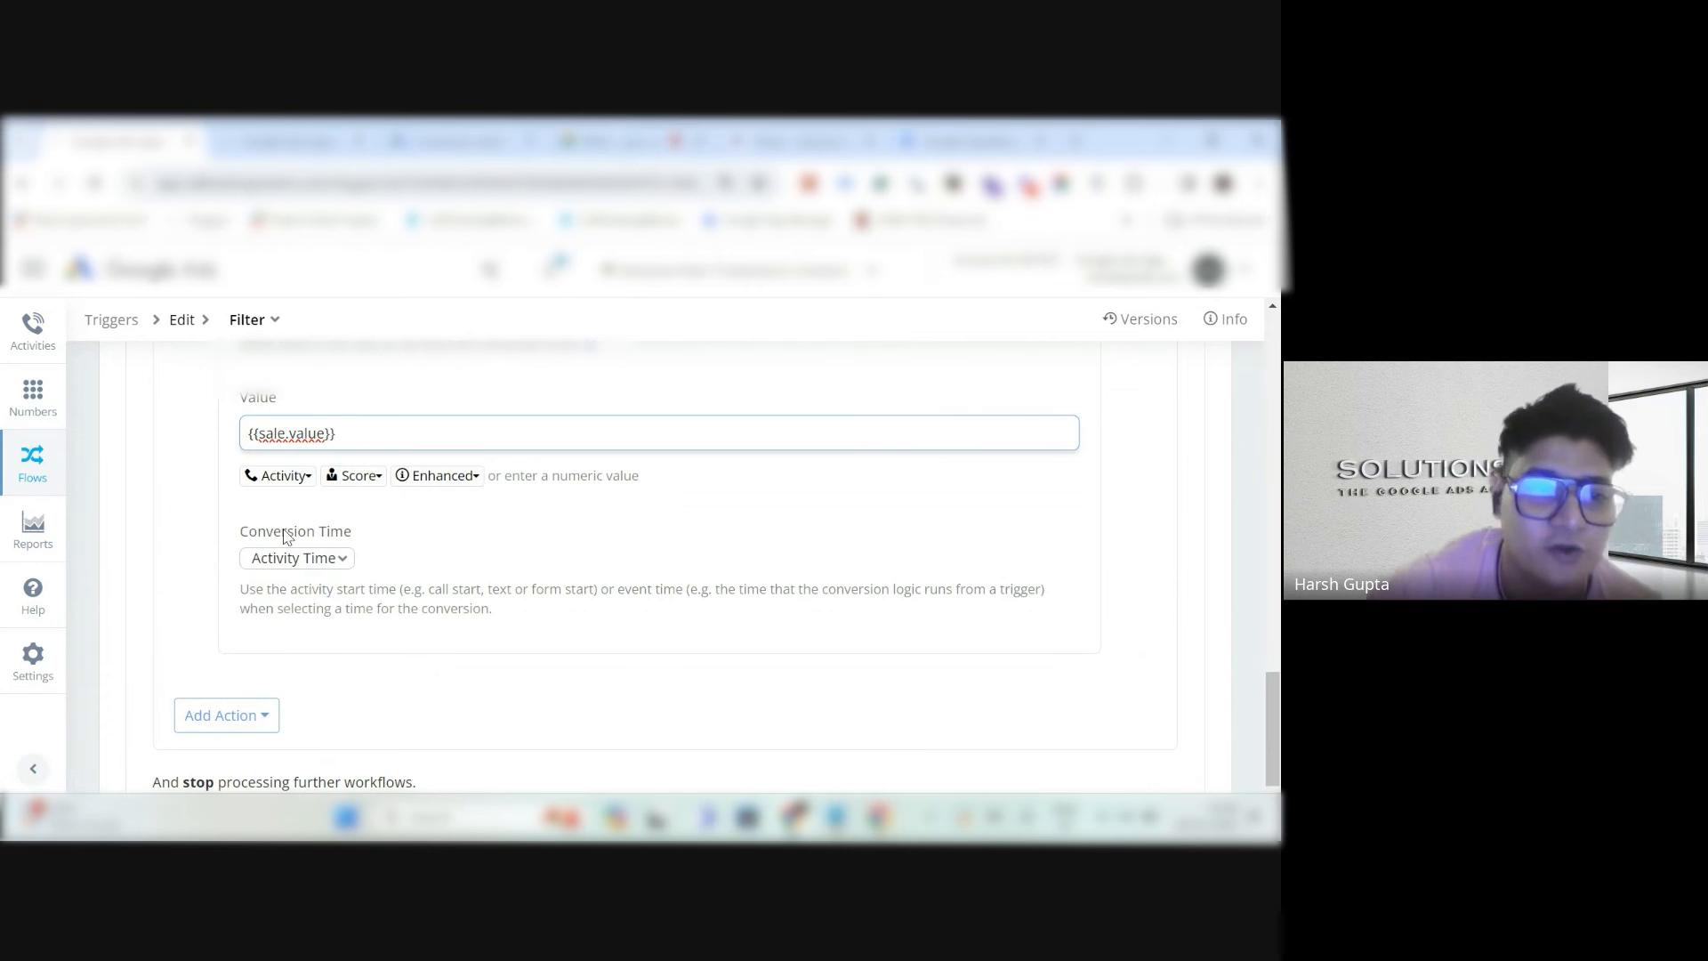
pyautogui.click(338, 559)
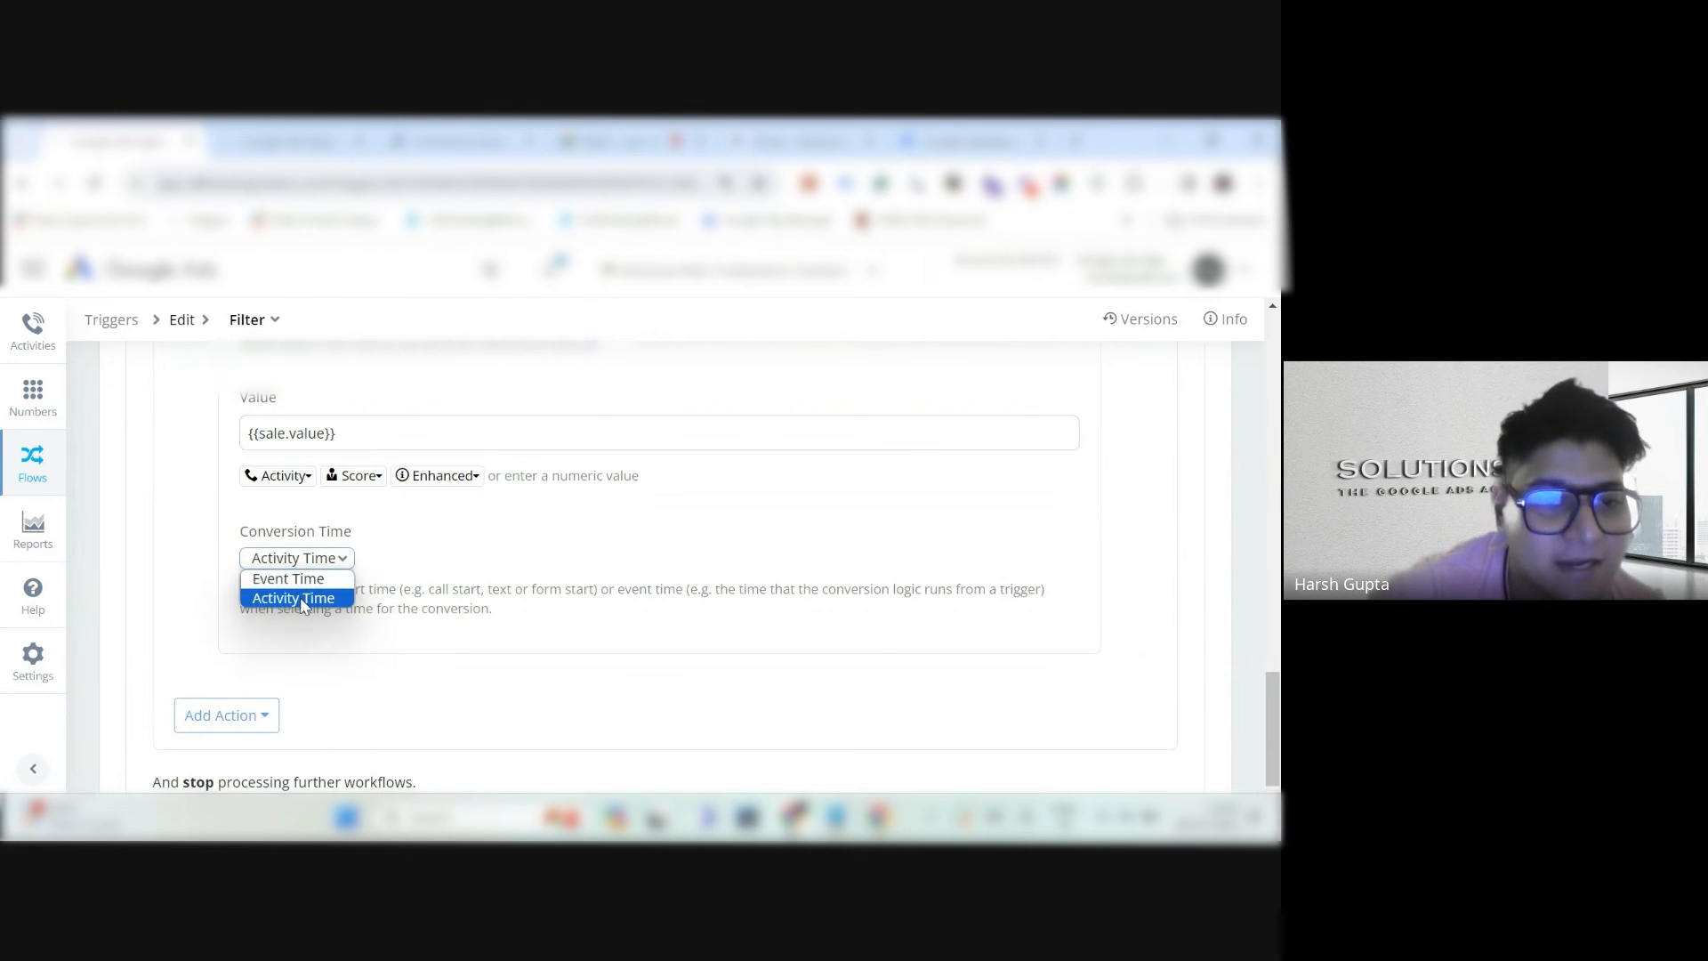
pyautogui.click(301, 596)
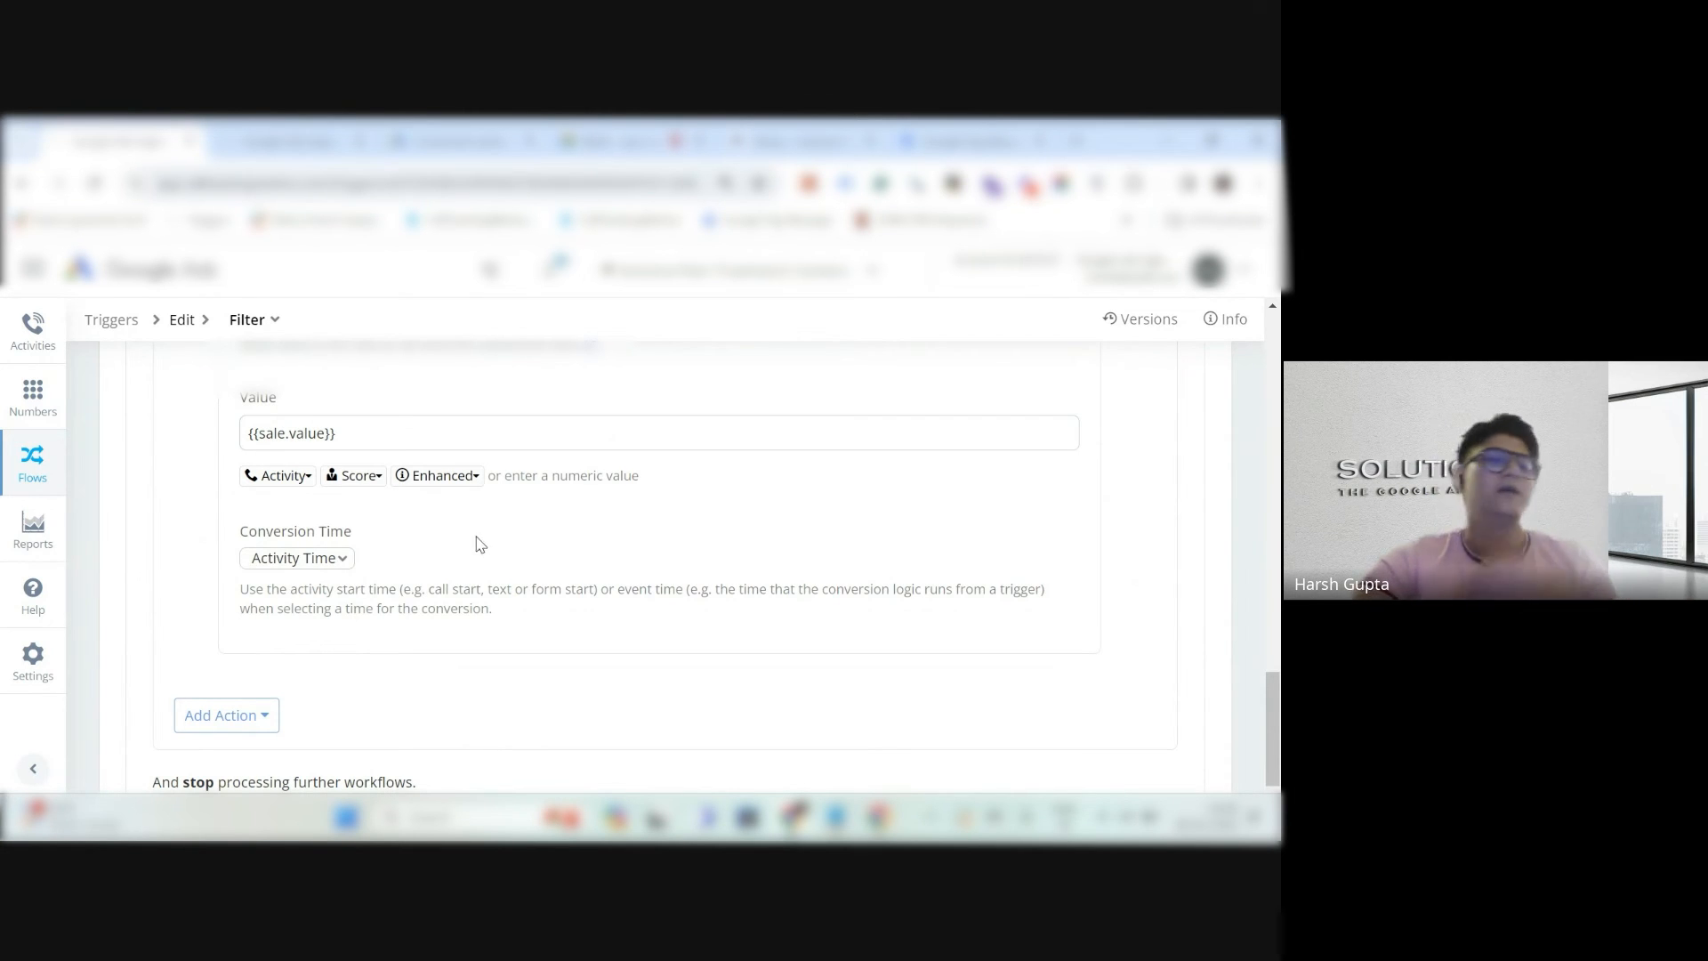
pyautogui.click(347, 561)
pyautogui.click(328, 593)
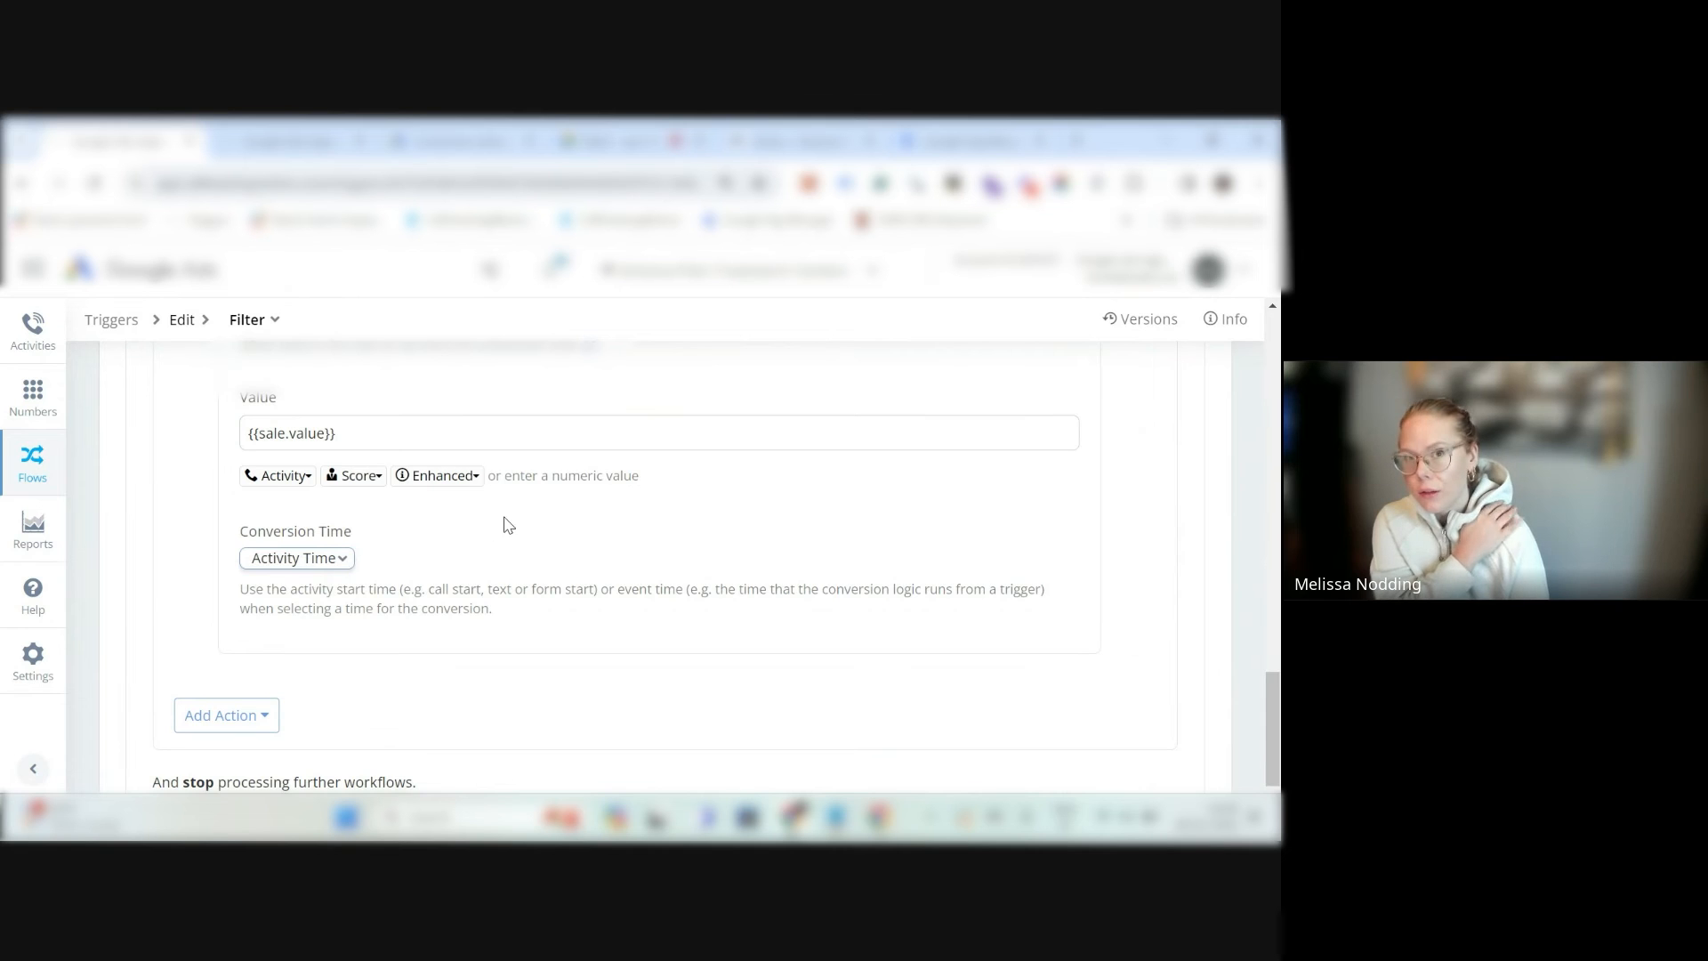
# Try to save the trigger with its current workflows.
pyautogui.scroll(-1, 508, 533)
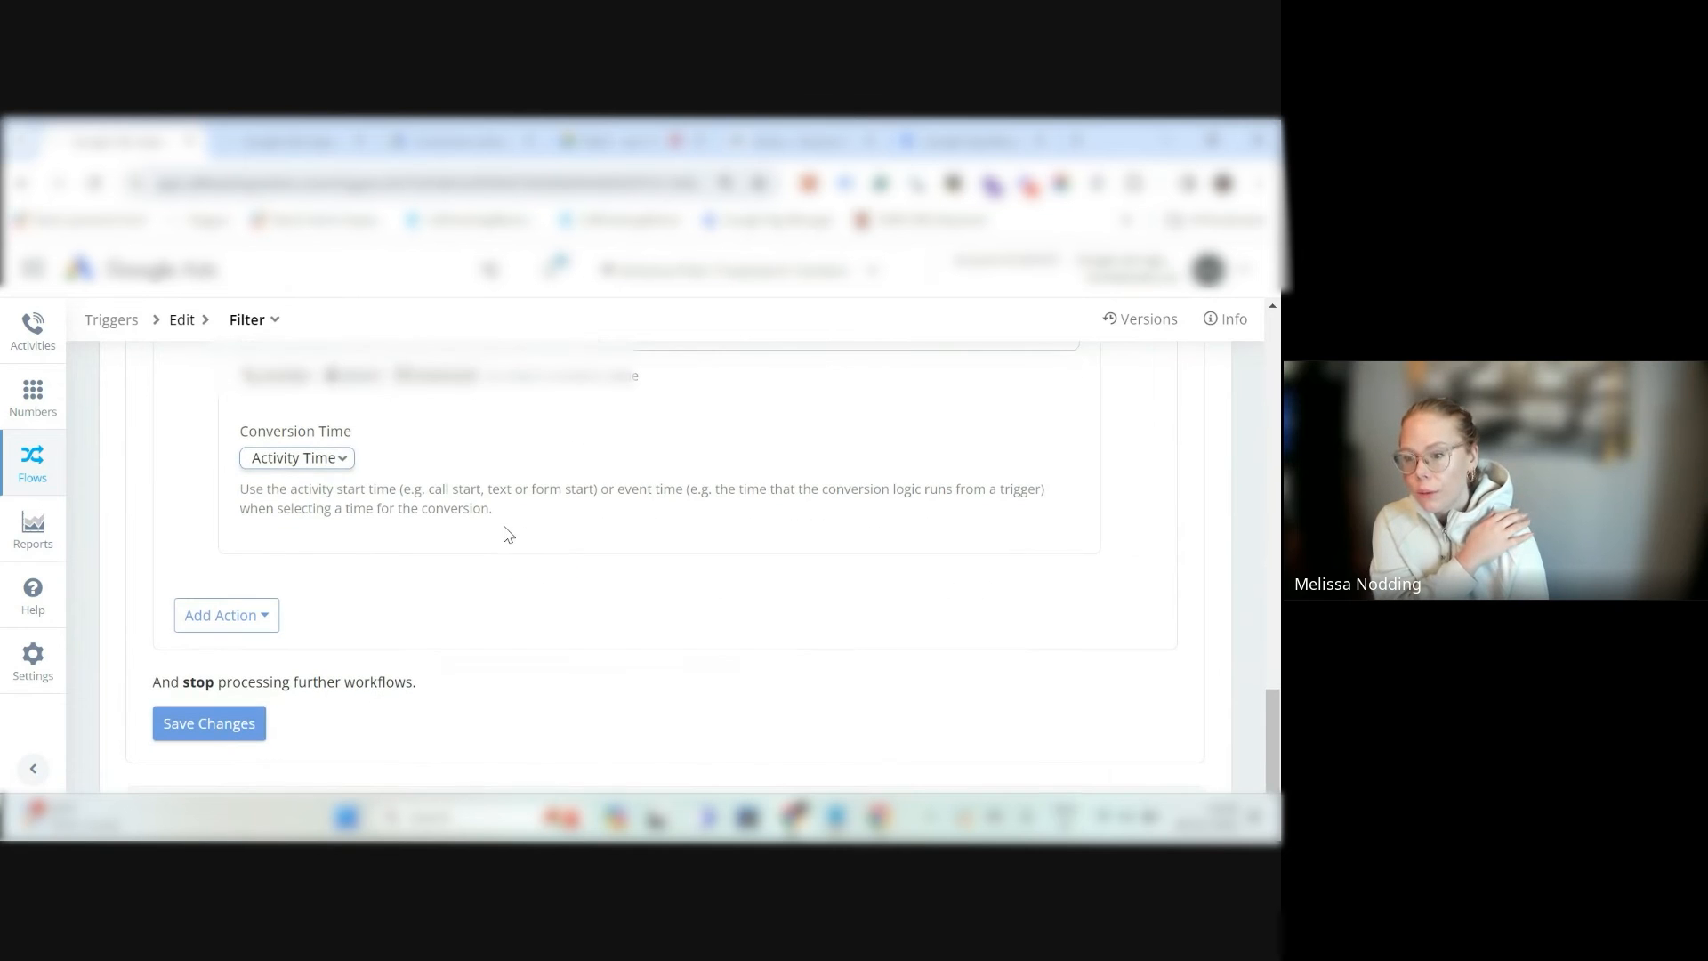
pyautogui.click(210, 725)
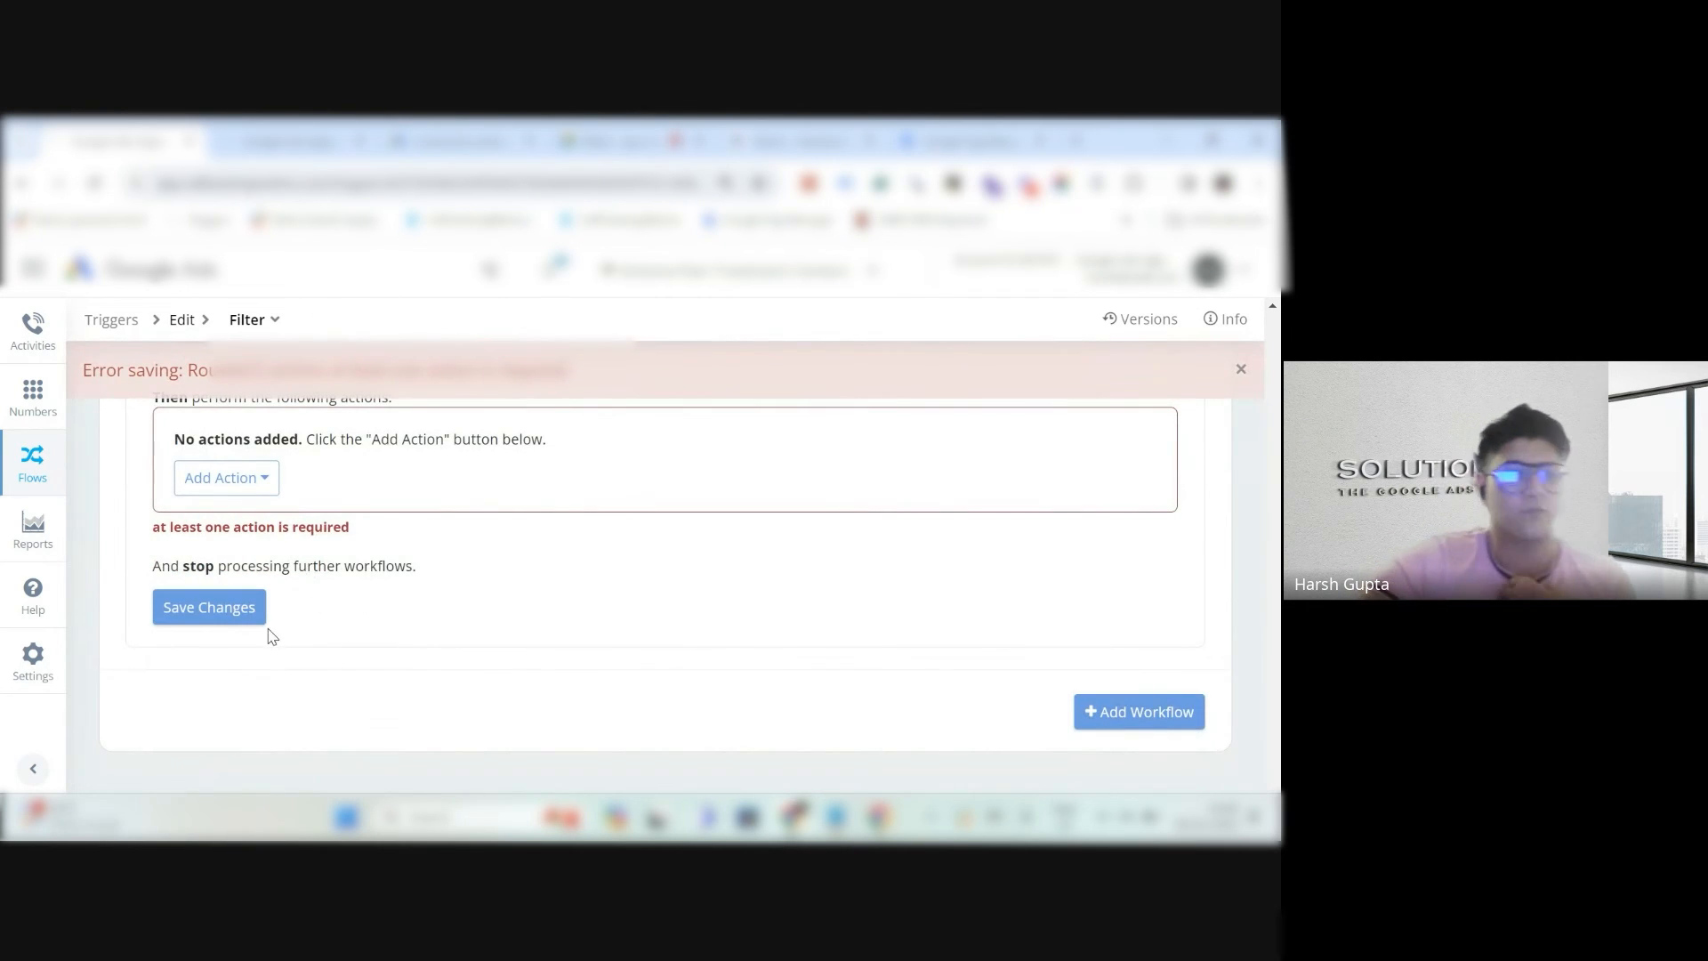
pyautogui.scroll(3, 536, 584)
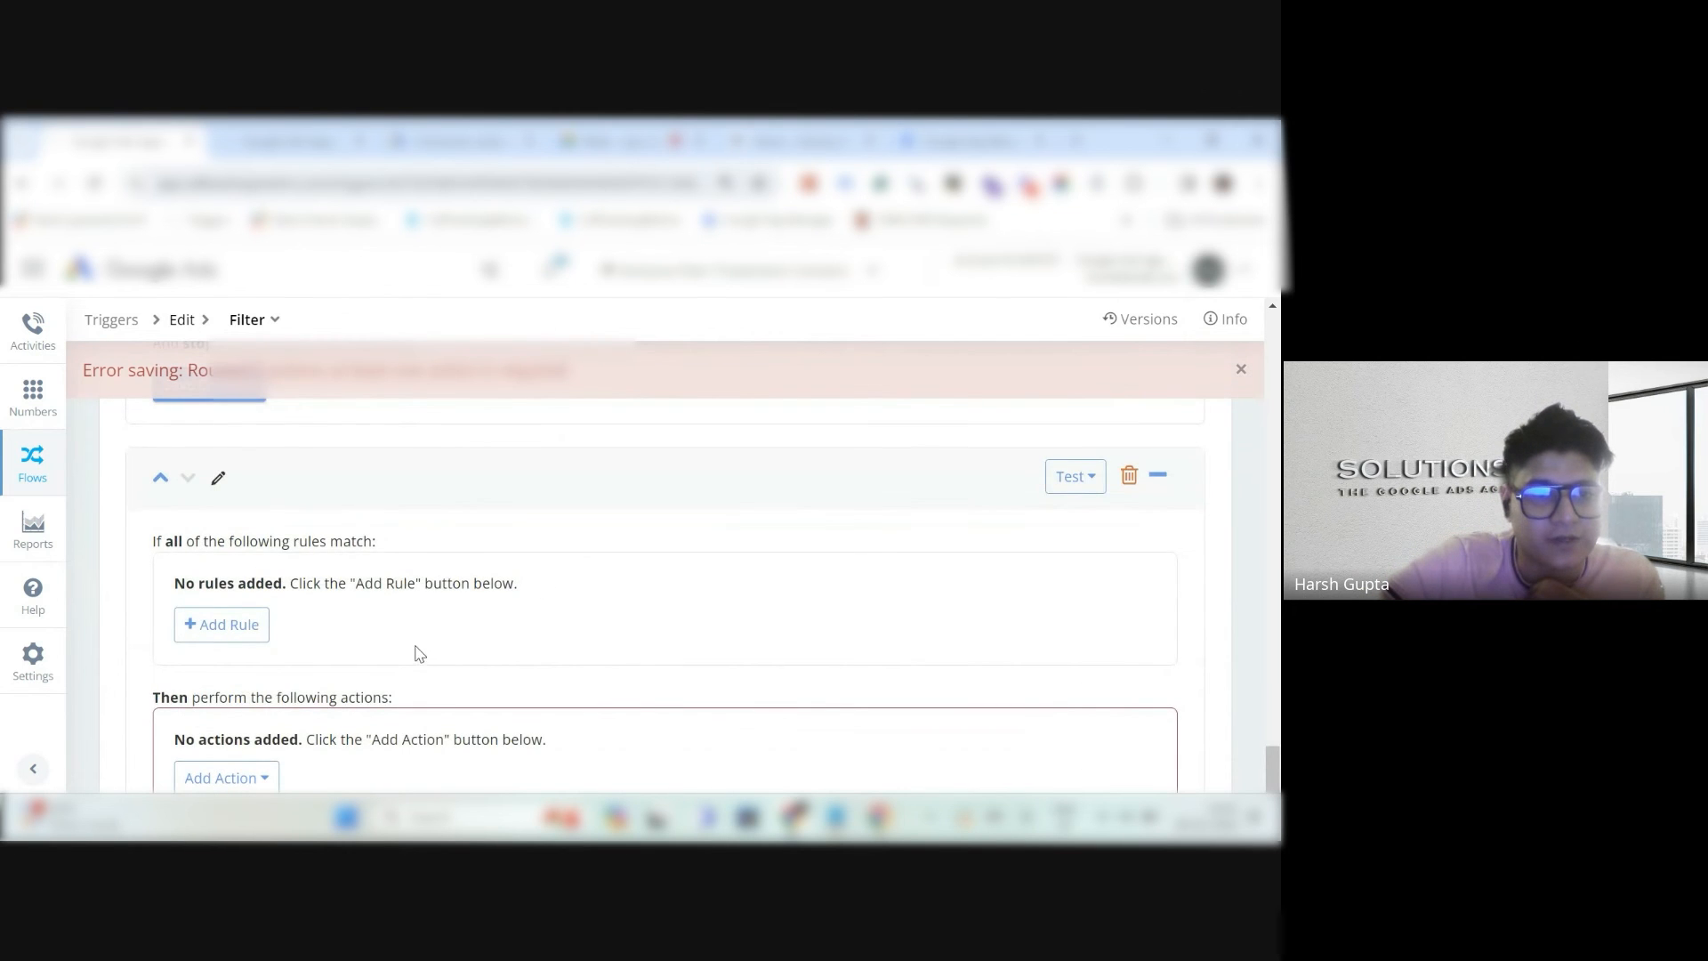
pyautogui.scroll(2, 418, 650)
pyautogui.scroll(3, 421, 647)
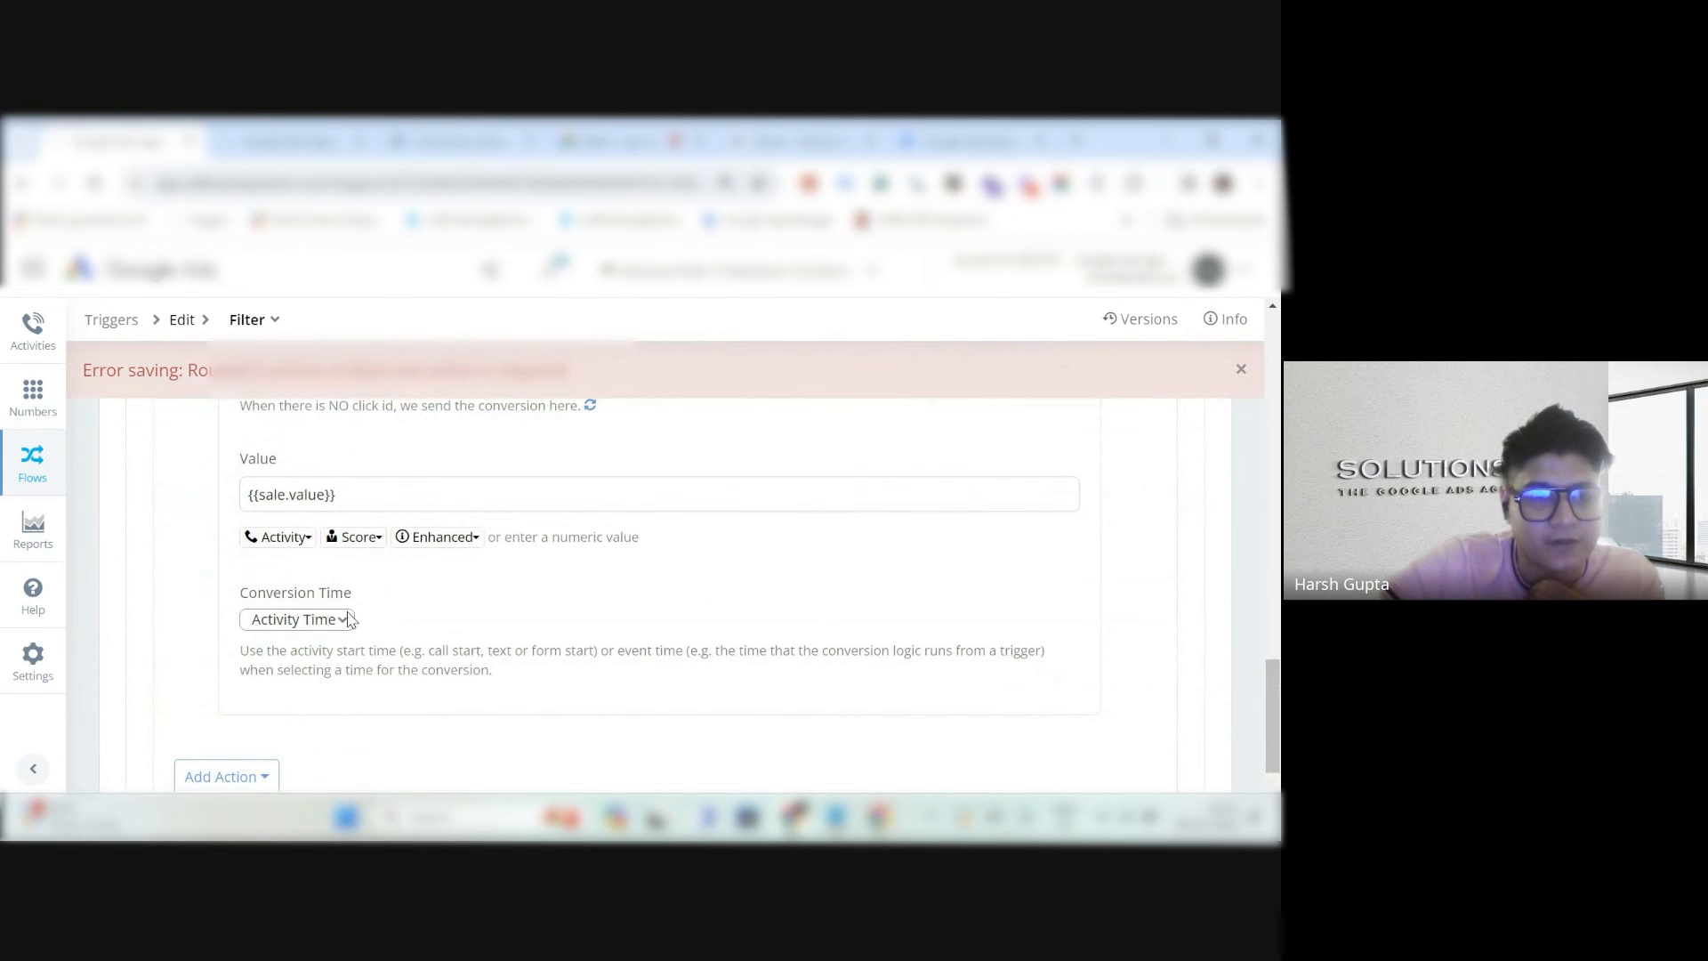
pyautogui.scroll(-2, 329, 649)
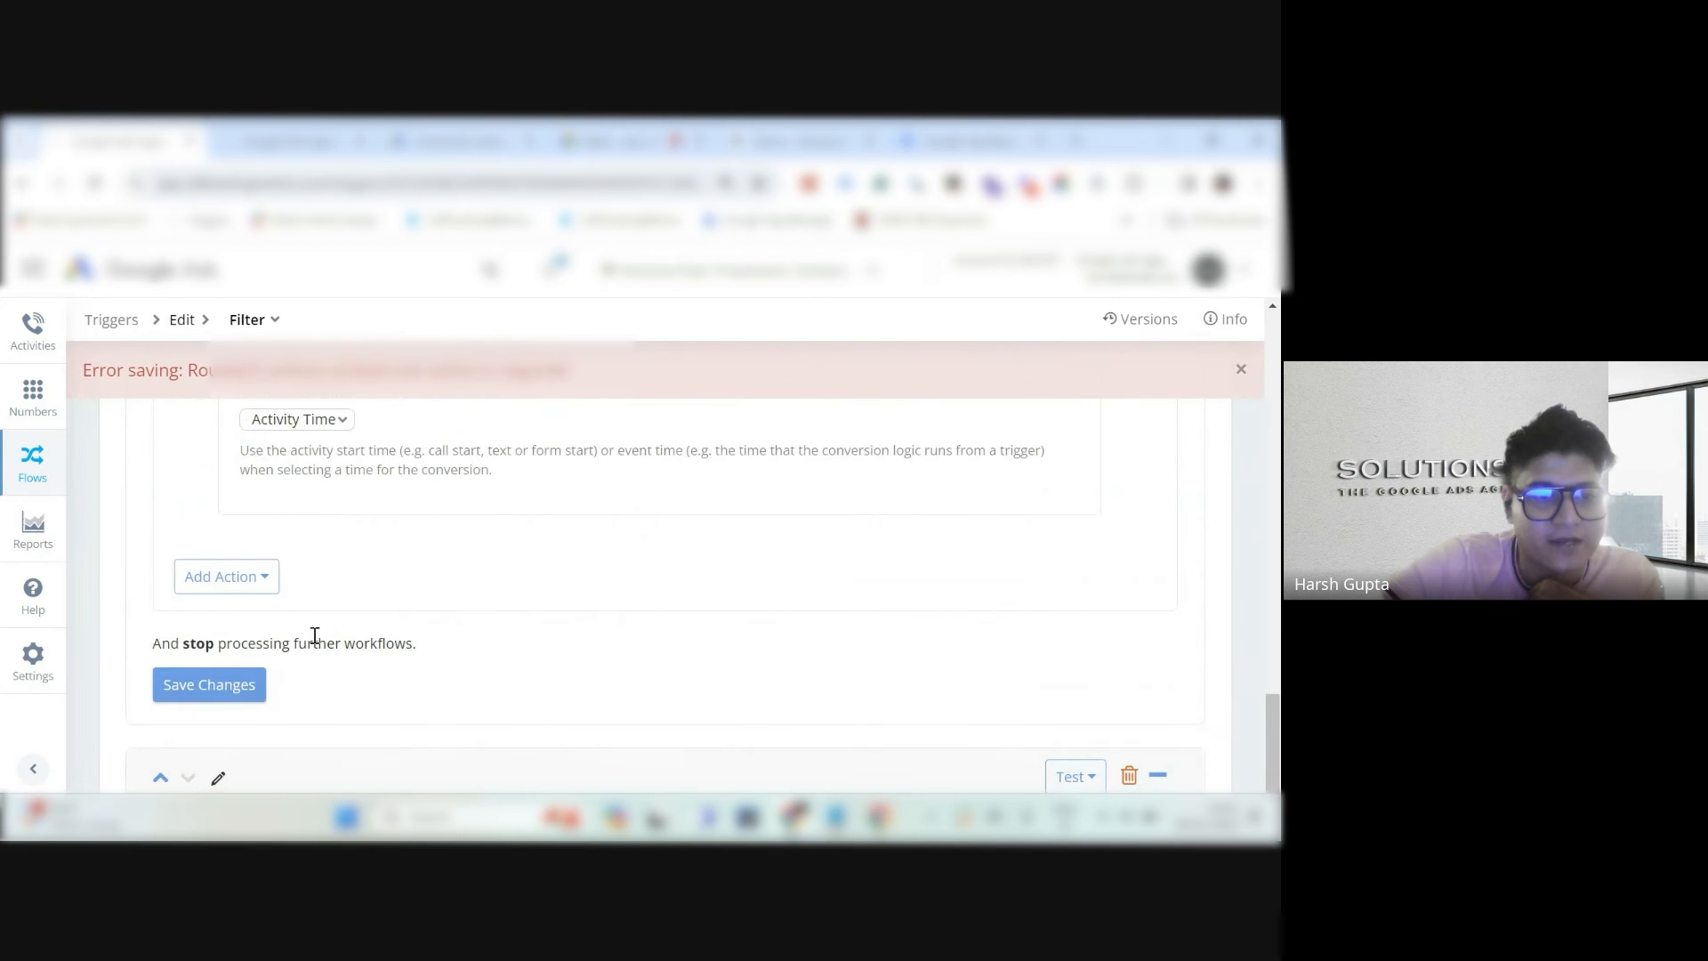
pyautogui.click(234, 689)
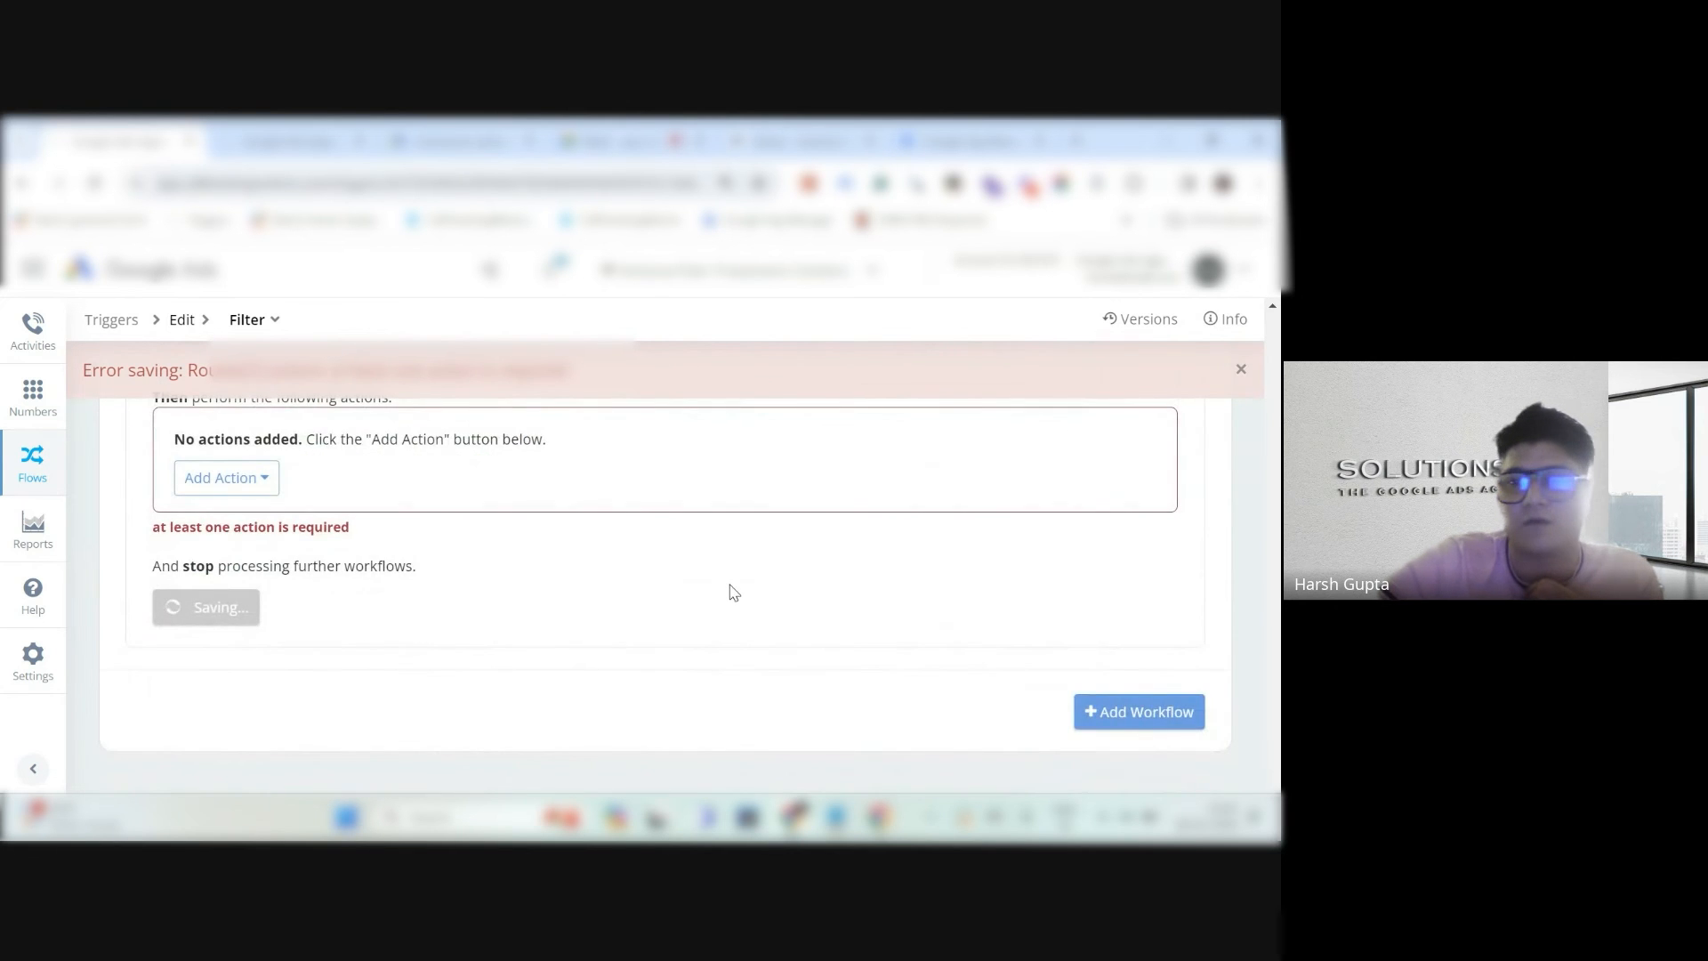
# Remove the last workflow, which has no rules or actions, from the trigger.
pyautogui.scroll(4, 731, 585)
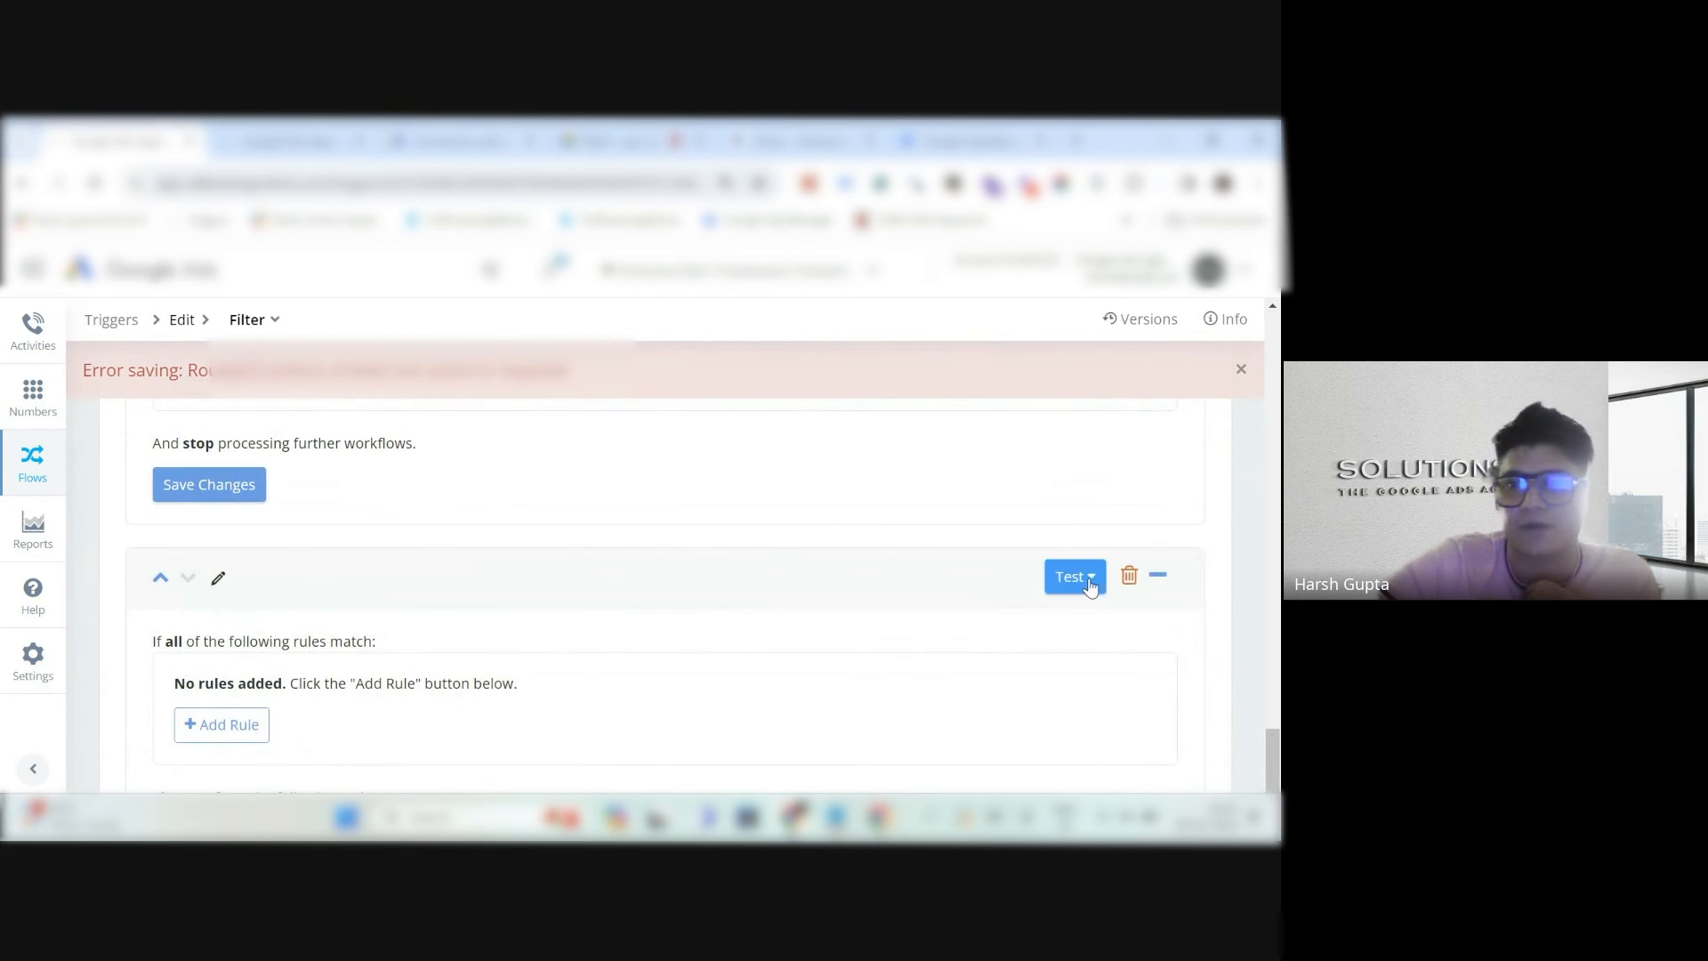
pyautogui.click(1129, 576)
pyautogui.click(1168, 418)
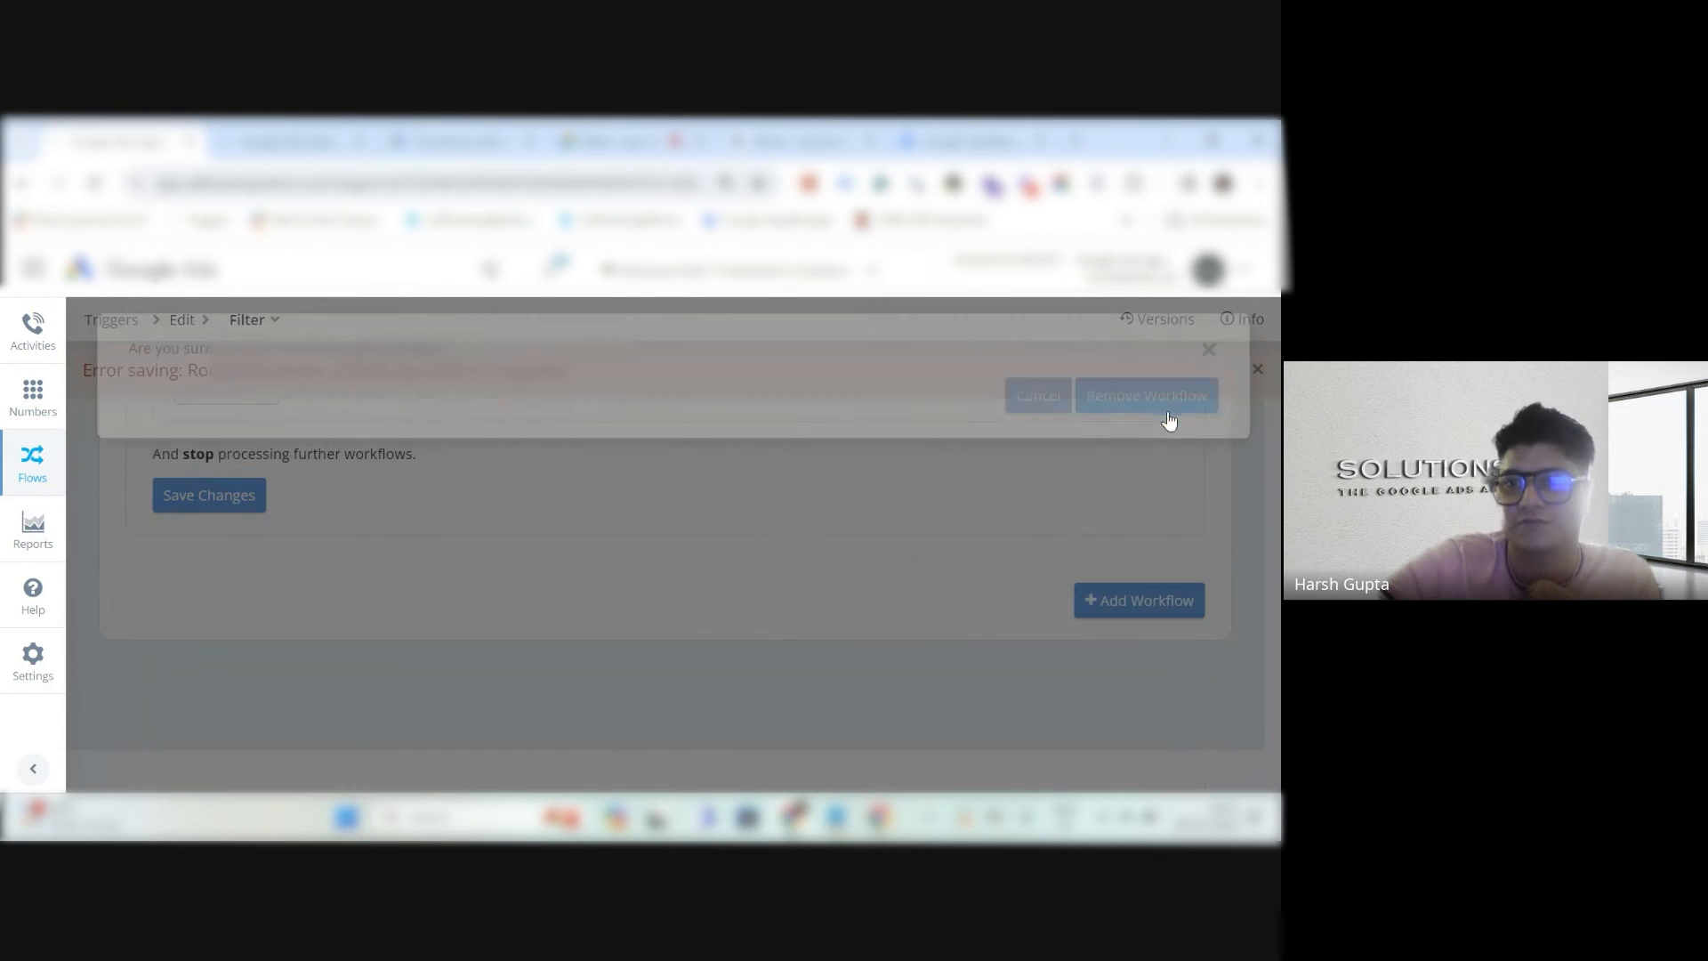
# Save the trigger's changes with the remaining workflows.
pyautogui.scroll(5, 974, 582)
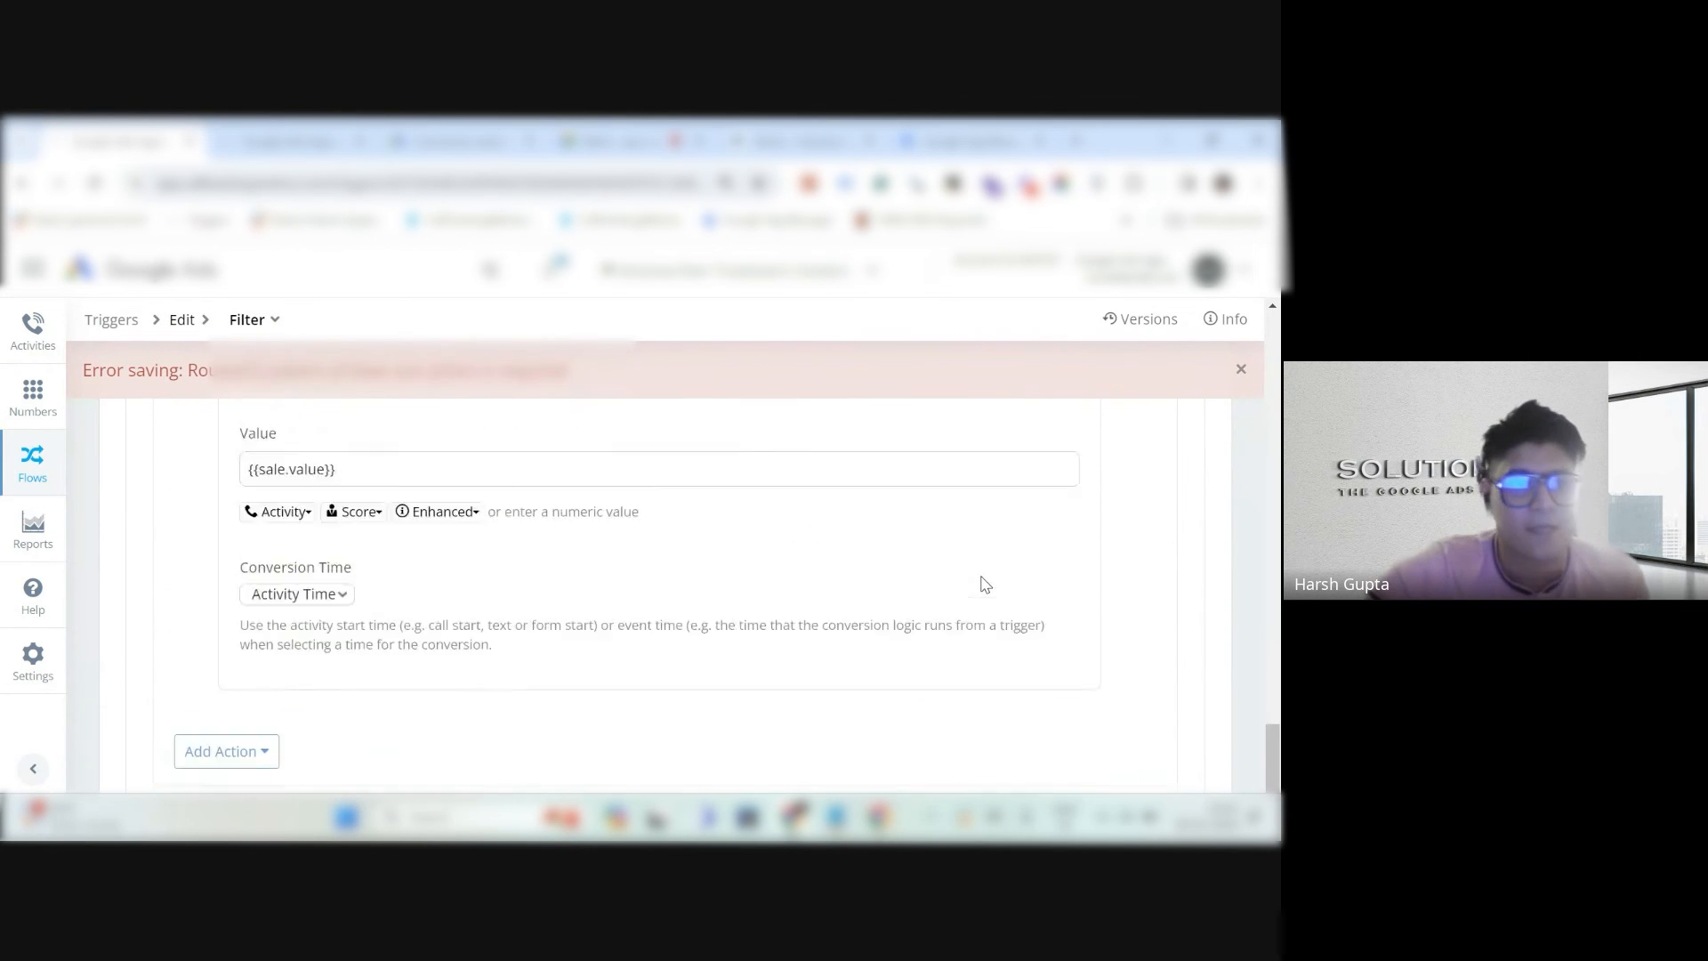
pyautogui.scroll(-2, 986, 584)
pyautogui.scroll(-2, 986, 584)
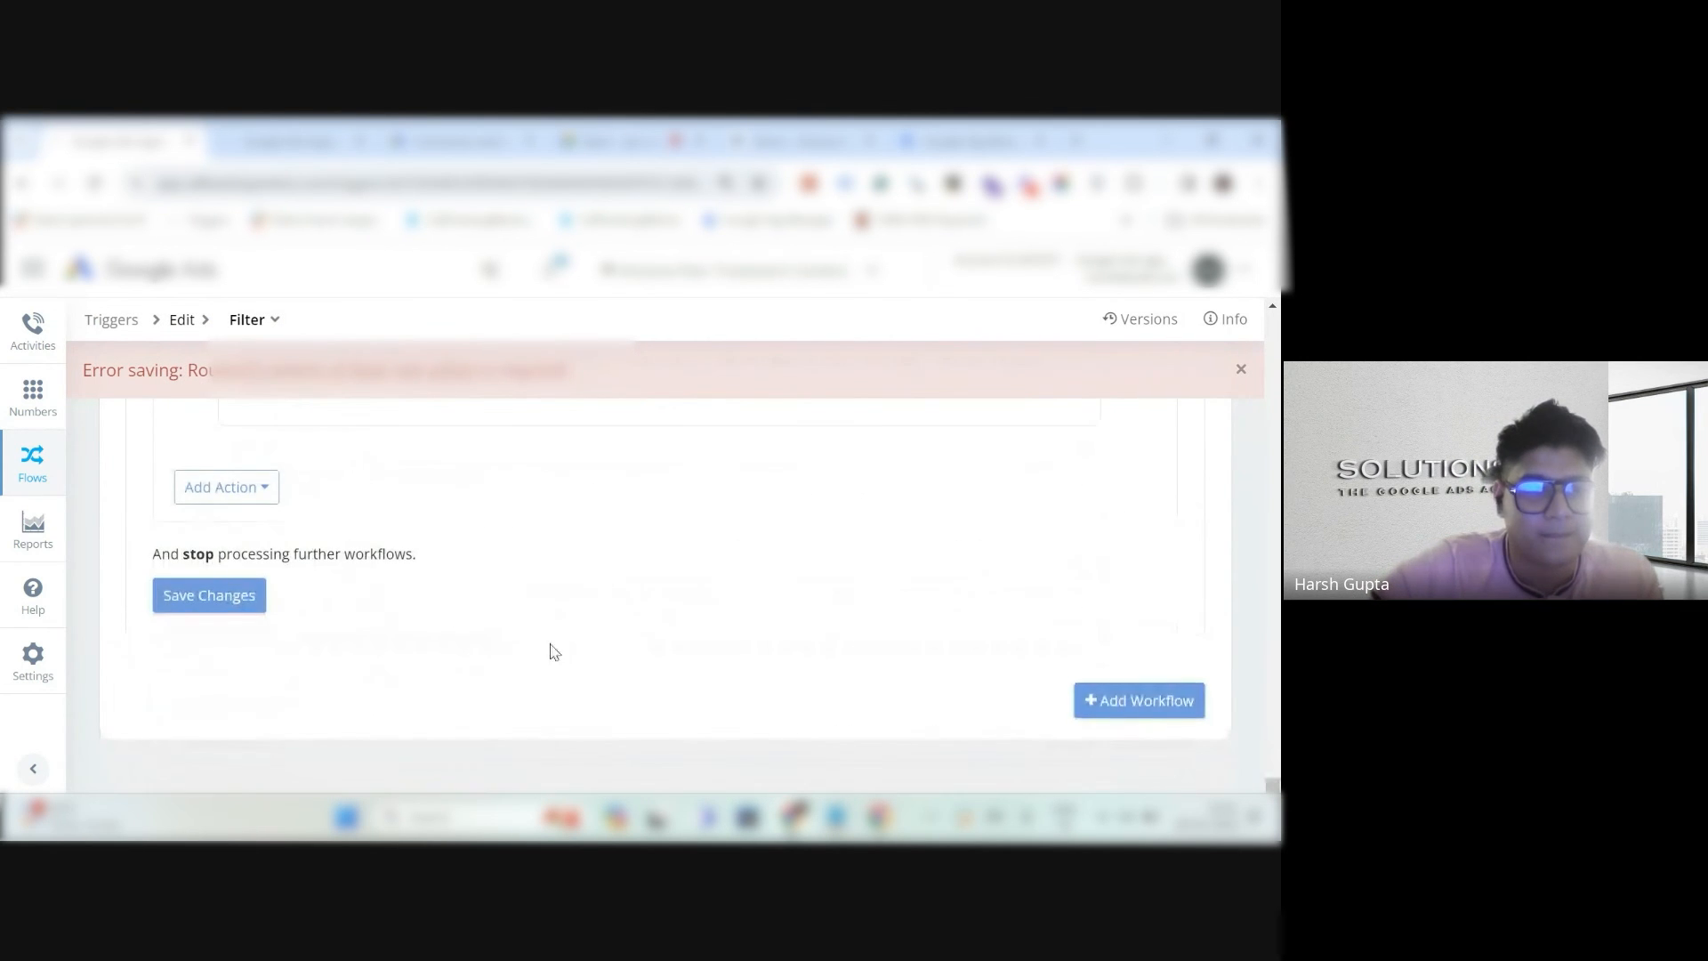
pyautogui.click(242, 601)
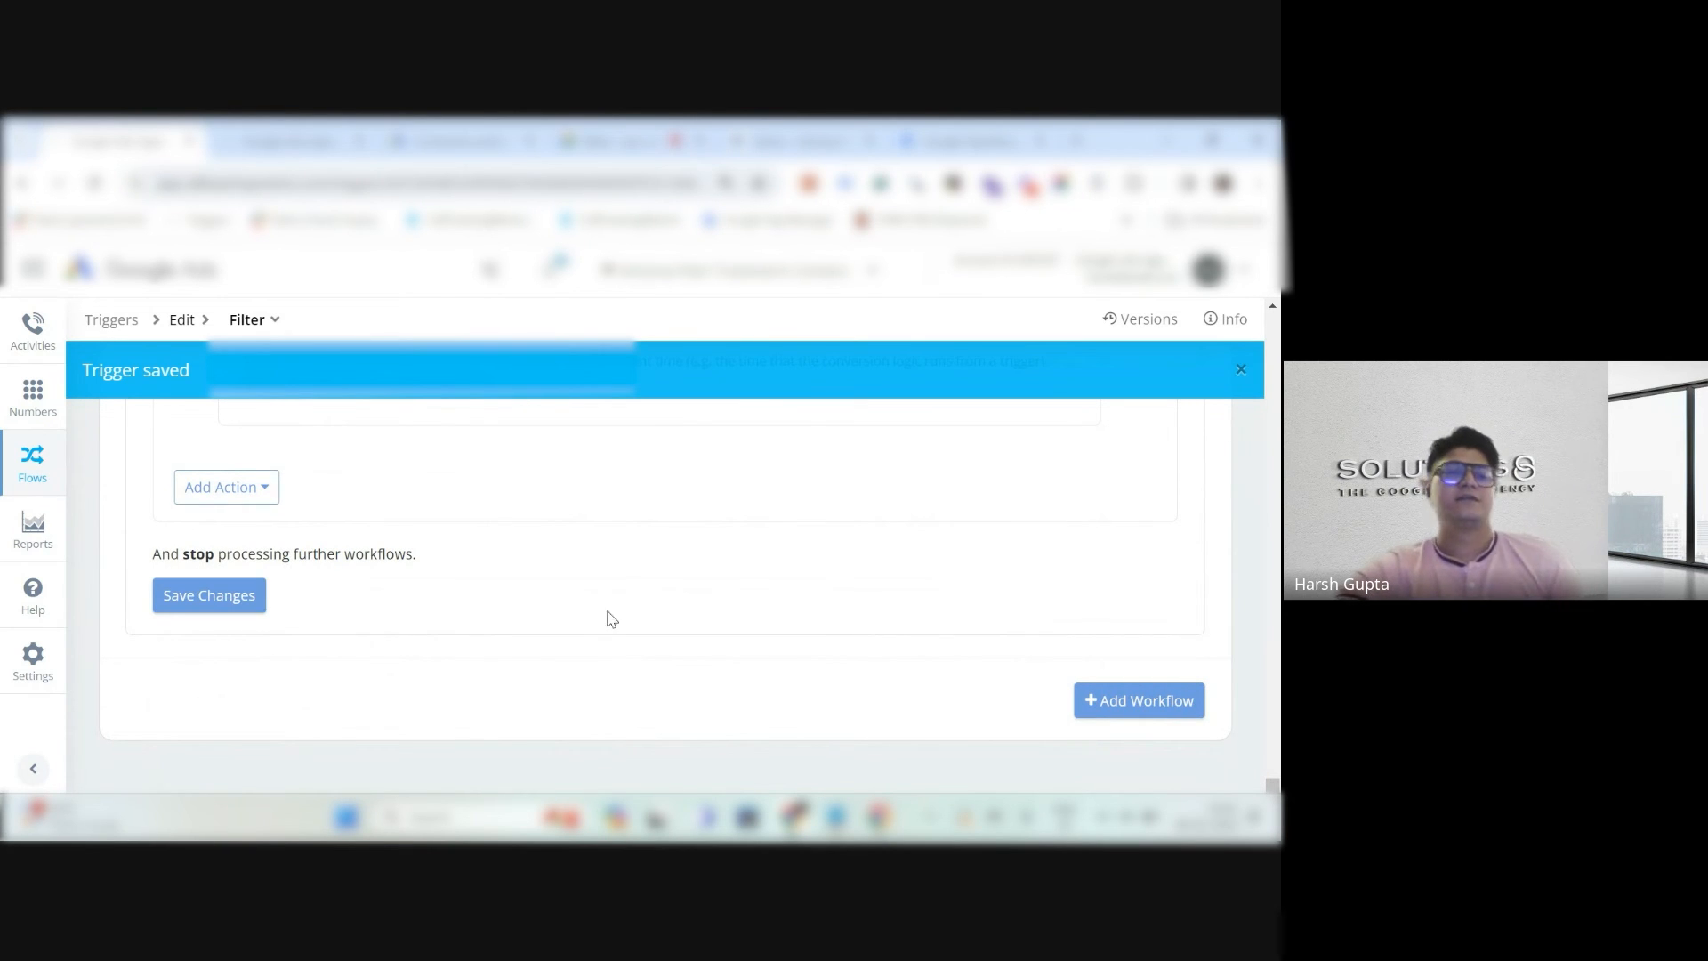
# Recheck the Google Ads Conversion action's conversion fields and open the account's Integrations settings.
pyautogui.scroll(5, 618, 617)
pyautogui.scroll(3, 629, 586)
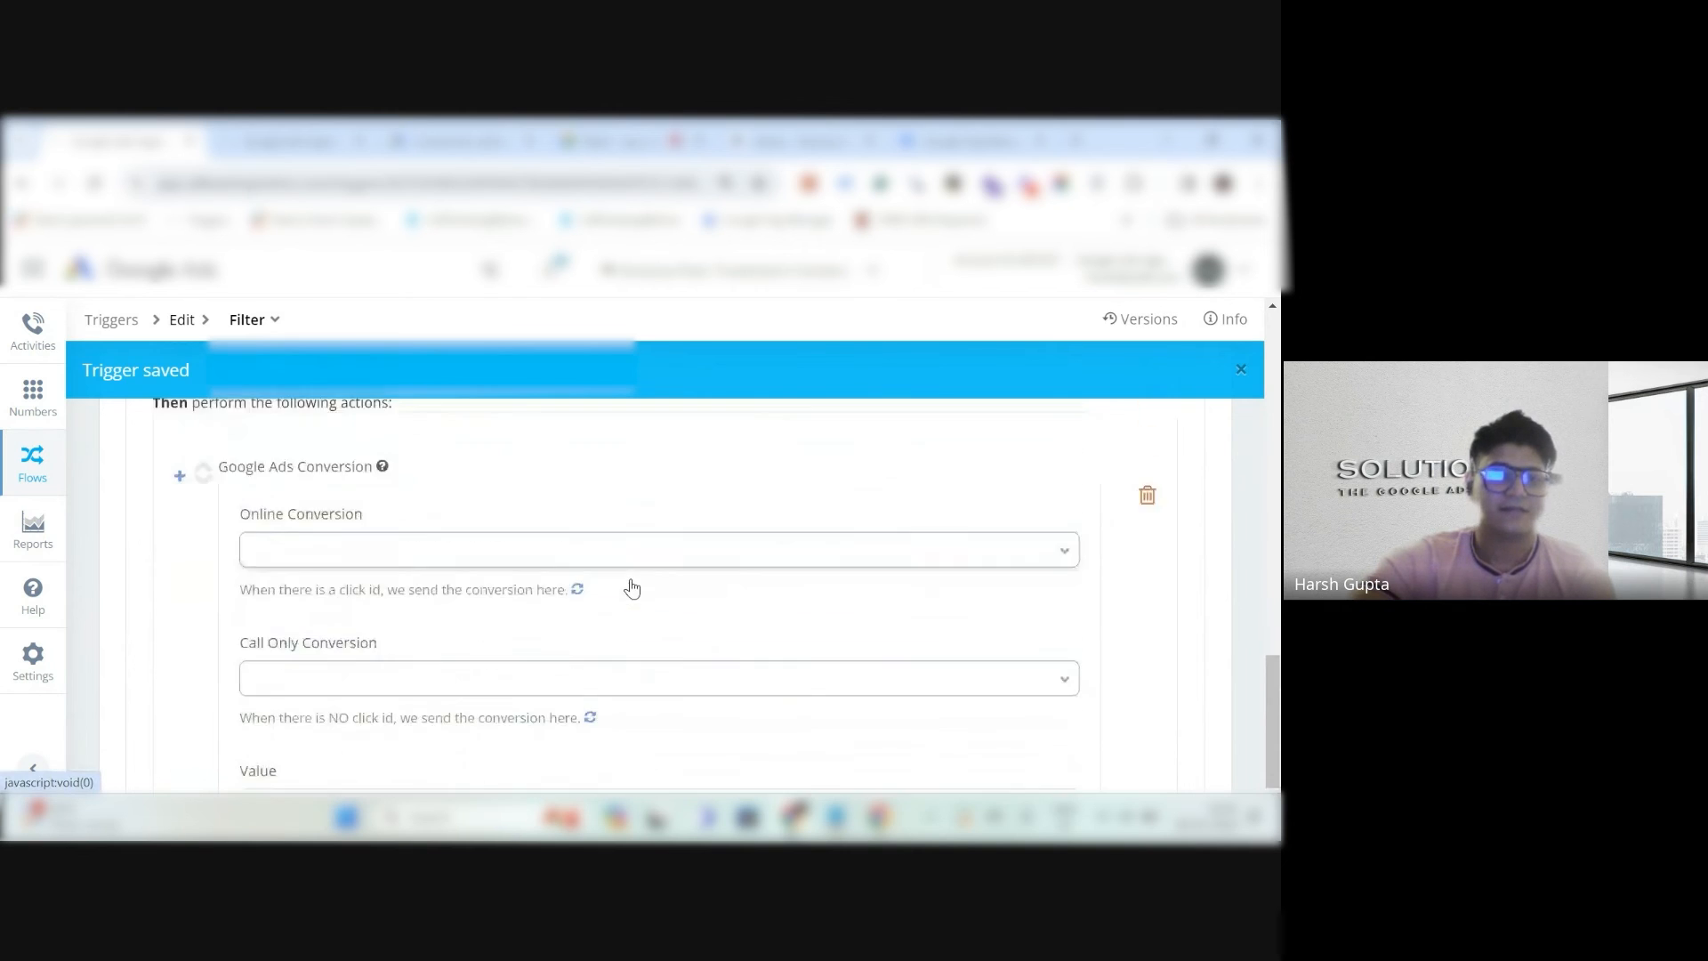
pyautogui.scroll(-1, 611, 572)
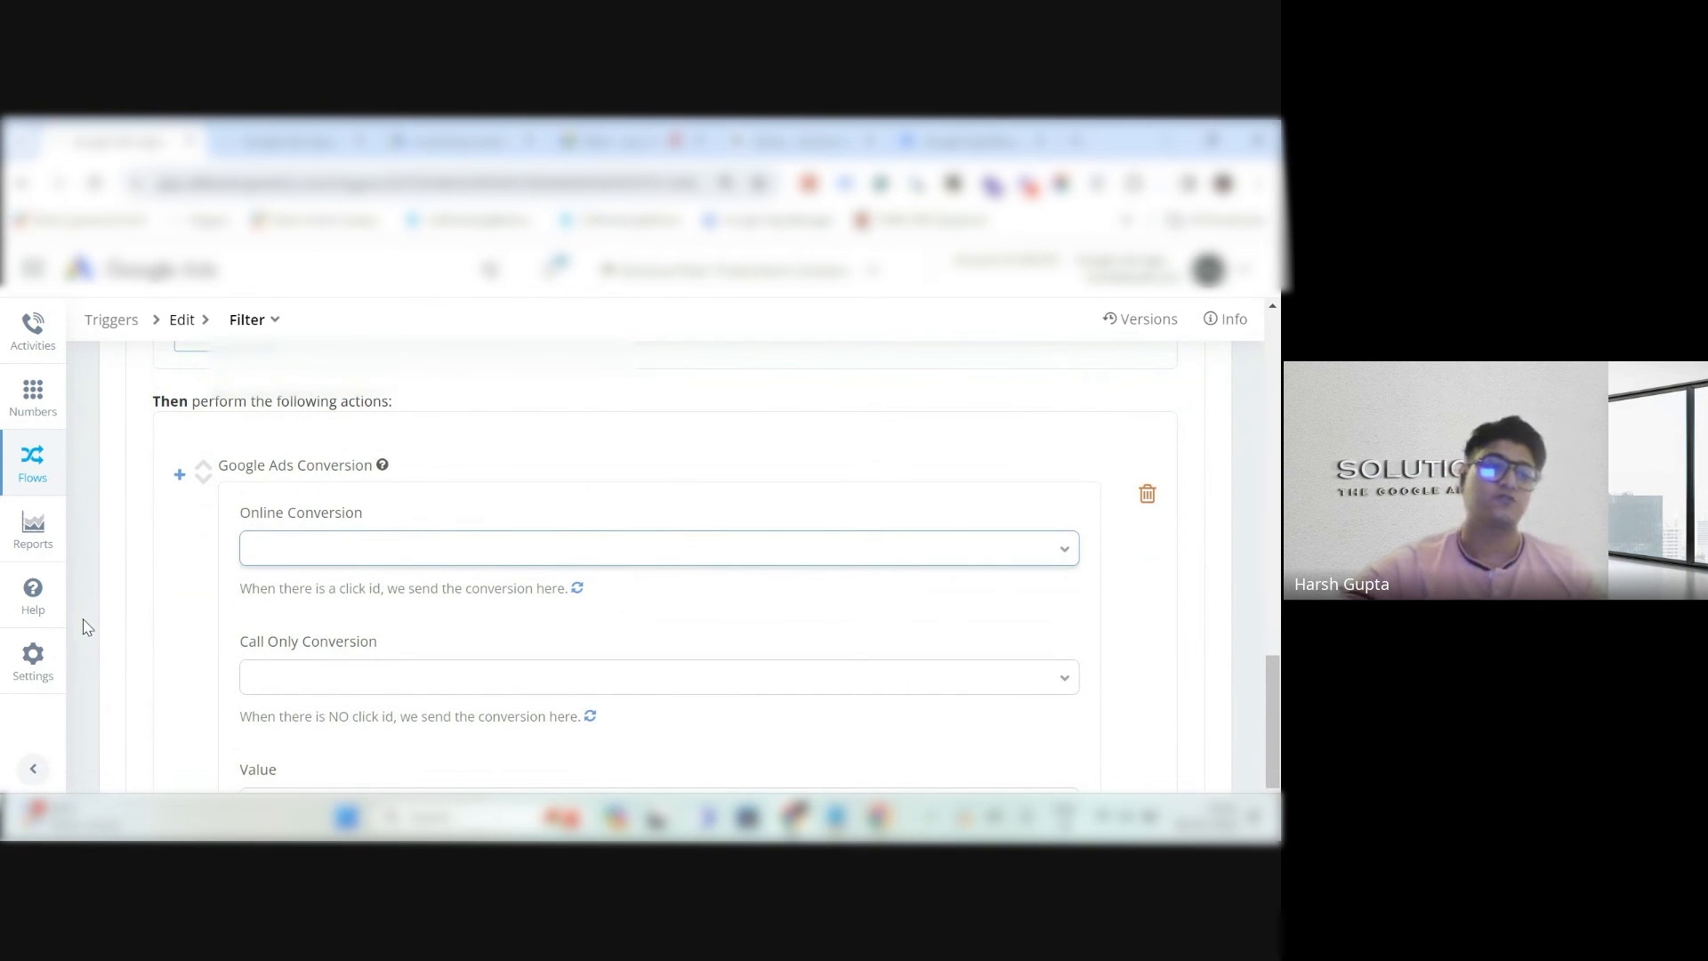
pyautogui.click(31, 663)
pyautogui.scroll(-3, 187, 636)
pyautogui.scroll(-1, 201, 627)
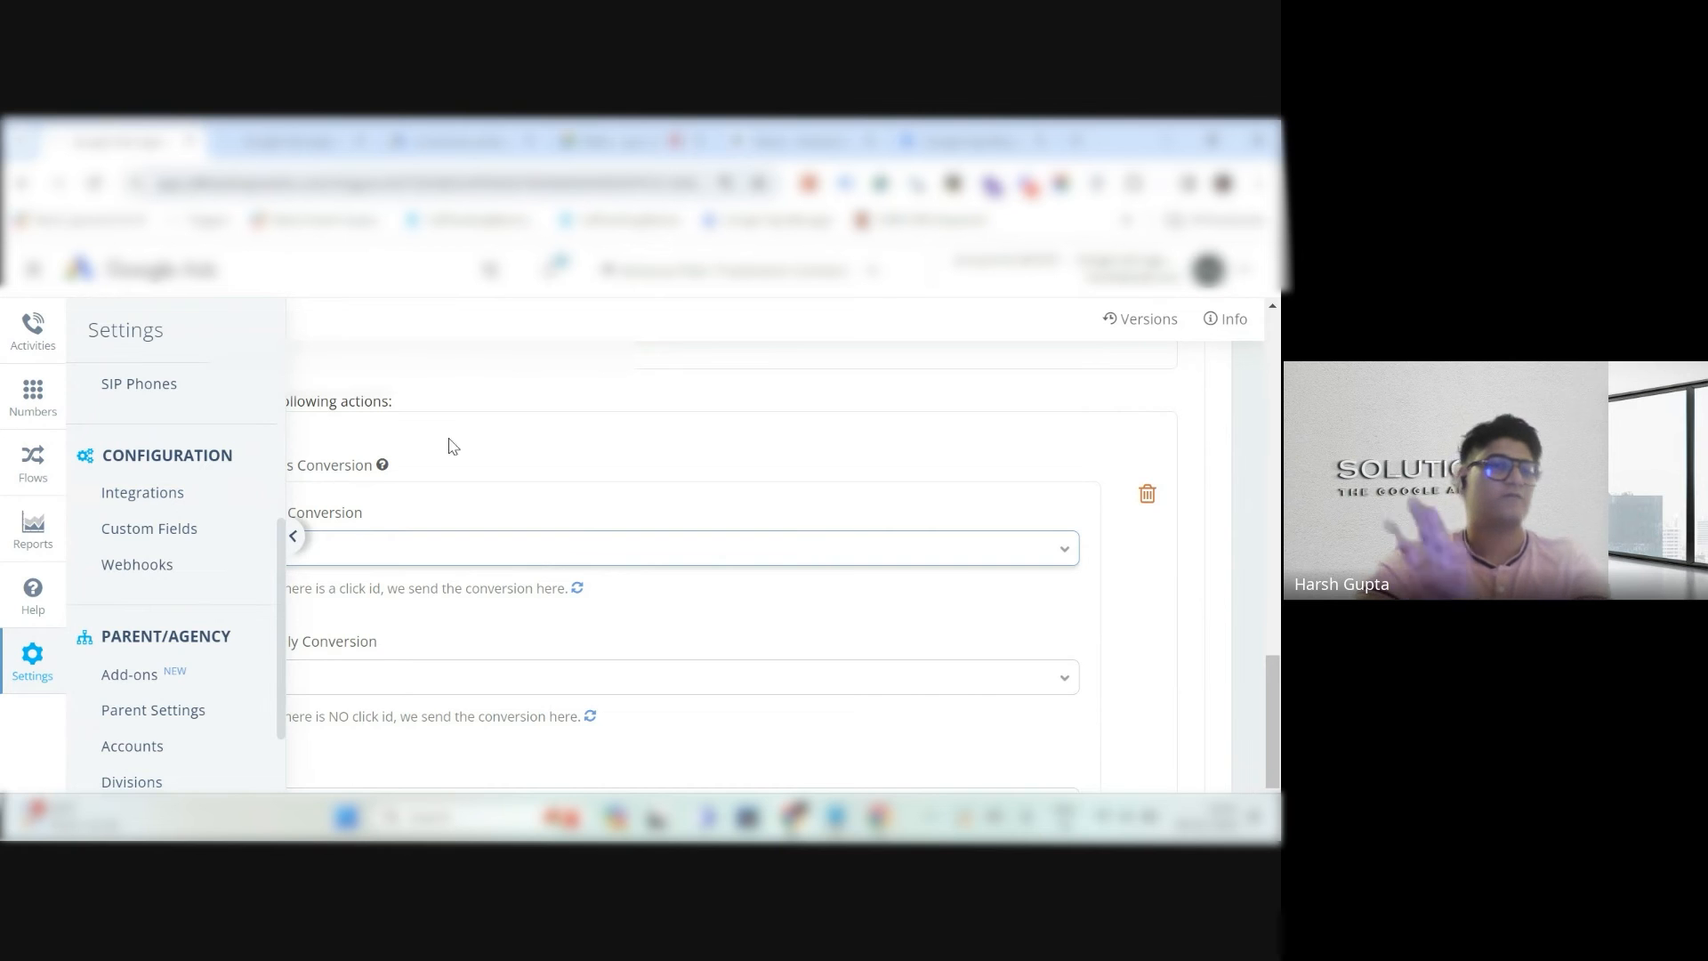
pyautogui.click(155, 507)
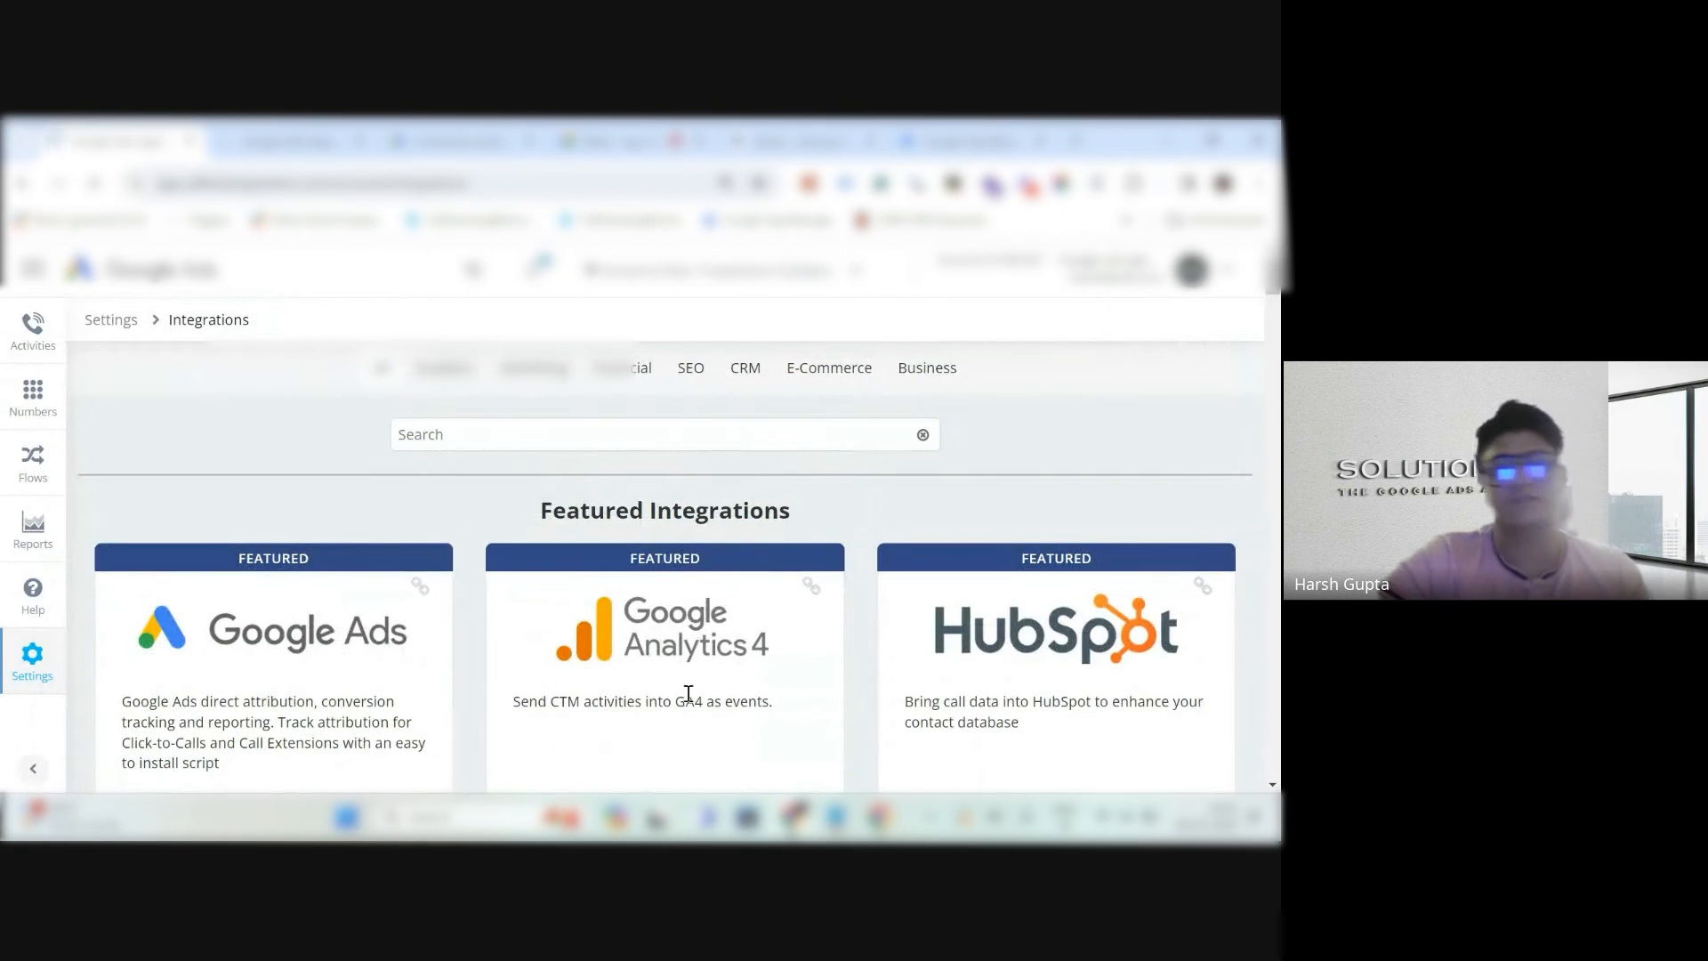
# Open the Google Ads Direct Connect integration's settings and look through the Google Ads customer mapping list.
pyautogui.scroll(-3, 697, 654)
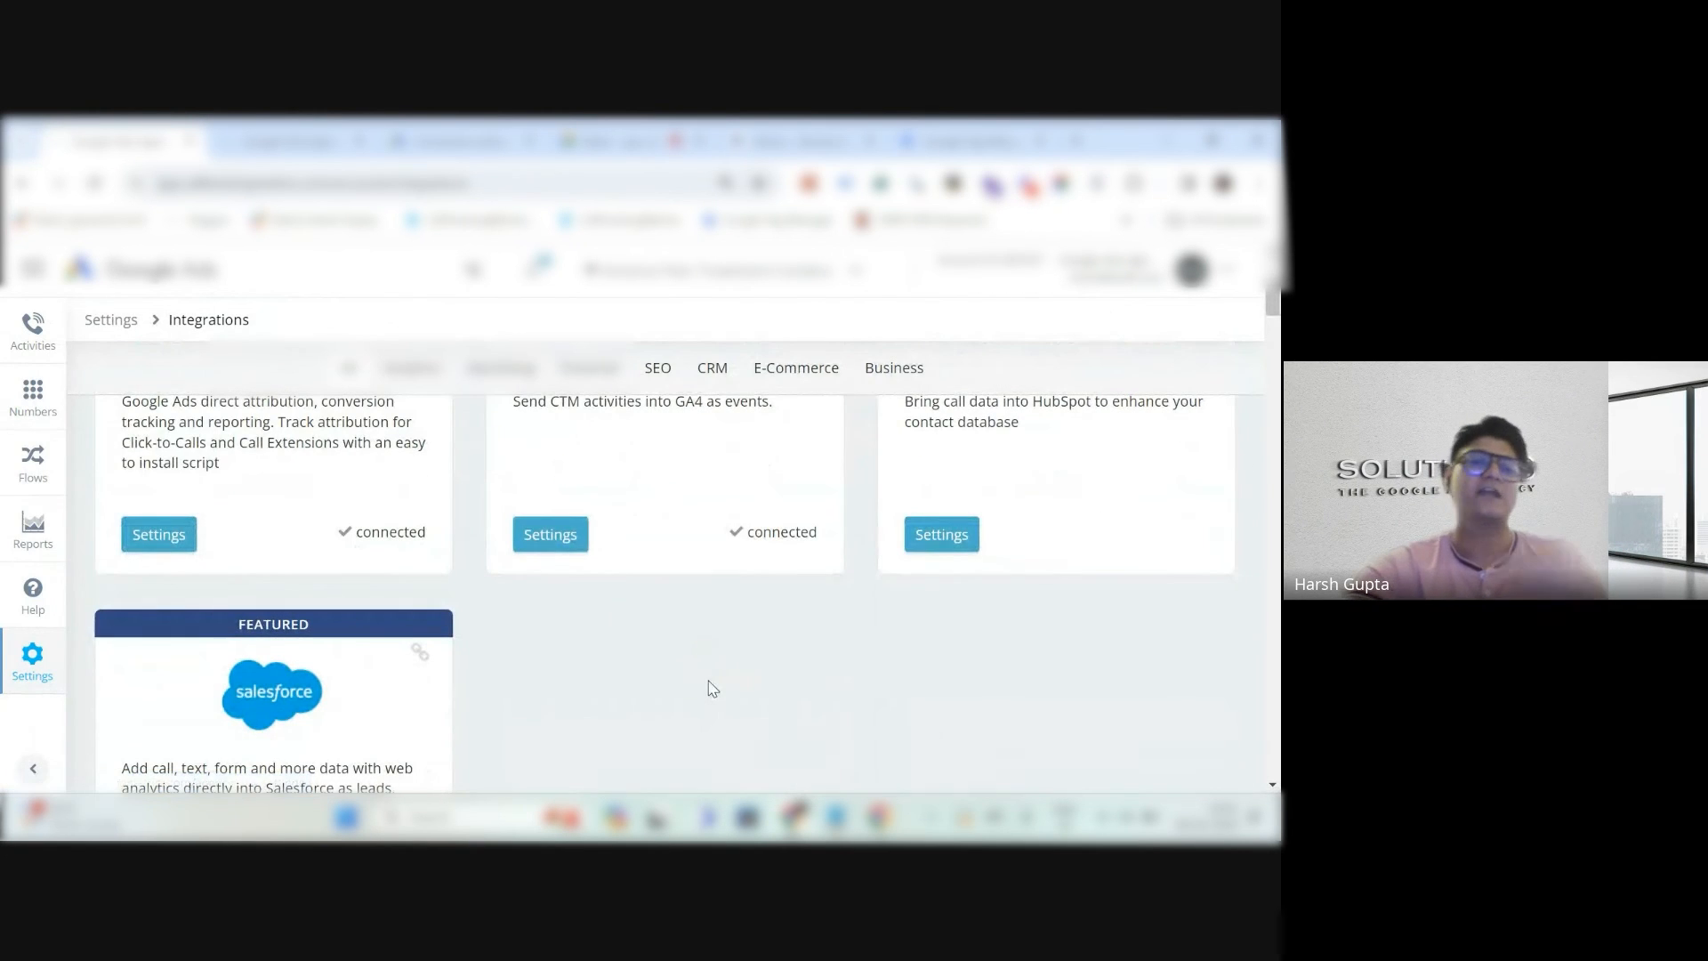
pyautogui.scroll(2, 267, 724)
pyautogui.scroll(-1, 160, 703)
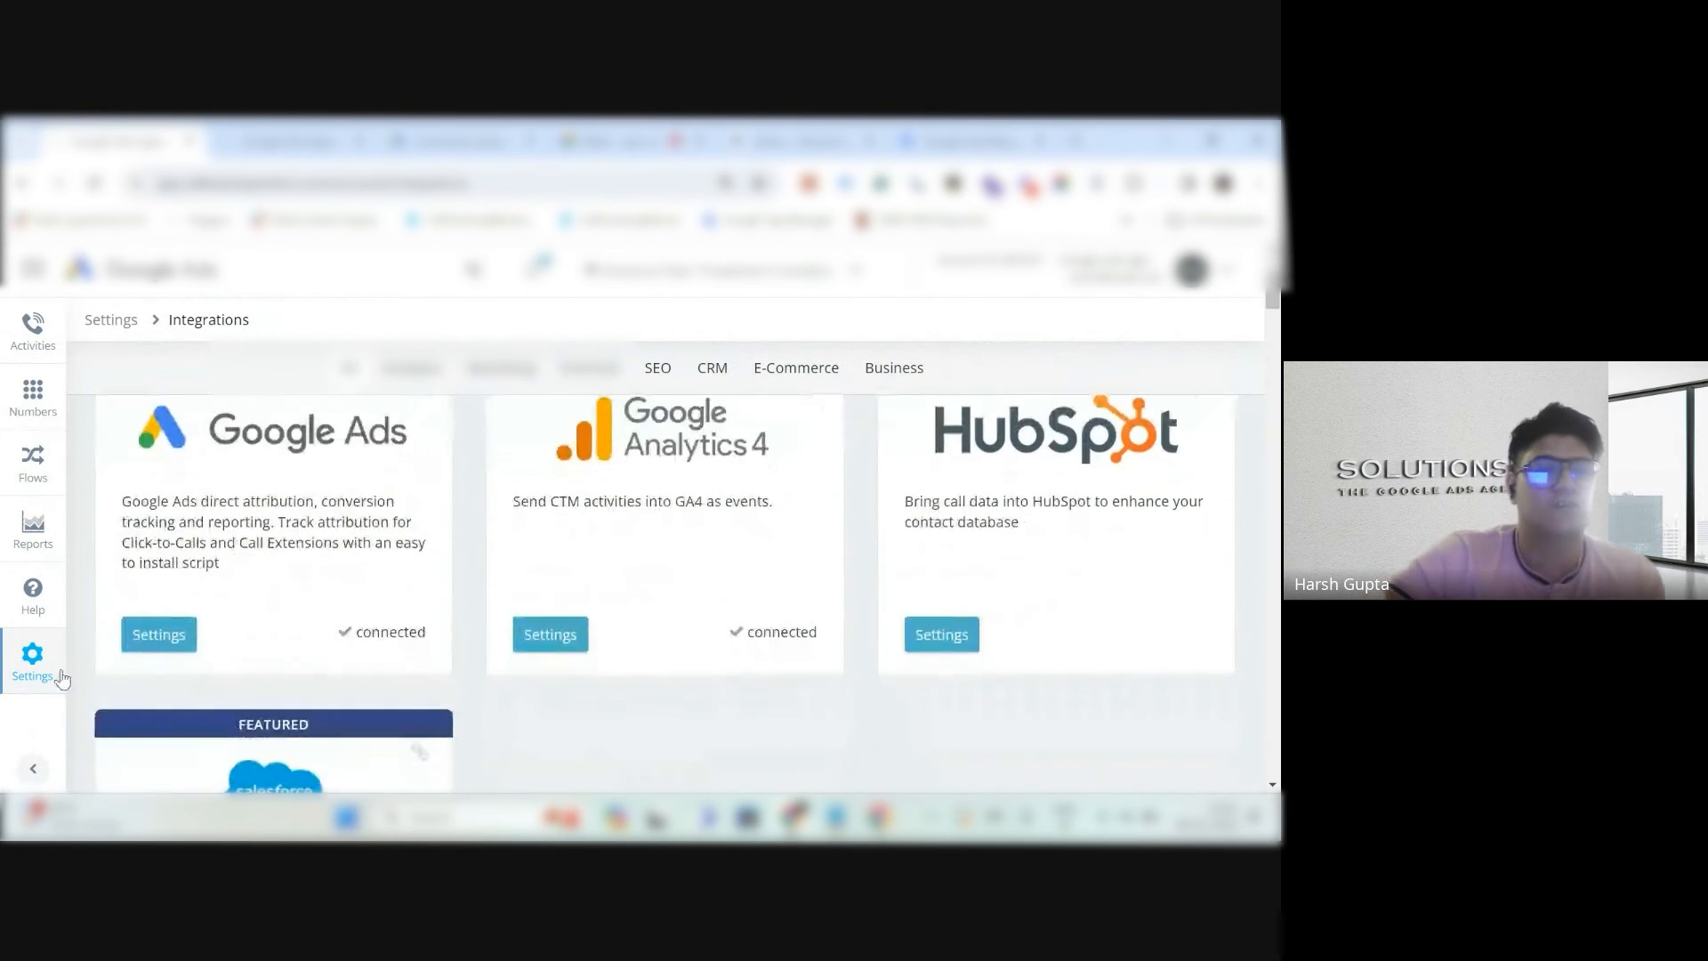
pyautogui.click(147, 643)
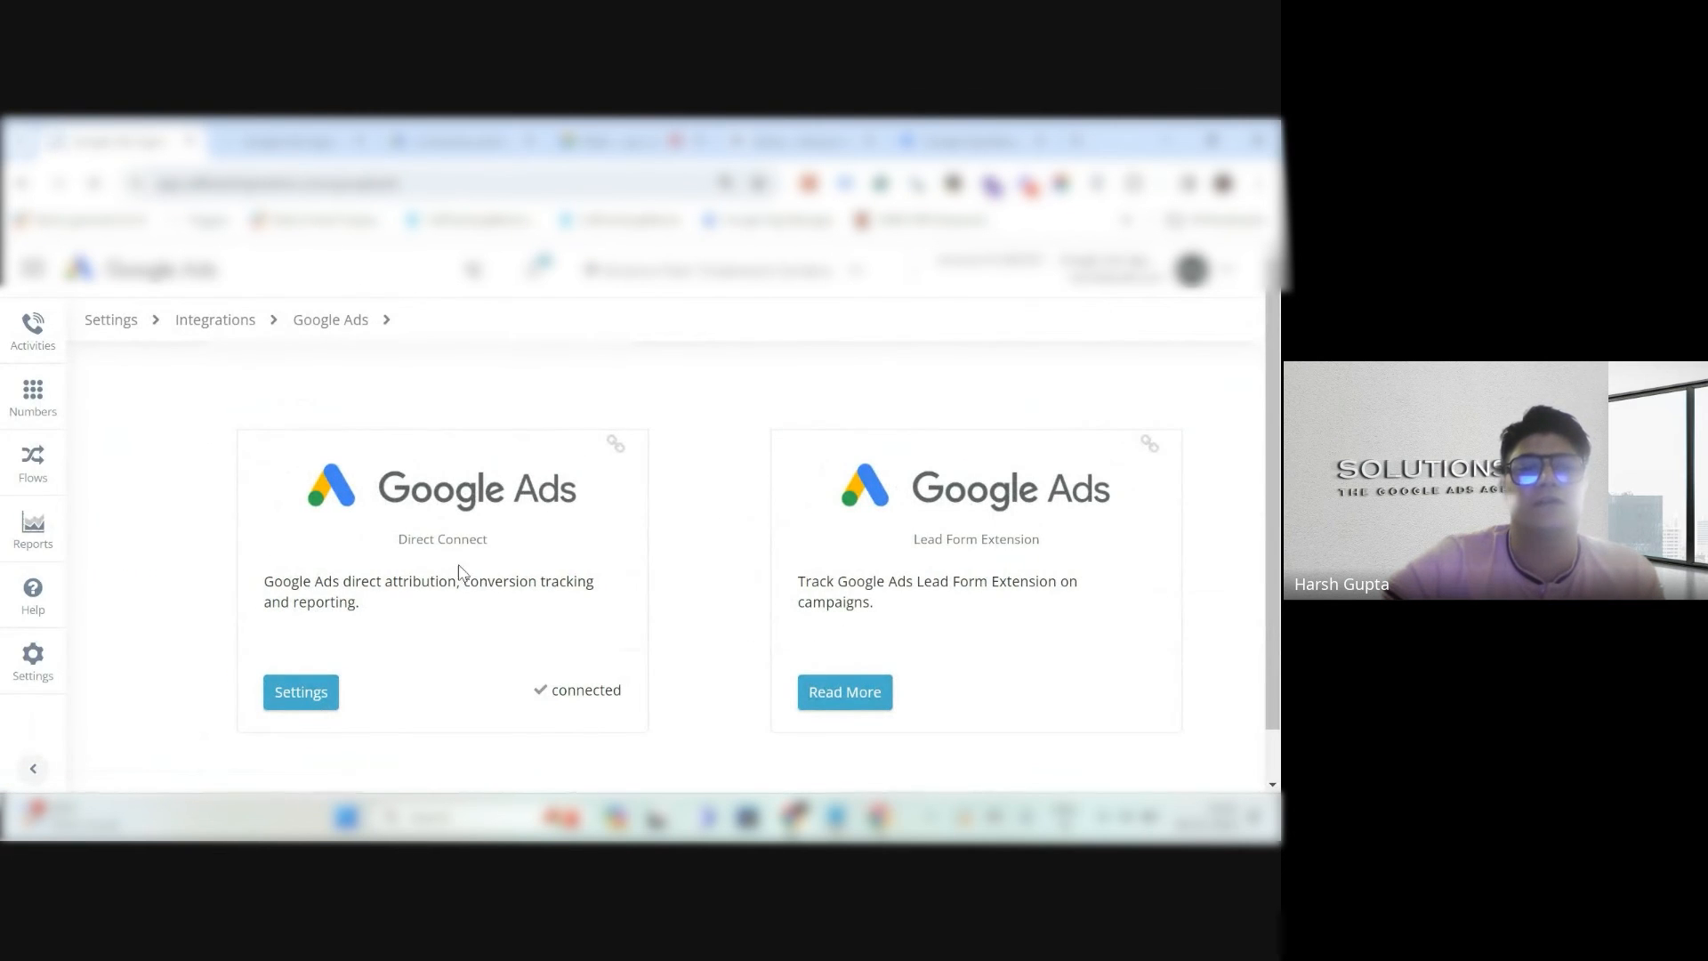
pyautogui.click(312, 691)
pyautogui.scroll(-3, 324, 678)
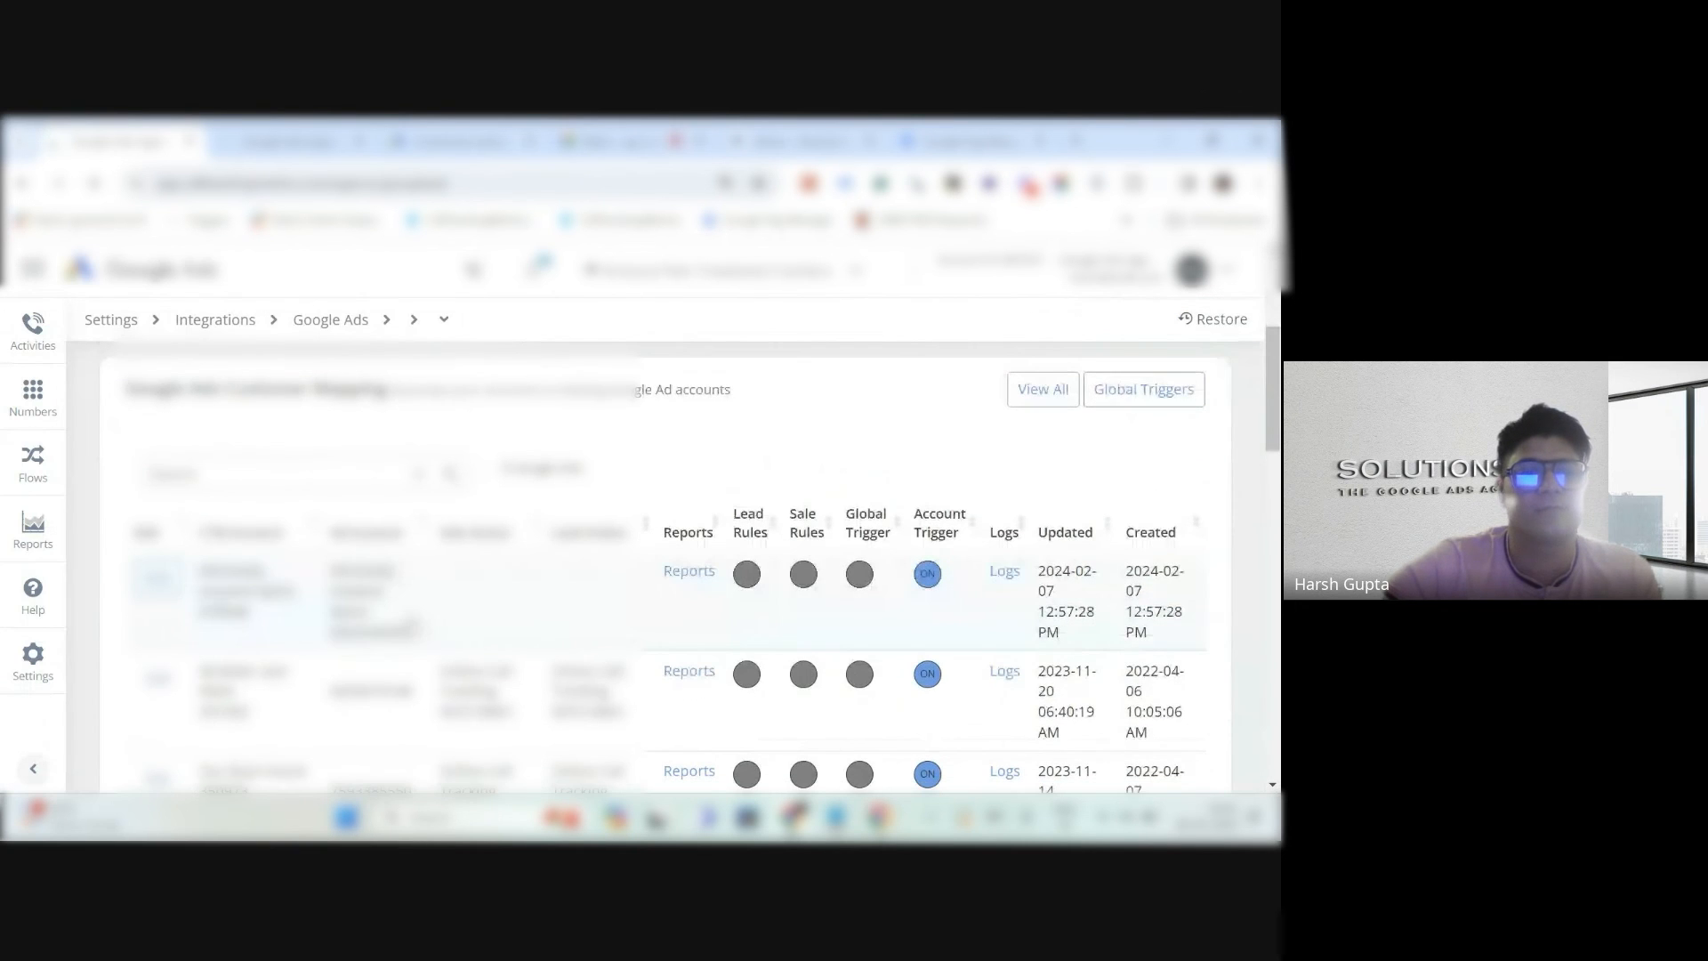
pyautogui.scroll(-5, 827, 525)
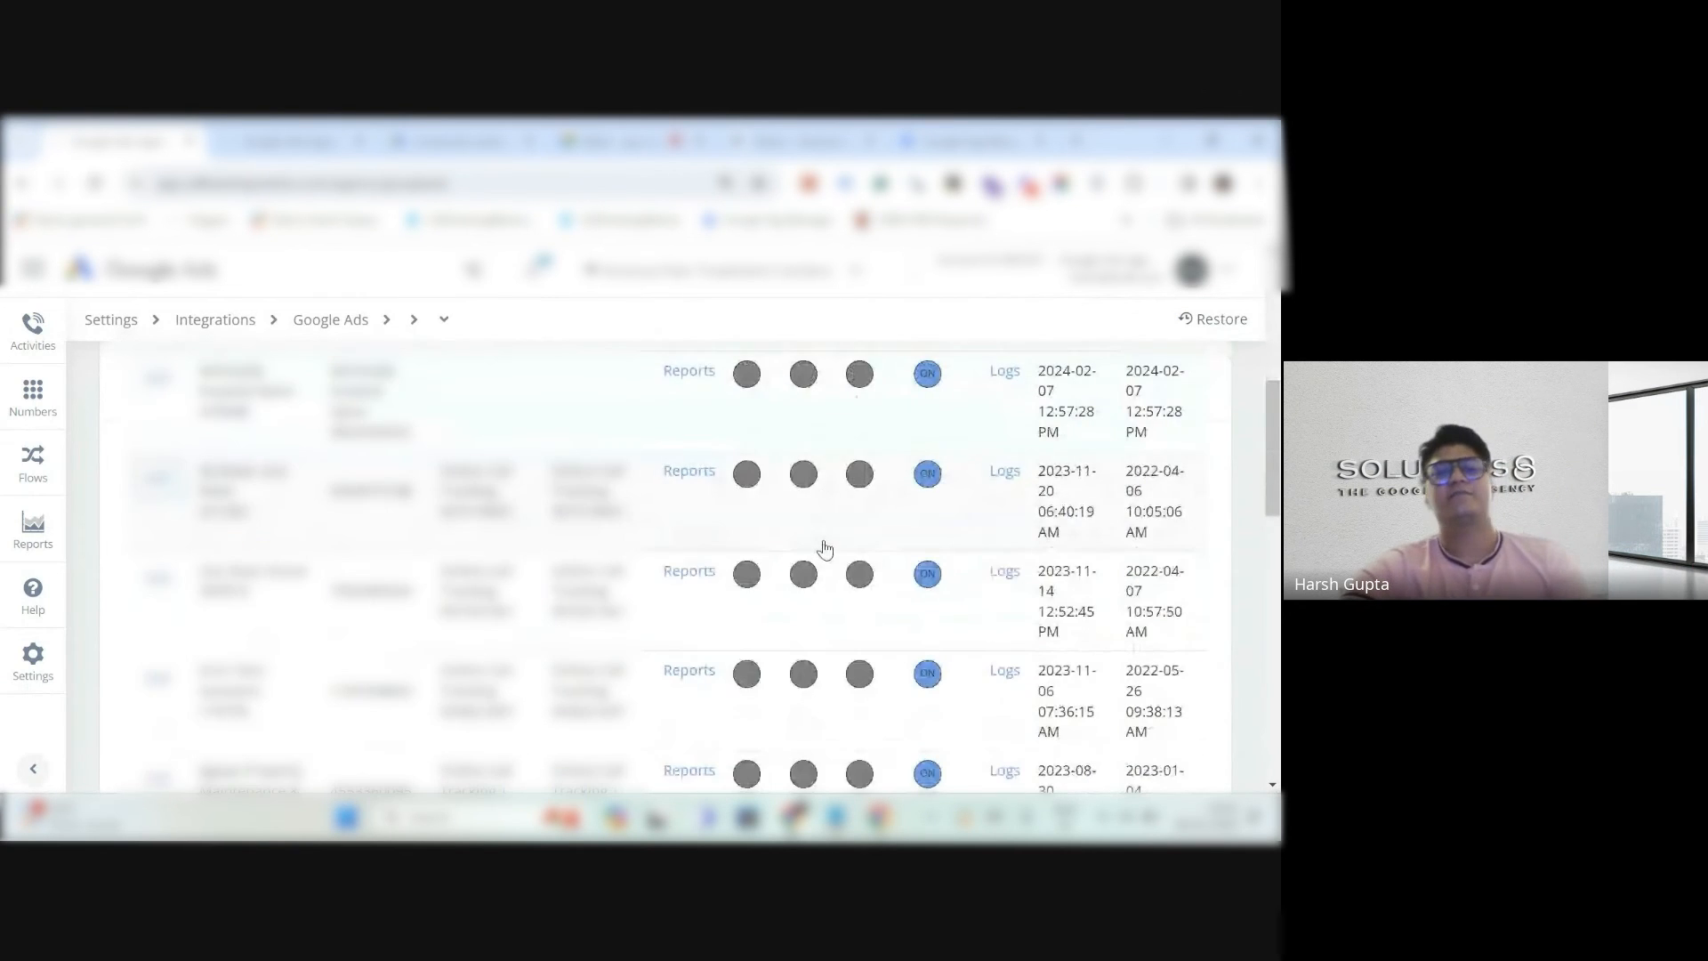
# Look through the Google logins available for the manager account link.
pyautogui.scroll(8, 832, 554)
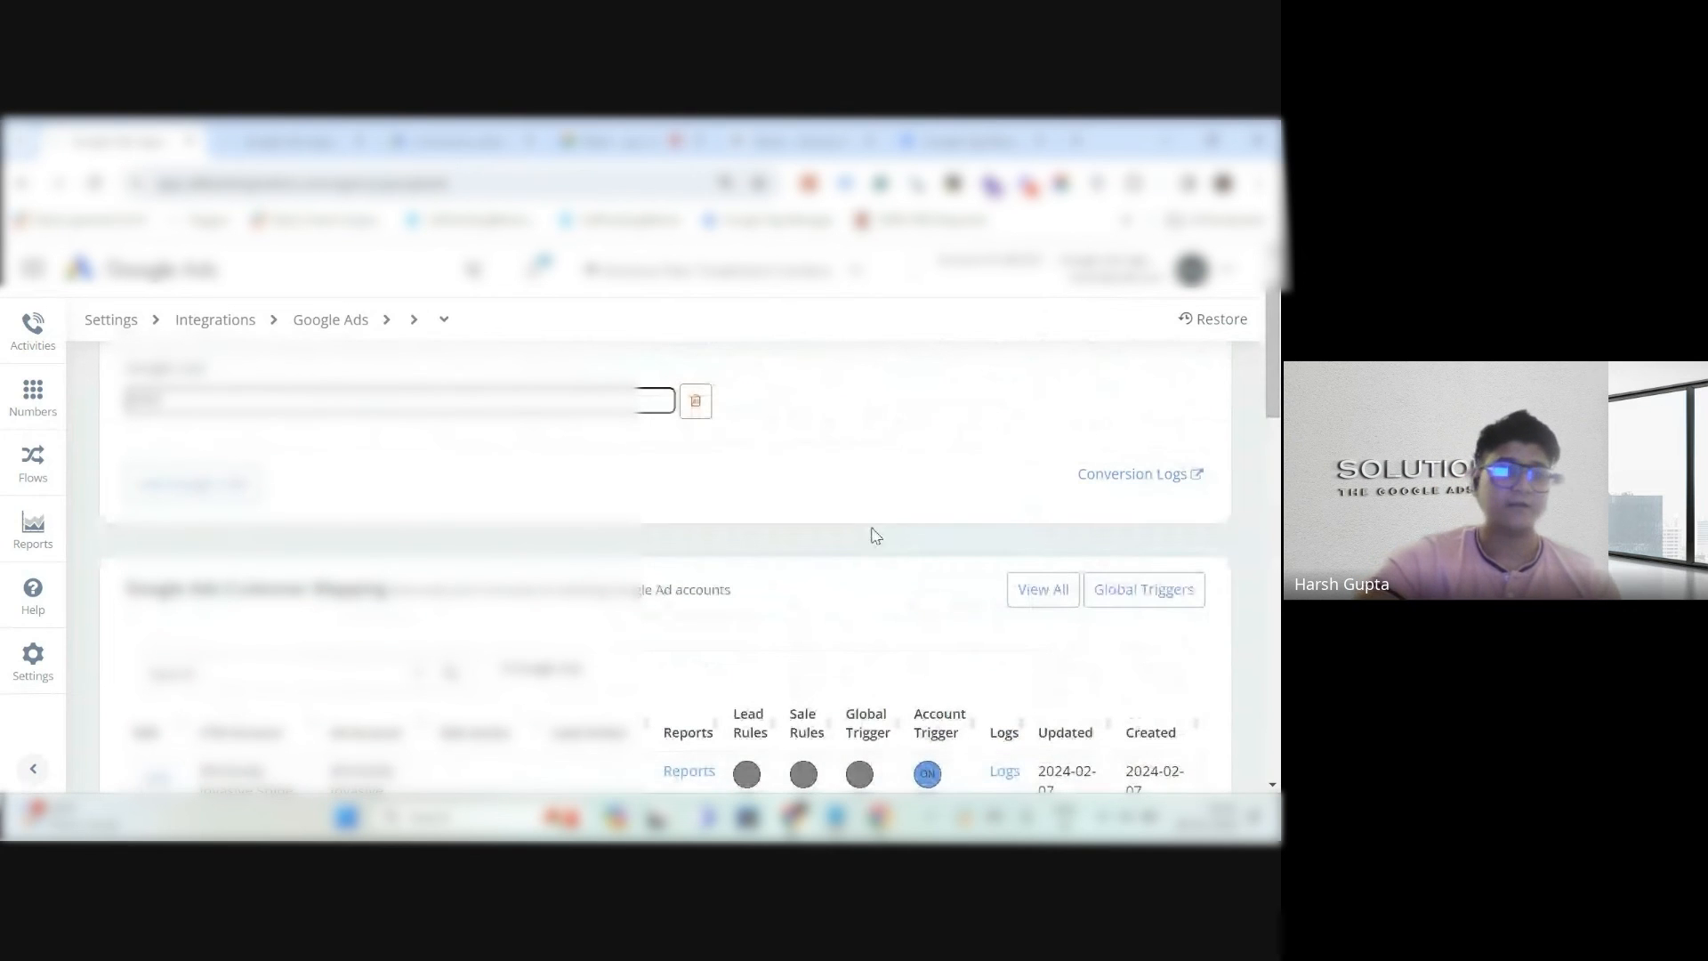
pyautogui.scroll(-1, 487, 546)
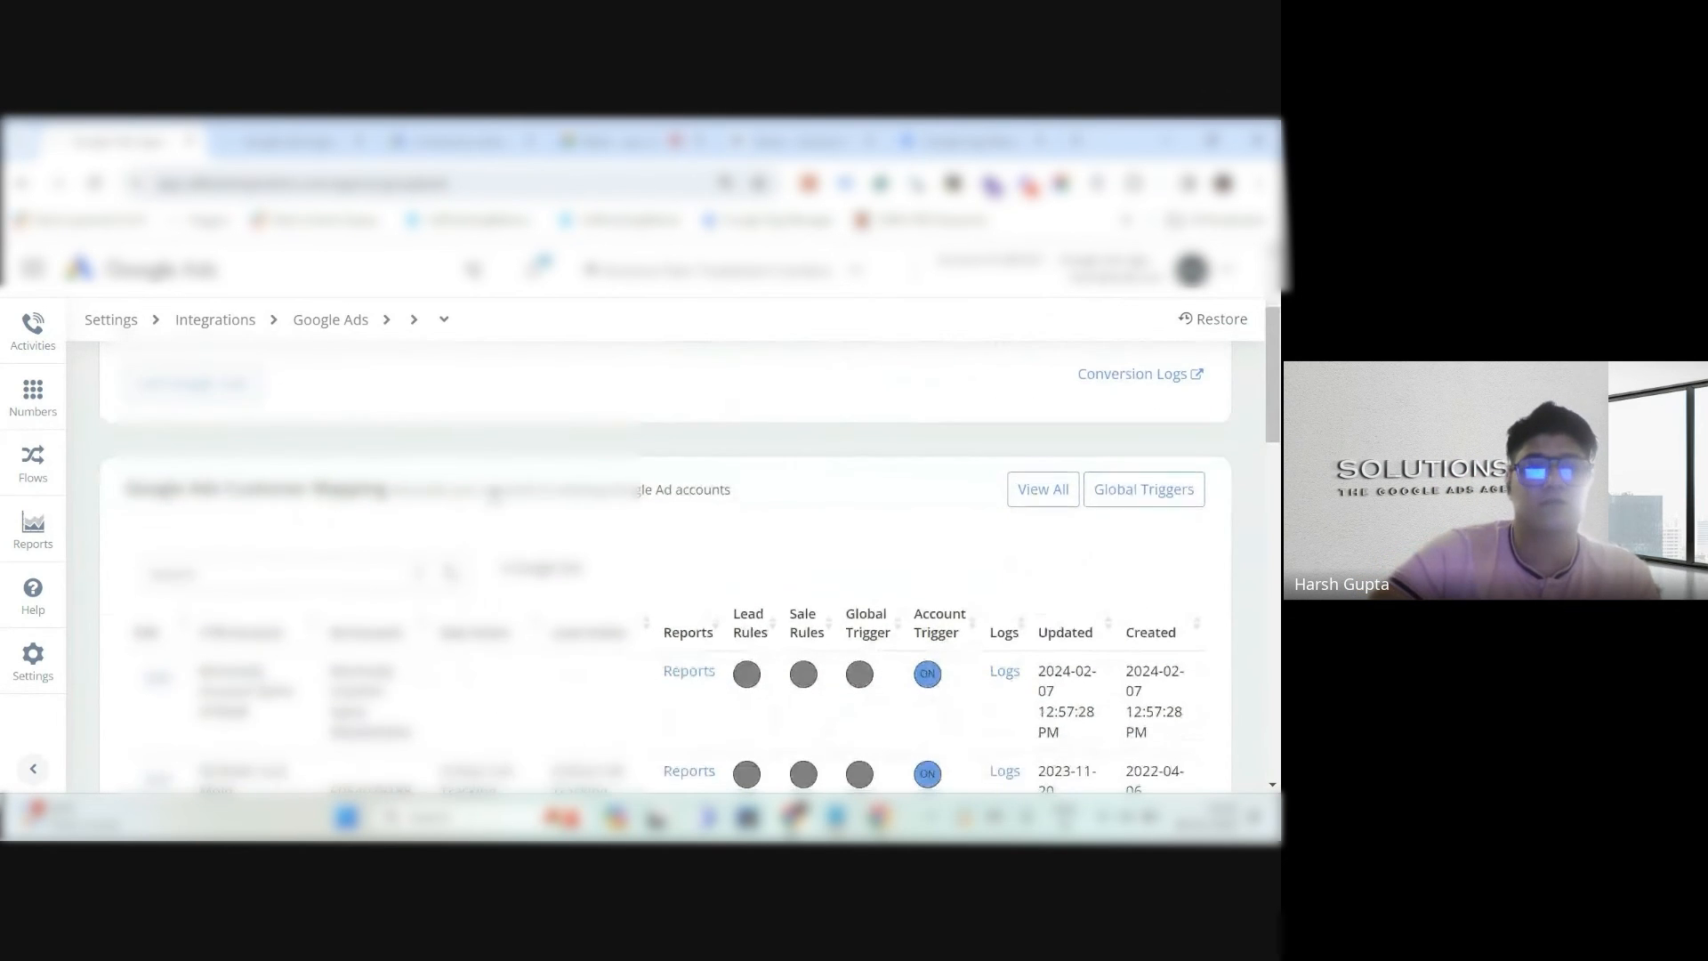
pyautogui.scroll(3, 491, 534)
pyautogui.click(489, 512)
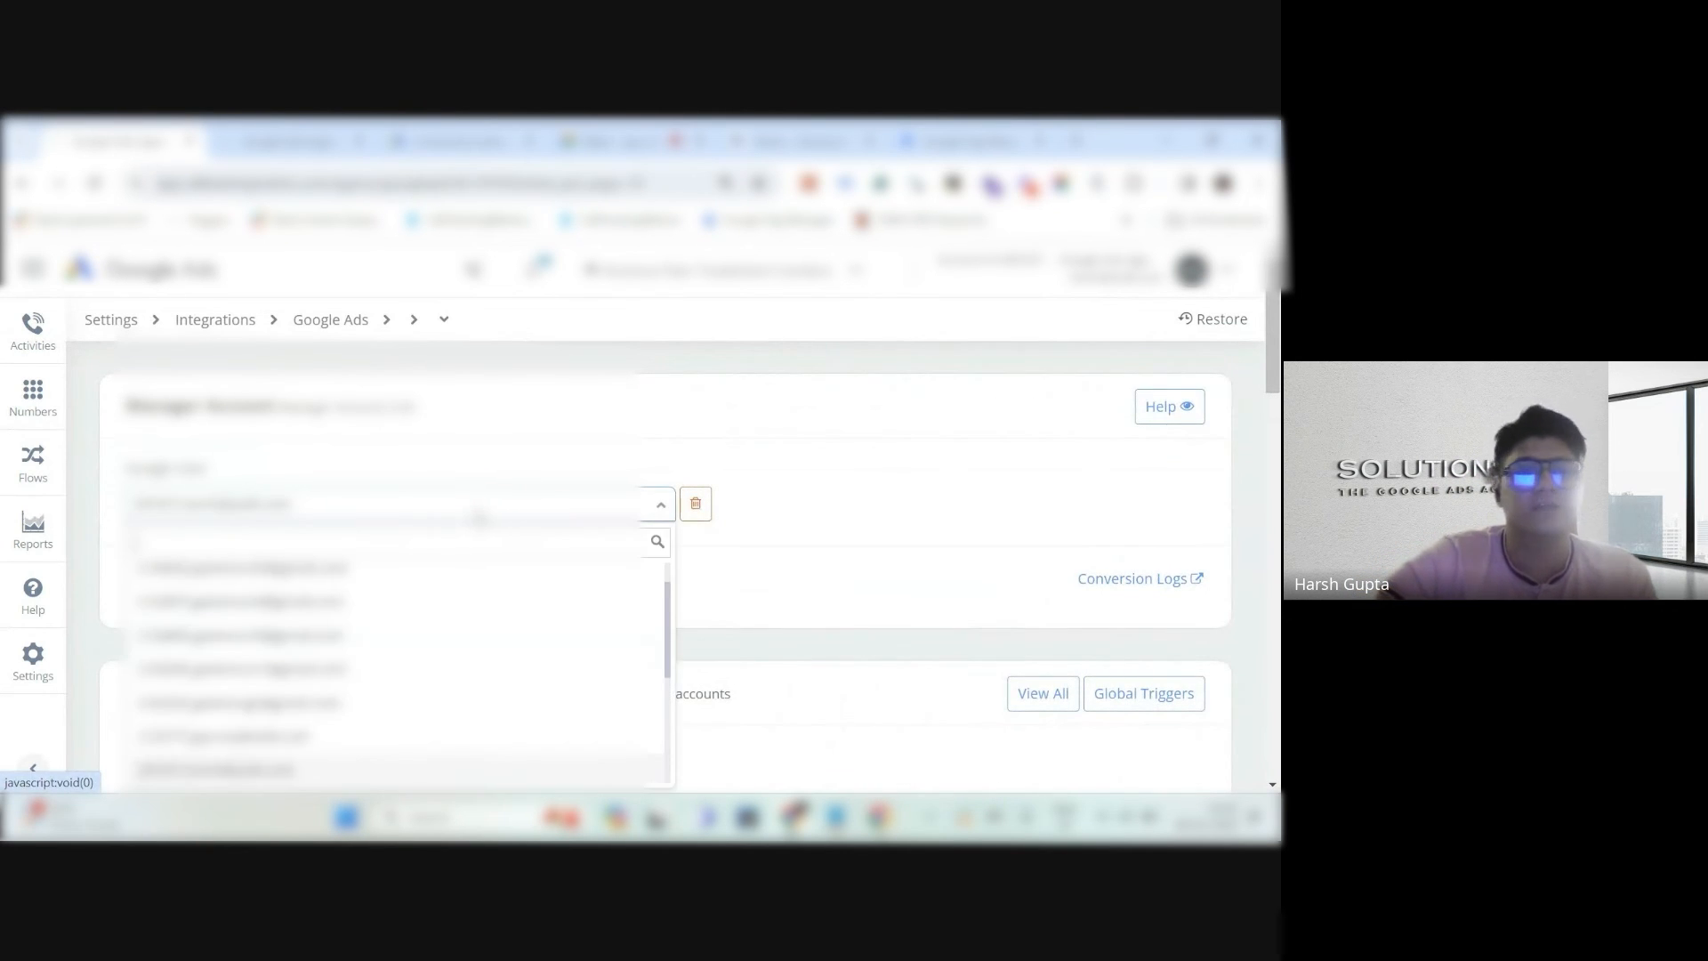
pyautogui.scroll(-1, 961, 467)
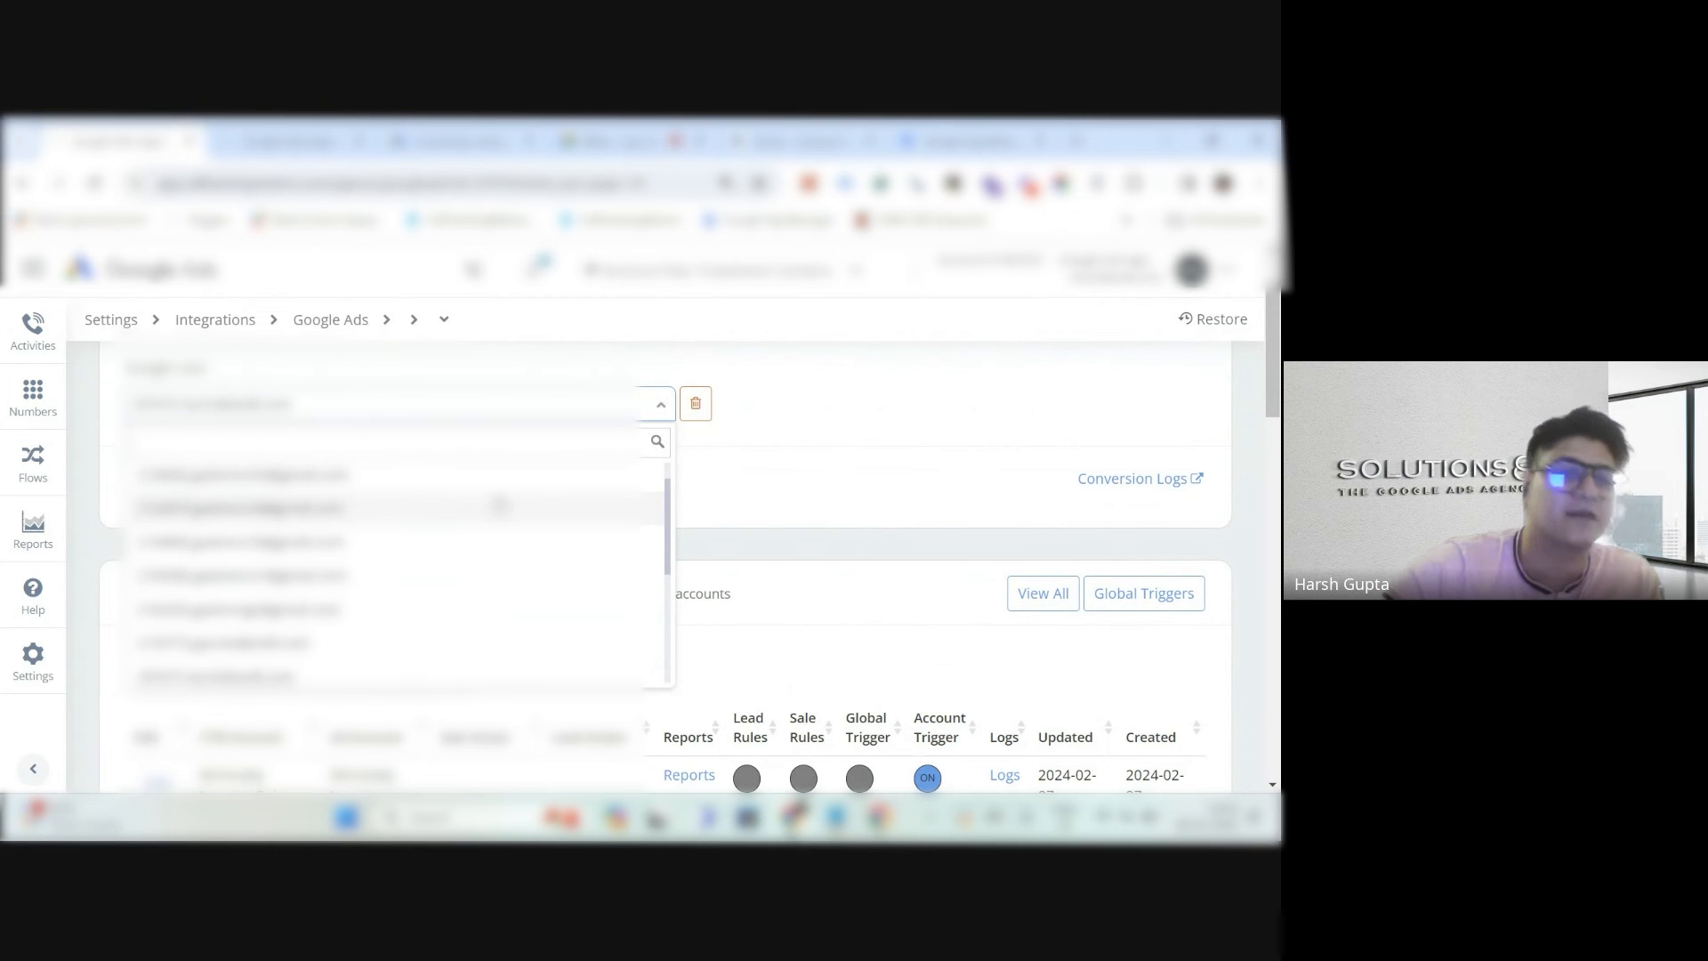
pyautogui.scroll(-2, 507, 507)
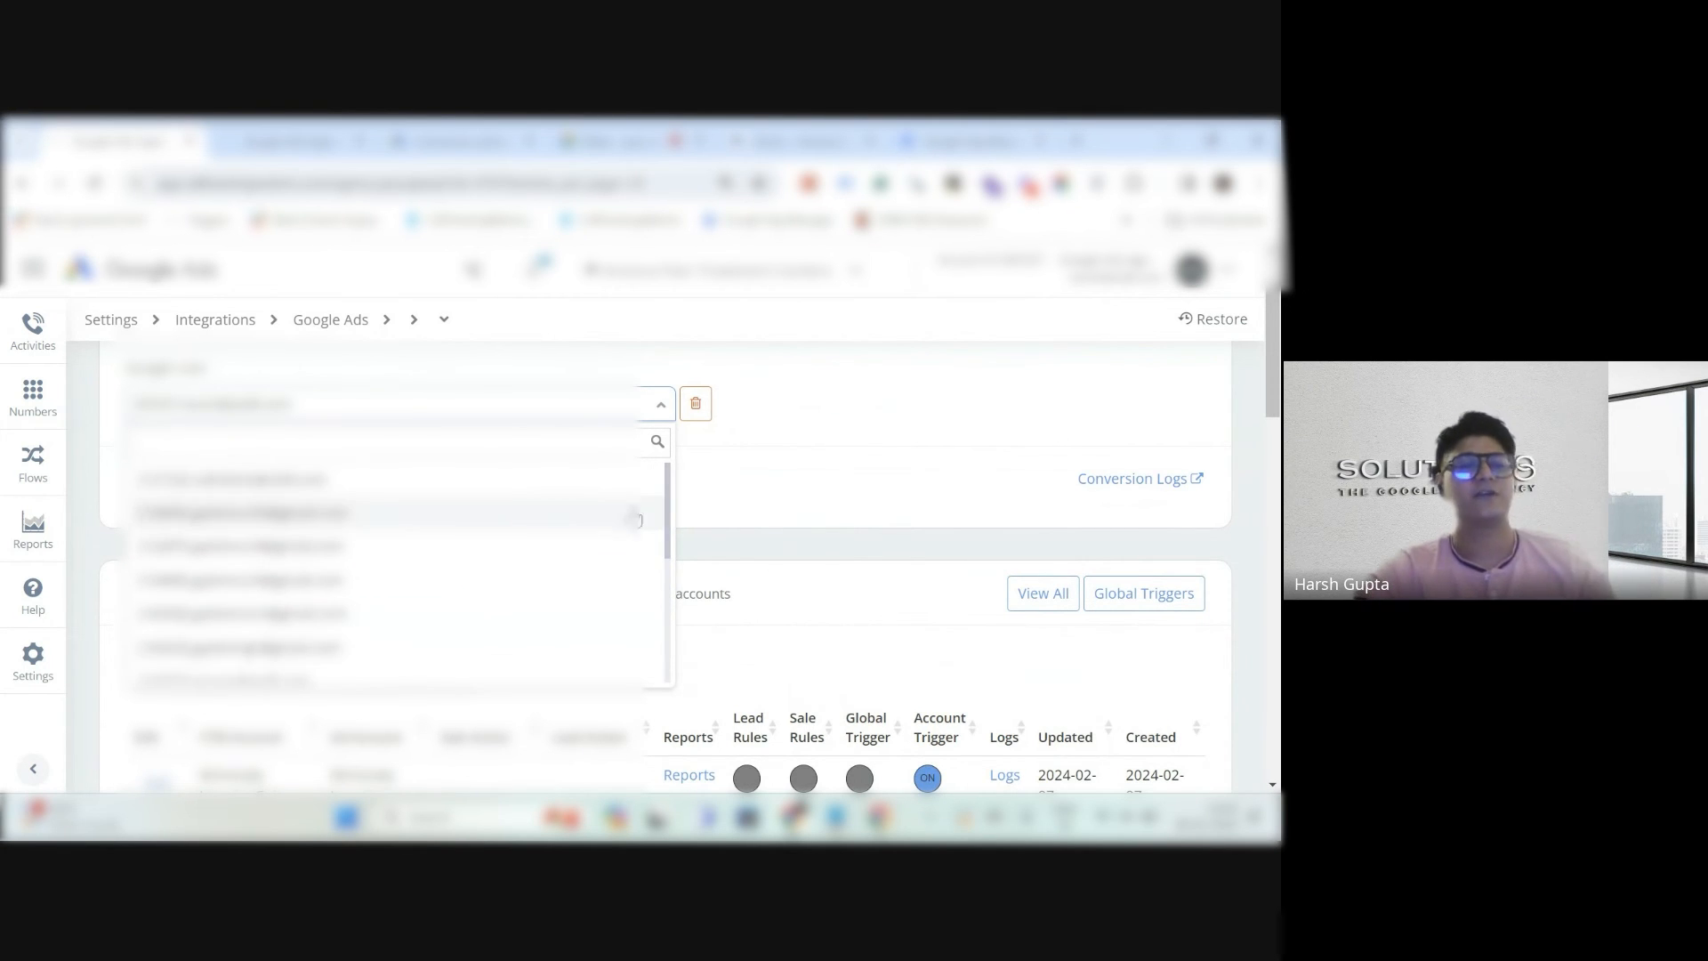
pyautogui.click(972, 444)
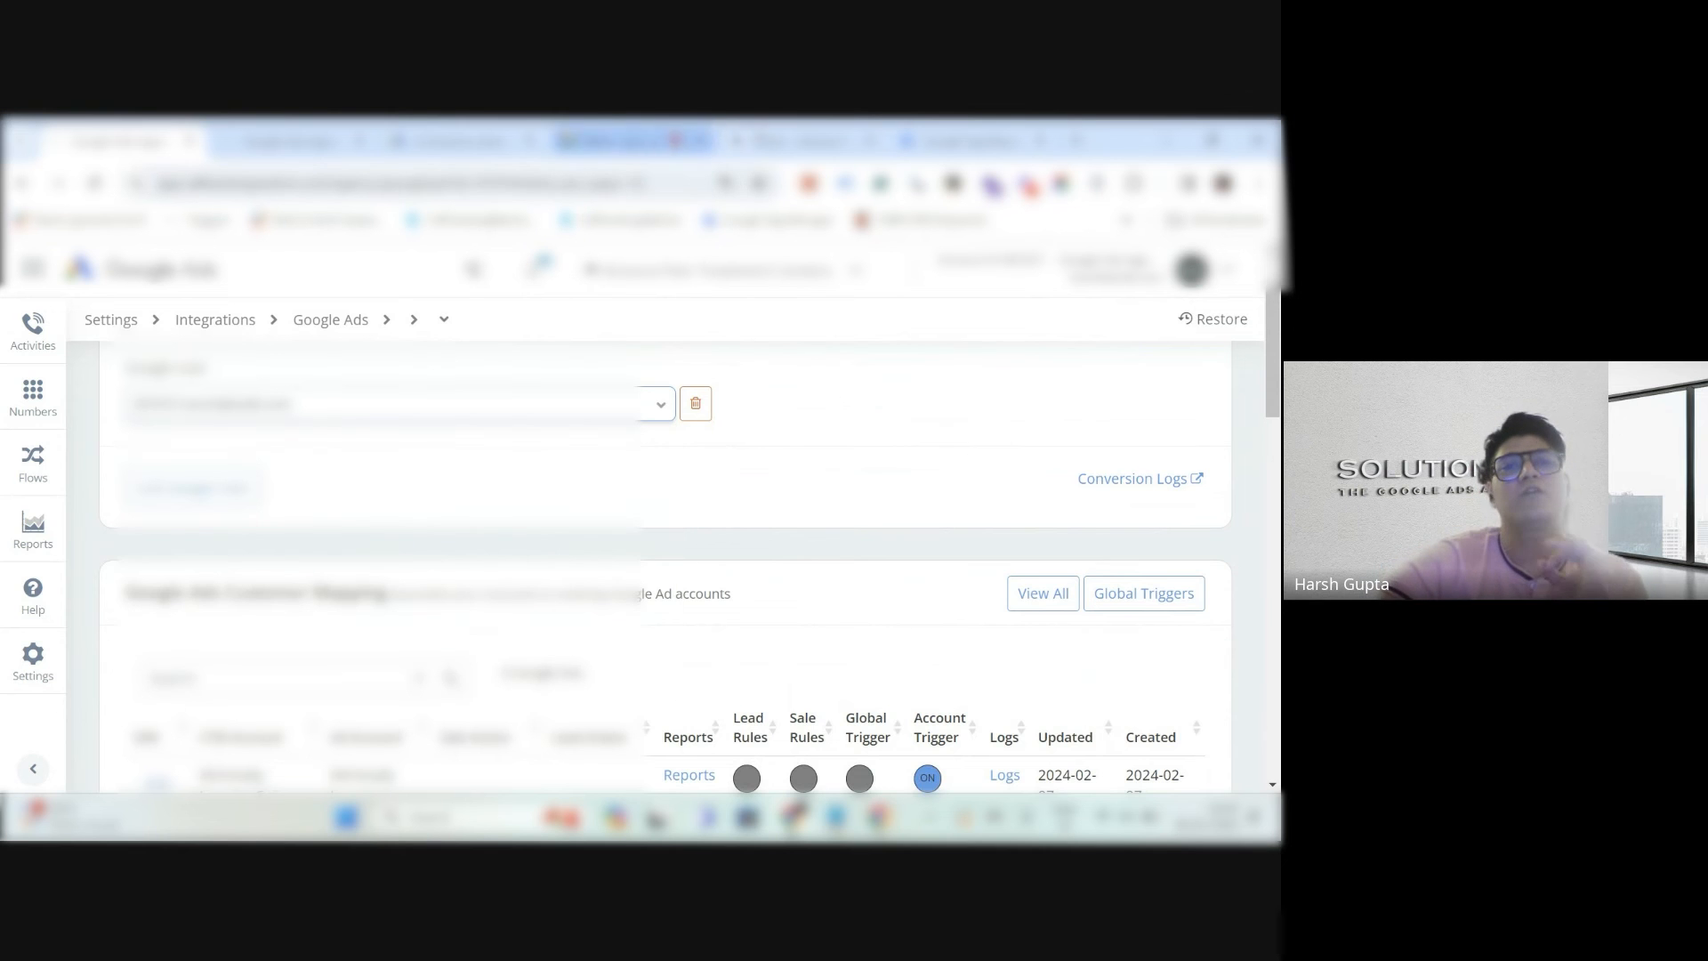
# Check the client's Google Ads conversions page and switch the manager account link to a different Google login.
pyautogui.click(491, 138)
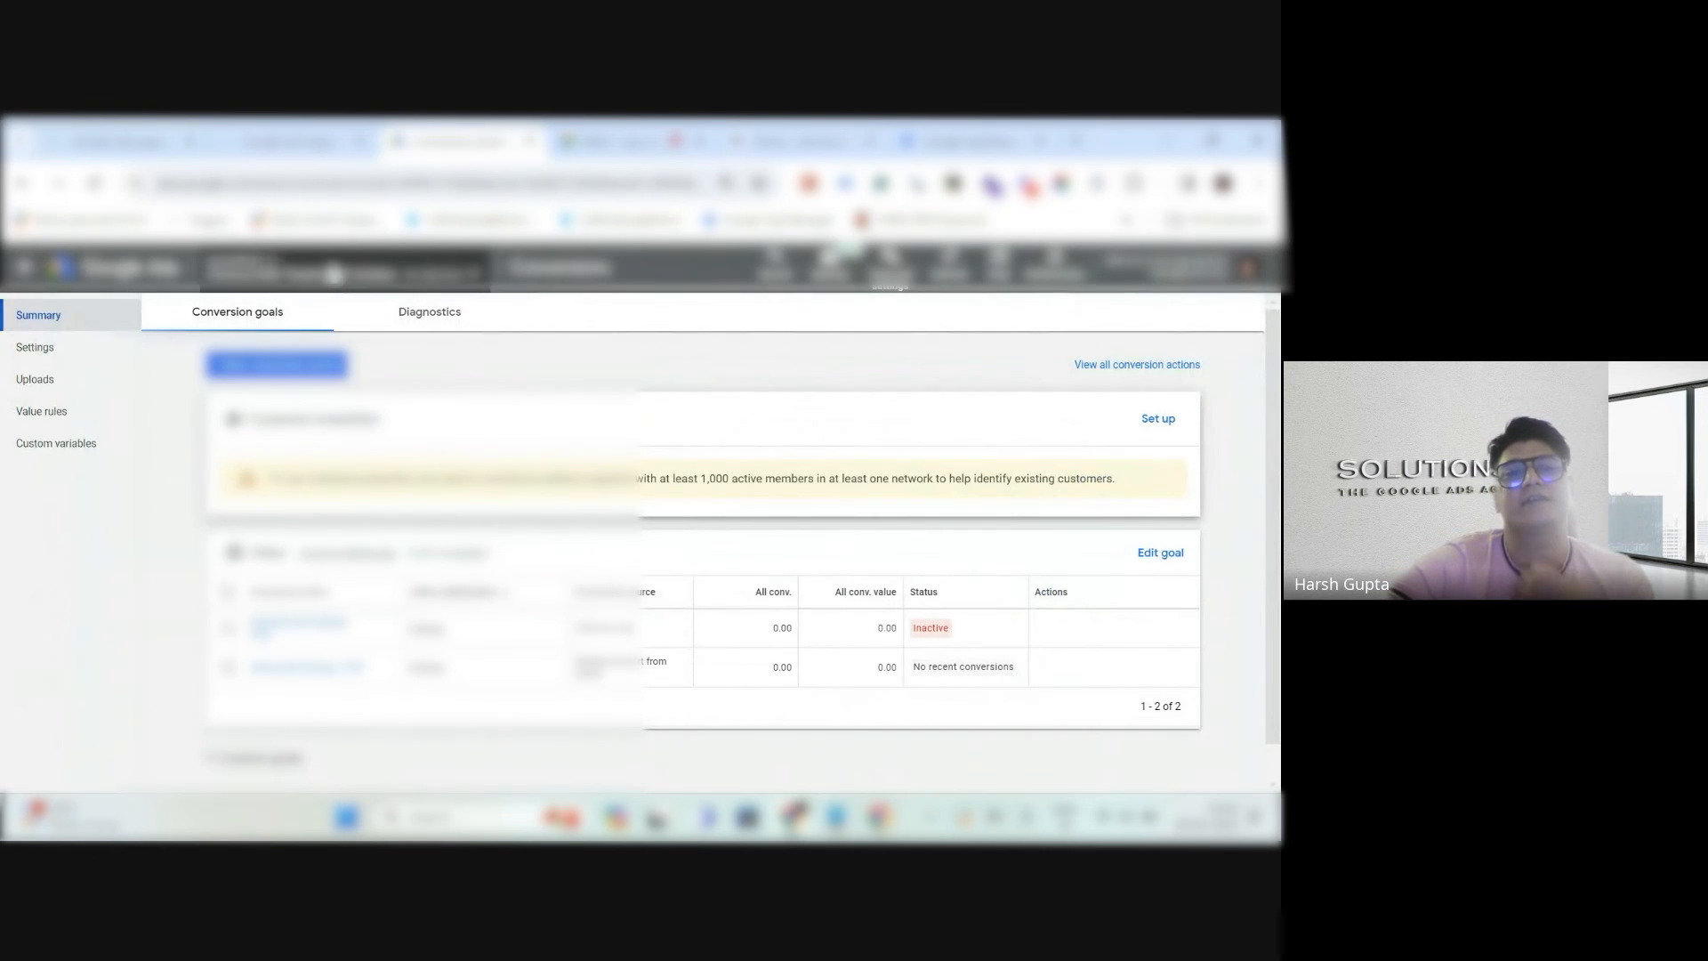
pyautogui.click(162, 135)
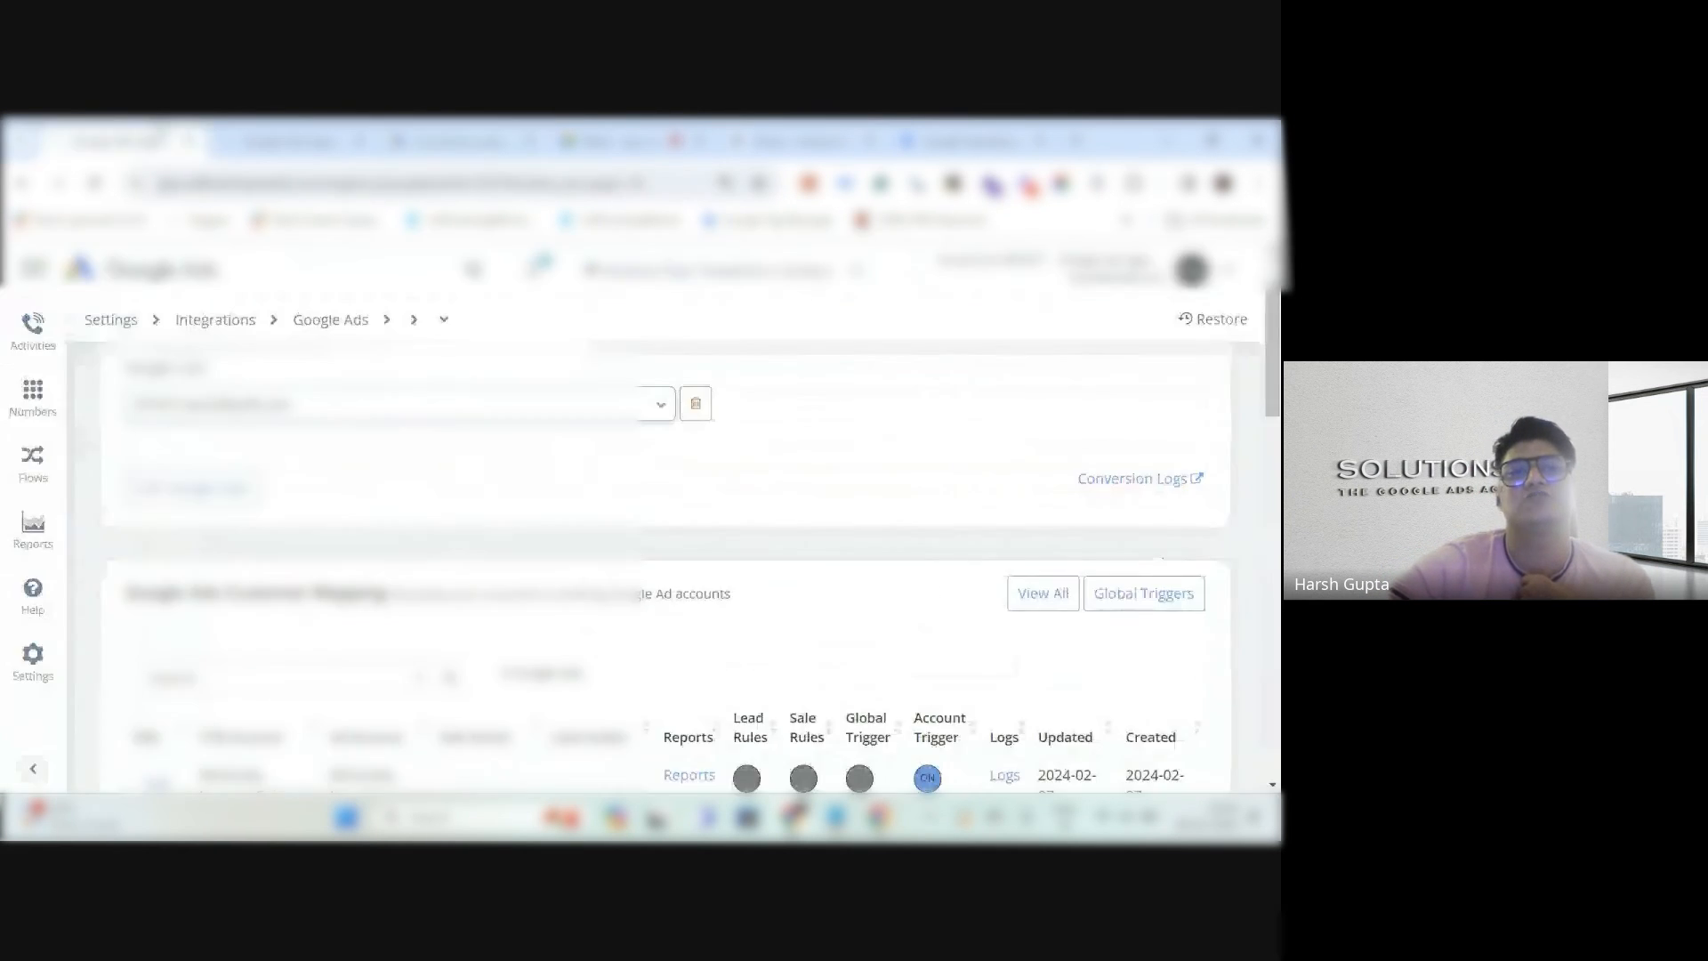
pyautogui.click(434, 411)
pyautogui.scroll(-2, 323, 525)
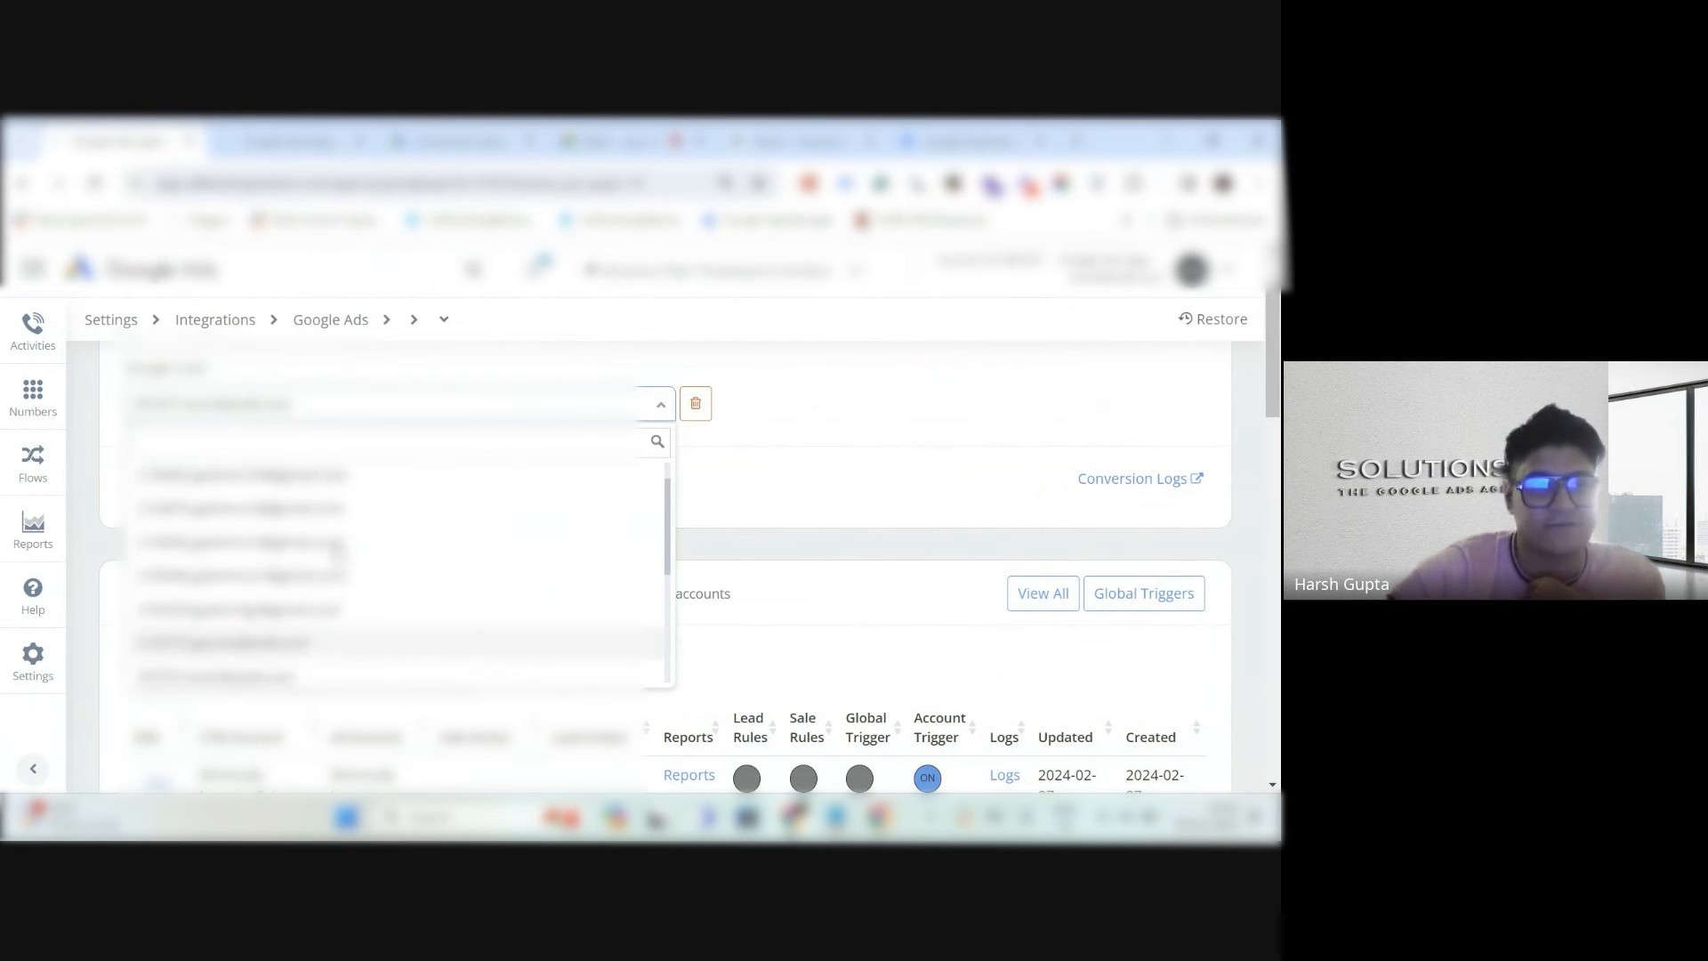
pyautogui.click(184, 552)
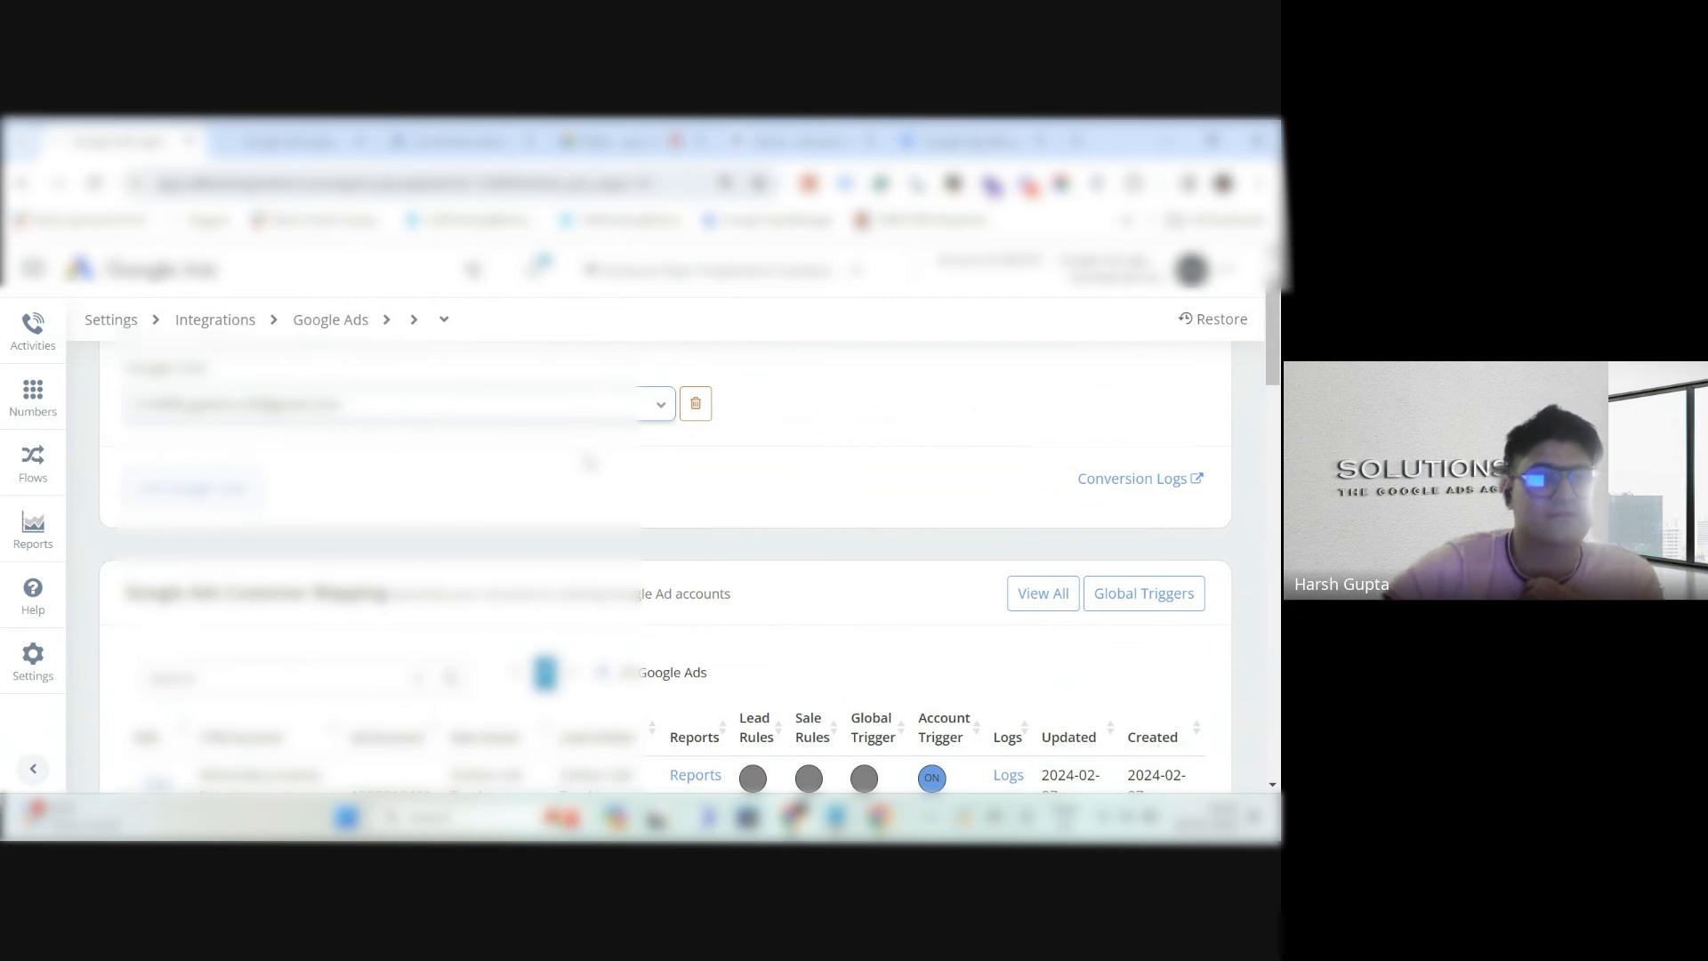
pyautogui.click(363, 411)
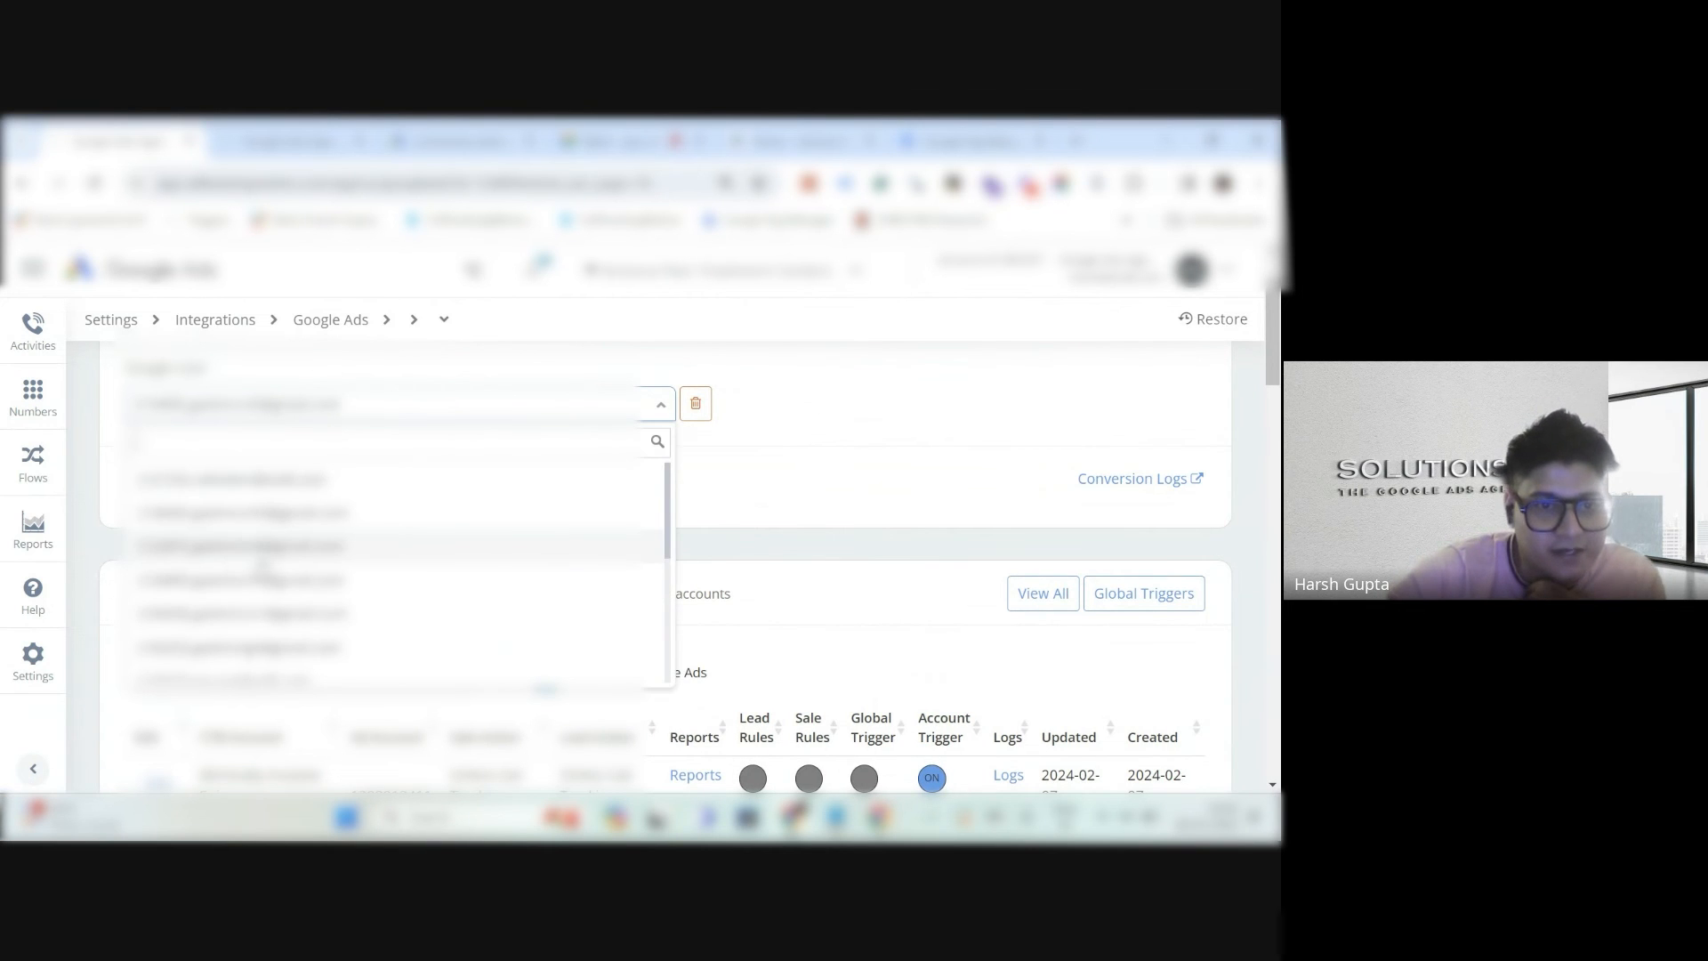
pyautogui.click(267, 585)
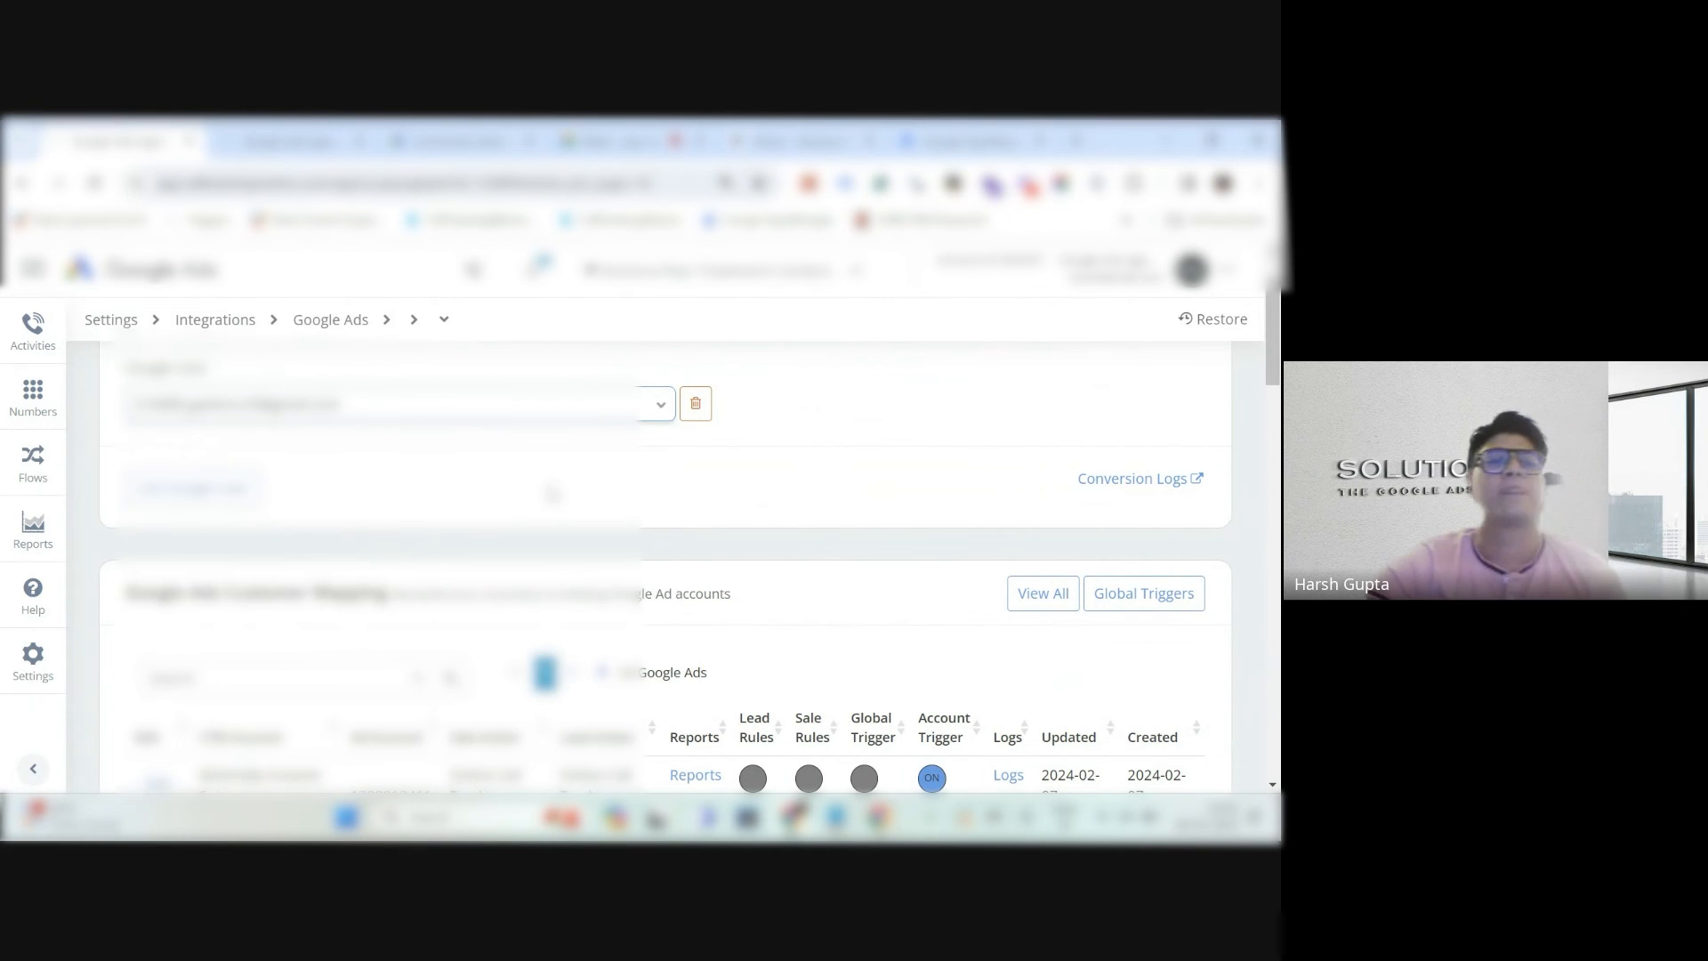
# Look through the selected login's customer mappings and start linking one Google Ads account.
pyautogui.scroll(-1, 553, 494)
pyautogui.scroll(-2, 524, 503)
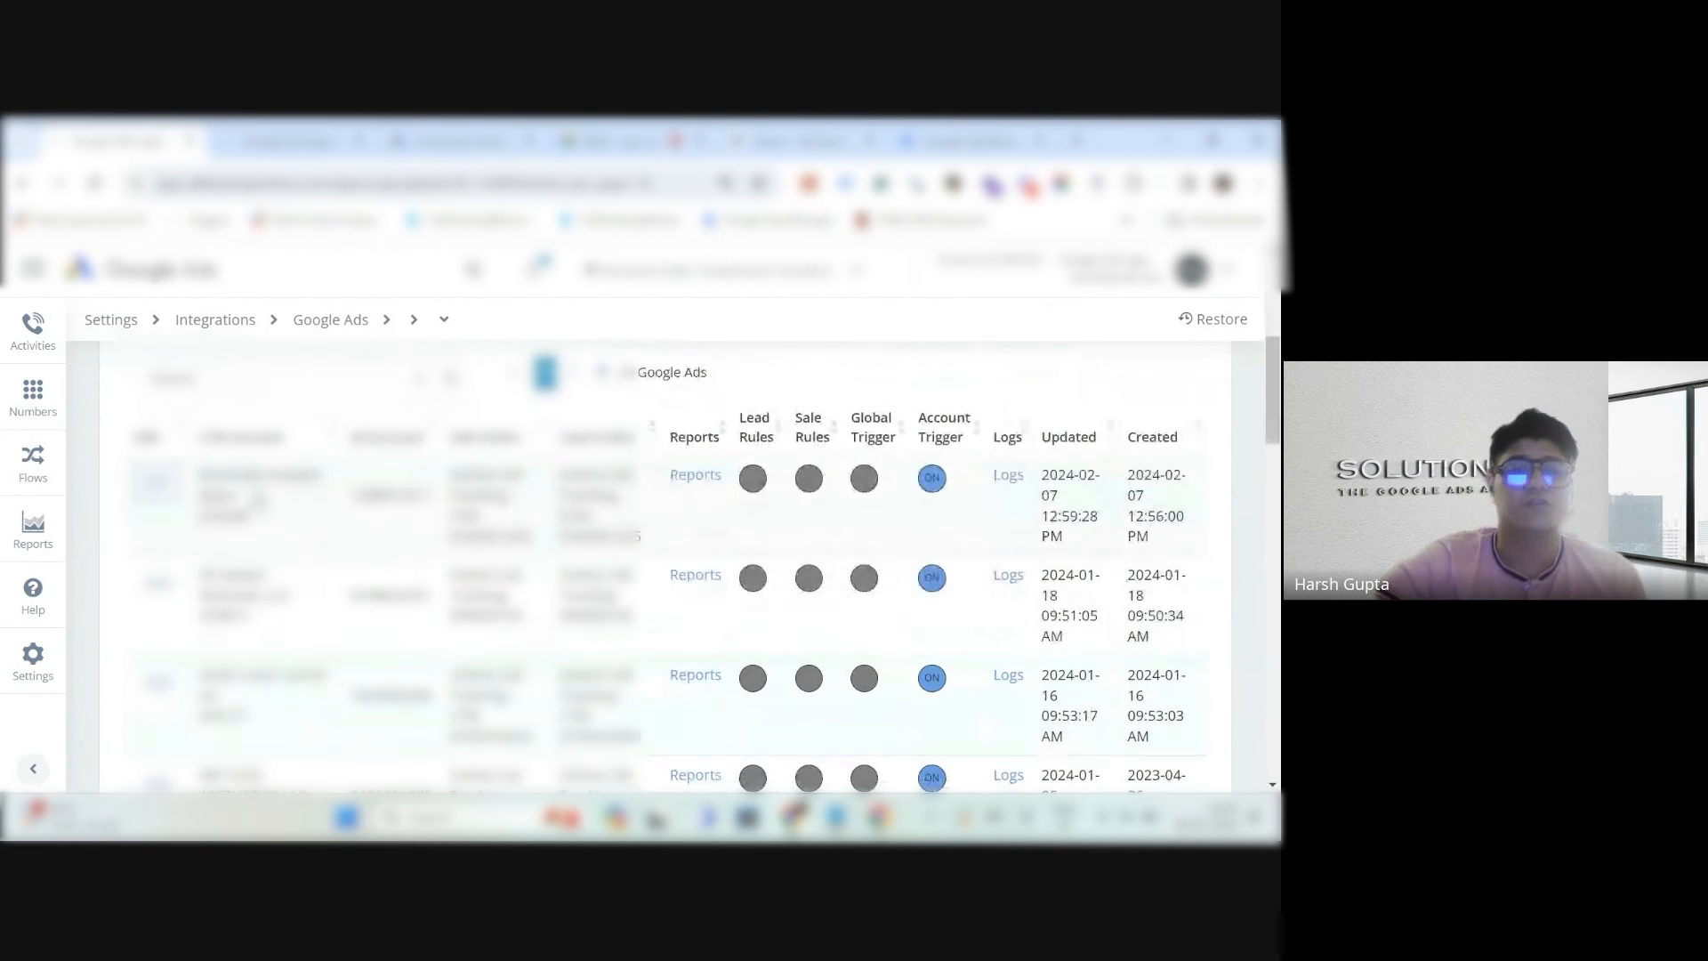
pyautogui.scroll(-1, 353, 563)
pyautogui.scroll(4, 365, 563)
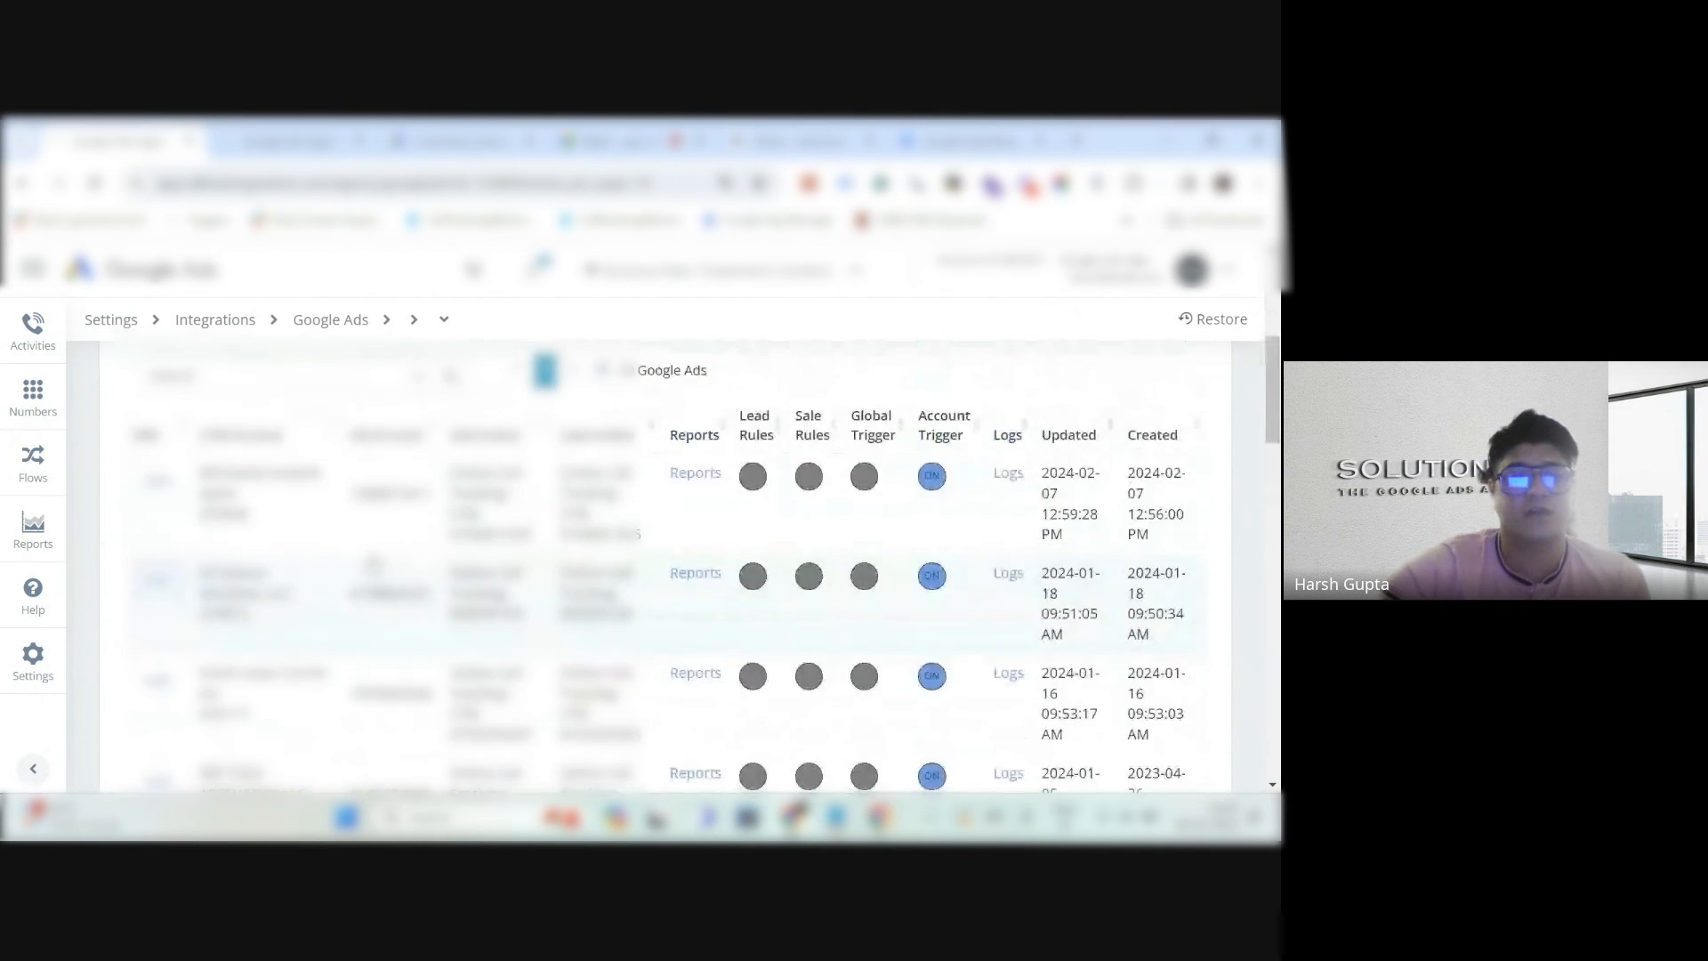
pyautogui.scroll(1, 373, 562)
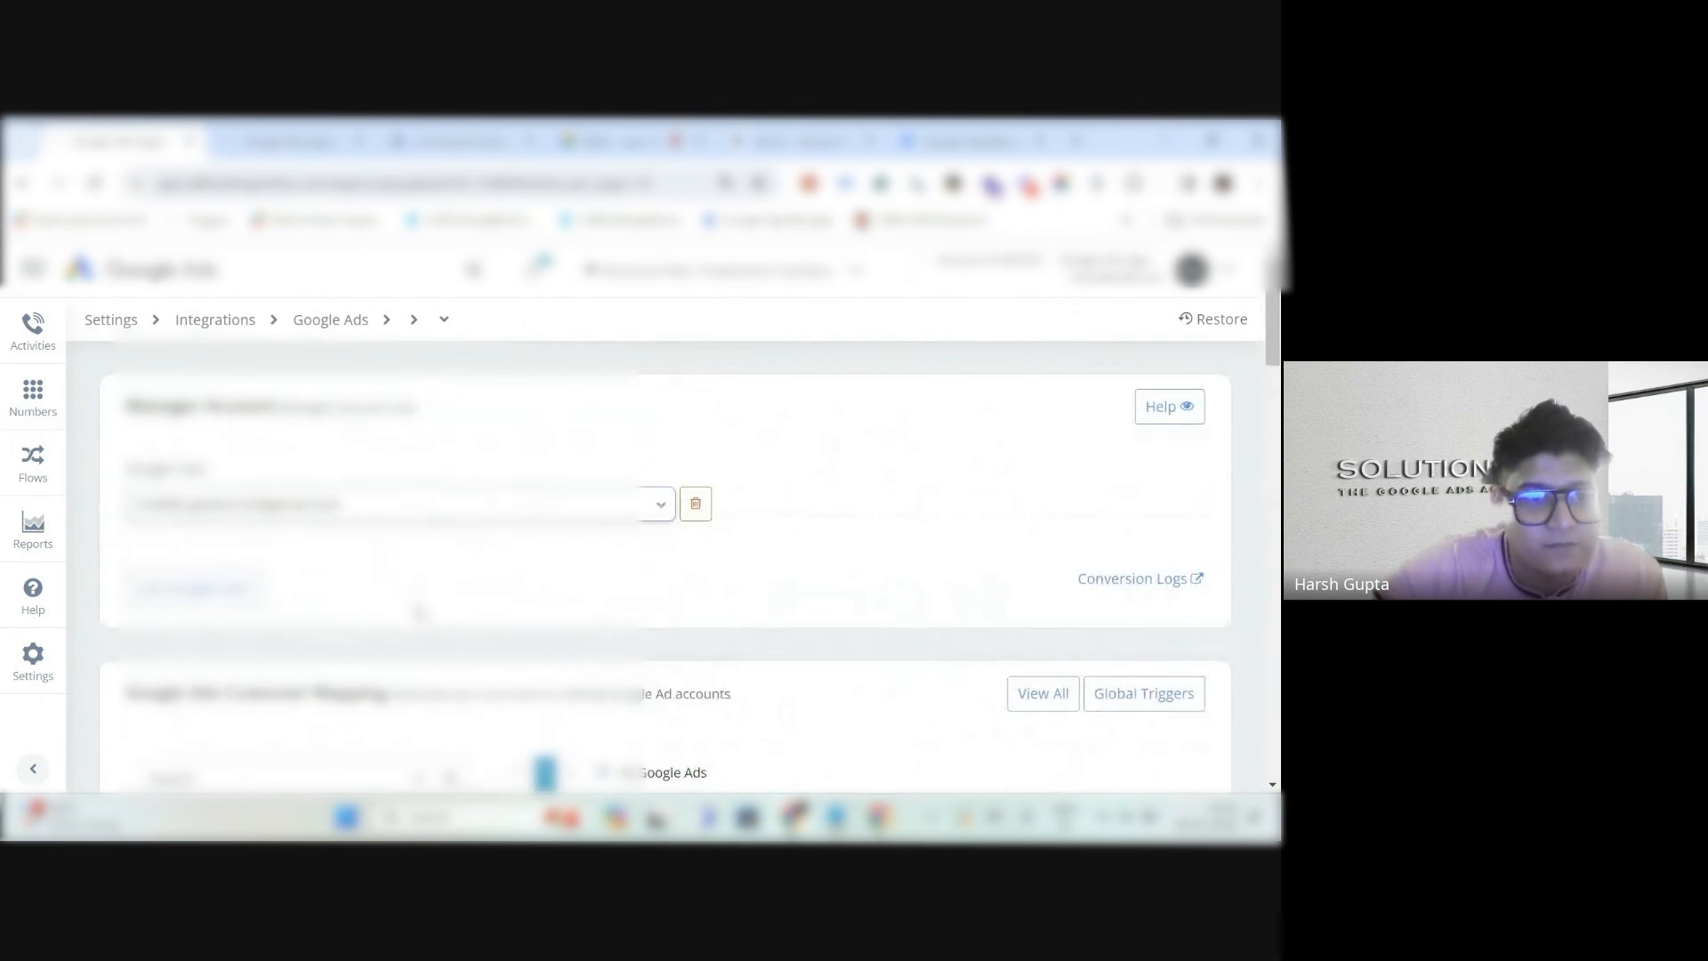
pyautogui.scroll(-7, 391, 579)
pyautogui.scroll(-5, 420, 601)
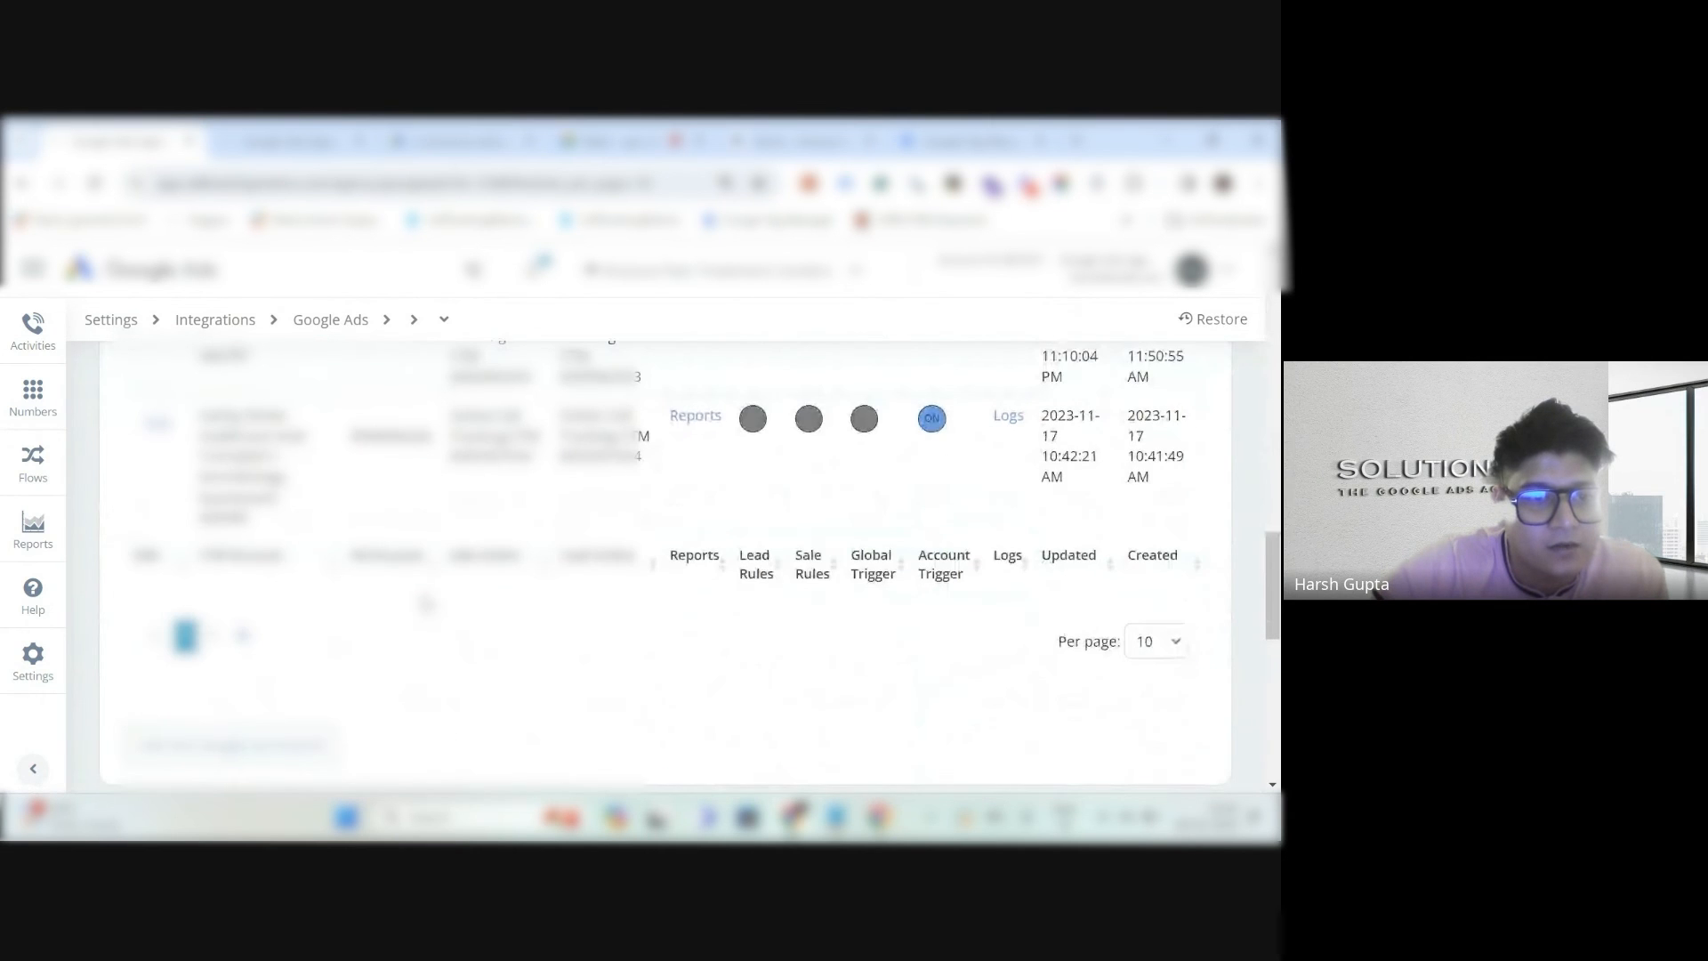
pyautogui.scroll(-2, 427, 614)
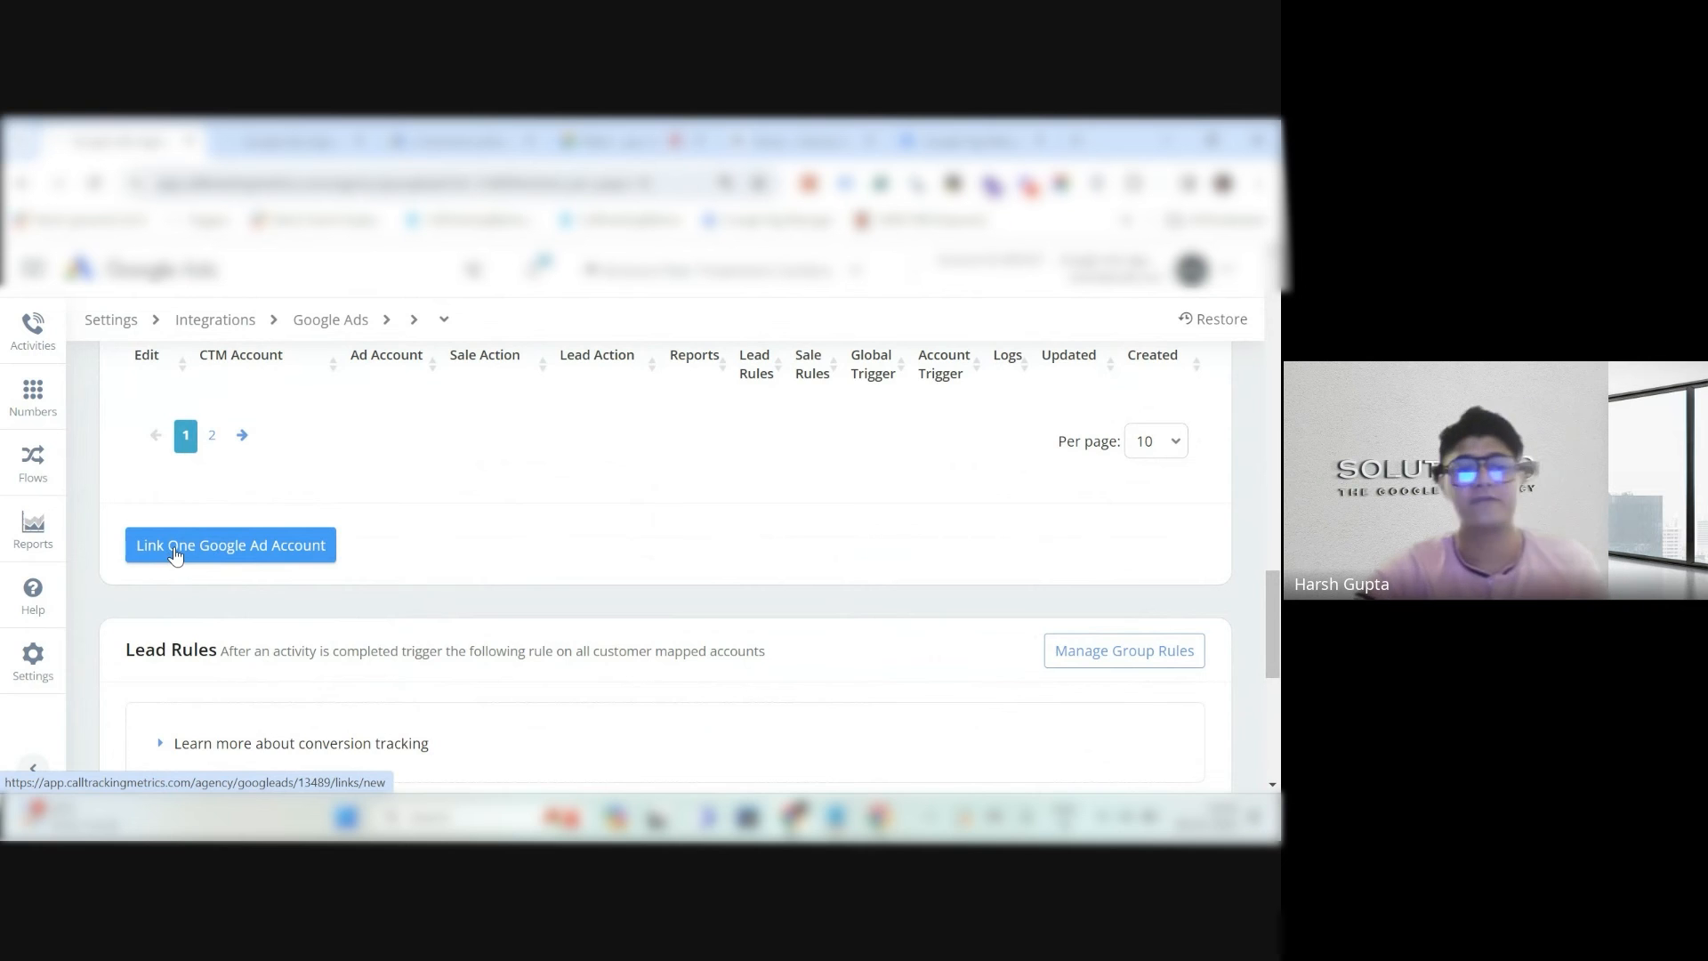
pyautogui.click(171, 551)
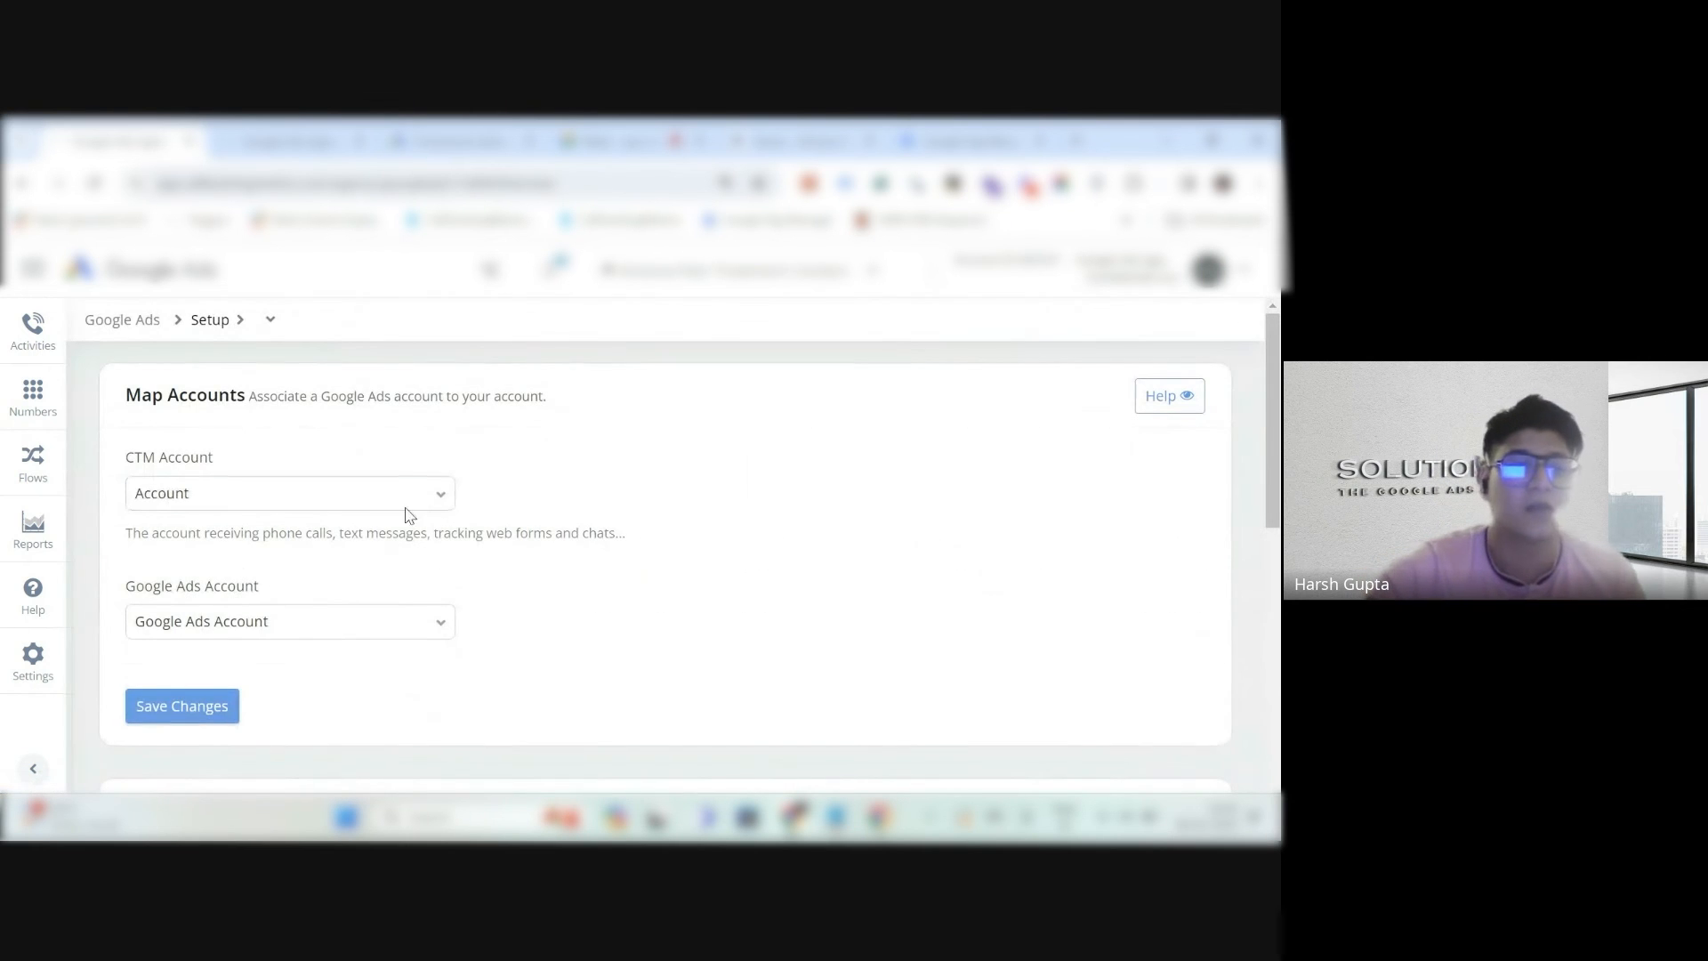
# Choose the client's account as the CTM Account for the new mapping.
pyautogui.click(334, 496)
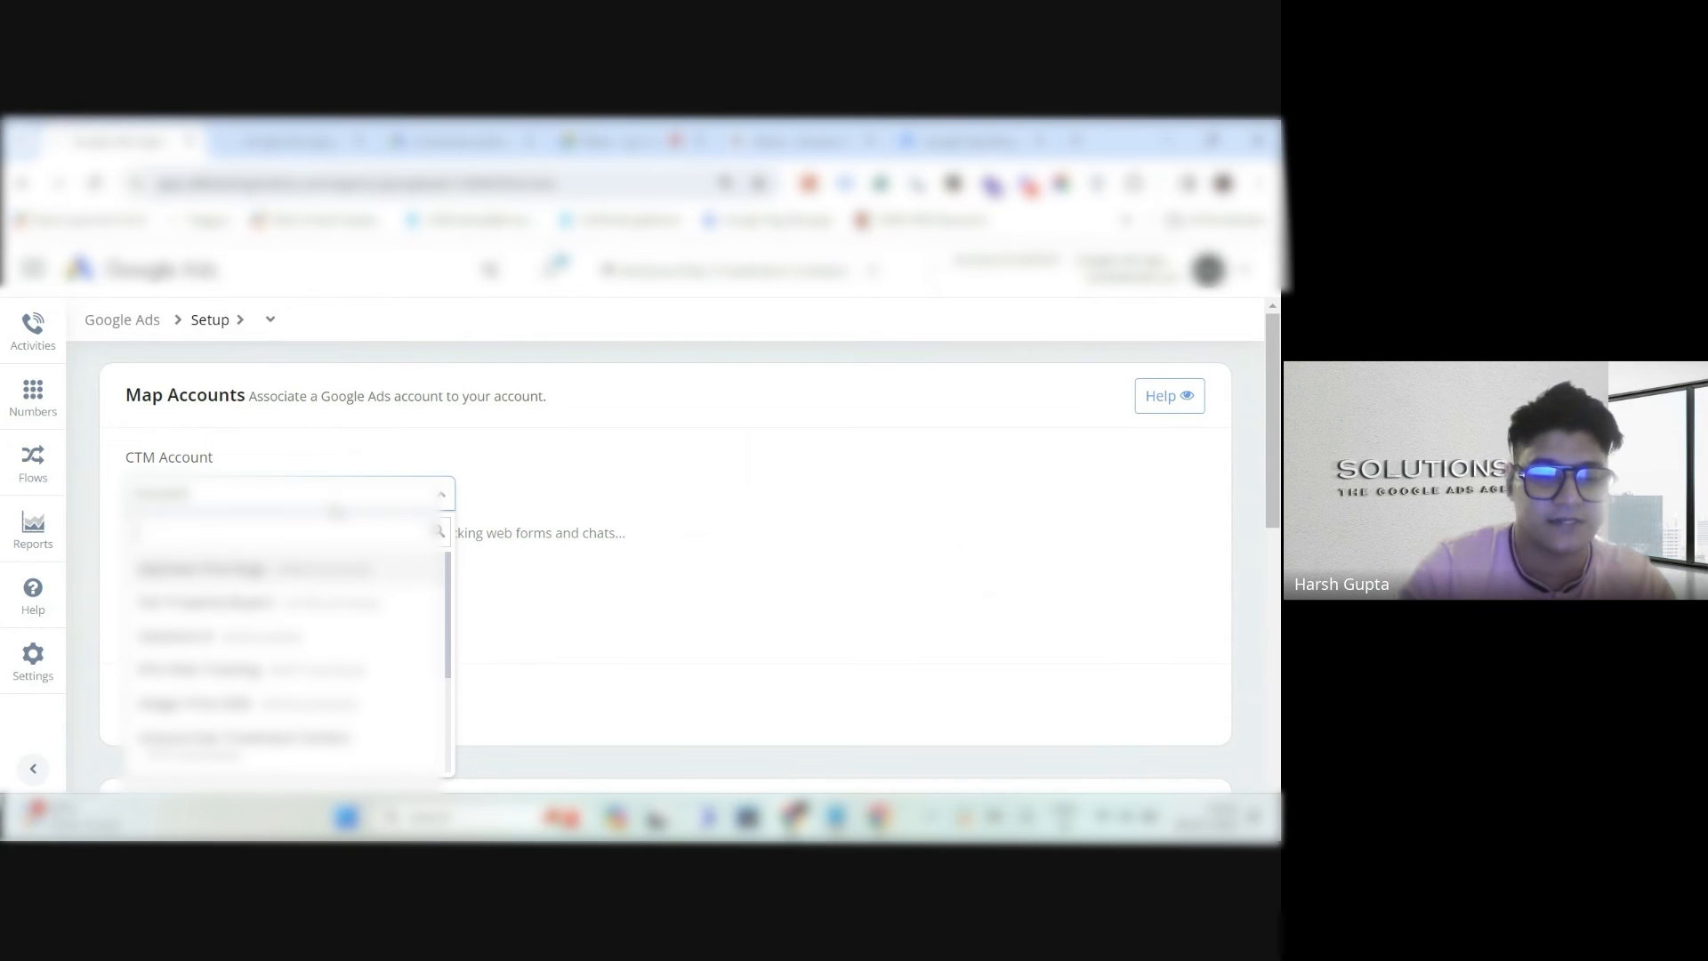
pyautogui.press('capslock')
pyautogui.write('ADD')
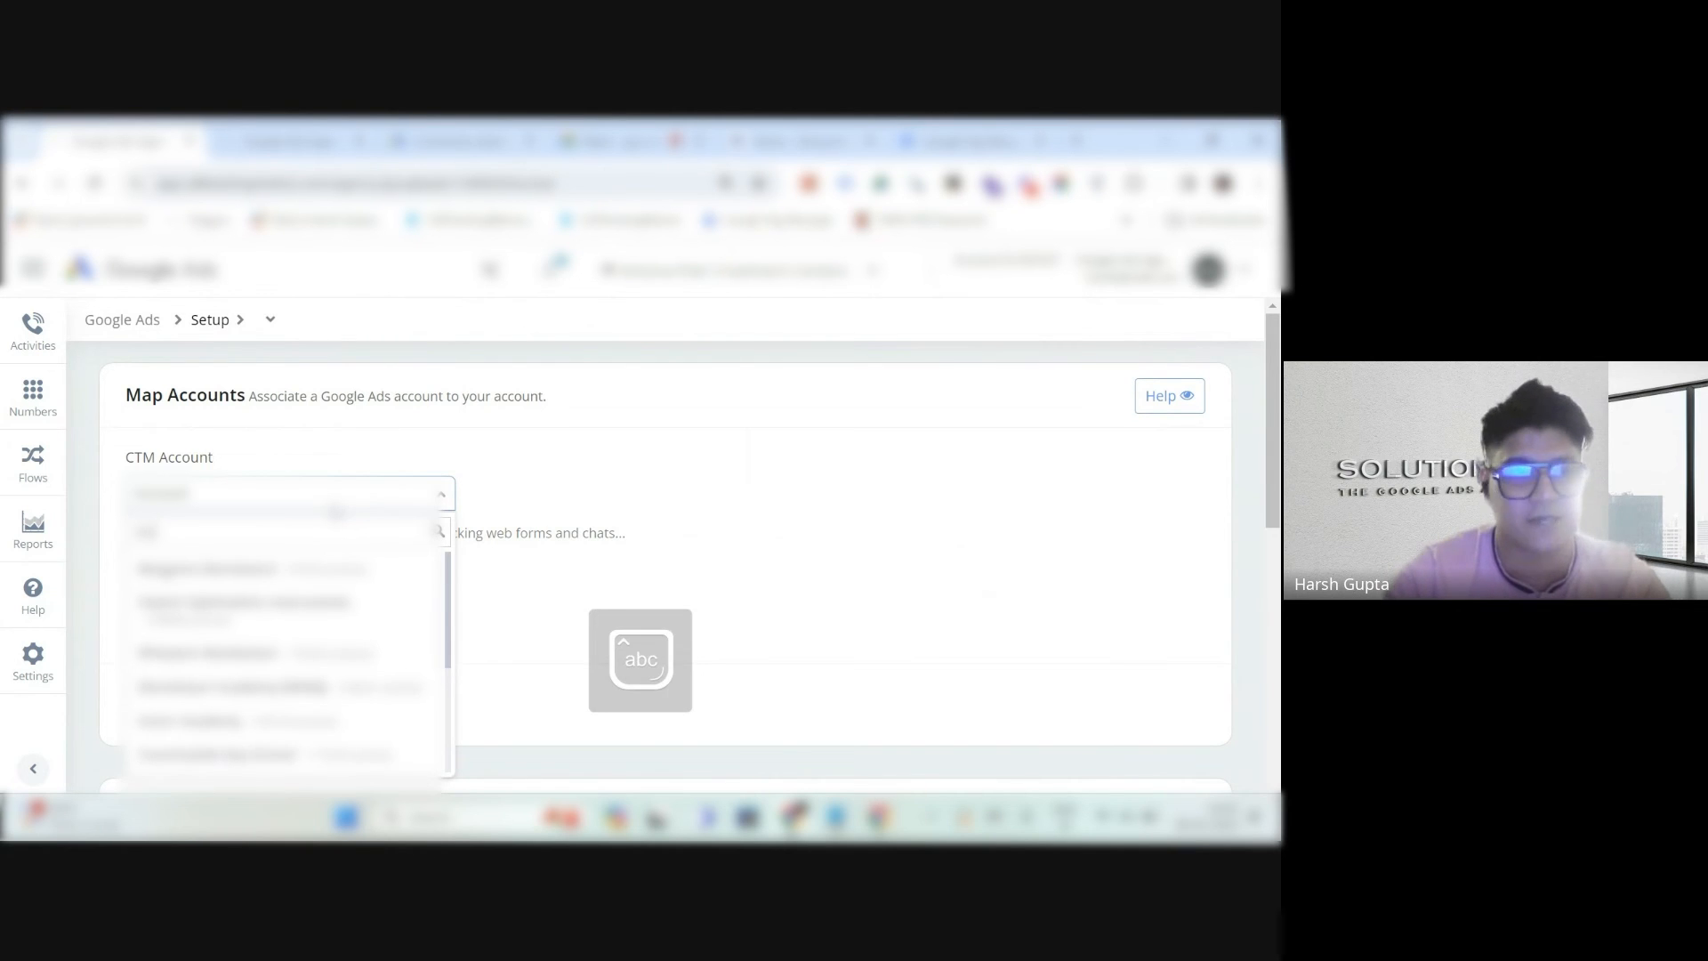
pyautogui.click(307, 579)
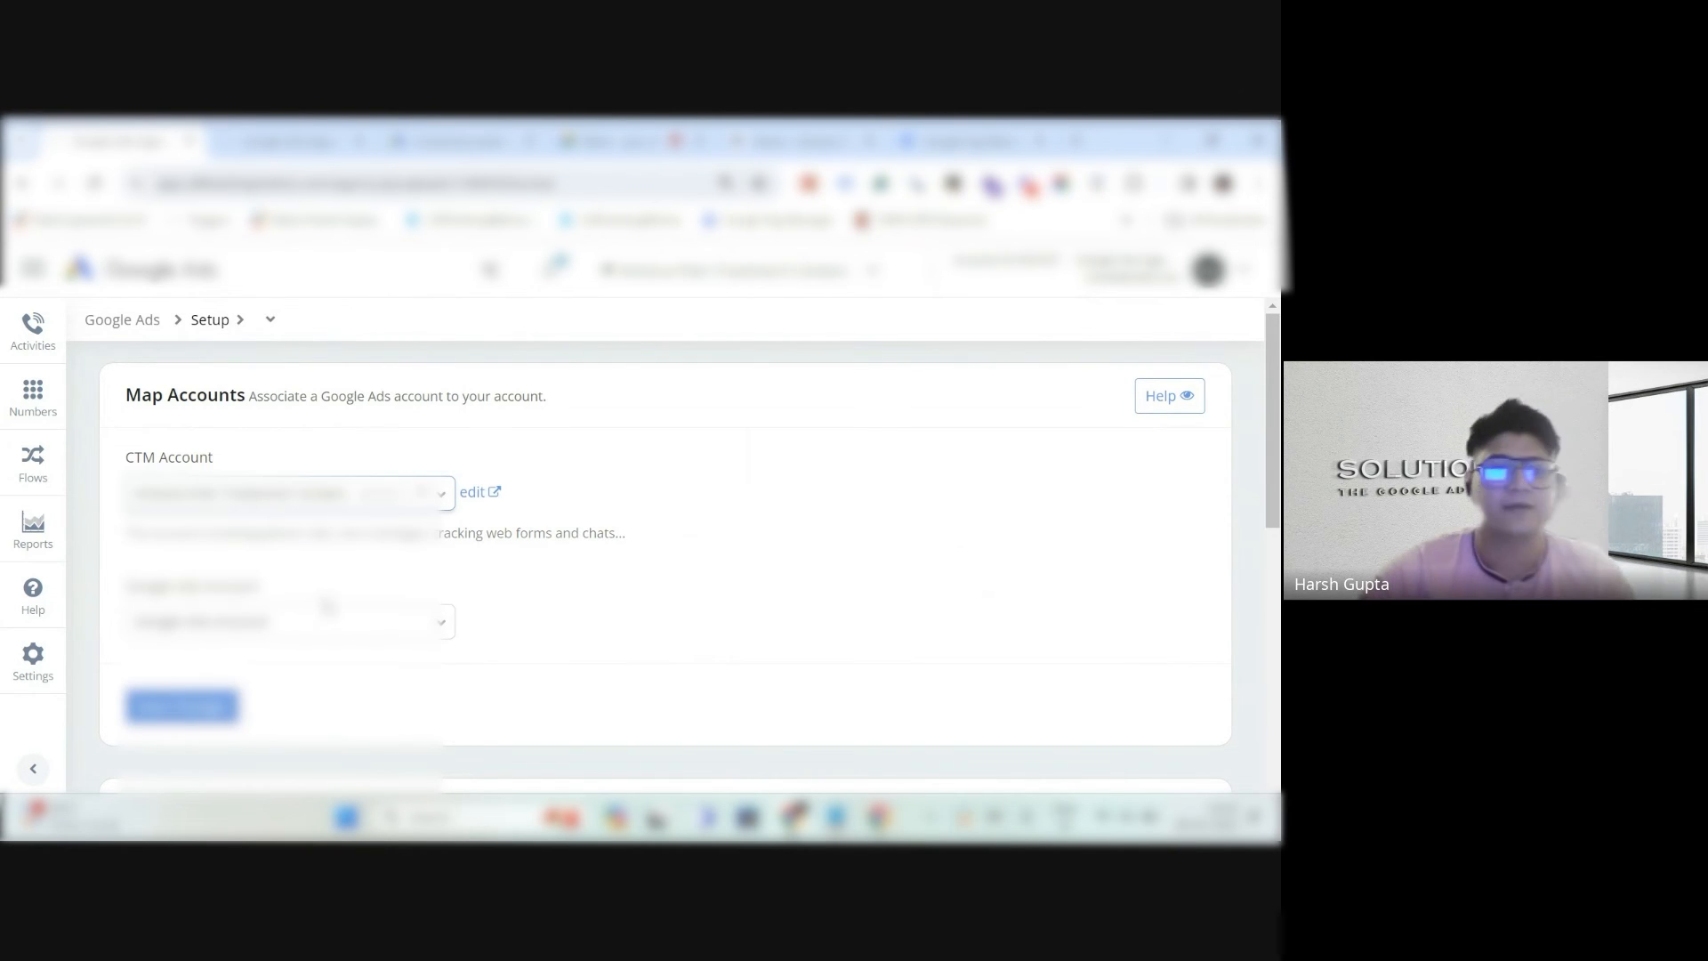
# Choose the client's matching Google Ads account for the mapping and save it.
pyautogui.click(327, 608)
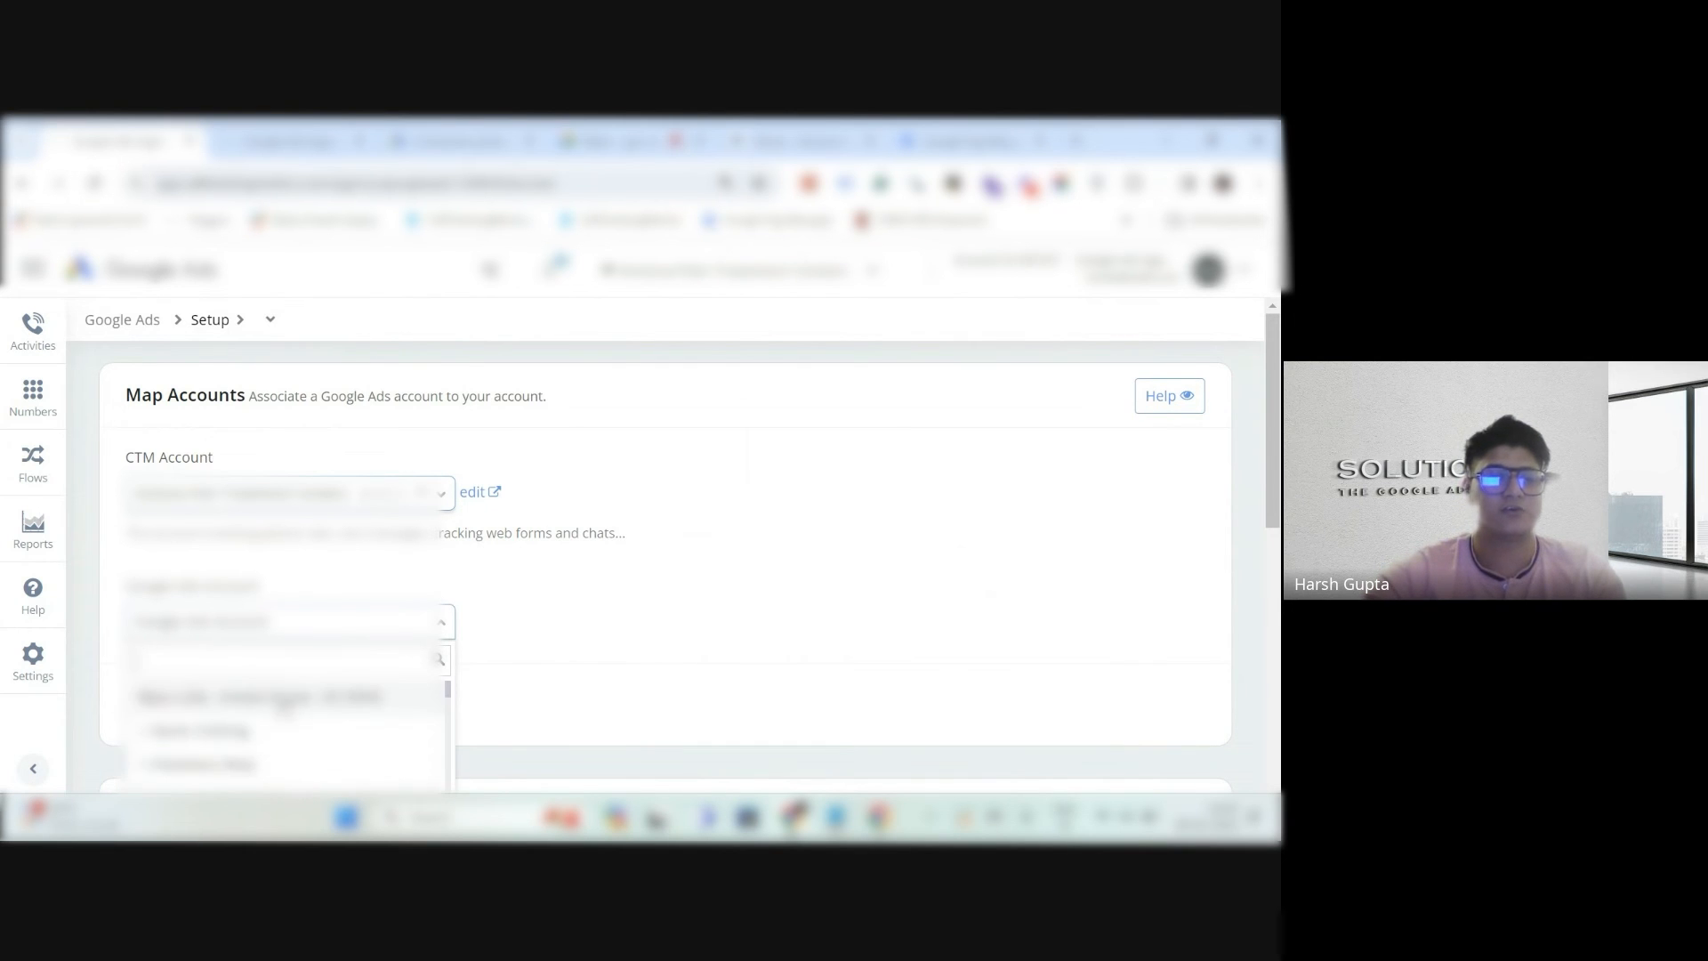
pyautogui.scroll(-1, 657, 529)
pyautogui.write('a')
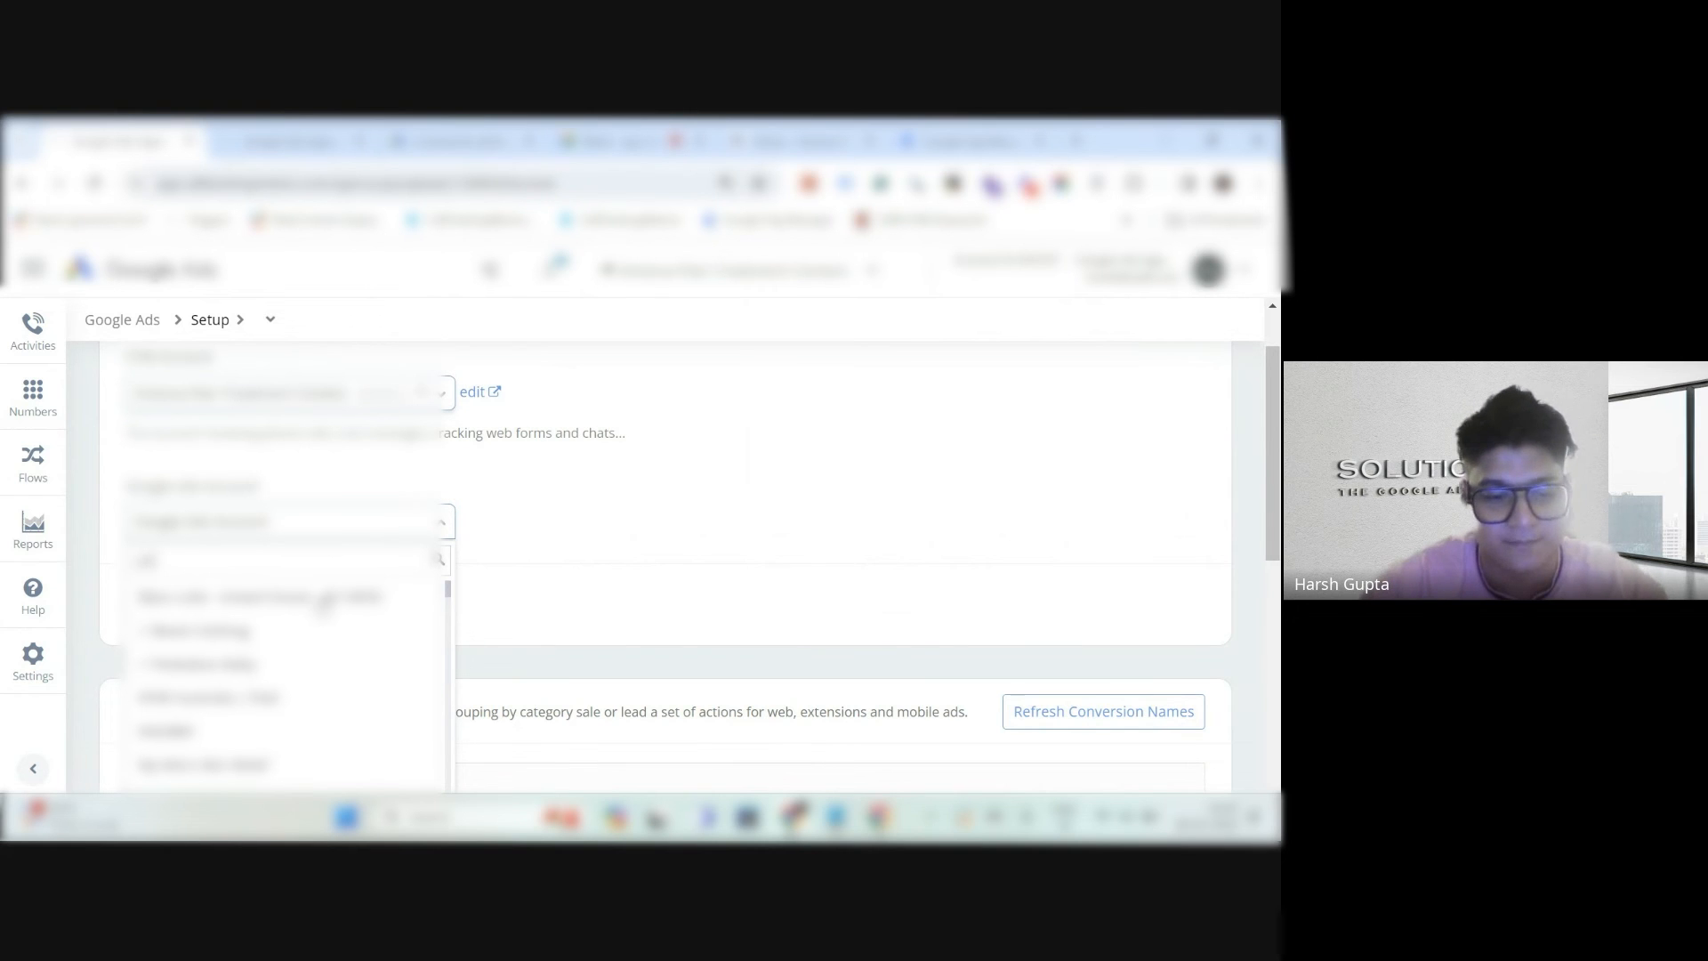
pyautogui.press('BackSpace')
pyautogui.press('BackSpace')
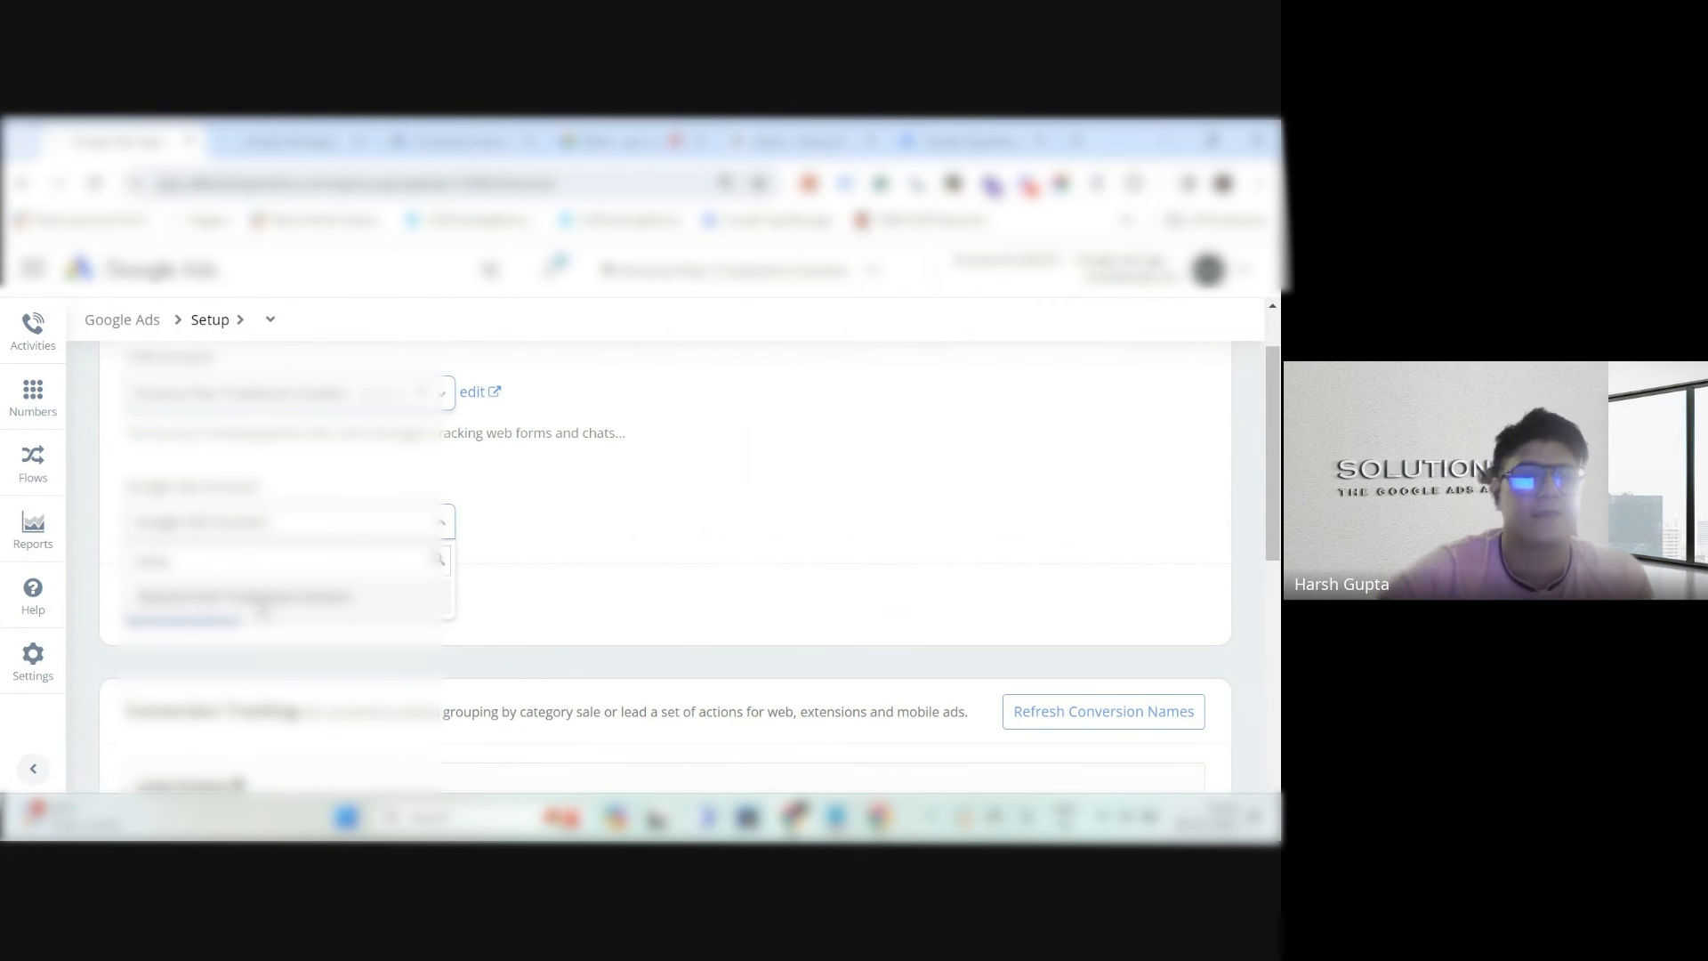
pyautogui.click(260, 598)
pyautogui.scroll(-3, 524, 509)
pyautogui.scroll(3, 523, 510)
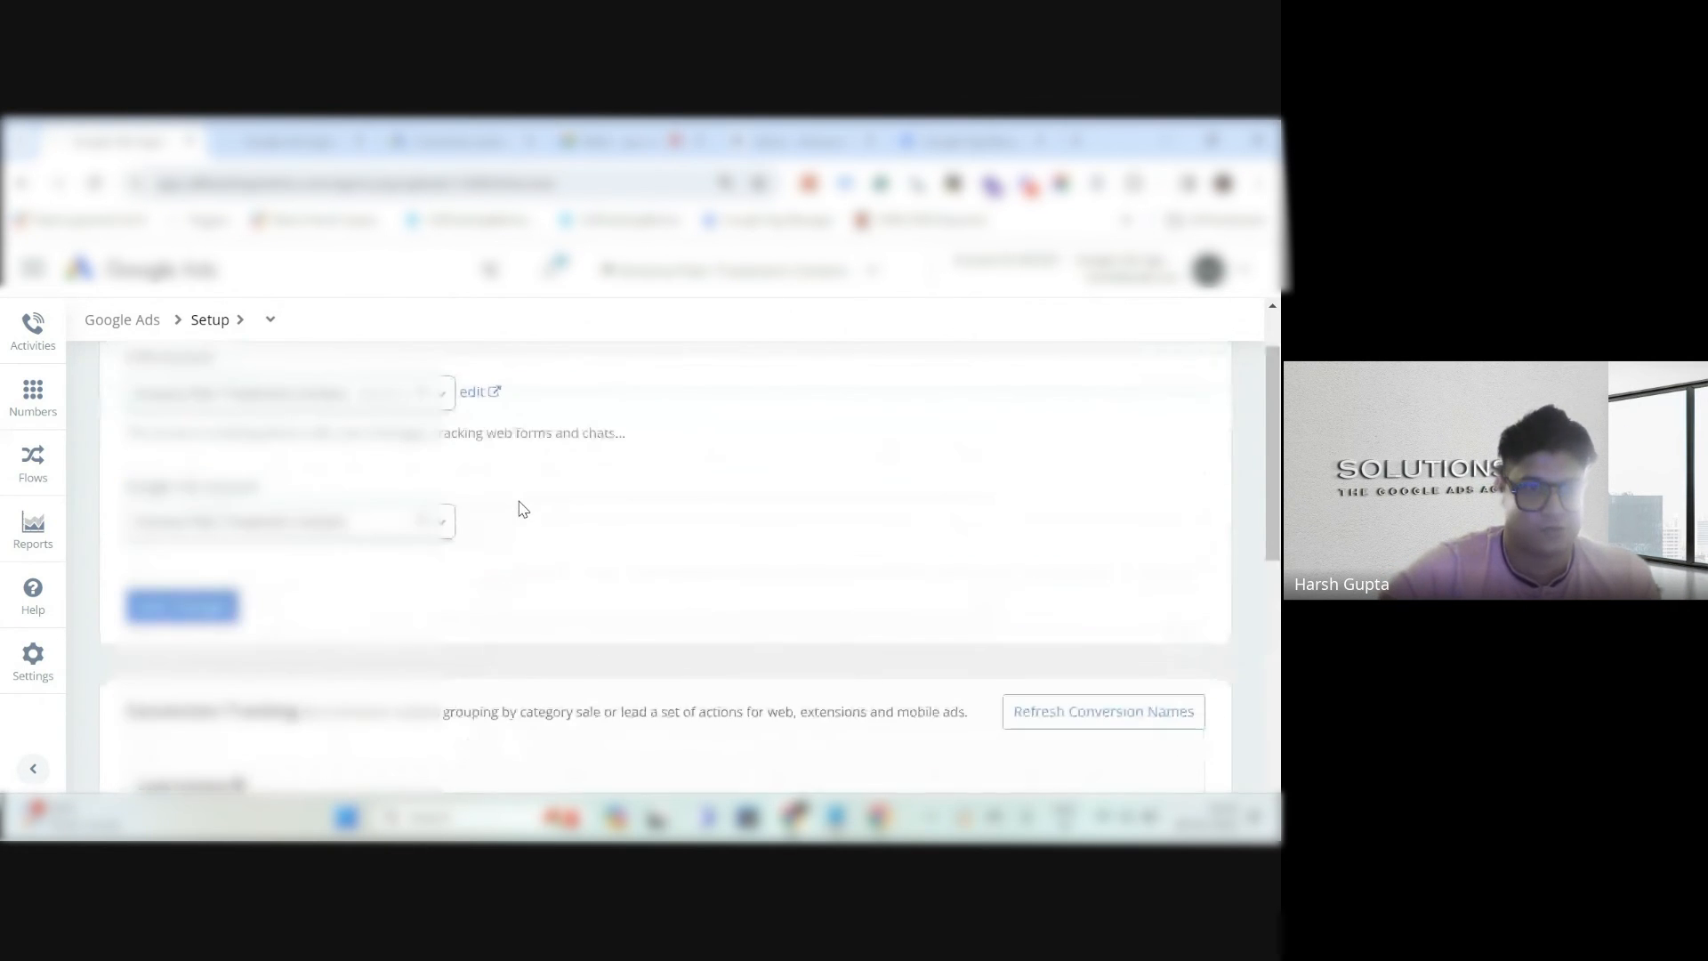
pyautogui.click(213, 612)
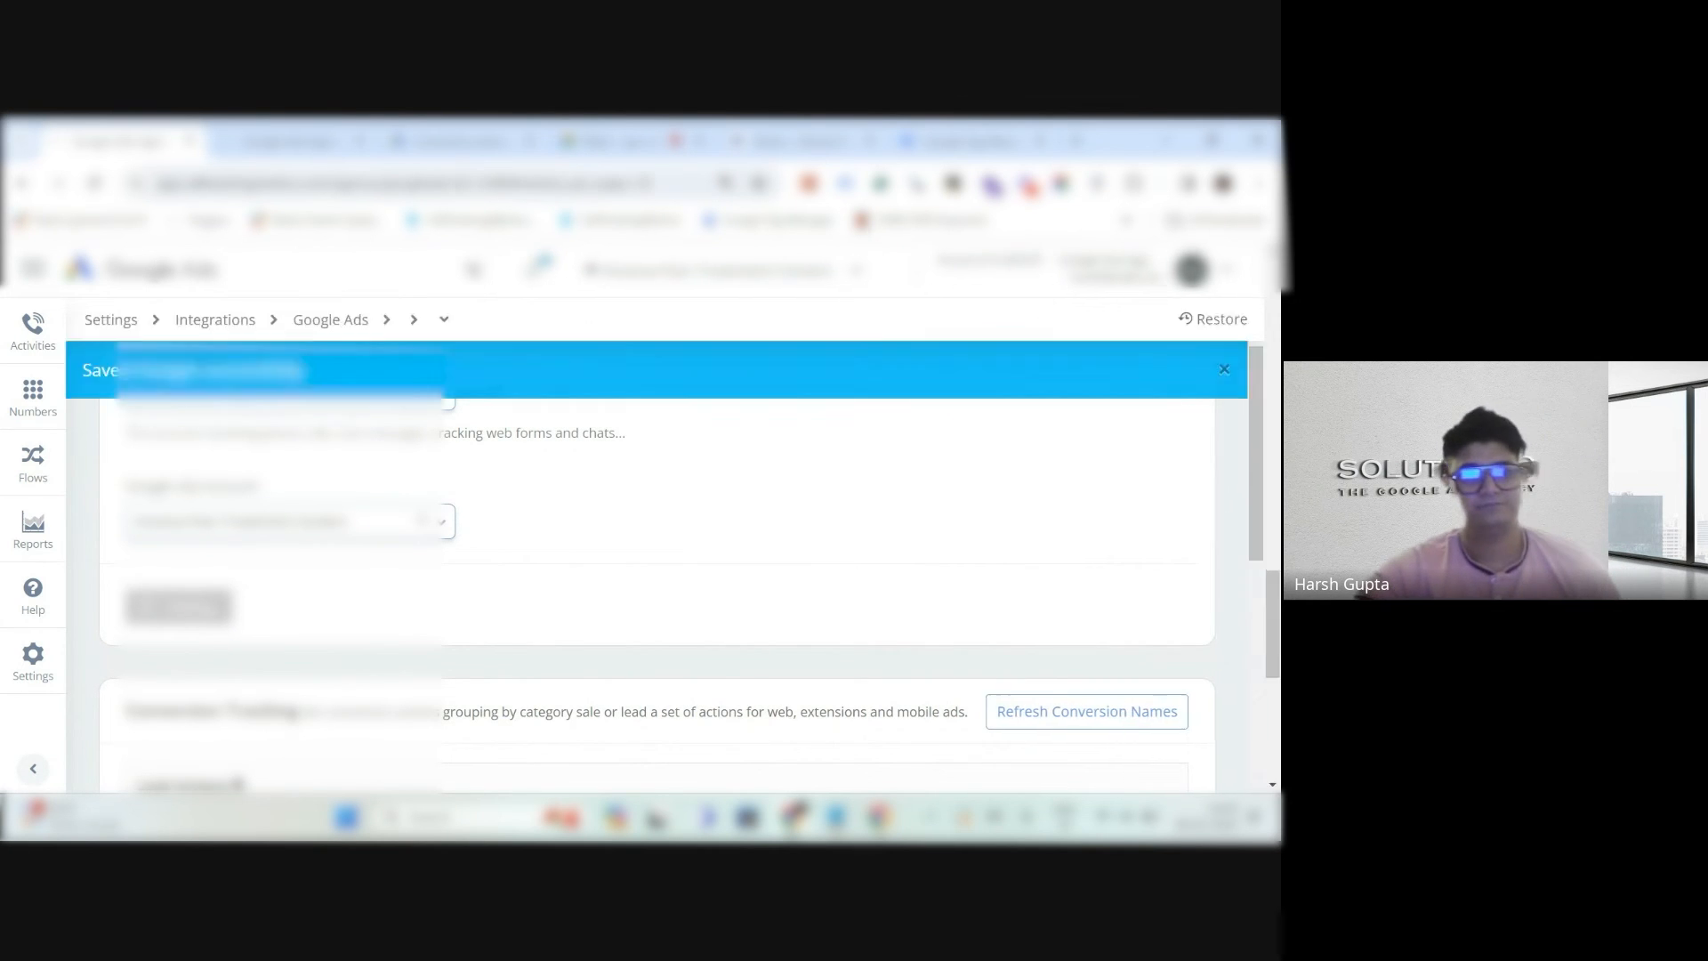
# Open the client's new mapping for editing and set its Lead Conversion Action to Online Call Tracking - CTM - ENABLED.
pyautogui.scroll(10, 514, 523)
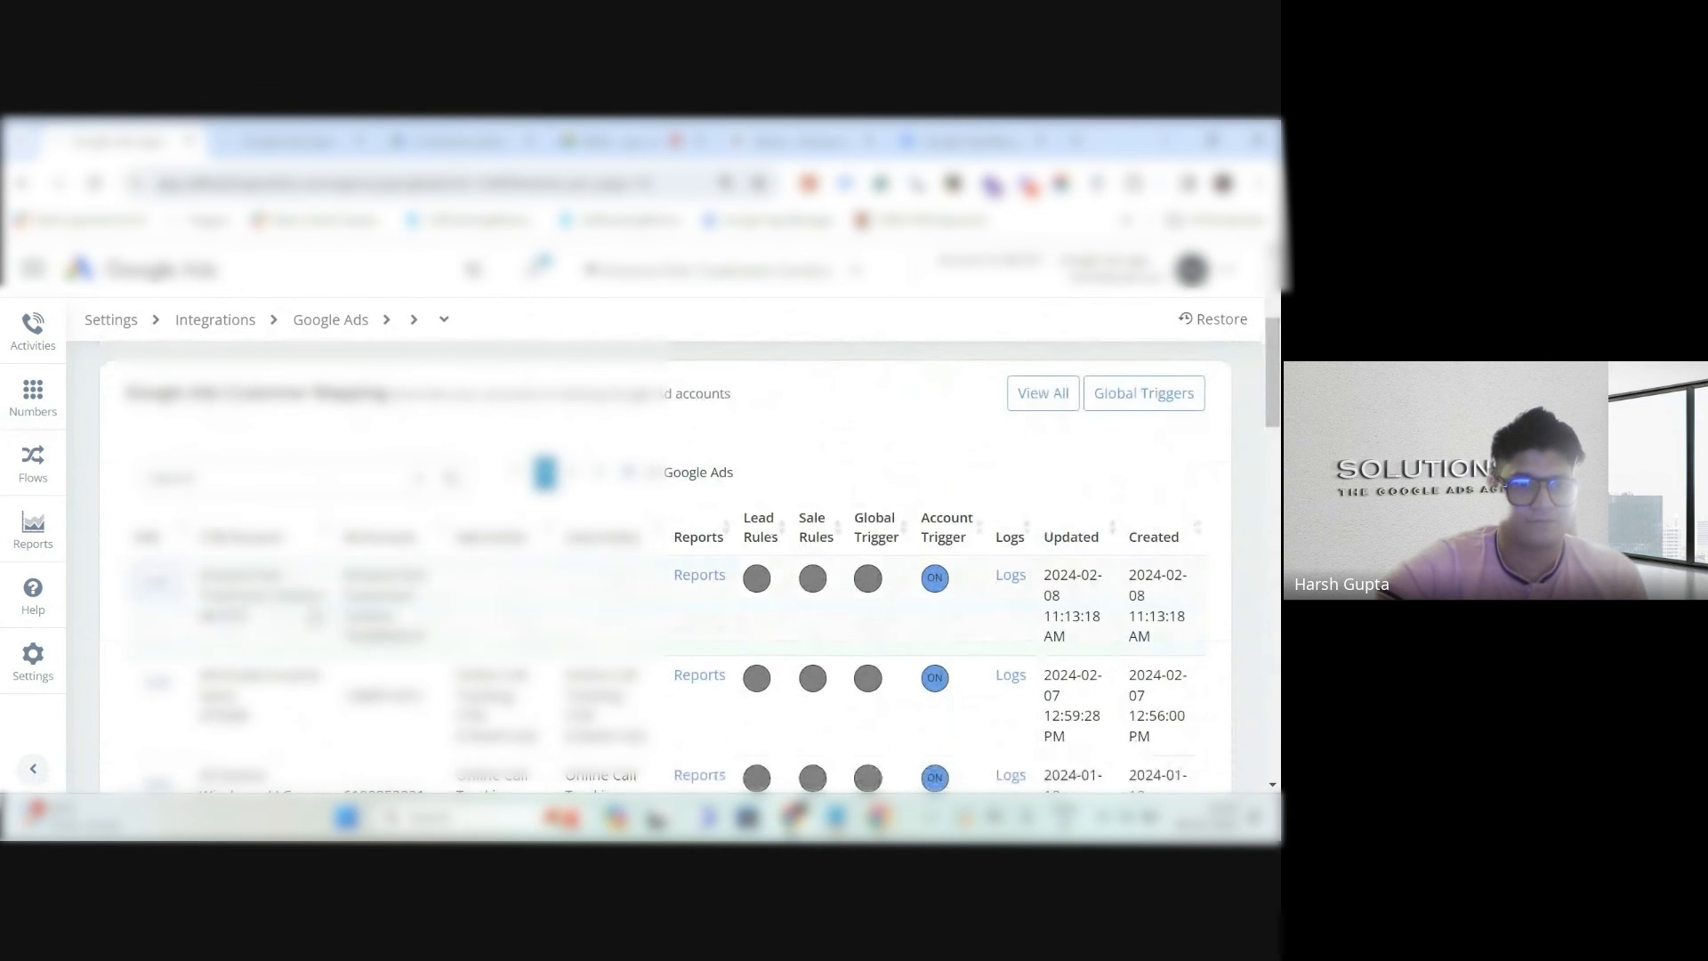
pyautogui.click(157, 583)
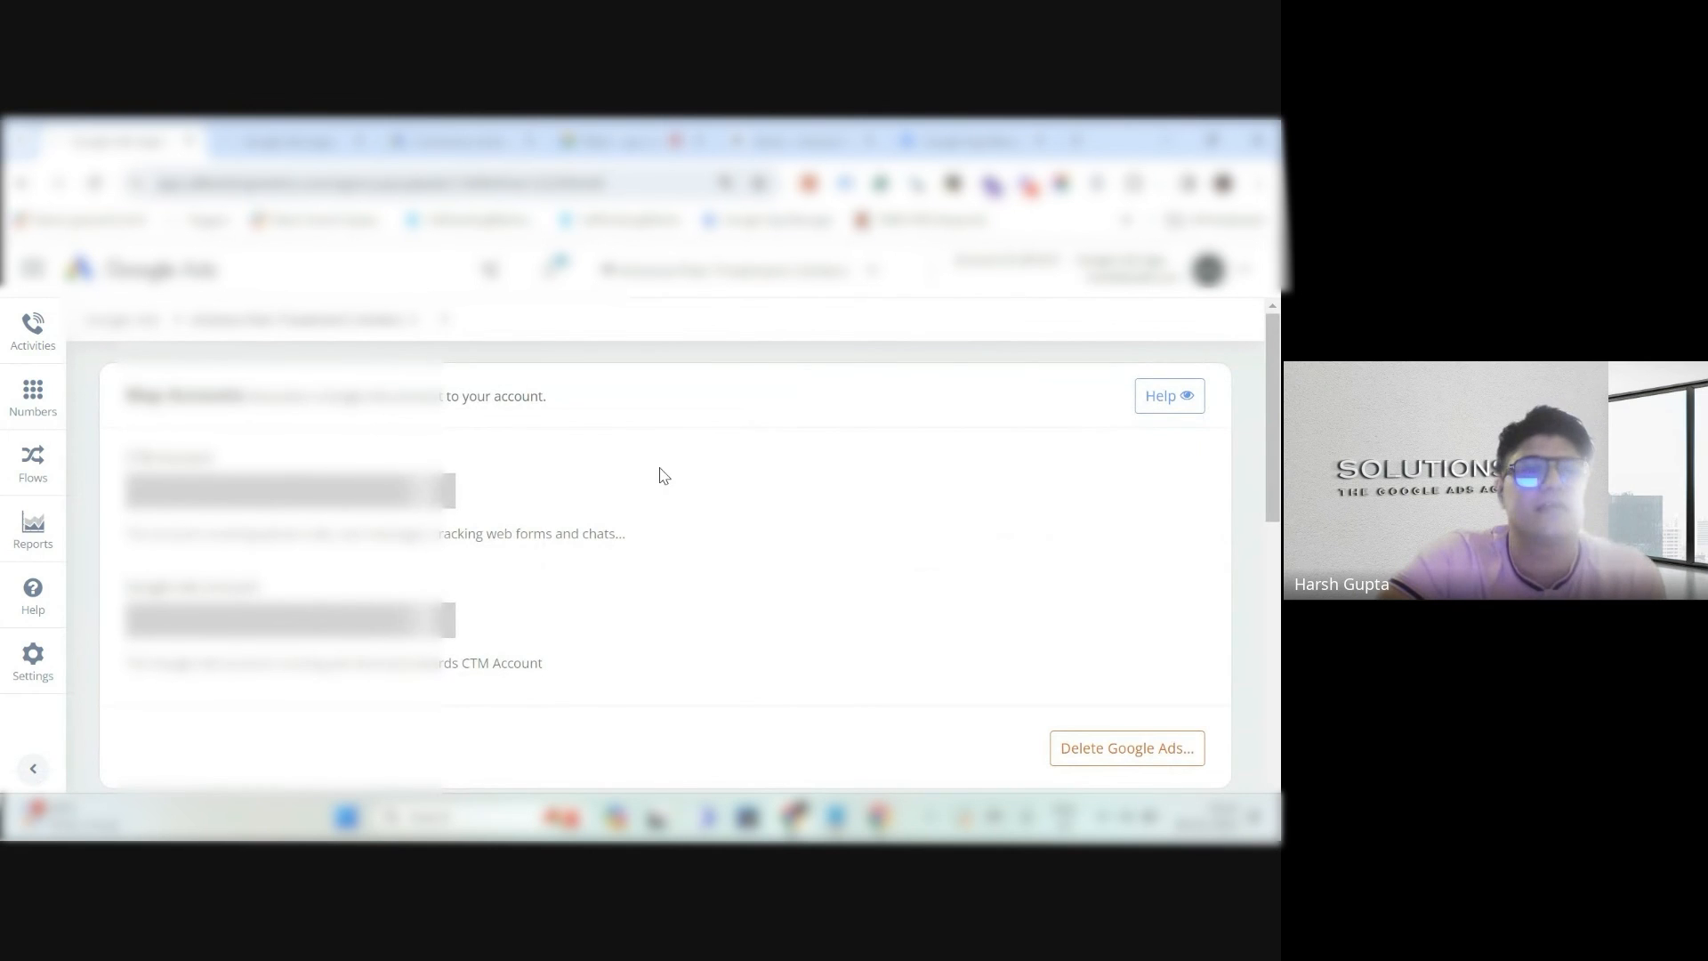
pyautogui.scroll(-5, 665, 475)
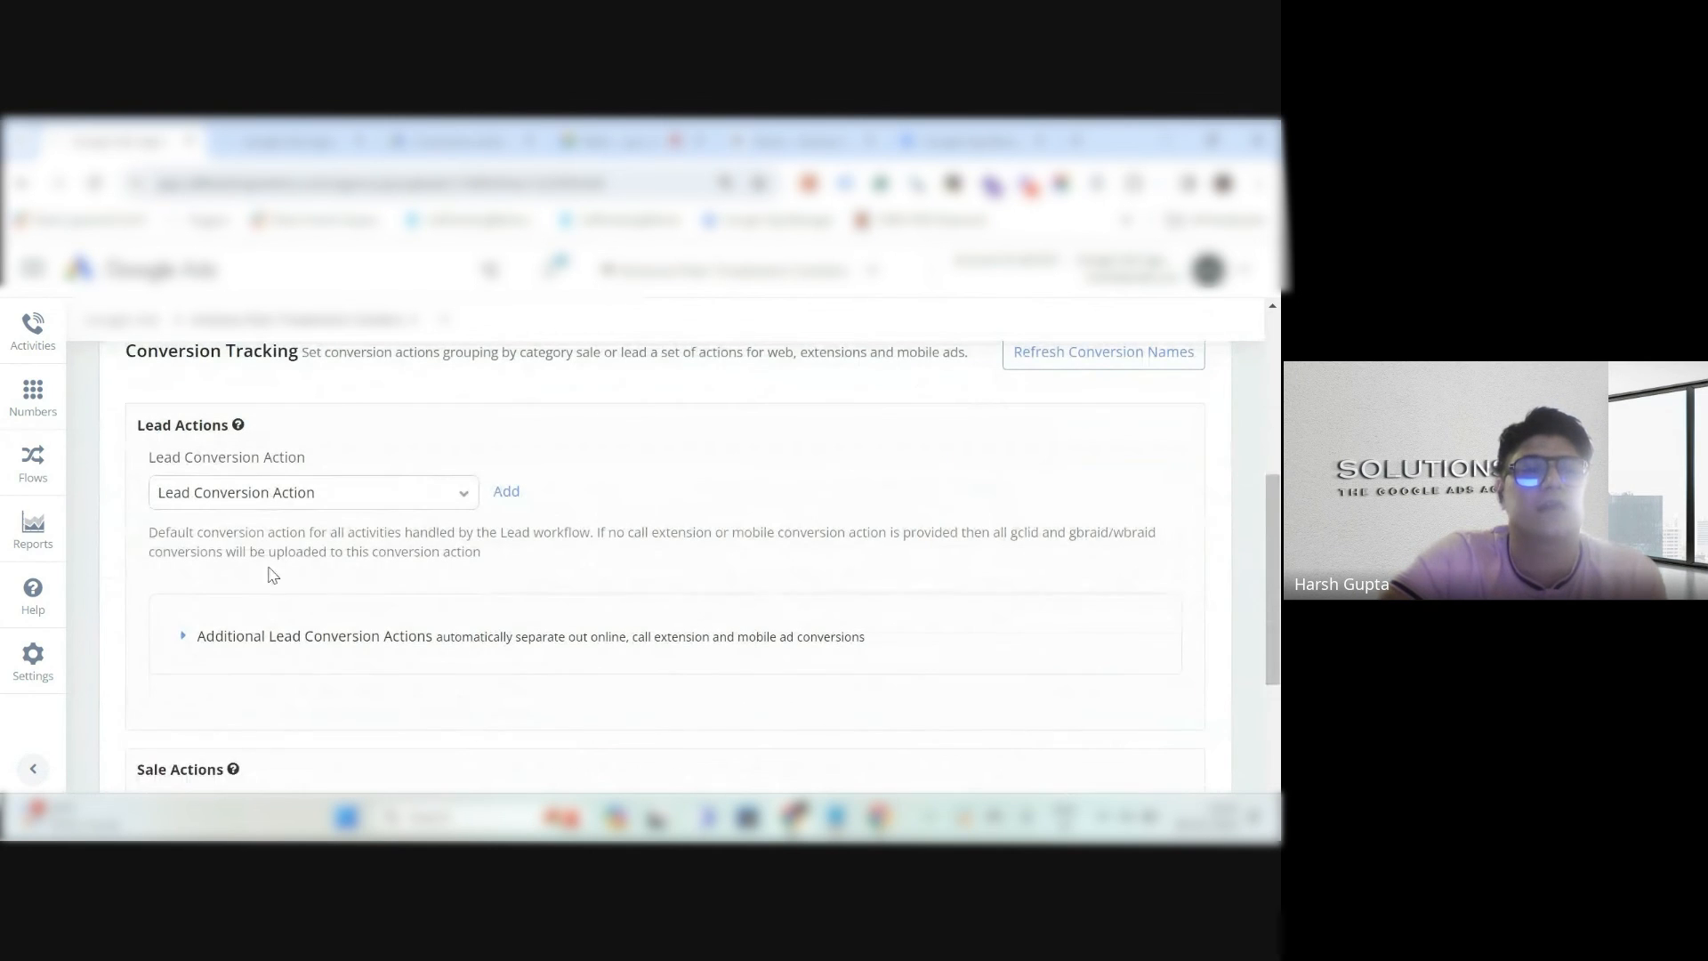
pyautogui.click(370, 505)
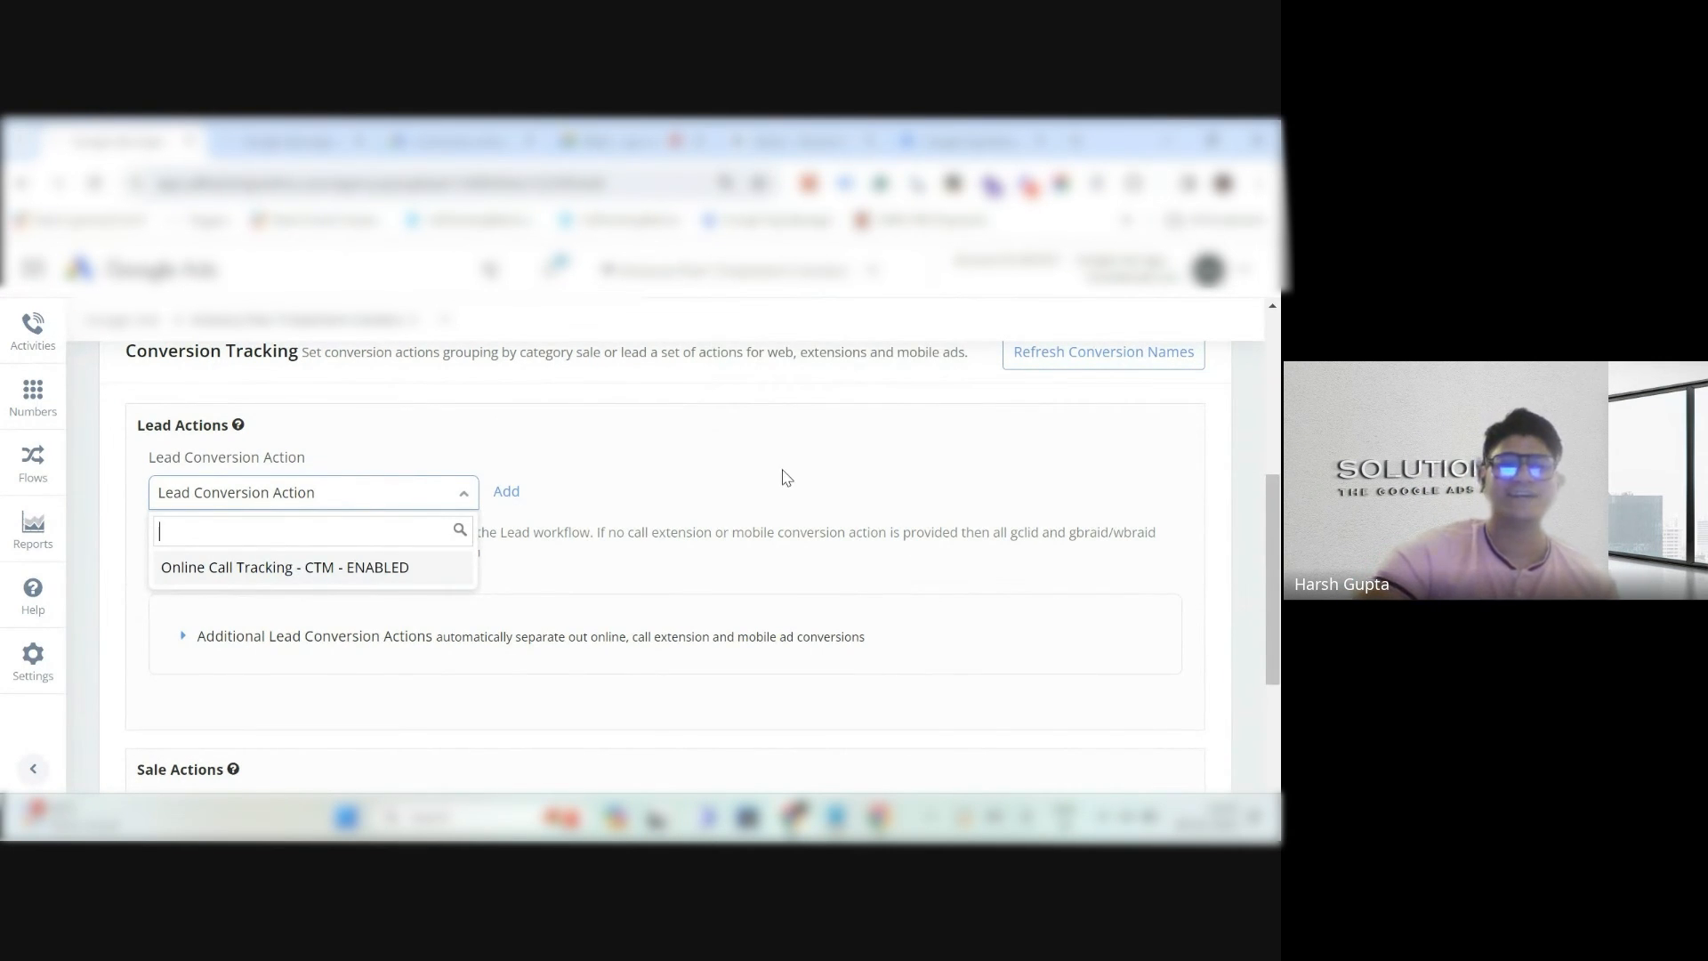
pyautogui.click(274, 570)
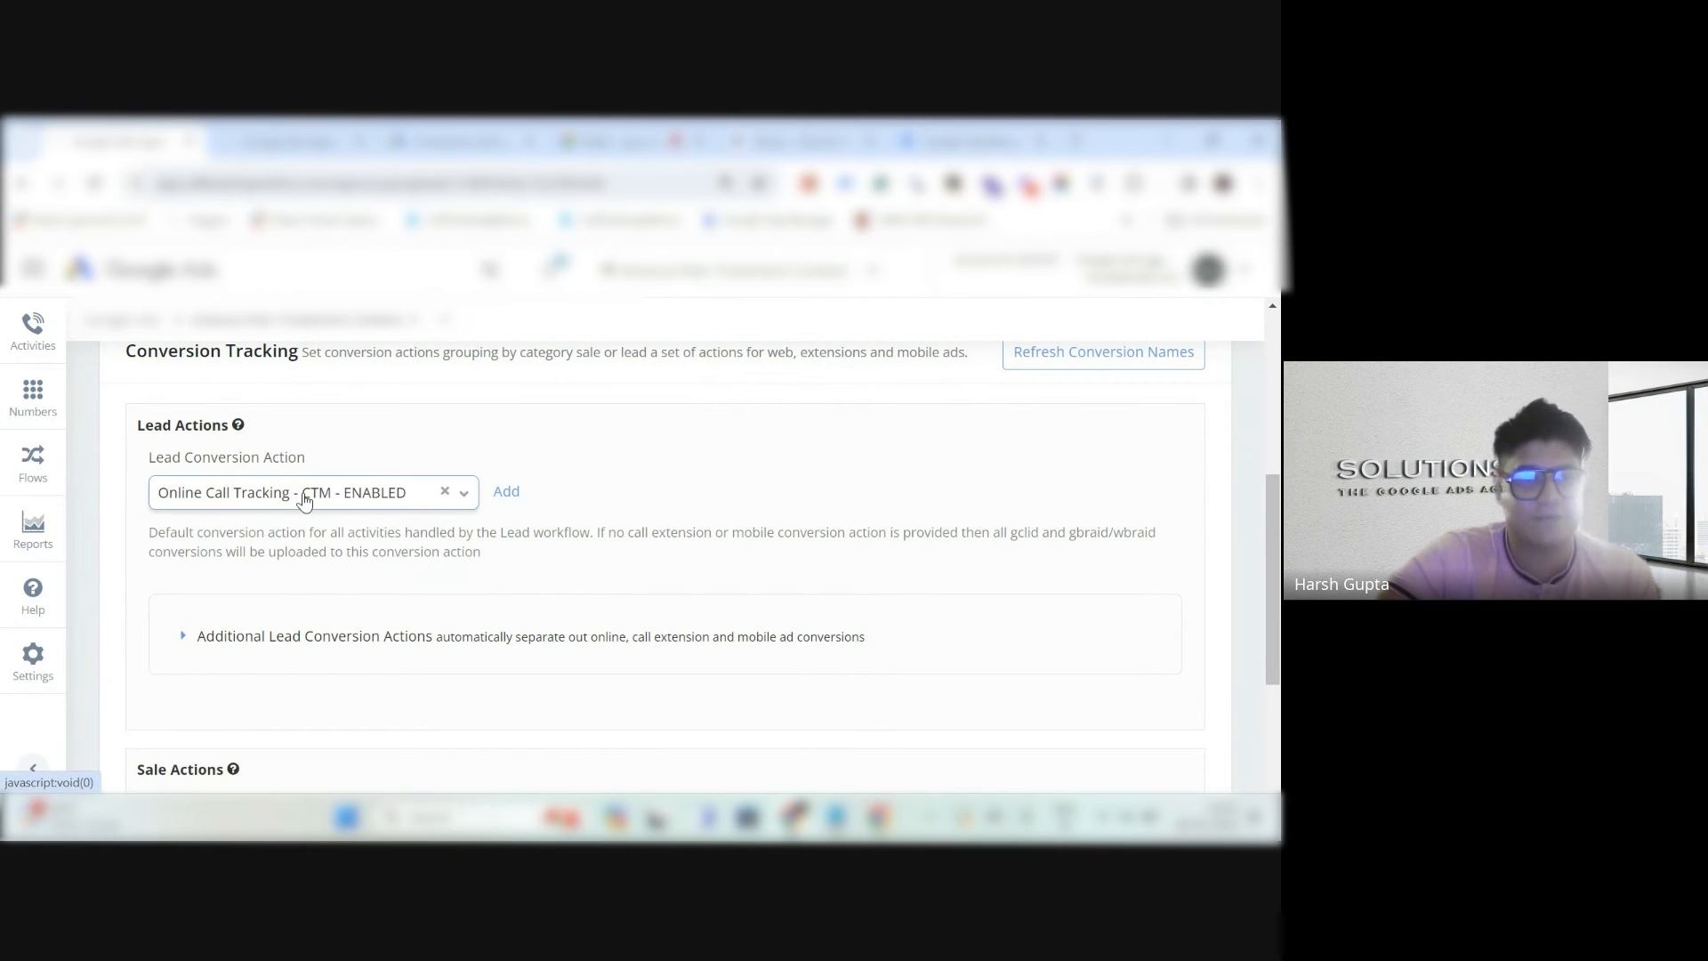
# Set the mapping's Sale Conversion Action to Online Call Tracking - CTM - ENABLED.
pyautogui.scroll(-2, 303, 499)
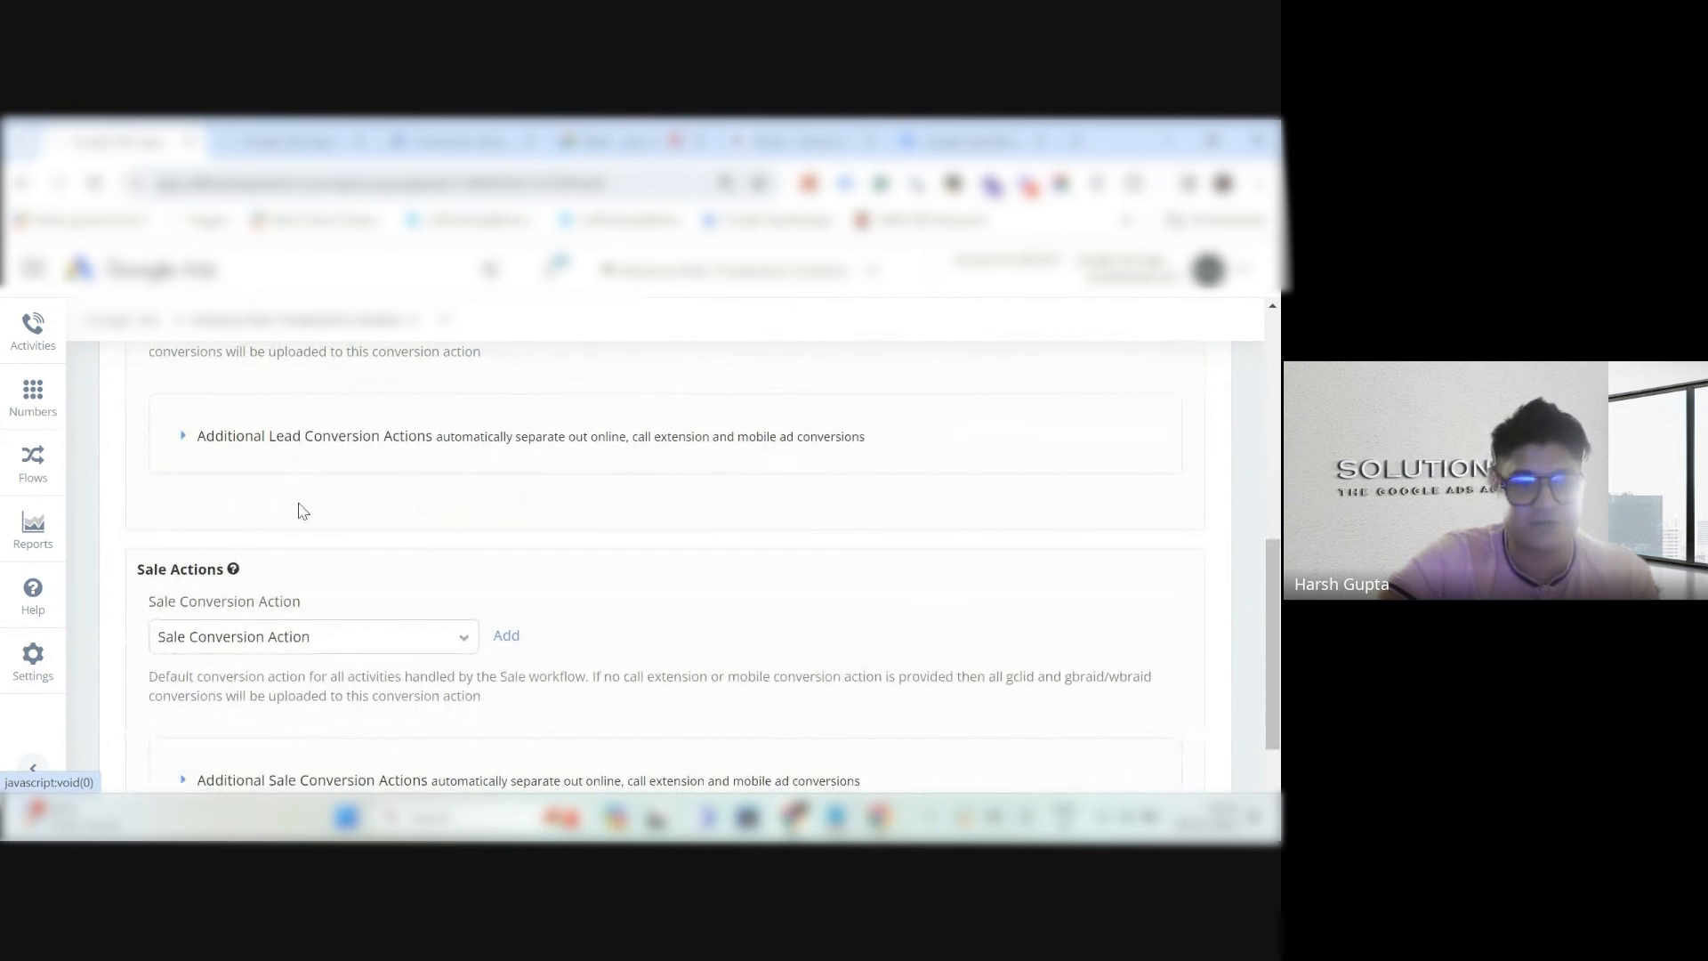
pyautogui.click(294, 640)
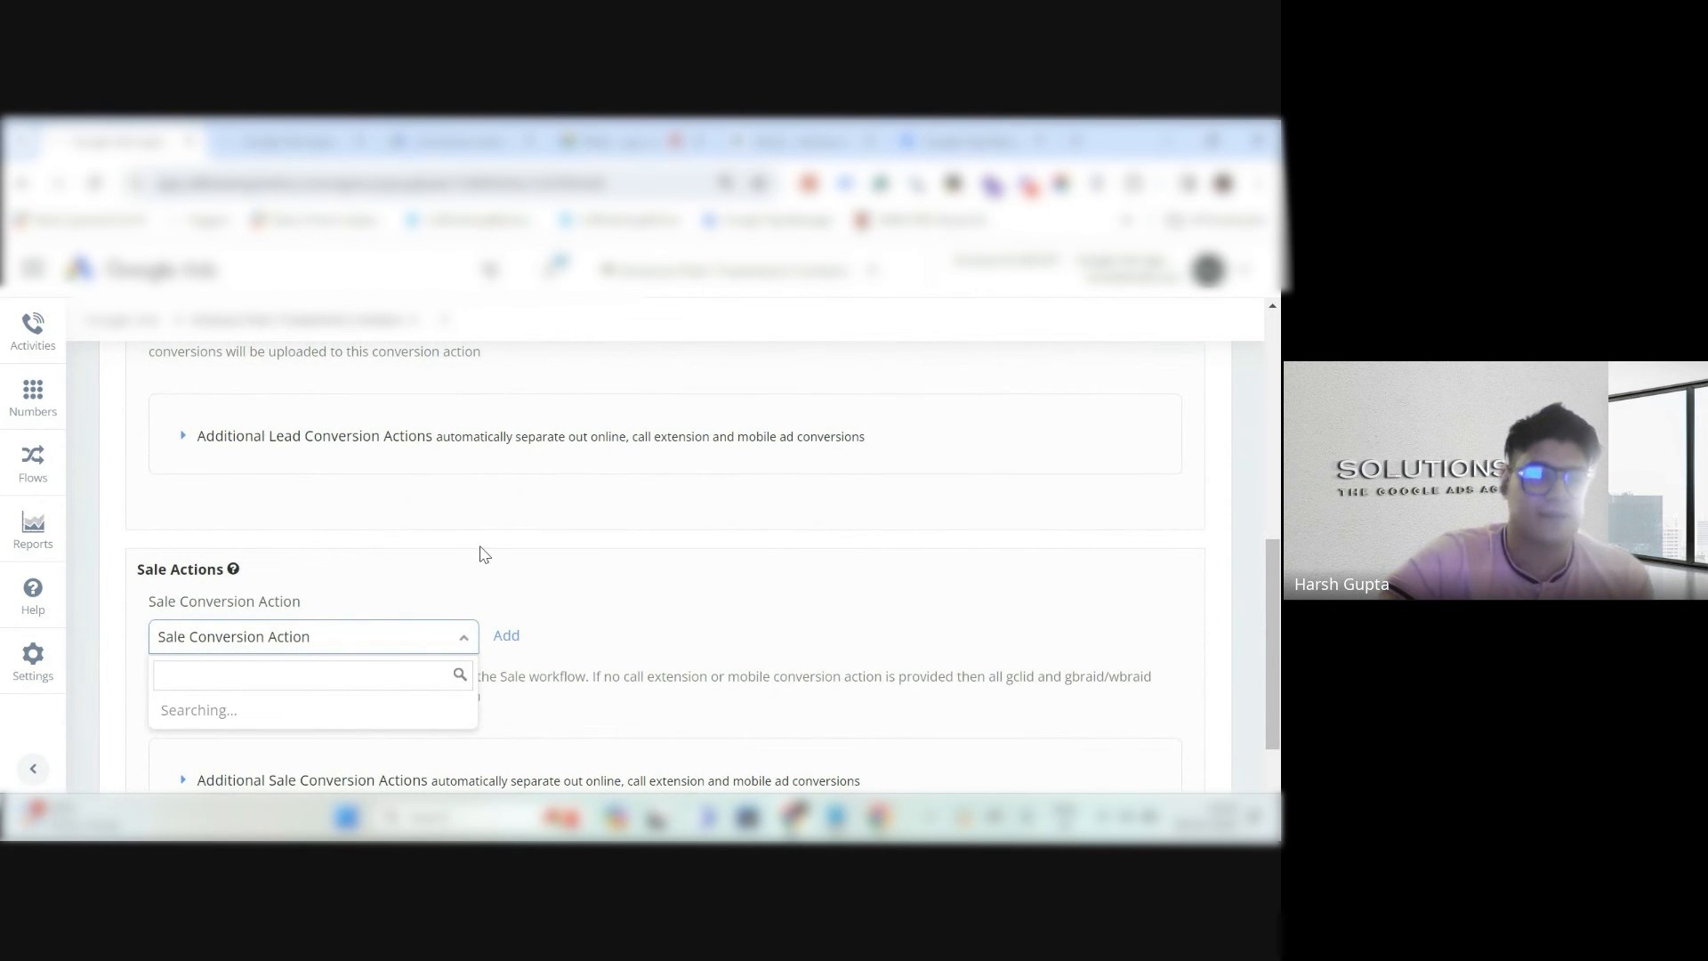
pyautogui.scroll(-2, 483, 553)
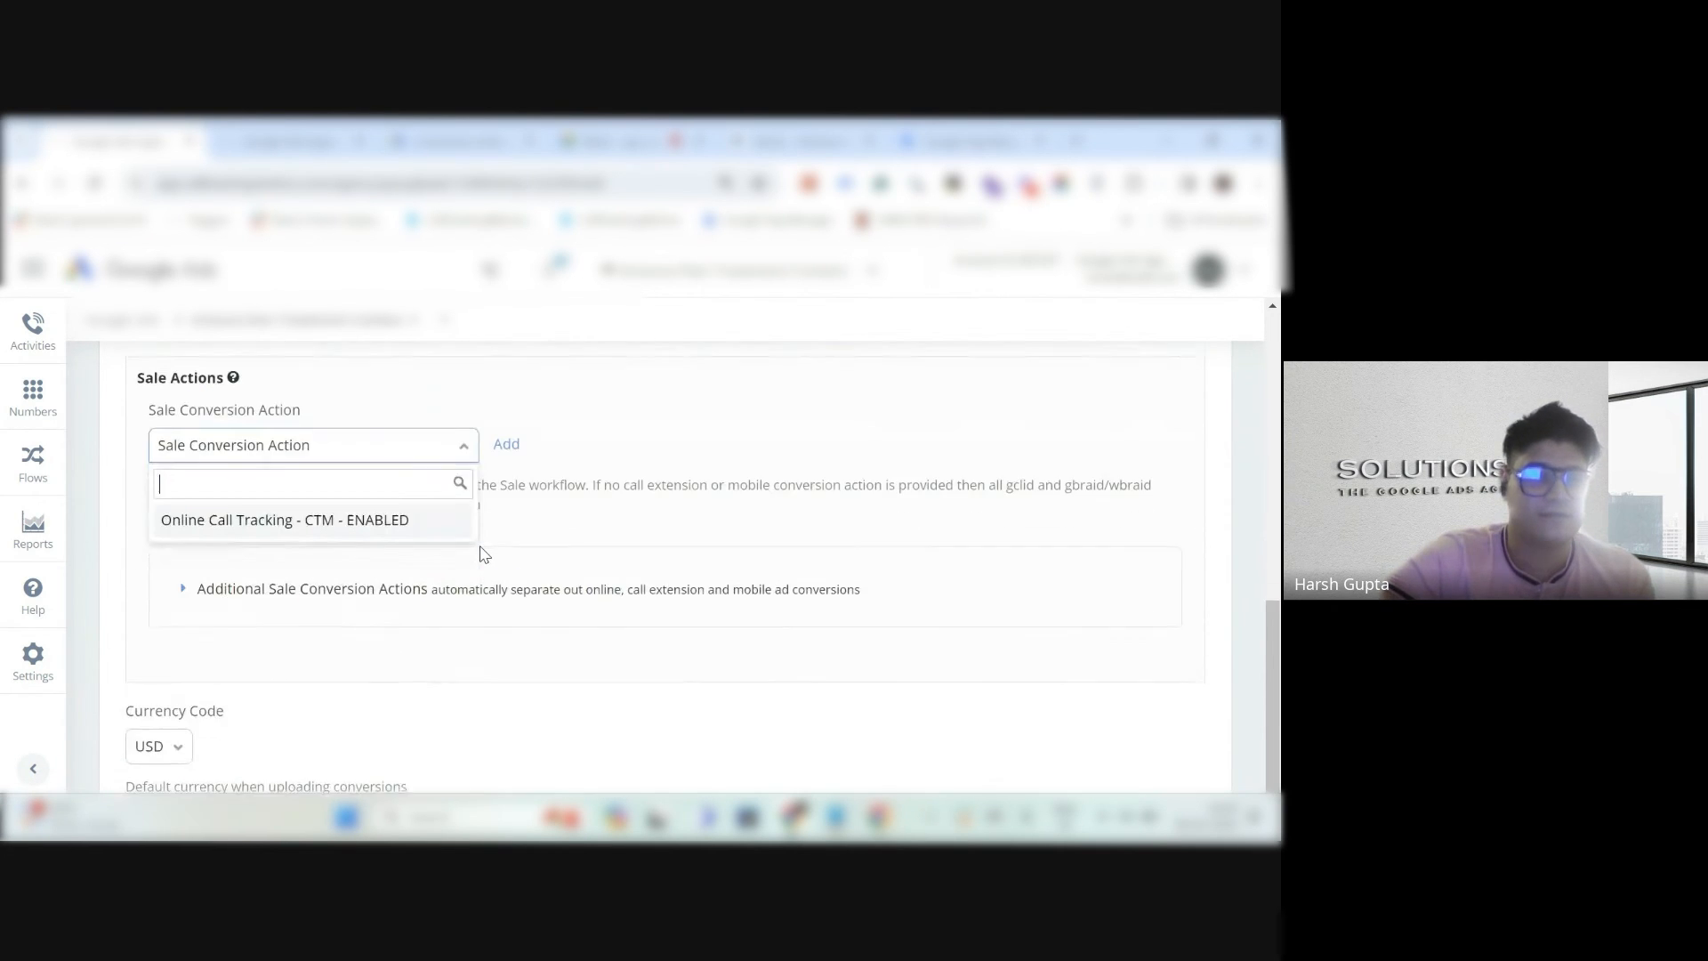
pyautogui.click(271, 521)
pyautogui.scroll(4, 271, 521)
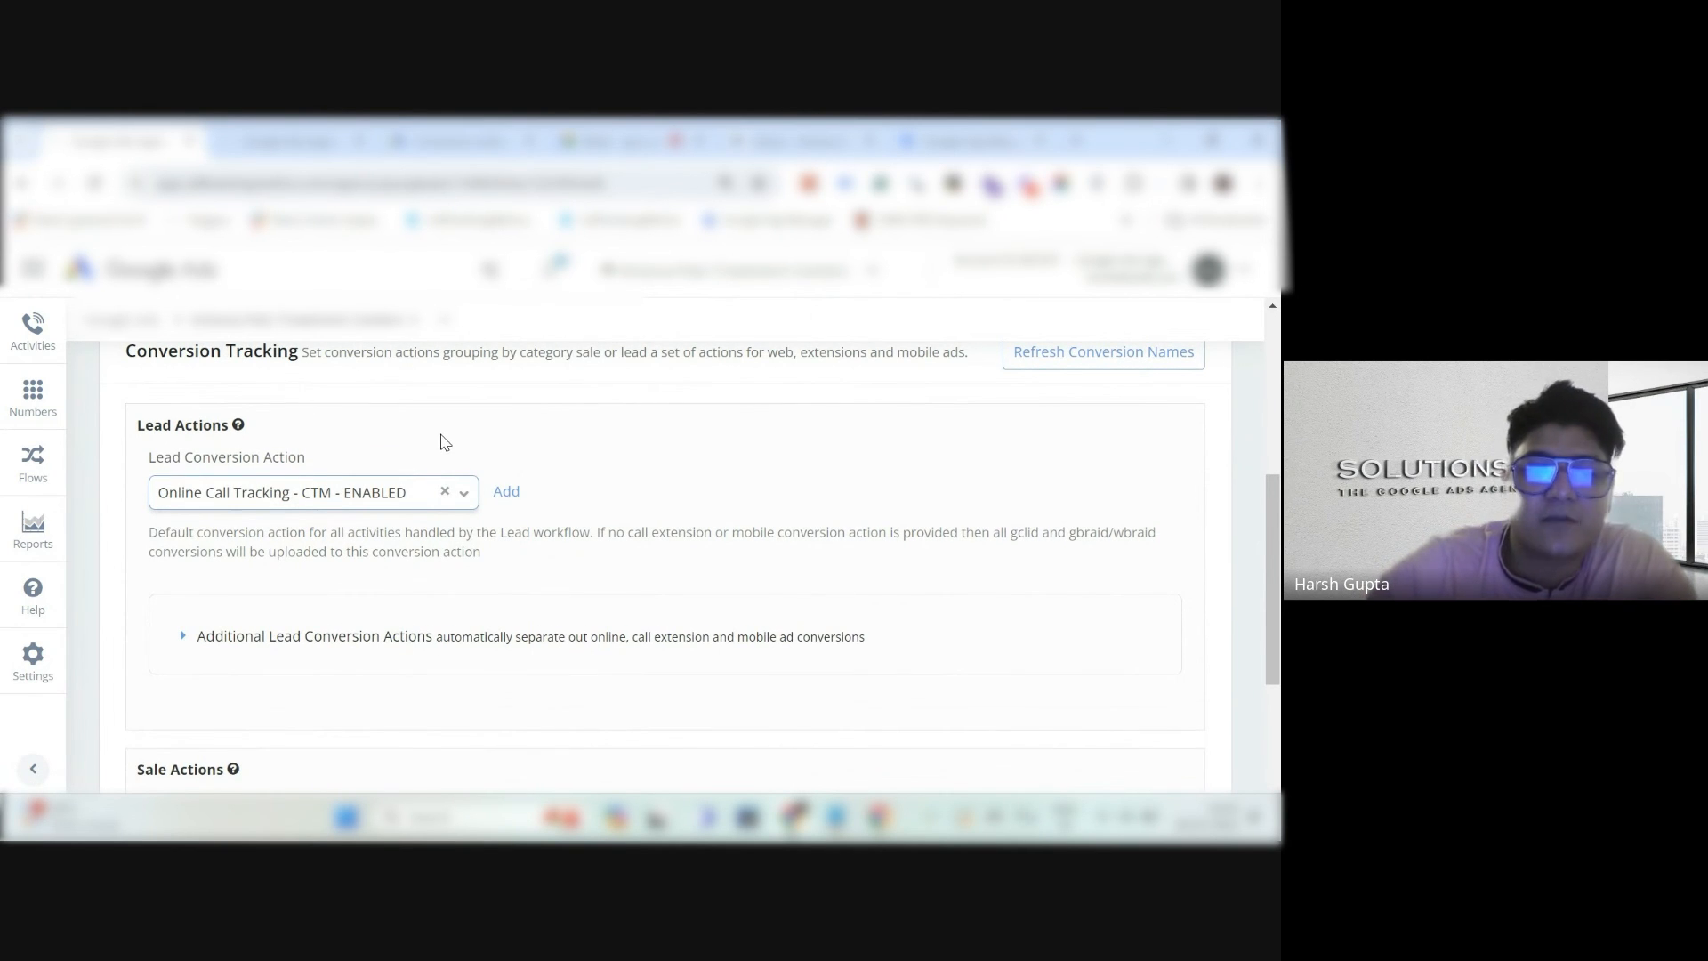
# Expand the mapping's legacy tracking setup and set its Phone Number Conversion Action to Call Only Call Tracking - CTM - ENABLED.
pyautogui.scroll(-3, 442, 444)
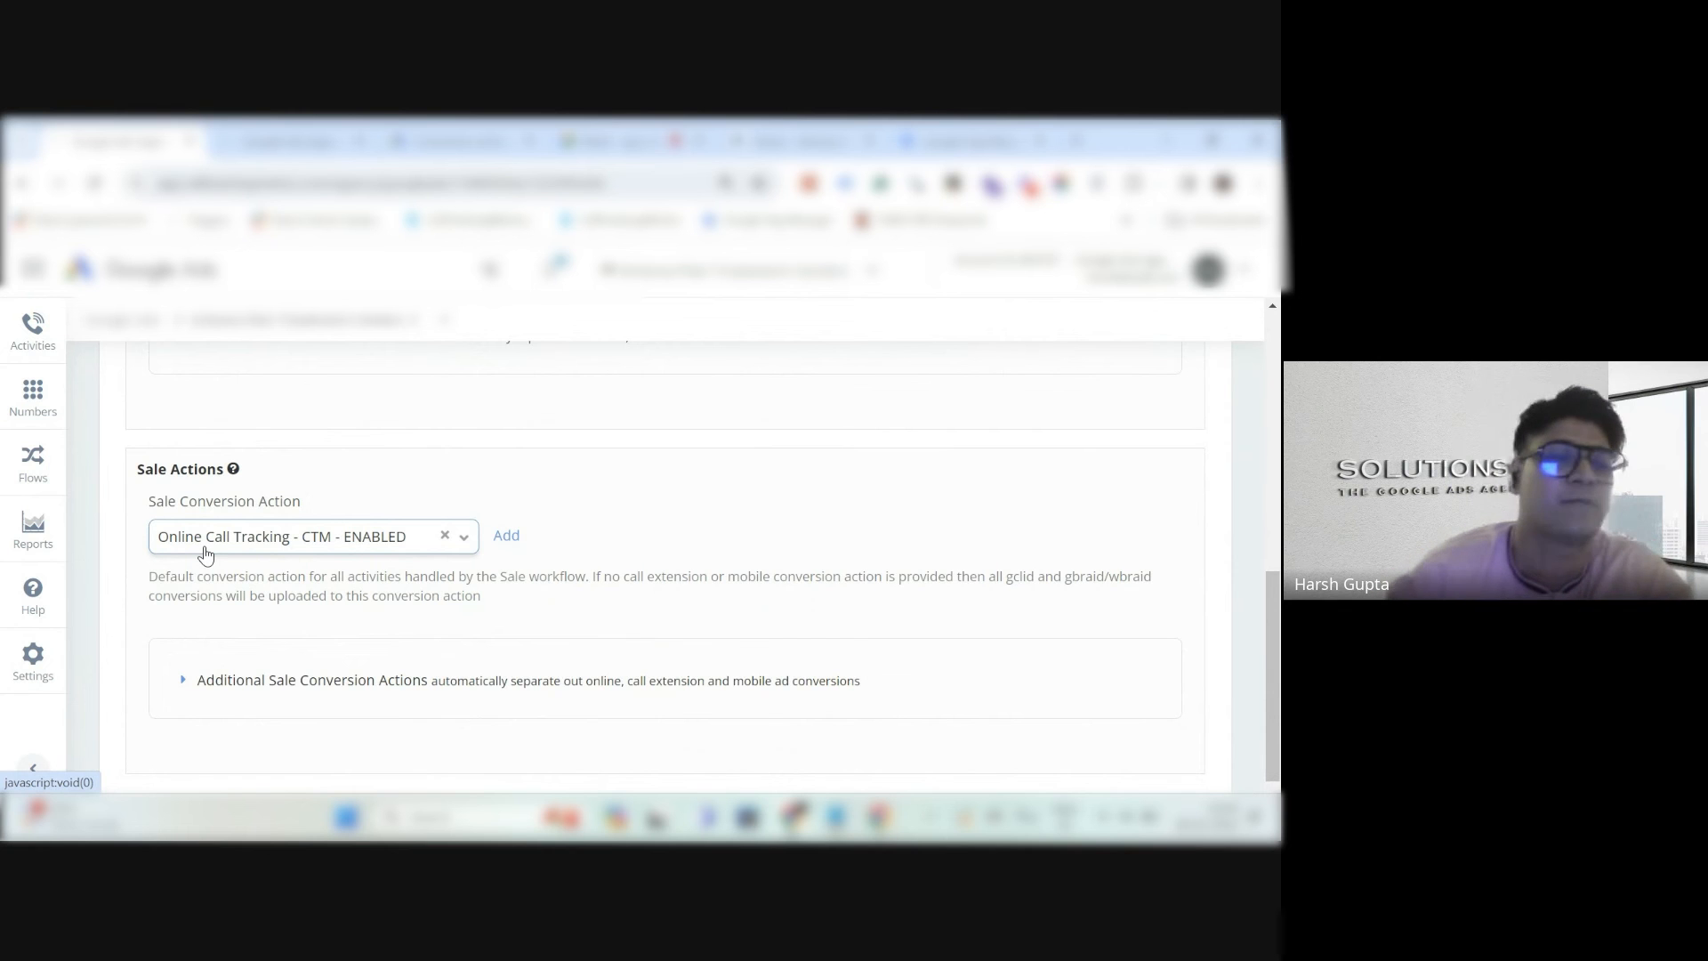
pyautogui.scroll(-2, 267, 547)
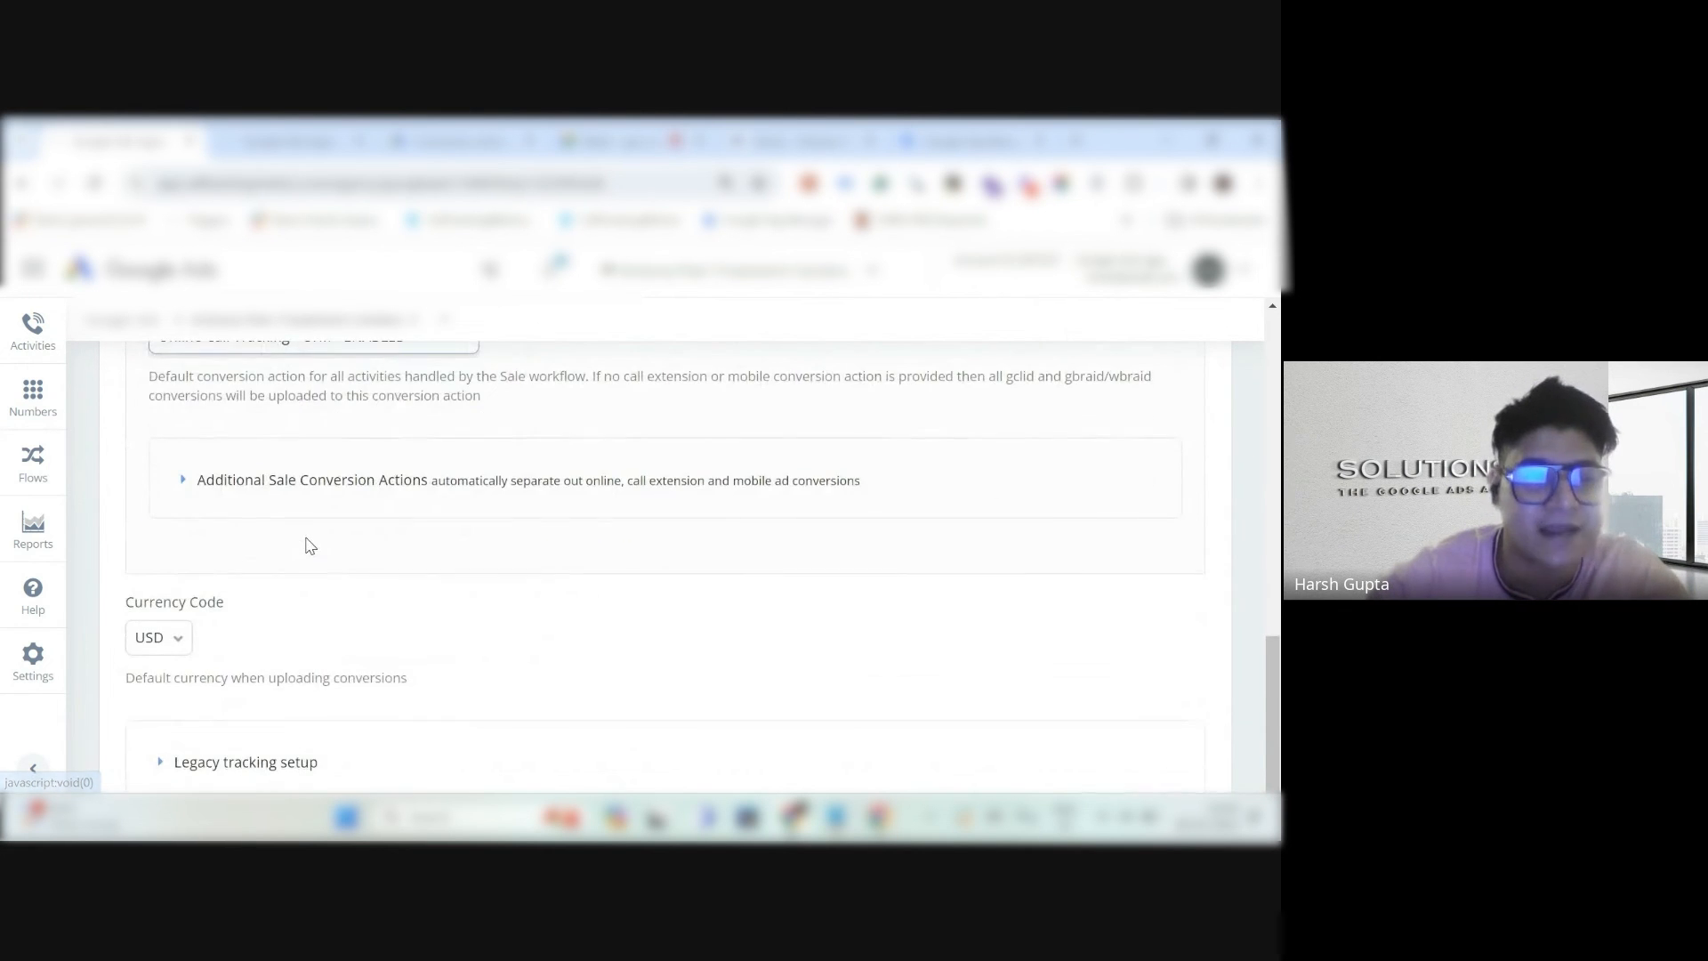
pyautogui.scroll(-2, 309, 546)
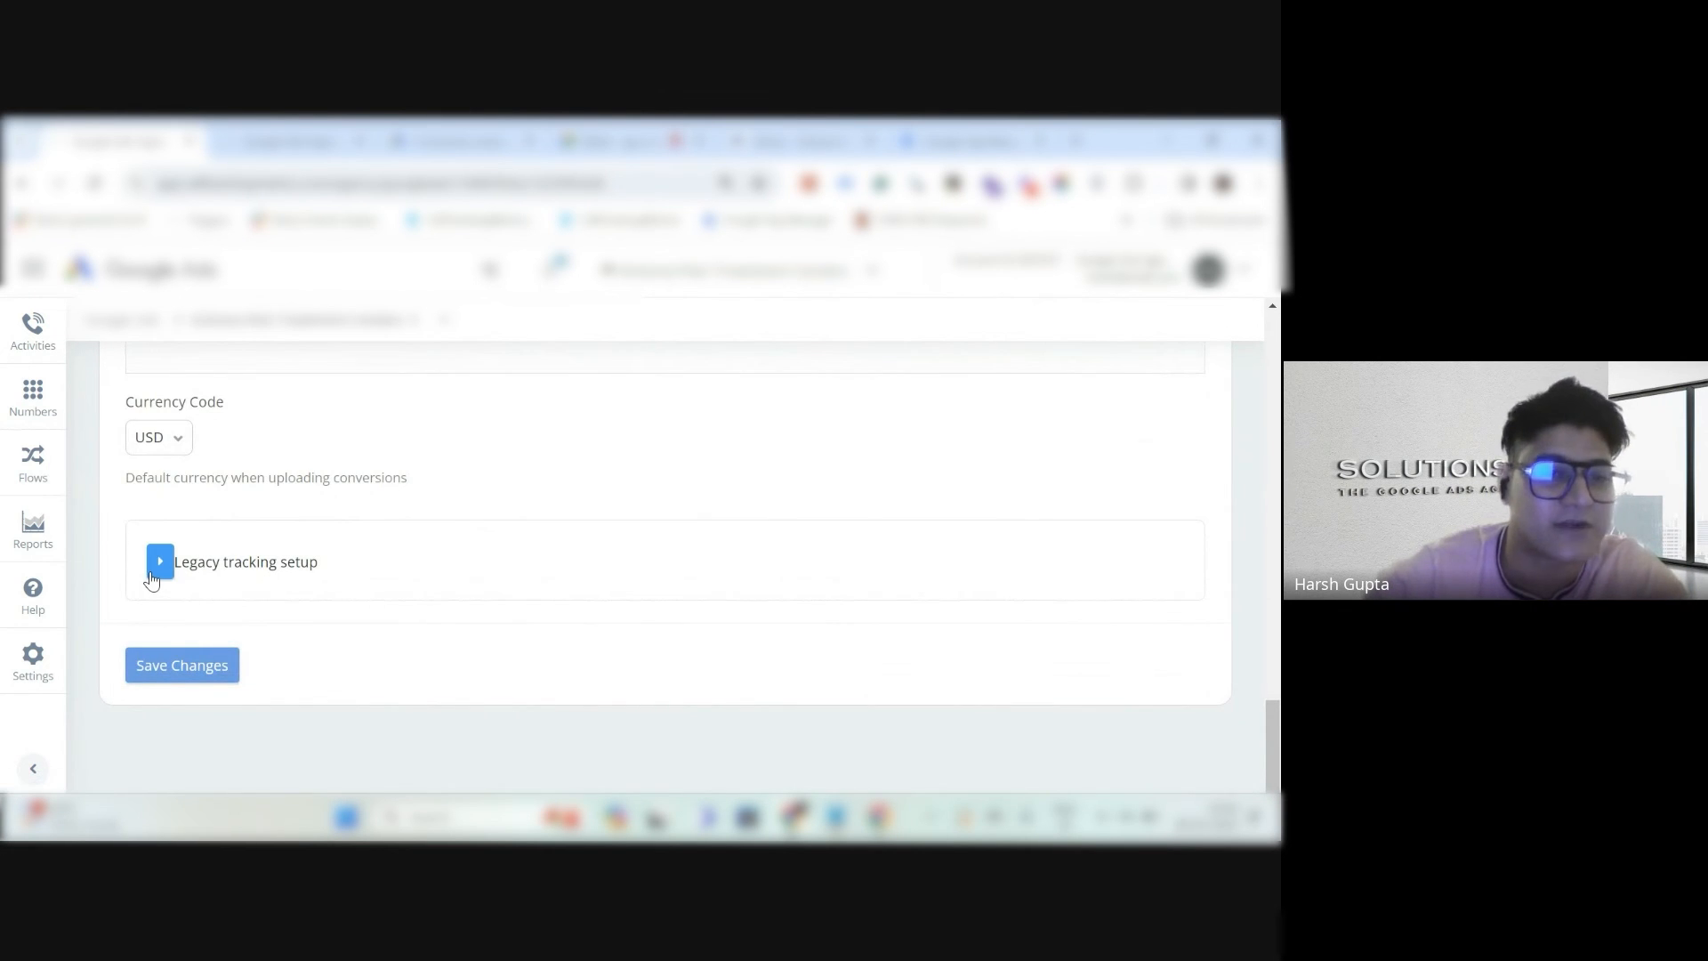
pyautogui.click(159, 561)
pyautogui.scroll(-2, 447, 560)
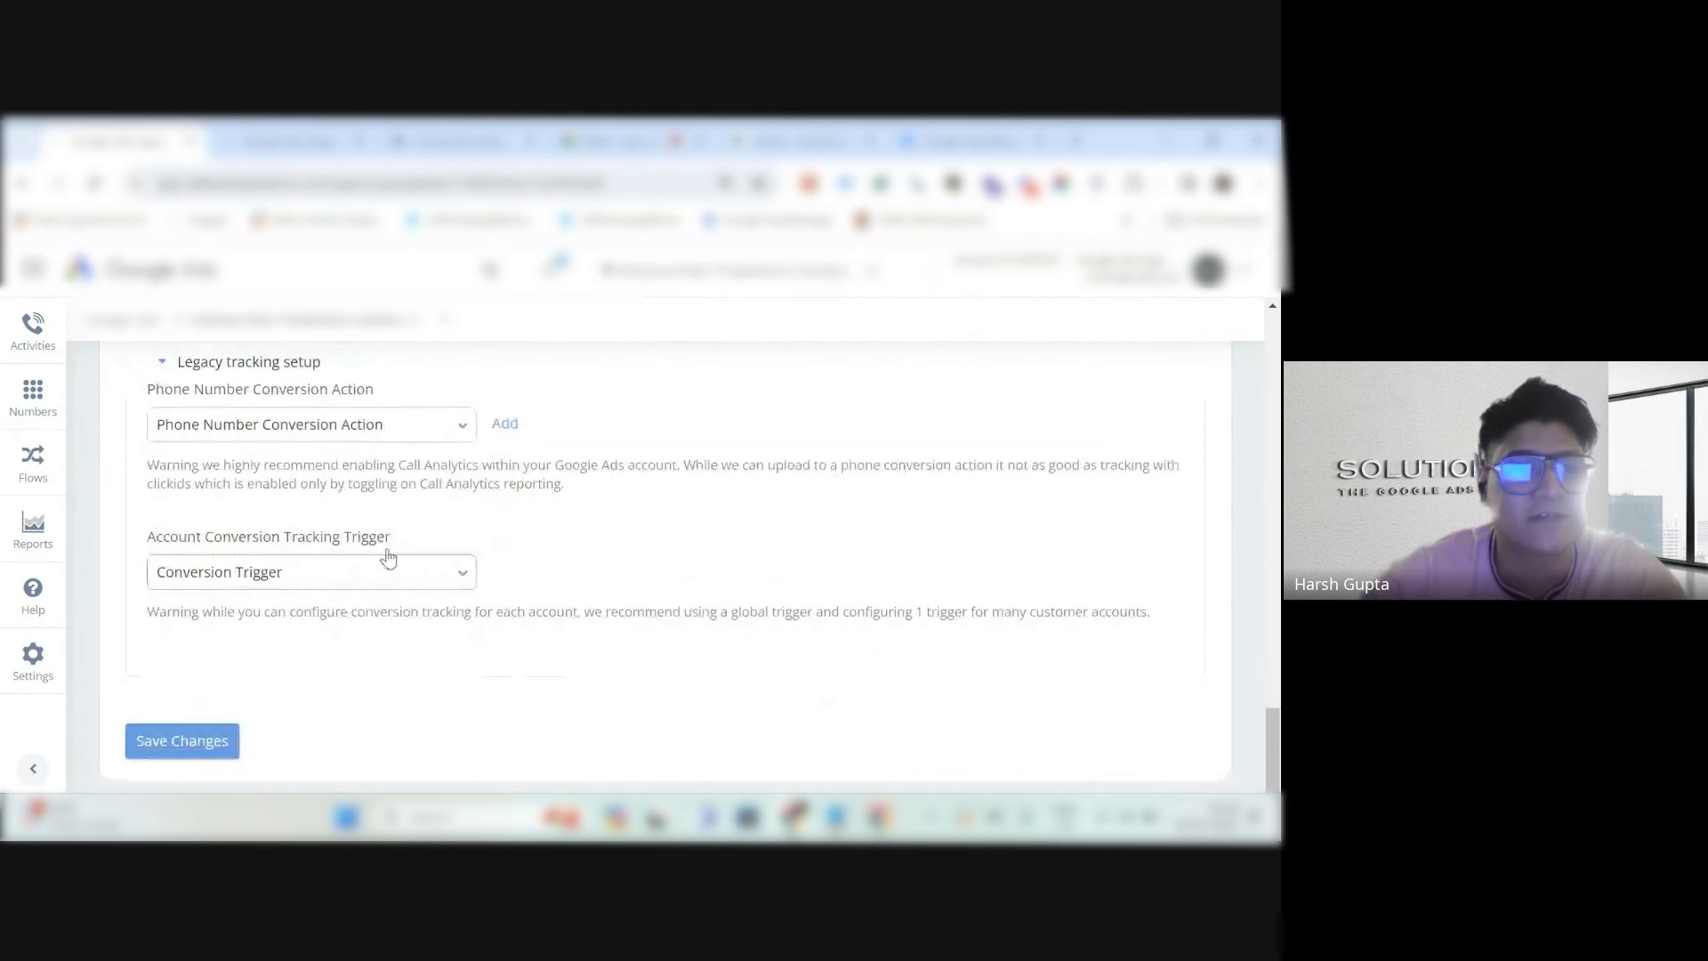
pyautogui.click(430, 437)
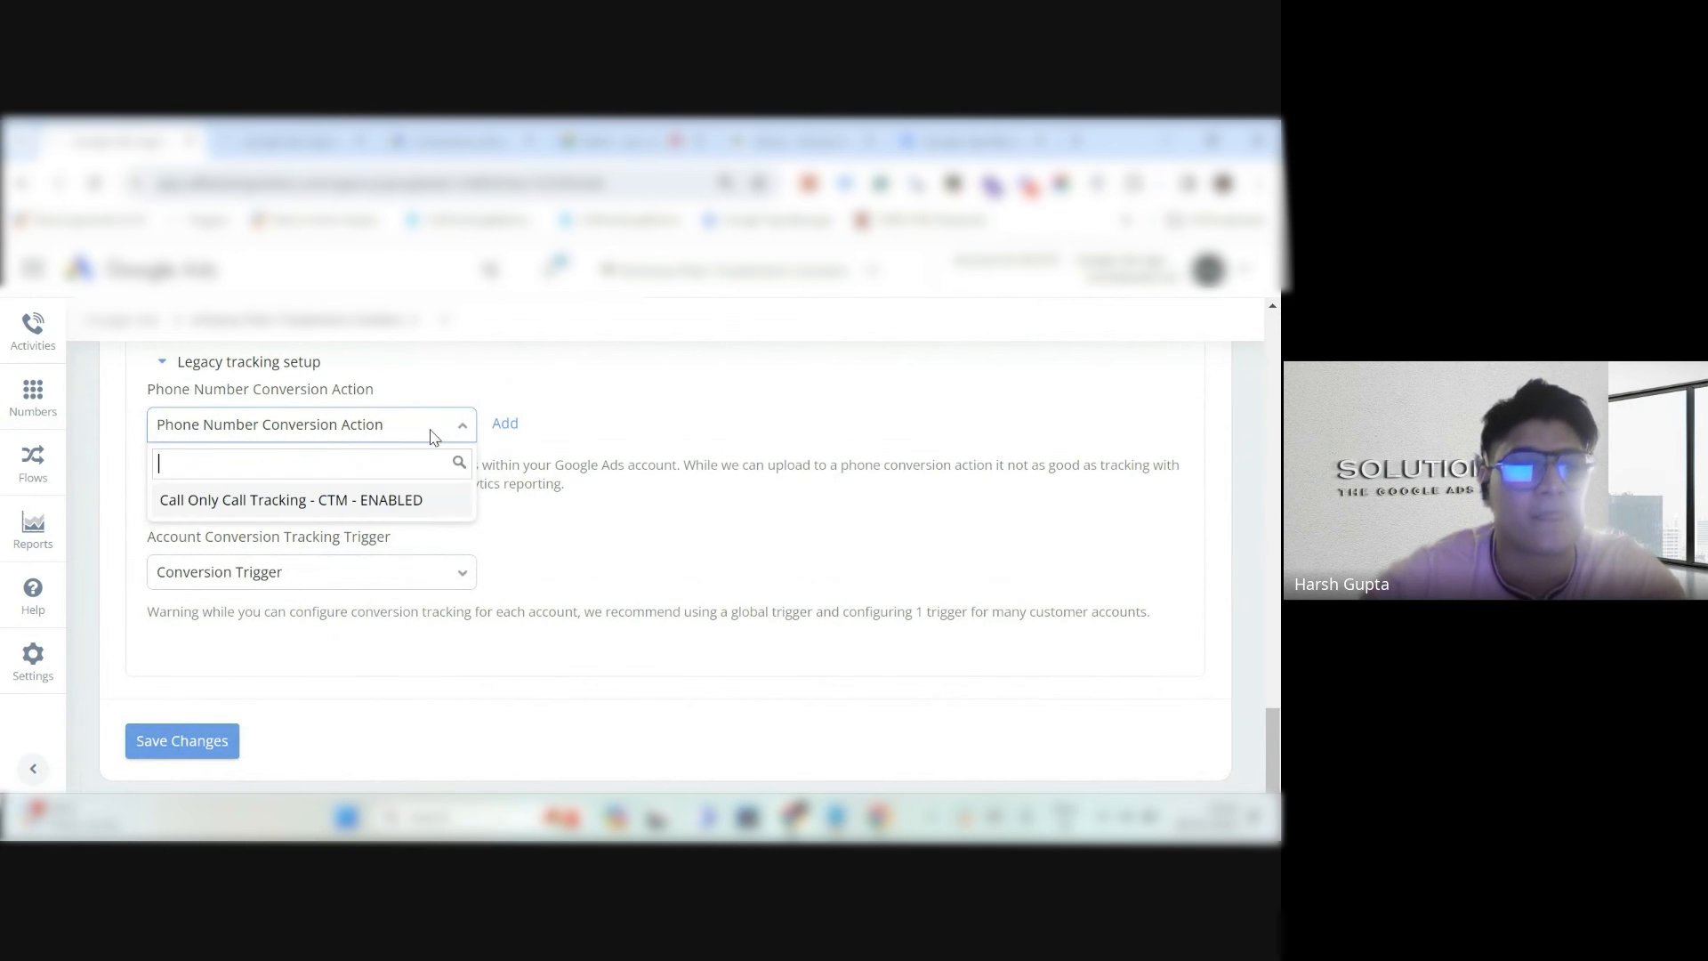
pyautogui.click(278, 504)
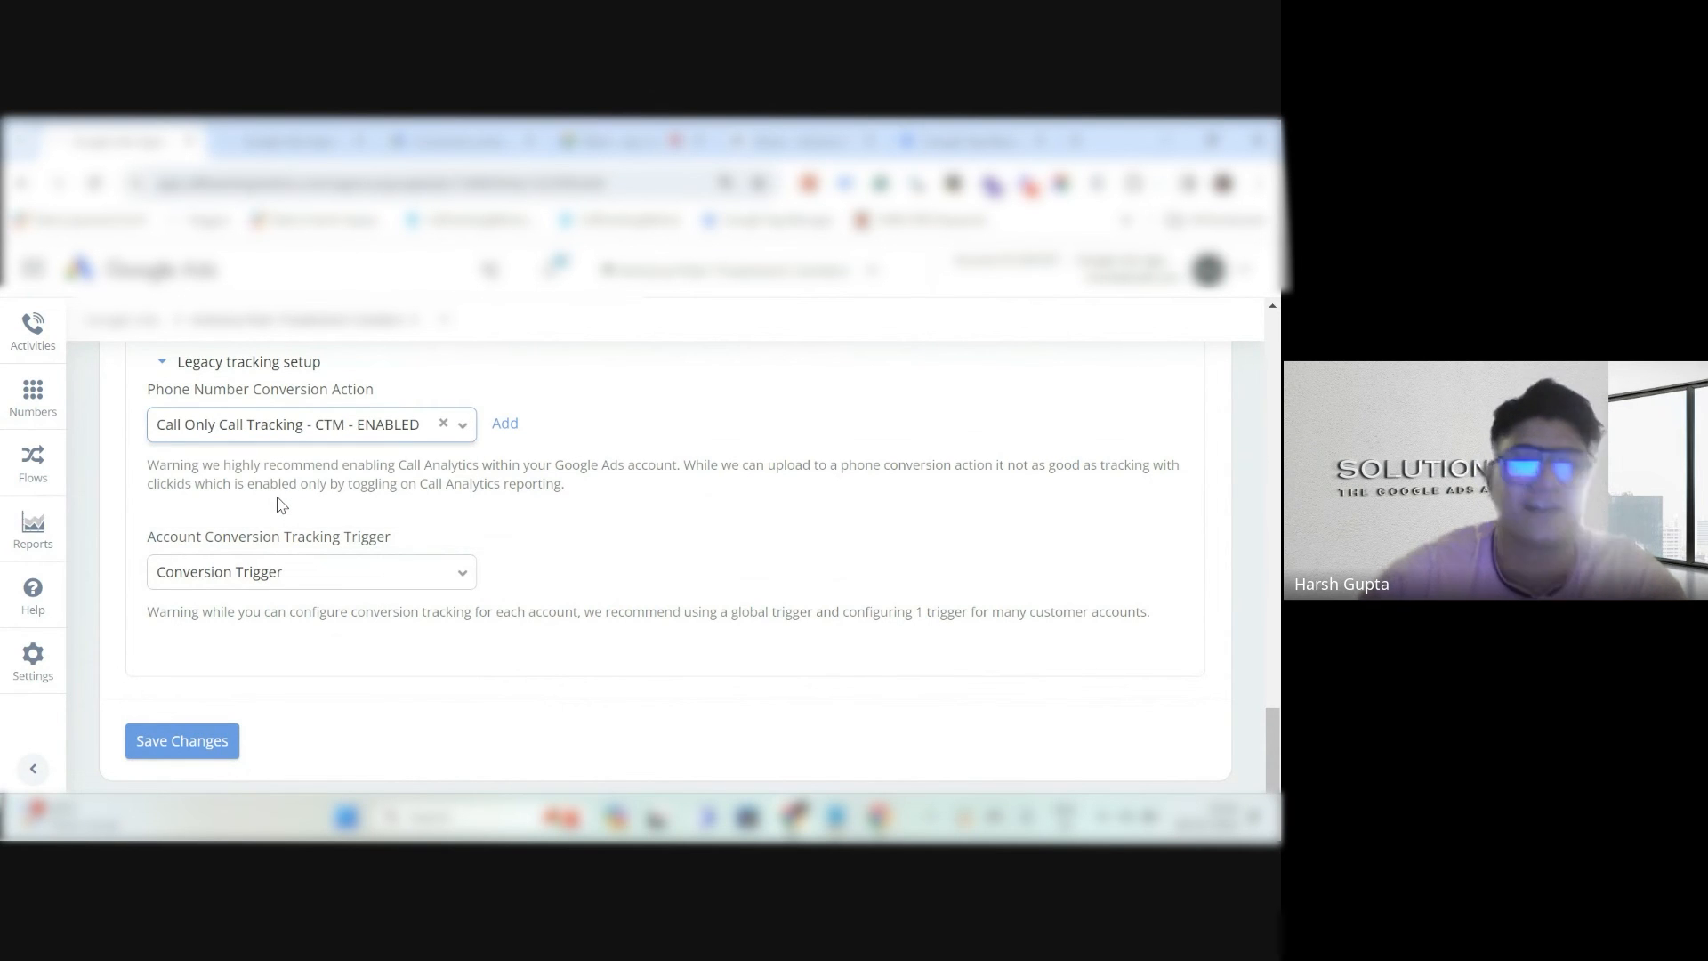
# Set the Account Conversion Tracking Trigger to Sol8 - 5 Star Calls GAds Conversion and save the mapping.
pyautogui.click(354, 586)
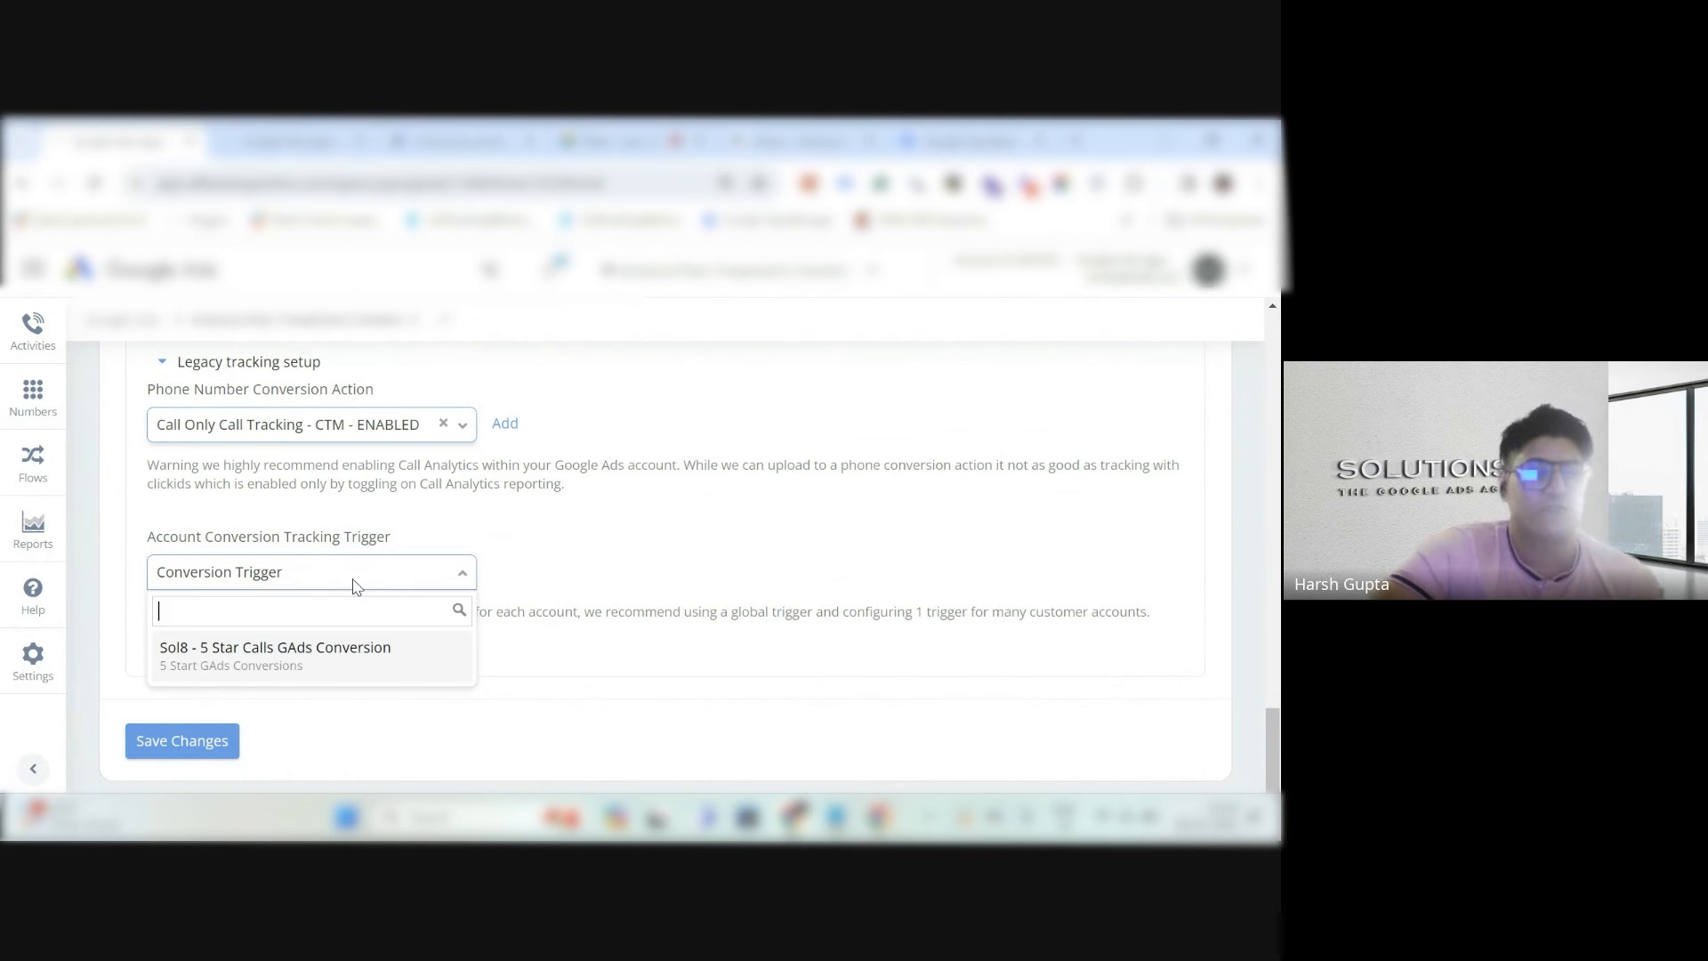
pyautogui.click(266, 669)
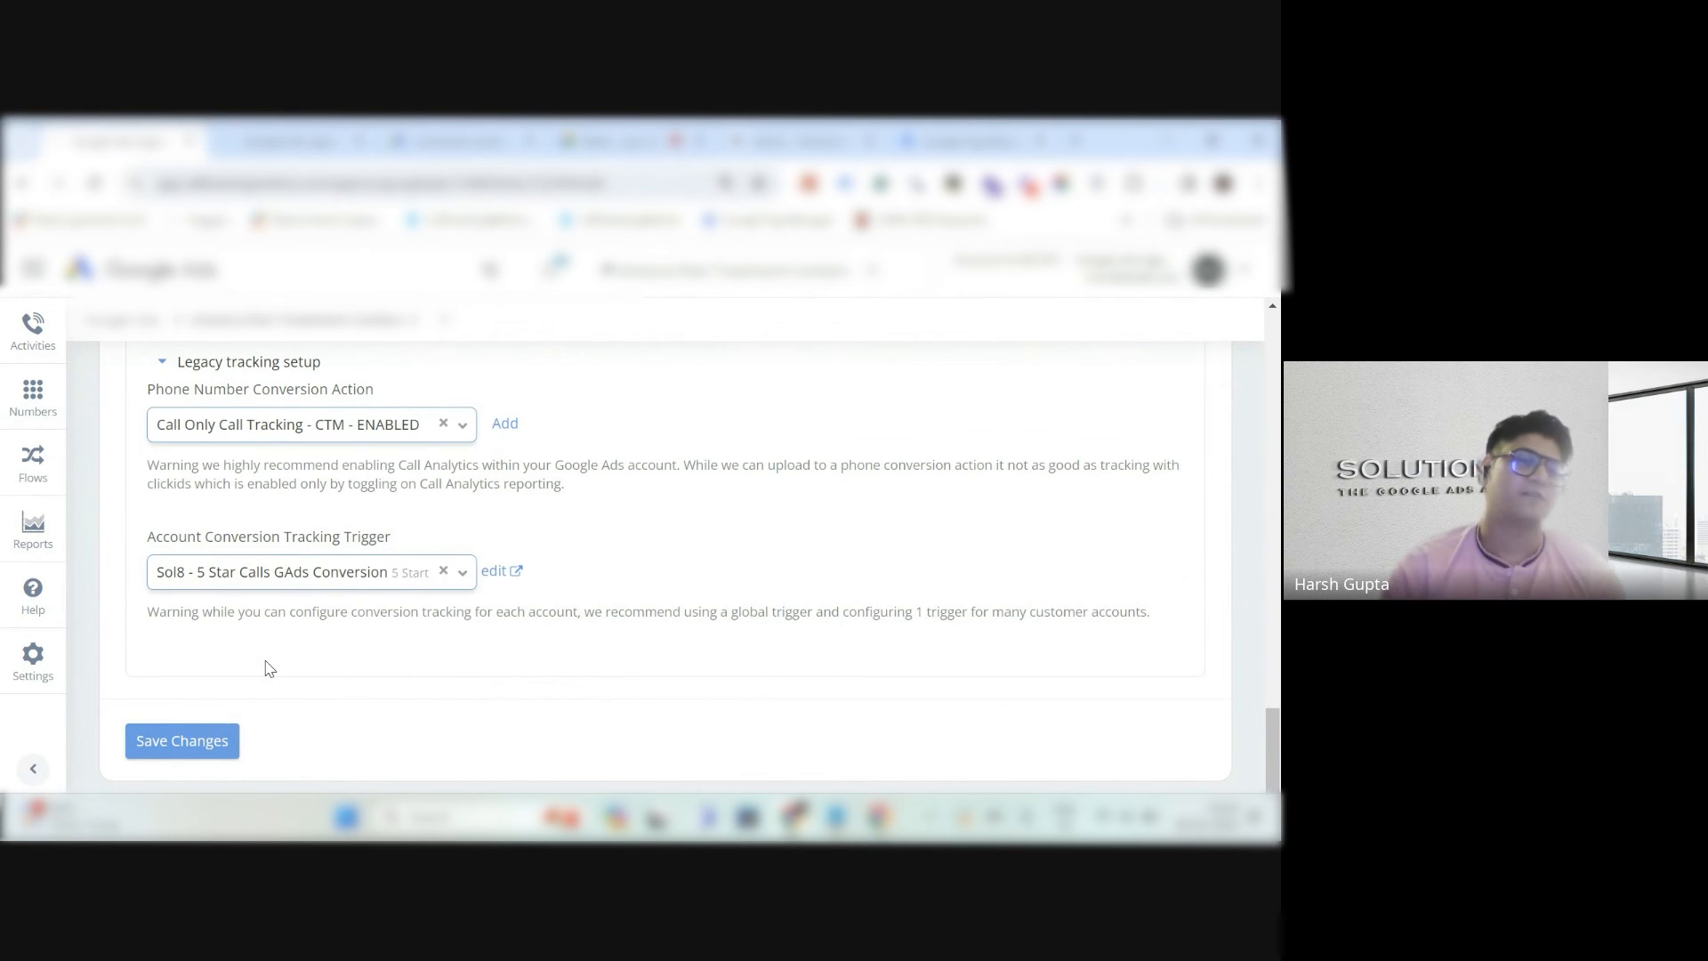
pyautogui.click(178, 745)
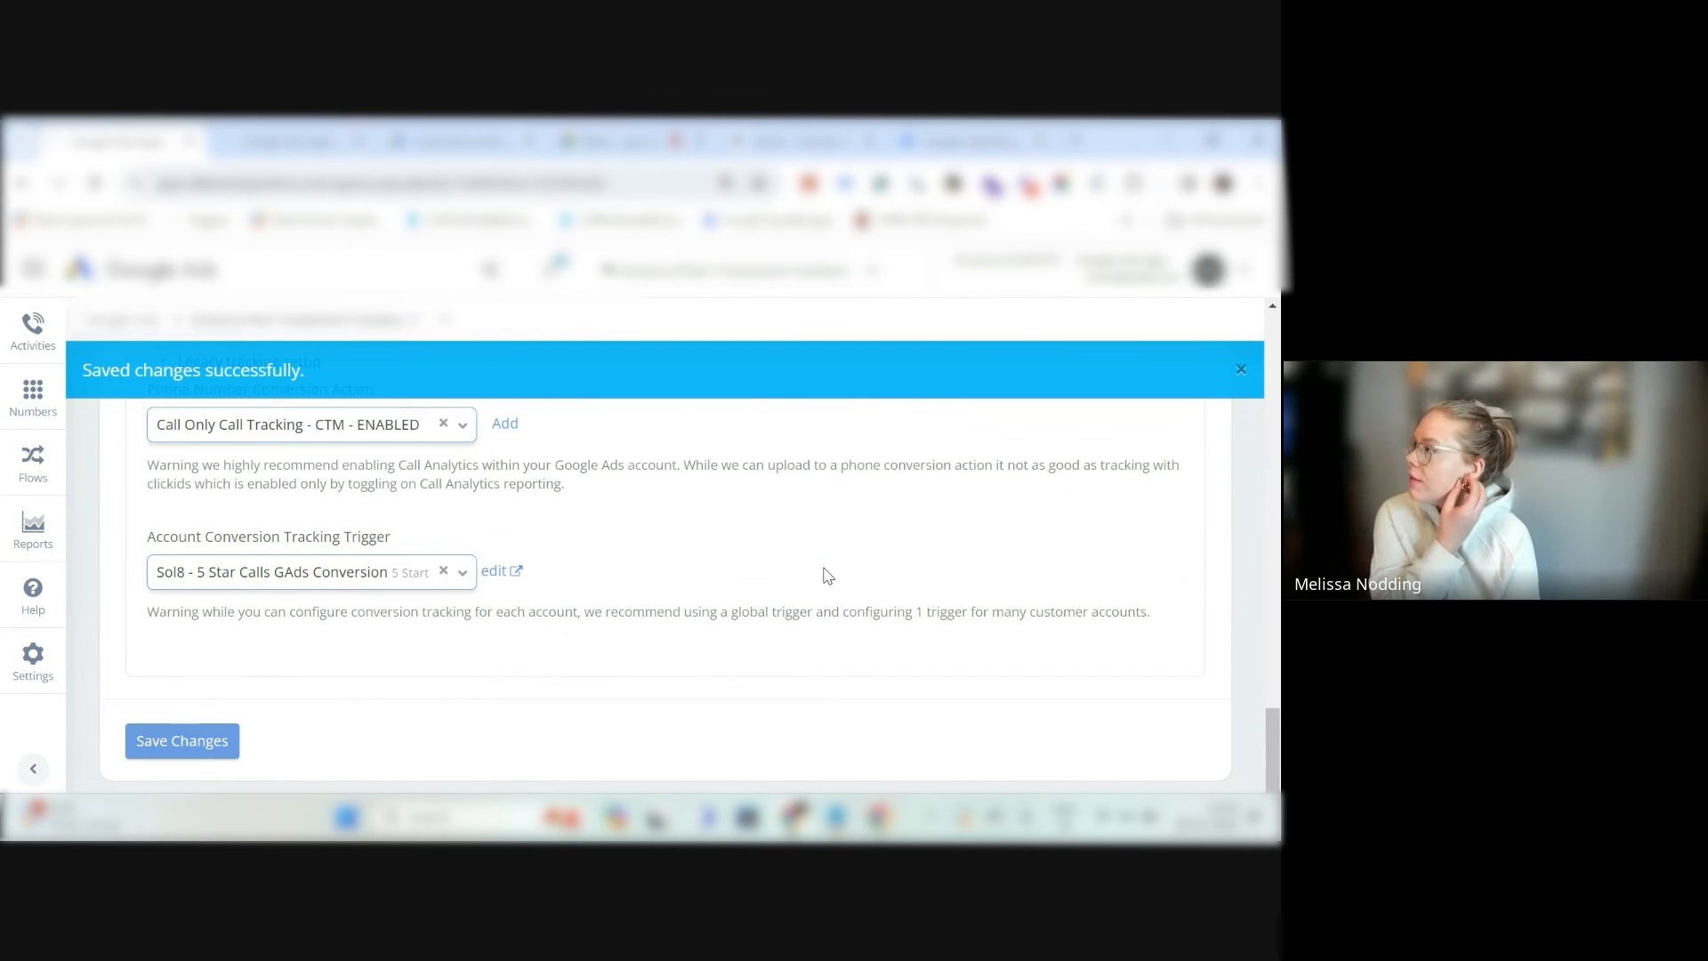
pyautogui.click(154, 752)
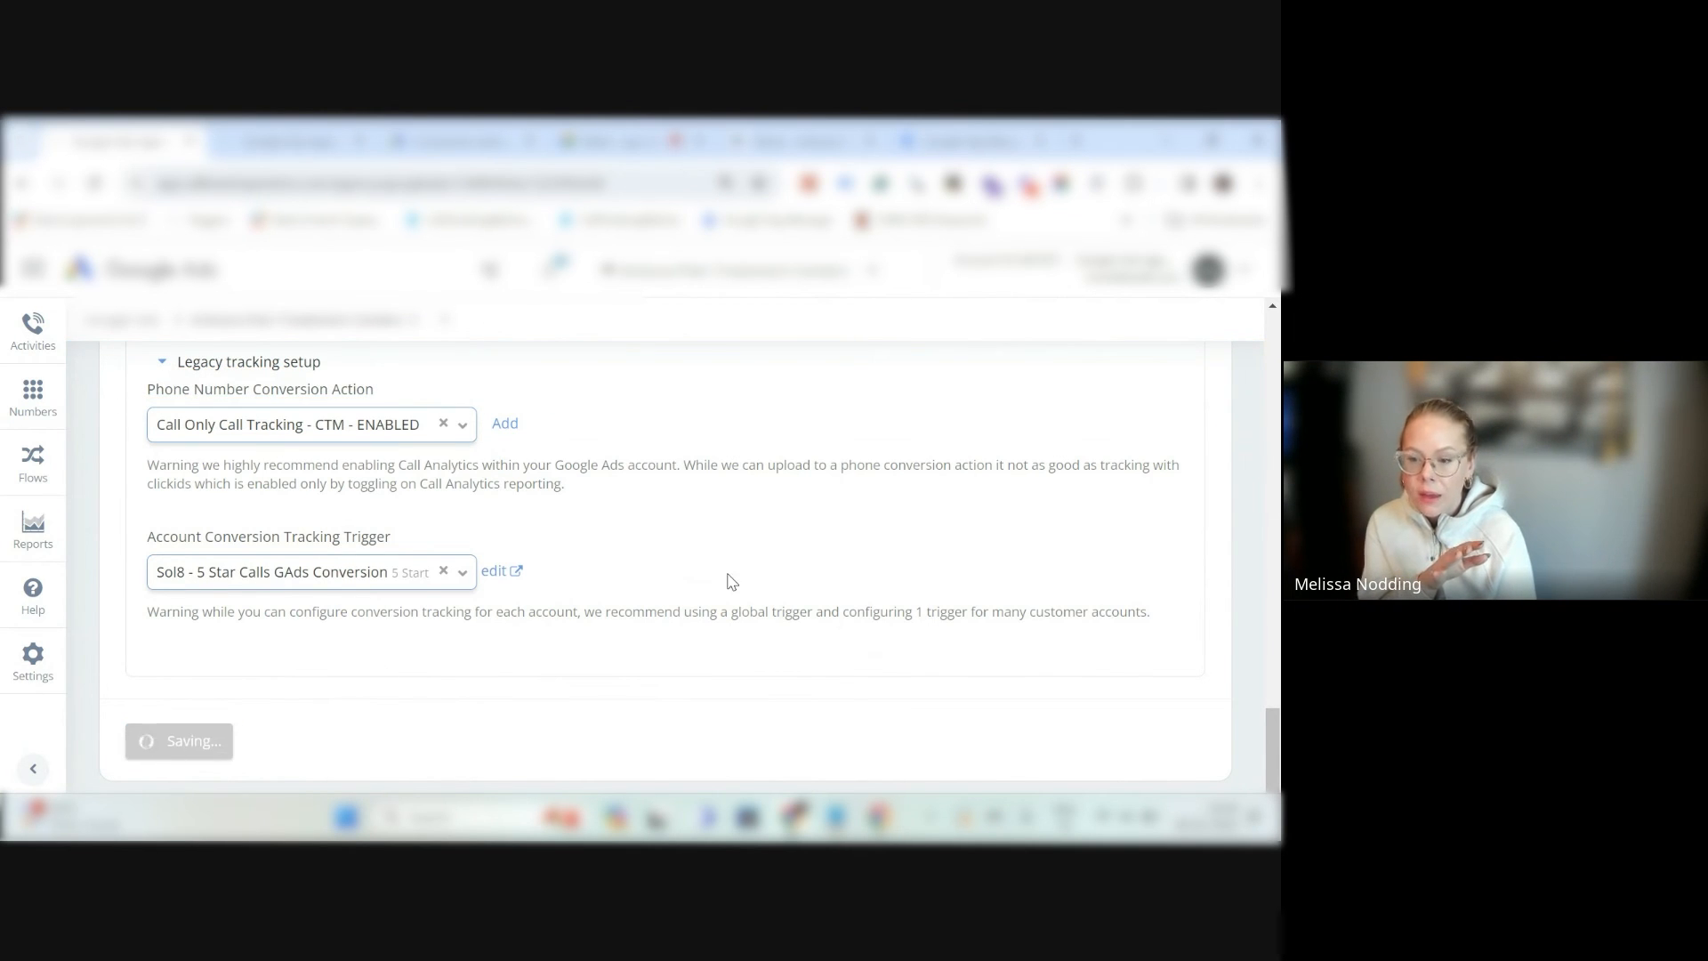
# Go to the account's integrations and open the Google Ads Direct Connect settings.
pyautogui.scroll(8, 731, 581)
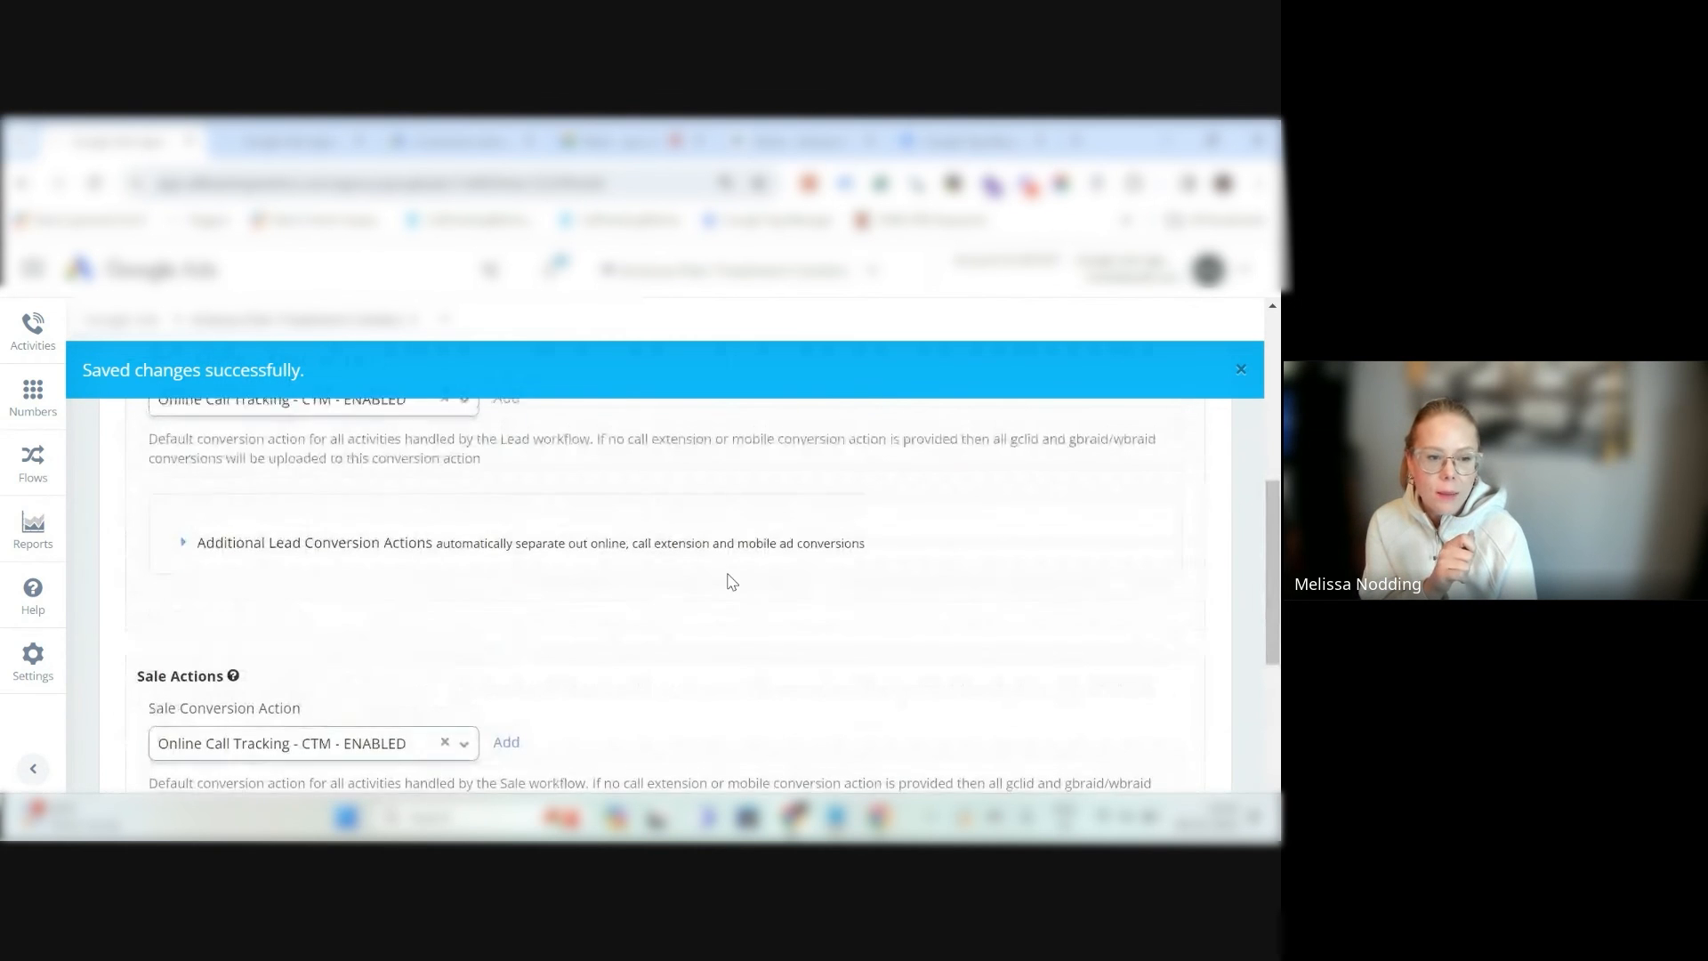
pyautogui.scroll(6, 731, 581)
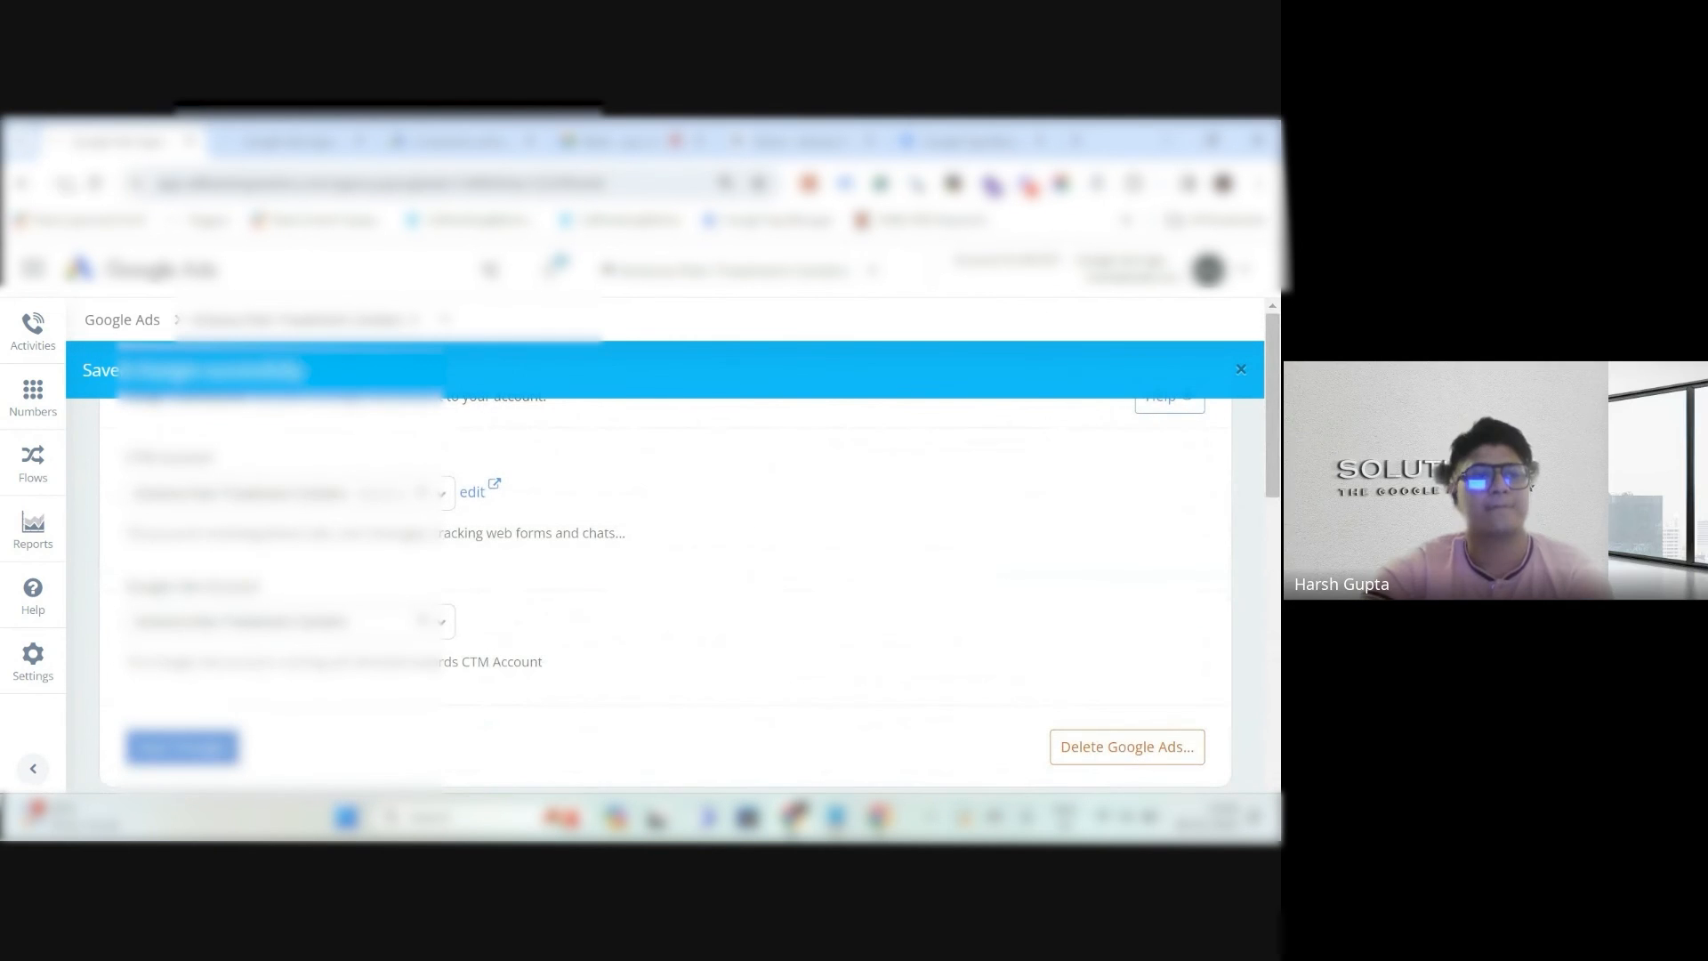
pyautogui.click(33, 659)
pyautogui.scroll(-3, 164, 656)
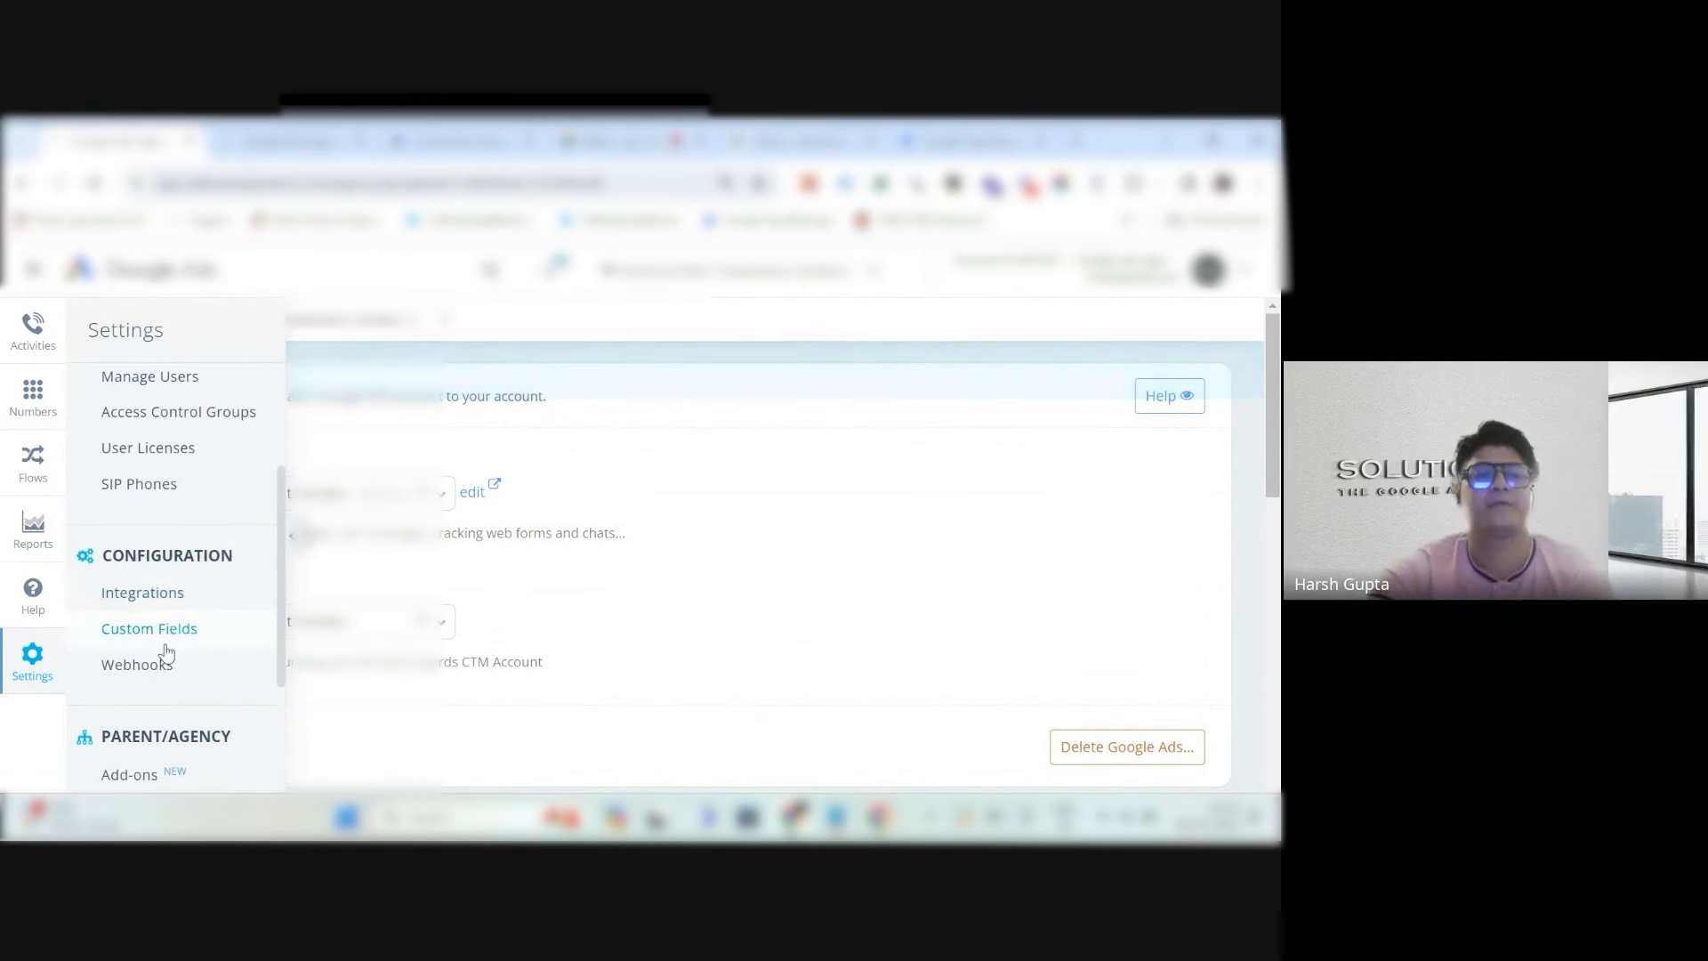
pyautogui.click(176, 594)
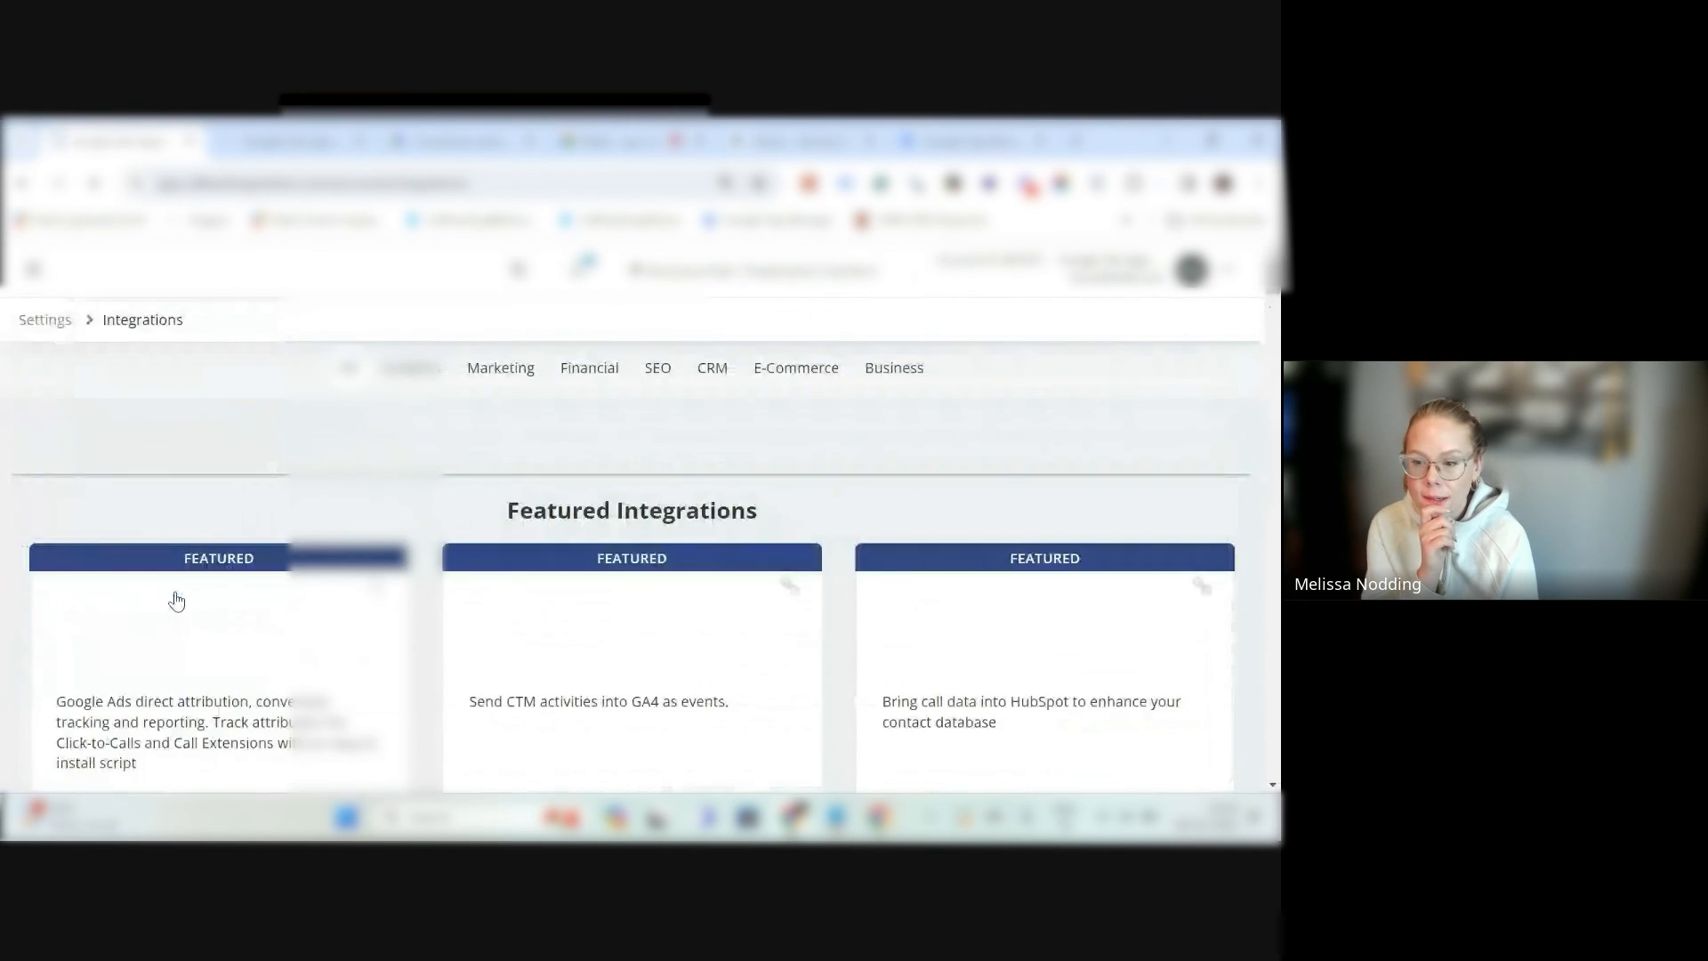
pyautogui.scroll(-3, 232, 599)
pyautogui.click(142, 534)
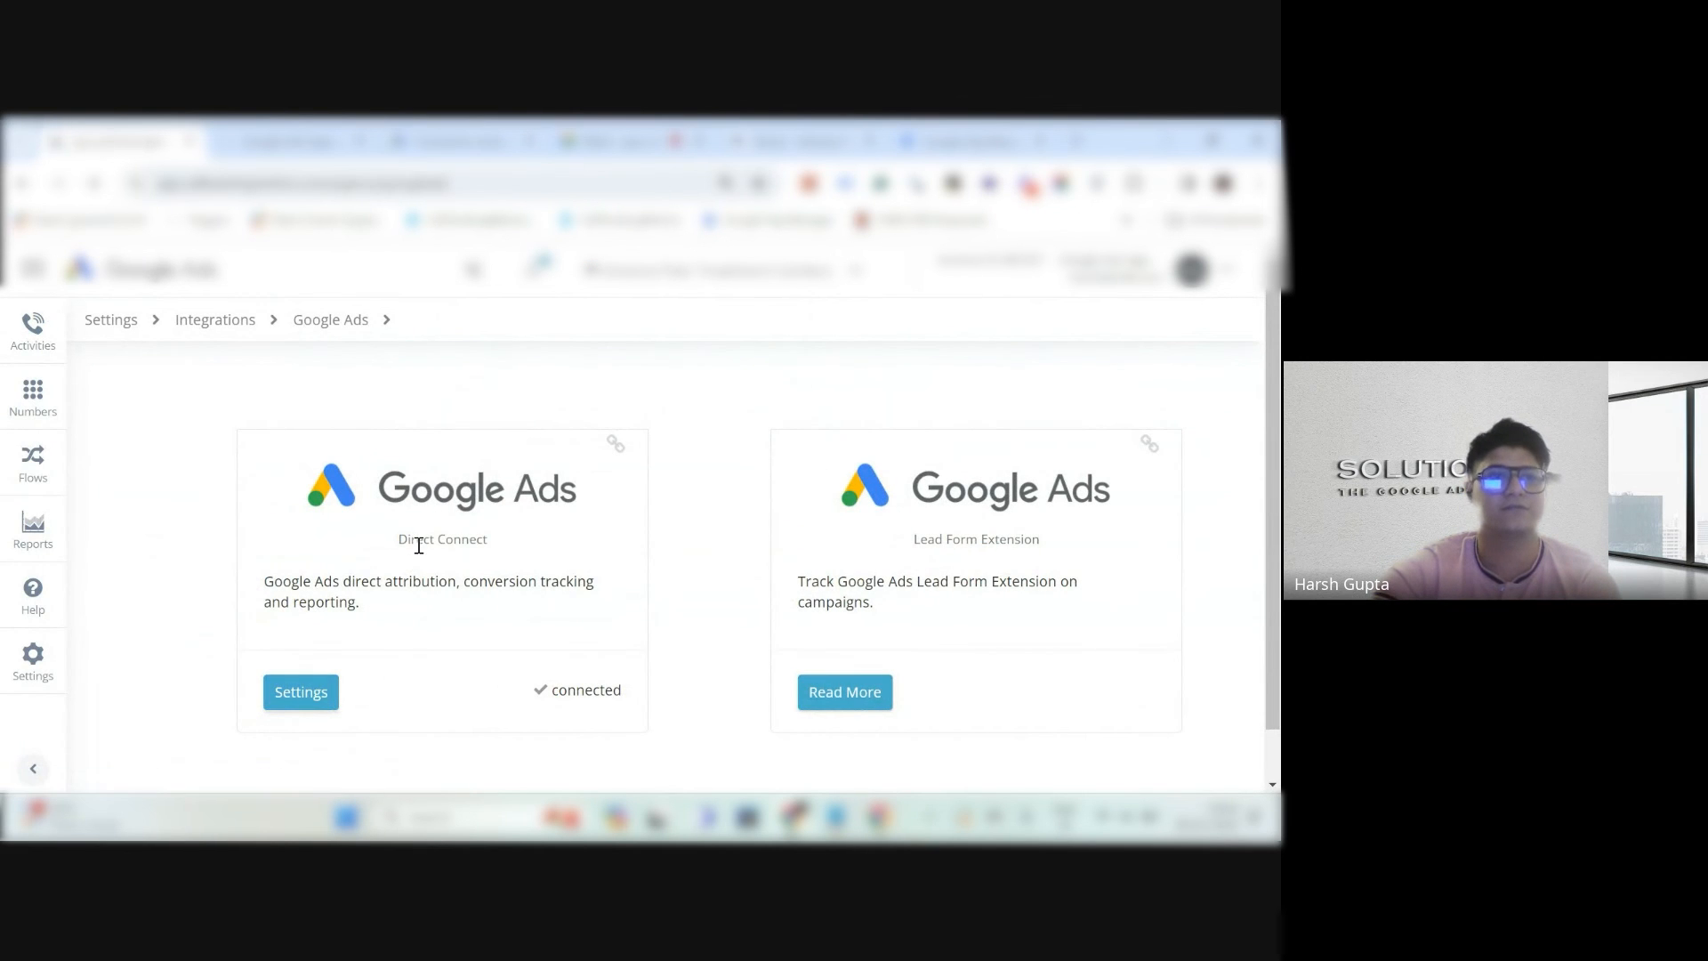
pyautogui.scroll(-3, 427, 545)
pyautogui.scroll(1, 428, 545)
pyautogui.scroll(3, 428, 545)
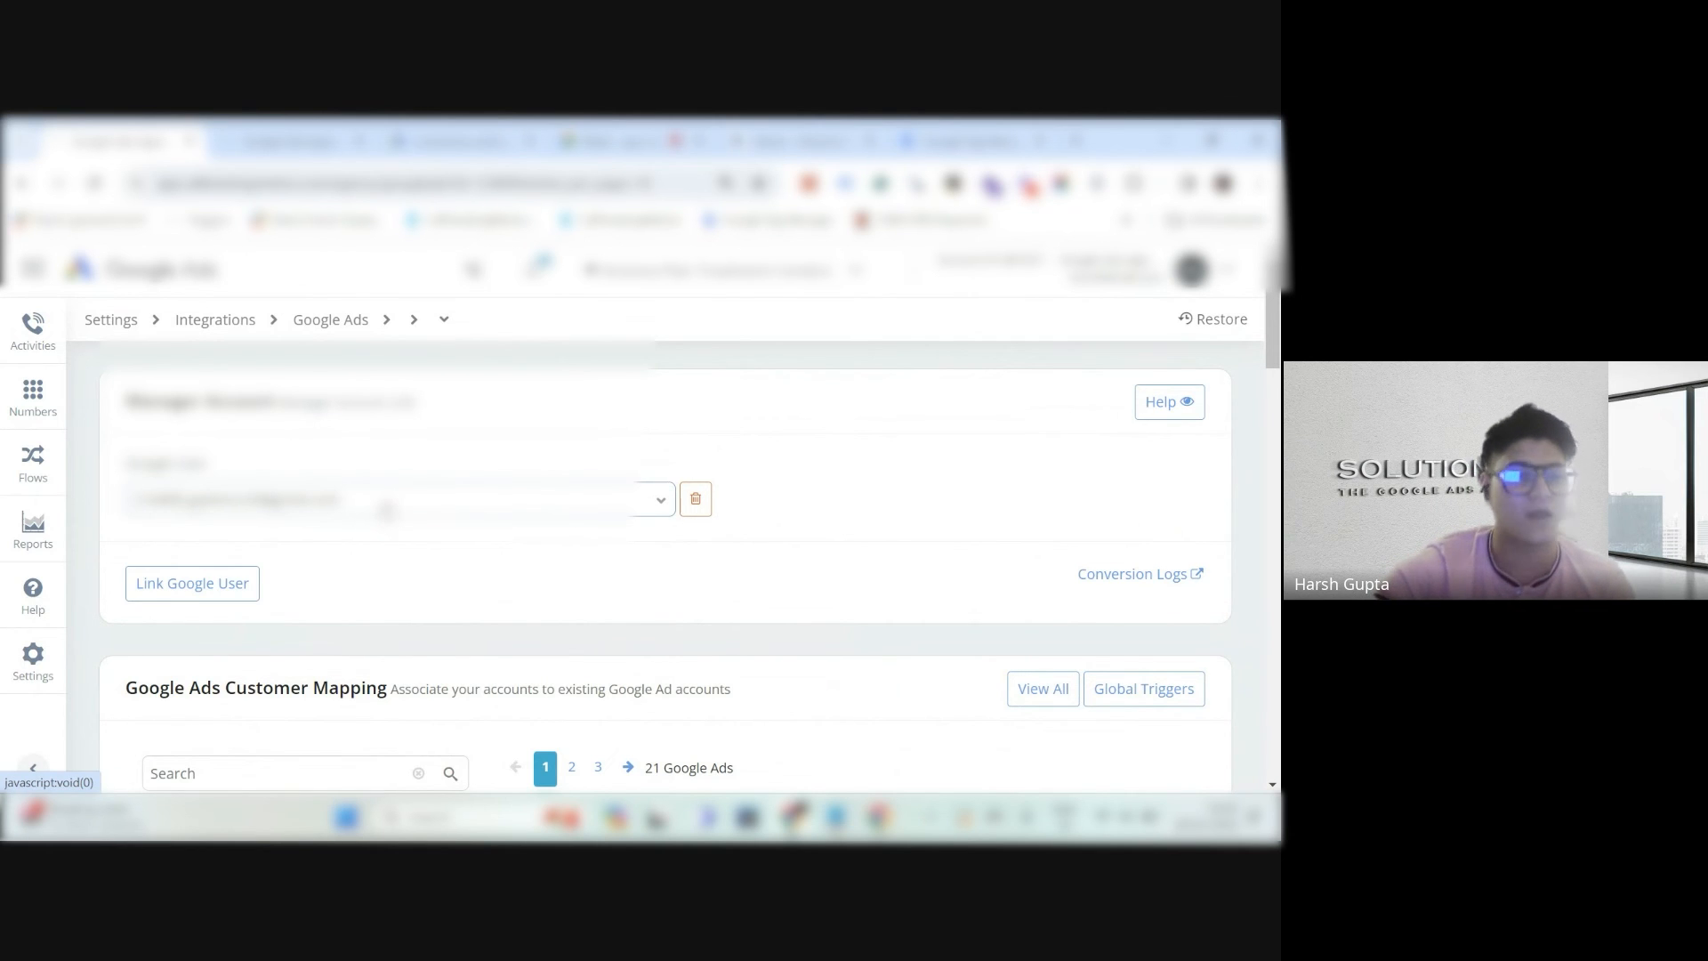
# View the Google account chooser for linking a Google user, and return to the Google Ads customer mappings without linking one.
pyautogui.click(188, 594)
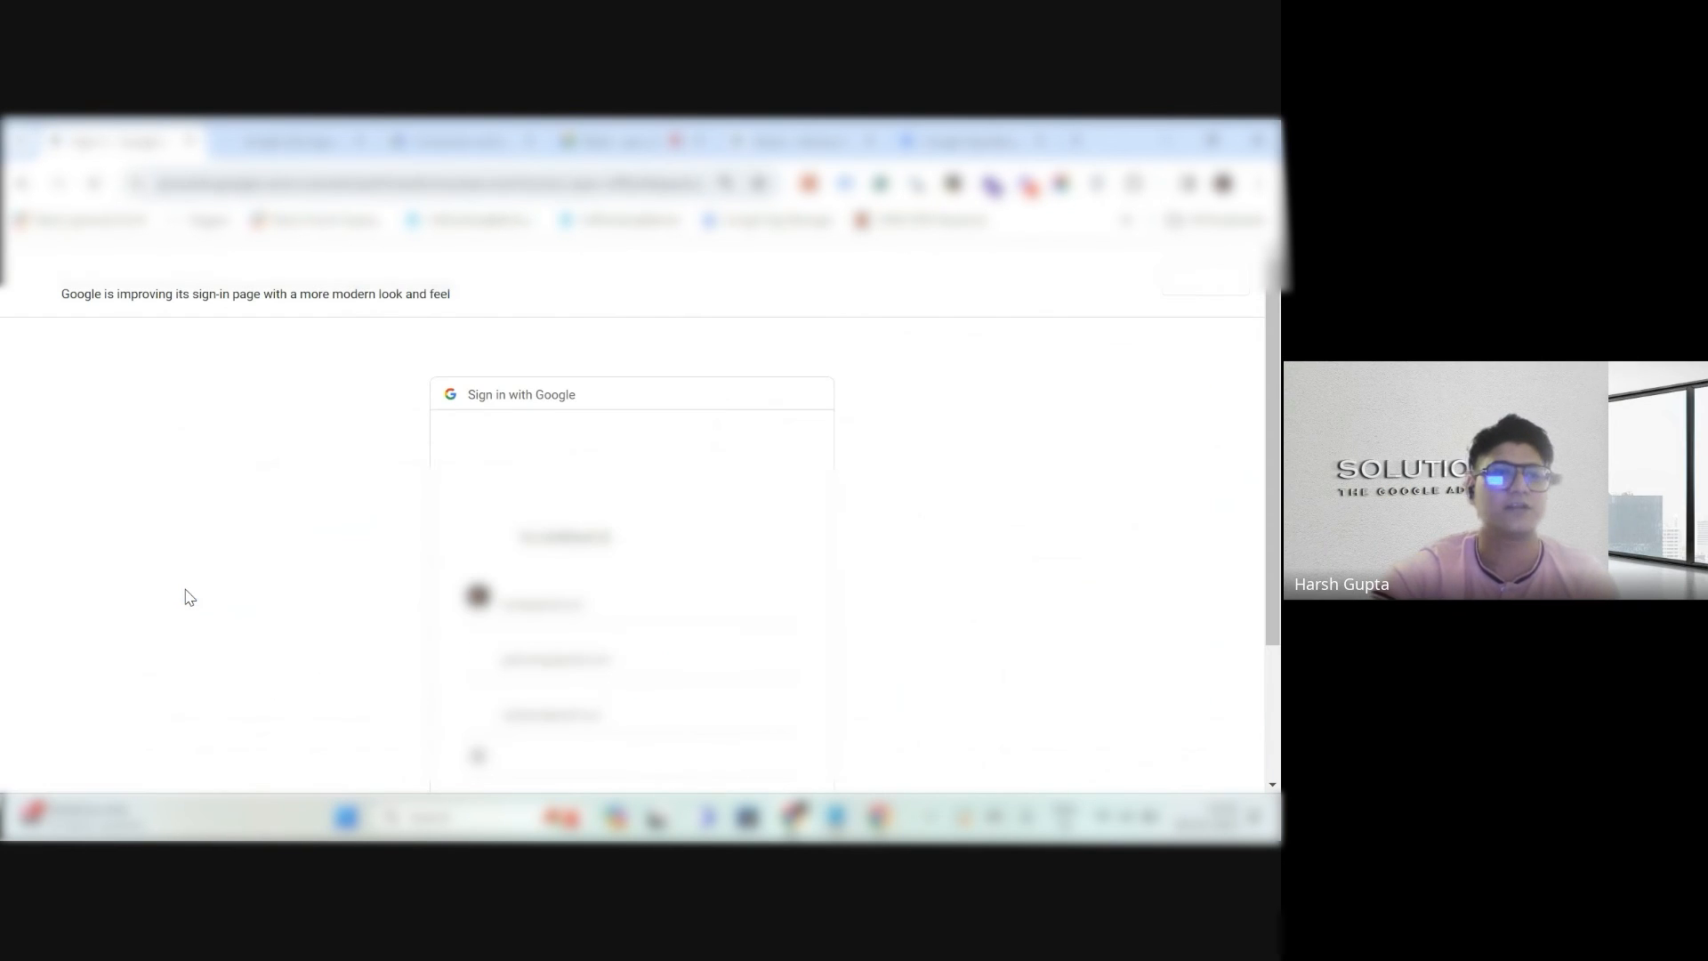
pyautogui.click(632, 592)
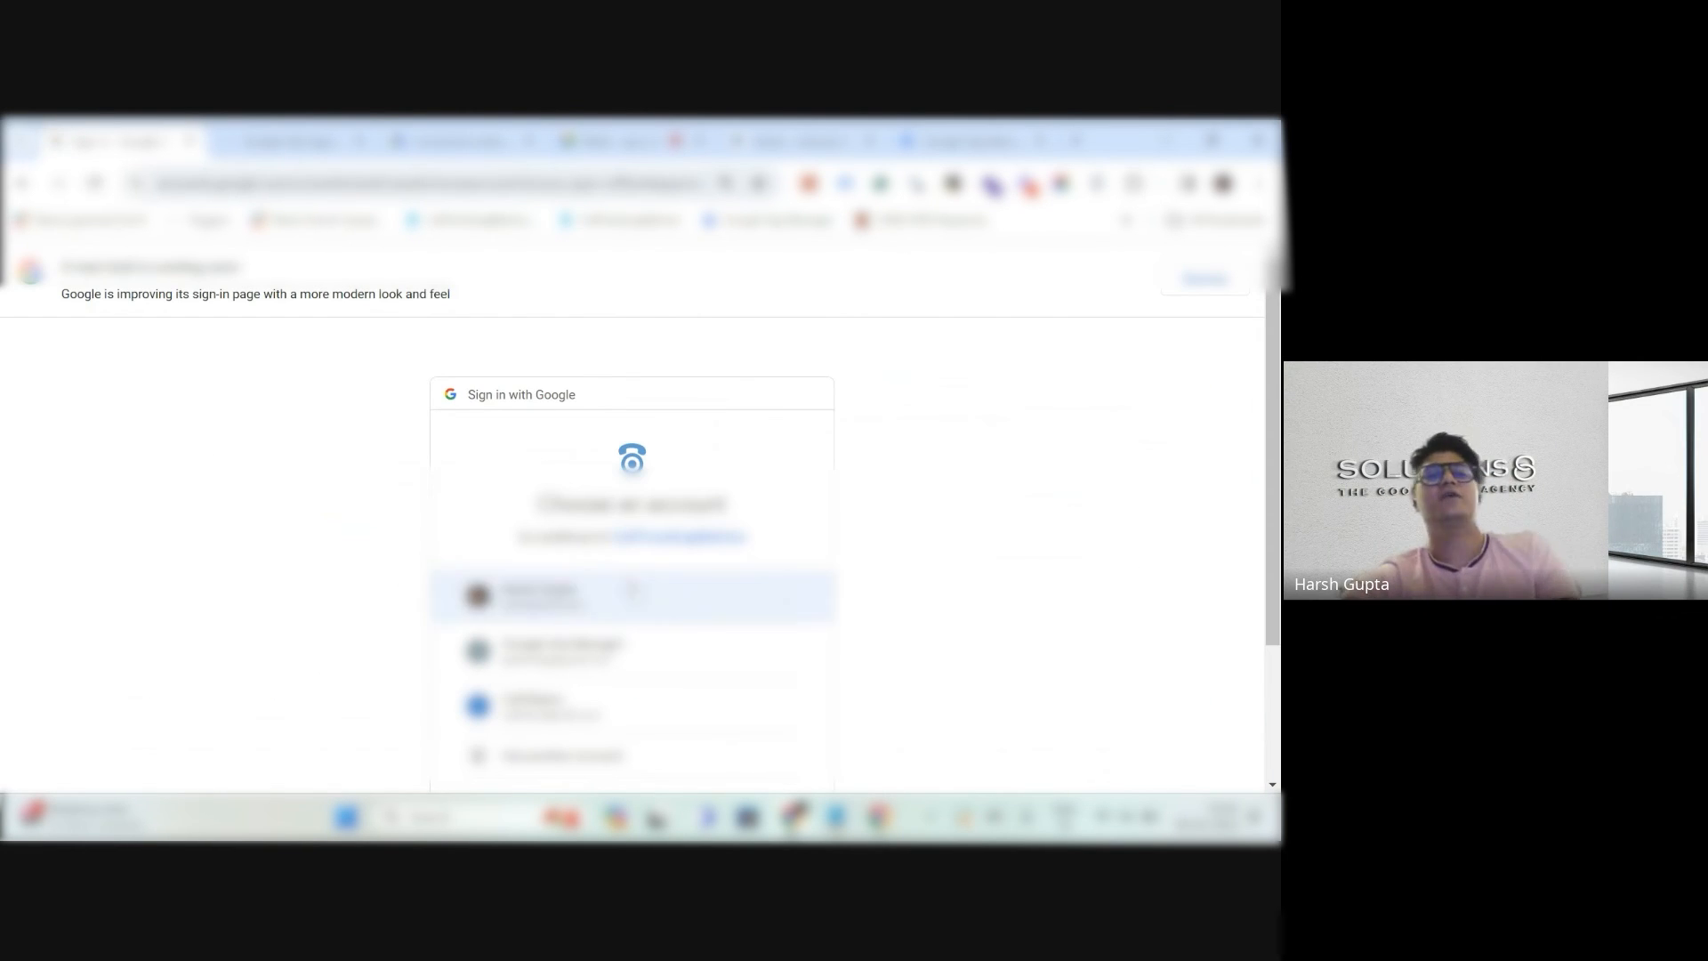
pyautogui.scroll(-1, 1012, 462)
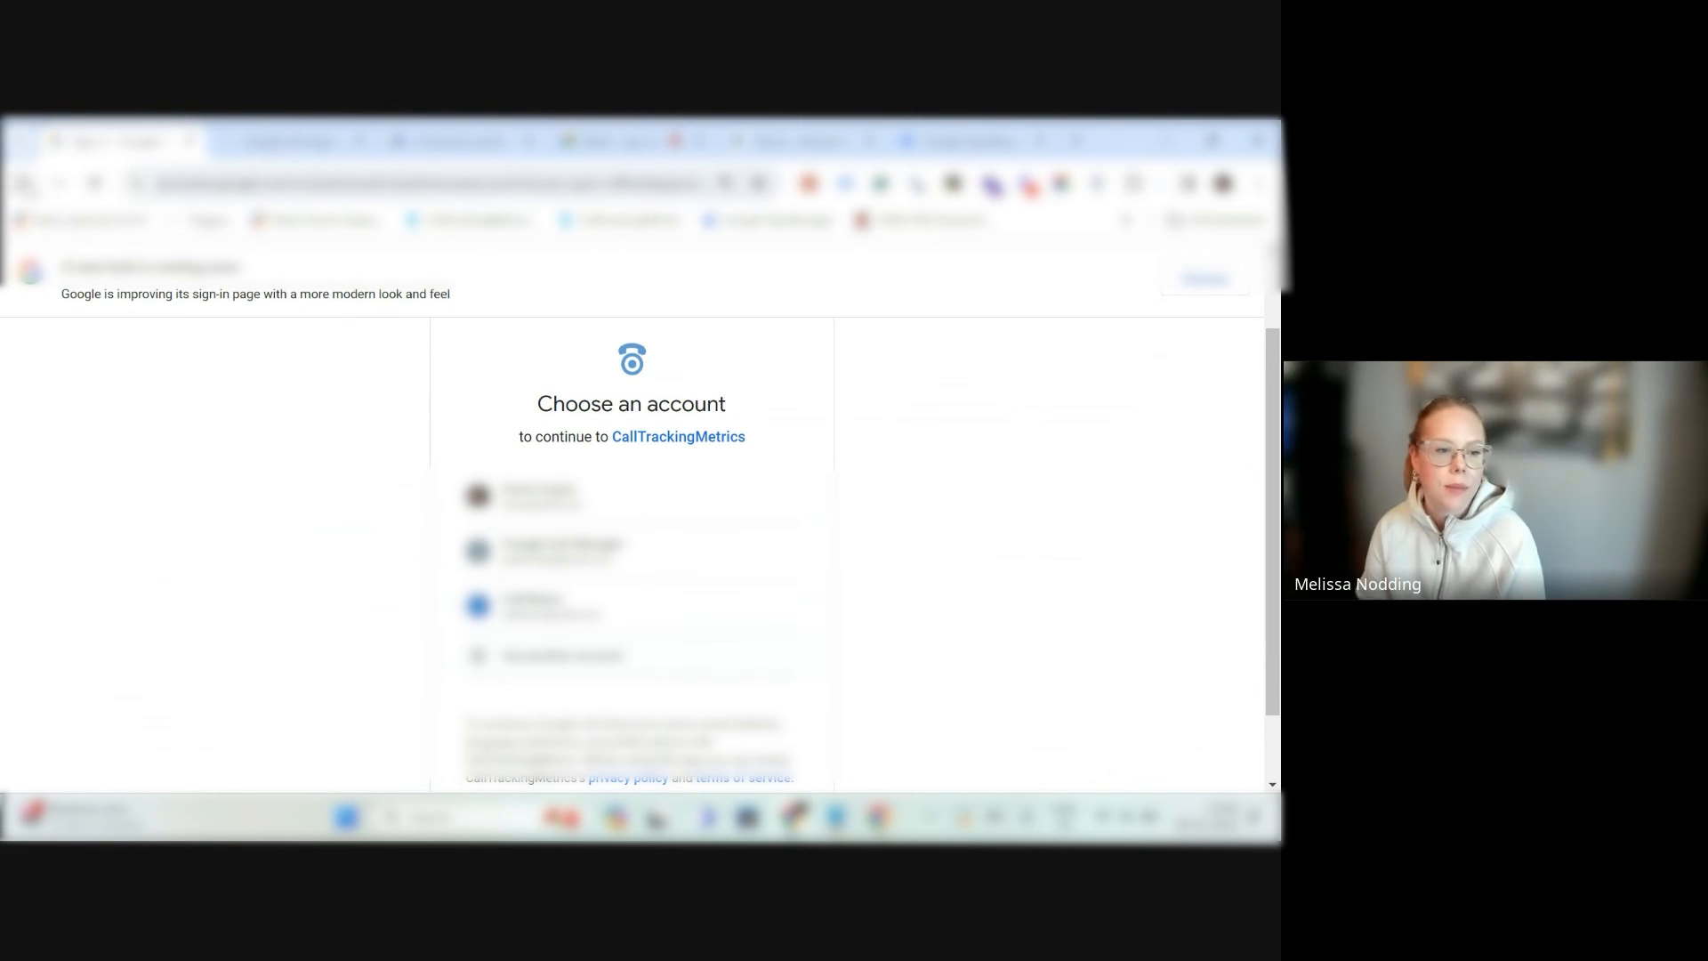
pyautogui.rightClick(28, 186)
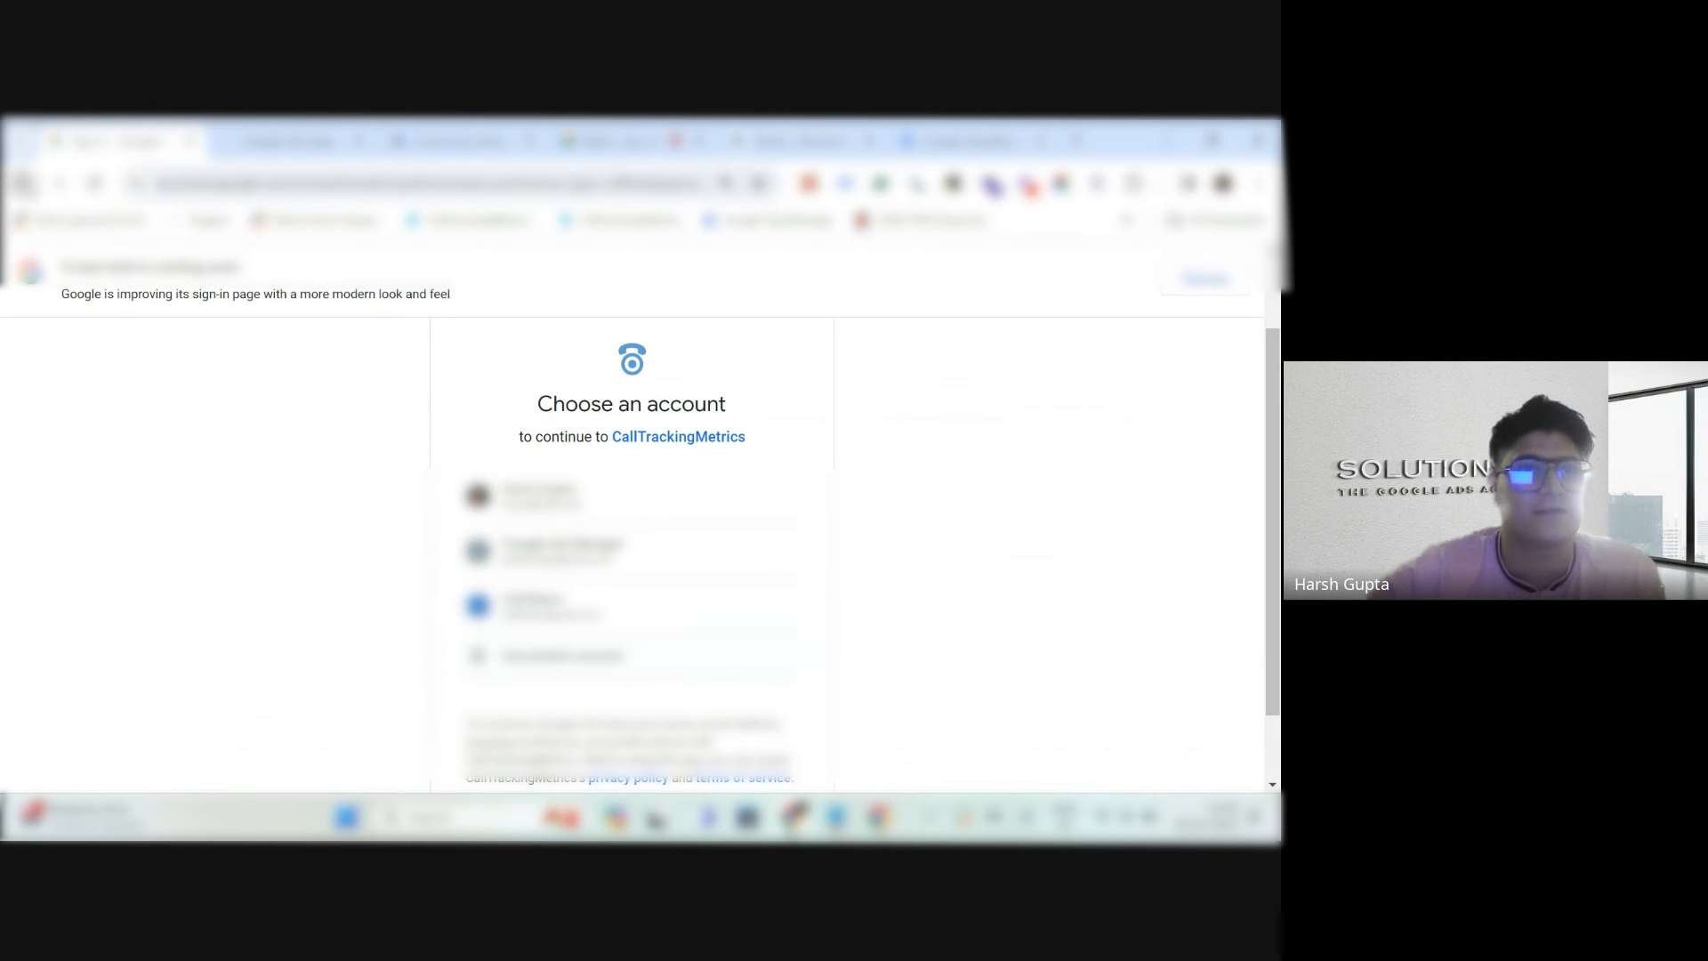
pyautogui.click(32, 227)
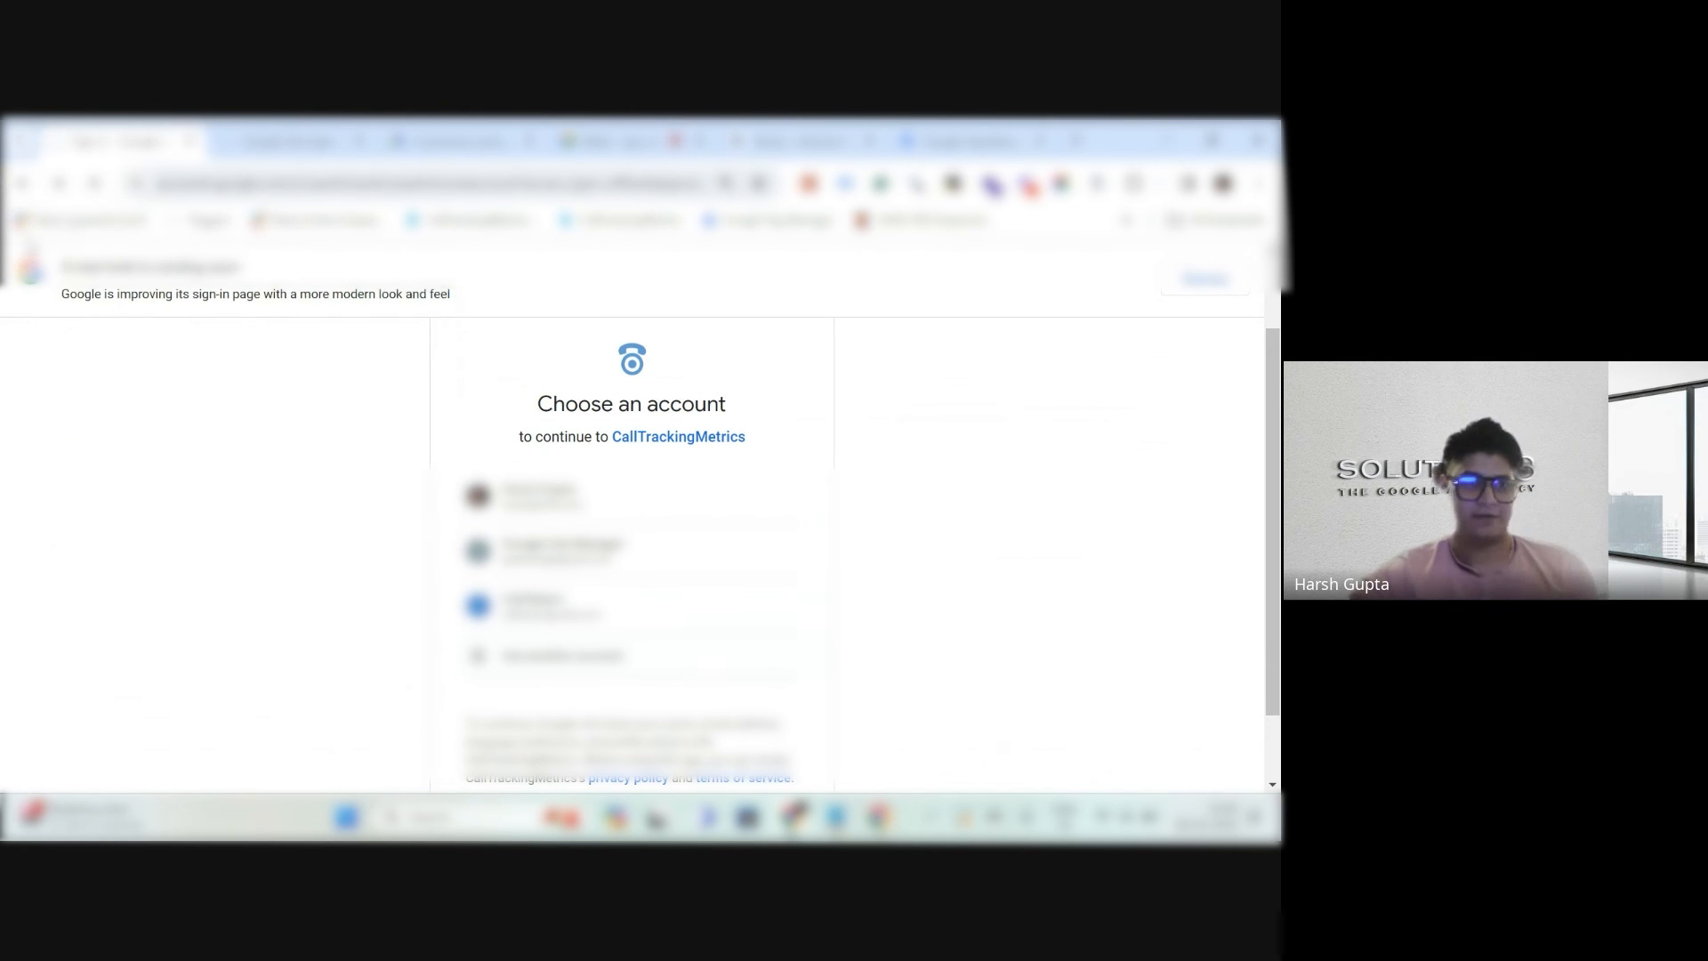
pyautogui.scroll(-3, 637, 462)
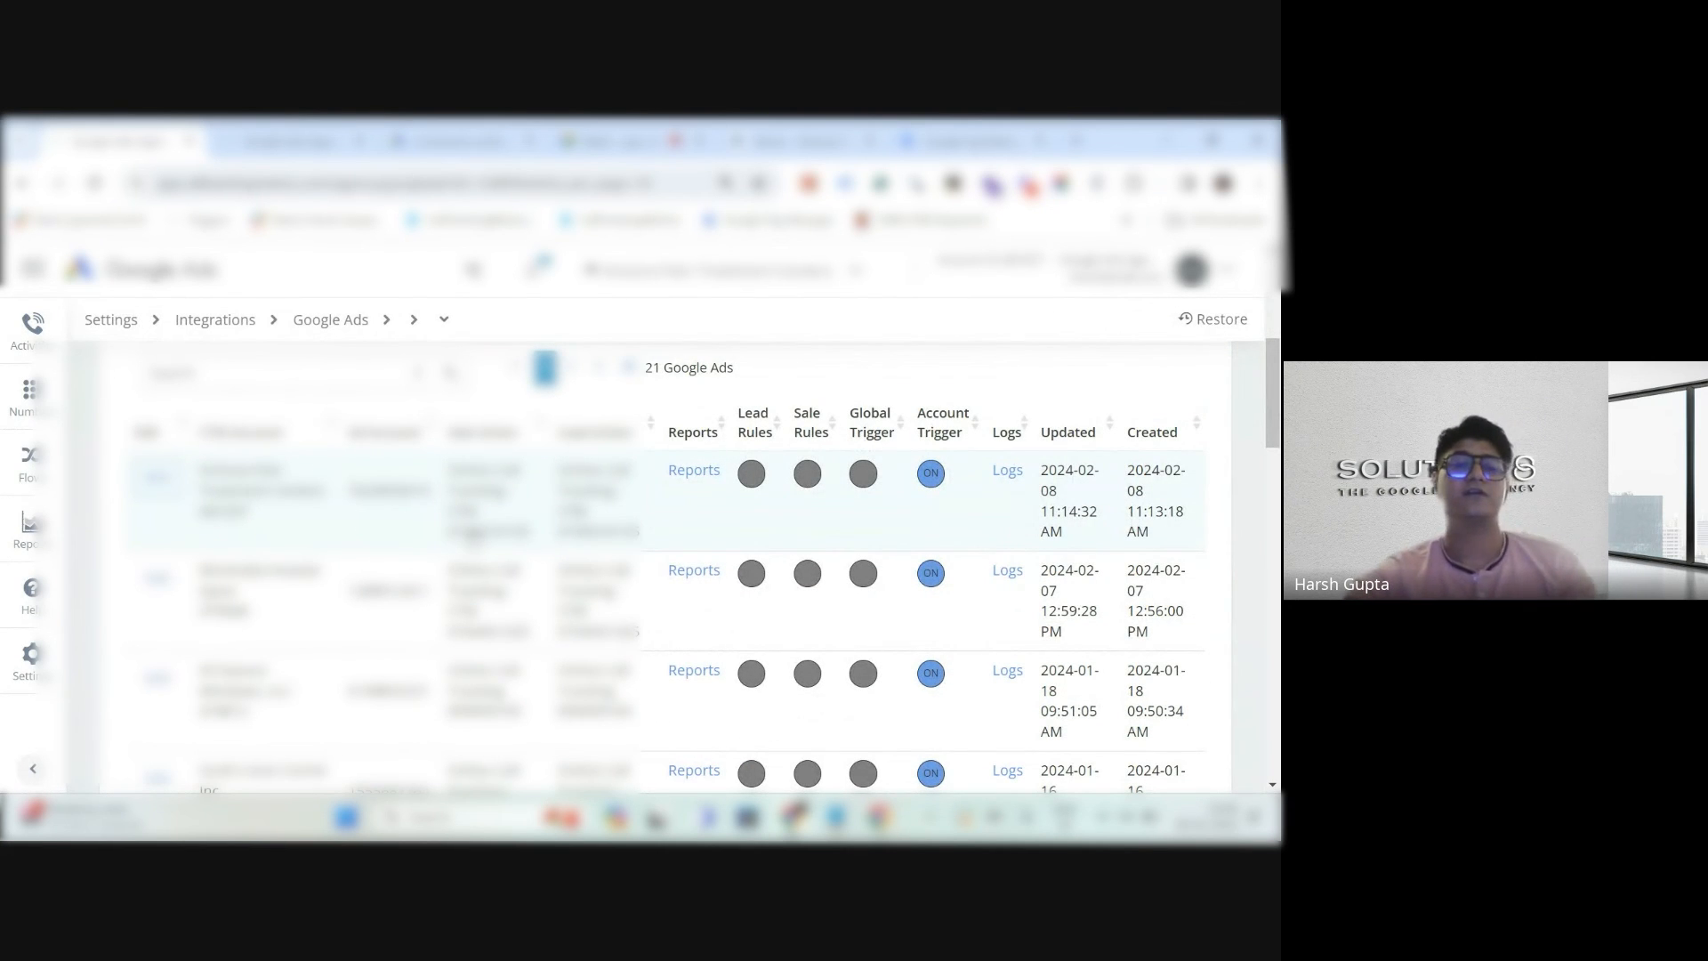
# Open the Sol8 - 5 Star Calls GAds Conversion trigger for editing.
pyautogui.click(33, 460)
pyautogui.click(33, 393)
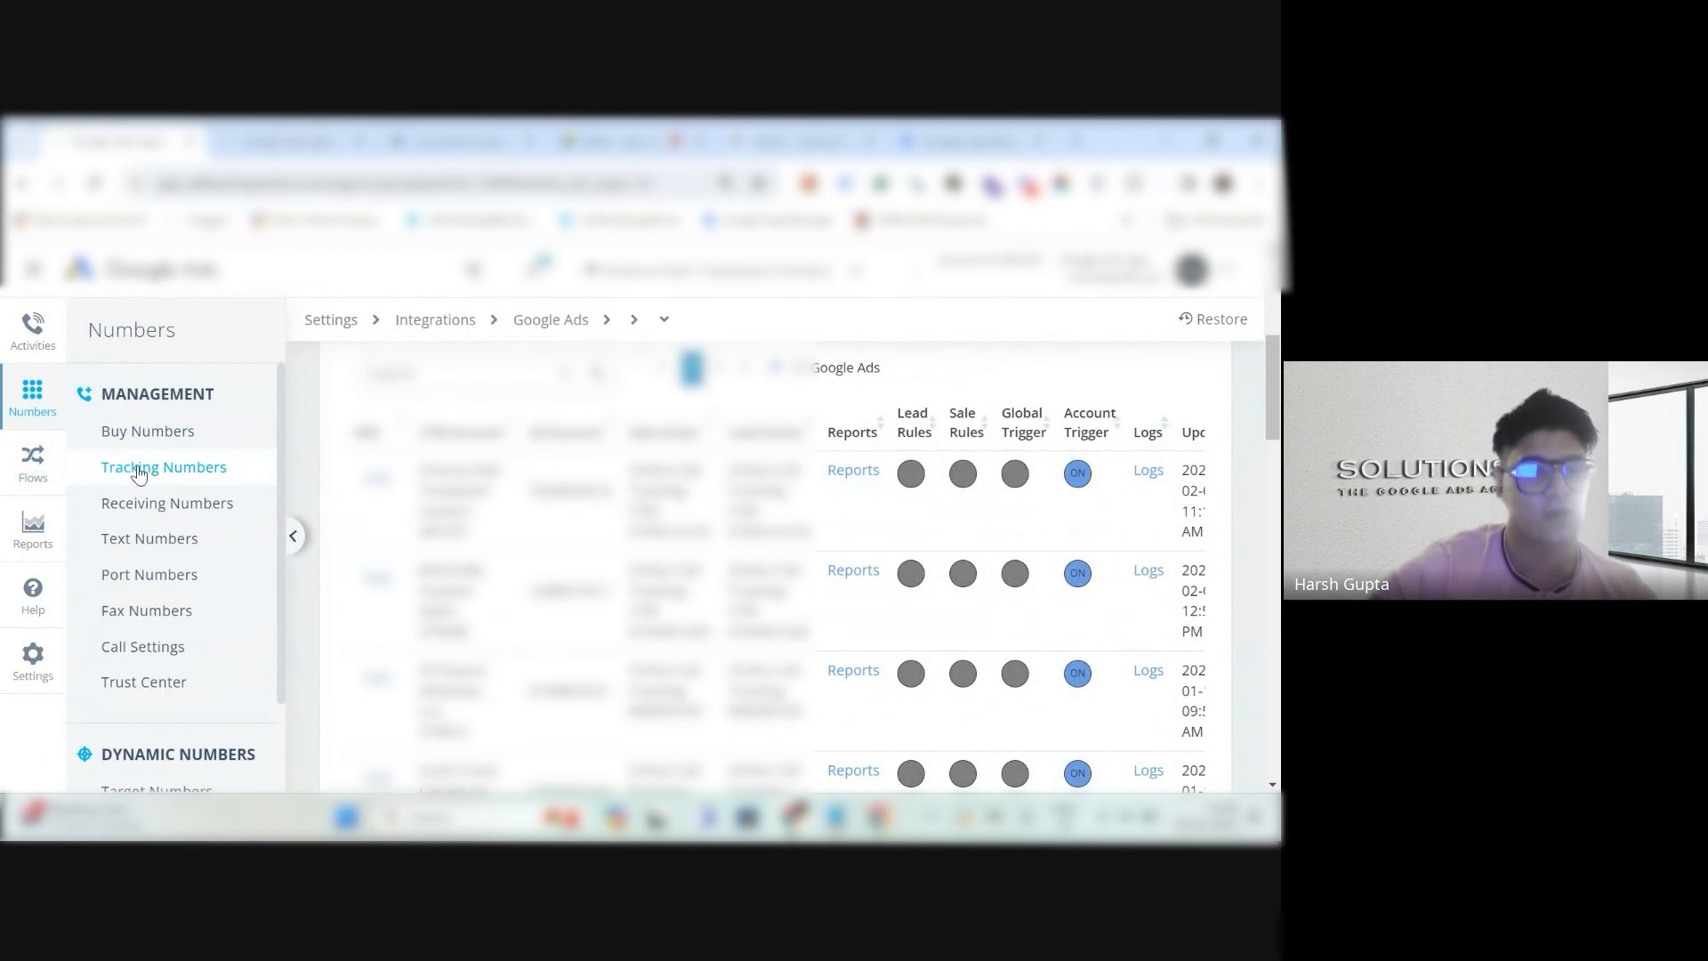
pyautogui.scroll(-2, 165, 498)
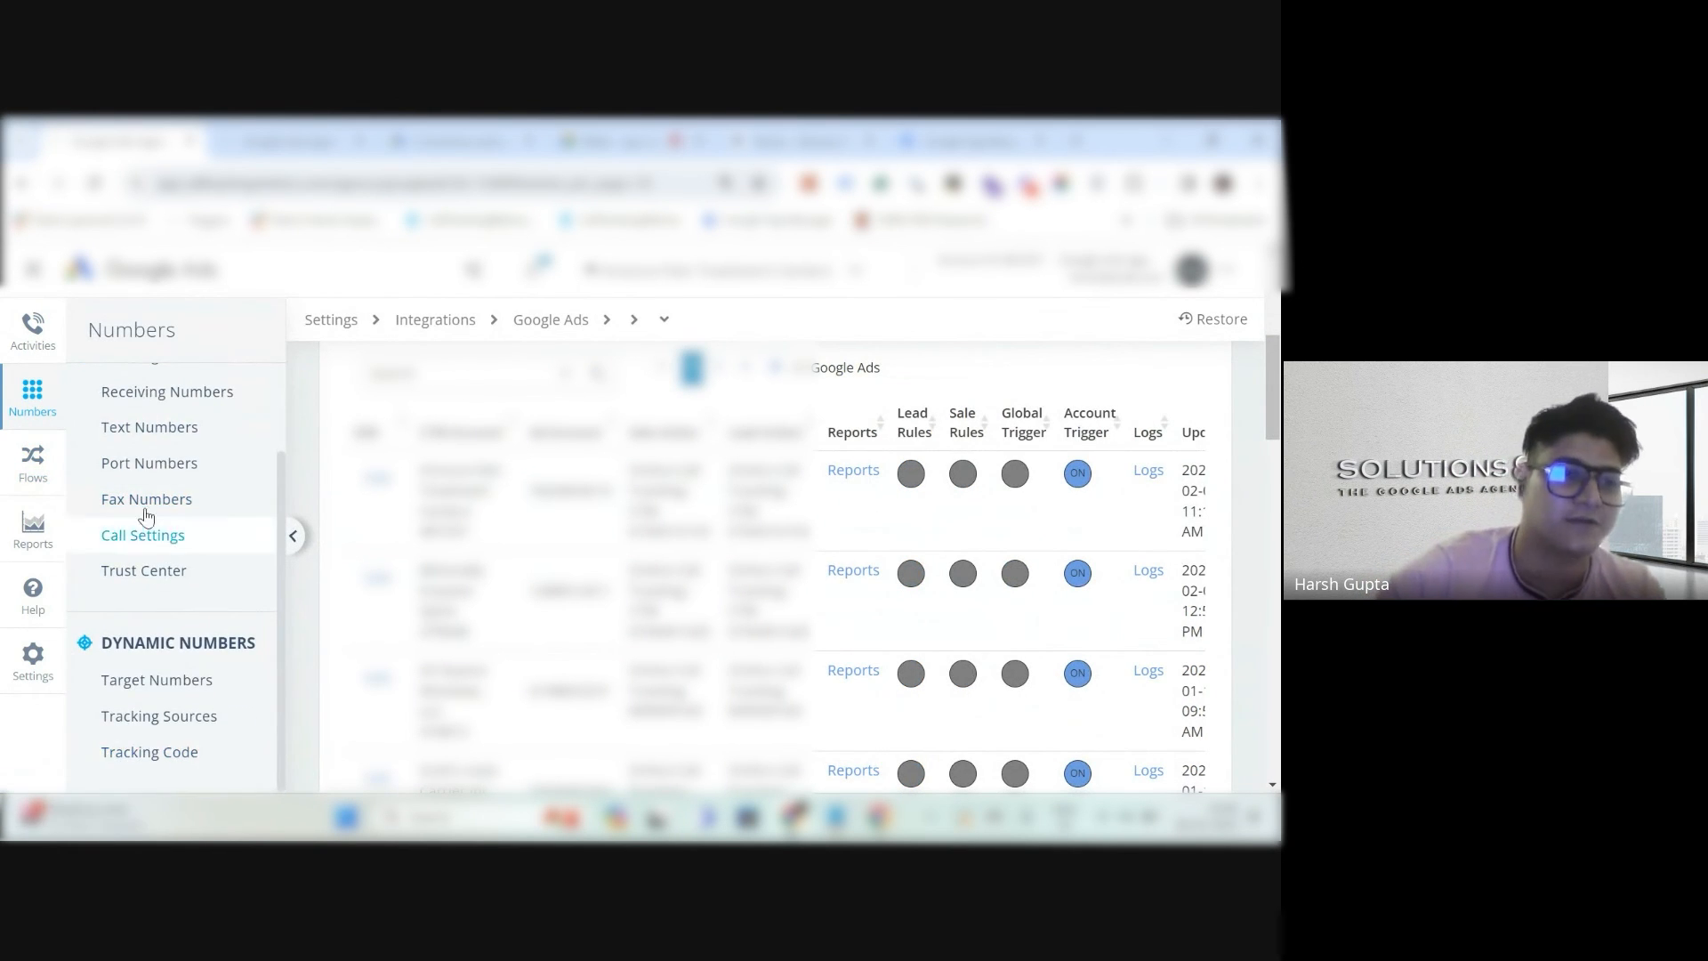
pyautogui.click(51, 476)
pyautogui.scroll(-2, 190, 572)
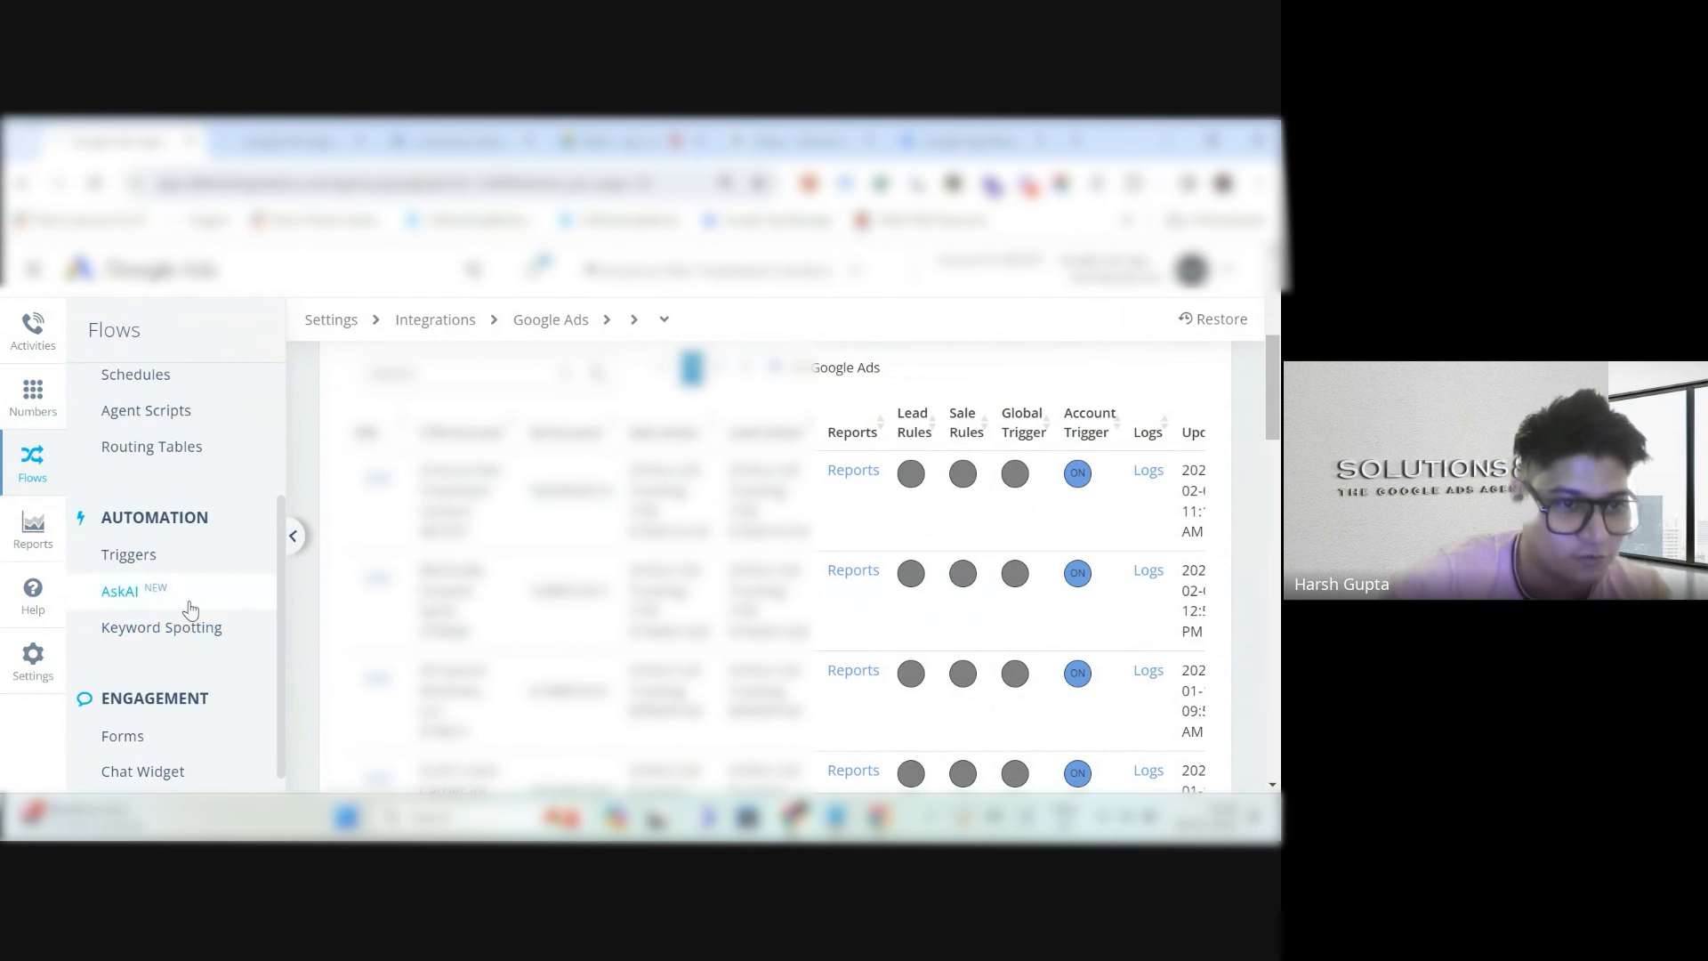
pyautogui.click(150, 564)
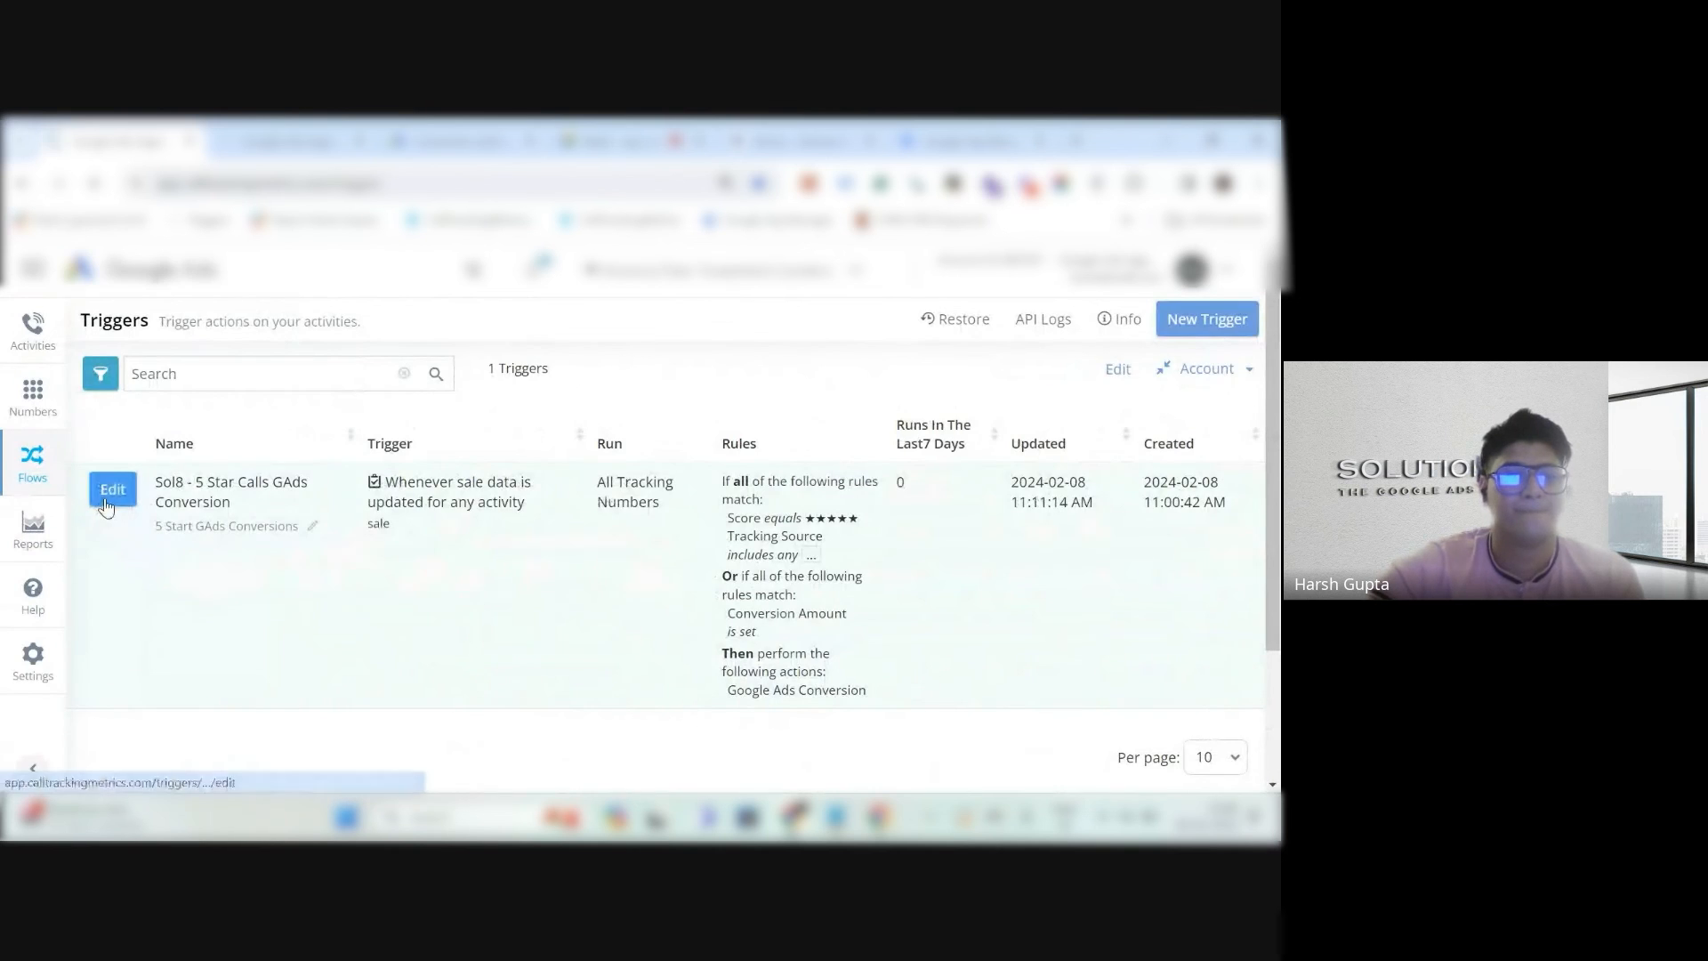
pyautogui.click(105, 498)
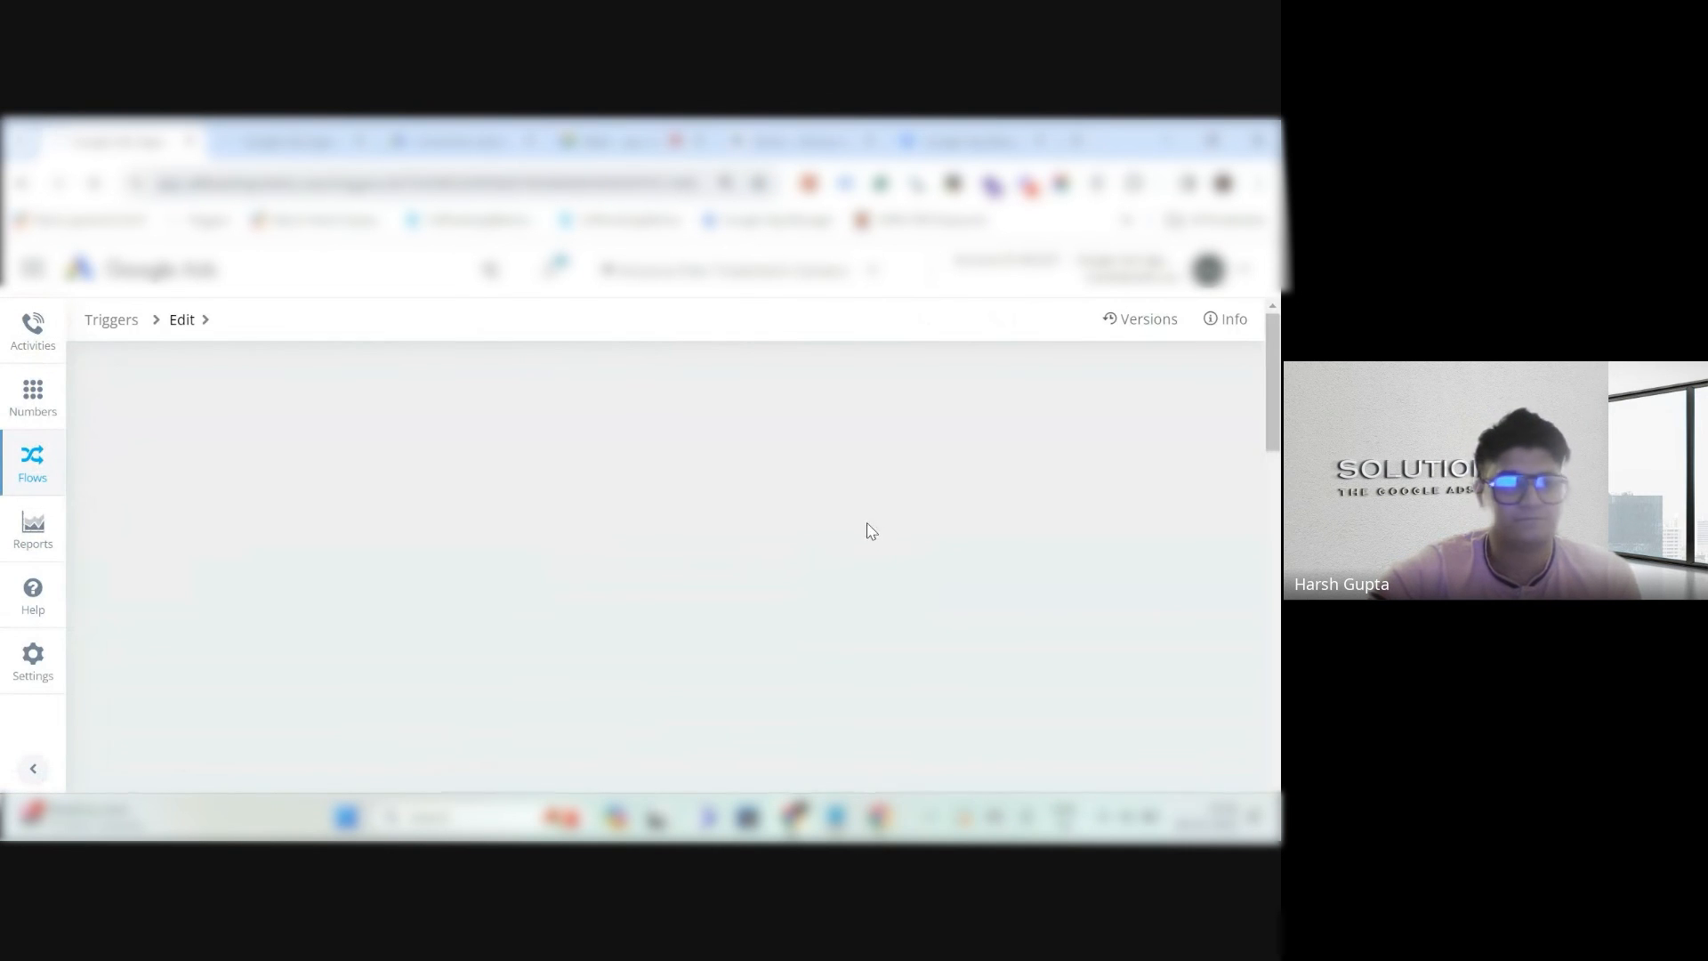
# Set the Online Conversion of the trigger's Google Ads Conversion action to the client's Online Call Tracking - CTM.
pyautogui.scroll(-10, 838, 511)
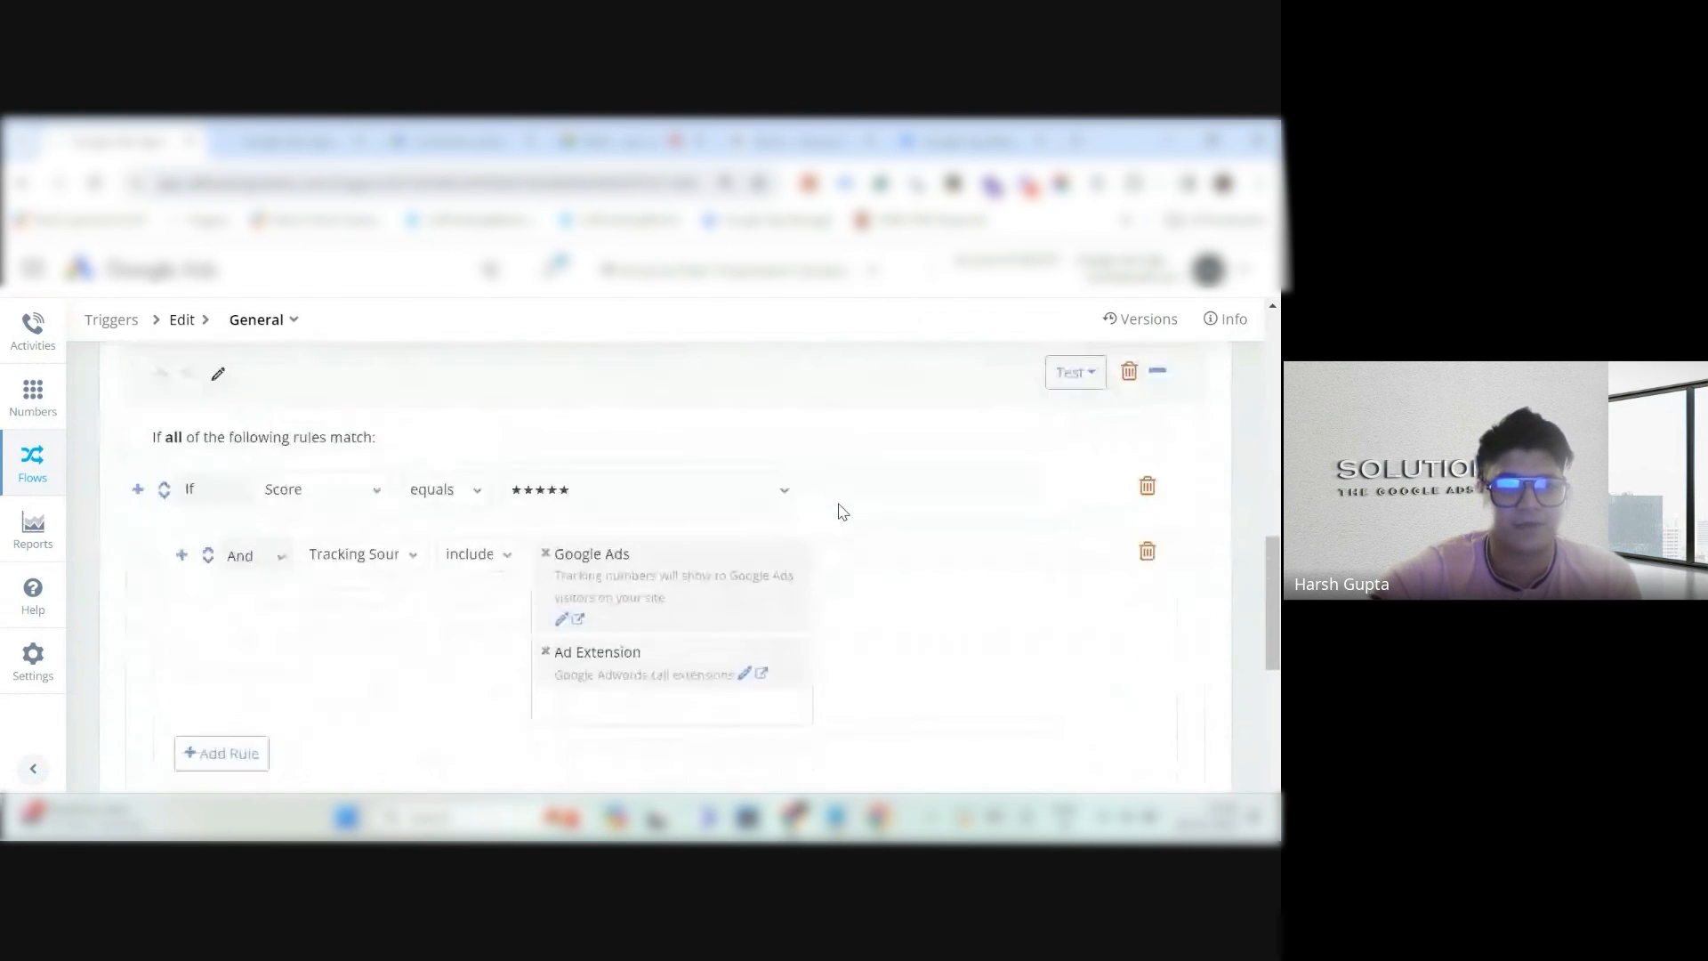
pyautogui.scroll(-5, 841, 509)
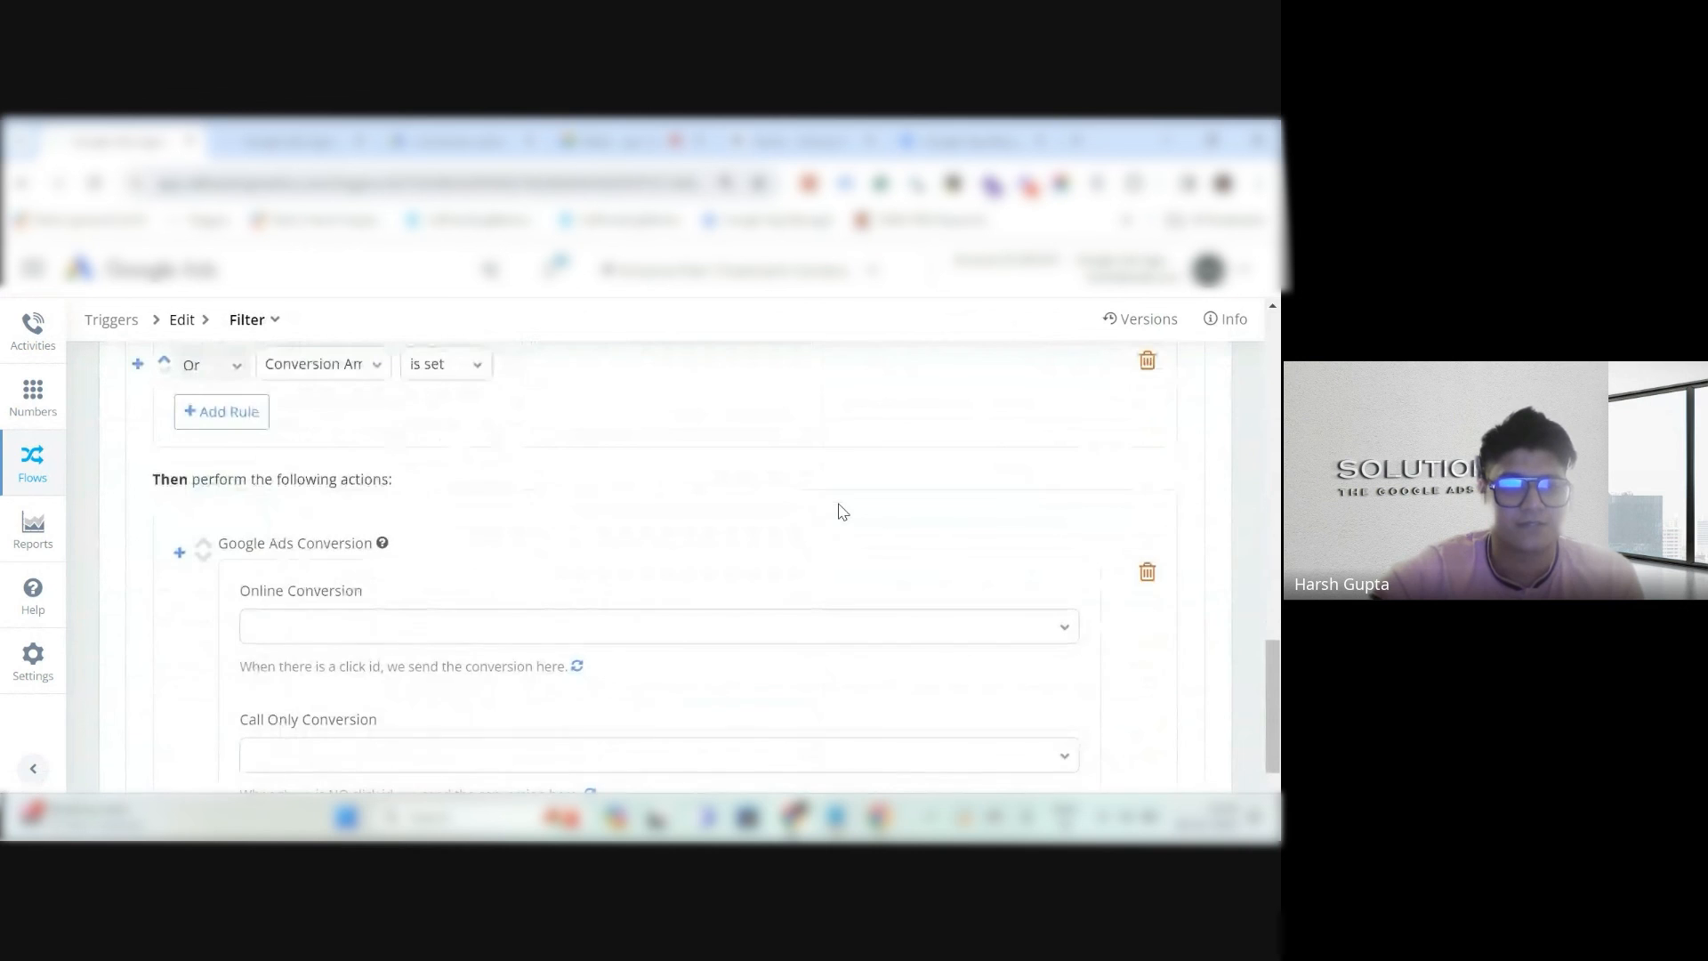
pyautogui.click(878, 437)
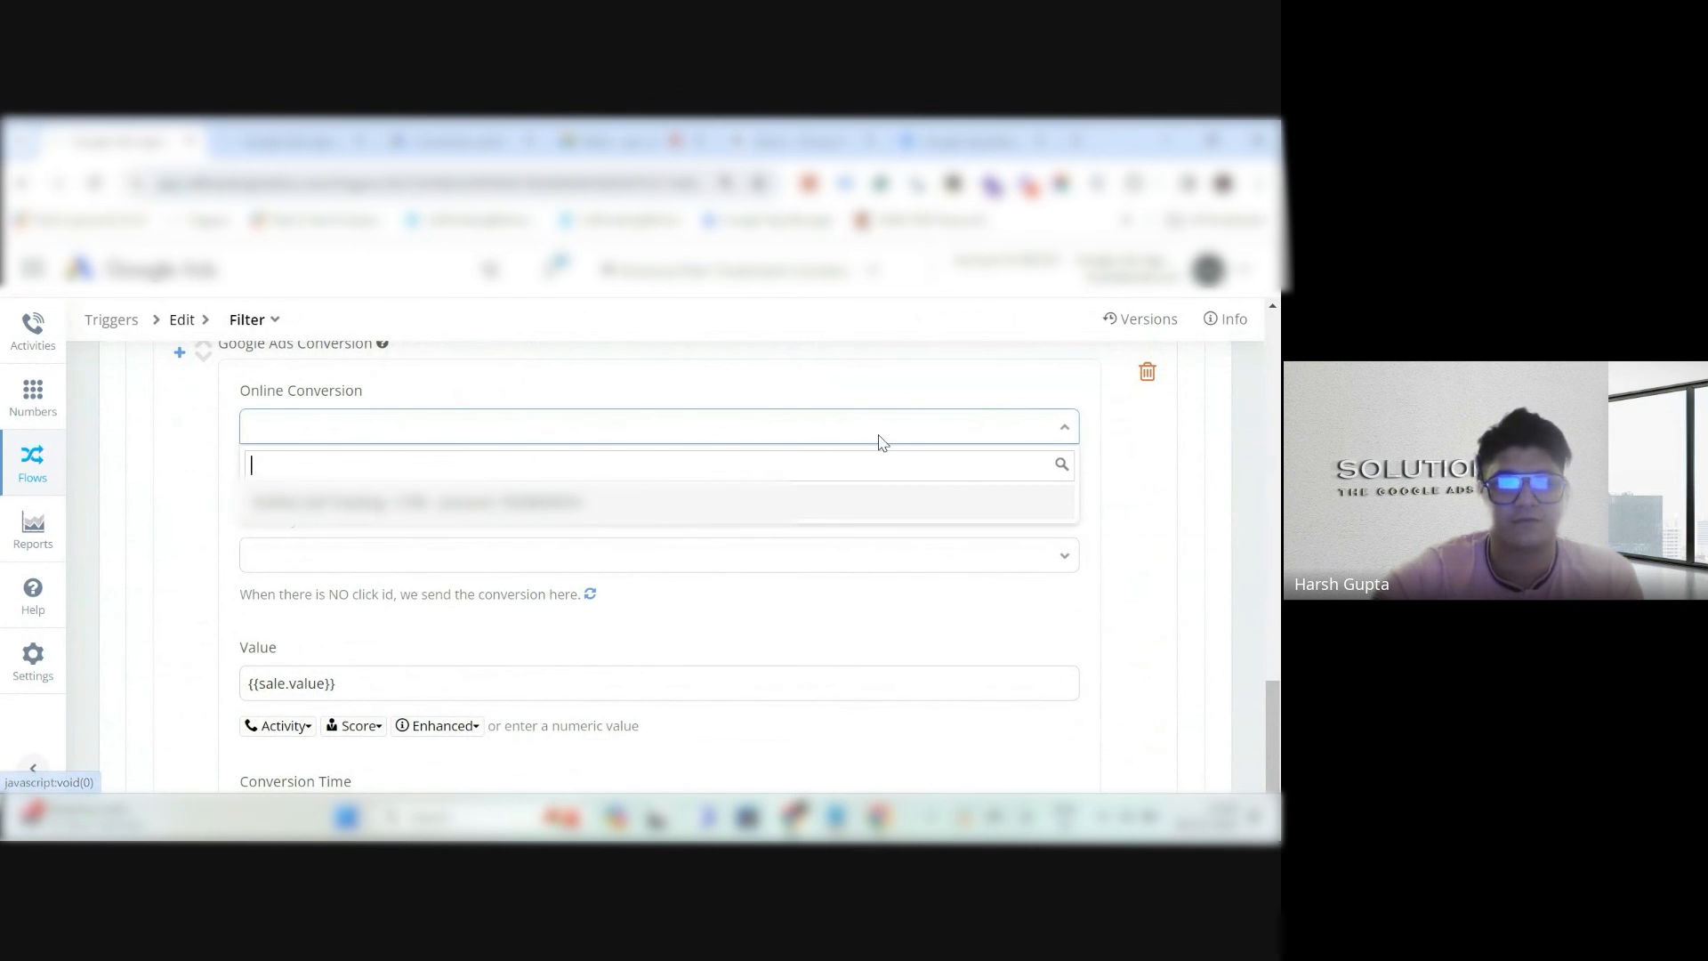
pyautogui.click(494, 516)
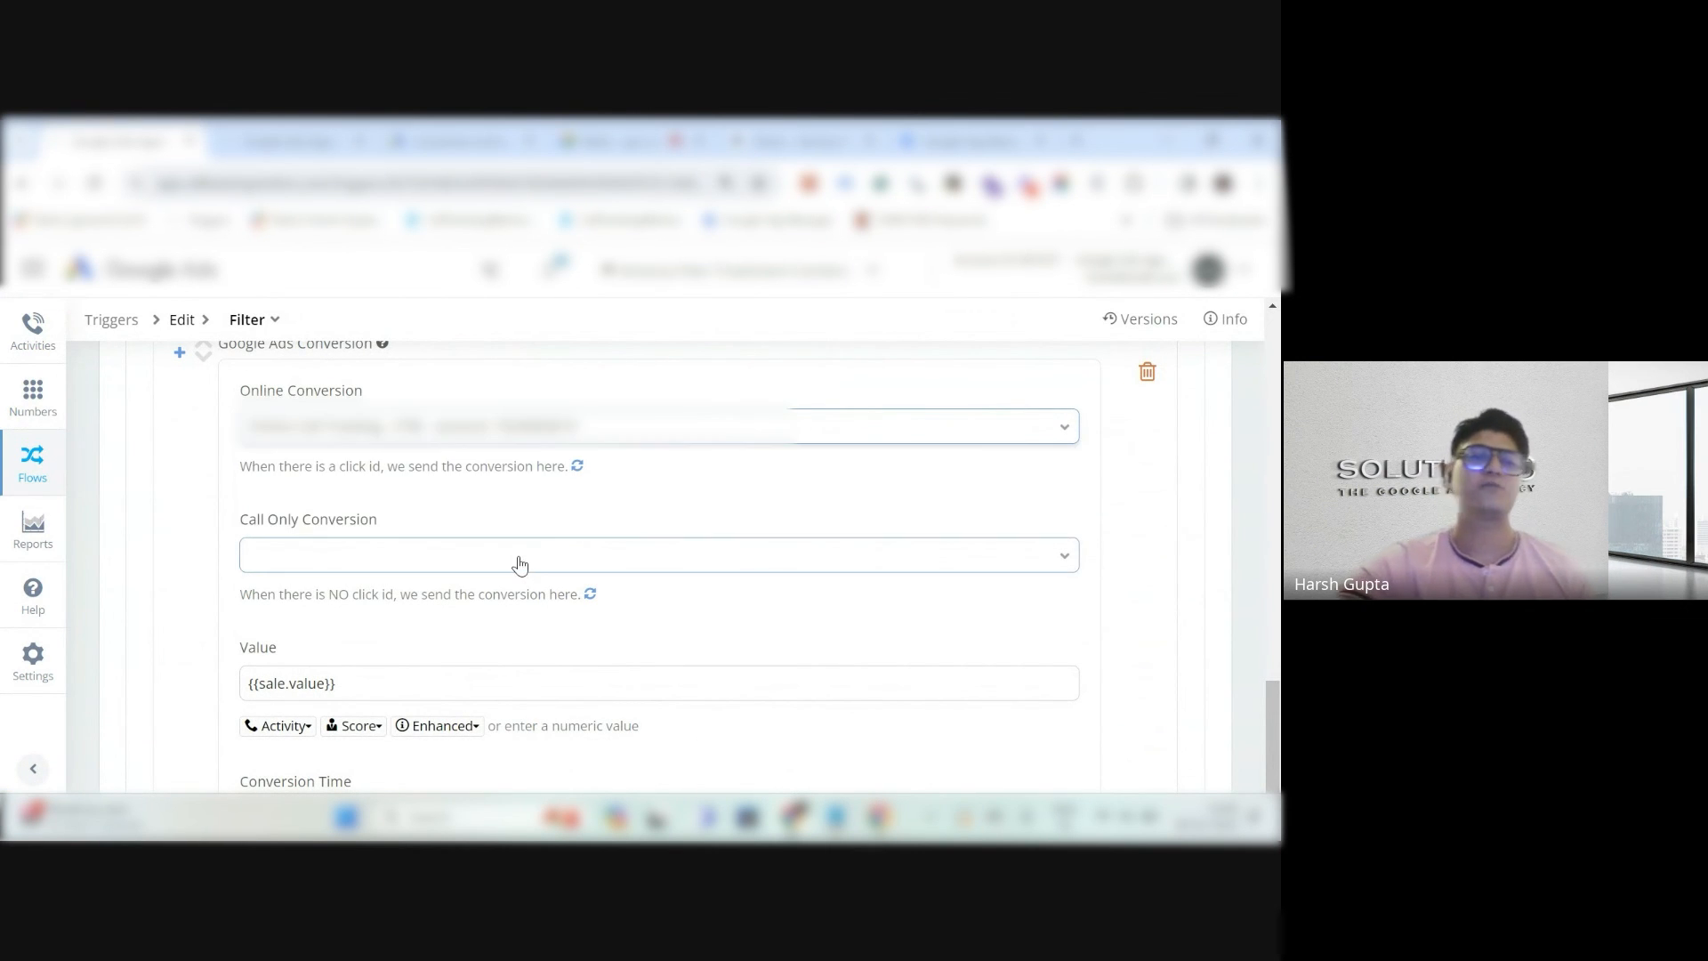
# Set the action's Call Only Conversion to the client's Call Only Call Tracking - CTM and save the trigger.
pyautogui.click(518, 557)
pyautogui.click(405, 633)
pyautogui.scroll(-1, 190, 637)
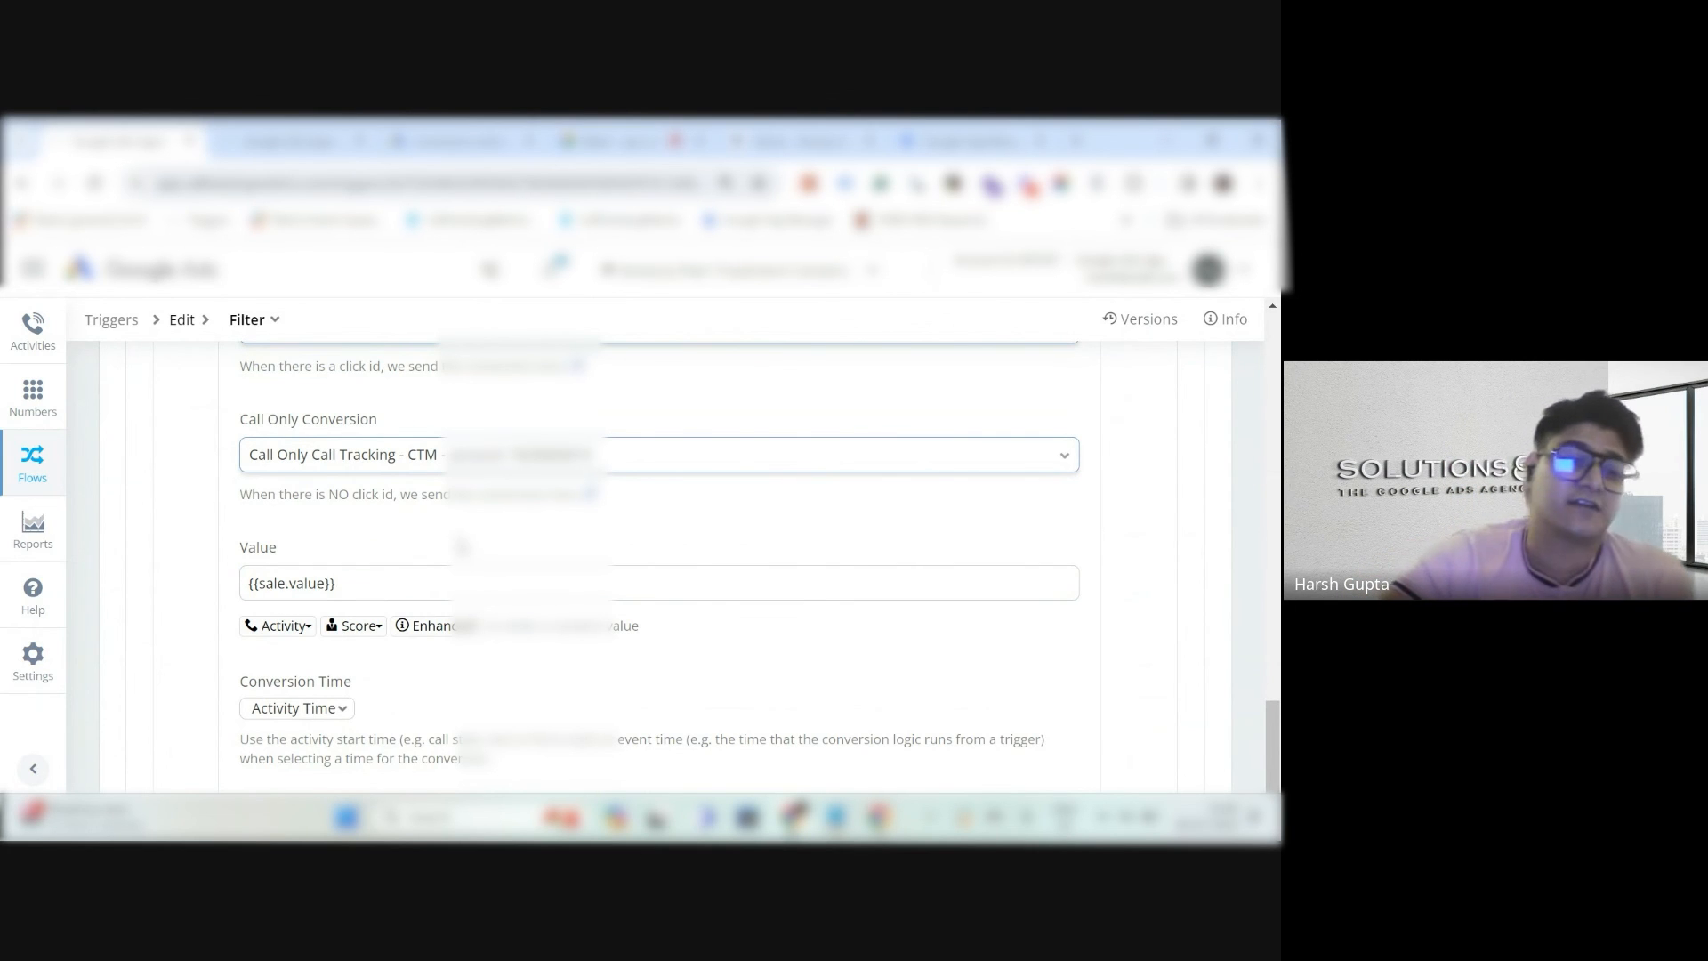
pyautogui.scroll(2, 461, 546)
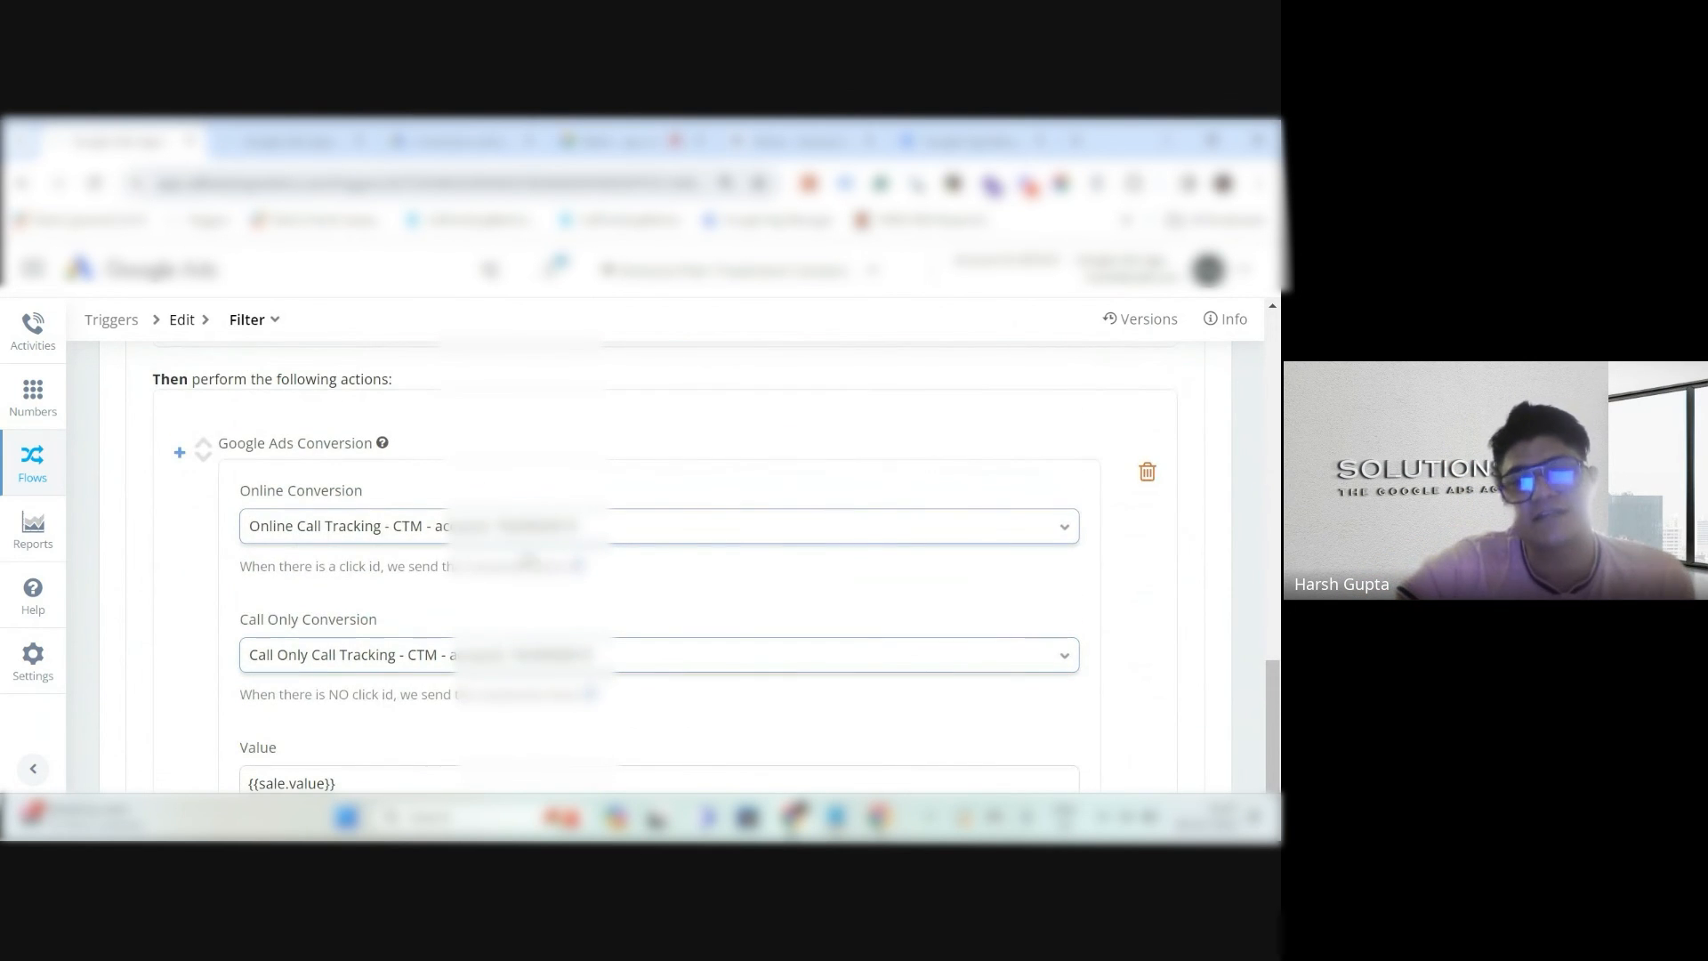
pyautogui.scroll(-5, 570, 627)
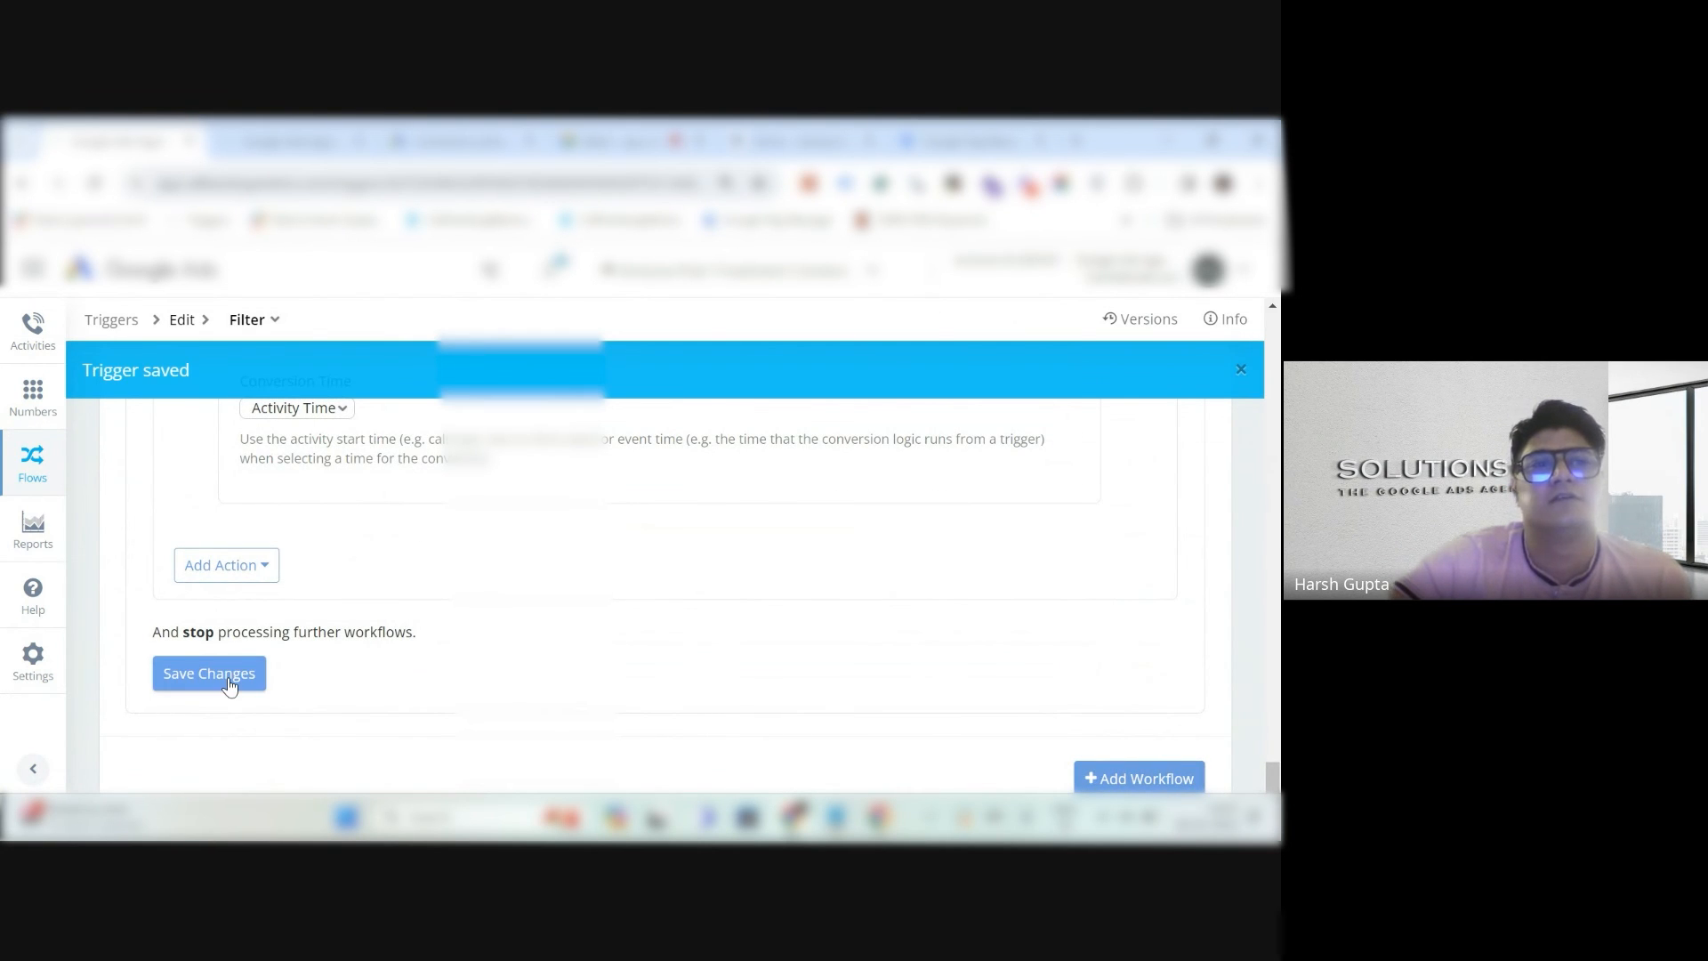
pyautogui.click(228, 680)
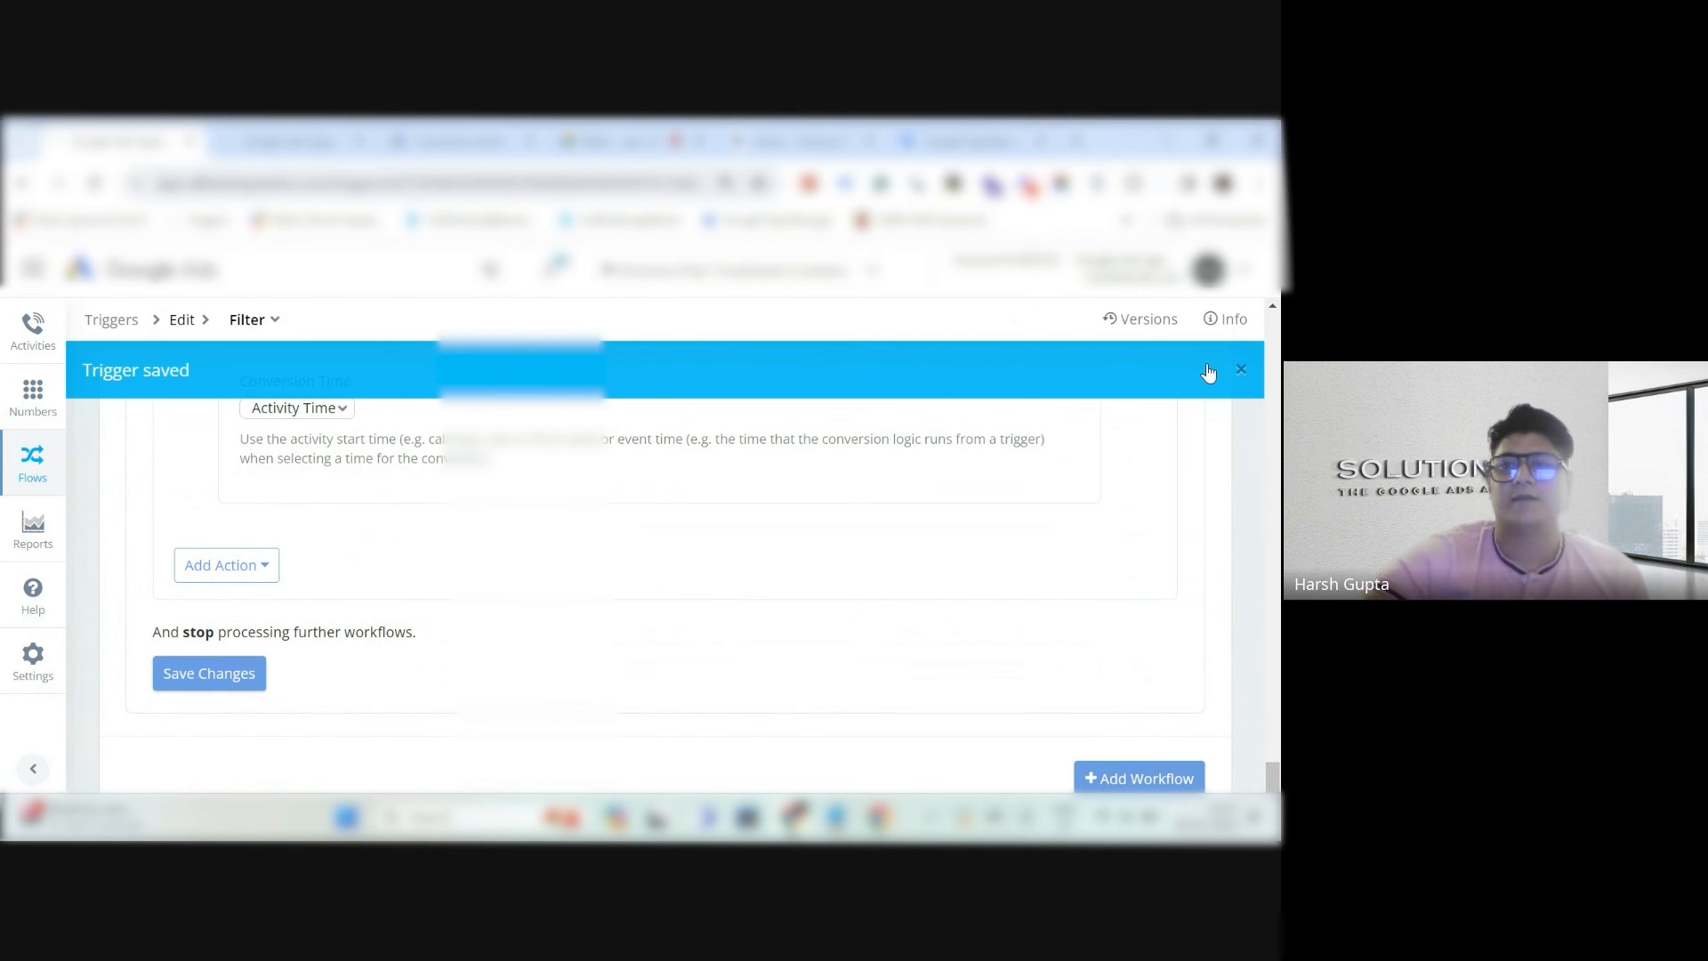
# Dismiss the save notice and open the Google Analytics 4 integration settings.
pyautogui.click(1242, 370)
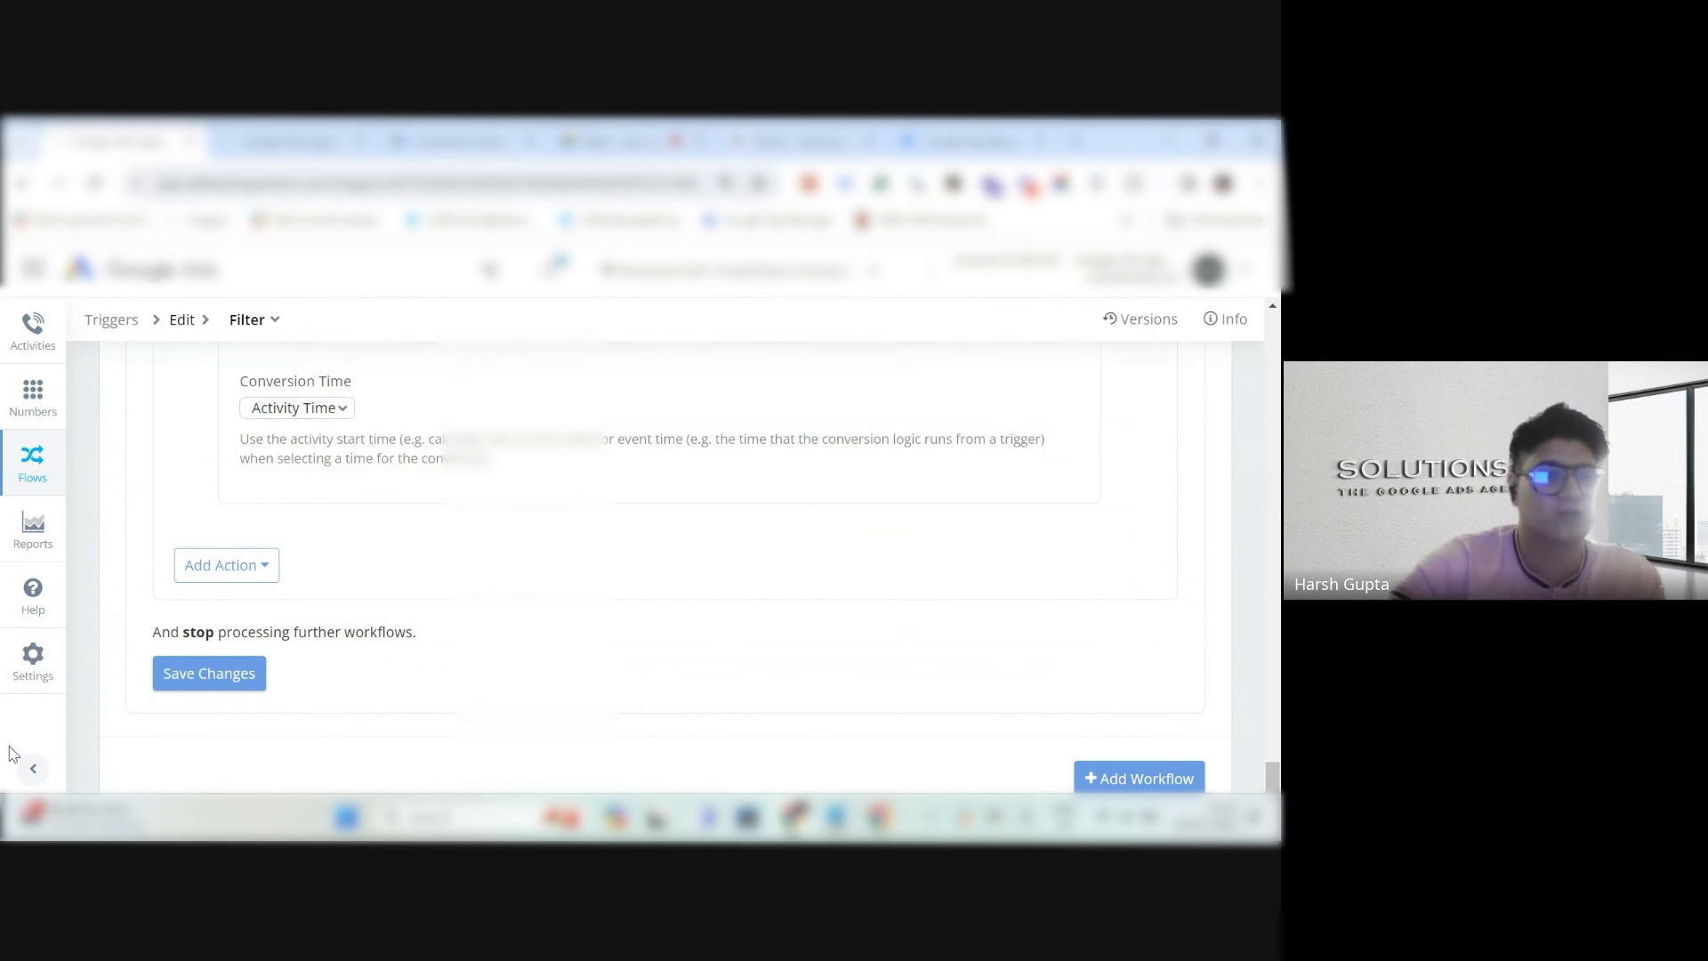
pyautogui.click(32, 655)
pyautogui.scroll(-3, 162, 605)
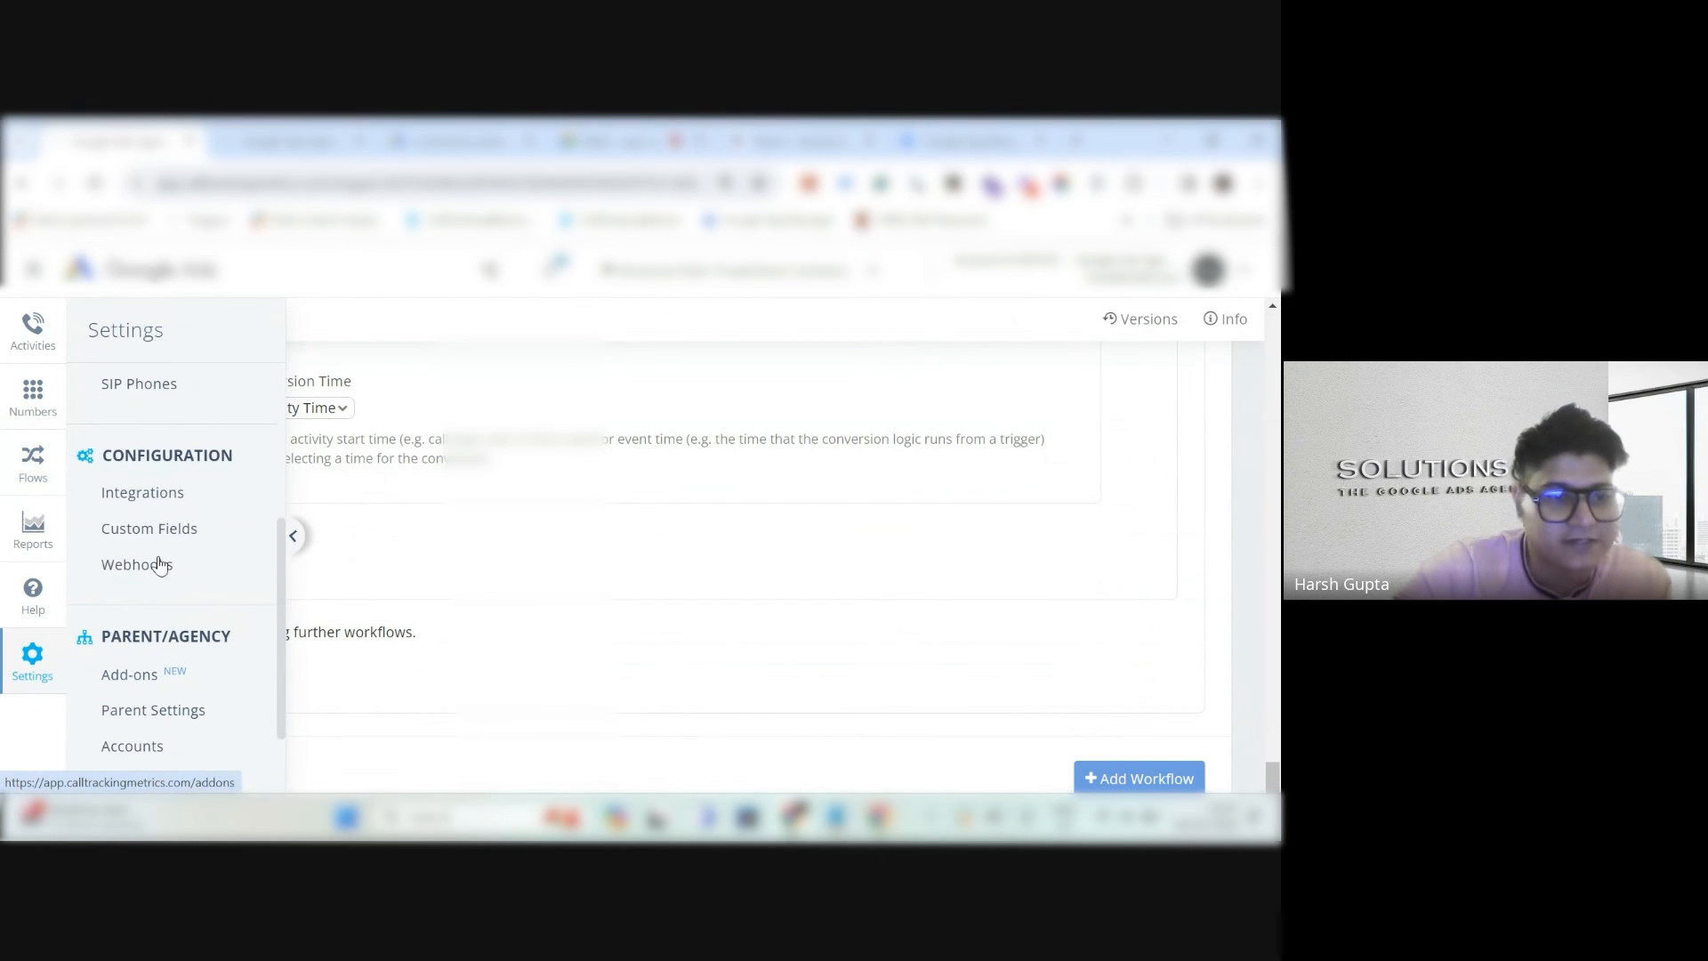
pyautogui.click(152, 492)
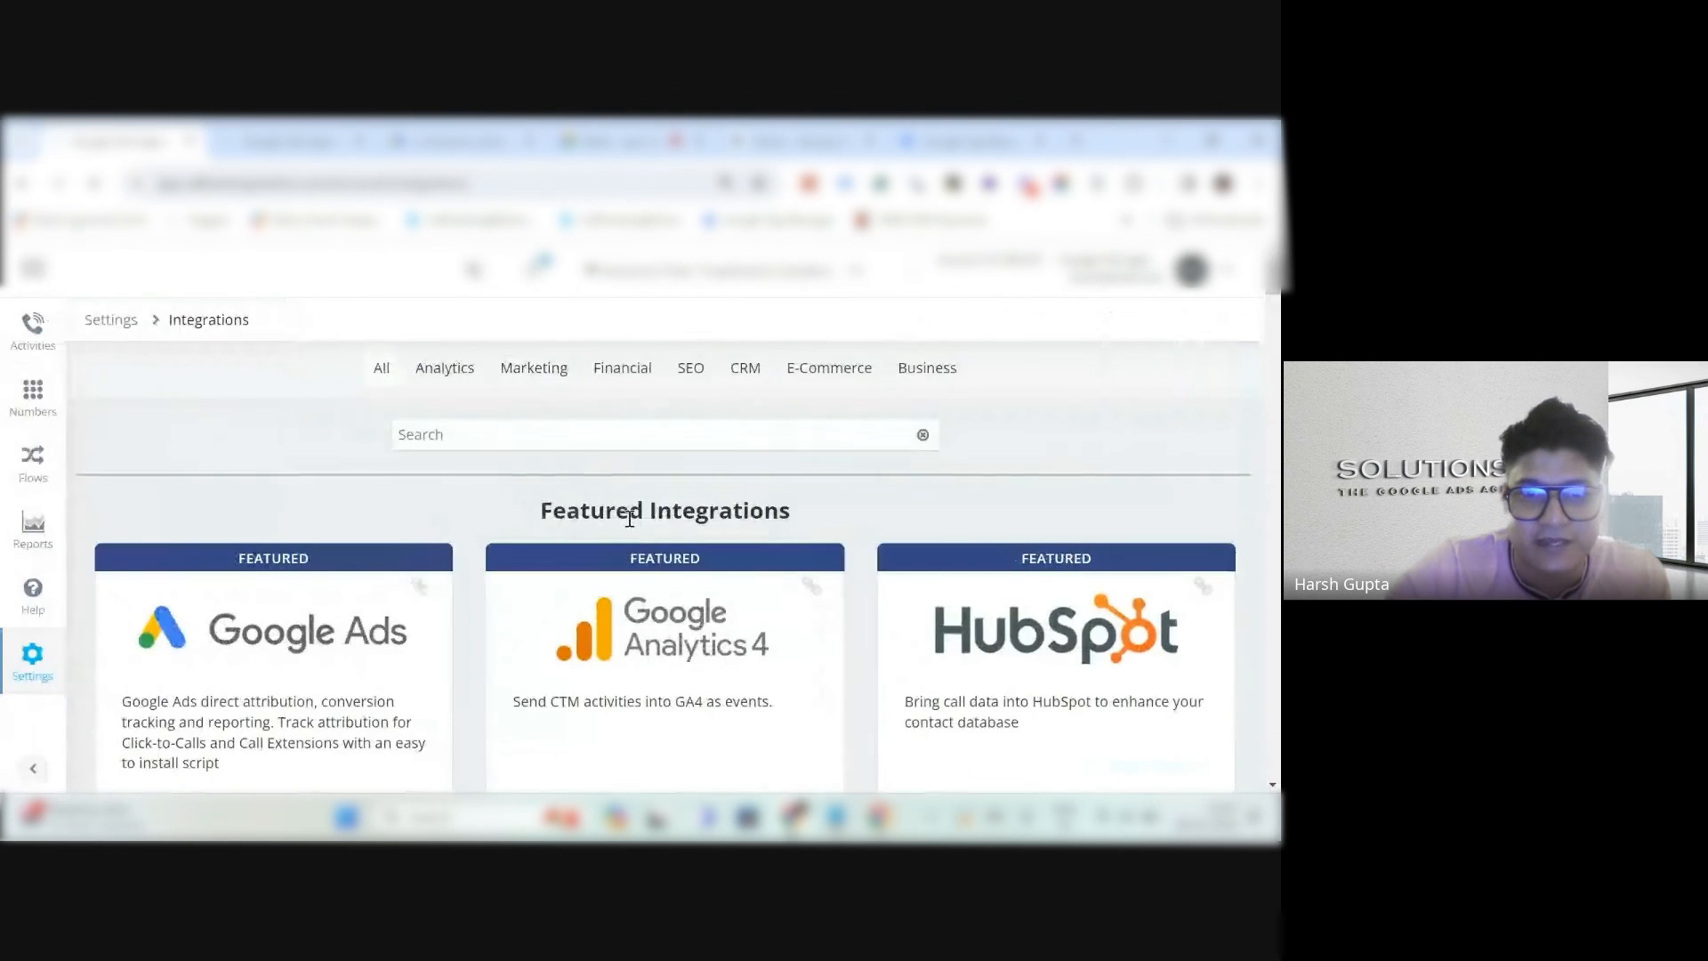
pyautogui.scroll(-5, 597, 512)
pyautogui.click(538, 452)
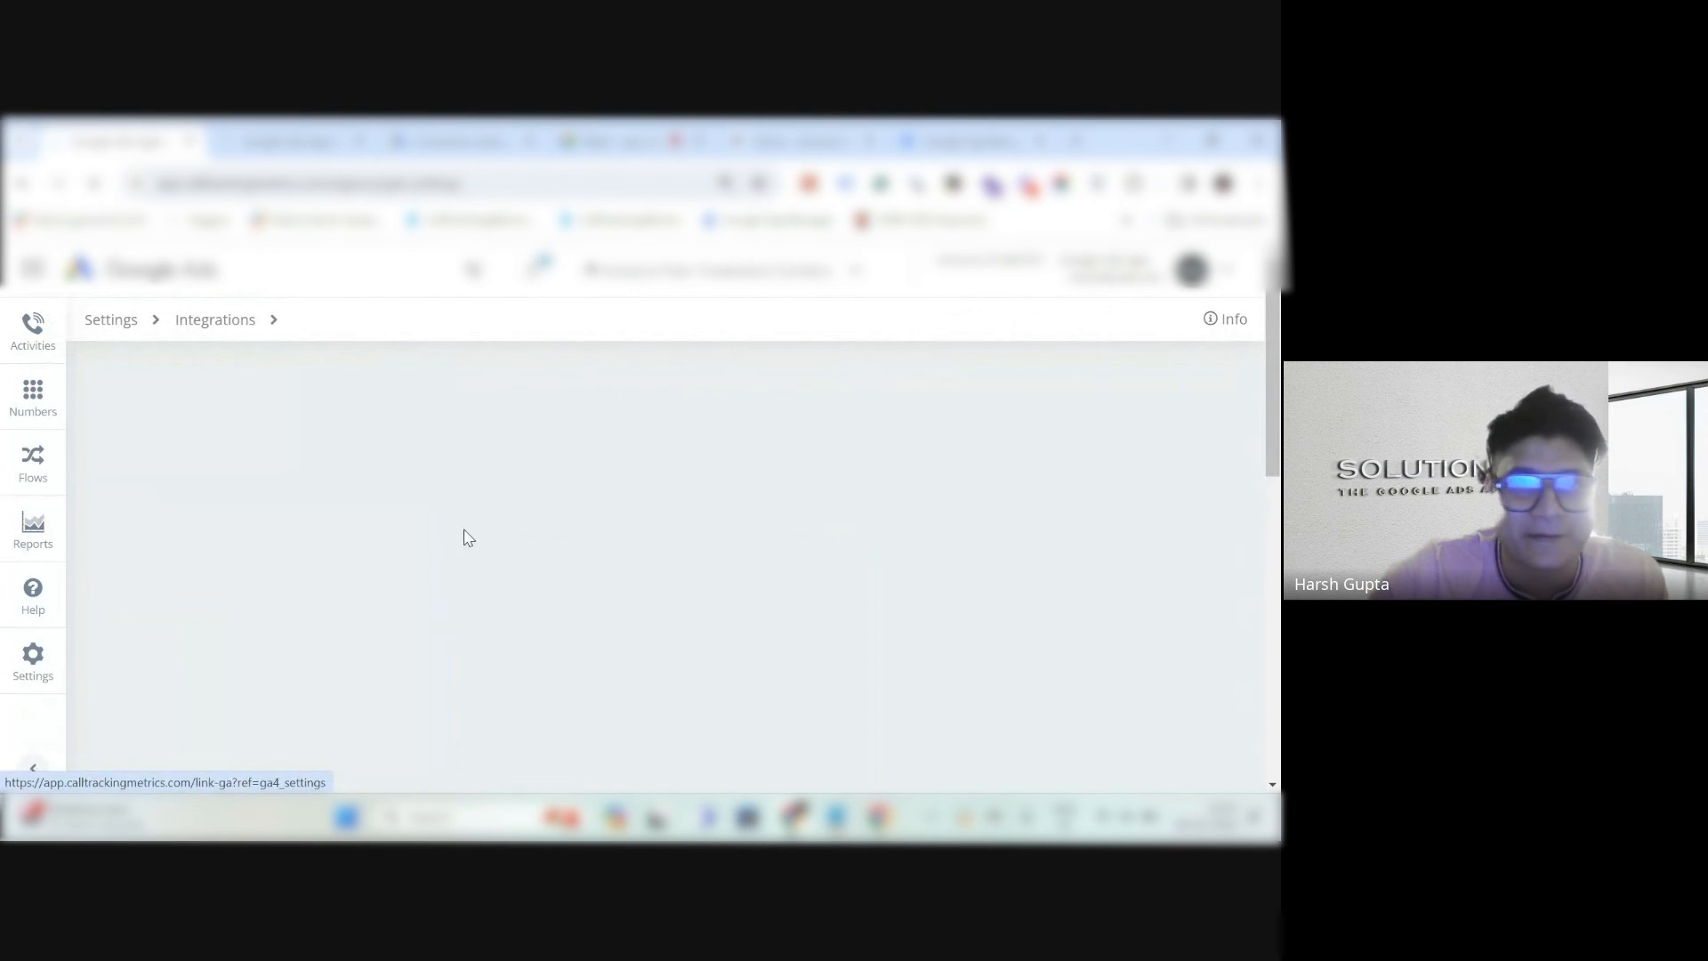
# Start a new GA4 data stream link for the client's account.
pyautogui.scroll(-3, 481, 503)
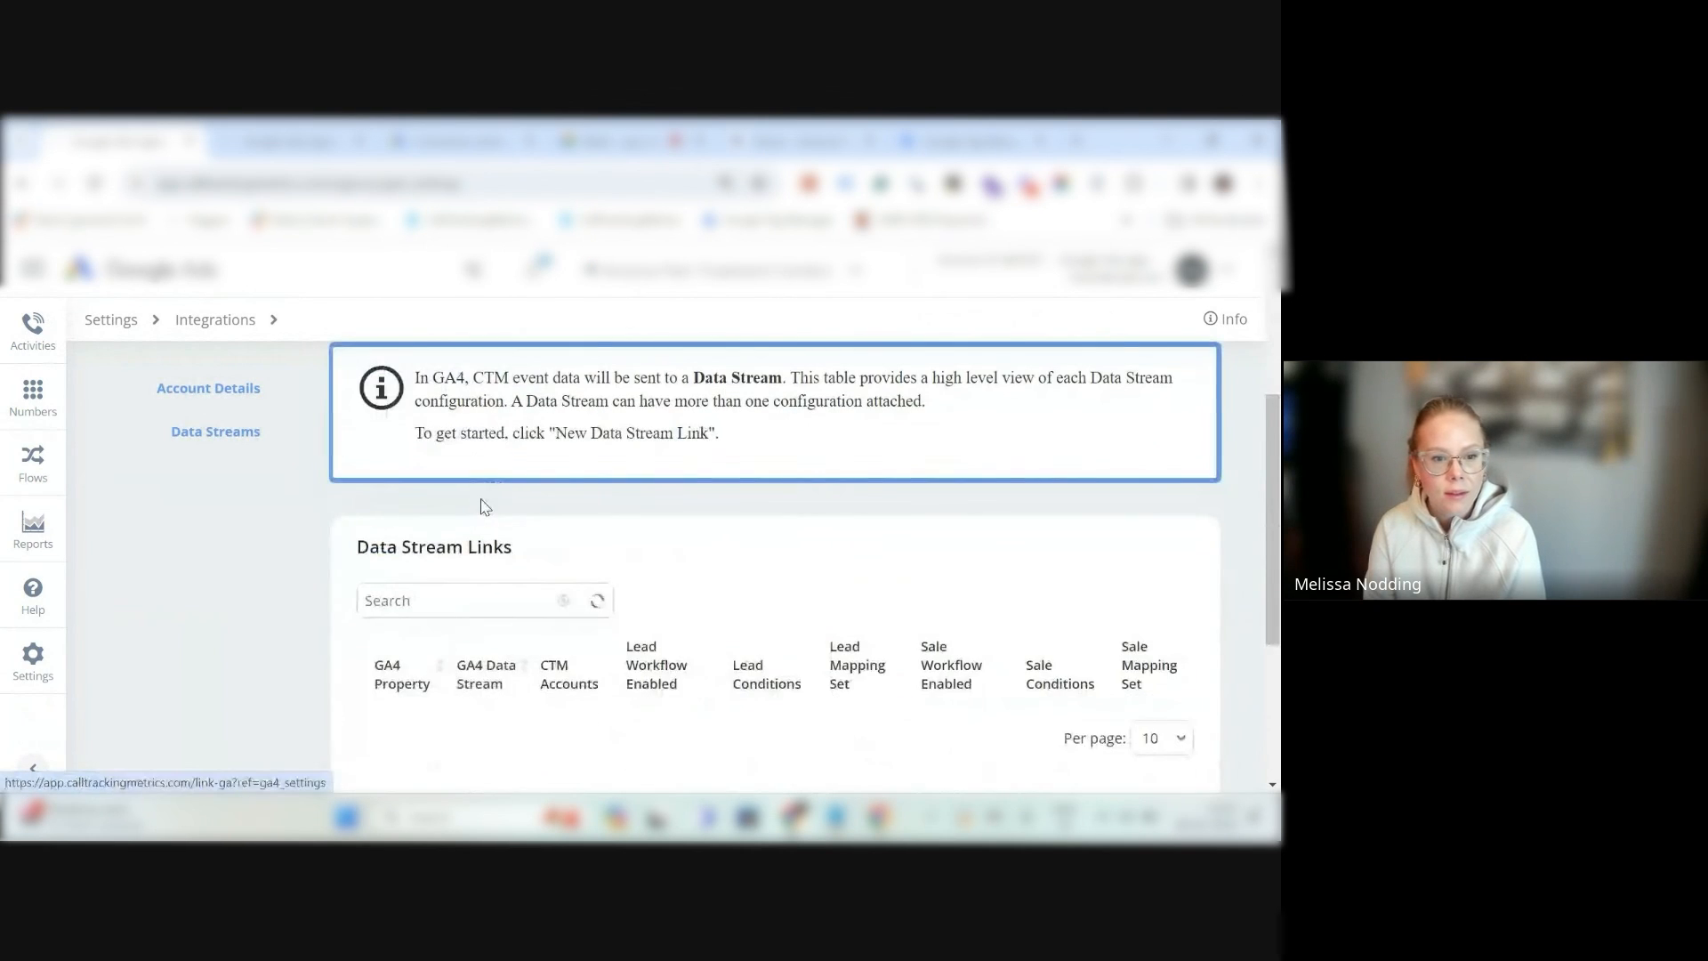
pyautogui.scroll(3, 533, 498)
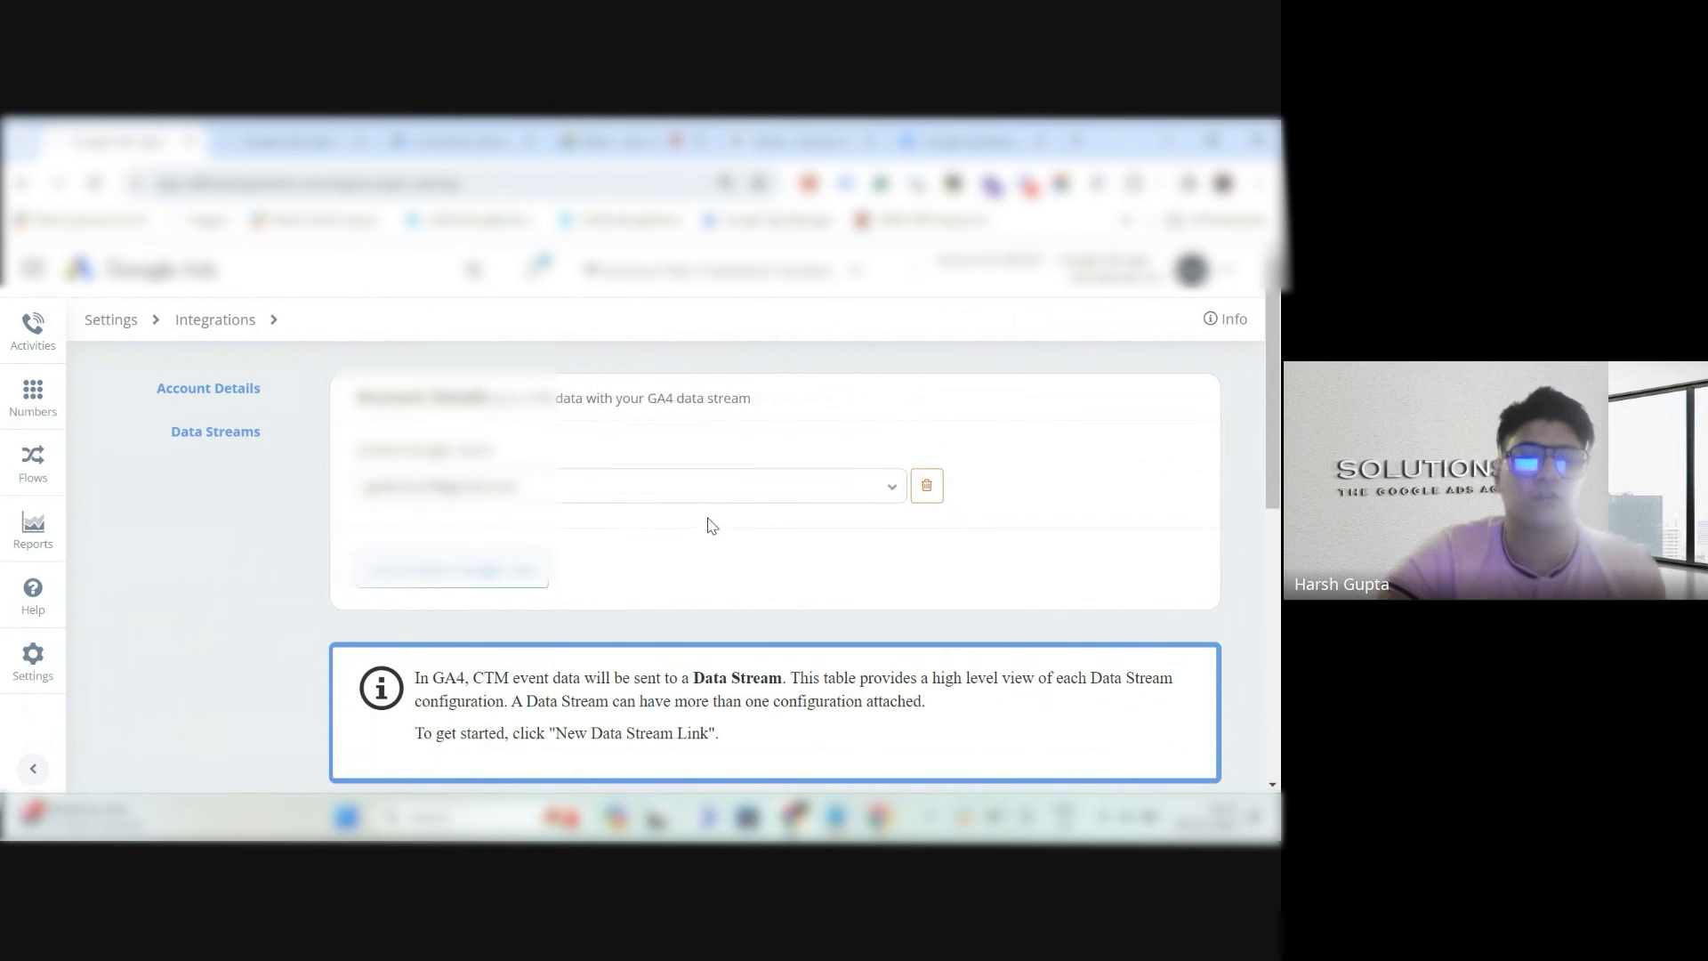
pyautogui.scroll(-5, 711, 525)
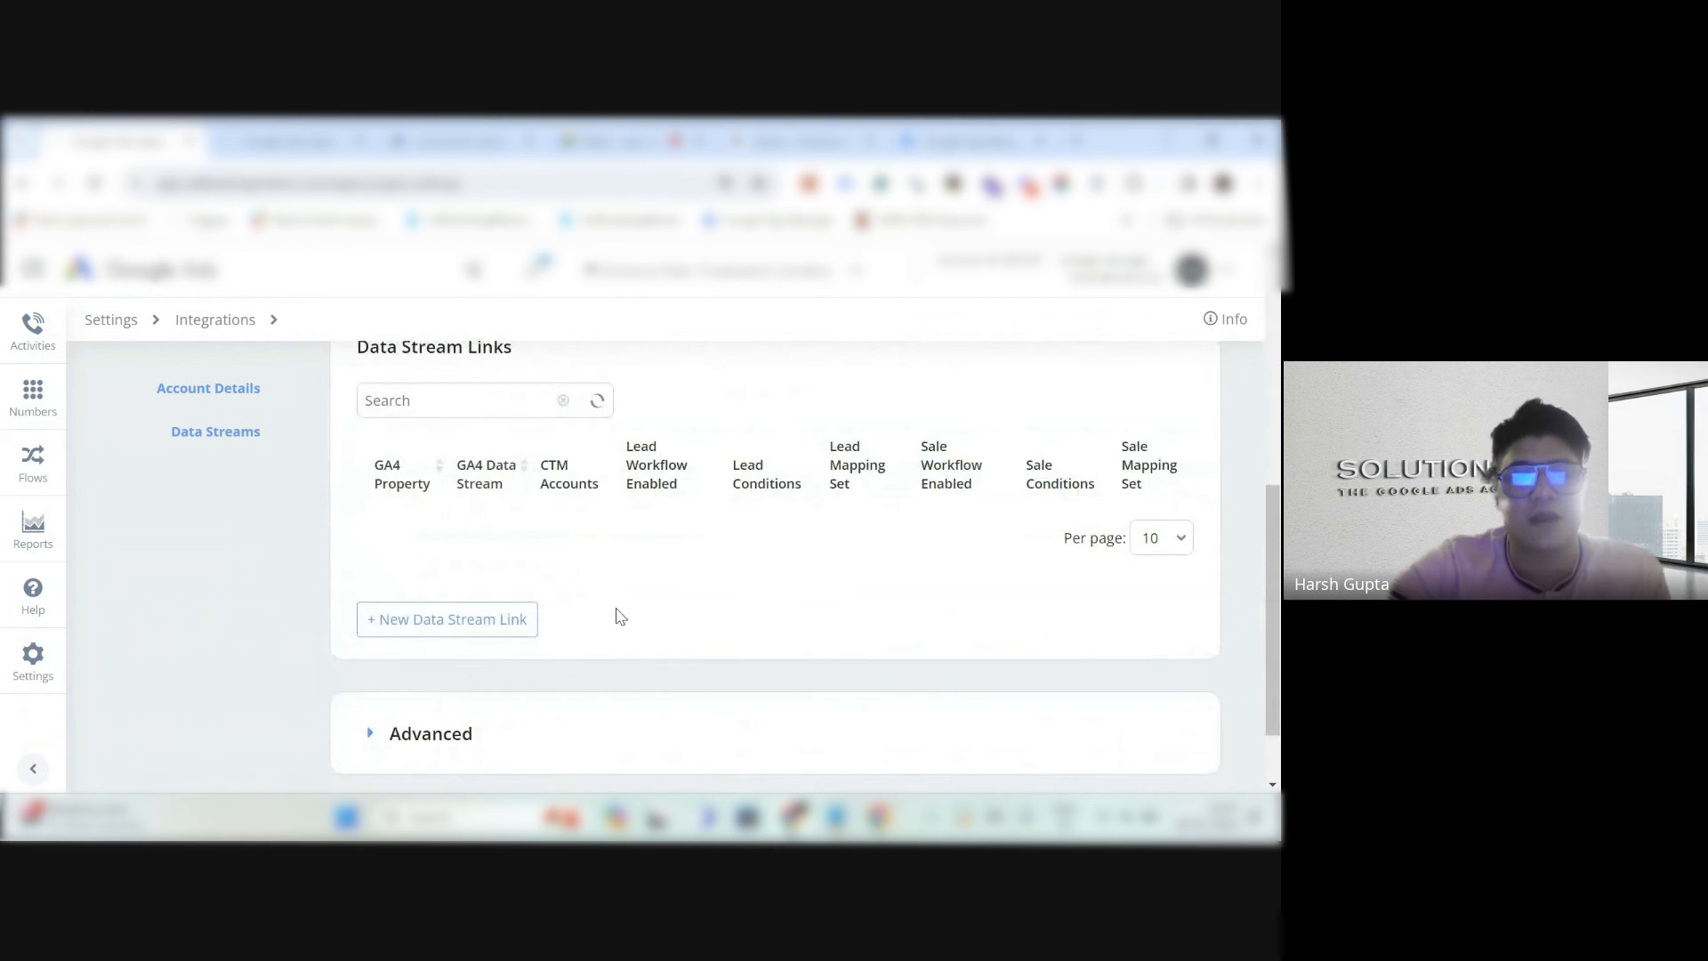
pyautogui.scroll(-1, 621, 617)
pyautogui.scroll(2, 618, 610)
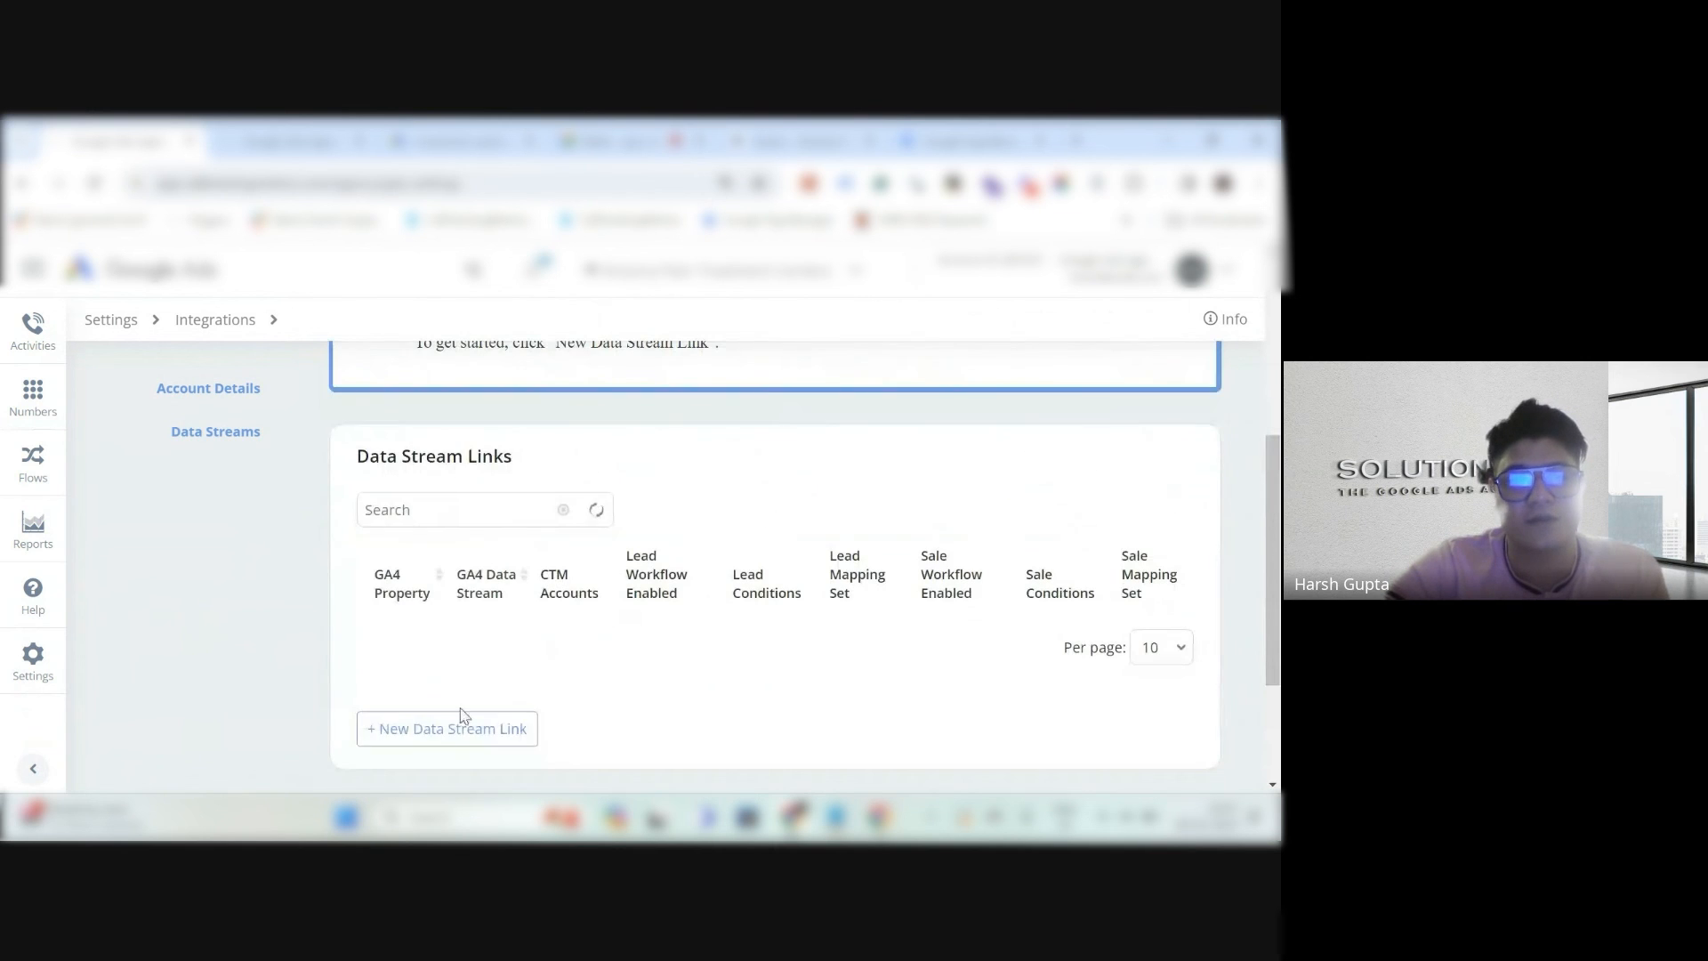
pyautogui.click(409, 737)
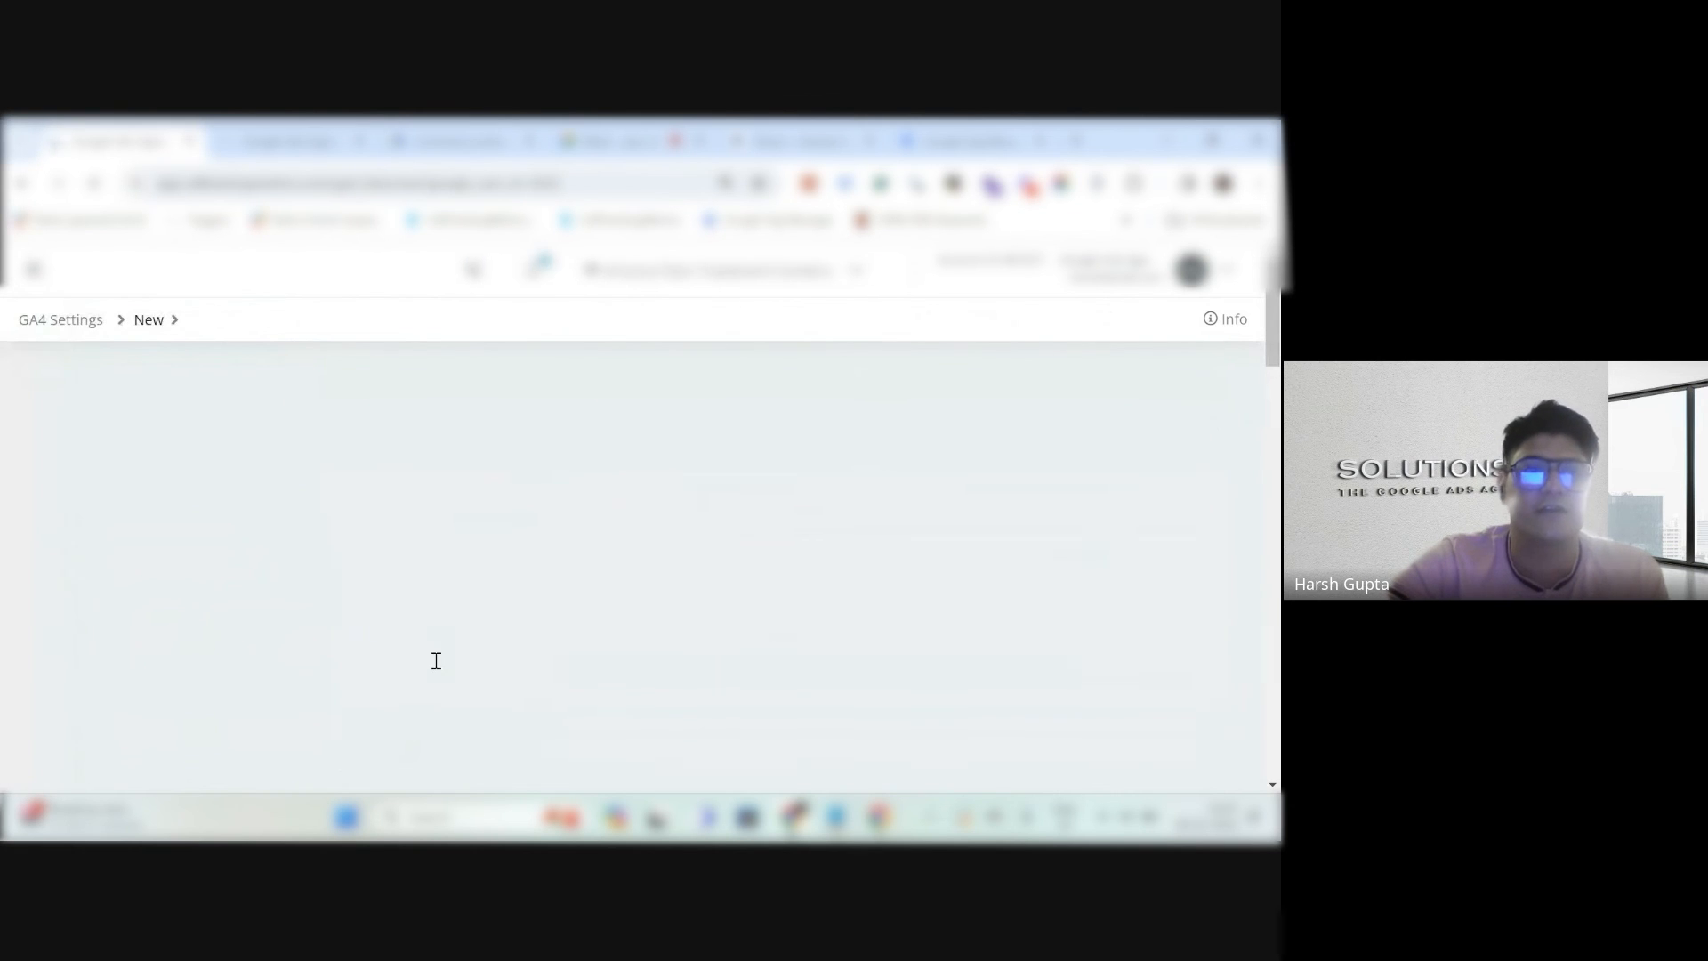
# Turn on sending events when no GA4 session data is available (offline sources) for the new data stream.
pyautogui.scroll(-3, 511, 639)
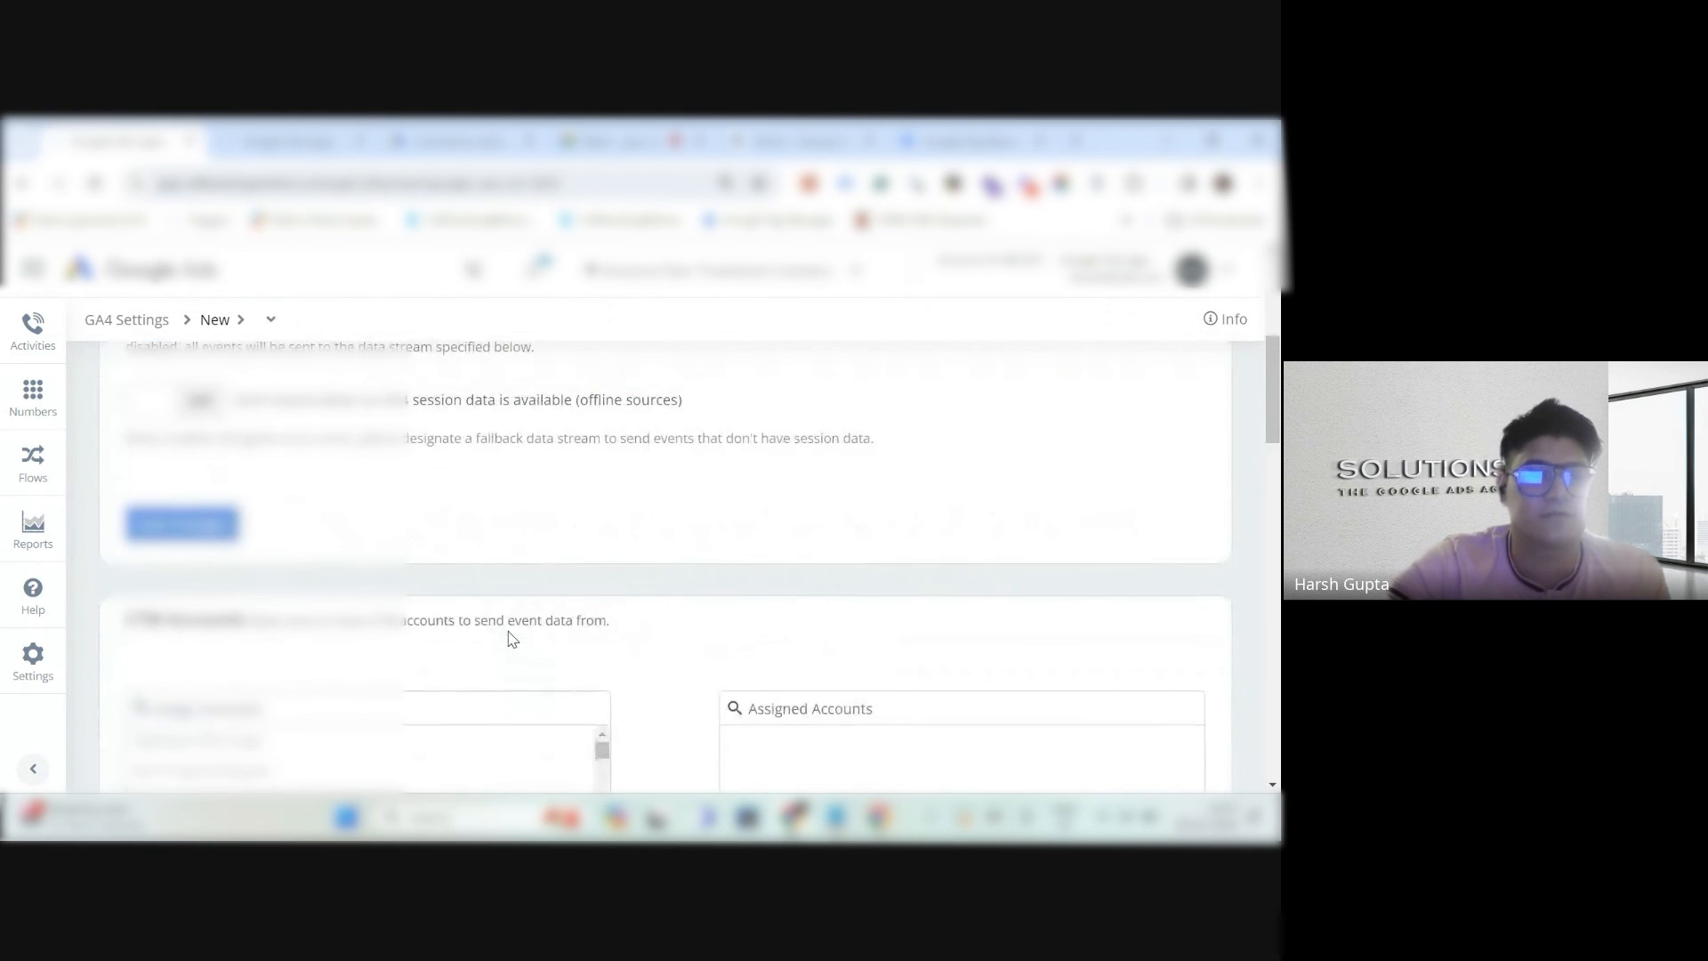
pyautogui.scroll(3, 512, 640)
pyautogui.scroll(3, 257, 522)
pyautogui.scroll(-2, 263, 596)
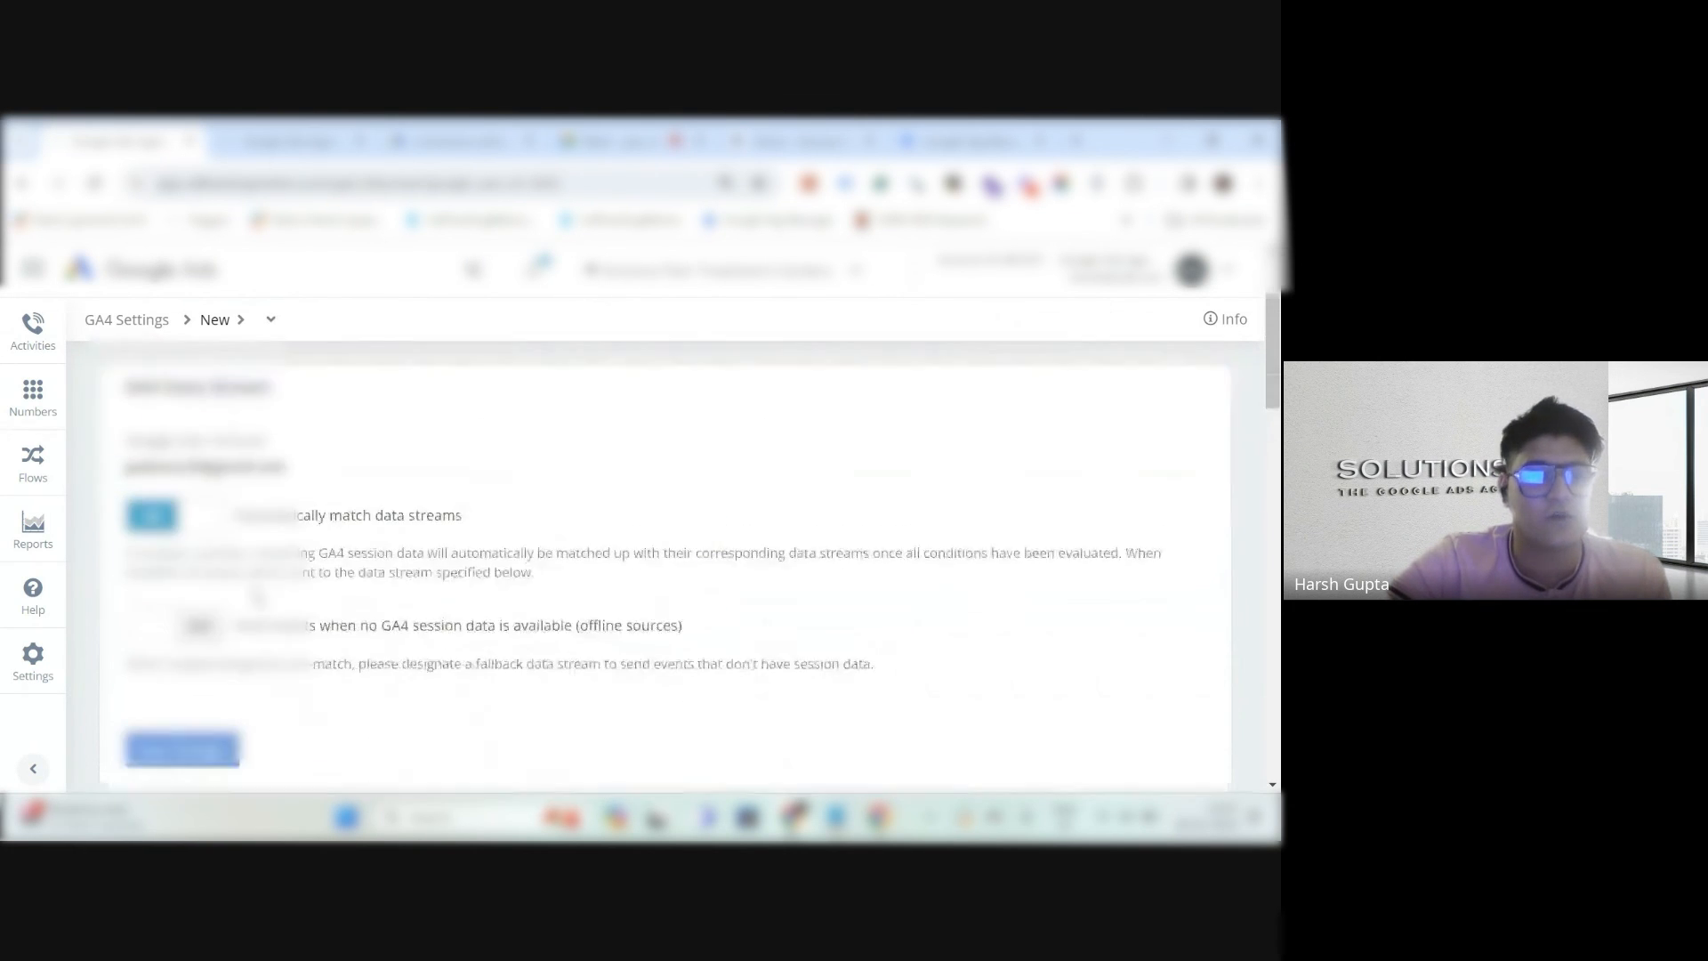
pyautogui.click(196, 601)
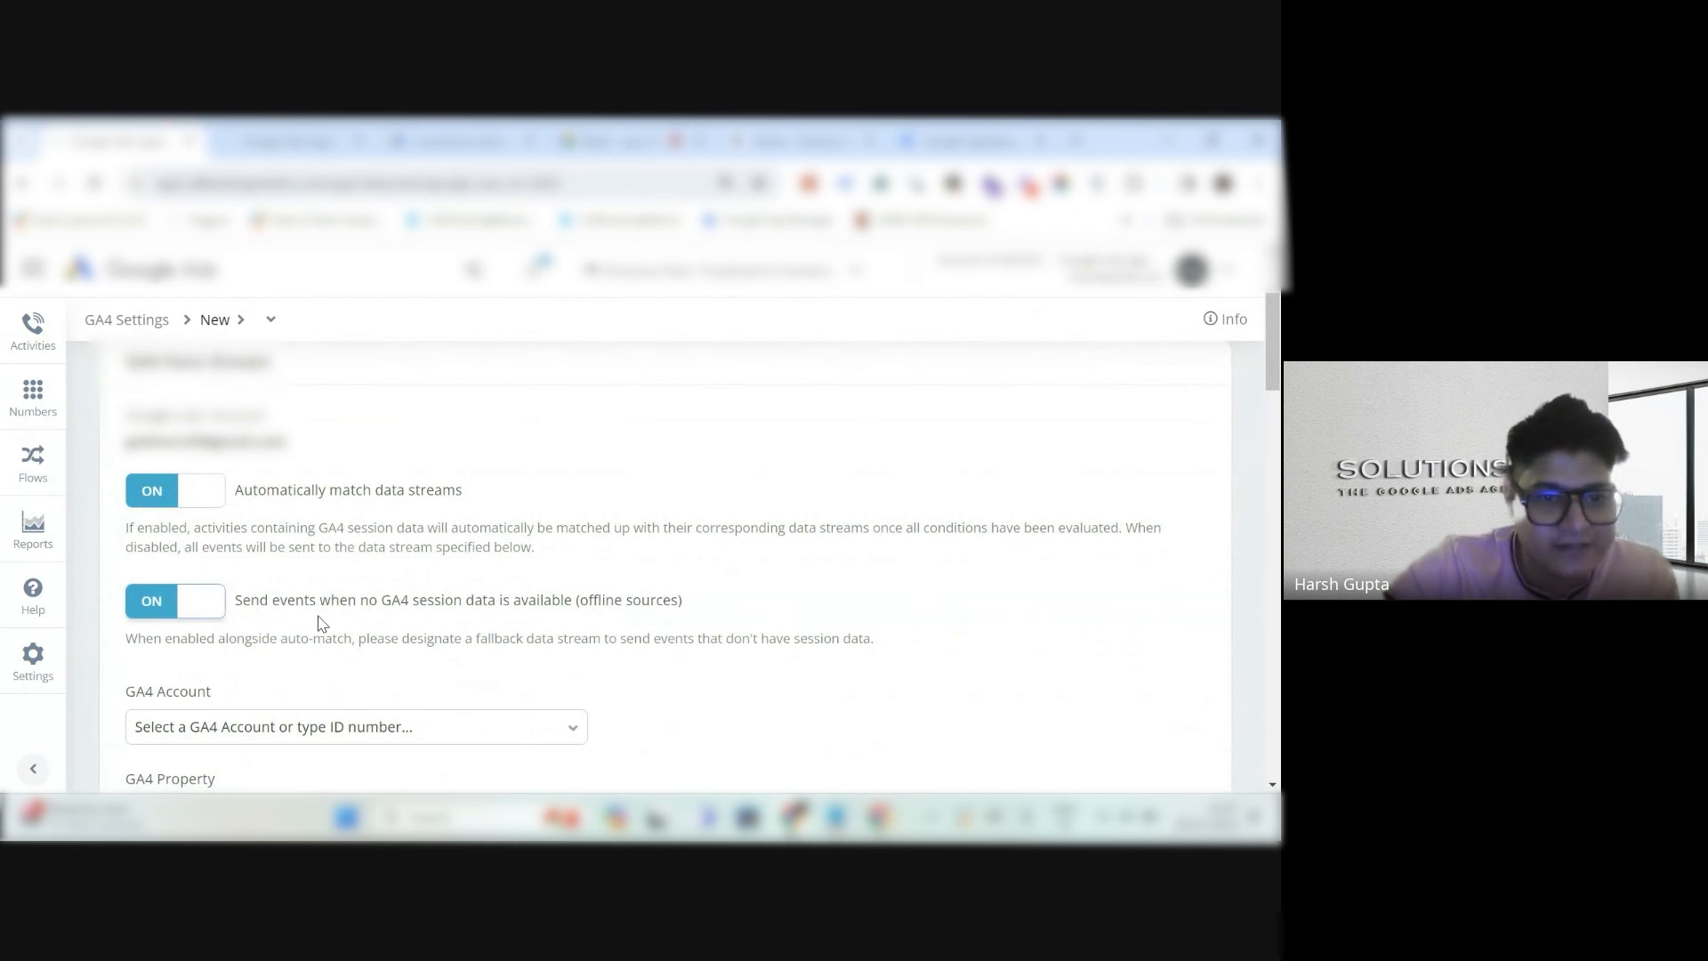
# Set the data stream link's GA4 Account and GA4 Property to the client's own account and property.
pyautogui.scroll(-2, 575, 605)
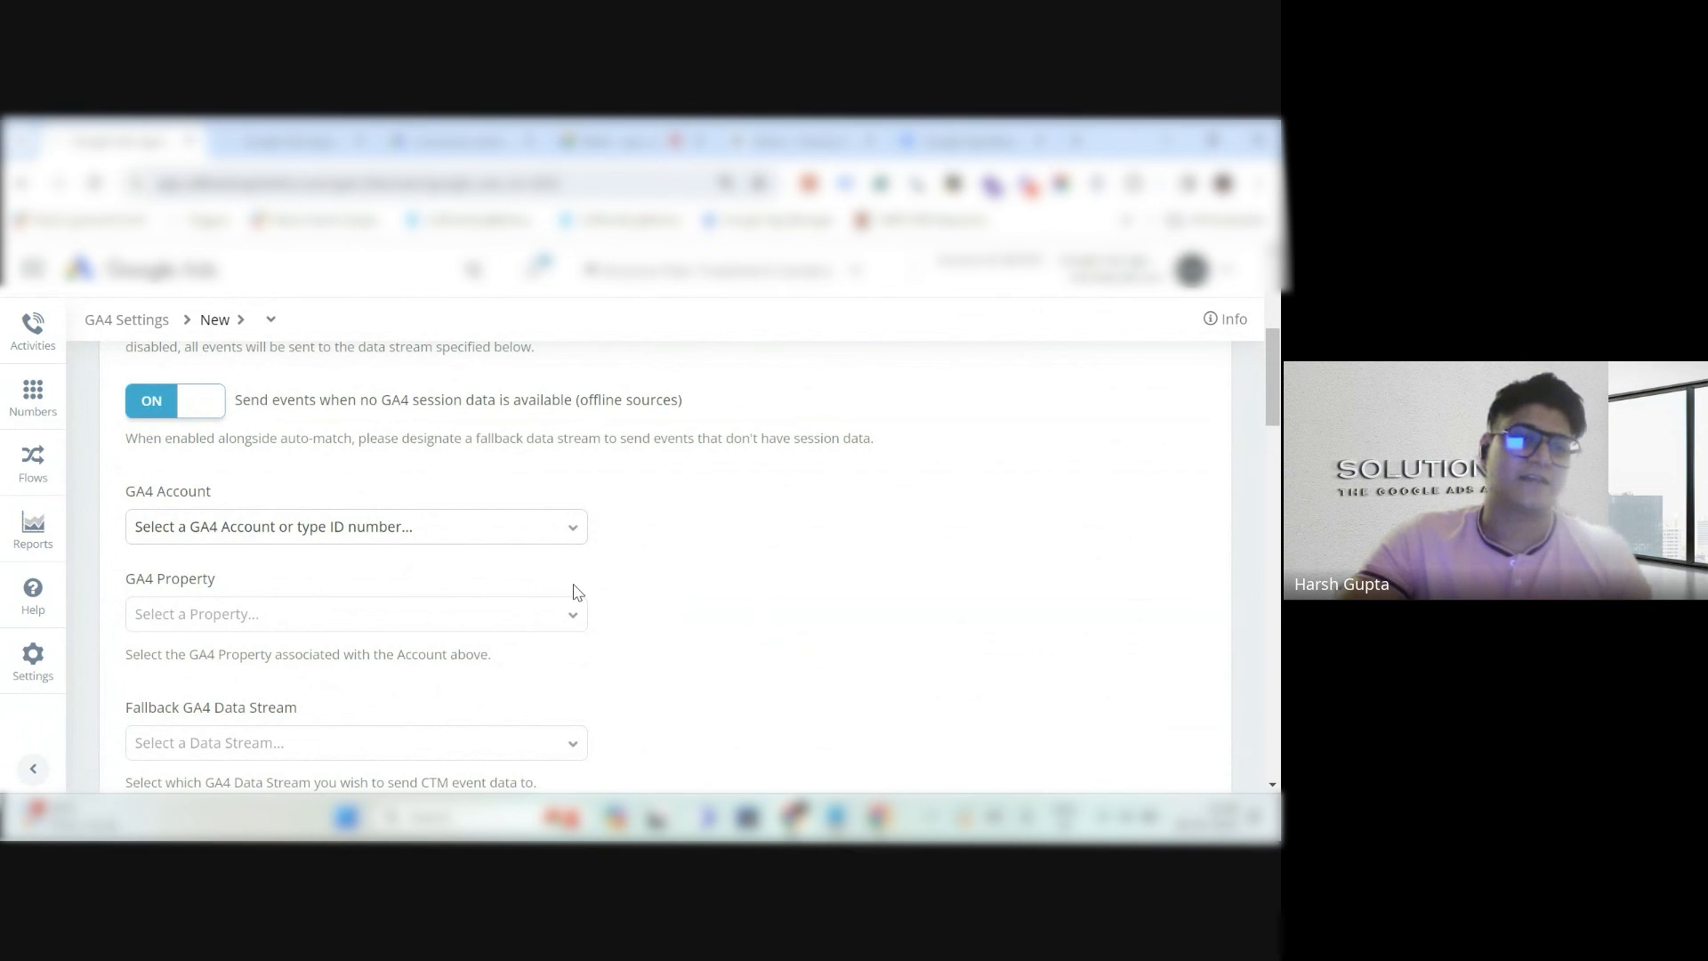
pyautogui.scroll(-1, 574, 592)
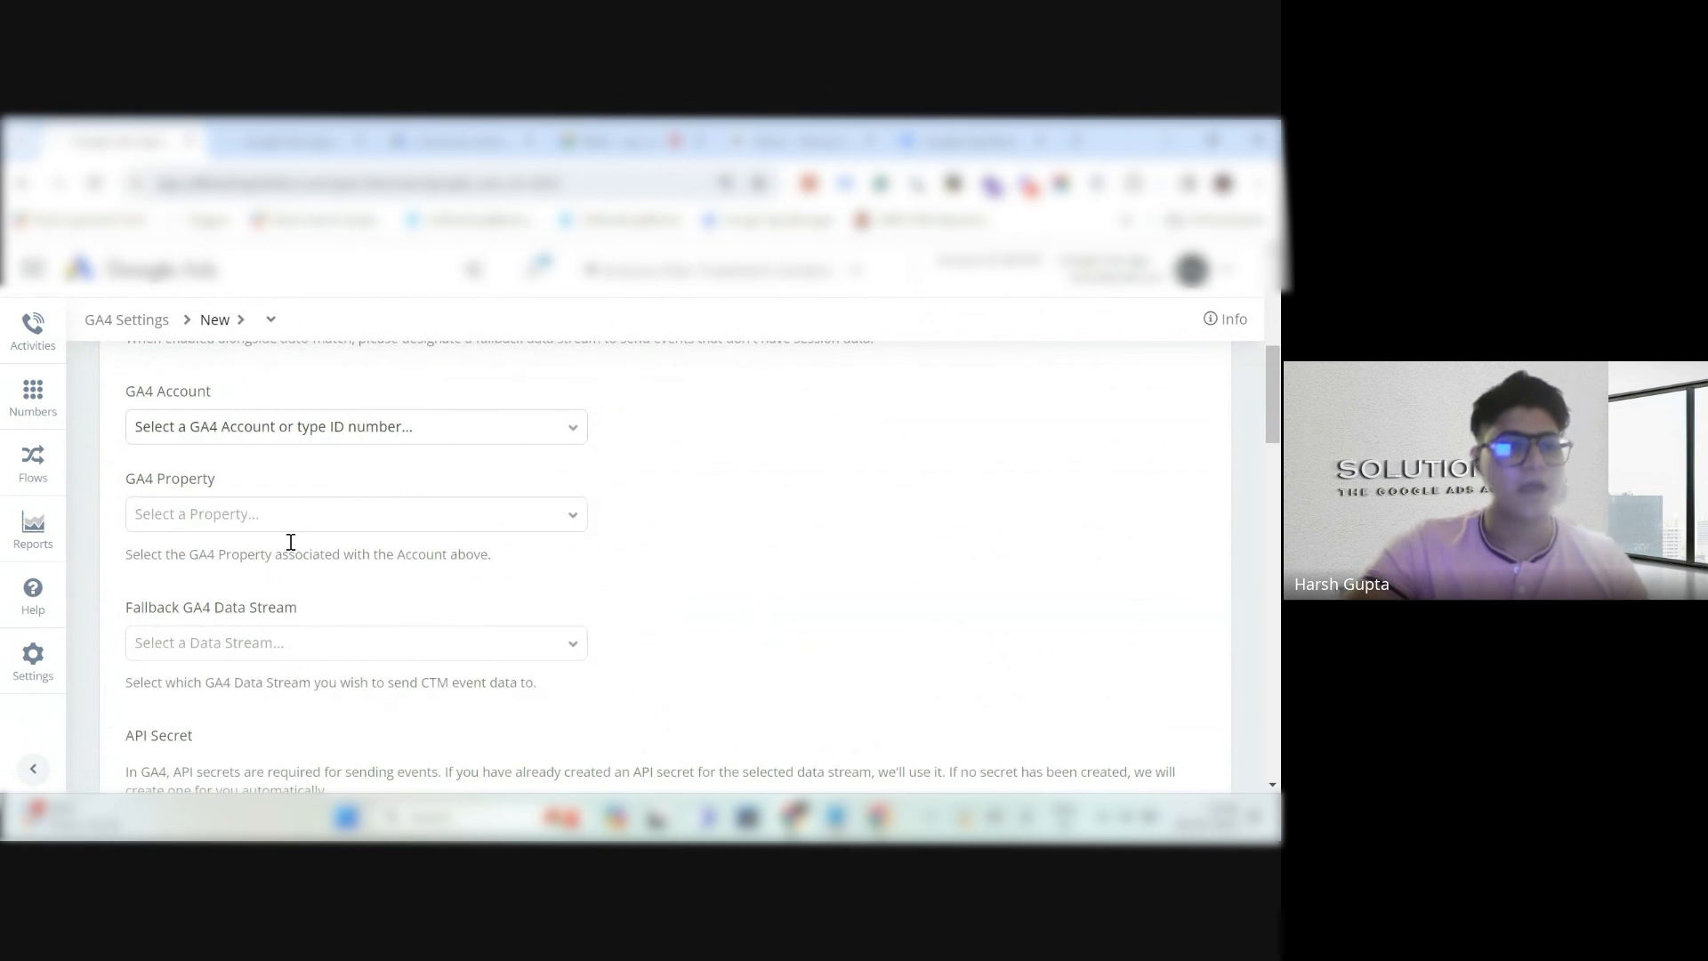
pyautogui.click(466, 431)
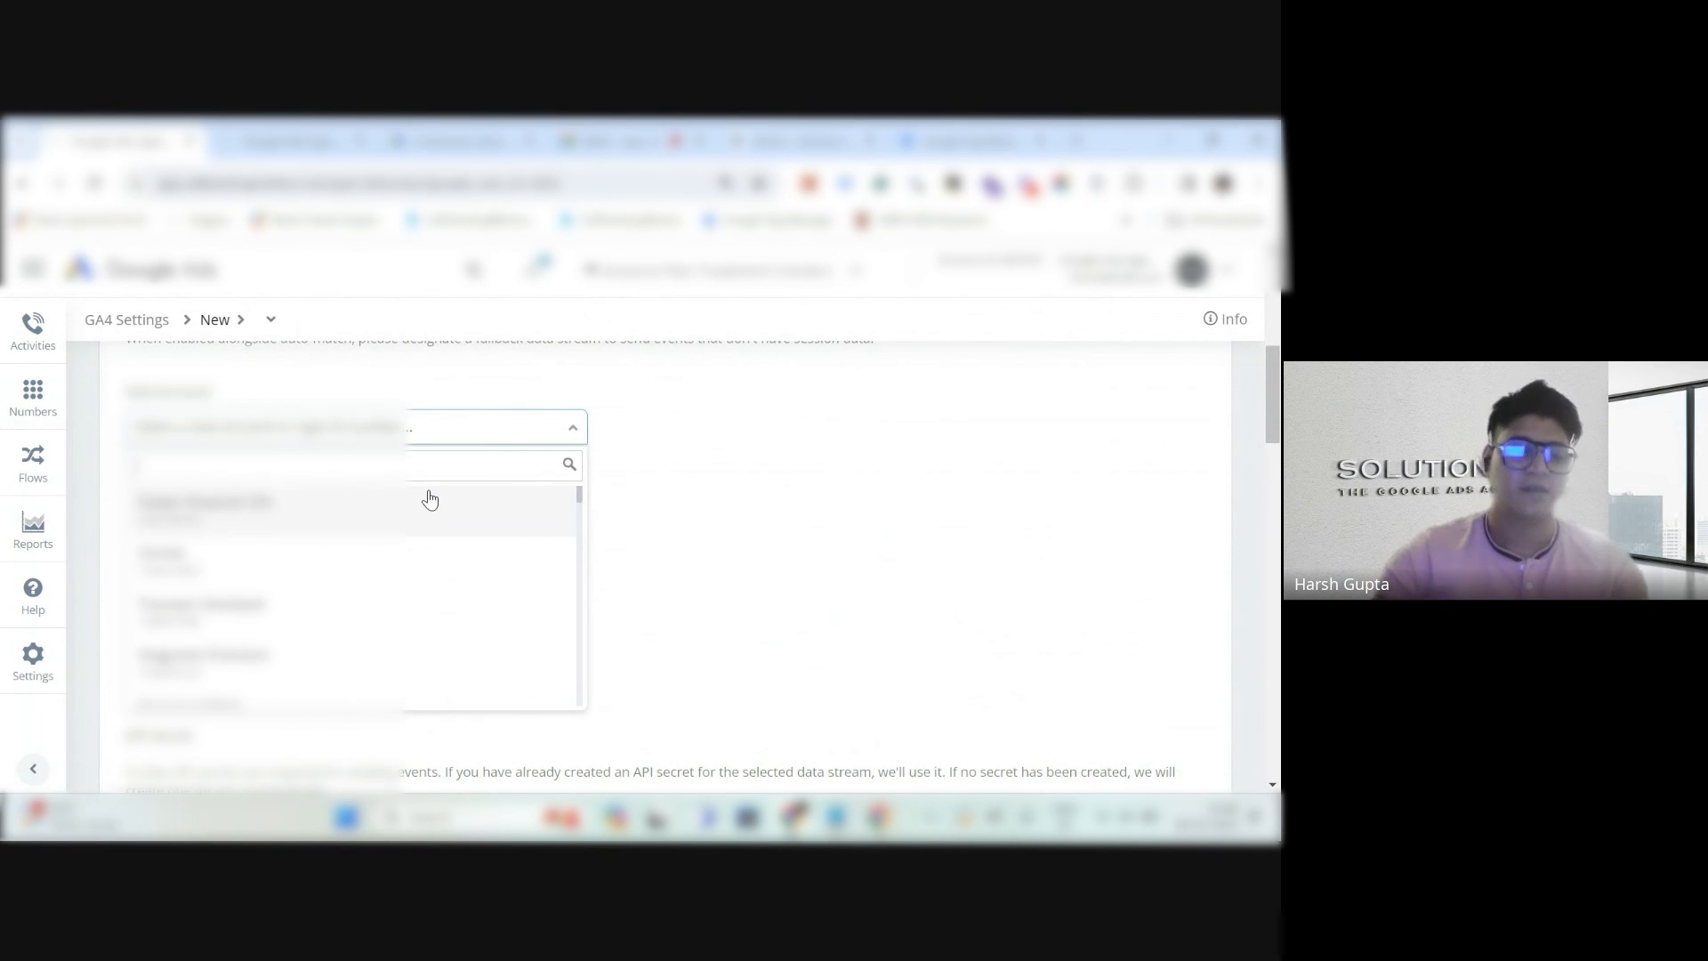
pyautogui.write('ari')
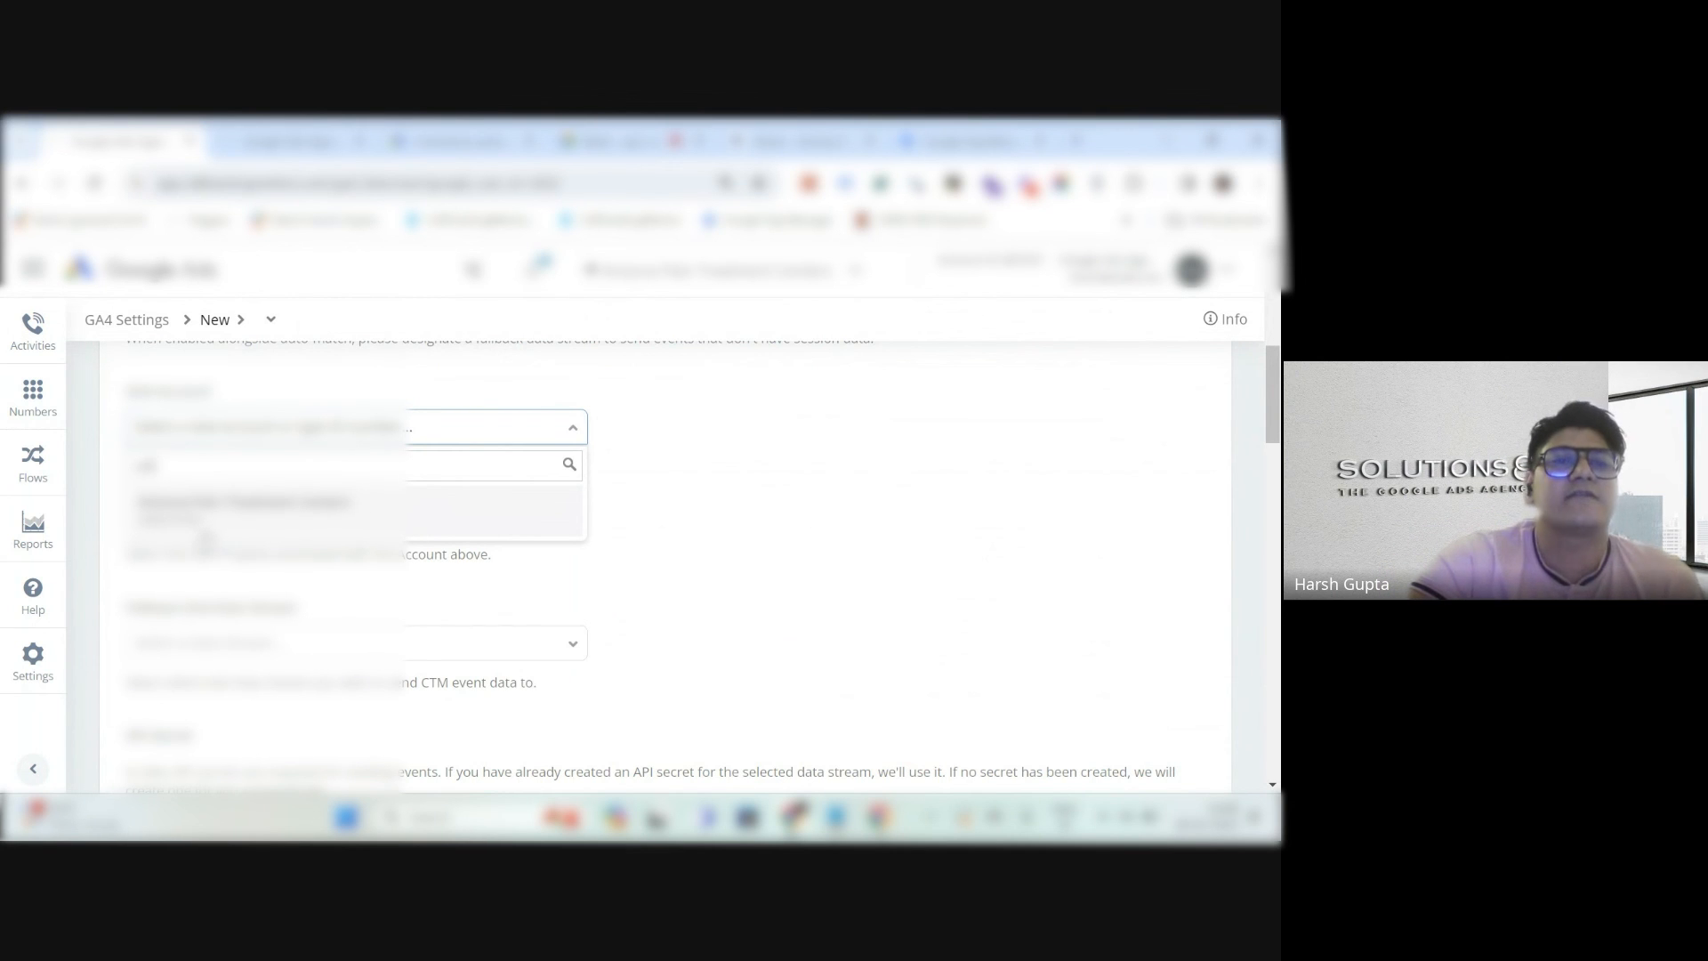
pyautogui.click(226, 527)
pyautogui.click(482, 142)
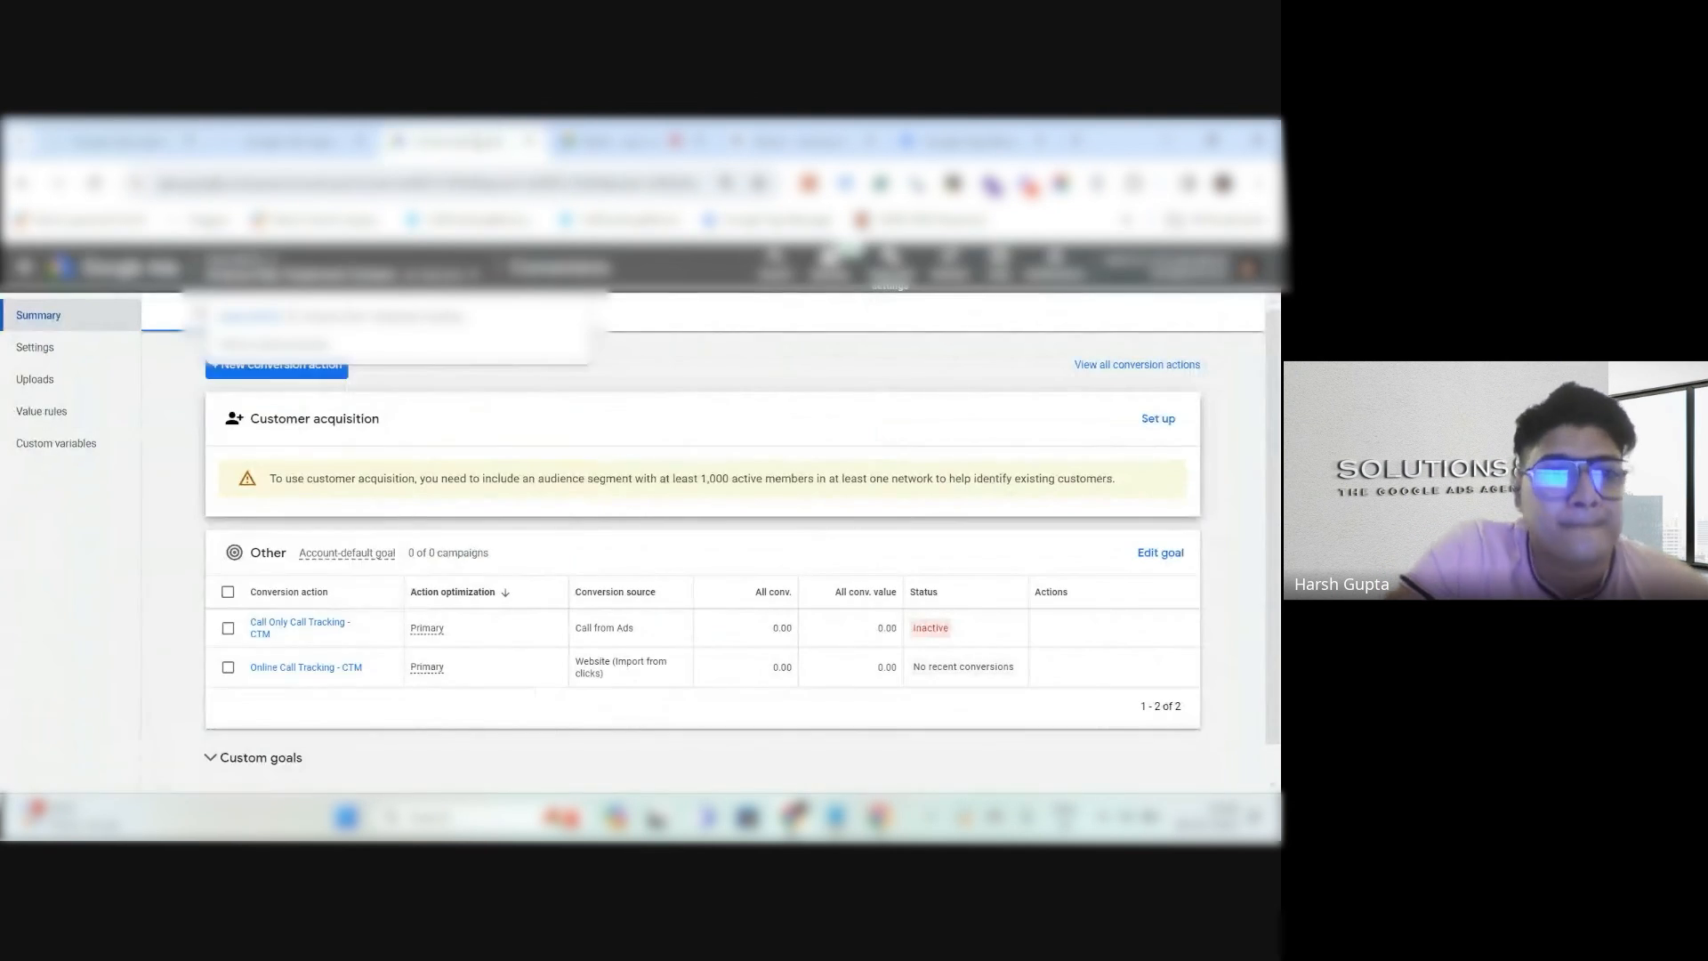
pyautogui.click(120, 140)
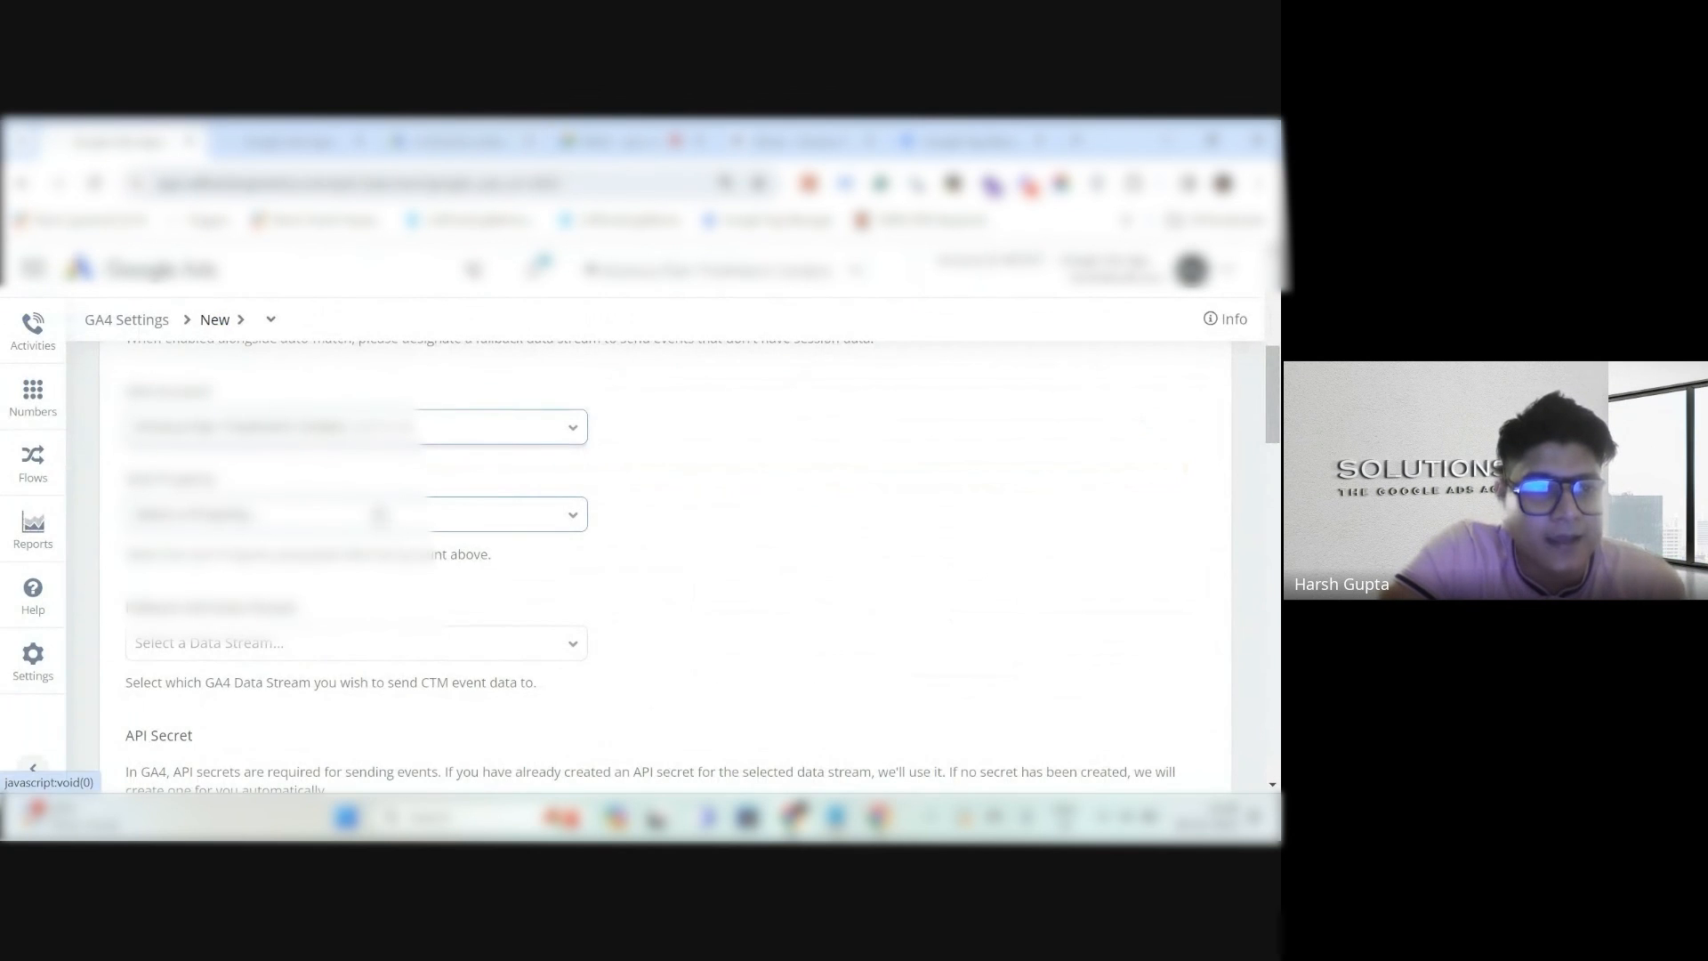
pyautogui.click(379, 514)
pyautogui.click(330, 591)
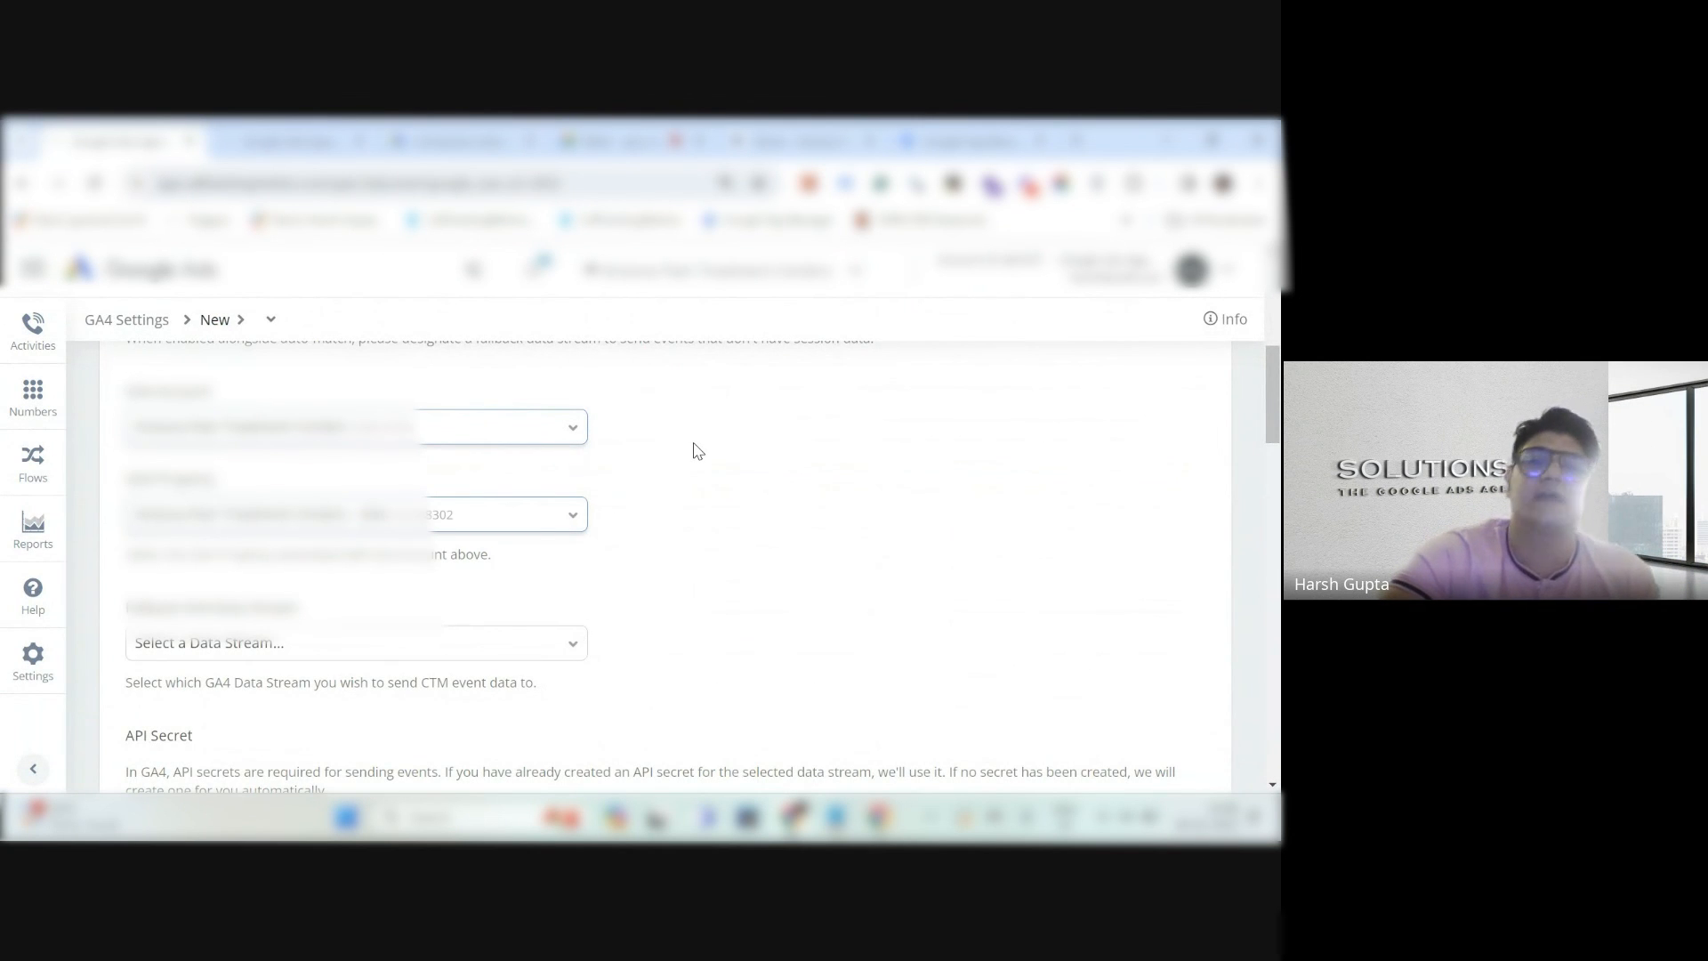
# Set the Fallback GA4 Data Stream to the client's website stream and submit the changes.
pyautogui.scroll(-1, 697, 451)
pyautogui.click(331, 544)
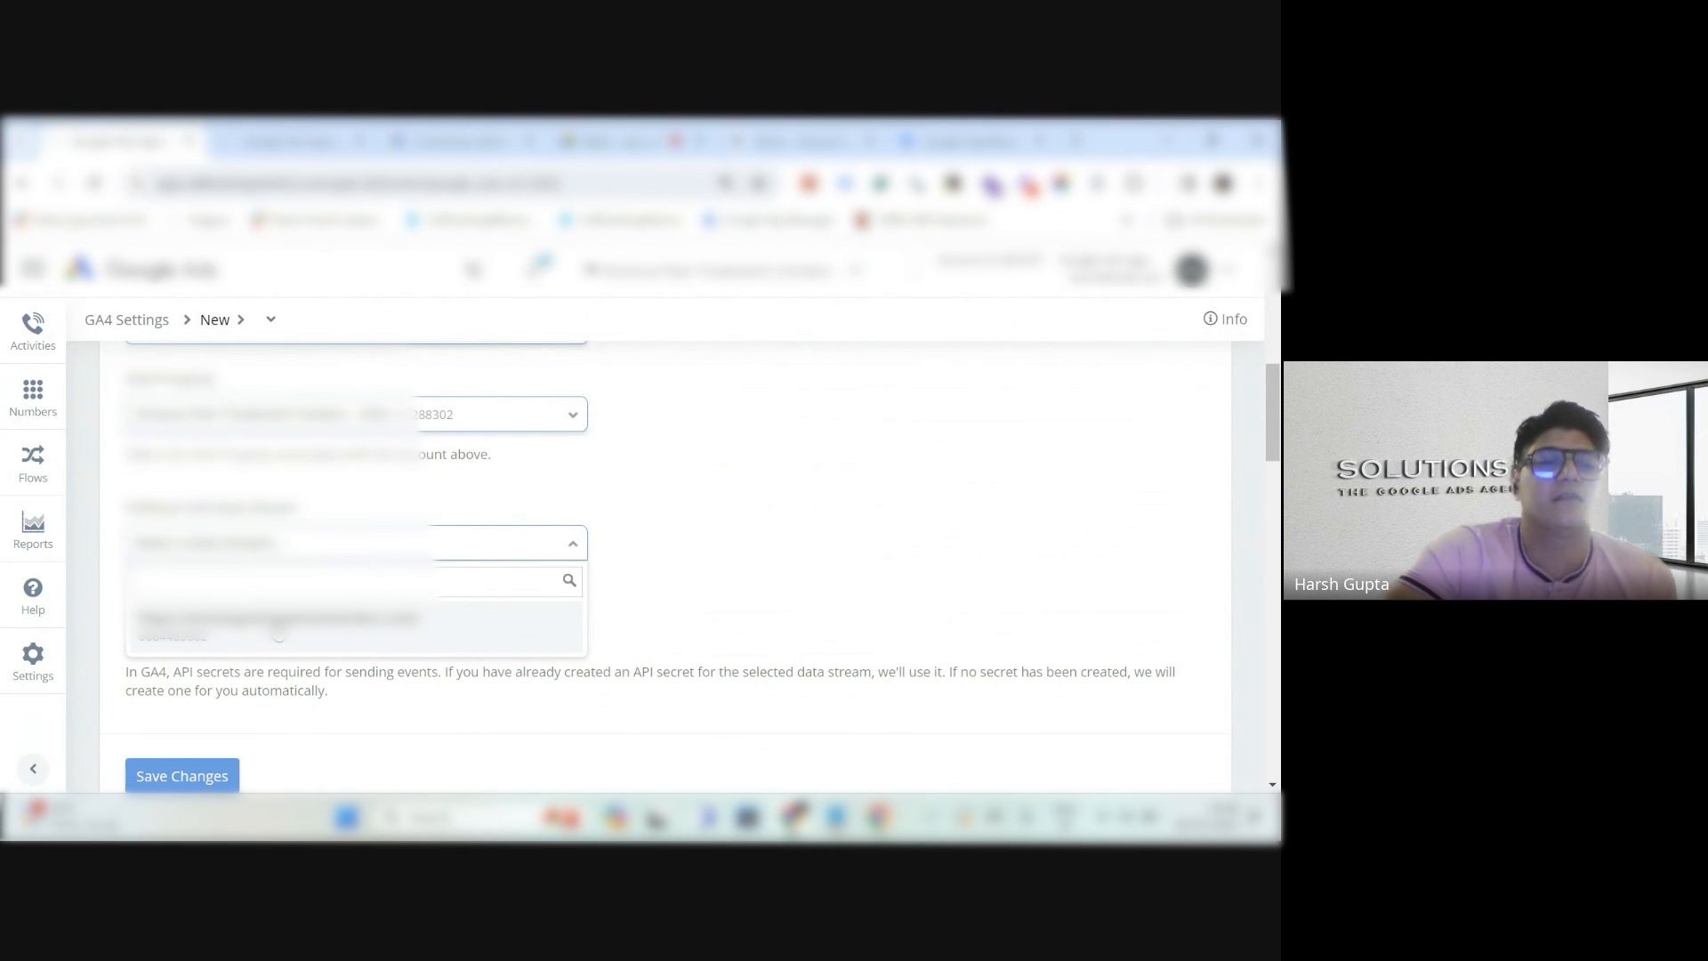
pyautogui.click(278, 634)
pyautogui.scroll(-2, 658, 499)
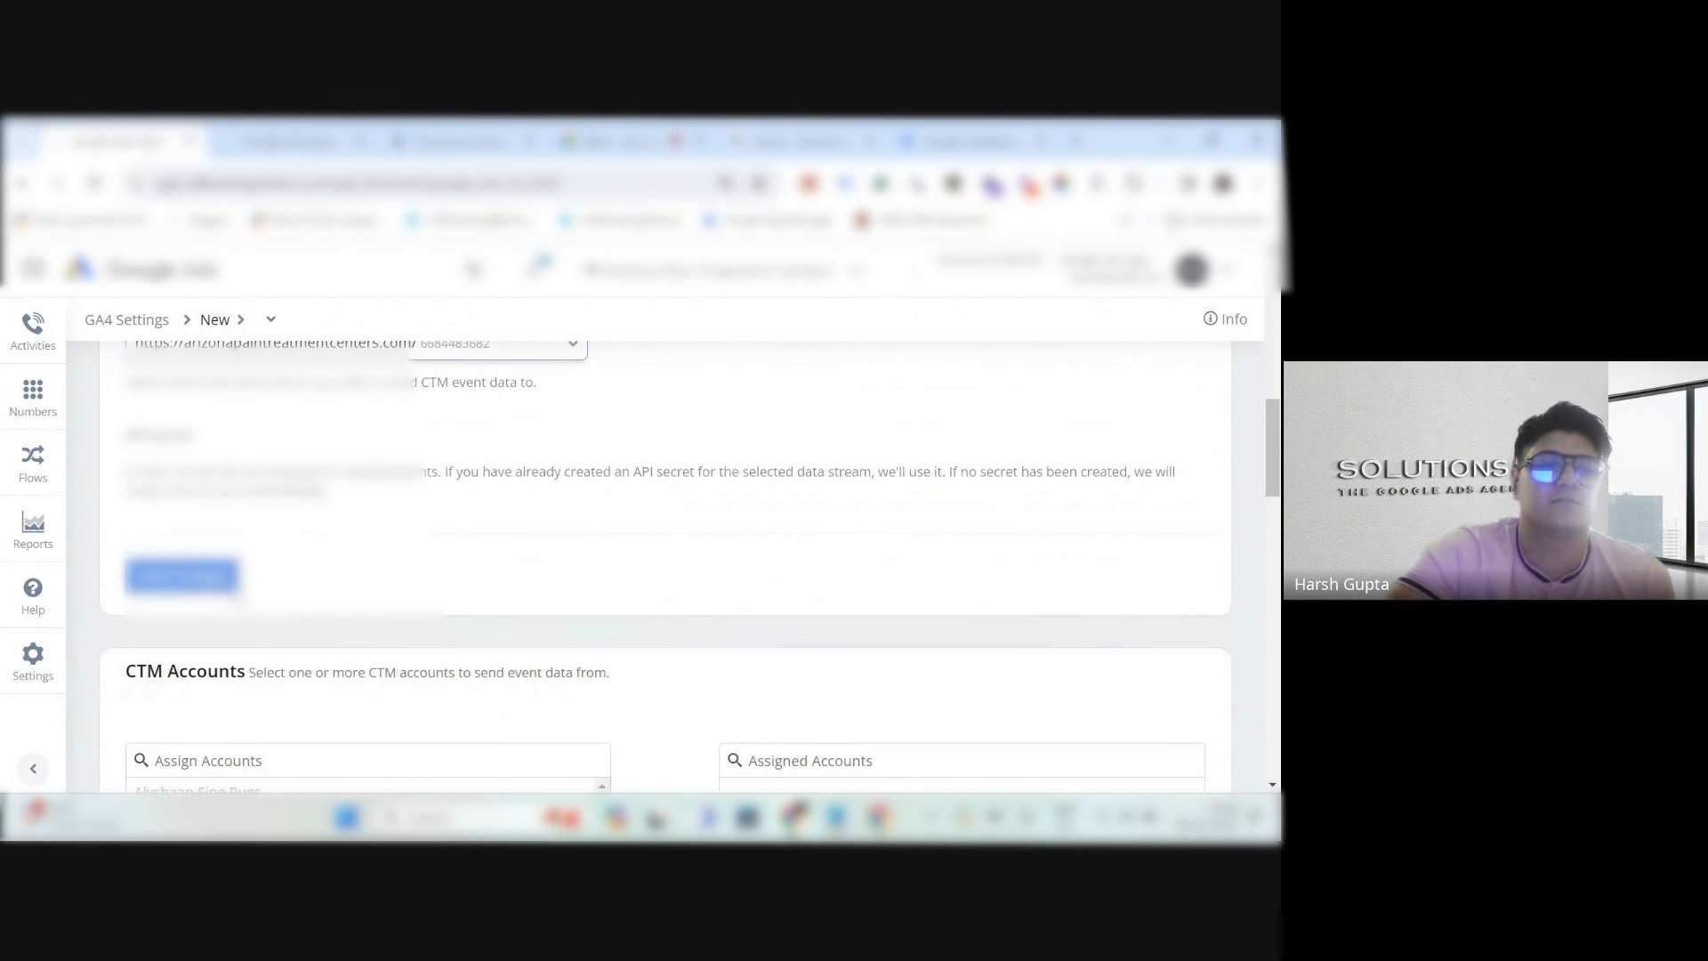
pyautogui.click(218, 584)
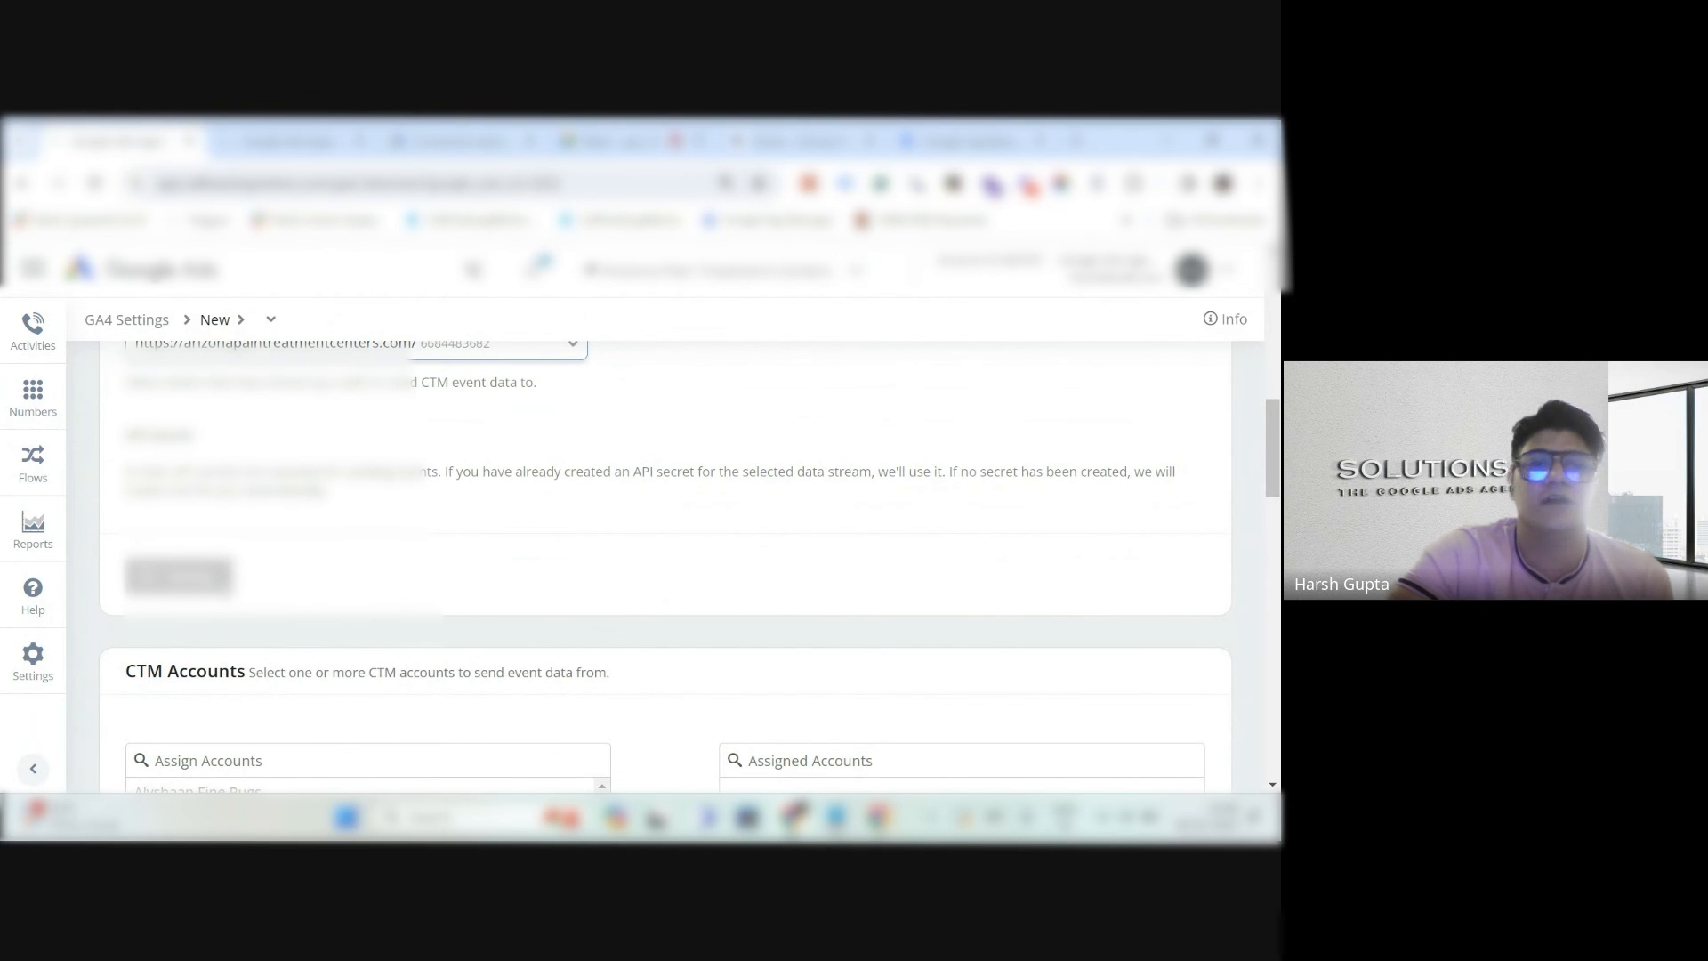
# Assign the client's CTM account to the GA4 data stream and save the configuration.
pyautogui.scroll(-4, 292, 390)
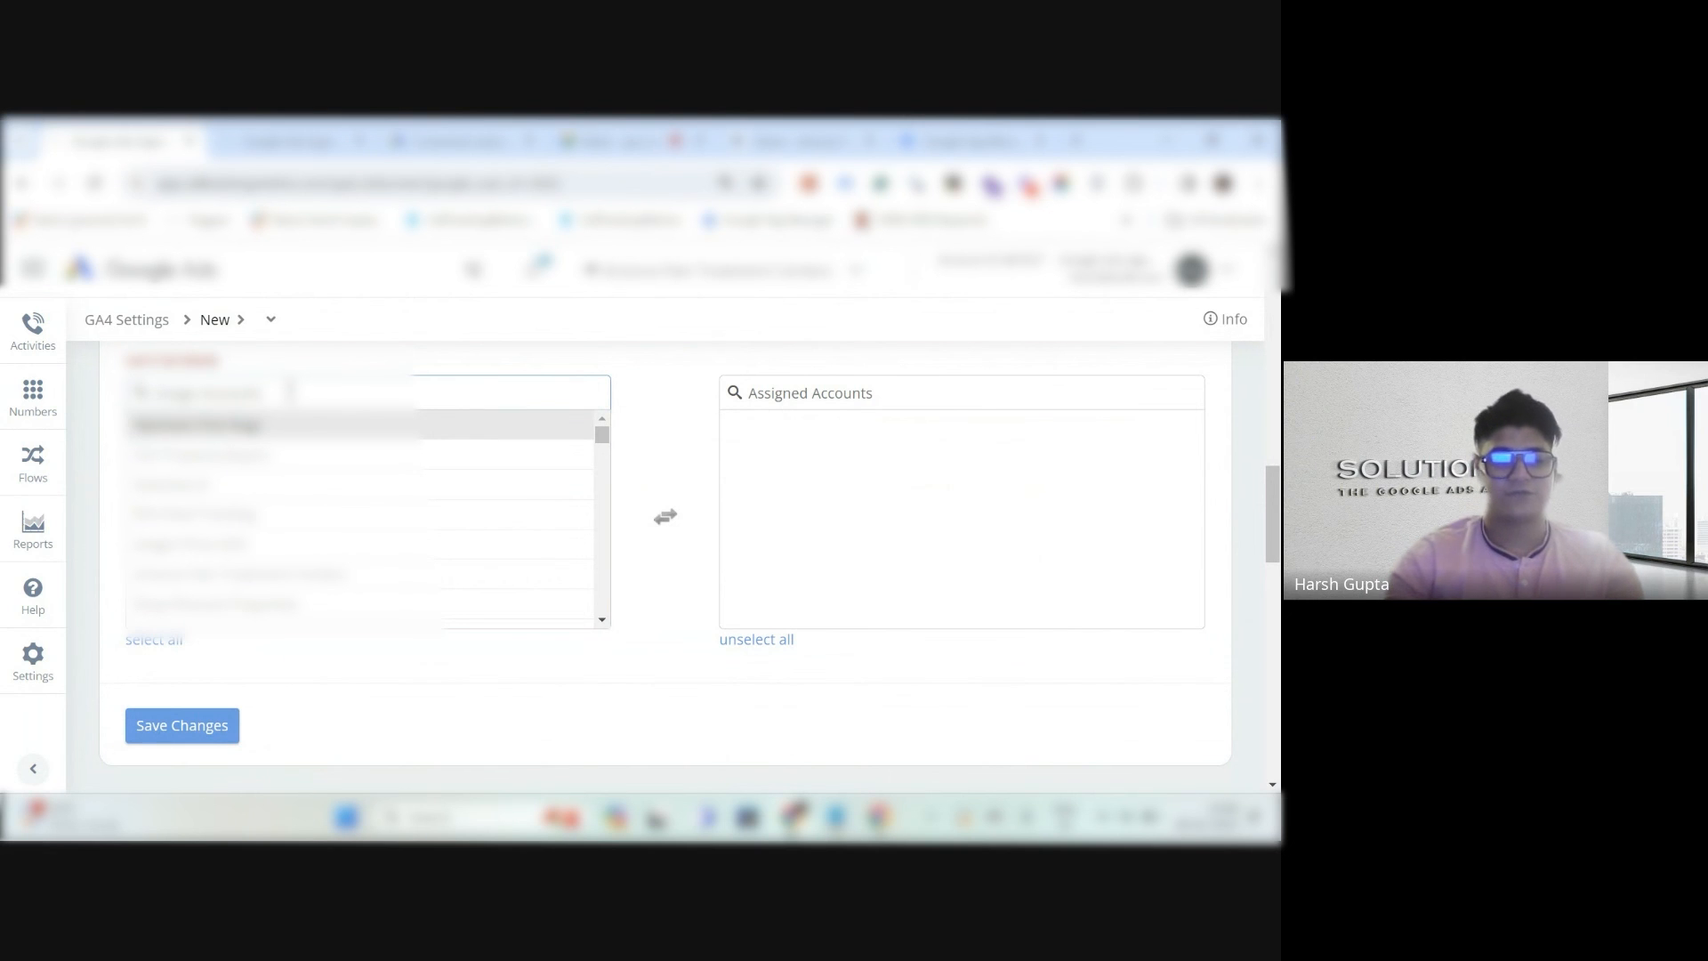
pyautogui.write('adv')
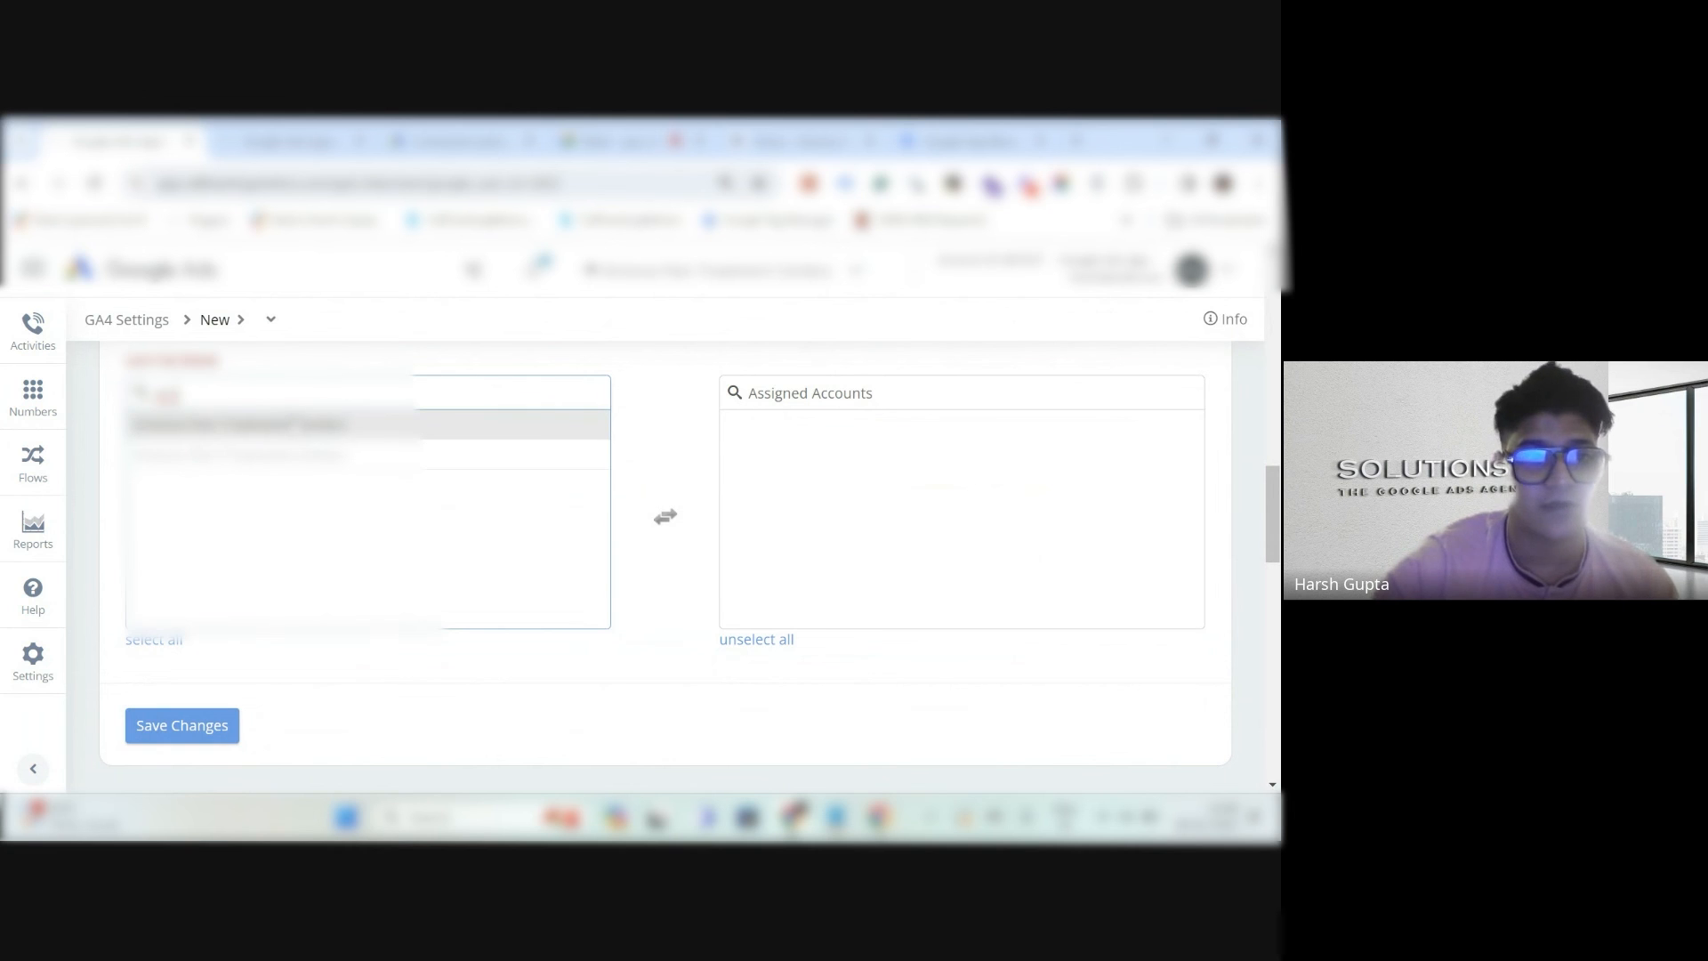
pyautogui.click(292, 424)
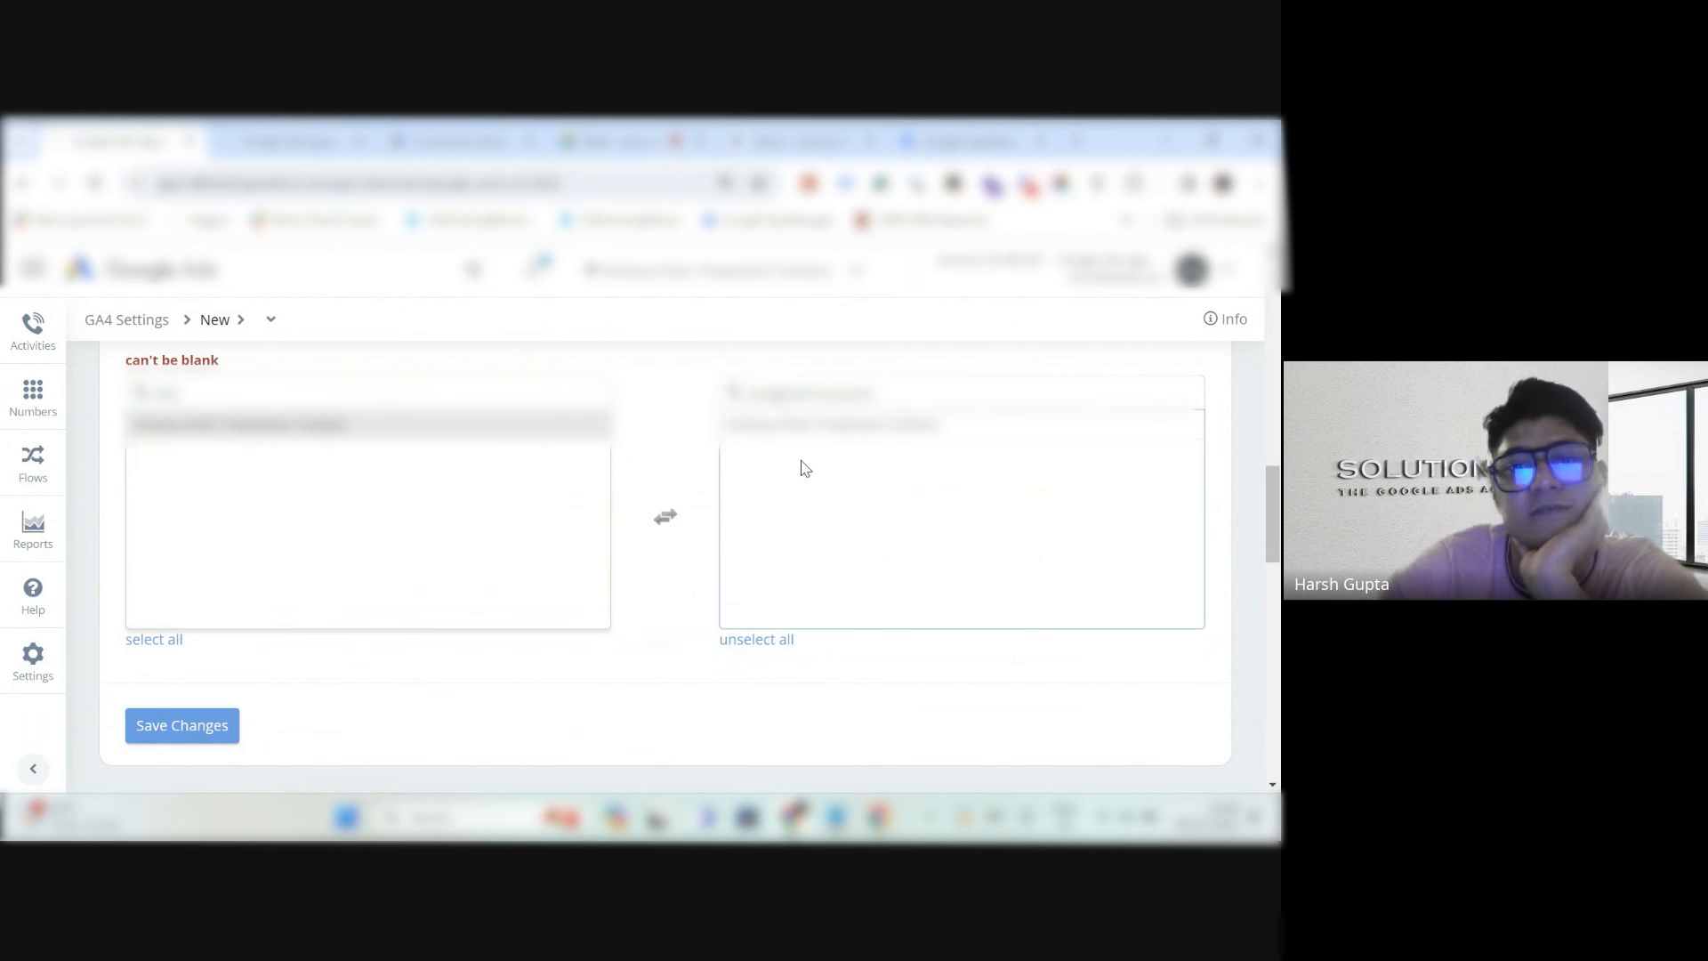
pyautogui.click(198, 725)
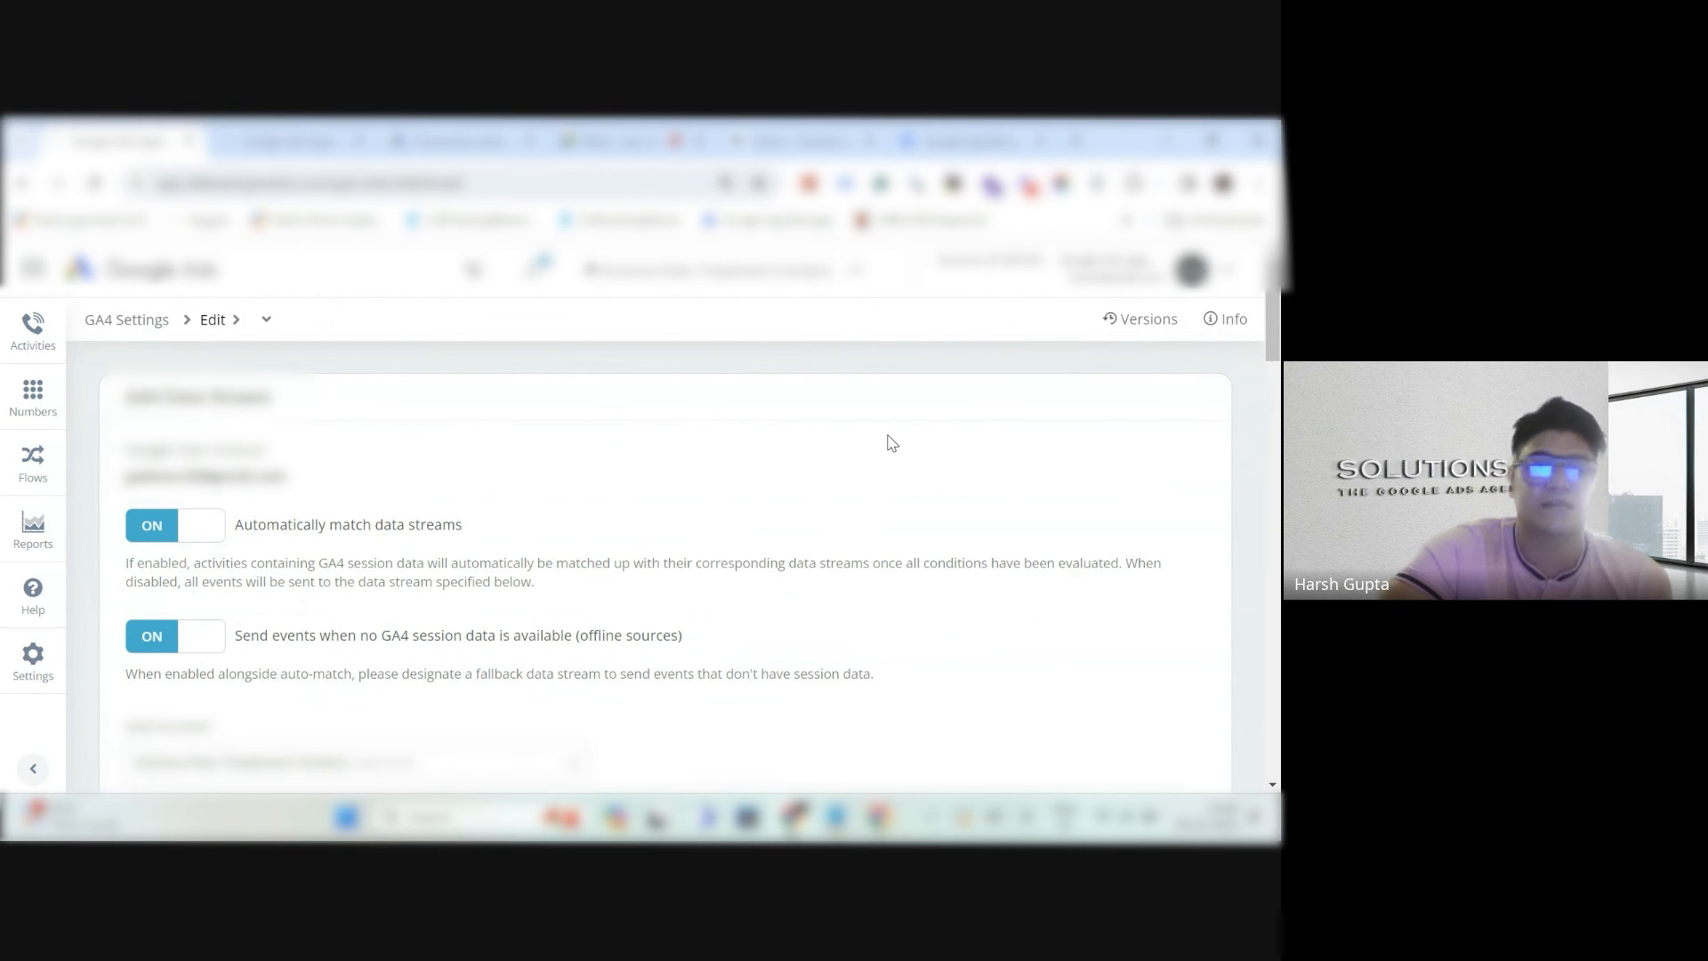
# Look over the remaining GA4 data stream settings and view the client's Calls activity log.
pyautogui.scroll(-3, 892, 443)
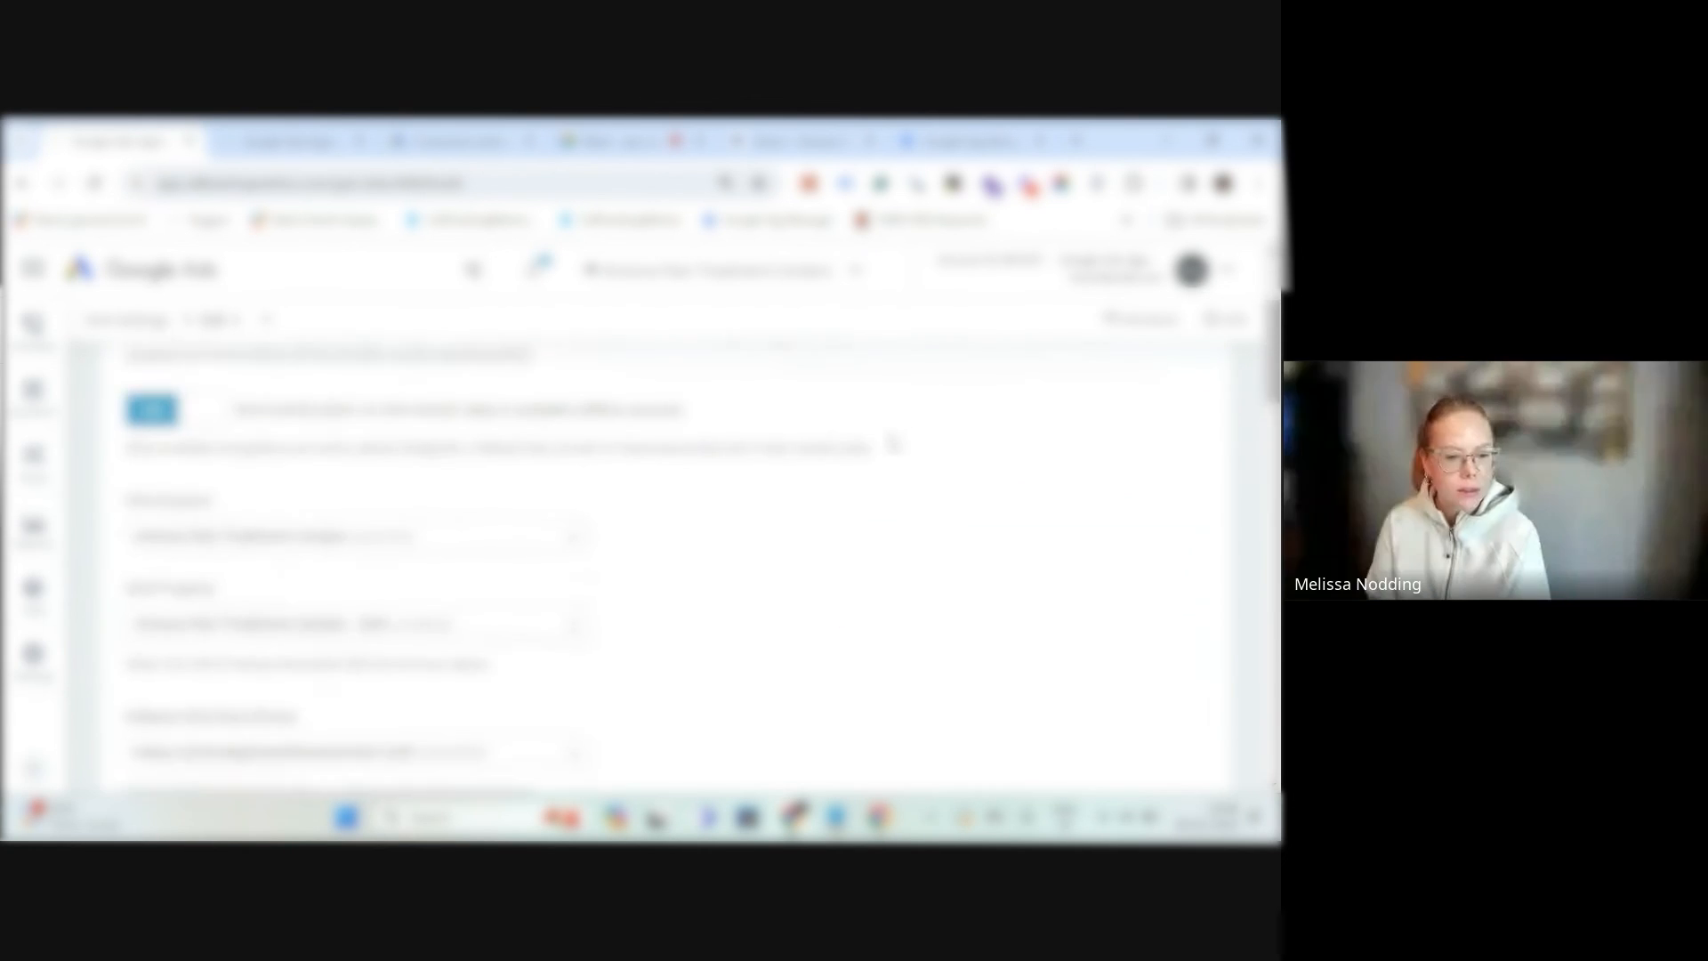
pyautogui.scroll(-10, 892, 443)
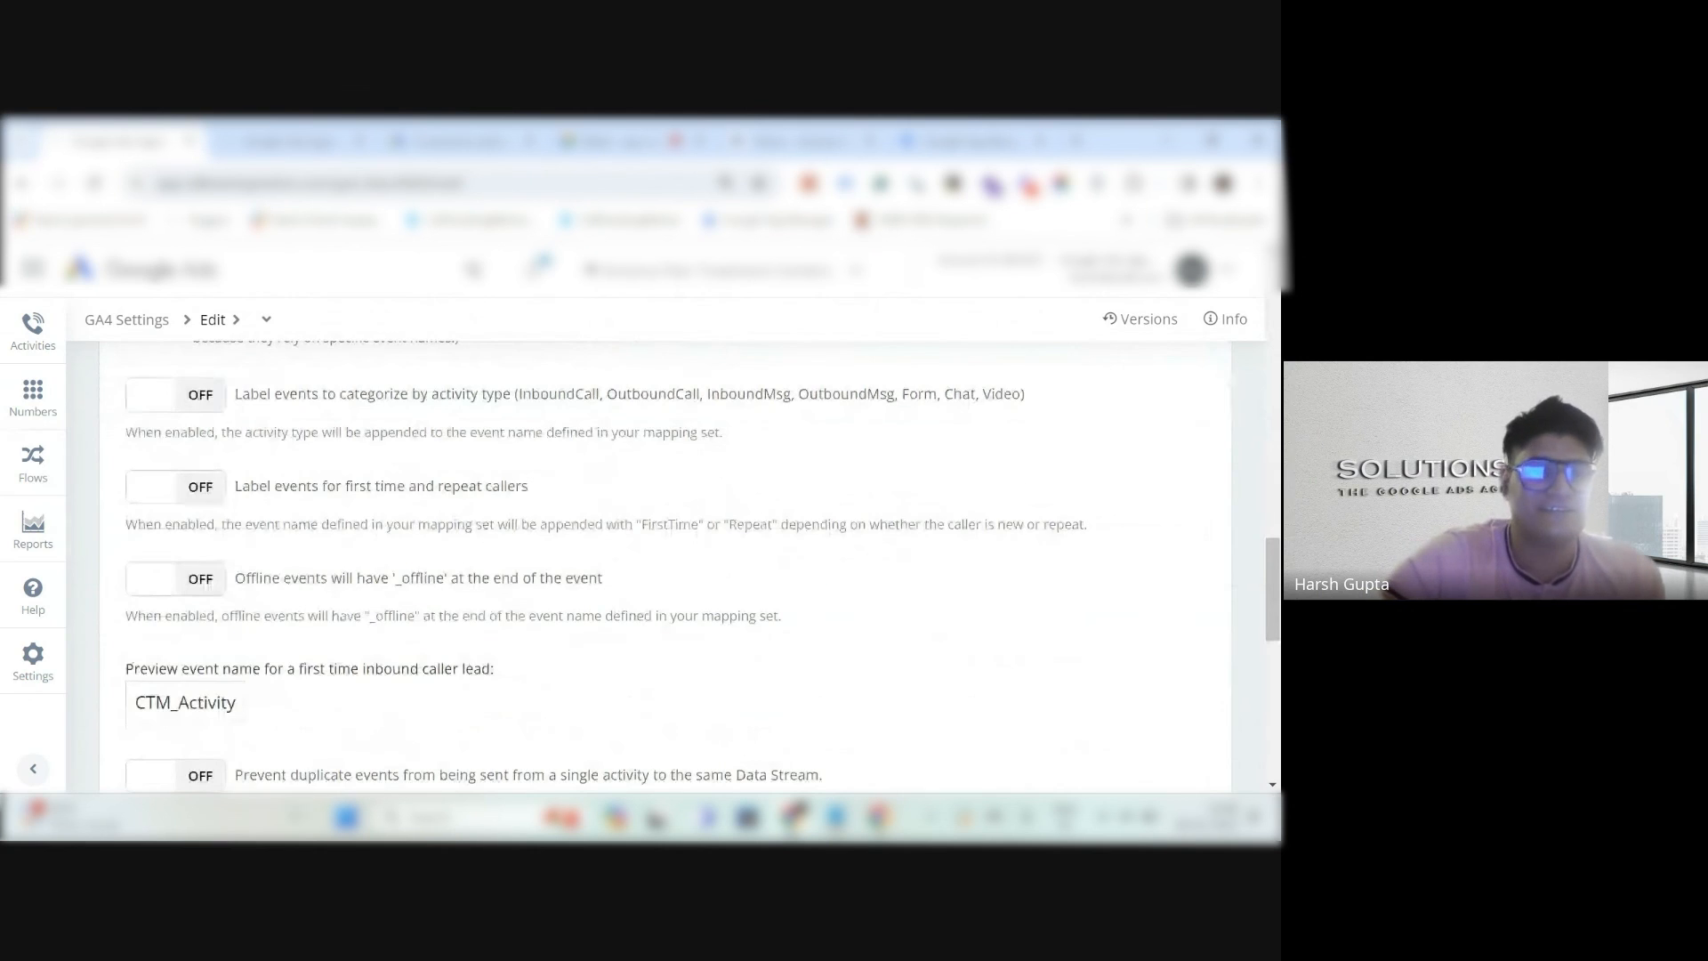
pyautogui.click(33, 268)
pyautogui.click(30, 333)
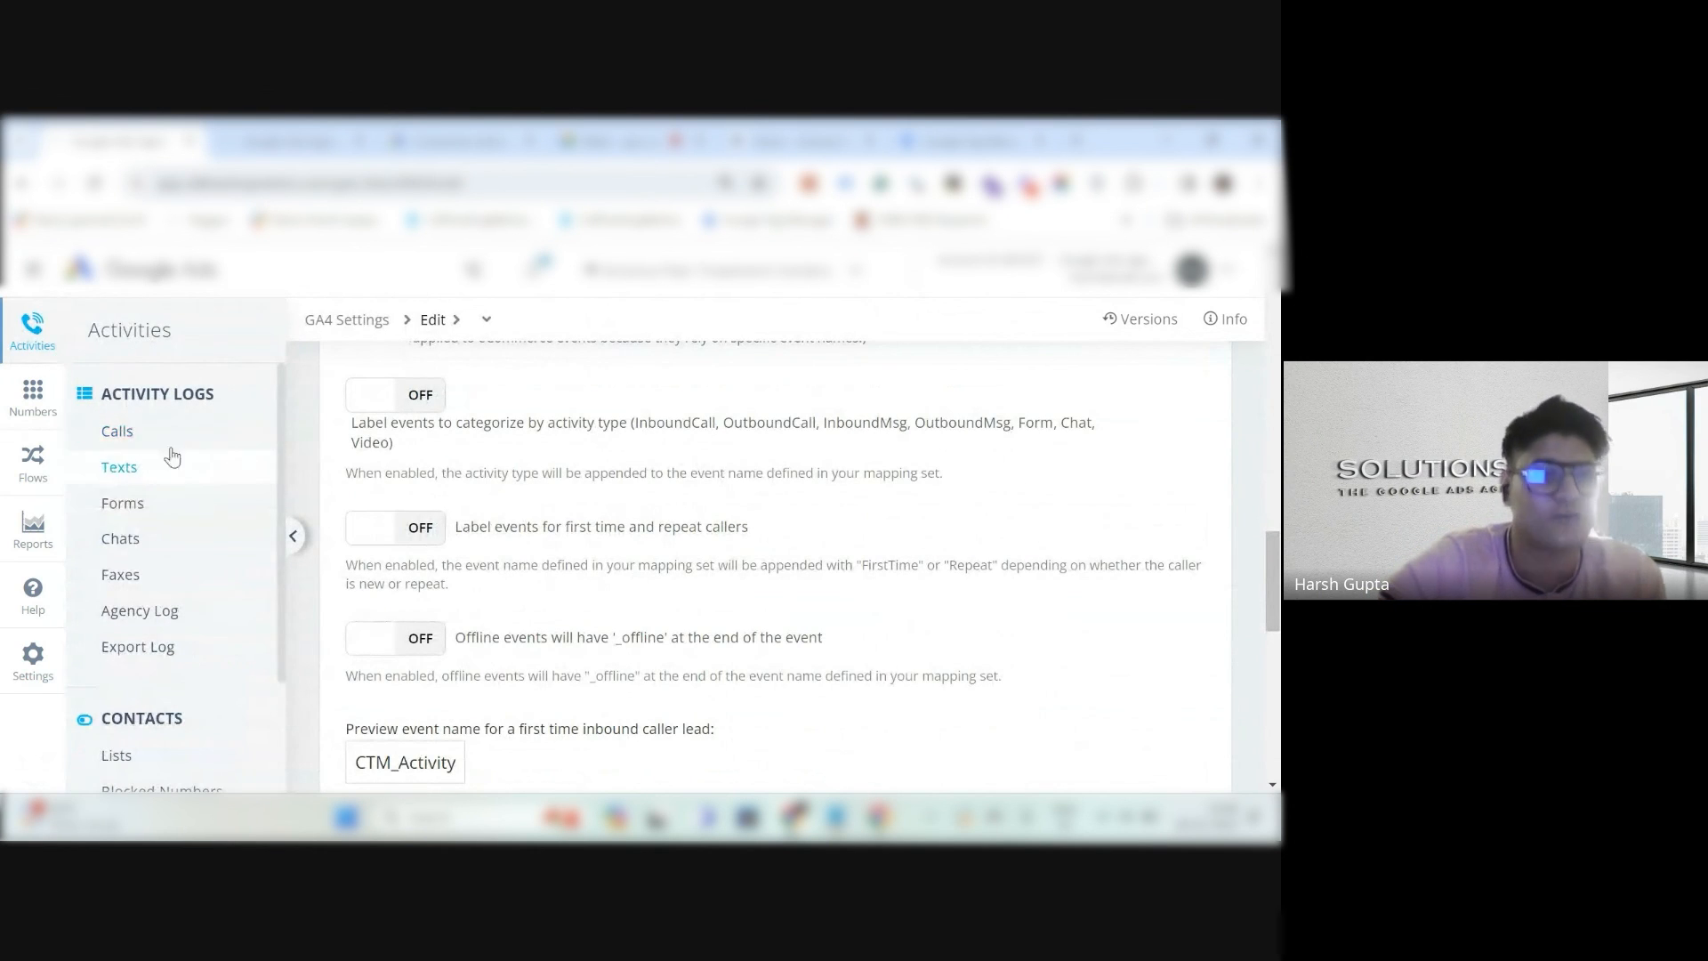
pyautogui.click(162, 435)
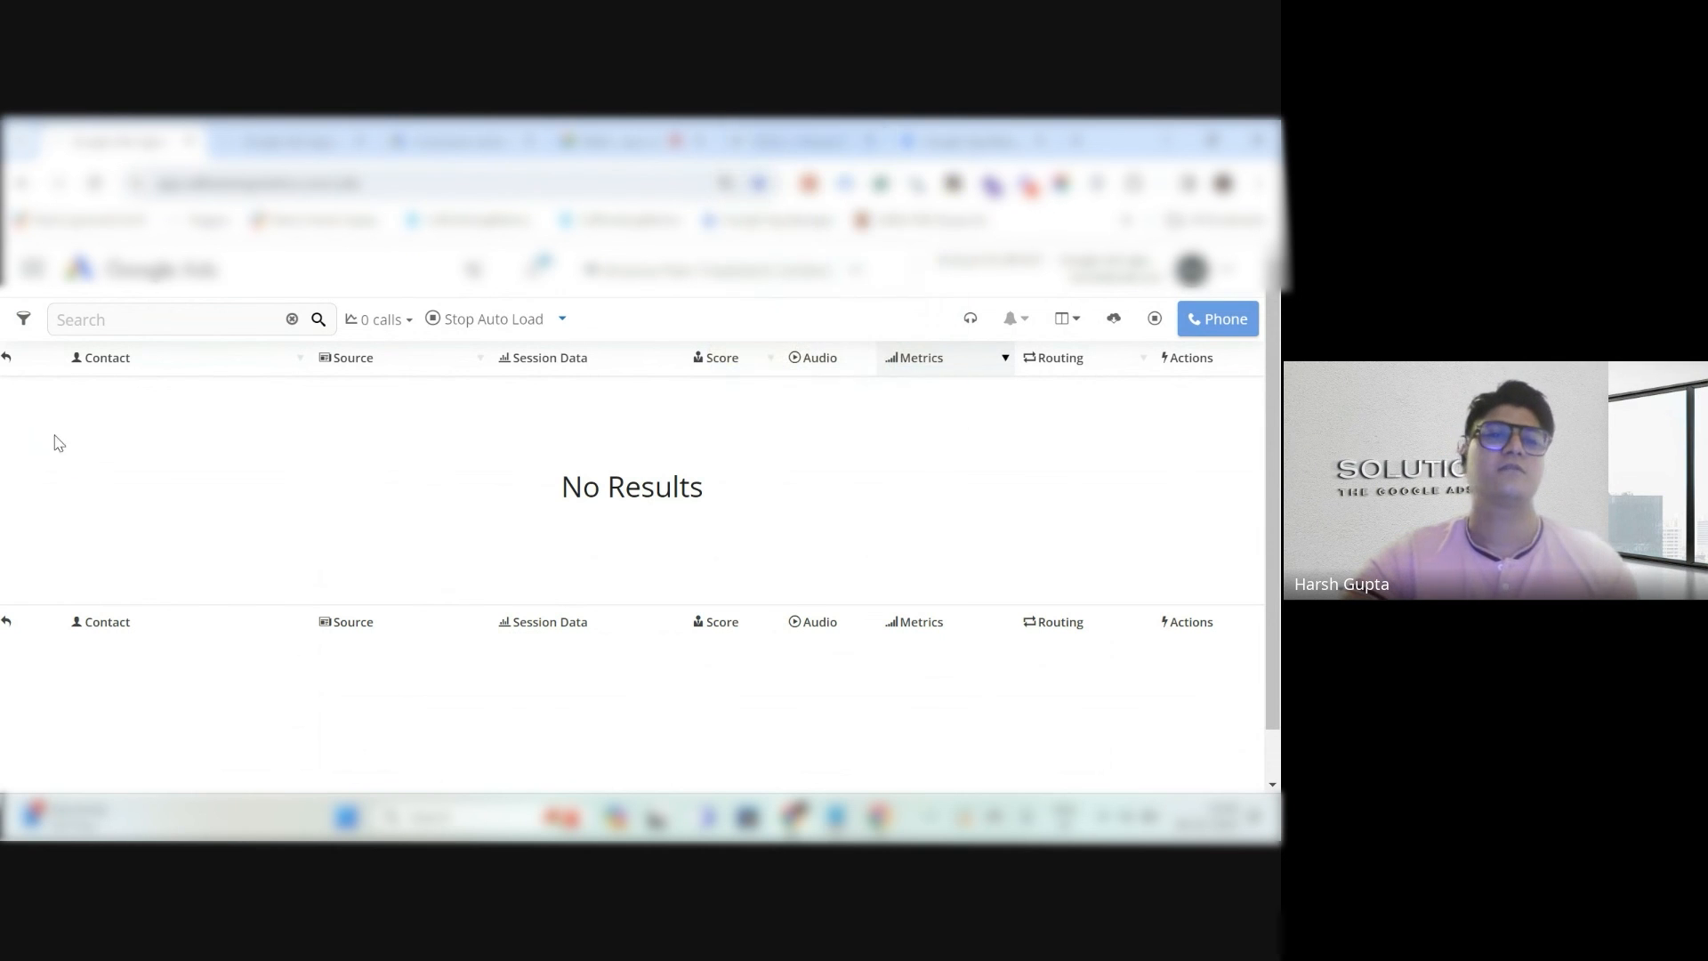
pyautogui.click(36, 274)
pyautogui.click(35, 398)
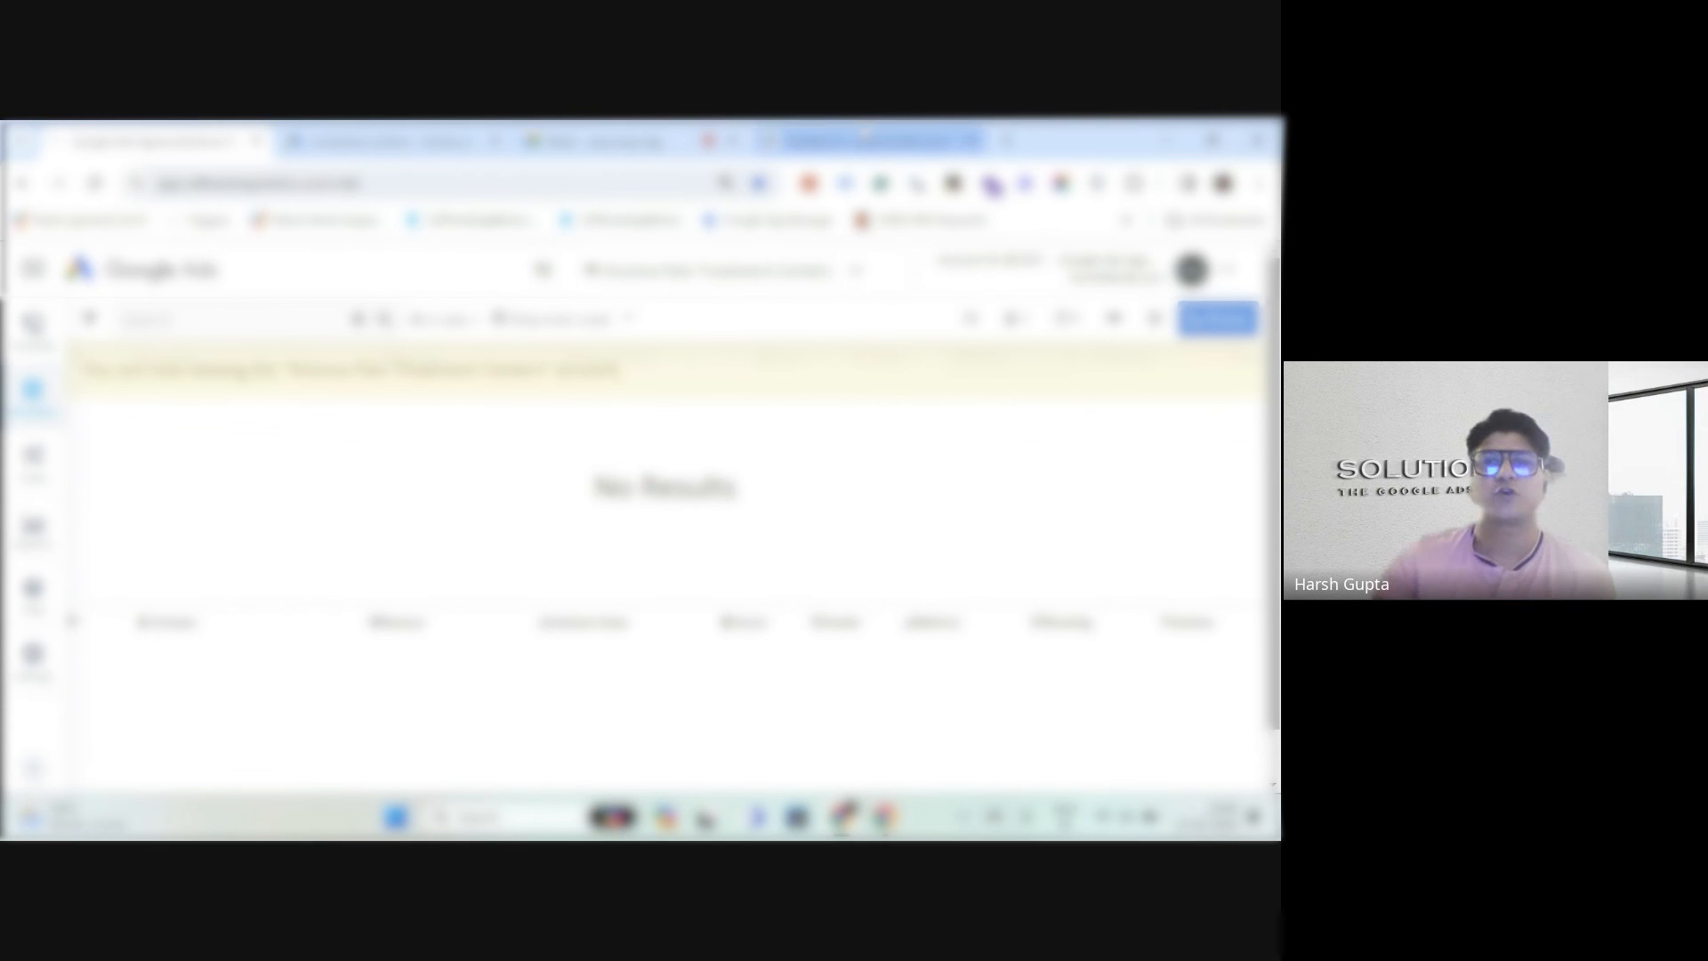
# Load the website's contact page in an incognito window with ?gclid=test appended to its URL, and check the displayed phone number.
pyautogui.click(868, 140)
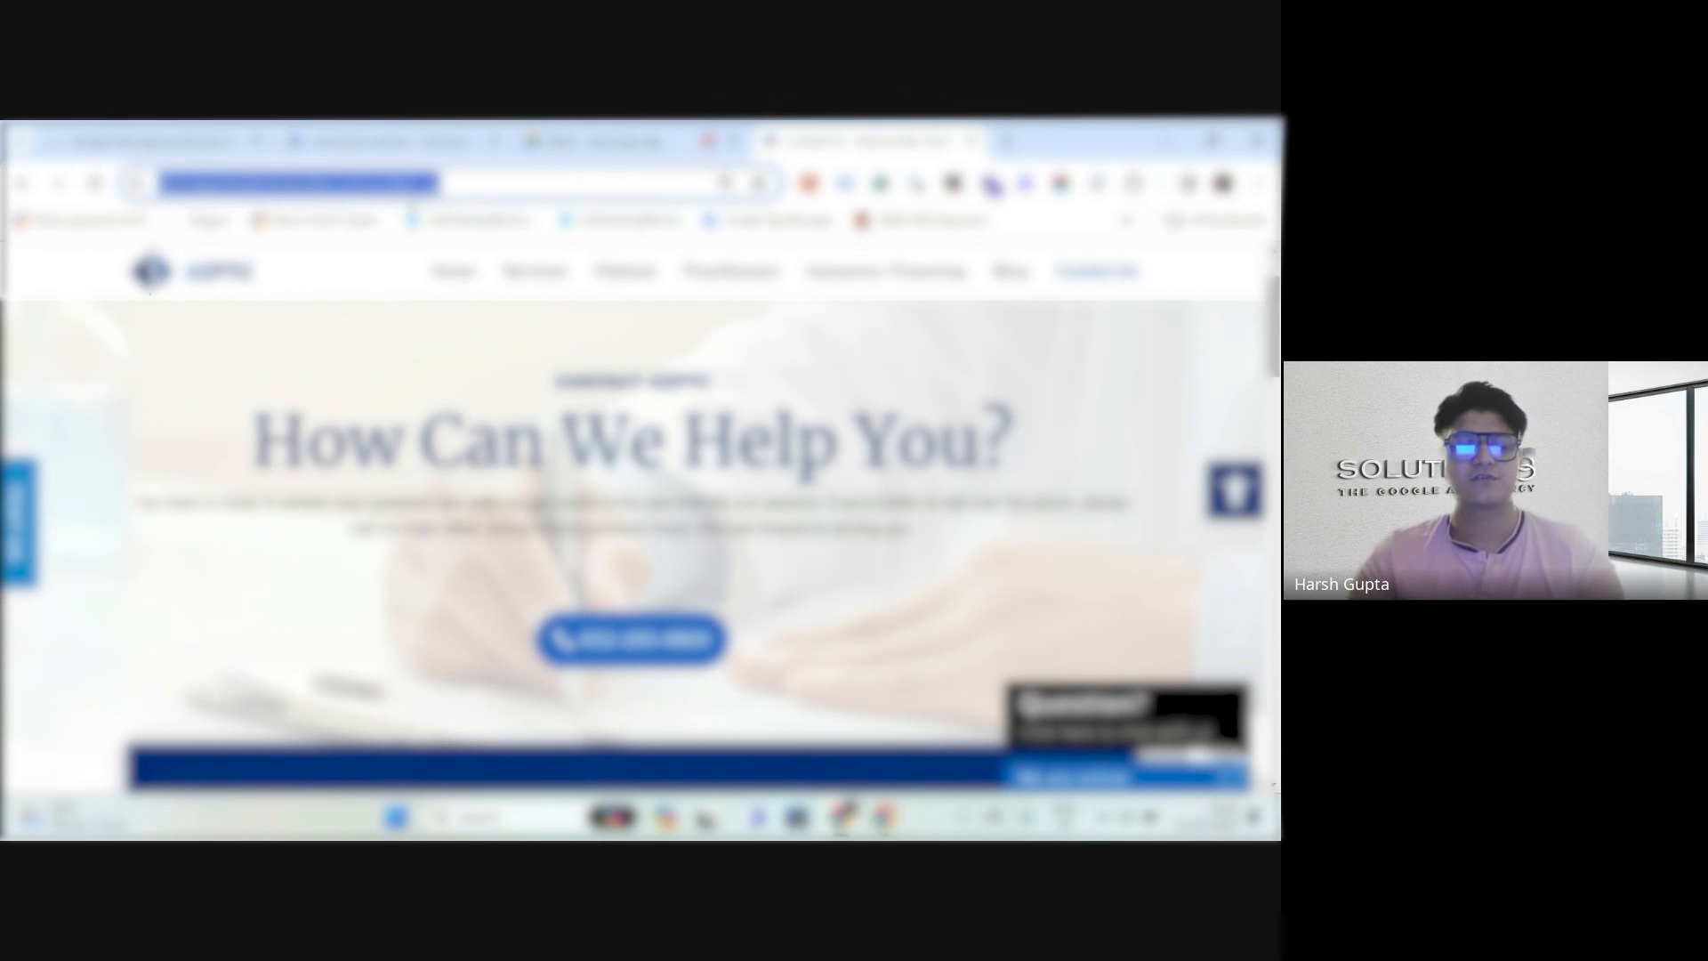
pyautogui.click(1260, 184)
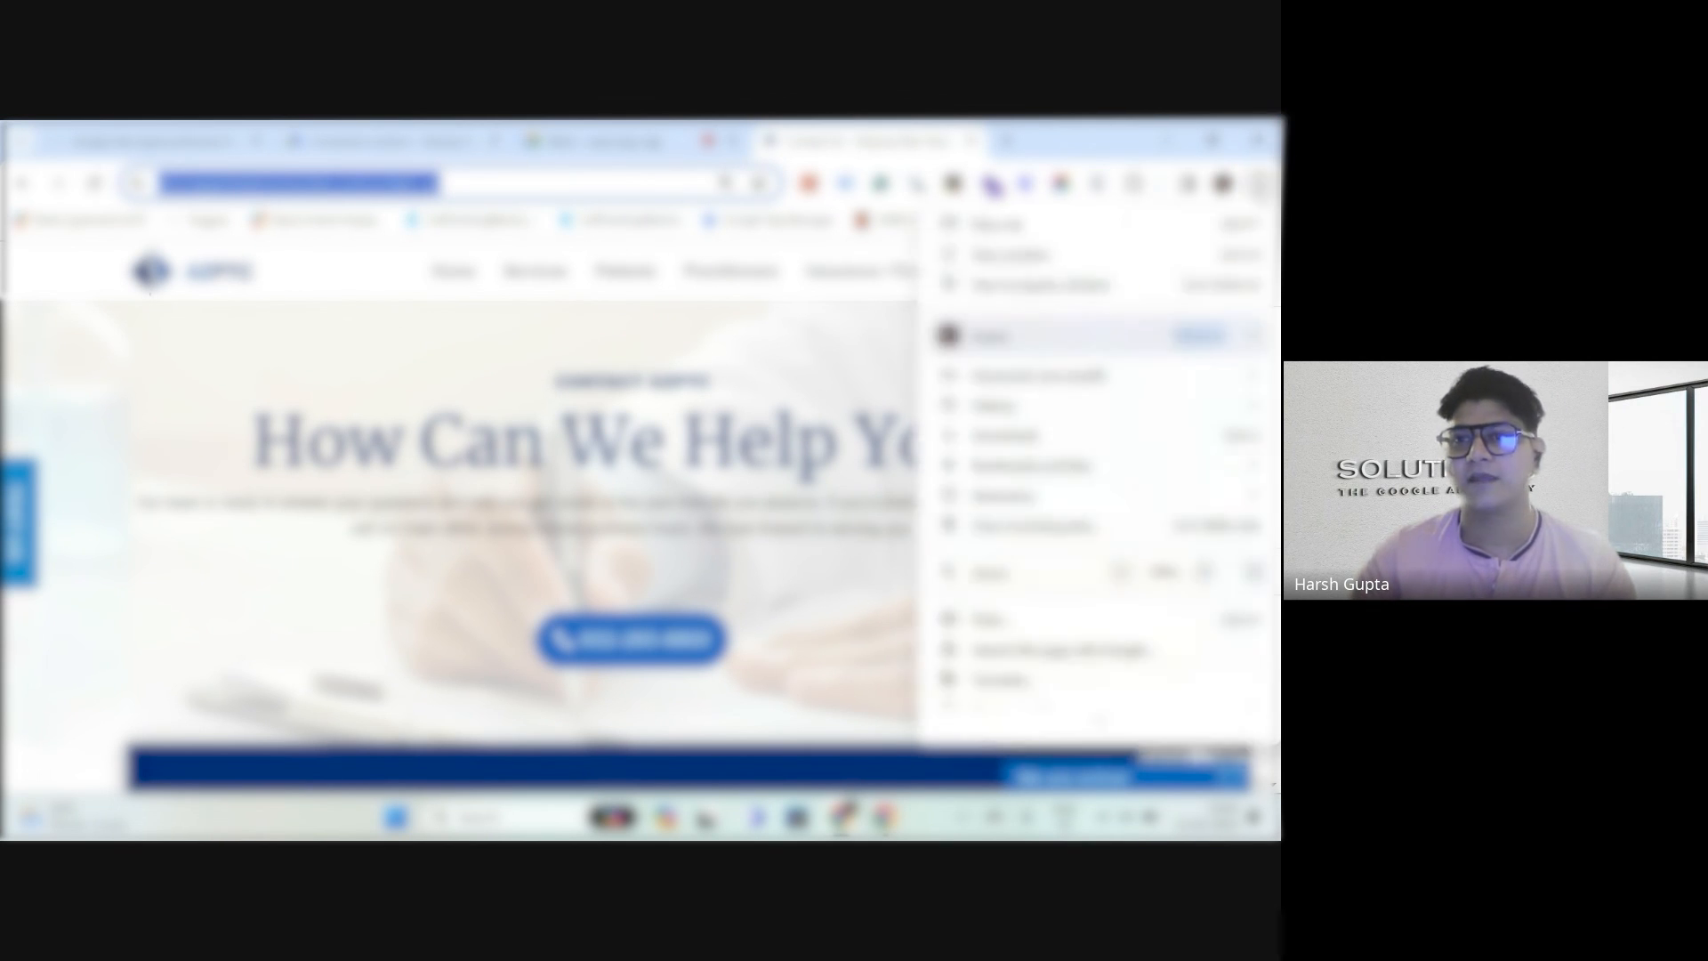
pyautogui.click(1110, 287)
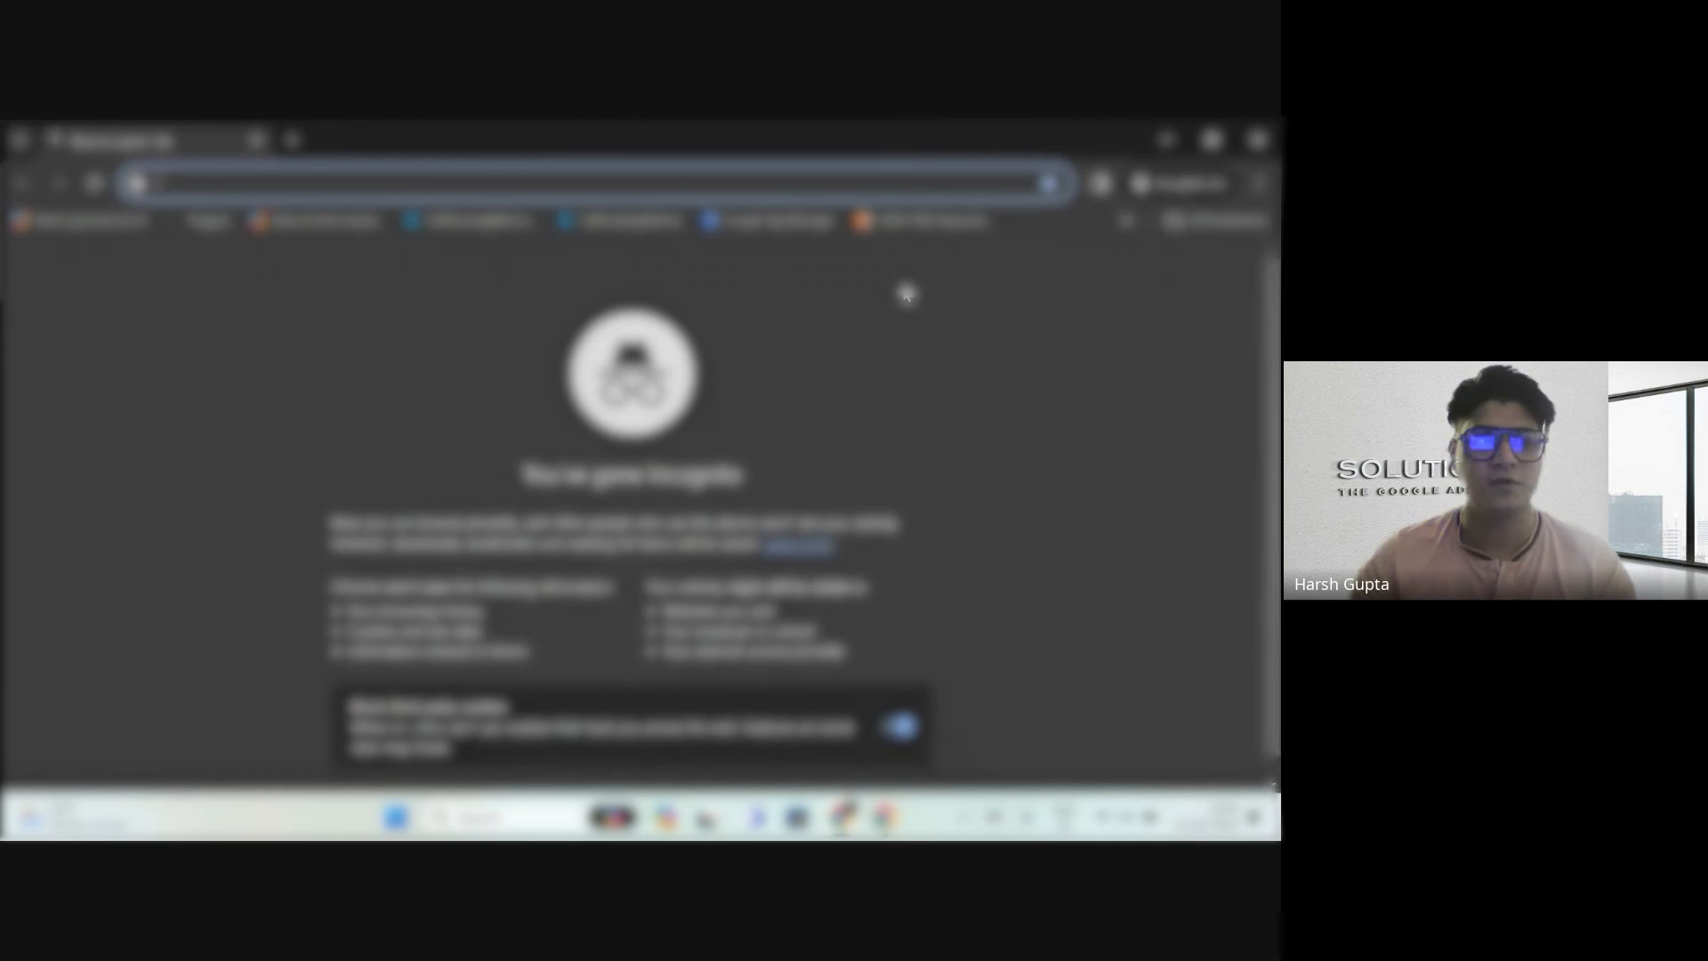
pyautogui.hotkey('ctrl', 'v')
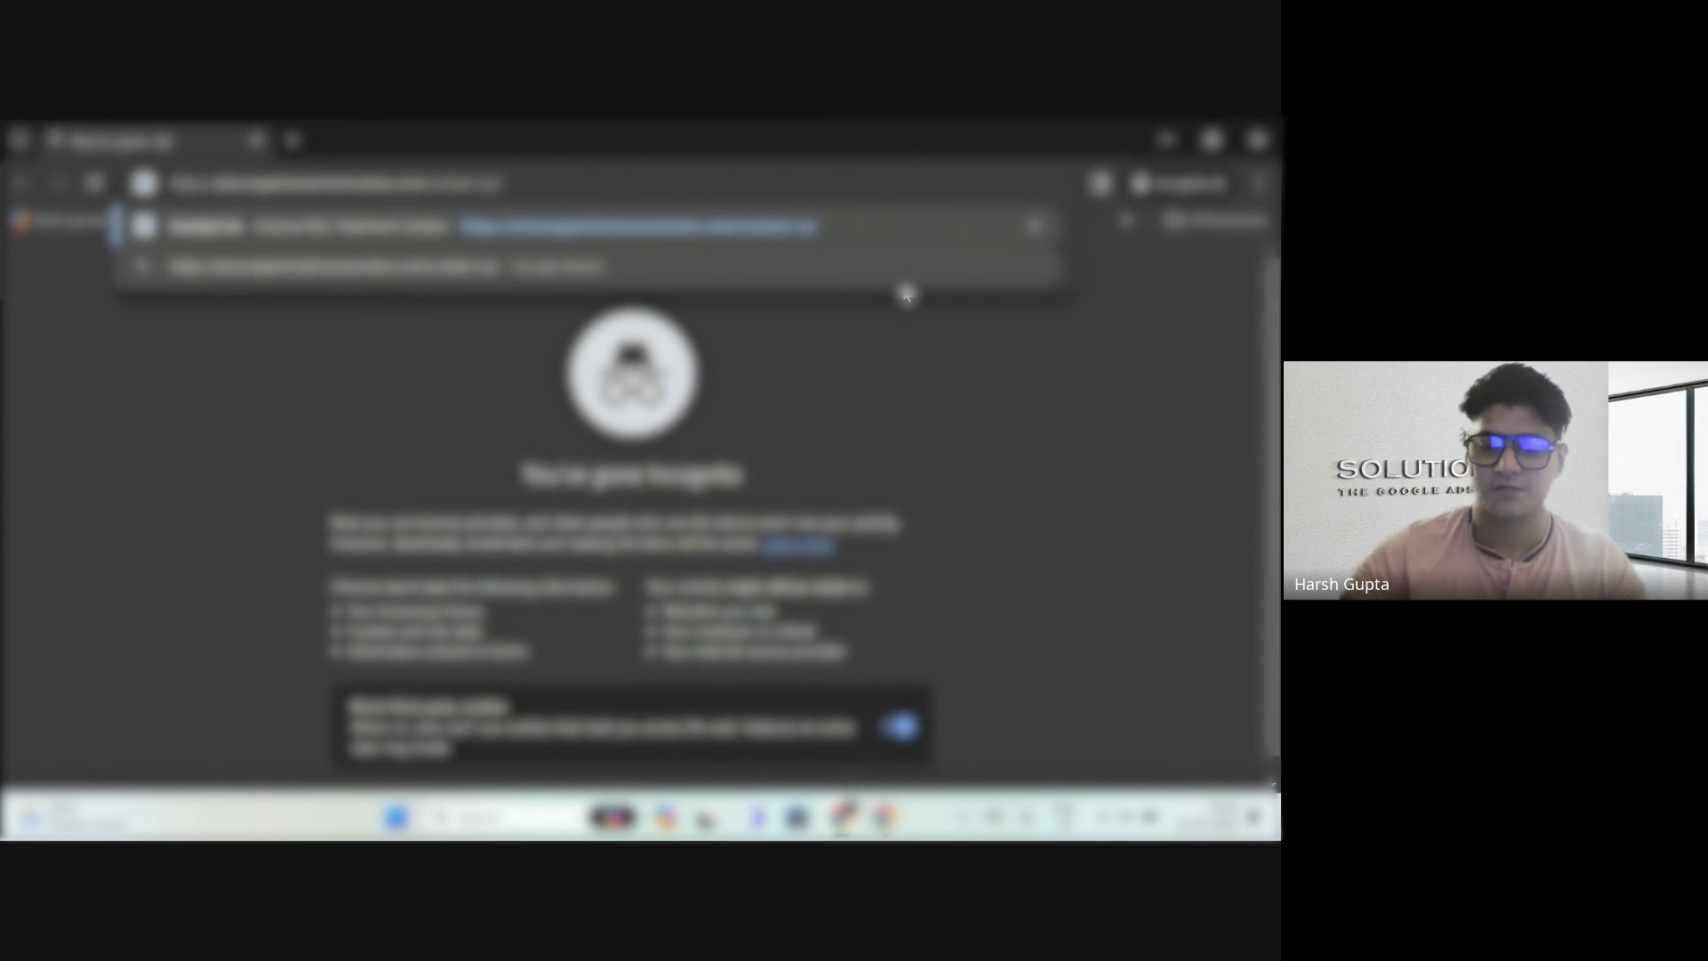
pyautogui.write('?')
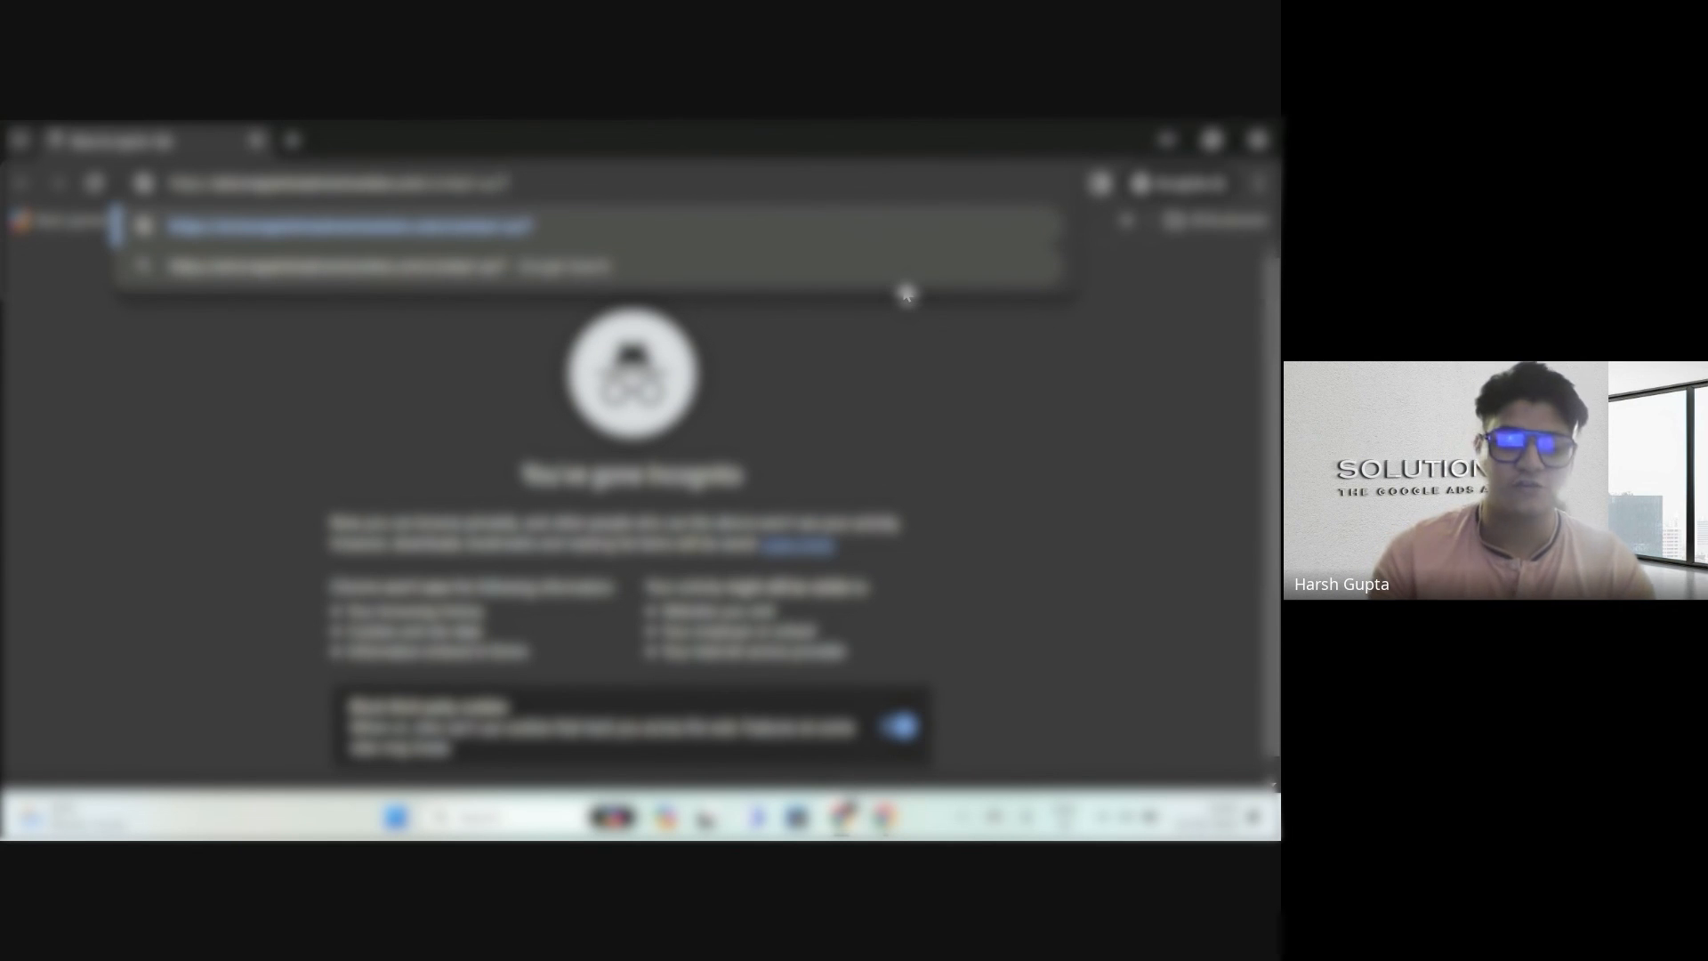
pyautogui.write('gclid')
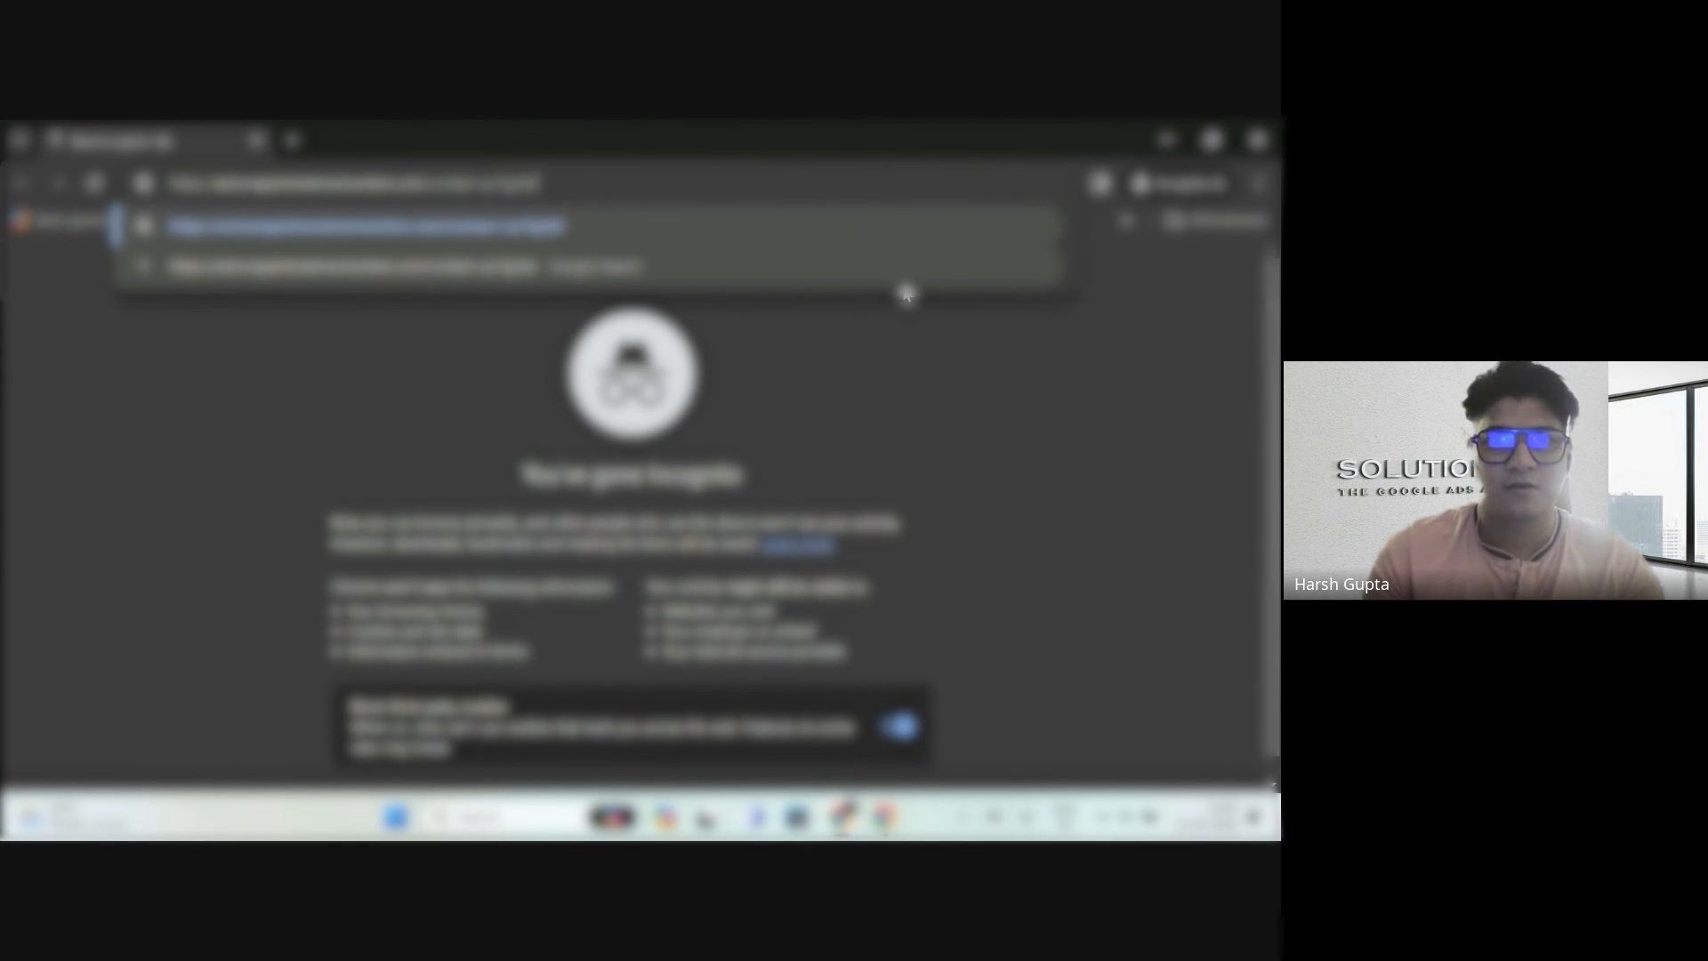
pyautogui.write('=test')
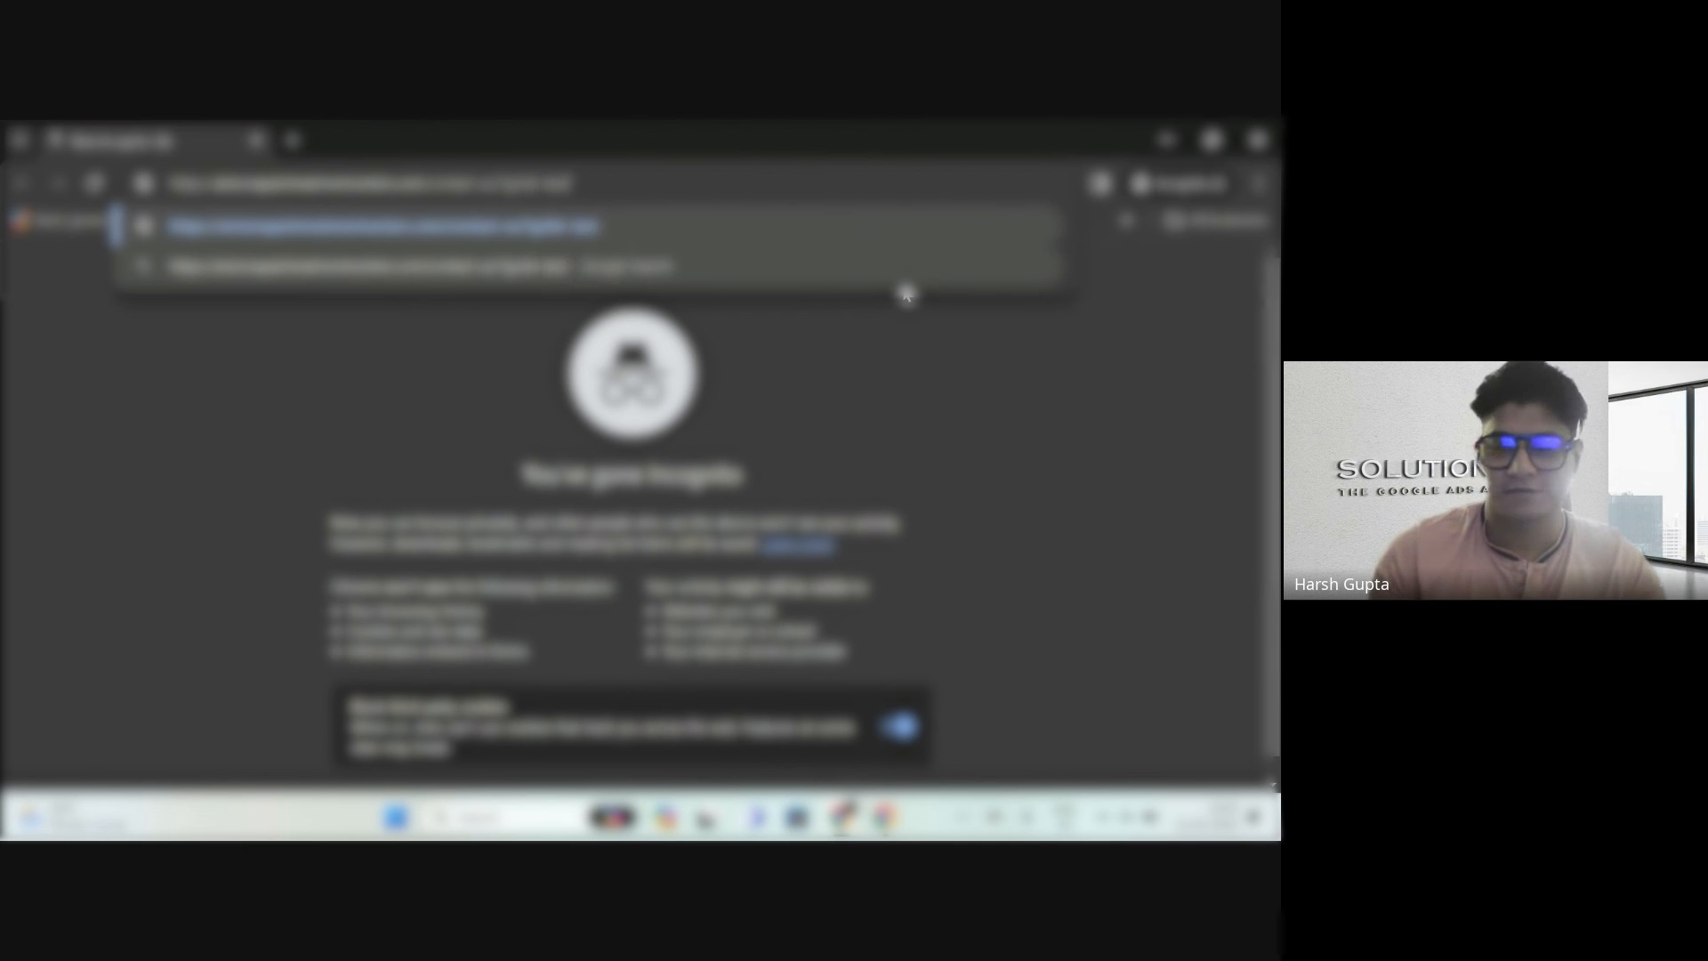
pyautogui.press('Return')
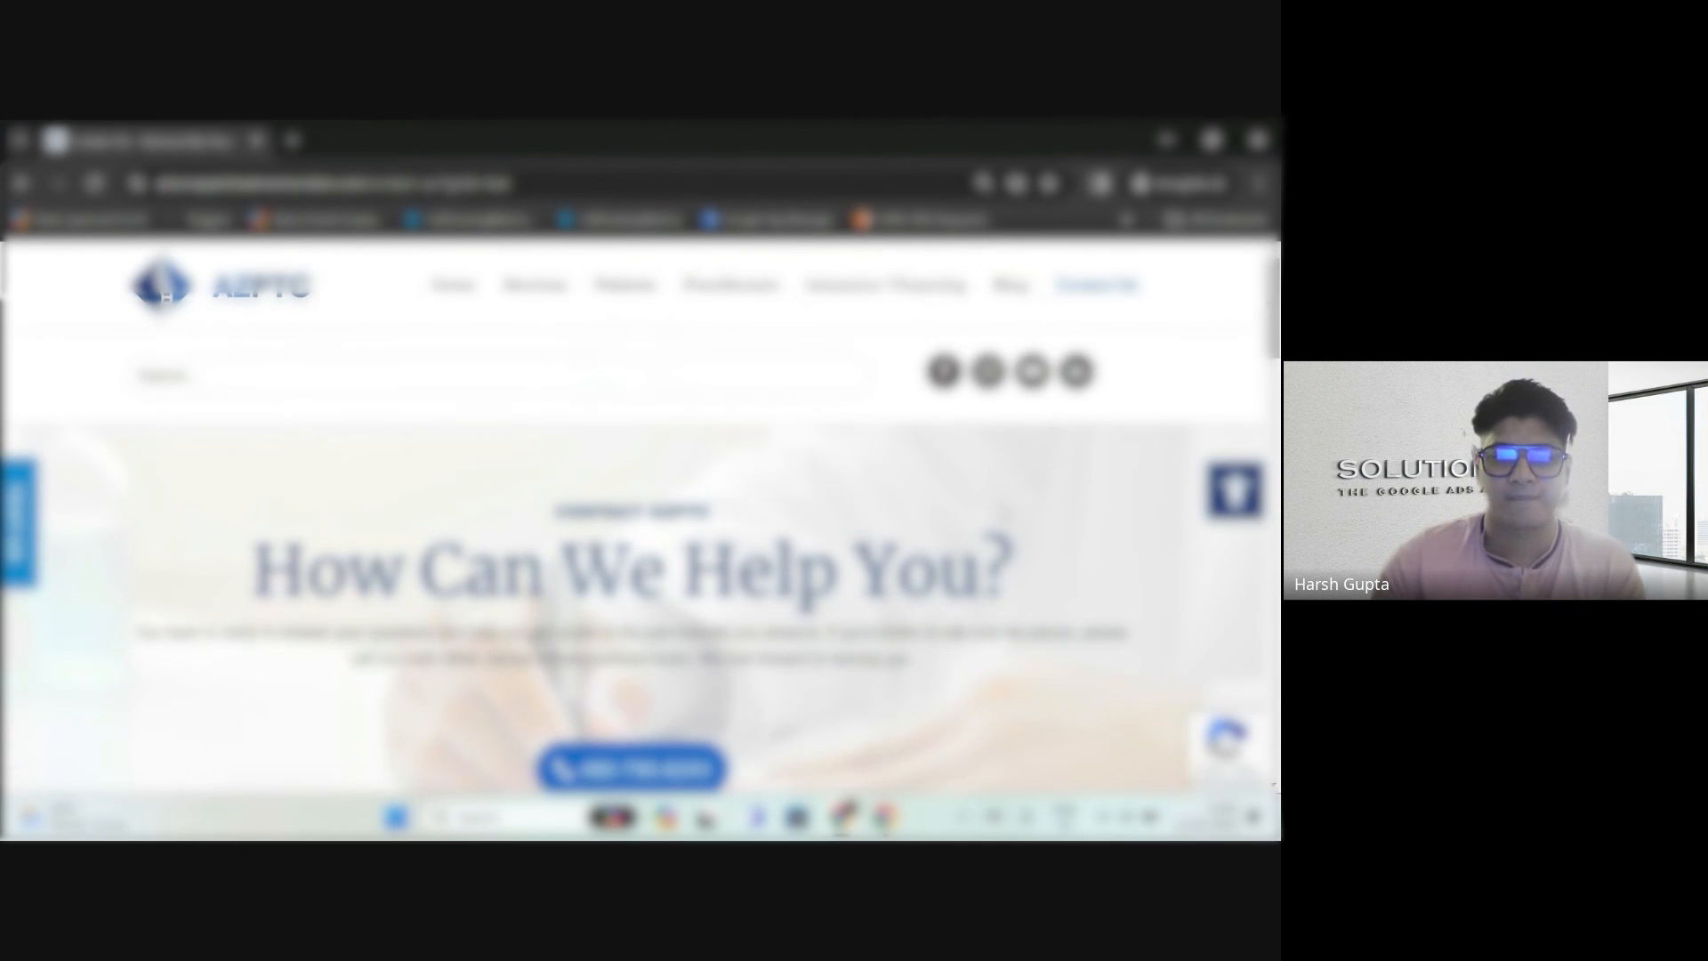
pyautogui.scroll(-1, 641, 525)
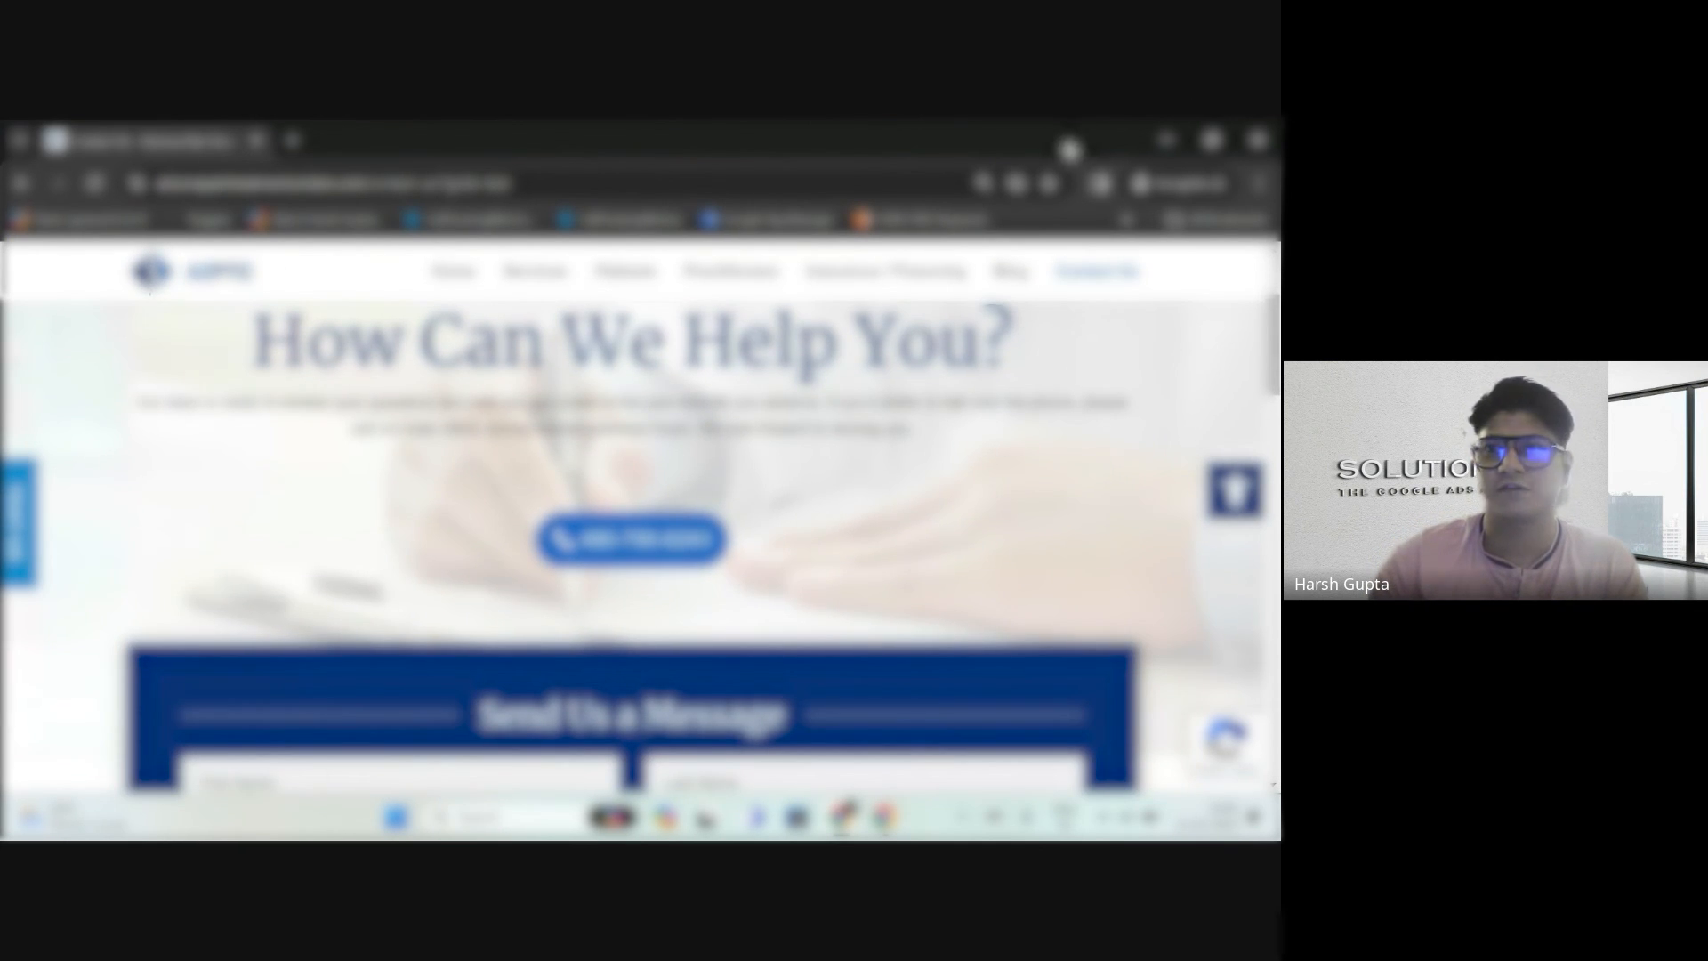
# Compare the account's Tracking Numbers list with the phone number on the incognito contact page, and close the incognito window.
pyautogui.click(1166, 140)
pyautogui.click(216, 140)
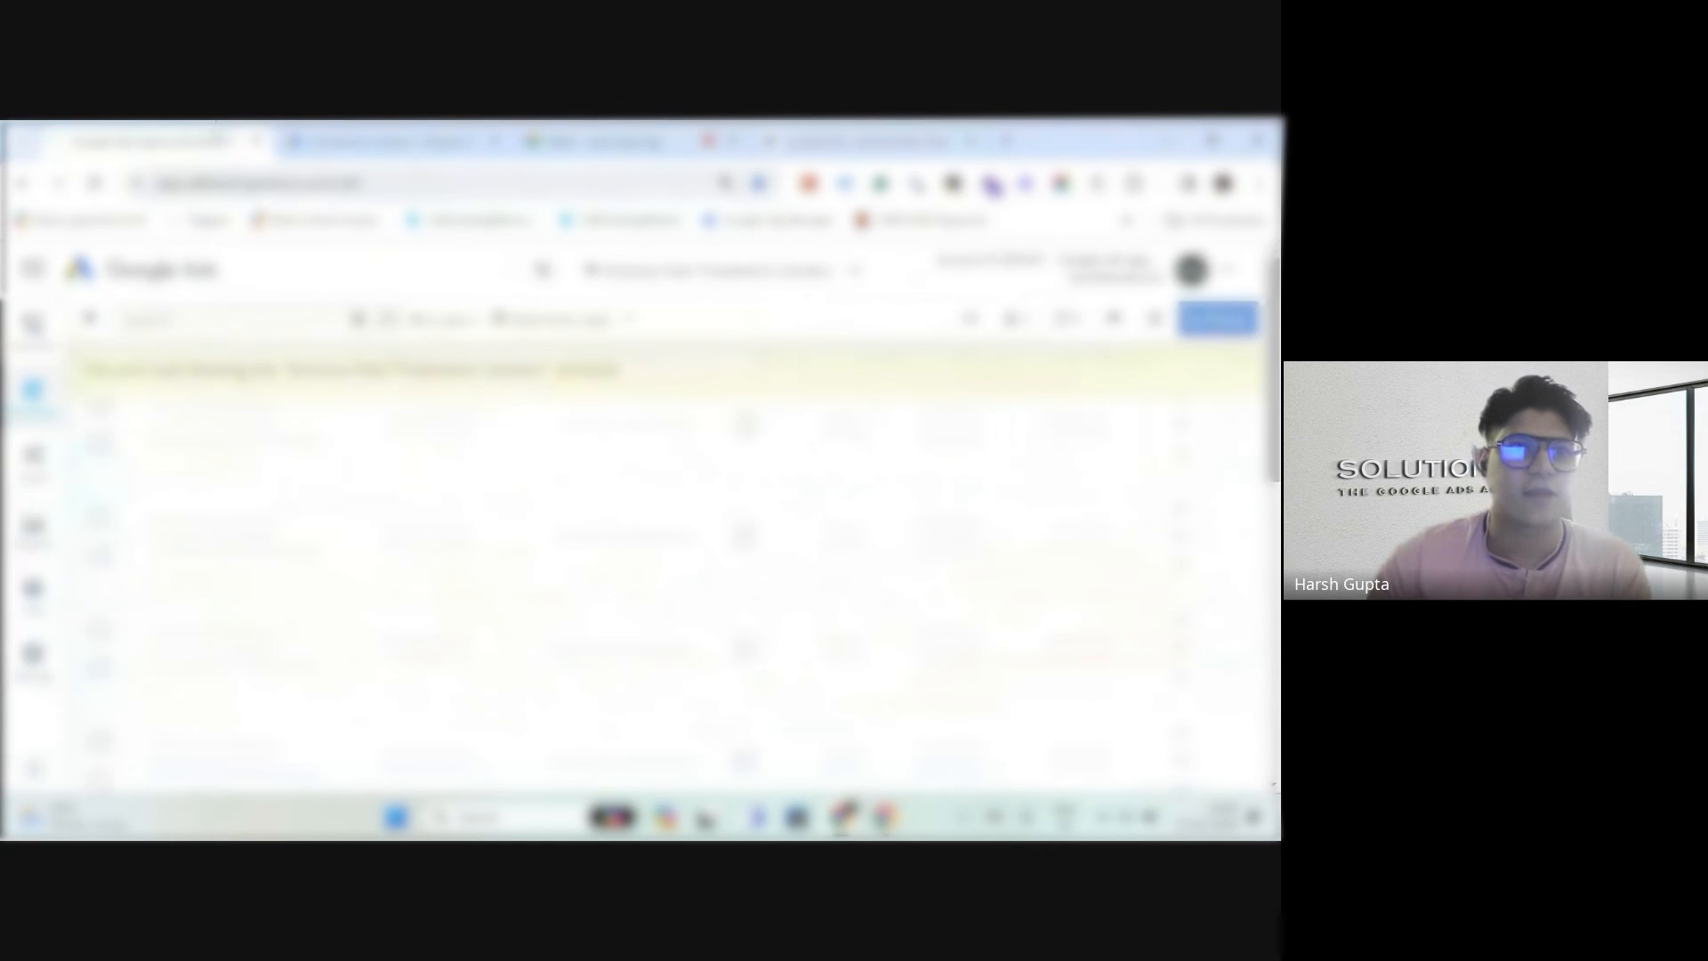
pyautogui.click(23, 418)
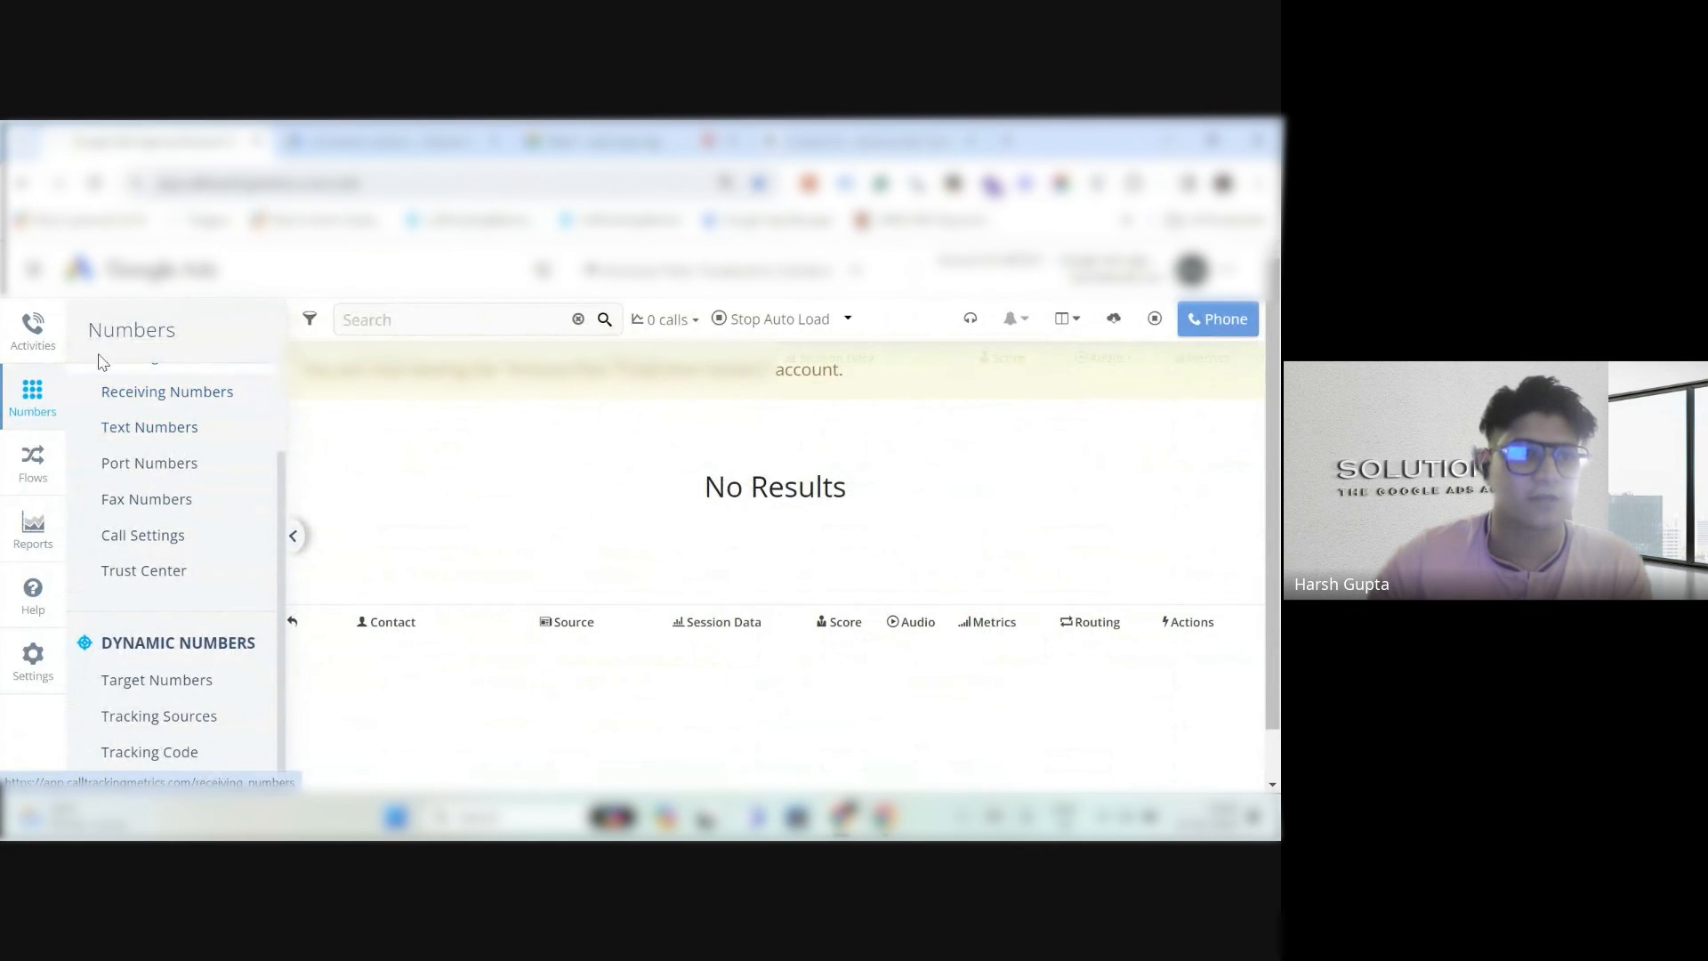
pyautogui.scroll(2, 107, 391)
pyautogui.click(161, 468)
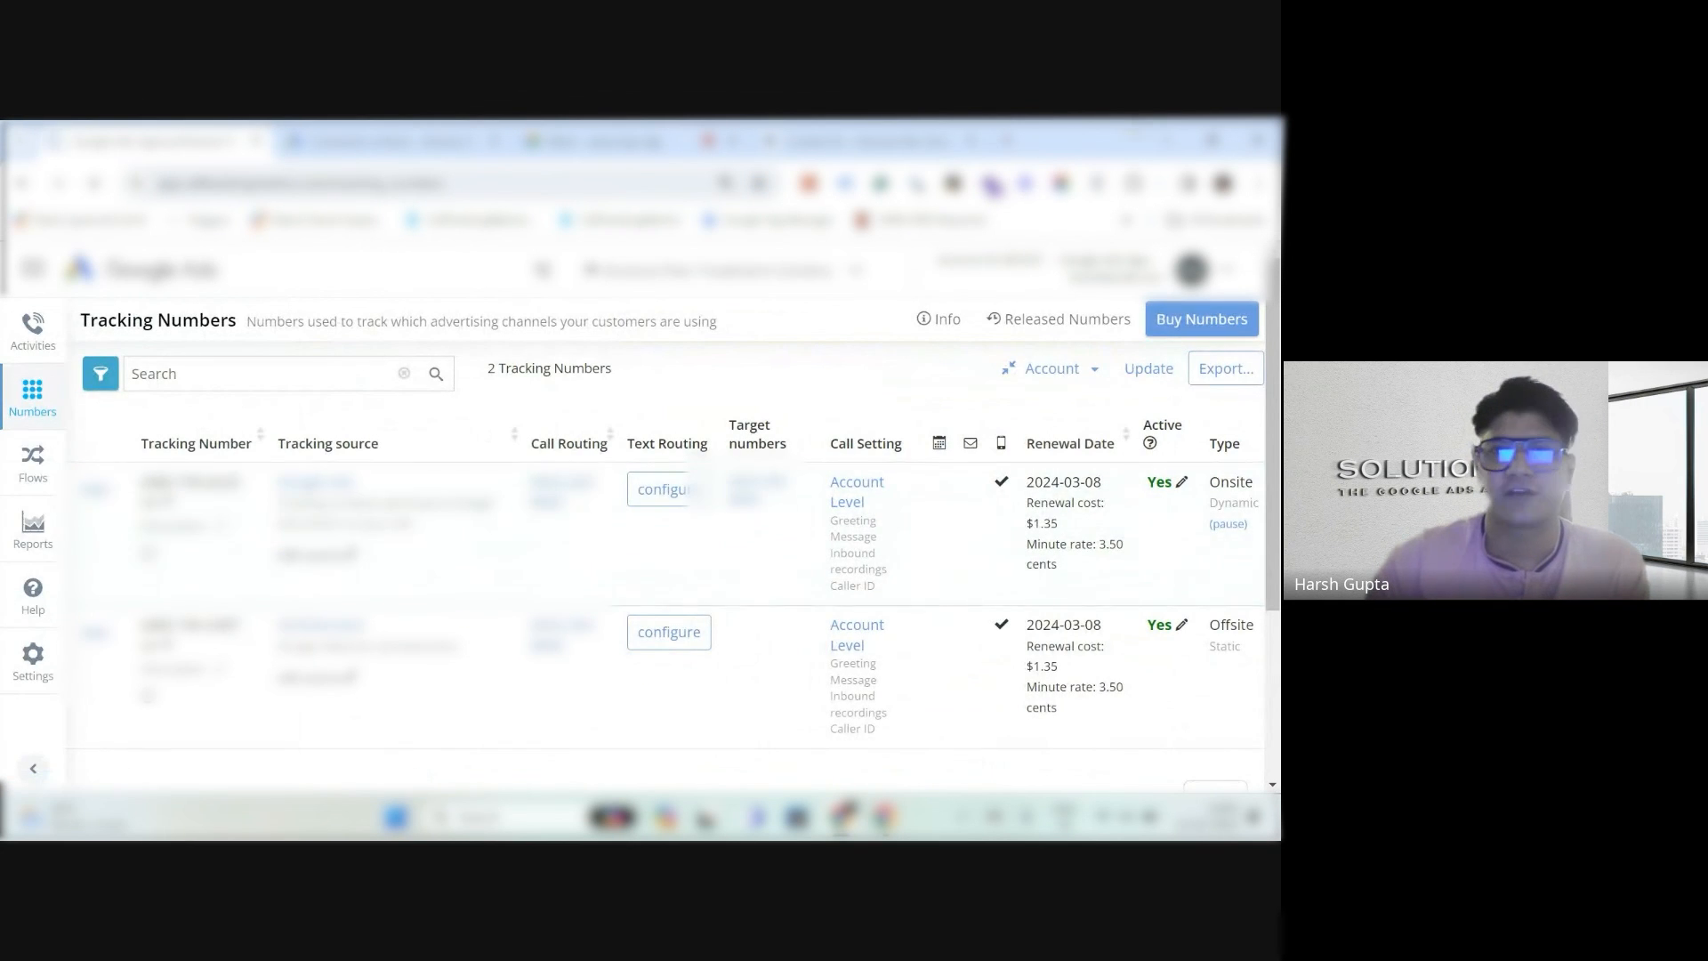
pyautogui.moveTo(843, 817)
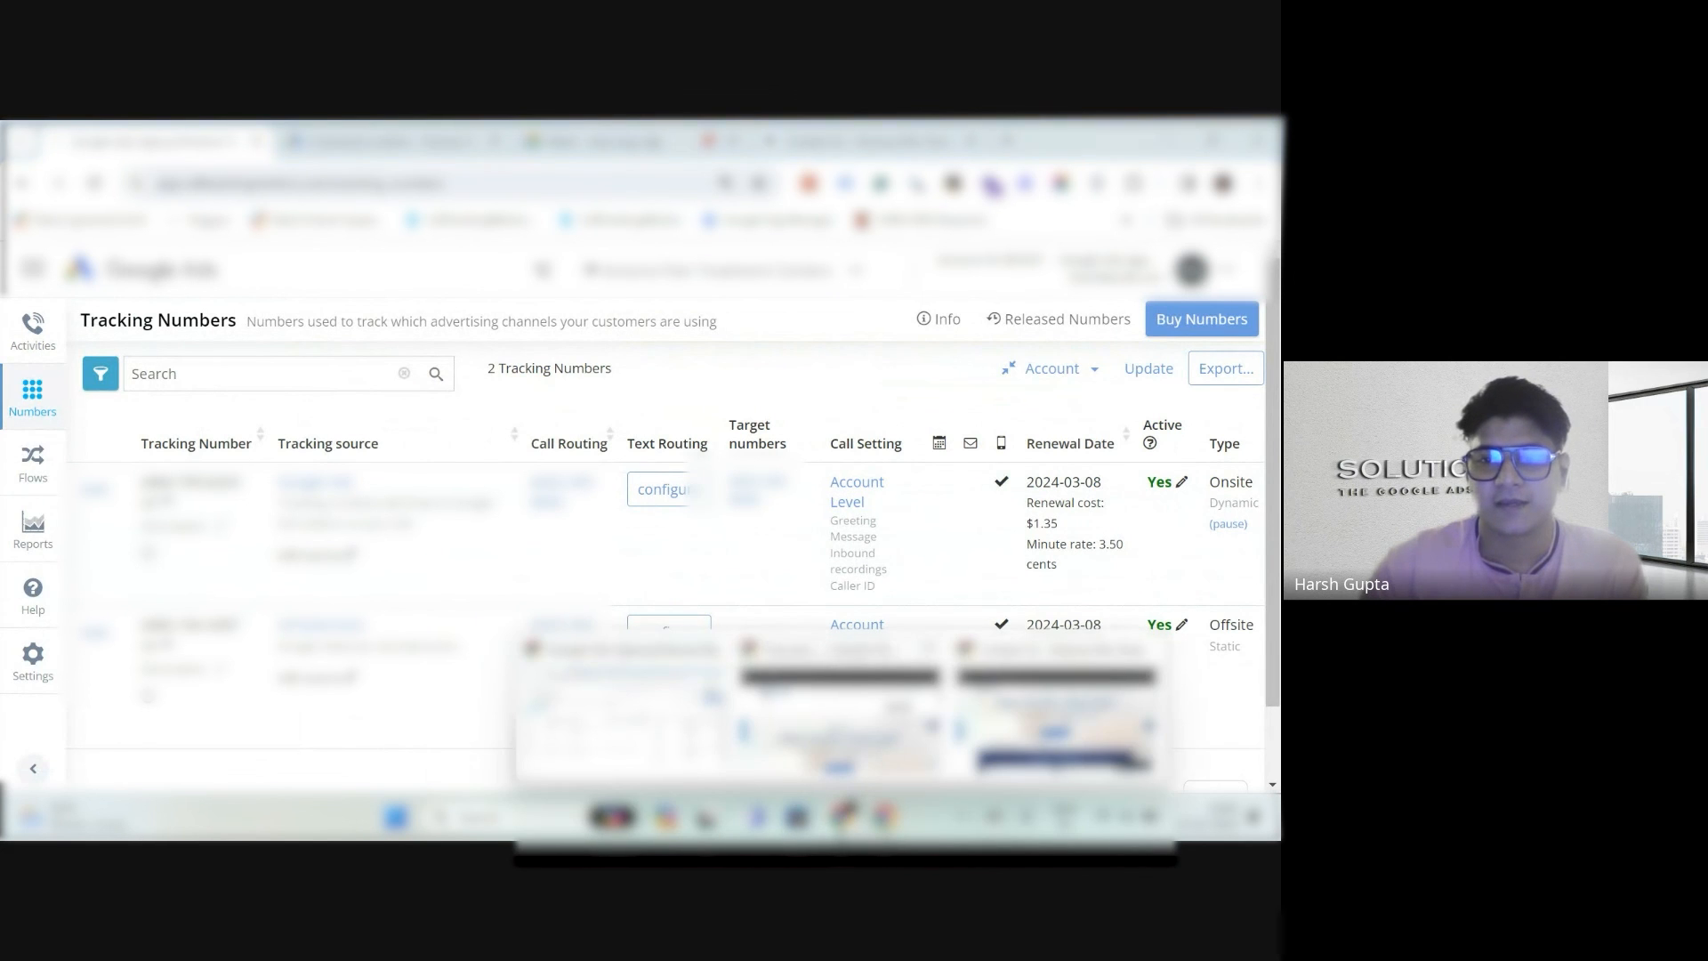
pyautogui.click(839, 723)
pyautogui.scroll(-3, 640, 534)
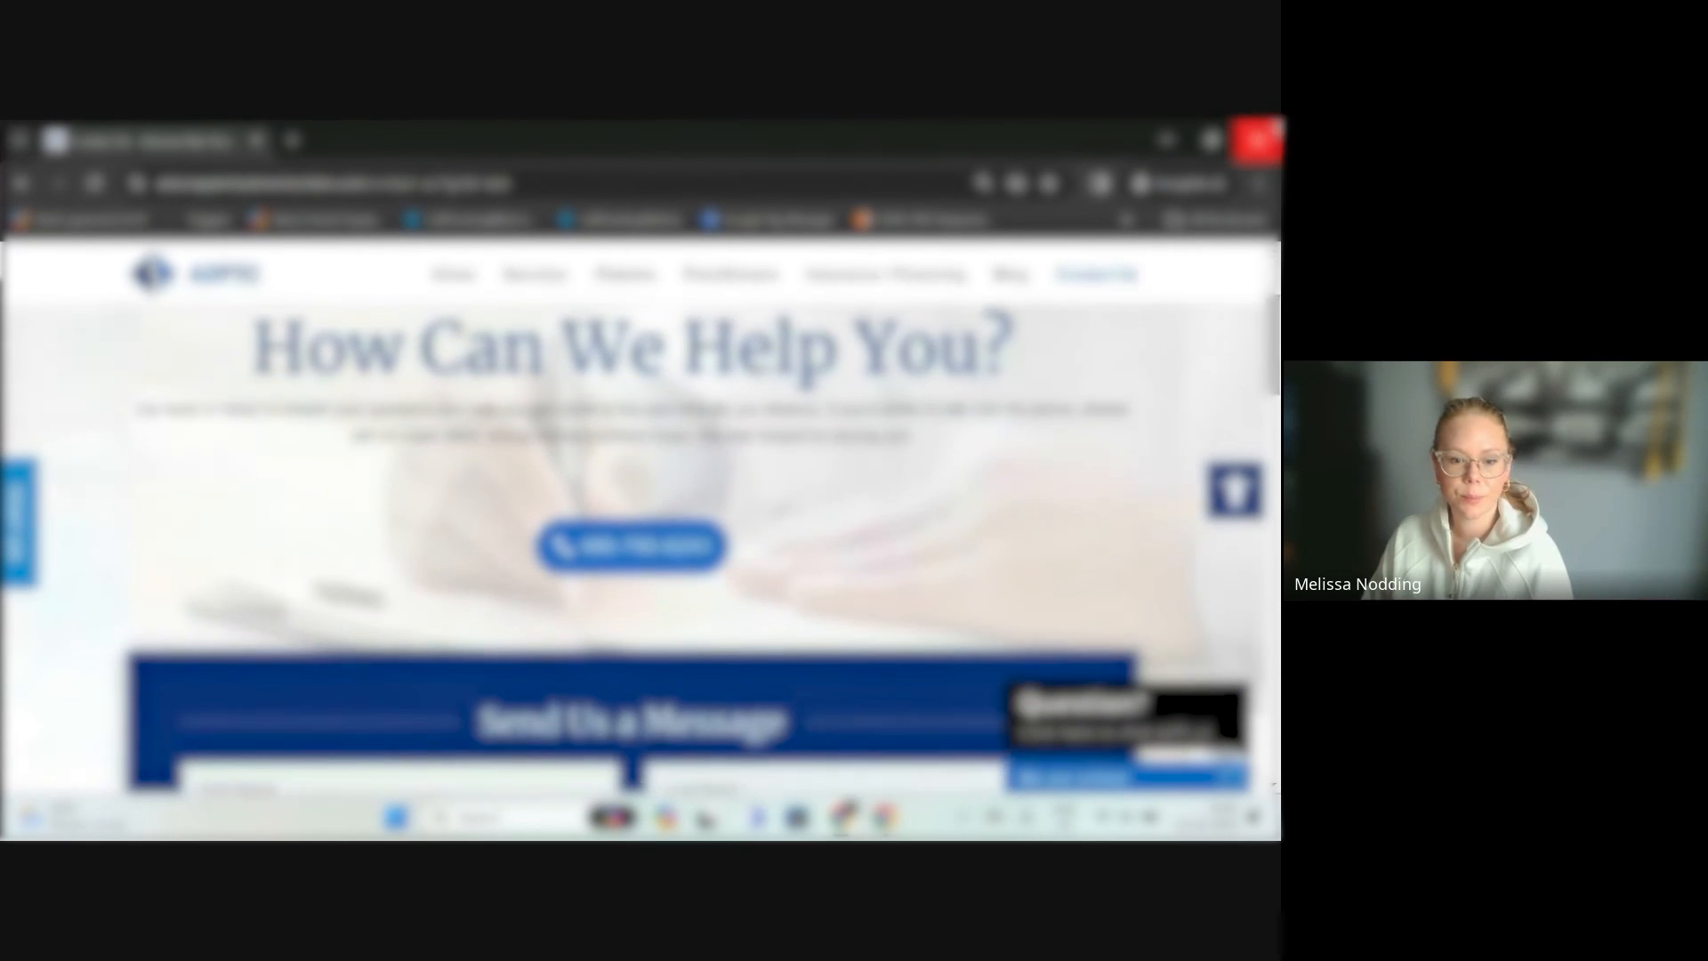
pyautogui.click(1257, 139)
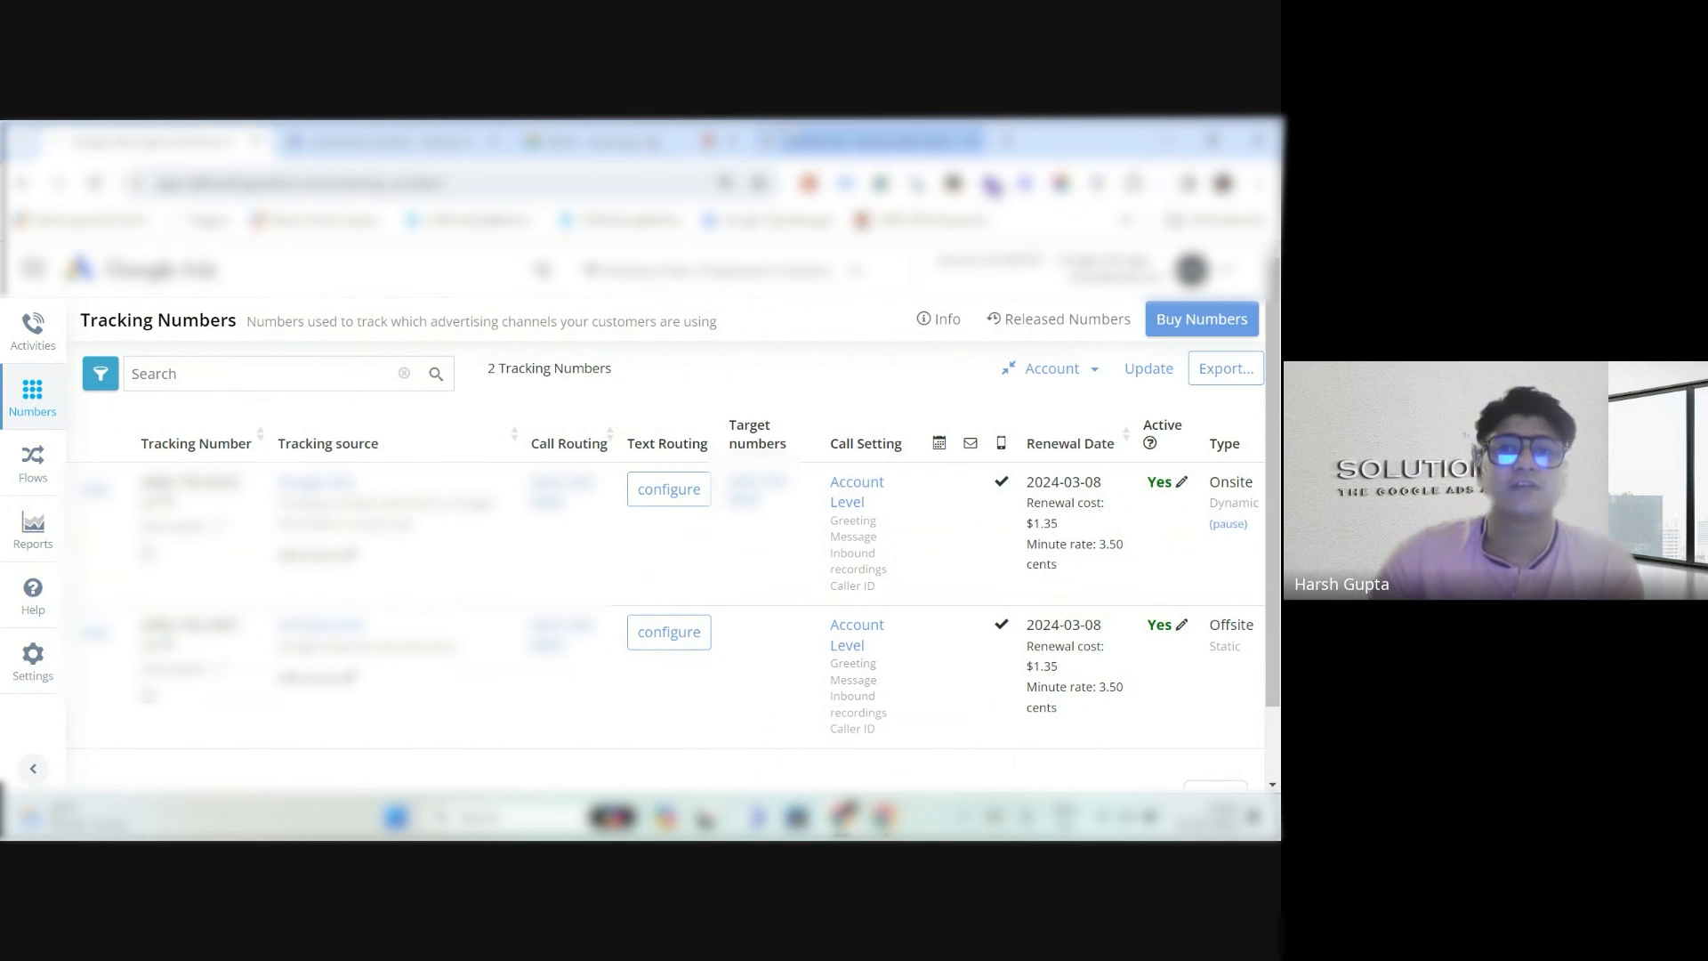
# View the contact page's source code and search it for "ctm" to locate the call tracking script.
pyautogui.click(868, 141)
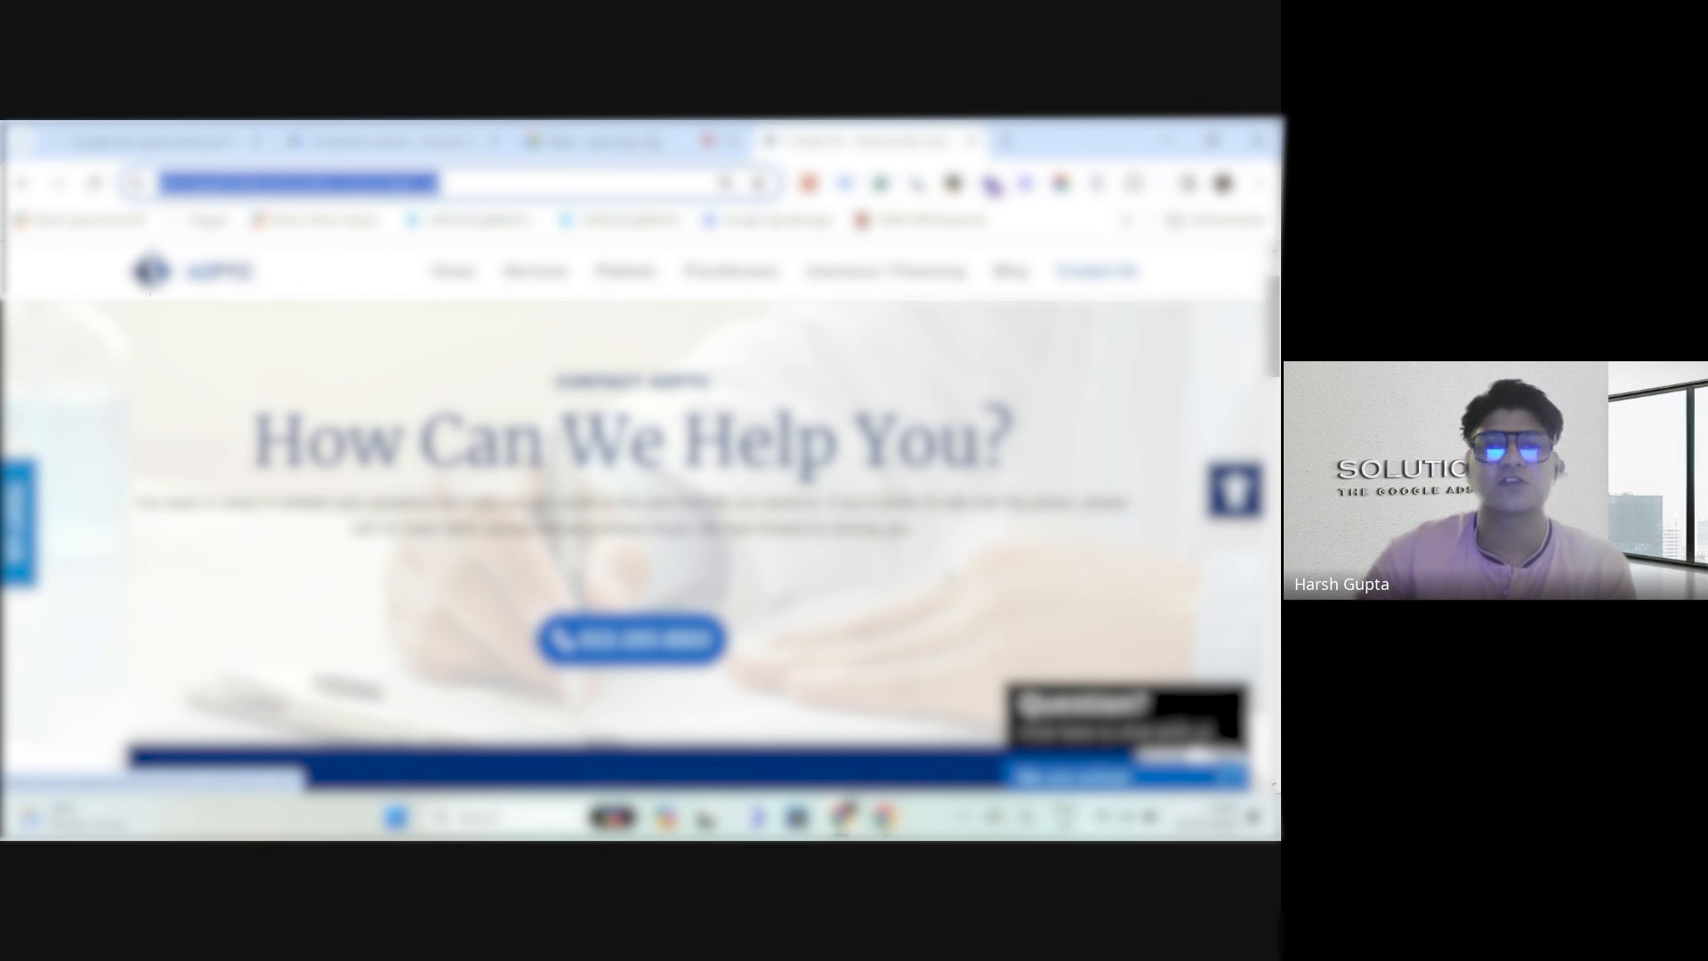
pyautogui.rightClick(578, 361)
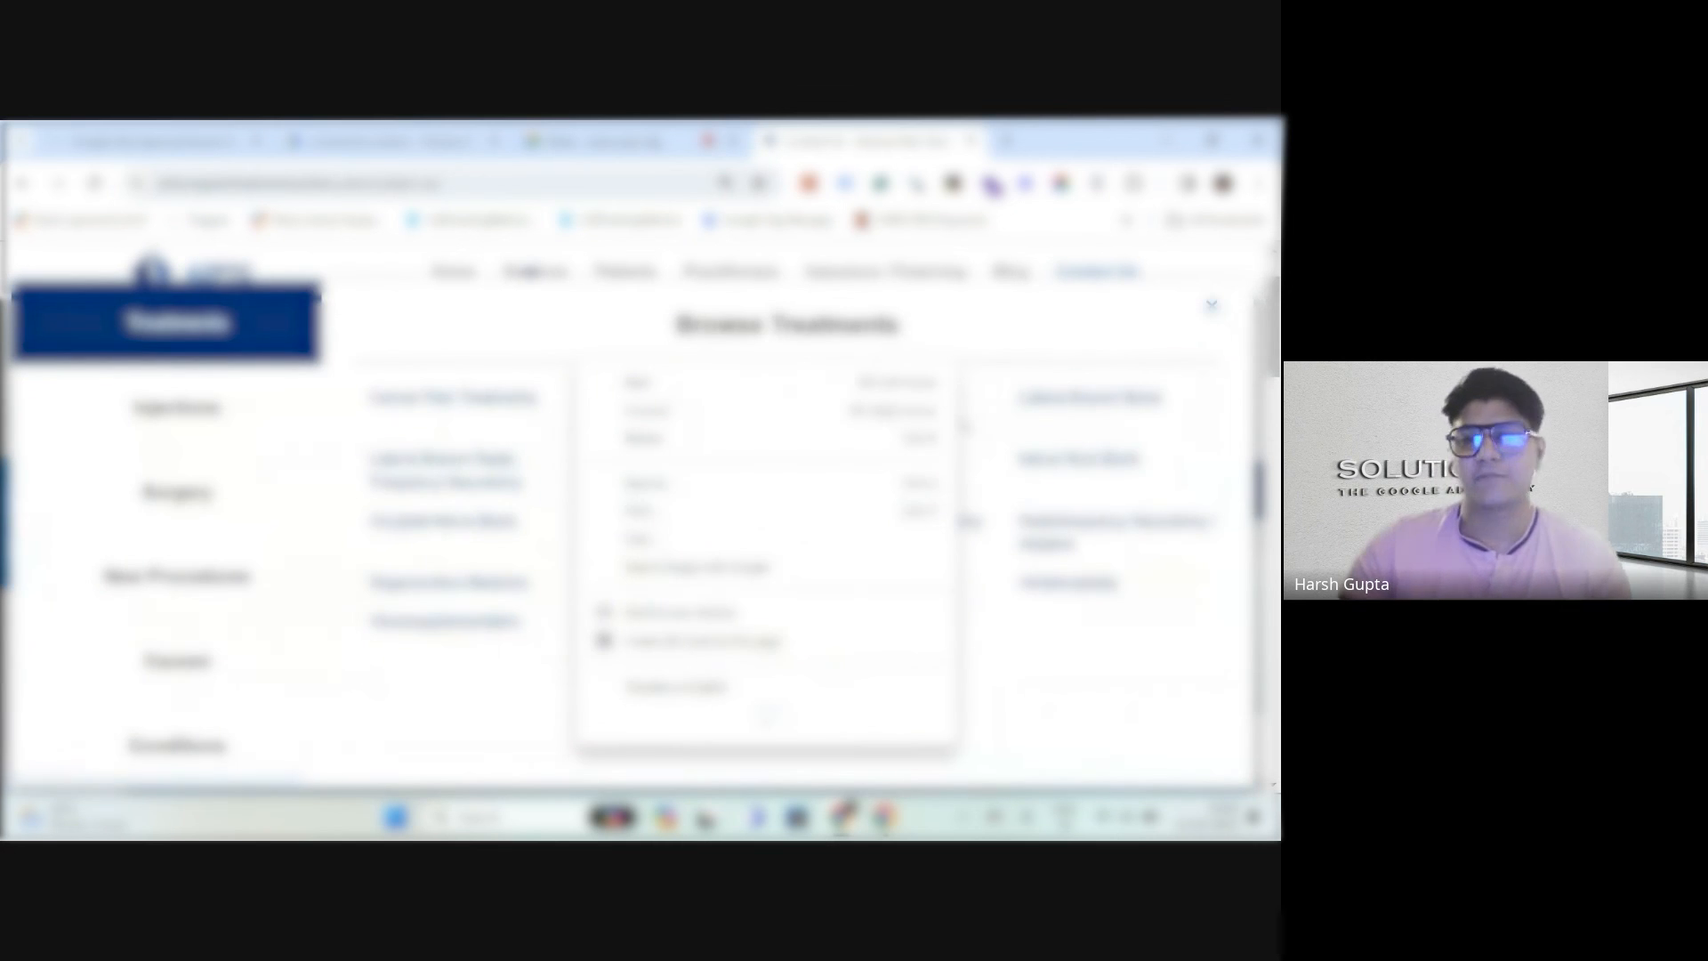
pyautogui.moveTo(763, 719)
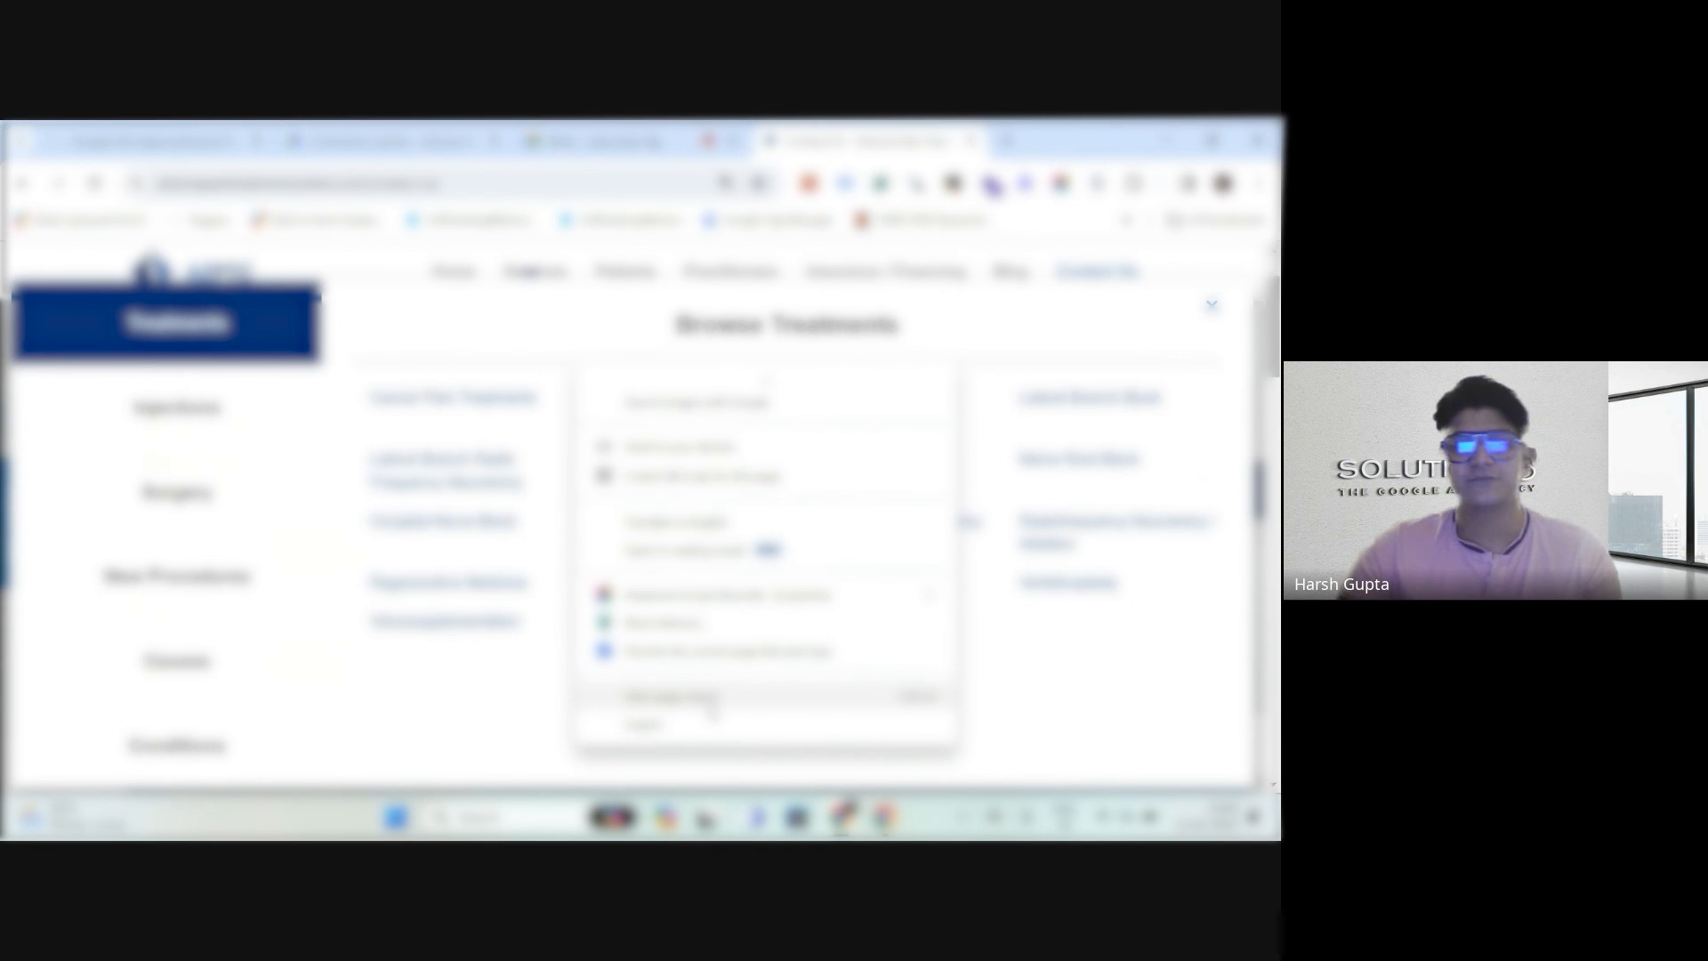
pyautogui.click(710, 701)
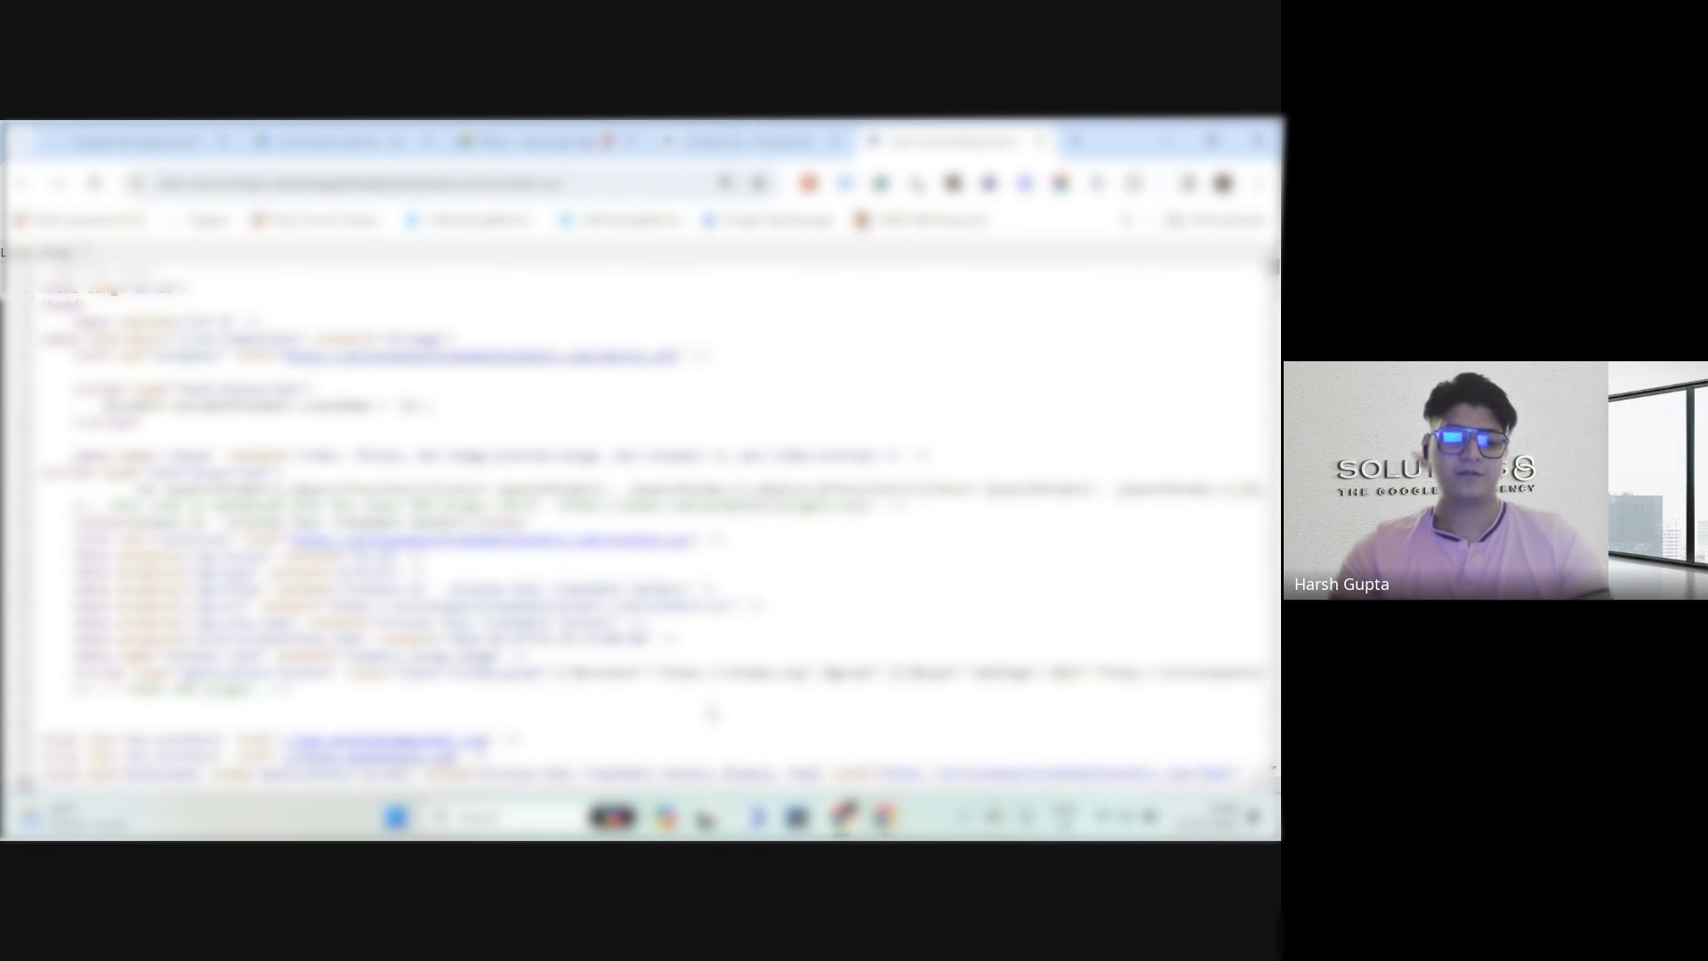
pyautogui.hotkey('ctrl', 'f')
pyautogui.write('ctm')
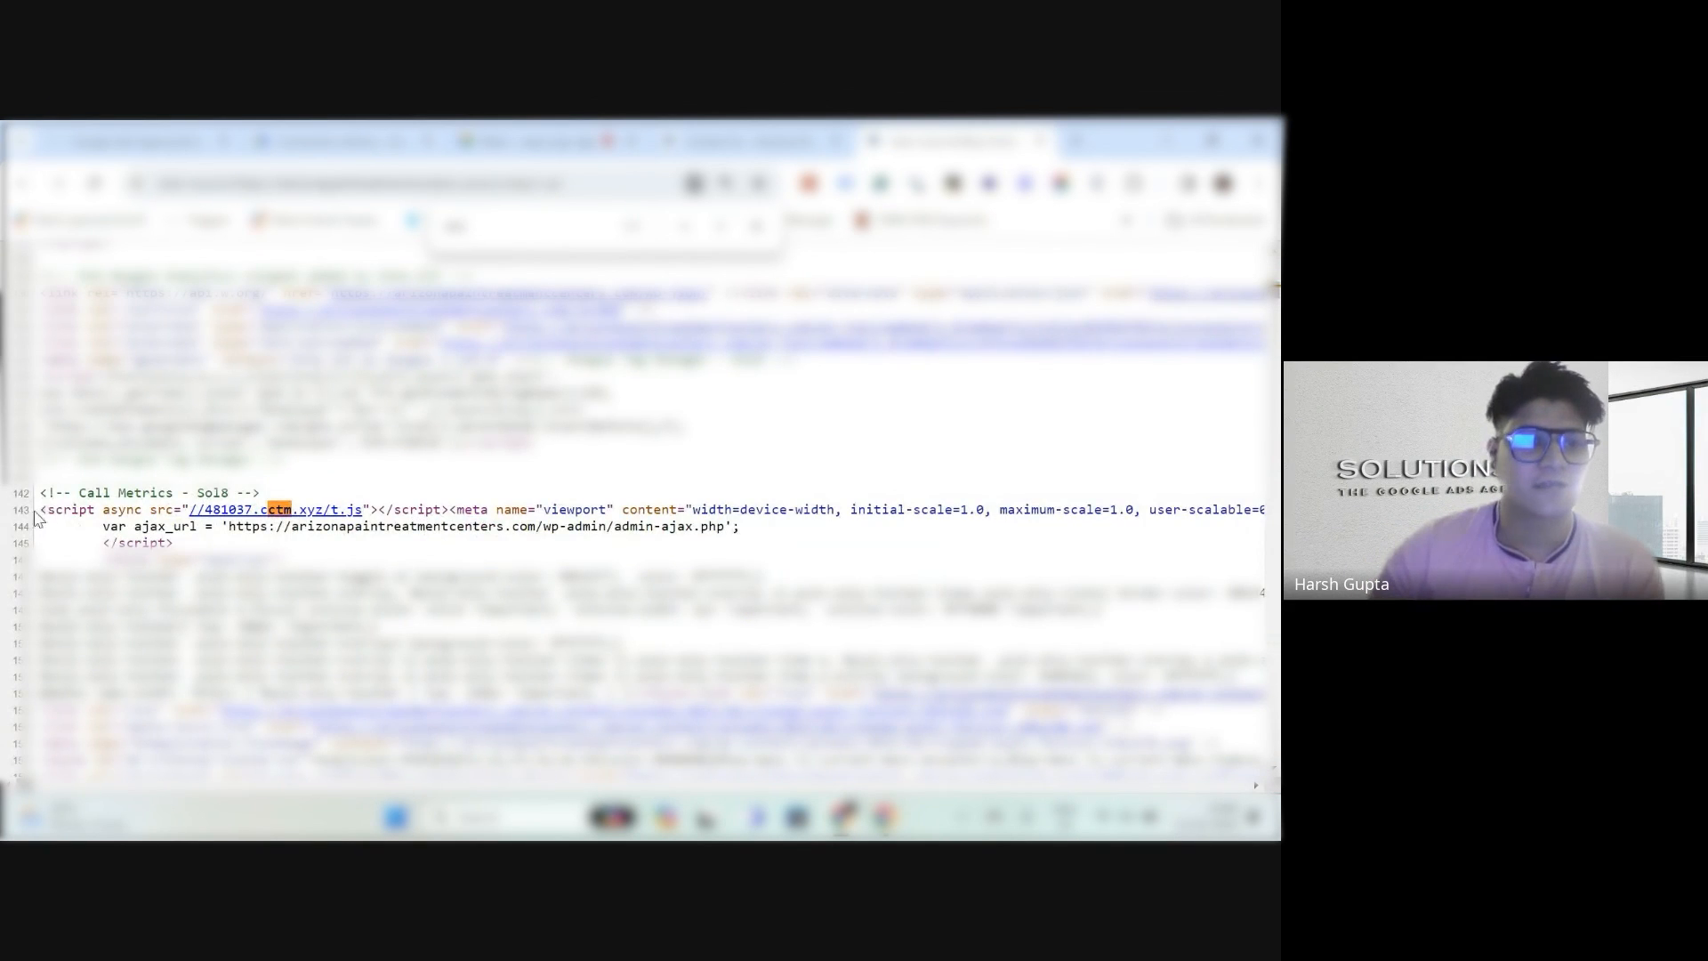
pyautogui.moveTo(40, 510); pyautogui.dragTo(462, 513)
pyautogui.click(463, 512)
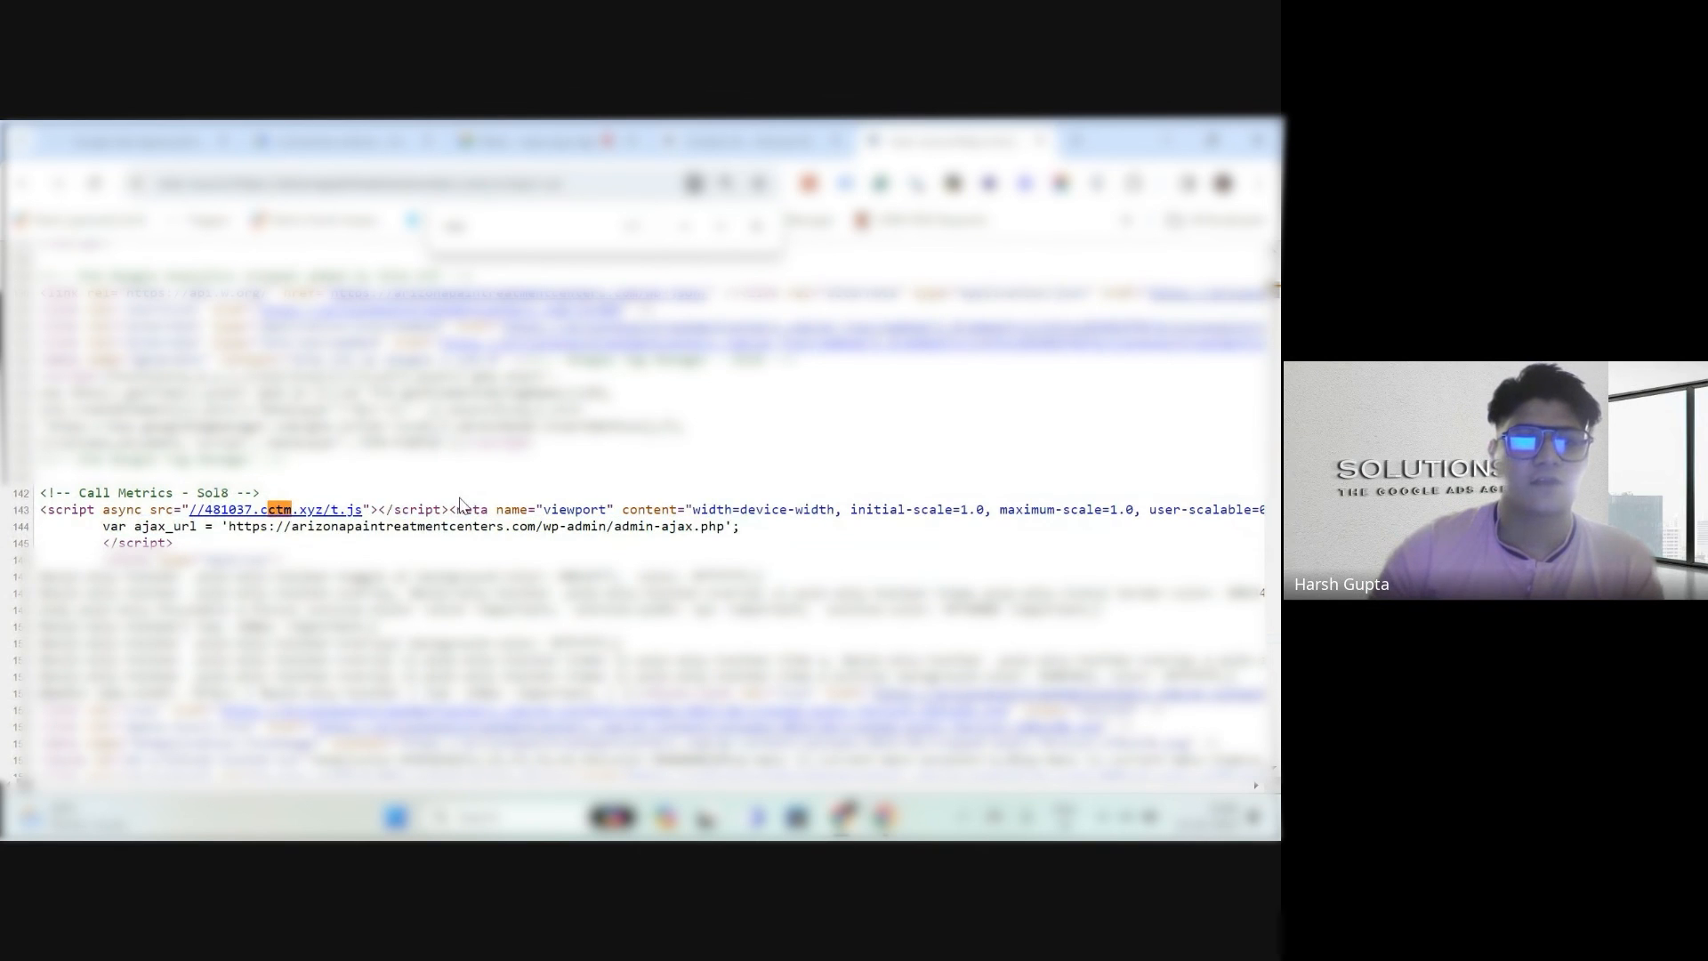
# Open the account's Tracking Code page and compare its script with the one in the website's source.
pyautogui.click(160, 141)
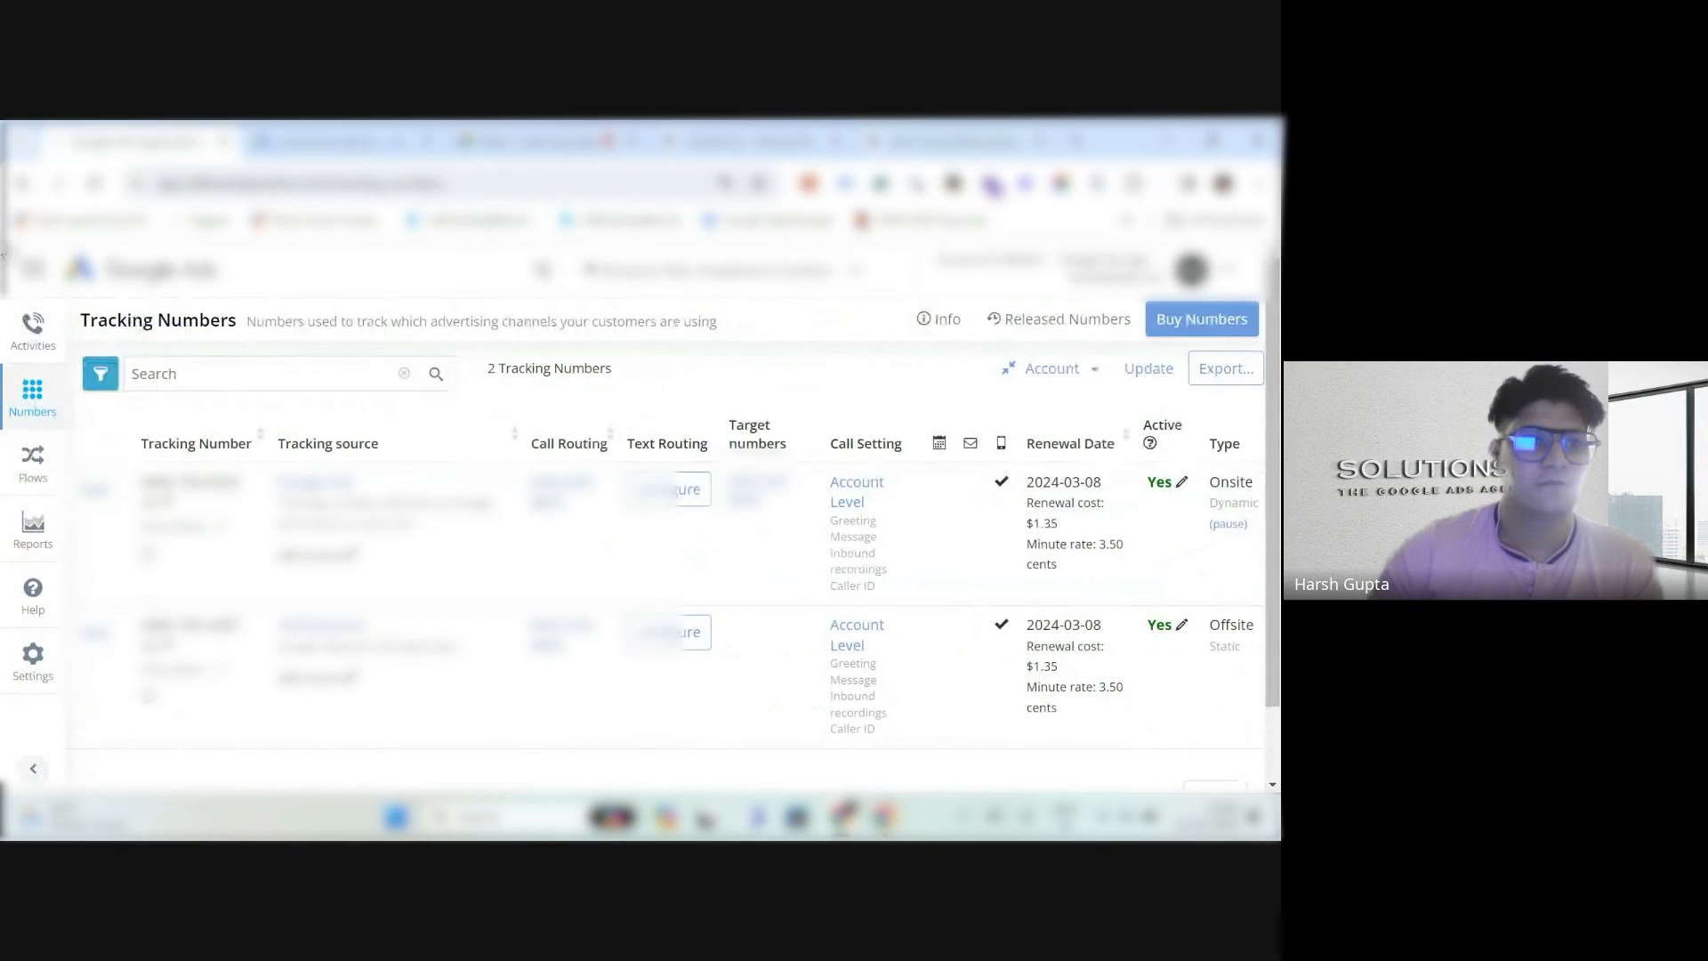
pyautogui.click(29, 274)
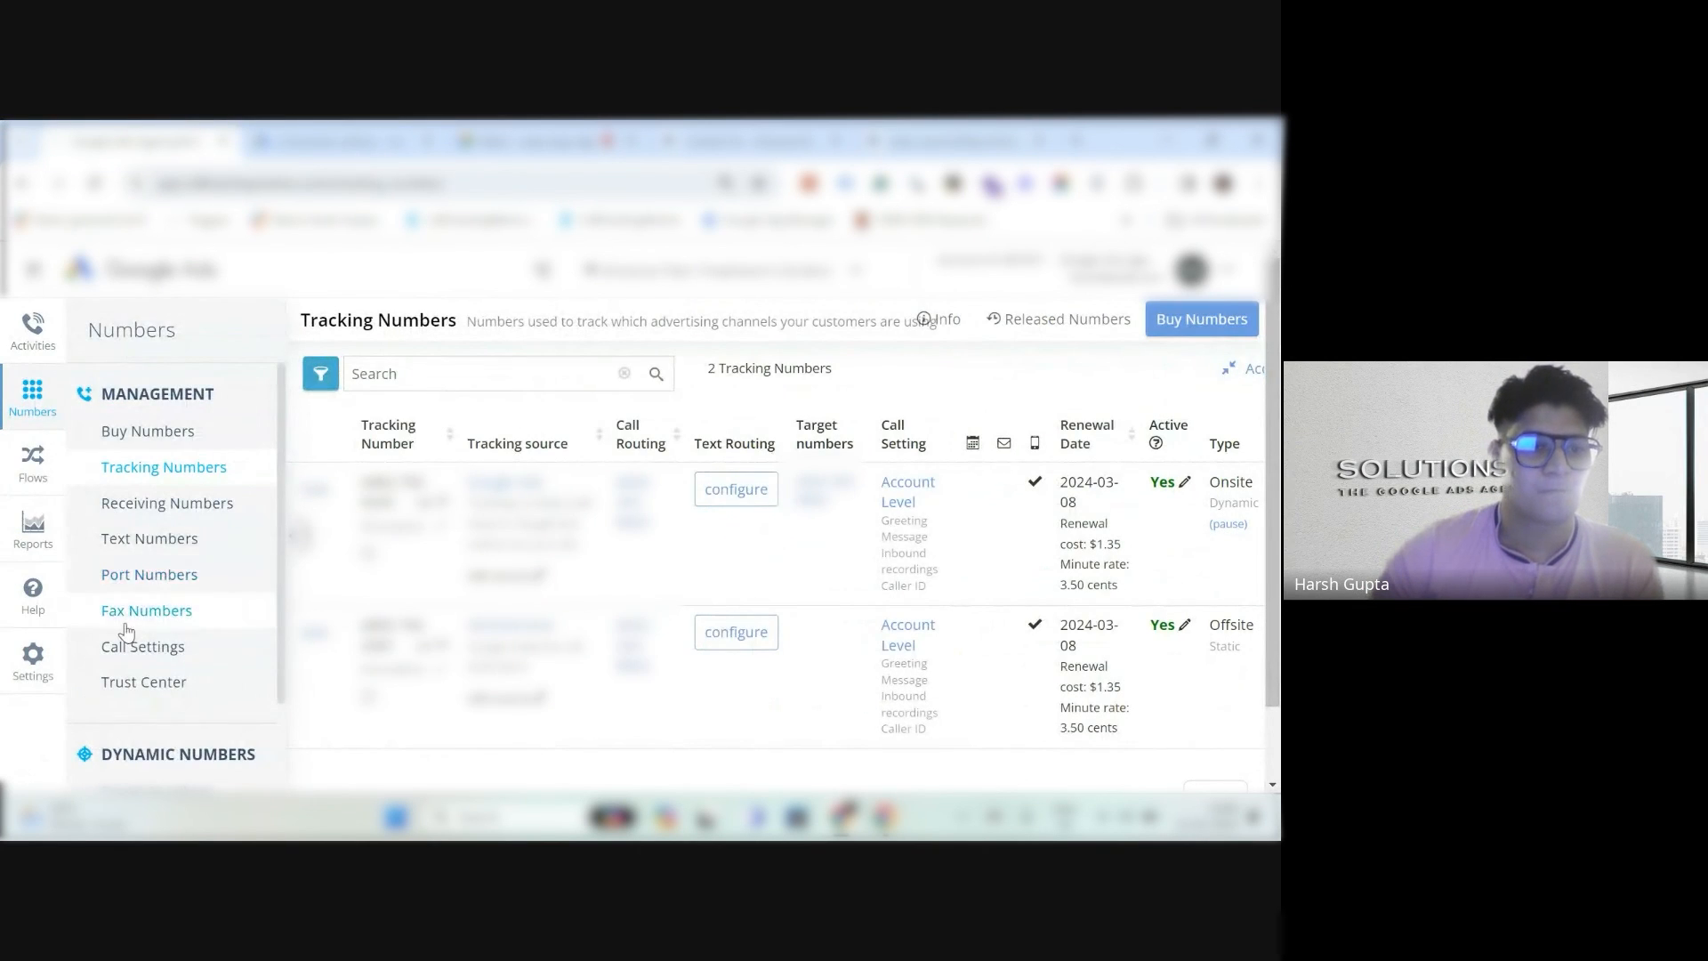
pyautogui.scroll(-2, 124, 614)
pyautogui.click(156, 755)
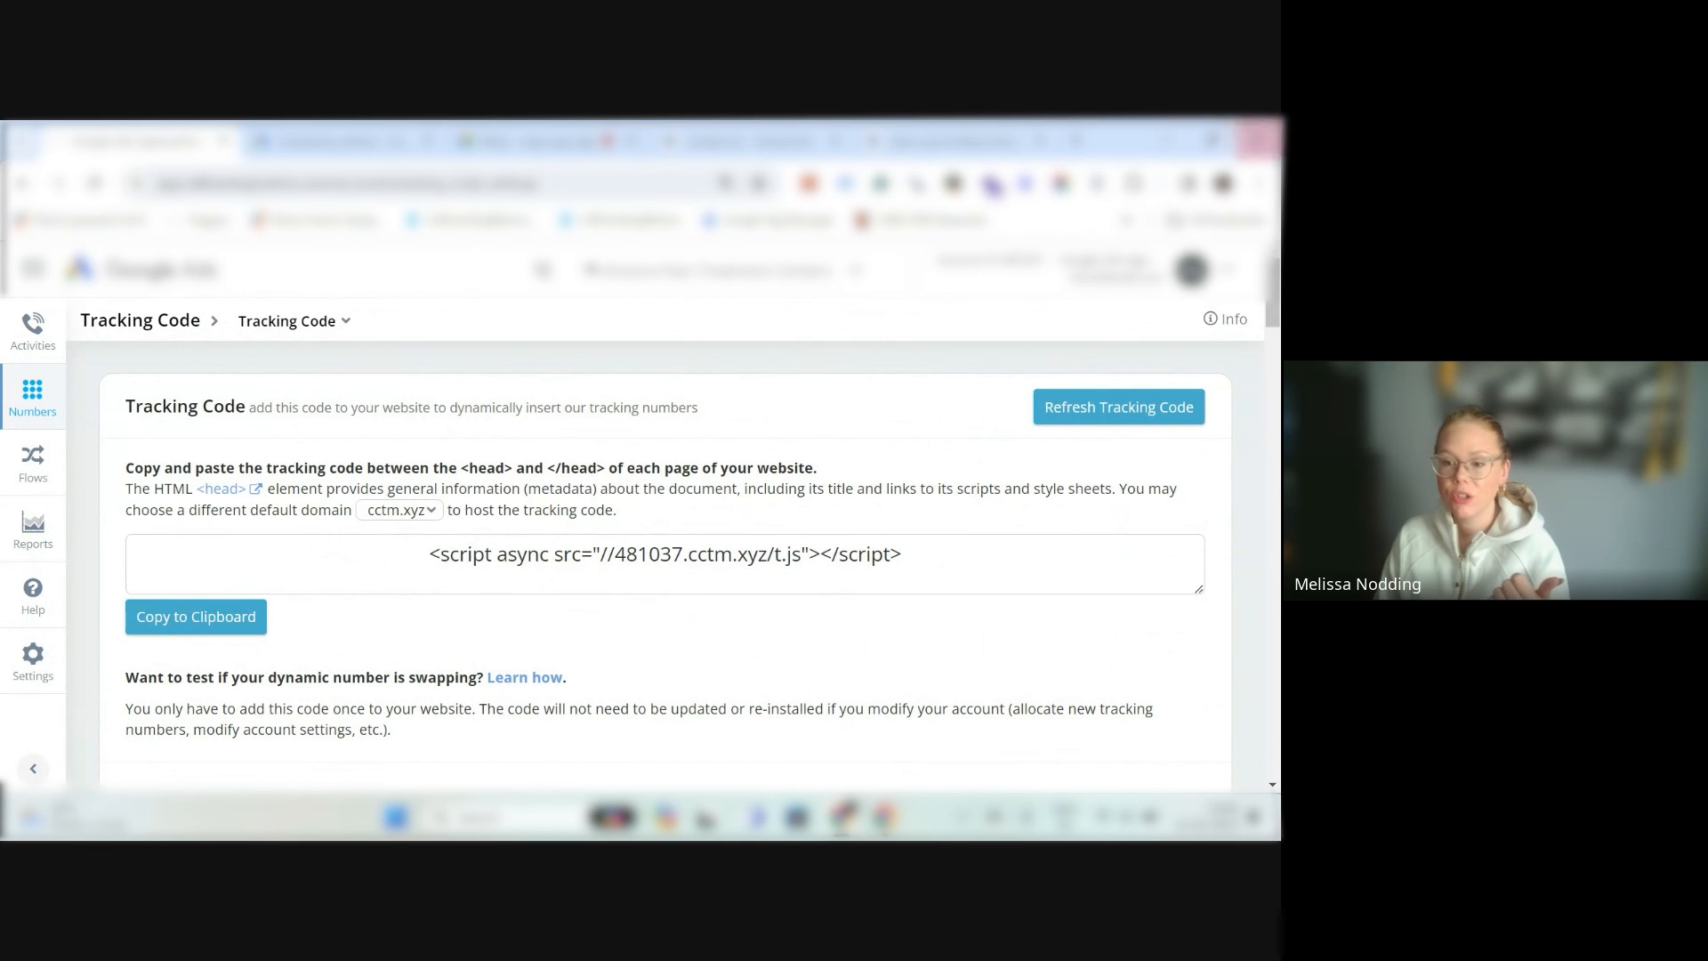
pyautogui.click(952, 141)
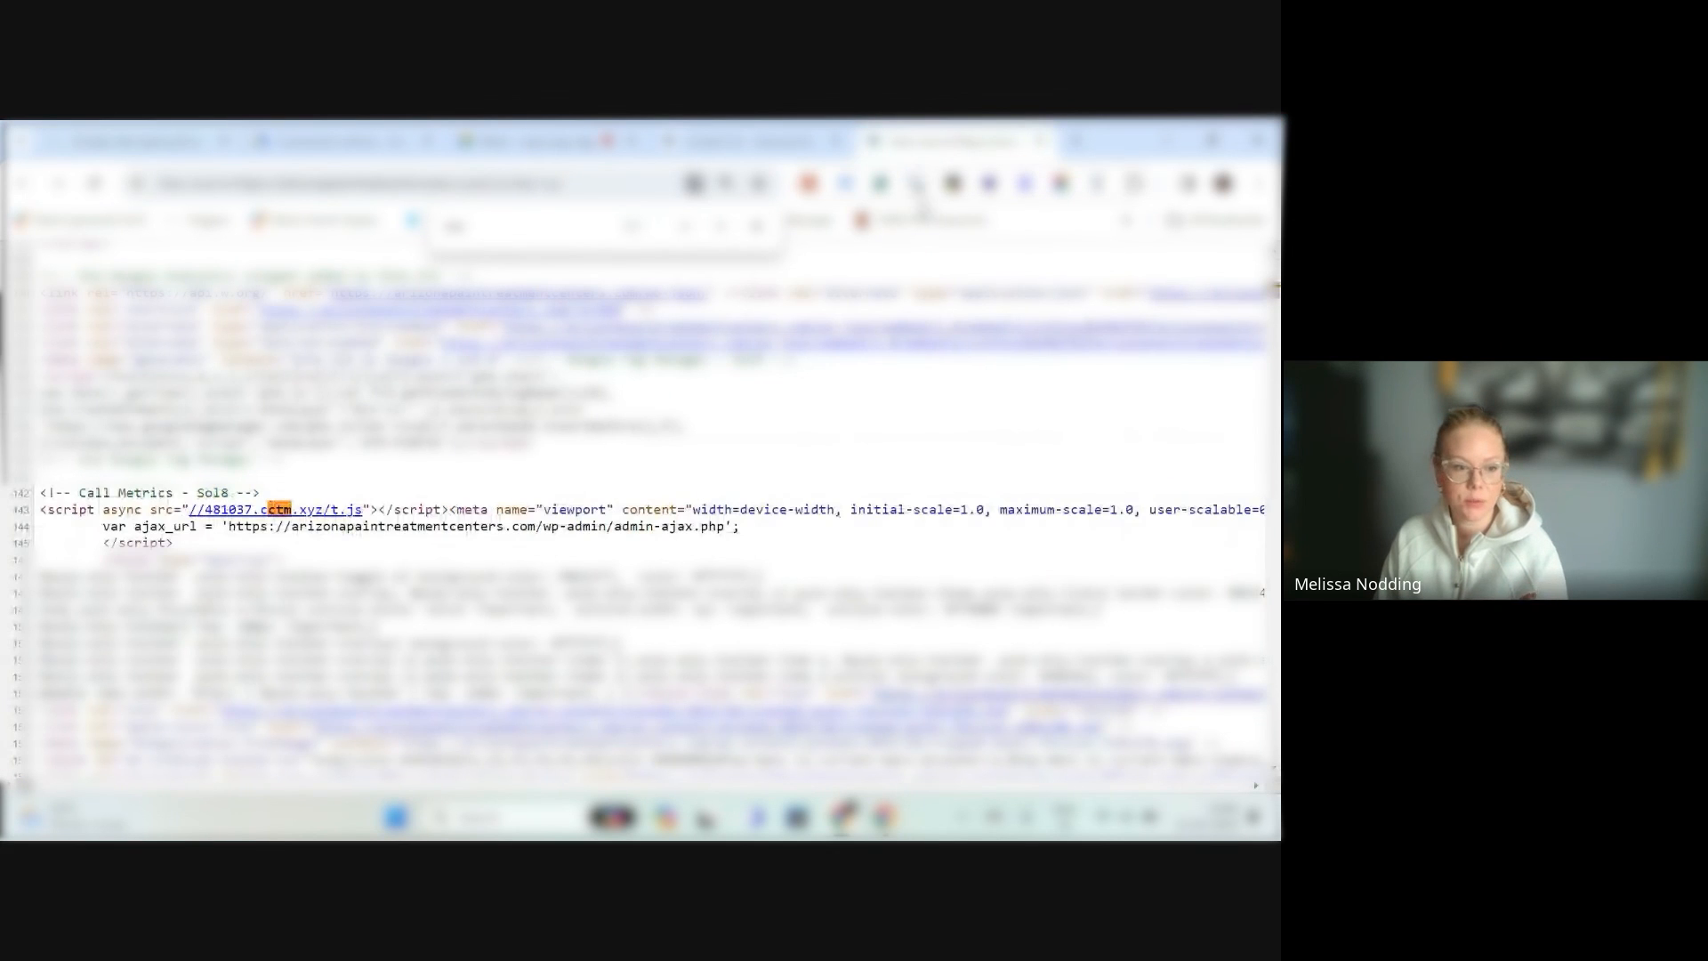
pyautogui.click(127, 147)
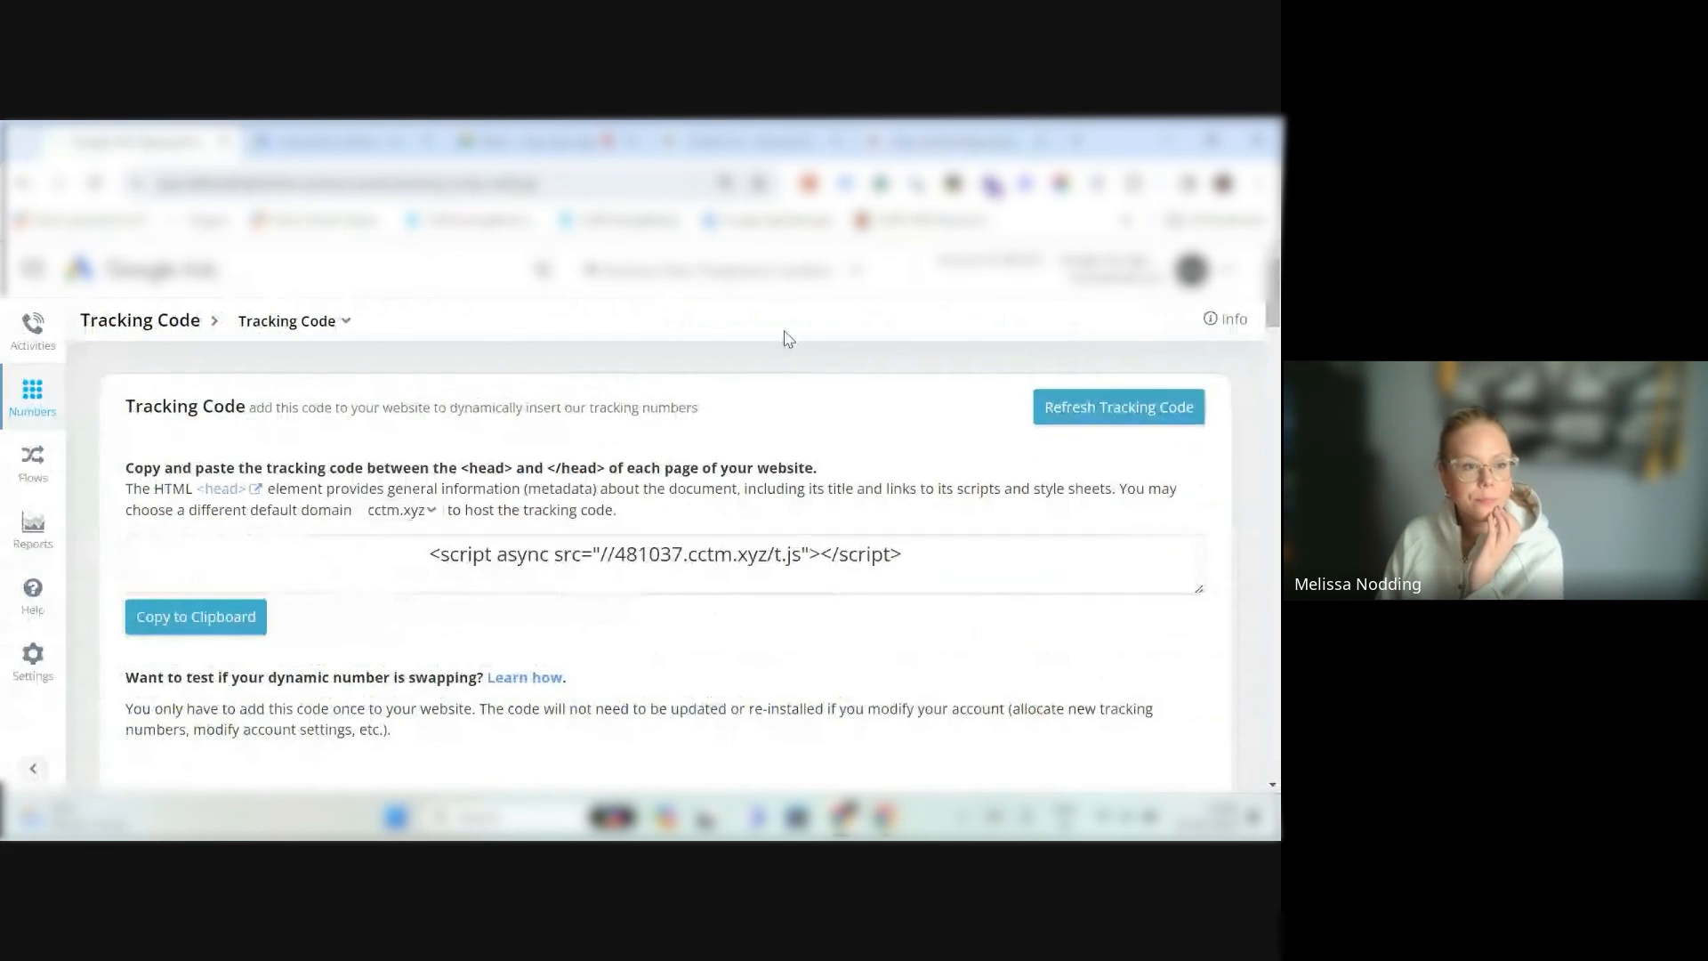
# Check the account's Calls activity log and return to the Tracking Code page under dynamic numbers.
pyautogui.click(45, 356)
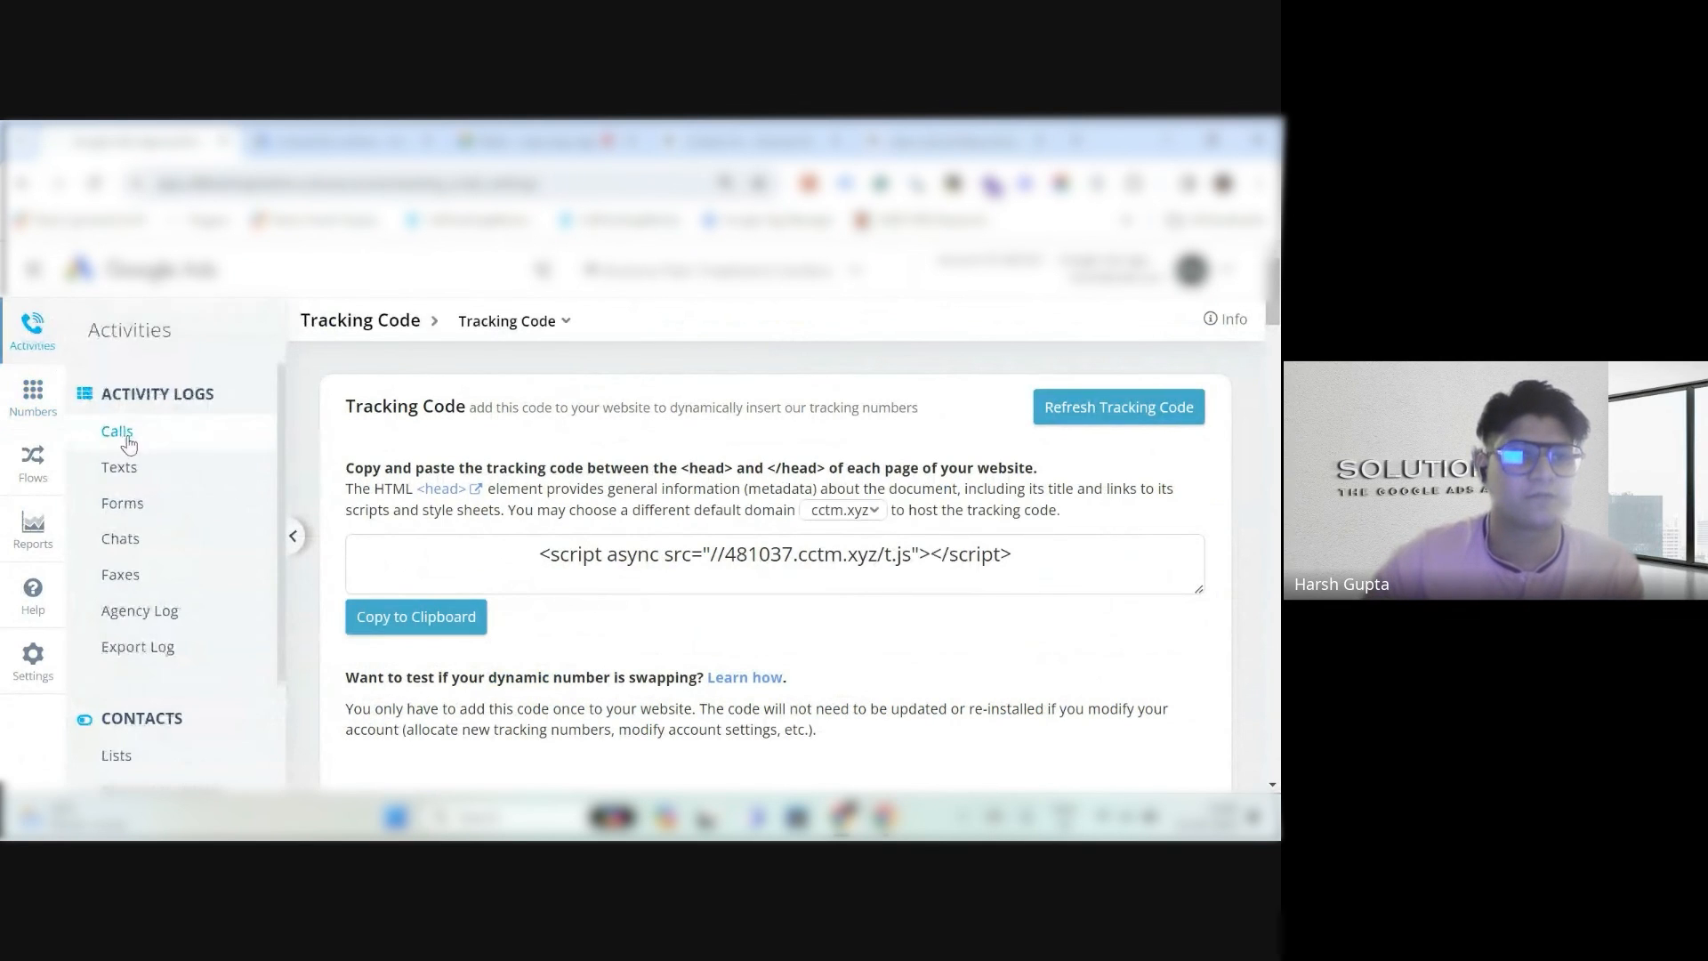
pyautogui.click(123, 436)
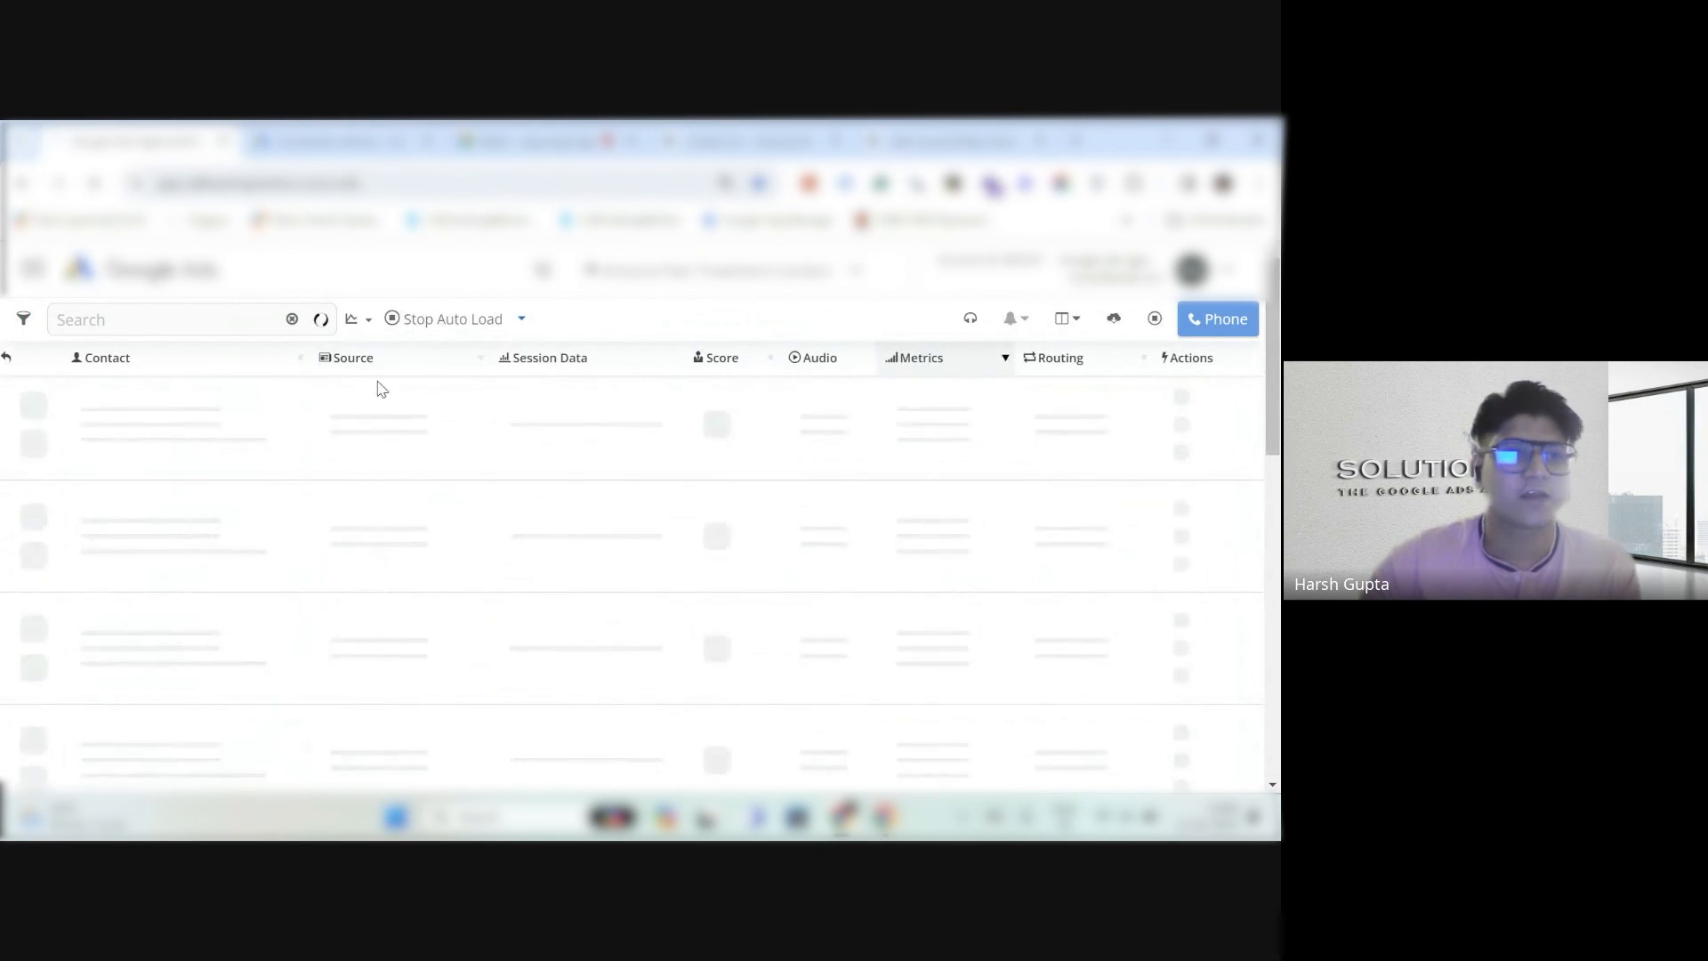
pyautogui.click(37, 269)
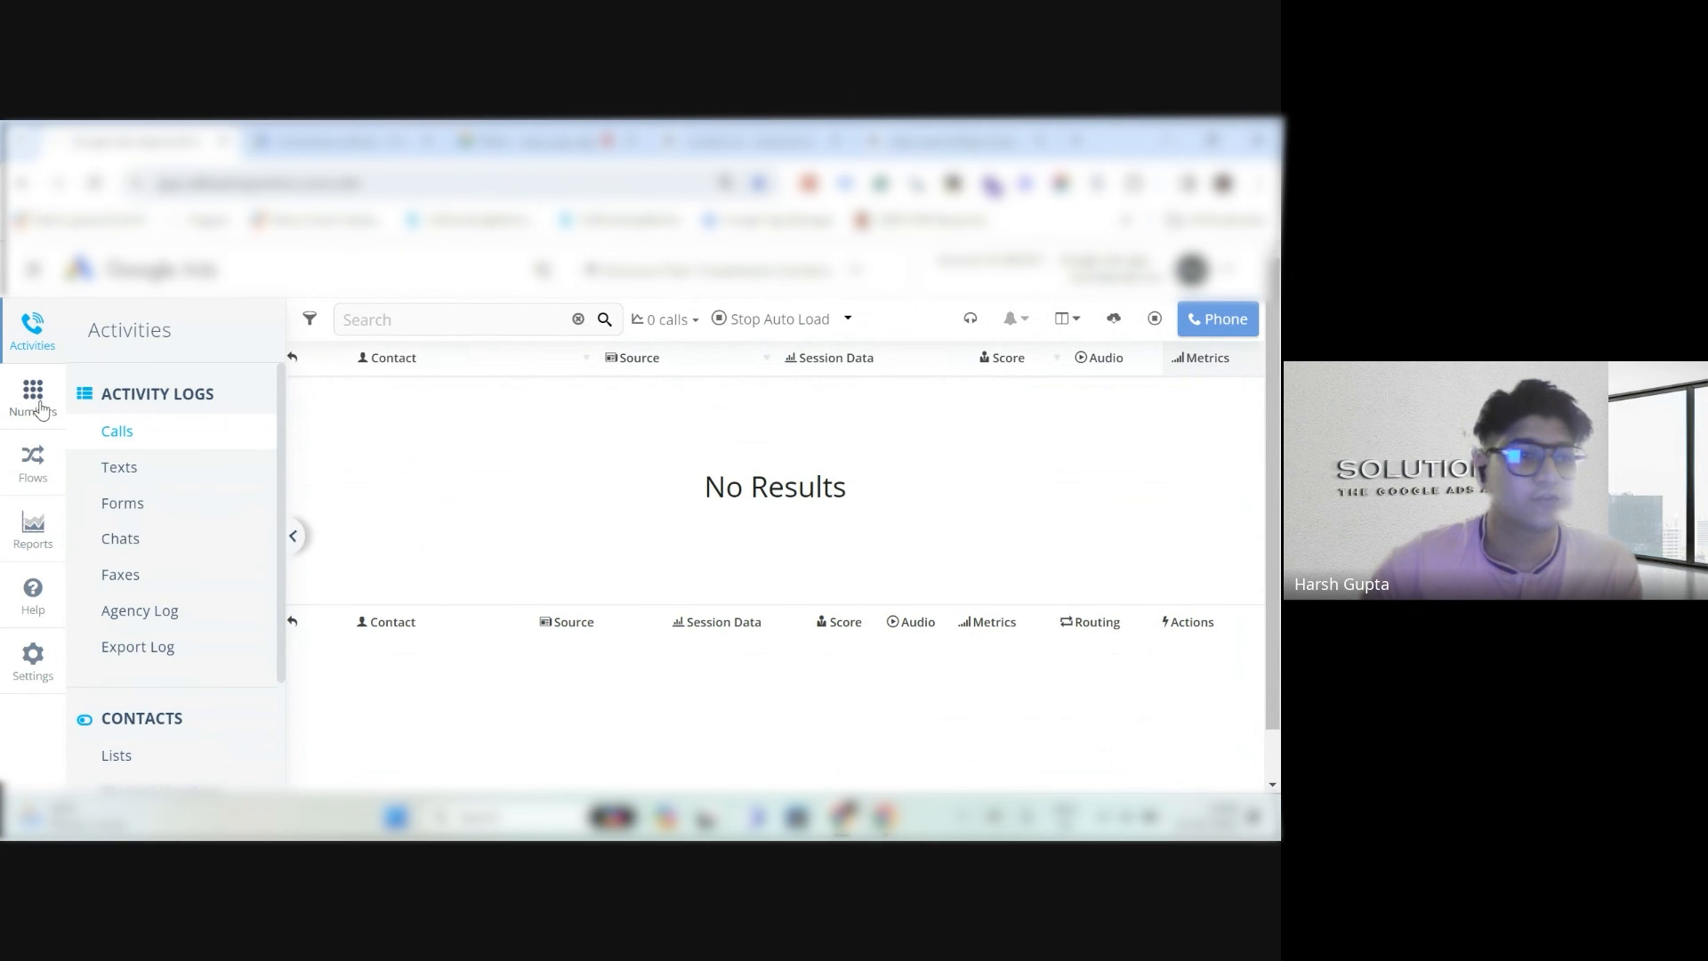
pyautogui.click(36, 392)
pyautogui.scroll(-2, 159, 516)
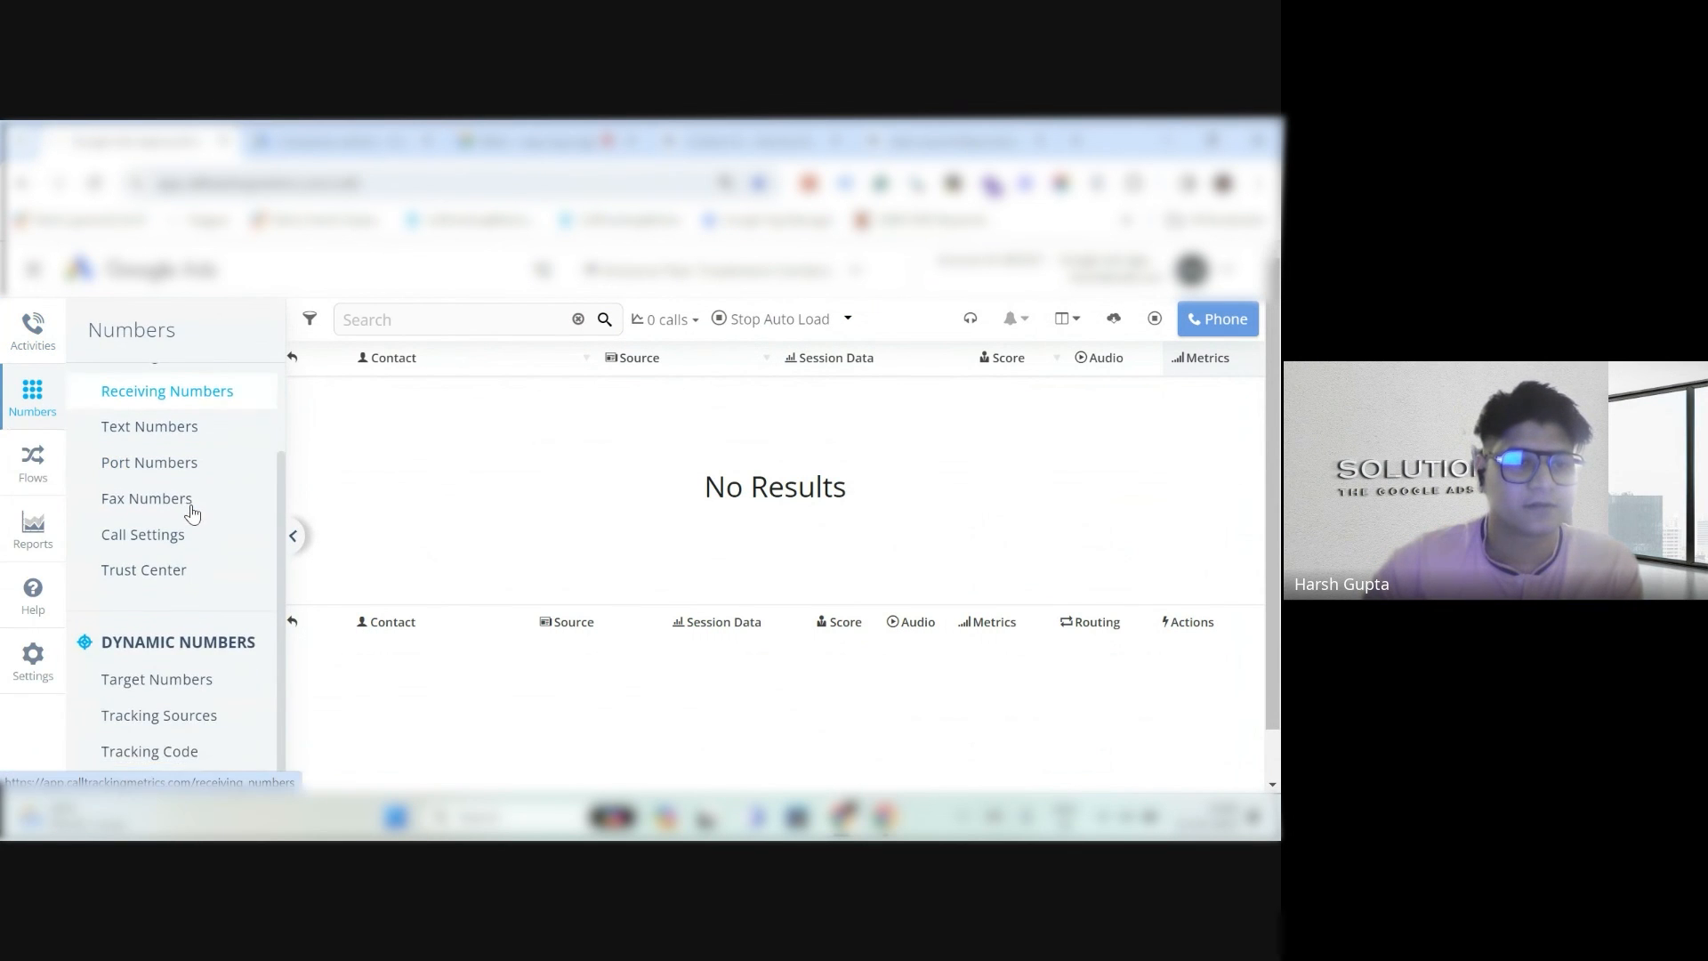
pyautogui.click(149, 753)
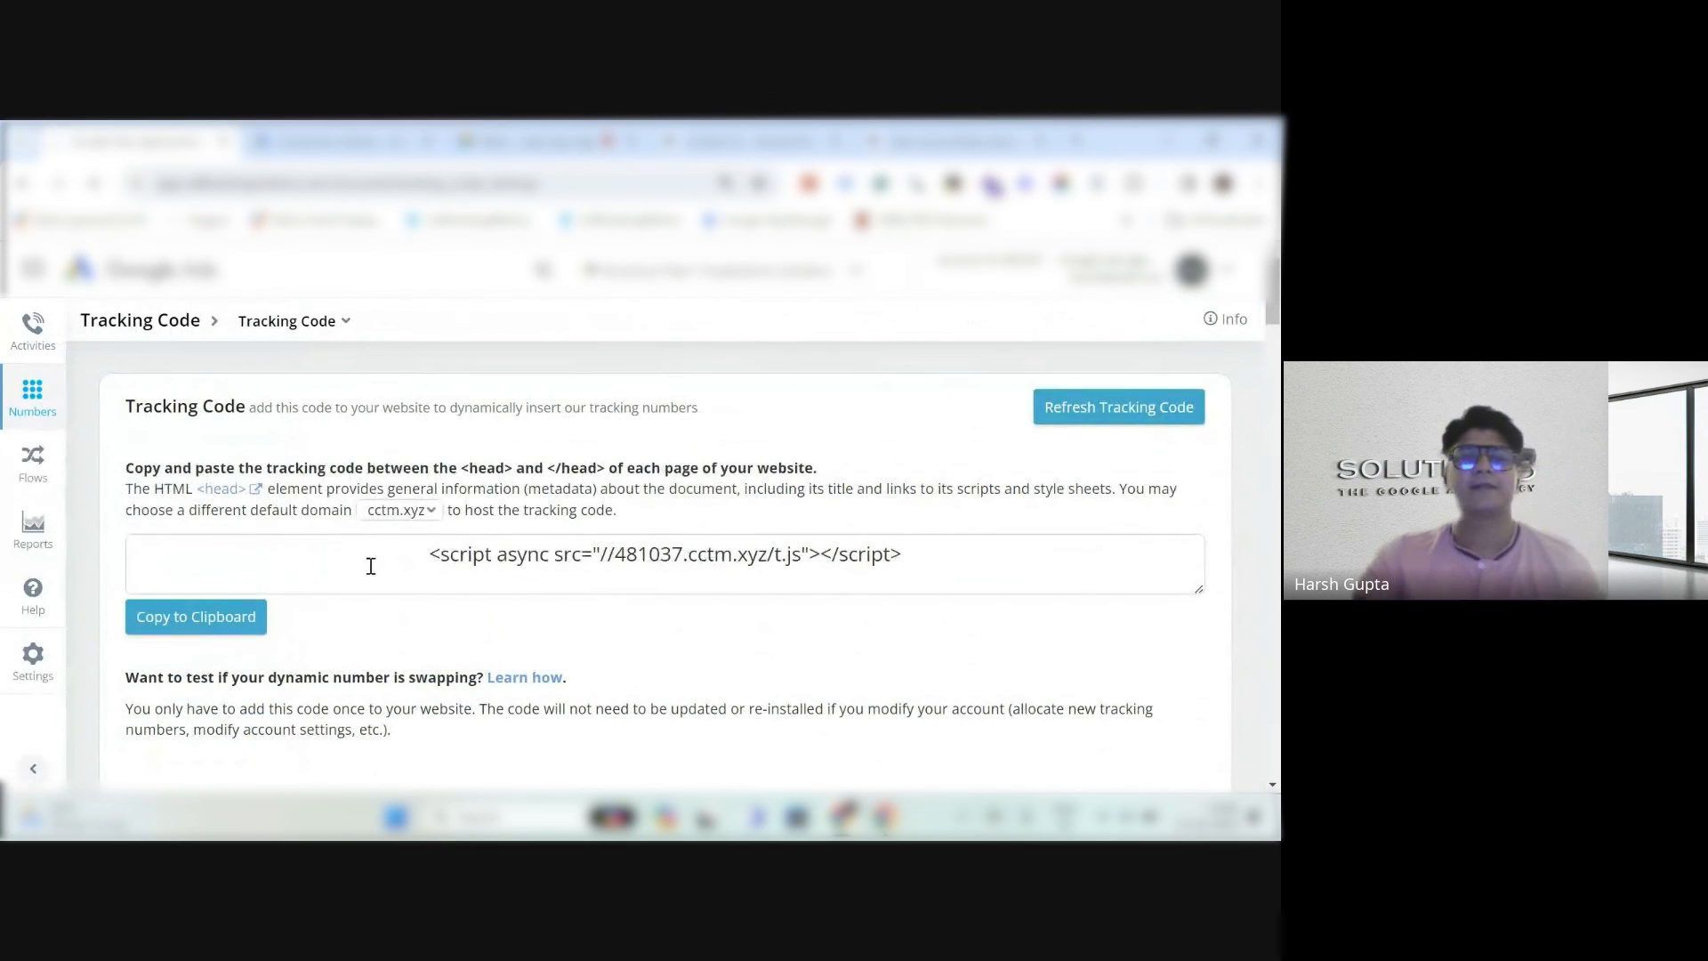
# Highlight the full tracking script for review, revisit the website's source and contact page, and return to the tracking code.
pyautogui.moveTo(375, 564); pyautogui.dragTo(1019, 570)
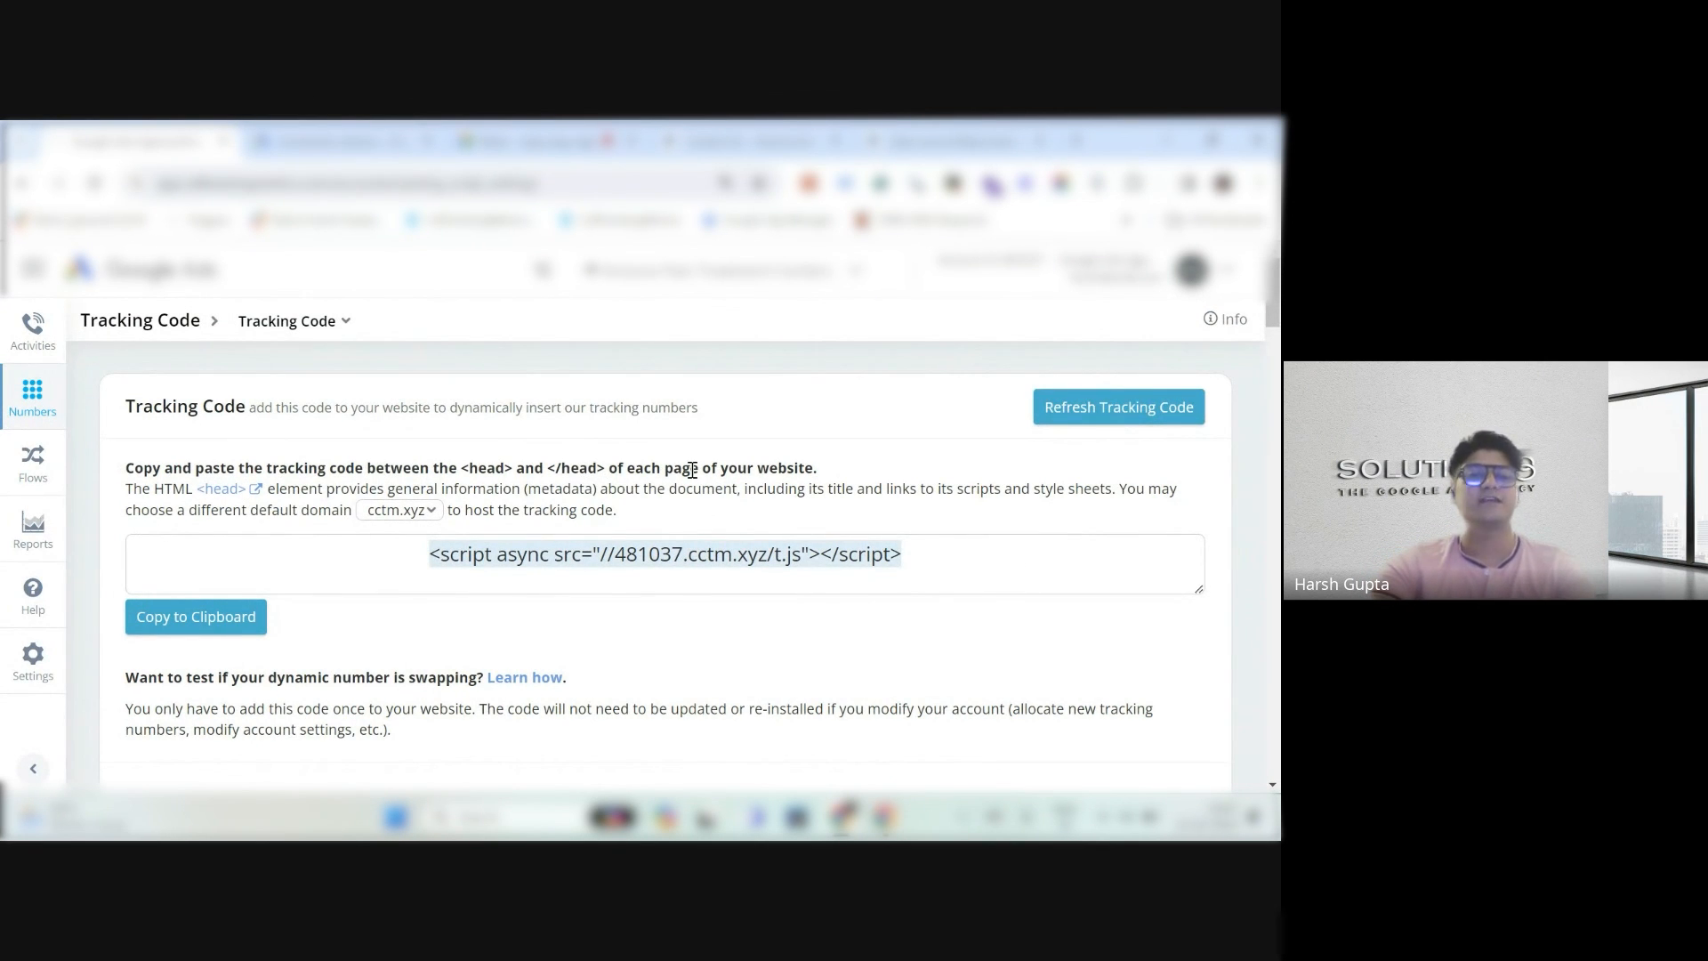
pyautogui.click(1081, 580)
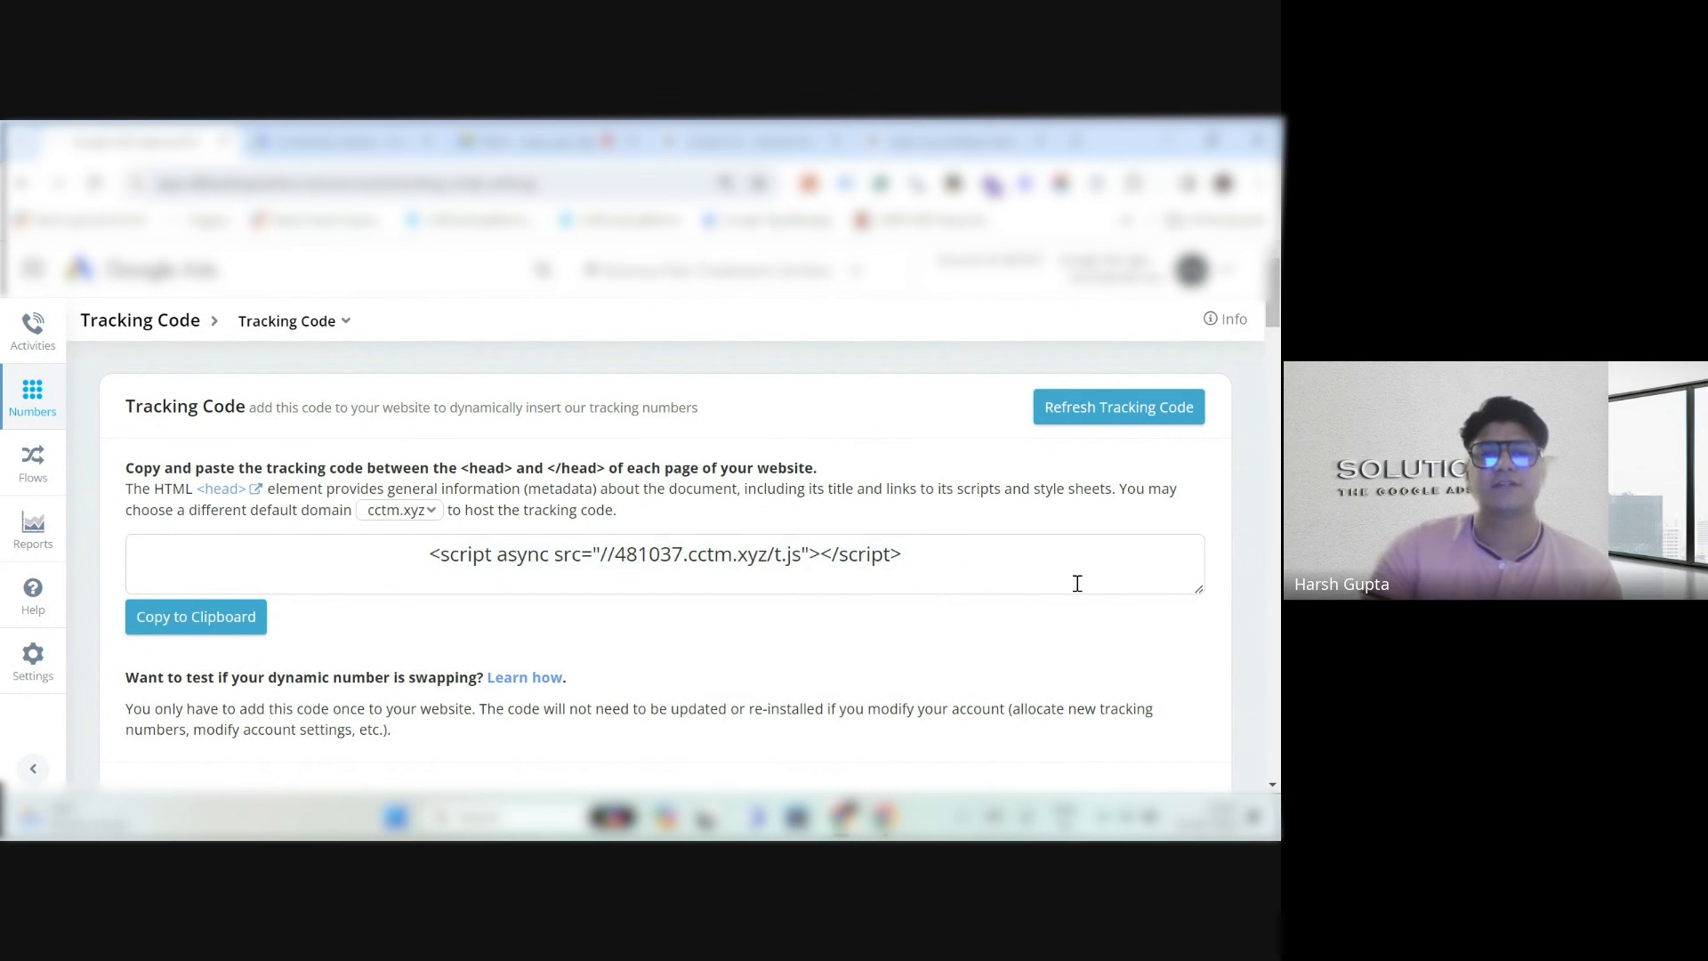
pyautogui.click(954, 143)
pyautogui.click(756, 143)
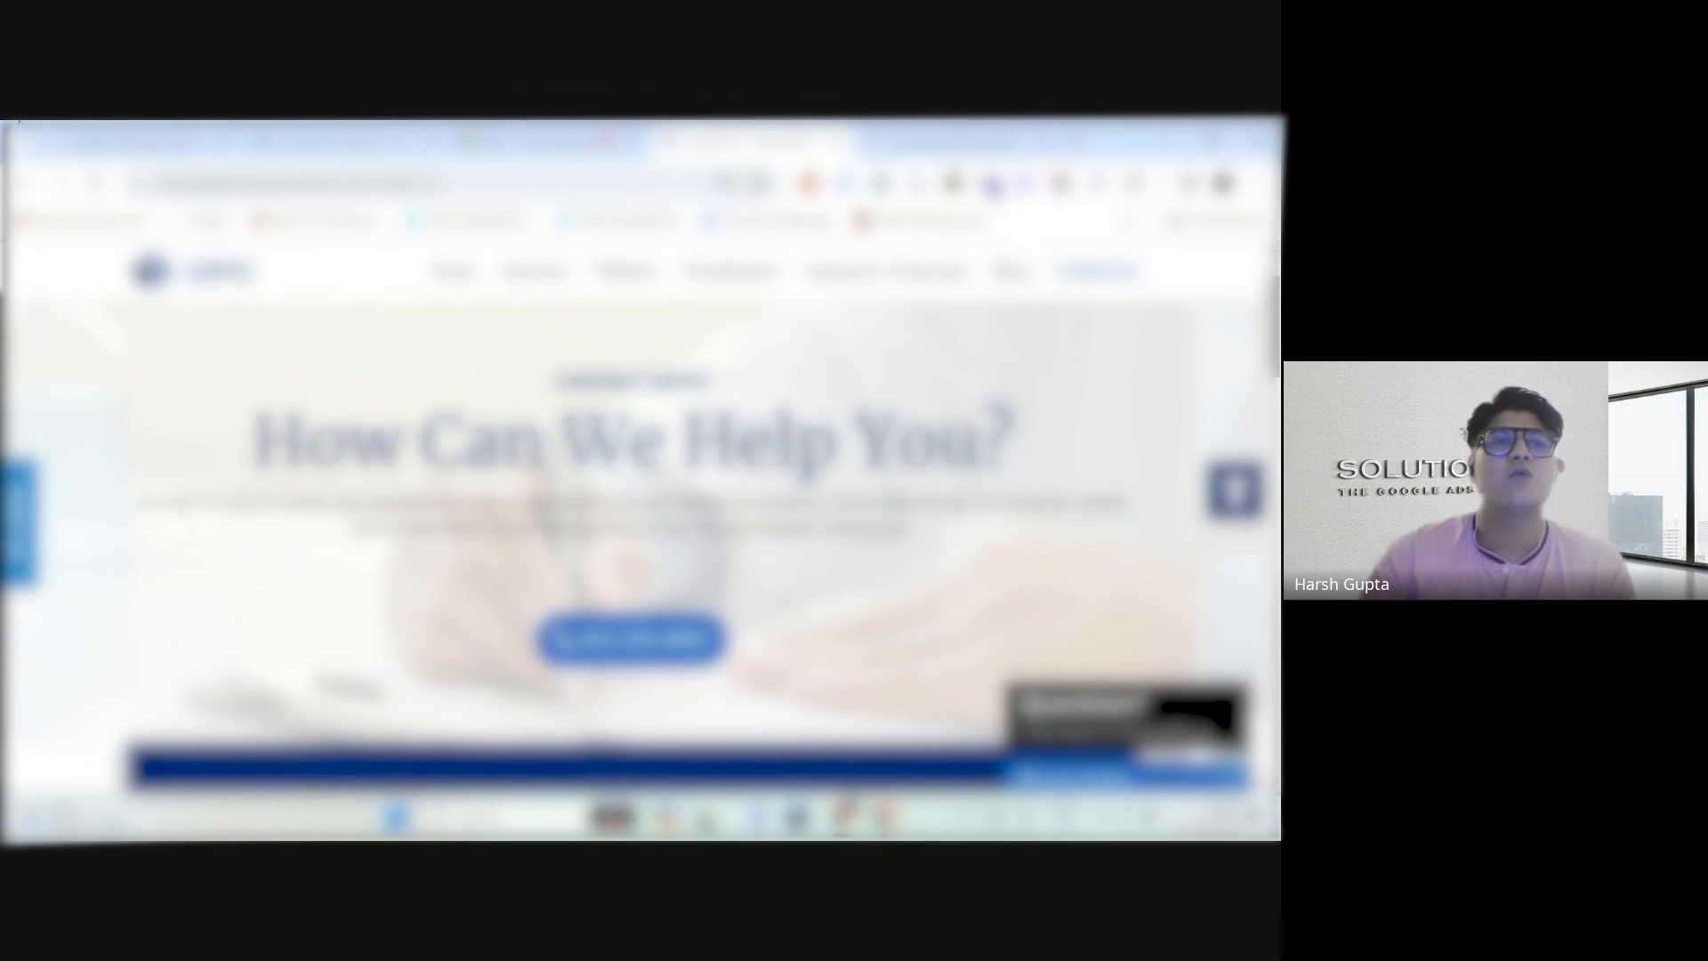
pyautogui.click(169, 142)
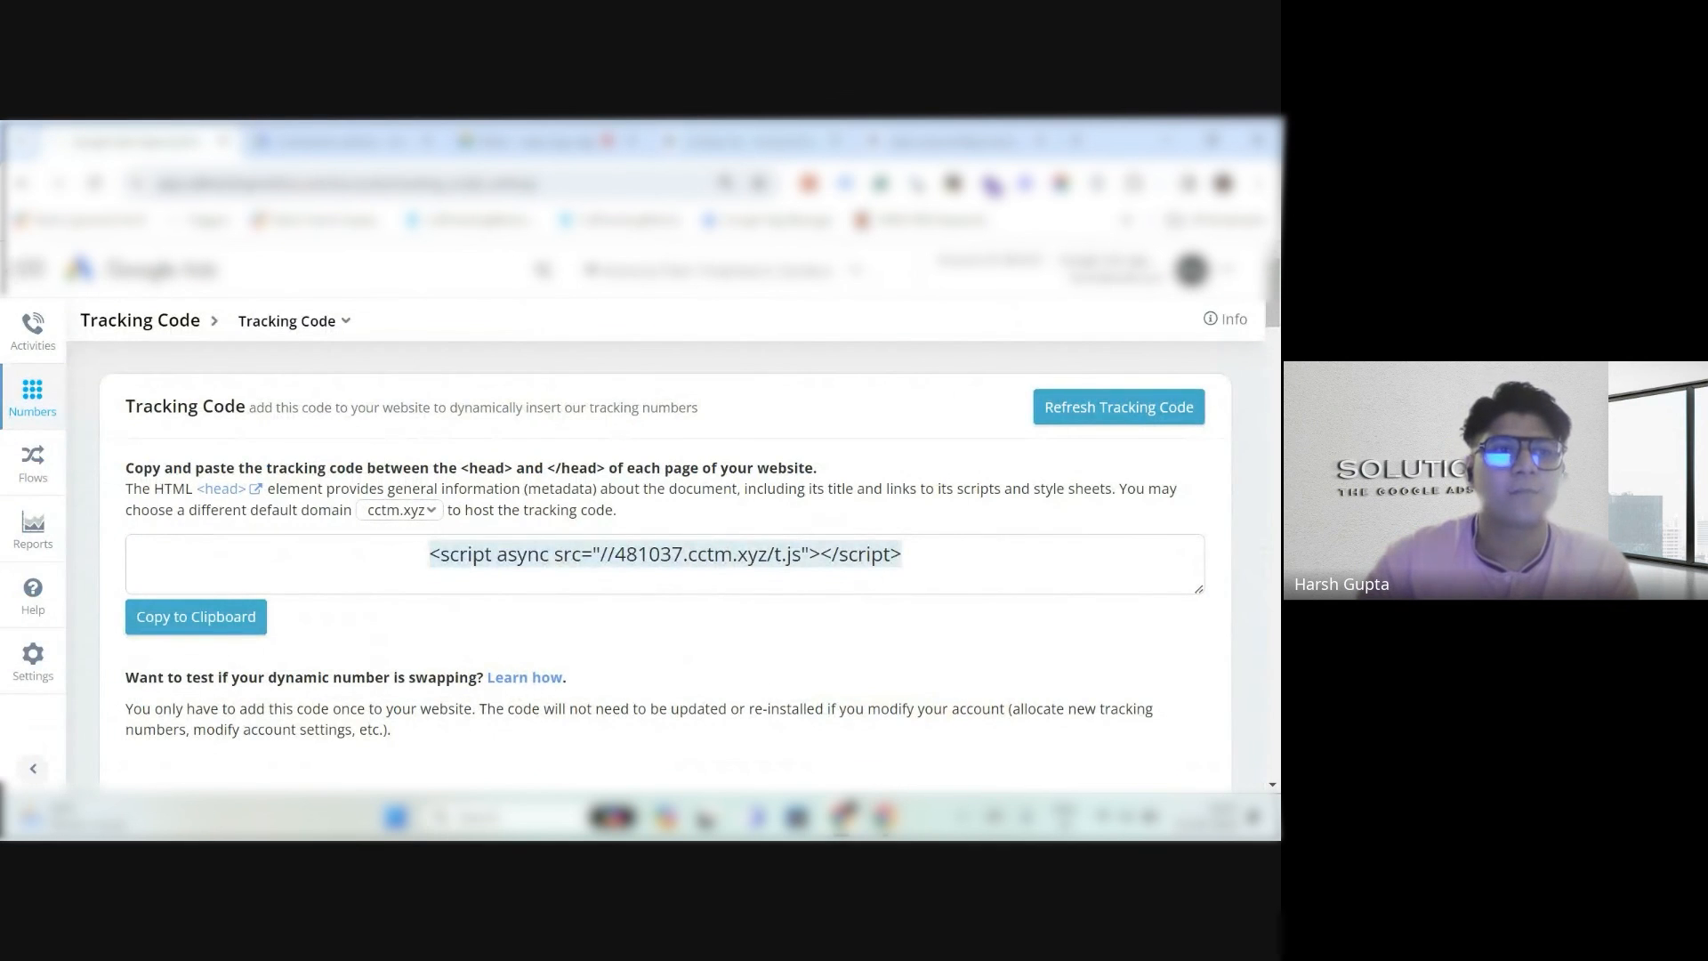
# Open the call tracking account's Calls activity log from the Tracking Code page.
pyautogui.click(35, 271)
pyautogui.click(22, 345)
pyautogui.click(139, 431)
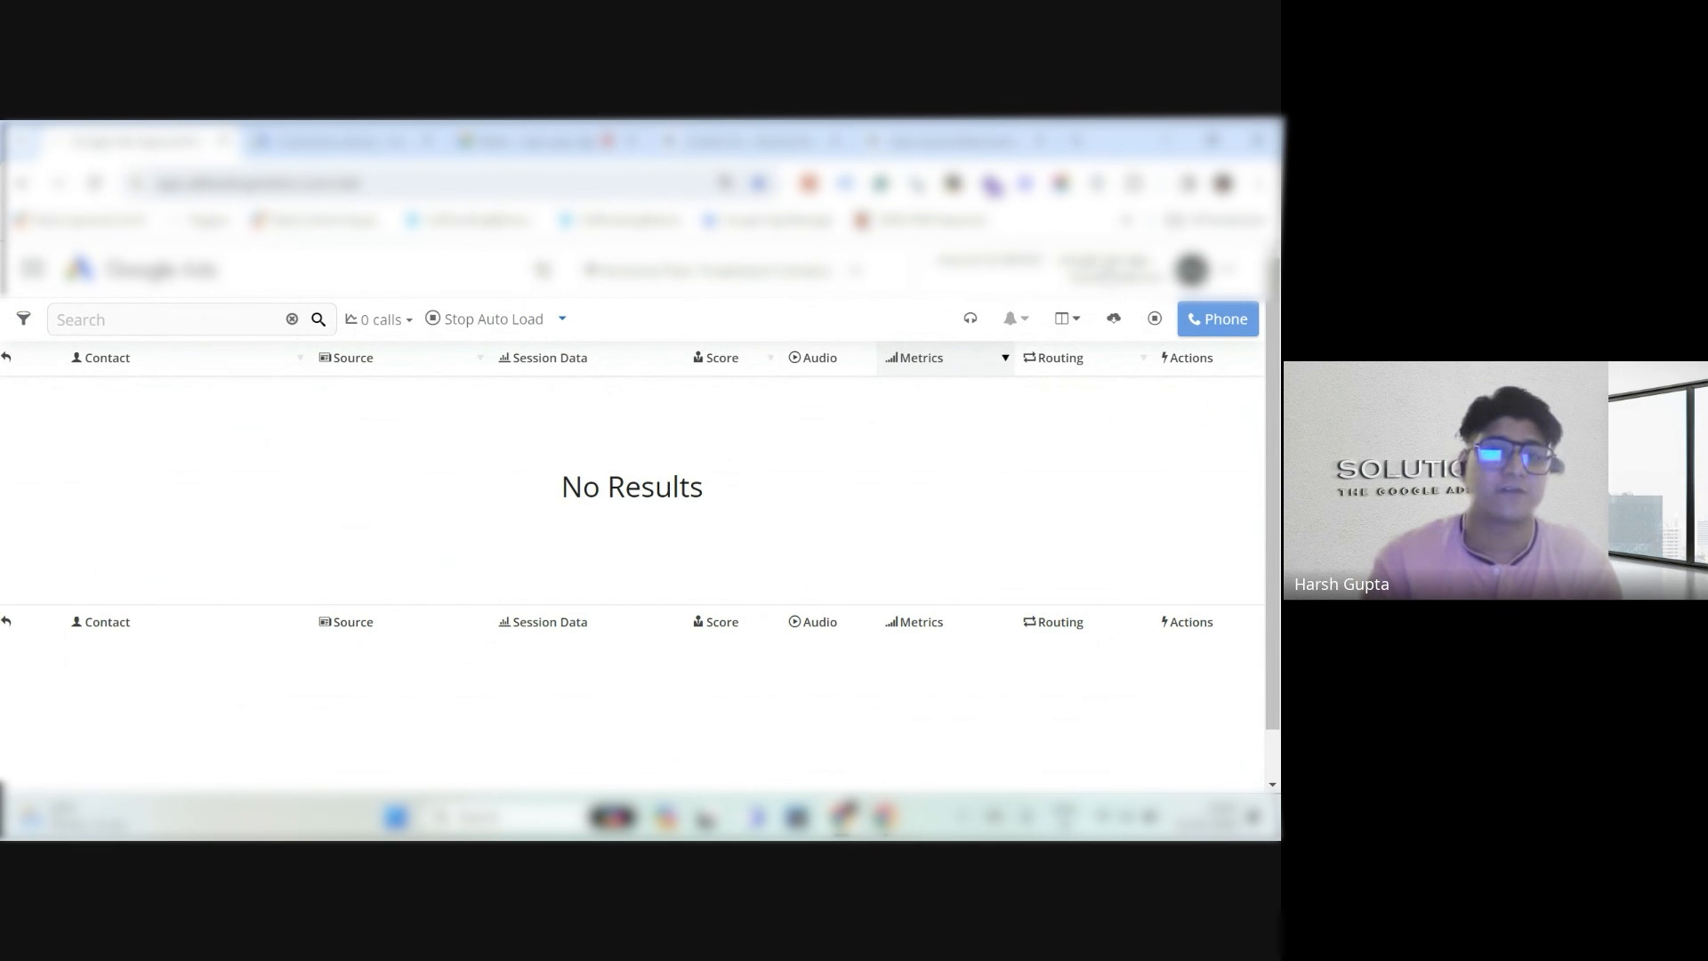
# Open the account settings, browse the time zone options in the General section, and update the settings.
pyautogui.click(1108, 272)
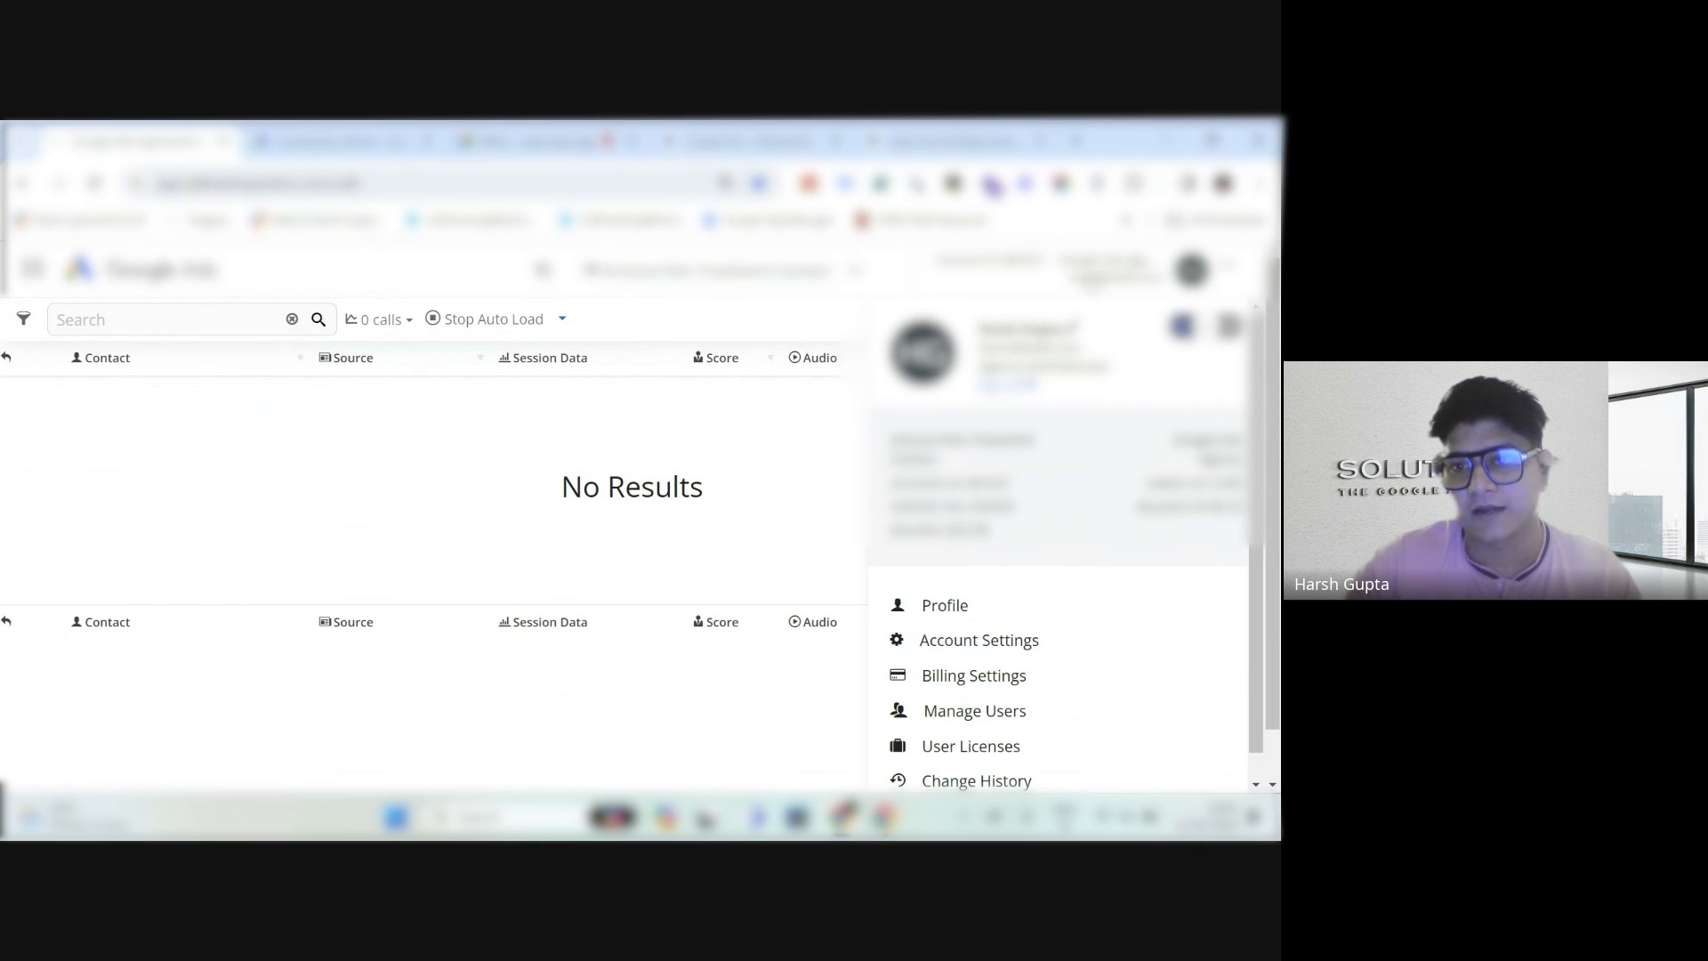
pyautogui.click(972, 639)
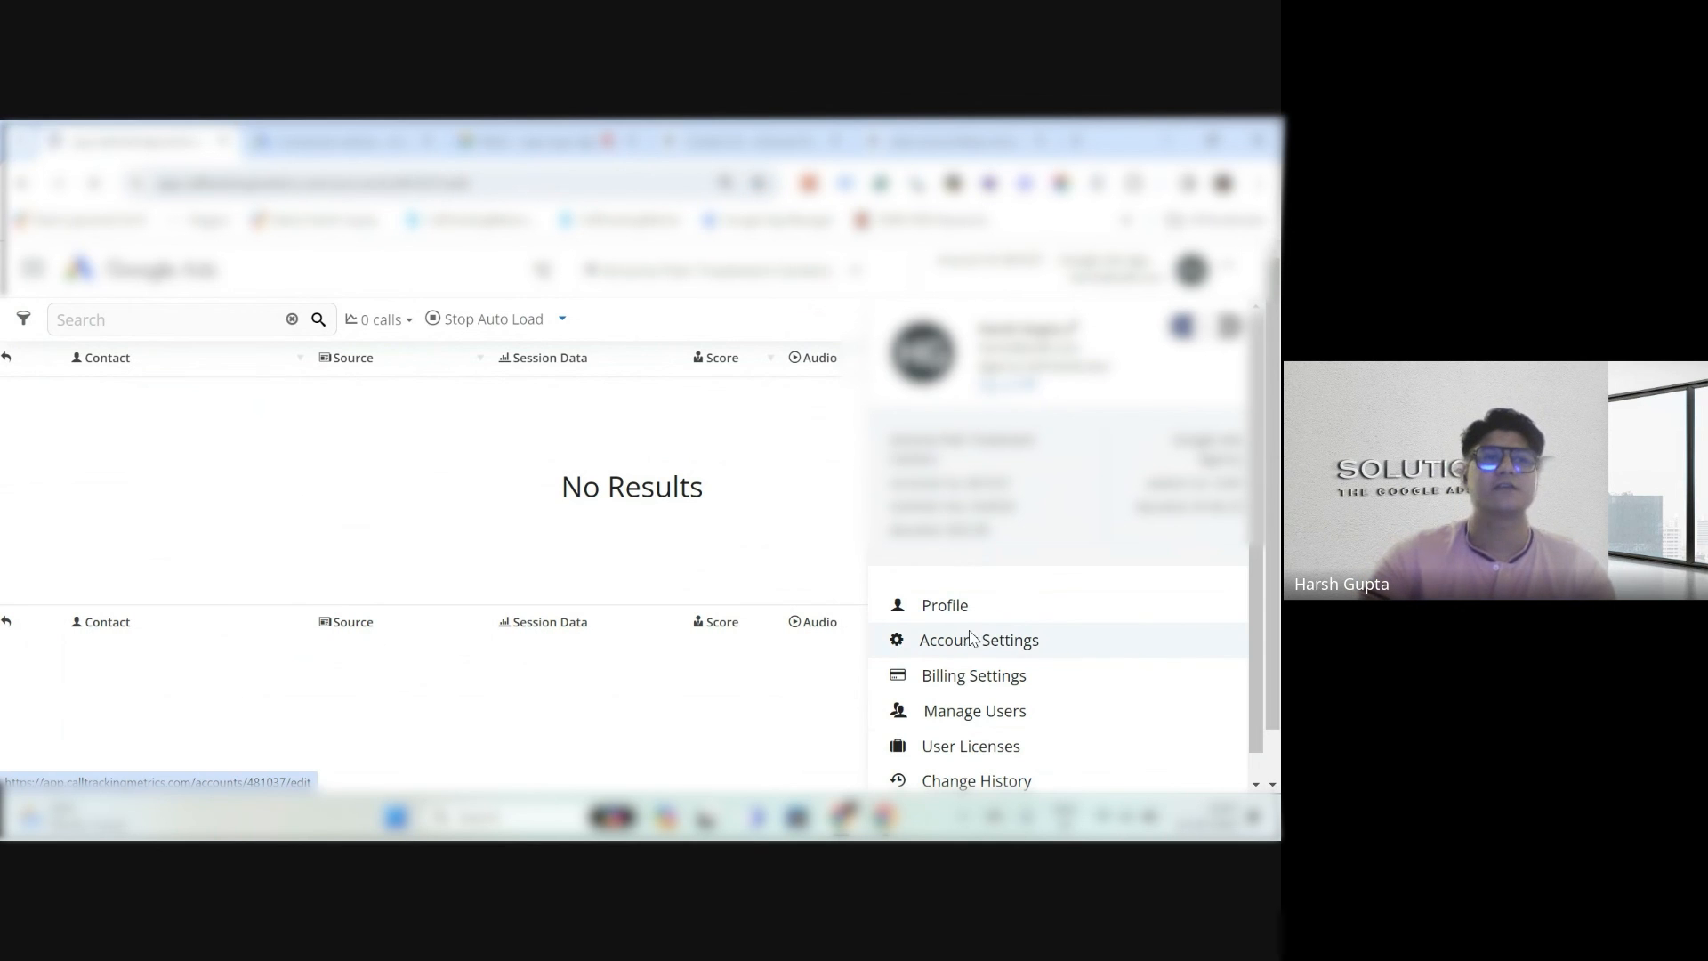
pyautogui.scroll(-5, 785, 616)
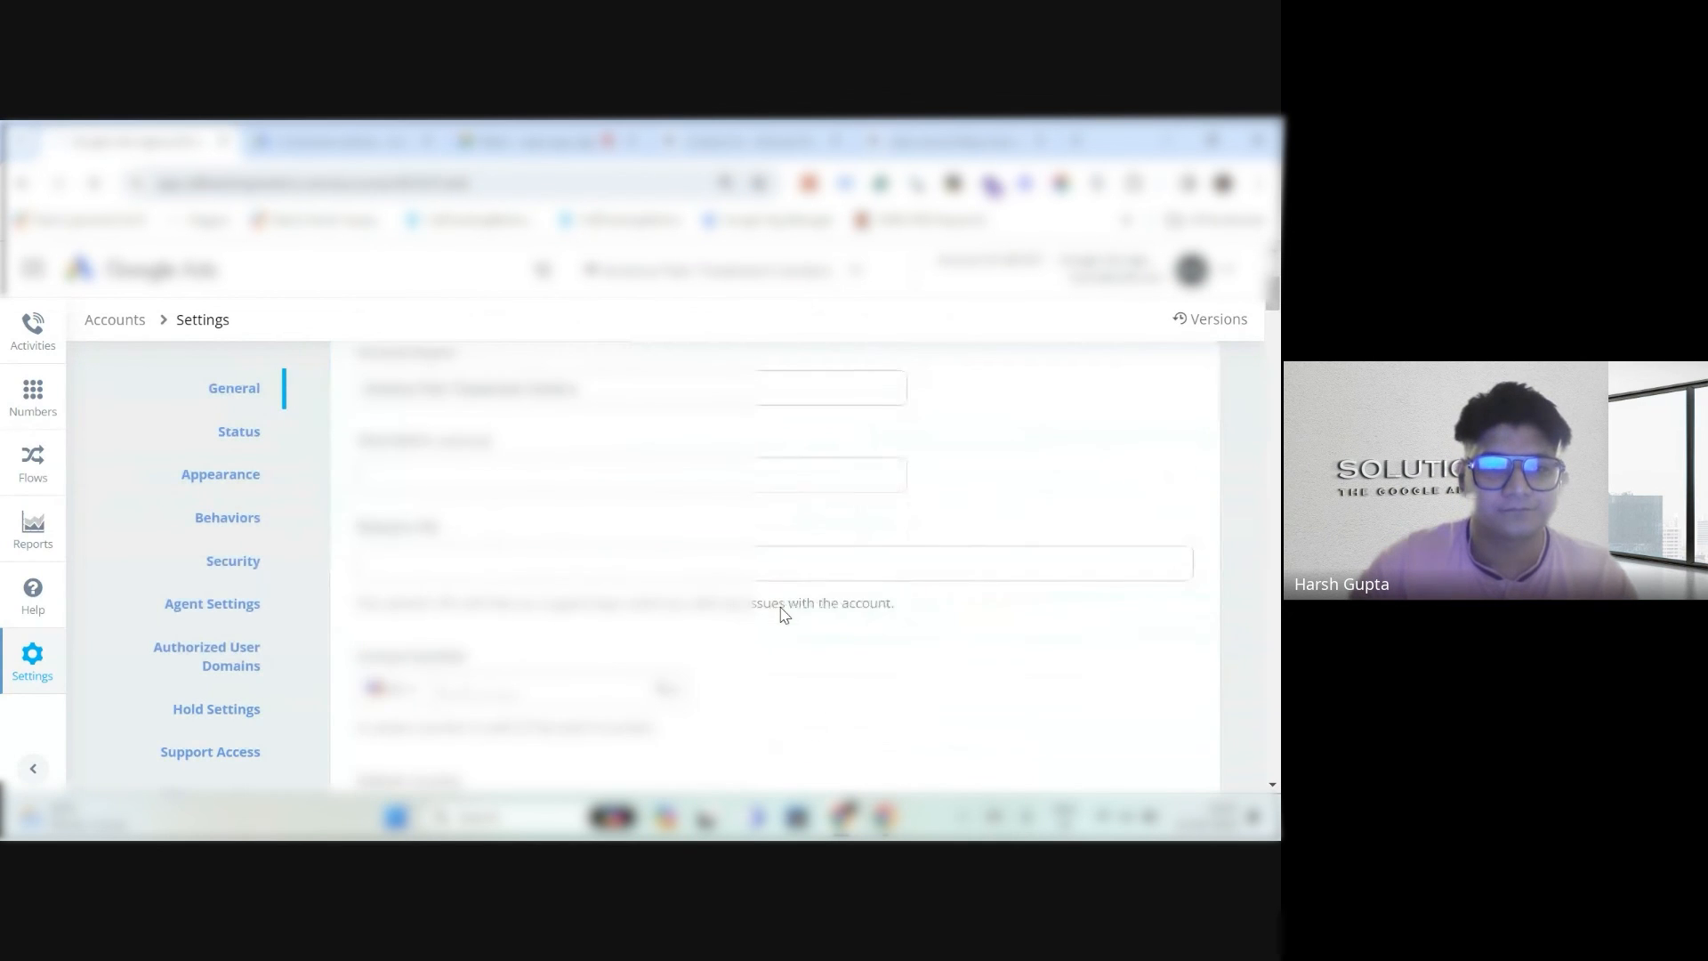
pyautogui.scroll(-2, 809, 579)
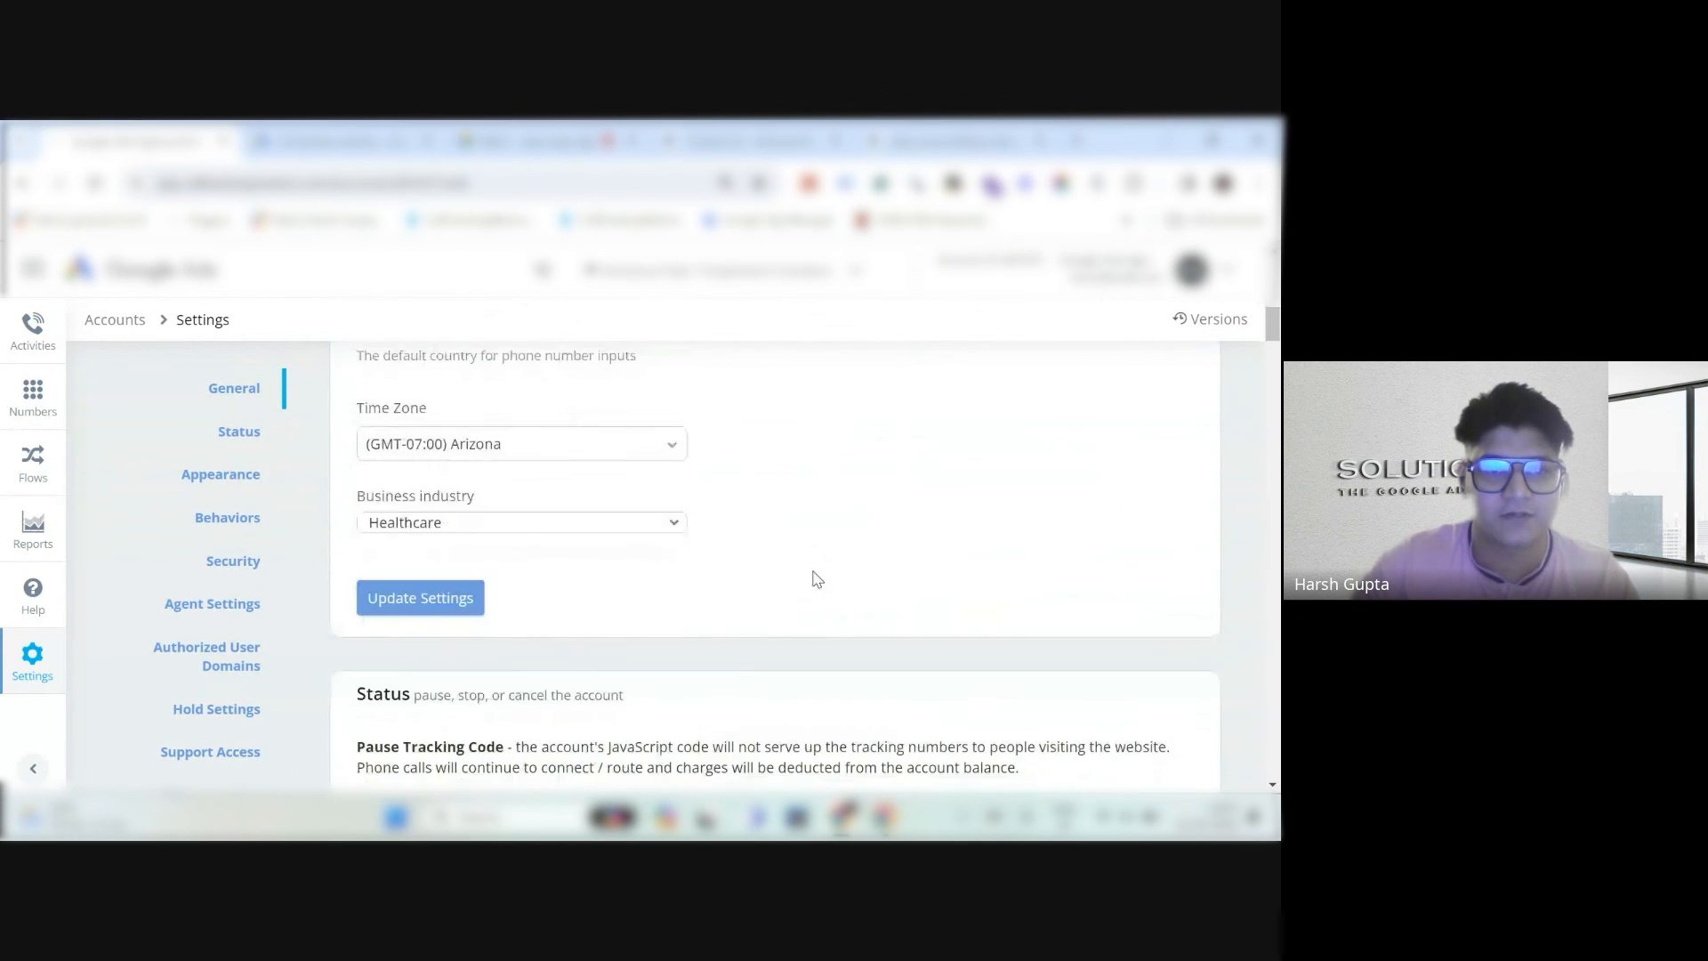
pyautogui.click(589, 455)
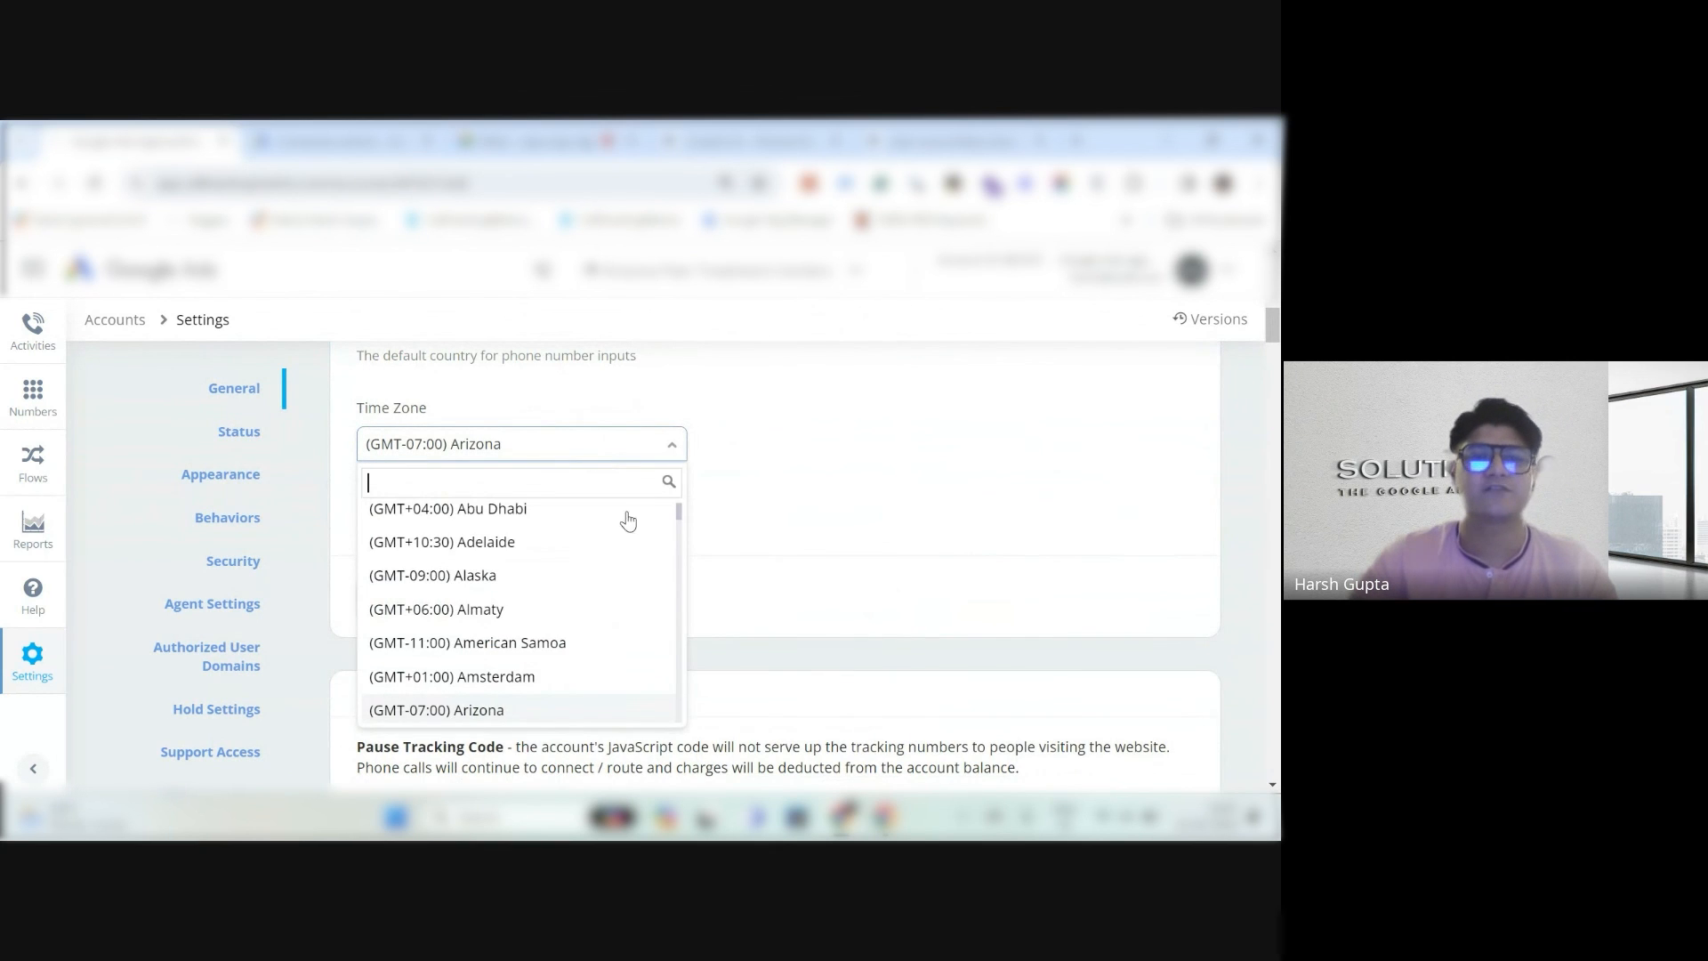
pyautogui.scroll(-8, 618, 534)
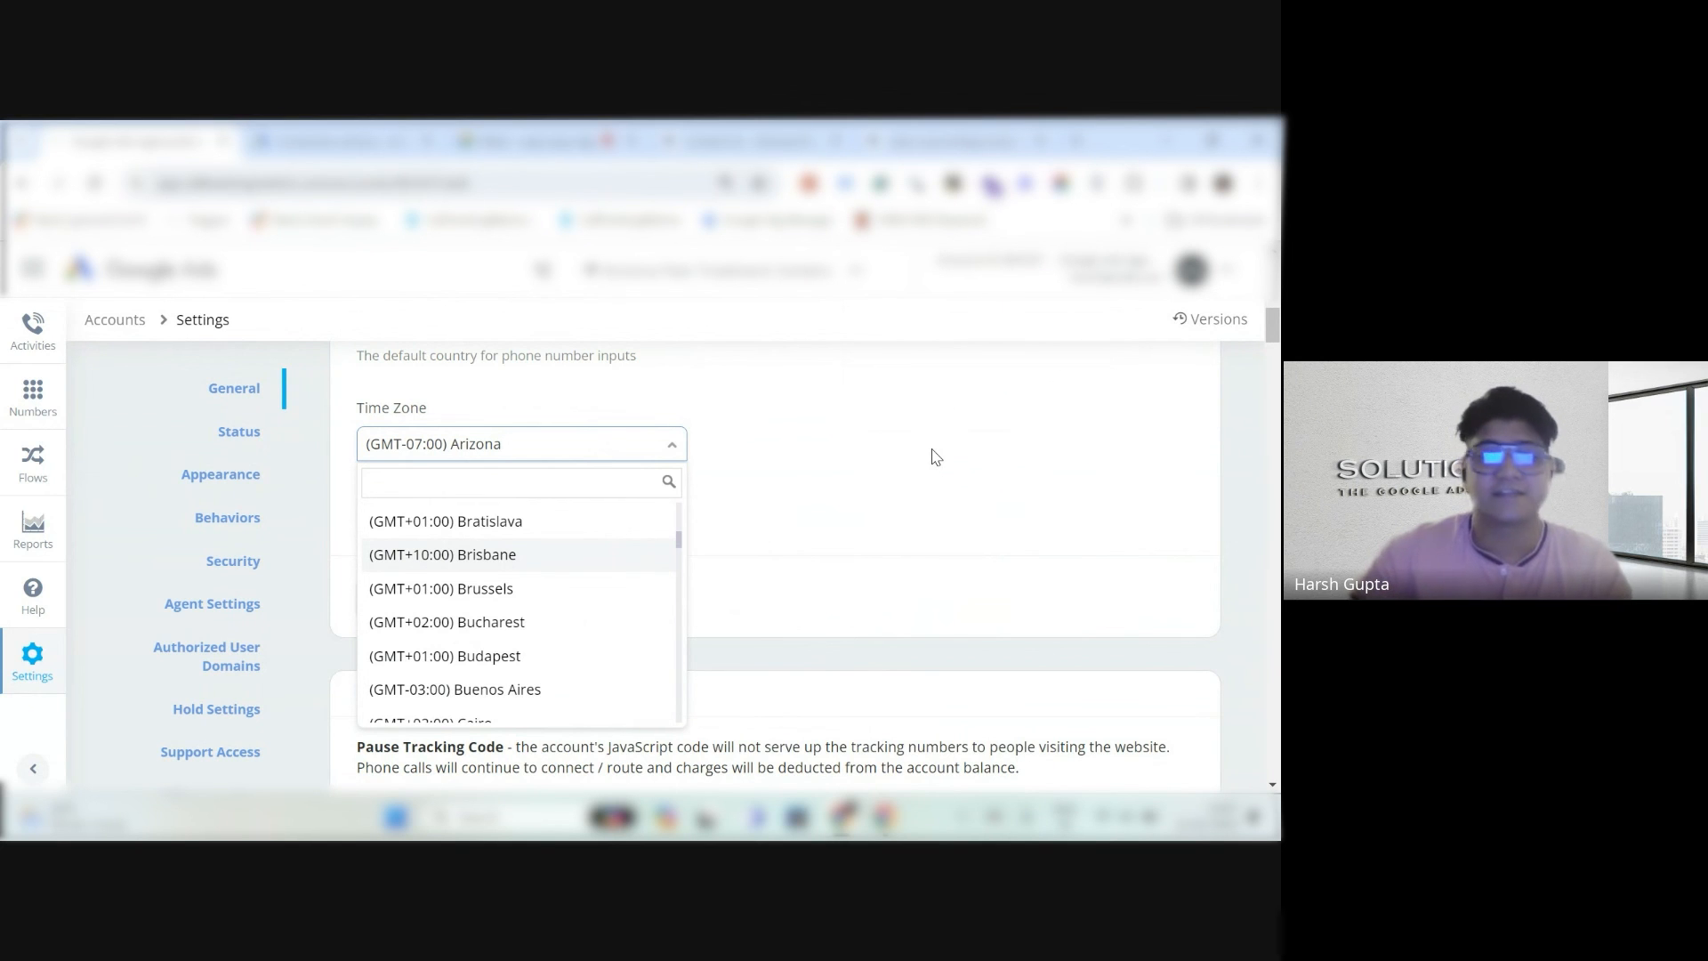
pyautogui.click(934, 457)
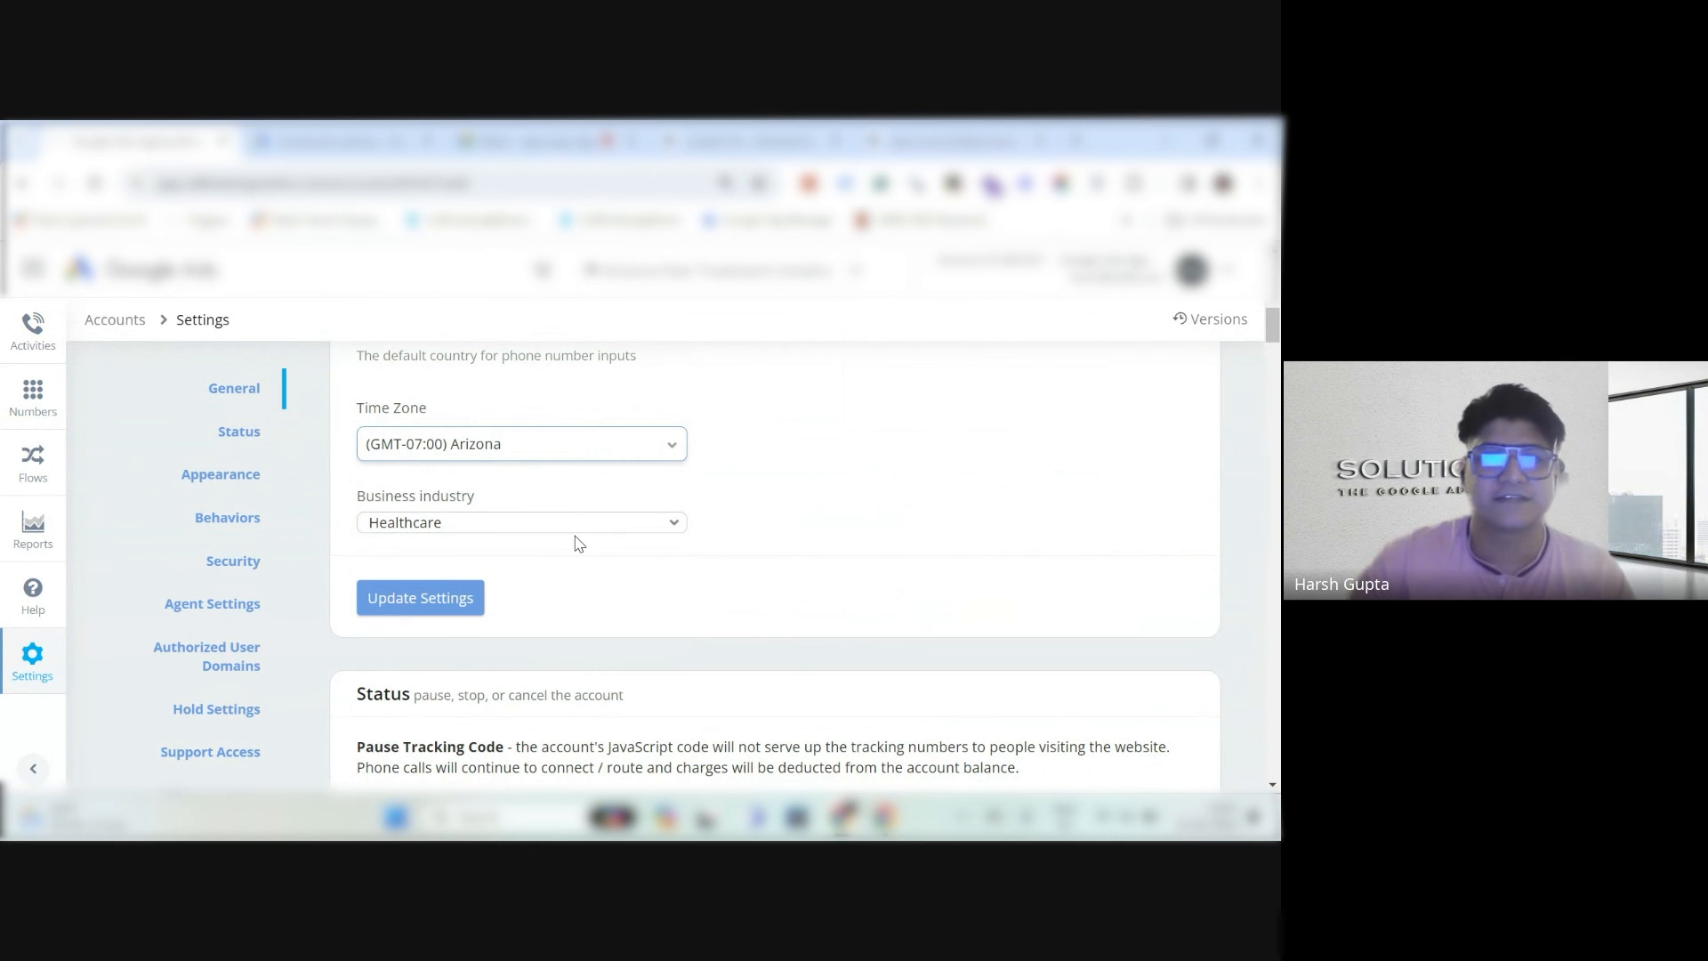
pyautogui.click(440, 598)
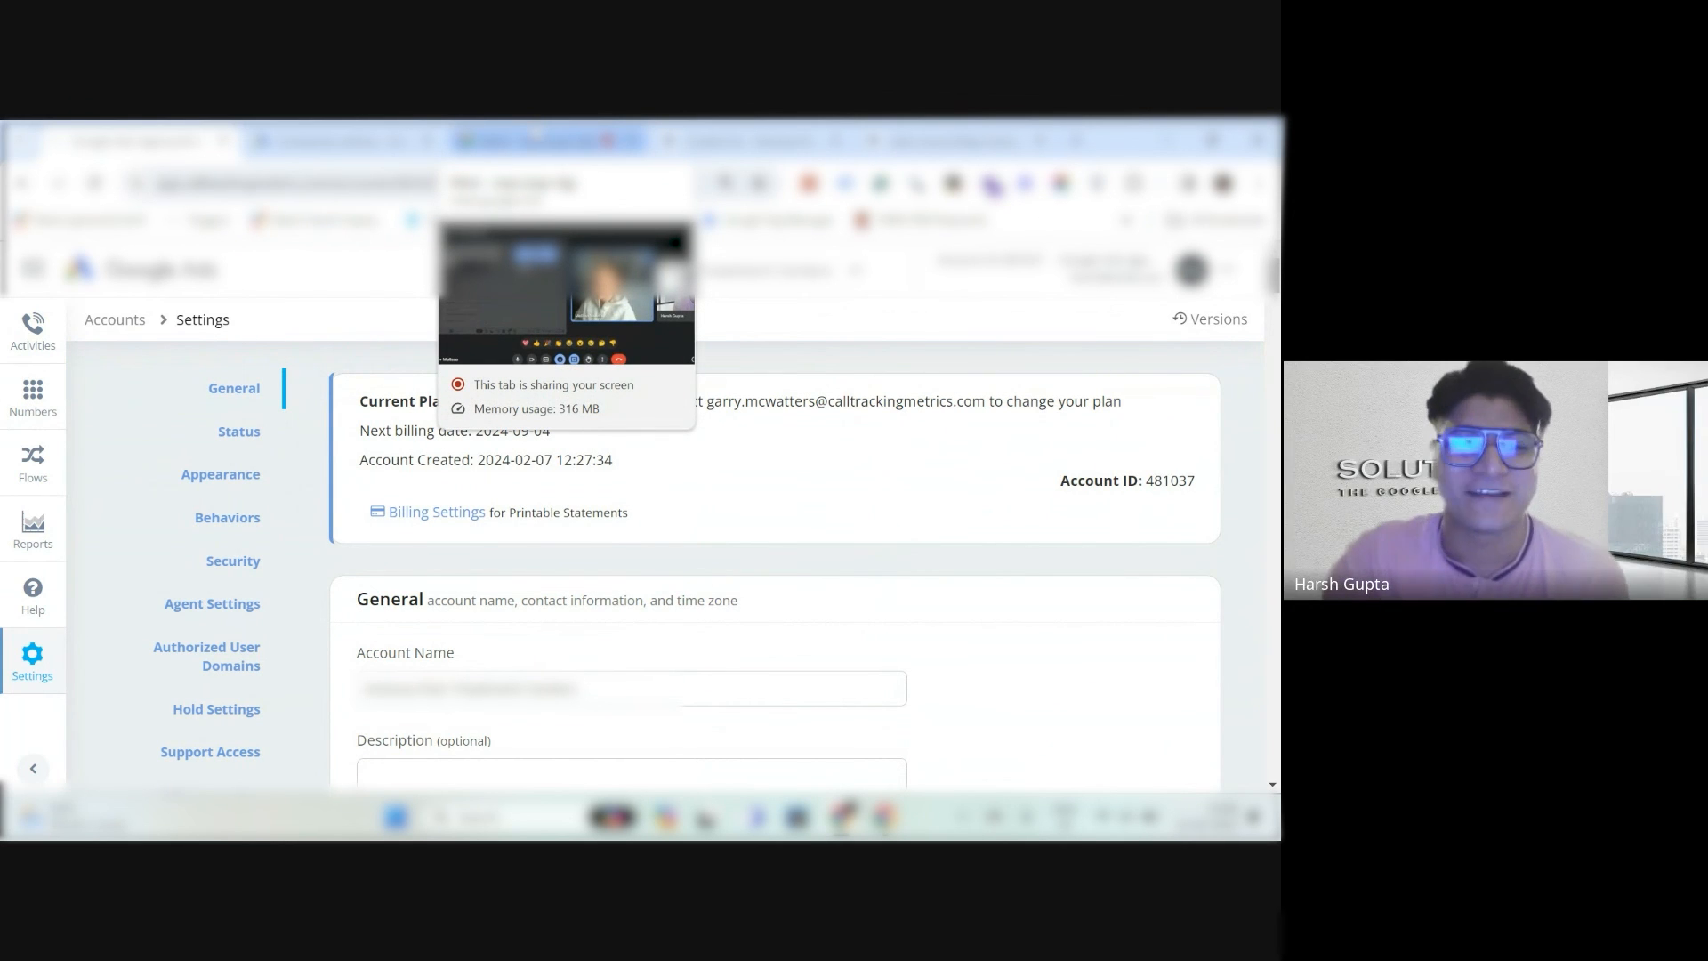
# Switch to the Google Meet call and stop presenting the screen.
pyautogui.click(534, 141)
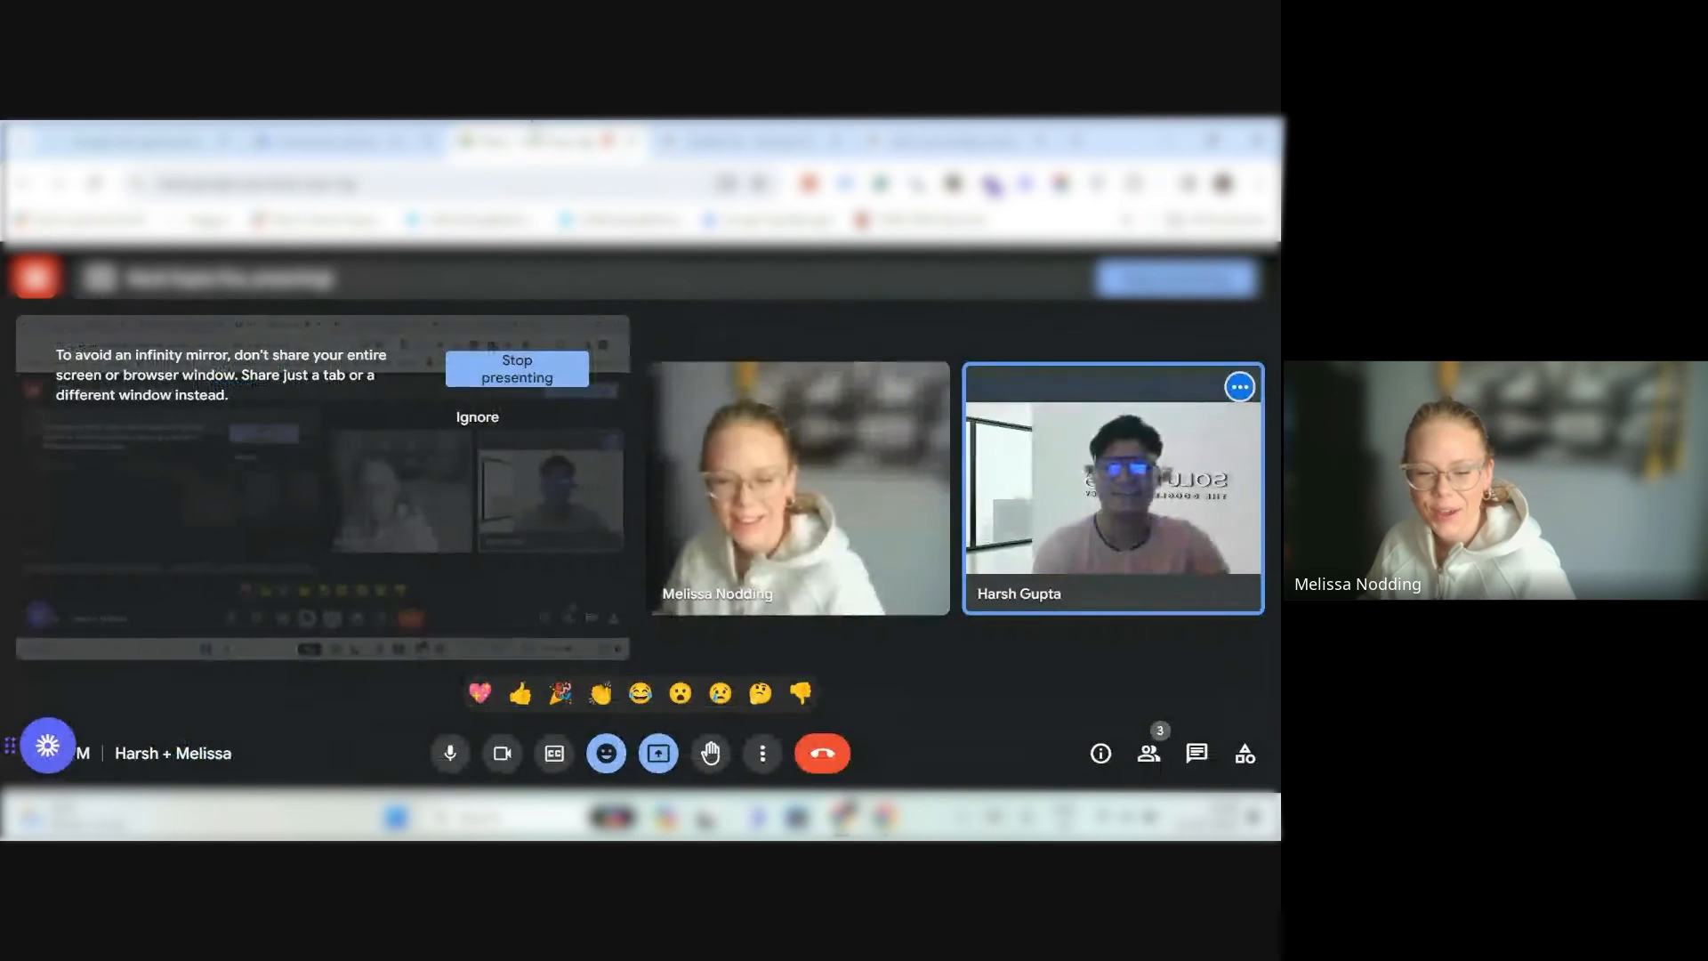
pyautogui.click(551, 377)
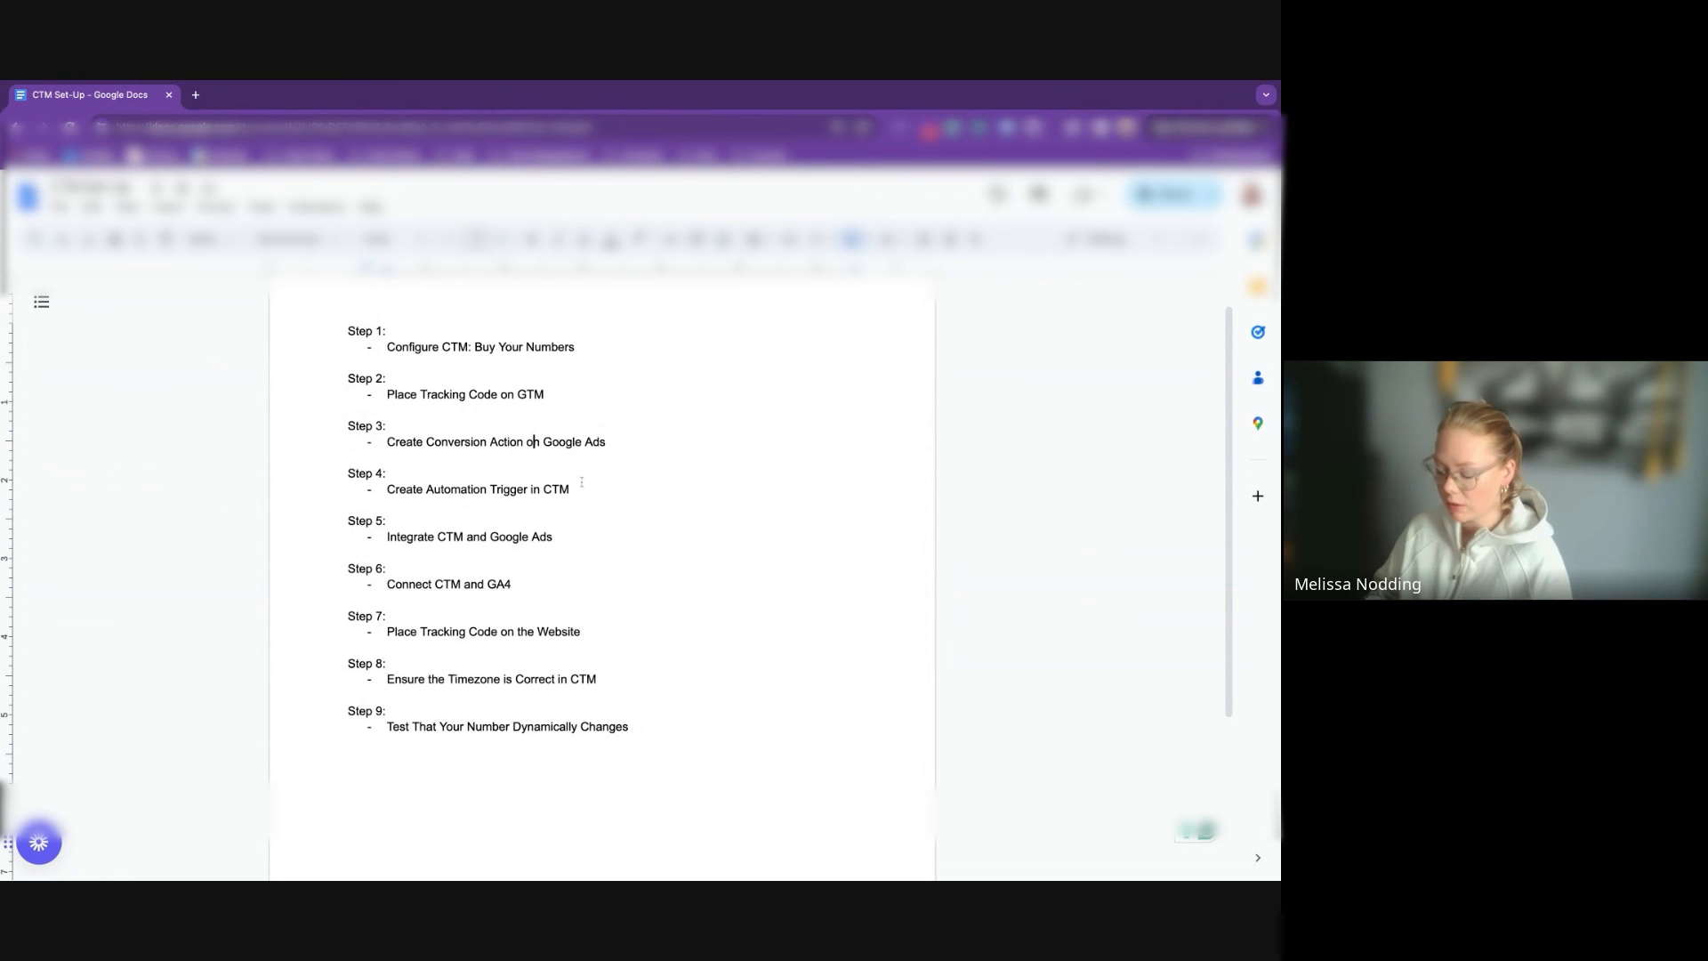
# Change "on" to "in" in the CTM Set-Up document's Step 3 line so it reads "Create Conversion Action in Google Ads".
pyautogui.press('BackSpace')
pyautogui.write('i')
pyautogui.click(581, 526)
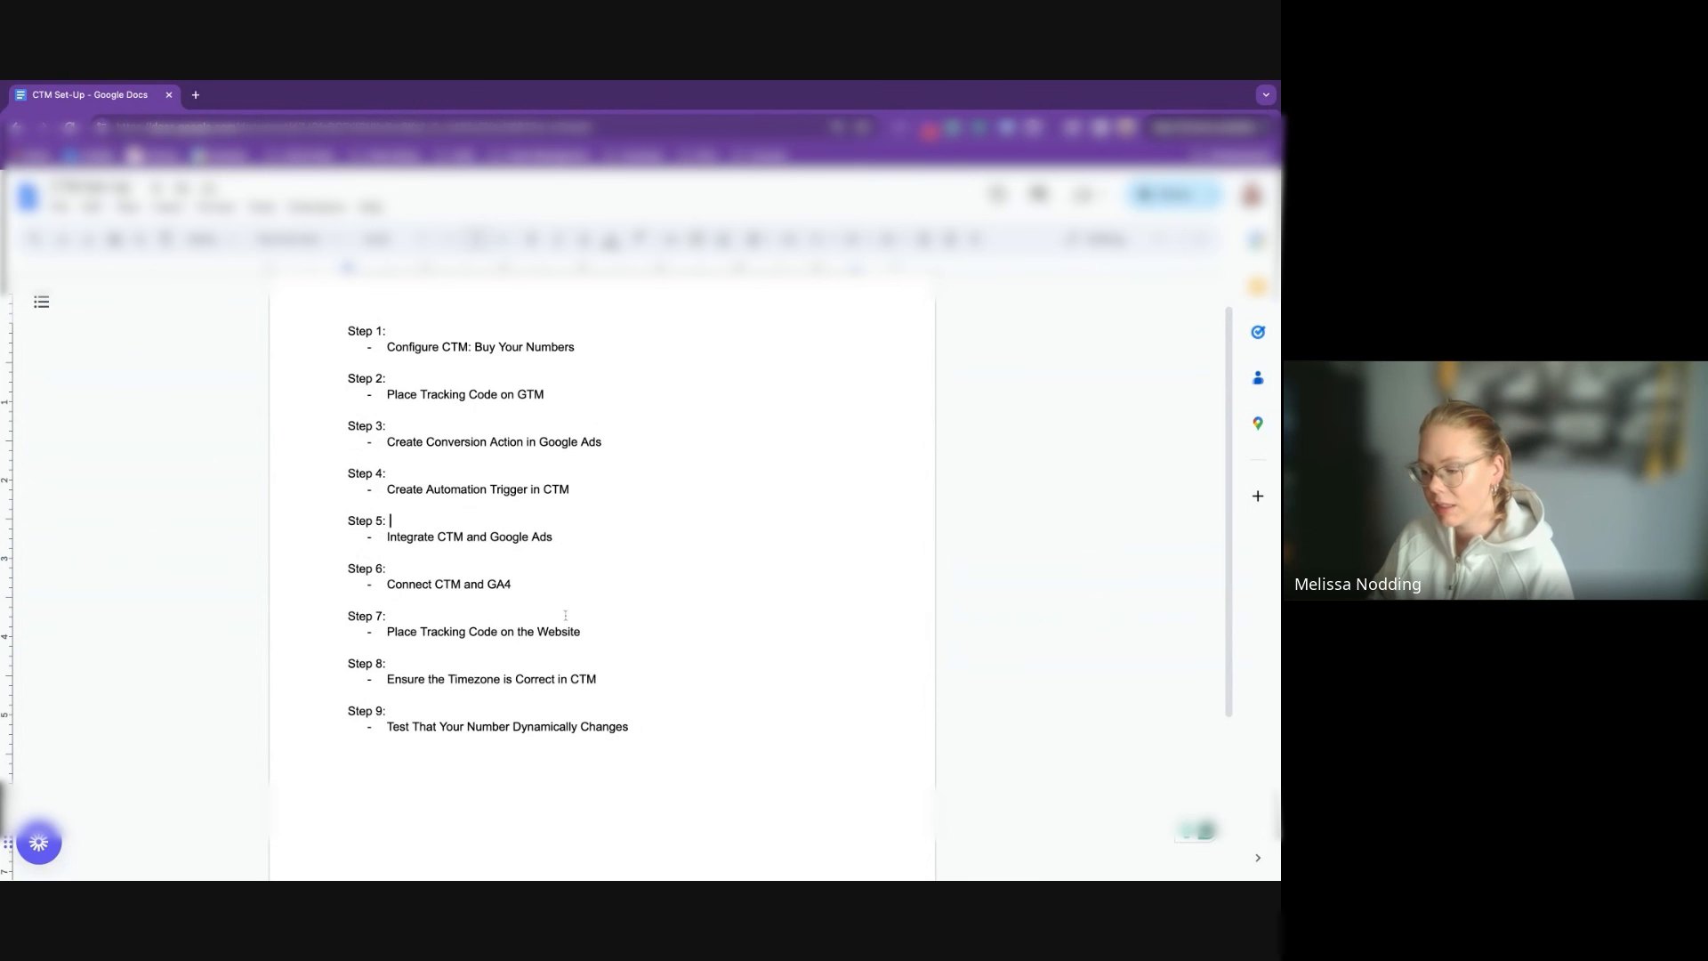
# Review the last steps of the setup checklist, highlighting the timezone check and the dynamic number test, and return to the start.
pyautogui.scroll(-3, 539, 581)
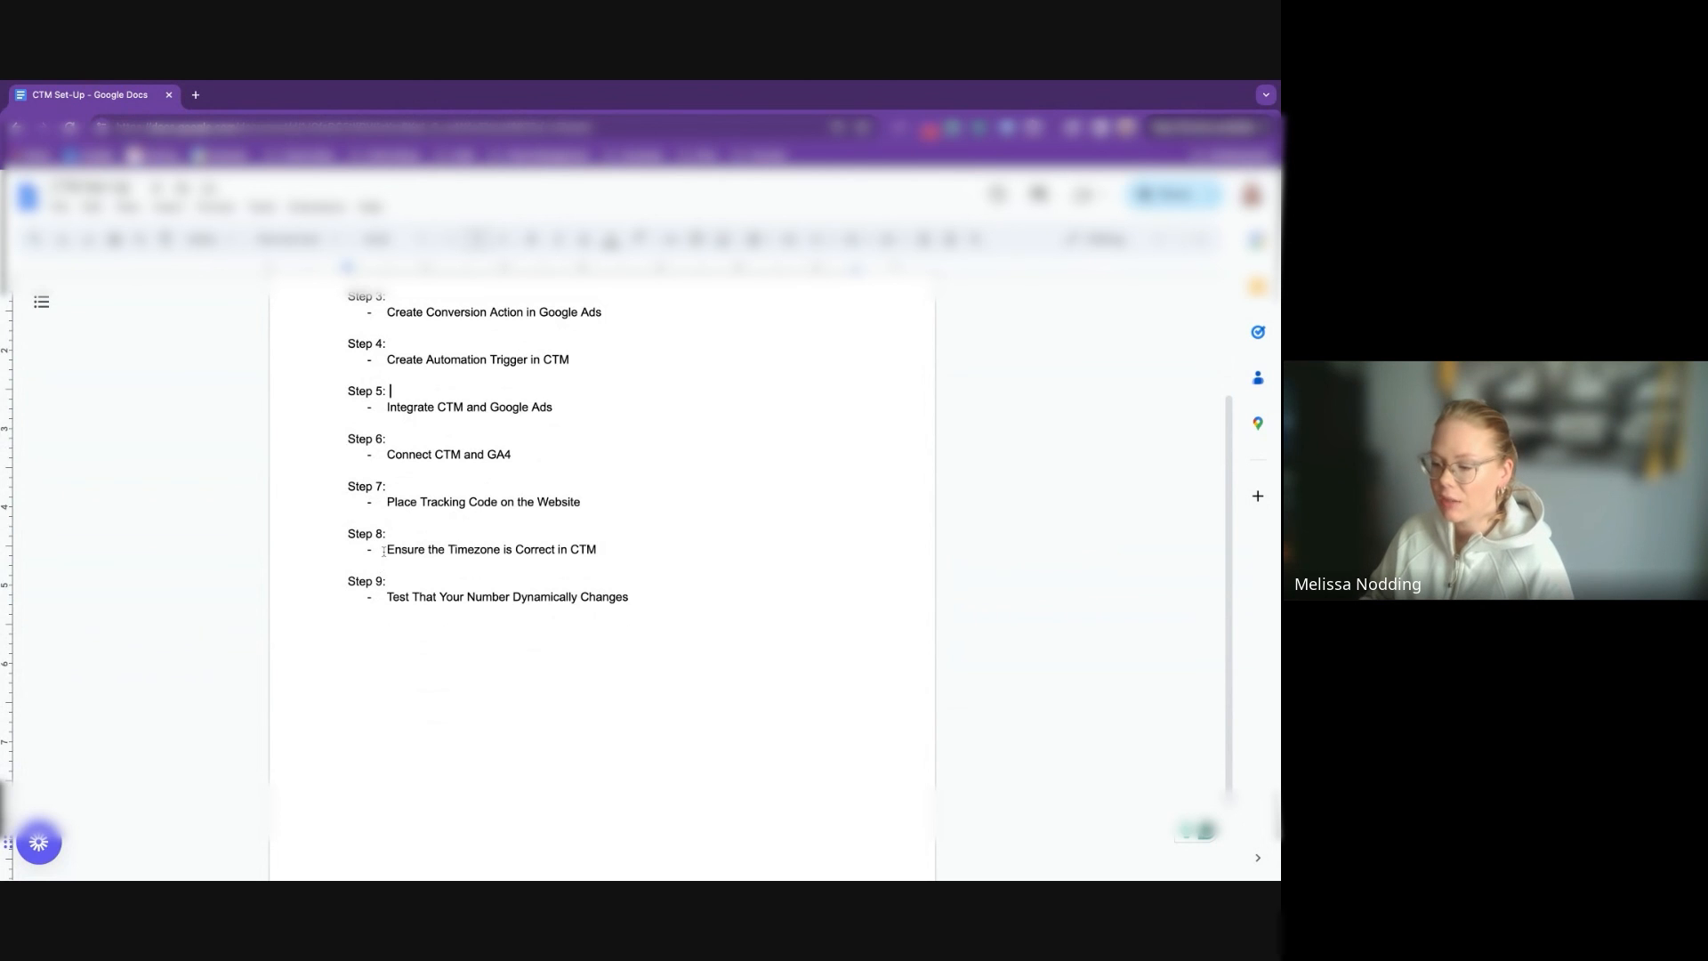
pyautogui.moveTo(384, 552); pyautogui.dragTo(634, 598)
pyautogui.click(362, 569)
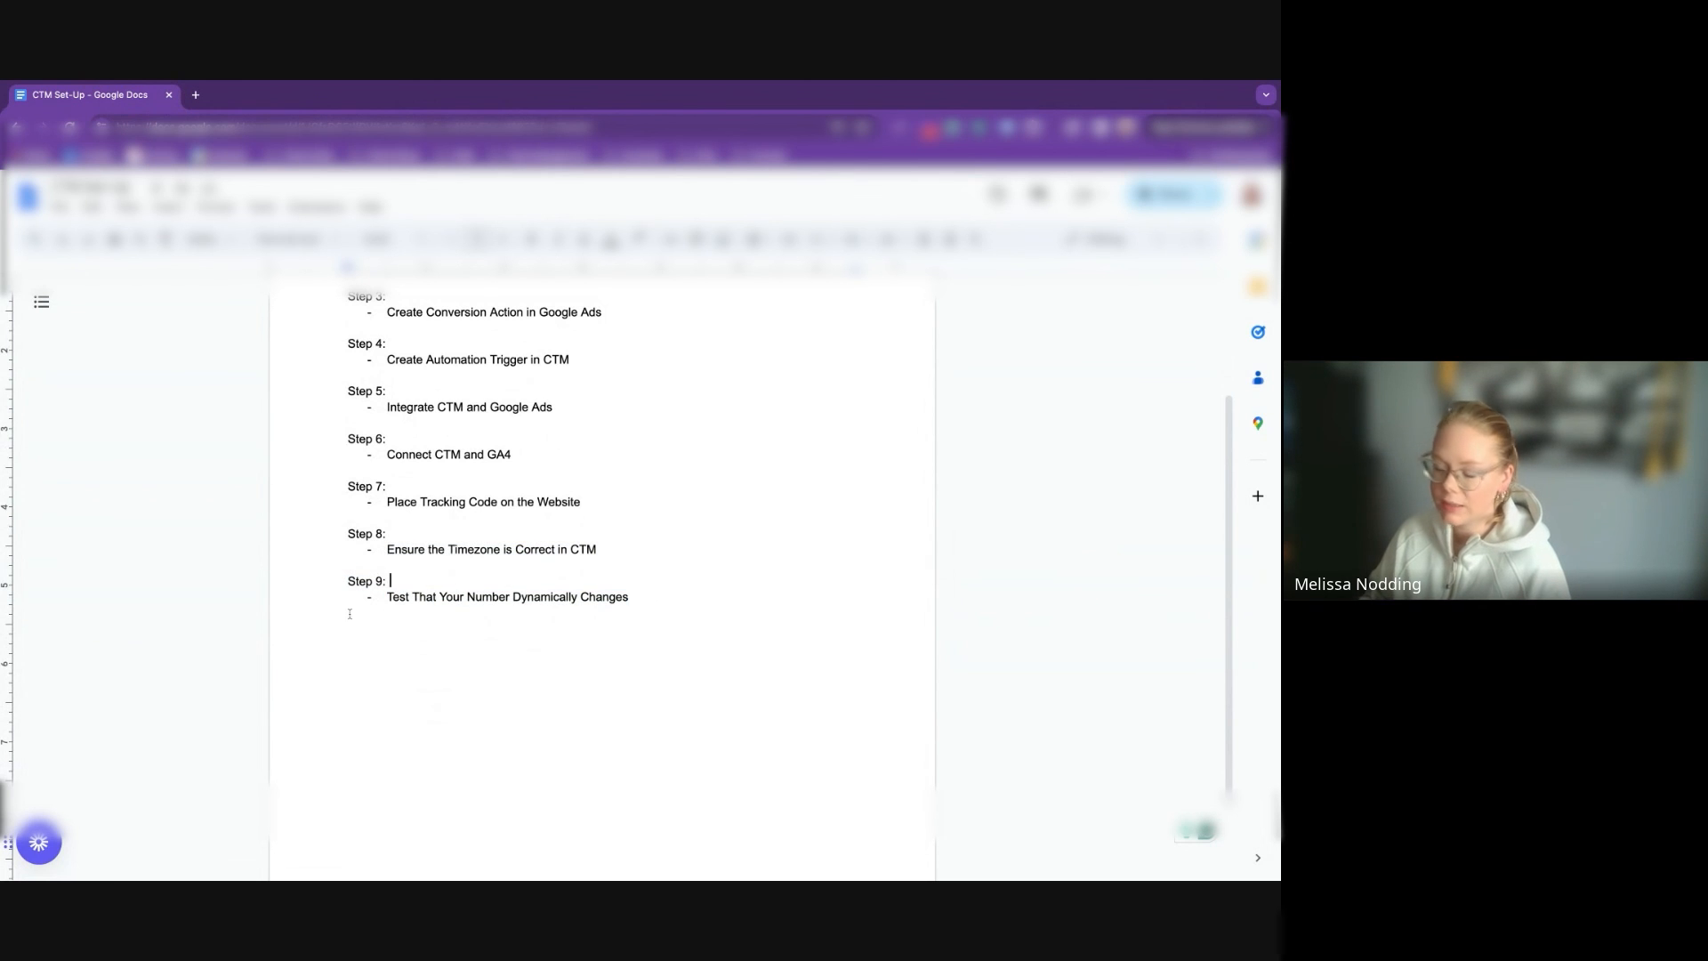
pyautogui.moveTo(396, 597); pyautogui.dragTo(677, 592)
pyautogui.click(678, 589)
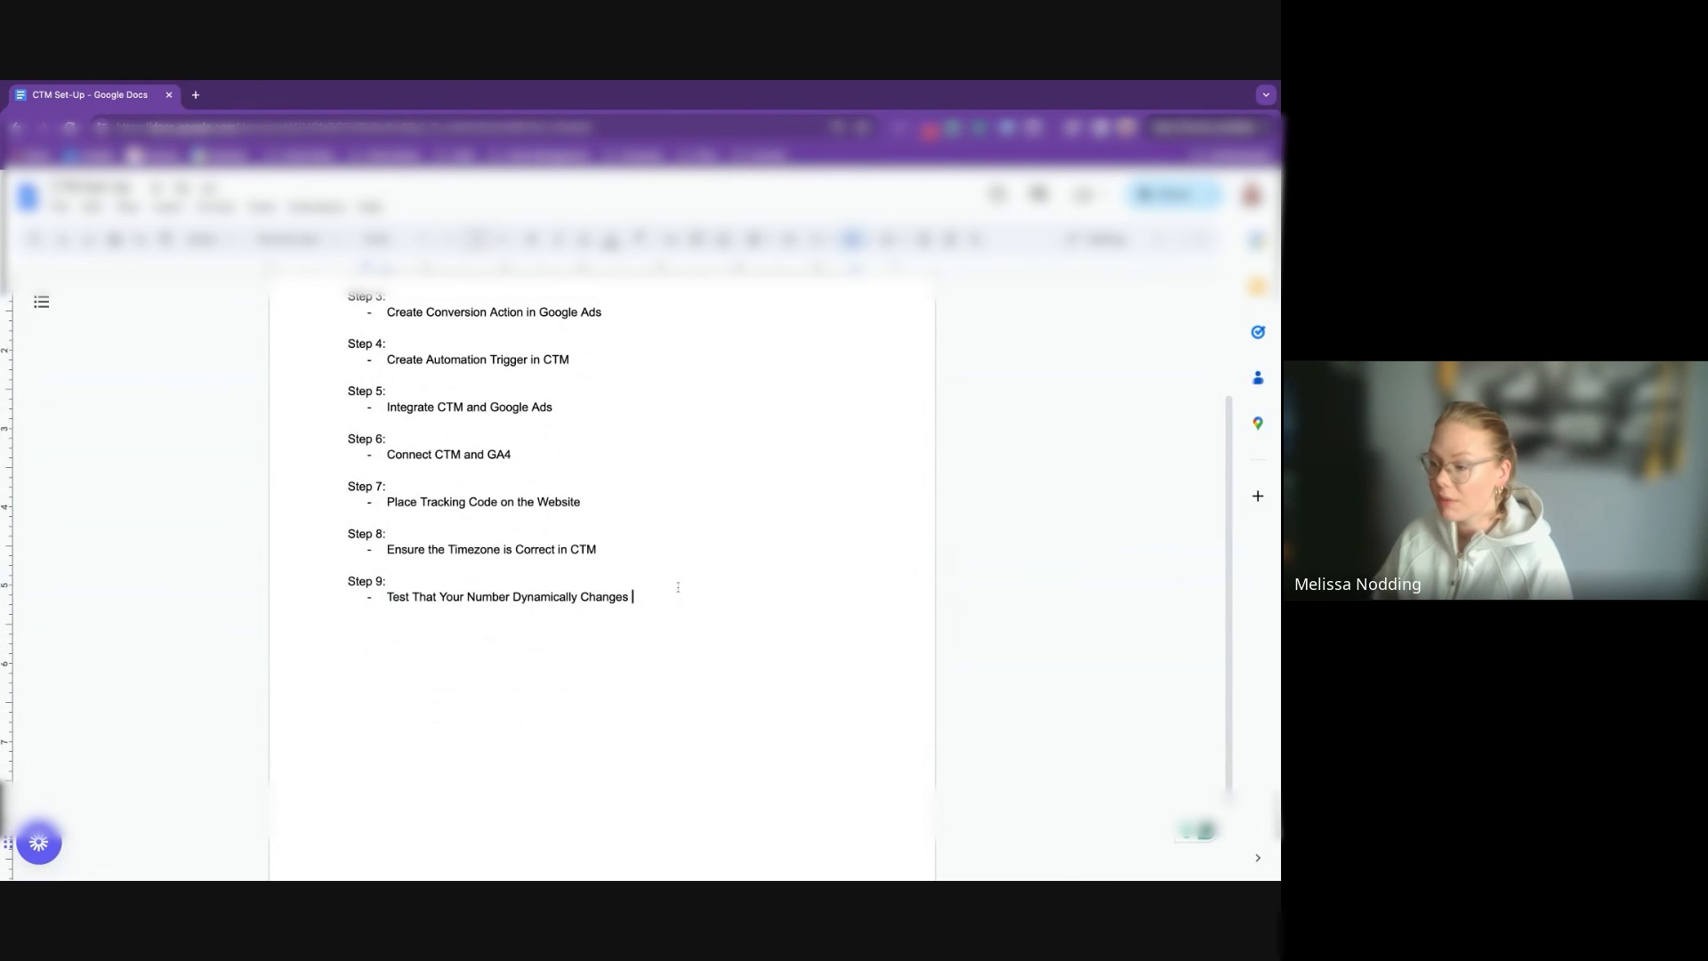
pyautogui.scroll(2, 601, 534)
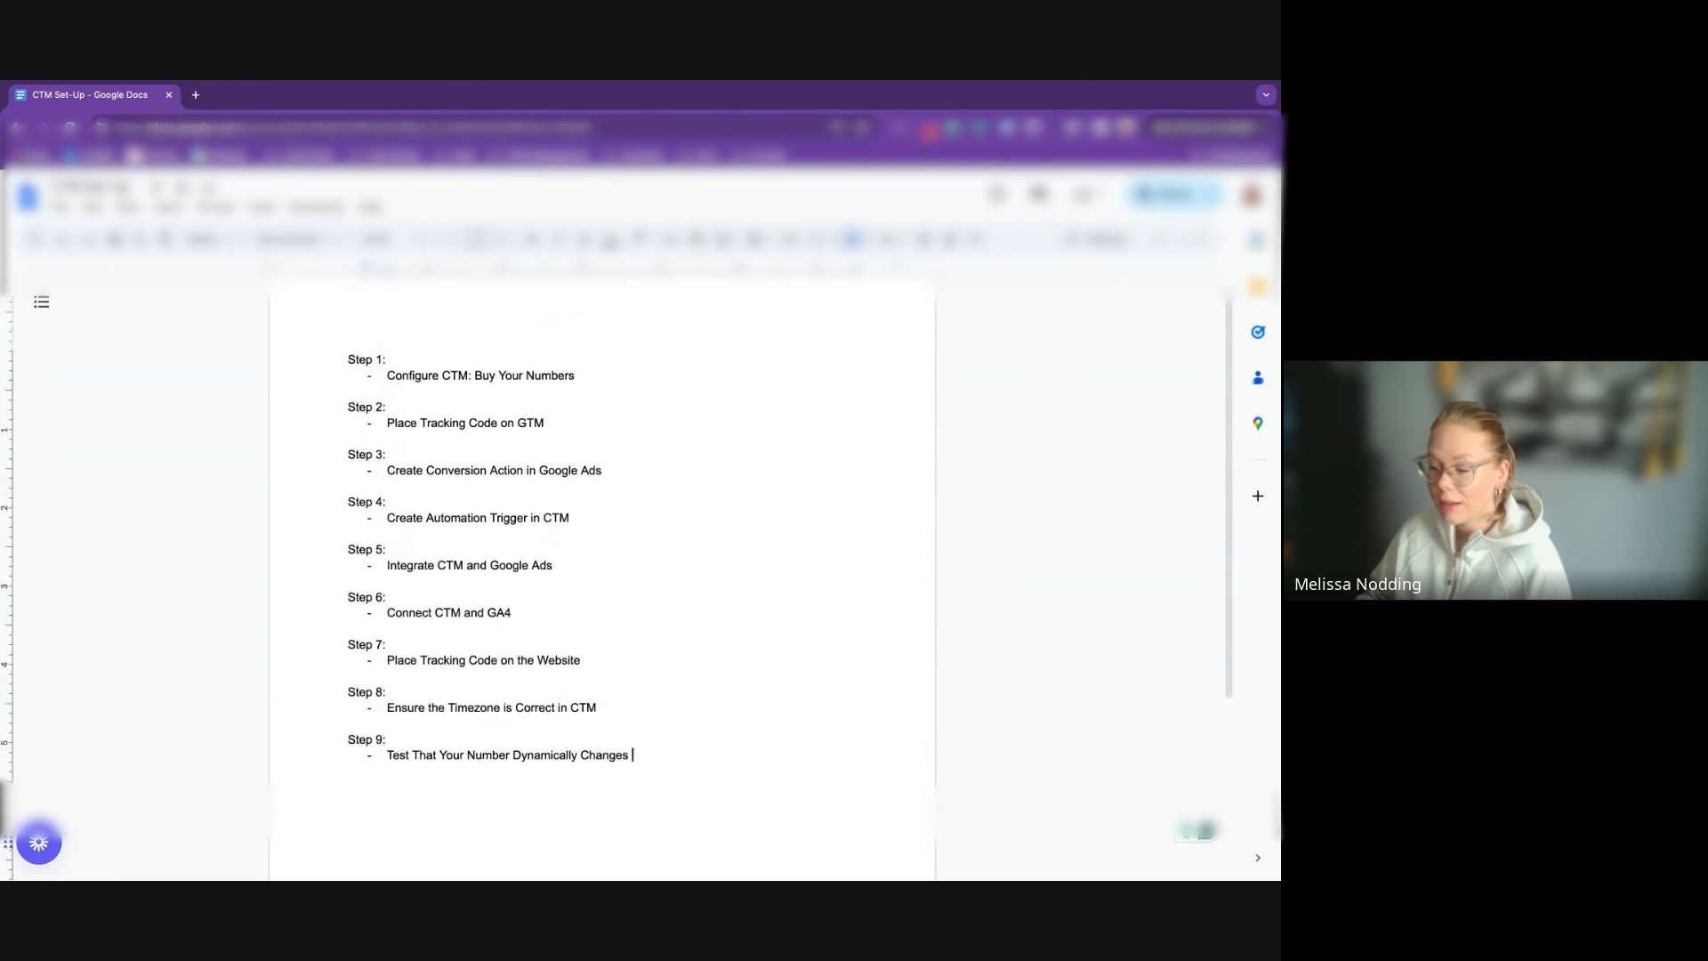